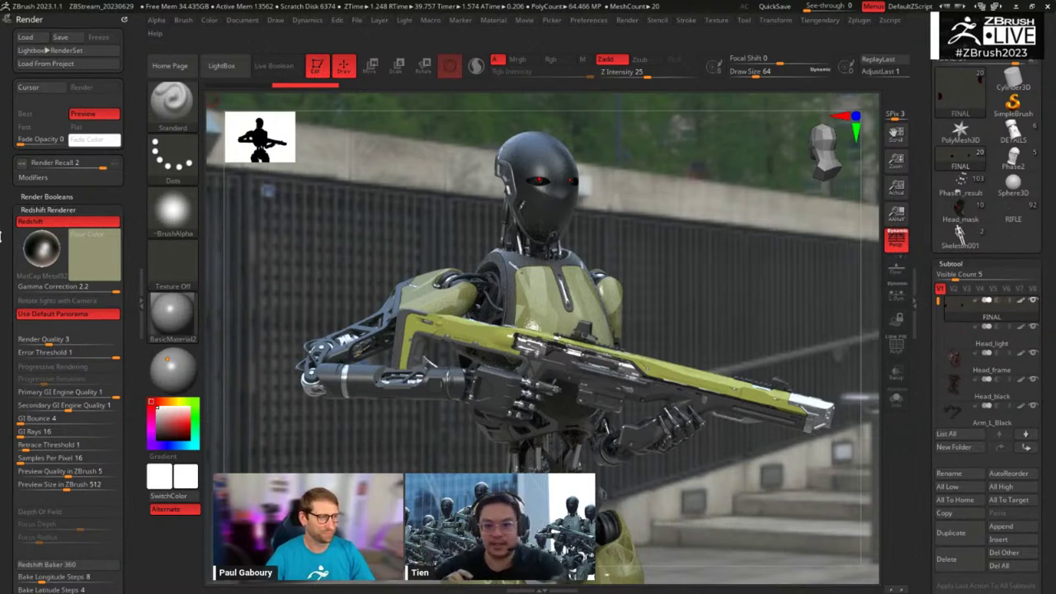
Step: Use Render Recall to compare the stored Redshift renders of the rifle-holding robot
{"action": "left_click", "coordinate": [22, 163]}
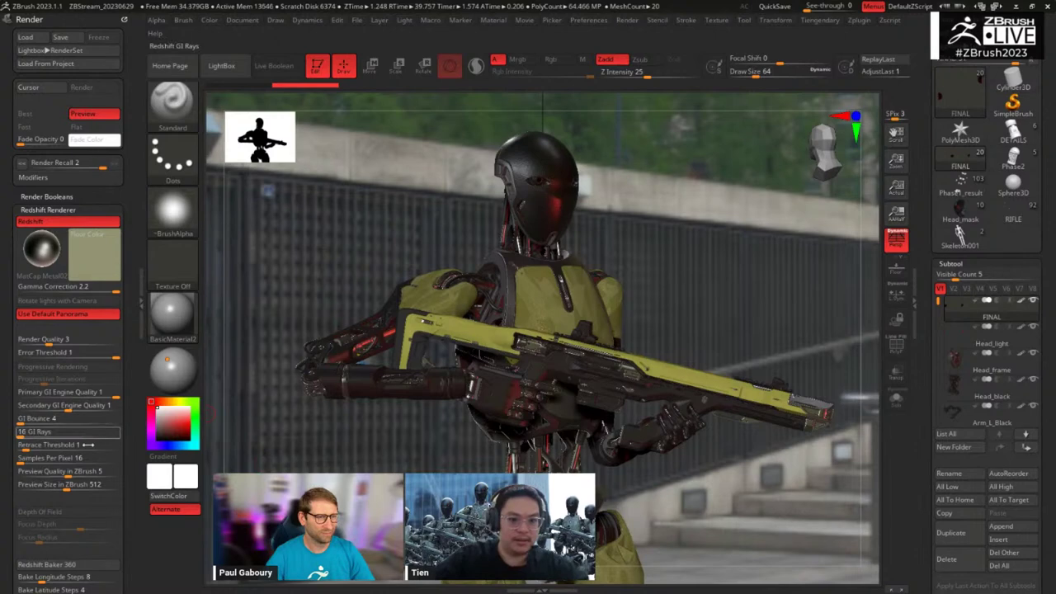
{"action": "left_click", "coordinate": [23, 164]}
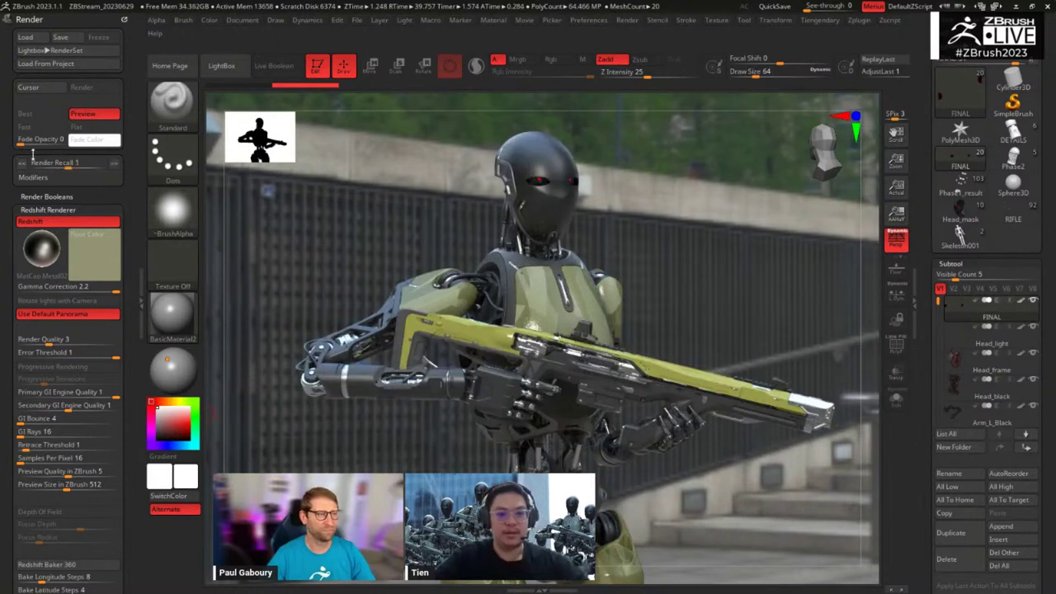
{"action": "left_click", "coordinate": [212, 293]}
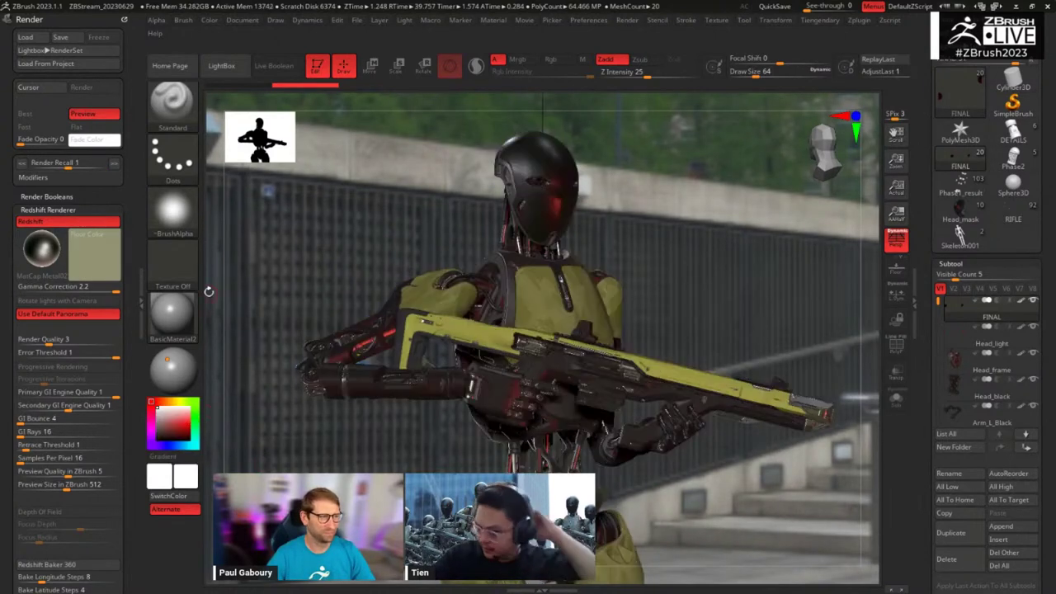
{"action": "left_click", "coordinate": [113, 166]}
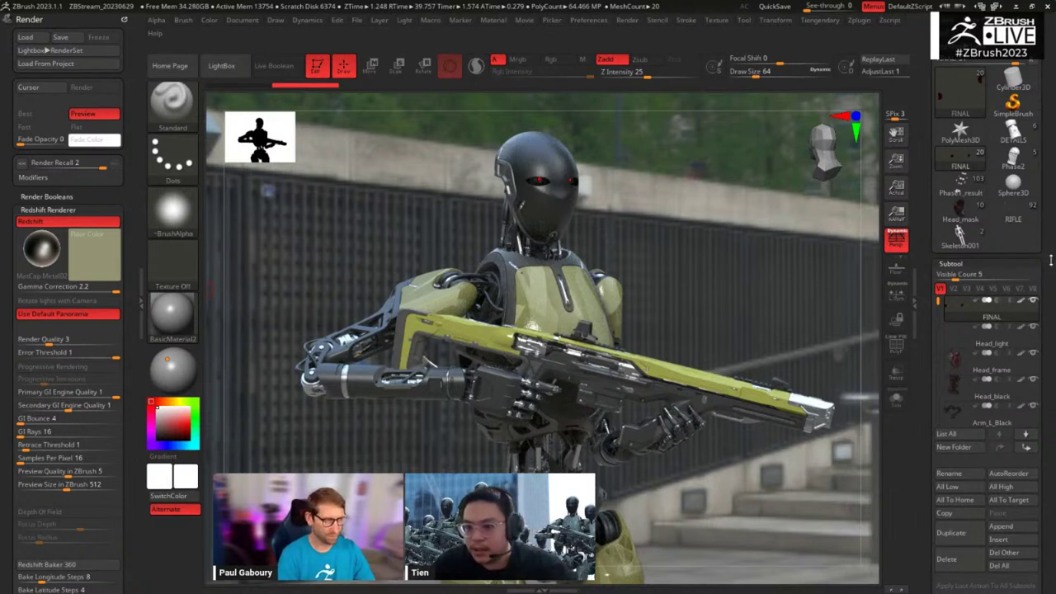
Step: Collapse the Redshift Renderer settings and look through the remaining render and material sections
{"action": "left_click_drag", "start_coordinate": [1051, 257], "coordinate": [1050, 281]}
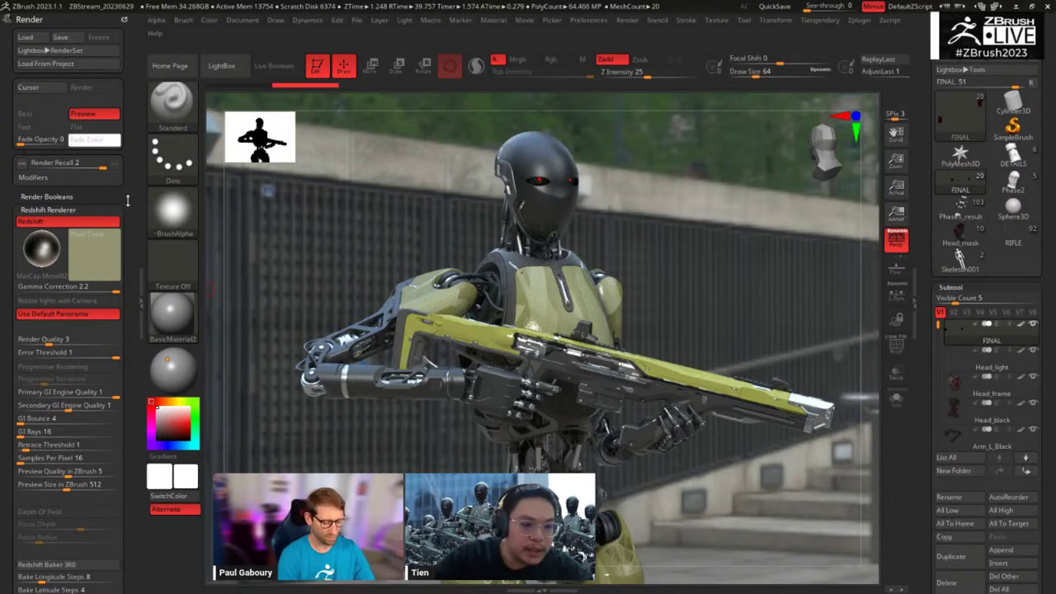
{"action": "left_click", "coordinate": [61, 210]}
{"action": "left_click_drag", "start_coordinate": [107, 304], "coordinate": [105, 143]}
{"action": "left_click", "coordinate": [49, 278]}
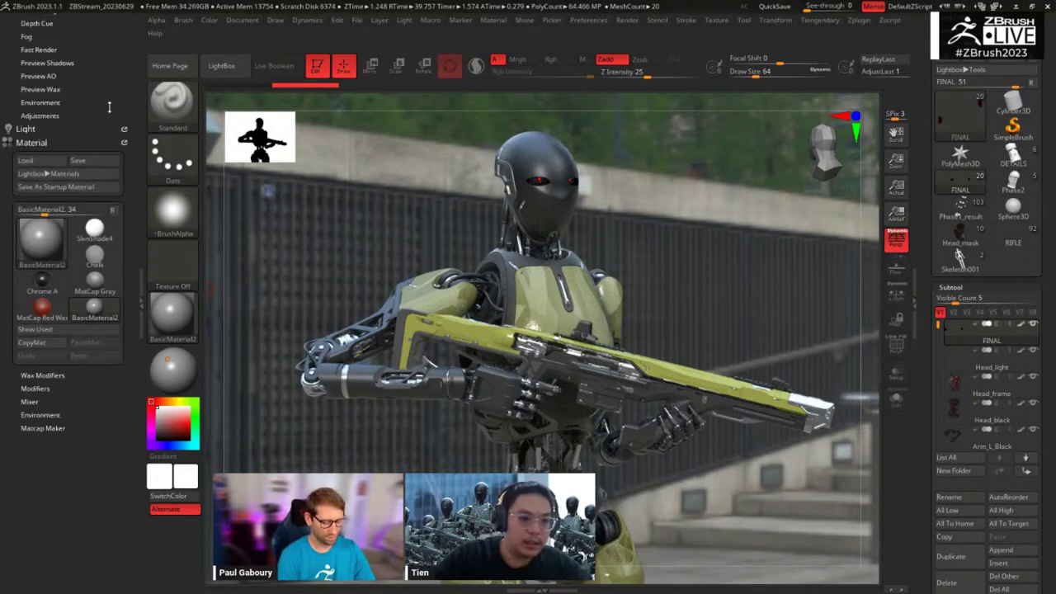
{"action": "scroll", "coordinate": [107, 99], "scroll_direction": "up", "scroll_amount": 3}
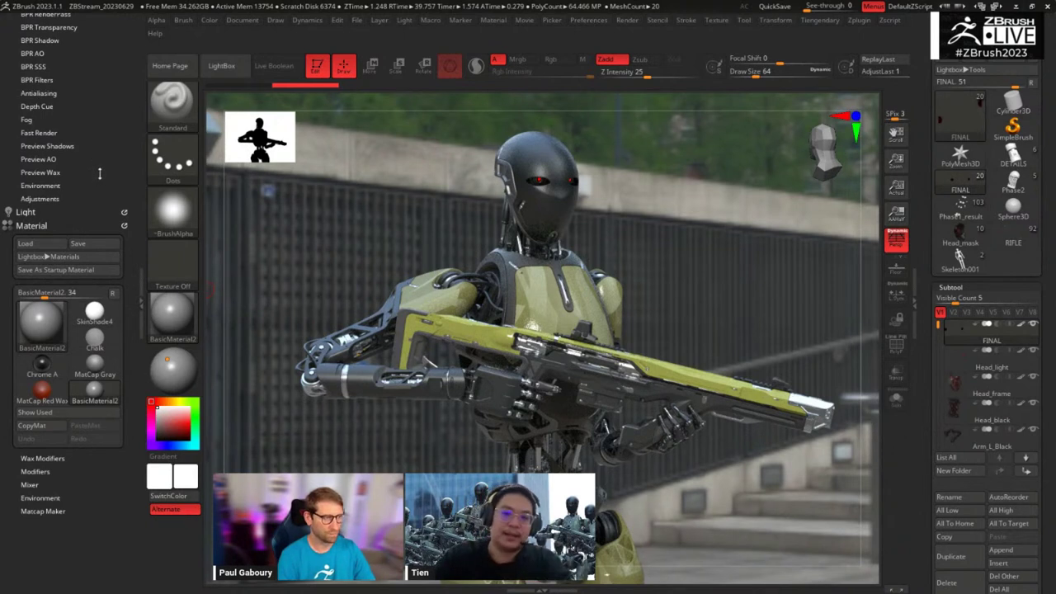
{"action": "scroll", "coordinate": [36, 290], "scroll_direction": "up", "scroll_amount": 3}
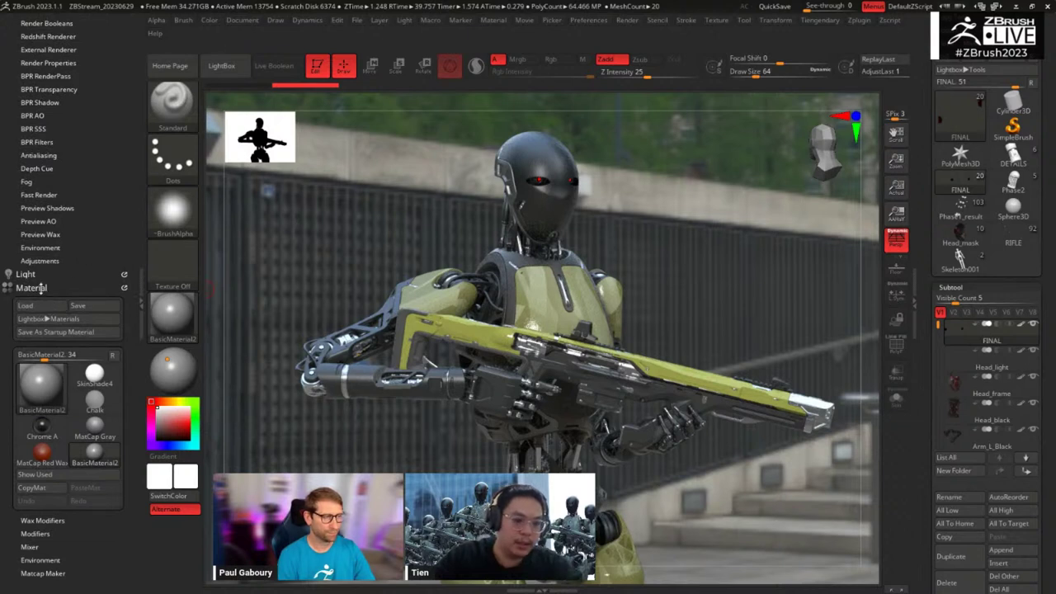
{"action": "scroll", "coordinate": [42, 288], "scroll_direction": "down", "scroll_amount": 1}
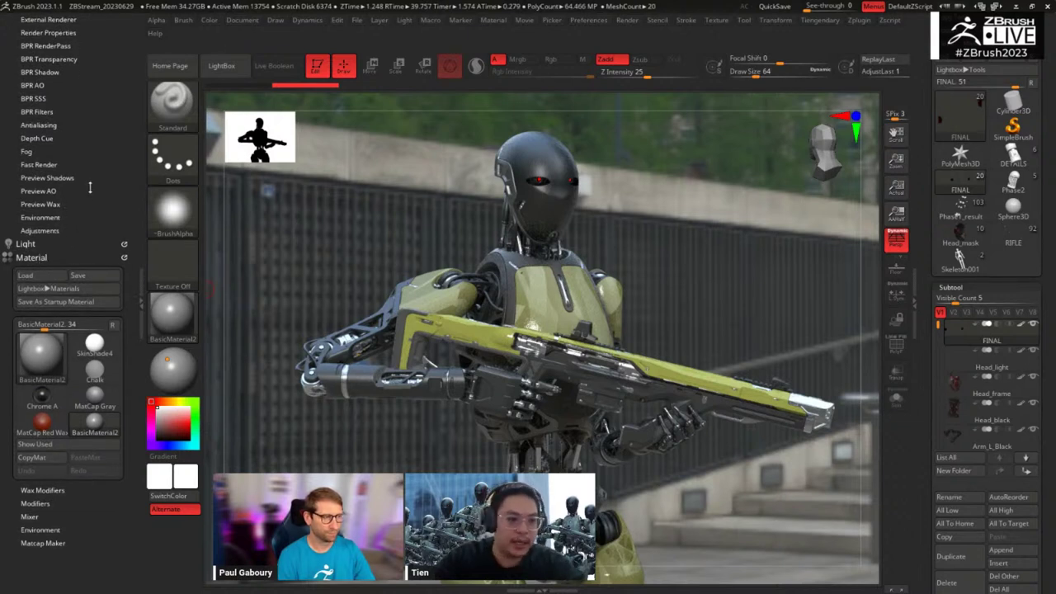
{"action": "scroll", "coordinate": [91, 231], "scroll_direction": "up", "scroll_amount": 5}
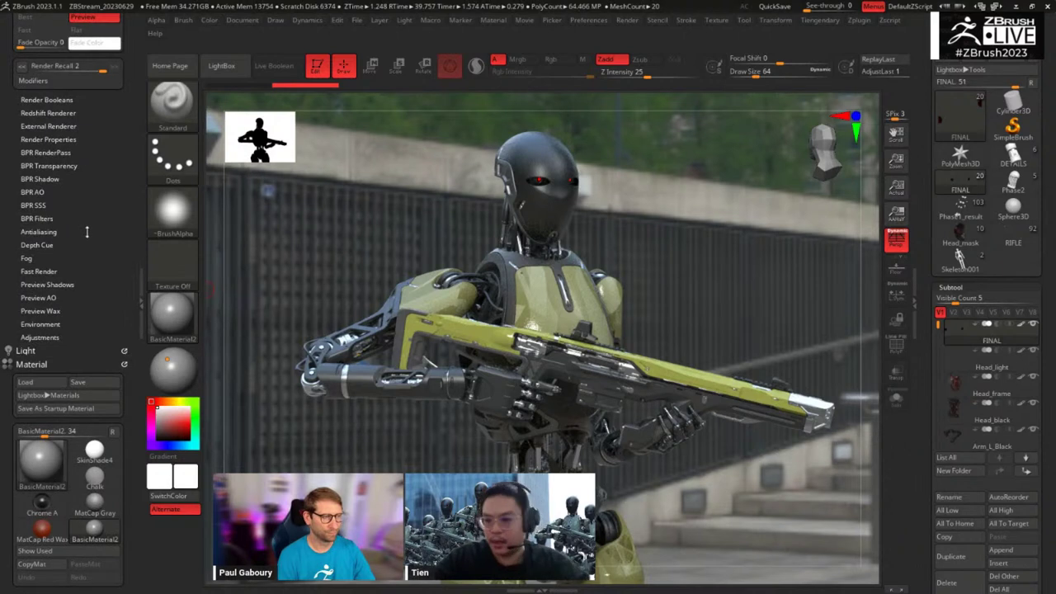
{"action": "scroll", "coordinate": [91, 231], "scroll_direction": "up", "scroll_amount": 5}
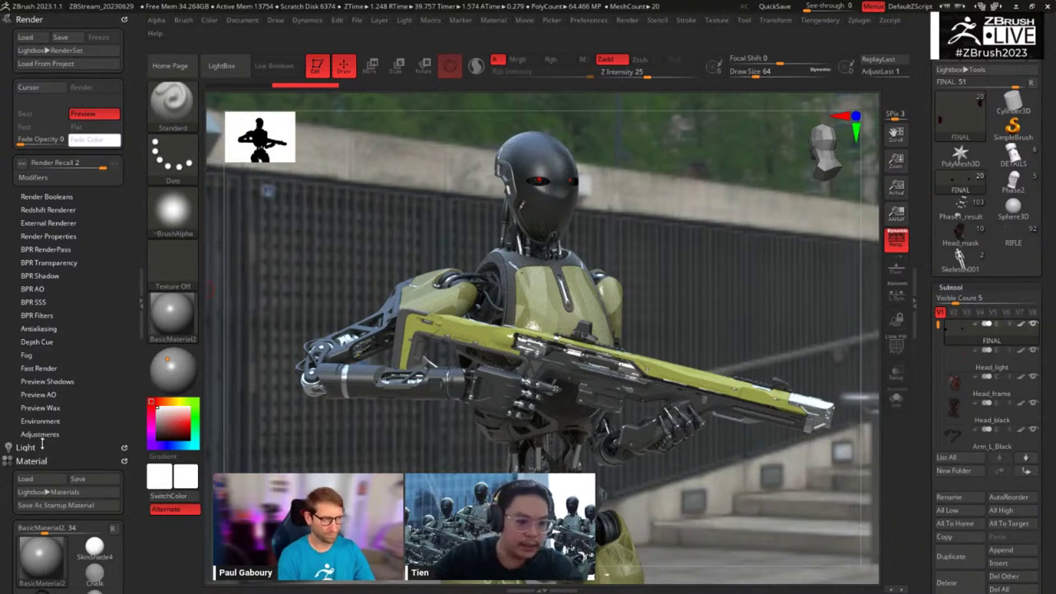
Step: Turn off the background image in the light settings and review the Redshift light and renderer settings
{"action": "left_click", "coordinate": [25, 447]}
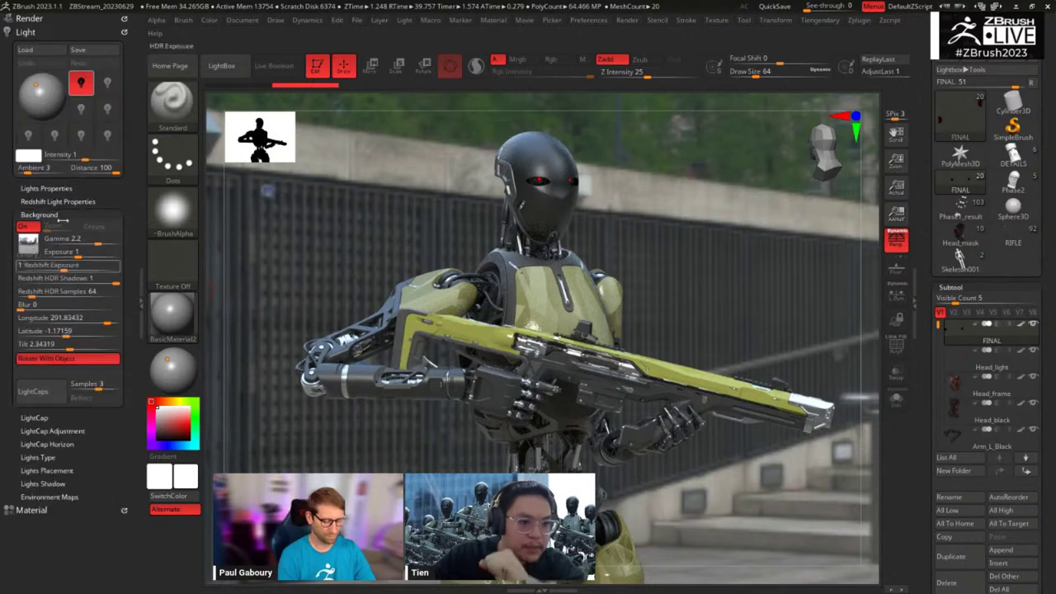
{"action": "left_click", "coordinate": [43, 219]}
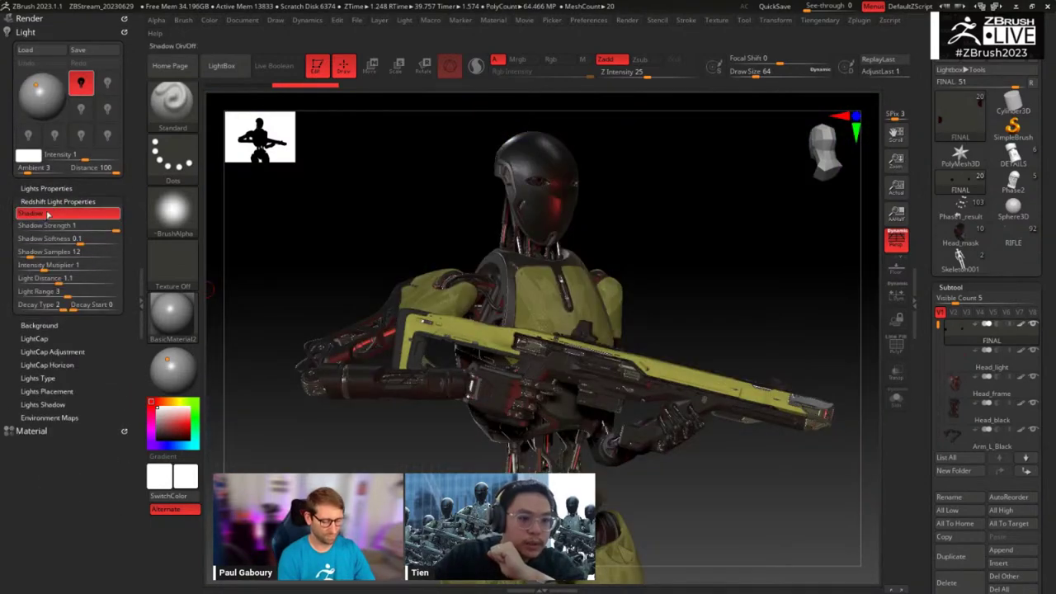
{"action": "left_click", "coordinate": [49, 201]}
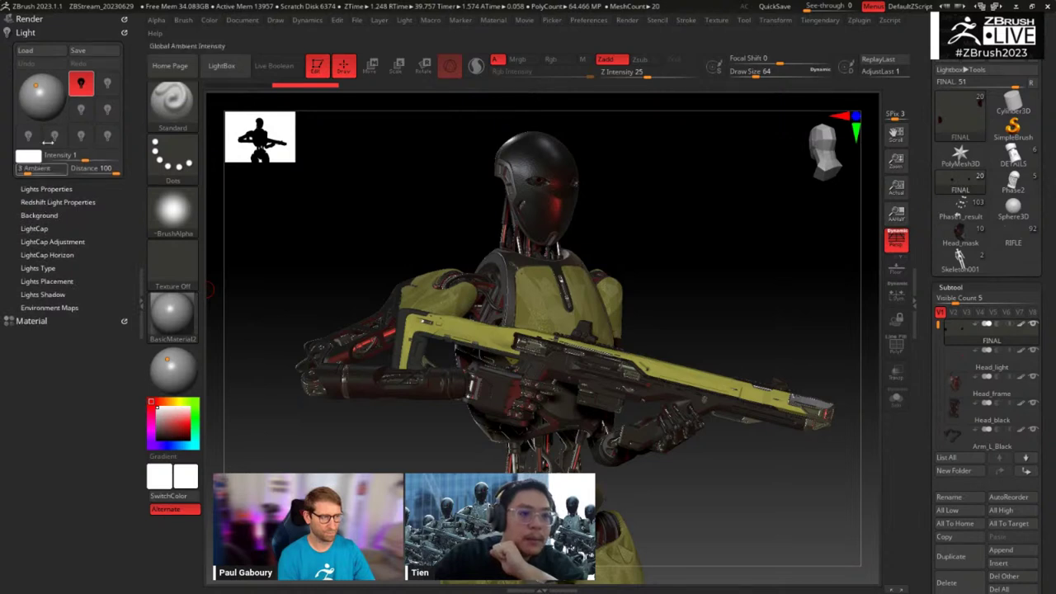
{"action": "left_click", "coordinate": [34, 21]}
{"action": "left_click", "coordinate": [47, 209]}
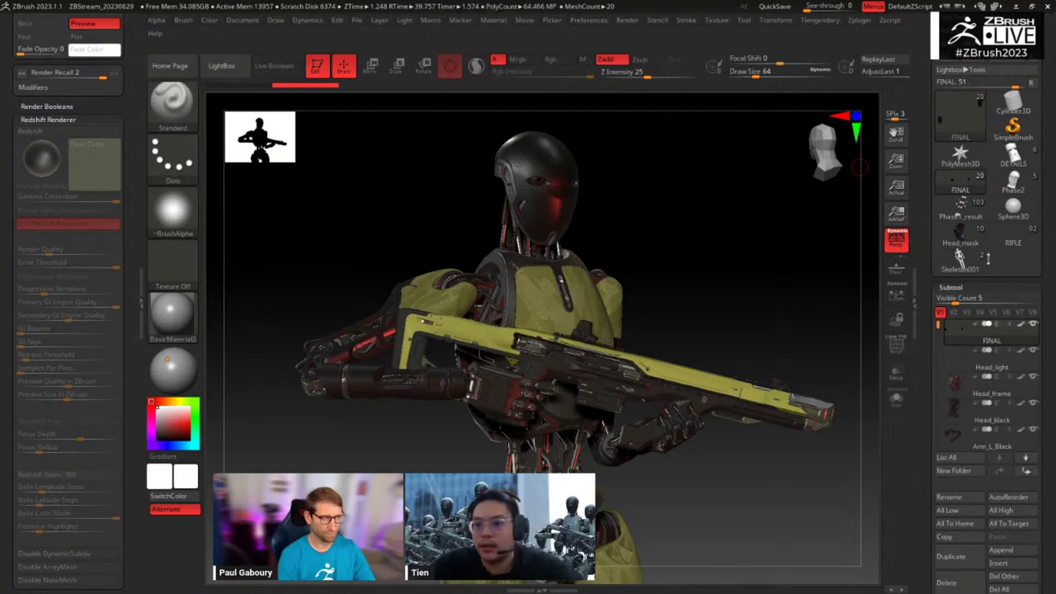
Step: Make Skeleton001 the active tool and collapse the palette tray to view the mannequin on a larger canvas
{"action": "left_click", "coordinate": [961, 261]}
{"action": "left_click_drag", "start_coordinate": [756, 394], "coordinate": [732, 378]}
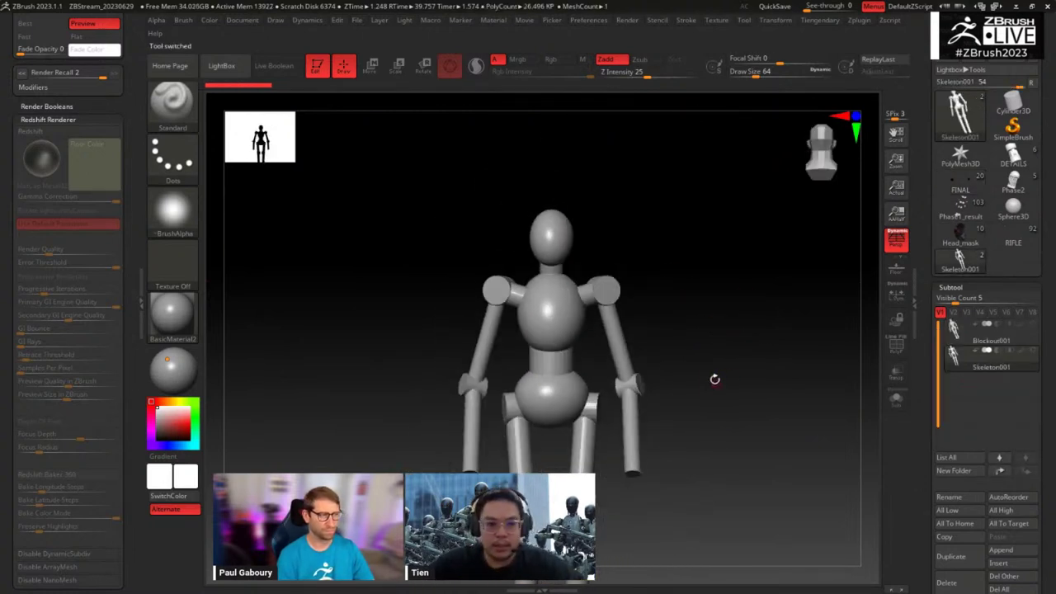
{"action": "left_click", "coordinate": [140, 303]}
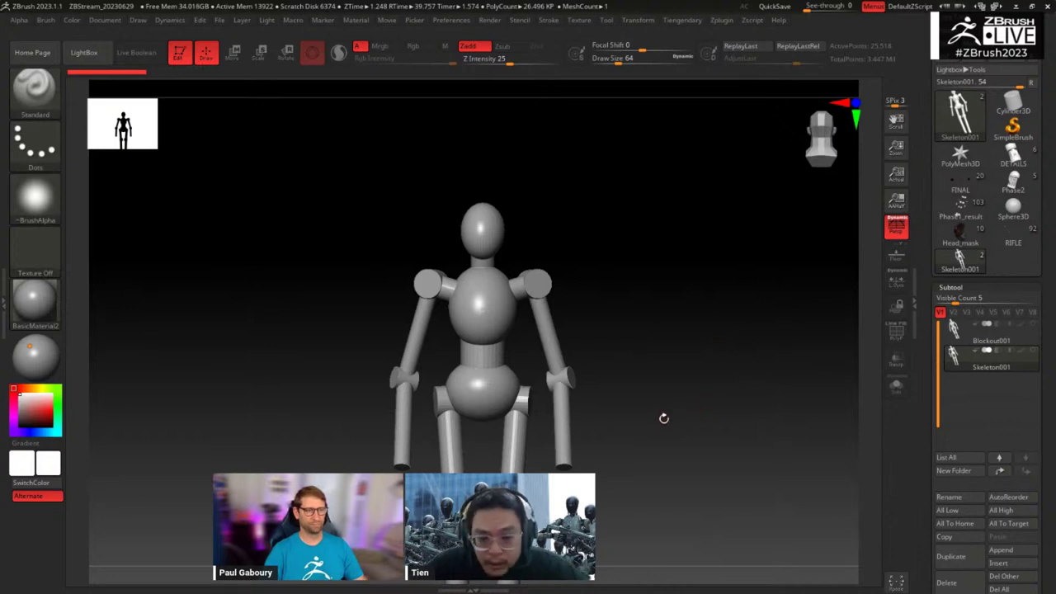
{"action": "mouse_move", "coordinate": [646, 424]}
{"action": "left_mouse_down"}
{"action": "mouse_move", "coordinate": [673, 427]}
{"action": "mouse_move", "coordinate": [663, 389]}
{"action": "mouse_move", "coordinate": [658, 432]}
{"action": "mouse_move", "coordinate": [655, 408]}
{"action": "mouse_move", "coordinate": [661, 416]}
{"action": "left_mouse_up"}
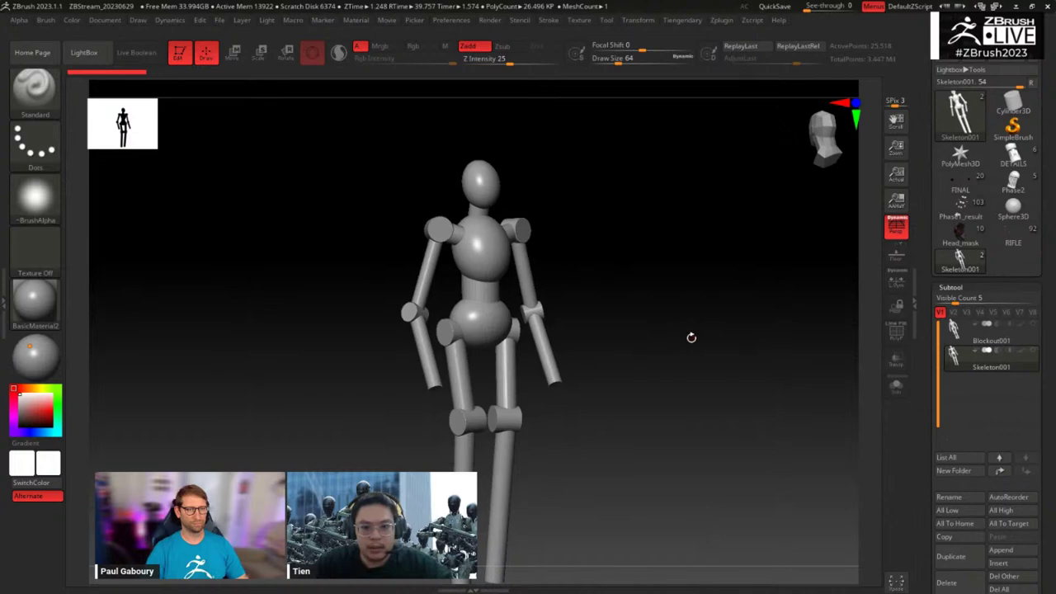
Step: Switch to the reference board and examine the photos of masked soldiers and ballistic face masks
{"action": "key", "text": "alt+Tab"}
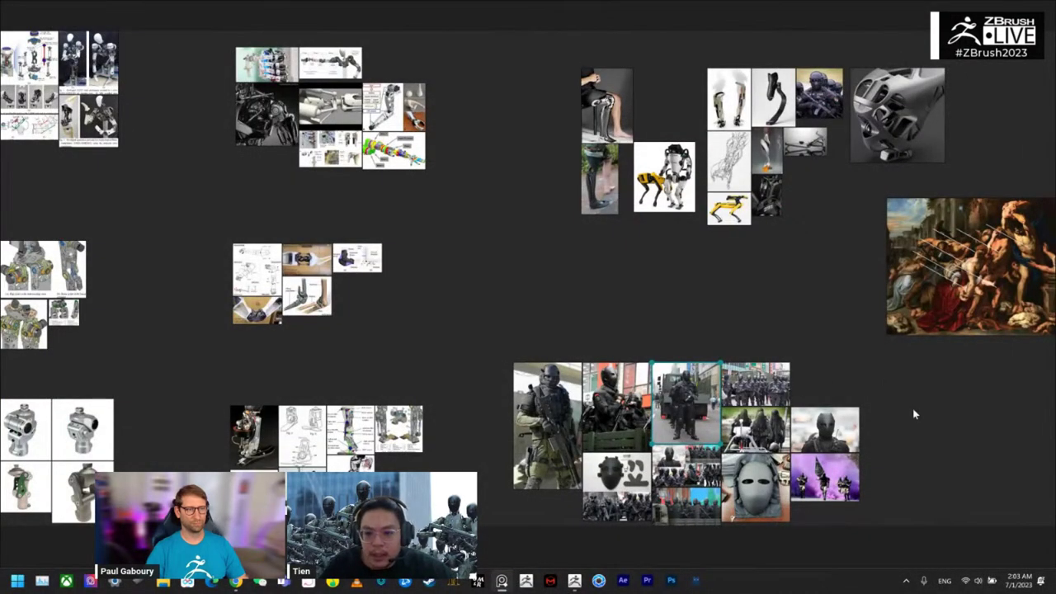
{"action": "left_click_drag", "start_coordinate": [913, 414], "coordinate": [781, 369]}
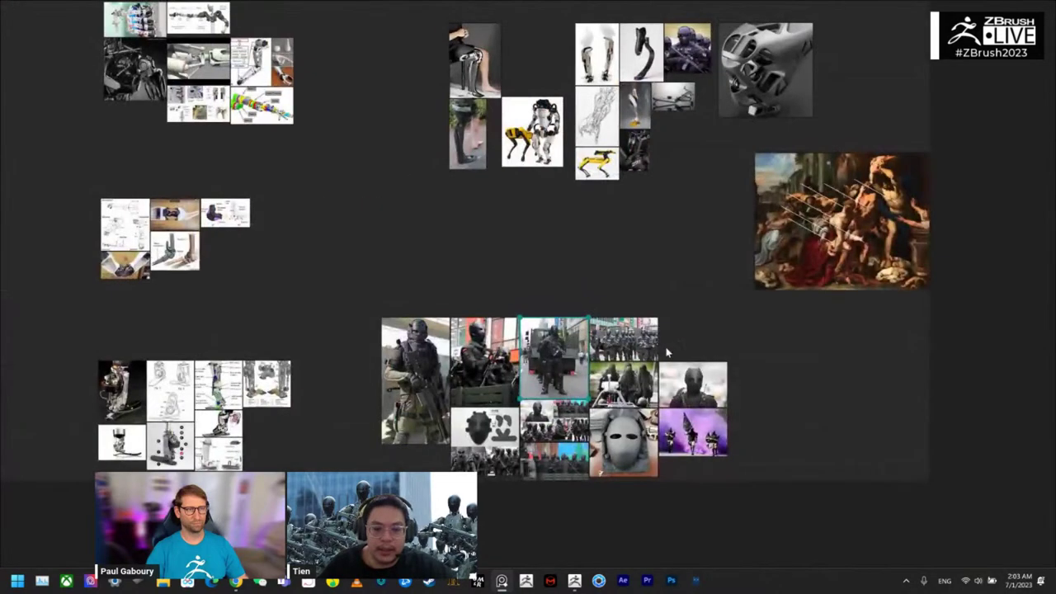
{"action": "scroll", "coordinate": [668, 353], "scroll_direction": "up", "scroll_amount": 5}
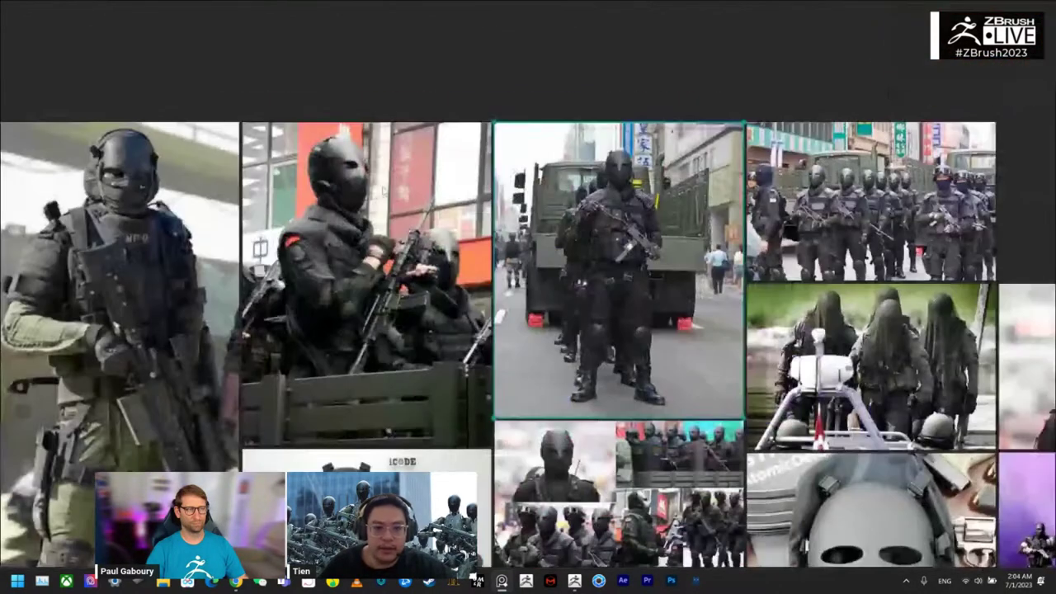
{"action": "middle_click_drag", "start_coordinate": [647, 102], "coordinate": [625, 4]}
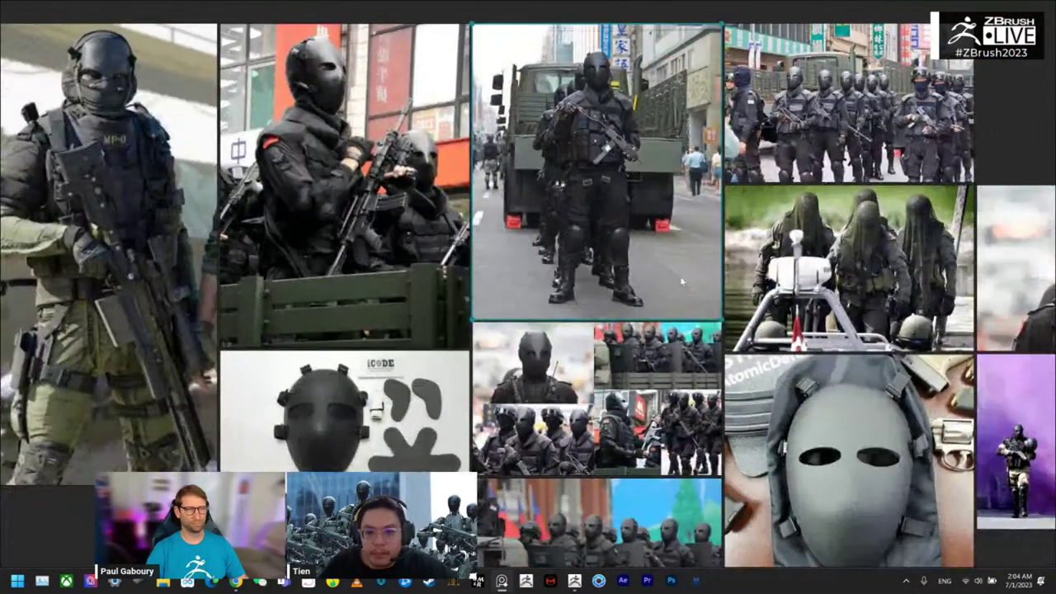
{"action": "middle_click_drag", "start_coordinate": [189, 522], "coordinate": [122, 480]}
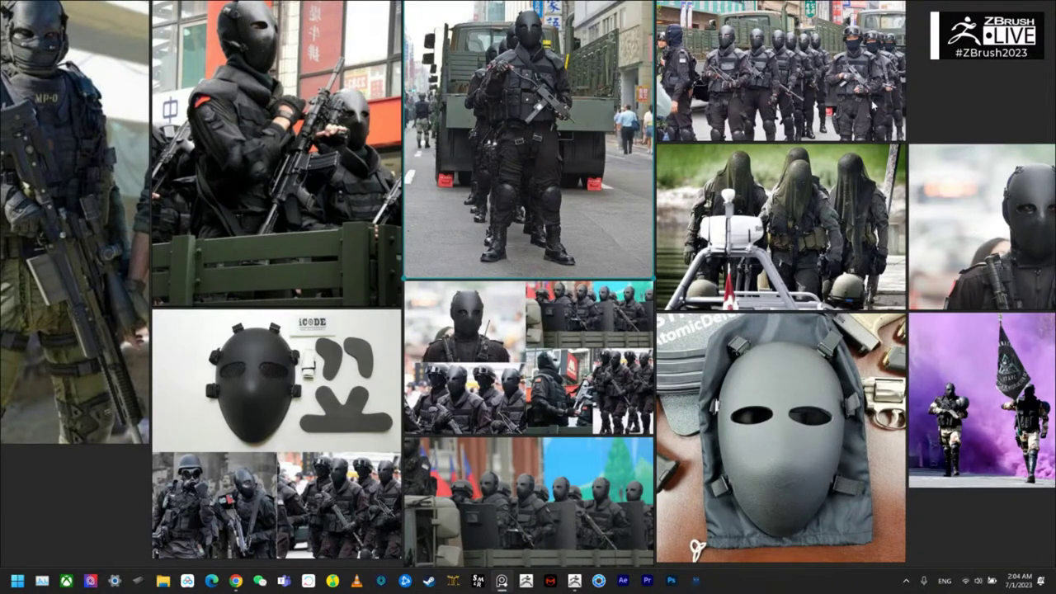
{"action": "middle_click_drag", "start_coordinate": [946, 61], "coordinate": [949, 86]}
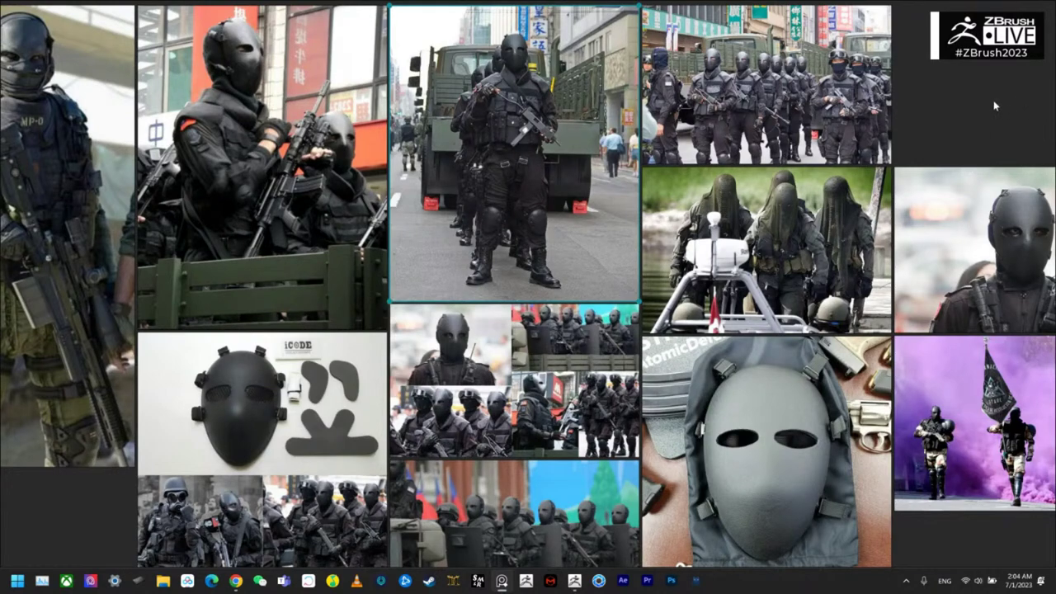
{"action": "scroll", "coordinate": [959, 149], "scroll_direction": "down", "scroll_amount": 4}
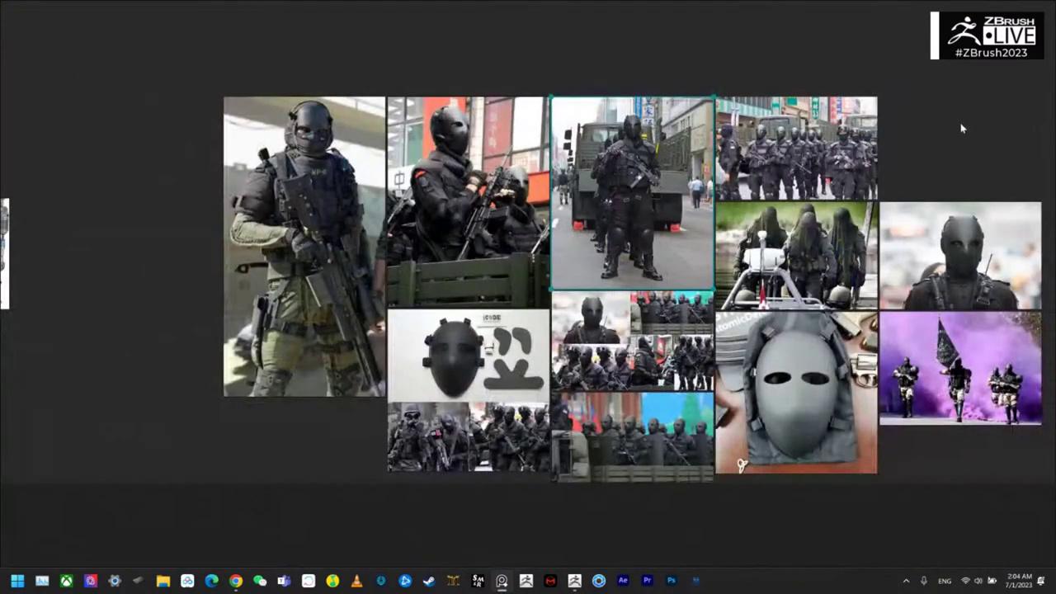
{"action": "middle_click_drag", "start_coordinate": [960, 127], "coordinate": [846, 187]}
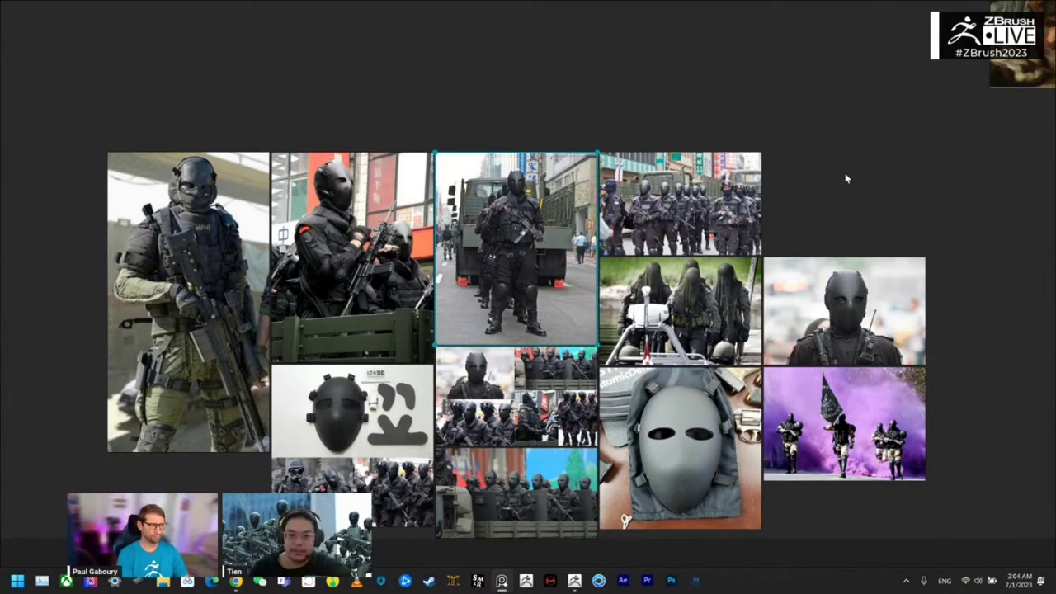
{"action": "middle_click_drag", "start_coordinate": [858, 118], "coordinate": [823, 163]}
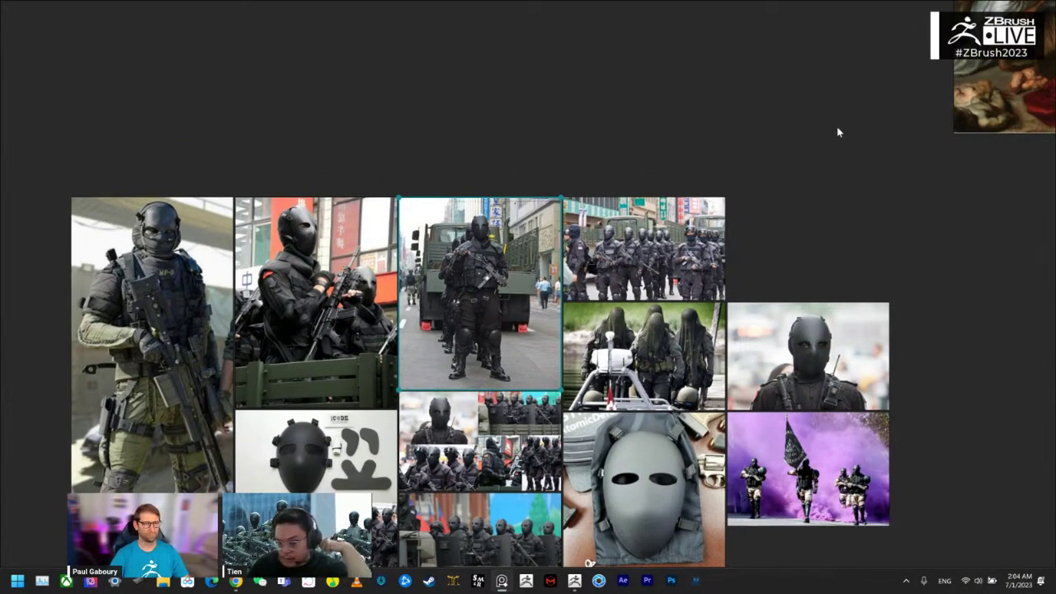
{"action": "middle_click_drag", "start_coordinate": [824, 122], "coordinate": [830, 209]}
{"action": "scroll", "coordinate": [824, 176], "scroll_direction": "down", "scroll_amount": 2}
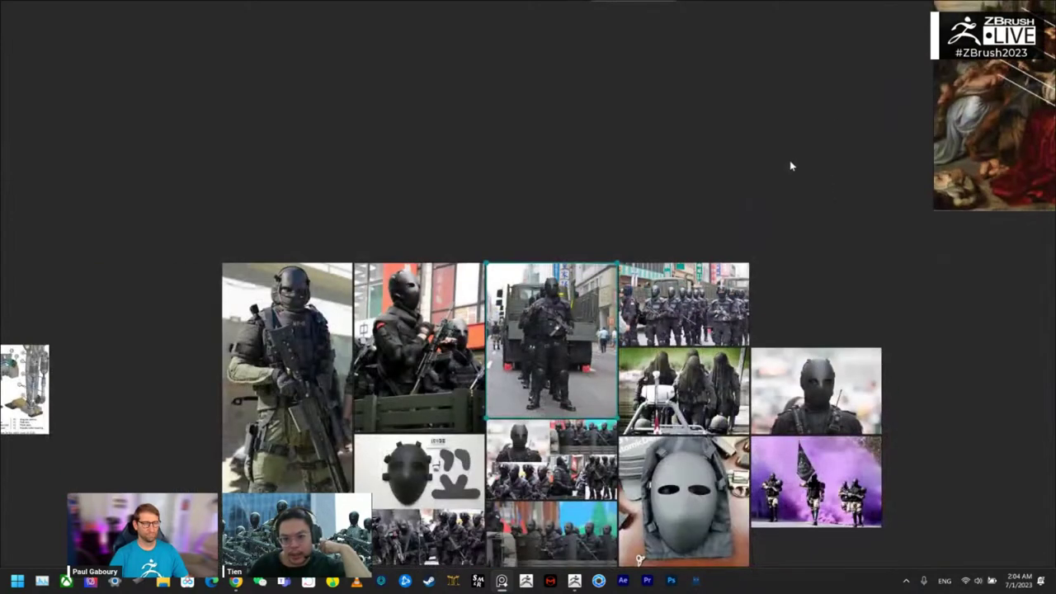
Step: Examine the prosthetic leg, walking robot and classical painting references on the board
{"action": "mouse_move", "coordinate": [784, 170]}
{"action": "middle_mouse_down"}
{"action": "mouse_move", "coordinate": [739, 247]}
{"action": "mouse_move", "coordinate": [713, 351]}
{"action": "middle_mouse_up"}
{"action": "middle_click_drag", "start_coordinate": [738, 264], "coordinate": [675, 376]}
{"action": "middle_click_drag", "start_coordinate": [705, 289], "coordinate": [698, 226]}
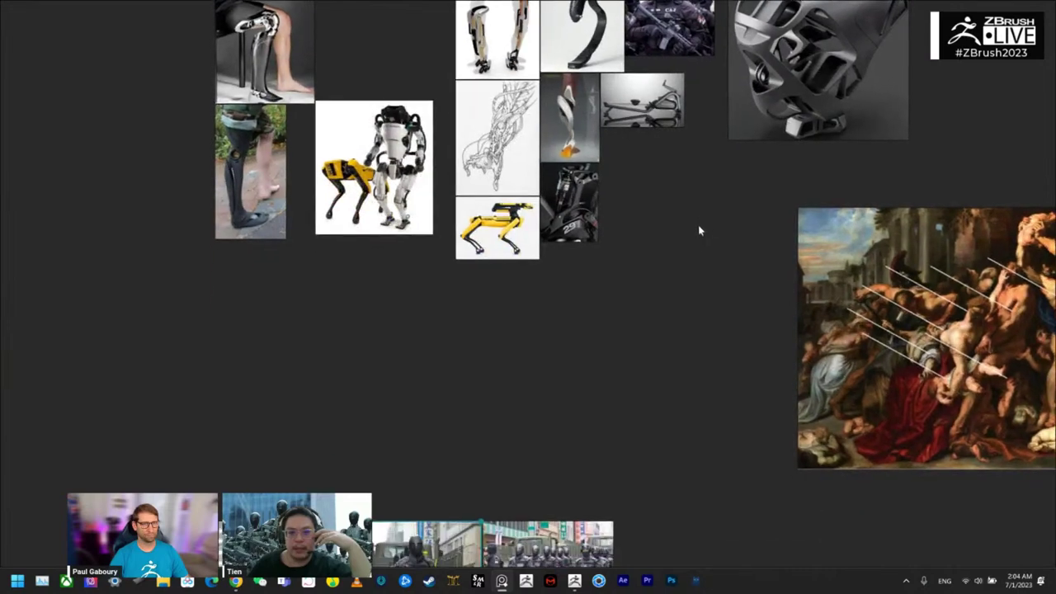
{"action": "scroll", "coordinate": [694, 245], "scroll_direction": "down", "scroll_amount": 1}
{"action": "middle_click_drag", "start_coordinate": [670, 335], "coordinate": [656, 245]}
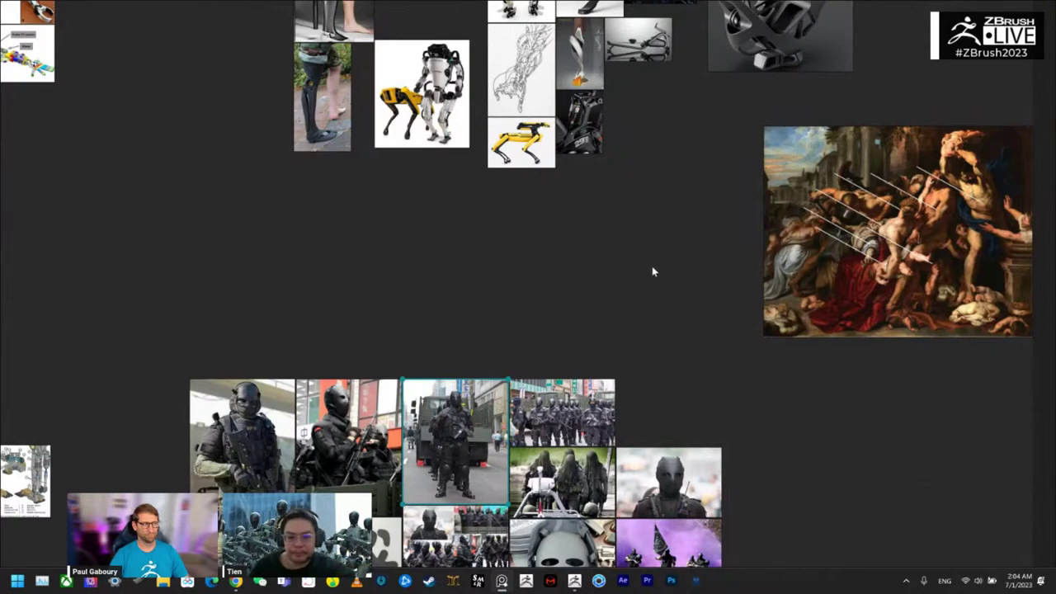
{"action": "middle_click_drag", "start_coordinate": [649, 283], "coordinate": [639, 197]}
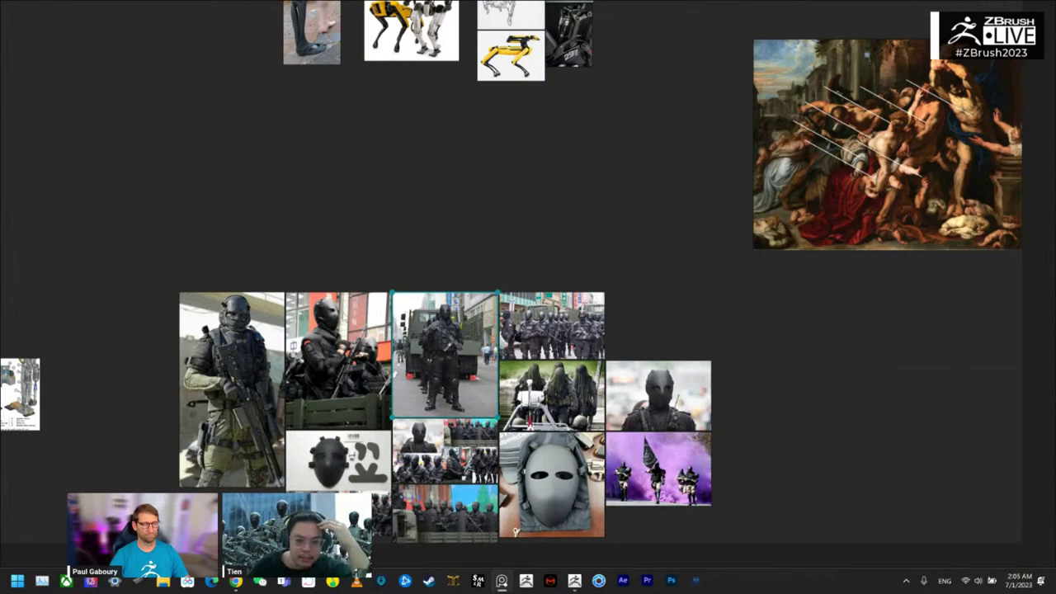
{"action": "middle_click_drag", "start_coordinate": [636, 157], "coordinate": [629, 377]}
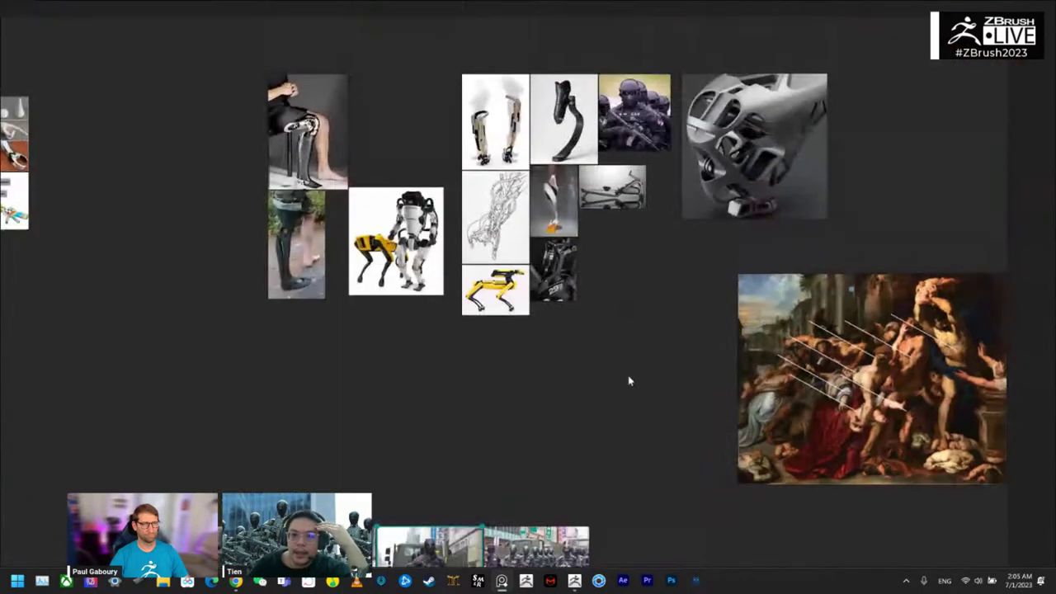
Step: Move the grey lattice-structure image closer to the masked soldier references, look over the group, and return to ZBrush
{"action": "left_click", "coordinate": [756, 166]}
{"action": "left_click_drag", "start_coordinate": [756, 165], "coordinate": [623, 405]}
{"action": "scroll", "coordinate": [623, 405], "scroll_direction": "up", "scroll_amount": 1}
{"action": "middle_click_drag", "start_coordinate": [455, 420], "coordinate": [524, 238]}
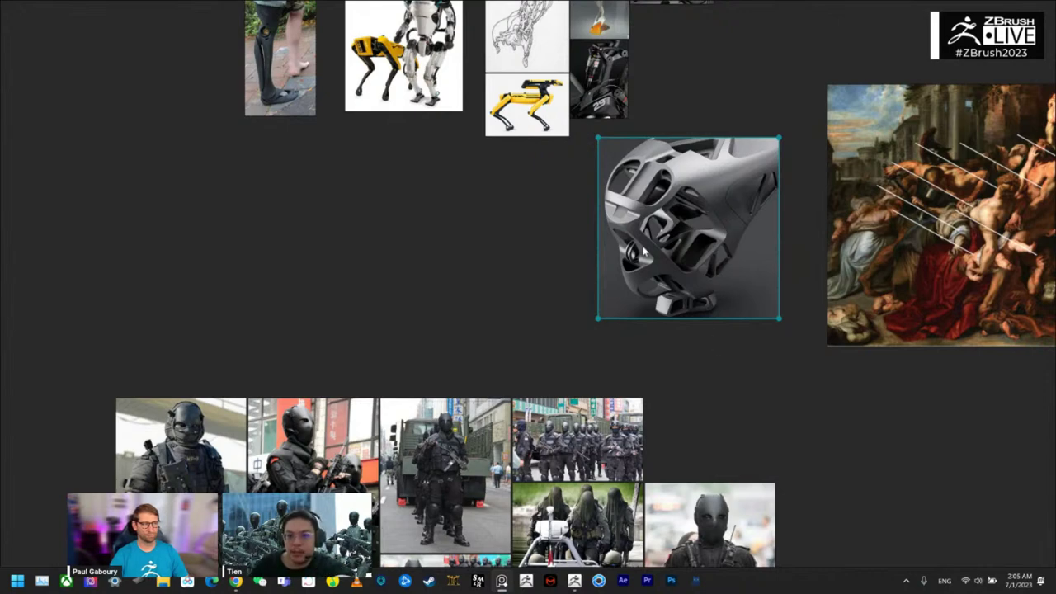
{"action": "middle_click_drag", "start_coordinate": [700, 373], "coordinate": [695, 298]}
{"action": "middle_click_drag", "start_coordinate": [703, 451], "coordinate": [707, 397]}
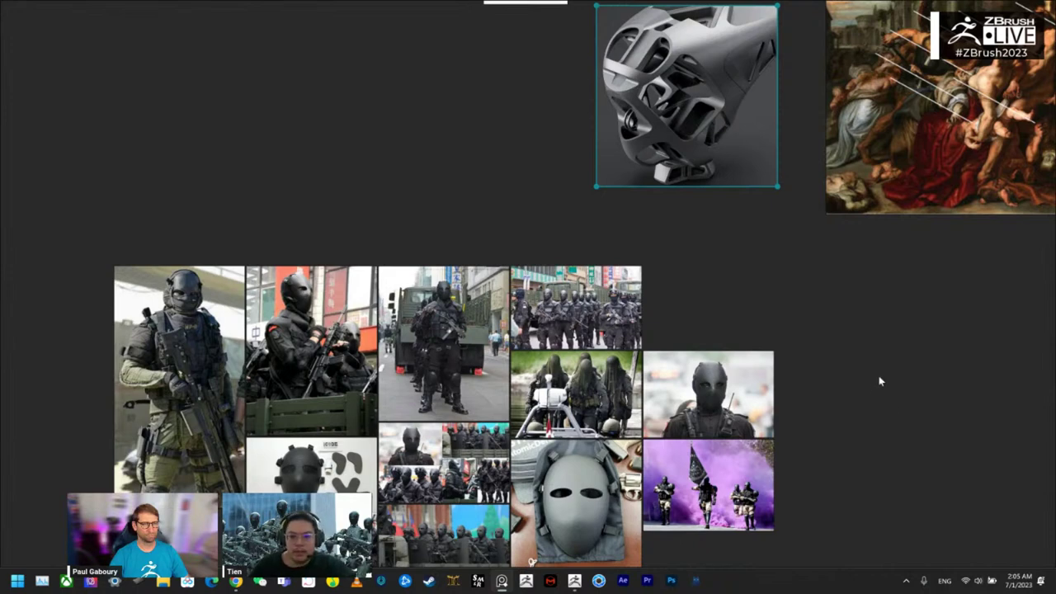
{"action": "key", "text": "alt+Tab"}
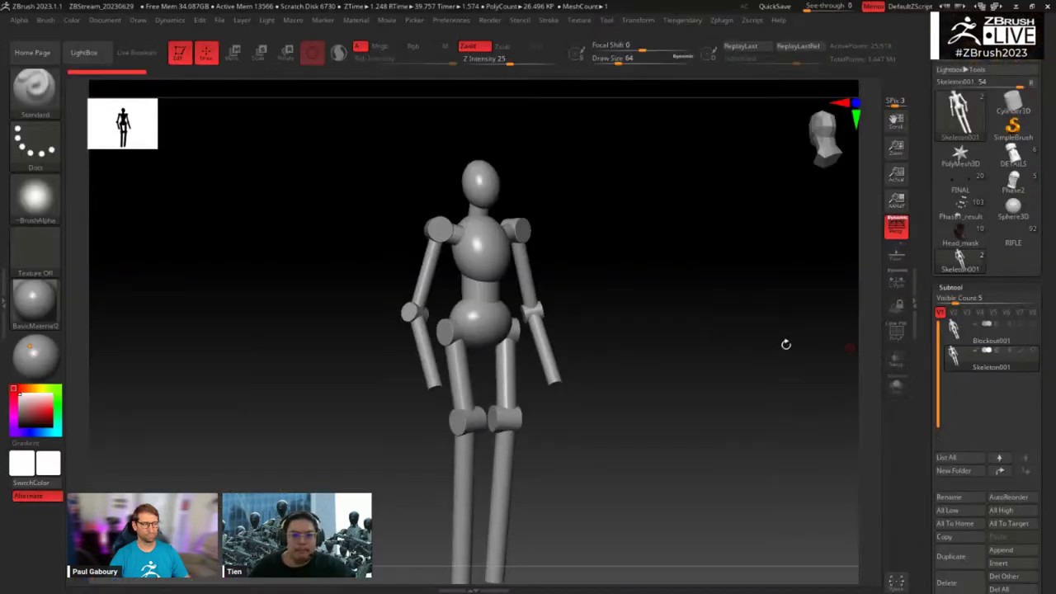
Step: View the mannequin from the front, make the Blockout001 subtool active, and examine the robot's head and torso up close
{"action": "mouse_move", "coordinate": [681, 318]}
{"action": "left_mouse_down"}
{"action": "mouse_move", "coordinate": [630, 321]}
{"action": "mouse_move", "coordinate": [649, 307]}
{"action": "mouse_move", "coordinate": [689, 373]}
{"action": "mouse_move", "coordinate": [679, 358]}
{"action": "mouse_move", "coordinate": [710, 372]}
{"action": "mouse_move", "coordinate": [679, 373]}
{"action": "mouse_move", "coordinate": [667, 328]}
{"action": "left_mouse_up"}
{"action": "left_click_drag", "start_coordinate": [696, 424], "coordinate": [702, 412], "text": "shift"}
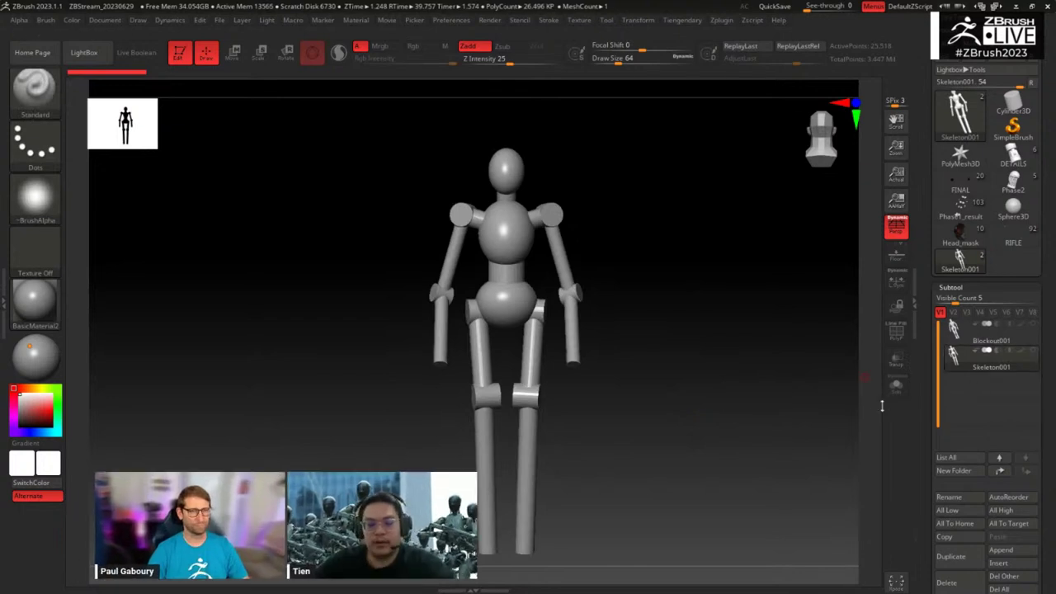
{"action": "left_click", "coordinate": [986, 339]}
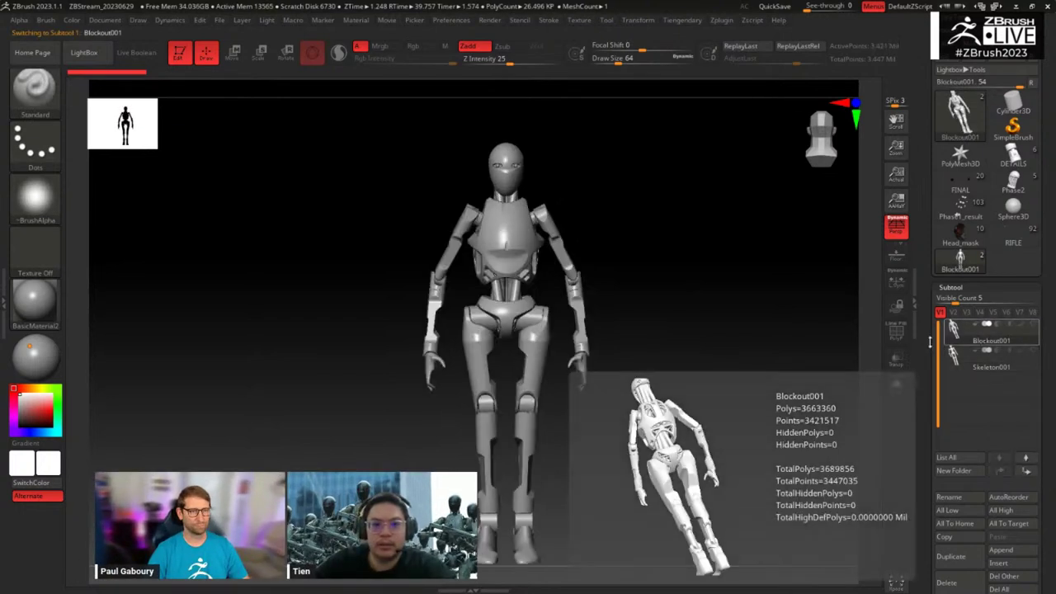
{"action": "left_click_drag", "start_coordinate": [674, 372], "coordinate": [684, 410]}
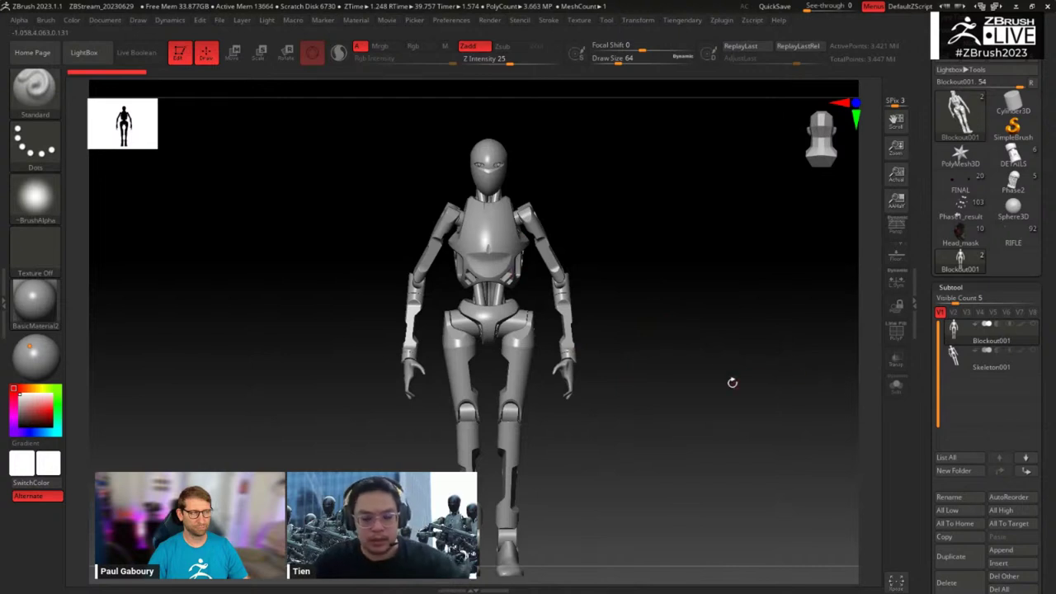
{"action": "left_click_drag", "start_coordinate": [686, 387], "coordinate": [638, 382], "text": "alt"}
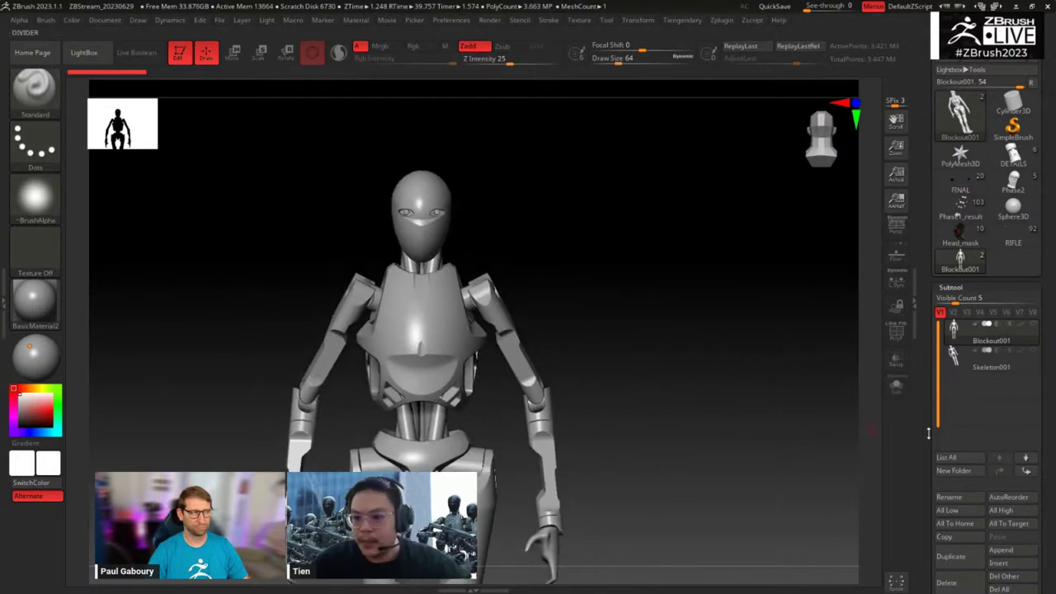
{"action": "left_click_drag", "start_coordinate": [922, 438], "coordinate": [924, 404]}
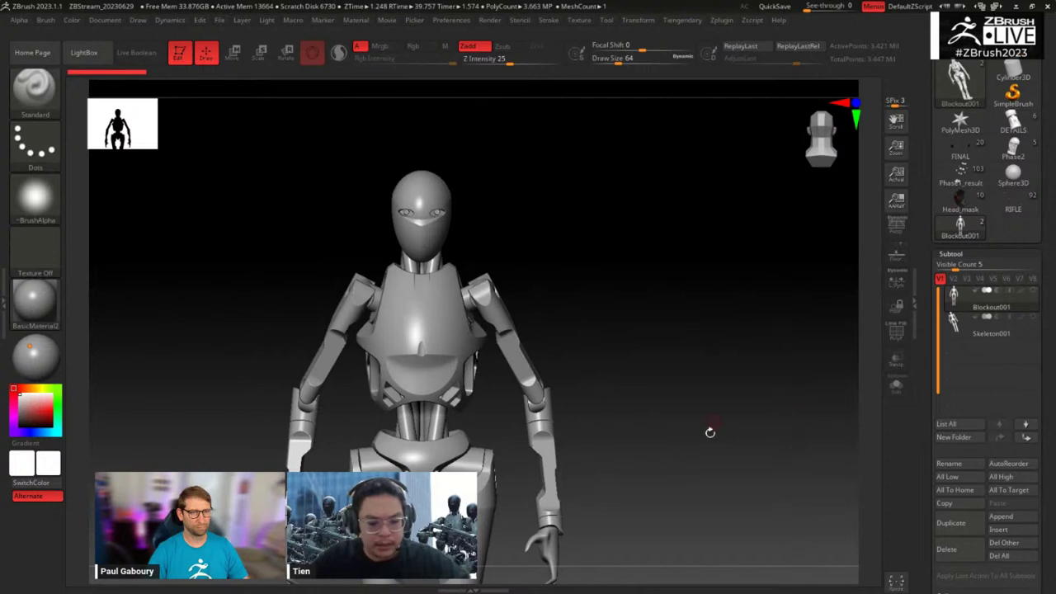
Step: Duplicate the Blockout001 subtool and place the copy at the end of the subtool list
{"action": "key", "text": "ctrl+shift"}
{"action": "key", "text": "ctrl+shift+d"}
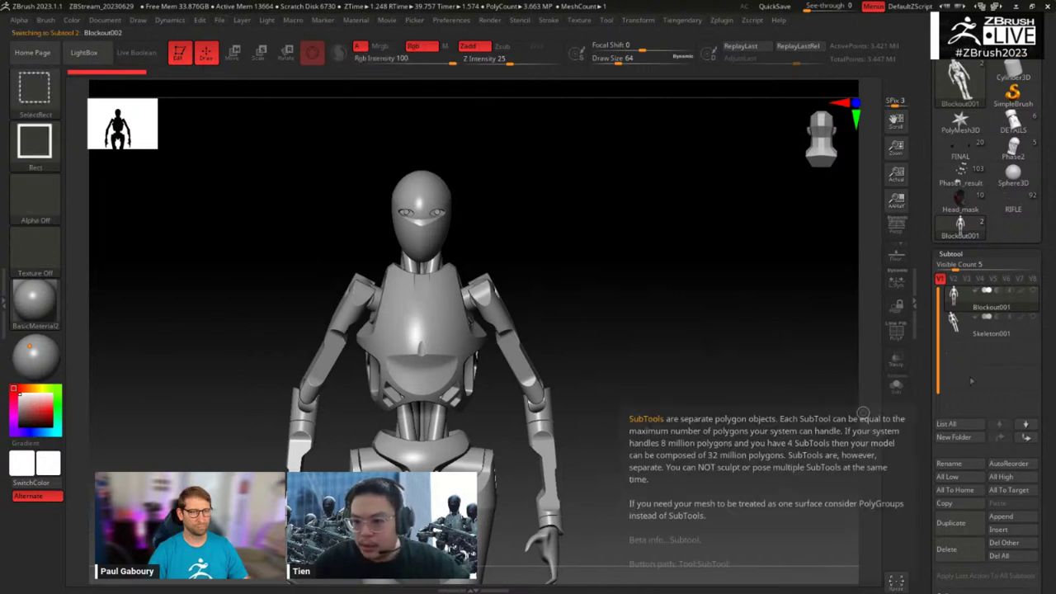
{"action": "left_click", "coordinate": [1028, 439]}
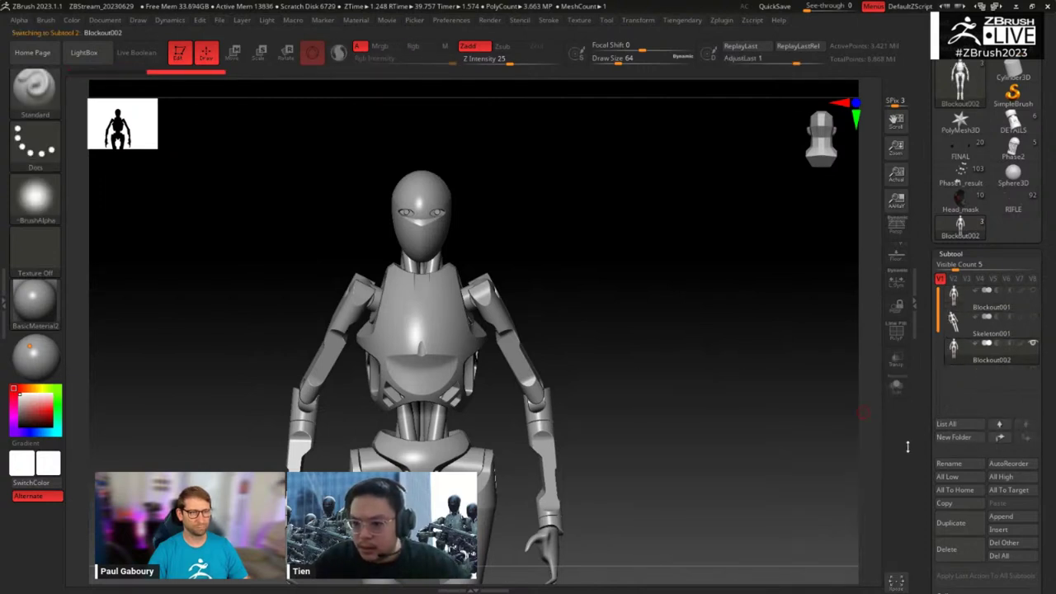
{"action": "left_click_drag", "start_coordinate": [923, 441], "coordinate": [921, 317]}
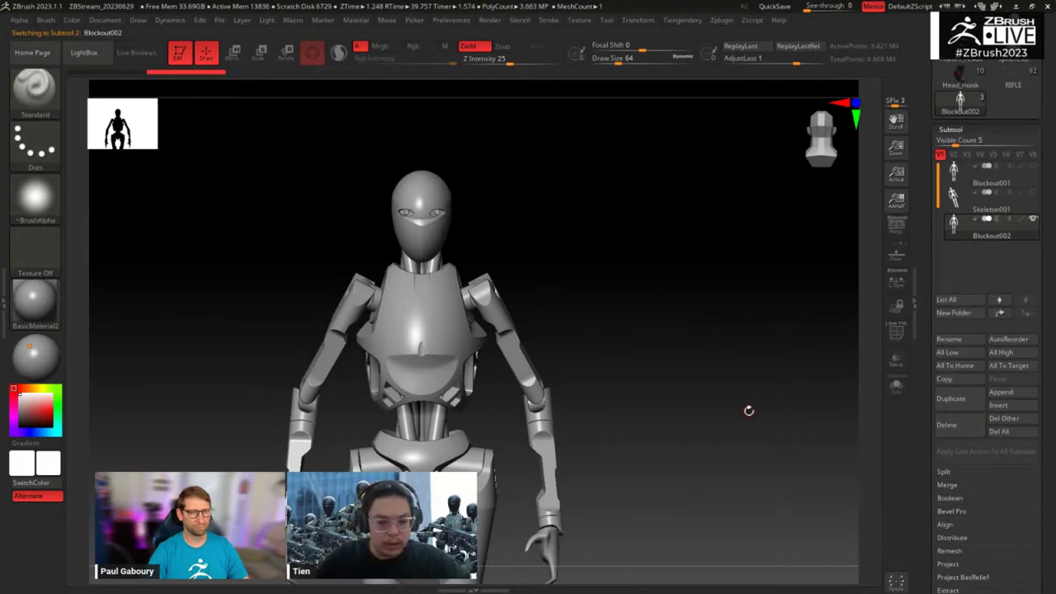
Step: Replace the duplicated blockout mesh with the Insert Sphere primitive from the IMM Primitives brush
{"action": "key", "text": "w"}
{"action": "key", "text": "f"}
{"action": "key", "text": "b"}
{"action": "key", "text": "i"}
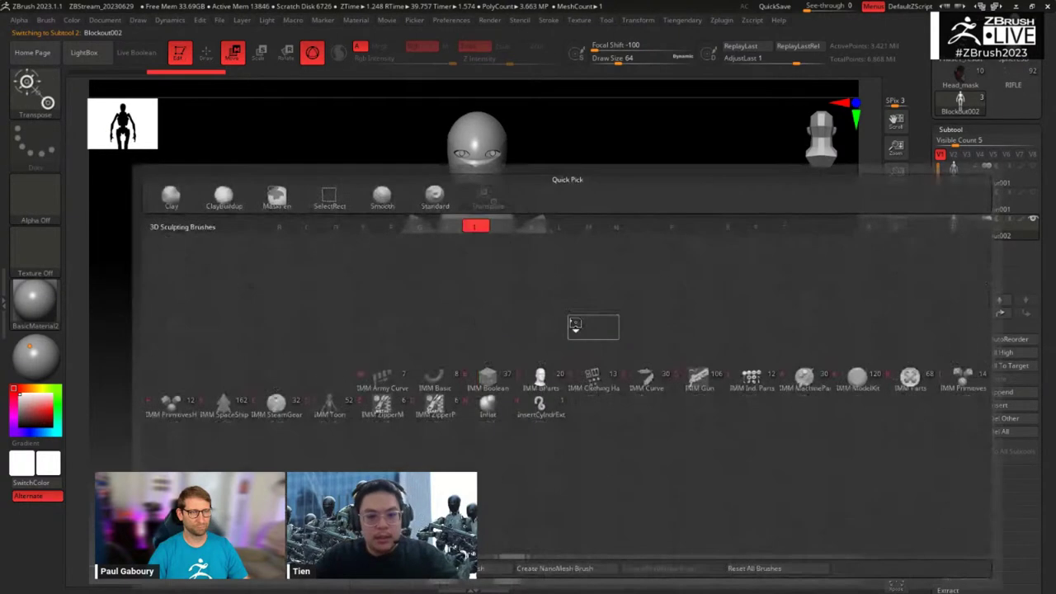
{"action": "key", "text": "p"}
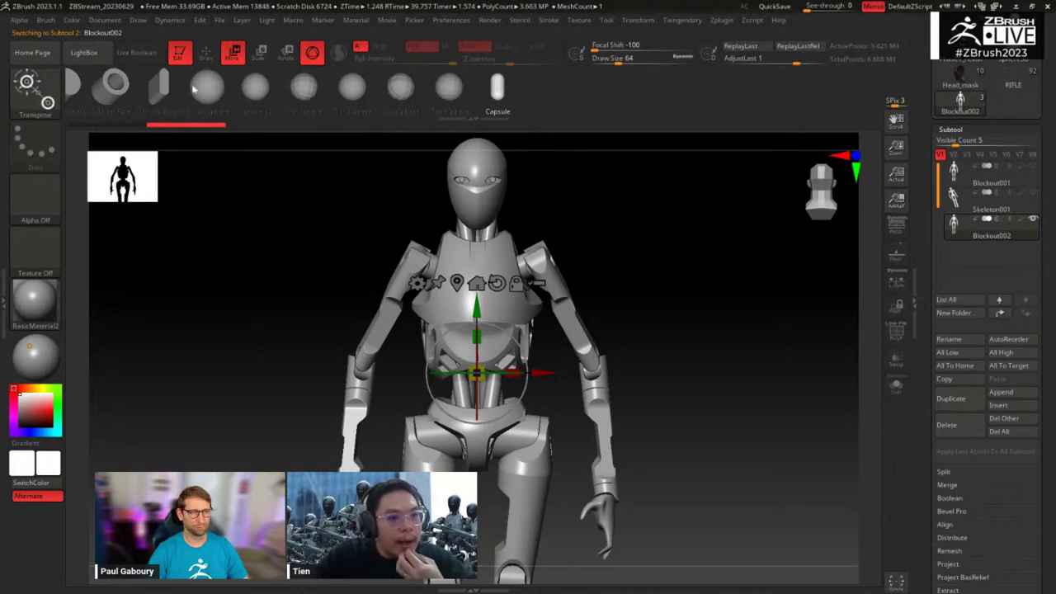
{"action": "left_click", "coordinate": [159, 87]}
{"action": "left_click", "coordinate": [241, 87]}
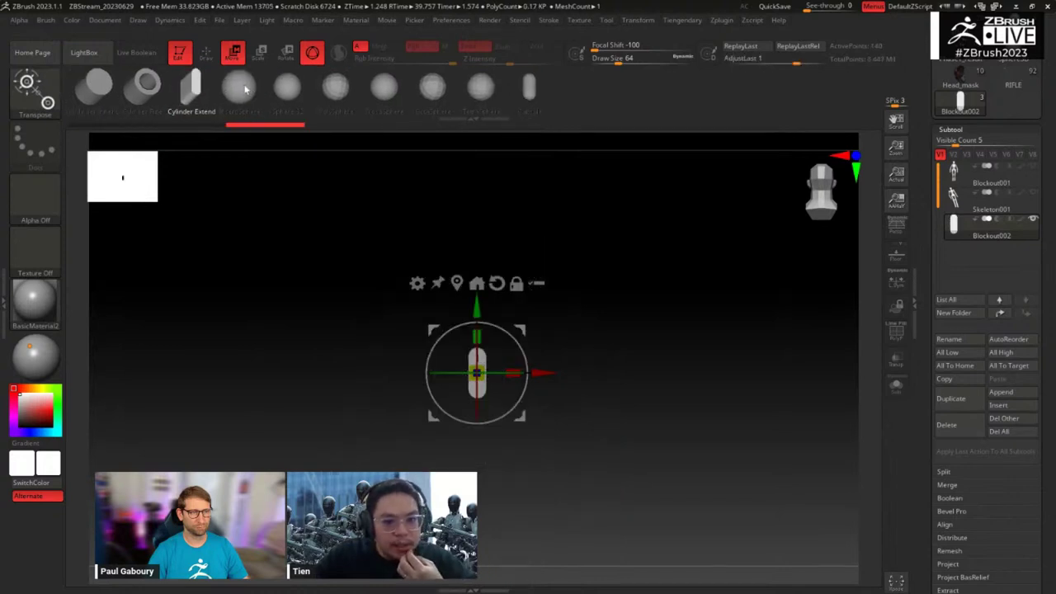
{"action": "left_click", "coordinate": [244, 89]}
{"action": "left_click_drag", "start_coordinate": [649, 309], "coordinate": [544, 341], "text": "shift"}
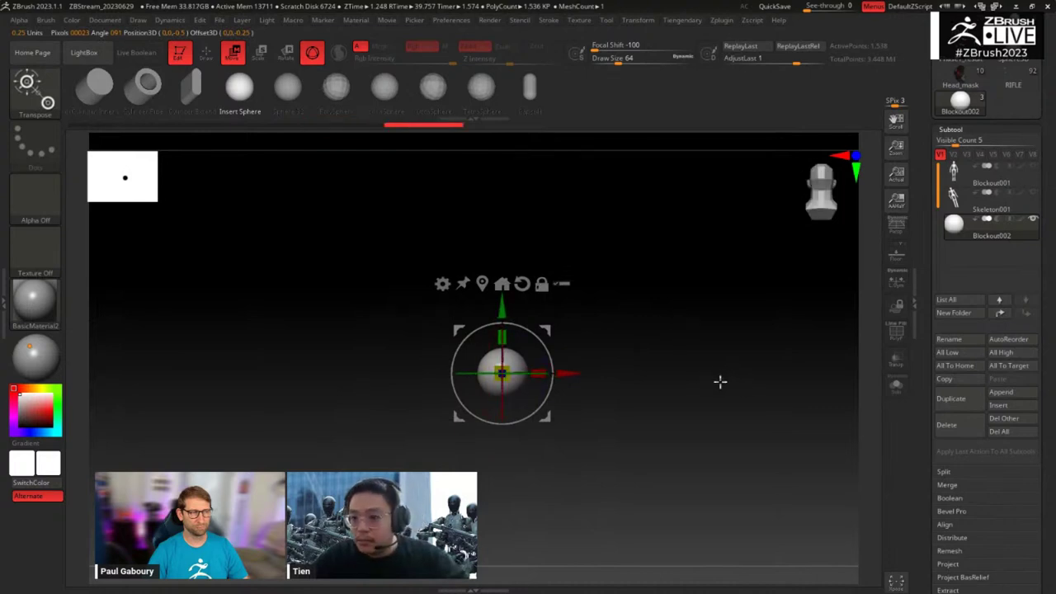
Step: Group the sphere in a new subtool folder named "head"
{"action": "key", "text": "shift+f"}
{"action": "key", "text": "shift+f"}
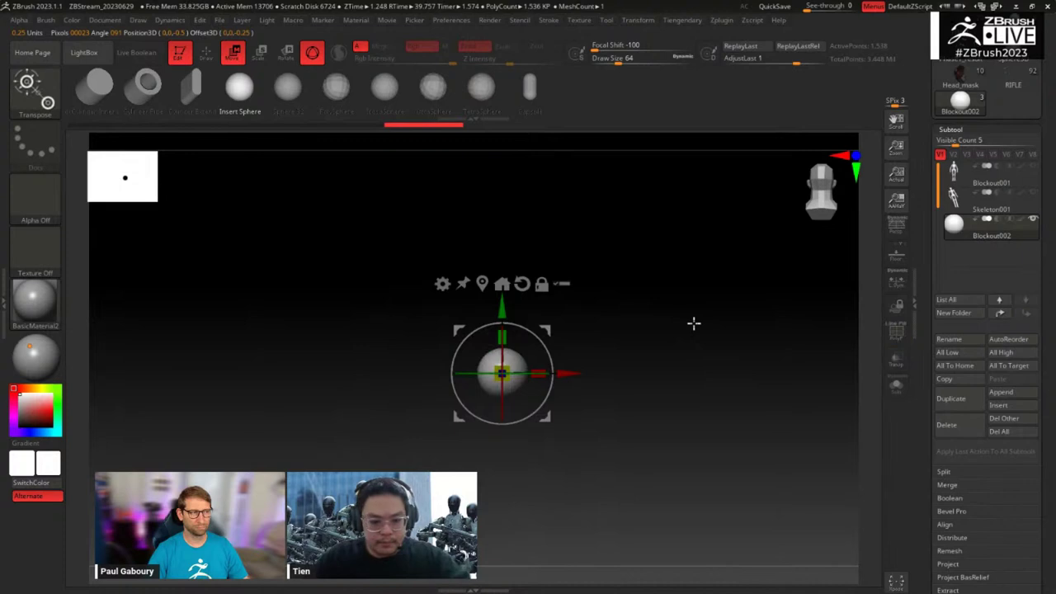
{"action": "key", "text": "ctrl+g"}
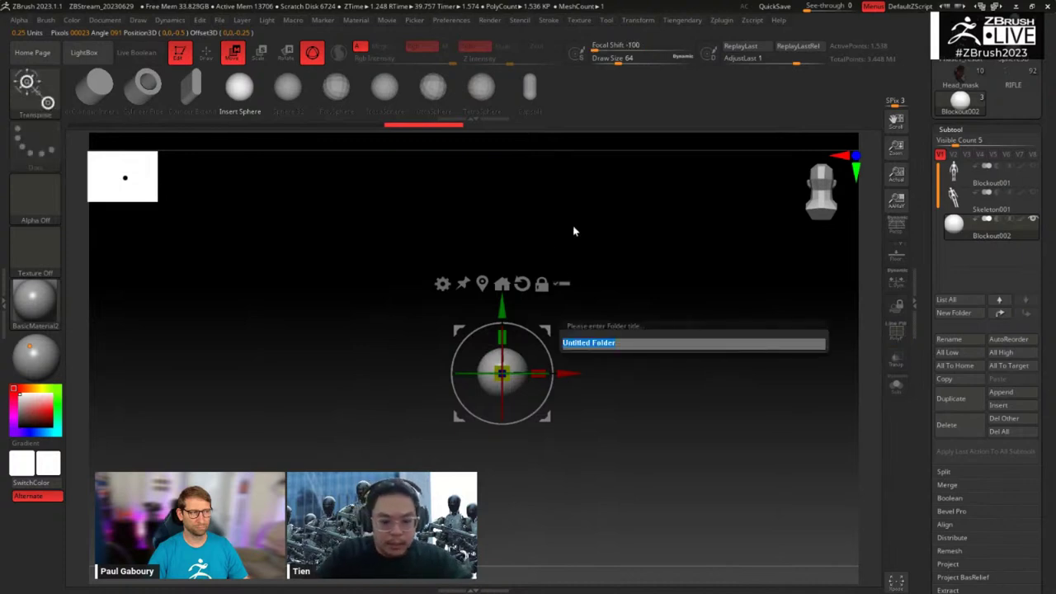
{"action": "key", "text": "Return"}
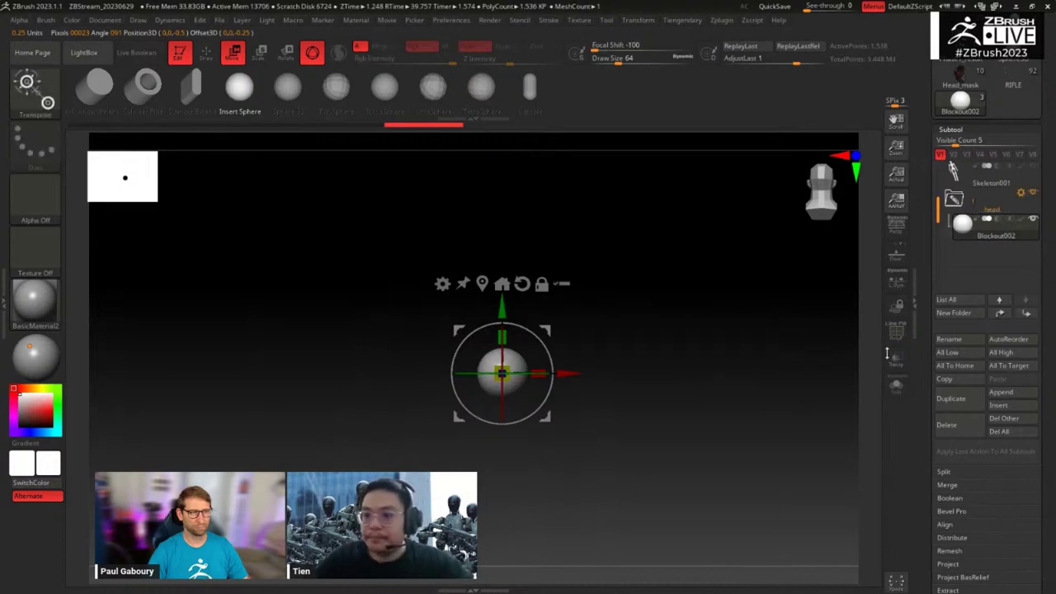
Step: Stretch the sphere along its Z axis into an elongated ellipsoid and raise it slightly
{"action": "left_click_drag", "start_coordinate": [679, 427], "coordinate": [635, 377]}
{"action": "left_click_drag", "start_coordinate": [594, 349], "coordinate": [625, 377], "text": "alt"}
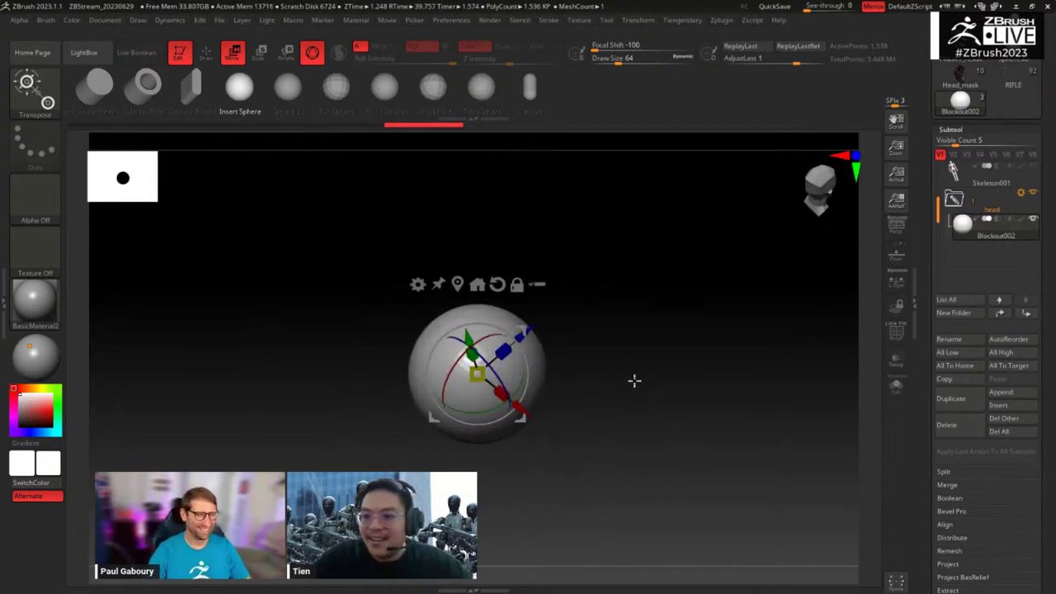
{"action": "left_click_drag", "start_coordinate": [477, 374], "coordinate": [533, 379]}
{"action": "left_click_drag", "start_coordinate": [648, 350], "coordinate": [666, 367]}
{"action": "left_click_drag", "start_coordinate": [671, 375], "coordinate": [673, 342], "text": "alt"}
{"action": "key", "text": "ctrl+z"}
{"action": "left_click_drag", "start_coordinate": [531, 338], "coordinate": [537, 316]}
{"action": "left_click_drag", "start_coordinate": [620, 314], "coordinate": [609, 336]}
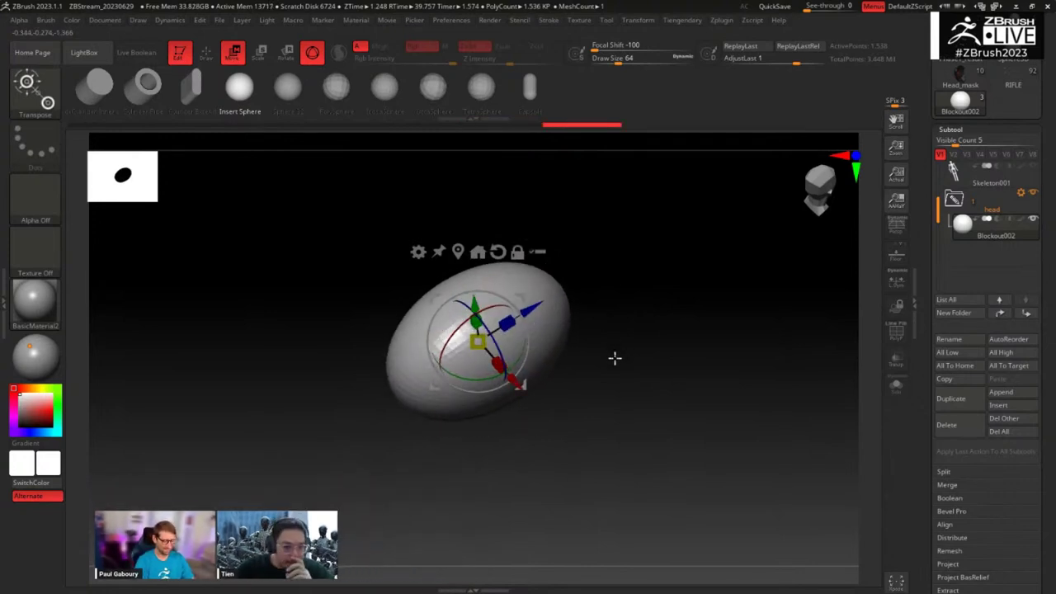
Step: Smooth the ellipsoid with Dynamic Subdiv, allowing automatic activation for the session, and adjust its proportions and height for the cranium
{"action": "key", "text": "d"}
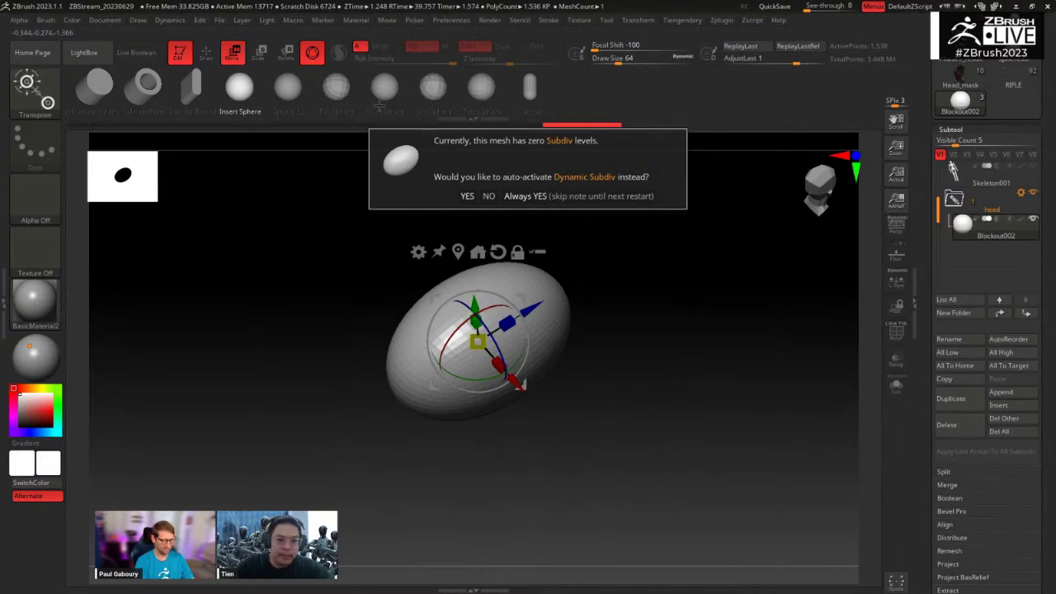
{"action": "left_click", "coordinate": [549, 197]}
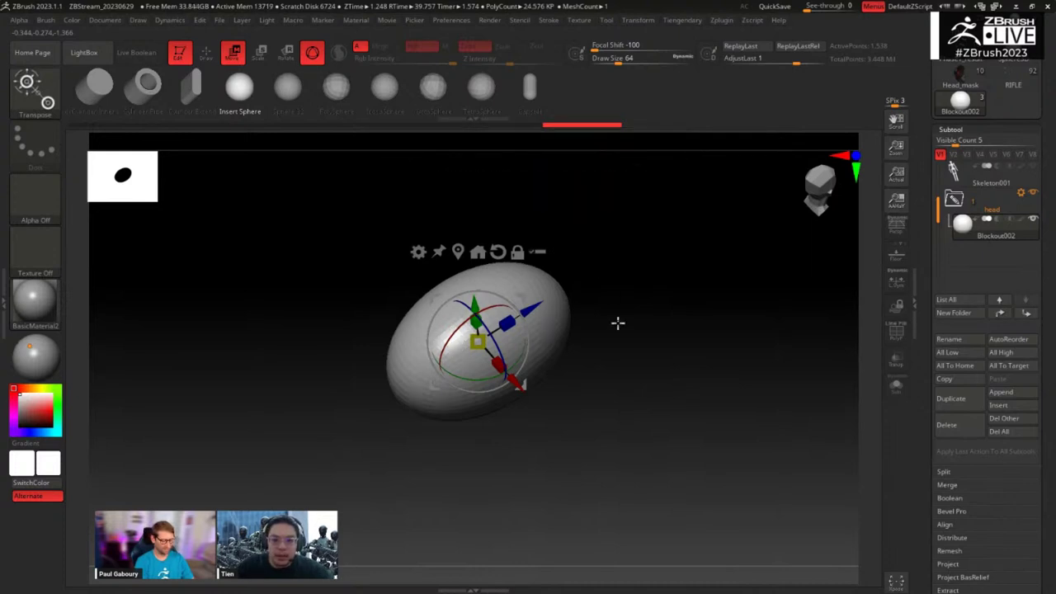
{"action": "left_click_drag", "start_coordinate": [638, 351], "coordinate": [666, 429], "text": "alt"}
{"action": "left_click_drag", "start_coordinate": [507, 331], "coordinate": [522, 350]}
{"action": "left_click_drag", "start_coordinate": [635, 413], "coordinate": [621, 363]}
{"action": "left_click_drag", "start_coordinate": [483, 280], "coordinate": [483, 276]}
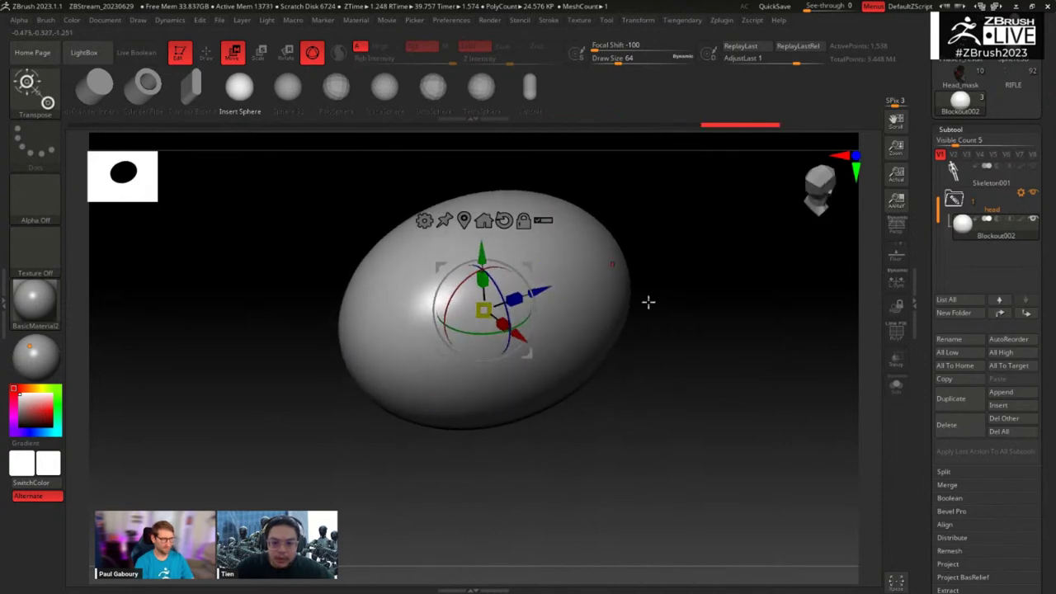
{"action": "left_click_drag", "start_coordinate": [648, 302], "coordinate": [623, 301], "text": "alt"}
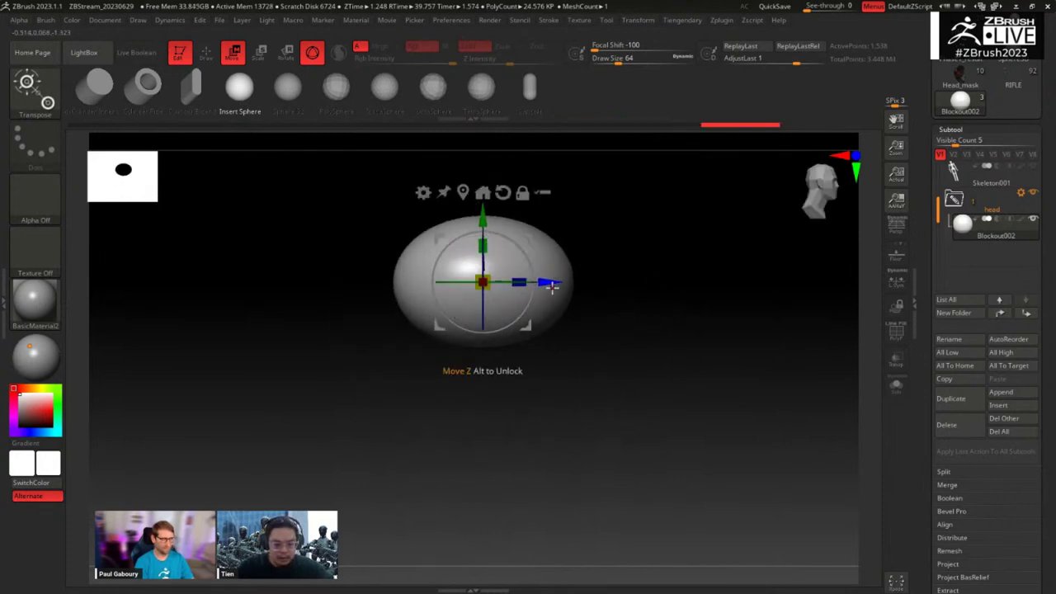
Step: Duplicate the cranium ellipsoid, put the copy in the head folder, and offset it below the original as the lower face
{"action": "key", "text": "ctrl+shift+d"}
{"action": "left_click_drag", "start_coordinate": [683, 393], "coordinate": [688, 360], "text": "shift"}
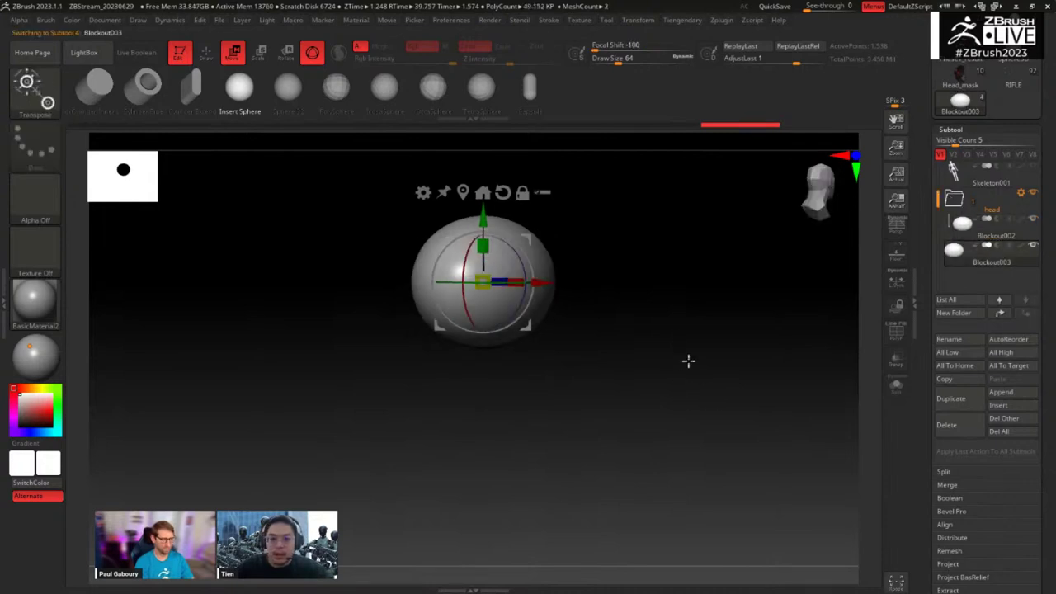
{"action": "left_click", "coordinate": [1006, 314]}
{"action": "mouse_move", "coordinate": [656, 295]}
{"action": "left_mouse_down"}
{"action": "mouse_move", "coordinate": [644, 318]}
{"action": "mouse_move", "coordinate": [654, 310]}
{"action": "left_mouse_up"}
{"action": "left_click_drag", "start_coordinate": [654, 310], "coordinate": [679, 347], "text": "alt"}
{"action": "left_click_drag", "start_coordinate": [488, 254], "coordinate": [492, 297], "text": "ctrl"}
{"action": "left_click_drag", "start_coordinate": [656, 282], "coordinate": [721, 292], "text": "shift"}
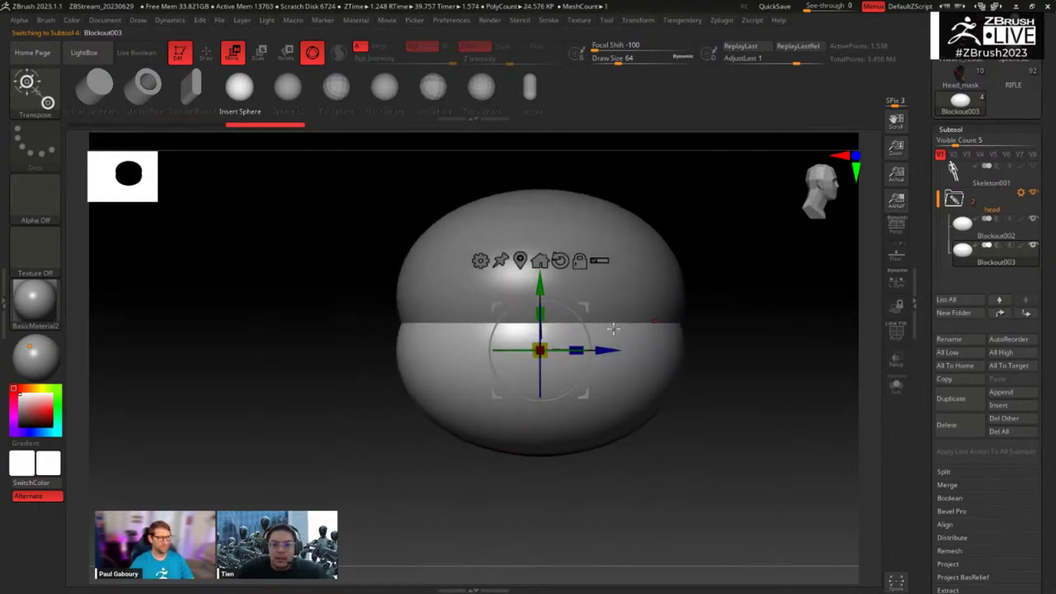
{"action": "left_click_drag", "start_coordinate": [582, 307], "coordinate": [559, 329]}
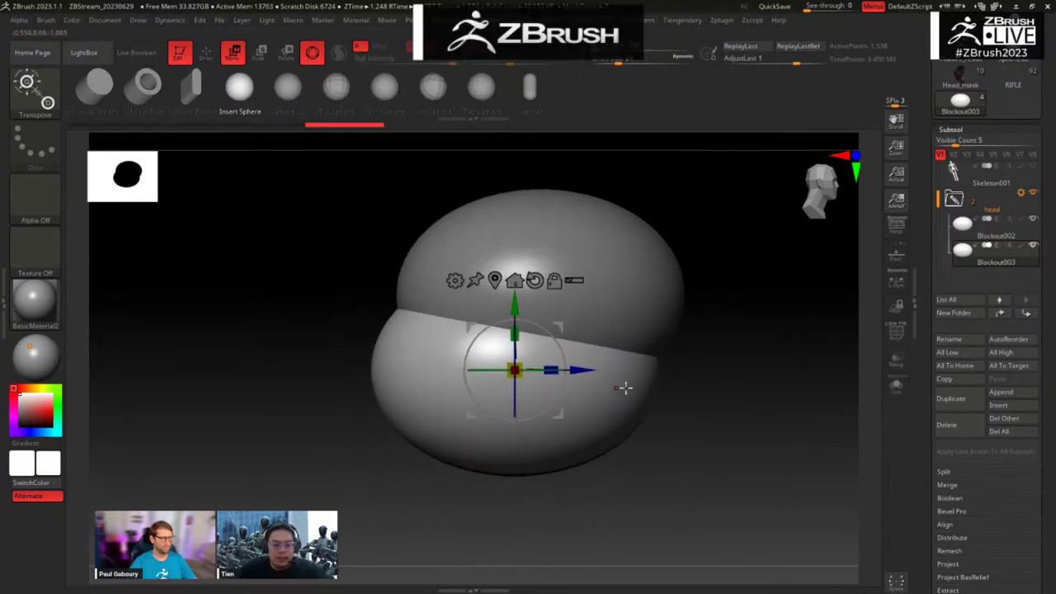
Step: Check the masked soldier photos on the reference board, return to ZBrush, and nudge the lower ellipsoid slightly
{"action": "key", "text": "alt+Tab"}
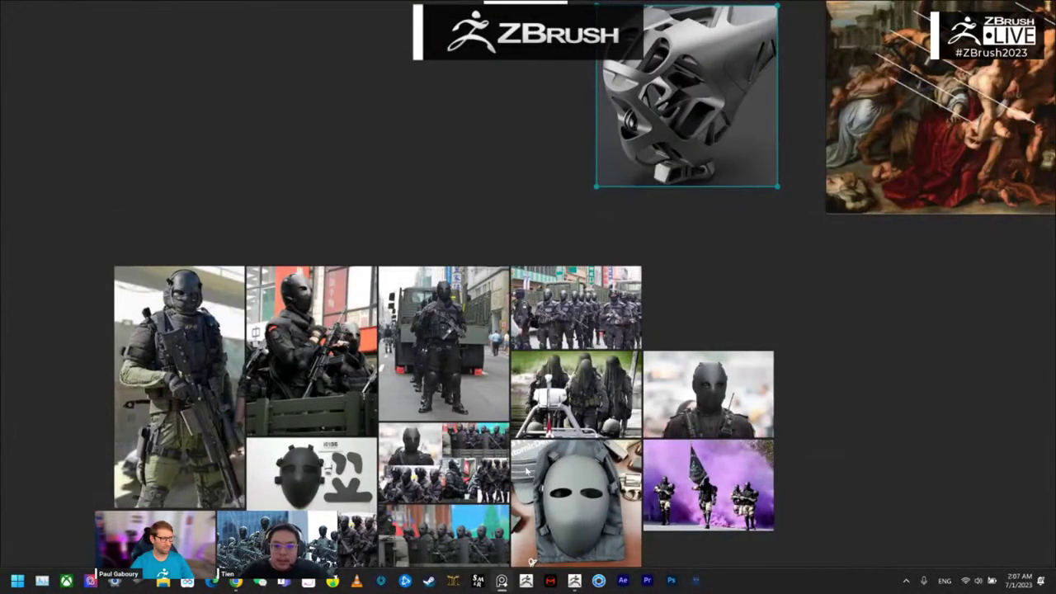
{"action": "scroll", "coordinate": [348, 354], "scroll_direction": "up", "scroll_amount": 3}
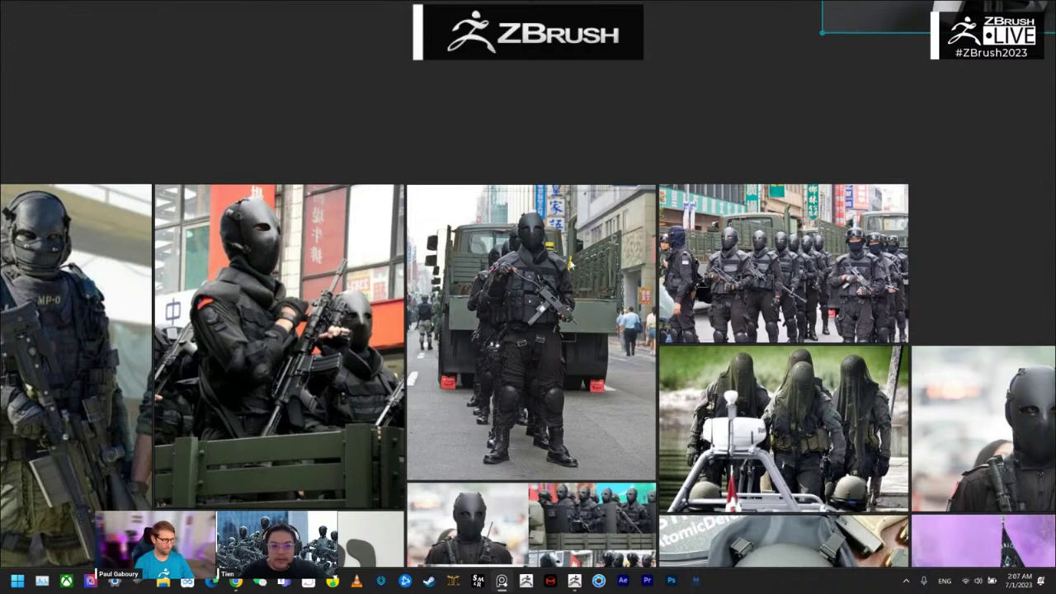
{"action": "key", "text": "alt+Tab"}
{"action": "left_click_drag", "start_coordinate": [701, 434], "coordinate": [688, 356]}
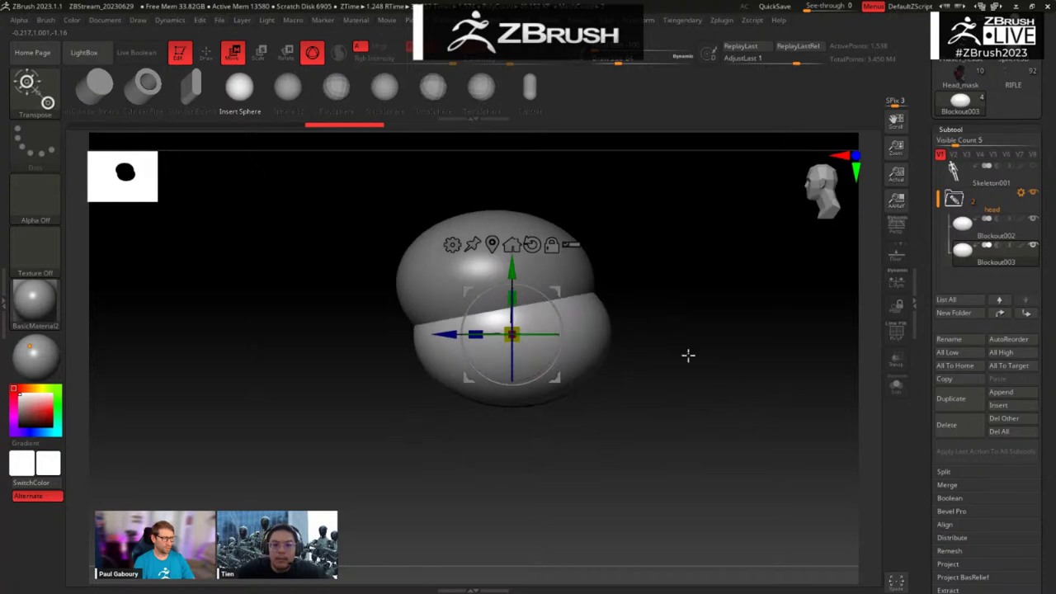
{"action": "left_click_drag", "start_coordinate": [559, 292], "coordinate": [560, 296]}
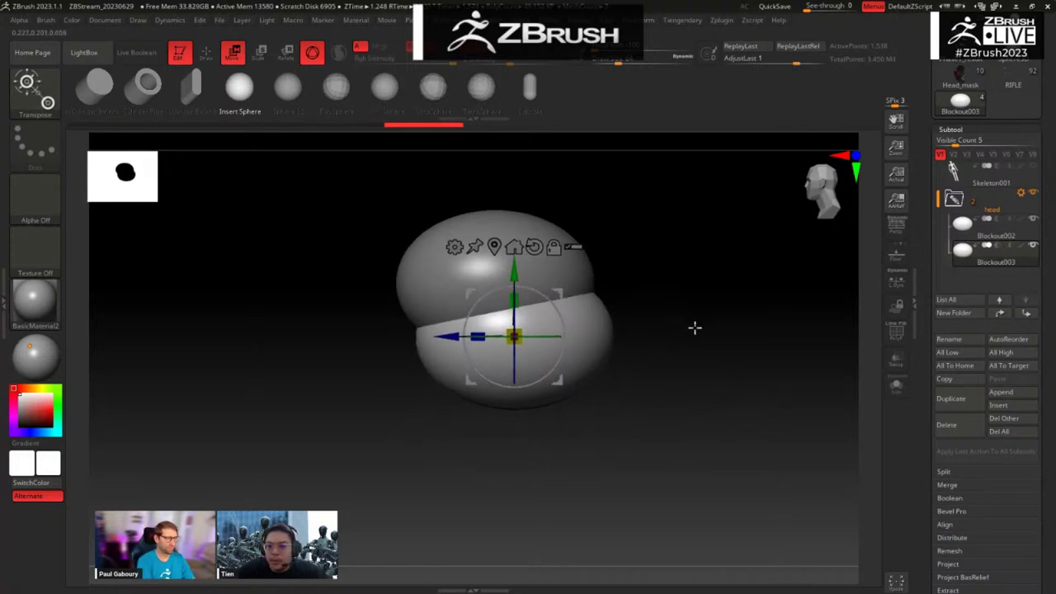
Step: Duplicate the lower ellipsoid, turn on Live Boolean, and stretch the copy vertically
{"action": "left_click_drag", "start_coordinate": [696, 328], "coordinate": [699, 408]}
{"action": "key", "text": "ctrl+shift+d"}
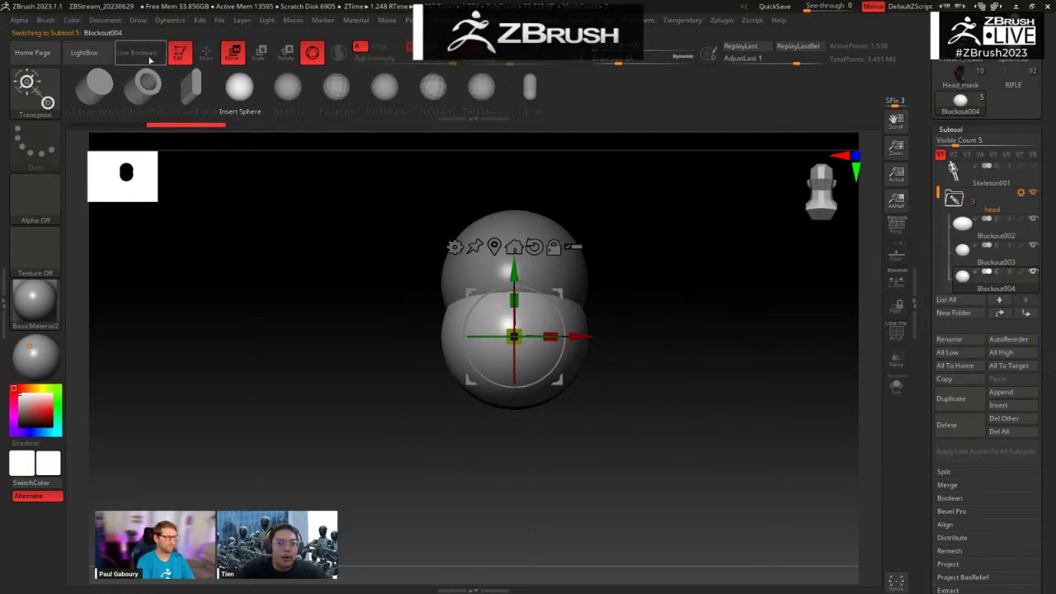
{"action": "left_click", "coordinate": [143, 57]}
{"action": "left_click_drag", "start_coordinate": [405, 227], "coordinate": [653, 373]}
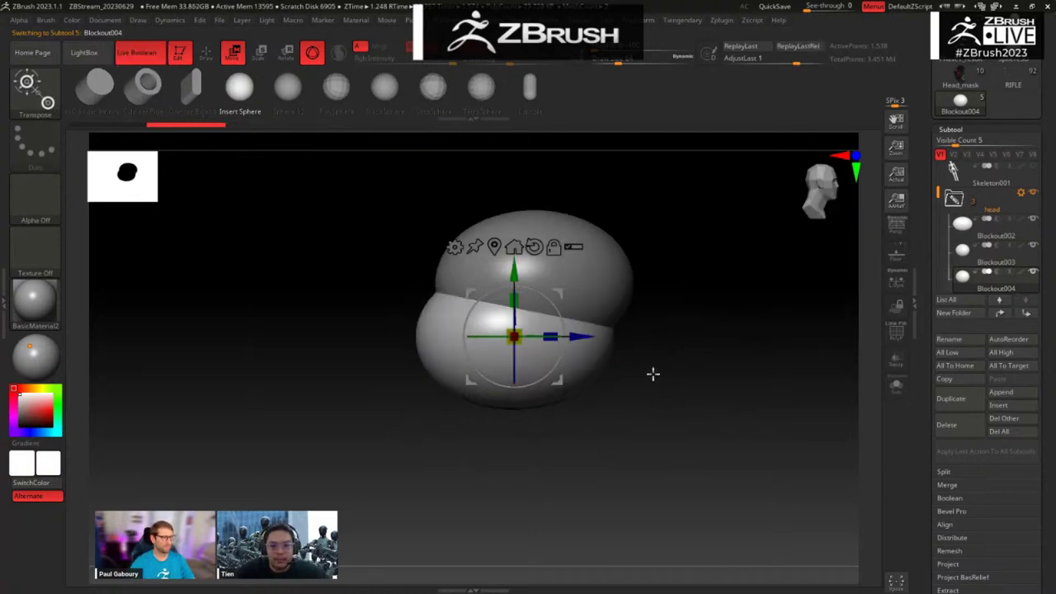
{"action": "left_click_drag", "start_coordinate": [514, 299], "coordinate": [517, 324]}
{"action": "left_click_drag", "start_coordinate": [665, 292], "coordinate": [644, 345]}
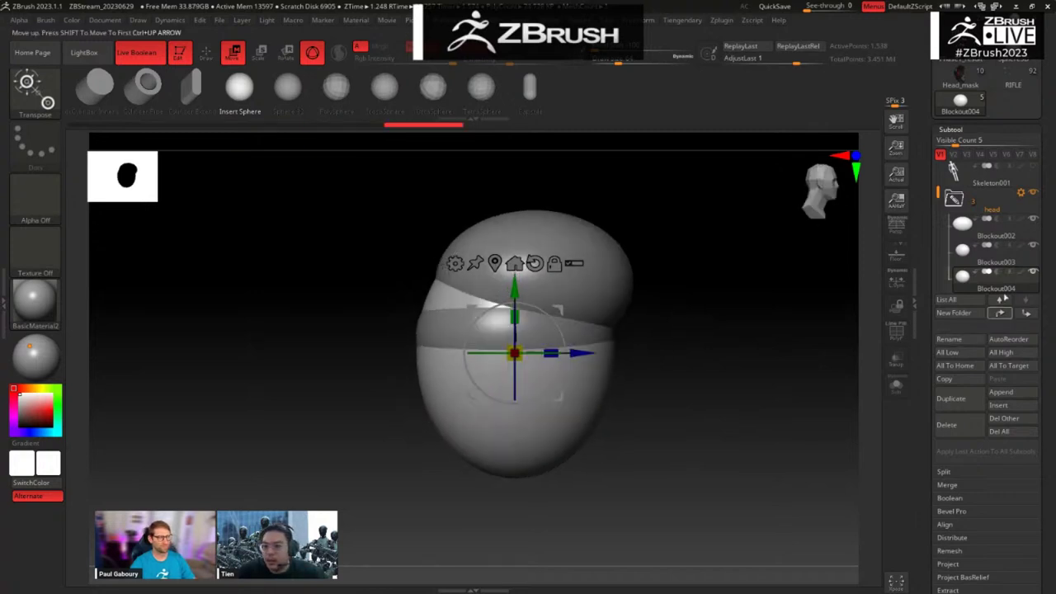
Step: Switch the stretched Blockout004 copy to boolean intersection, raise it over the other two ellipsoids, and rescale its depth and width
{"action": "left_click", "coordinate": [997, 272]}
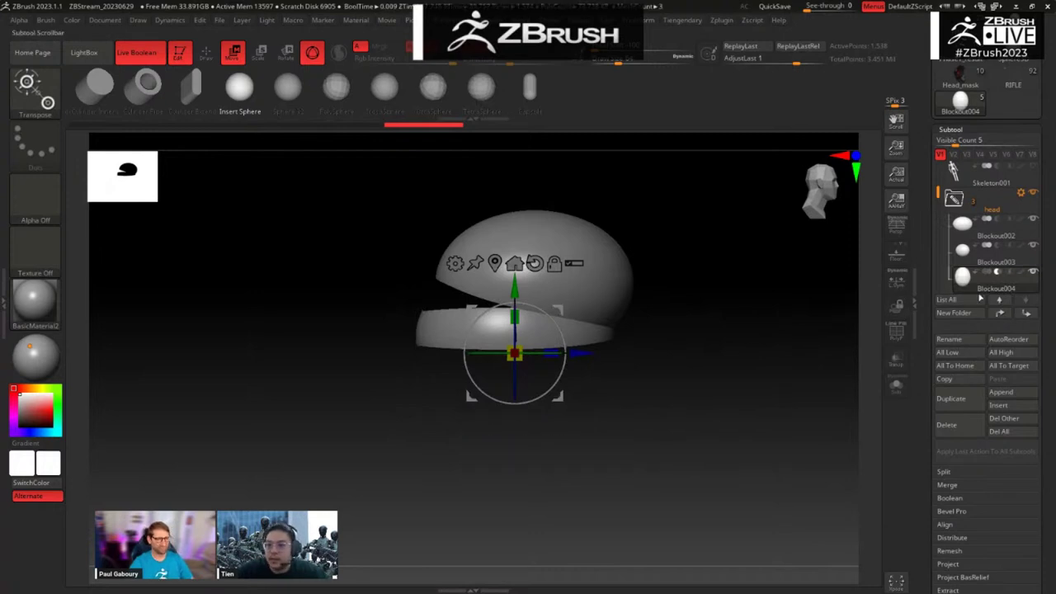
{"action": "left_click", "coordinate": [1010, 272]}
{"action": "left_click_drag", "start_coordinate": [561, 309], "coordinate": [562, 285]}
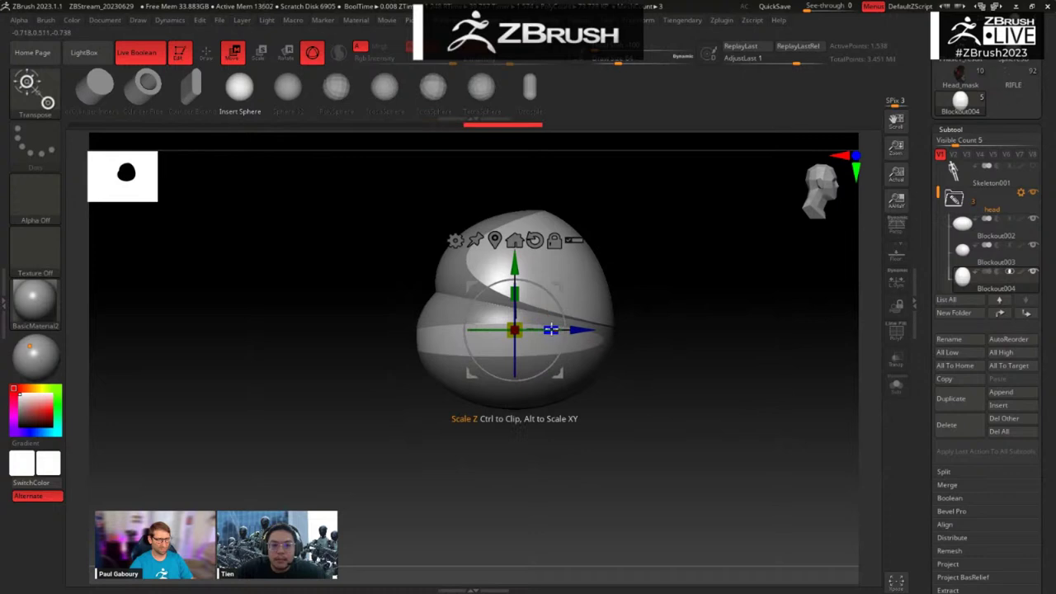
{"action": "left_click_drag", "start_coordinate": [550, 330], "coordinate": [572, 293]}
{"action": "left_click_drag", "start_coordinate": [658, 341], "coordinate": [705, 356]}
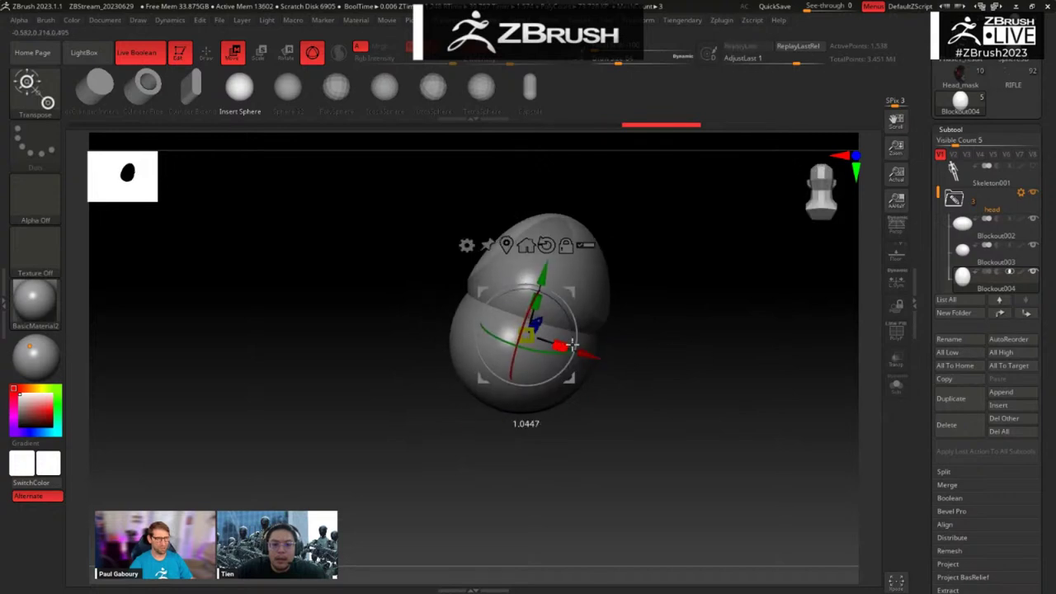
{"action": "mouse_move", "coordinate": [572, 345]}
{"action": "left_mouse_down"}
{"action": "mouse_move", "coordinate": [592, 350]}
{"action": "mouse_move", "coordinate": [580, 339]}
{"action": "left_mouse_up"}
Step: Raise and rotate the intersecting ellipsoid until its long axis runs nearly front to back, and rescale it around the head
{"action": "left_click_drag", "start_coordinate": [695, 318], "coordinate": [647, 306]}
{"action": "left_click_drag", "start_coordinate": [537, 271], "coordinate": [537, 216]}
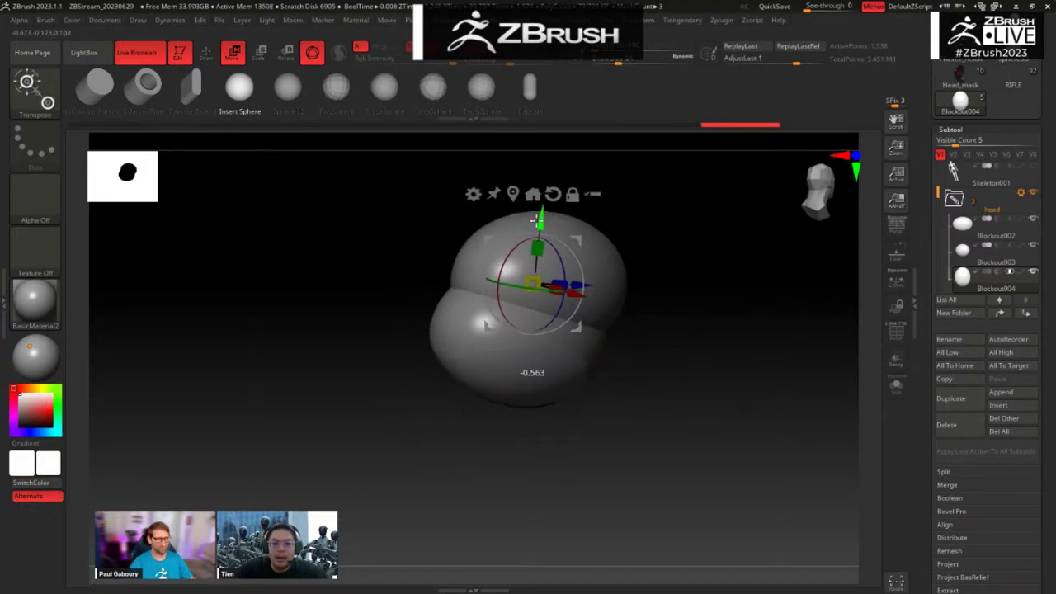
{"action": "left_click_drag", "start_coordinate": [646, 226], "coordinate": [561, 249]}
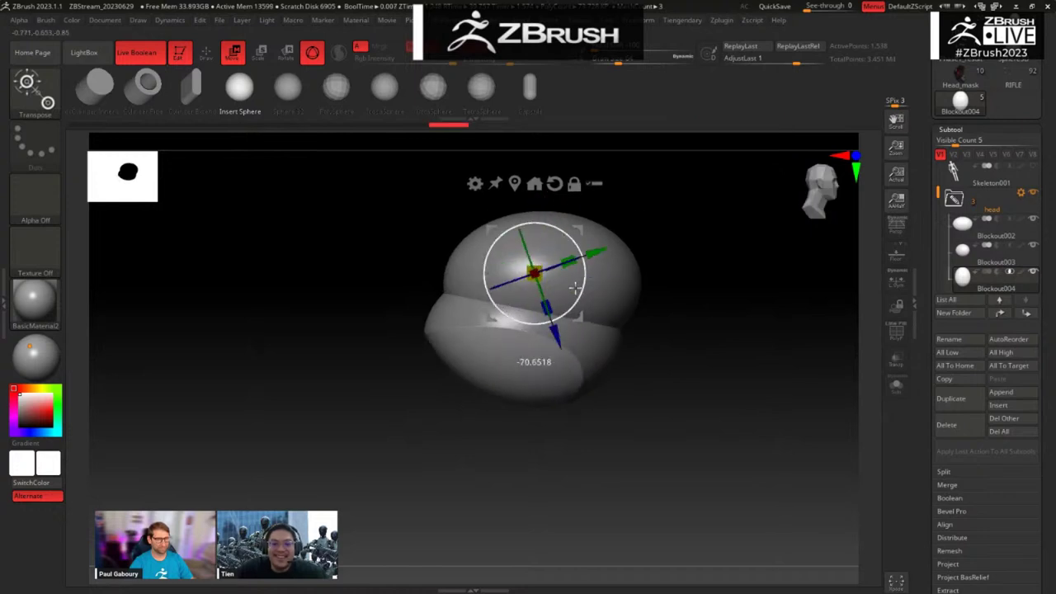
{"action": "key", "text": "shift+f"}
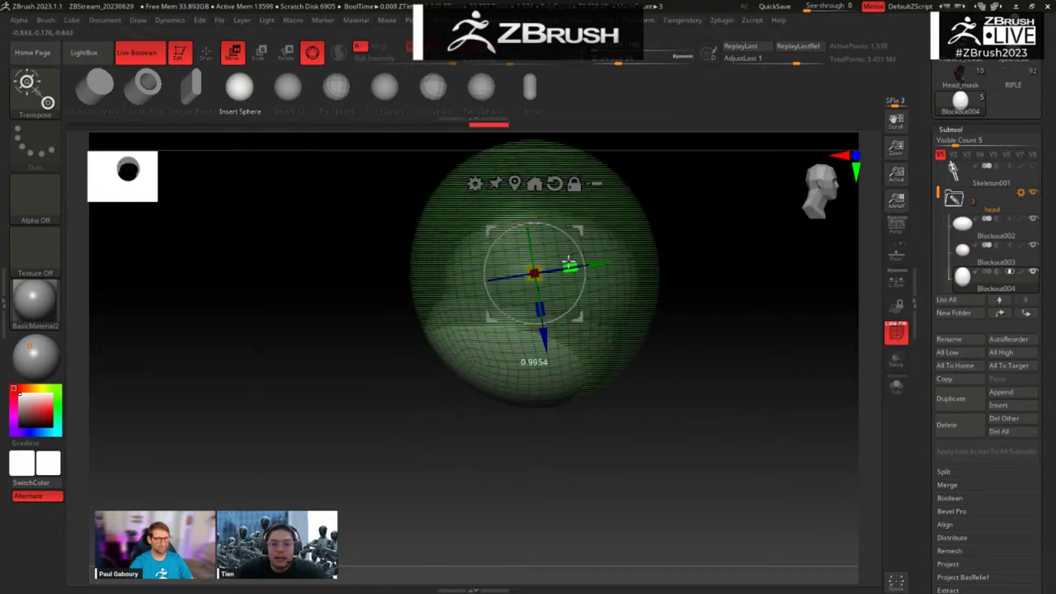
{"action": "mouse_move", "coordinate": [569, 264]}
{"action": "left_mouse_down"}
{"action": "mouse_move", "coordinate": [553, 263]}
{"action": "mouse_move", "coordinate": [575, 245]}
{"action": "left_mouse_up"}
{"action": "key", "text": "shift+f"}
{"action": "key", "text": "ctrl+z"}
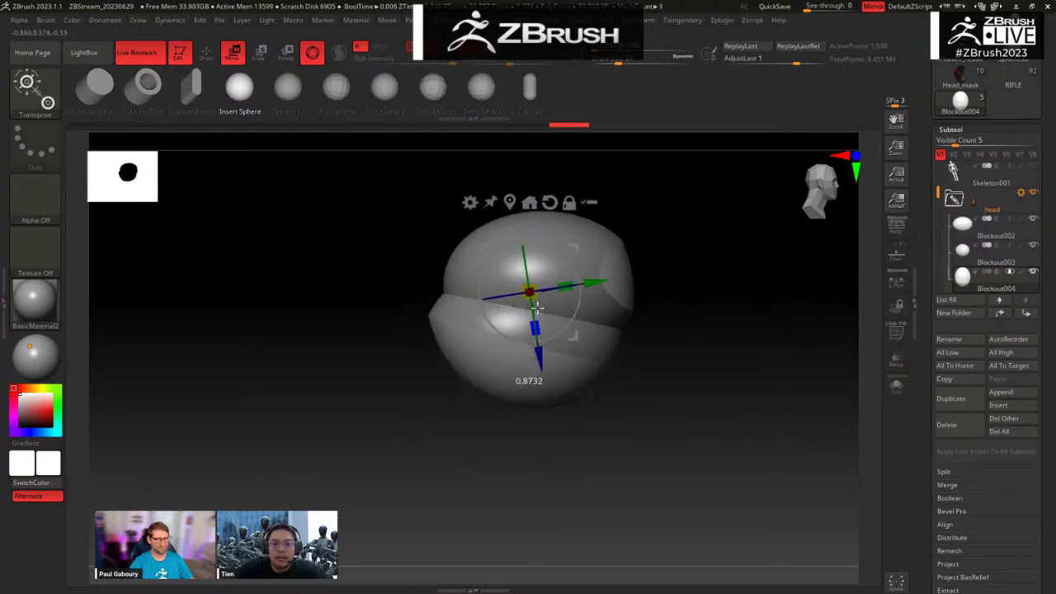
{"action": "left_click_drag", "start_coordinate": [530, 433], "coordinate": [619, 457]}
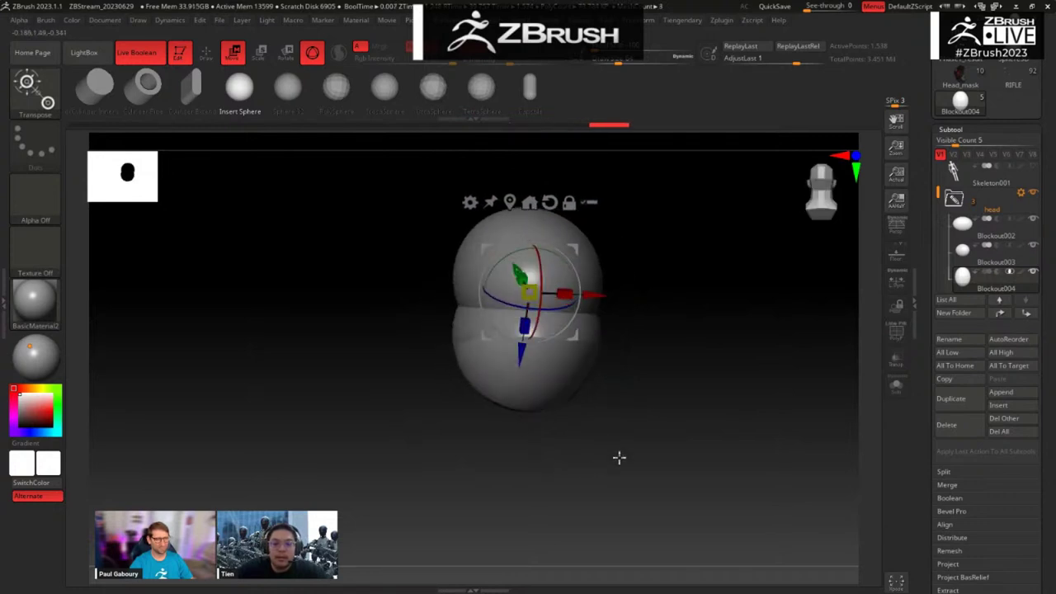
{"action": "left_click_drag", "start_coordinate": [681, 392], "coordinate": [610, 243]}
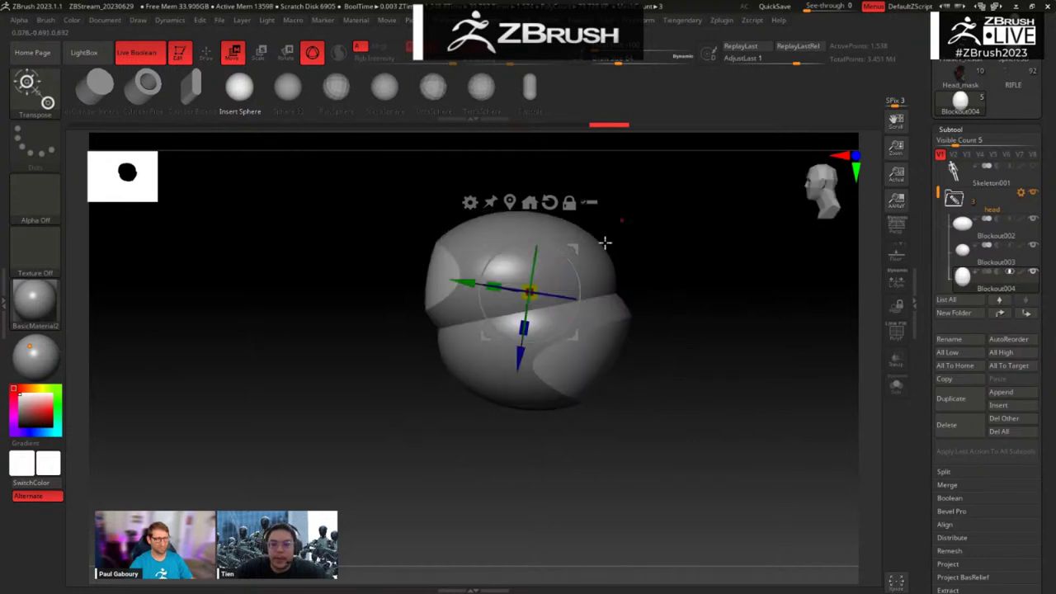
Step: Tilt the lower face ellipsoid, Blockout003, in the side view
{"action": "left_click", "coordinate": [607, 304], "text": "alt"}
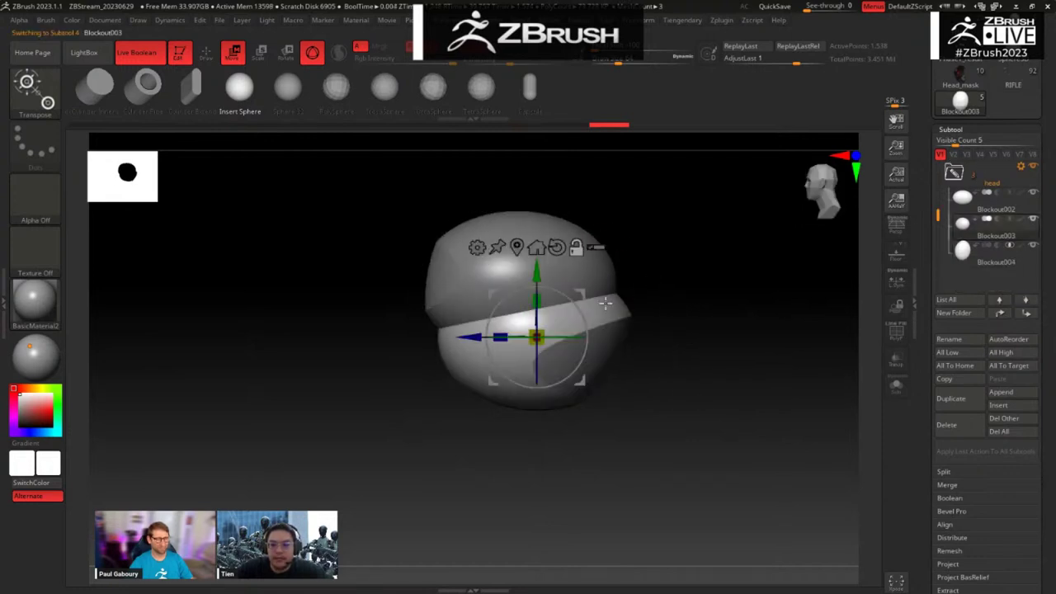
{"action": "left_click_drag", "start_coordinate": [575, 302], "coordinate": [582, 279]}
{"action": "left_click_drag", "start_coordinate": [679, 265], "coordinate": [535, 361]}
Step: Resize and nudge the intersecting ellipsoid Blockout004 so it trims the sides, back and chin of the head
{"action": "left_click", "coordinate": [504, 378], "text": "alt"}
{"action": "left_click_drag", "start_coordinate": [528, 433], "coordinate": [607, 346]}
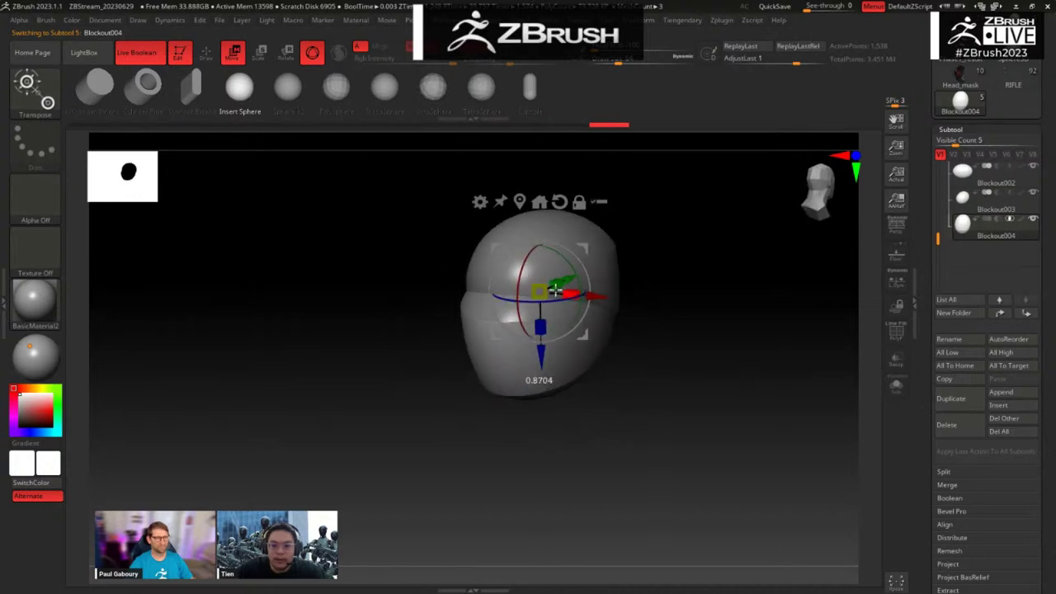
{"action": "left_click_drag", "start_coordinate": [680, 293], "coordinate": [666, 349]}
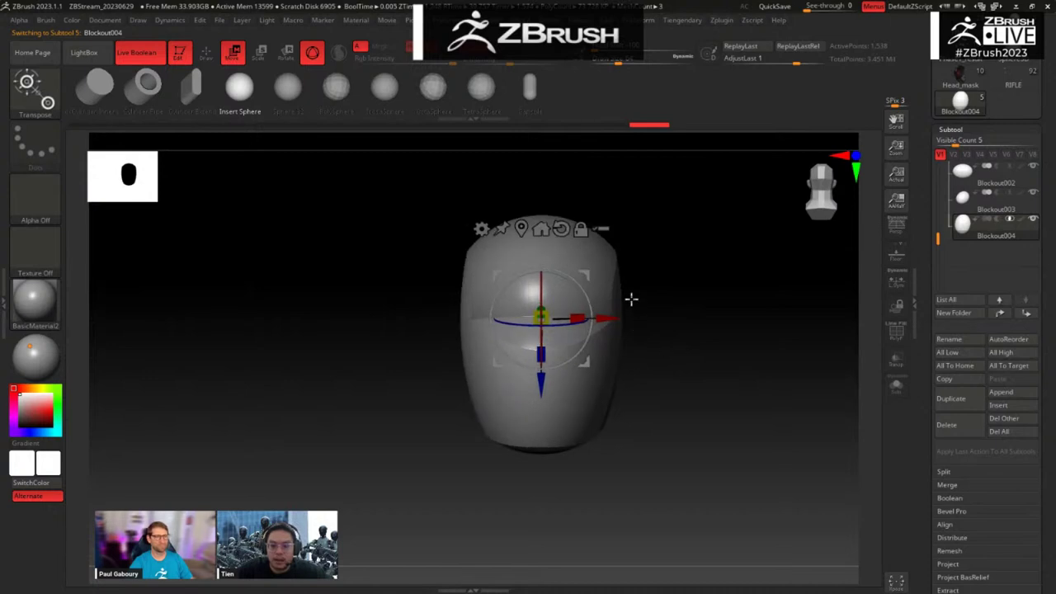
{"action": "left_click_drag", "start_coordinate": [693, 281], "coordinate": [588, 306]}
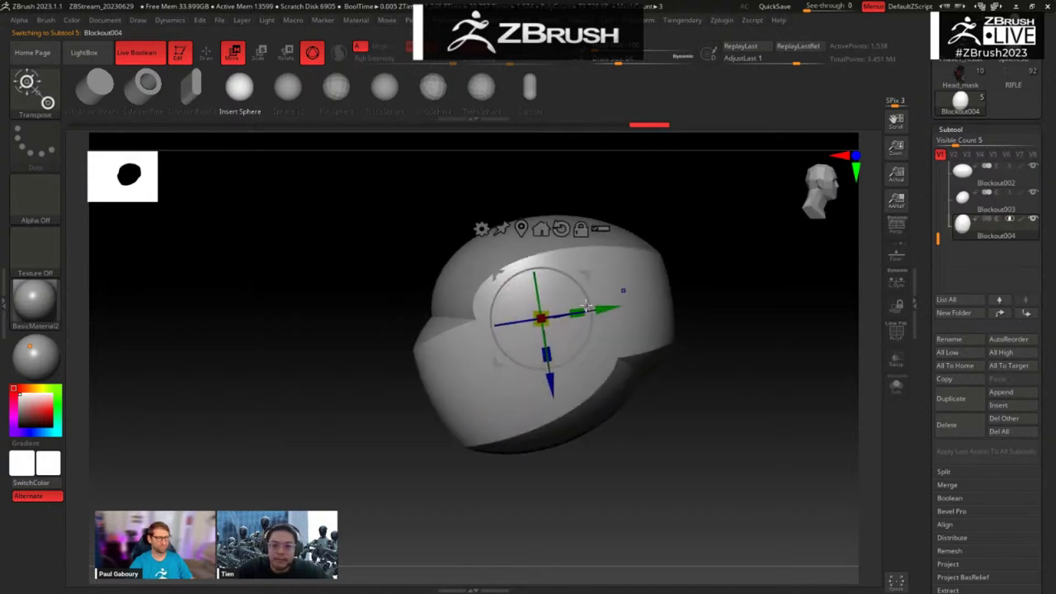
{"action": "left_click_drag", "start_coordinate": [554, 355], "coordinate": [550, 341]}
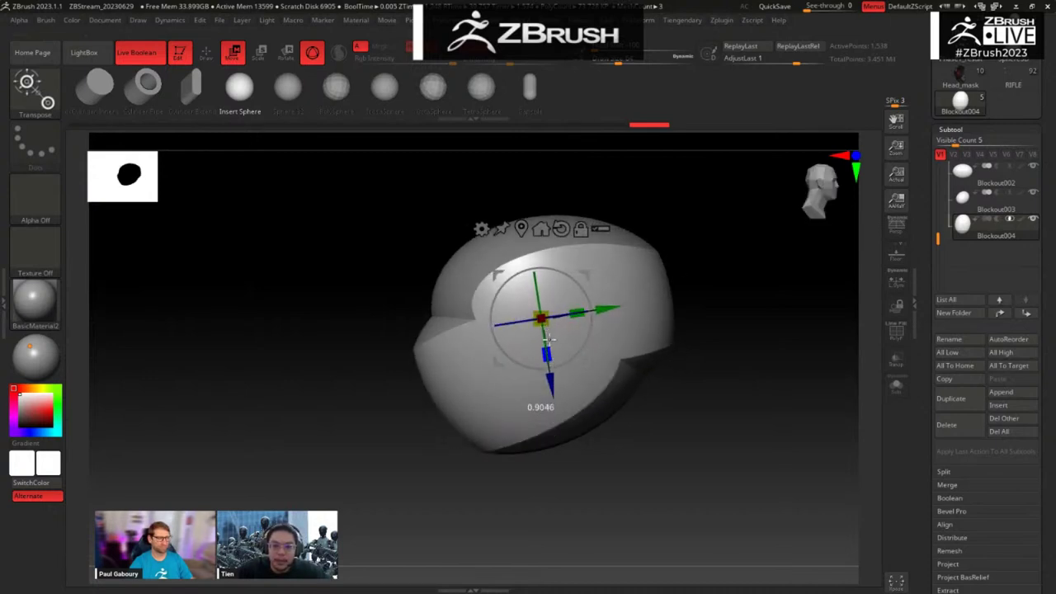
{"action": "left_click_drag", "start_coordinate": [652, 467], "coordinate": [596, 454]}
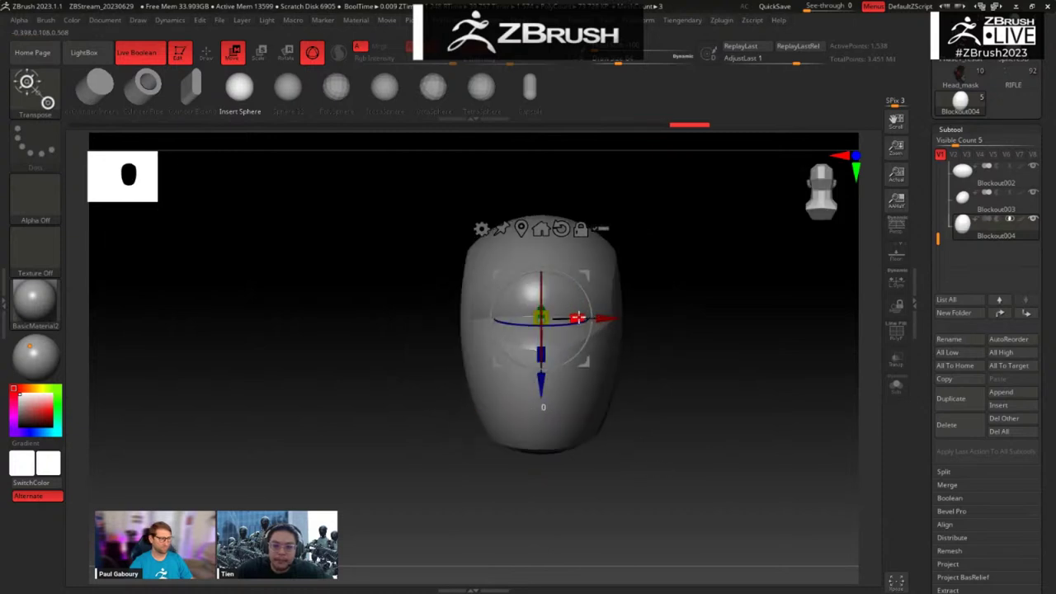
{"action": "left_click_drag", "start_coordinate": [580, 318], "coordinate": [583, 318]}
{"action": "left_click_drag", "start_coordinate": [540, 388], "coordinate": [540, 385]}
{"action": "left_click_drag", "start_coordinate": [667, 321], "coordinate": [707, 321]}
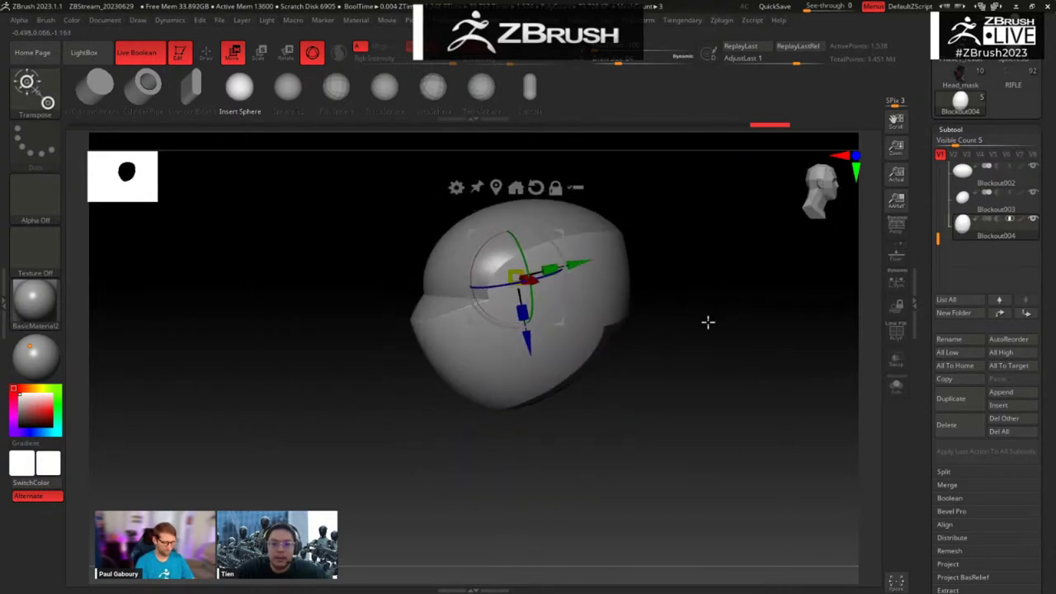
Step: Shift the lower face ellipsoid and widen it by about 1.05, and scale the intersecting ellipsoid along Z by about 1.12
{"action": "left_click", "coordinate": [422, 300], "text": "alt"}
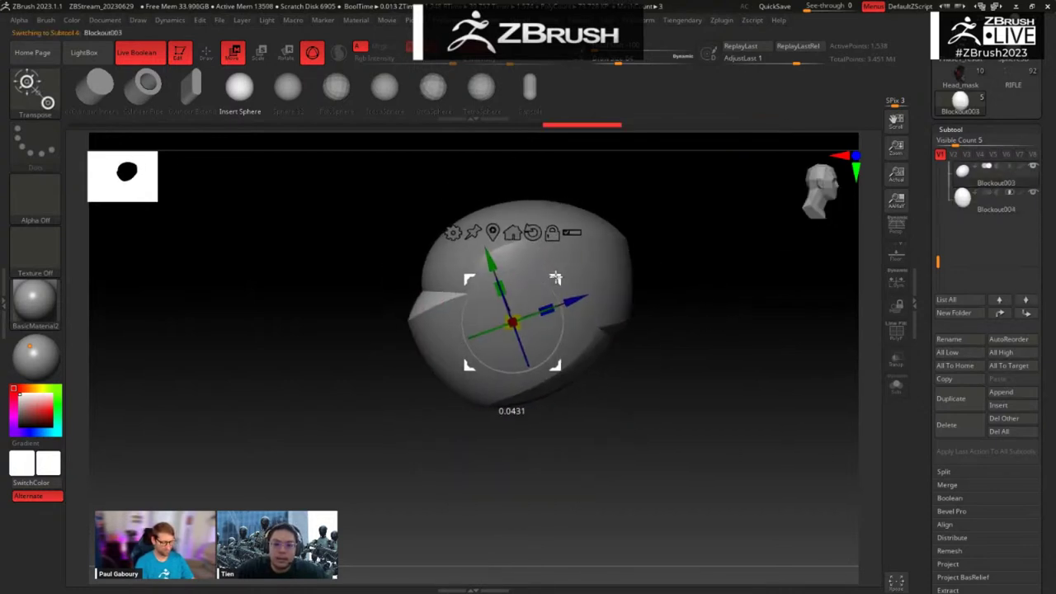
{"action": "left_click_drag", "start_coordinate": [548, 279], "coordinate": [548, 279]}
{"action": "left_click_drag", "start_coordinate": [608, 420], "coordinate": [655, 418]}
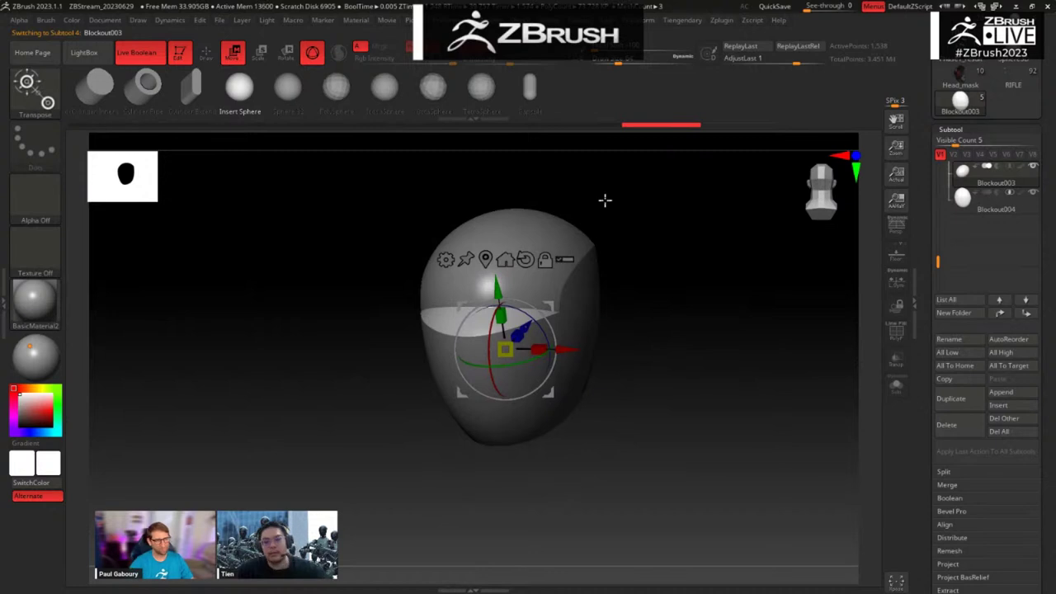
{"action": "left_click_drag", "start_coordinate": [570, 431], "coordinate": [642, 367]}
{"action": "left_click_drag", "start_coordinate": [682, 443], "coordinate": [715, 435]}
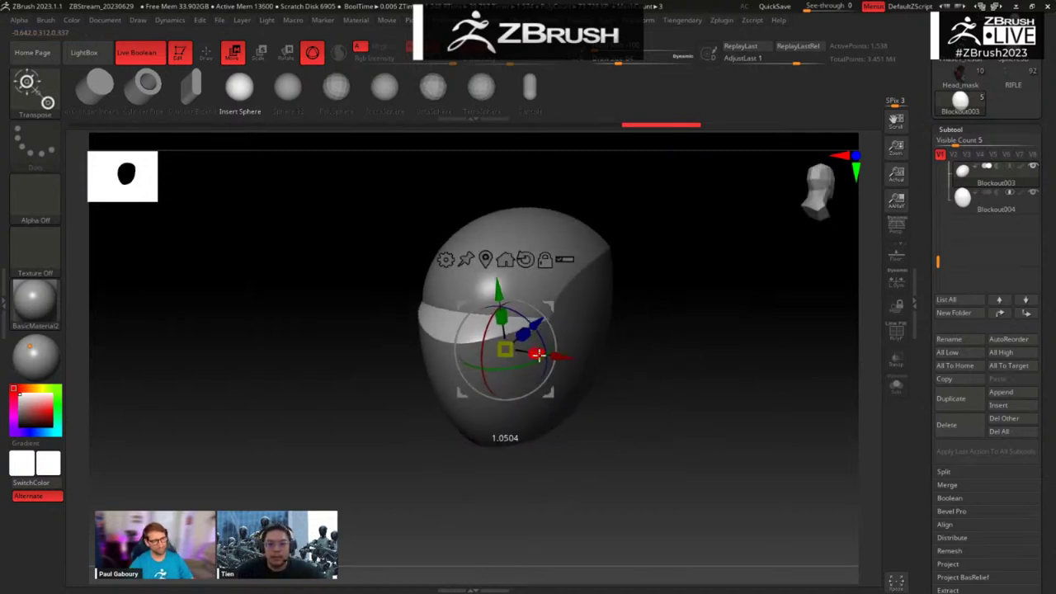
{"action": "left_click_drag", "start_coordinate": [538, 356], "coordinate": [539, 356]}
{"action": "left_click_drag", "start_coordinate": [671, 422], "coordinate": [624, 416]}
{"action": "left_click_drag", "start_coordinate": [596, 473], "coordinate": [629, 406]}
{"action": "left_click", "coordinate": [588, 363], "text": "alt"}
{"action": "left_click_drag", "start_coordinate": [520, 331], "coordinate": [524, 342]}
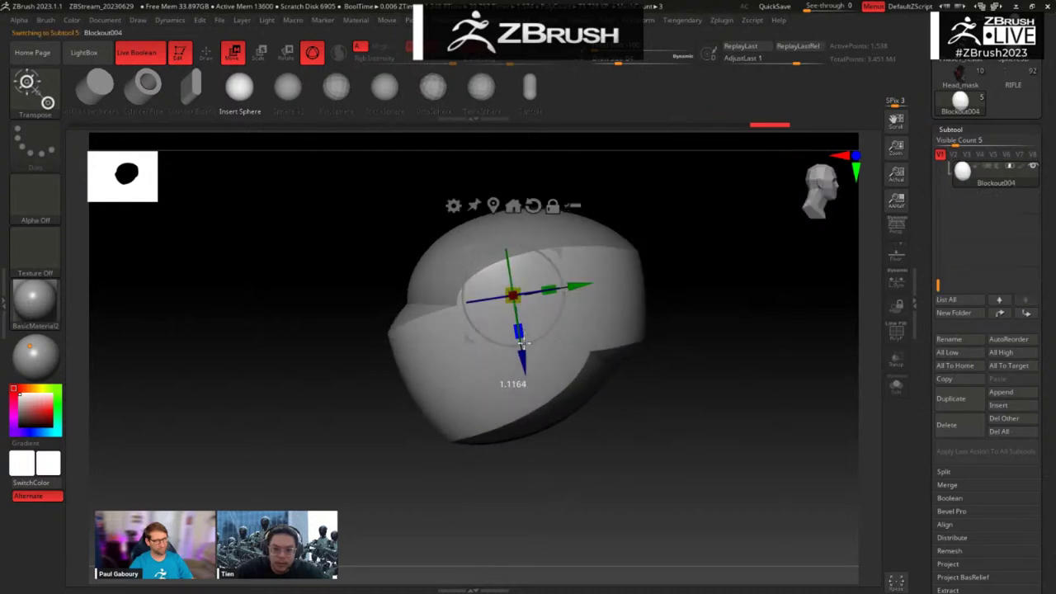
Step: Isolate the lower face ellipsoid, mask its upper half, stretch the unmasked lower half downward for the chin, and show all parts again
{"action": "left_click", "coordinate": [457, 343], "text": "alt"}
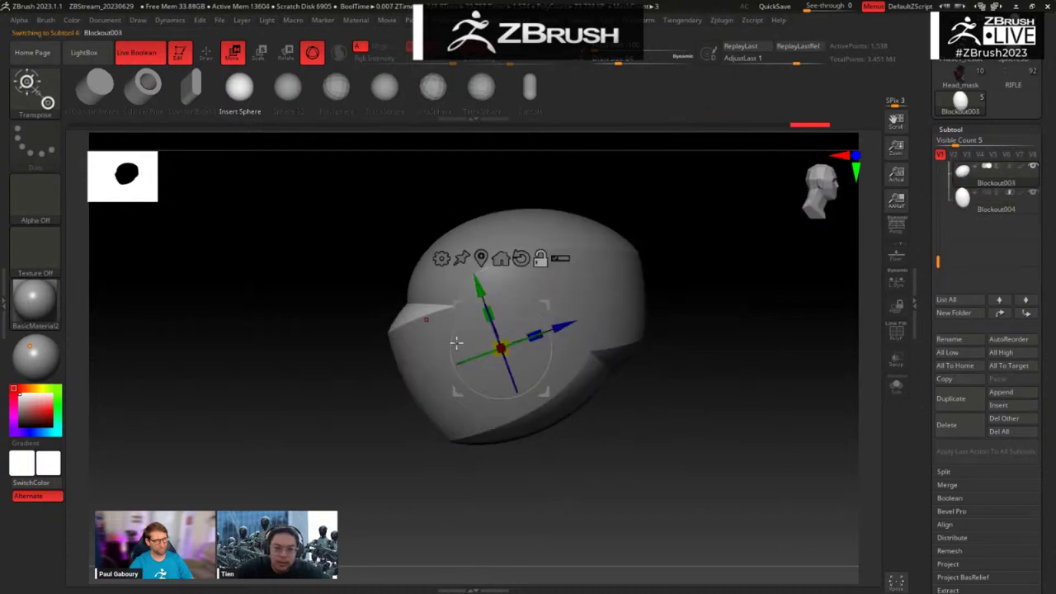
{"action": "key", "text": "shift+f"}
{"action": "key", "text": "alt+s"}
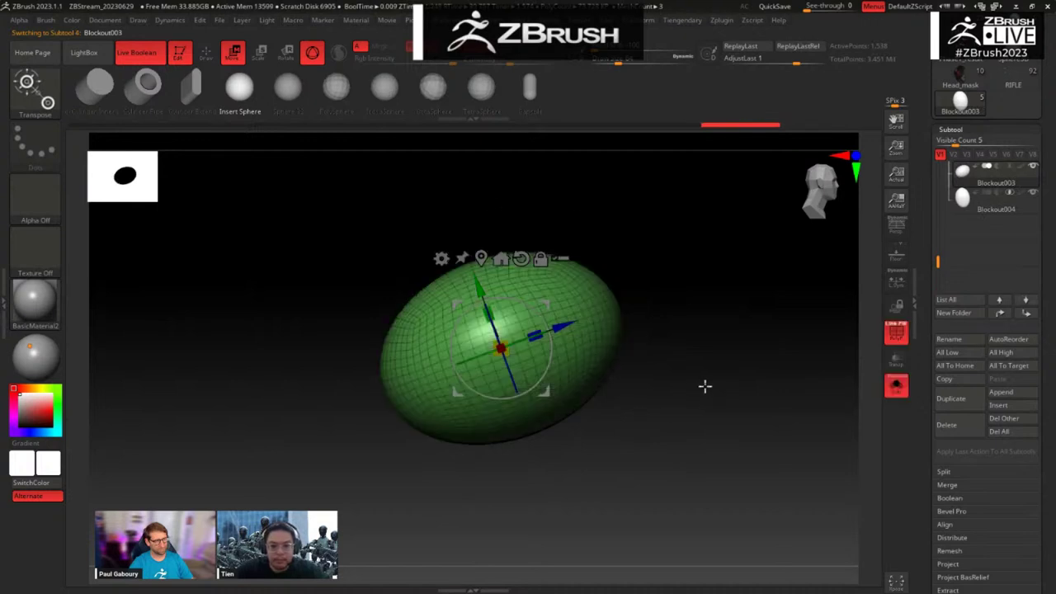
{"action": "left_click_drag", "start_coordinate": [715, 333], "coordinate": [775, 458]}
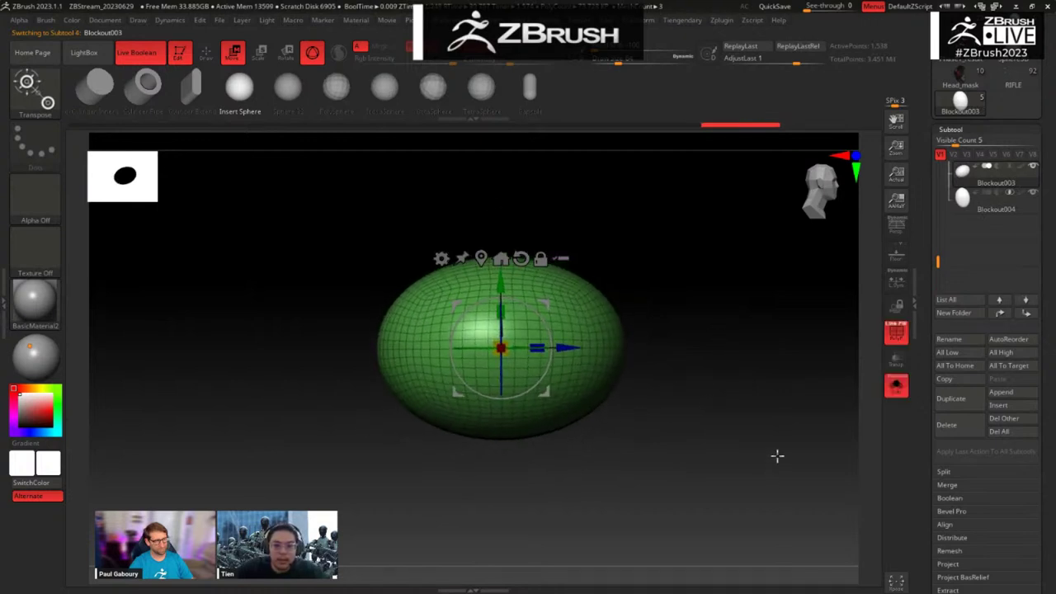
{"action": "left_click_drag", "start_coordinate": [739, 497], "coordinate": [330, 353], "text": "ctrl"}
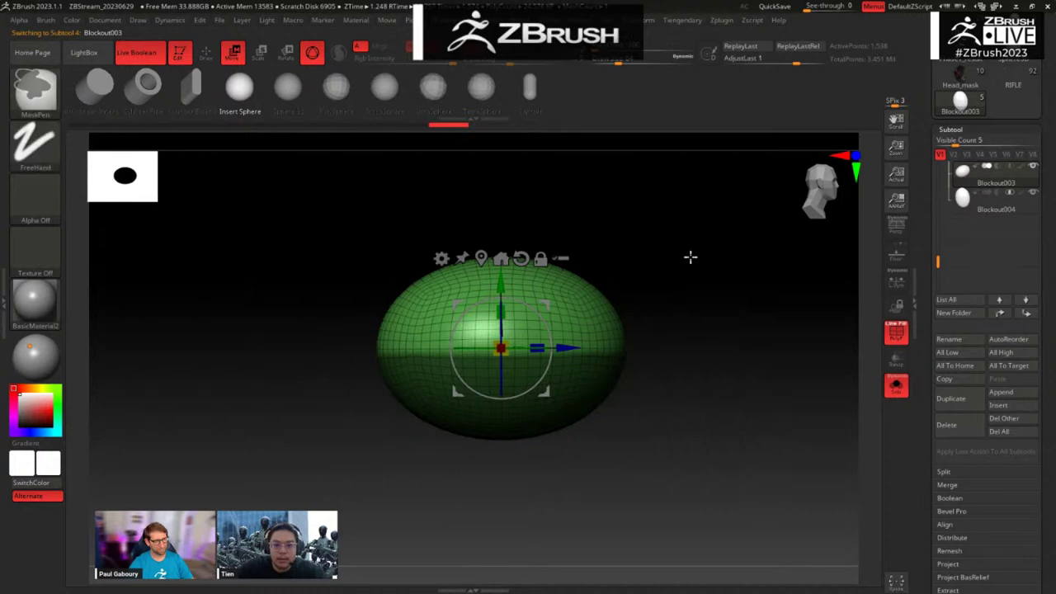
{"action": "left_click_drag", "start_coordinate": [507, 313], "coordinate": [509, 228]}
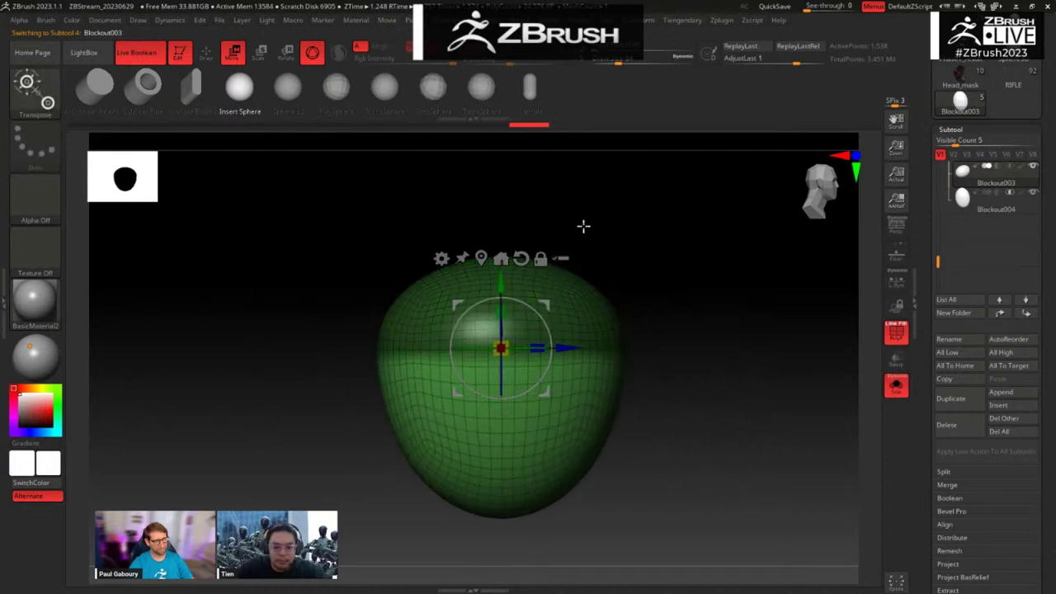
{"action": "key", "text": "shift+f"}
{"action": "left_click_drag", "start_coordinate": [705, 321], "coordinate": [786, 382]}
{"action": "key", "text": "shift+f"}
{"action": "key", "text": "alt+s"}
{"action": "key", "text": "shift+f"}
{"action": "left_click_drag", "start_coordinate": [703, 430], "coordinate": [762, 455]}
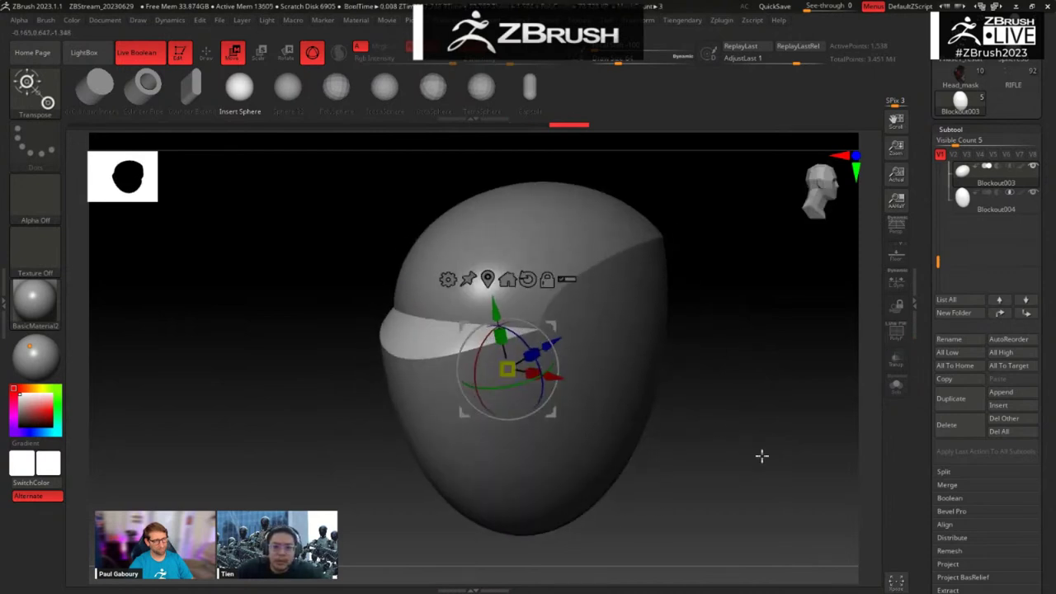
Step: Select the intersecting ellipsoid Blockout004 and narrow it to slim the head
{"action": "left_click_drag", "start_coordinate": [726, 380], "coordinate": [667, 357], "text": "shift"}
{"action": "left_click", "coordinate": [605, 335], "text": "alt"}
{"action": "left_click_drag", "start_coordinate": [724, 320], "coordinate": [552, 310]}
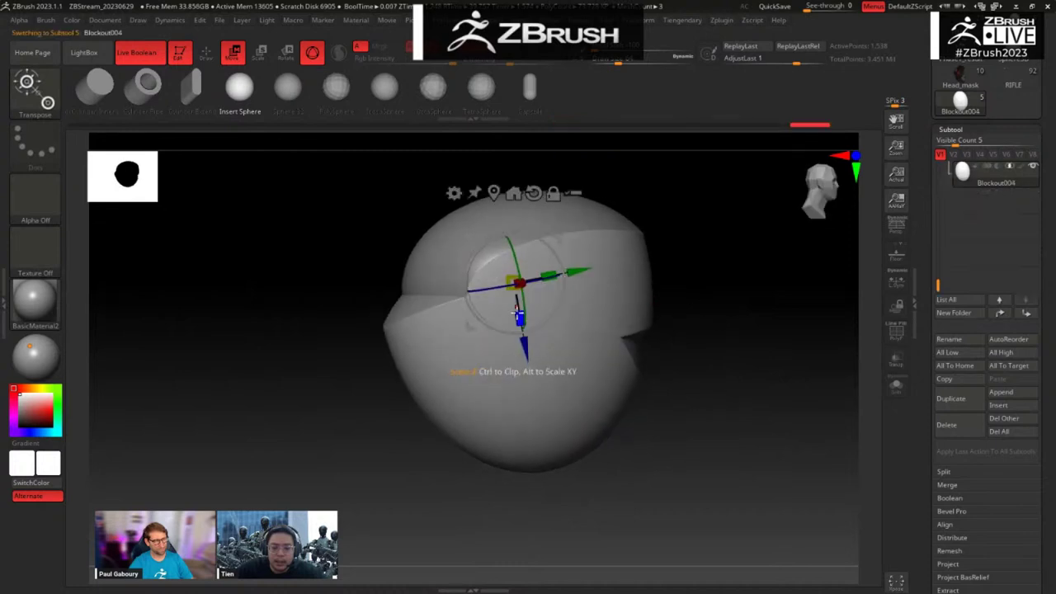
{"action": "left_click_drag", "start_coordinate": [710, 349], "coordinate": [749, 373]}
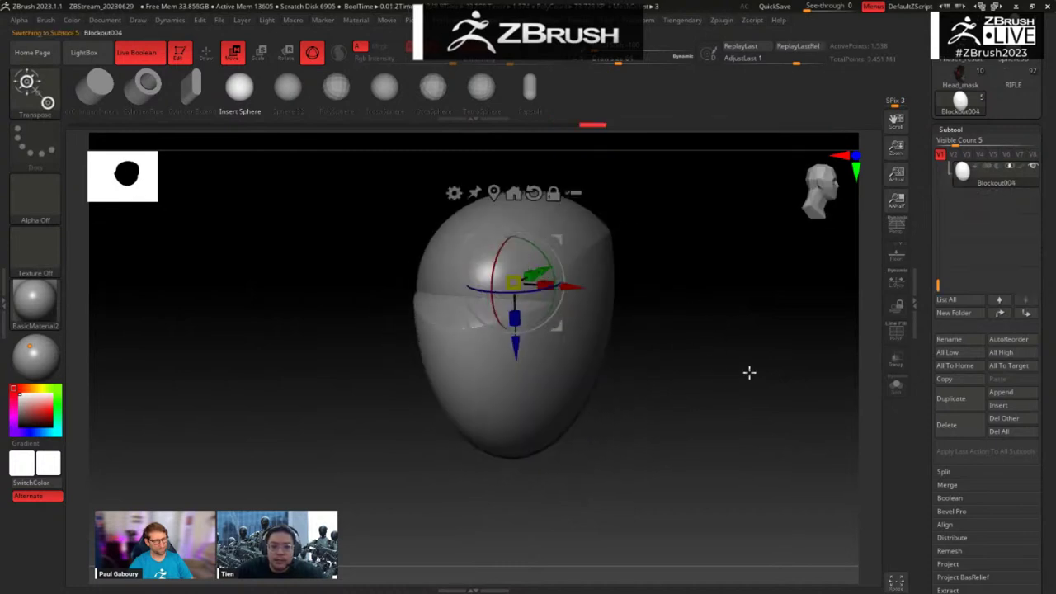
{"action": "left_click_drag", "start_coordinate": [710, 330], "coordinate": [625, 244]}
Step: Adjust the position of the cranium ellipsoid, Blockout002, slightly in the side view
{"action": "left_click", "coordinate": [572, 225], "text": "alt"}
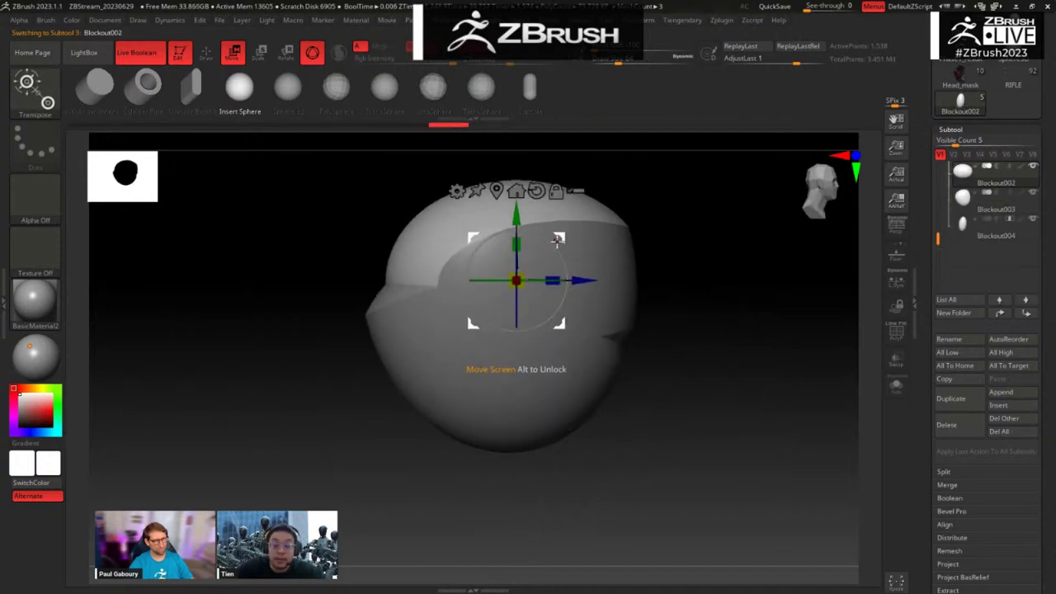
{"action": "mouse_move", "coordinate": [561, 236]}
{"action": "left_mouse_down"}
{"action": "mouse_move", "coordinate": [550, 239]}
{"action": "mouse_move", "coordinate": [578, 234]}
{"action": "mouse_move", "coordinate": [557, 241]}
{"action": "left_mouse_up"}
{"action": "left_click_drag", "start_coordinate": [685, 209], "coordinate": [791, 266]}
{"action": "left_click", "coordinate": [1010, 216]}
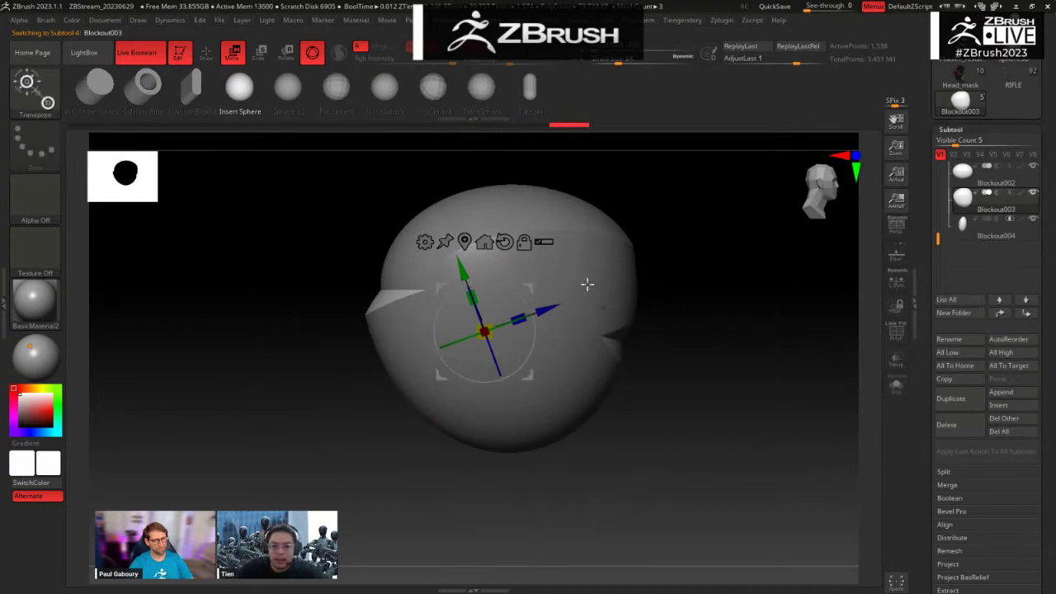
Step: Duplicate the lower face ellipsoid, place the copy below Blockout004 in the subtool order, and replace its mesh with a QCube
{"action": "key", "text": "ctrl+shift+d"}
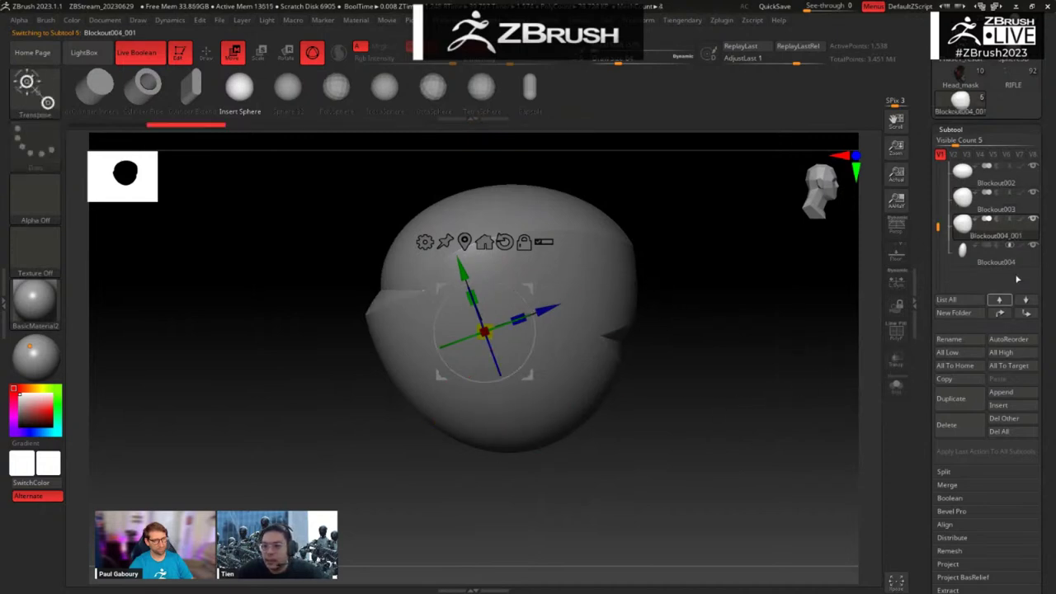
{"action": "left_click", "coordinate": [1027, 314]}
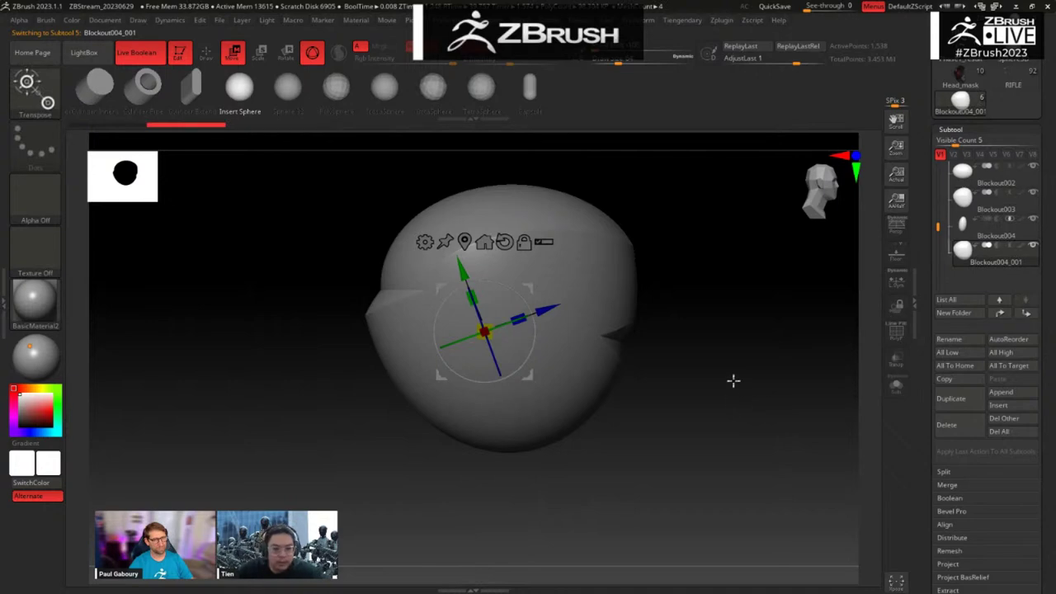
{"action": "left_click_drag", "start_coordinate": [734, 381], "coordinate": [602, 316]}
{"action": "left_click_drag", "start_coordinate": [158, 97], "coordinate": [388, 104]}
{"action": "left_click", "coordinate": [186, 91]}
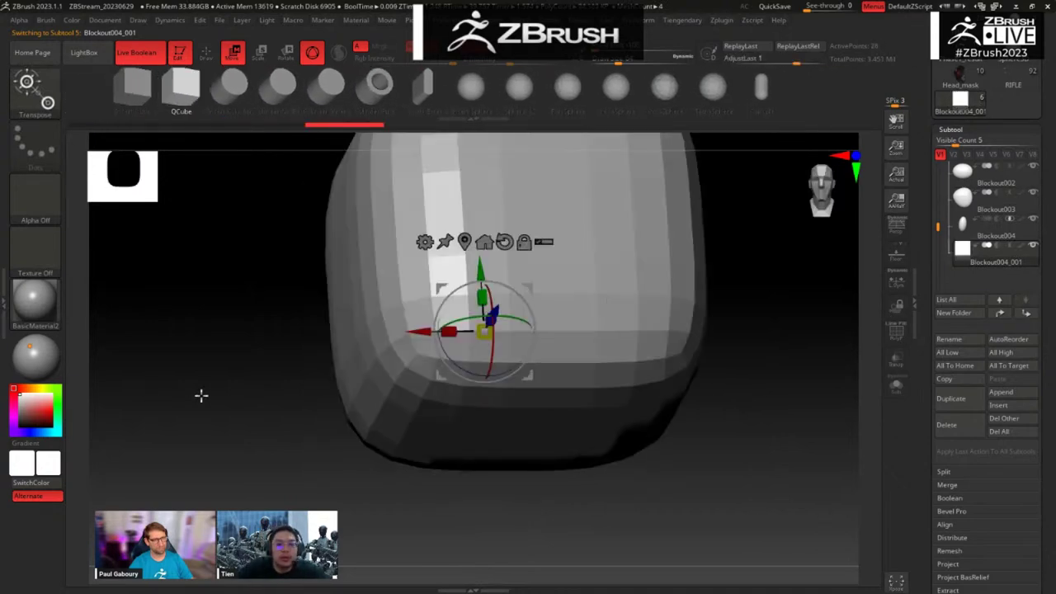
{"action": "left_click_drag", "start_coordinate": [201, 393], "coordinate": [625, 314]}
Step: Set the cube to boolean subtraction and position it to cut away the lower back of the head
{"action": "left_click", "coordinate": [997, 247]}
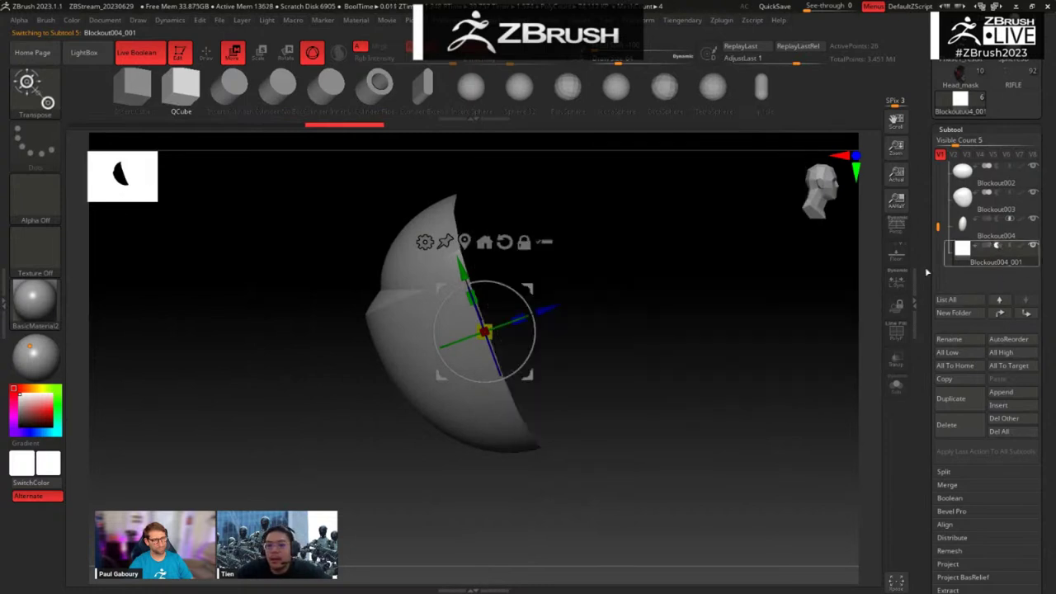
{"action": "left_click_drag", "start_coordinate": [529, 290], "coordinate": [552, 421]}
{"action": "left_click_drag", "start_coordinate": [690, 372], "coordinate": [776, 434]}
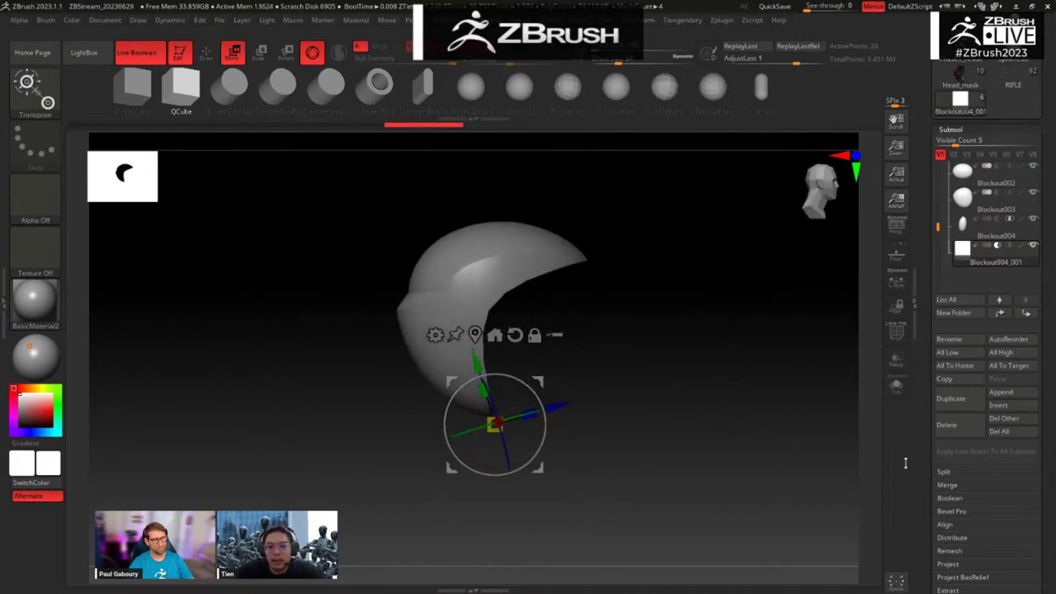
Step: Enable QGrid dynamic subdivision on the subtractive cube with QGrid 4, coverage about 0.89 and Chamfer mode
{"action": "scroll", "coordinate": [924, 476], "scroll_direction": "down", "scroll_amount": 3}
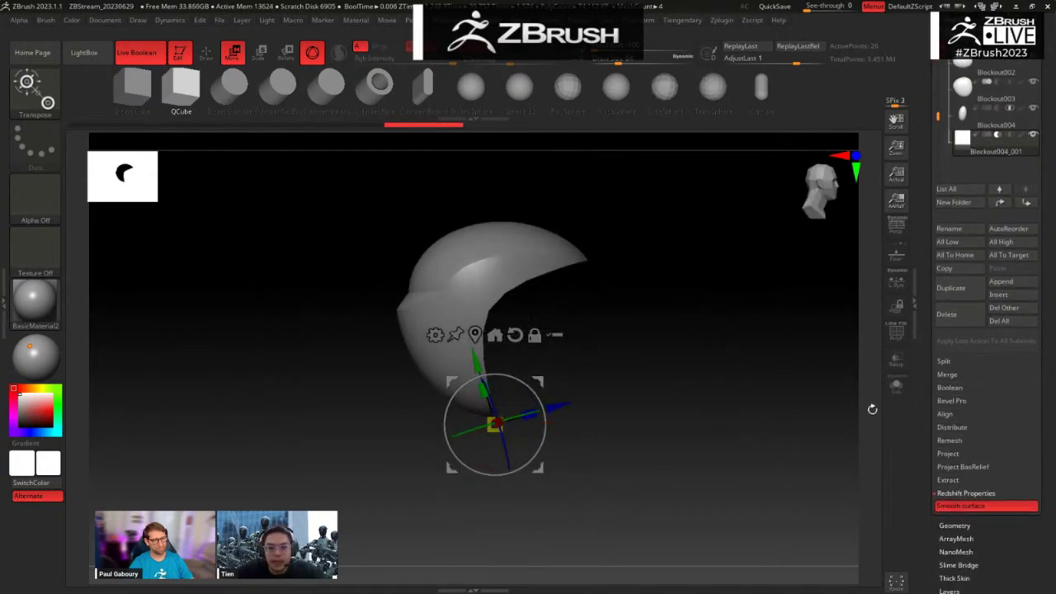
{"action": "left_click", "coordinate": [953, 525]}
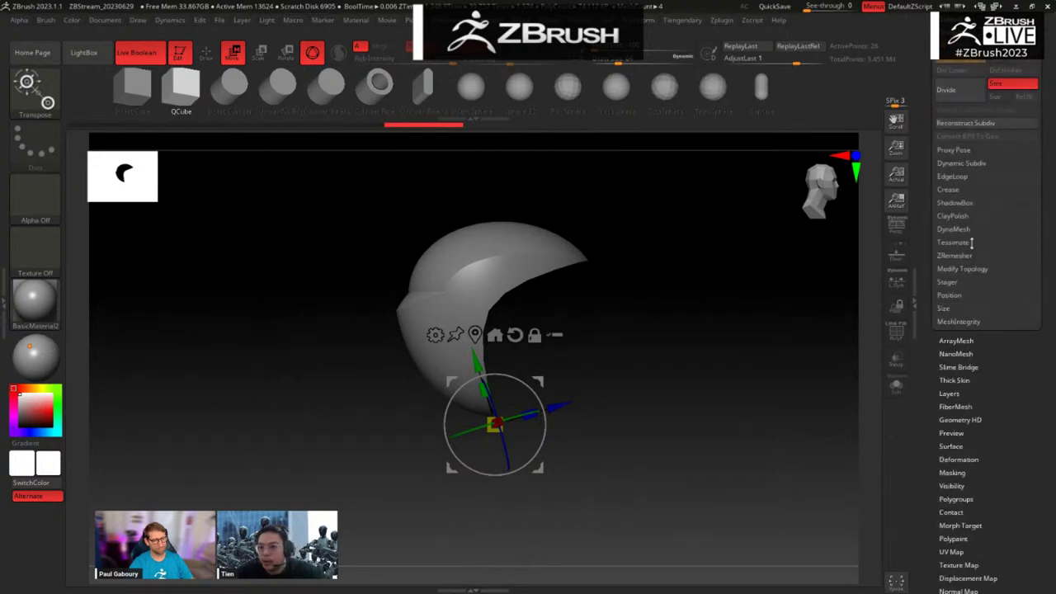
{"action": "left_click", "coordinate": [960, 164]}
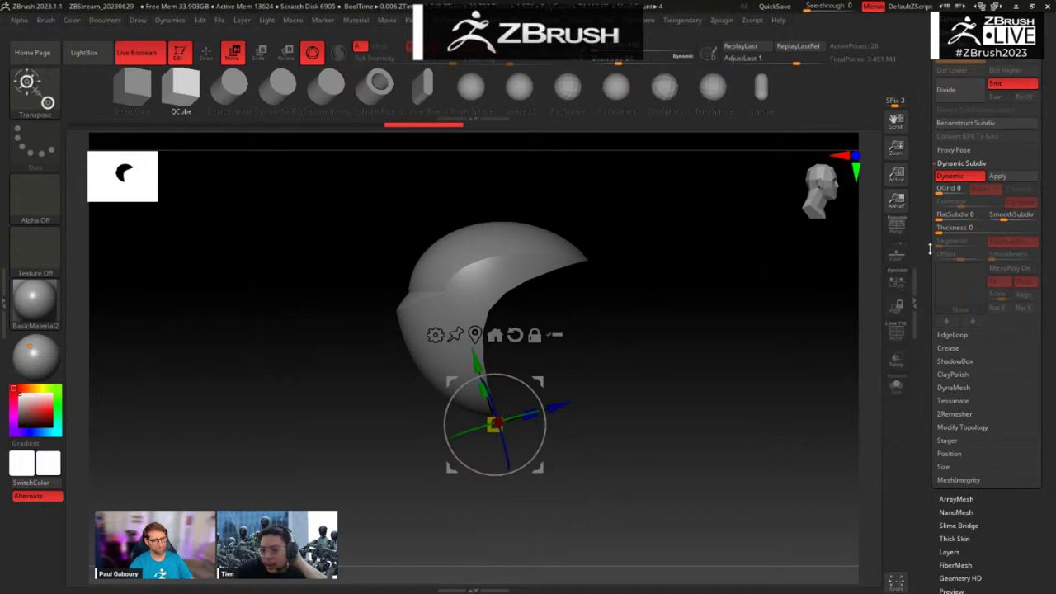
{"action": "scroll", "coordinate": [927, 273], "scroll_direction": "up", "scroll_amount": 1}
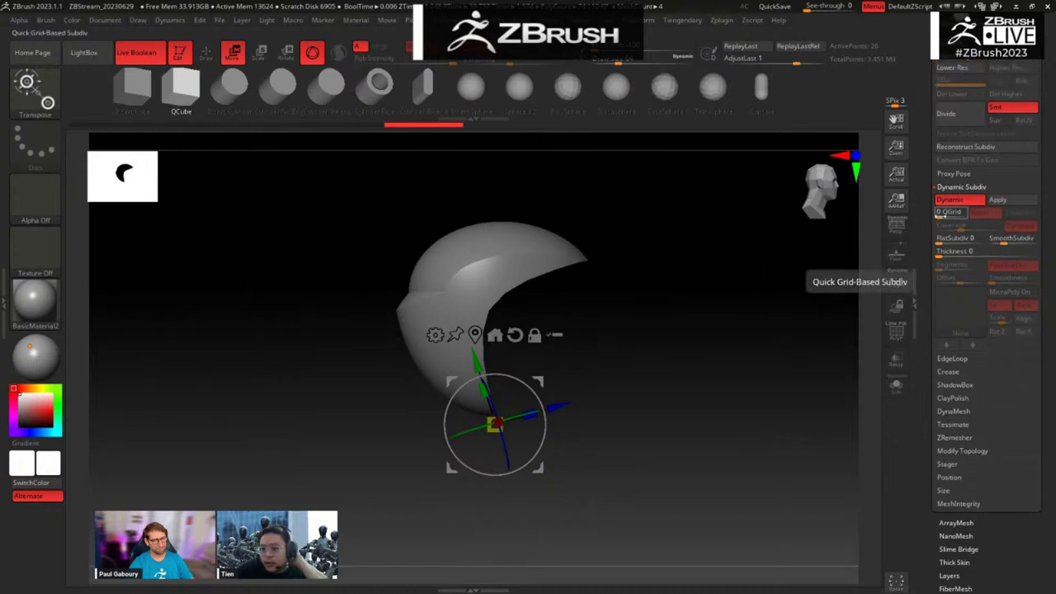
{"action": "left_click", "coordinate": [945, 212]}
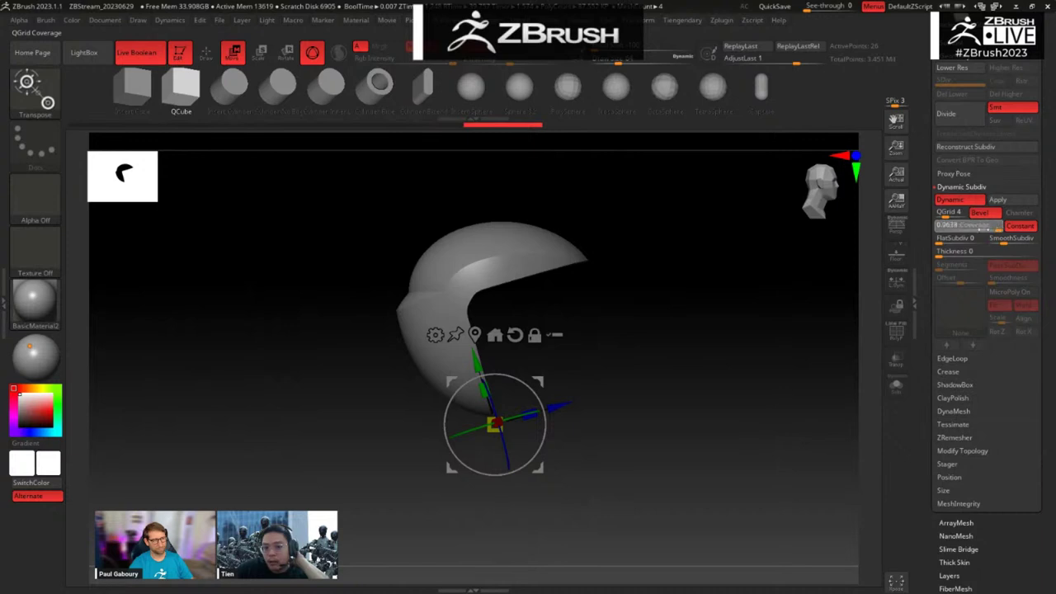
{"action": "left_click_drag", "start_coordinate": [738, 374], "coordinate": [708, 348]}
{"action": "left_click", "coordinate": [997, 226]}
{"action": "left_click", "coordinate": [1020, 213]}
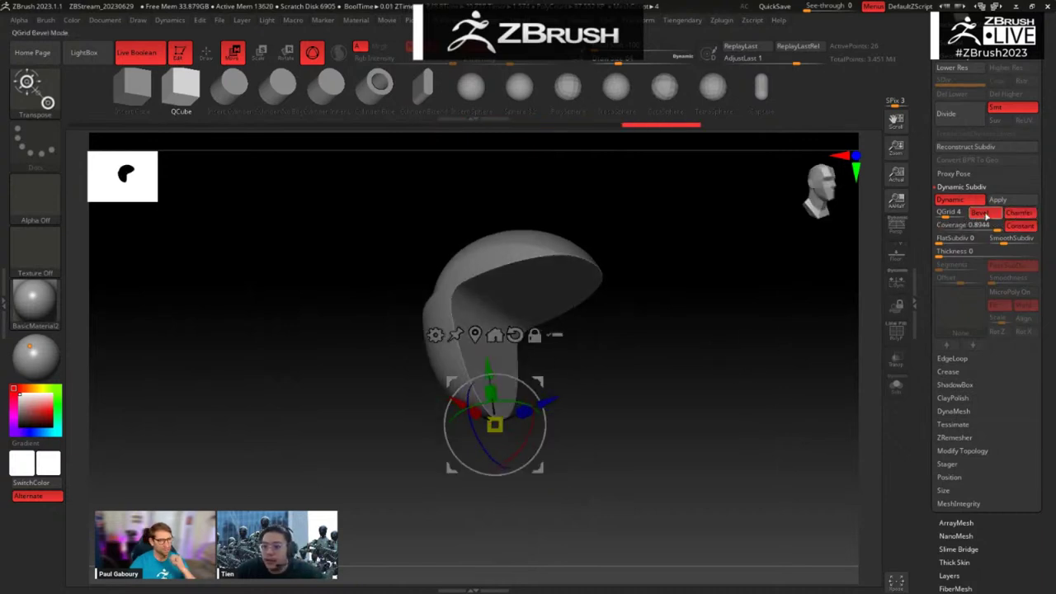
Step: Set the subtractive cube's QGrid coverage to 1 while checking the cut's rounded edge from the side and below
{"action": "mouse_move", "coordinate": [672, 383]}
{"action": "left_mouse_down"}
{"action": "mouse_move", "coordinate": [693, 420]}
{"action": "mouse_move", "coordinate": [714, 386]}
{"action": "mouse_move", "coordinate": [677, 373]}
{"action": "left_mouse_up"}
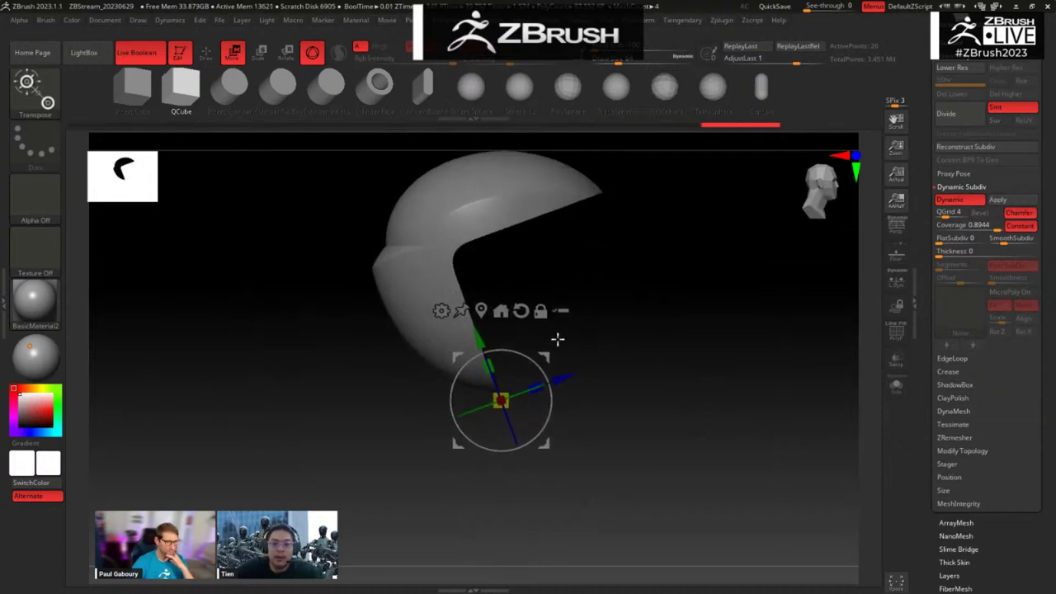
{"action": "left_click_drag", "start_coordinate": [549, 356], "coordinate": [559, 364]}
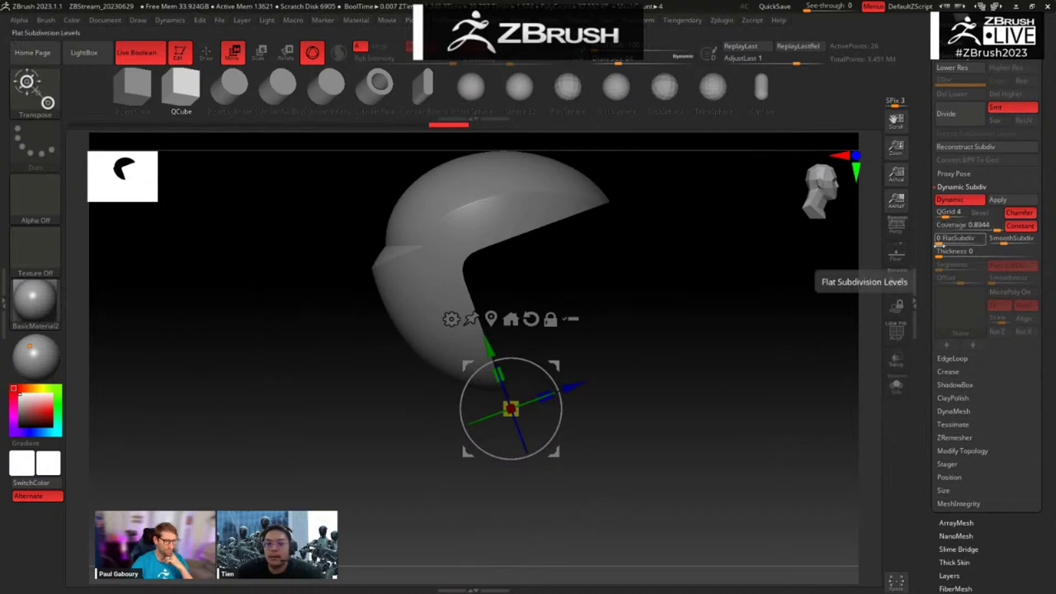
{"action": "mouse_move", "coordinate": [702, 368]}
{"action": "left_mouse_down"}
{"action": "mouse_move", "coordinate": [751, 366]}
{"action": "mouse_move", "coordinate": [723, 352]}
{"action": "mouse_move", "coordinate": [738, 361]}
{"action": "mouse_move", "coordinate": [710, 359]}
{"action": "left_mouse_up"}
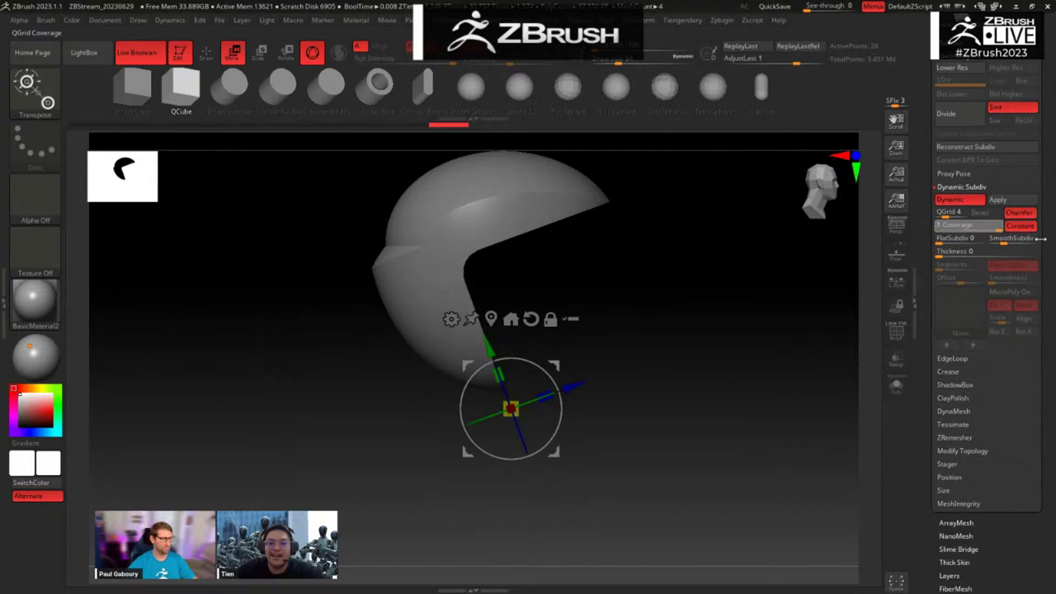
{"action": "left_click_drag", "start_coordinate": [738, 342], "coordinate": [697, 284]}
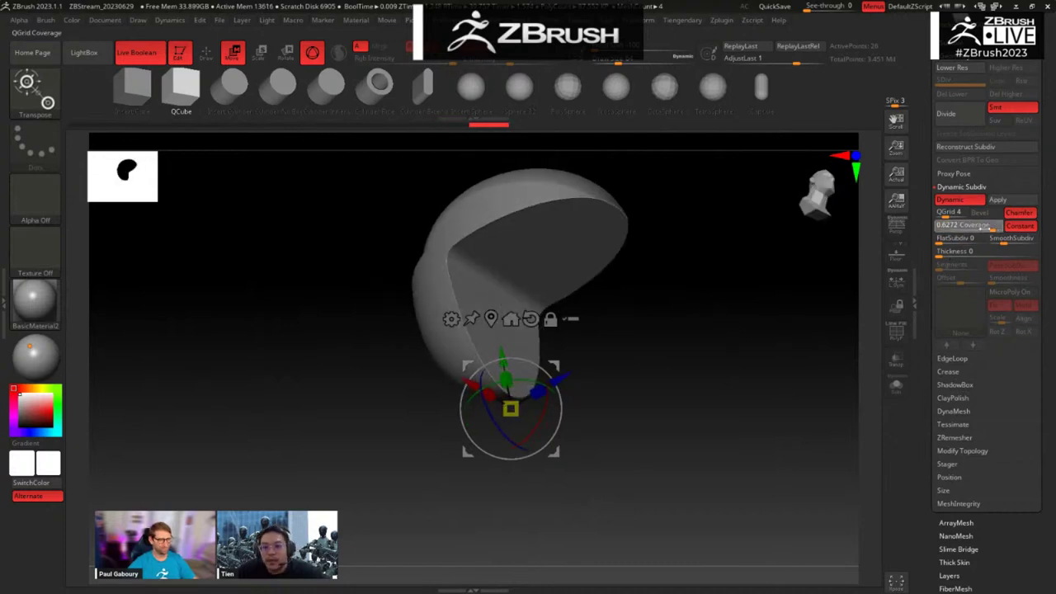
{"action": "mouse_move", "coordinate": [986, 229]}
{"action": "left_mouse_down"}
{"action": "mouse_move", "coordinate": [976, 231]}
{"action": "mouse_move", "coordinate": [1034, 232]}
{"action": "mouse_move", "coordinate": [990, 231]}
{"action": "mouse_move", "coordinate": [1006, 233]}
{"action": "left_mouse_up"}
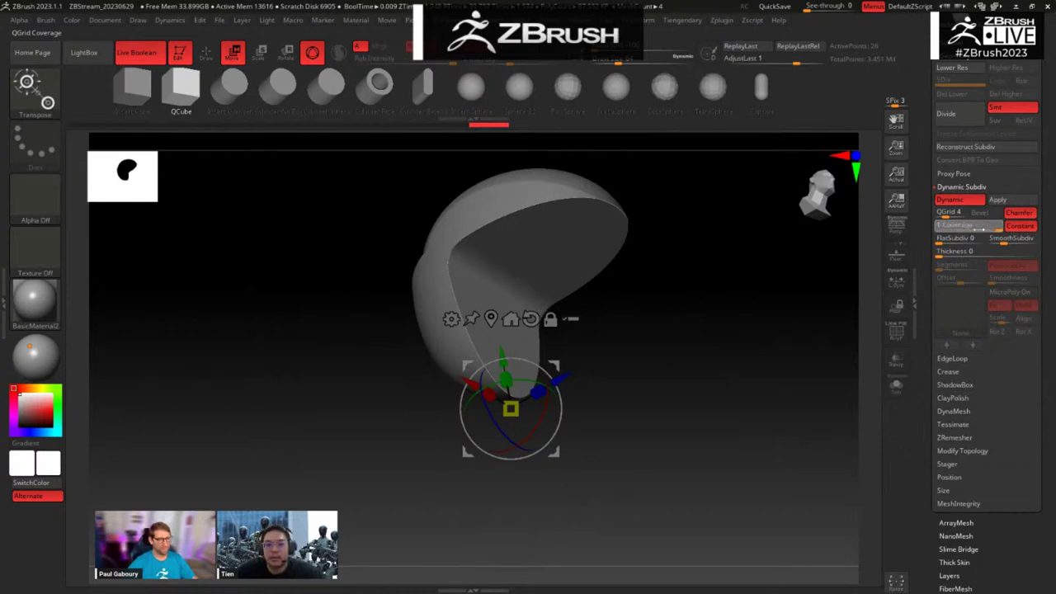
{"action": "left_click_drag", "start_coordinate": [668, 340], "coordinate": [704, 336]}
Step: Show the cube's polyframe and extrude the outer half of its upper face upward with the ZModeler QMesh action
{"action": "key", "text": "shift+f"}
{"action": "left_click_drag", "start_coordinate": [339, 457], "coordinate": [368, 469]}
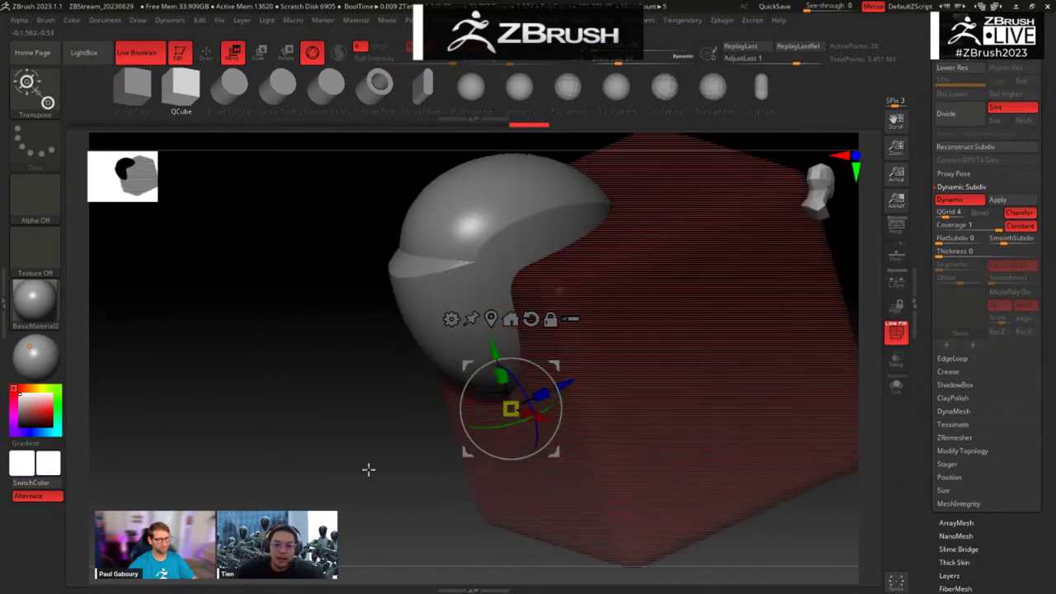
{"action": "key", "text": "q"}
{"action": "left_click_drag", "start_coordinate": [335, 429], "coordinate": [323, 418]}
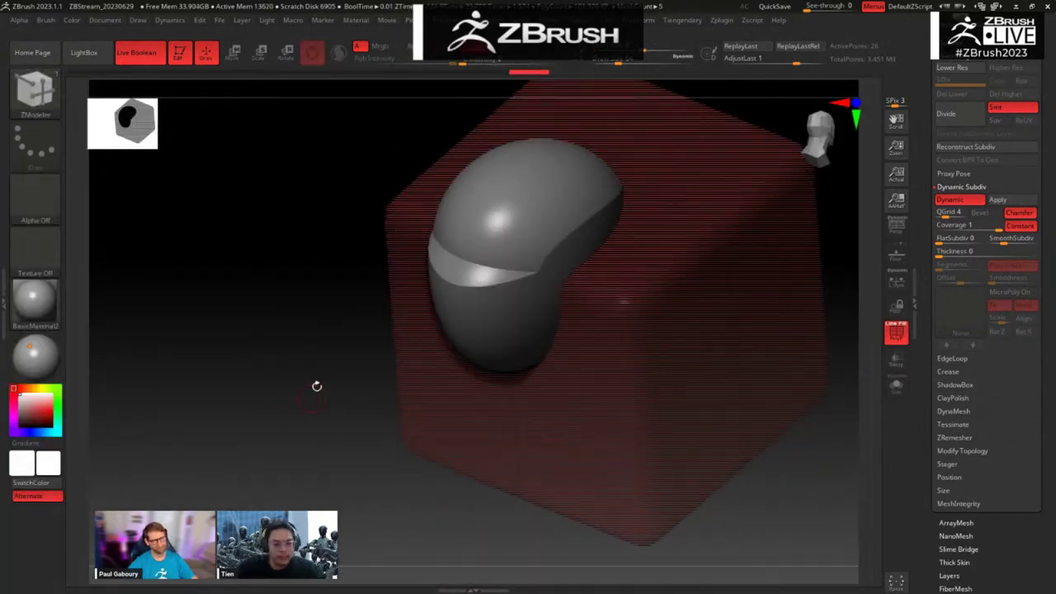
{"action": "left_click_drag", "start_coordinate": [303, 285], "coordinate": [710, 240]}
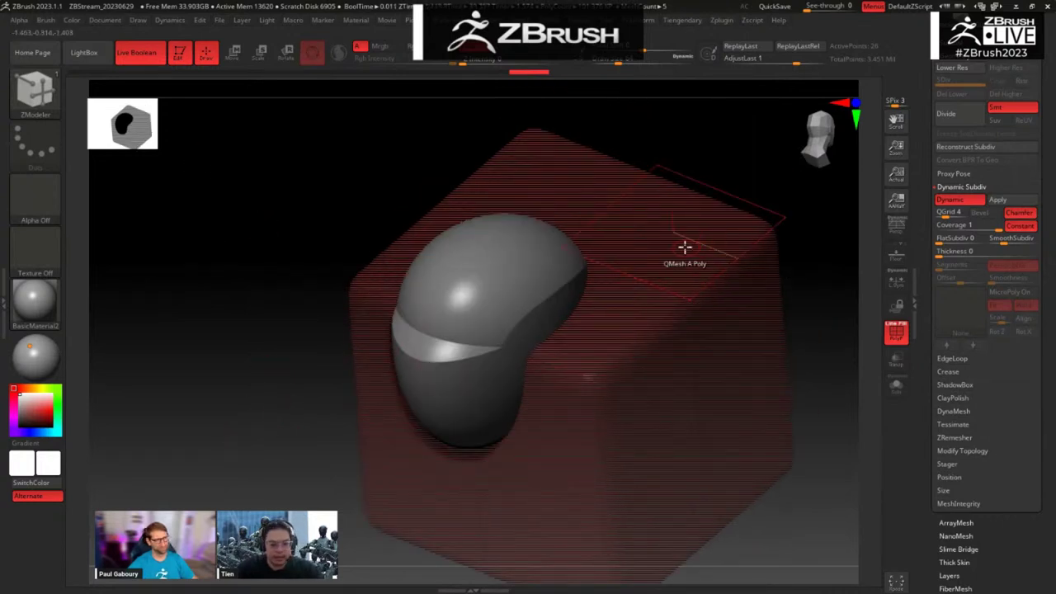
{"action": "left_click_drag", "start_coordinate": [715, 151], "coordinate": [586, 242]}
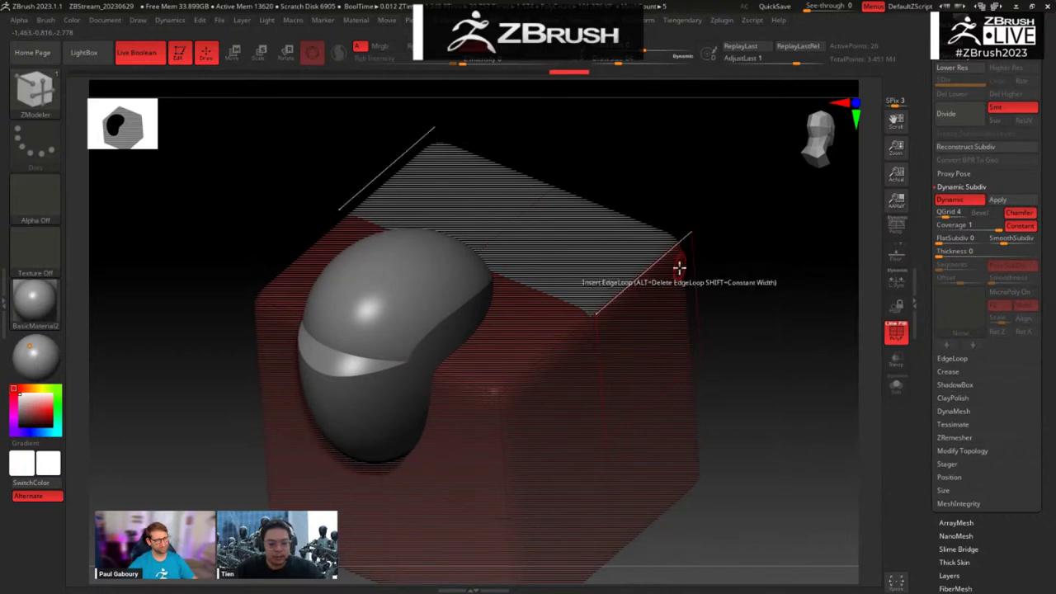
{"action": "key", "text": "b"}
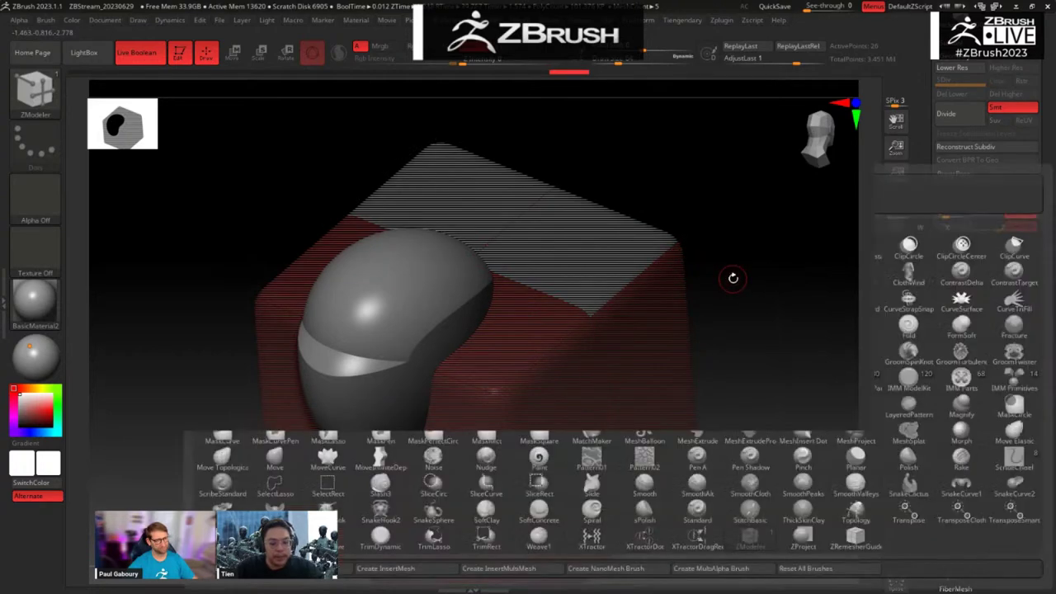
{"action": "key", "text": "z"}
{"action": "key", "text": "m"}
{"action": "left_click_drag", "start_coordinate": [682, 160], "coordinate": [699, 180], "text": "alt"}
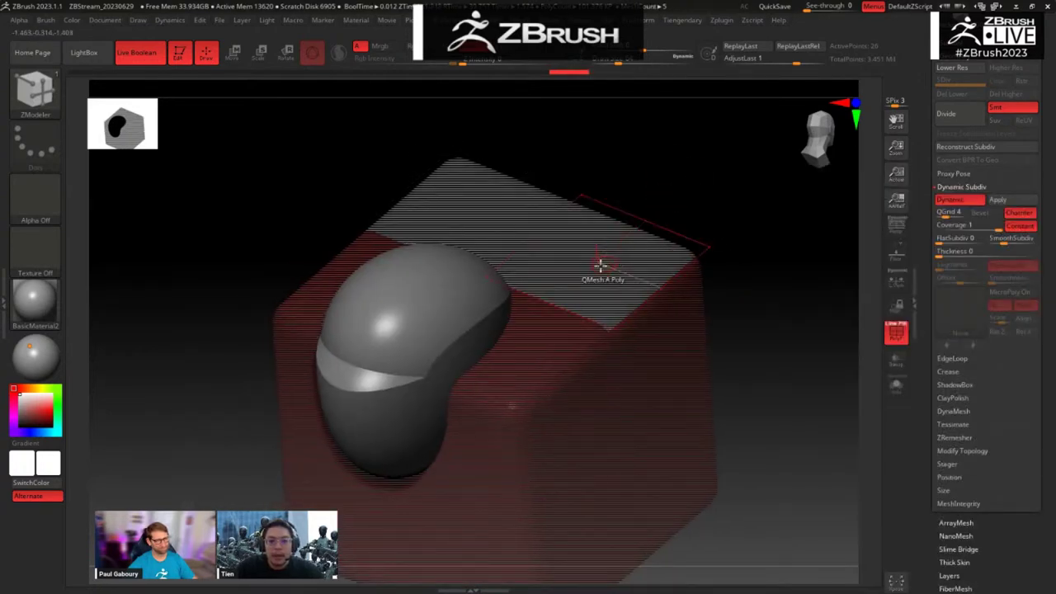
{"action": "left_click_drag", "start_coordinate": [601, 267], "coordinate": [587, 153]}
{"action": "key", "text": "shift+f"}
{"action": "left_click_drag", "start_coordinate": [751, 156], "coordinate": [650, 260]}
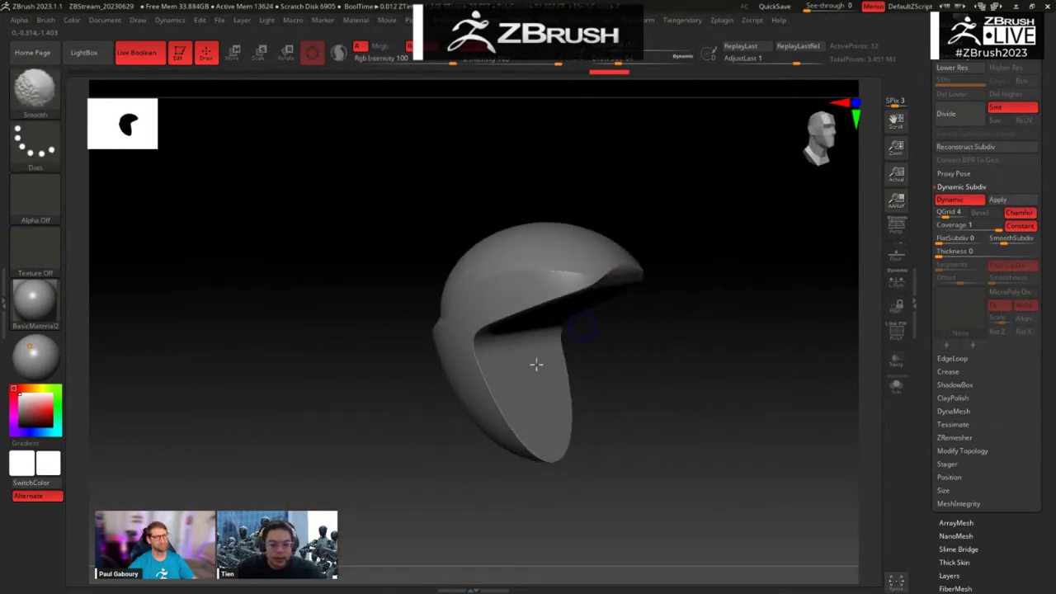
Step: Extrude the lower half of the cube's face nearest the head outward below the chin with ZModeler QMesh
{"action": "key", "text": "shift+f"}
{"action": "left_click_drag", "start_coordinate": [396, 460], "coordinate": [386, 406], "text": "alt"}
{"action": "left_click", "coordinate": [386, 407]}
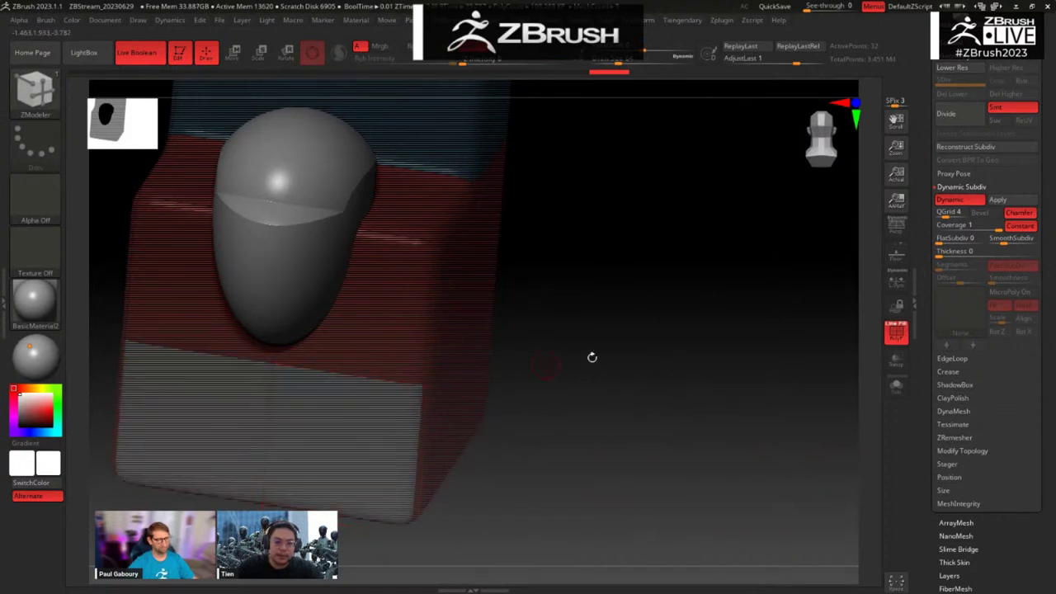
{"action": "left_click_drag", "start_coordinate": [592, 359], "coordinate": [429, 441]}
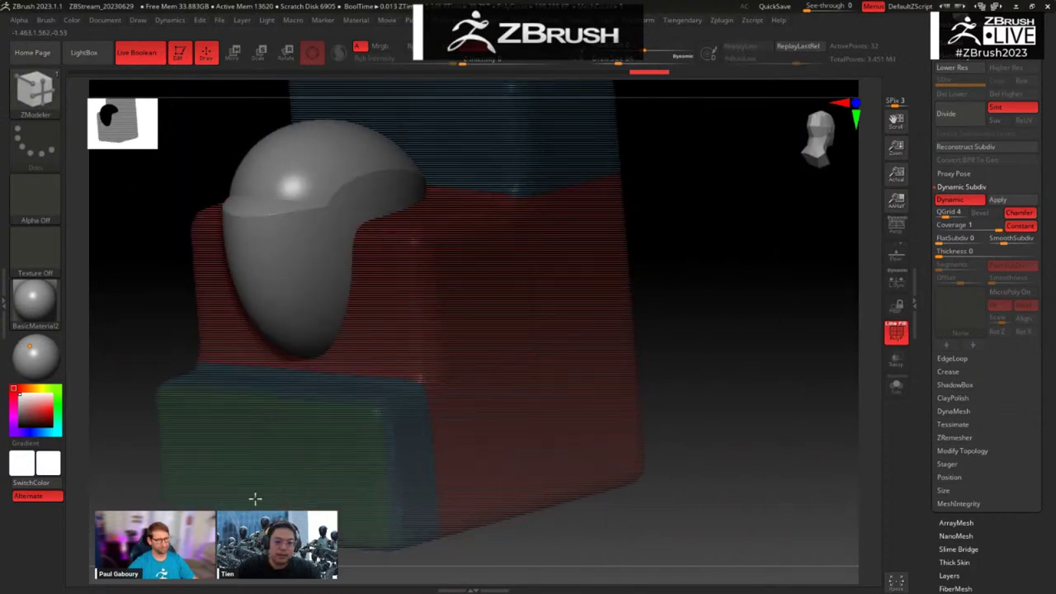
{"action": "left_click_drag", "start_coordinate": [345, 373], "coordinate": [483, 428]}
{"action": "left_click", "coordinate": [304, 370], "text": "ctrl"}
Step: Examine the stepped cut in the head and the cranium ellipsoid, Blockout002, from the side, below and oblique angles
{"action": "key", "text": "w"}
{"action": "left_click_drag", "start_coordinate": [474, 341], "coordinate": [445, 309]}
{"action": "key", "text": "shift+f"}
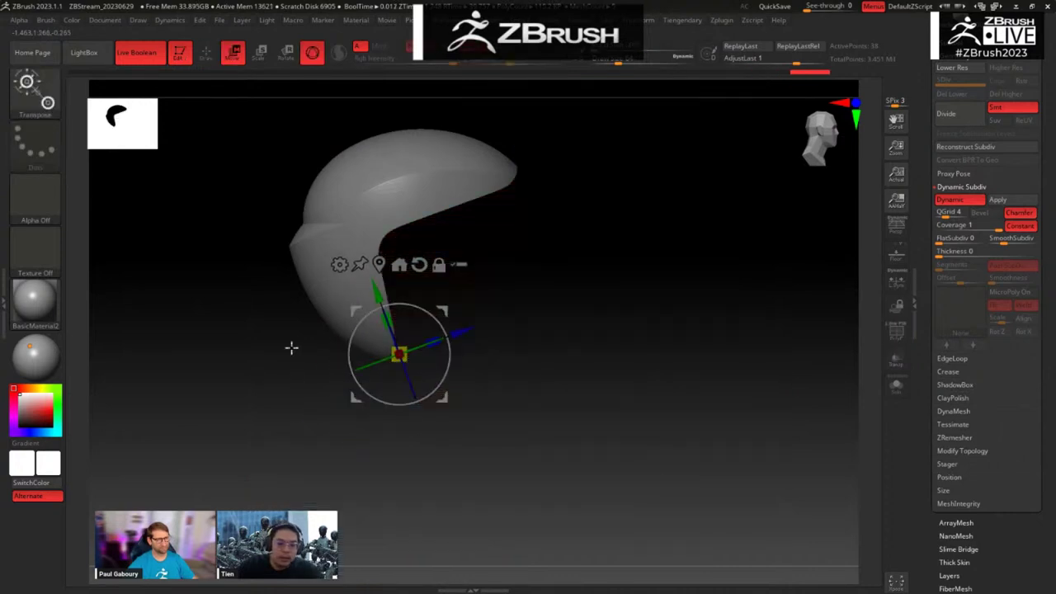
{"action": "mouse_move", "coordinate": [292, 349]}
{"action": "left_mouse_down"}
{"action": "mouse_move", "coordinate": [264, 262]}
{"action": "mouse_move", "coordinate": [283, 351]}
{"action": "mouse_move", "coordinate": [248, 352]}
{"action": "mouse_move", "coordinate": [245, 335]}
{"action": "mouse_move", "coordinate": [260, 351]}
{"action": "mouse_move", "coordinate": [253, 330]}
{"action": "mouse_move", "coordinate": [275, 349]}
{"action": "left_mouse_up"}
{"action": "key", "text": "shift+f"}
{"action": "key", "text": "shift+f"}
{"action": "left_click_drag", "start_coordinate": [649, 292], "coordinate": [513, 261]}
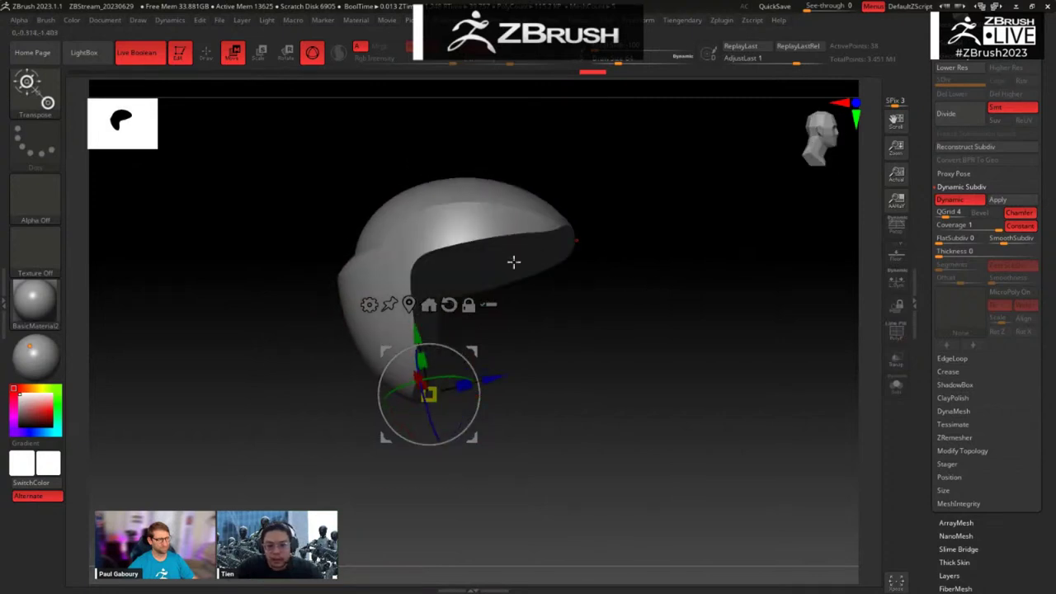
{"action": "left_click_drag", "start_coordinate": [611, 349], "coordinate": [511, 260]}
{"action": "left_click_drag", "start_coordinate": [589, 368], "coordinate": [517, 245]}
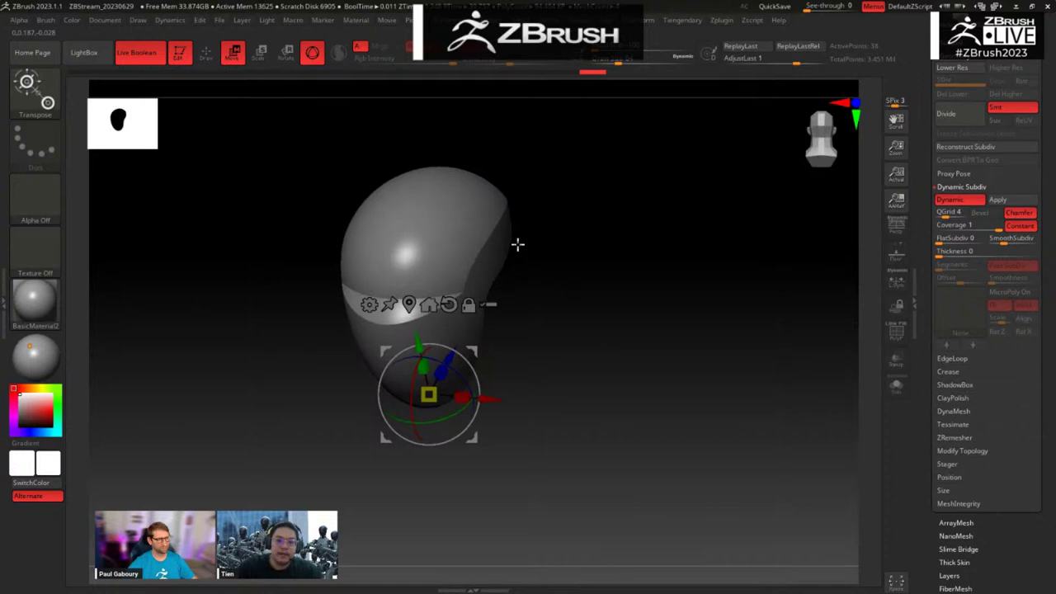
{"action": "left_click", "coordinate": [402, 241], "text": "alt"}
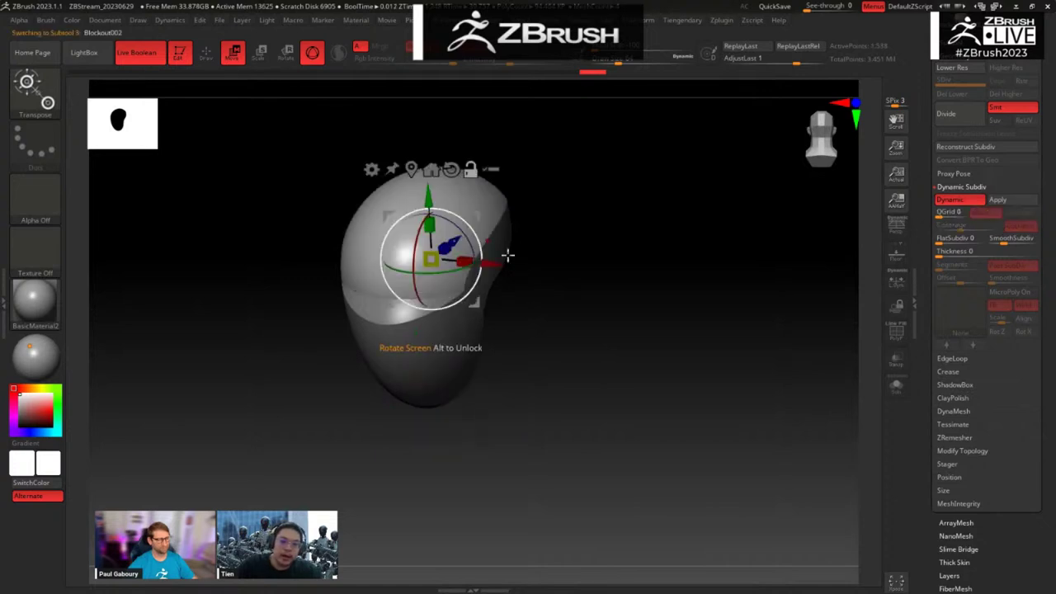
{"action": "left_click_drag", "start_coordinate": [630, 302], "coordinate": [496, 246]}
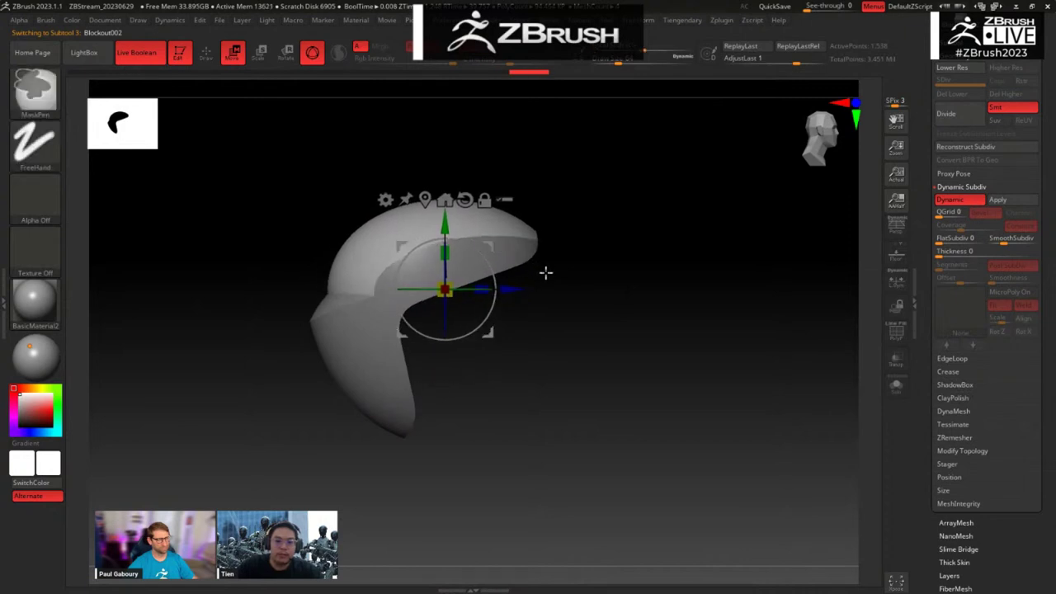
{"action": "mouse_move", "coordinate": [576, 290]}
{"action": "left_mouse_down"}
{"action": "mouse_move", "coordinate": [580, 281]}
{"action": "mouse_move", "coordinate": [618, 318]}
{"action": "mouse_move", "coordinate": [613, 295]}
{"action": "left_mouse_up"}
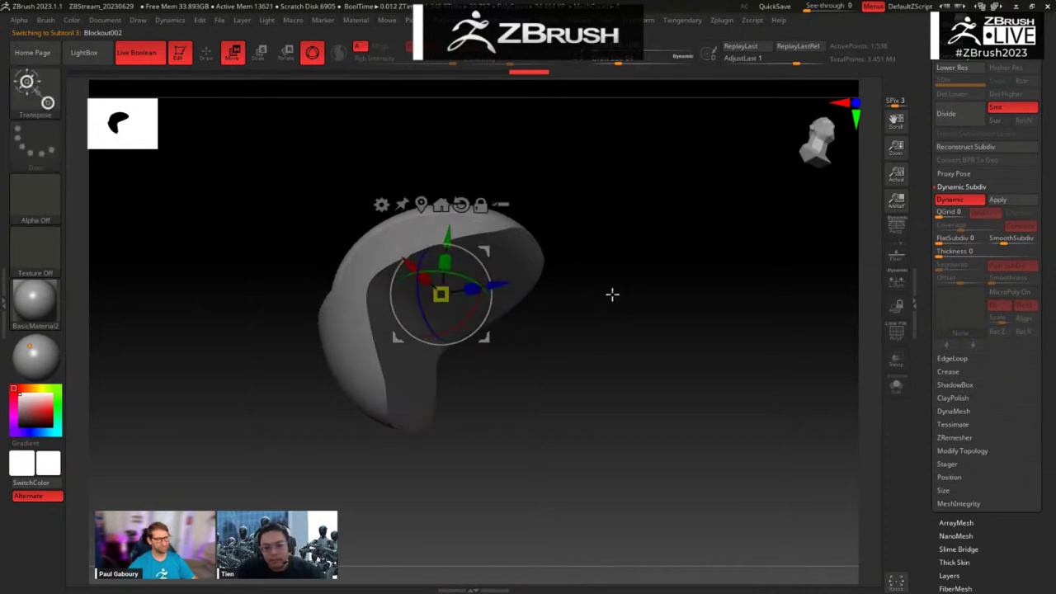
{"action": "left_click_drag", "start_coordinate": [529, 363], "coordinate": [518, 265]}
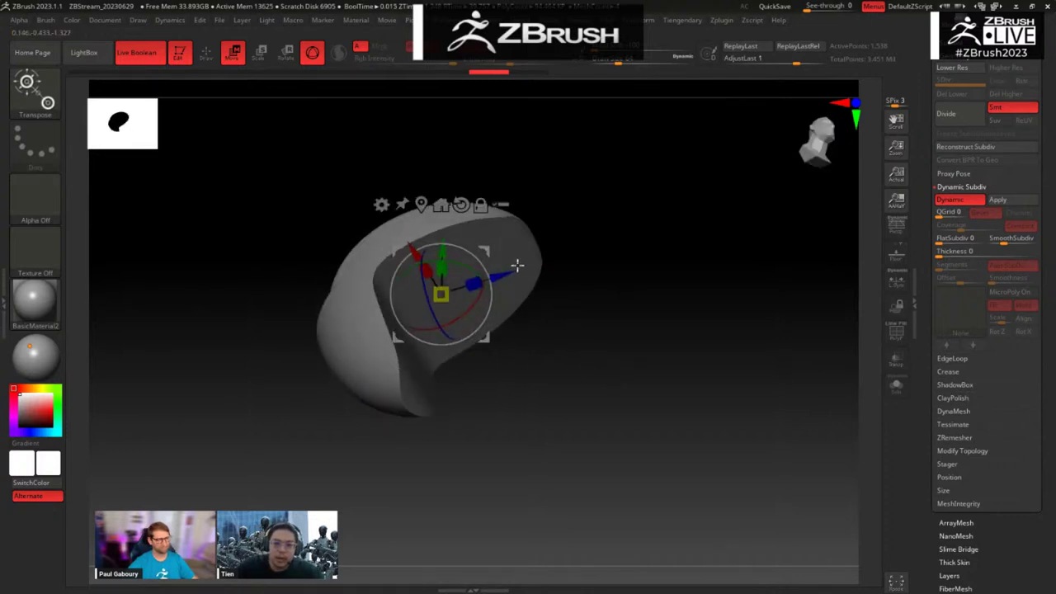
Step: Reselect the subtractive cube, try adjusting its placement against the head with the polyframe shown, and undo the adjustment
{"action": "left_click", "coordinate": [512, 250], "text": "alt"}
{"action": "left_click_drag", "start_coordinate": [643, 250], "coordinate": [658, 304], "text": "shift"}
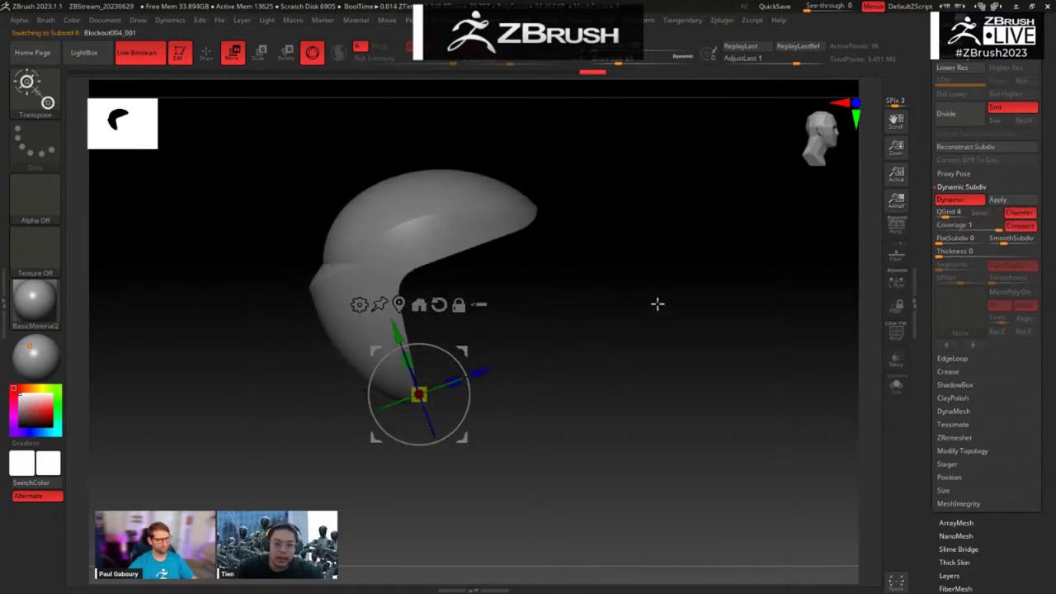
{"action": "key", "text": "q"}
{"action": "key", "text": "shift+f"}
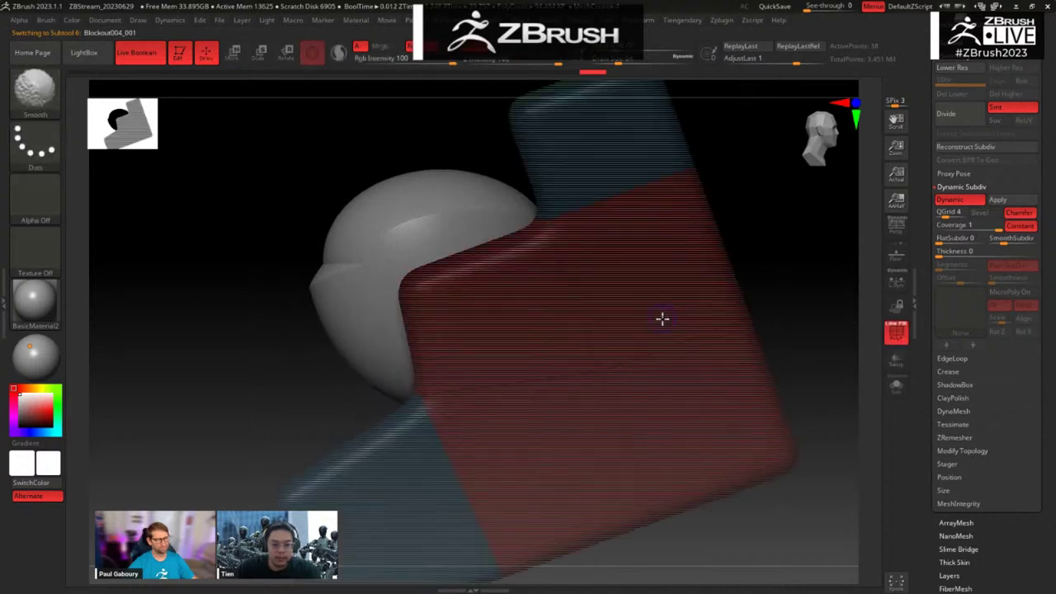
{"action": "key", "text": "w"}
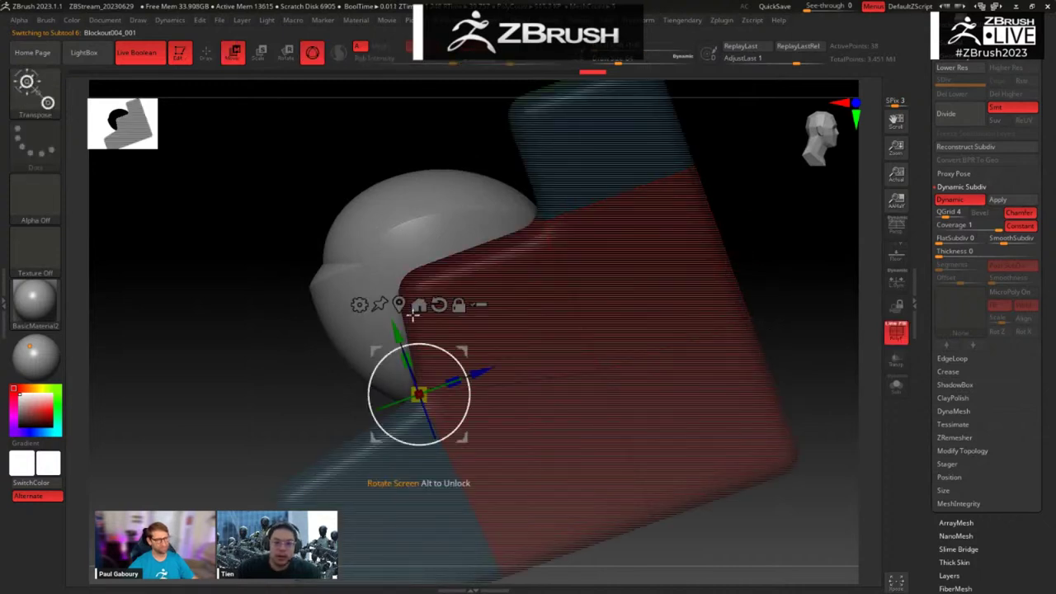
{"action": "left_click_drag", "start_coordinate": [764, 233], "coordinate": [838, 227]}
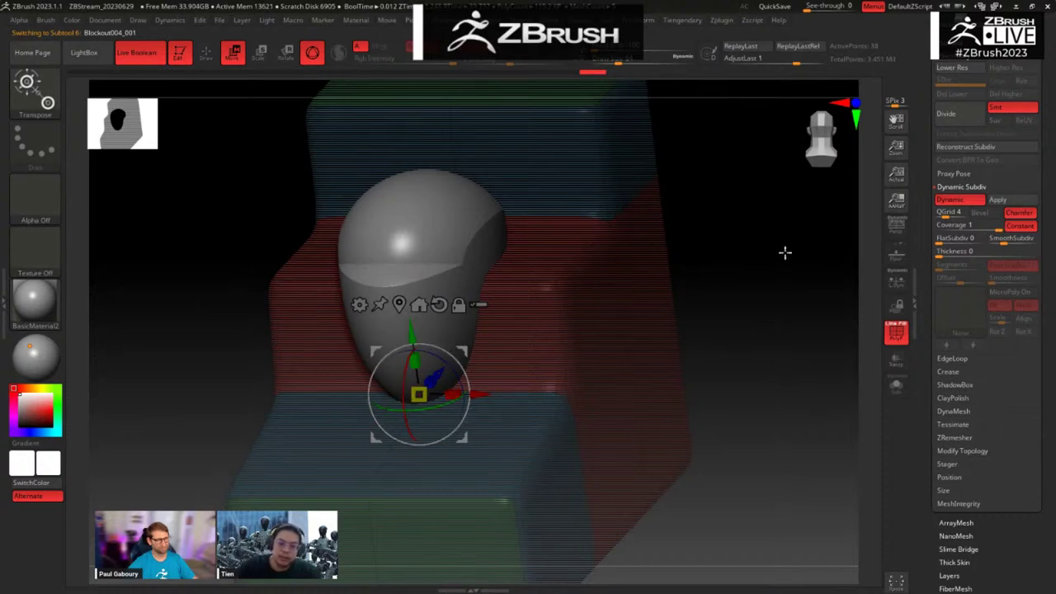
{"action": "mouse_move", "coordinate": [784, 252]}
{"action": "left_mouse_down"}
{"action": "mouse_move", "coordinate": [767, 251]}
{"action": "mouse_move", "coordinate": [778, 245]}
{"action": "left_mouse_up"}
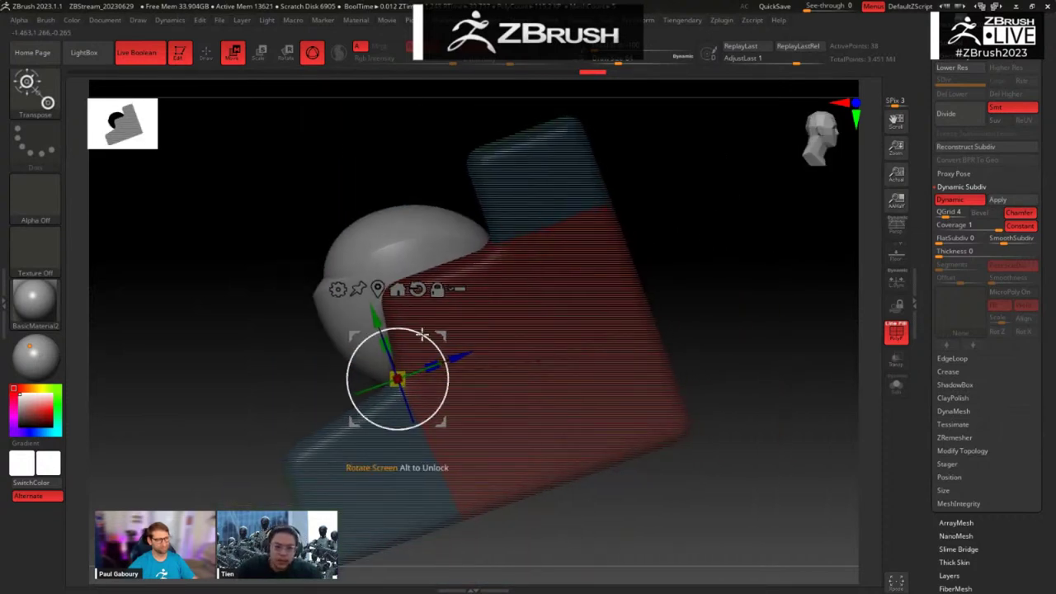
{"action": "left_click_drag", "start_coordinate": [419, 333], "coordinate": [438, 328]}
{"action": "key", "text": "ctrl+z"}
{"action": "key", "text": "ctrl+z"}
{"action": "key", "text": "shift+f"}
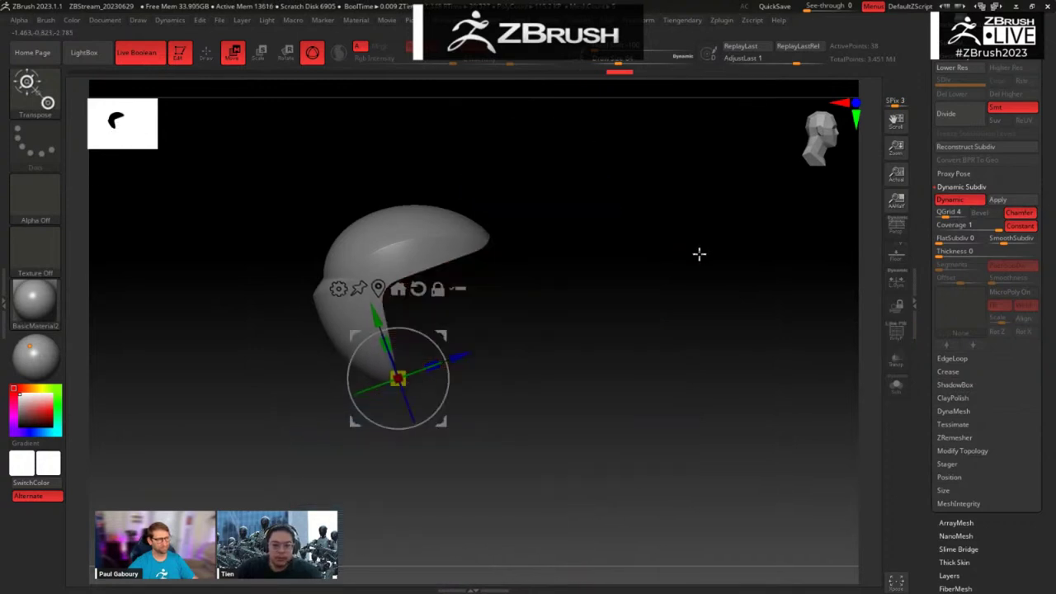
Step: Shift the subtractive cube away from the lower face in side view to thicken it, and select the ellipsoid Blockout003
{"action": "mouse_move", "coordinate": [284, 186]}
{"action": "left_mouse_down", "text": "ctrl"}
{"action": "mouse_move", "coordinate": [421, 322]}
{"action": "mouse_move", "coordinate": [464, 337]}
{"action": "mouse_move", "coordinate": [467, 317]}
{"action": "mouse_move", "coordinate": [490, 321]}
{"action": "mouse_move", "coordinate": [449, 314]}
{"action": "mouse_move", "coordinate": [454, 333]}
{"action": "mouse_move", "coordinate": [474, 316]}
{"action": "mouse_move", "coordinate": [466, 324]}
{"action": "left_mouse_up", "text": "ctrl"}
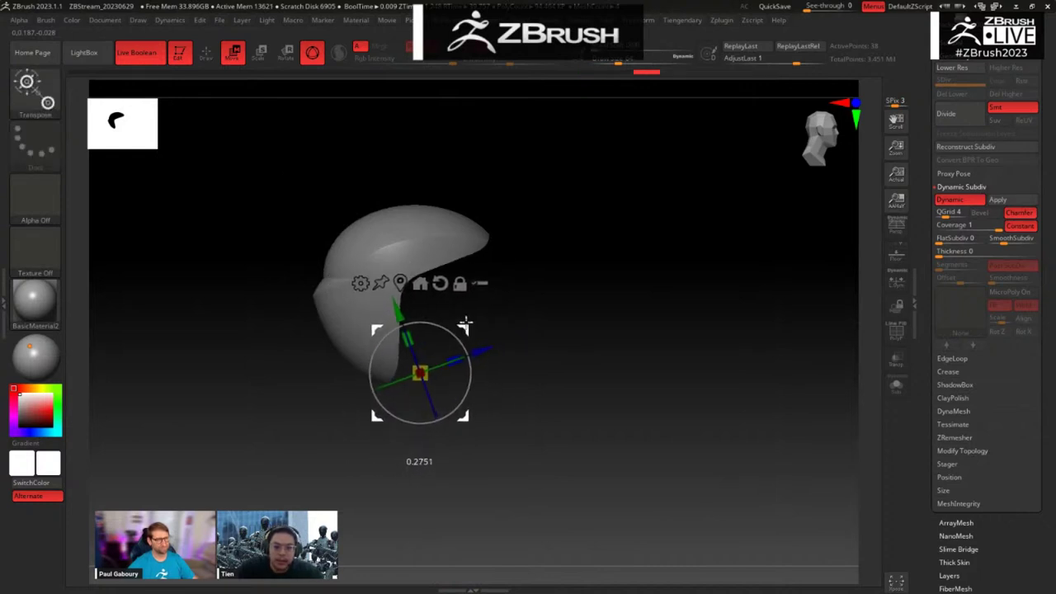
{"action": "left_click_drag", "start_coordinate": [285, 443], "coordinate": [565, 270]}
{"action": "left_click", "coordinate": [472, 262], "text": "alt"}
{"action": "left_click_drag", "start_coordinate": [572, 224], "coordinate": [475, 257]}
{"action": "left_click_drag", "start_coordinate": [537, 195], "coordinate": [373, 330]}
{"action": "left_click", "coordinate": [373, 320], "text": "alt"}
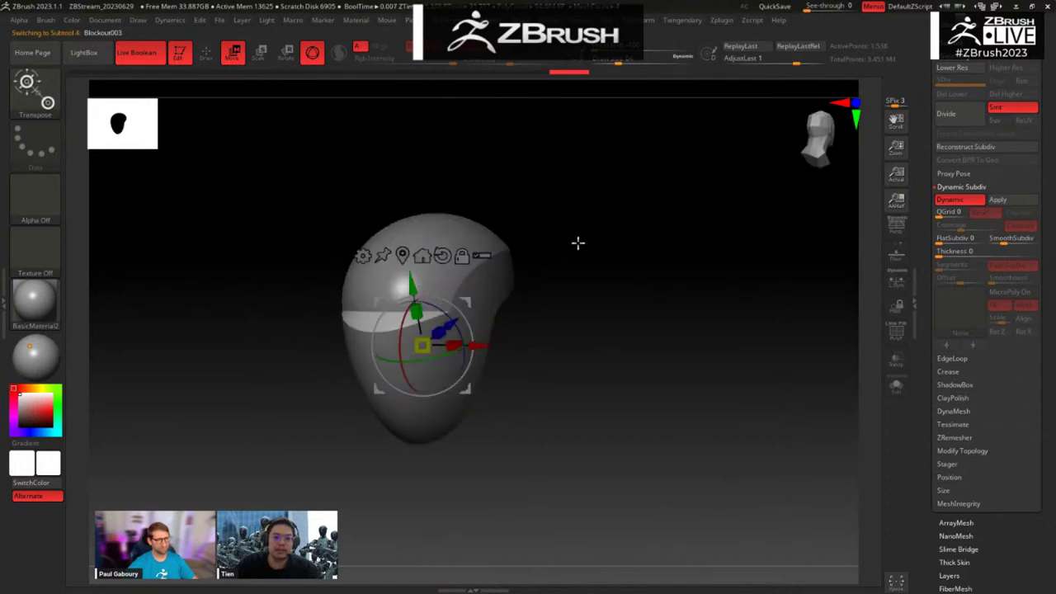
Step: Nudge the ellipsoid Blockout003 slightly in side view and check the head from the front
{"action": "left_click_drag", "start_coordinate": [579, 244], "coordinate": [572, 229], "text": "shift"}
{"action": "left_click_drag", "start_coordinate": [463, 309], "coordinate": [476, 288]}
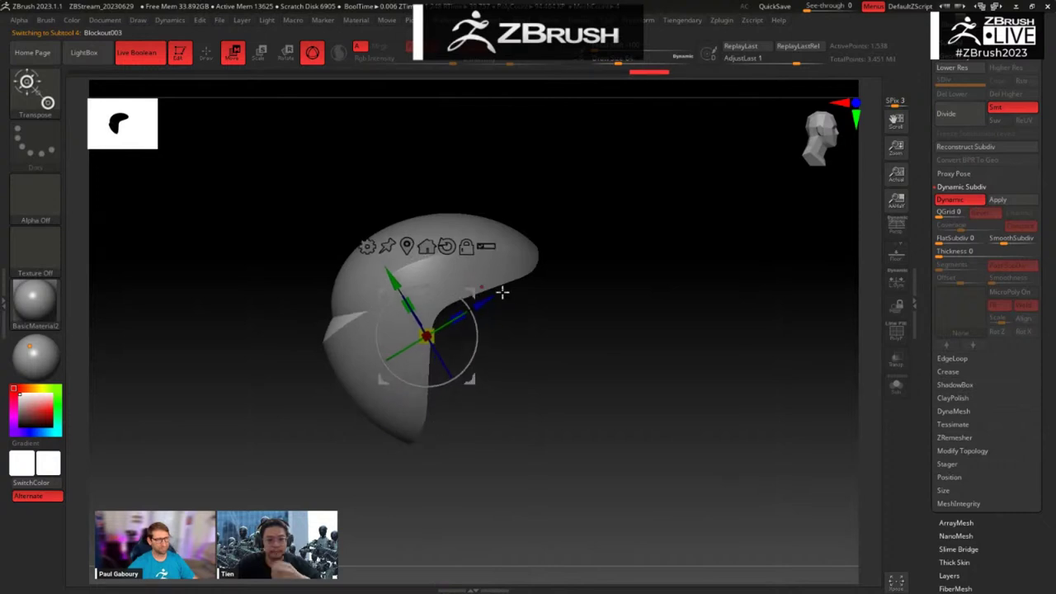
{"action": "left_click_drag", "start_coordinate": [678, 320], "coordinate": [591, 331]}
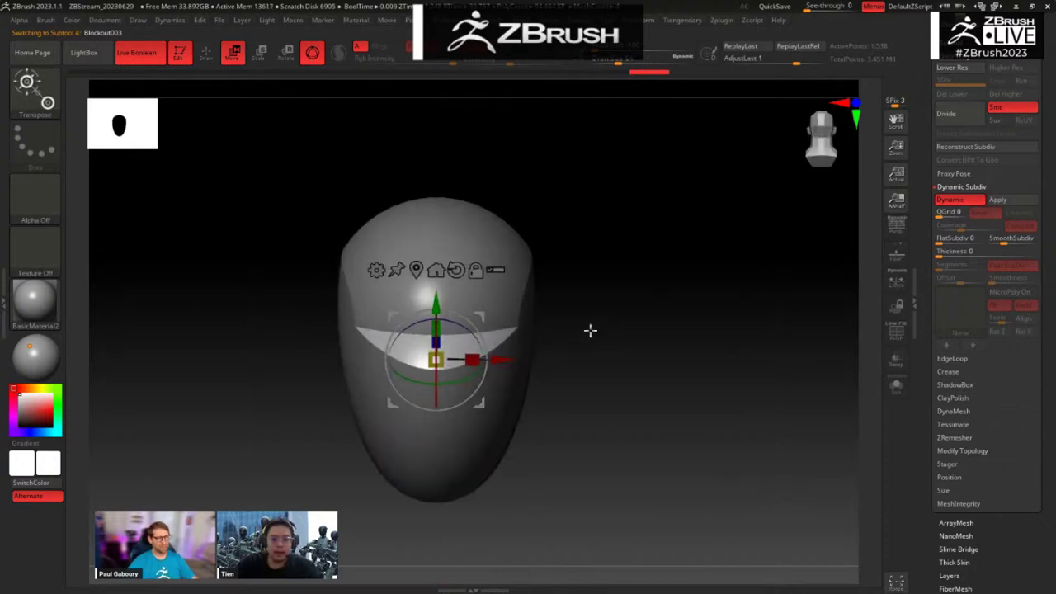
Step: Apply a Deformer Hard cage to the cranium ellipsoid, Blockout002, and reduce its height and depth divisions to 2
{"action": "left_click_drag", "start_coordinate": [605, 217], "coordinate": [569, 239]}
{"action": "left_click", "coordinate": [467, 213], "text": "alt"}
{"action": "left_click_drag", "start_coordinate": [546, 187], "coordinate": [379, 209]}
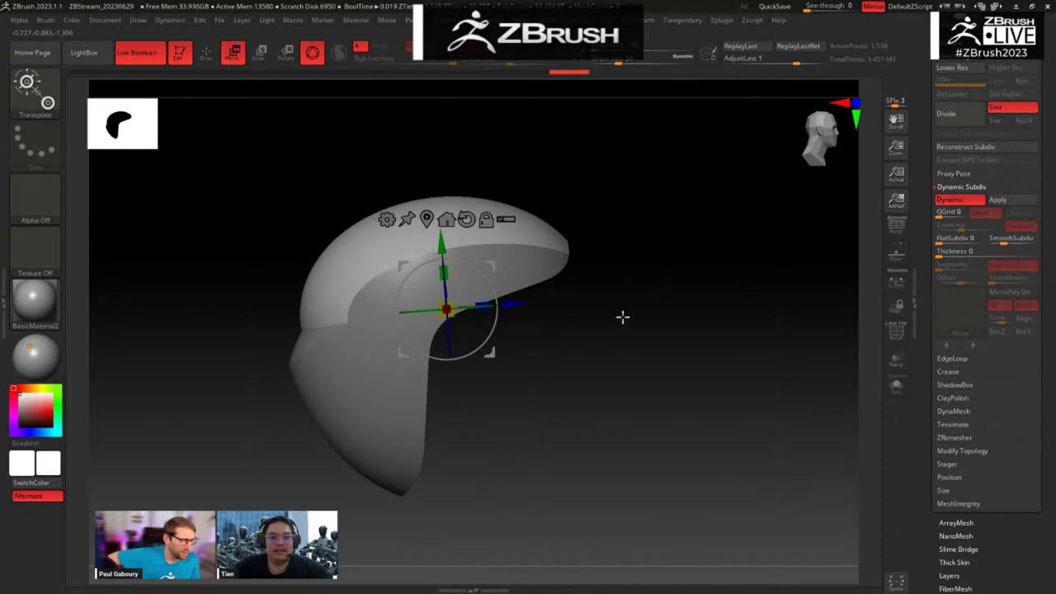
{"action": "left_click_drag", "start_coordinate": [627, 331], "coordinate": [648, 360]}
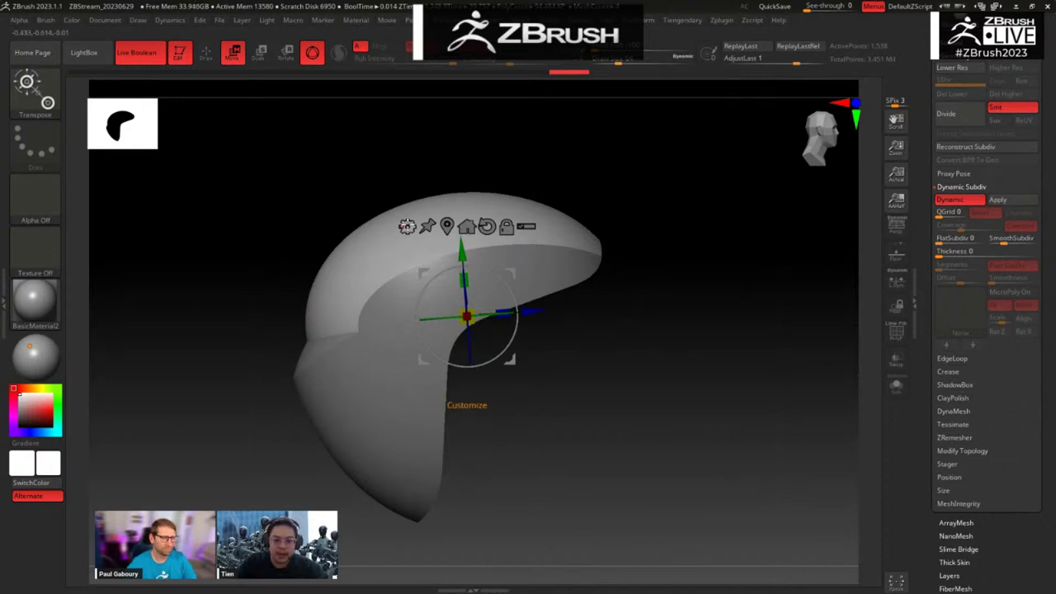
{"action": "left_click", "coordinate": [407, 227]}
{"action": "left_click", "coordinate": [410, 231]}
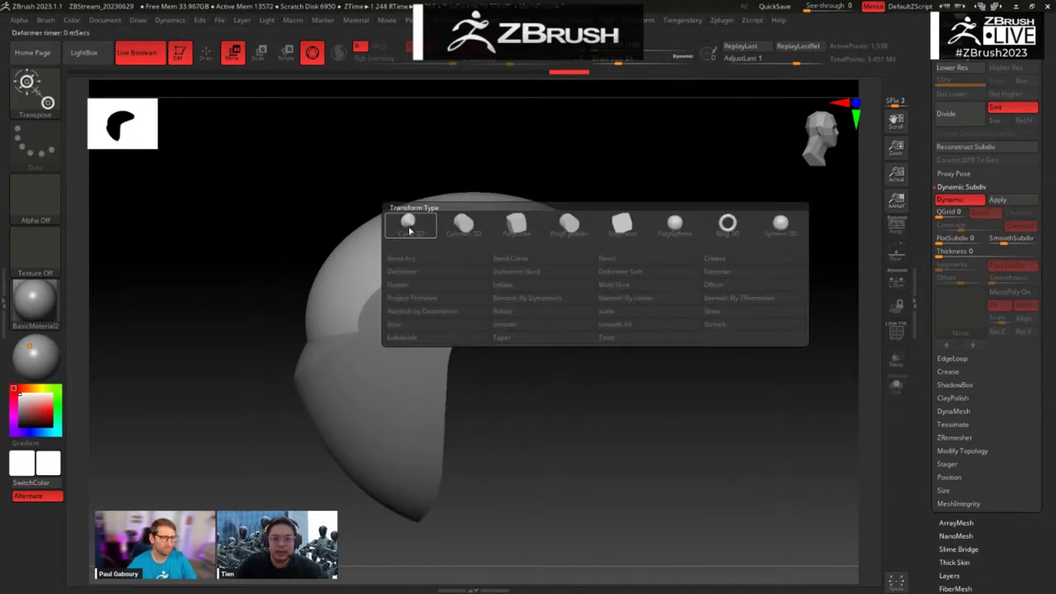
{"action": "left_click", "coordinate": [553, 275]}
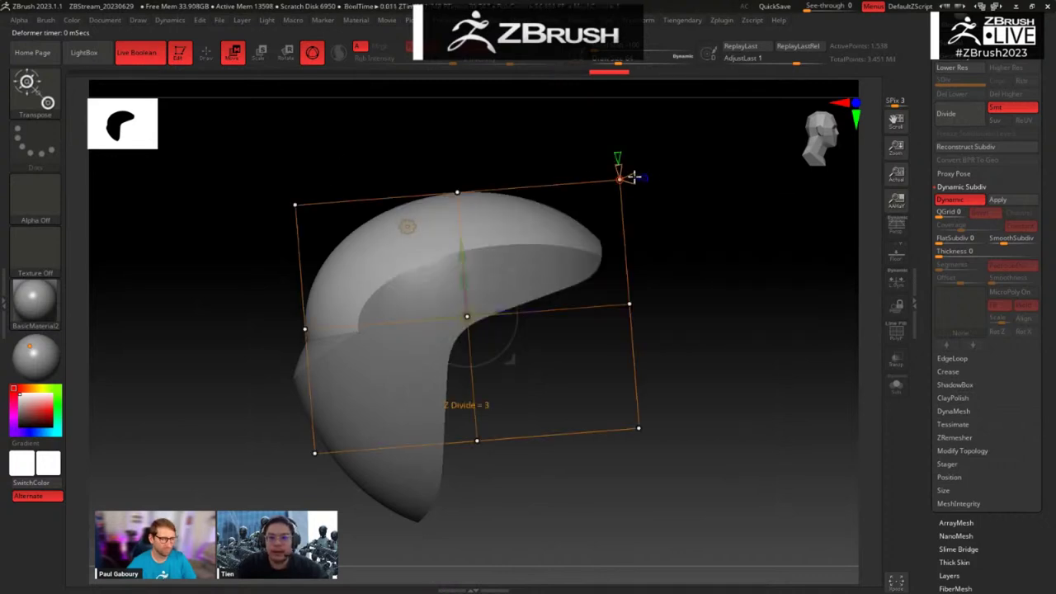
{"action": "left_click_drag", "start_coordinate": [619, 181], "coordinate": [621, 180]}
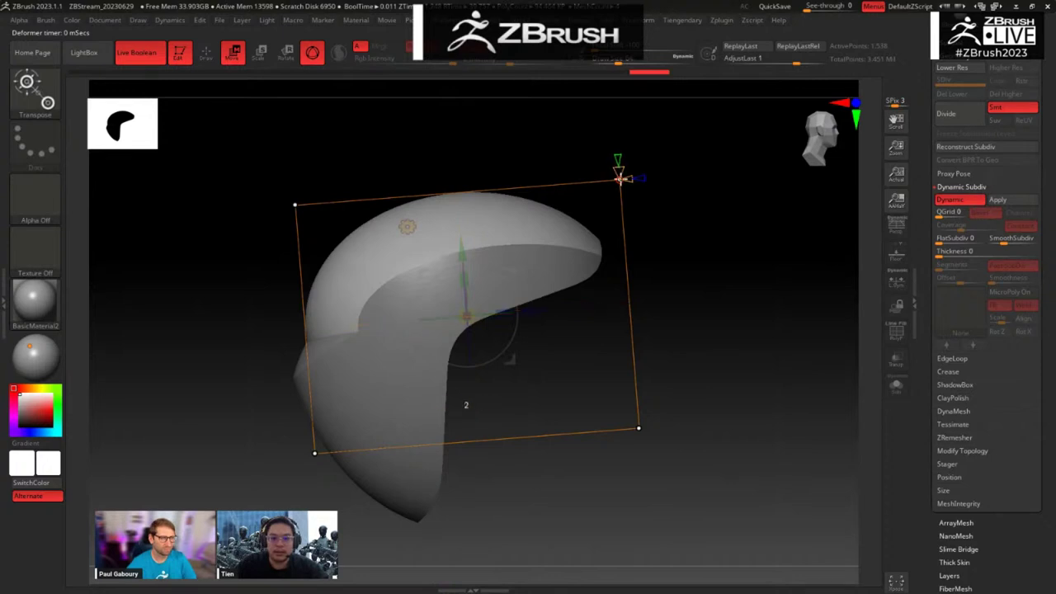
Step: Reshape the cranium by pulling the cage's upper front corner outward and its lower front corner downward
{"action": "left_click", "coordinate": [295, 204]}
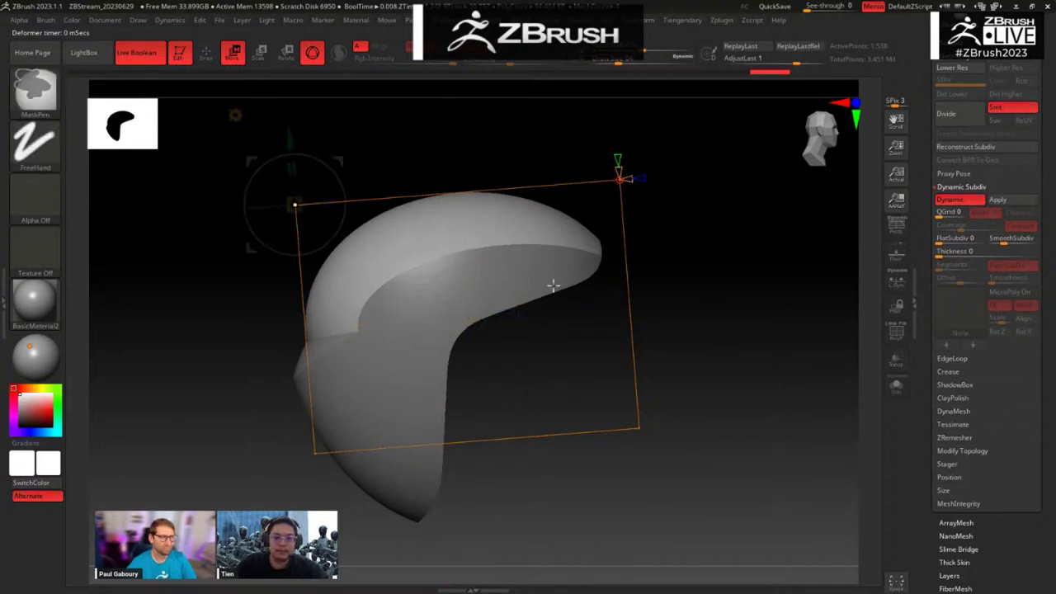
{"action": "left_click_drag", "start_coordinate": [347, 172], "coordinate": [326, 154]}
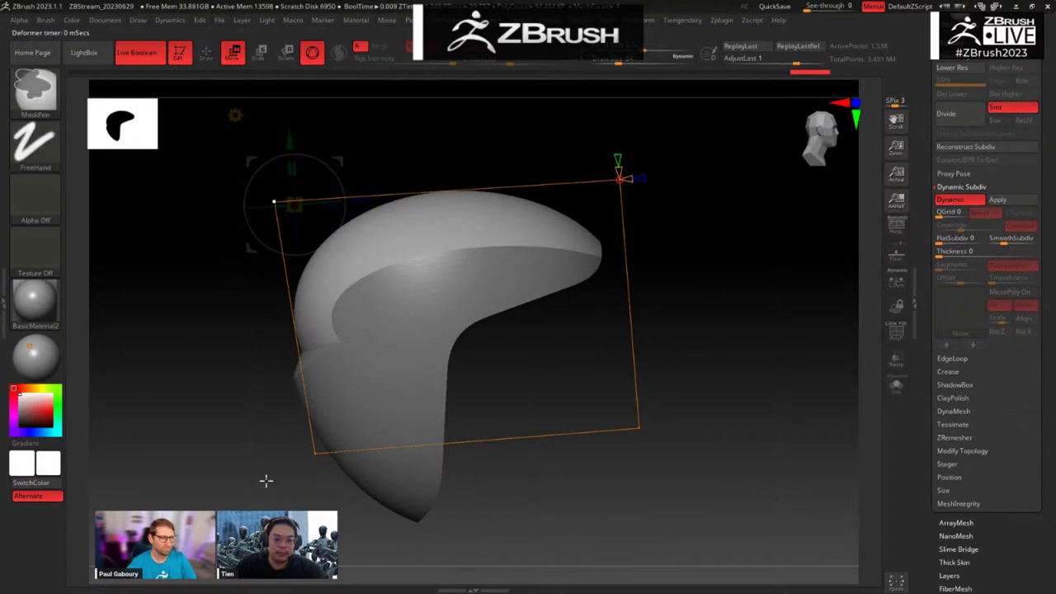
{"action": "left_click_drag", "start_coordinate": [267, 481], "coordinate": [322, 448], "text": "ctrl"}
{"action": "left_click", "coordinate": [294, 490], "text": "ctrl"}
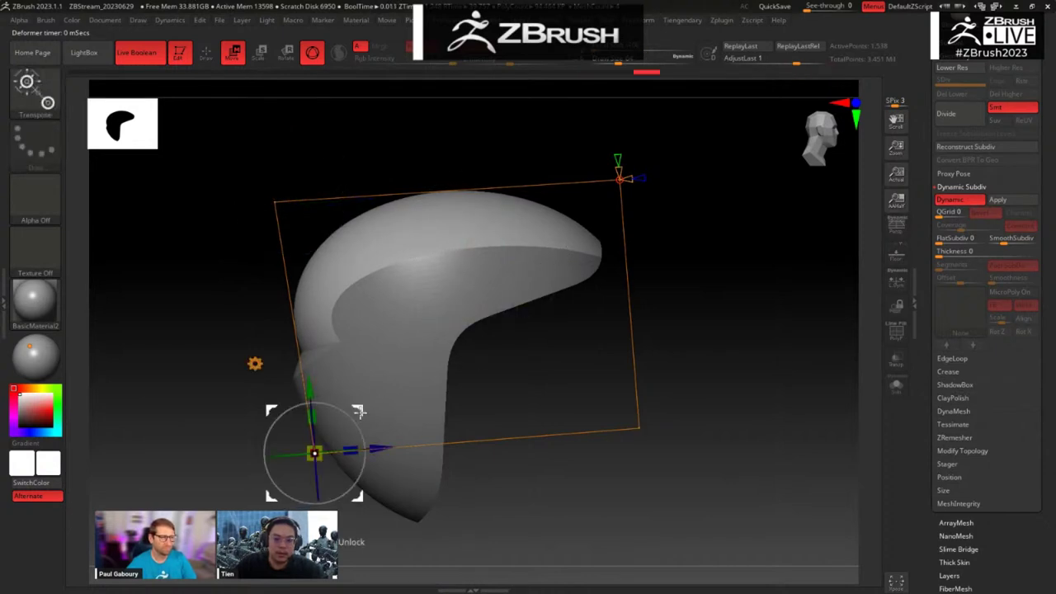
{"action": "left_click_drag", "start_coordinate": [362, 391], "coordinate": [374, 432]}
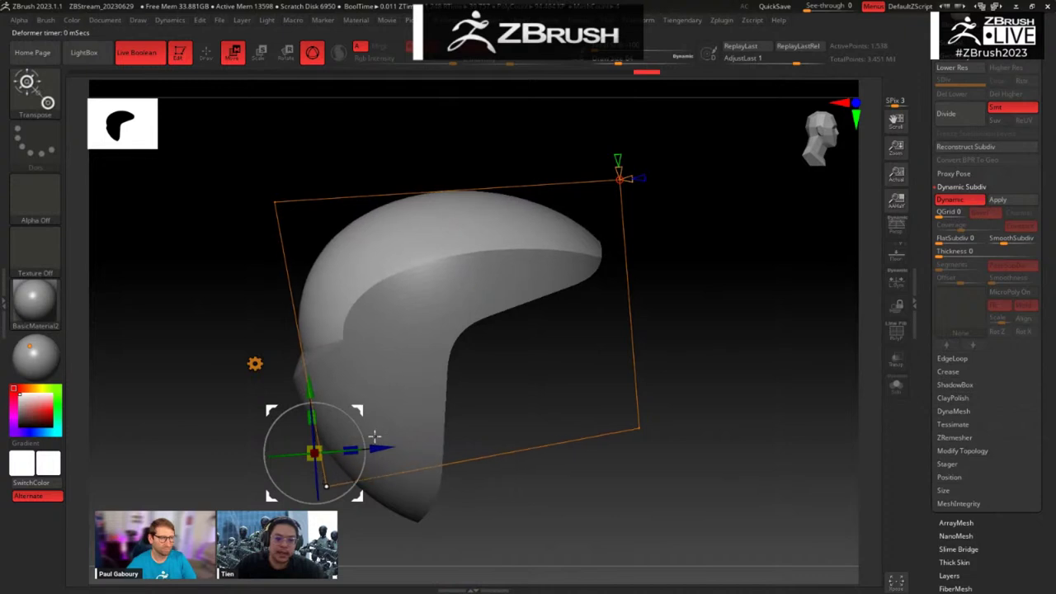
Step: Check the deformed cranium on its own in solo mode and accept the Deformer Hard result
{"action": "left_click_drag", "start_coordinate": [217, 426], "coordinate": [688, 245]}
{"action": "key", "text": "ctrl"}
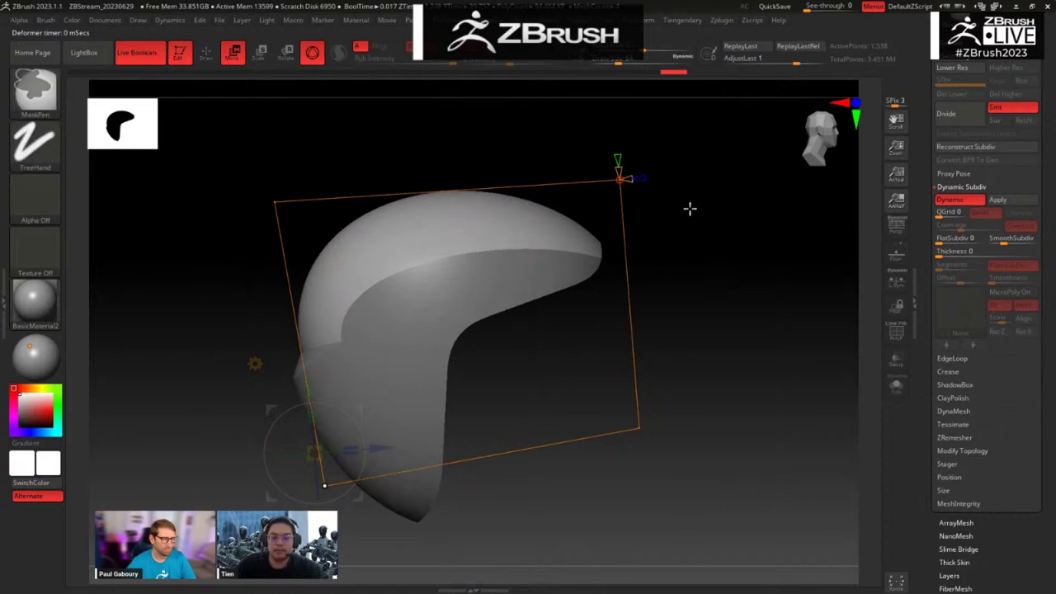
{"action": "left_click_drag", "start_coordinate": [690, 407], "coordinate": [497, 192]}
{"action": "key", "text": "shift+alt+s"}
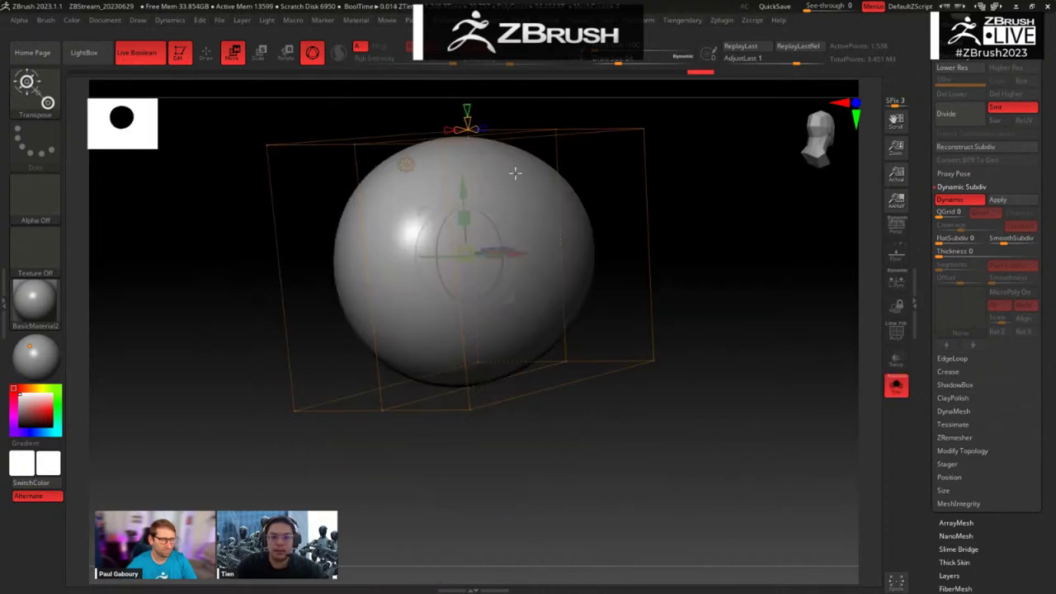
{"action": "left_click", "coordinate": [406, 165]}
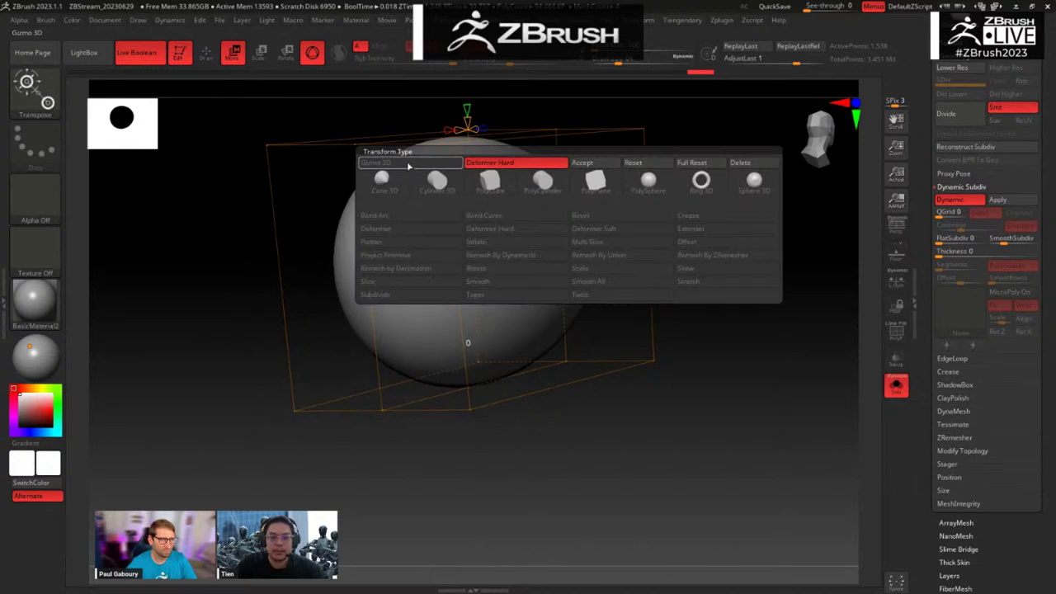
{"action": "left_click", "coordinate": [590, 163]}
Step: Try nudging the ellipsoid Blockout003 in side view, and undo the adjustment
{"action": "left_click_drag", "start_coordinate": [745, 278], "coordinate": [607, 338]}
{"action": "left_click", "coordinate": [384, 287], "text": "alt"}
{"action": "left_click_drag", "start_coordinate": [485, 249], "coordinate": [497, 242]}
{"action": "key", "text": "ctrl+z"}
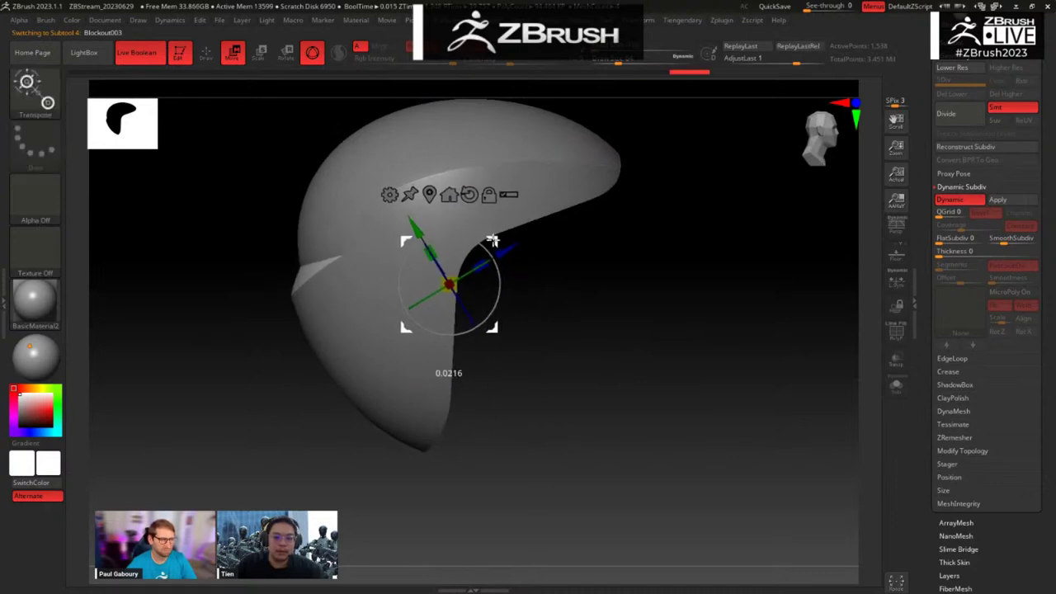
Step: Examine the head from the front and three-quarter angles and select the lower-face ellipsoid, Blockout004
{"action": "mouse_move", "coordinate": [584, 306]}
{"action": "left_mouse_down"}
{"action": "mouse_move", "coordinate": [548, 255]}
{"action": "mouse_move", "coordinate": [603, 307]}
{"action": "mouse_move", "coordinate": [674, 306]}
{"action": "mouse_move", "coordinate": [660, 294]}
{"action": "mouse_move", "coordinate": [633, 316]}
{"action": "mouse_move", "coordinate": [684, 297]}
{"action": "mouse_move", "coordinate": [669, 294]}
{"action": "mouse_move", "coordinate": [681, 368]}
{"action": "mouse_move", "coordinate": [663, 371]}
{"action": "mouse_move", "coordinate": [627, 346]}
{"action": "mouse_move", "coordinate": [625, 295]}
{"action": "mouse_move", "coordinate": [672, 294]}
{"action": "mouse_move", "coordinate": [715, 356]}
{"action": "mouse_move", "coordinate": [677, 349]}
{"action": "mouse_move", "coordinate": [684, 340]}
{"action": "mouse_move", "coordinate": [609, 337]}
{"action": "mouse_move", "coordinate": [608, 322]}
{"action": "mouse_move", "coordinate": [632, 366]}
{"action": "mouse_move", "coordinate": [598, 378]}
{"action": "left_mouse_up"}
{"action": "key", "text": "q"}
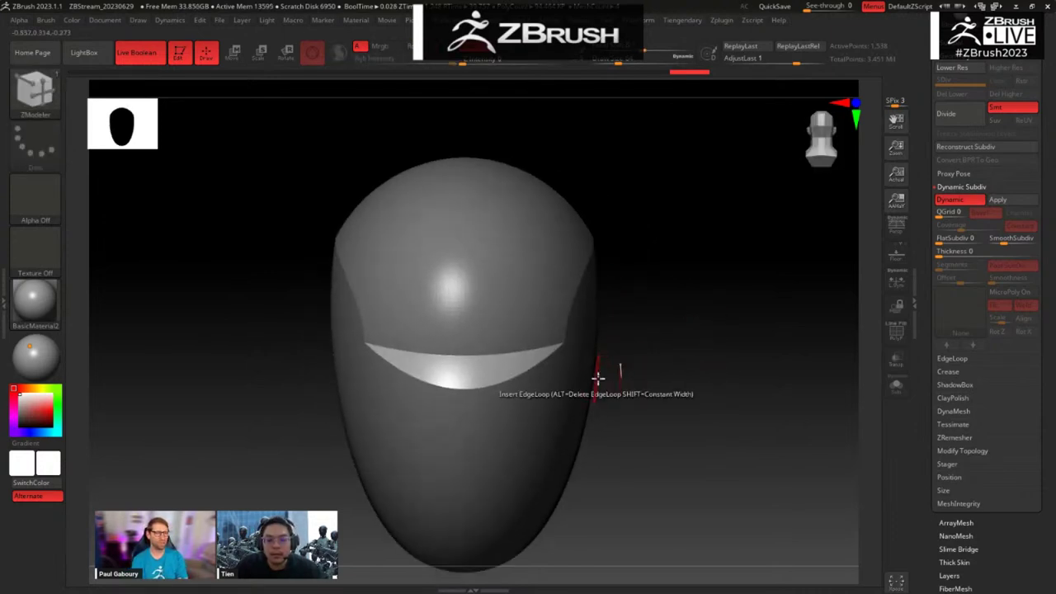
{"action": "left_click_drag", "start_coordinate": [665, 332], "coordinate": [655, 379]}
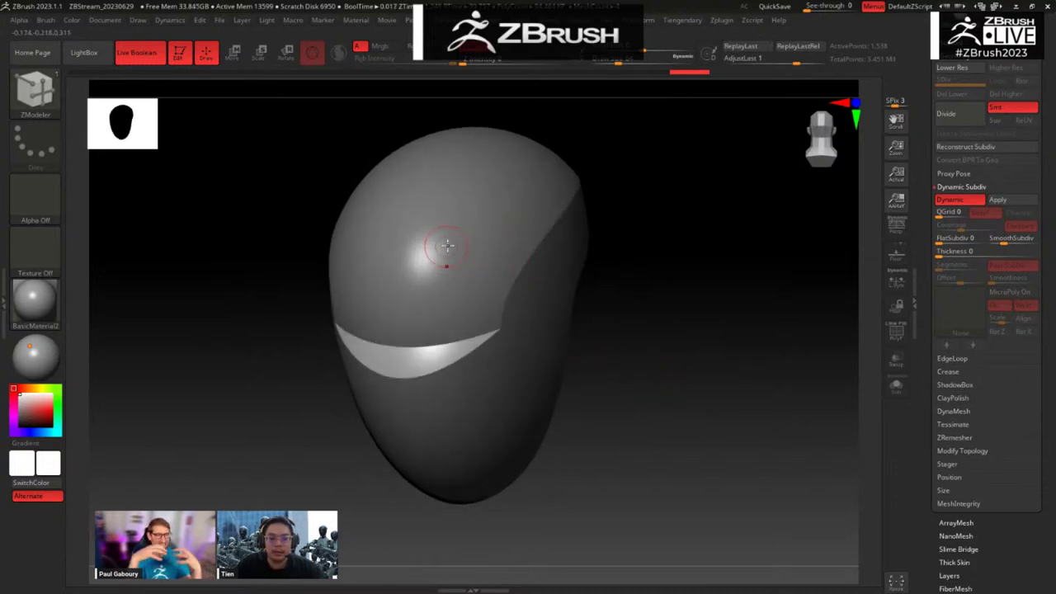
{"action": "left_click", "coordinate": [486, 247], "text": "alt"}
{"action": "left_click", "coordinate": [487, 408], "text": "alt"}
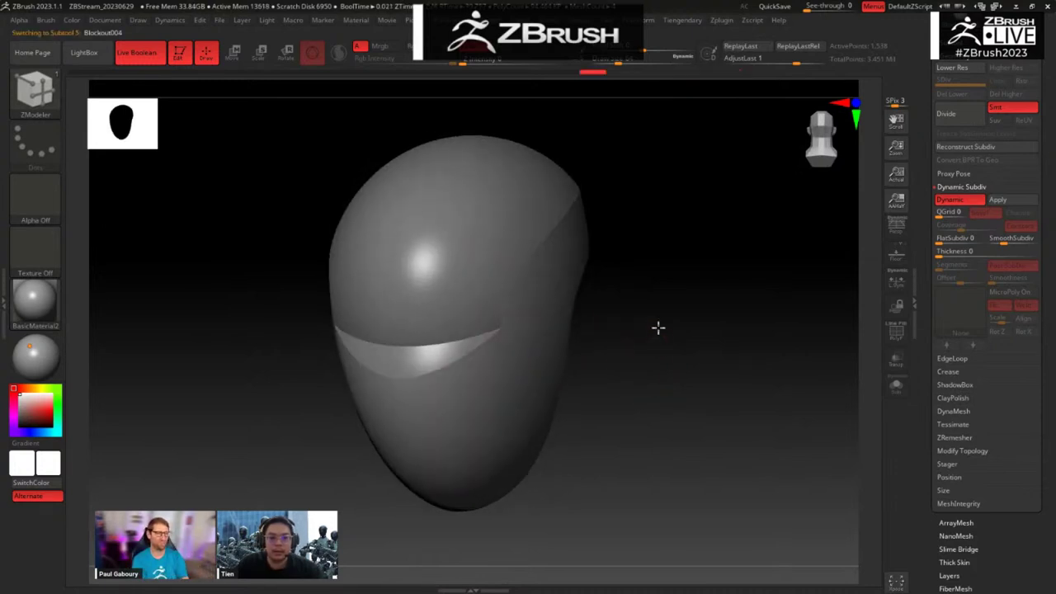
{"action": "left_click_drag", "start_coordinate": [657, 327], "coordinate": [660, 364]}
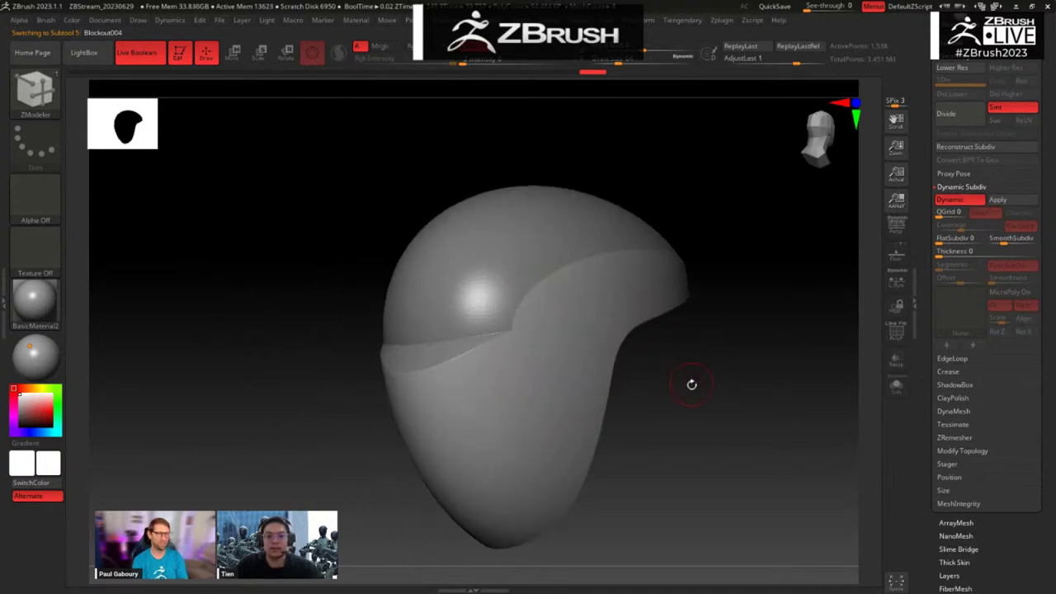
{"action": "left_click_drag", "start_coordinate": [742, 385], "coordinate": [692, 385], "text": "shift"}
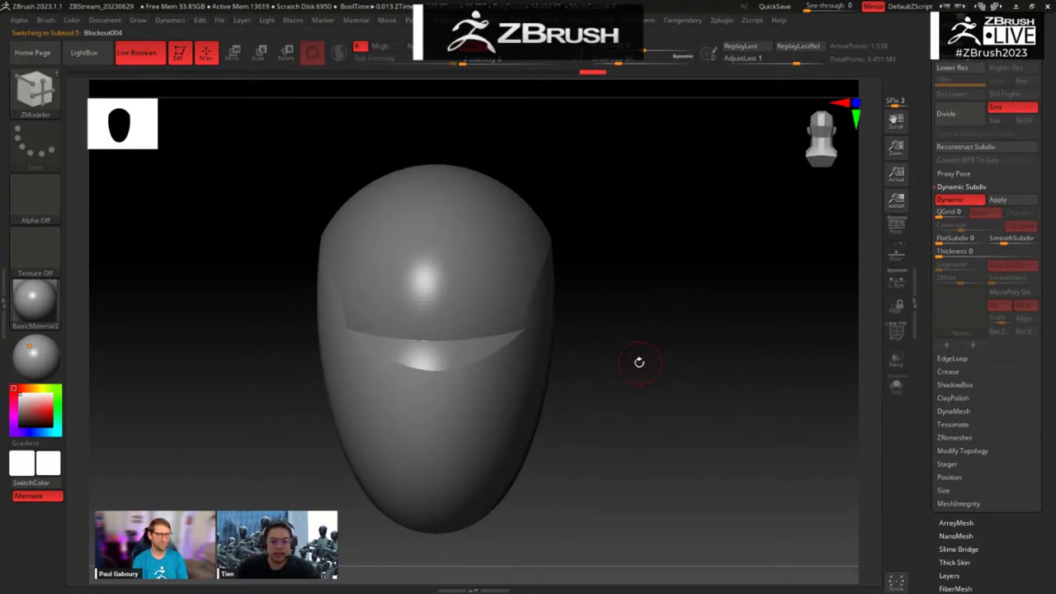
Step: Place the gizmo at the side of the lower-face ellipsoid in front view and widen the mesh along X
{"action": "key", "text": "w"}
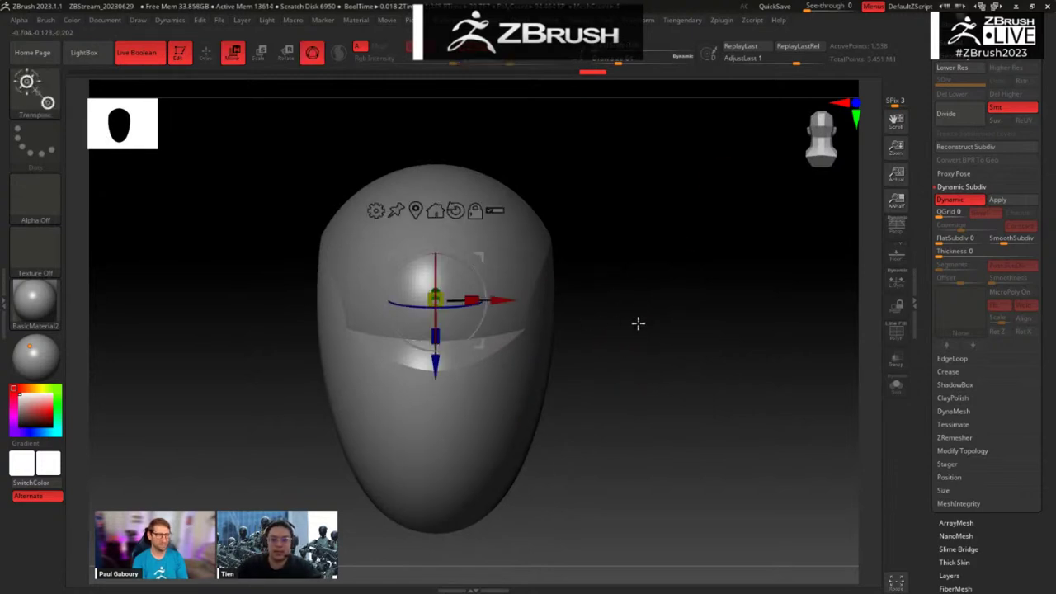
{"action": "left_click_drag", "start_coordinate": [677, 234], "coordinate": [359, 366]}
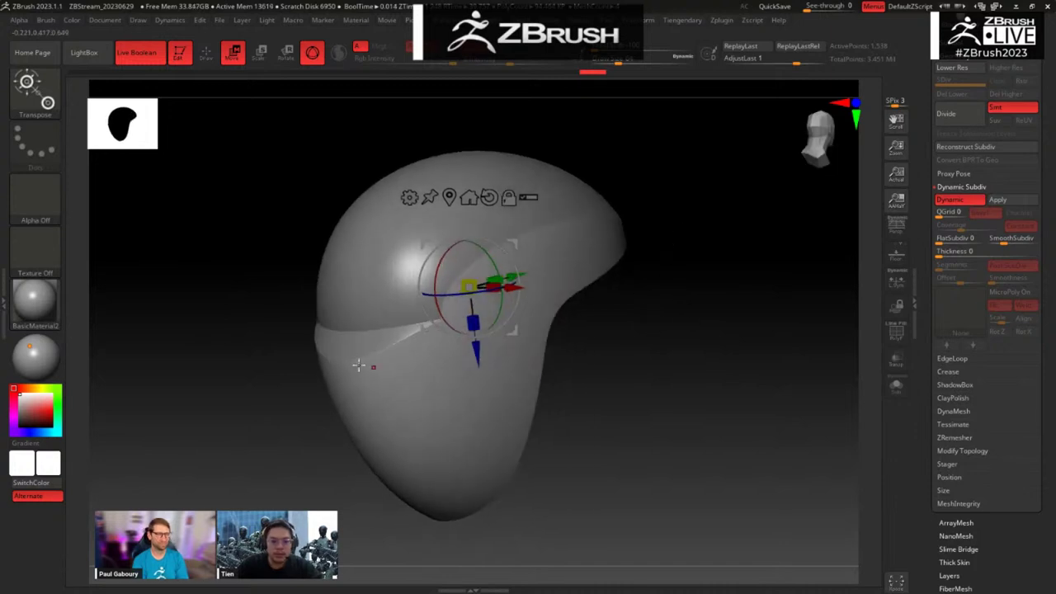
{"action": "left_click_drag", "start_coordinate": [570, 364], "coordinate": [696, 363]}
{"action": "left_click_drag", "start_coordinate": [622, 199], "coordinate": [587, 380], "text": "ctrl"}
{"action": "left_click_drag", "start_coordinate": [693, 326], "coordinate": [596, 237]}
{"action": "left_click_drag", "start_coordinate": [714, 285], "coordinate": [702, 311], "text": "ctrl"}
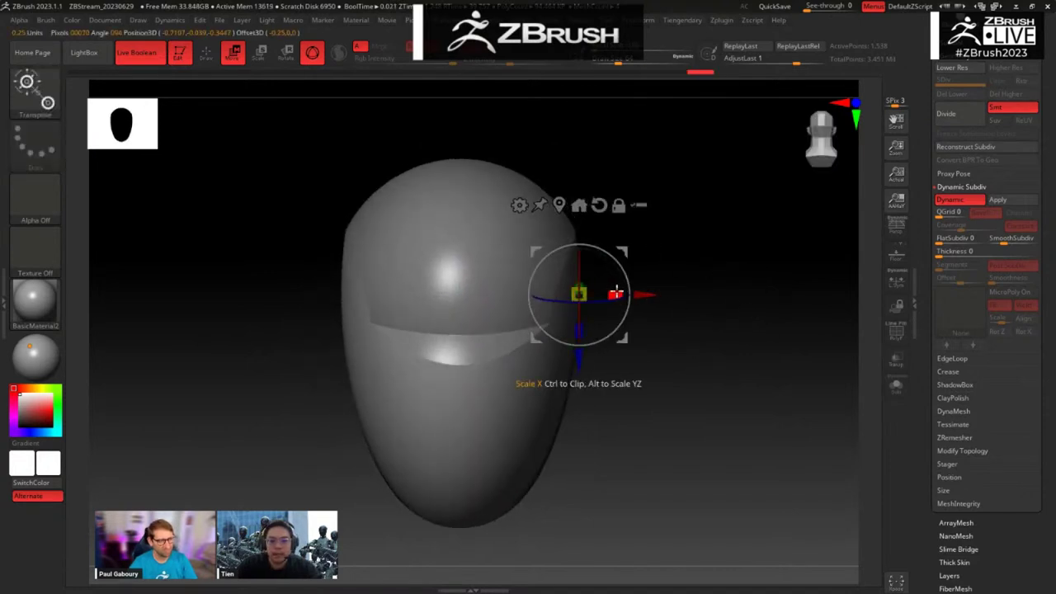
{"action": "left_click_drag", "start_coordinate": [616, 293], "coordinate": [625, 292]}
Step: Apply Mirror And Weld to the lower-face ellipsoid to make its widened shape symmetrical
{"action": "key", "text": "space"}
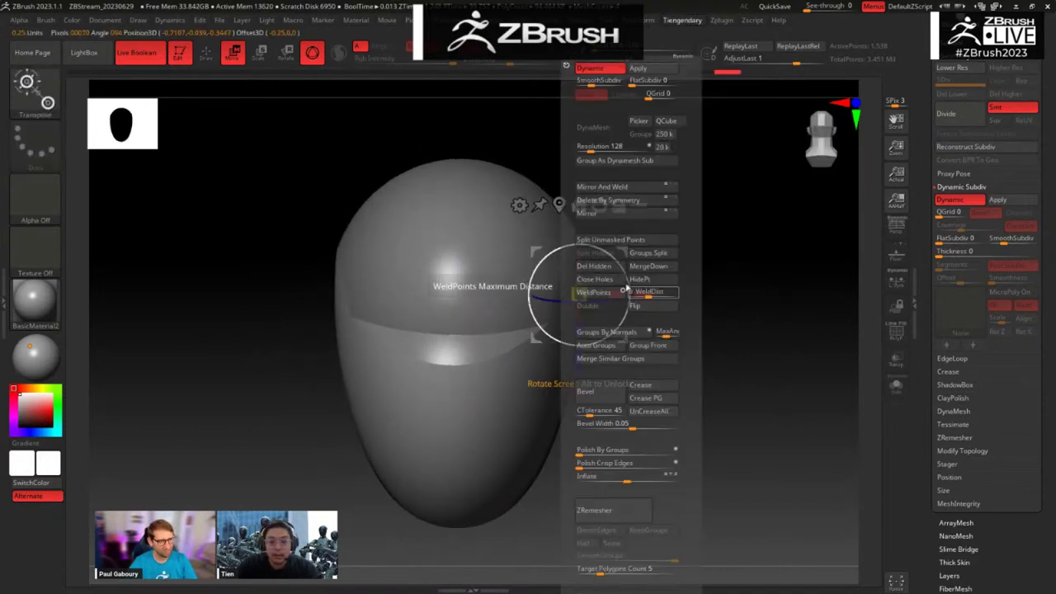
{"action": "left_click", "coordinate": [612, 192]}
{"action": "mouse_move", "coordinate": [753, 373]}
{"action": "left_mouse_down"}
{"action": "mouse_move", "coordinate": [707, 366]}
{"action": "mouse_move", "coordinate": [706, 352]}
{"action": "mouse_move", "coordinate": [745, 382]}
{"action": "mouse_move", "coordinate": [702, 391]}
{"action": "mouse_move", "coordinate": [715, 388]}
{"action": "mouse_move", "coordinate": [730, 424]}
{"action": "mouse_move", "coordinate": [740, 394]}
{"action": "mouse_move", "coordinate": [702, 396]}
{"action": "mouse_move", "coordinate": [677, 373]}
{"action": "mouse_move", "coordinate": [723, 381]}
{"action": "mouse_move", "coordinate": [698, 358]}
{"action": "mouse_move", "coordinate": [714, 346]}
{"action": "mouse_move", "coordinate": [745, 382]}
{"action": "mouse_move", "coordinate": [734, 349]}
{"action": "mouse_move", "coordinate": [700, 331]}
{"action": "left_mouse_up"}
{"action": "key", "text": "q"}
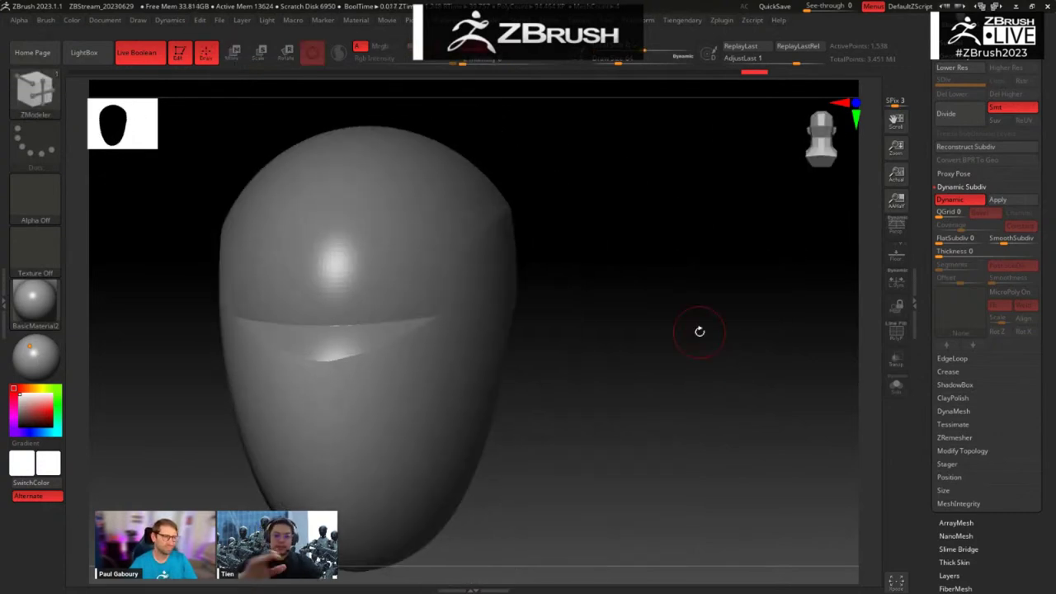
Step: Examine the rear cut from the side and oblique angles and select the subtractive cube, Blockout004_001
{"action": "mouse_move", "coordinate": [628, 375]}
{"action": "left_mouse_down"}
{"action": "mouse_move", "coordinate": [669, 389]}
{"action": "mouse_move", "coordinate": [719, 338]}
{"action": "mouse_move", "coordinate": [710, 354]}
{"action": "mouse_move", "coordinate": [737, 348]}
{"action": "mouse_move", "coordinate": [735, 304]}
{"action": "mouse_move", "coordinate": [734, 349]}
{"action": "left_mouse_up"}
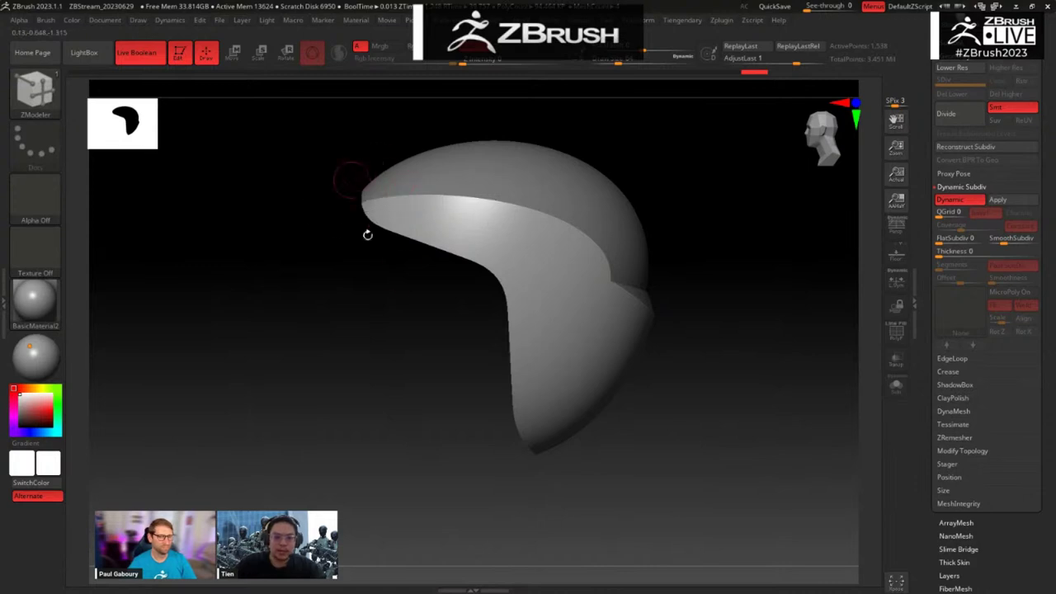
{"action": "left_click_drag", "start_coordinate": [680, 435], "coordinate": [676, 370]}
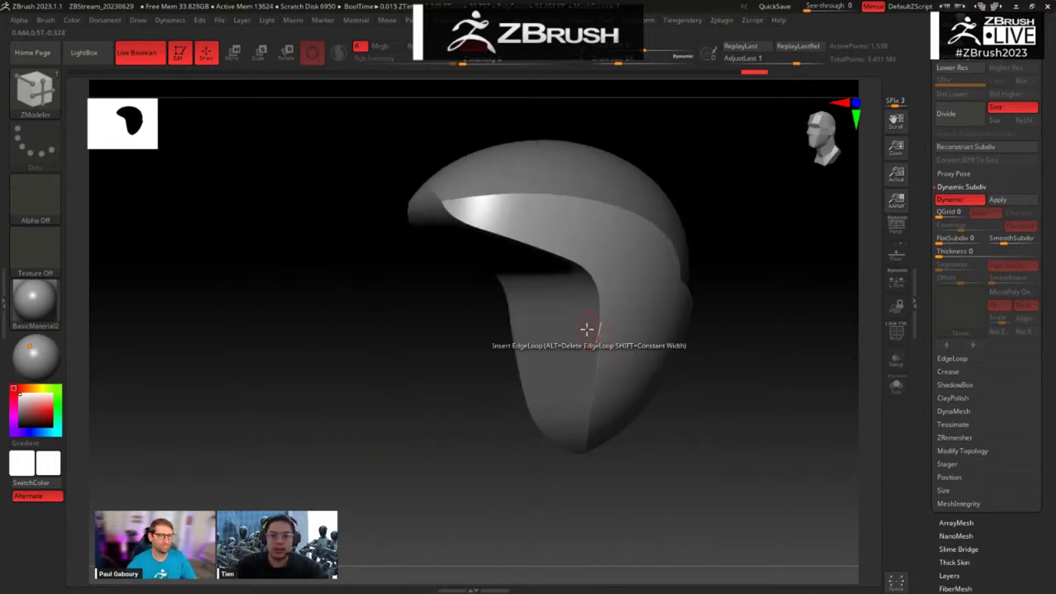
{"action": "left_click_drag", "start_coordinate": [425, 402], "coordinate": [401, 405]}
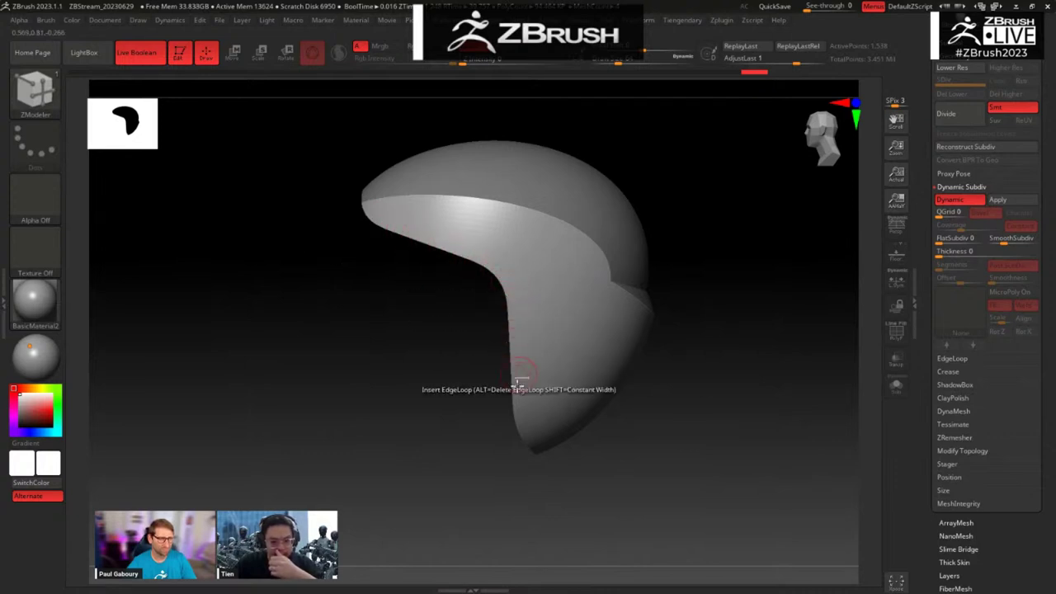
{"action": "left_click_drag", "start_coordinate": [515, 494], "coordinate": [698, 512]}
{"action": "left_click", "coordinate": [611, 369], "text": "alt"}
{"action": "left_click_drag", "start_coordinate": [716, 385], "coordinate": [710, 392], "text": "shift"}
Step: Isolate the subtractive cube, mask part of it, and shift its lower section to reshape the cut behind the chin
{"action": "left_click_drag", "start_coordinate": [542, 357], "coordinate": [580, 387], "text": "ctrl"}
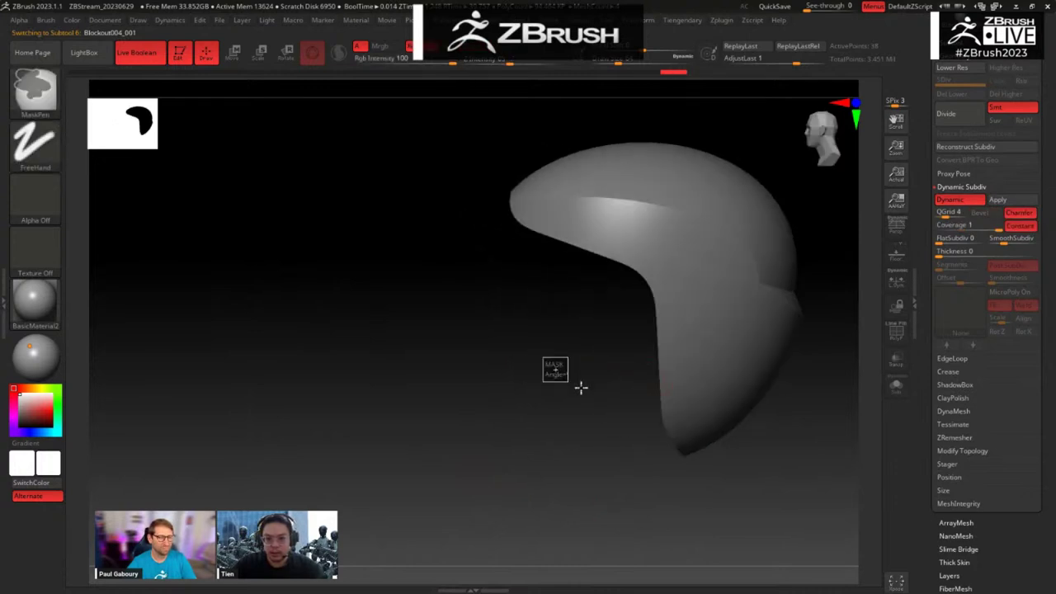
{"action": "key", "text": "alt+s"}
{"action": "left_click_drag", "start_coordinate": [753, 164], "coordinate": [704, 212], "text": "ctrl"}
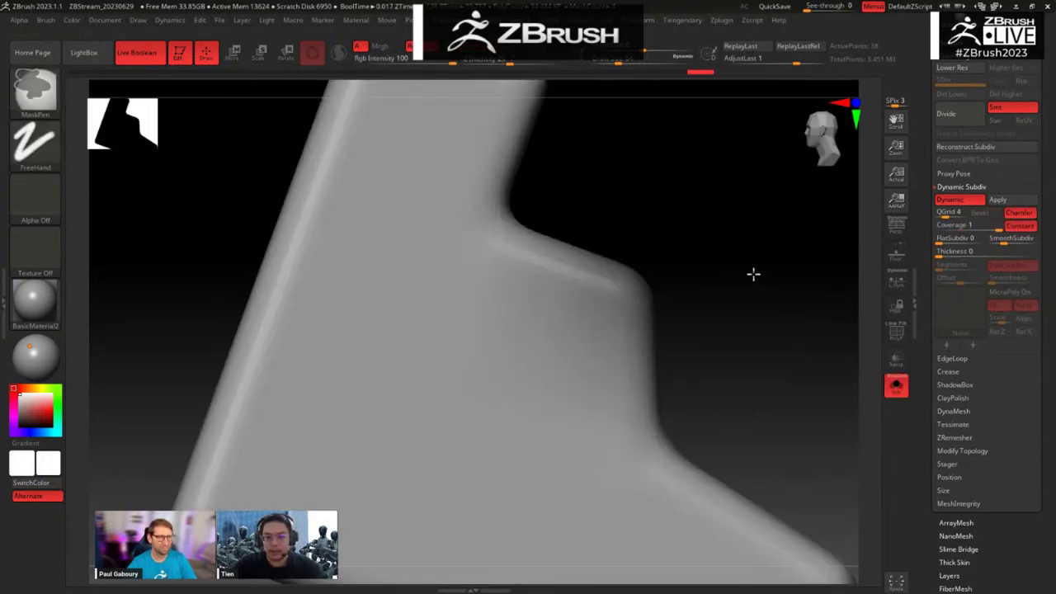
{"action": "key", "text": "f"}
{"action": "key", "text": "w"}
{"action": "left_click_drag", "start_coordinate": [671, 388], "coordinate": [633, 361]}
{"action": "left_click_drag", "start_coordinate": [628, 357], "coordinate": [693, 406]}
{"action": "left_click_drag", "start_coordinate": [779, 432], "coordinate": [699, 414]}
{"action": "left_click_drag", "start_coordinate": [753, 423], "coordinate": [637, 176], "text": "alt"}
Step: Examine the reshaped rear cut from below, from the side and at oblique angles
{"action": "left_click_drag", "start_coordinate": [773, 271], "coordinate": [798, 266]}
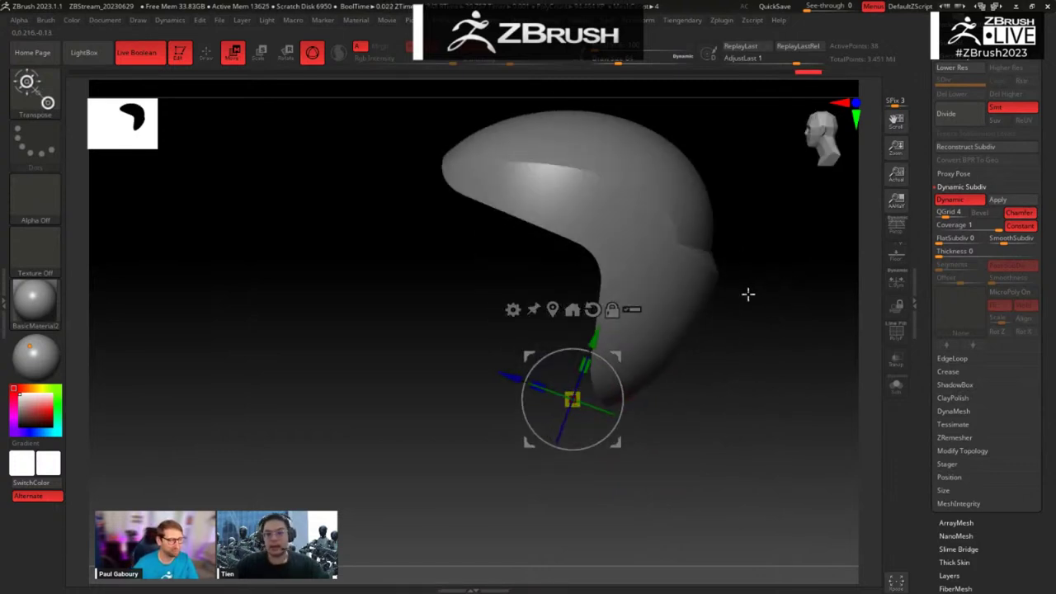
{"action": "mouse_move", "coordinate": [770, 332]}
{"action": "left_mouse_down"}
{"action": "mouse_move", "coordinate": [738, 331]}
{"action": "mouse_move", "coordinate": [737, 284]}
{"action": "mouse_move", "coordinate": [741, 338]}
{"action": "mouse_move", "coordinate": [718, 244]}
{"action": "mouse_move", "coordinate": [750, 267]}
{"action": "mouse_move", "coordinate": [726, 295]}
{"action": "mouse_move", "coordinate": [746, 302]}
{"action": "mouse_move", "coordinate": [690, 278]}
{"action": "mouse_move", "coordinate": [734, 303]}
{"action": "mouse_move", "coordinate": [784, 311]}
{"action": "mouse_move", "coordinate": [767, 266]}
{"action": "left_mouse_up"}
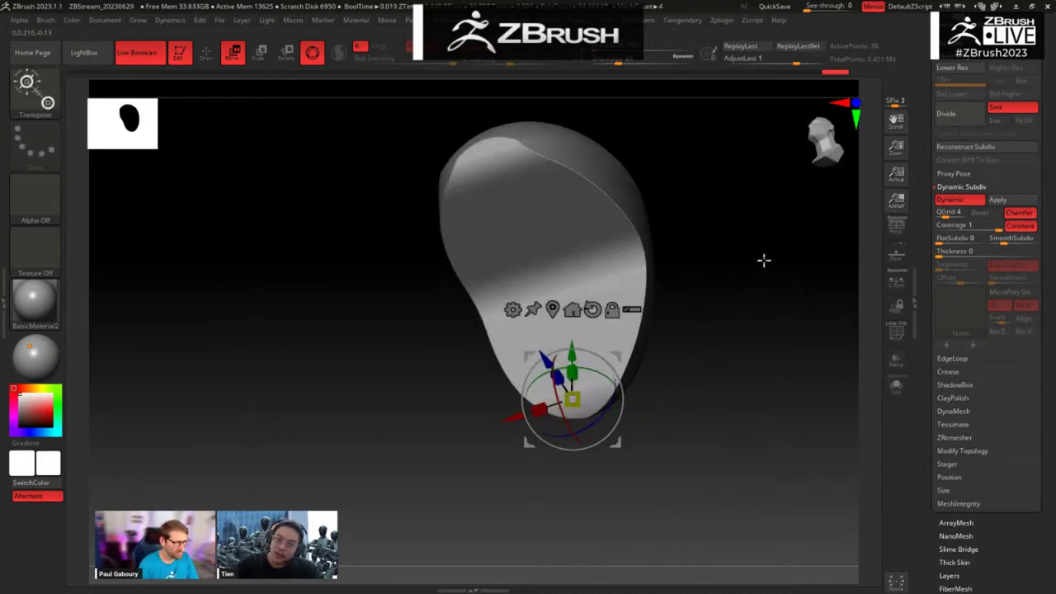
{"action": "left_click_drag", "start_coordinate": [766, 218], "coordinate": [657, 176]}
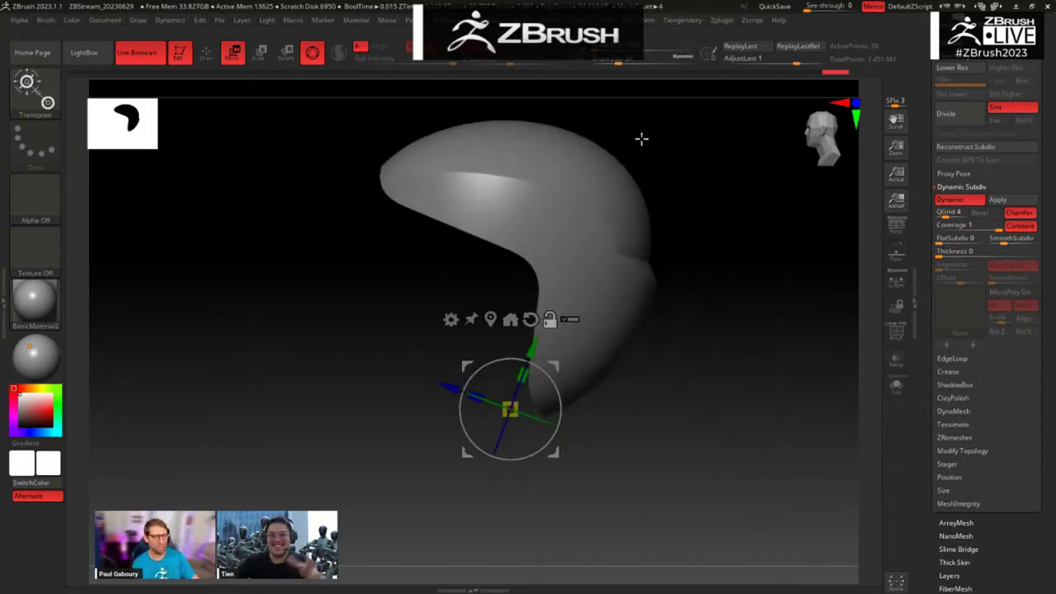
{"action": "left_click_drag", "start_coordinate": [702, 248], "coordinate": [760, 382]}
{"action": "left_click_drag", "start_coordinate": [735, 324], "coordinate": [633, 224]}
Step: Duplicate the cranium ellipsoid, Blockout002, and offset the copy from the original in side view
{"action": "left_click", "coordinate": [629, 226], "text": "alt"}
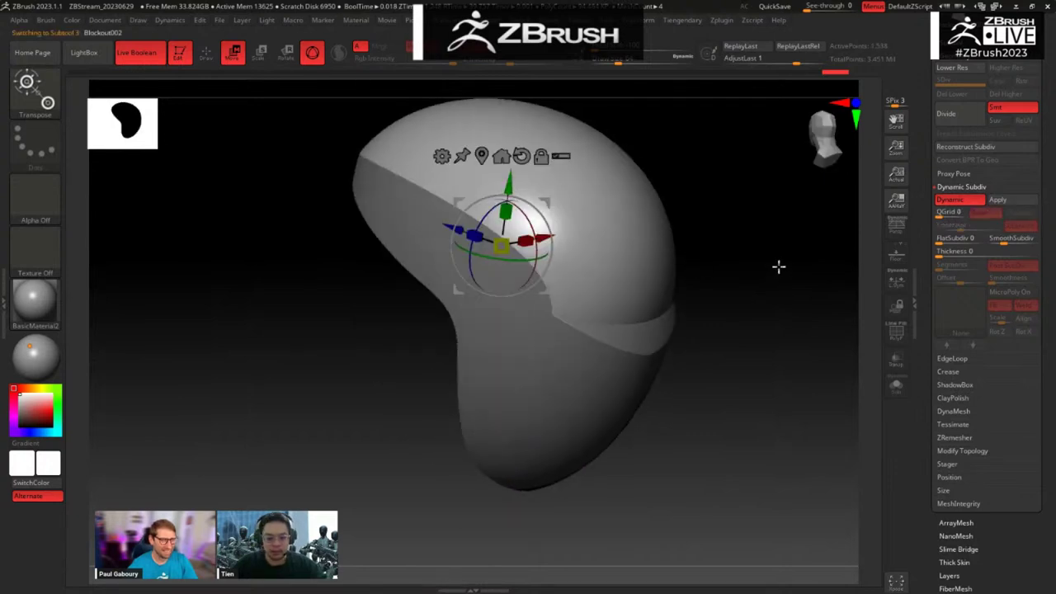
{"action": "left_click_drag", "start_coordinate": [778, 267], "coordinate": [776, 295]}
{"action": "key", "text": "ctrl+shift+d"}
{"action": "left_click_drag", "start_coordinate": [756, 352], "coordinate": [673, 334], "text": "shift"}
{"action": "left_click_drag", "start_coordinate": [546, 201], "coordinate": [626, 226]}
Step: Insert the Cylinder No Edge primitive from the IMM Primitives brush as the shape of subtool Blockout003_001
{"action": "left_click_drag", "start_coordinate": [720, 423], "coordinate": [769, 429]}
{"action": "key", "text": "b"}
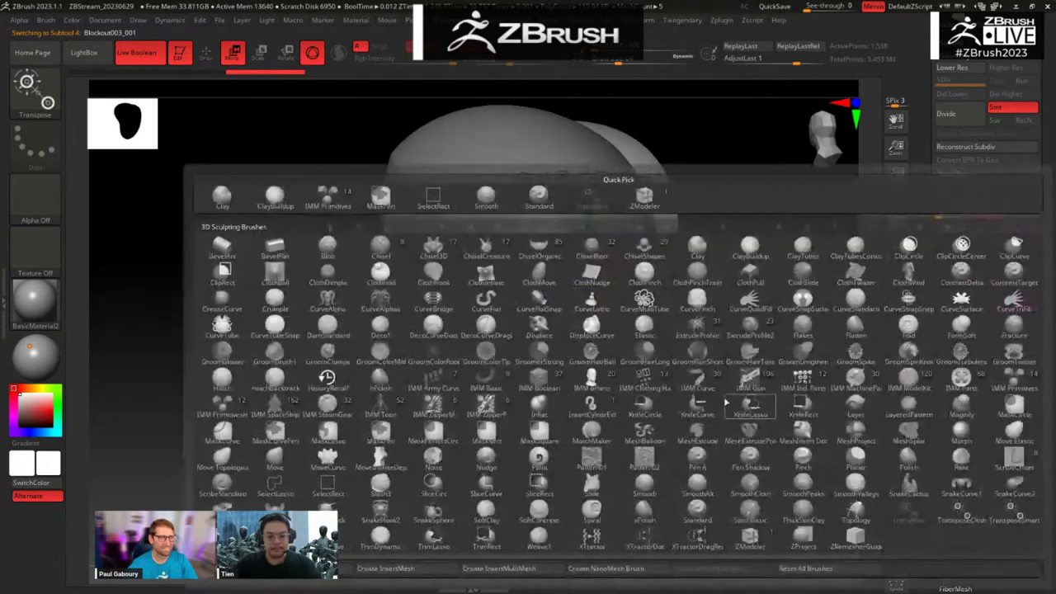
{"action": "key", "text": "i"}
{"action": "key", "text": "p"}
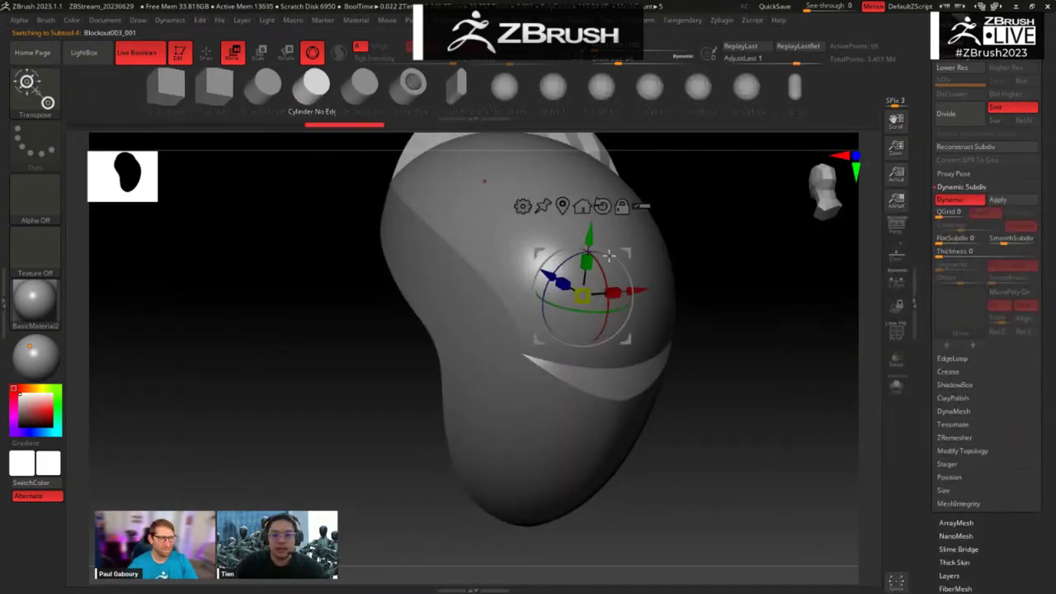
{"action": "left_click_drag", "start_coordinate": [762, 366], "coordinate": [846, 308]}
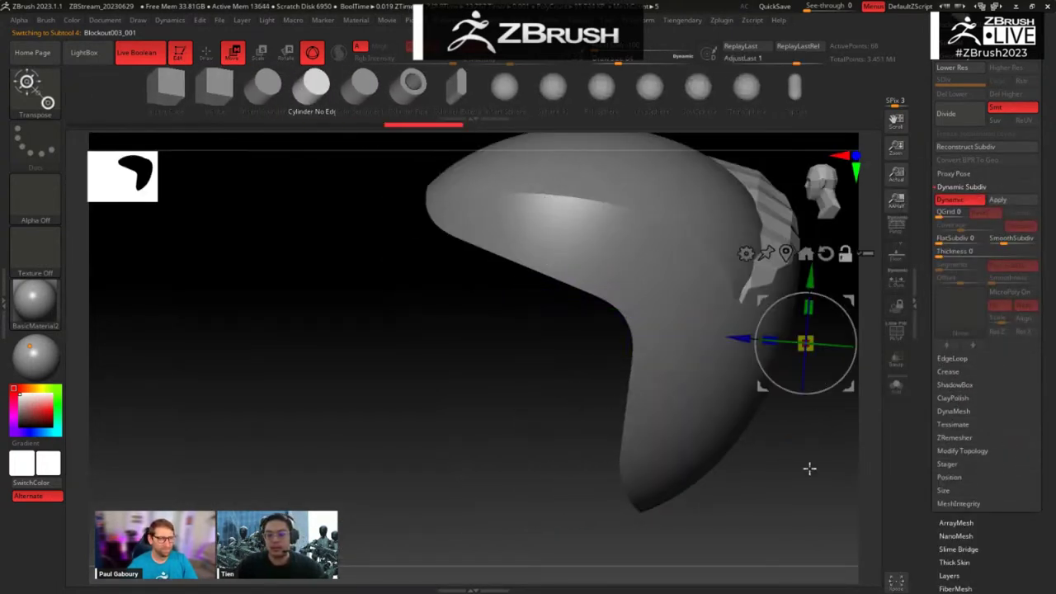
{"action": "left_click_drag", "start_coordinate": [809, 467], "coordinate": [589, 453], "text": "alt"}
Step: Show the polyframe, face the model from the front, and crease the new cylinder's edges
{"action": "key", "text": "shift+f"}
{"action": "left_click_drag", "start_coordinate": [732, 421], "coordinate": [740, 384]}
{"action": "key", "text": "space"}
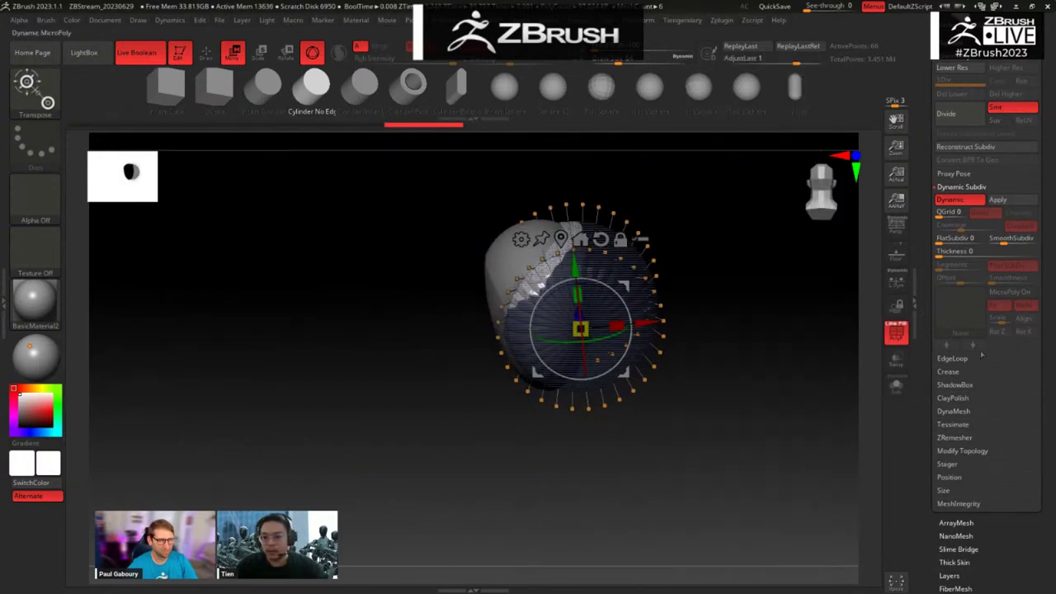
{"action": "key", "text": "space"}
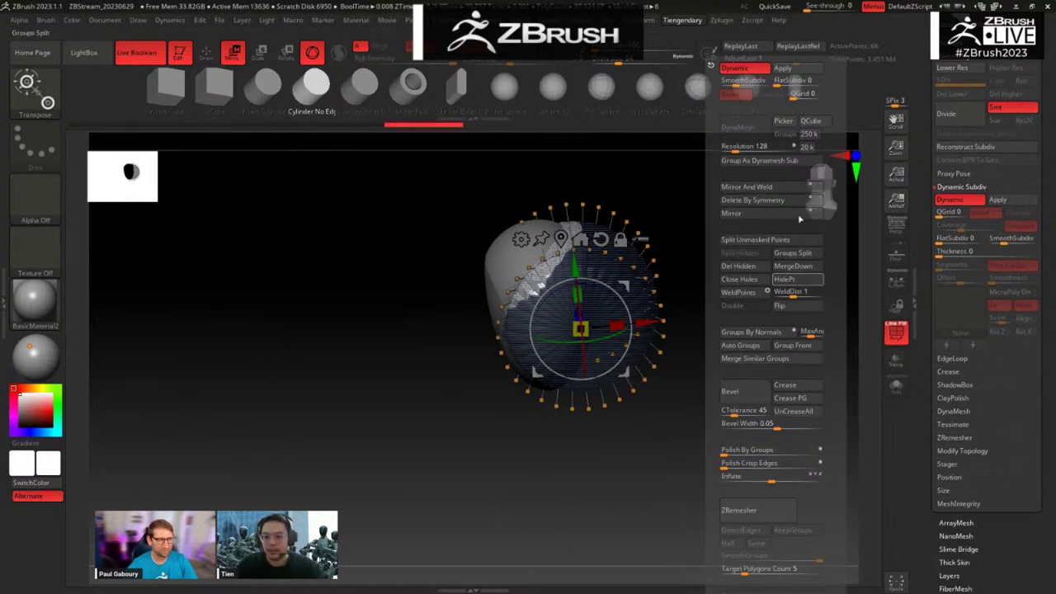
{"action": "left_click", "coordinate": [939, 453]}
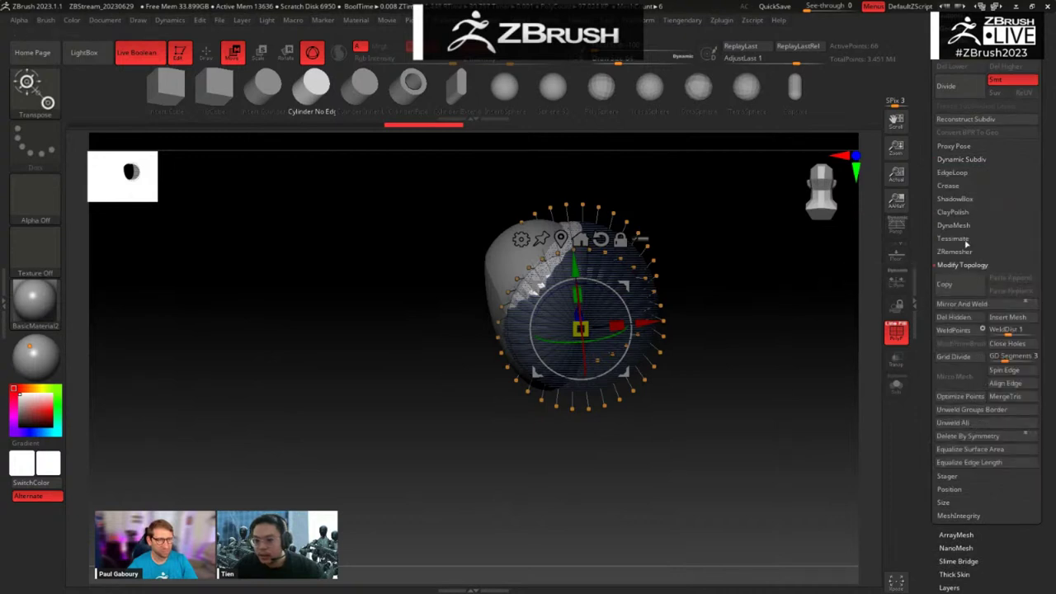
{"action": "left_click", "coordinate": [955, 188]}
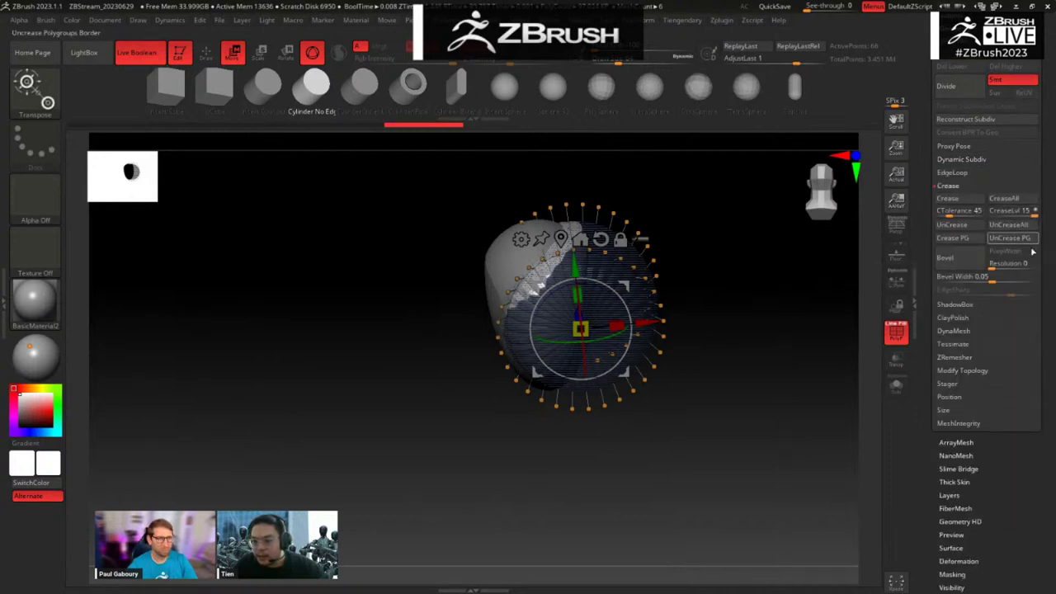
{"action": "left_click", "coordinate": [964, 202]}
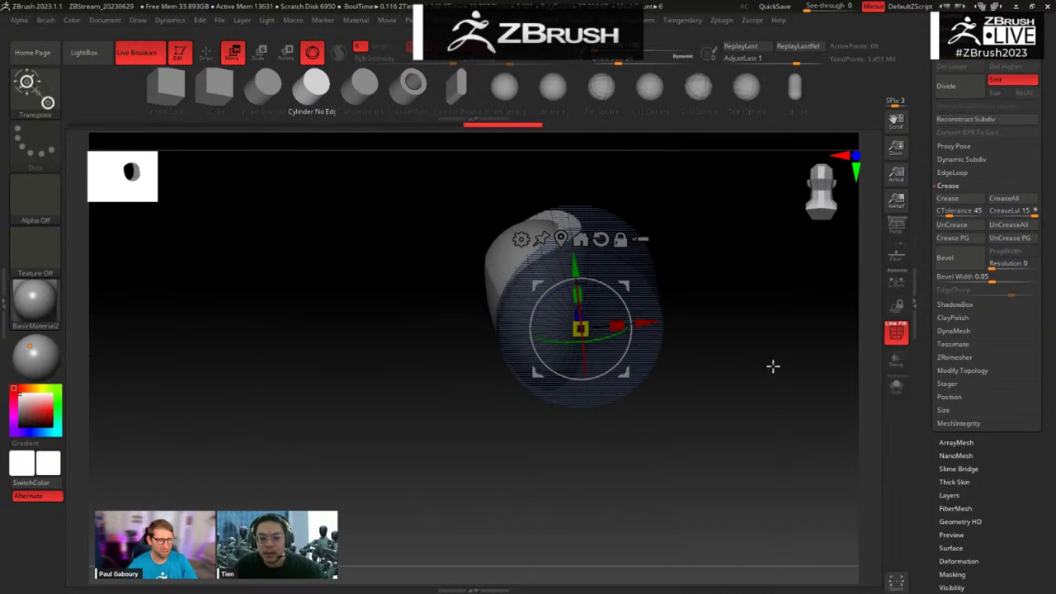
{"action": "key", "text": "space"}
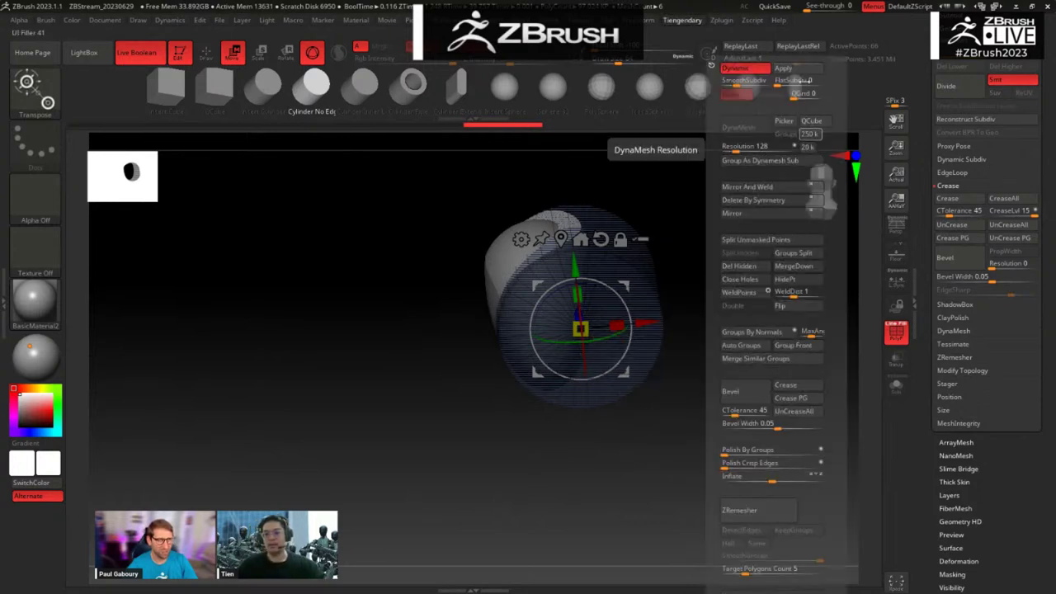
{"action": "key", "text": "space"}
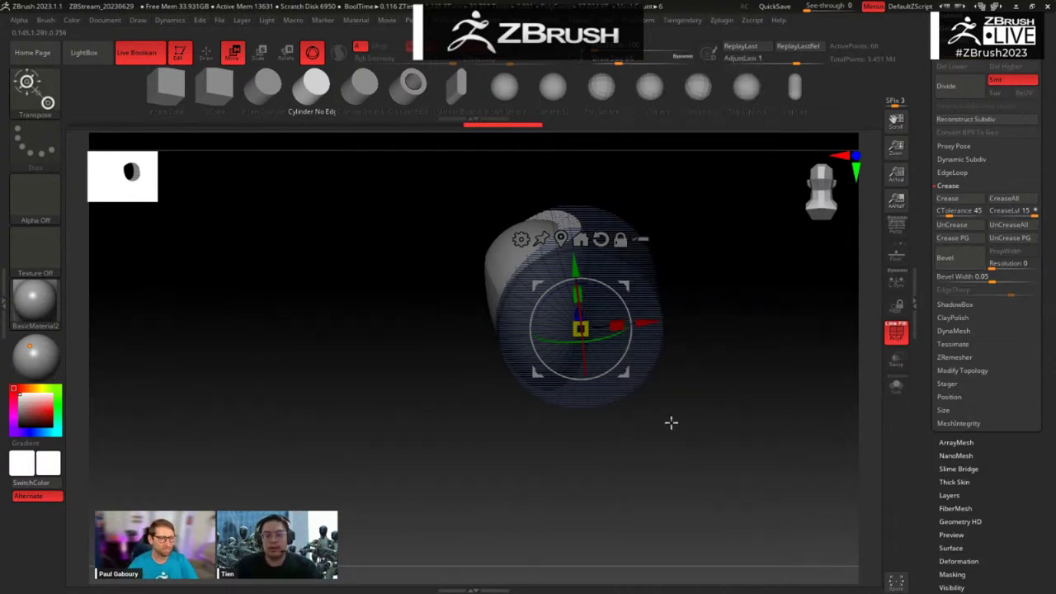
Step: Scale the cylinder down over one side of the face and flatten it vertically into an ellipse
{"action": "mouse_move", "coordinate": [712, 434]}
{"action": "left_mouse_down"}
{"action": "mouse_move", "coordinate": [714, 416]}
{"action": "mouse_move", "coordinate": [722, 449]}
{"action": "left_mouse_up"}
{"action": "mouse_move", "coordinate": [594, 385]}
{"action": "left_mouse_down"}
{"action": "mouse_move", "coordinate": [568, 369]}
{"action": "mouse_move", "coordinate": [593, 397]}
{"action": "mouse_move", "coordinate": [583, 384]}
{"action": "left_mouse_up"}
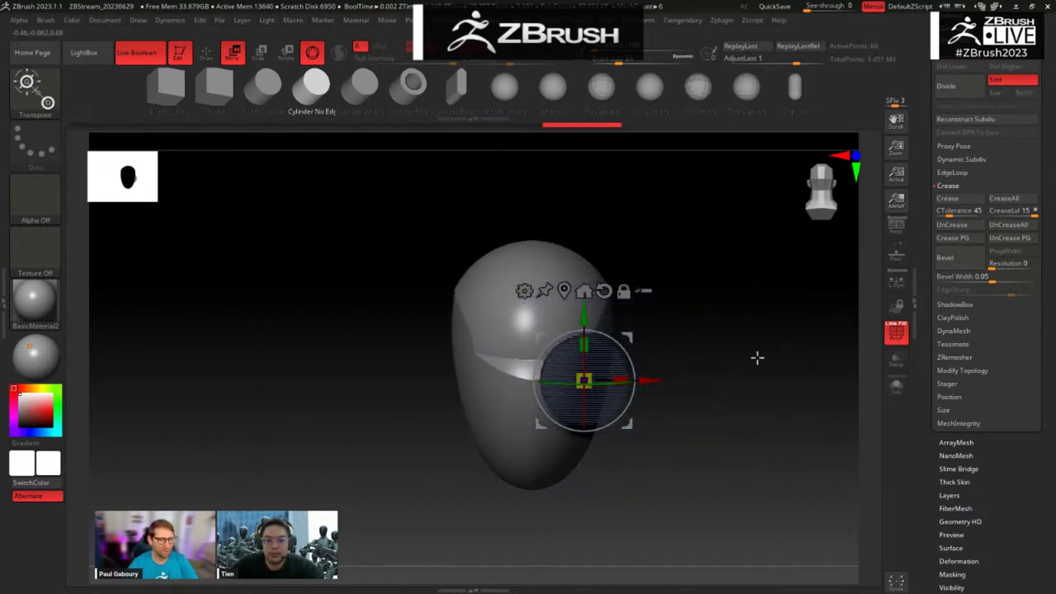
{"action": "left_click_drag", "start_coordinate": [757, 359], "coordinate": [679, 359]}
{"action": "left_click_drag", "start_coordinate": [584, 340], "coordinate": [590, 371]}
{"action": "left_click_drag", "start_coordinate": [555, 495], "coordinate": [691, 485]}
{"action": "left_click_drag", "start_coordinate": [692, 484], "coordinate": [698, 525], "text": "alt"}
Step: Position the flattened cylinder at eye level beside the nose, and try a slight tilt before undoing it
{"action": "left_click_drag", "start_coordinate": [616, 416], "coordinate": [566, 401]}
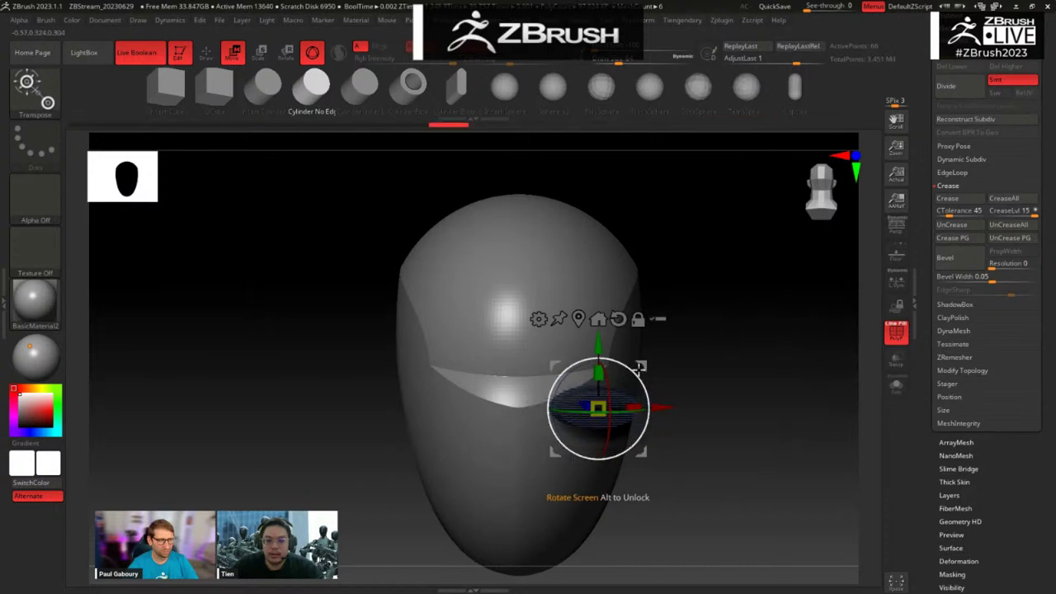
{"action": "left_click_drag", "start_coordinate": [642, 366], "coordinate": [635, 320]}
{"action": "left_click_drag", "start_coordinate": [569, 325], "coordinate": [566, 329]}
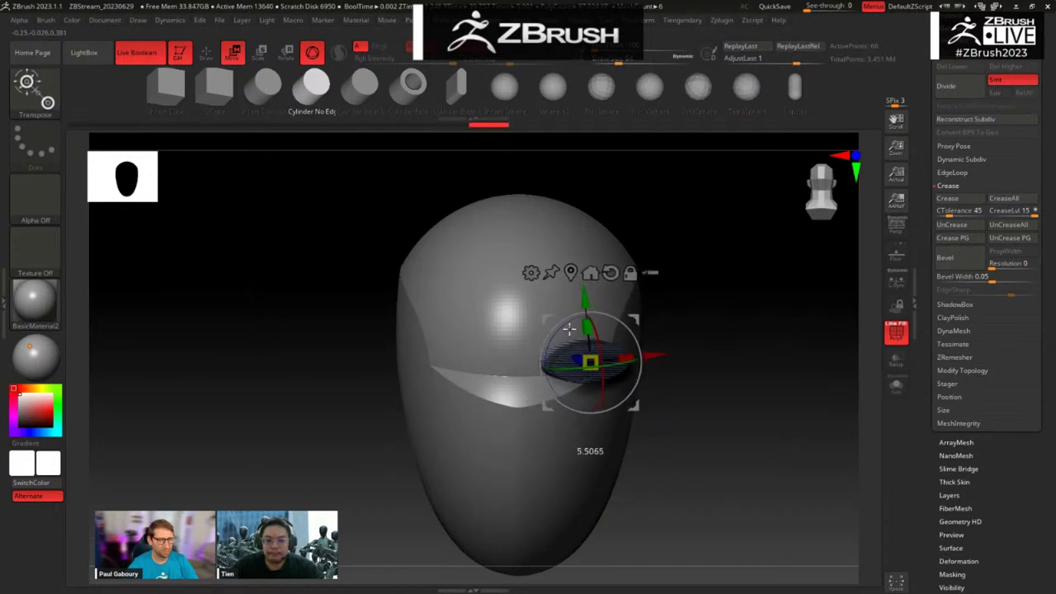
{"action": "key", "text": "ctrl+z"}
{"action": "left_click_drag", "start_coordinate": [702, 320], "coordinate": [694, 330], "text": "alt"}
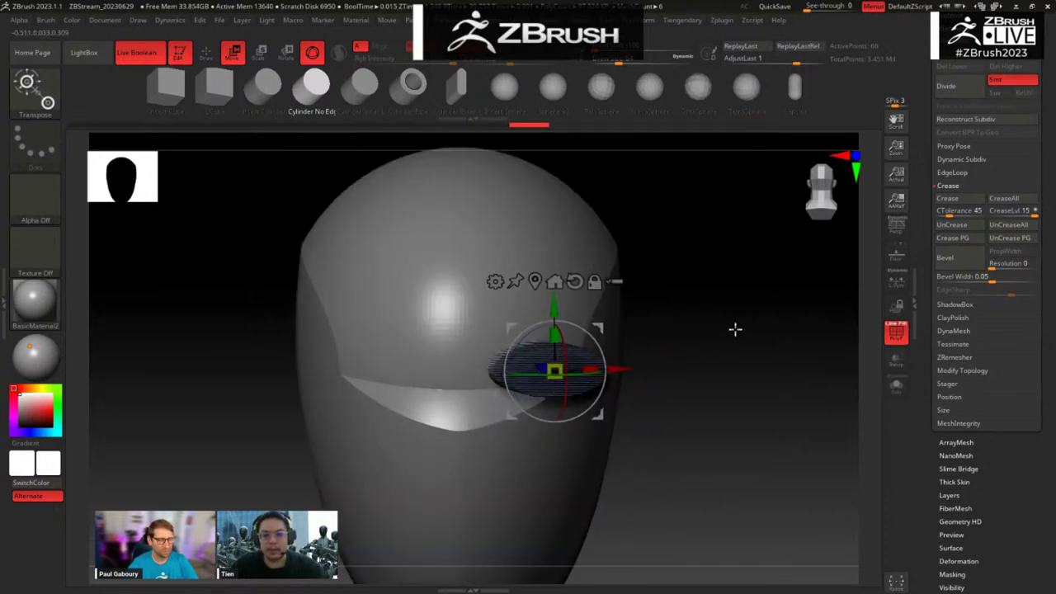
Step: Switch to the reference board and examine the eye openings on the masked soldiers and the face mask
{"action": "key", "text": "alt+Tab"}
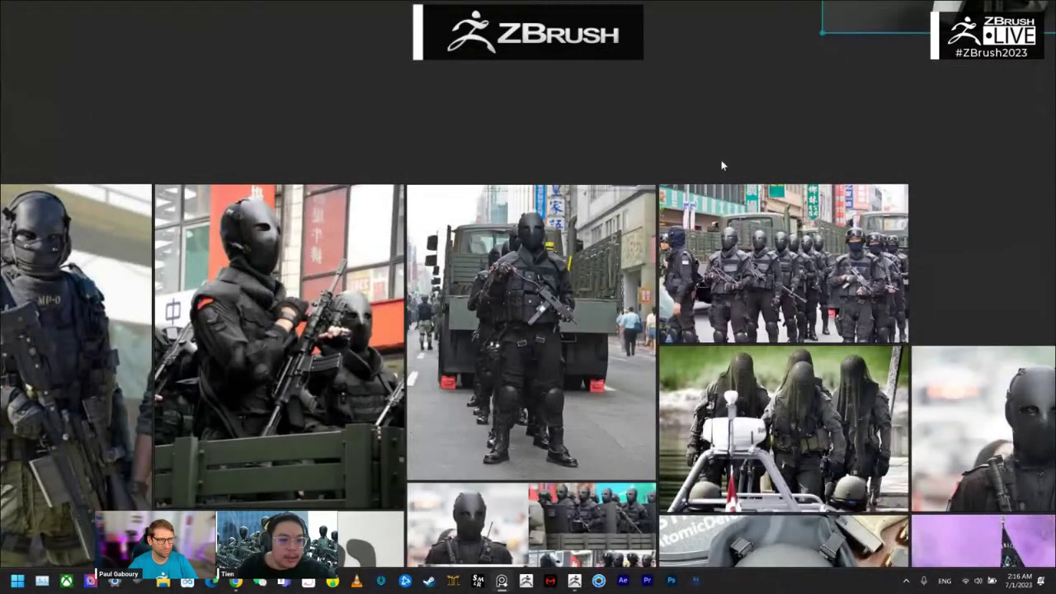
{"action": "middle_click_drag", "start_coordinate": [572, 124], "coordinate": [602, 19]}
{"action": "middle_click_drag", "start_coordinate": [976, 203], "coordinate": [707, 109]}
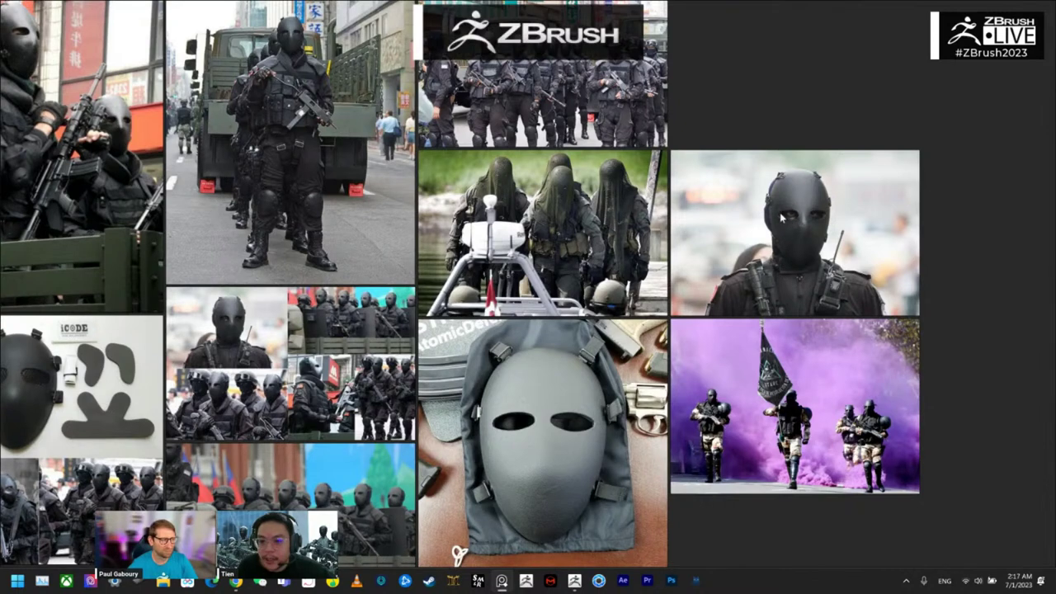
{"action": "key", "text": "alt+Tab"}
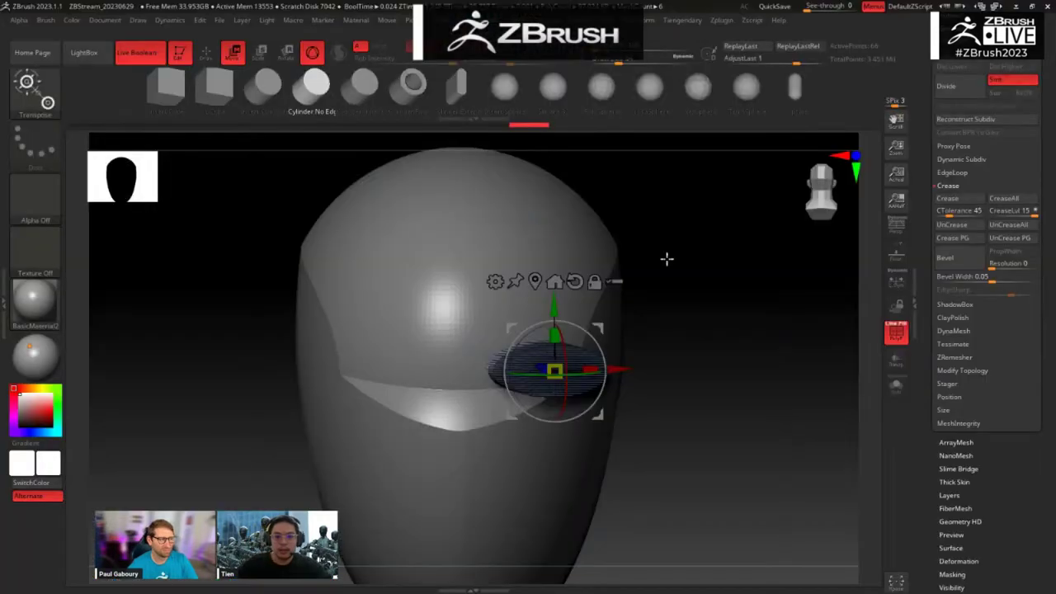
{"action": "left_click_drag", "start_coordinate": [677, 291], "coordinate": [713, 338], "text": "alt"}
{"action": "left_click_drag", "start_coordinate": [707, 300], "coordinate": [702, 256]}
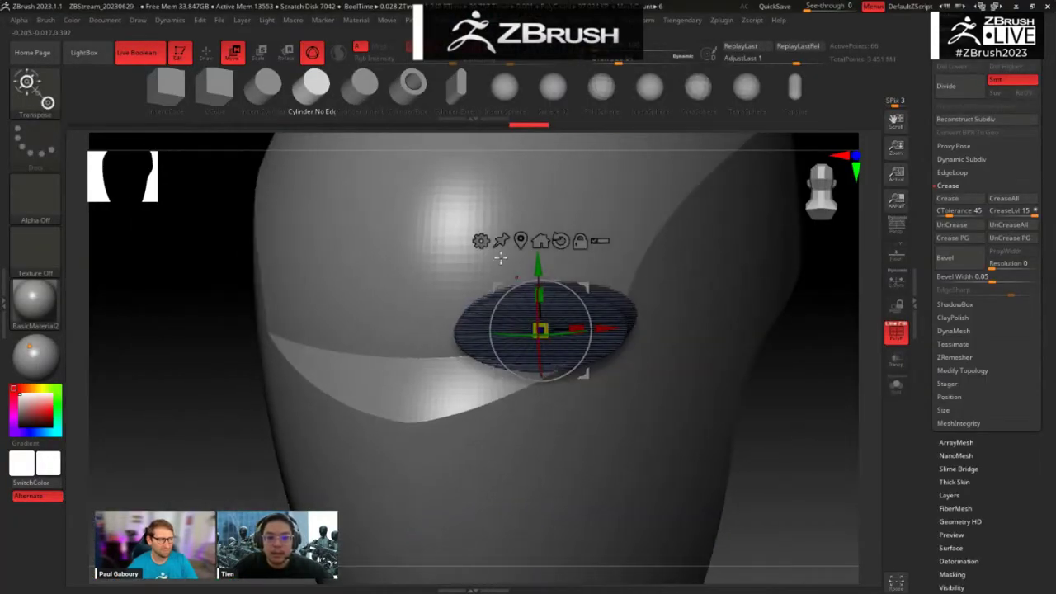
{"action": "key", "text": "alt+s"}
{"action": "left_click", "coordinate": [481, 240]}
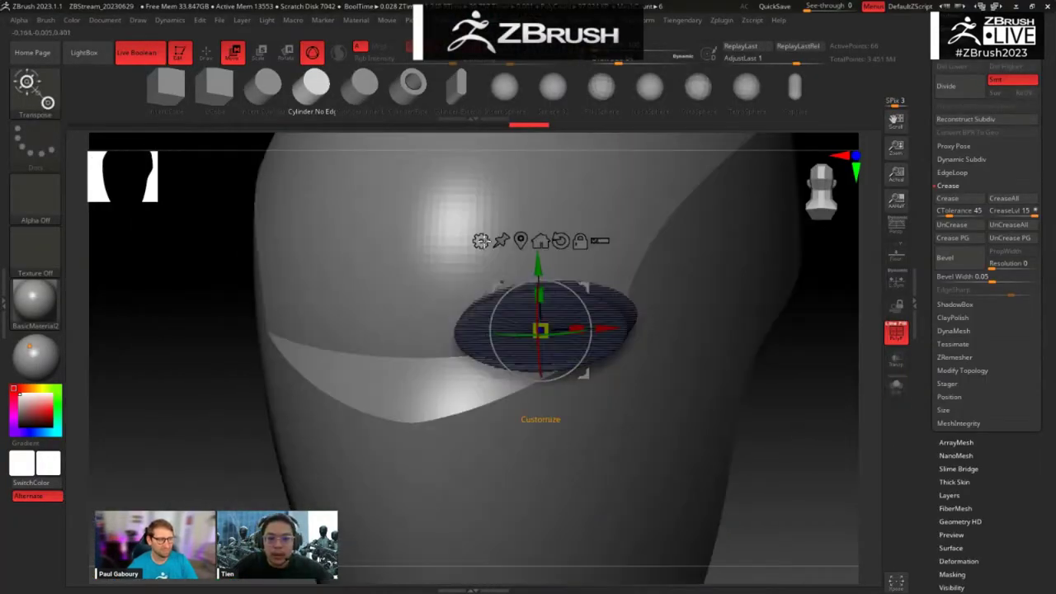
{"action": "left_click", "coordinate": [481, 240]}
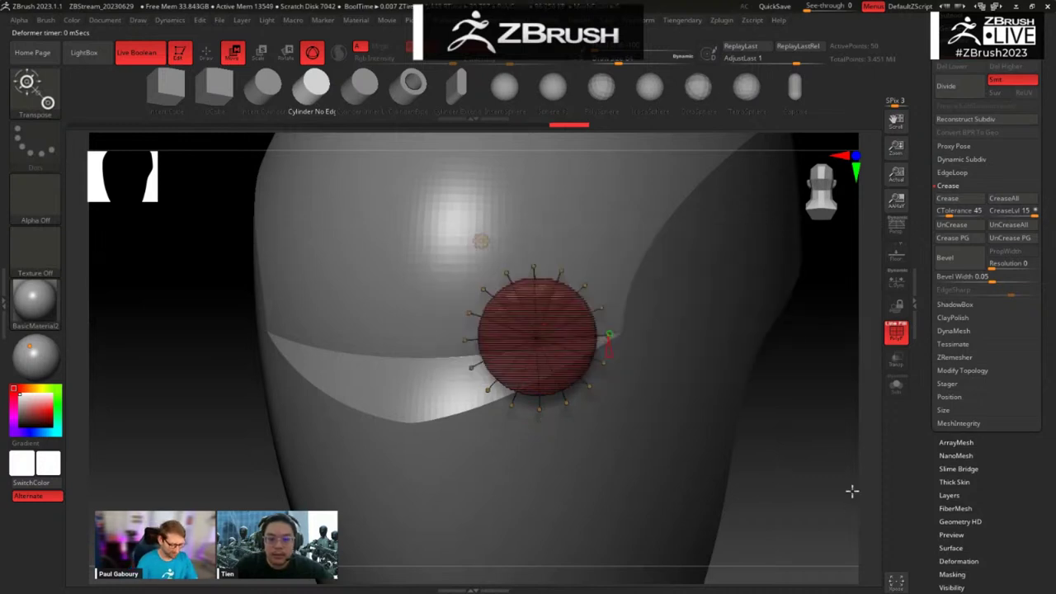
{"action": "key", "text": "ctrl+z"}
Step: Apply the Deformer Hard cage to the flattened cylinder and shift its top middle control point toward the nose
{"action": "left_click", "coordinate": [481, 240]}
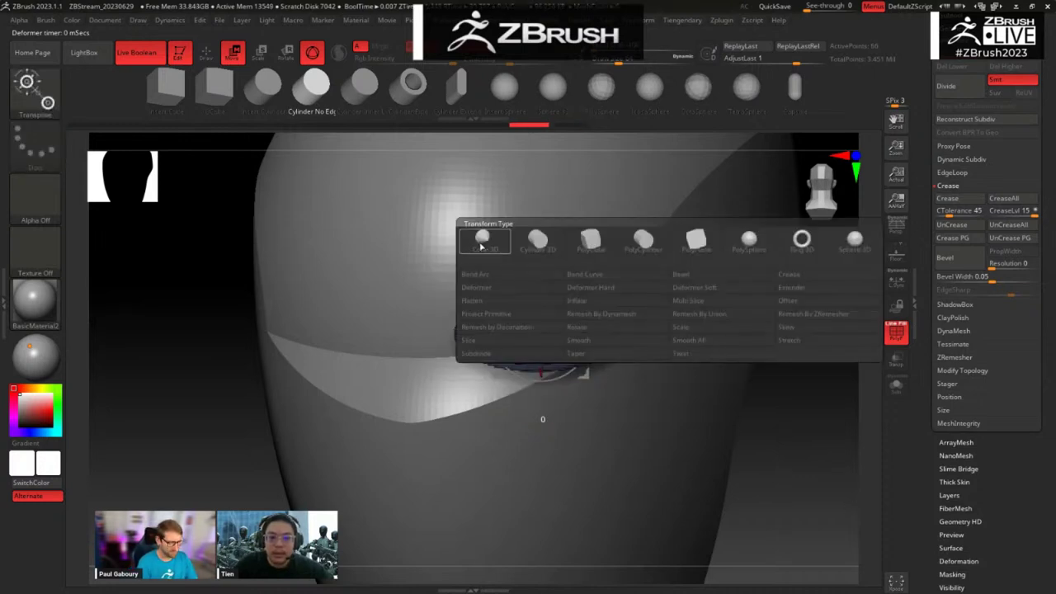
{"action": "left_click", "coordinate": [624, 289]}
{"action": "mouse_move", "coordinate": [805, 411]}
{"action": "left_mouse_down"}
{"action": "mouse_move", "coordinate": [811, 391]}
{"action": "mouse_move", "coordinate": [816, 425]}
{"action": "mouse_move", "coordinate": [804, 398]}
{"action": "left_mouse_up"}
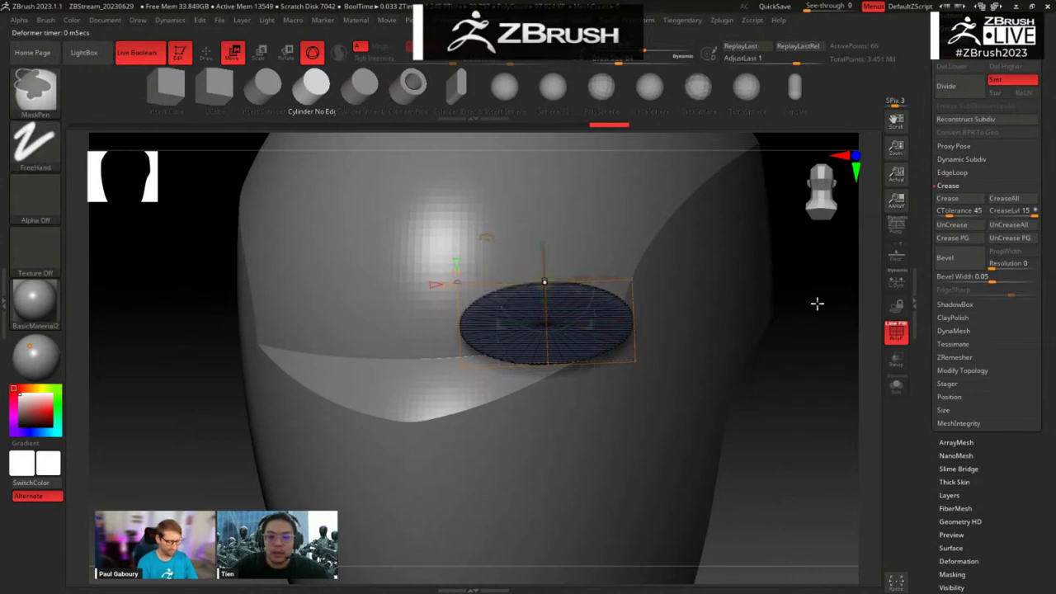
{"action": "key", "text": "w"}
{"action": "left_click_drag", "start_coordinate": [611, 273], "coordinate": [536, 283]}
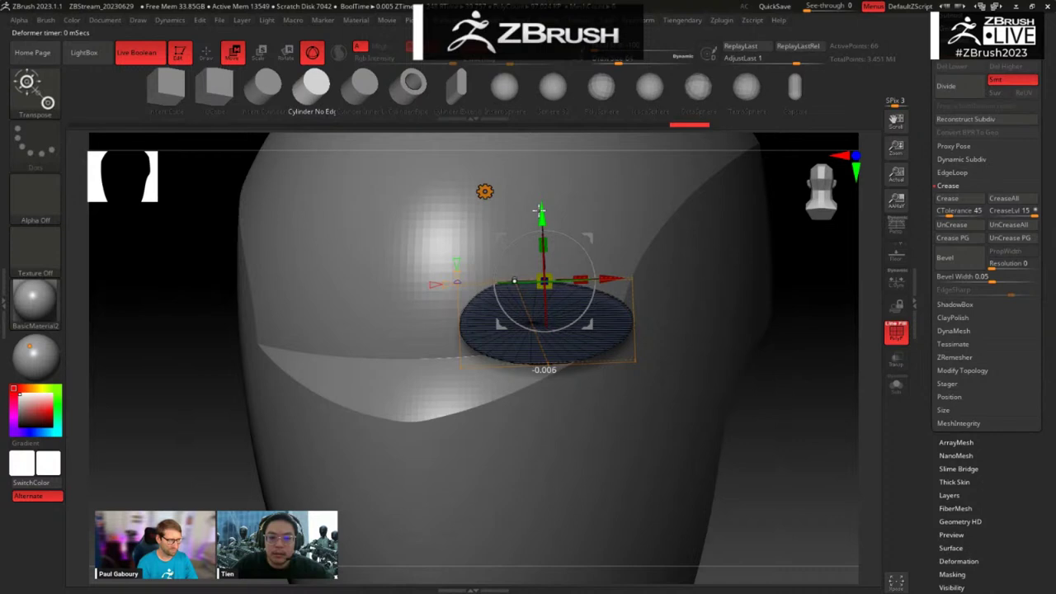
Step: Reshape the outer end of the eye cylinder into a tapered teardrop with the deformer cage and accept the deformation
{"action": "key", "text": "ctrl"}
{"action": "left_click_drag", "start_coordinate": [792, 464], "coordinate": [616, 338], "text": "ctrl"}
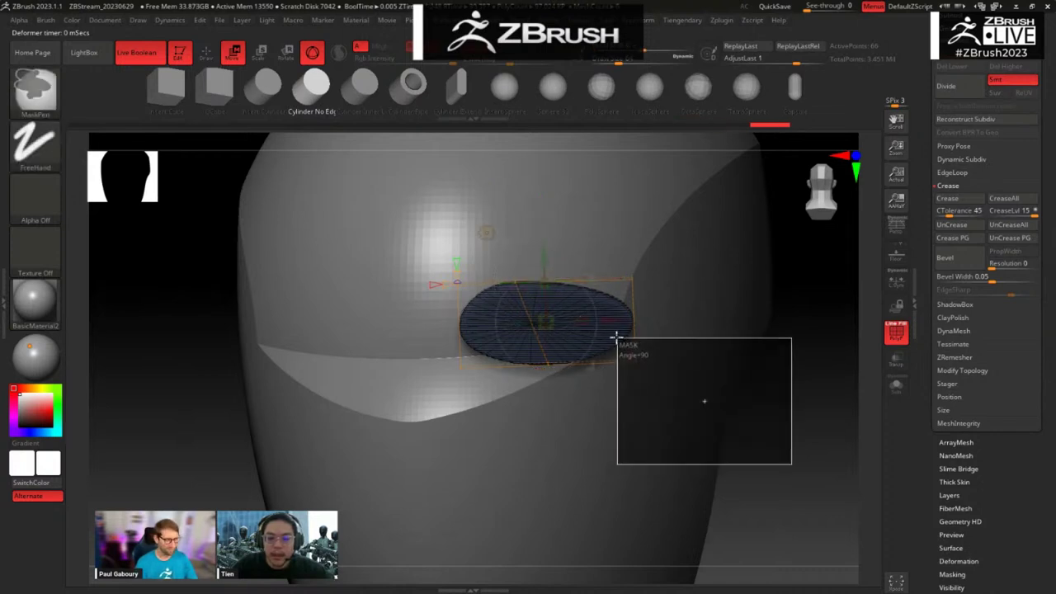
{"action": "left_click", "coordinate": [797, 423], "text": "ctrl"}
{"action": "mouse_move", "coordinate": [632, 295]}
{"action": "left_mouse_down"}
{"action": "mouse_move", "coordinate": [631, 272]}
{"action": "mouse_move", "coordinate": [633, 282]}
{"action": "left_mouse_up"}
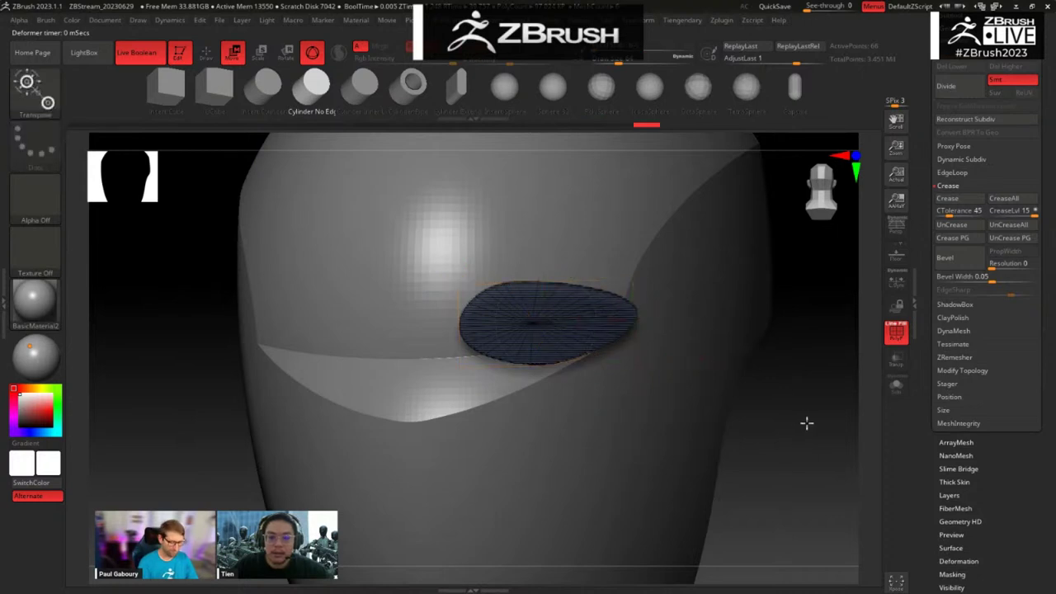
{"action": "left_click_drag", "start_coordinate": [807, 424], "coordinate": [754, 382]}
{"action": "key", "text": "alt+s"}
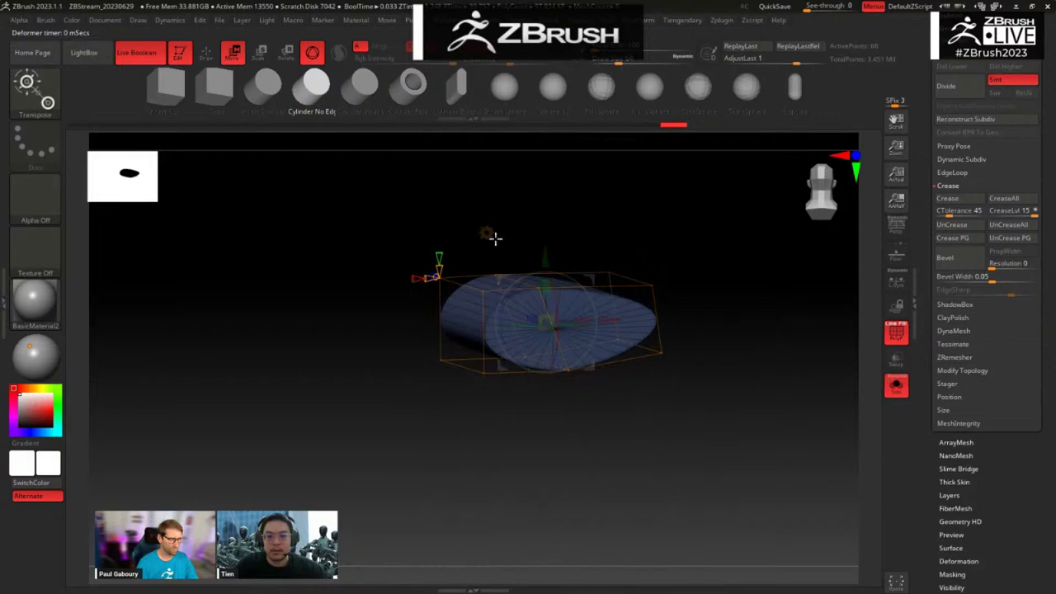
{"action": "left_click", "coordinate": [488, 235]}
{"action": "left_click", "coordinate": [676, 252]}
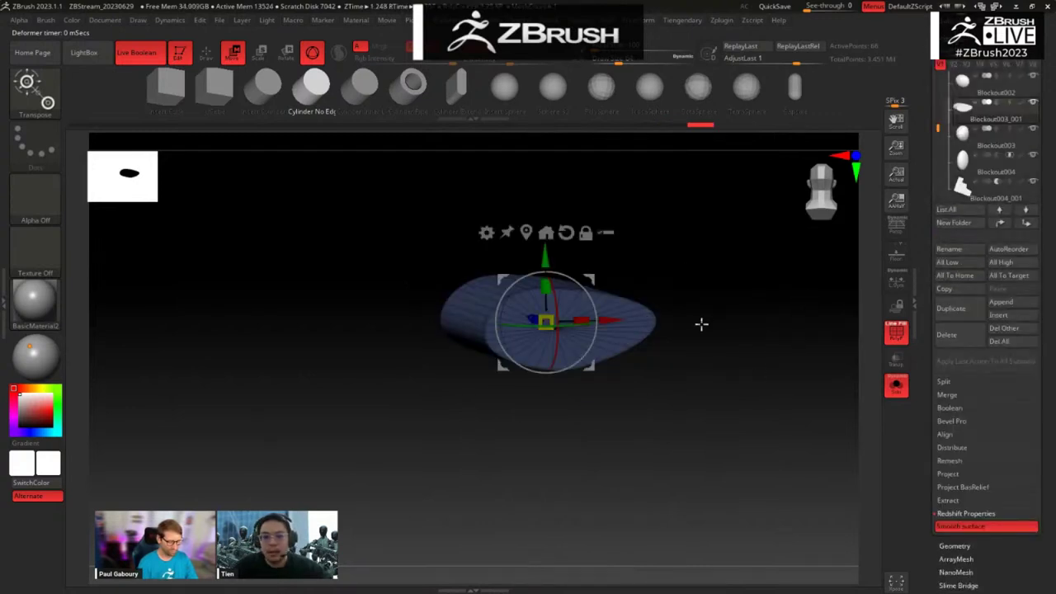
Step: Mirror and weld the teardrop eye shape across the face and set its subtool to subtract from the head
{"action": "key", "text": "alt+s"}
{"action": "key", "text": "space"}
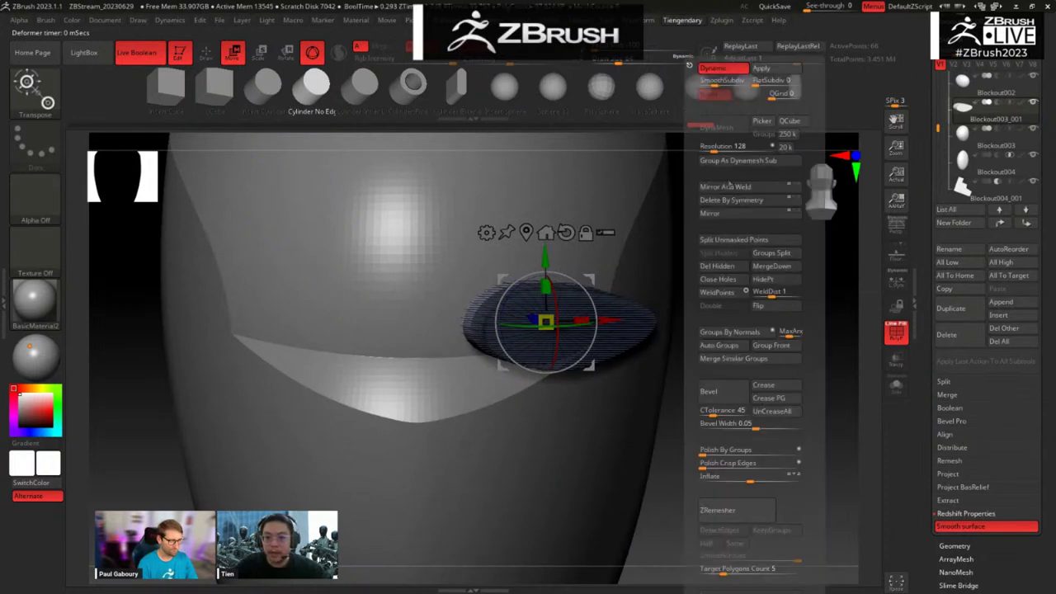
{"action": "left_click", "coordinate": [726, 186]}
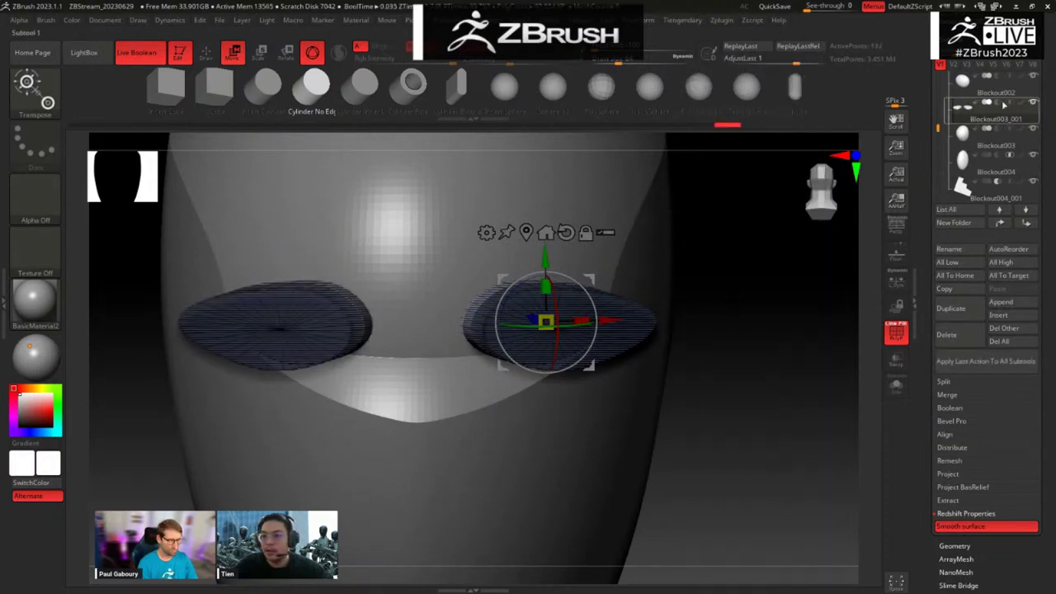
{"action": "left_click_drag", "start_coordinate": [697, 355], "coordinate": [755, 386]}
{"action": "left_click_drag", "start_coordinate": [660, 338], "coordinate": [740, 265]}
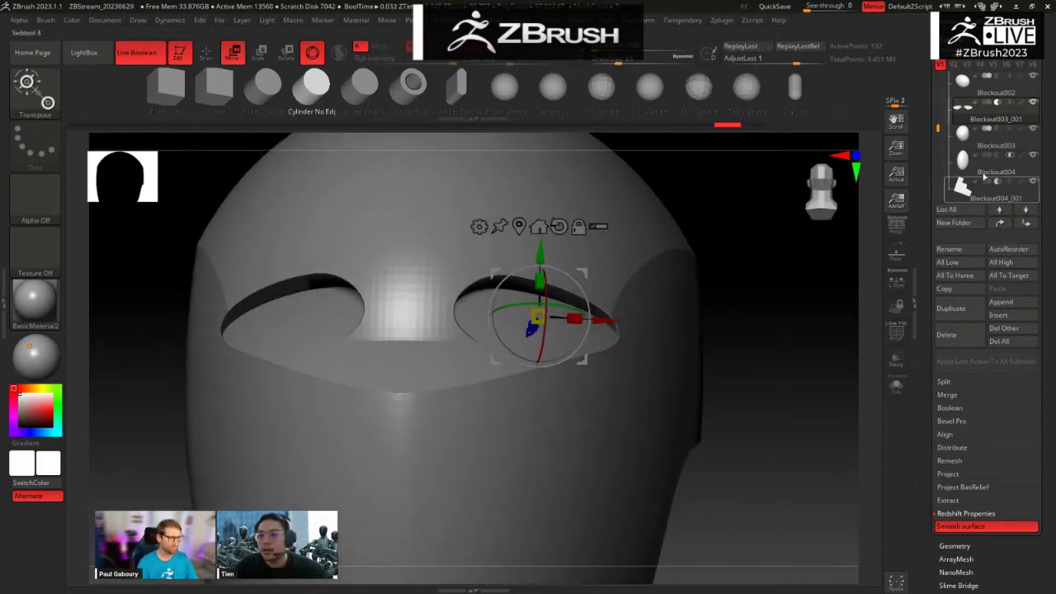
Step: Move the subtractive eye subtool, Blockout003_001, down the subtool order until it sits below Blockout004
{"action": "left_click_drag", "start_coordinate": [775, 348], "coordinate": [852, 269]}
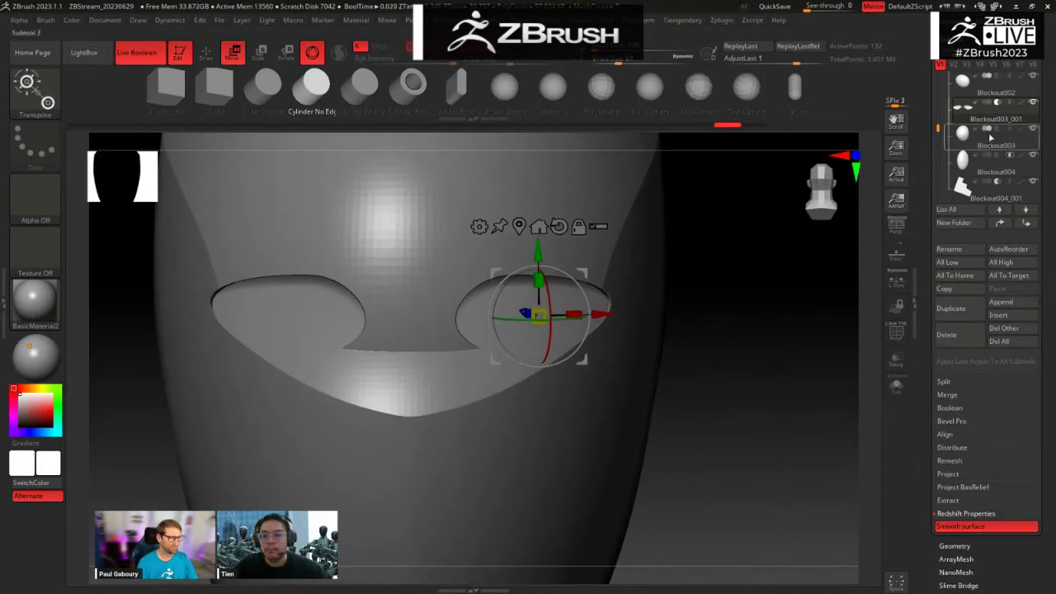
{"action": "left_click_drag", "start_coordinate": [731, 326], "coordinate": [553, 345]}
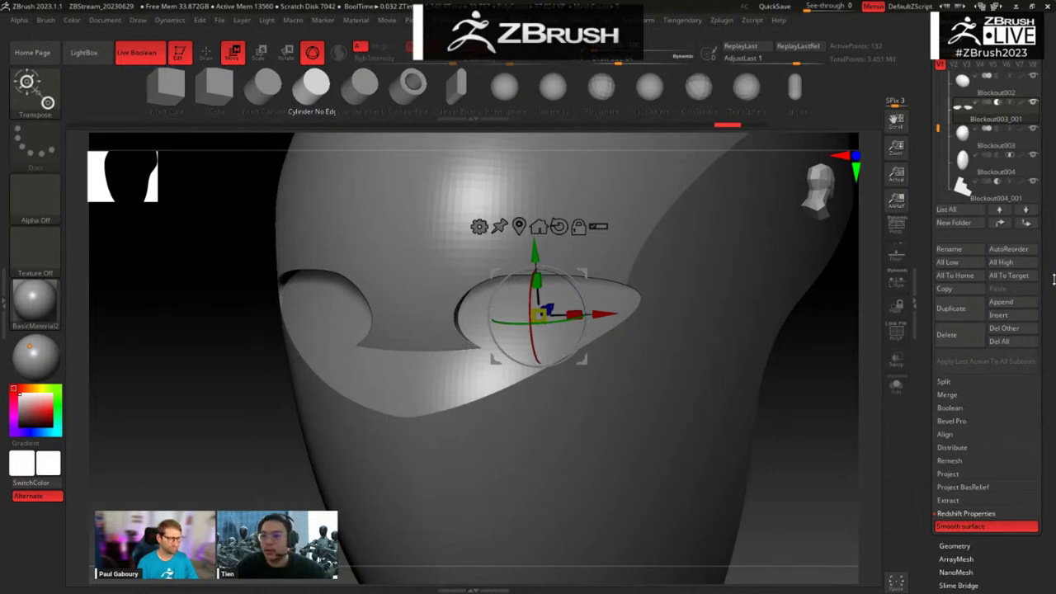
{"action": "left_click", "coordinate": [1029, 224]}
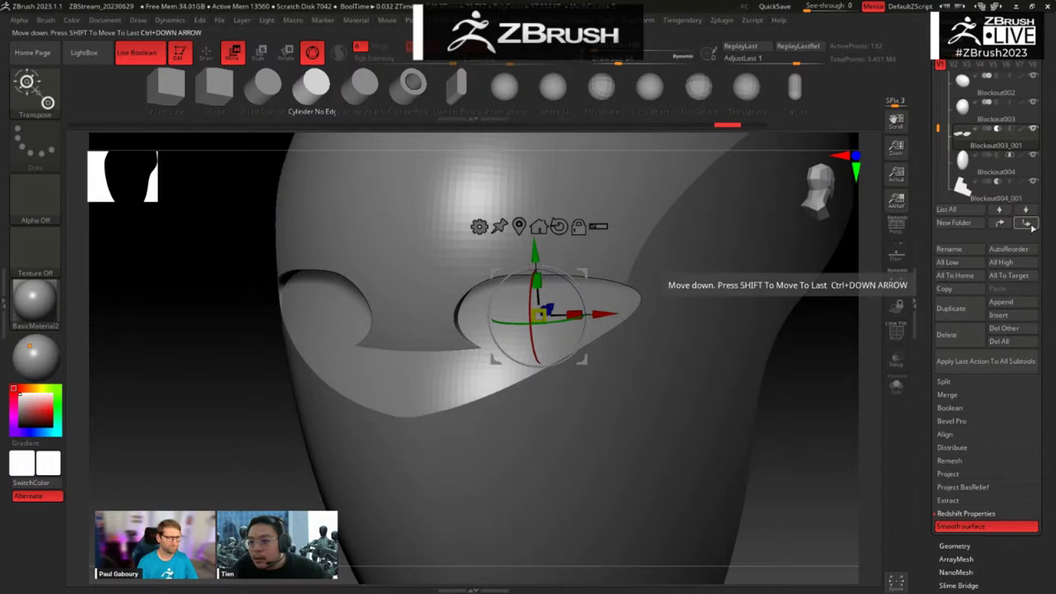
{"action": "left_click", "coordinate": [1033, 226]}
Step: Shift the mirrored eye cutters along their depth axis to adjust the eye openings
{"action": "left_click_drag", "start_coordinate": [790, 460], "coordinate": [729, 397]}
{"action": "key", "text": "shift+s"}
{"action": "key", "text": "shift+s"}
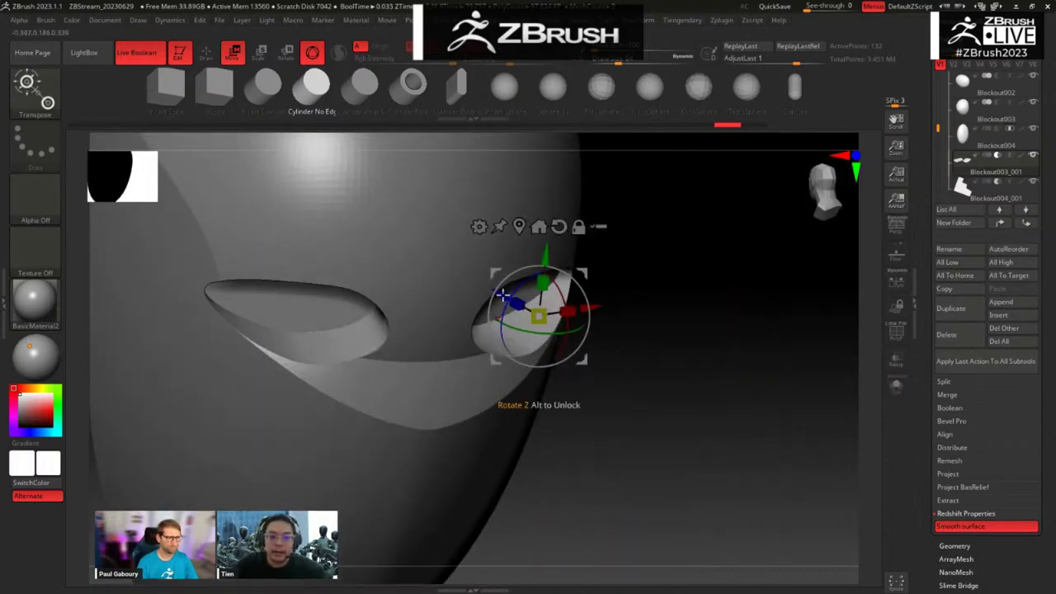
{"action": "left_click_drag", "start_coordinate": [503, 296], "coordinate": [472, 276]}
{"action": "key", "text": "ctrl+z"}
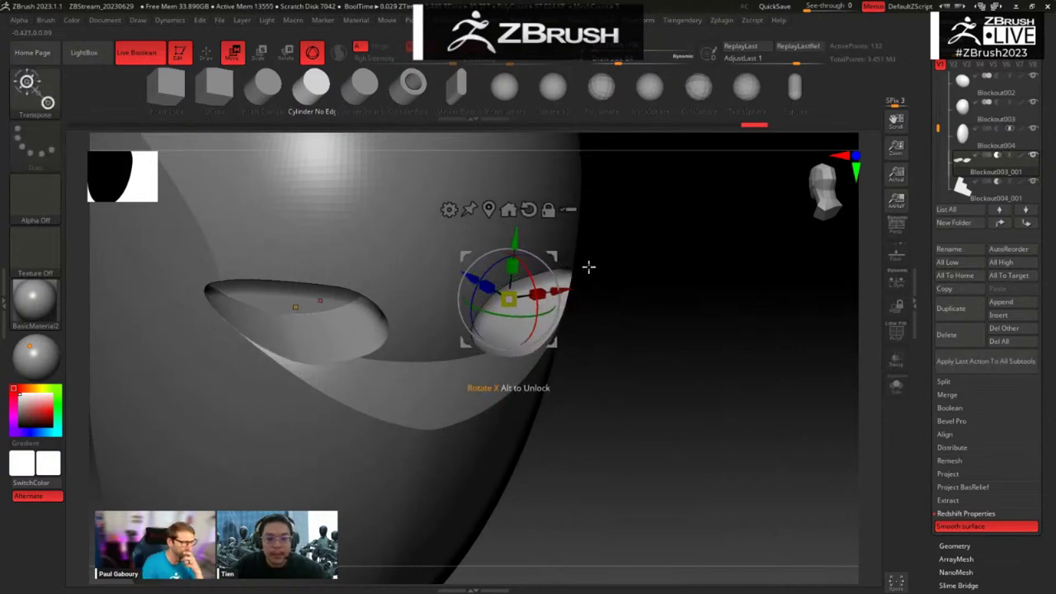
Step: Fine-tune the rotation and placement of the mirrored eye cutters in the face
{"action": "left_click_drag", "start_coordinate": [589, 266], "coordinate": [611, 268], "text": "shift"}
{"action": "left_click_drag", "start_coordinate": [486, 257], "coordinate": [487, 258]}
{"action": "left_click_drag", "start_coordinate": [715, 260], "coordinate": [546, 287], "text": "alt"}
{"action": "left_click_drag", "start_coordinate": [601, 249], "coordinate": [610, 255]}
{"action": "left_click_drag", "start_coordinate": [714, 279], "coordinate": [644, 289], "text": "alt"}
{"action": "key", "text": "q"}
{"action": "left_click_drag", "start_coordinate": [725, 298], "coordinate": [516, 390]}
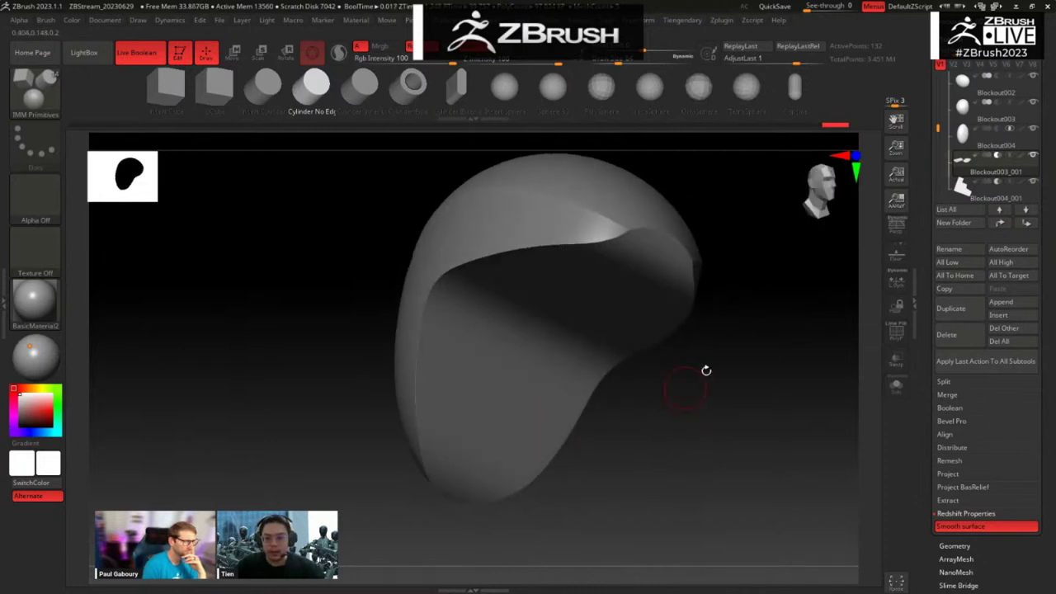
Step: Duplicate the Blockout004_001 subtool and replace the duplicate's mesh with a QCube primitive
{"action": "left_click", "coordinate": [995, 193]}
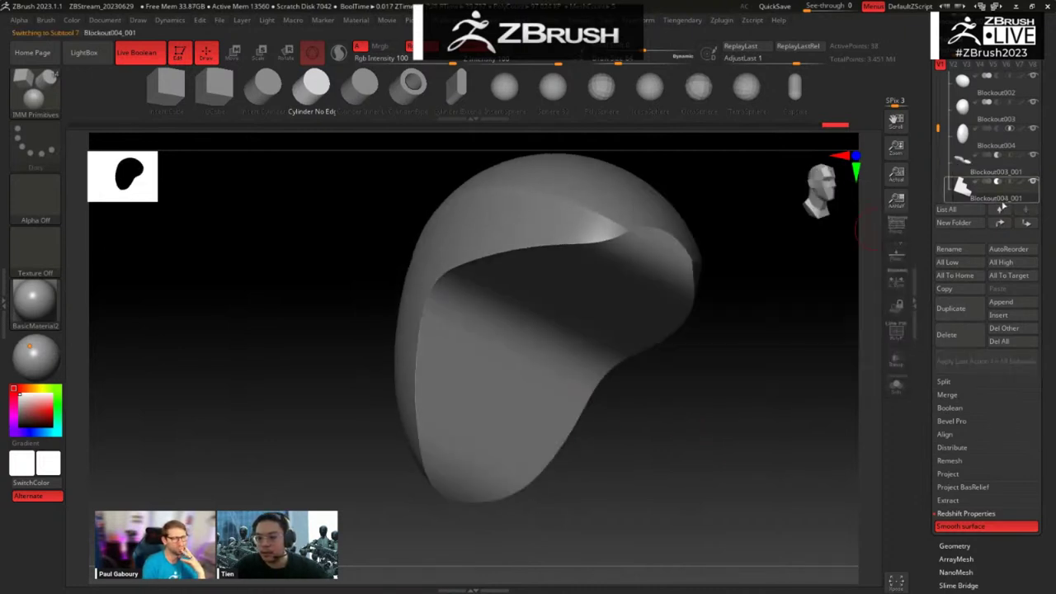
{"action": "left_click_drag", "start_coordinate": [679, 455], "coordinate": [714, 444]}
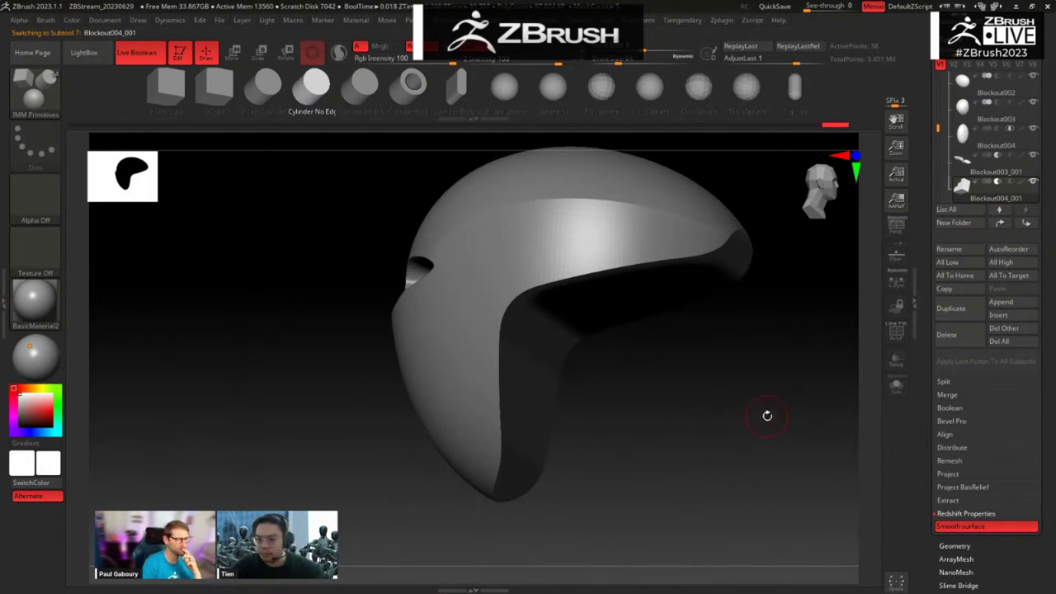
{"action": "key", "text": "ctrl+shift+d"}
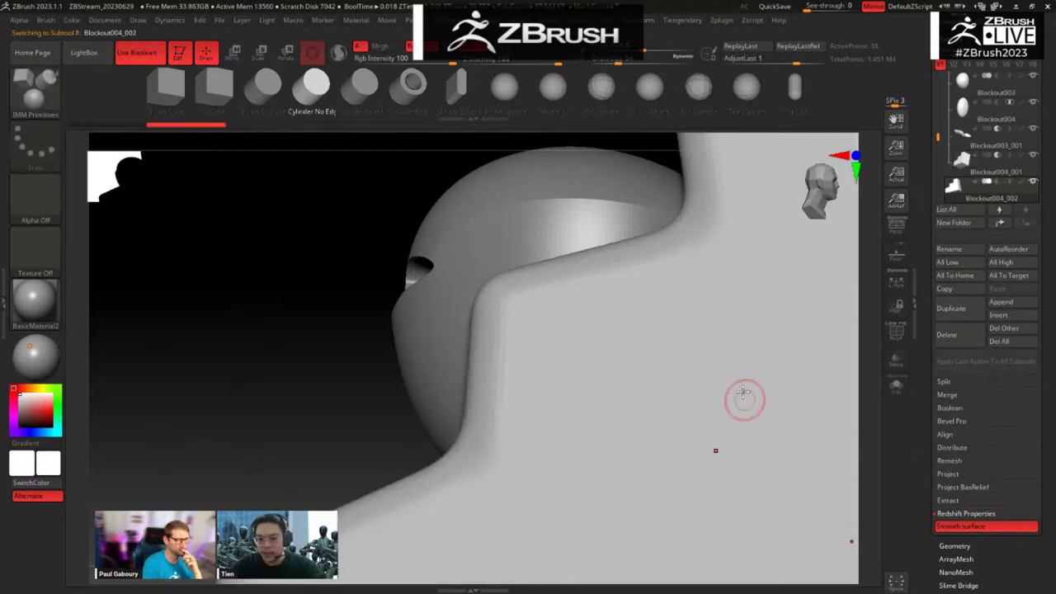
{"action": "left_click_drag", "start_coordinate": [363, 442], "coordinate": [192, 317]}
{"action": "key", "text": "w"}
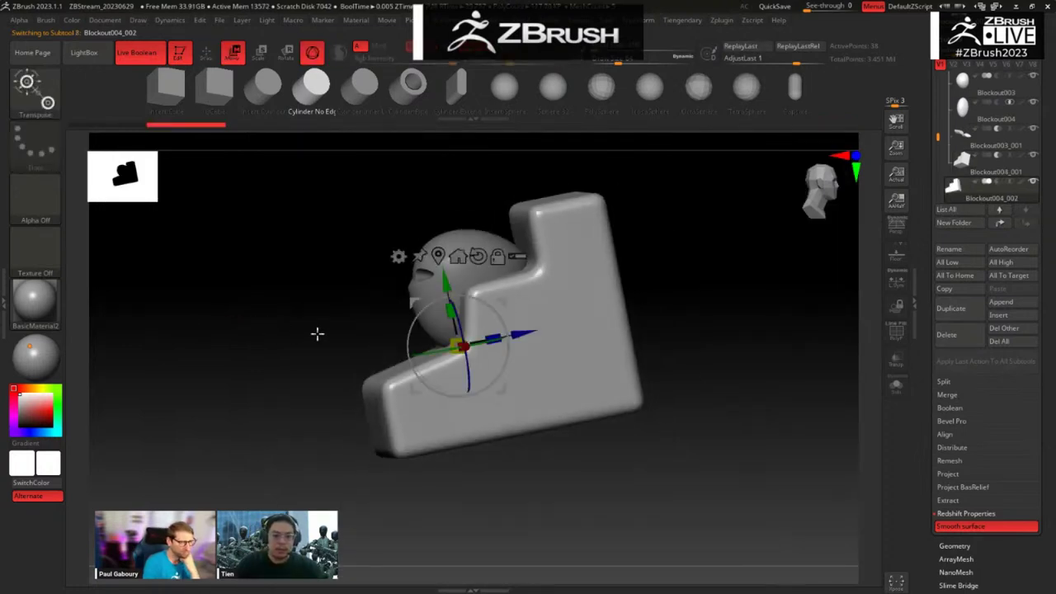
{"action": "left_click_drag", "start_coordinate": [316, 335], "coordinate": [247, 345]}
{"action": "left_click", "coordinate": [215, 89]}
Step: Set the cube's Dynamic Subdiv QGrid coverage to 0.3203 for tighter rounded edges
{"action": "left_click_drag", "start_coordinate": [509, 220], "coordinate": [726, 355], "text": "shift"}
{"action": "left_click_drag", "start_coordinate": [956, 544], "coordinate": [963, 471]}
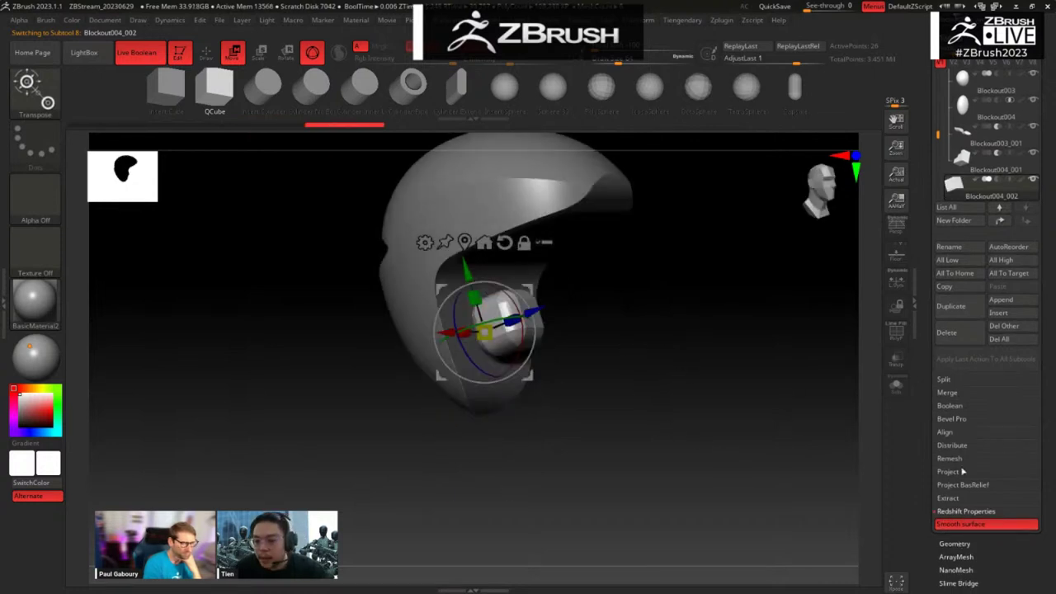
{"action": "left_click", "coordinate": [953, 544]}
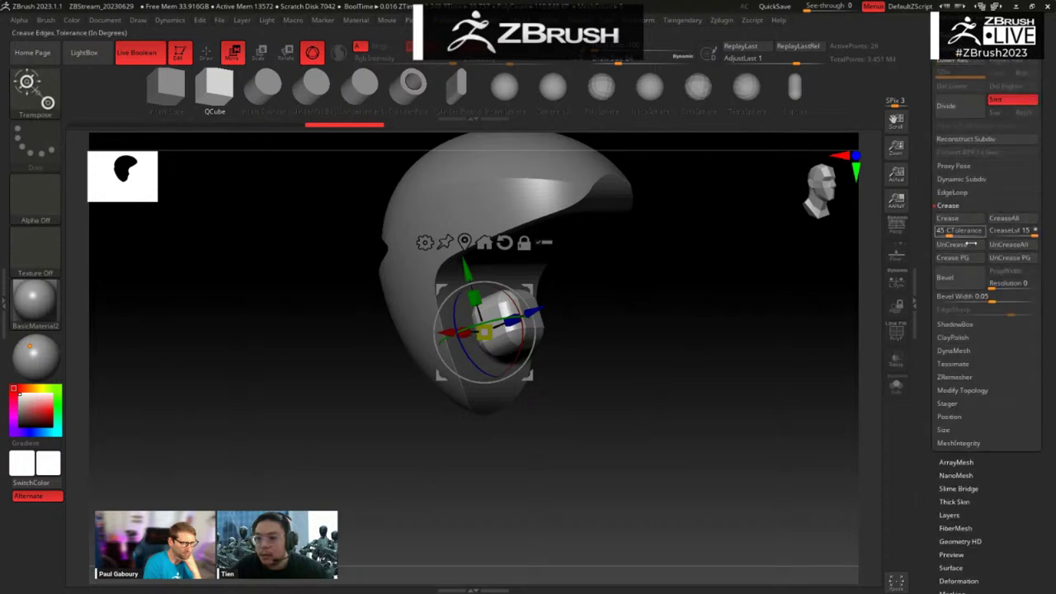
{"action": "left_click", "coordinate": [964, 178]}
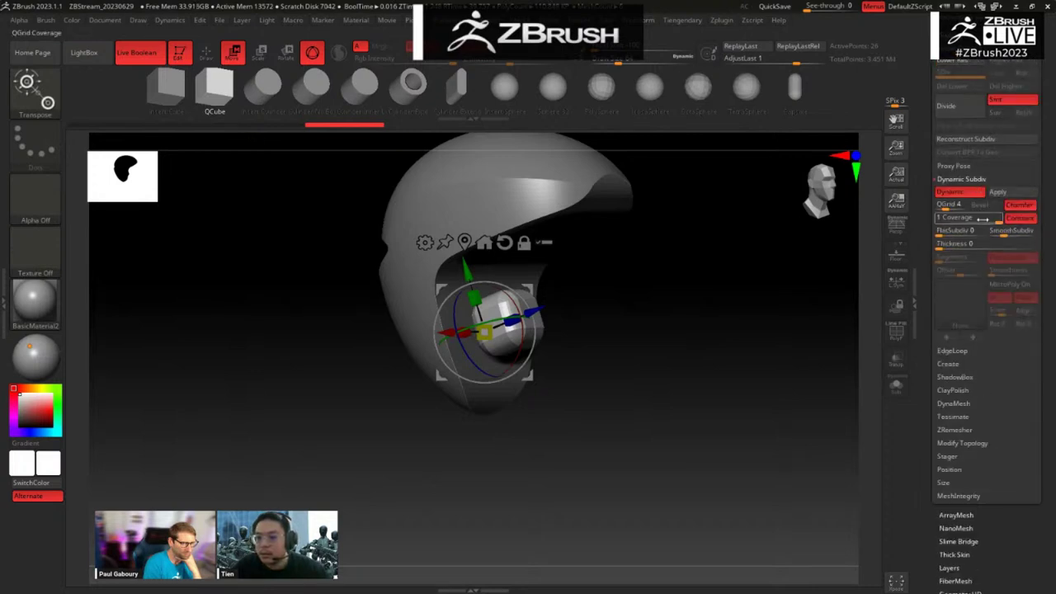
{"action": "left_click_drag", "start_coordinate": [996, 219], "coordinate": [987, 222]}
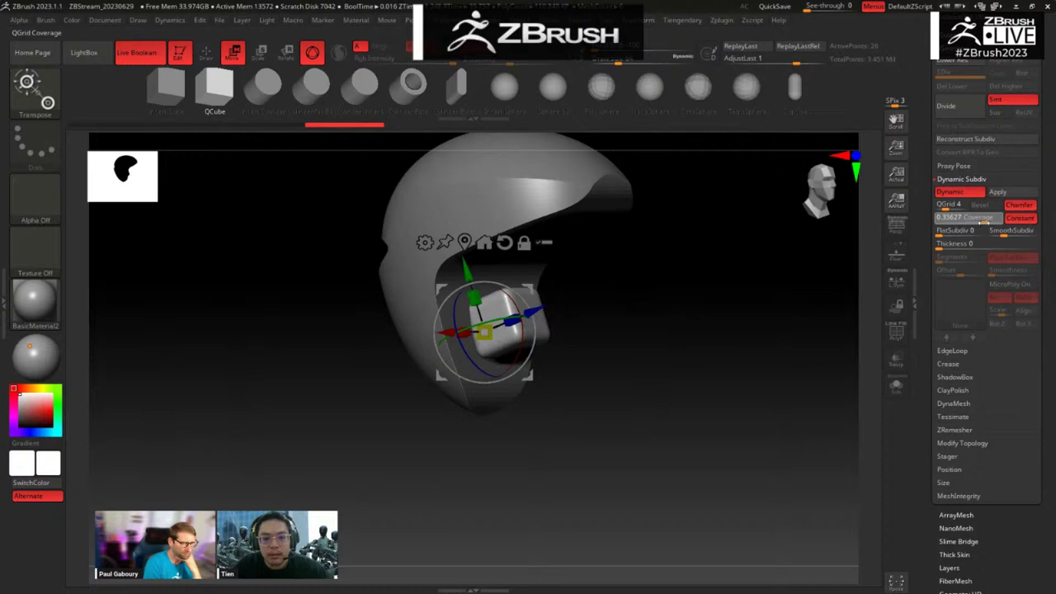
Step: Show the cube's polyframe, isolate it, and delete its extra edge loops with the ZModeler brush
{"action": "left_click_drag", "start_coordinate": [732, 392], "coordinate": [676, 382], "text": "shift"}
{"action": "key", "text": "shift+f"}
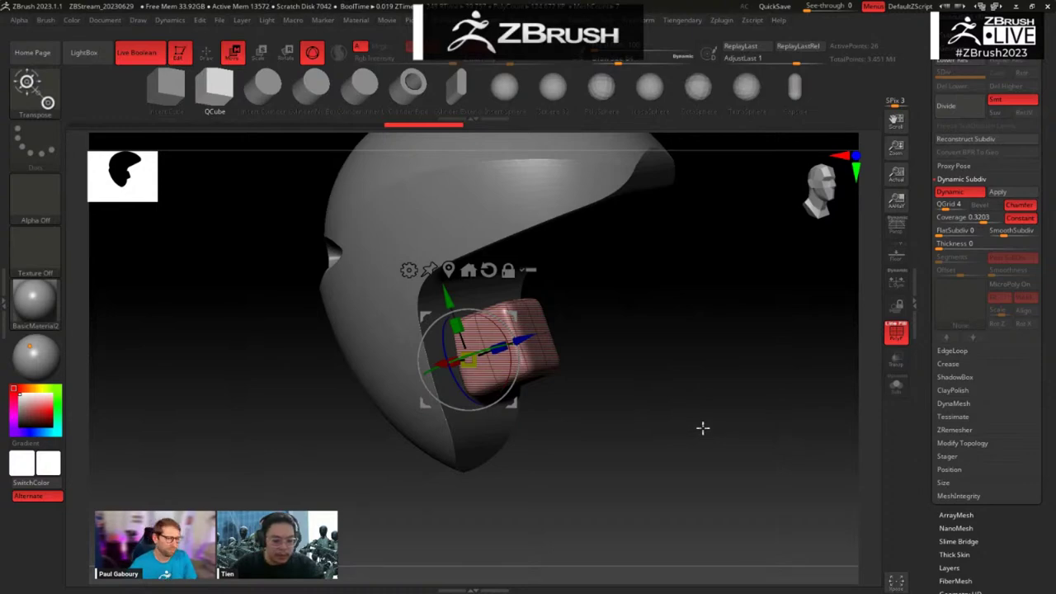
{"action": "key", "text": "b"}
{"action": "key", "text": "z"}
{"action": "key", "text": "m"}
{"action": "mouse_move", "coordinate": [691, 372]}
{"action": "left_mouse_down"}
{"action": "mouse_move", "coordinate": [623, 333]}
{"action": "mouse_move", "coordinate": [670, 366]}
{"action": "mouse_move", "coordinate": [585, 408]}
{"action": "mouse_move", "coordinate": [638, 430]}
{"action": "mouse_move", "coordinate": [570, 351]}
{"action": "left_mouse_up"}
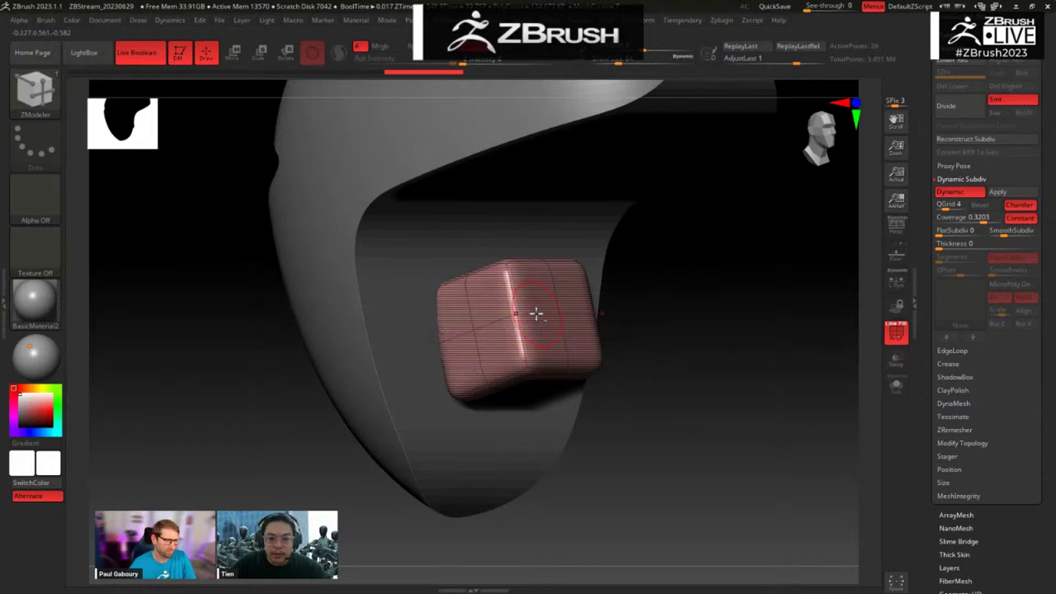
{"action": "key", "text": "shift+s"}
{"action": "left_click_drag", "start_coordinate": [668, 316], "coordinate": [655, 337]}
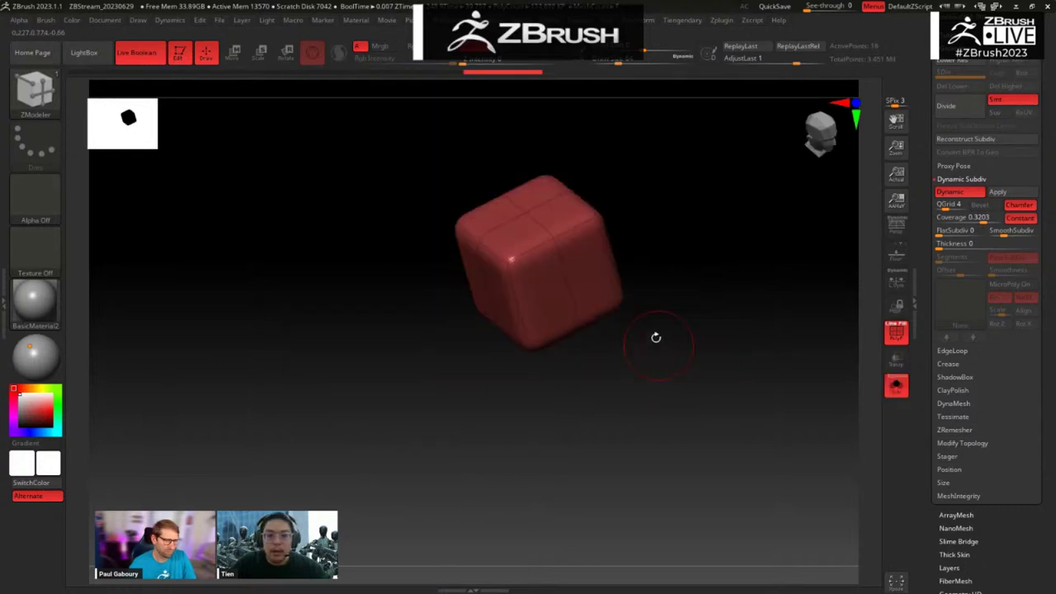
{"action": "key", "text": "ctrl"}
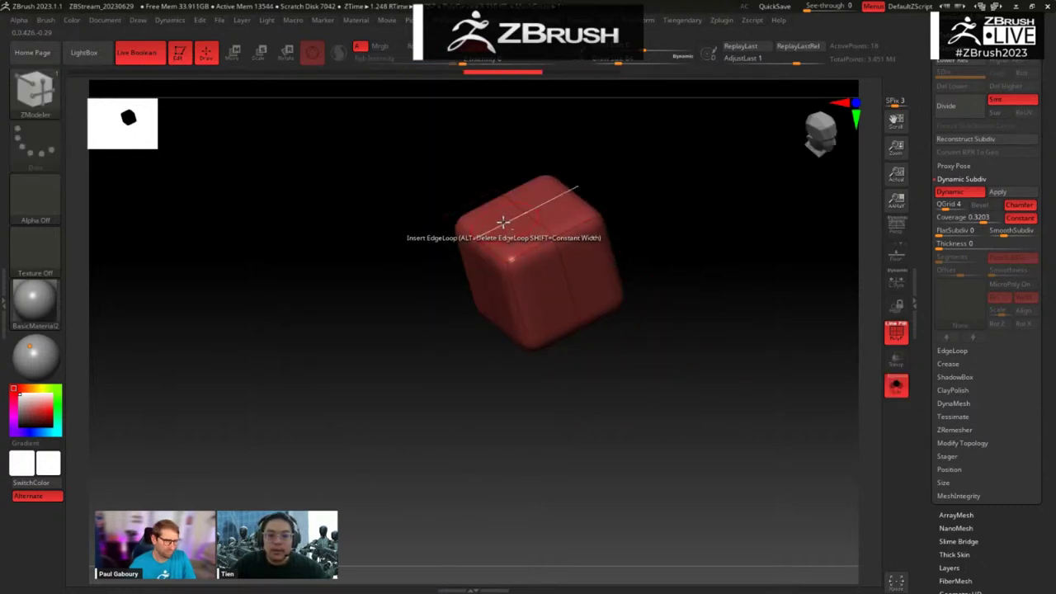
{"action": "left_click", "coordinate": [501, 223], "text": "alt"}
{"action": "left_click_drag", "start_coordinate": [670, 211], "coordinate": [696, 216], "text": "shift"}
{"action": "left_click_drag", "start_coordinate": [650, 337], "coordinate": [421, 287], "text": "shift"}
{"action": "left_click", "coordinate": [702, 296], "text": "ctrl"}
{"action": "key", "text": "w"}
{"action": "key", "text": "shift+s"}
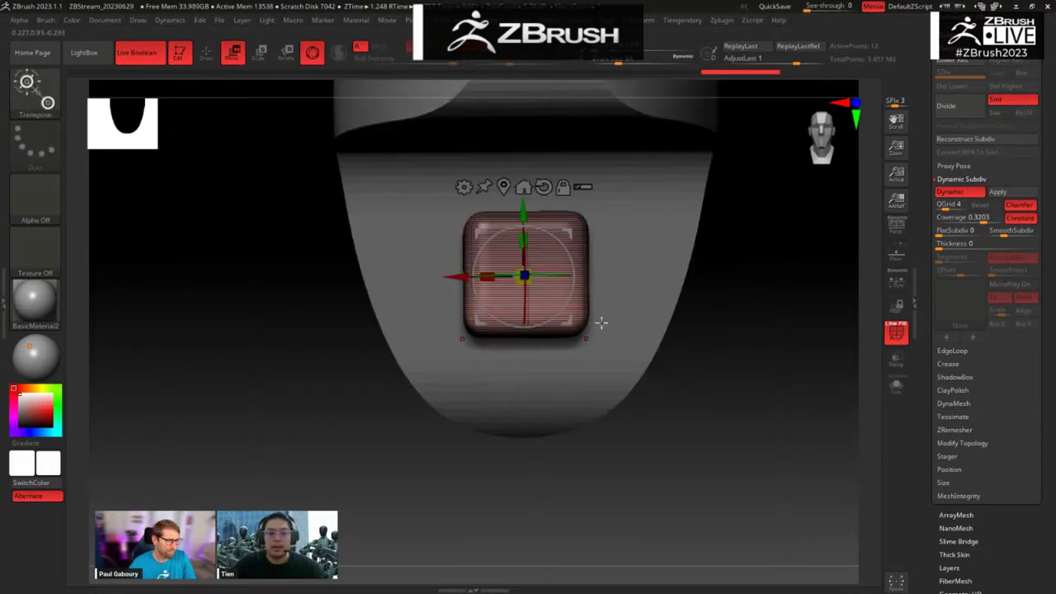
Step: Position the cube inside the lower face and set its subtool to subtract from the head
{"action": "left_click_drag", "start_coordinate": [391, 437], "coordinate": [629, 415]}
{"action": "left_click_drag", "start_coordinate": [702, 389], "coordinate": [618, 314]}
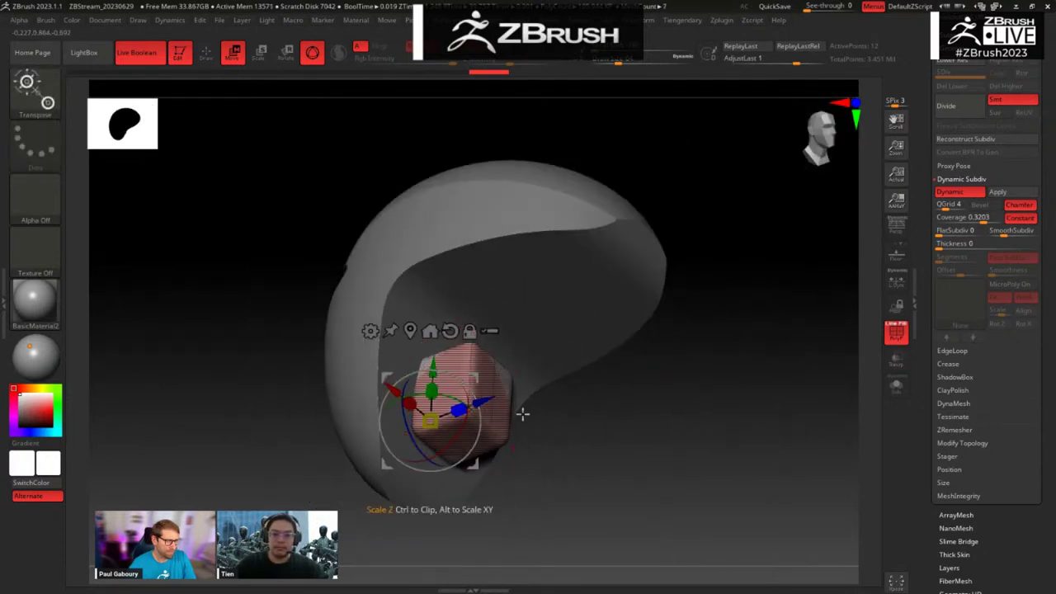
{"action": "left_click_drag", "start_coordinate": [677, 455], "coordinate": [293, 219]}
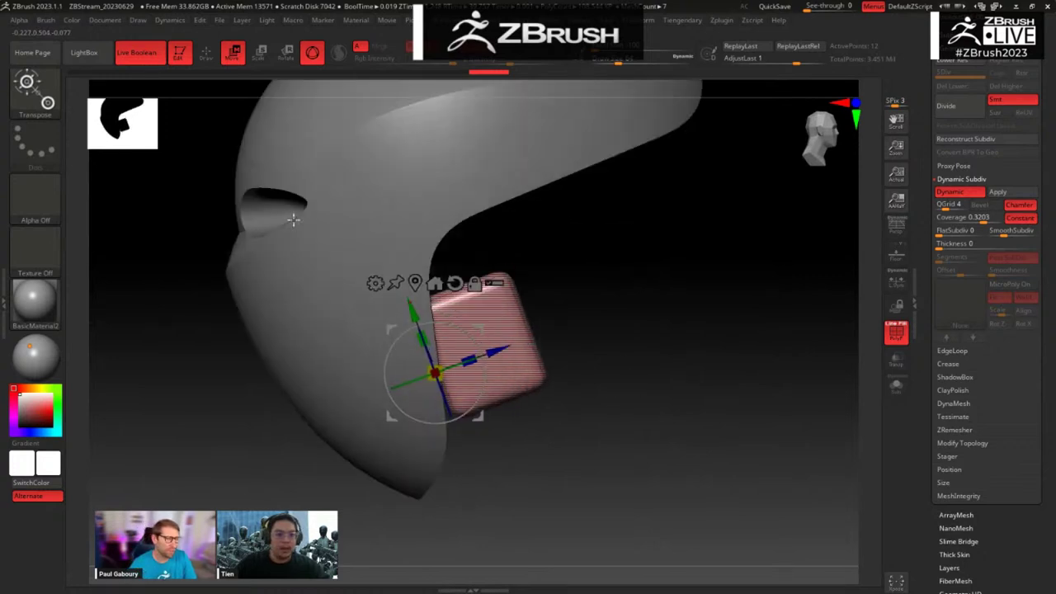
{"action": "left_click", "coordinate": [956, 34]}
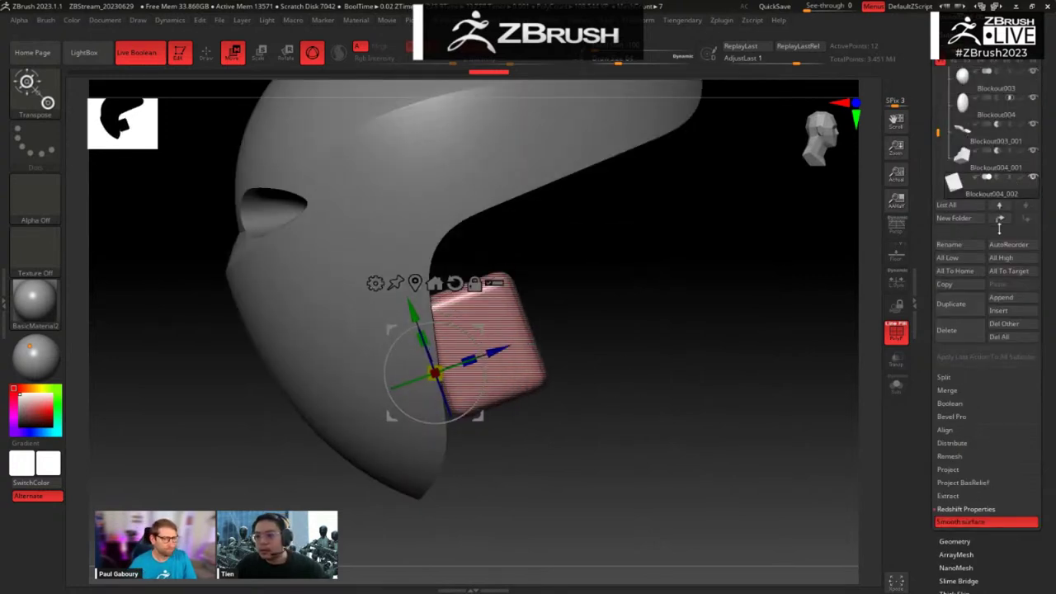
{"action": "left_click_drag", "start_coordinate": [685, 372], "coordinate": [707, 393]}
{"action": "left_click_drag", "start_coordinate": [471, 300], "coordinate": [428, 295]}
{"action": "key", "text": "shift+f"}
Step: Mask the cutter's ends in turn and widen the lower end, then the upper end, into an inverted trapezoid
{"action": "left_click_drag", "start_coordinate": [620, 323], "coordinate": [540, 350]}
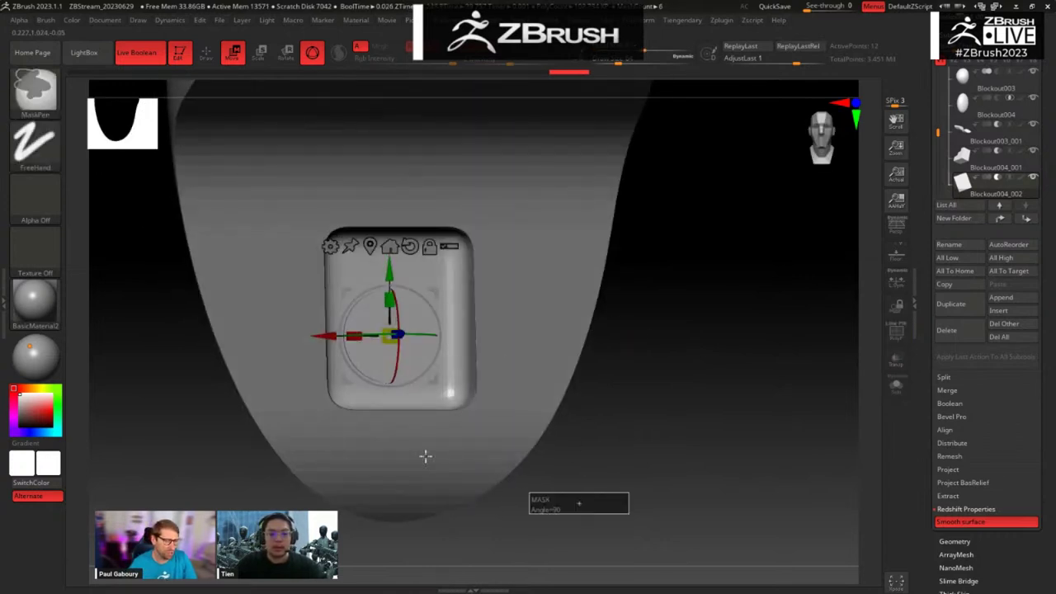
{"action": "left_click_drag", "start_coordinate": [353, 336], "coordinate": [291, 328]}
{"action": "left_click", "coordinate": [740, 333], "text": "ctrl"}
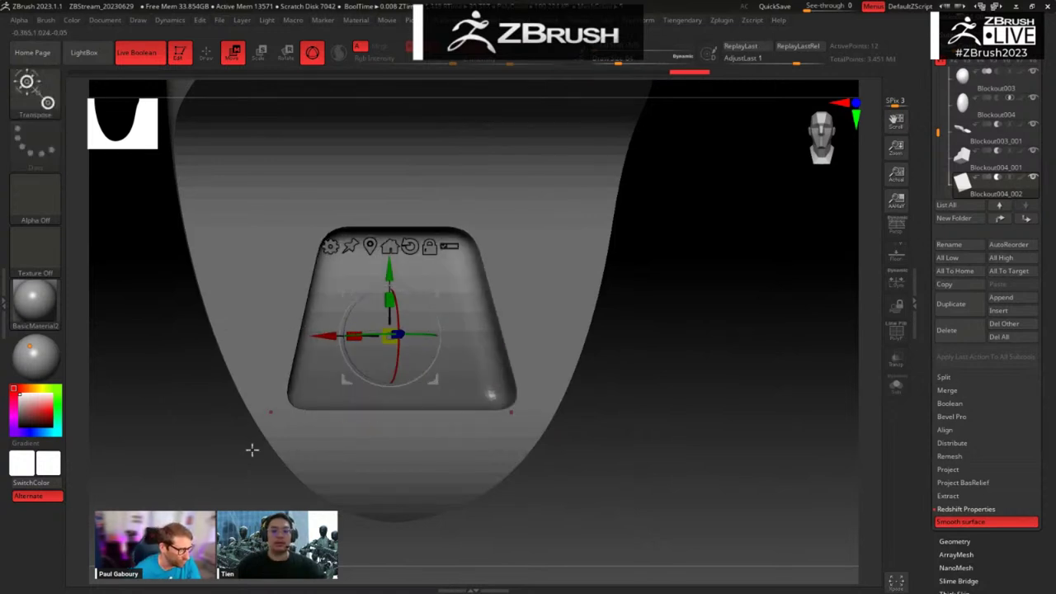
{"action": "left_click_drag", "start_coordinate": [251, 450], "coordinate": [321, 385]}
{"action": "left_click_drag", "start_coordinate": [353, 338], "coordinate": [217, 336]}
{"action": "left_click_drag", "start_coordinate": [726, 335], "coordinate": [659, 380]}
{"action": "left_click_drag", "start_coordinate": [430, 329], "coordinate": [403, 327]}
Step: Shift the trapezoid cutter backward along its depth axis, away from the front of the face
{"action": "key", "text": "shift+f"}
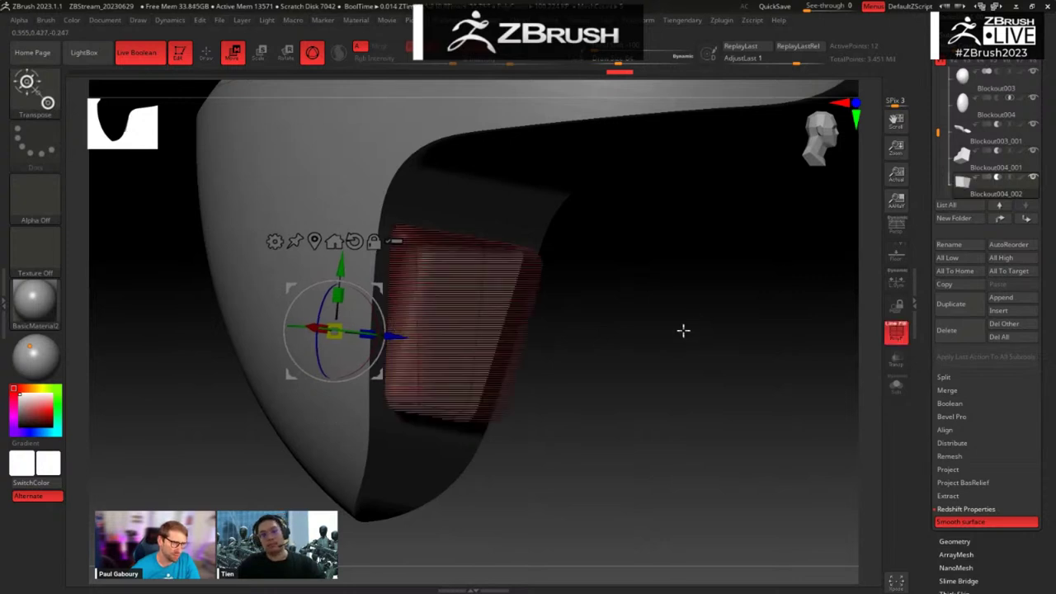
{"action": "mouse_move", "coordinate": [686, 333]}
{"action": "left_mouse_down"}
{"action": "mouse_move", "coordinate": [702, 343]}
{"action": "mouse_move", "coordinate": [673, 342]}
{"action": "left_mouse_up"}
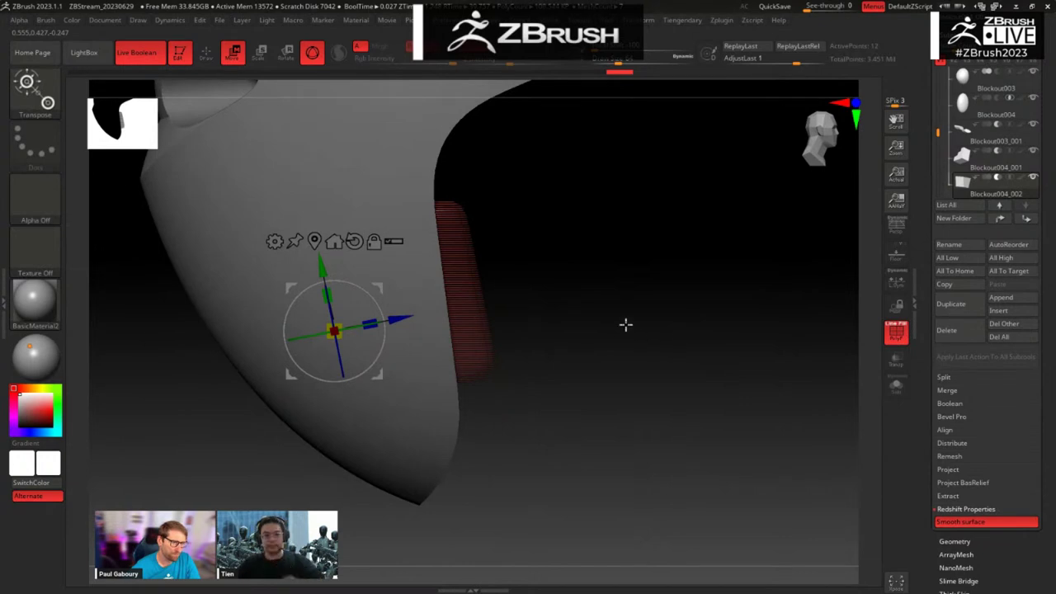
{"action": "left_click_drag", "start_coordinate": [548, 150], "coordinate": [438, 234], "text": "ctrl"}
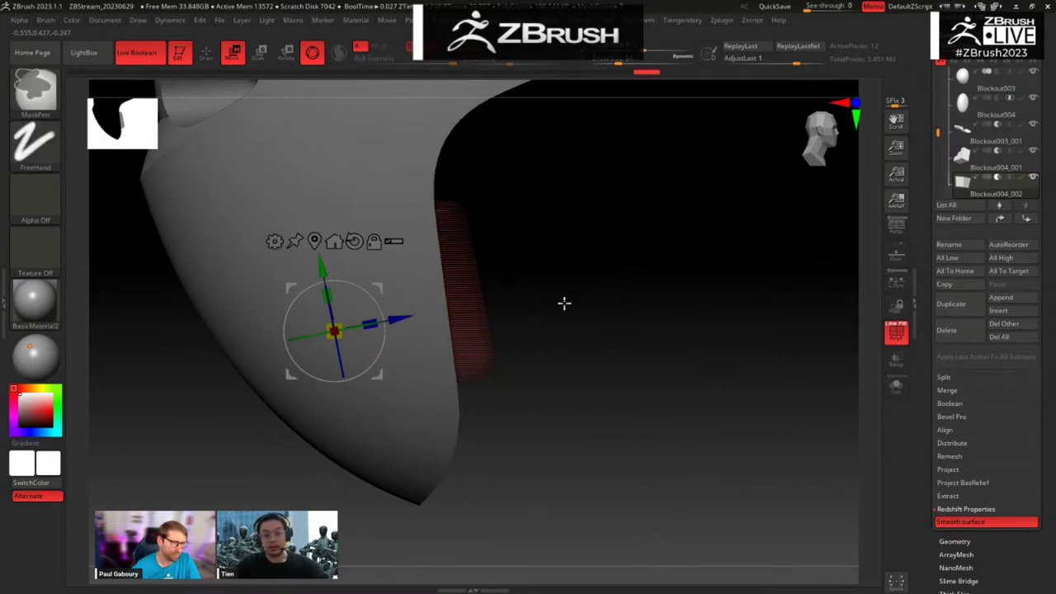
{"action": "left_click_drag", "start_coordinate": [560, 303], "coordinate": [476, 388], "text": "ctrl"}
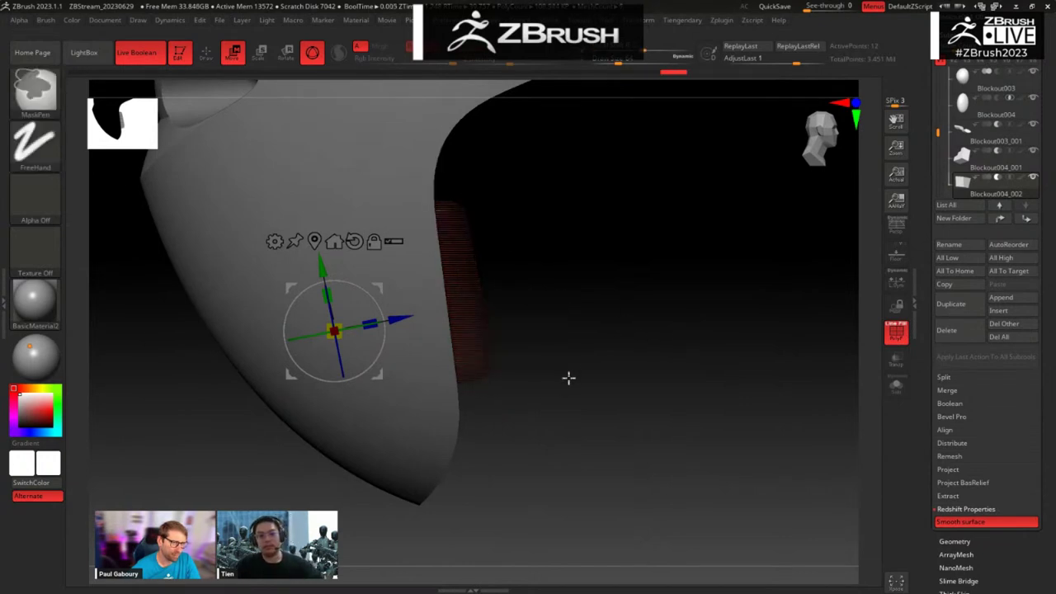
{"action": "left_click", "coordinate": [591, 252]}
{"action": "key", "text": "ctrl+shift+s"}
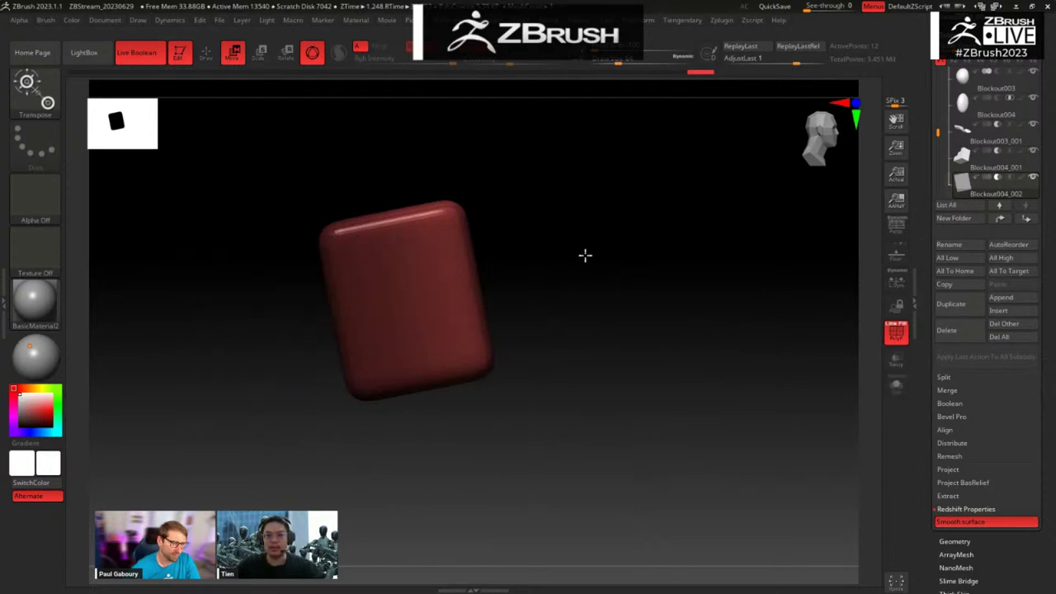
{"action": "left_click_drag", "start_coordinate": [404, 315], "coordinate": [438, 311]}
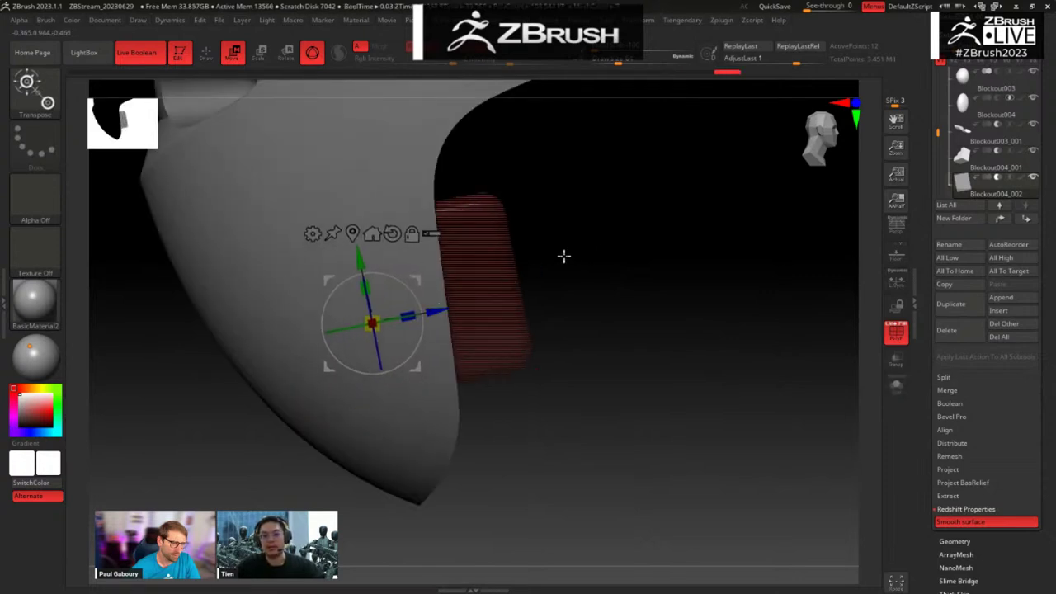
Step: Isolate the trapezoid cutter to mask half of it, nudge the unmasked part along its vertical axis, and clear the mask
{"action": "left_click_drag", "start_coordinate": [573, 246], "coordinate": [548, 217]}
{"action": "left_click_drag", "start_coordinate": [630, 265], "coordinate": [615, 260], "text": "shift"}
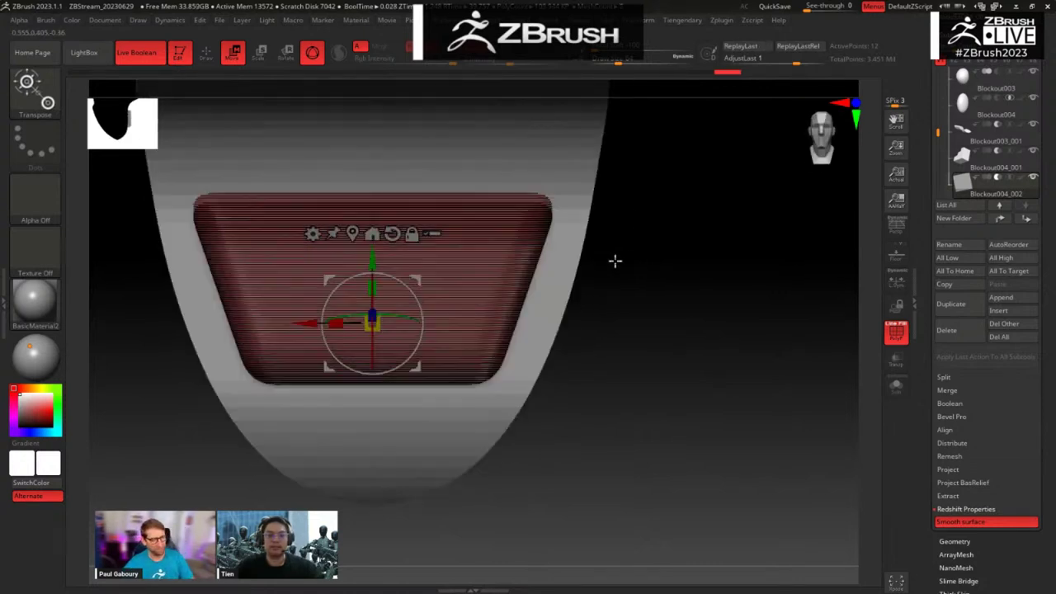
{"action": "mouse_move", "coordinate": [646, 306]}
{"action": "left_mouse_down", "text": "ctrl"}
{"action": "mouse_move", "coordinate": [641, 323]}
{"action": "mouse_move", "coordinate": [688, 329]}
{"action": "left_mouse_up", "text": "ctrl"}
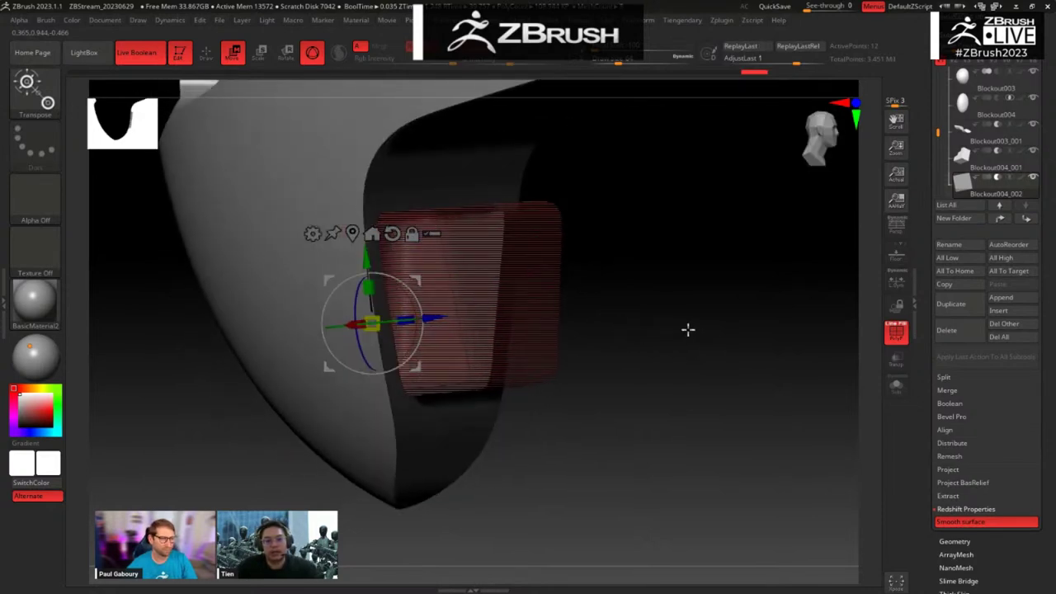
{"action": "key", "text": "alt+s"}
{"action": "left_click_drag", "start_coordinate": [657, 459], "coordinate": [228, 320], "text": "ctrl"}
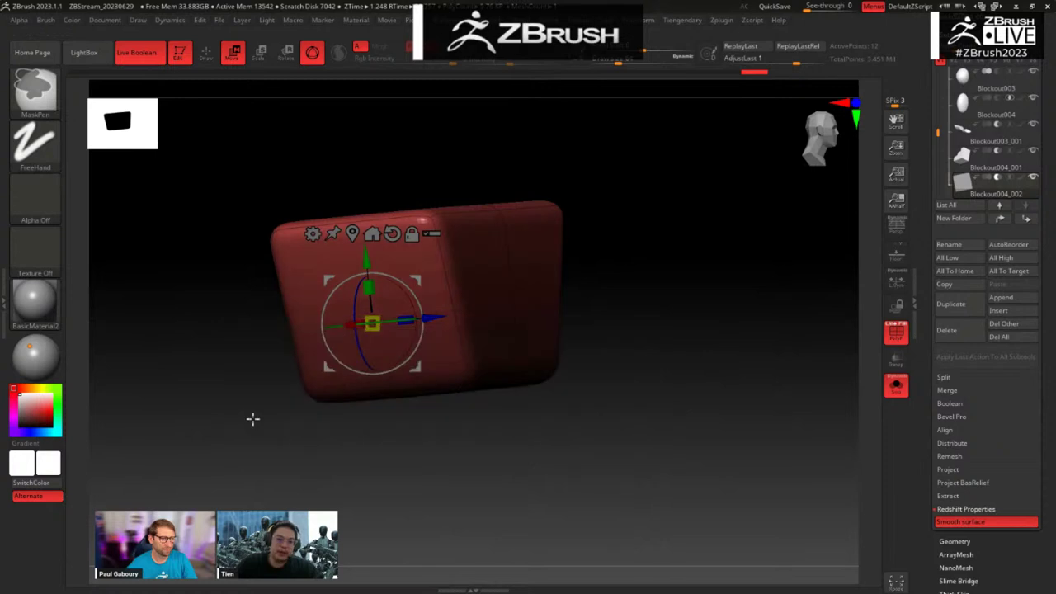
{"action": "left_click", "coordinate": [253, 419], "text": "ctrl"}
{"action": "key", "text": "alt+s"}
{"action": "mouse_move", "coordinate": [366, 258]}
{"action": "left_mouse_down"}
{"action": "mouse_move", "coordinate": [368, 279]}
{"action": "mouse_move", "coordinate": [366, 259]}
{"action": "left_mouse_up"}
{"action": "left_click_drag", "start_coordinate": [656, 337], "coordinate": [668, 339], "text": "ctrl"}
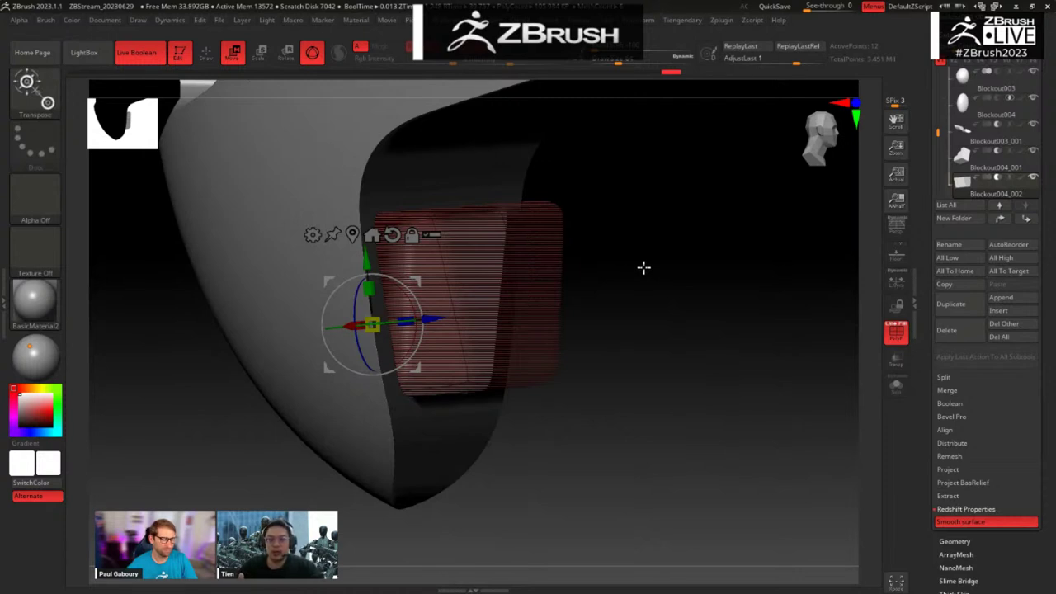
Step: Switch to the reference image board to examine the soldier and mask photos, and return to the head model in ZBrush
{"action": "key", "text": "alt+Tab"}
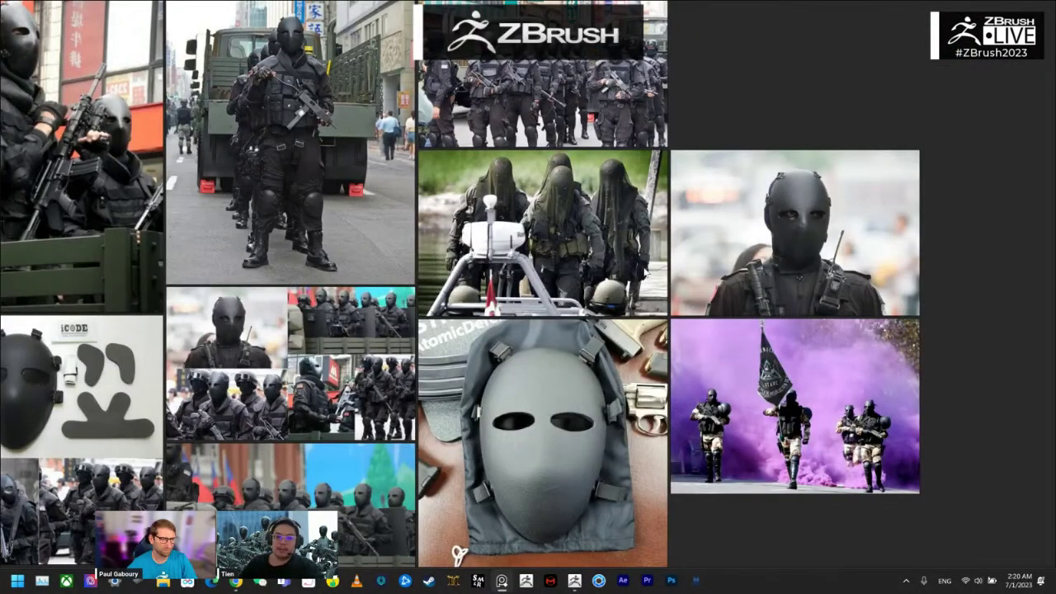
{"action": "middle_click_drag", "start_coordinate": [735, 66], "coordinate": [825, 89]}
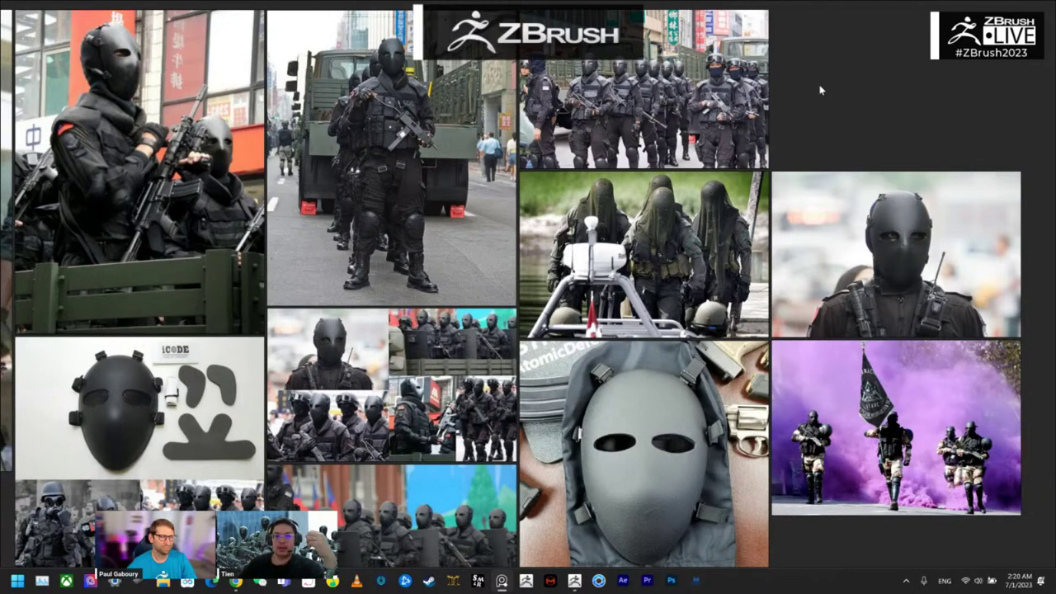
{"action": "middle_click_drag", "start_coordinate": [817, 89], "coordinate": [883, 77]}
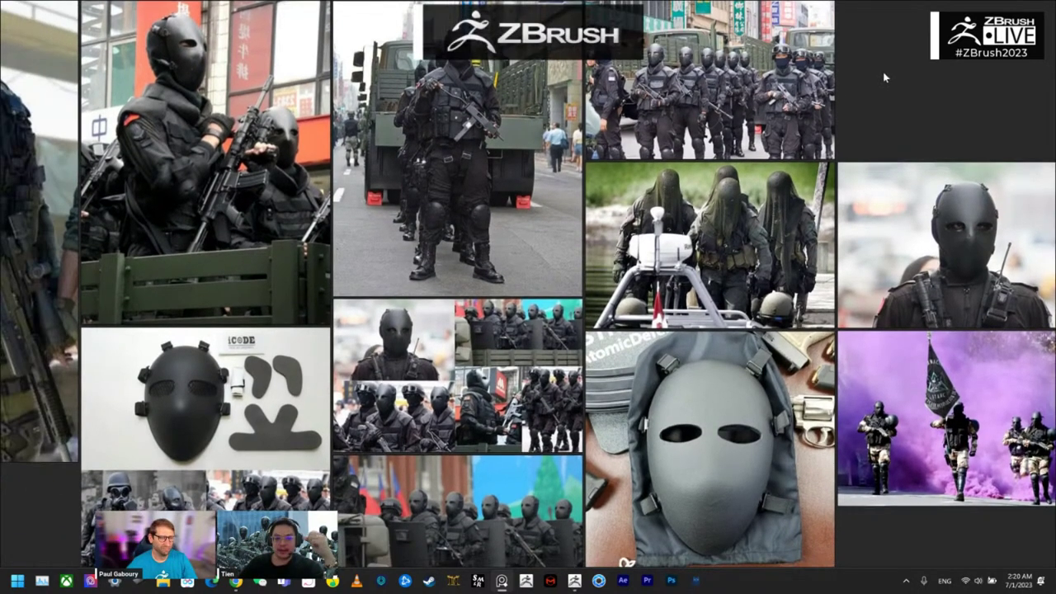
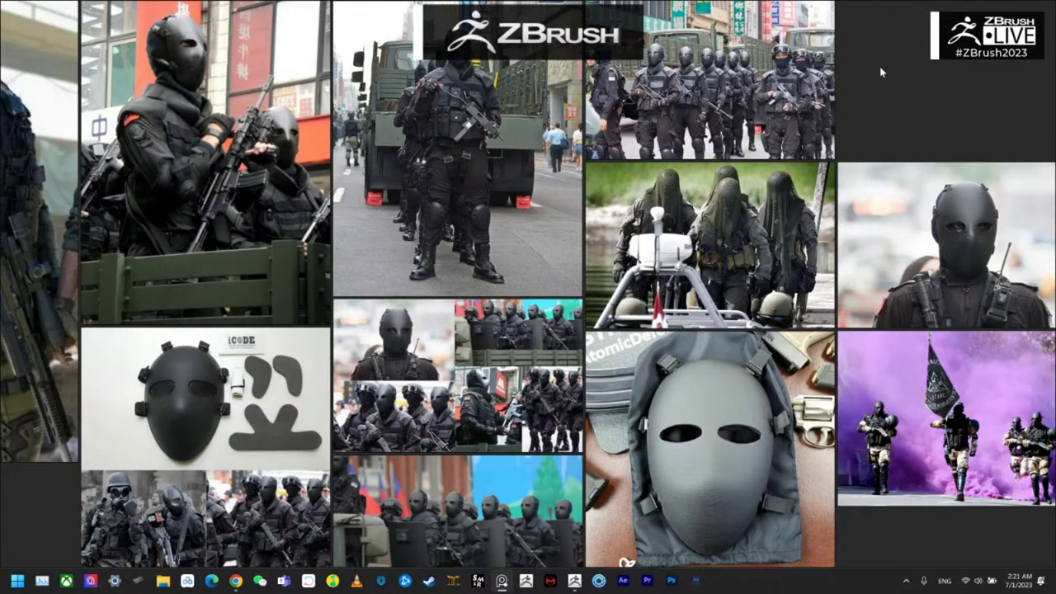
{"action": "key", "text": "alt+Tab"}
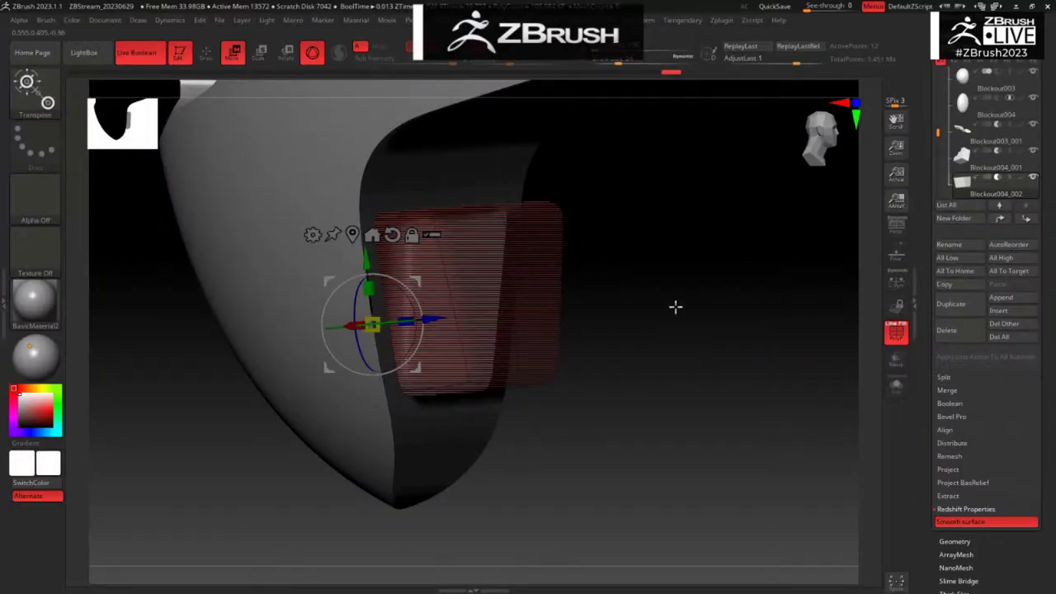
{"action": "left_click_drag", "start_coordinate": [707, 274], "coordinate": [738, 304], "text": "shift"}
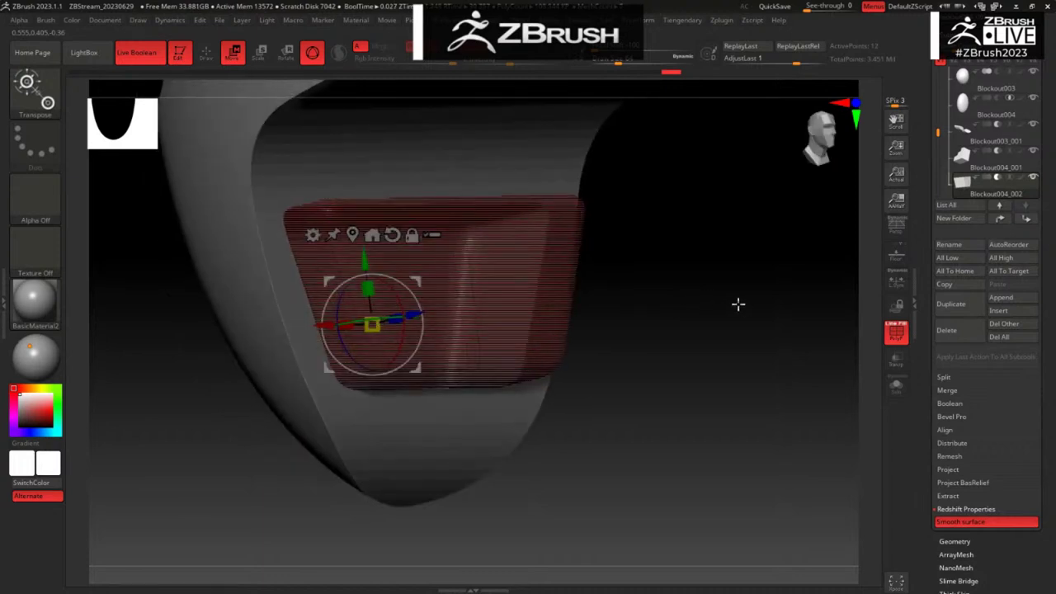
Step: Mask the trapezoid cutter's lower part to raise its upper edge, clear the mask, and widen the cutter slightly along X
{"action": "left_click_drag", "start_coordinate": [658, 402], "coordinate": [142, 322]}
{"action": "left_click", "coordinate": [652, 334], "text": "ctrl"}
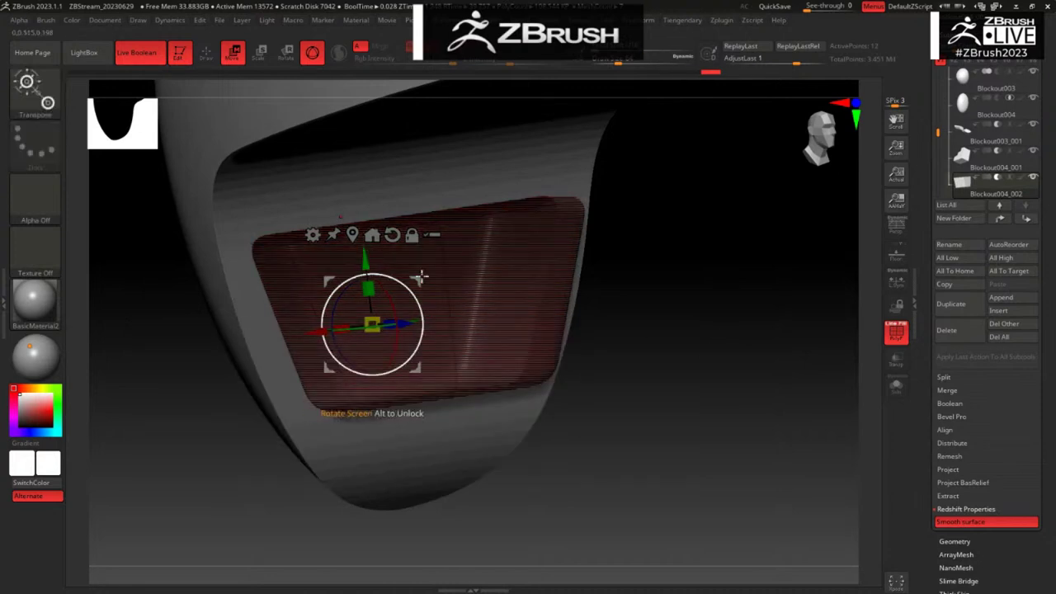
{"action": "left_click", "coordinate": [681, 313], "text": "ctrl"}
{"action": "left_click", "coordinate": [391, 241]}
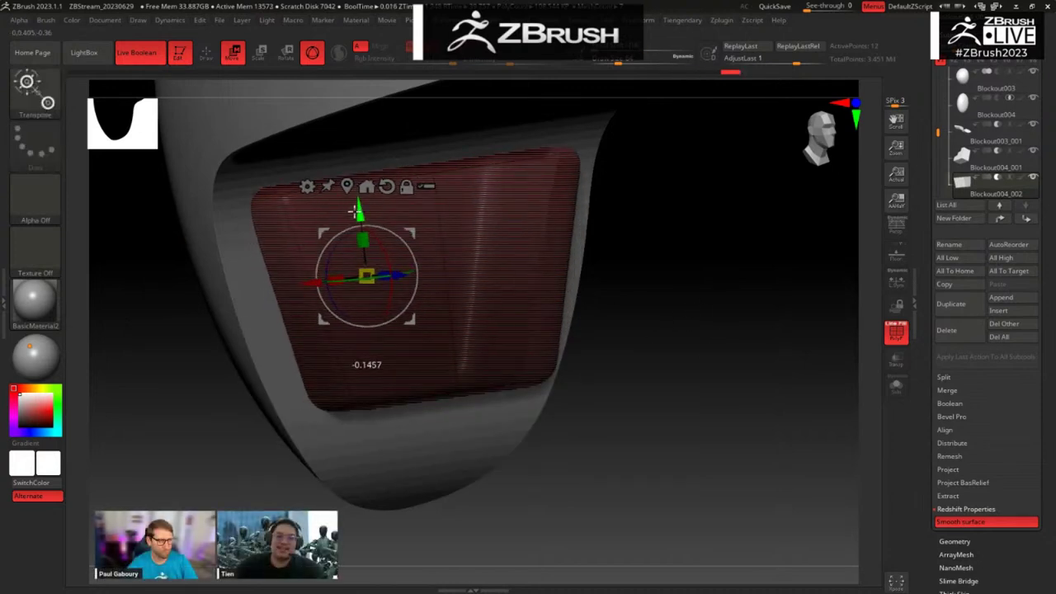
{"action": "left_click_drag", "start_coordinate": [677, 309], "coordinate": [684, 314], "text": "ctrl"}
{"action": "left_click_drag", "start_coordinate": [677, 307], "coordinate": [673, 304]}
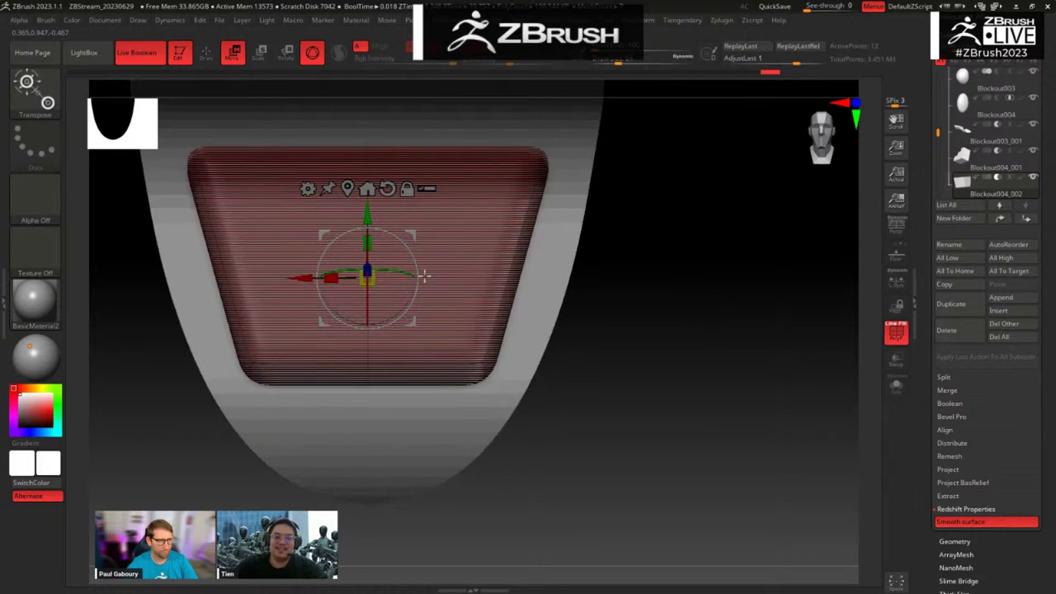
{"action": "left_click_drag", "start_coordinate": [332, 277], "coordinate": [317, 276]}
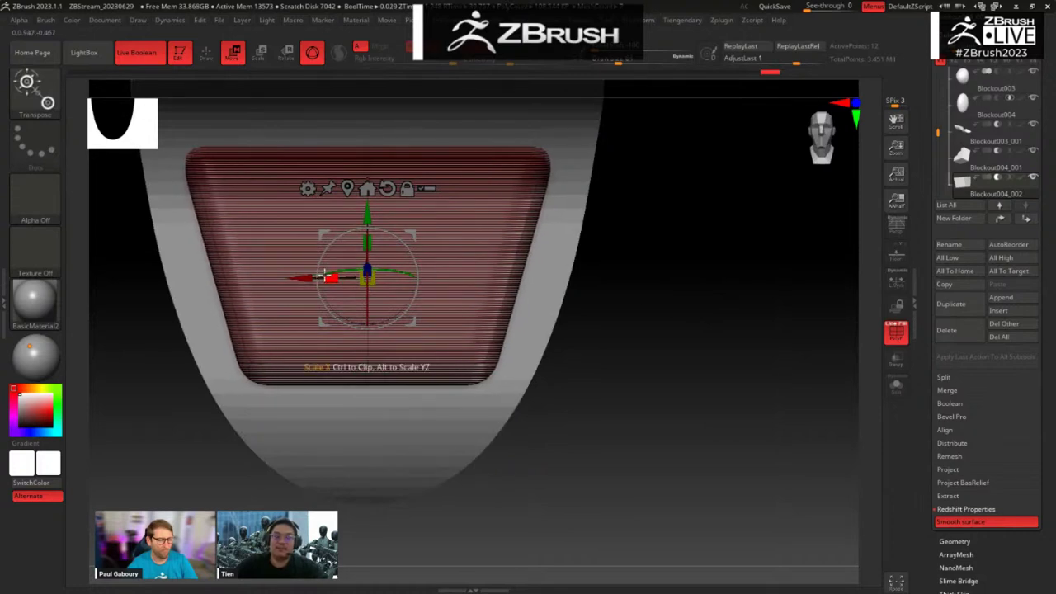
Step: Isolate the trapezoid cutter and bevel its centre edge loop with ZModeler into a vertical strip
{"action": "key", "text": "b"}
{"action": "key", "text": "m"}
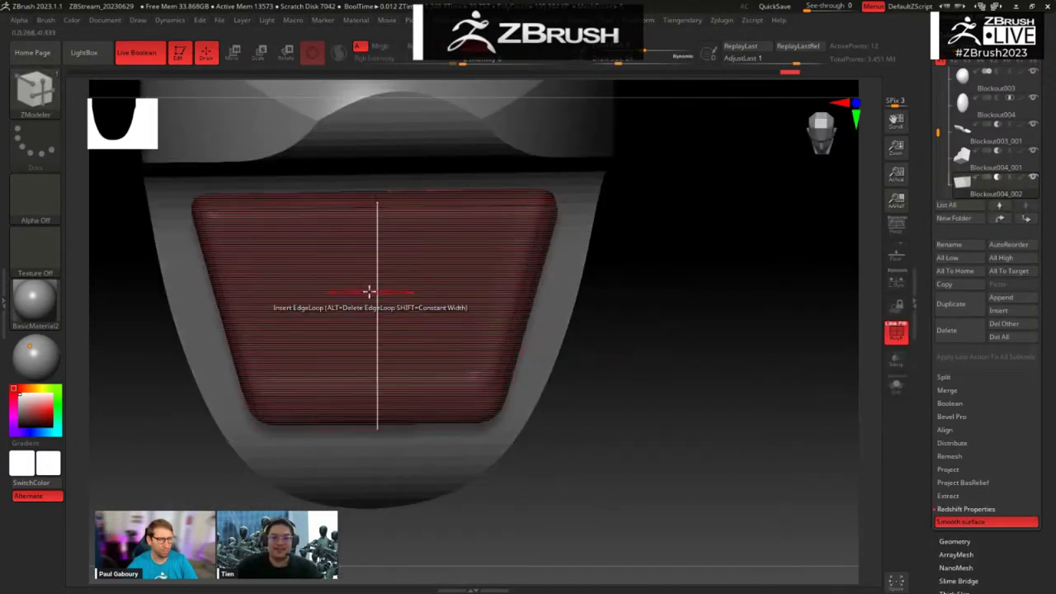
{"action": "key", "text": "shift+s"}
{"action": "key", "text": "space"}
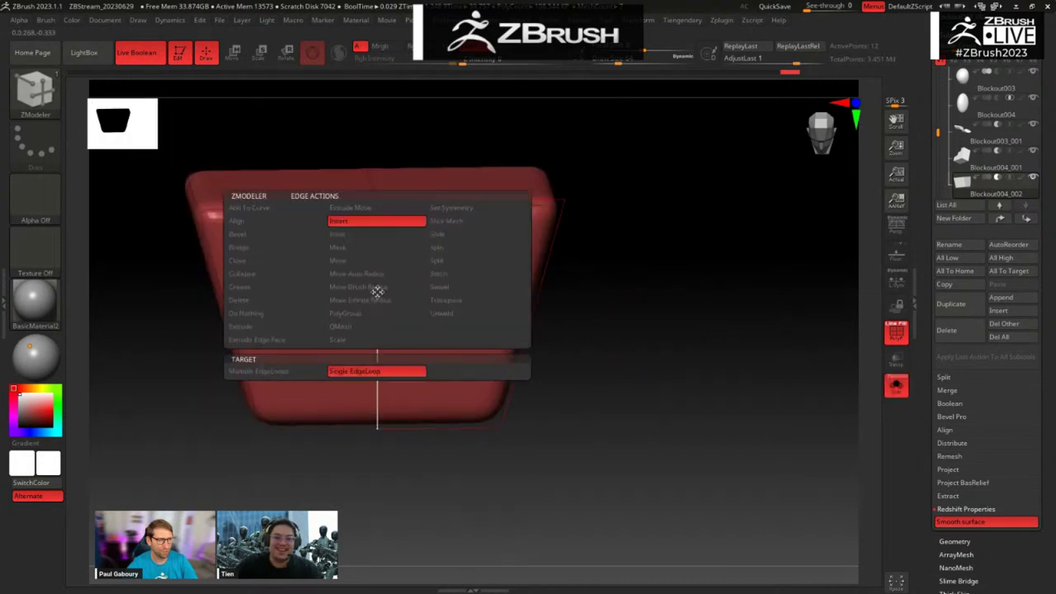
{"action": "left_click", "coordinate": [283, 238]}
{"action": "left_click_drag", "start_coordinate": [374, 295], "coordinate": [427, 294]}
{"action": "left_click_drag", "start_coordinate": [462, 475], "coordinate": [476, 470]}
Step: Mask around the strip's ends in turn, narrowing its upper end and widening its lower end, and clear the mask
{"action": "left_click_drag", "start_coordinate": [289, 154], "coordinate": [476, 256], "text": "ctrl"}
{"action": "left_click", "coordinate": [614, 349], "text": "ctrl"}
{"action": "key", "text": "w"}
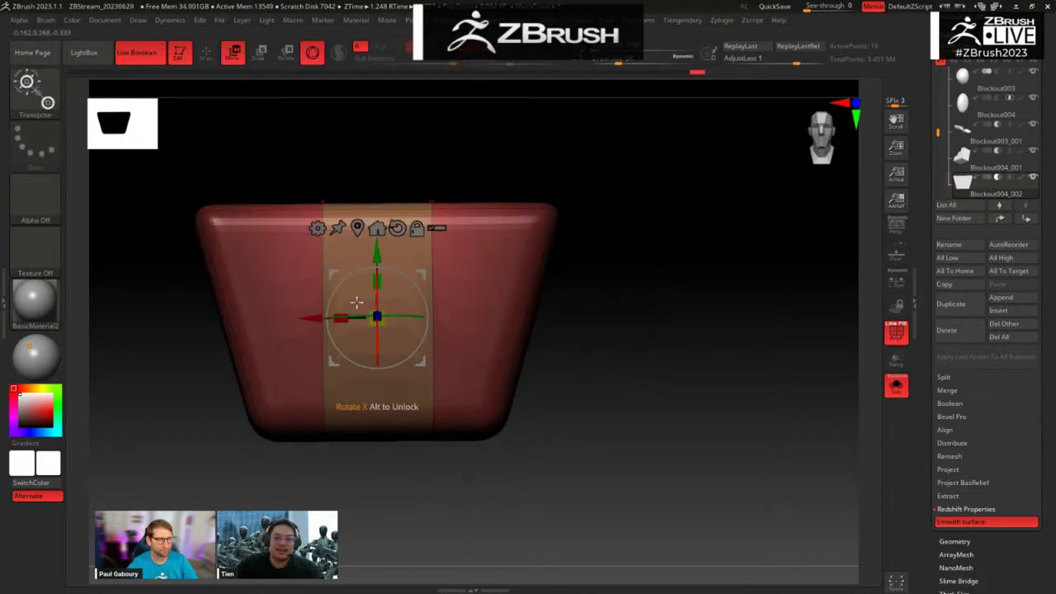
{"action": "left_click_drag", "start_coordinate": [340, 320], "coordinate": [394, 326]}
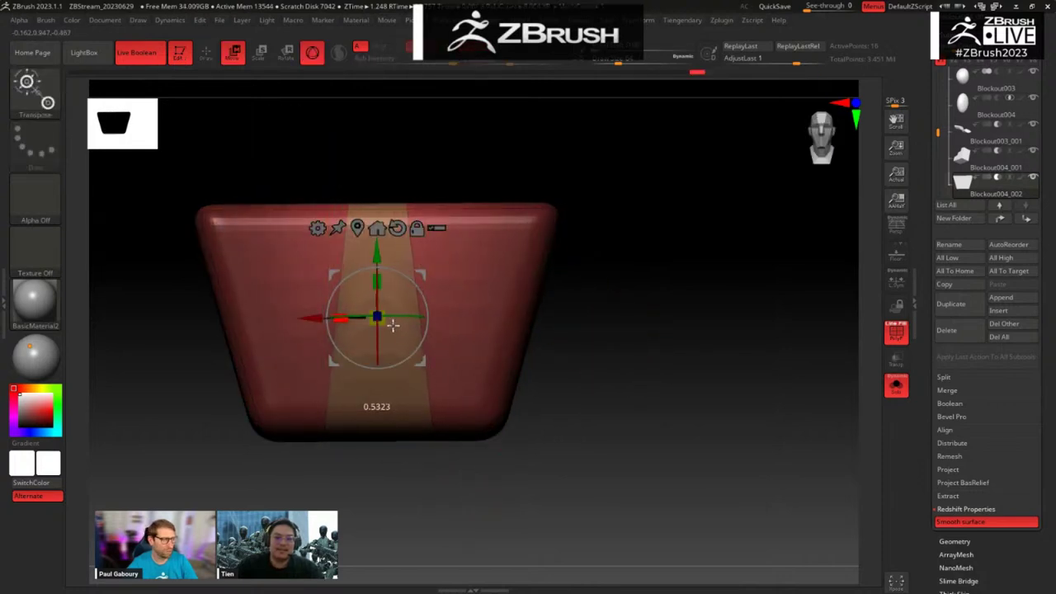
{"action": "left_click", "coordinate": [460, 135], "text": "ctrl"}
{"action": "left_click_drag", "start_coordinate": [355, 472], "coordinate": [448, 388], "text": "ctrl"}
{"action": "left_click", "coordinate": [477, 486], "text": "ctrl"}
{"action": "left_click_drag", "start_coordinate": [346, 307], "coordinate": [474, 365]}
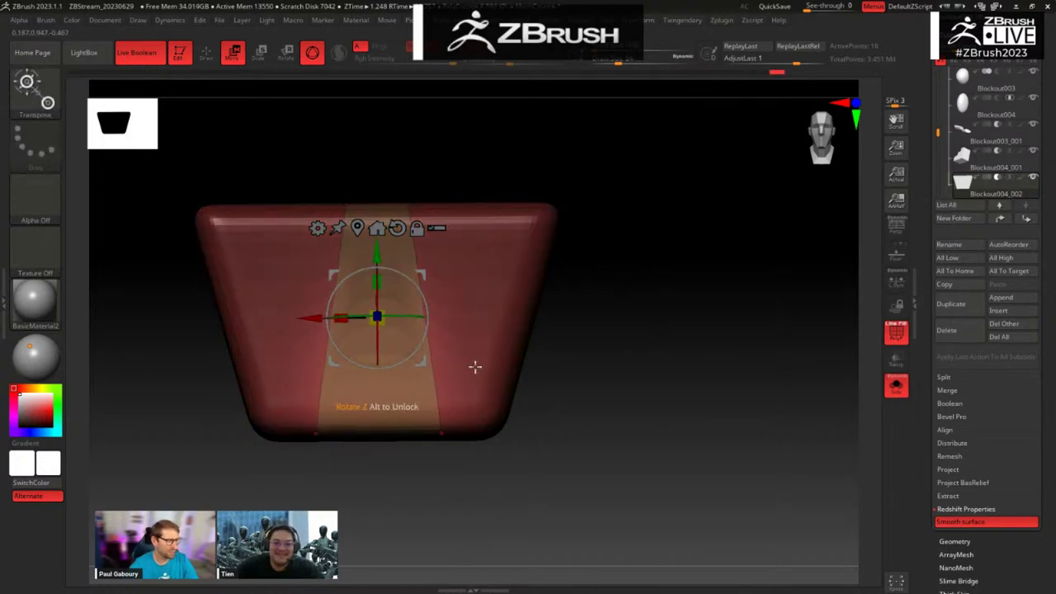
{"action": "left_click", "coordinate": [622, 403], "text": "ctrl"}
Step: Bevel the two edge loops bordering the central strip with ZModeler into narrow bands
{"action": "key", "text": "b"}
{"action": "key", "text": "z"}
{"action": "key", "text": "m"}
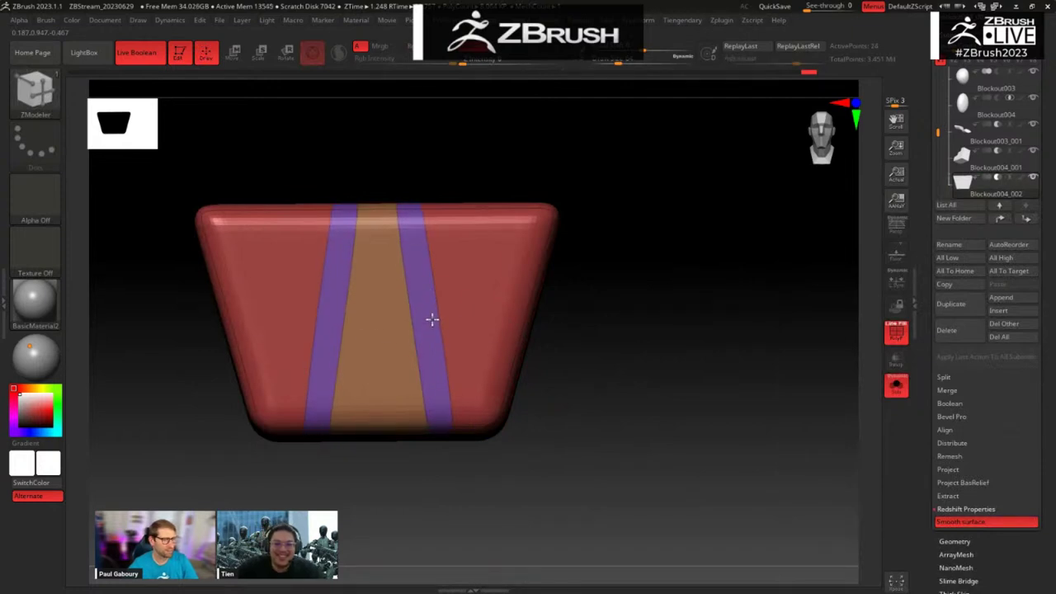
{"action": "left_click", "coordinate": [626, 341], "text": "shift"}
Step: Push the two narrow bands through the cutter with ZModeler to split it into three separate blocks
{"action": "left_click_drag", "start_coordinate": [639, 349], "coordinate": [690, 350]}
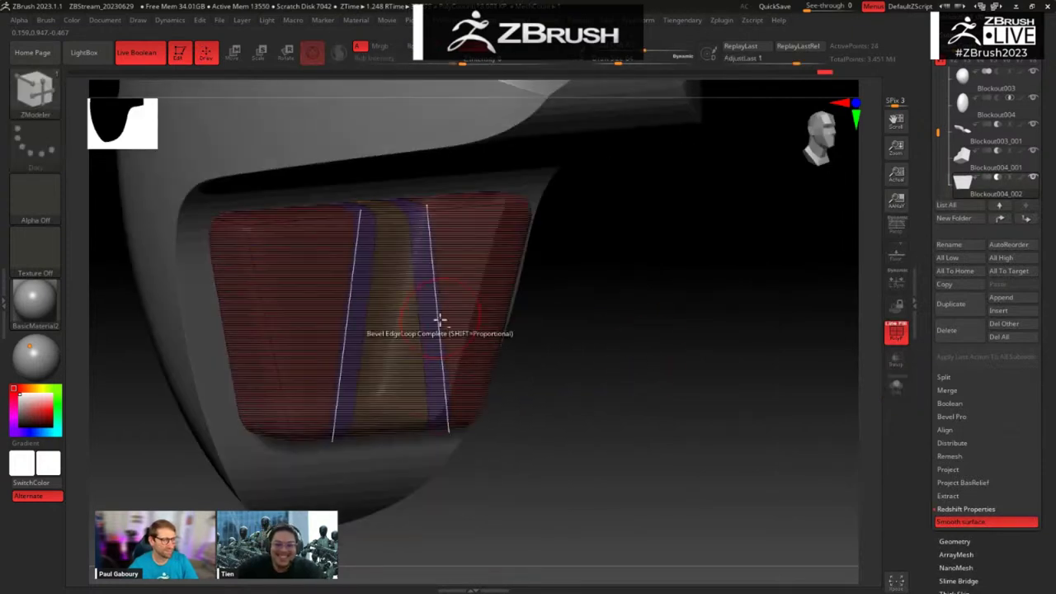
{"action": "left_click", "coordinate": [549, 368], "text": "shift"}
{"action": "left_click_drag", "start_coordinate": [435, 330], "coordinate": [397, 305]}
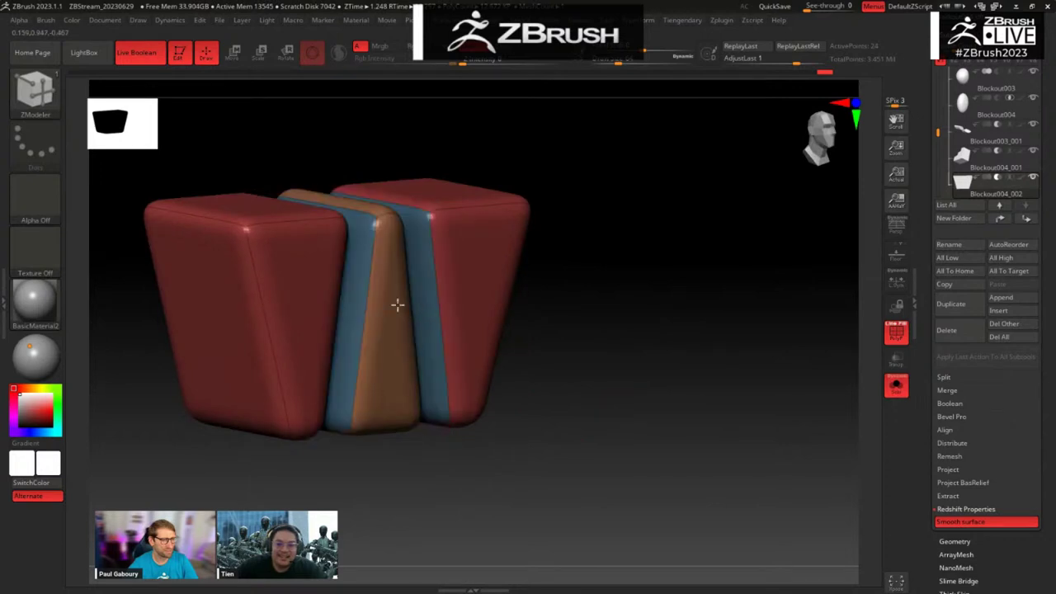
{"action": "left_click_drag", "start_coordinate": [589, 365], "coordinate": [696, 348], "text": "shift"}
Step: Reduce the cutter's Dynamic Subdiv Coverage to 0.1904 for tighter bevels, and hide the polyframe on the head
{"action": "left_click", "coordinate": [955, 541]}
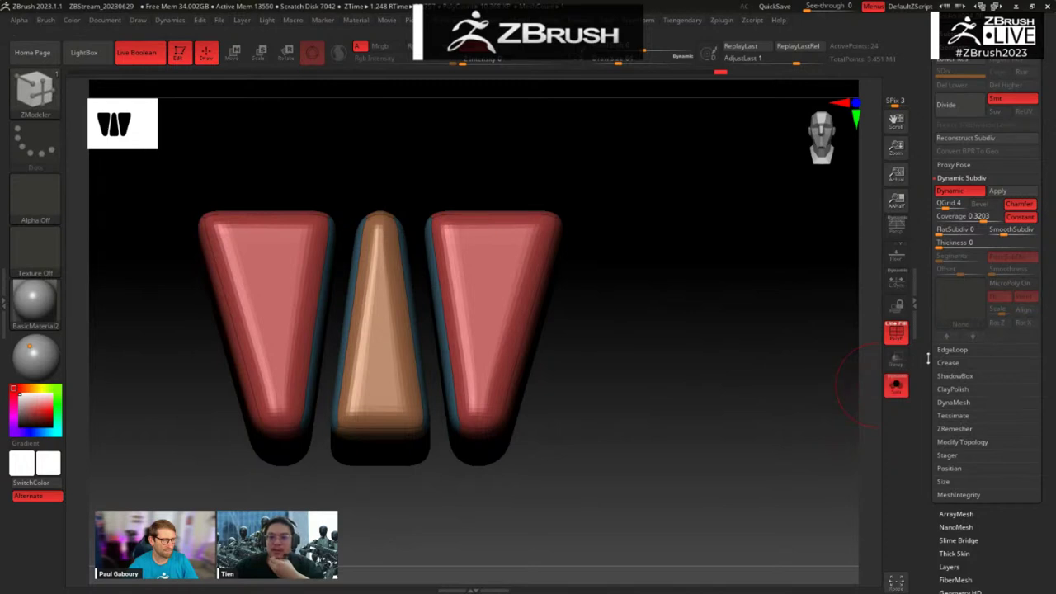
{"action": "scroll", "coordinate": [926, 346], "scroll_direction": "up", "scroll_amount": 1}
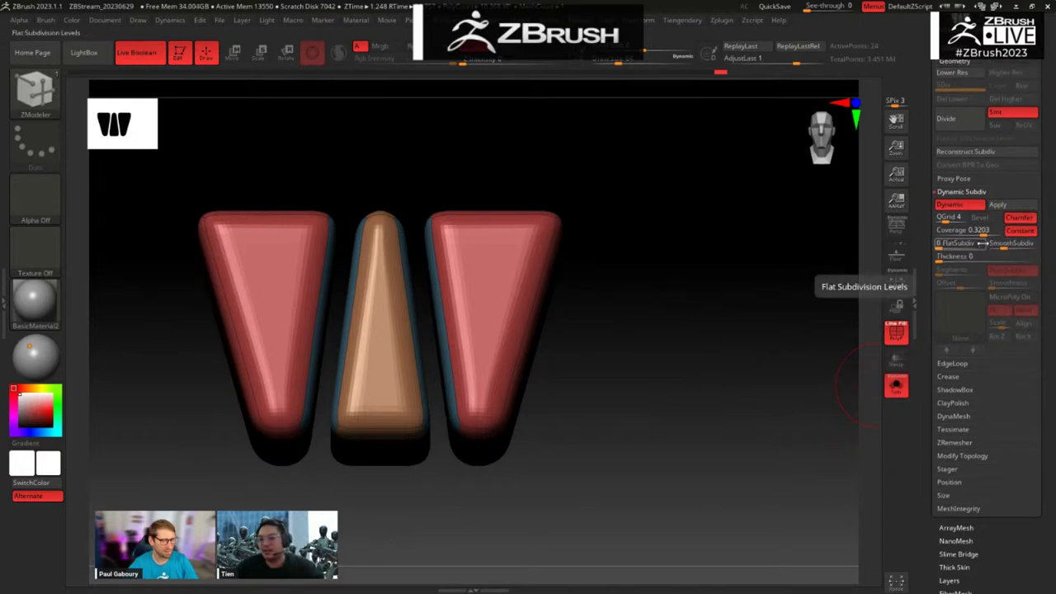
{"action": "left_click_drag", "start_coordinate": [983, 235], "coordinate": [978, 235]}
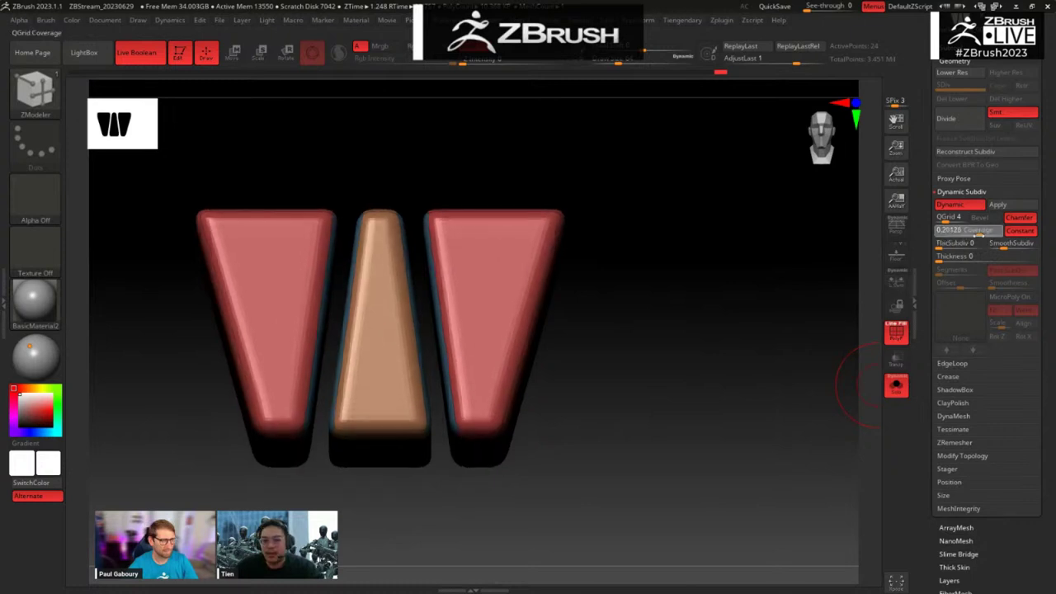
{"action": "key", "text": "shift+f"}
{"action": "mouse_move", "coordinate": [733, 385]}
{"action": "left_mouse_down"}
{"action": "mouse_move", "coordinate": [754, 405]}
{"action": "mouse_move", "coordinate": [740, 392]}
{"action": "left_mouse_up"}
{"action": "left_click_drag", "start_coordinate": [632, 352], "coordinate": [632, 392]}
{"action": "key", "text": "w"}
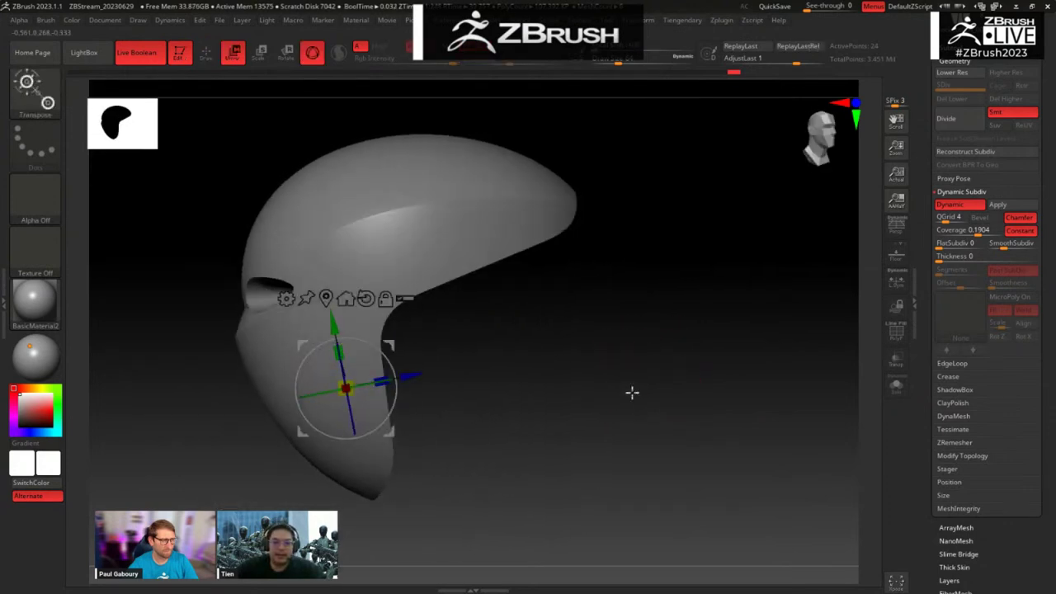
{"action": "mouse_move", "coordinate": [498, 363]}
{"action": "left_mouse_down"}
{"action": "mouse_move", "coordinate": [474, 347]}
{"action": "mouse_move", "coordinate": [491, 361]}
{"action": "left_mouse_up"}
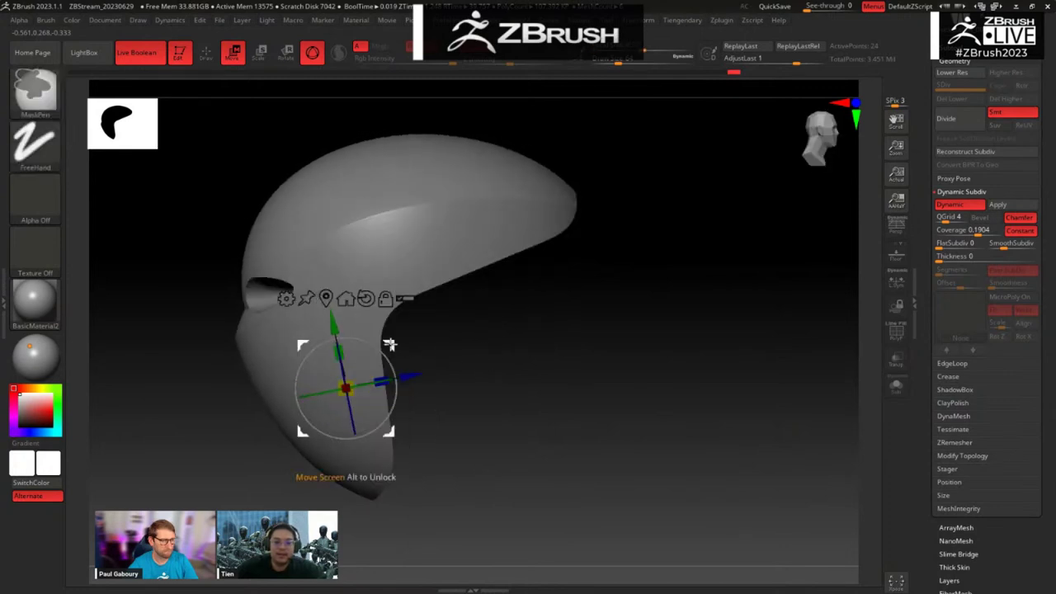
{"action": "left_click_drag", "start_coordinate": [394, 343], "coordinate": [506, 291], "text": "ctrl"}
{"action": "key", "text": "ctrl+z"}
{"action": "key", "text": "shift+f"}
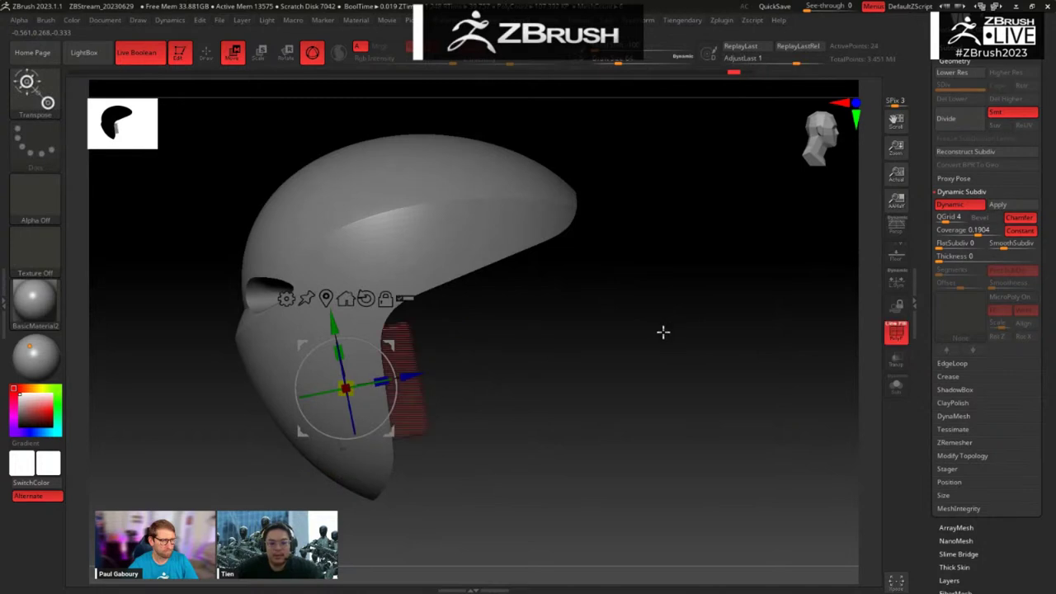
{"action": "mouse_move", "coordinate": [650, 341]}
{"action": "left_mouse_down"}
{"action": "mouse_move", "coordinate": [624, 331]}
{"action": "mouse_move", "coordinate": [659, 345]}
{"action": "left_mouse_up"}
{"action": "left_click_drag", "start_coordinate": [395, 341], "coordinate": [516, 289]}
{"action": "left_click_drag", "start_coordinate": [595, 349], "coordinate": [490, 309]}
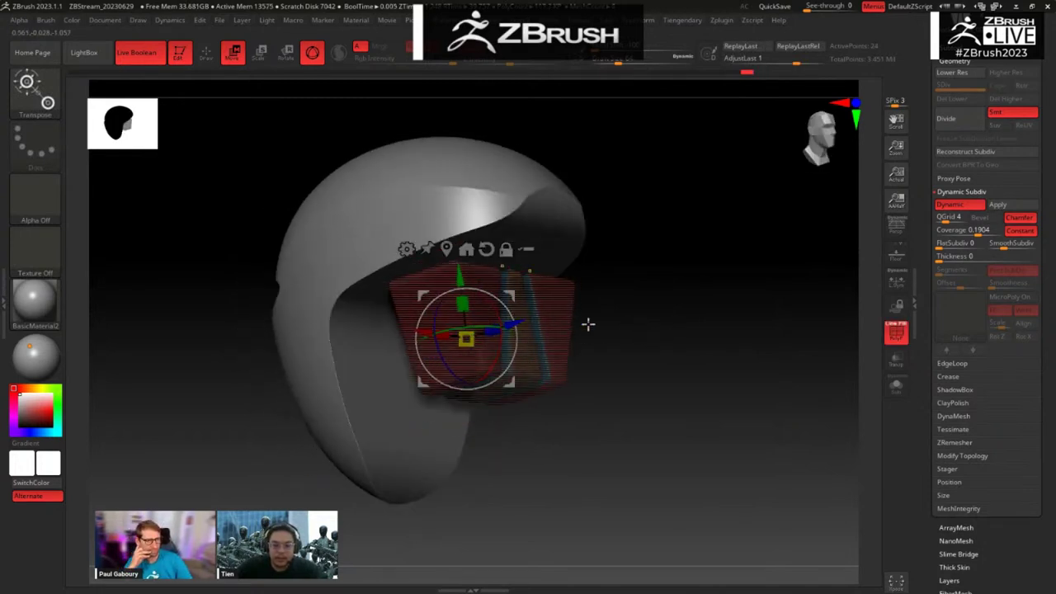
{"action": "key", "text": "ctrl+z"}
Step: Duplicate the three-block cutter as a new subtool, place it behind the face, and rotate it toward the helmet's underside
{"action": "key", "text": "ctrl+shift+d"}
{"action": "left_click_drag", "start_coordinate": [637, 347], "coordinate": [647, 322]}
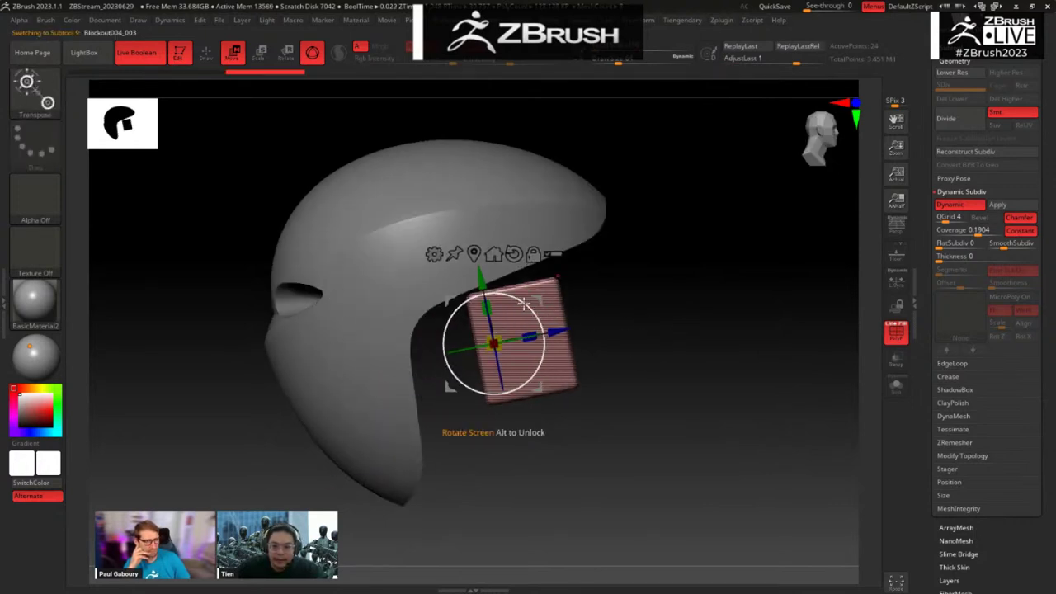
{"action": "left_click_drag", "start_coordinate": [524, 303], "coordinate": [539, 369]}
{"action": "left_click_drag", "start_coordinate": [607, 388], "coordinate": [650, 277], "text": "alt"}
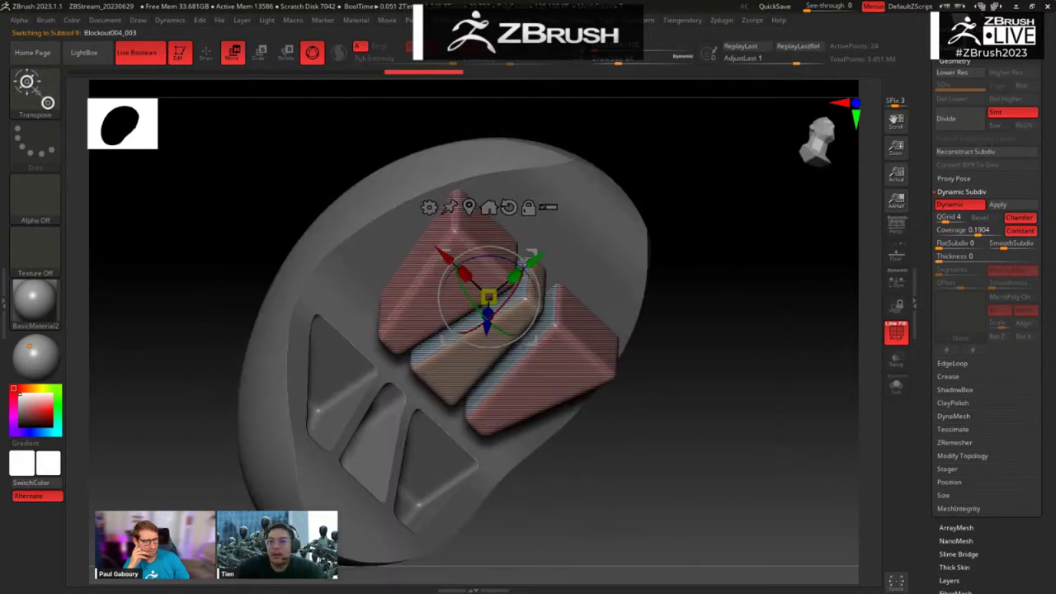
Step: Move the duplicated cutter above the original in the subtool order and set it to subtract from the head
{"action": "left_click", "coordinate": [957, 48]}
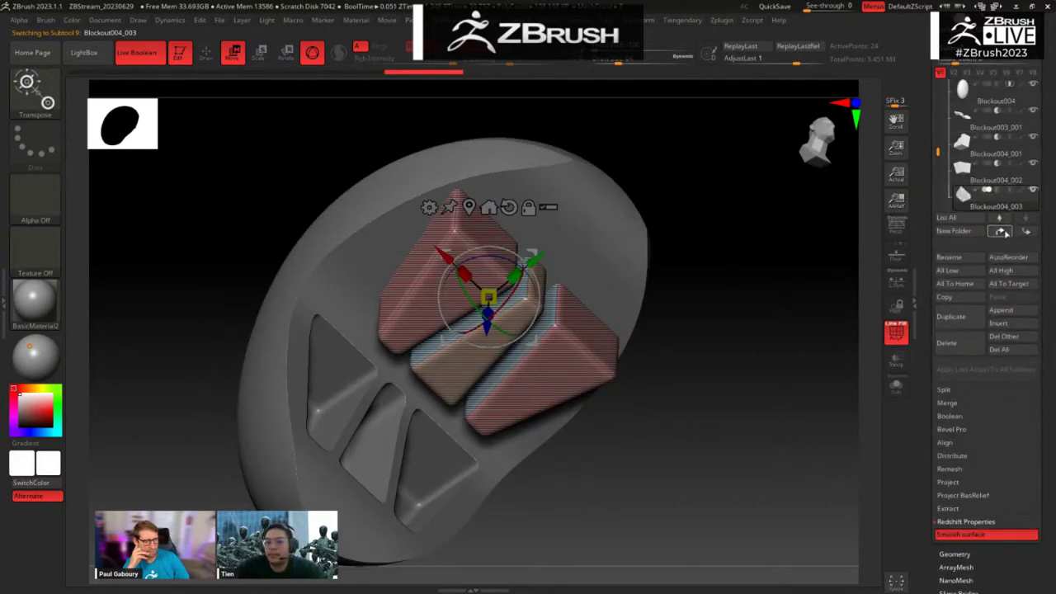
{"action": "left_click", "coordinate": [998, 164]}
{"action": "left_click_drag", "start_coordinate": [747, 325], "coordinate": [554, 343]}
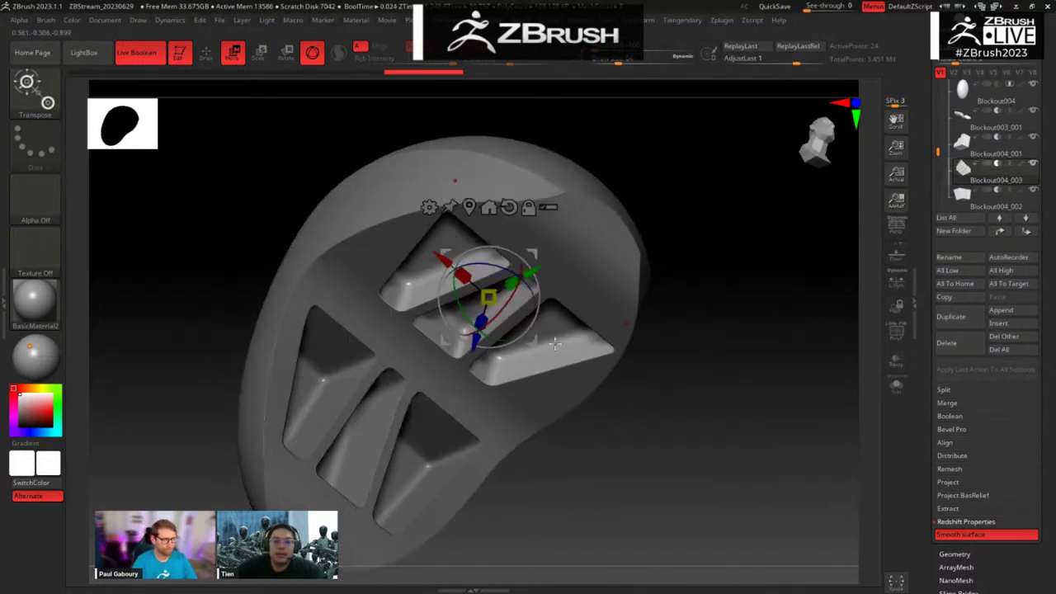
Step: Rotate the duplicated cutter under the upper head, isolating it to turn it 180 degrees, and show the full head again
{"action": "left_click_drag", "start_coordinate": [475, 342], "coordinate": [512, 307]}
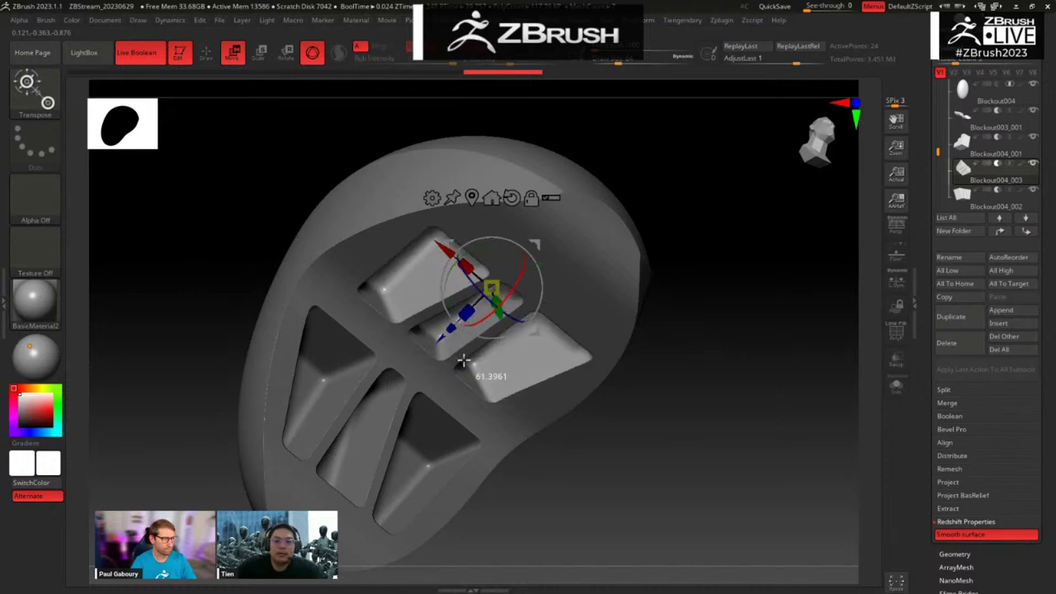
{"action": "left_click_drag", "start_coordinate": [632, 333], "coordinate": [710, 222]}
{"action": "key", "text": "alt+s"}
{"action": "left_click_drag", "start_coordinate": [526, 323], "coordinate": [365, 217]}
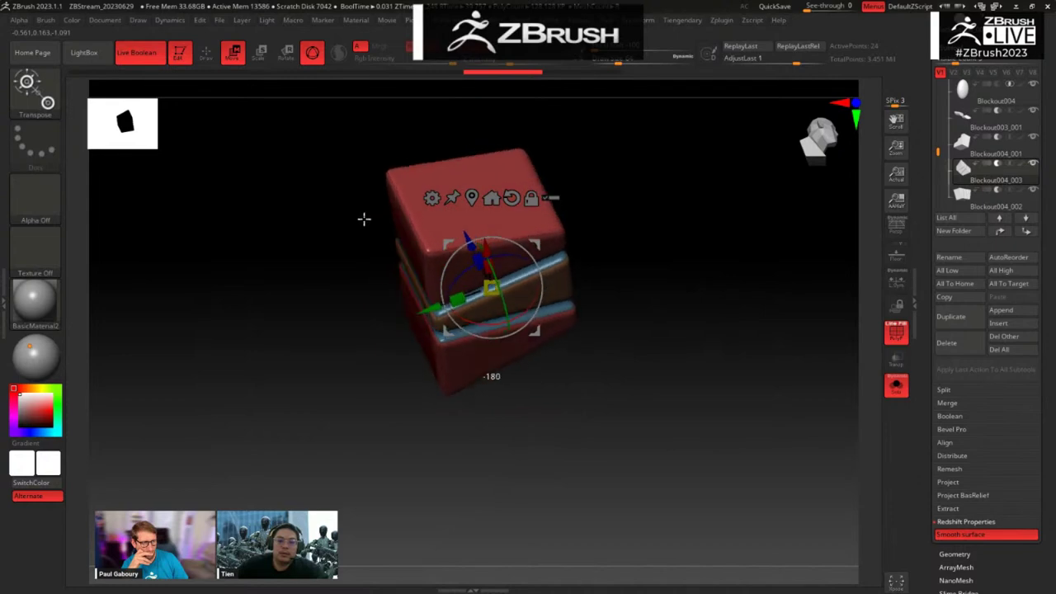
{"action": "key", "text": "alt+s"}
{"action": "left_click_drag", "start_coordinate": [707, 203], "coordinate": [746, 255]}
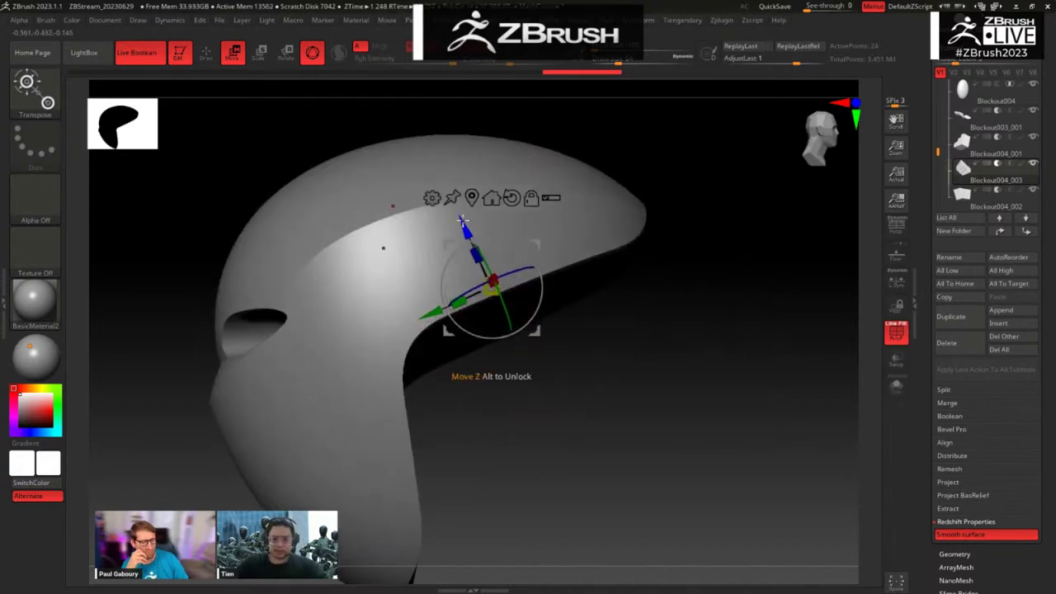
Step: Lower the duplicated cutter along its Z axis out of the upper head toward the open underside
{"action": "left_click_drag", "start_coordinate": [462, 224], "coordinate": [479, 263]}
{"action": "left_click_drag", "start_coordinate": [679, 405], "coordinate": [724, 384]}
{"action": "left_click_drag", "start_coordinate": [528, 360], "coordinate": [547, 370]}
Step: Switch to the reference board, move the perforated metal robot image beside the soldier photos, examine it, and return to ZBrush
{"action": "key", "text": "alt+Tab"}
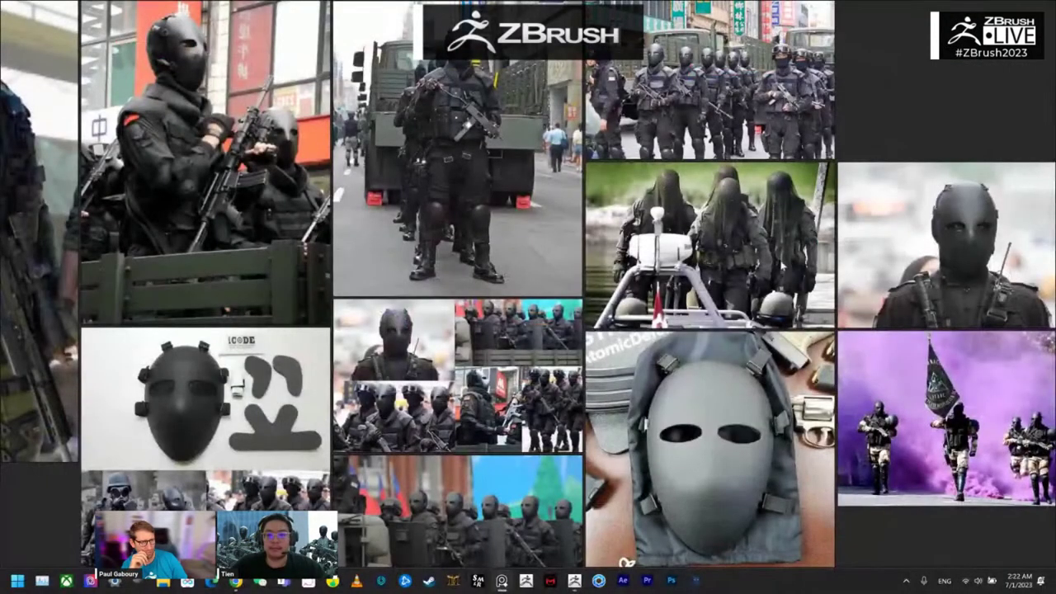
{"action": "scroll", "coordinate": [835, 116], "scroll_direction": "down", "scroll_amount": 4}
{"action": "middle_click_drag", "start_coordinate": [866, 89], "coordinate": [566, 408]}
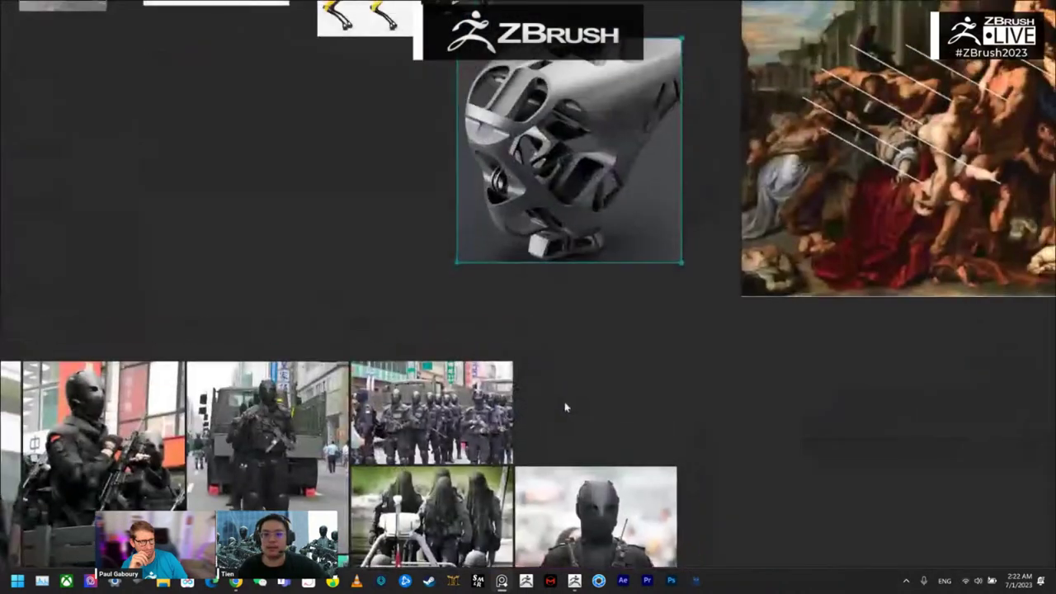
{"action": "left_click_drag", "start_coordinate": [577, 212], "coordinate": [821, 519]}
{"action": "middle_click_drag", "start_coordinate": [652, 418], "coordinate": [618, 181]}
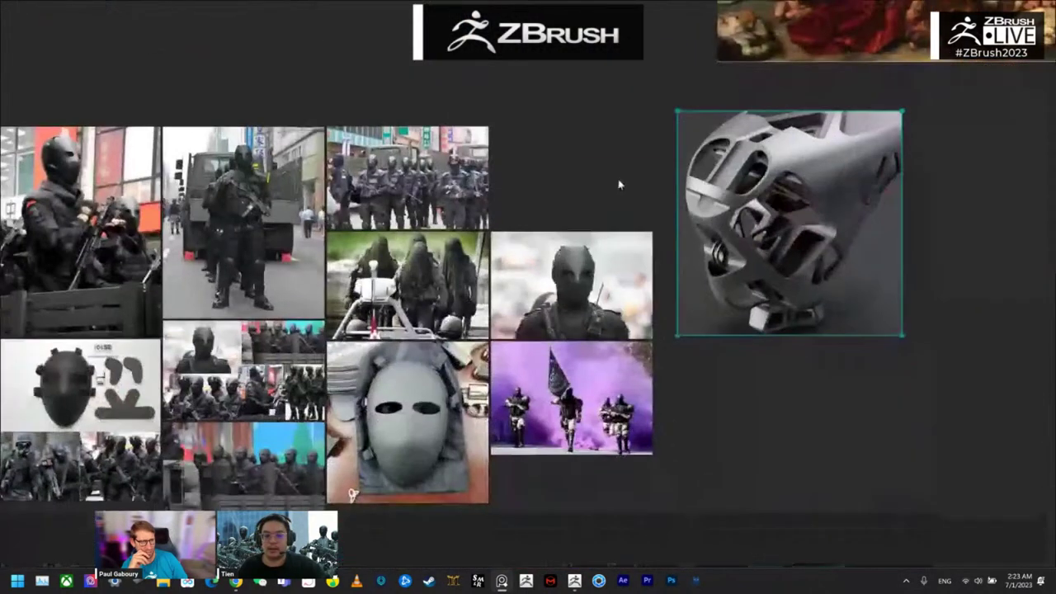
{"action": "scroll", "coordinate": [746, 231], "scroll_direction": "up", "scroll_amount": 2}
{"action": "scroll", "coordinate": [767, 318], "scroll_direction": "up", "scroll_amount": 2}
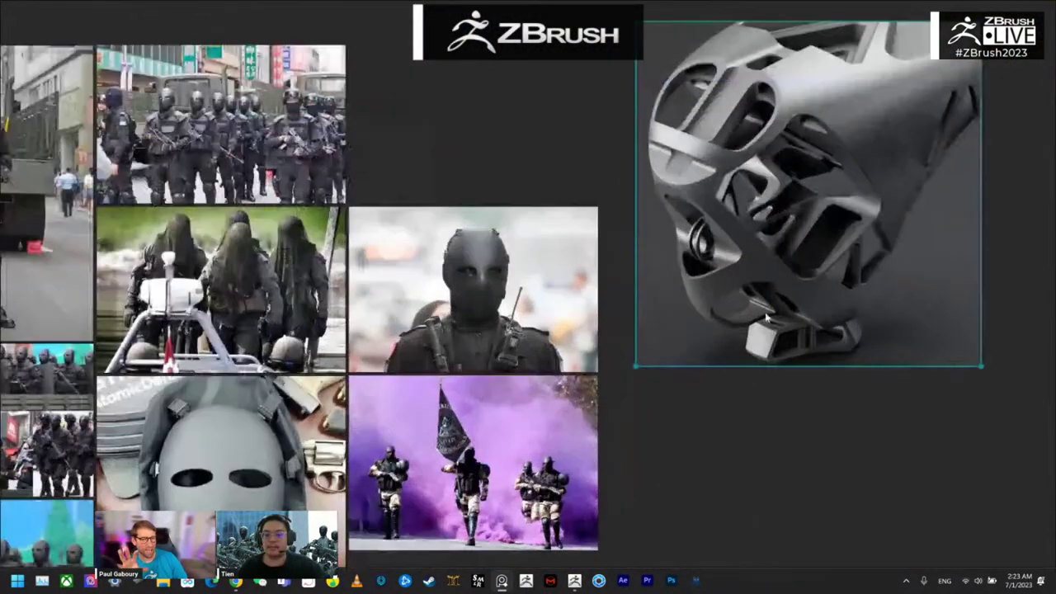
{"action": "left_click", "coordinate": [765, 411]}
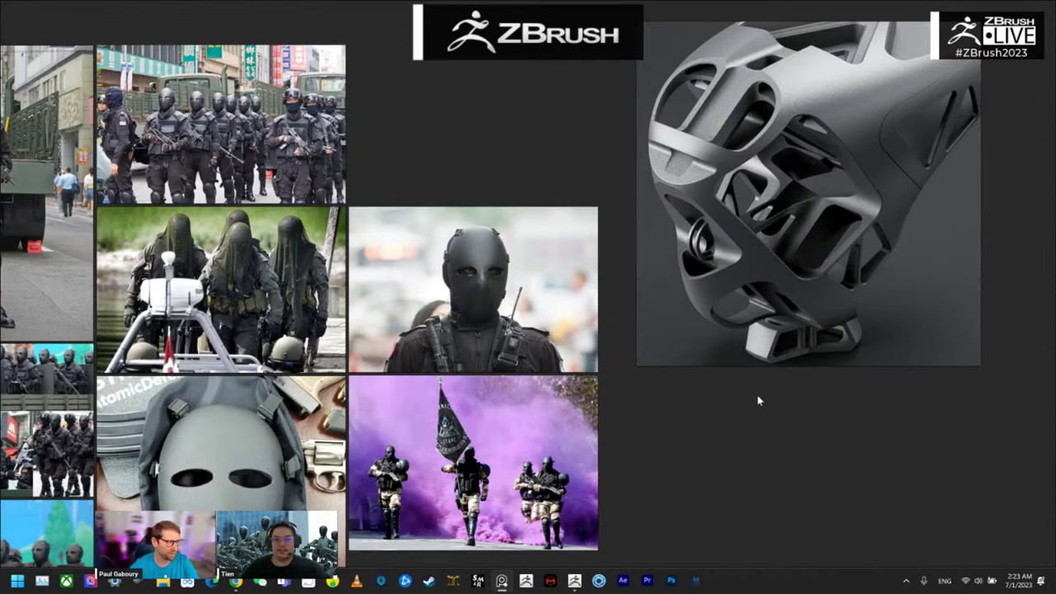
{"action": "key", "text": "alt+Tab"}
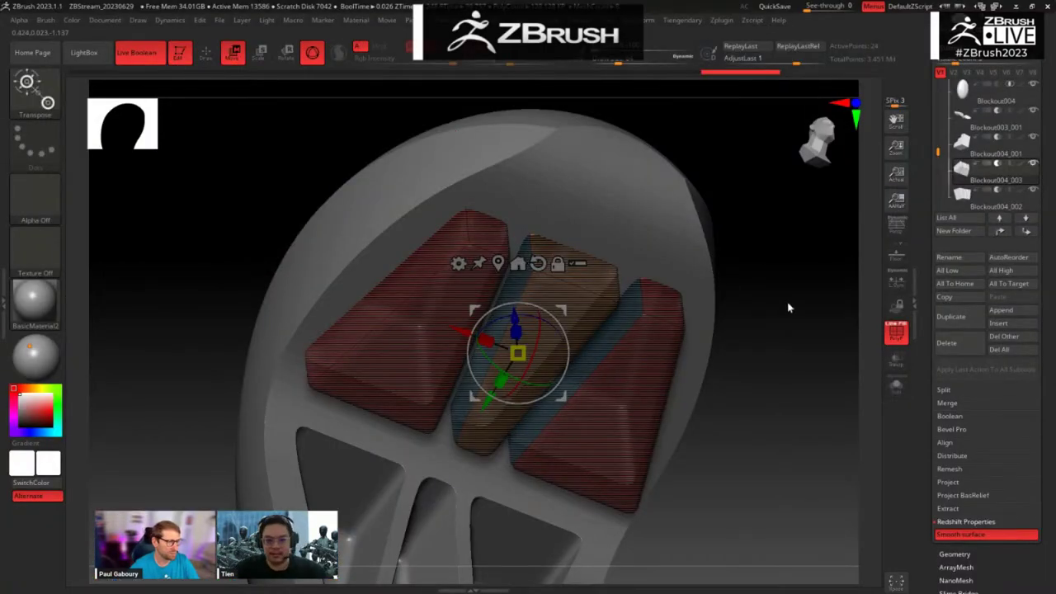
Step: Hide the polyframe and nudge the duplicated cutter slightly along its Z axis deeper into the upper head
{"action": "left_click_drag", "start_coordinate": [790, 308], "coordinate": [825, 347]}
{"action": "key", "text": "shift+f"}
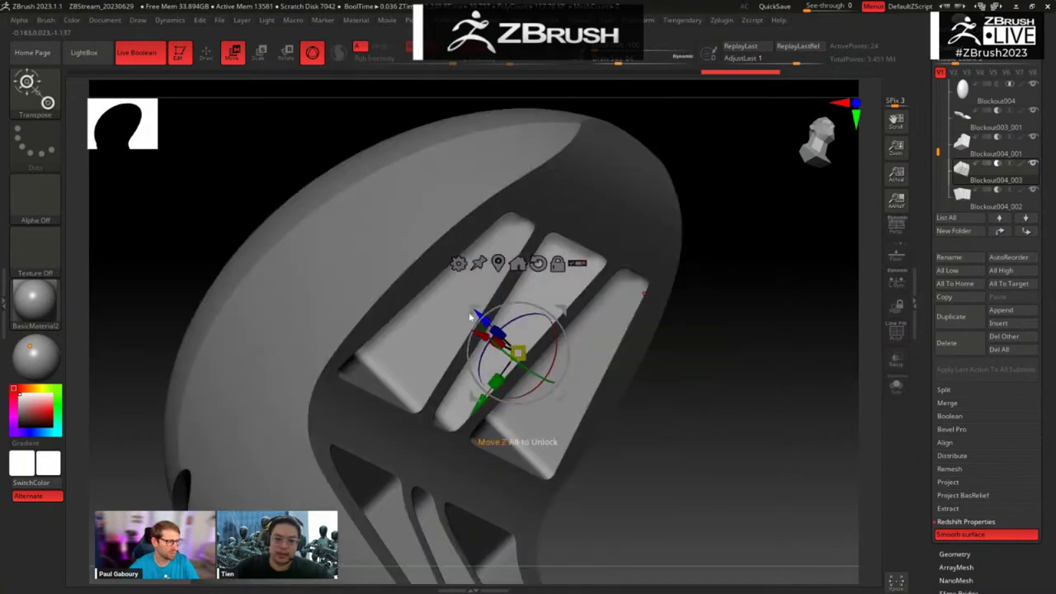
{"action": "left_click_drag", "start_coordinate": [481, 314], "coordinate": [477, 308]}
{"action": "left_click_drag", "start_coordinate": [700, 335], "coordinate": [738, 312]}
{"action": "left_click_drag", "start_coordinate": [745, 384], "coordinate": [613, 300], "text": "shift"}
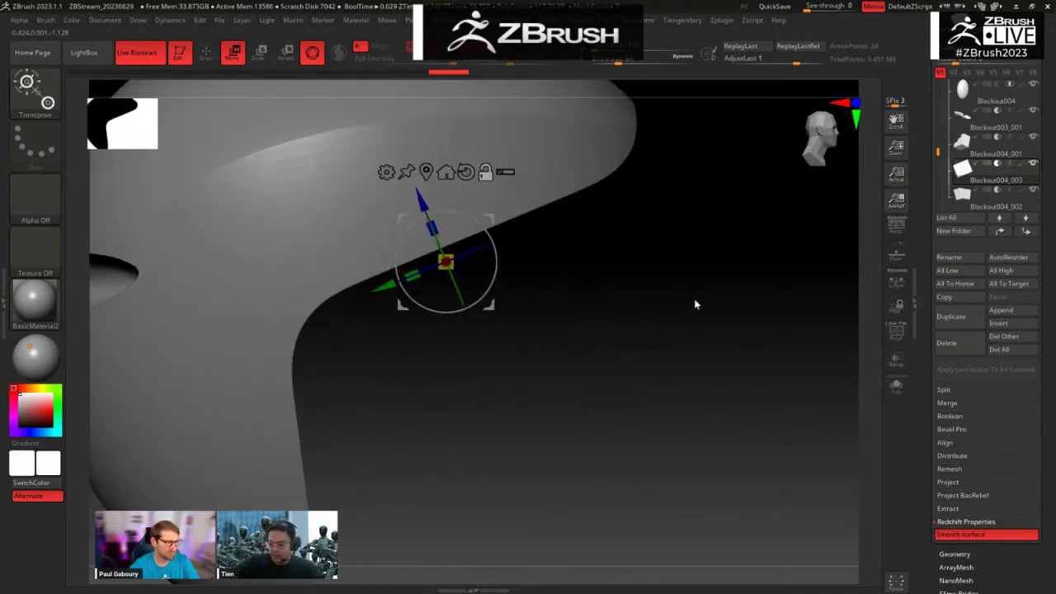
{"action": "left_click_drag", "start_coordinate": [641, 379], "coordinate": [614, 364]}
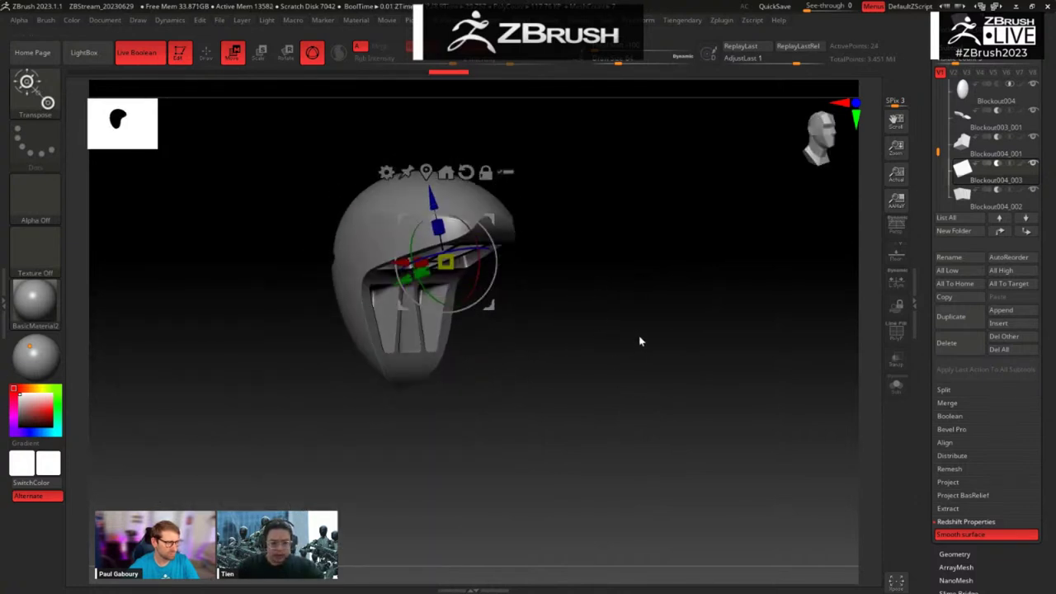
Step: Duplicate the upper head cutter and replace the duplicate with a QCube primitive at the rear edge of the head
{"action": "key", "text": "ctrl+shift"}
{"action": "key", "text": "ctrl+shift+d"}
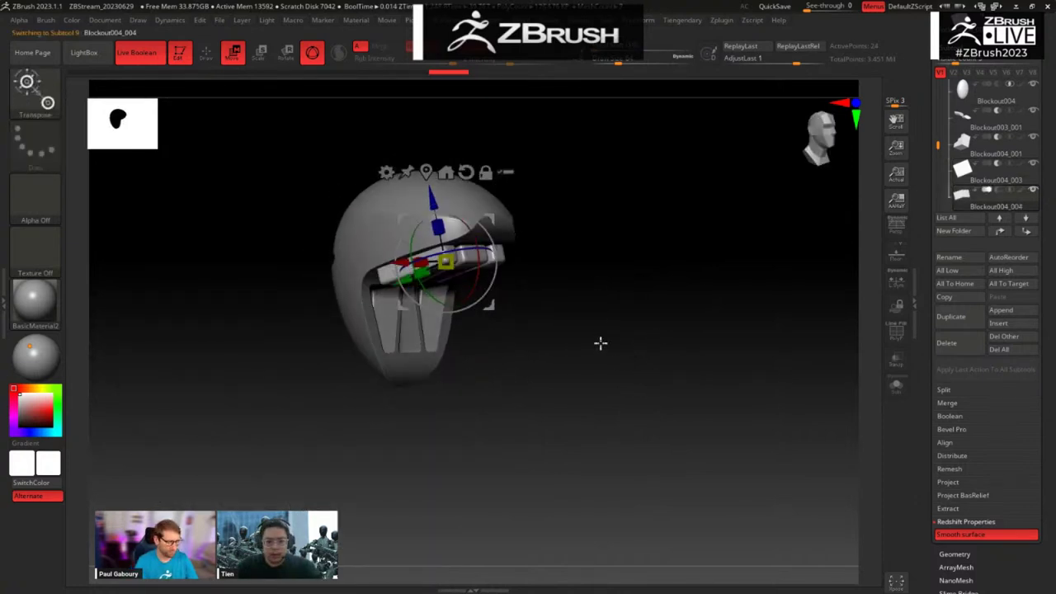
{"action": "mouse_move", "coordinate": [599, 344]}
{"action": "left_mouse_down"}
{"action": "mouse_move", "coordinate": [649, 356]}
{"action": "mouse_move", "coordinate": [594, 363]}
{"action": "mouse_move", "coordinate": [609, 356]}
{"action": "left_mouse_up"}
{"action": "key", "text": "b"}
{"action": "key", "text": "i"}
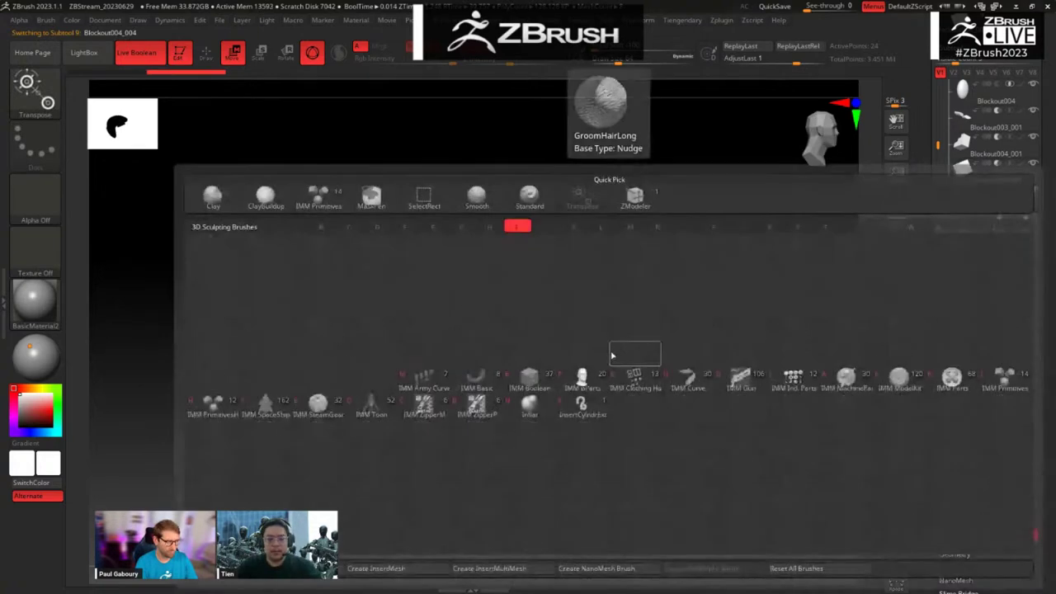
{"action": "key", "text": "p"}
{"action": "left_click", "coordinate": [142, 89]}
{"action": "left_click_drag", "start_coordinate": [499, 323], "coordinate": [609, 323]}
{"action": "mouse_move", "coordinate": [638, 347]}
{"action": "left_mouse_down", "text": "alt"}
{"action": "mouse_move", "coordinate": [622, 352]}
{"action": "mouse_move", "coordinate": [646, 347]}
{"action": "left_mouse_up", "text": "alt"}
{"action": "key", "text": "shift+f"}
{"action": "mouse_move", "coordinate": [610, 267]}
{"action": "left_mouse_down"}
{"action": "mouse_move", "coordinate": [629, 382]}
{"action": "mouse_move", "coordinate": [610, 361]}
{"action": "left_mouse_up"}
Step: Isolate the cube and delete its middle edge loops with the ZModeler Insert EdgeLoop action
{"action": "key", "text": "b"}
{"action": "key", "text": "z"}
{"action": "key", "text": "m"}
{"action": "key", "text": "alt+s"}
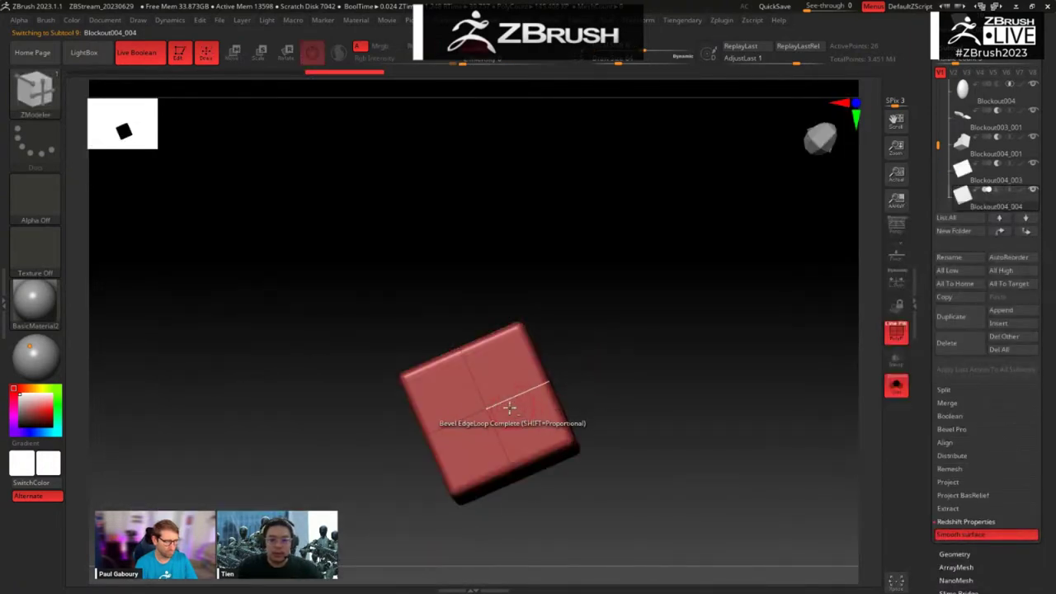
{"action": "left_click_drag", "start_coordinate": [508, 402], "coordinate": [494, 428]}
{"action": "key", "text": "ctrl+z"}
{"action": "key", "text": "b"}
{"action": "key", "text": "z"}
{"action": "key", "text": "m"}
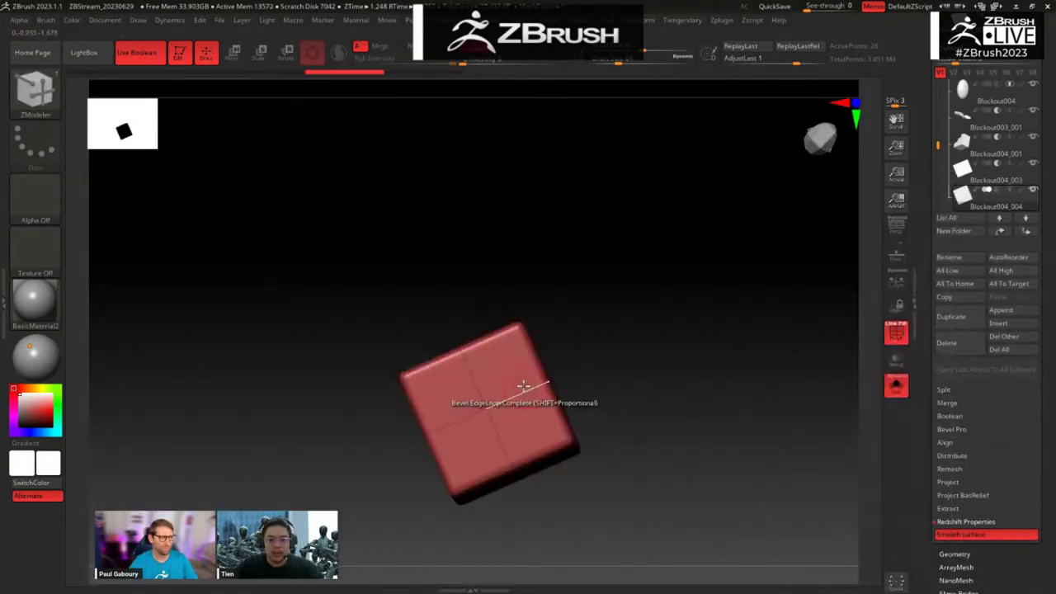
{"action": "key", "text": "space"}
{"action": "left_click", "coordinate": [494, 223]}
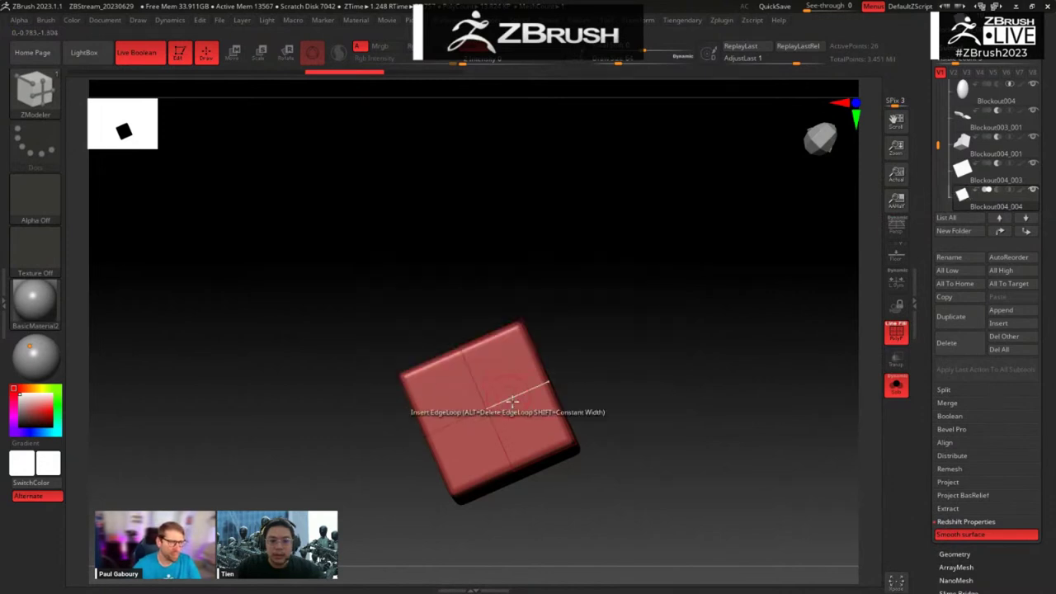
{"action": "left_click_drag", "start_coordinate": [625, 396], "coordinate": [529, 401]}
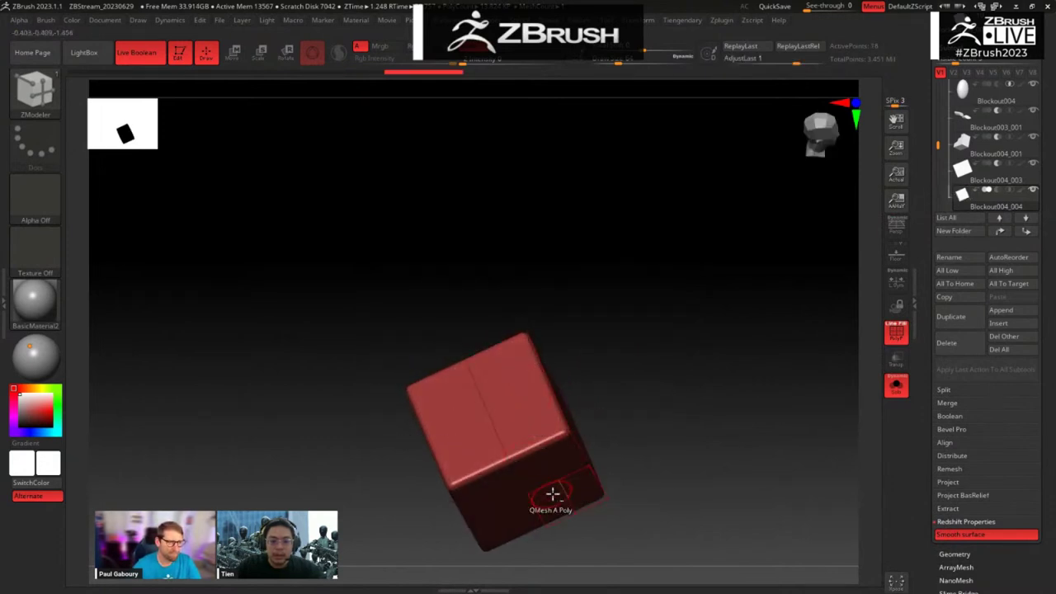
{"action": "left_click_drag", "start_coordinate": [615, 450], "coordinate": [517, 338]}
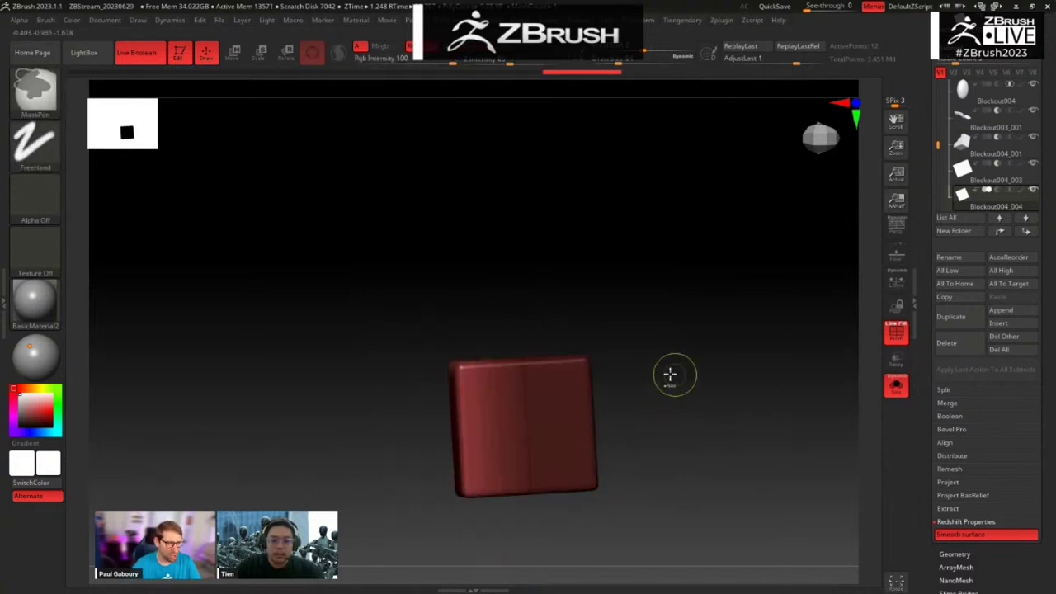
Step: Taper one side of the cube toward the head and show the full head again
{"action": "key", "text": "w"}
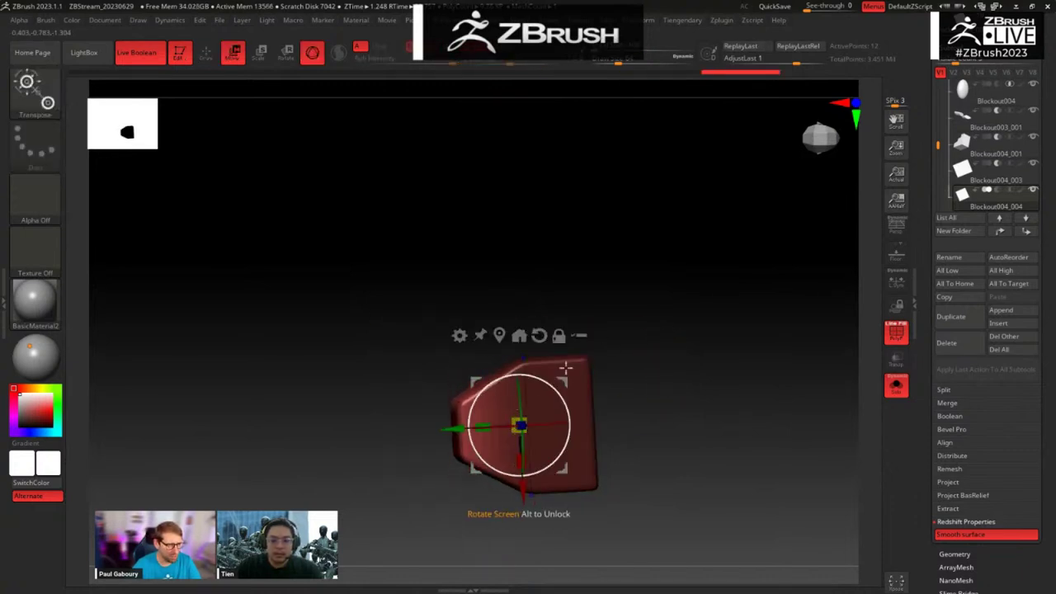
{"action": "left_click_drag", "start_coordinate": [669, 342], "coordinate": [648, 345]}
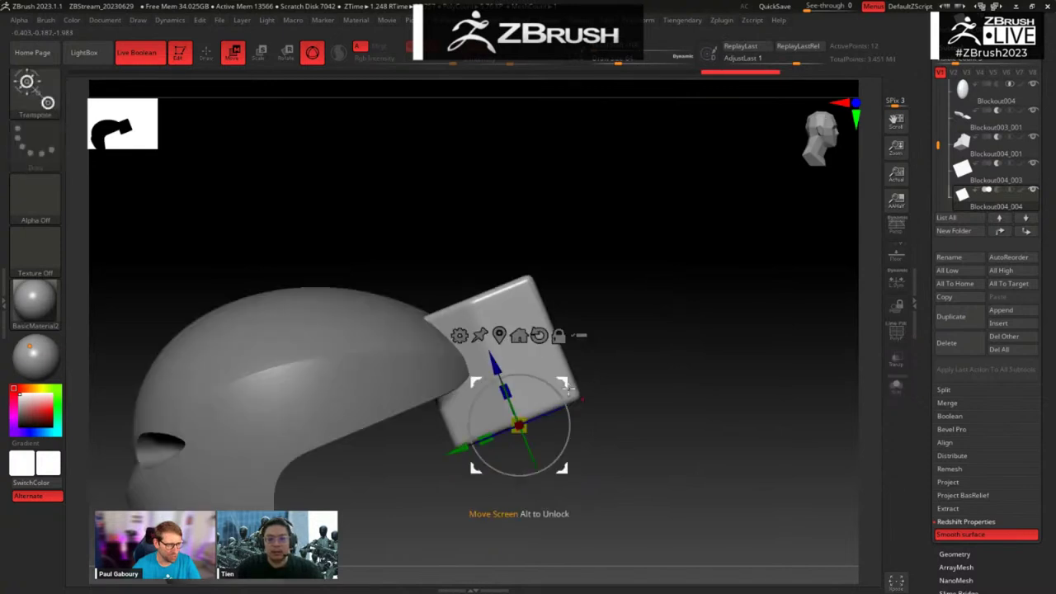
{"action": "left_click_drag", "start_coordinate": [569, 389], "coordinate": [657, 348]}
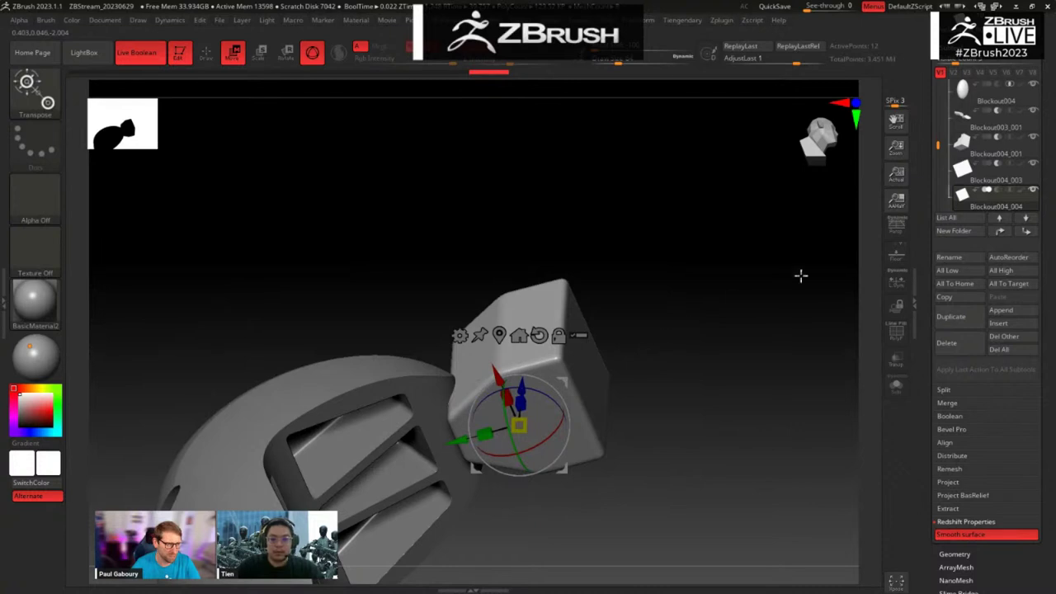
Step: Set the tapered cube to subtract and move it along its Y axis by about 0.06 at the upper head's rear edge
{"action": "left_click", "coordinate": [1002, 191]}
{"action": "left_click_drag", "start_coordinate": [790, 288], "coordinate": [693, 368]}
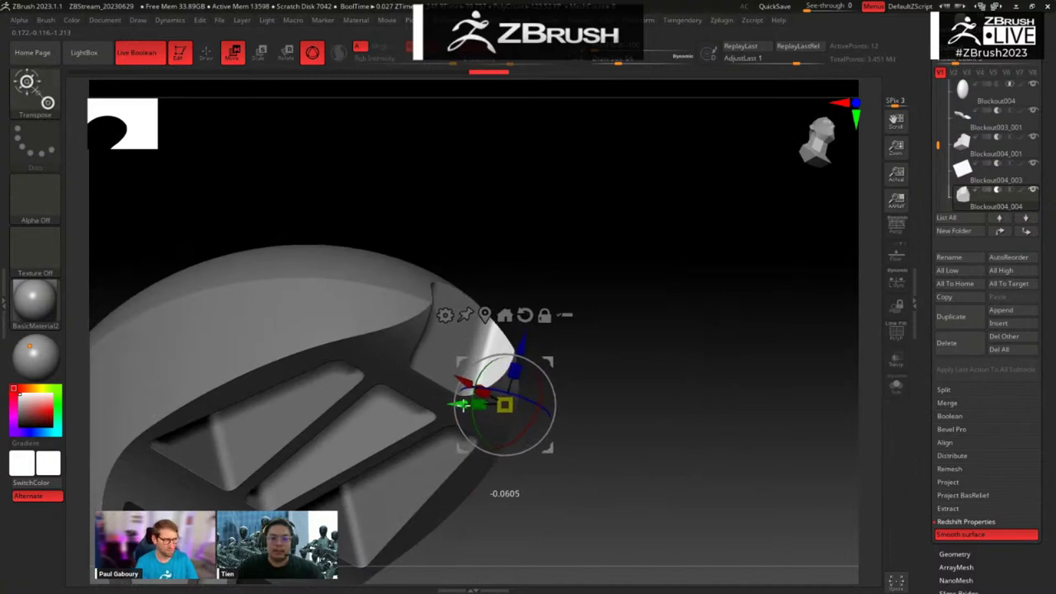
{"action": "left_click_drag", "start_coordinate": [463, 404], "coordinate": [463, 404]}
Step: Extrude the tapered cutter's two side faces outward with ZModeler QMesh
{"action": "mouse_move", "coordinate": [604, 342]}
{"action": "left_mouse_down"}
{"action": "mouse_move", "coordinate": [611, 377]}
{"action": "mouse_move", "coordinate": [627, 378]}
{"action": "left_mouse_up"}
{"action": "key", "text": "shift+f"}
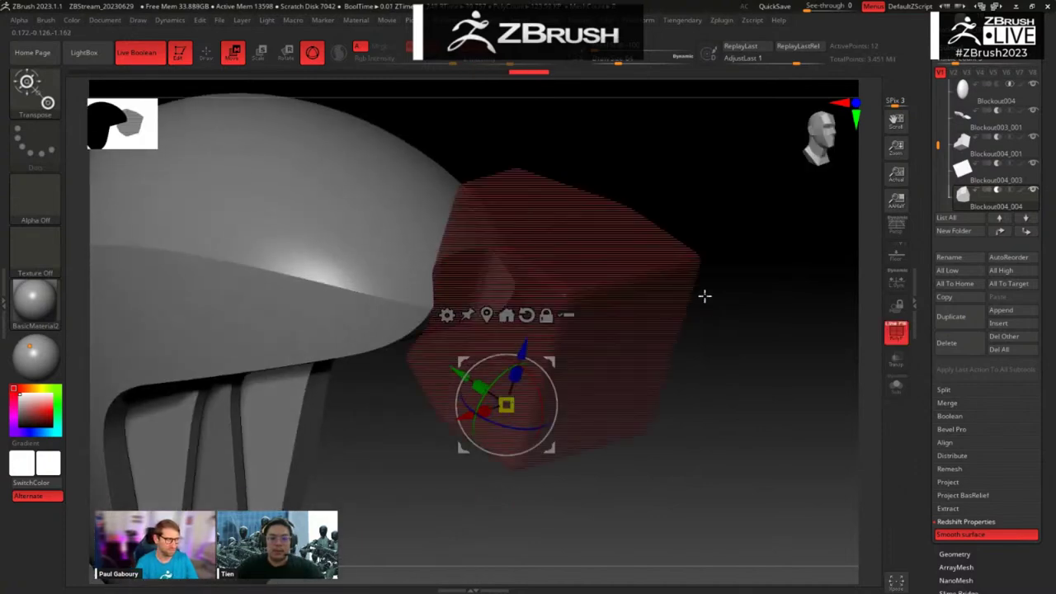
{"action": "left_click_drag", "start_coordinate": [710, 197], "coordinate": [720, 214]}
{"action": "key", "text": "b"}
{"action": "key", "text": "z"}
{"action": "key", "text": "m"}
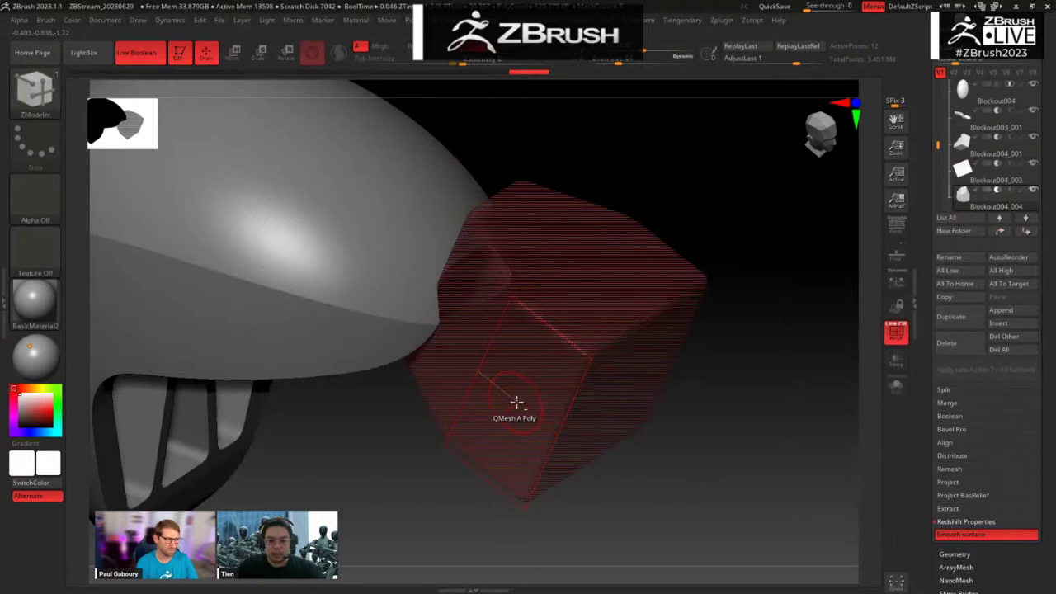
{"action": "left_click_drag", "start_coordinate": [707, 500], "coordinate": [707, 160]}
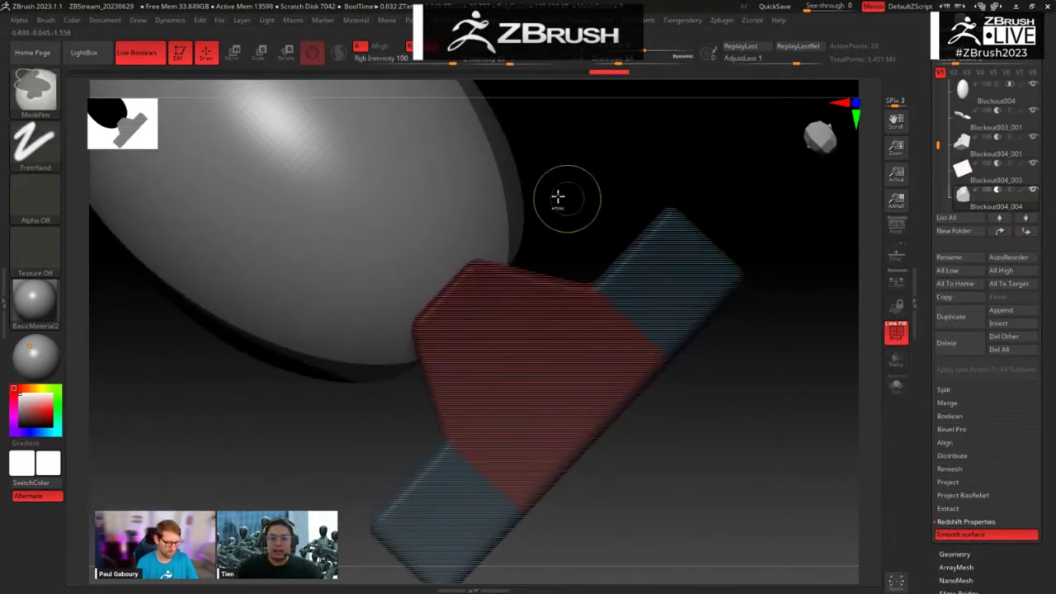
Step: Mask part of the widened cutter and try to move the rest along its Y axis toward the head
{"action": "left_click_drag", "start_coordinate": [557, 207], "coordinate": [830, 415], "text": "ctrl"}
{"action": "key", "text": "w"}
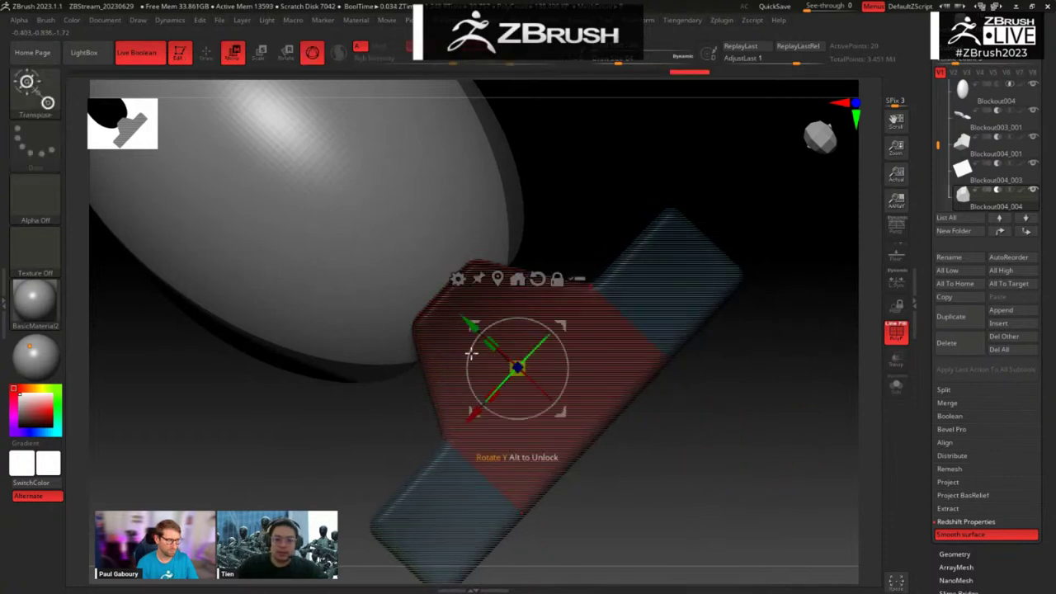
{"action": "left_click_drag", "start_coordinate": [469, 323], "coordinate": [396, 273]}
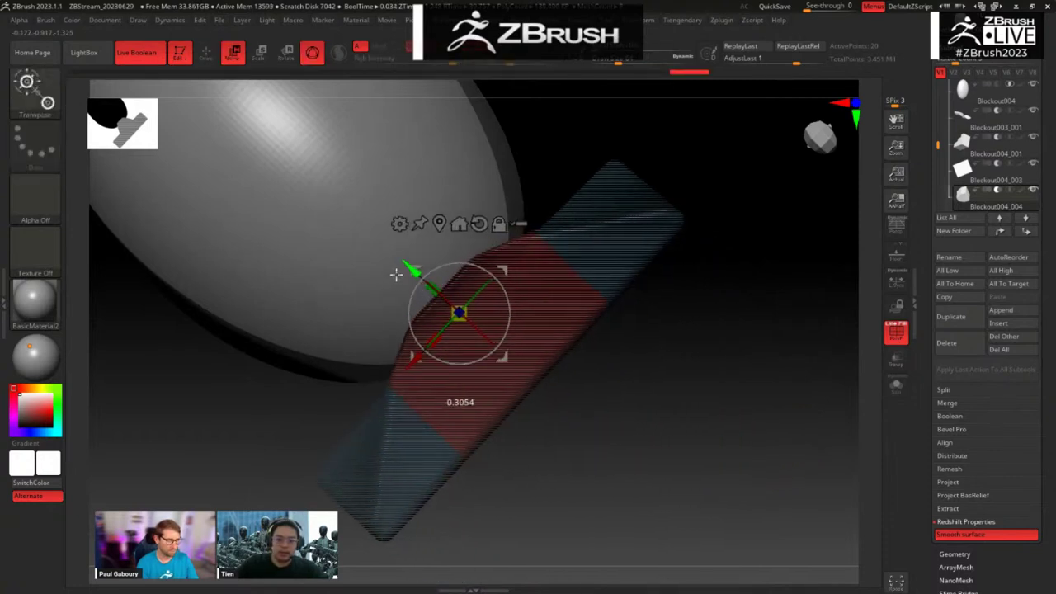
{"action": "key", "text": "ctrl+z"}
Step: Clear the mask, try moving the cutter deeper along Y into the rear of the head, and undo the attempt
{"action": "left_click_drag", "start_coordinate": [767, 135], "coordinate": [619, 377], "text": "ctrl"}
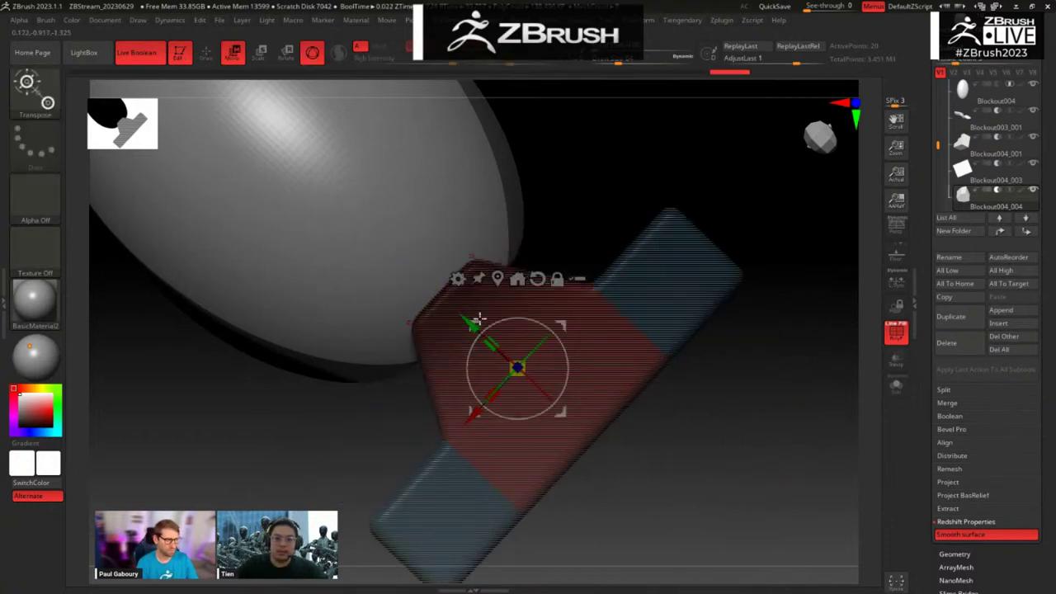
{"action": "left_click_drag", "start_coordinate": [446, 304], "coordinate": [394, 252]}
{"action": "key", "text": "shift+f"}
{"action": "left_click_drag", "start_coordinate": [629, 353], "coordinate": [656, 274]}
{"action": "key", "text": "ctrl+z"}
{"action": "key", "text": "ctrl+z"}
{"action": "key", "text": "ctrl+z"}
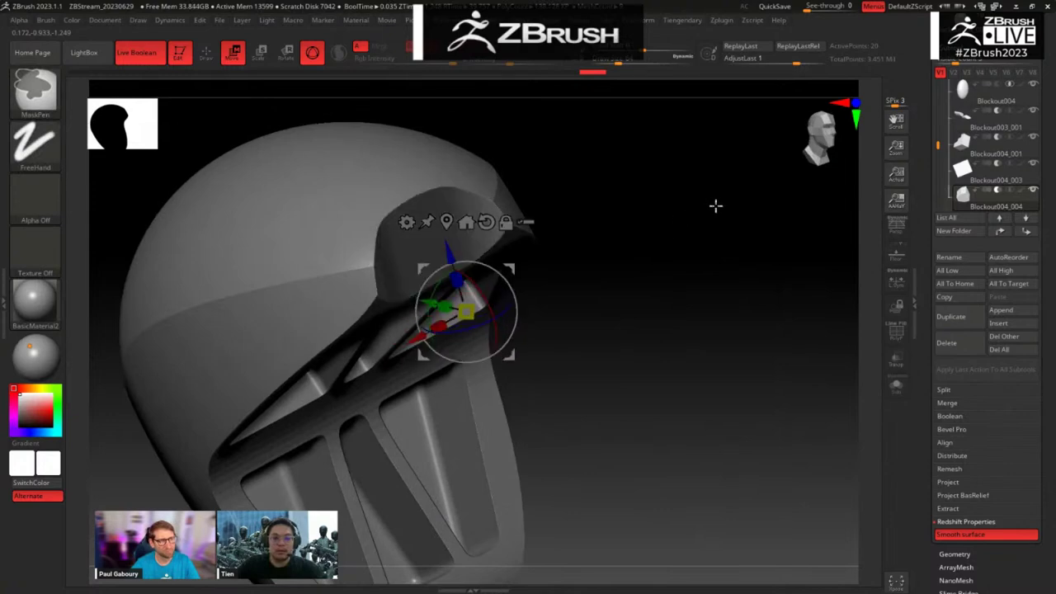
Step: Move the rear notch cutter about 0.06 along its Y axis and inspect the cut from beneath the head
{"action": "left_click_drag", "start_coordinate": [735, 253], "coordinate": [765, 272]}
{"action": "key", "text": "shift+f"}
{"action": "left_click_drag", "start_coordinate": [758, 363], "coordinate": [841, 354]}
{"action": "left_click_drag", "start_coordinate": [802, 321], "coordinate": [709, 210], "text": "alt"}
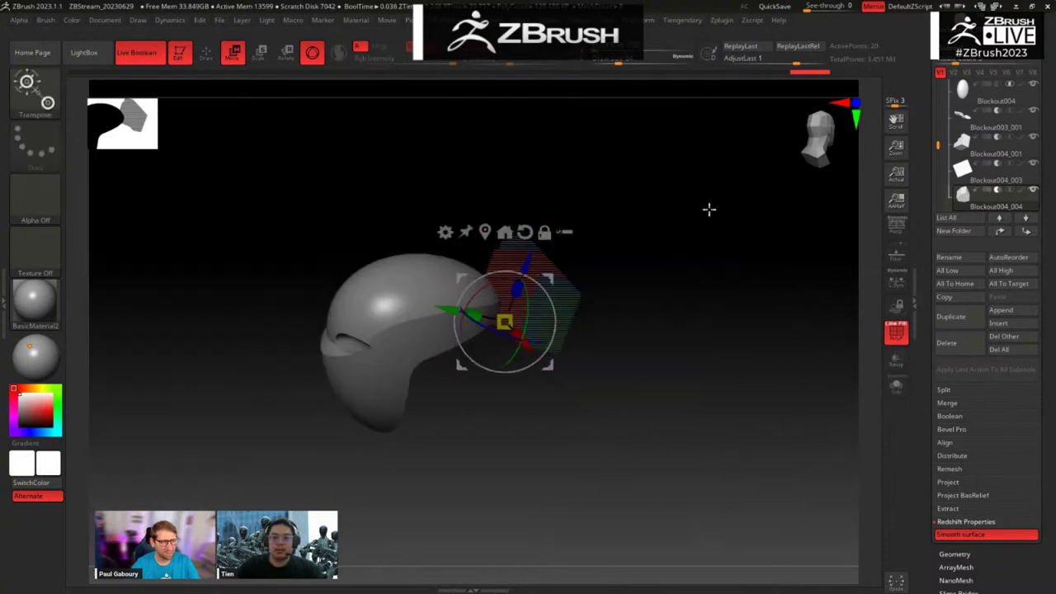
{"action": "key", "text": "shift+f"}
{"action": "left_click_drag", "start_coordinate": [692, 267], "coordinate": [552, 332]}
{"action": "left_click_drag", "start_coordinate": [489, 432], "coordinate": [473, 305]}
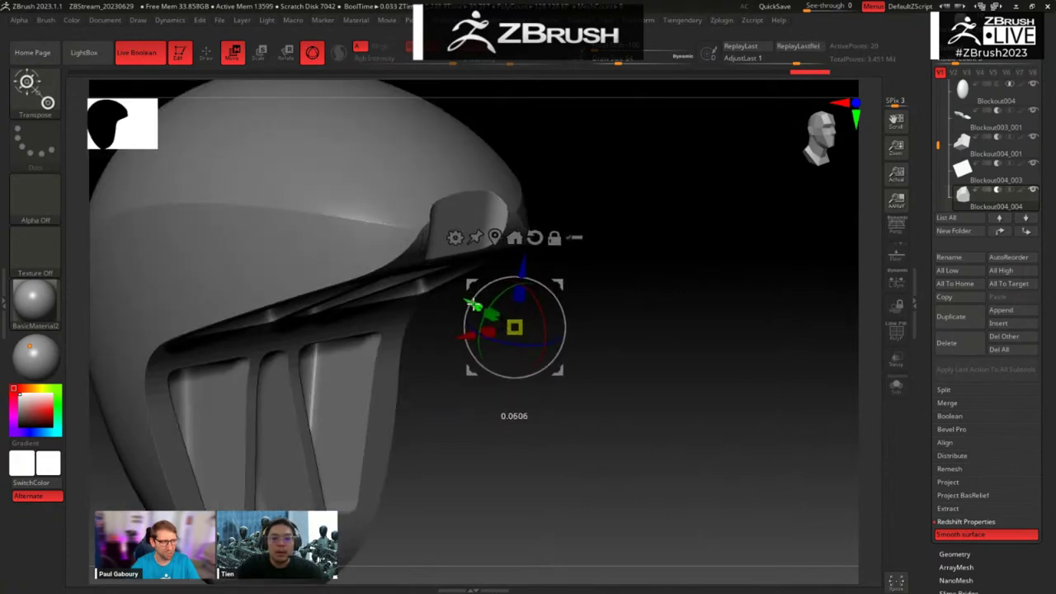
{"action": "left_click_drag", "start_coordinate": [631, 285], "coordinate": [352, 371]}
Step: Duplicate the rear notch cutter and replace the duplicate with a QCube primitive
{"action": "key", "text": "ctrl+shift+d"}
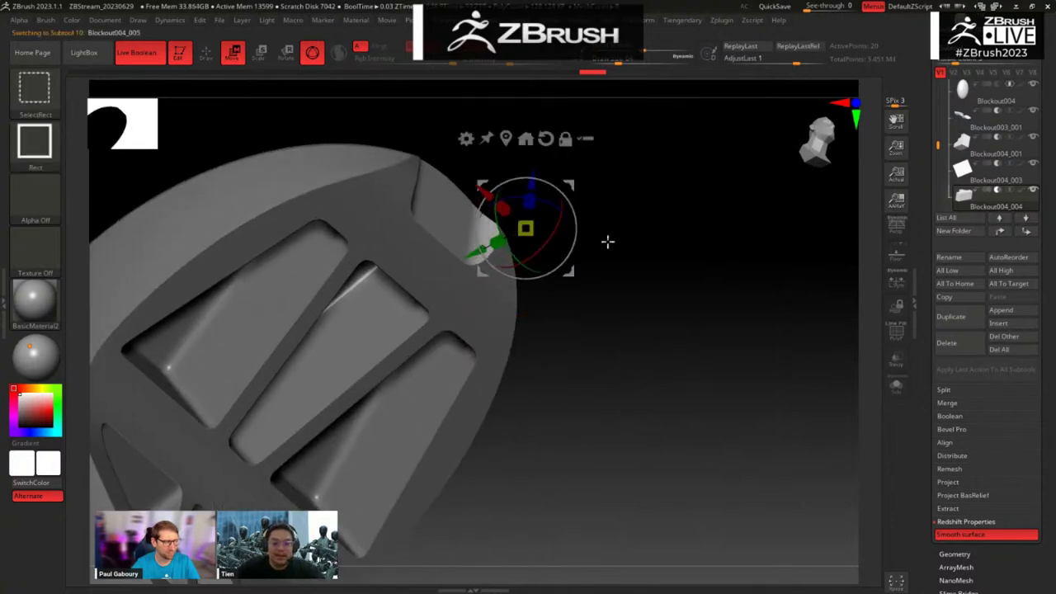
{"action": "key", "text": "q"}
{"action": "left_click_drag", "start_coordinate": [590, 408], "coordinate": [611, 467]}
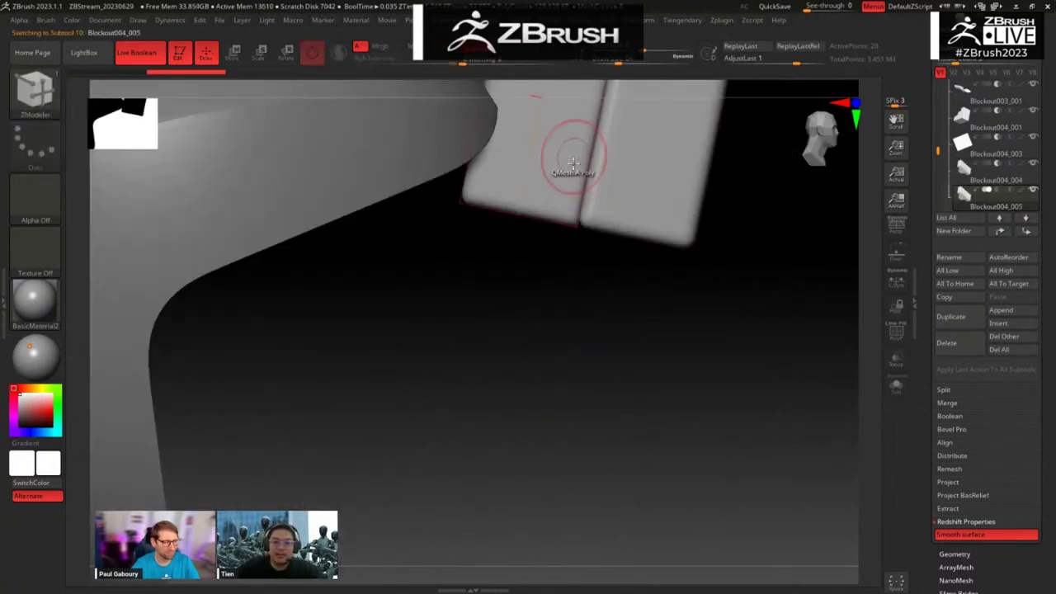
{"action": "key", "text": "w"}
{"action": "mouse_move", "coordinate": [524, 346]}
{"action": "left_mouse_down", "text": "alt"}
{"action": "mouse_move", "coordinate": [493, 397]}
{"action": "mouse_move", "coordinate": [520, 330]}
{"action": "left_mouse_up", "text": "alt"}
{"action": "left_click_drag", "start_coordinate": [612, 256], "coordinate": [559, 328]}
{"action": "key", "text": "b"}
{"action": "key", "text": "t"}
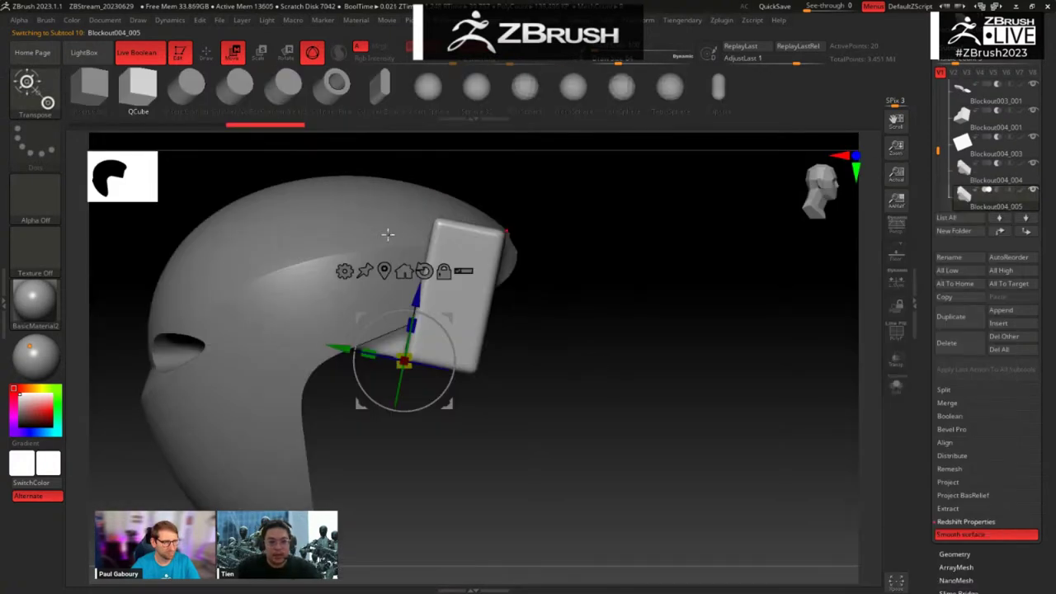
Step: Position the new cube inside the segmented cavities under the upper head
{"action": "left_click_drag", "start_coordinate": [629, 371], "coordinate": [755, 373]}
{"action": "left_click_drag", "start_coordinate": [452, 343], "coordinate": [440, 310]}
{"action": "left_click_drag", "start_coordinate": [531, 385], "coordinate": [542, 328], "text": "alt"}
{"action": "key", "text": "shift+f"}
{"action": "left_click_drag", "start_coordinate": [396, 341], "coordinate": [327, 289]}
{"action": "left_click_drag", "start_coordinate": [391, 301], "coordinate": [536, 210]}
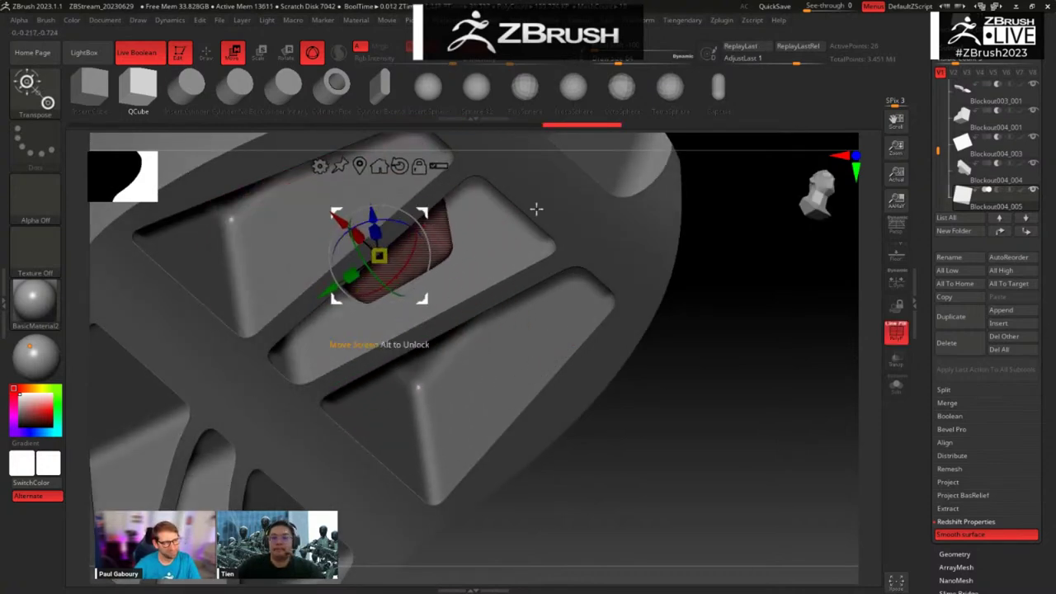
Step: Set the cube to subtract and stretch it along its X axis while isolated, and show the full head again
{"action": "left_click_drag", "start_coordinate": [817, 338], "coordinate": [632, 376]}
{"action": "key", "text": "alt+shift+s"}
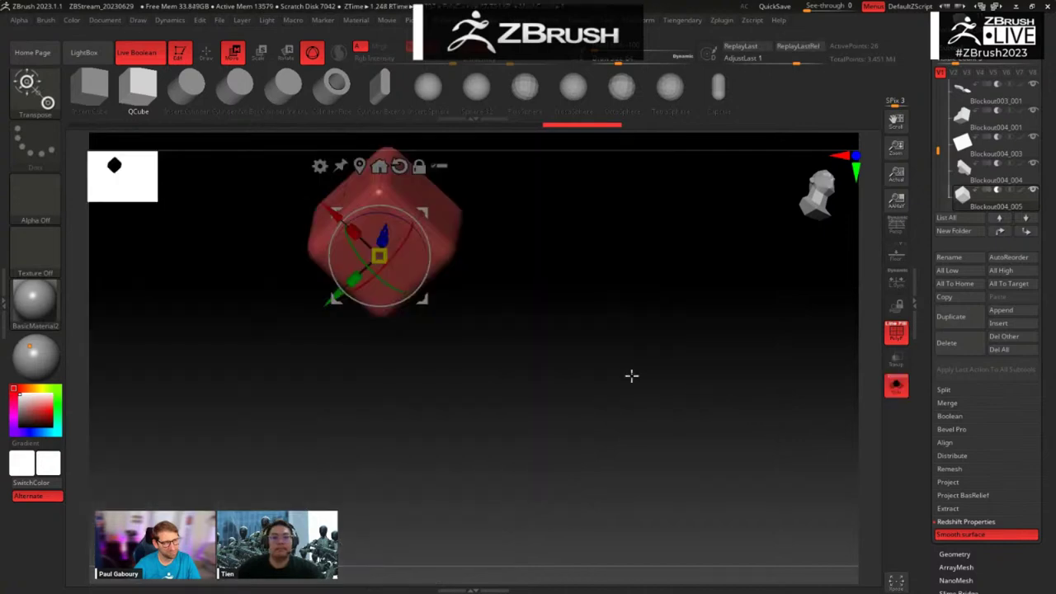
{"action": "left_click_drag", "start_coordinate": [354, 232], "coordinate": [256, 148]}
{"action": "key", "text": "shift+f"}
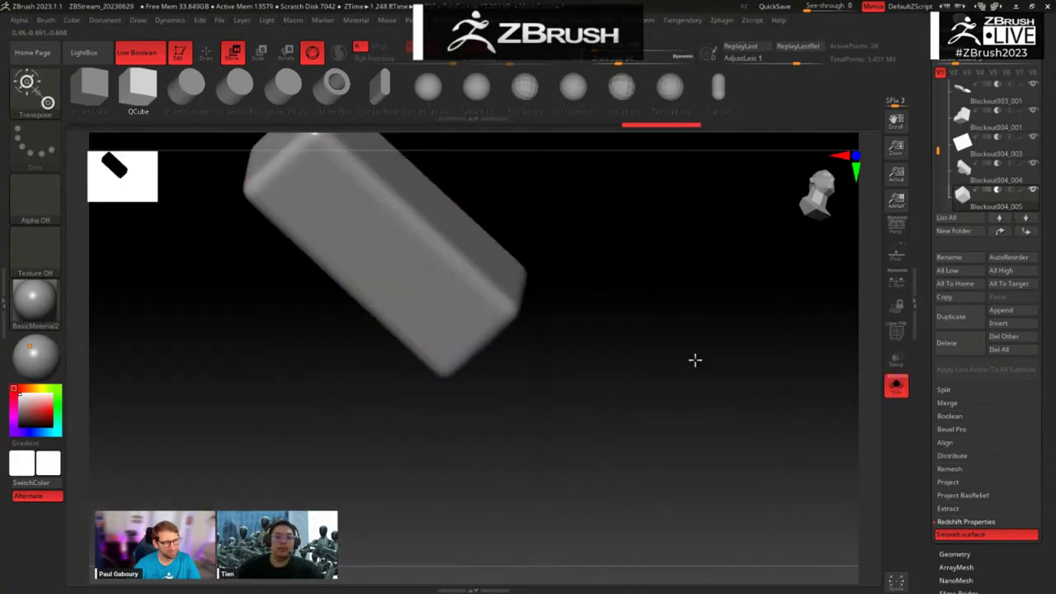
{"action": "key", "text": "alt+shift+s"}
Step: Move the stretched cutter about 0.09 along Z and scale it by about 1.92 along Y to lengthen the openings inside the cavities
{"action": "left_click_drag", "start_coordinate": [696, 361], "coordinate": [698, 394]}
{"action": "left_click_drag", "start_coordinate": [412, 278], "coordinate": [430, 290]}
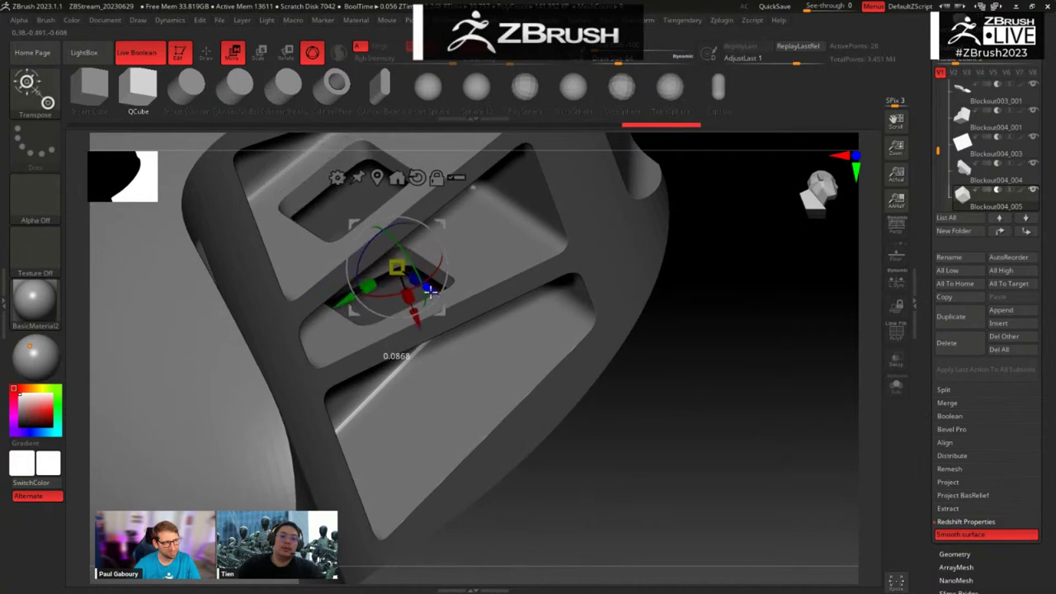
{"action": "left_click_drag", "start_coordinate": [657, 454], "coordinate": [610, 413]}
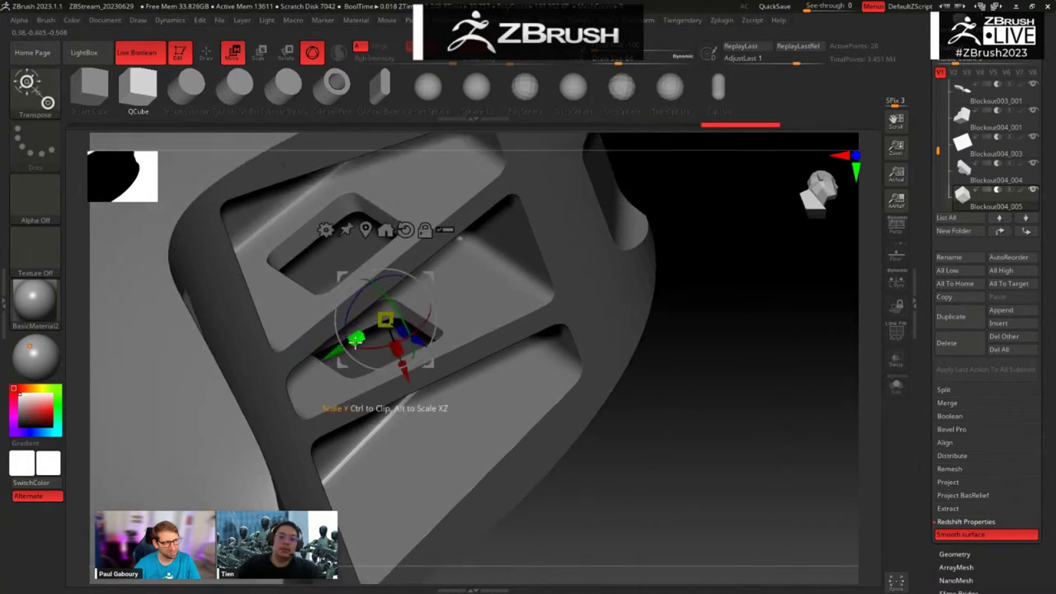
{"action": "left_click_drag", "start_coordinate": [356, 340], "coordinate": [287, 381]}
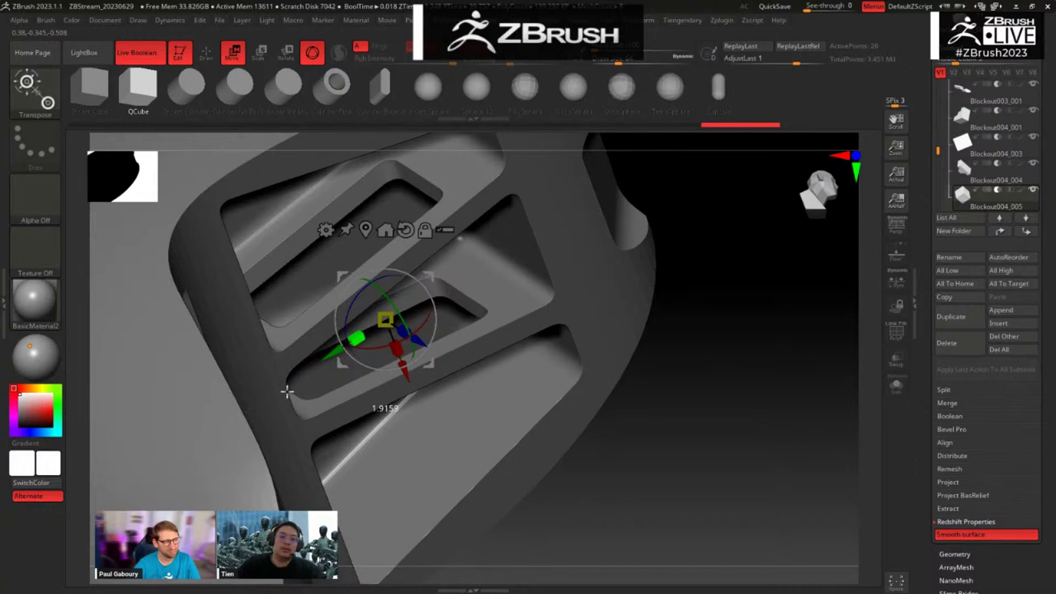
{"action": "left_click_drag", "start_coordinate": [730, 399], "coordinate": [762, 434]}
{"action": "left_click_drag", "start_coordinate": [339, 346], "coordinate": [349, 340]}
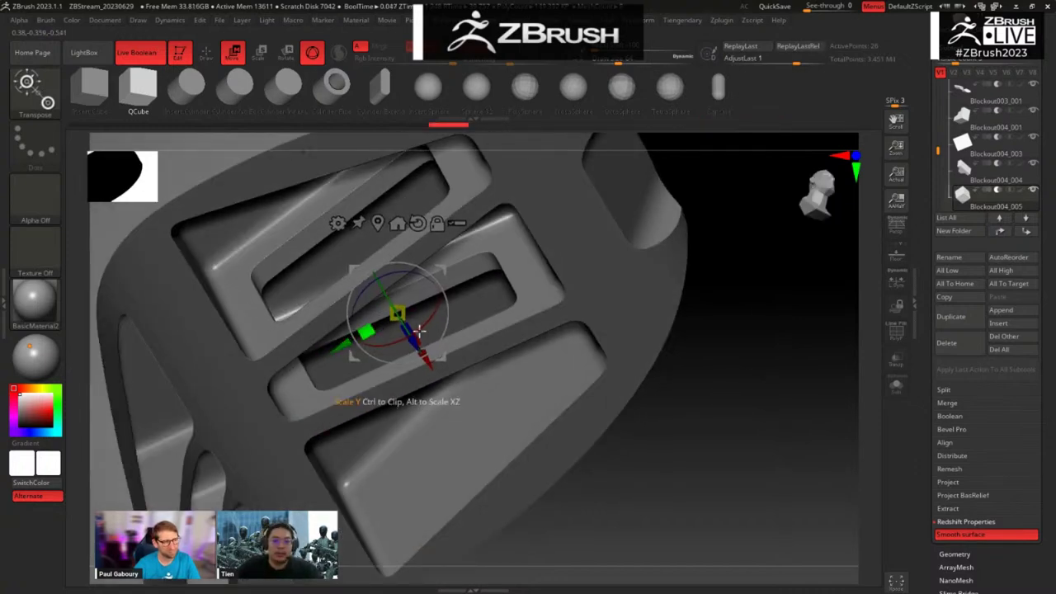
Step: Switch to the PureRef reference board, examine the perforated metal robot image, and return to ZBrush
{"action": "key", "text": "alt+Tab"}
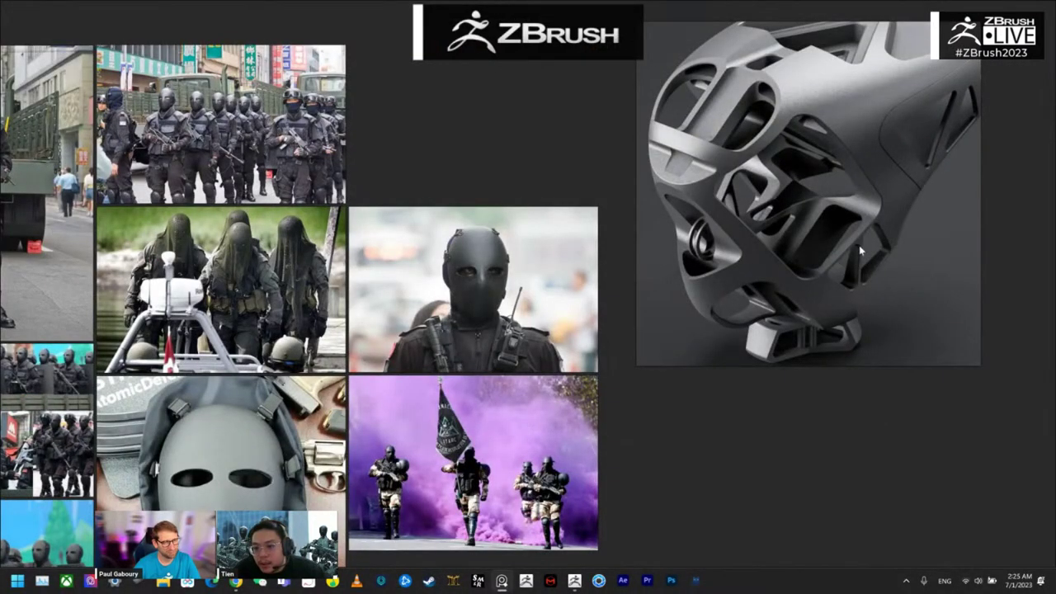
{"action": "key", "text": "alt+Tab"}
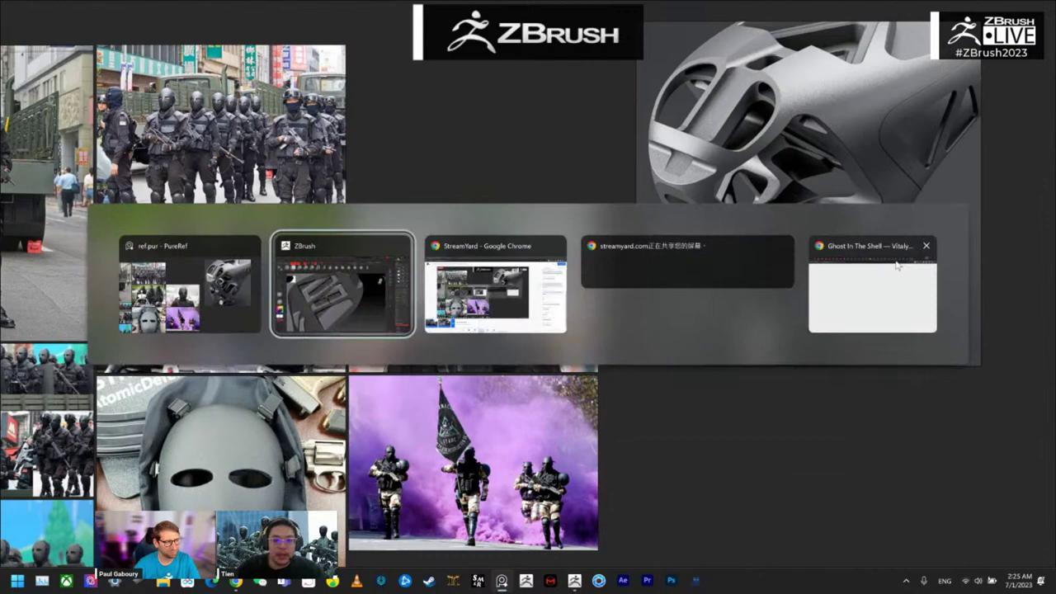
Step: Delete the extra edge loops from the red box with the ZModeler brush, showing its polyframe
{"action": "key", "text": "shift+f"}
{"action": "key", "text": "shift+s"}
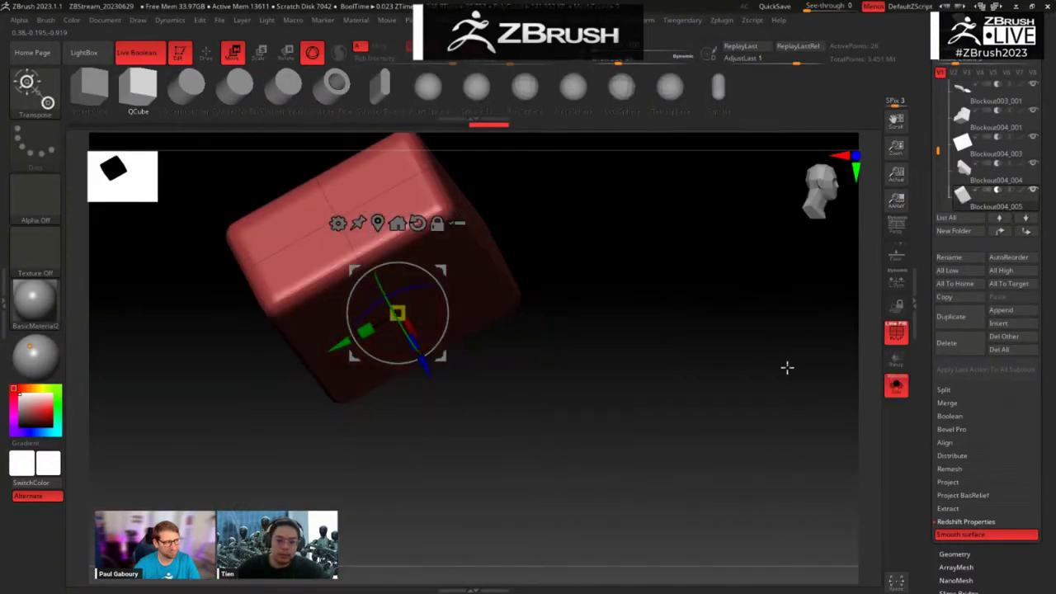
{"action": "key", "text": "b"}
{"action": "key", "text": "z"}
{"action": "key", "text": "m"}
{"action": "left_click_drag", "start_coordinate": [723, 332], "coordinate": [702, 337]}
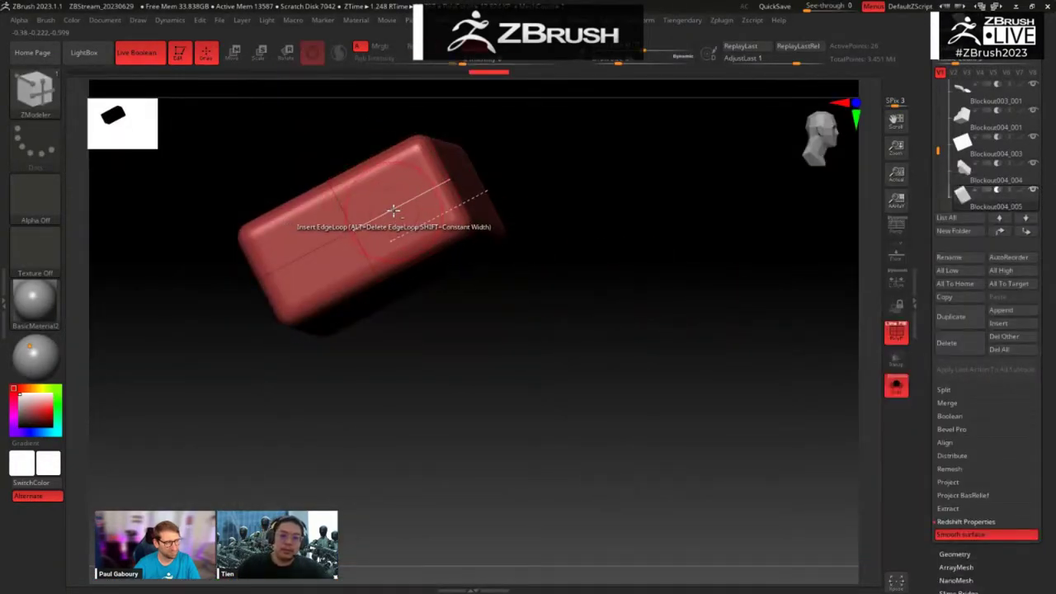
{"action": "left_click", "coordinate": [394, 210], "text": "alt"}
Step: Set the ZModeler edge action to Slide on a single edge and slide the box's edge to reshape it
{"action": "left_click_drag", "start_coordinate": [540, 163], "coordinate": [448, 283]}
{"action": "left_click_drag", "start_coordinate": [514, 320], "coordinate": [330, 248]}
{"action": "key", "text": "space"}
{"action": "left_click", "coordinate": [416, 251]}
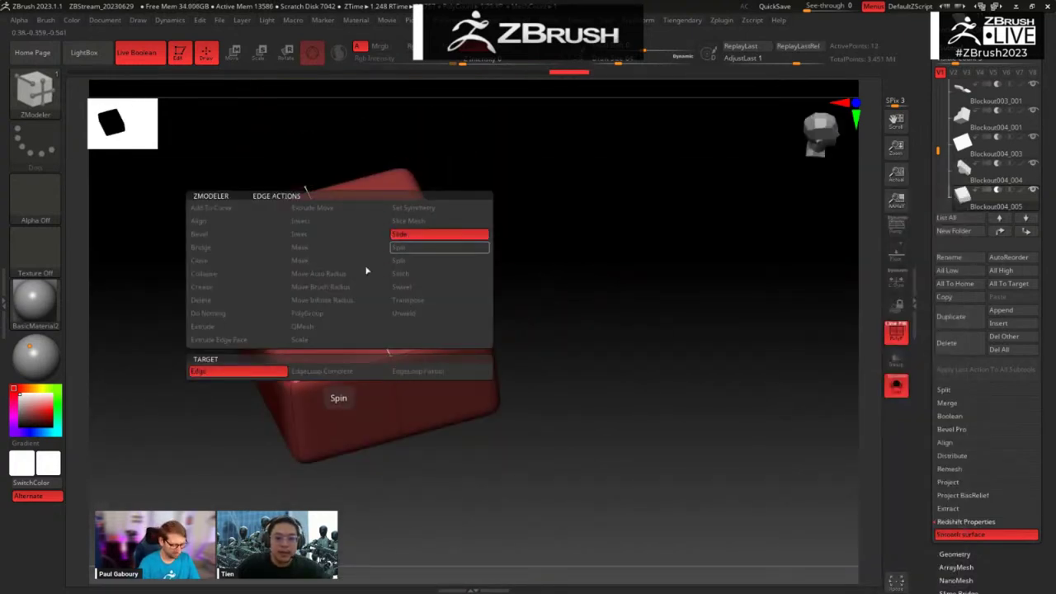
{"action": "left_click_drag", "start_coordinate": [454, 466], "coordinate": [413, 330]}
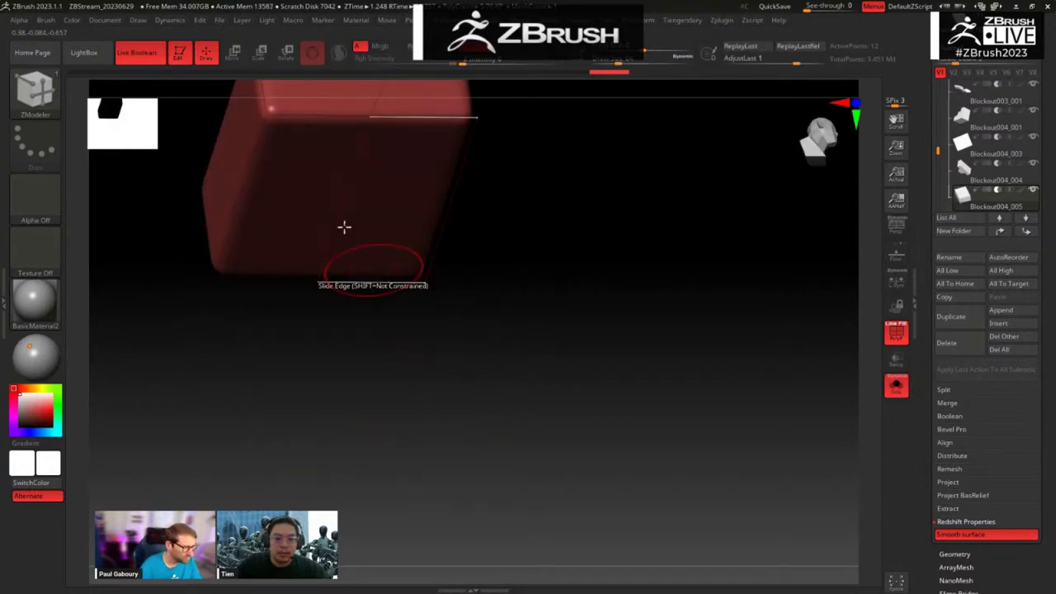
Step: Bevel the complete edge loop around the box with the ZModeler edge action Bevel, EdgeLoop Complete
{"action": "left_click_drag", "start_coordinate": [566, 210], "coordinate": [565, 307]}
{"action": "key", "text": "space"}
{"action": "left_click", "coordinate": [273, 234]}
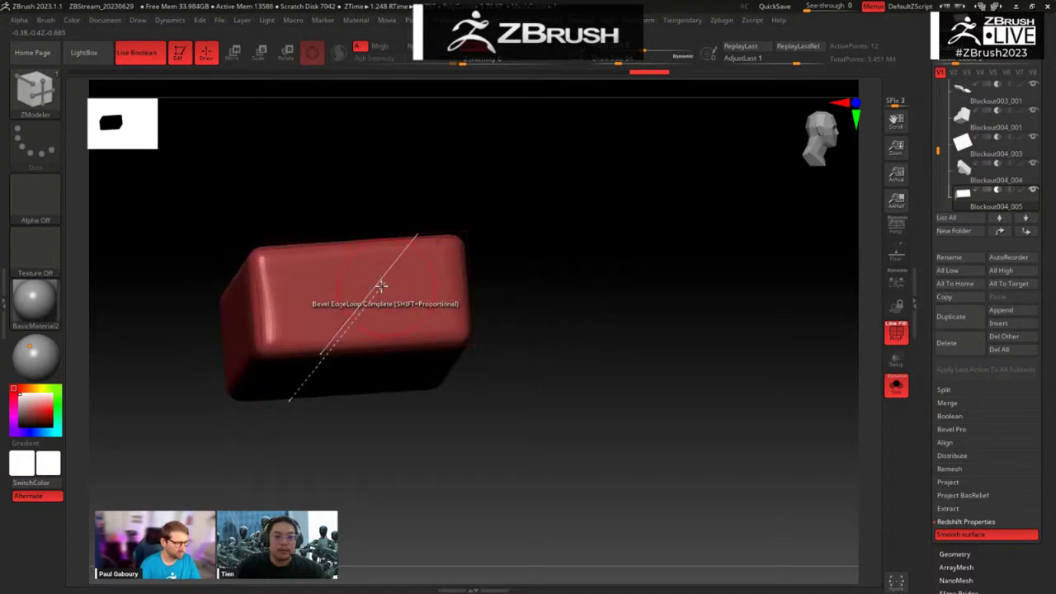
{"action": "left_click_drag", "start_coordinate": [483, 396], "coordinate": [465, 367]}
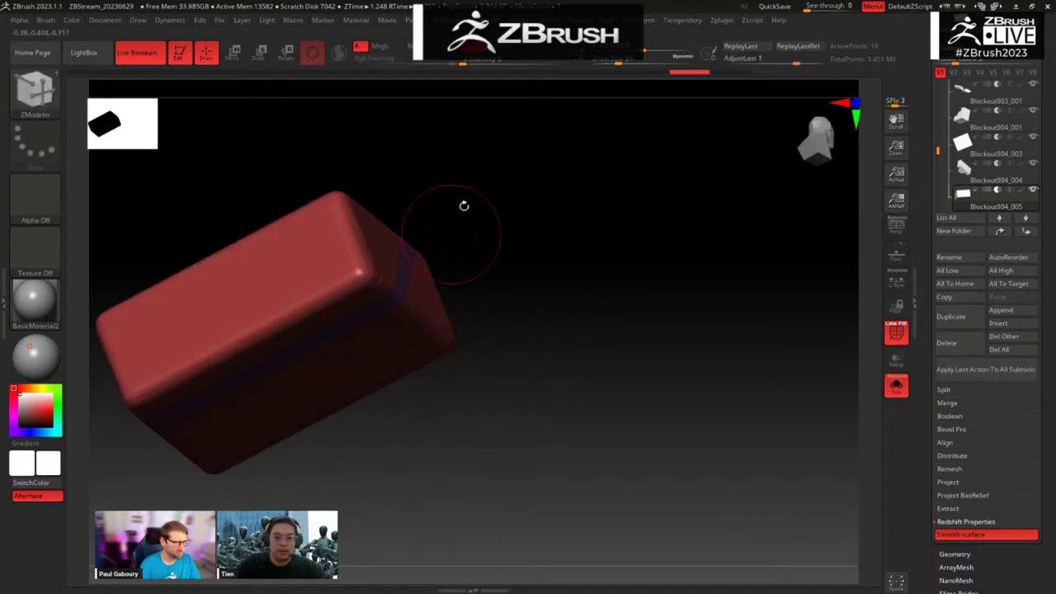
Step: Examine the boolean cutouts inside the head mask and the eye openings from behind, the side and the front
{"action": "left_click_drag", "start_coordinate": [465, 206], "coordinate": [354, 306]}
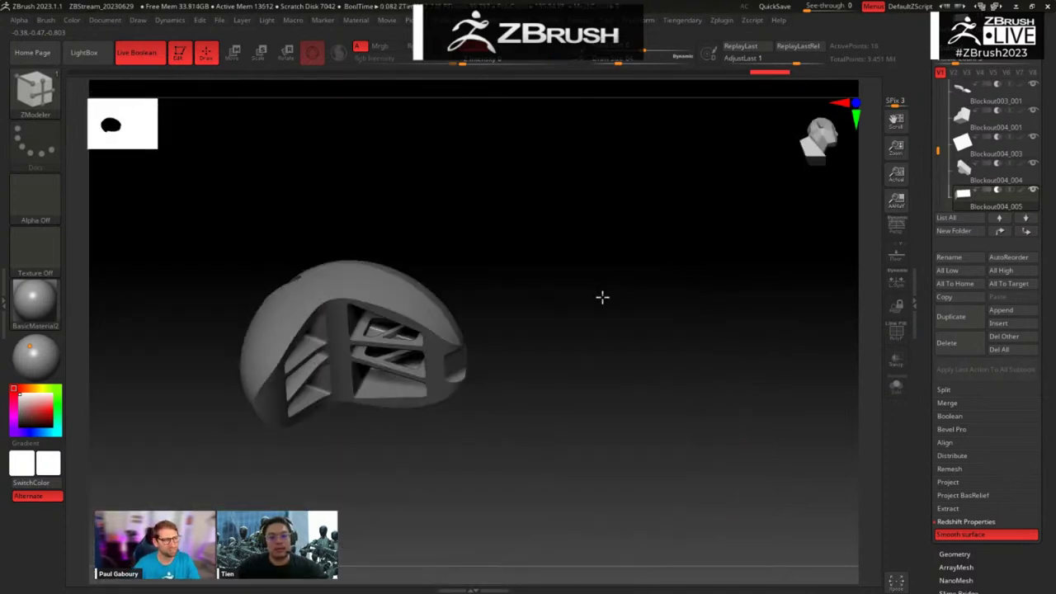
{"action": "left_click_drag", "start_coordinate": [602, 297], "coordinate": [591, 317]}
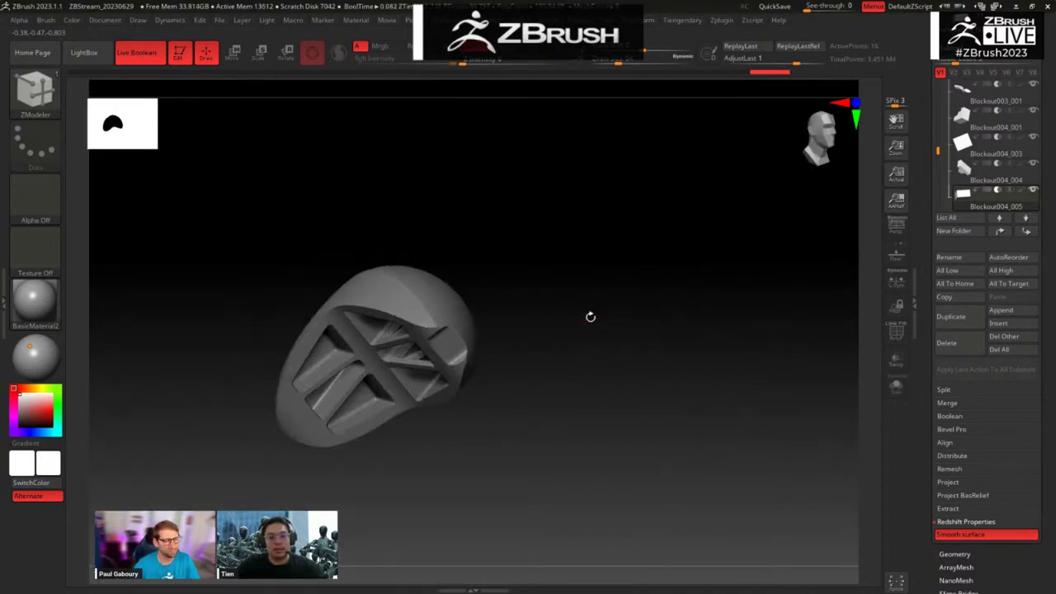
{"action": "left_click_drag", "start_coordinate": [560, 358], "coordinate": [464, 402]}
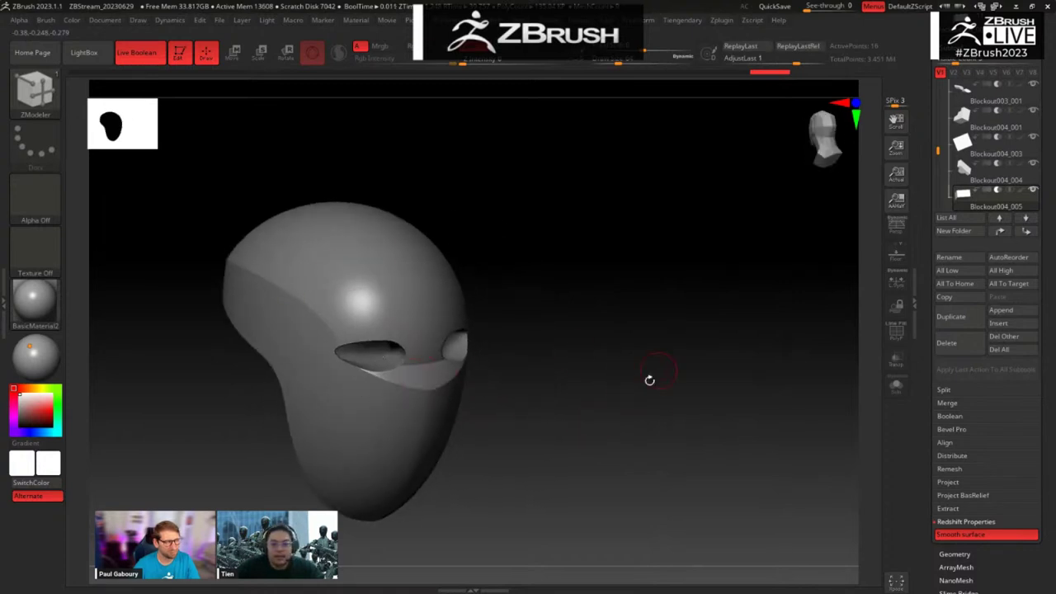
{"action": "left_click_drag", "start_coordinate": [650, 380], "coordinate": [545, 328]}
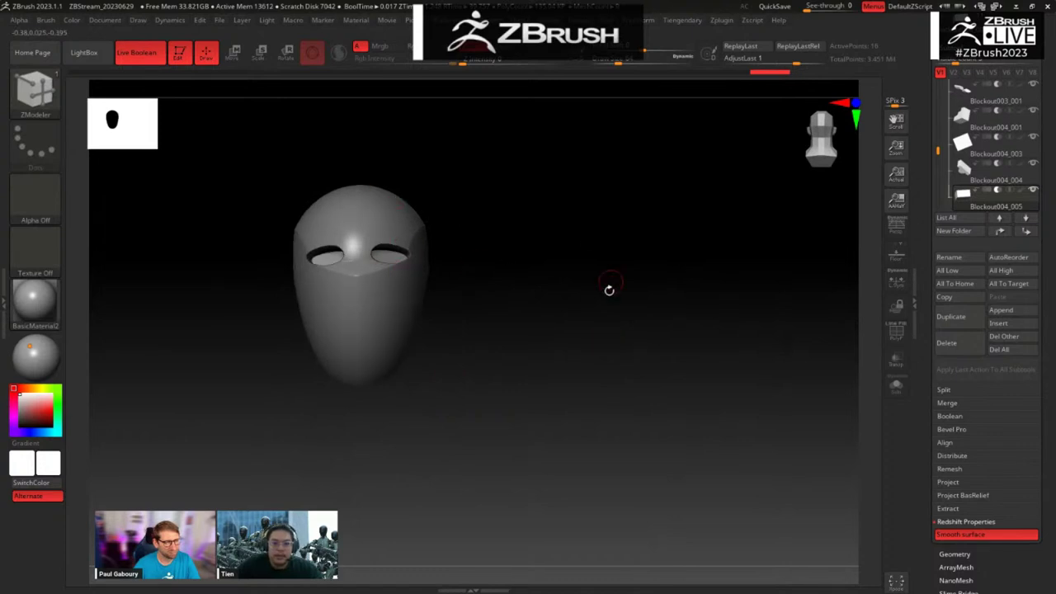
{"action": "left_click_drag", "start_coordinate": [609, 289], "coordinate": [775, 306]}
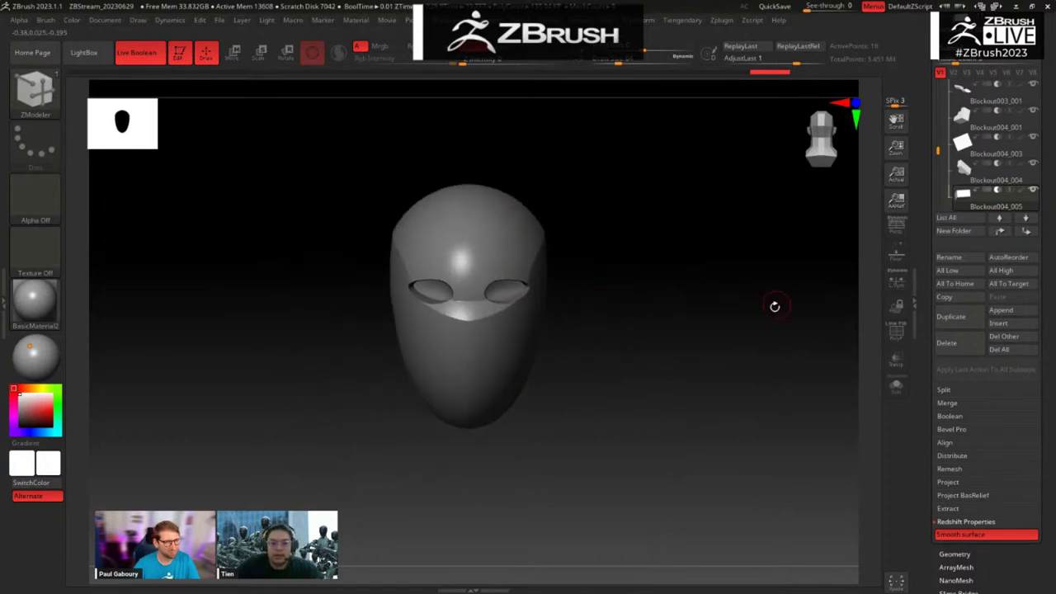
Step: Switch the active tool to Phase1_result and frame the whole robot figure
{"action": "scroll", "coordinate": [962, 206], "scroll_direction": "up", "scroll_amount": 2}
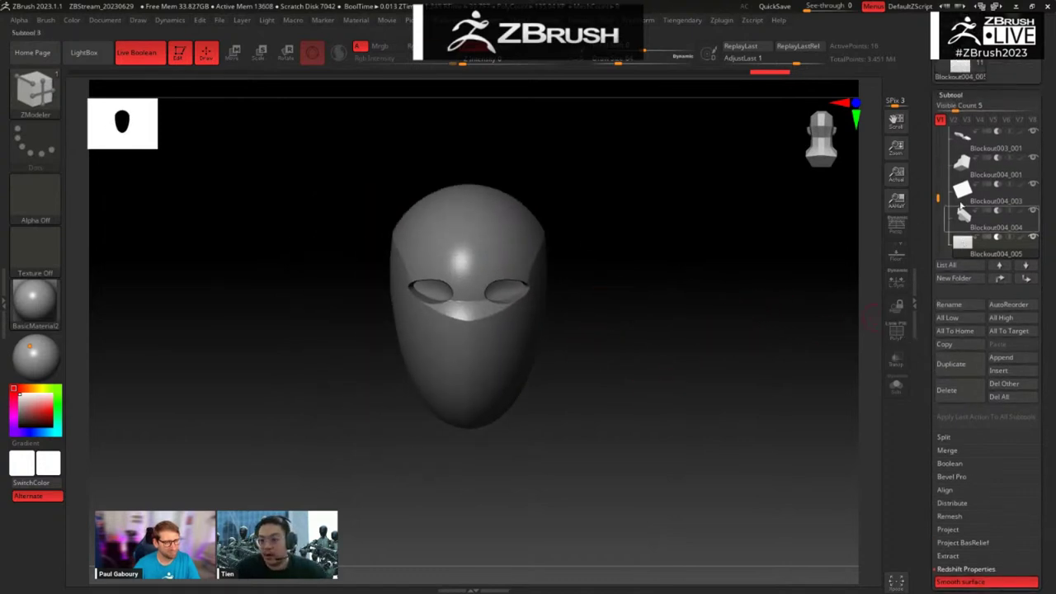
{"action": "scroll", "coordinate": [938, 195], "scroll_direction": "up", "scroll_amount": 5}
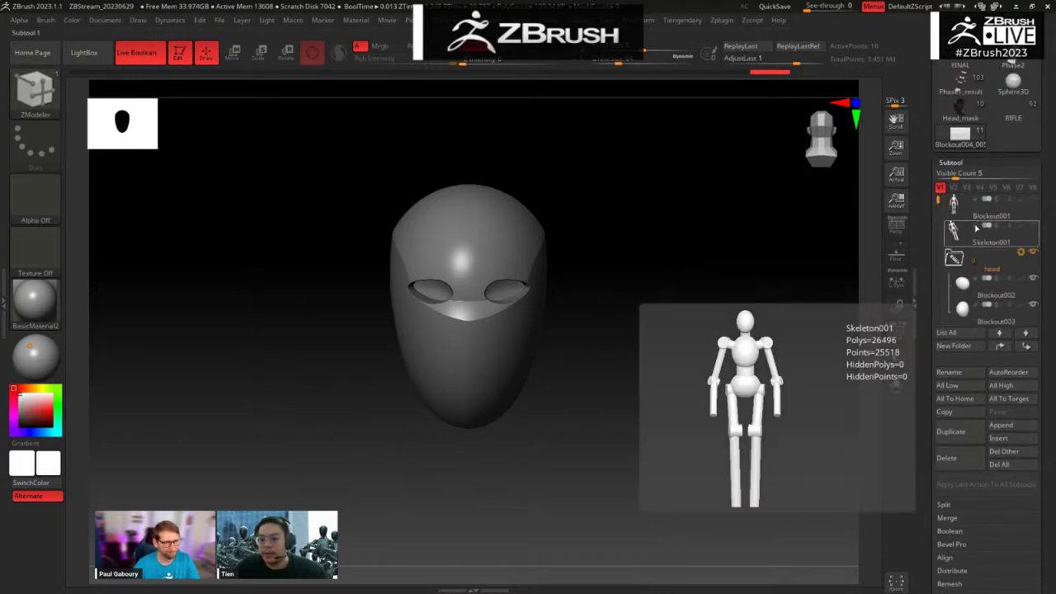
{"action": "scroll", "coordinate": [927, 194], "scroll_direction": "up", "scroll_amount": 1}
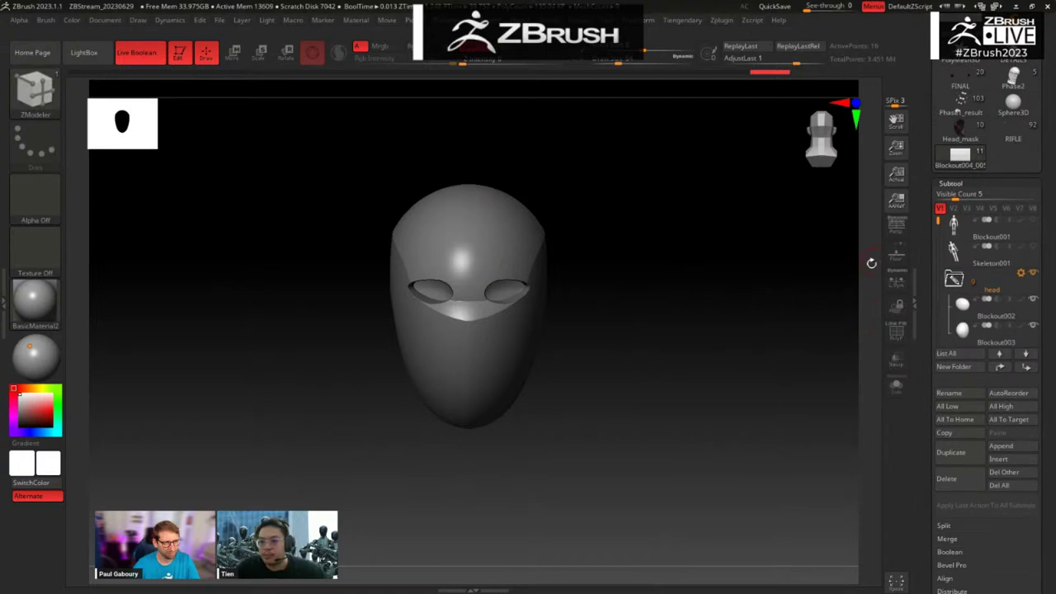
{"action": "scroll", "coordinate": [916, 218], "scroll_direction": "up", "scroll_amount": 2}
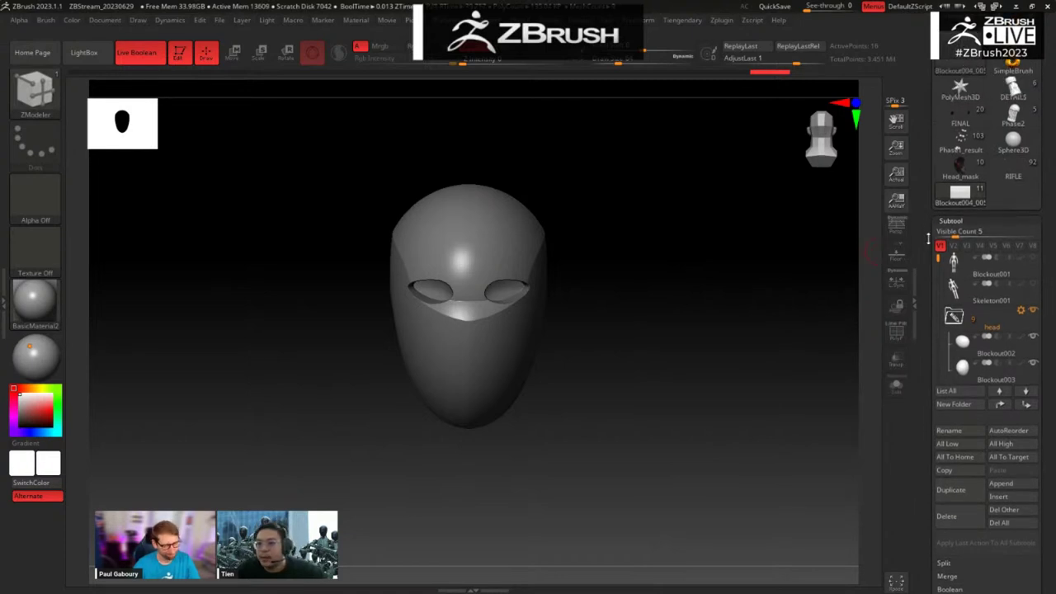
{"action": "scroll", "coordinate": [928, 252], "scroll_direction": "up", "scroll_amount": 1}
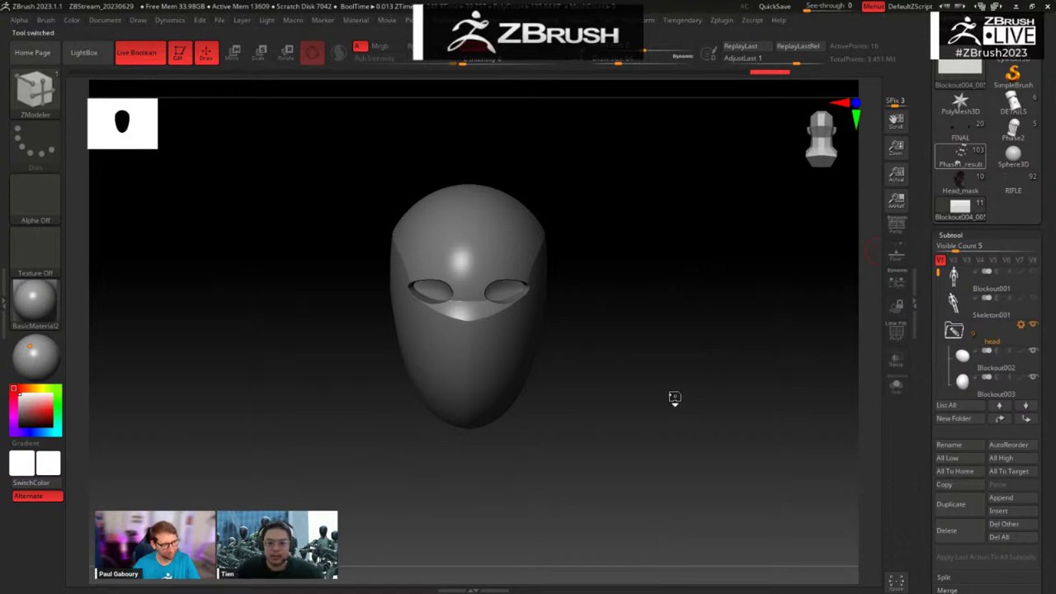
{"action": "left_click", "coordinate": [959, 157]}
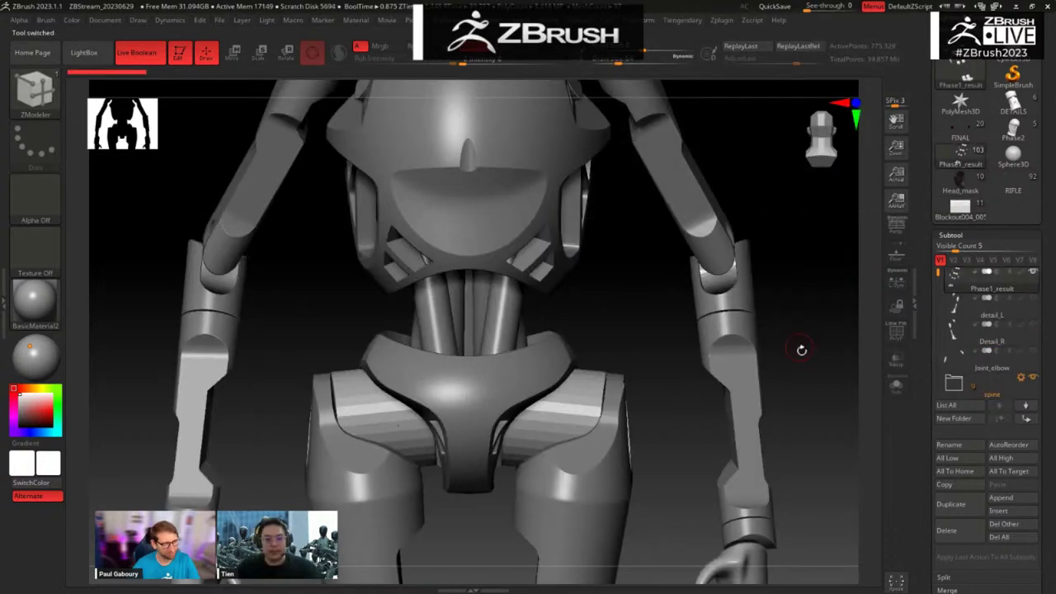
{"action": "left_click_drag", "start_coordinate": [768, 326], "coordinate": [673, 283], "text": "alt"}
{"action": "left_click_drag", "start_coordinate": [667, 361], "coordinate": [718, 328]}
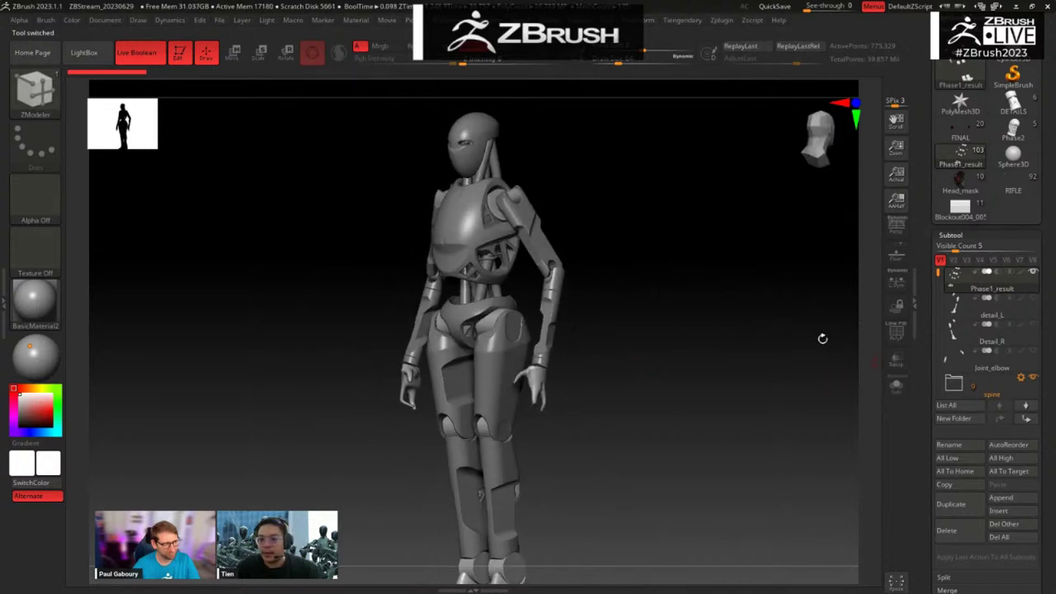
Step: Select the cutting blocks of the lower chest openings and set their Dynamic Subdiv coverage to 0.2125 to round the cutouts
{"action": "left_click_drag", "start_coordinate": [668, 387], "coordinate": [577, 271]}
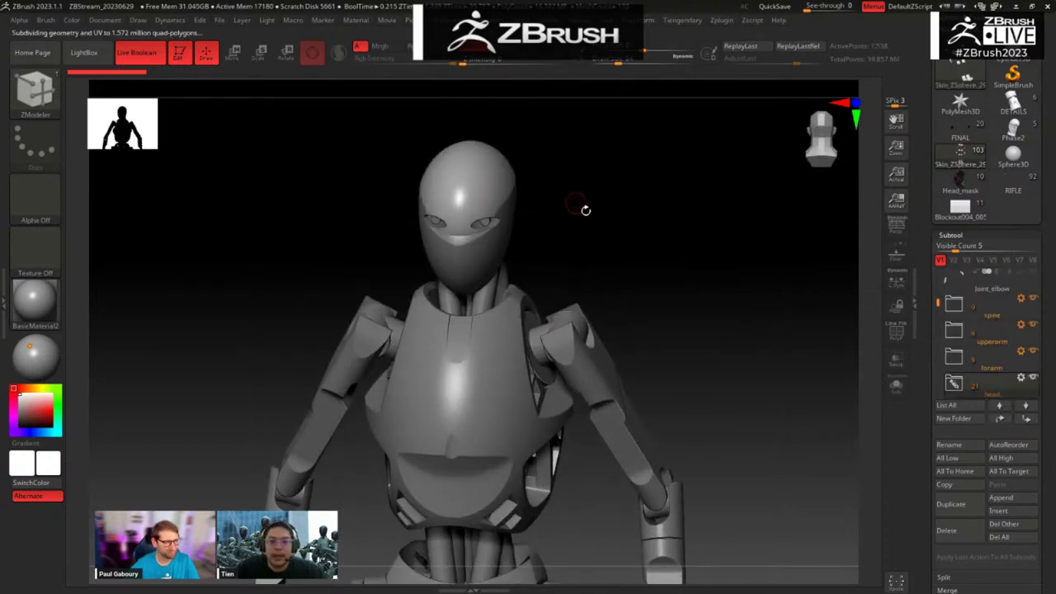
{"action": "left_click_drag", "start_coordinate": [598, 225], "coordinate": [726, 231]}
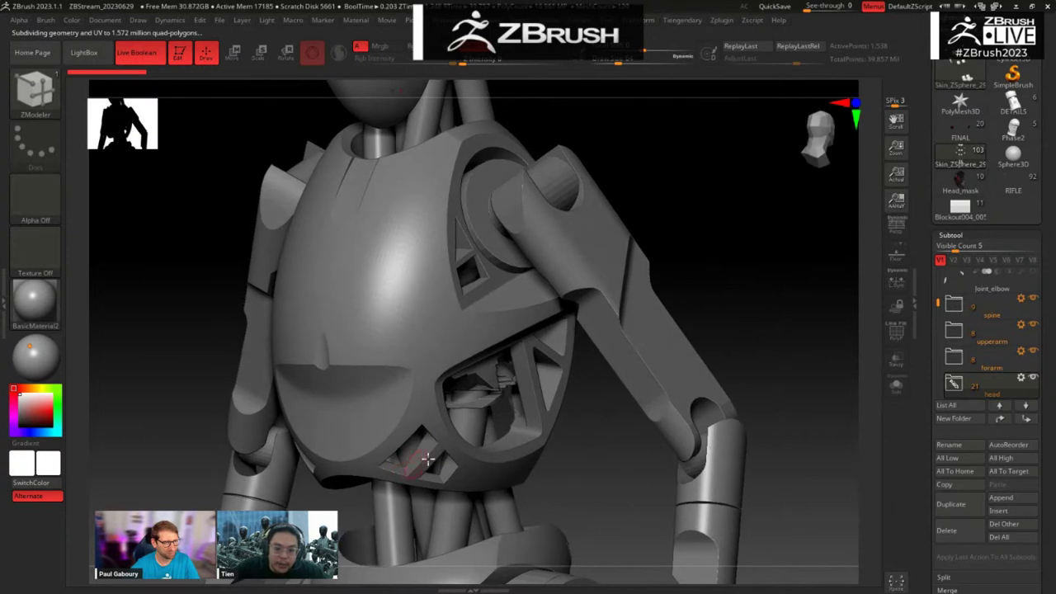
{"action": "left_click_drag", "start_coordinate": [591, 482], "coordinate": [704, 426]}
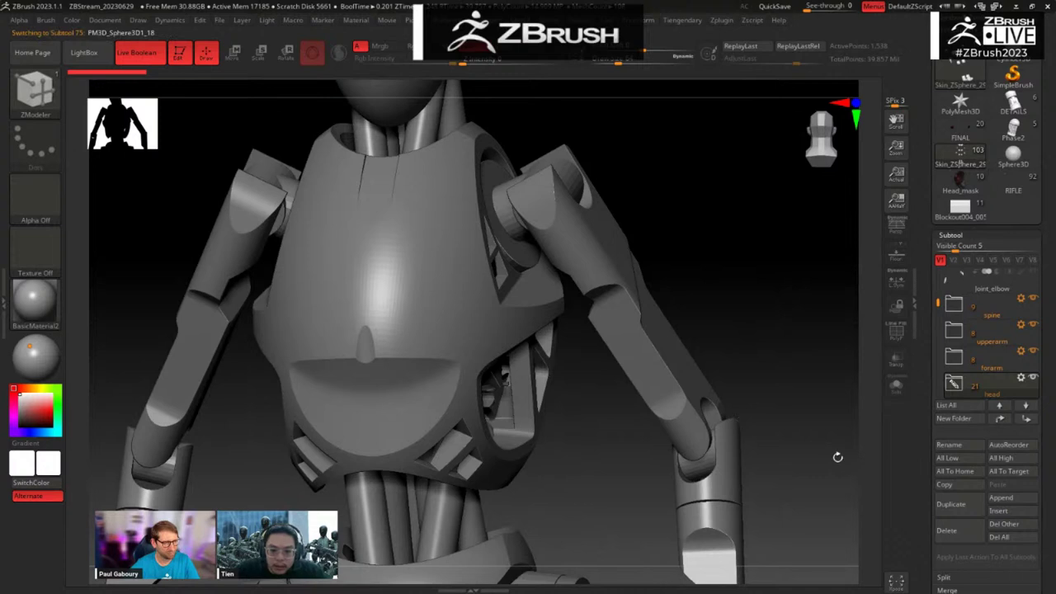
{"action": "left_click_drag", "start_coordinate": [927, 470], "coordinate": [908, 419]}
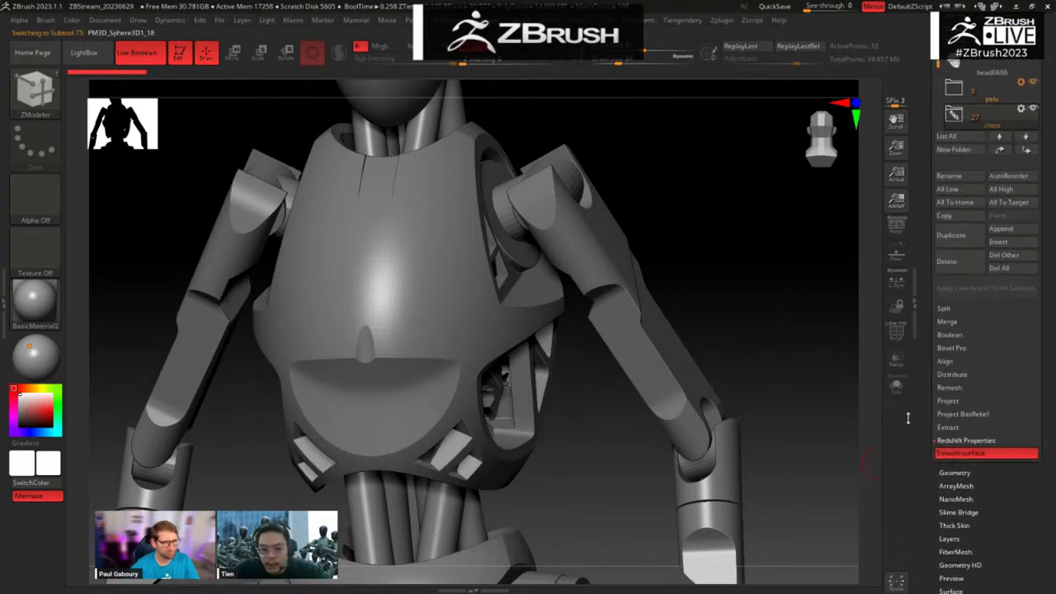
{"action": "key", "text": "shift+f"}
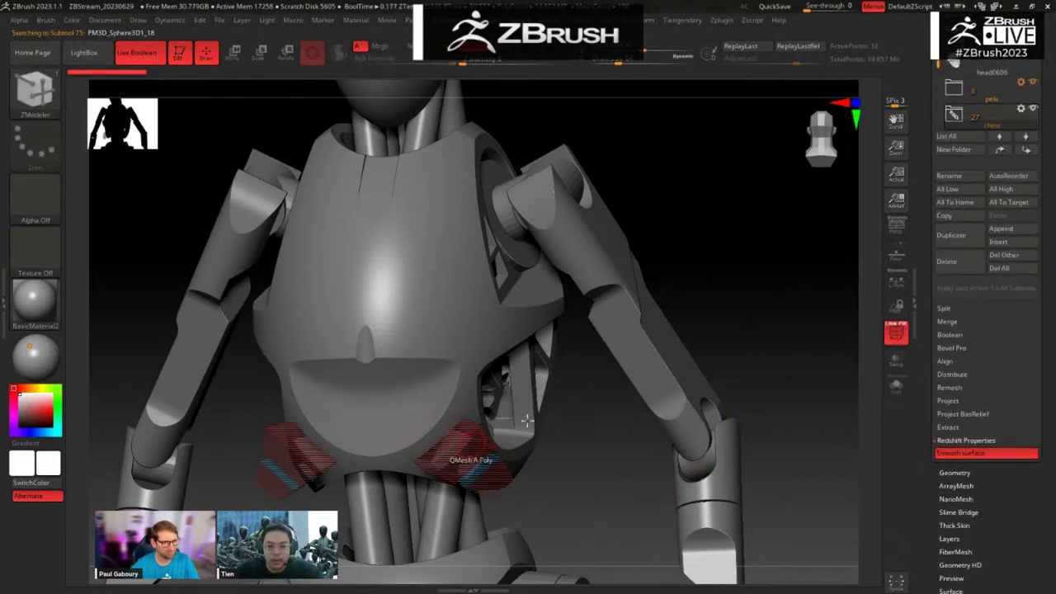
{"action": "key", "text": "shift+f"}
{"action": "left_click", "coordinate": [955, 472]}
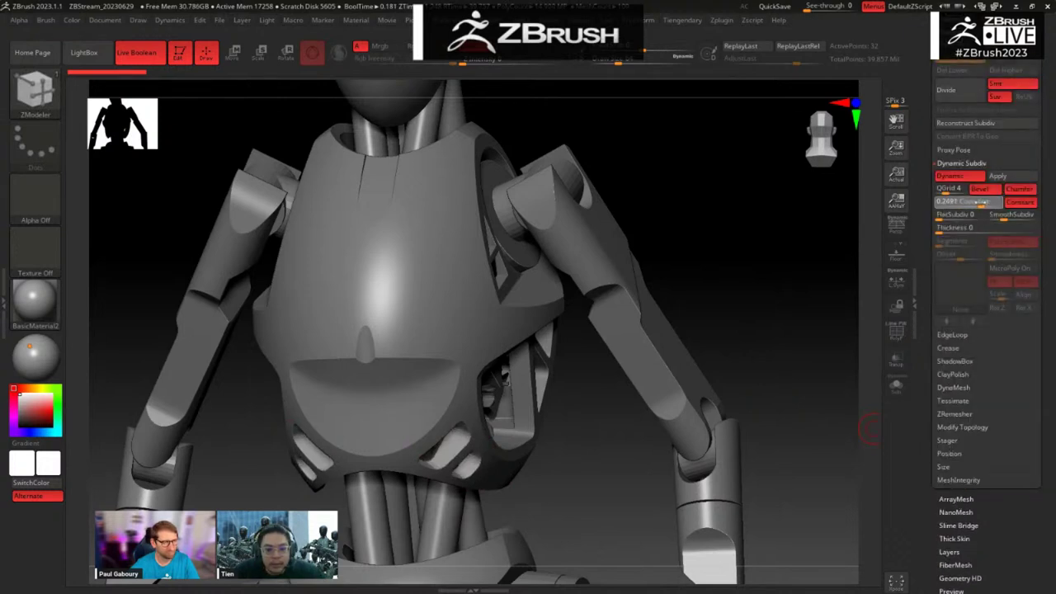
Step: Select the Skin_ZSphere_32 cutting shape and set its Dynamic Subdiv coverage to 0.2491
{"action": "left_click_drag", "start_coordinate": [760, 310], "coordinate": [635, 352]}
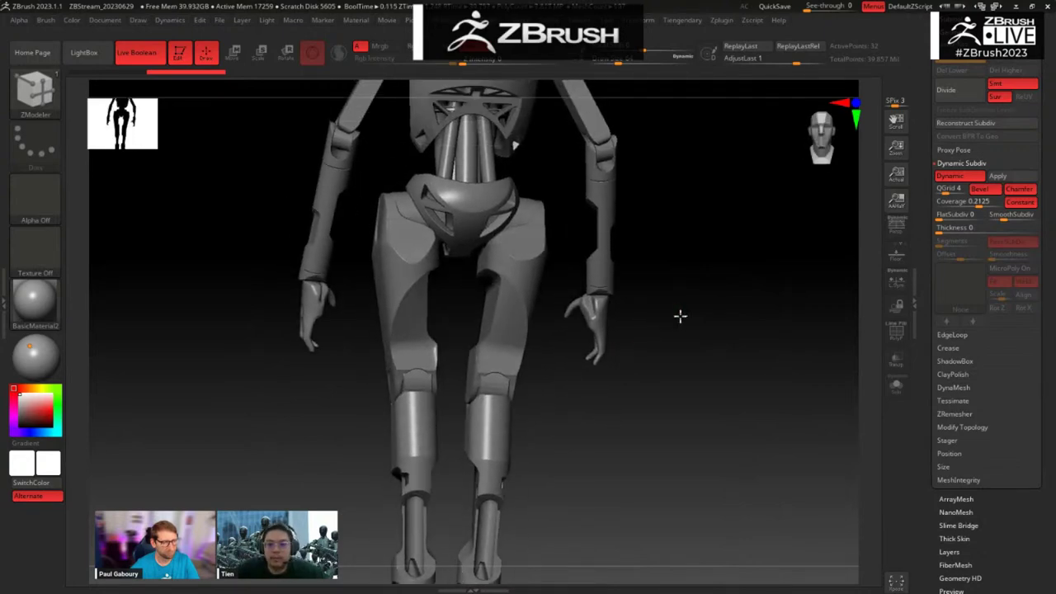
{"action": "left_click_drag", "start_coordinate": [680, 315], "coordinate": [617, 467]}
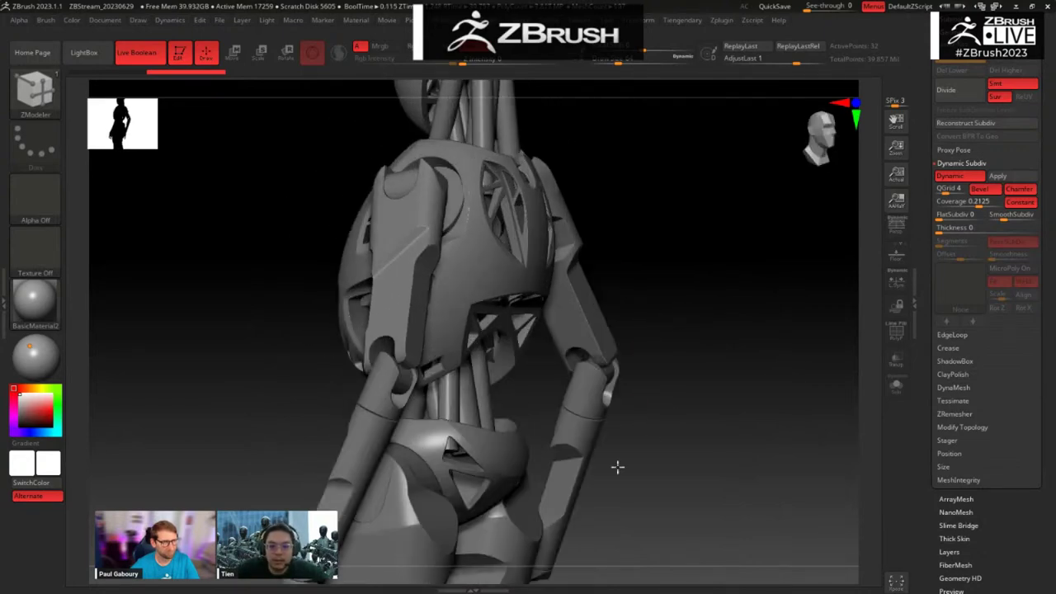
{"action": "left_click", "coordinate": [759, 382]}
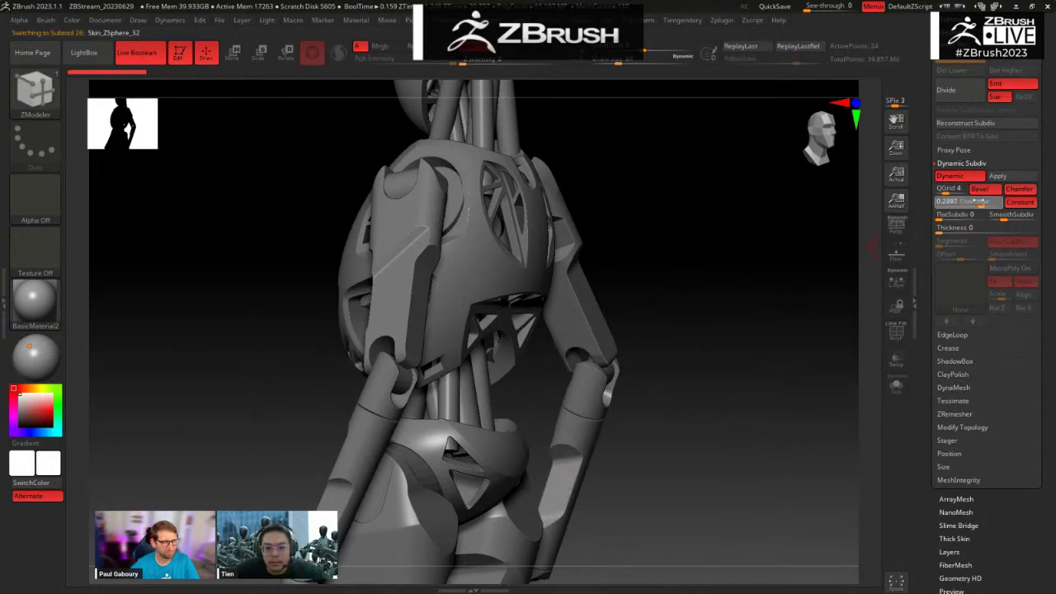
{"action": "left_click_drag", "start_coordinate": [978, 202], "coordinate": [977, 202]}
Step: Select the large PM3D_Sphere3D2 sphere of the chest, show its polyframe and expand the chest folder in the subtool list
{"action": "left_click_drag", "start_coordinate": [759, 391], "coordinate": [603, 322]}
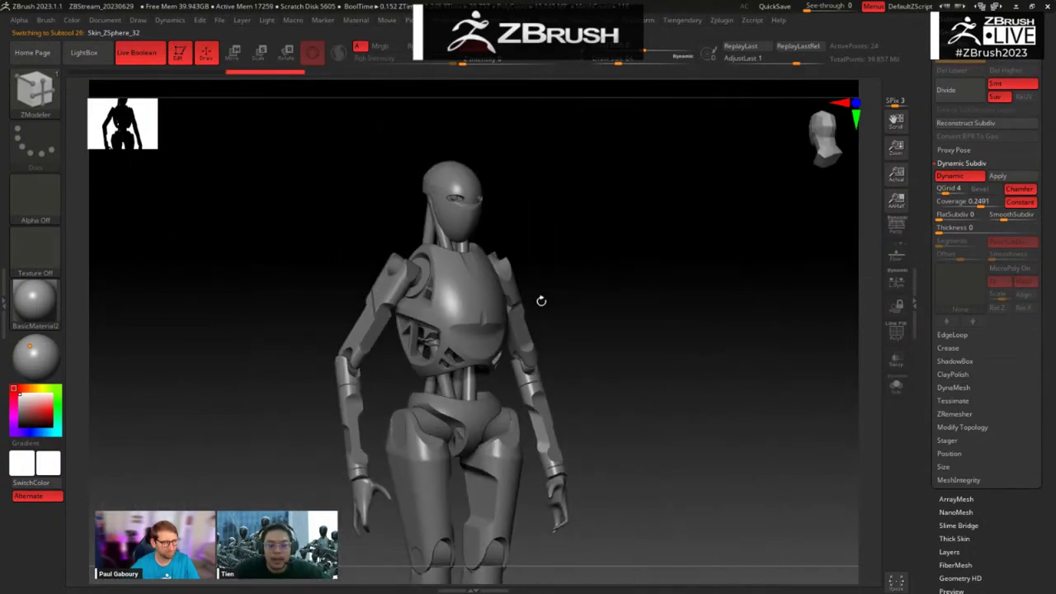
{"action": "left_click", "coordinate": [482, 280], "text": "alt"}
{"action": "key", "text": "shift+f"}
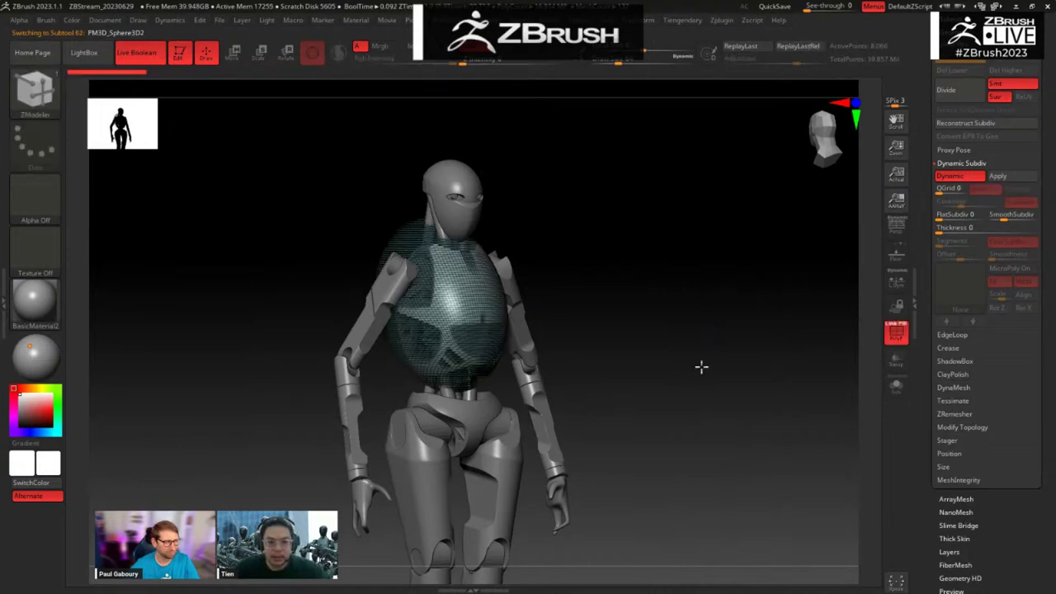
{"action": "left_click_drag", "start_coordinate": [700, 368], "coordinate": [655, 282]}
{"action": "left_click", "coordinate": [951, 18]}
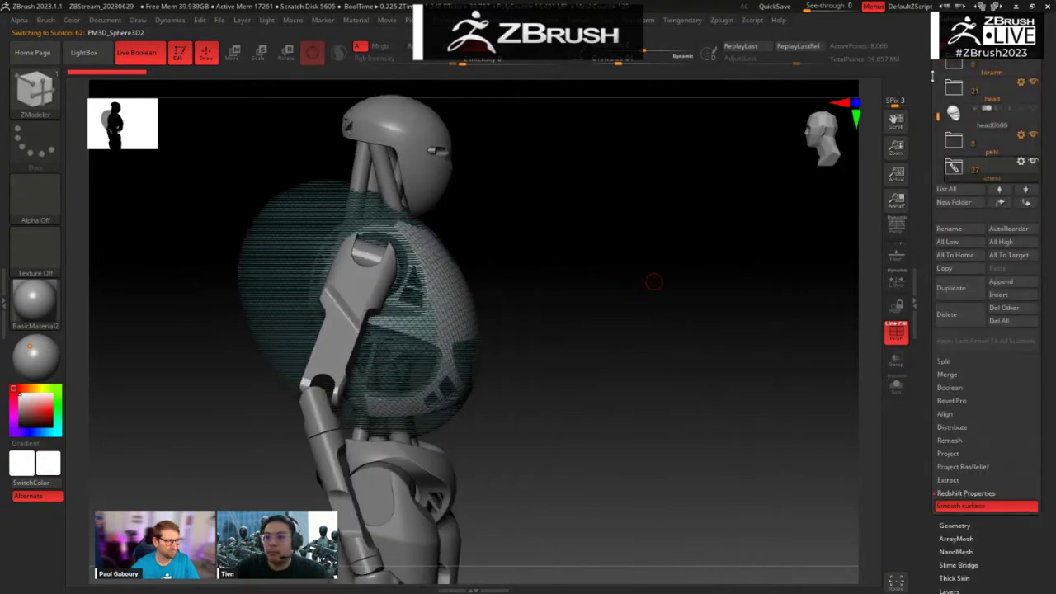
{"action": "left_click", "coordinate": [963, 171]}
{"action": "left_click_drag", "start_coordinate": [939, 75], "coordinate": [939, 83]}
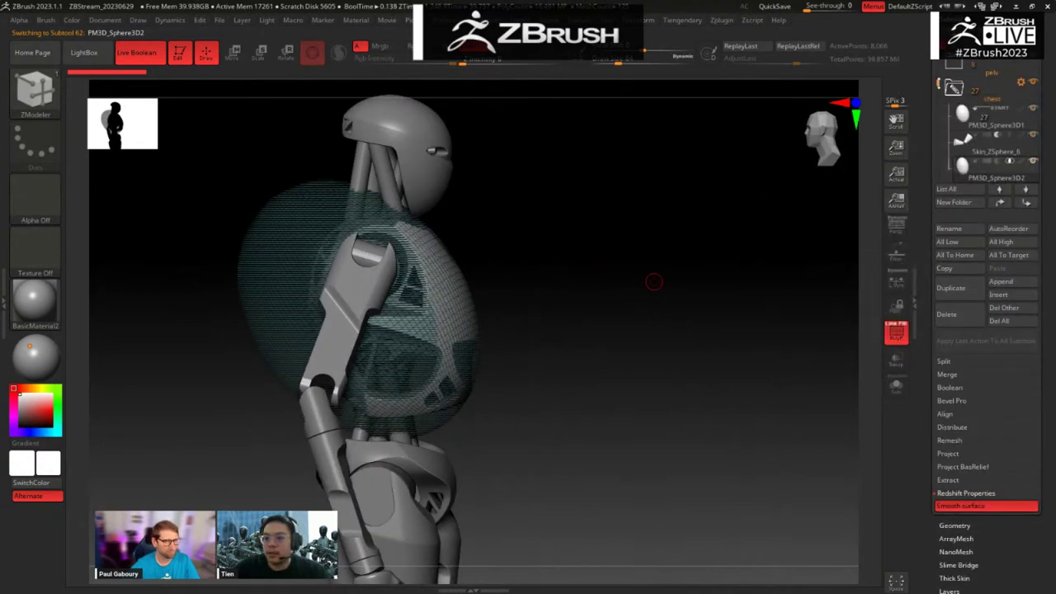
{"action": "scroll", "coordinate": [931, 91], "scroll_direction": "down", "scroll_amount": 1}
Step: Select the PM3D_Sphere3D1 base sphere of the chest and view its wireframe from the back, side and front
{"action": "left_click_drag", "start_coordinate": [592, 325], "coordinate": [624, 318]}
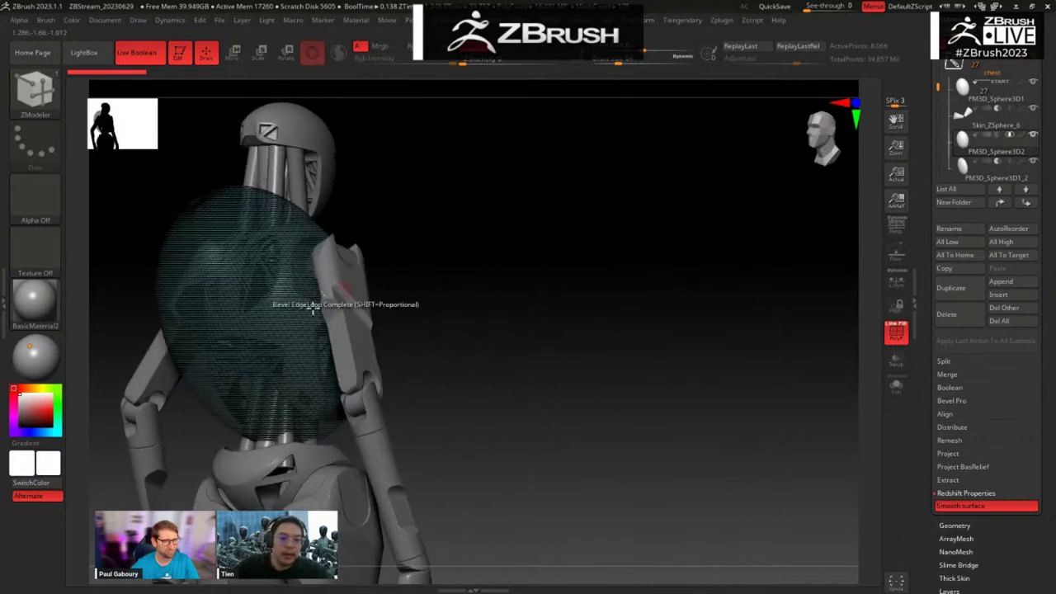
{"action": "left_click", "coordinate": [283, 319], "text": "alt"}
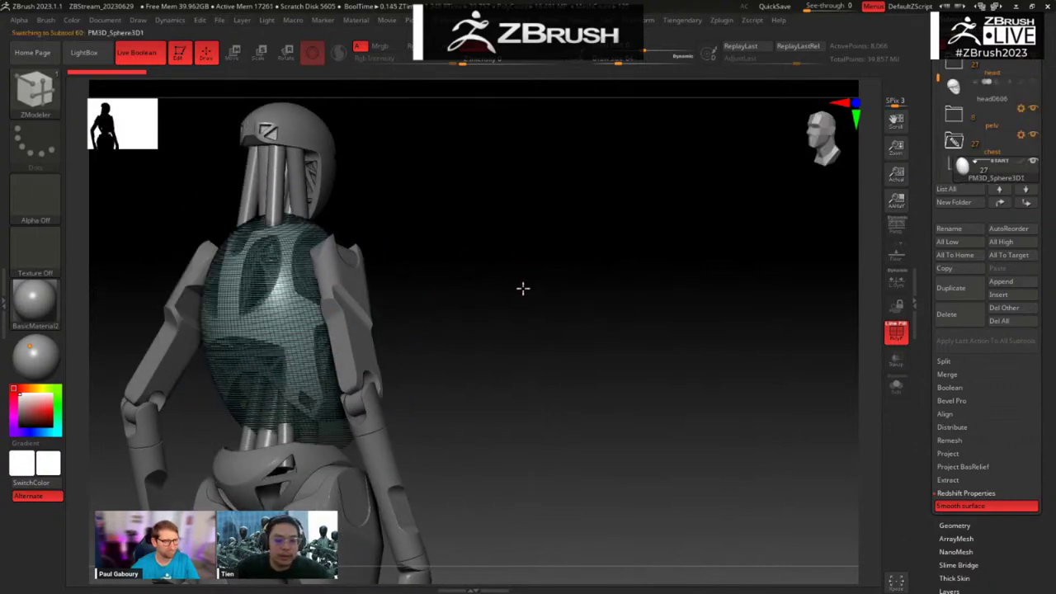
{"action": "left_click_drag", "start_coordinate": [523, 288], "coordinate": [474, 261]}
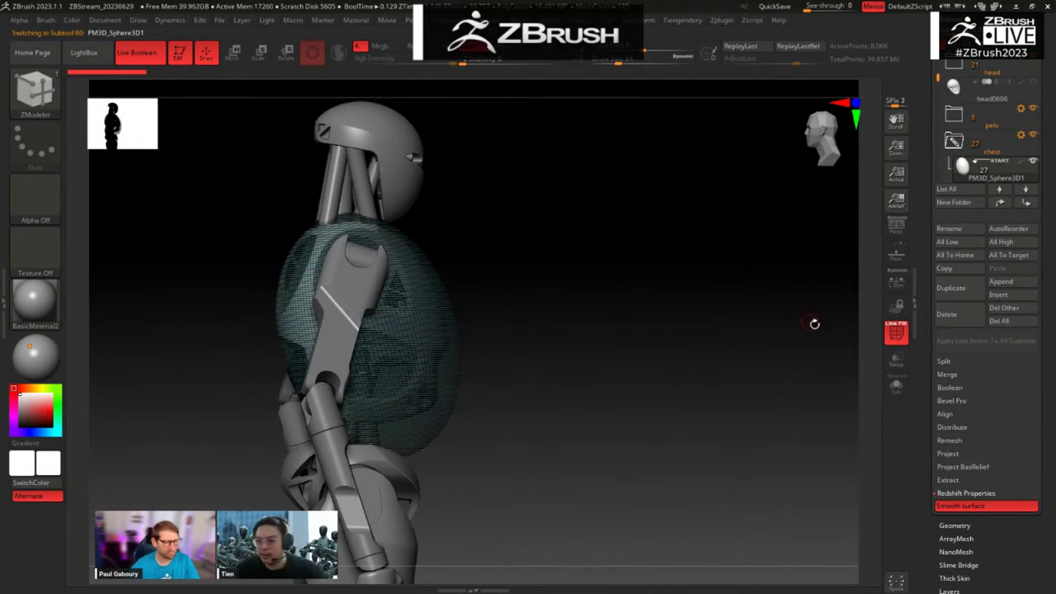
{"action": "left_click_drag", "start_coordinate": [642, 347], "coordinate": [576, 342]}
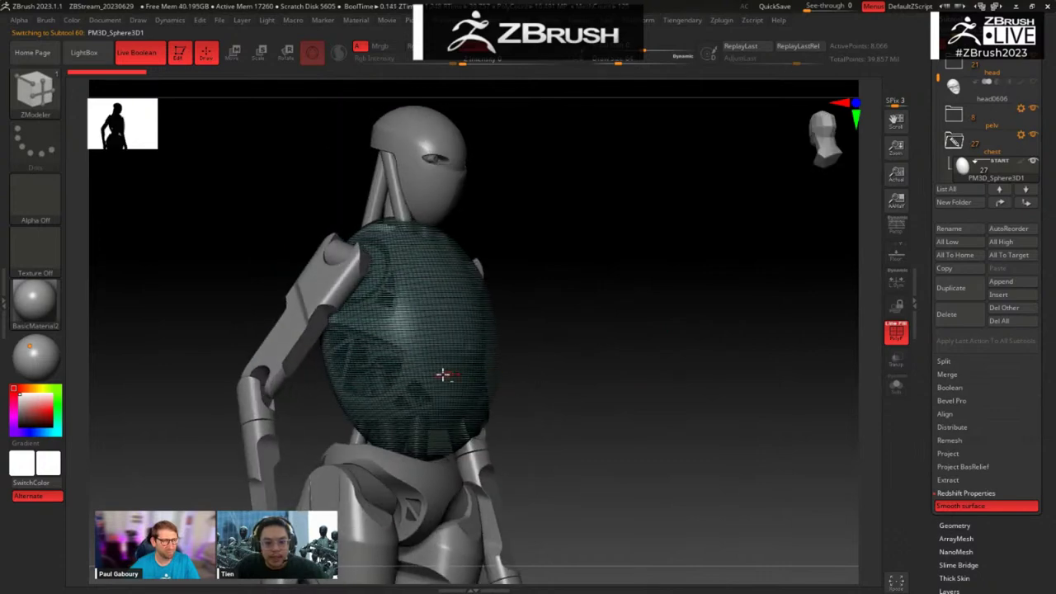
Step: Select the PM3D_Sphere3D1_11 cutting block in front of the abdomen and view it from the side
{"action": "left_click_drag", "start_coordinate": [643, 351], "coordinate": [661, 389]}
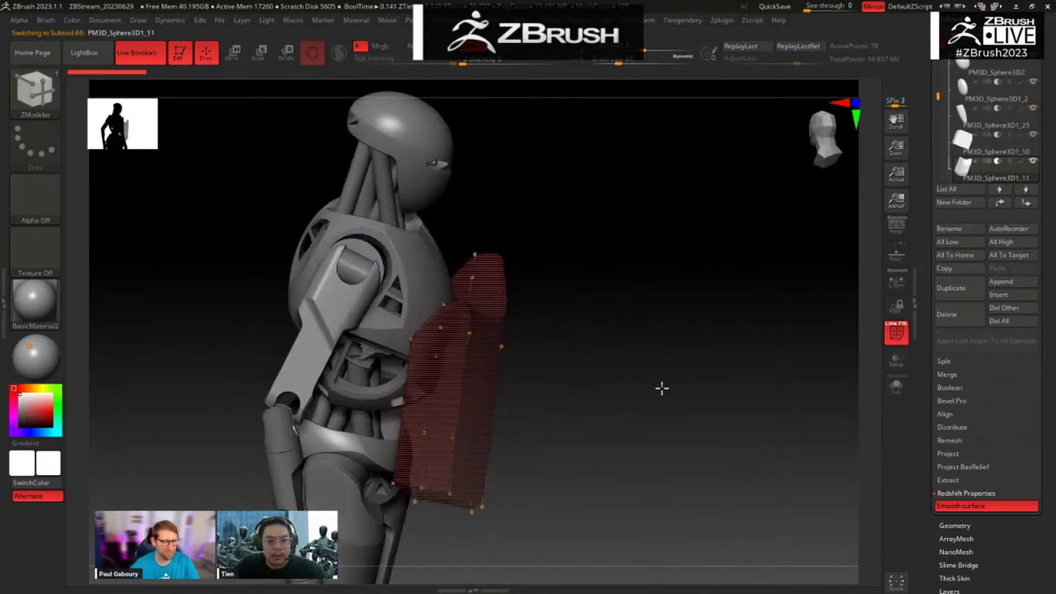
{"action": "left_click_drag", "start_coordinate": [521, 234], "coordinate": [611, 428]}
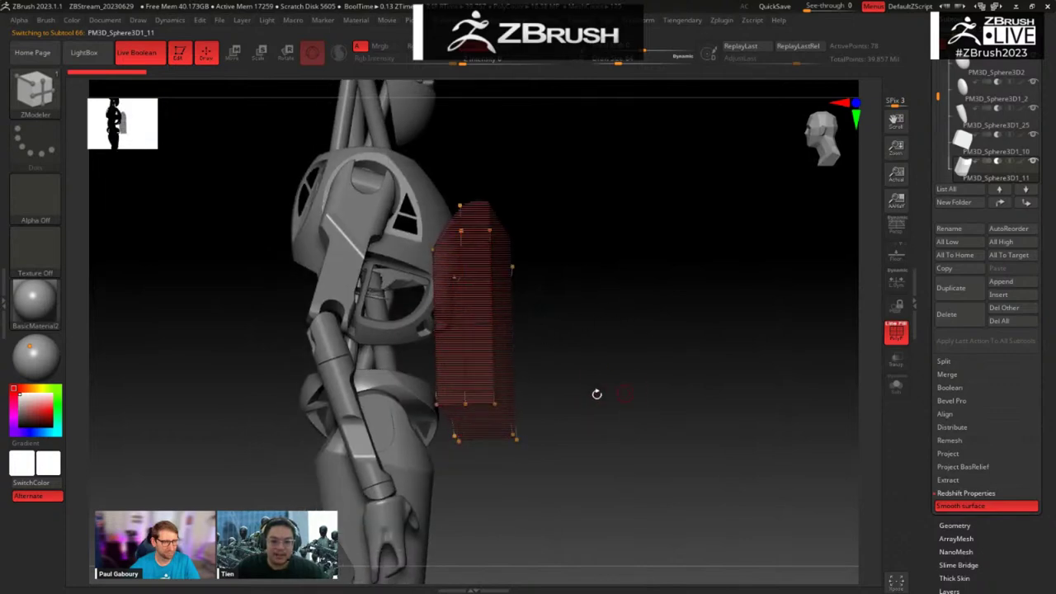
{"action": "left_click_drag", "start_coordinate": [589, 322], "coordinate": [462, 305]}
Step: Select the PM3D_Sphere3D1_10 cutting block, set its Dynamic Subdiv coverage to 0.3203 with Chamfer, and hide the polyframe
{"action": "left_click", "coordinate": [361, 280], "text": "alt"}
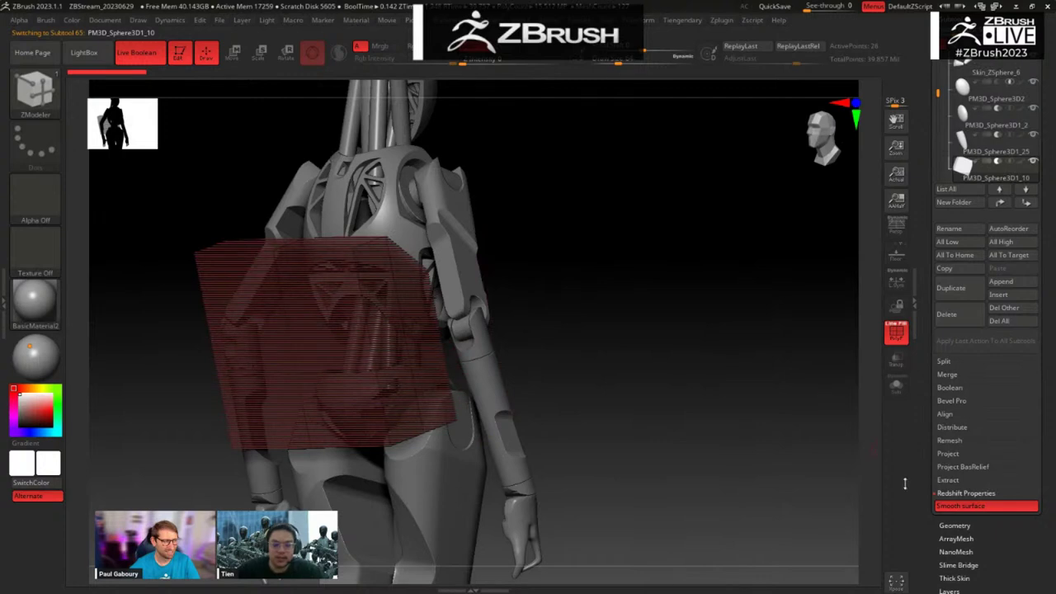
{"action": "left_click", "coordinate": [954, 526]}
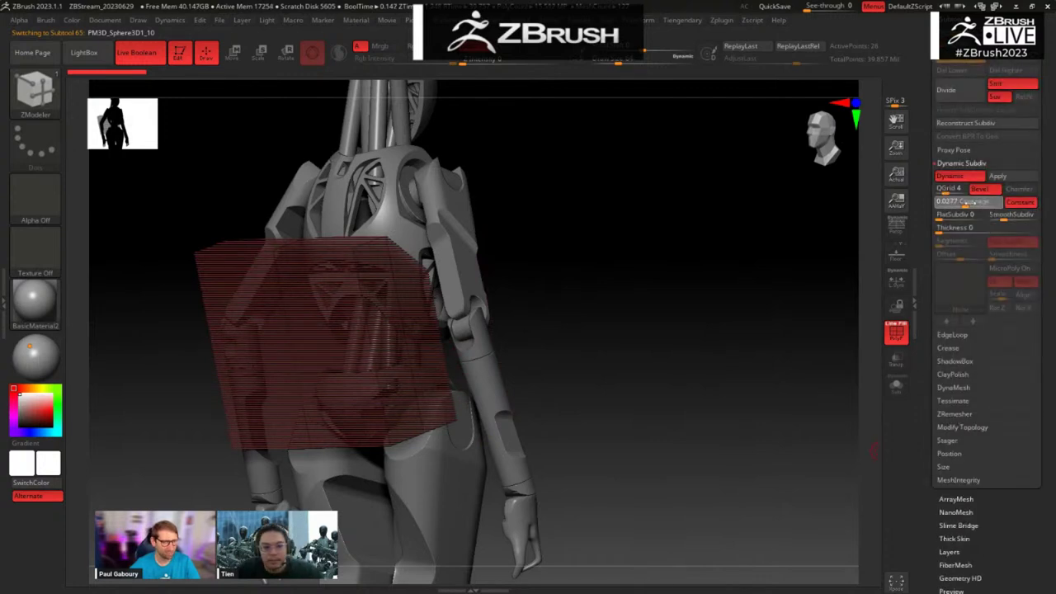
{"action": "left_click_drag", "start_coordinate": [976, 203], "coordinate": [990, 202]}
{"action": "key", "text": "shift+f"}
{"action": "left_click", "coordinate": [1020, 191]}
{"action": "left_click_drag", "start_coordinate": [724, 349], "coordinate": [687, 487]}
Step: Switch to the Blockout004_005 tool and examine the head mask from the front and three-quarter angles
{"action": "left_click_drag", "start_coordinate": [925, 64], "coordinate": [928, 120]}
{"action": "left_click", "coordinate": [951, 75]}
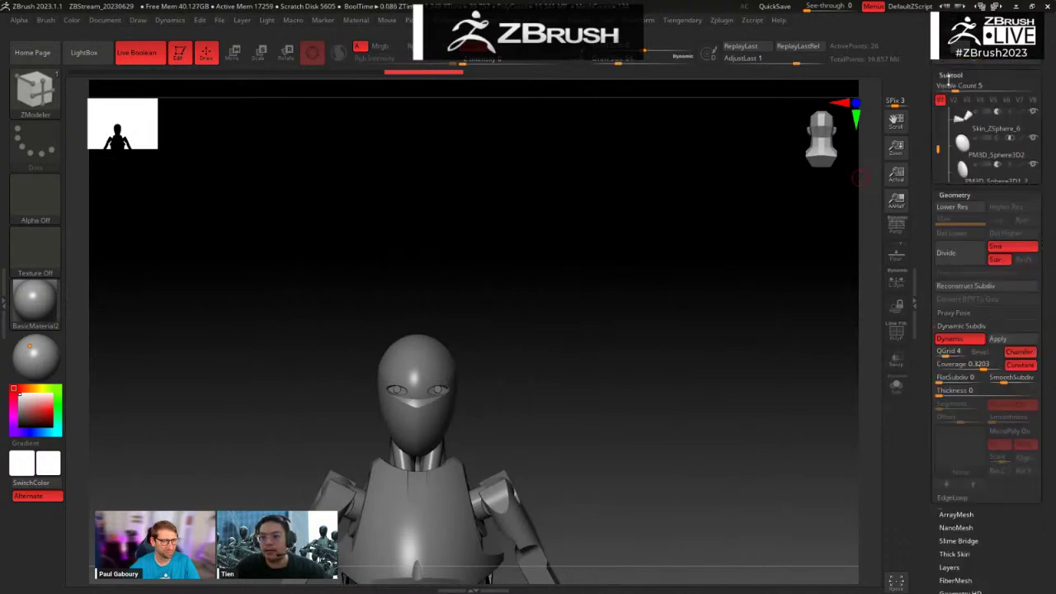
{"action": "left_click_drag", "start_coordinate": [718, 434], "coordinate": [813, 301]}
{"action": "left_click_drag", "start_coordinate": [934, 102], "coordinate": [926, 229]}
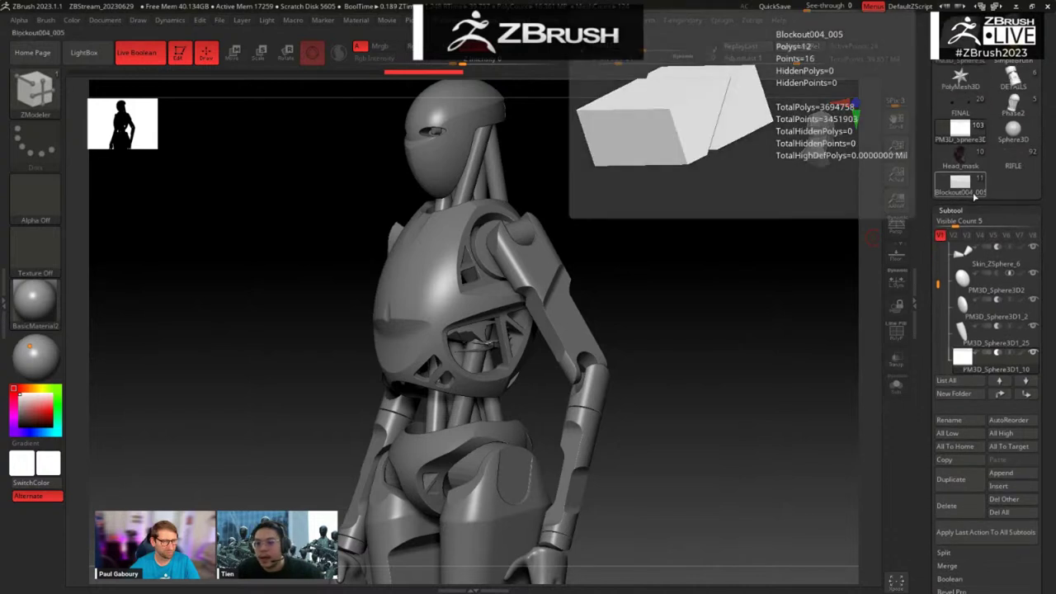
{"action": "left_click", "coordinate": [959, 183]}
{"action": "left_click_drag", "start_coordinate": [677, 416], "coordinate": [648, 312]}
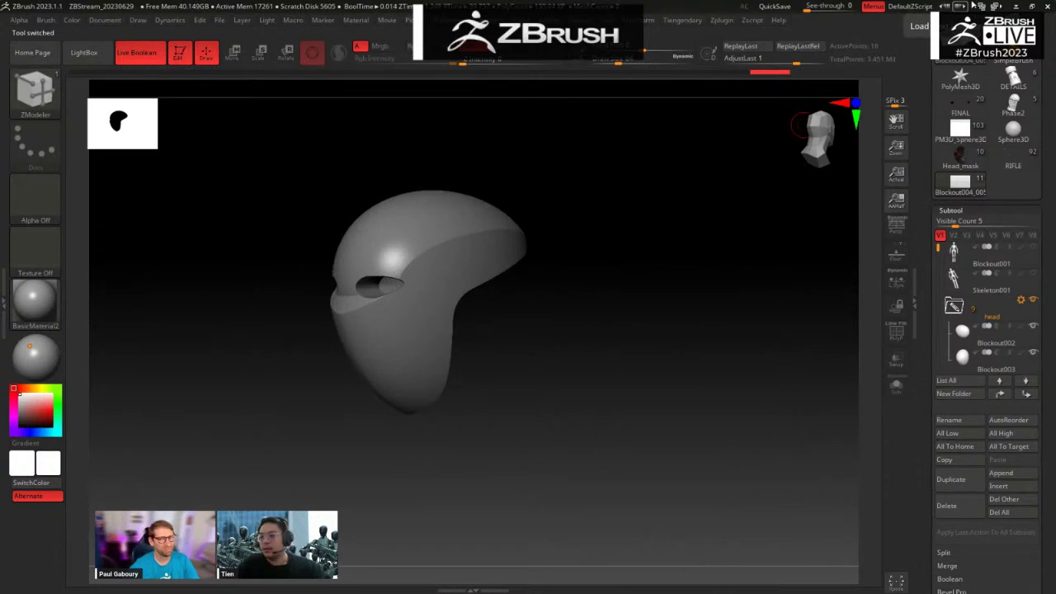
{"action": "mouse_move", "coordinate": [660, 405]}
{"action": "left_mouse_down"}
{"action": "mouse_move", "coordinate": [668, 322]}
{"action": "mouse_move", "coordinate": [679, 313]}
{"action": "mouse_move", "coordinate": [705, 347]}
{"action": "mouse_move", "coordinate": [695, 358]}
{"action": "mouse_move", "coordinate": [755, 385]}
{"action": "mouse_move", "coordinate": [732, 367]}
{"action": "mouse_move", "coordinate": [743, 305]}
{"action": "mouse_move", "coordinate": [719, 308]}
{"action": "mouse_move", "coordinate": [731, 318]}
{"action": "left_mouse_up"}
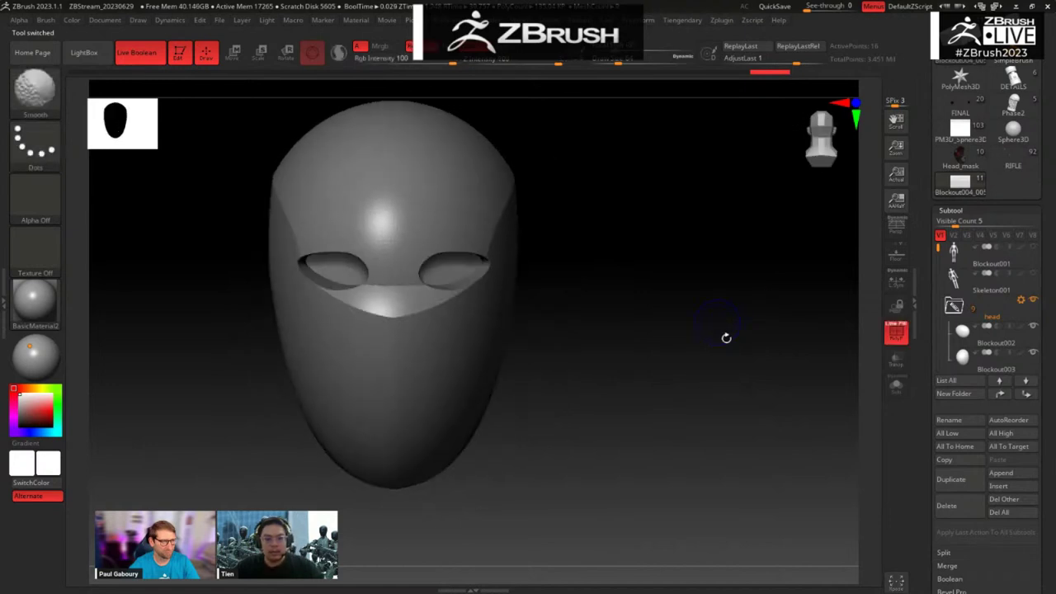
{"action": "left_click_drag", "start_coordinate": [933, 259], "coordinate": [933, 279]}
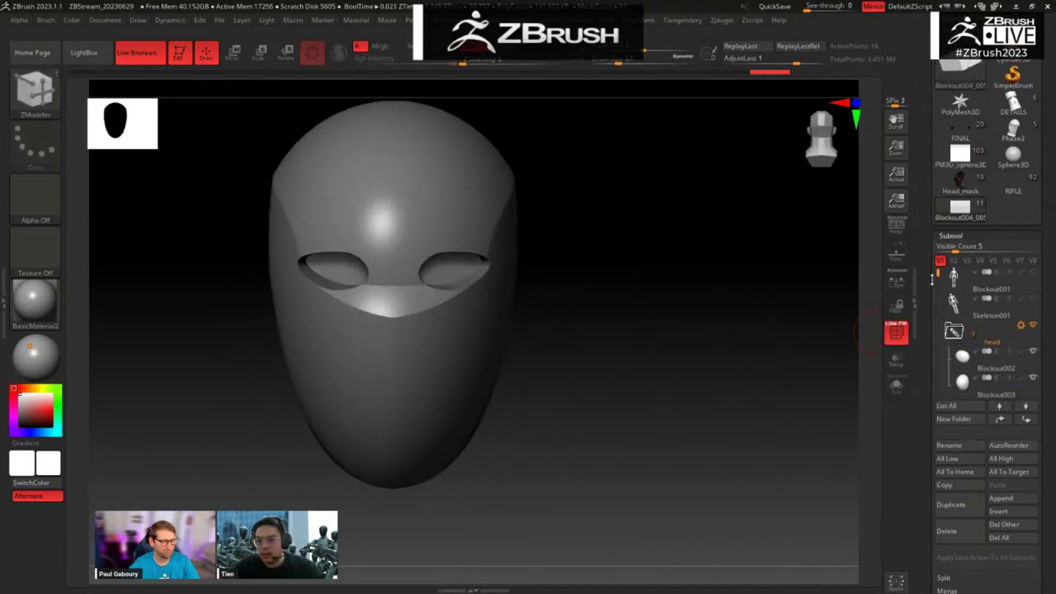
{"action": "left_click_drag", "start_coordinate": [730, 297], "coordinate": [684, 335]}
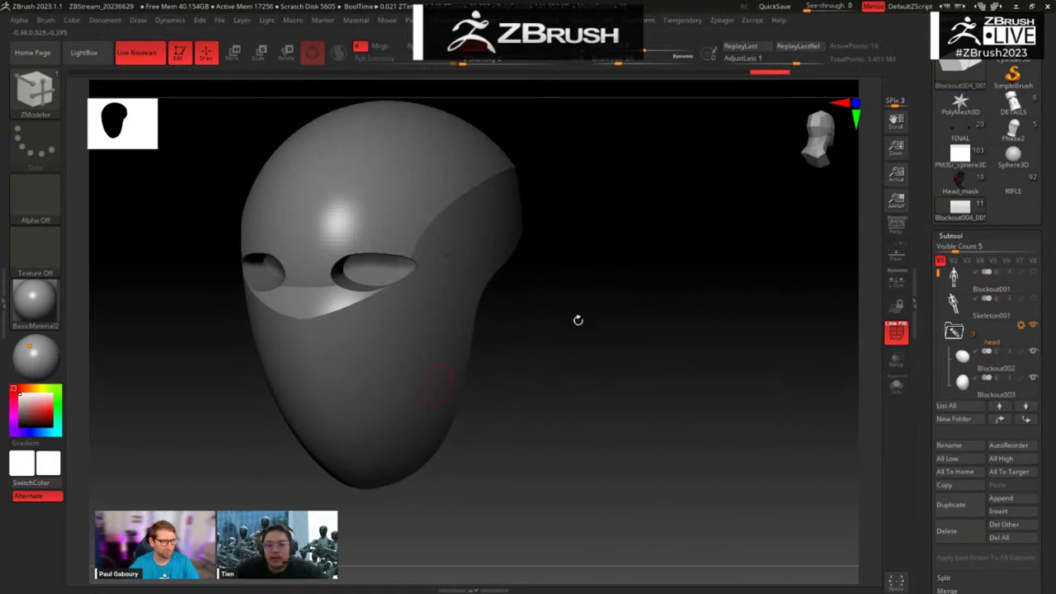
{"action": "left_click_drag", "start_coordinate": [827, 243], "coordinate": [760, 295]}
{"action": "left_click_drag", "start_coordinate": [759, 362], "coordinate": [716, 223], "text": "alt"}
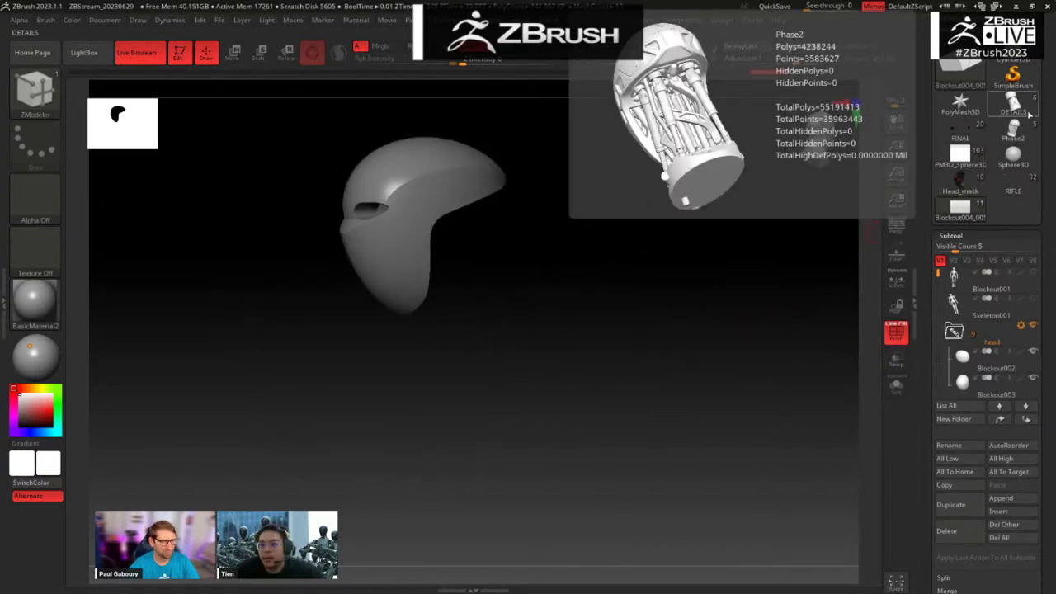
Step: Switch back to the full robot's PM3D_Sphere3D tool and hide the polyframe
{"action": "left_click", "coordinate": [978, 167]}
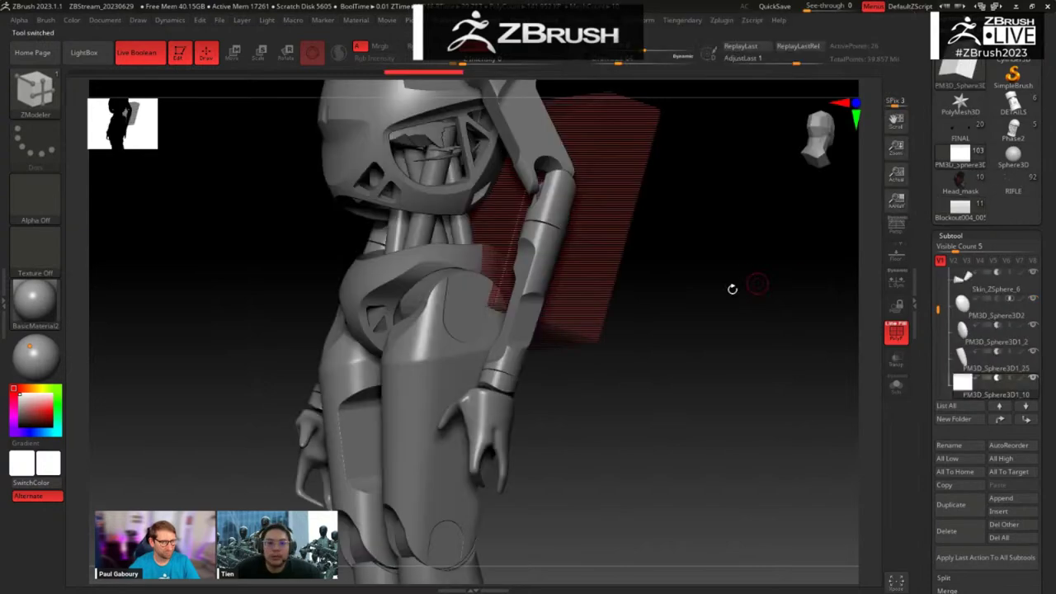
{"action": "left_click_drag", "start_coordinate": [741, 359], "coordinate": [545, 240]}
{"action": "key", "text": "shift+f"}
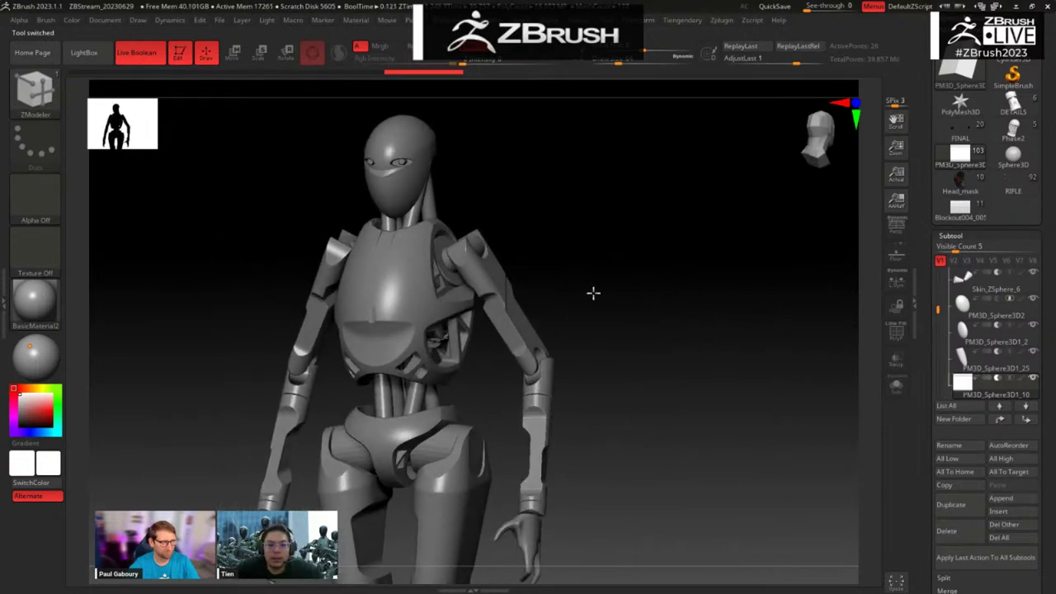
Step: Examine the blocked-out robot from the chest and arms down through the pelvis, knees, lower legs and feet
{"action": "left_click_drag", "start_coordinate": [593, 292], "coordinate": [464, 242]}
{"action": "left_click_drag", "start_coordinate": [628, 398], "coordinate": [648, 226], "text": "alt"}
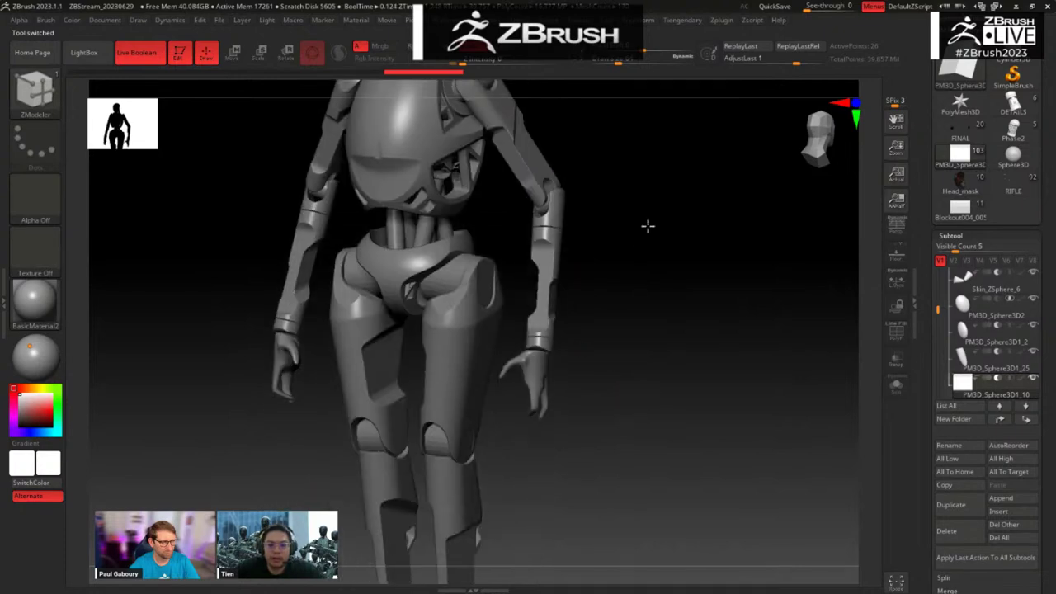
{"action": "left_click_drag", "start_coordinate": [641, 349], "coordinate": [688, 333]}
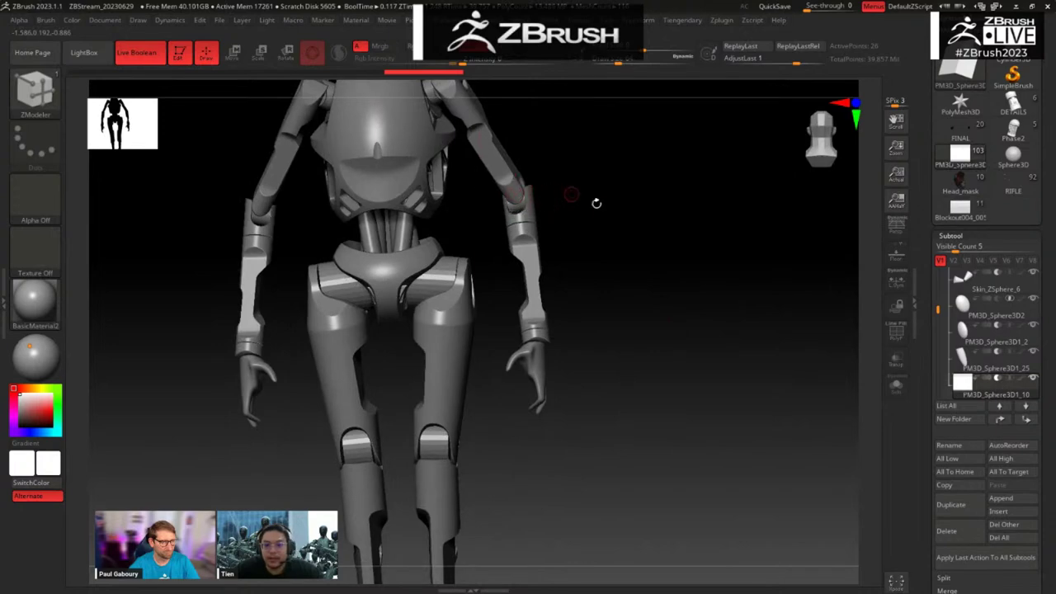
{"action": "left_click_drag", "start_coordinate": [597, 203], "coordinate": [639, 390]}
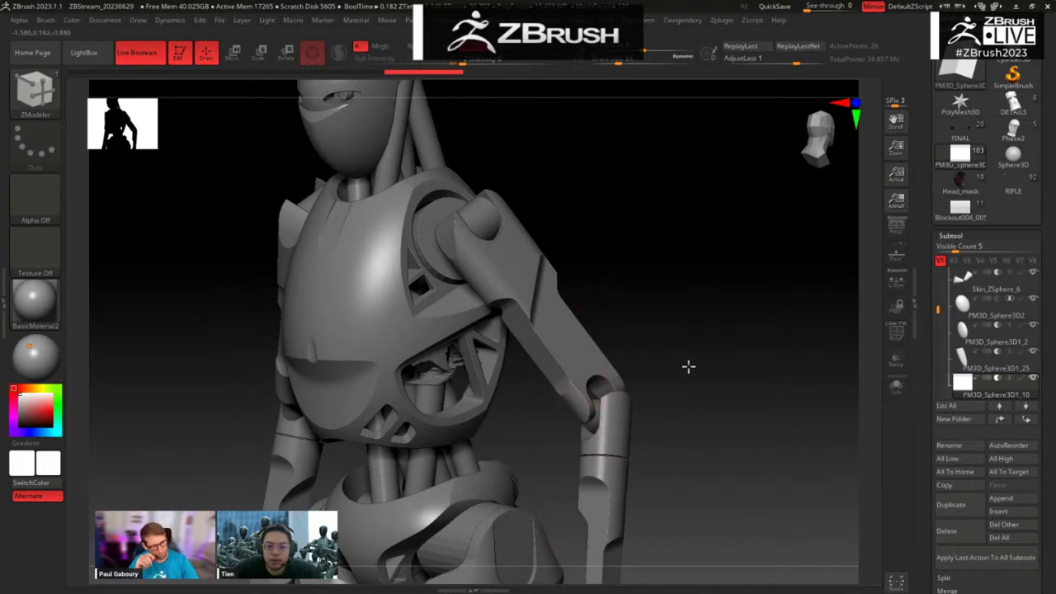
{"action": "left_click_drag", "start_coordinate": [688, 368], "coordinate": [688, 240], "text": "alt"}
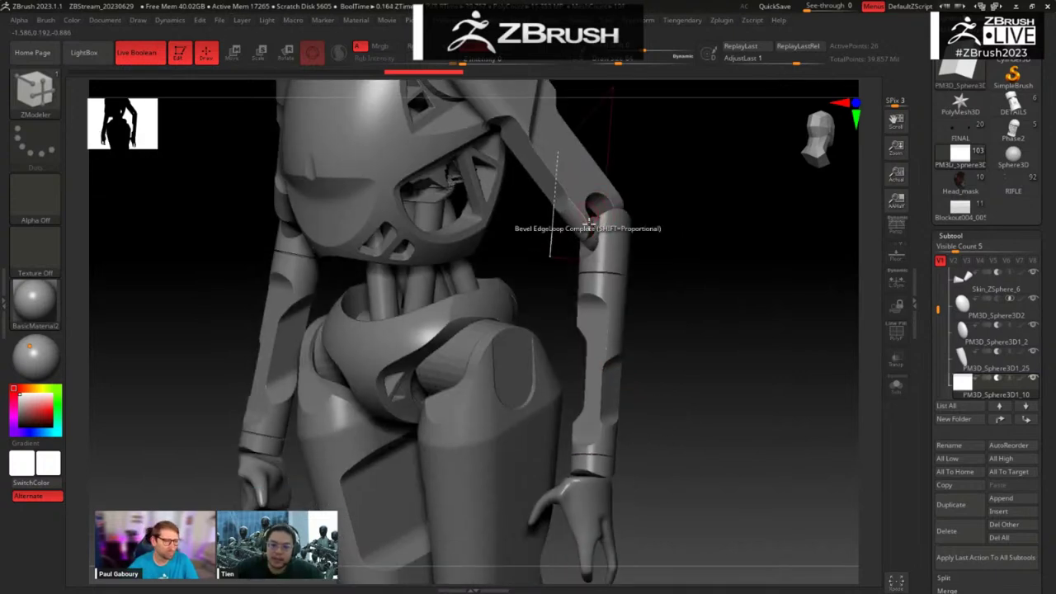
{"action": "left_click_drag", "start_coordinate": [657, 358], "coordinate": [738, 370]}
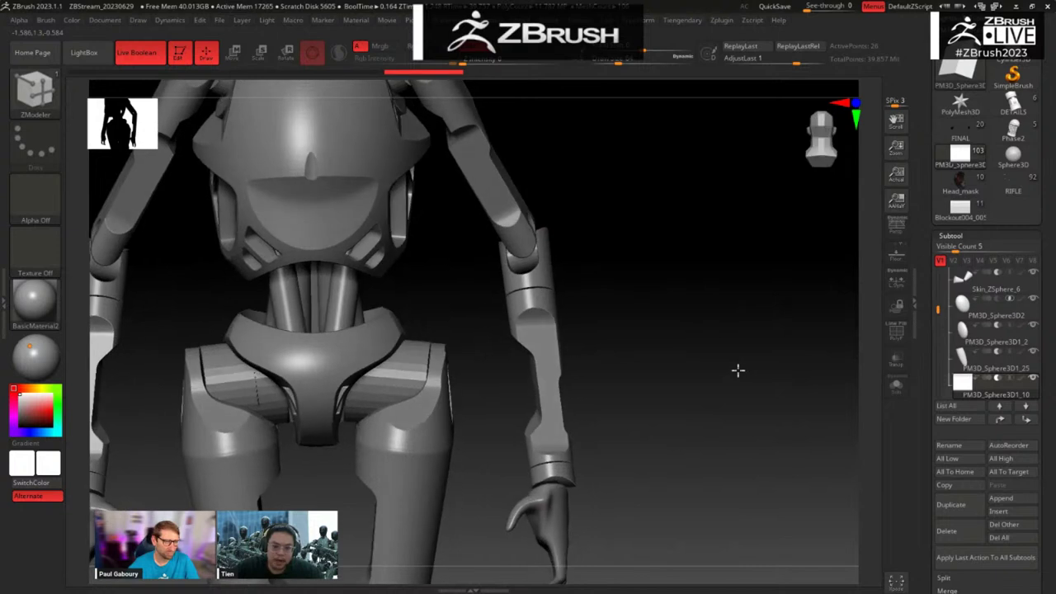
{"action": "left_click_drag", "start_coordinate": [655, 477], "coordinate": [665, 289], "text": "alt"}
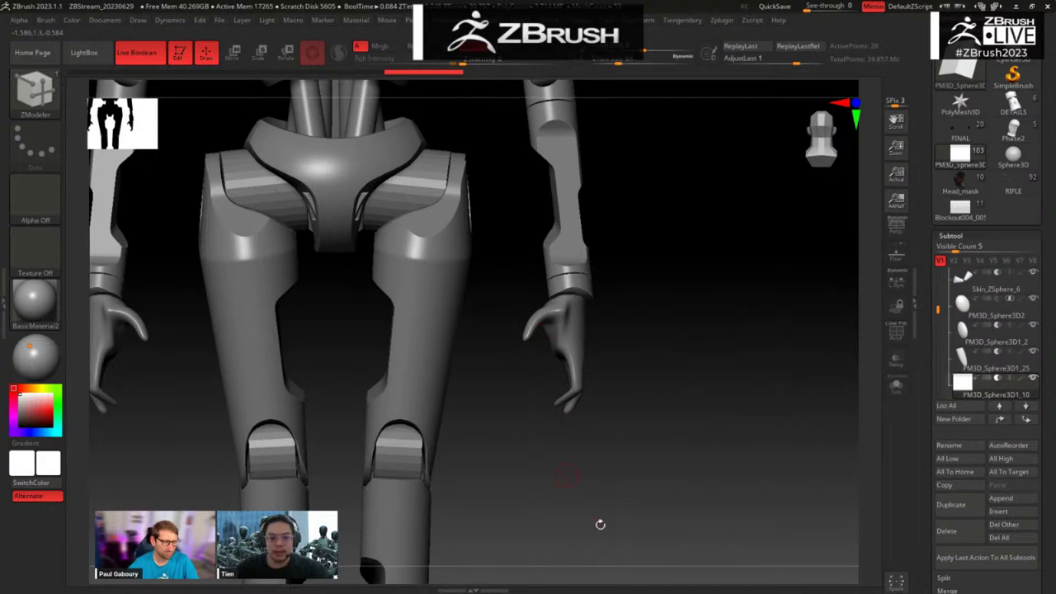
{"action": "left_click_drag", "start_coordinate": [633, 523], "coordinate": [664, 257], "text": "alt"}
{"action": "left_click_drag", "start_coordinate": [646, 368], "coordinate": [643, 248], "text": "alt"}
{"action": "left_click_drag", "start_coordinate": [637, 332], "coordinate": [641, 391]}
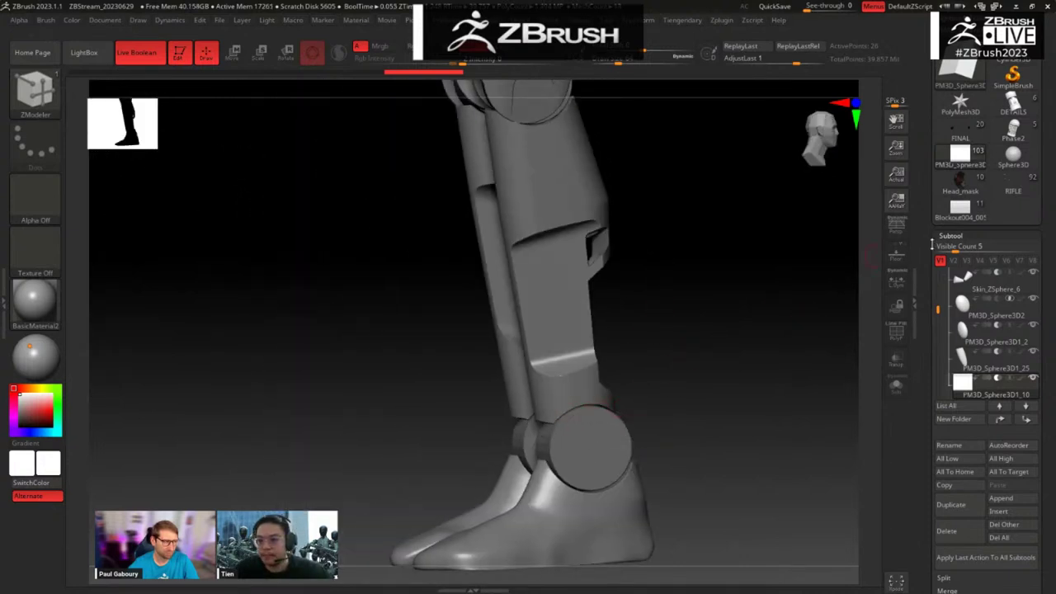
Step: Switch to the DETAILS tool and view its detailed chest shell and mechanical joint
{"action": "left_click_drag", "start_coordinate": [931, 245], "coordinate": [929, 282]}
{"action": "left_click", "coordinate": [1015, 141]}
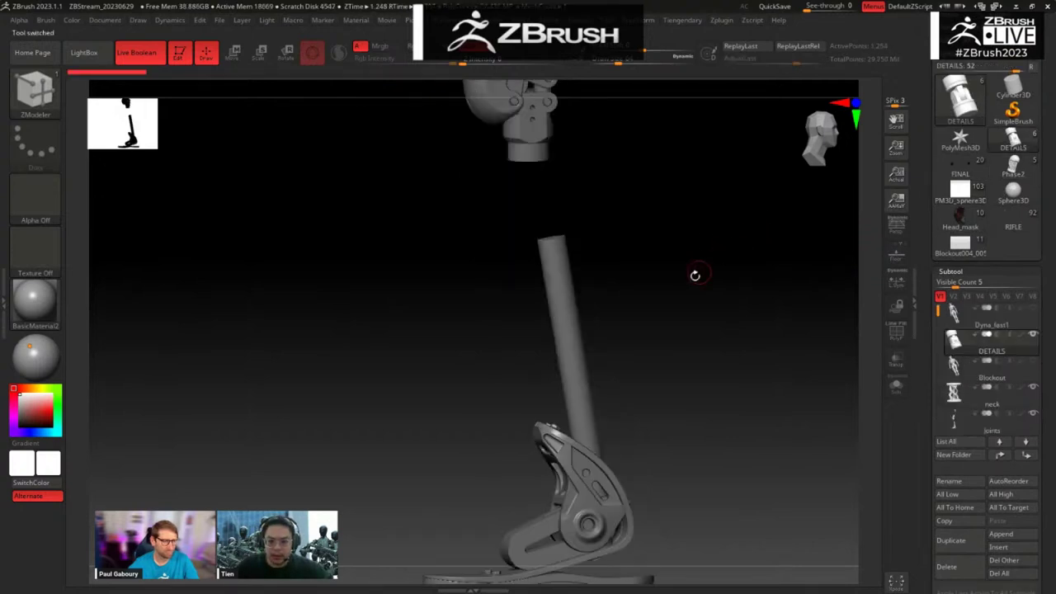
{"action": "left_click_drag", "start_coordinate": [715, 278], "coordinate": [724, 264]}
{"action": "left_click_drag", "start_coordinate": [687, 333], "coordinate": [700, 396], "text": "alt"}
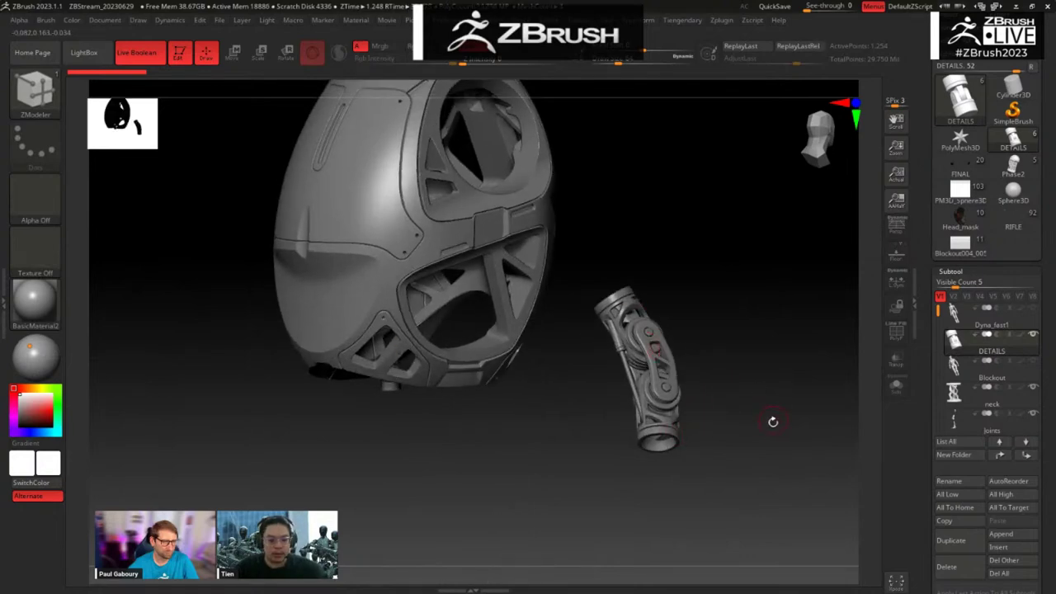
Step: Switch to the reference board and examine the chest, mask, robot leg, elbow, knee and prosthetic foot references
{"action": "key", "text": "alt+Tab"}
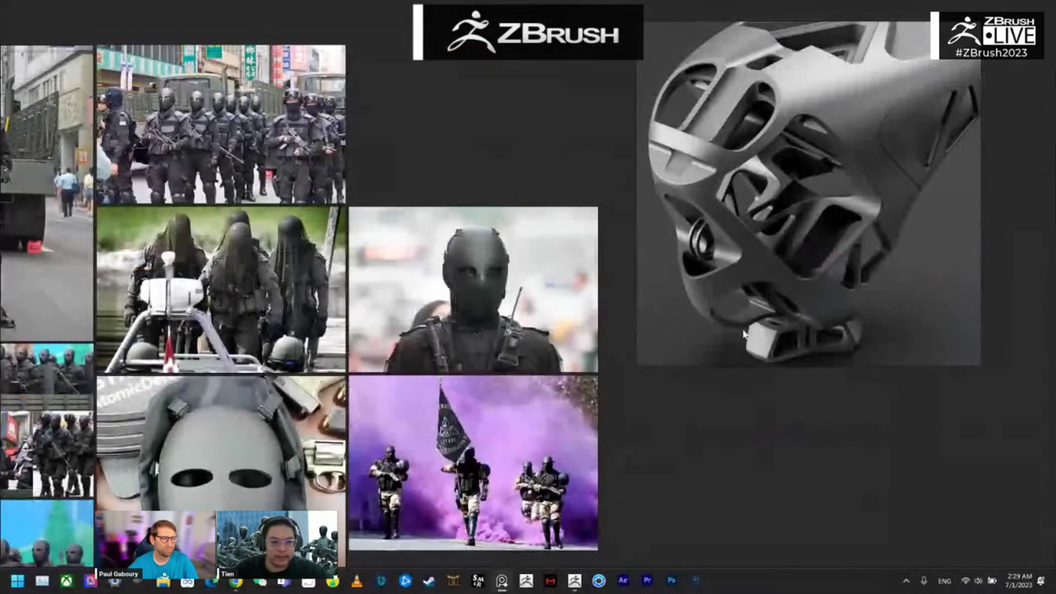
{"action": "scroll", "coordinate": [536, 138], "scroll_direction": "down", "scroll_amount": 2}
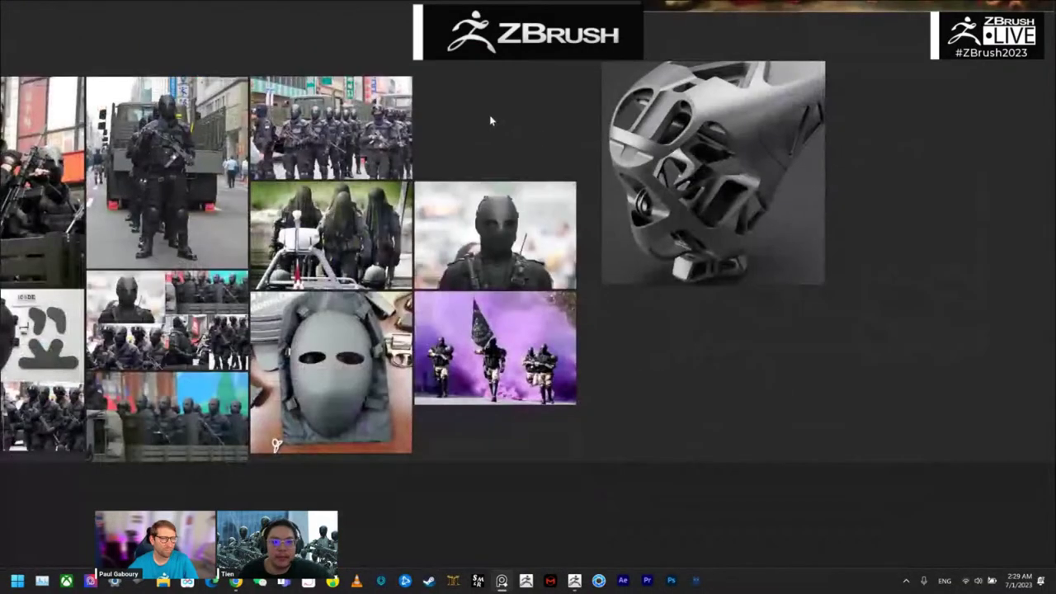
{"action": "middle_click_drag", "start_coordinate": [237, 8], "coordinate": [521, 153]}
{"action": "scroll", "coordinate": [523, 151], "scroll_direction": "down", "scroll_amount": 3}
{"action": "middle_click_drag", "start_coordinate": [196, 97], "coordinate": [750, 337]}
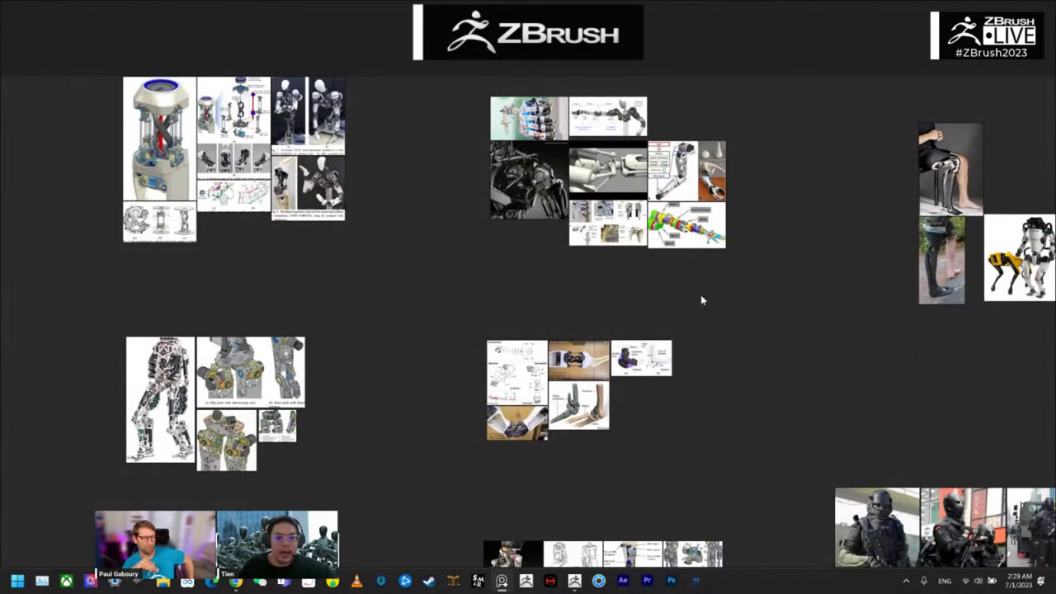
{"action": "middle_click_drag", "start_coordinate": [403, 469], "coordinate": [385, 349]}
{"action": "scroll", "coordinate": [385, 349], "scroll_direction": "up", "scroll_amount": 2}
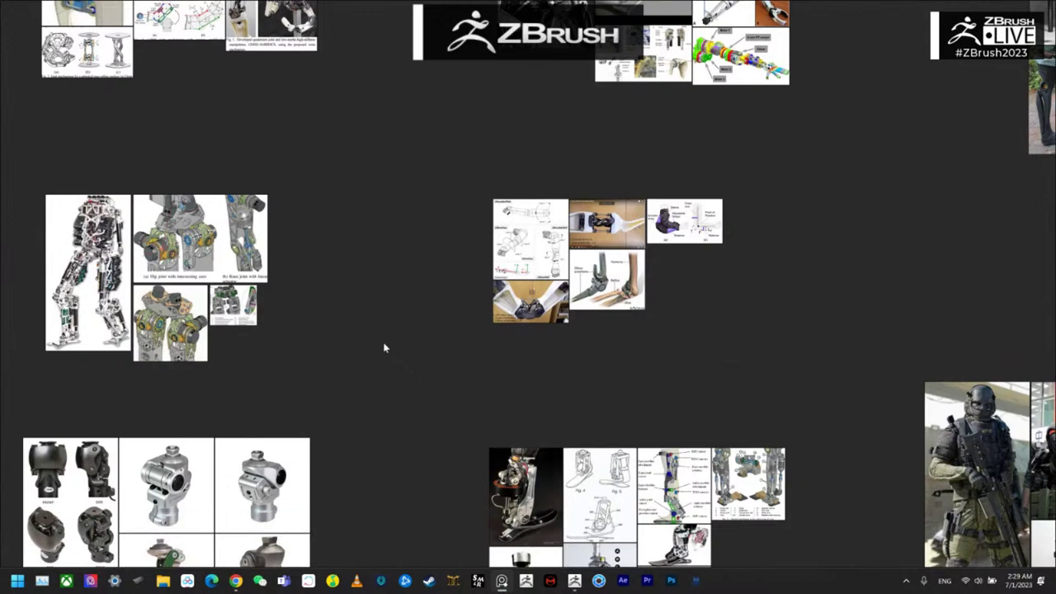
{"action": "scroll", "coordinate": [417, 367], "scroll_direction": "down", "scroll_amount": 3}
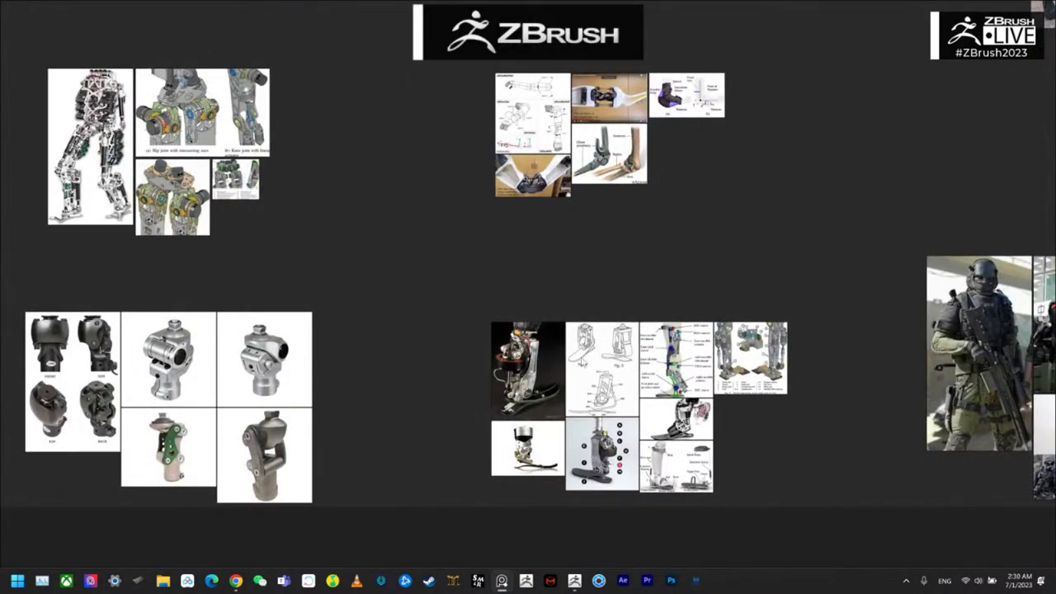
{"action": "middle_click_drag", "start_coordinate": [710, 239], "coordinate": [694, 499]}
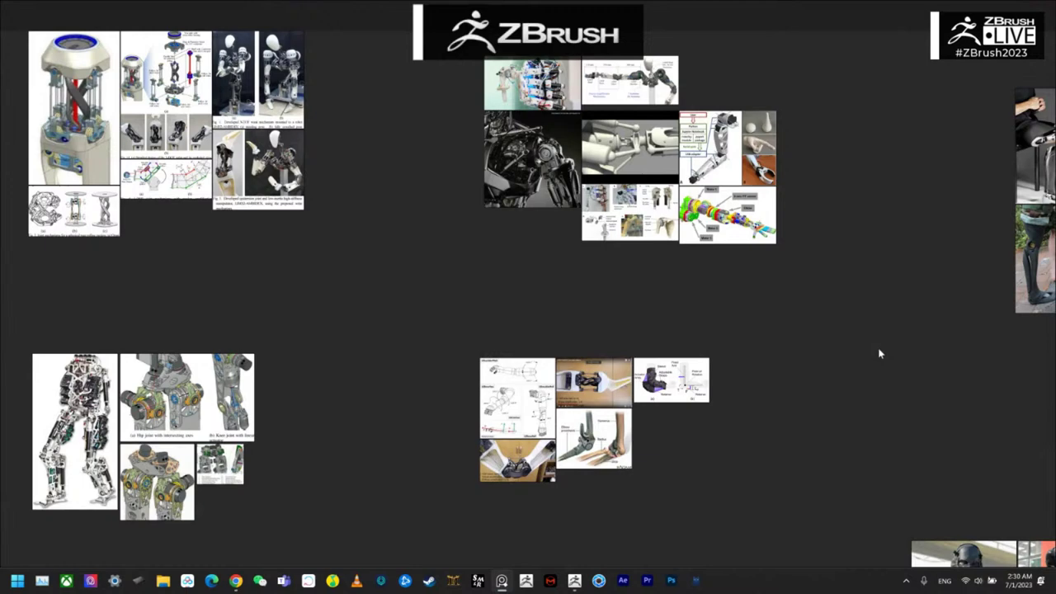
Step: Return to ZBrush, select the Joints subtool and display it in Solo mode
{"action": "key", "text": "alt+Tab"}
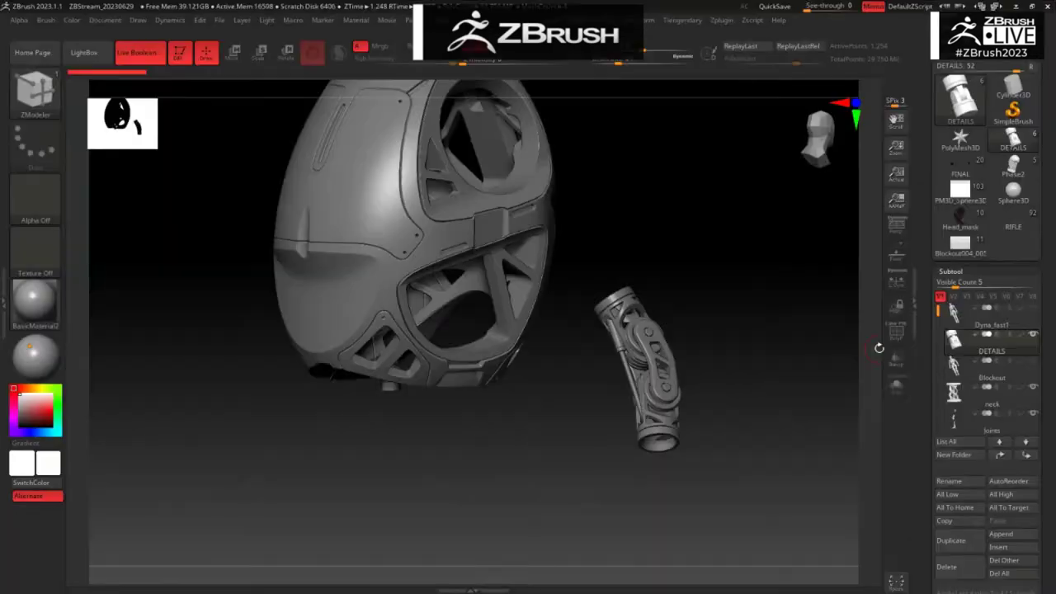
{"action": "key", "text": "f"}
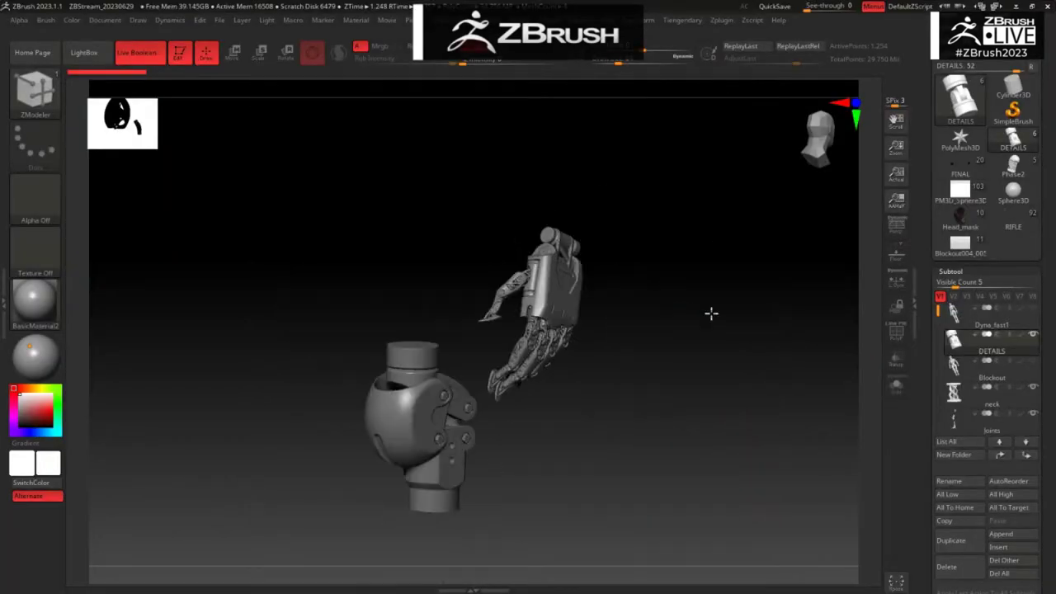
{"action": "left_click_drag", "start_coordinate": [625, 400], "coordinate": [500, 432]}
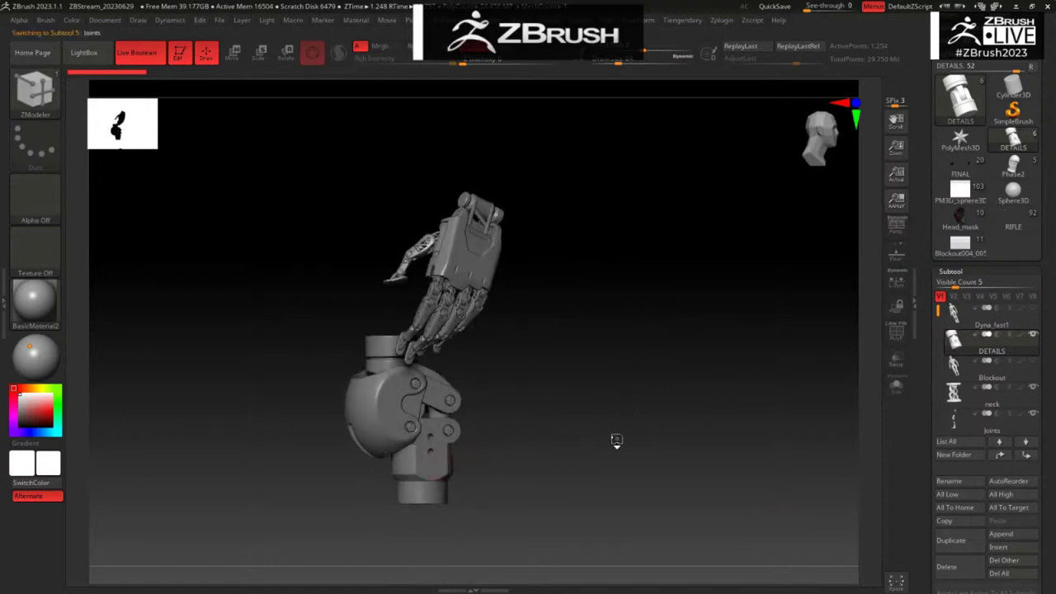
{"action": "left_click", "coordinate": [452, 463], "text": "alt"}
{"action": "left_click_drag", "start_coordinate": [568, 436], "coordinate": [629, 374]}
{"action": "left_click", "coordinate": [587, 439]}
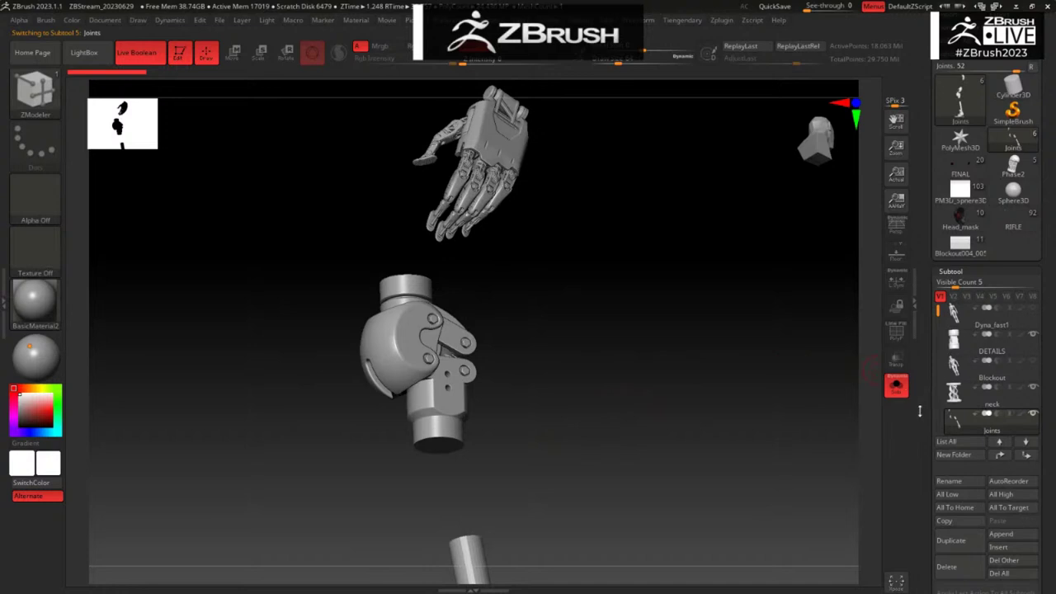
Step: Isolate the rounded mechanical joint by hiding the rest of the Joints subtool, and view it up close
{"action": "mouse_move", "coordinate": [688, 427]}
{"action": "left_mouse_down"}
{"action": "mouse_move", "coordinate": [696, 446]}
{"action": "mouse_move", "coordinate": [560, 303]}
{"action": "mouse_move", "coordinate": [479, 339]}
{"action": "mouse_move", "coordinate": [493, 295]}
{"action": "mouse_move", "coordinate": [504, 311]}
{"action": "mouse_move", "coordinate": [378, 550]}
{"action": "mouse_move", "coordinate": [356, 544]}
{"action": "left_mouse_up"}
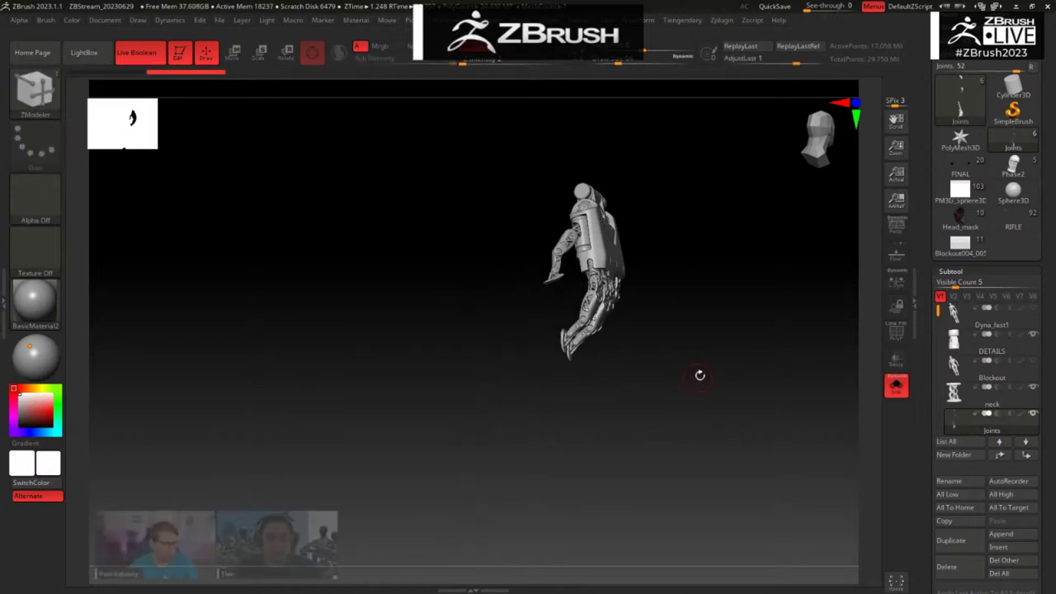
{"action": "left_click_drag", "start_coordinate": [715, 371], "coordinate": [764, 401], "text": "ctrl+alt+shift"}
{"action": "key", "text": "space"}
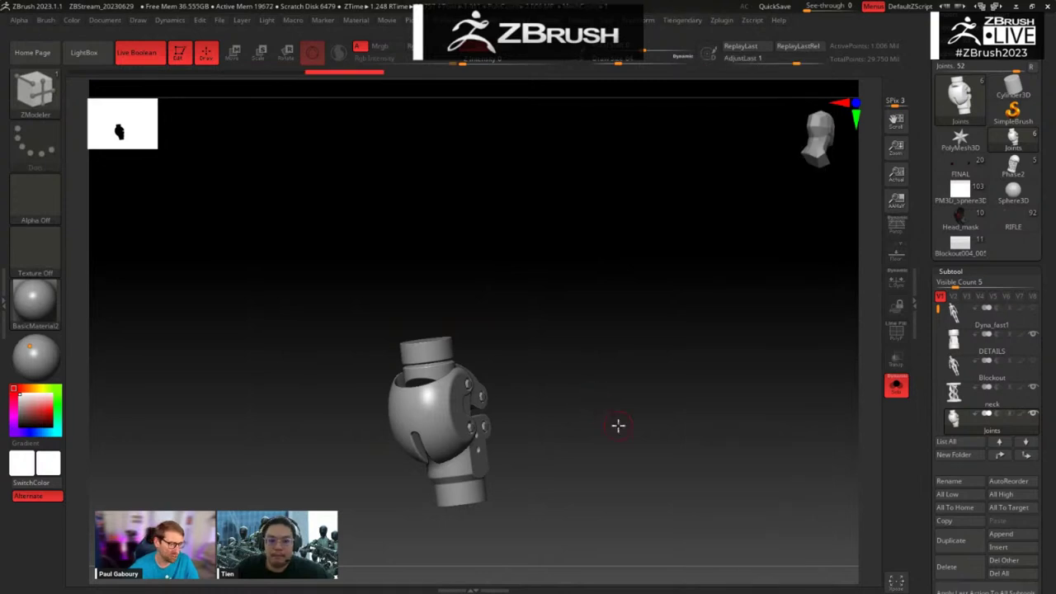
{"action": "left_click_drag", "start_coordinate": [619, 425], "coordinate": [680, 217]}
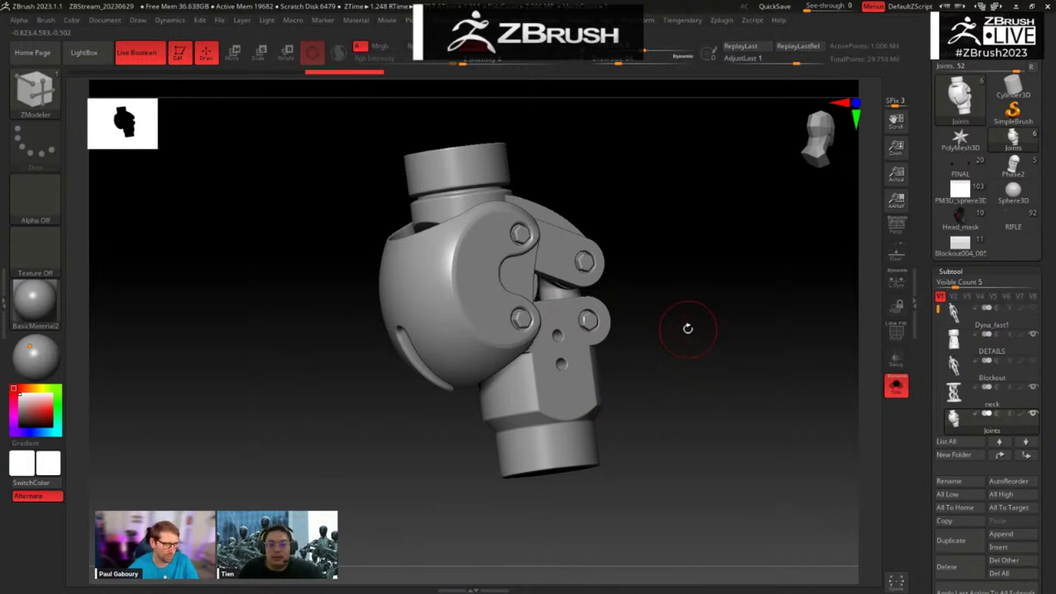
Step: Switch to the reference board and examine the mechanical knee joint and prosthetic foot references up close
{"action": "key", "text": "alt+Tab"}
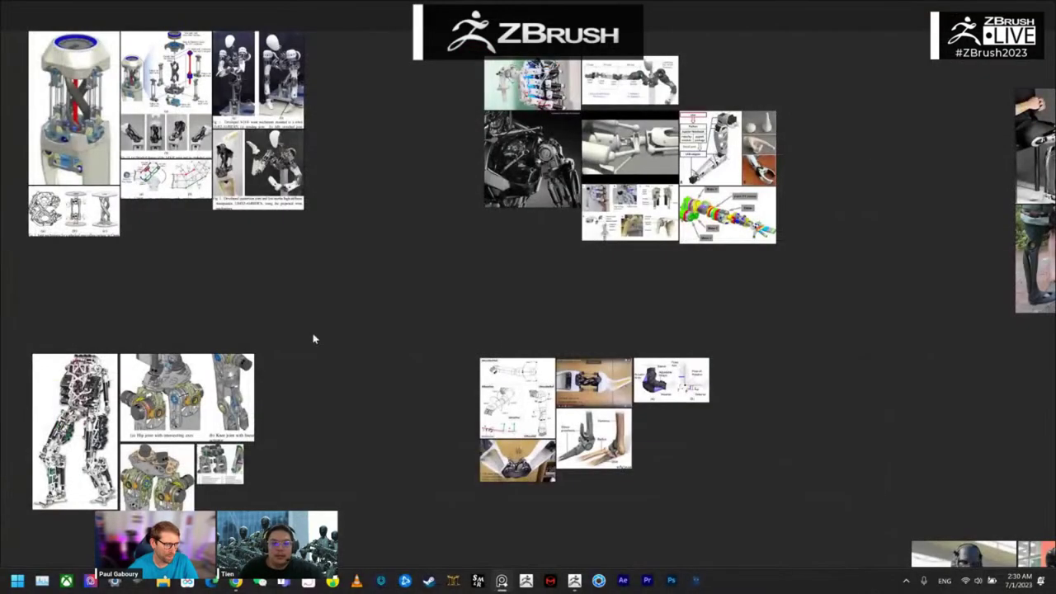
{"action": "middle_click_drag", "start_coordinate": [363, 471], "coordinate": [548, 83]}
{"action": "scroll", "coordinate": [537, 292], "scroll_direction": "up", "scroll_amount": 1}
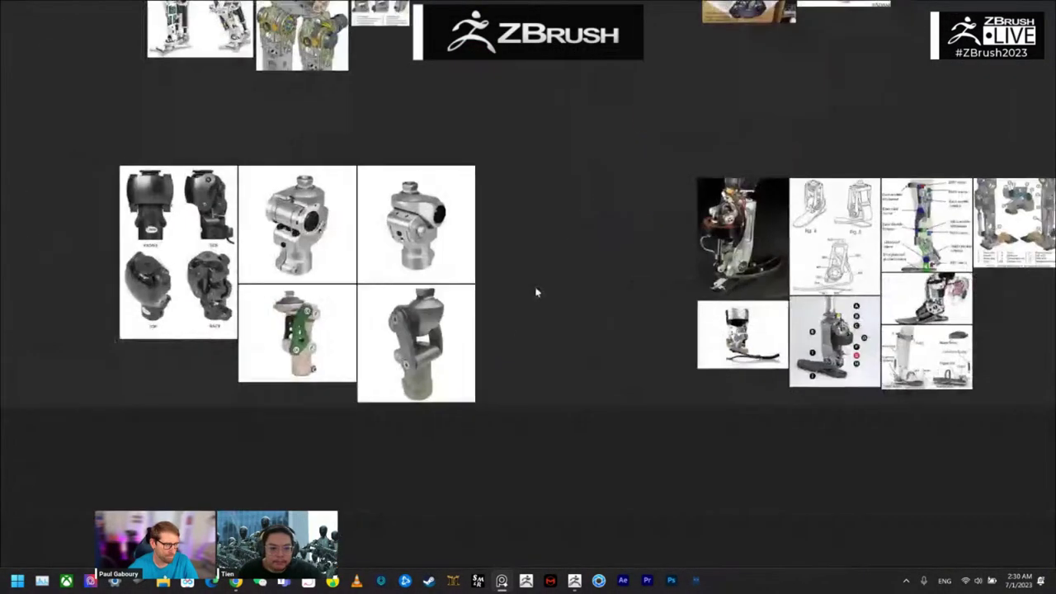
{"action": "middle_click_drag", "start_coordinate": [509, 324], "coordinate": [649, 378]}
{"action": "scroll", "coordinate": [532, 376], "scroll_direction": "up", "scroll_amount": 2}
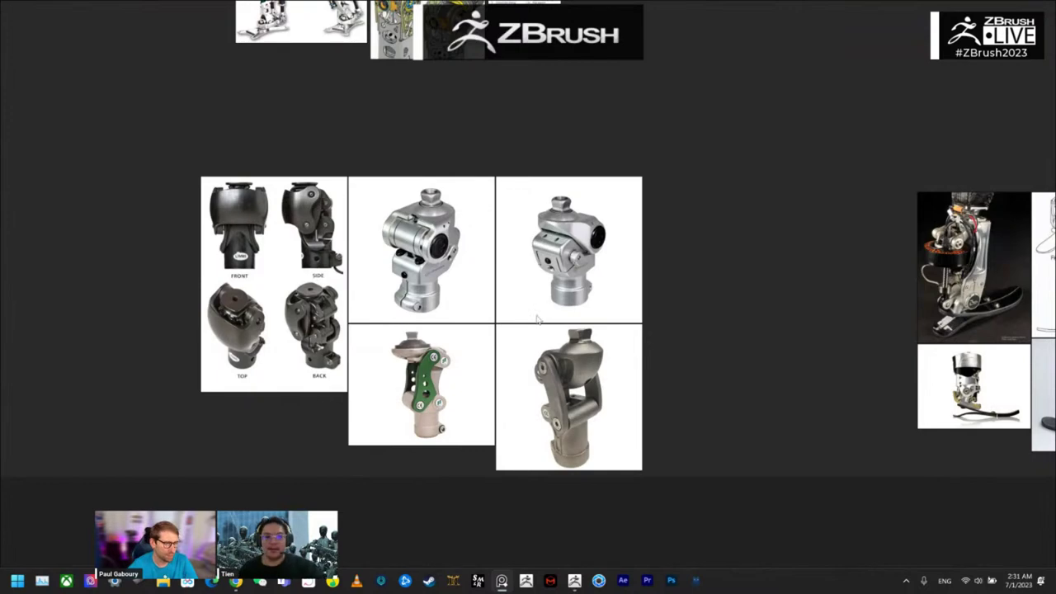
{"action": "middle_click_drag", "start_coordinate": [758, 273], "coordinate": [255, 287]}
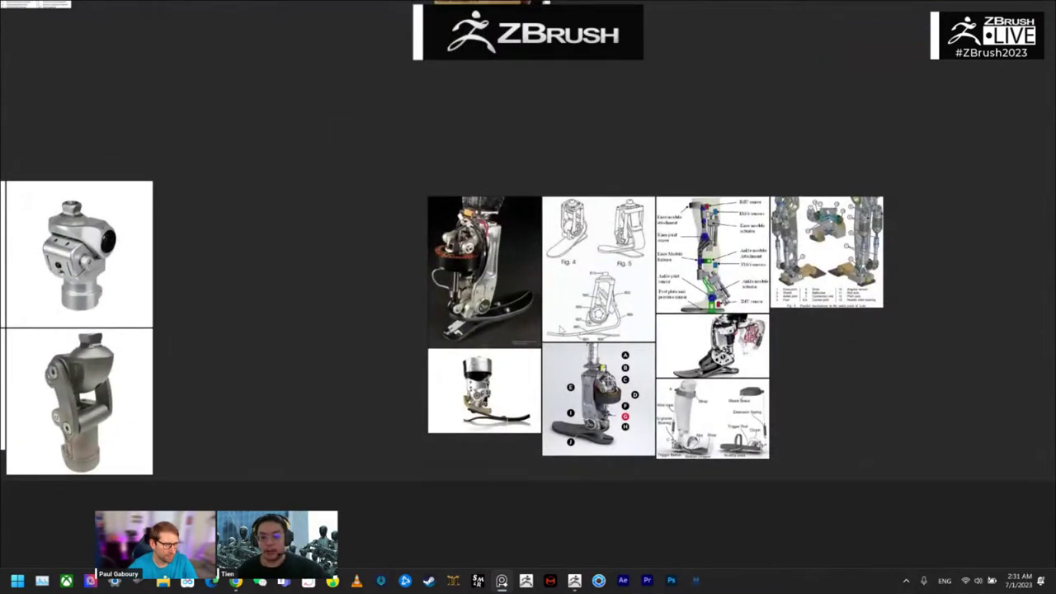
{"action": "scroll", "coordinate": [498, 343], "scroll_direction": "up", "scroll_amount": 2}
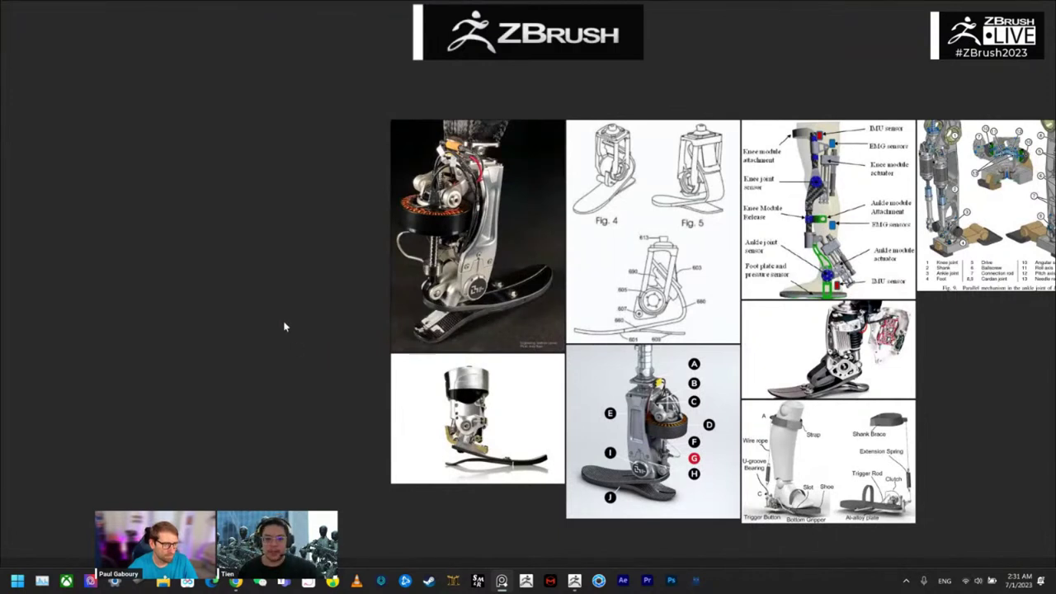
{"action": "scroll", "coordinate": [306, 306], "scroll_direction": "down", "scroll_amount": 1}
{"action": "middle_click_drag", "start_coordinate": [307, 306], "coordinate": [496, 316]}
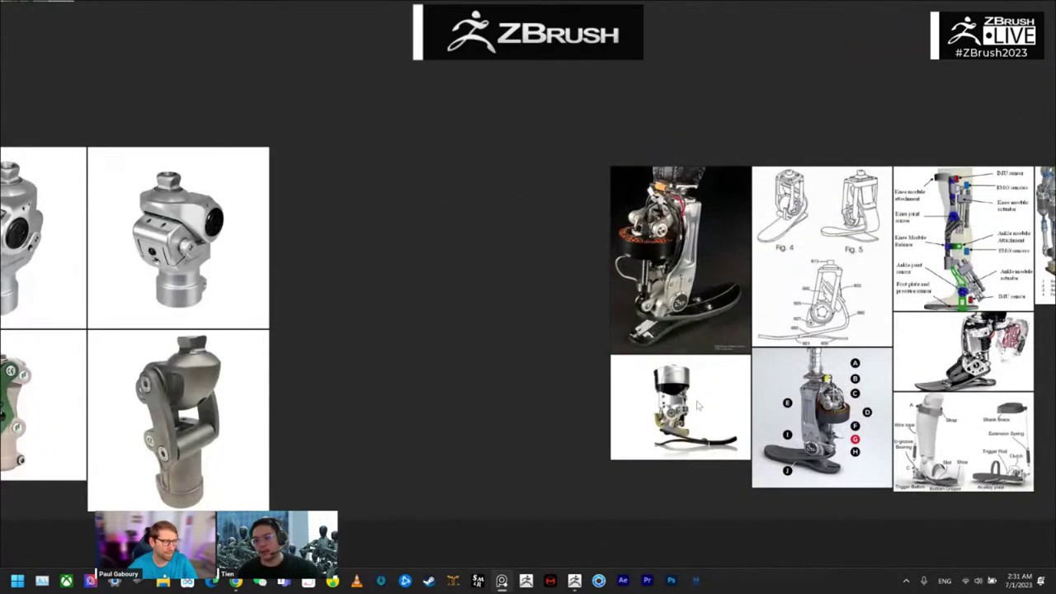
{"action": "middle_click_drag", "start_coordinate": [589, 373], "coordinate": [599, 443]}
{"action": "scroll", "coordinate": [362, 361], "scroll_direction": "down", "scroll_amount": 1}
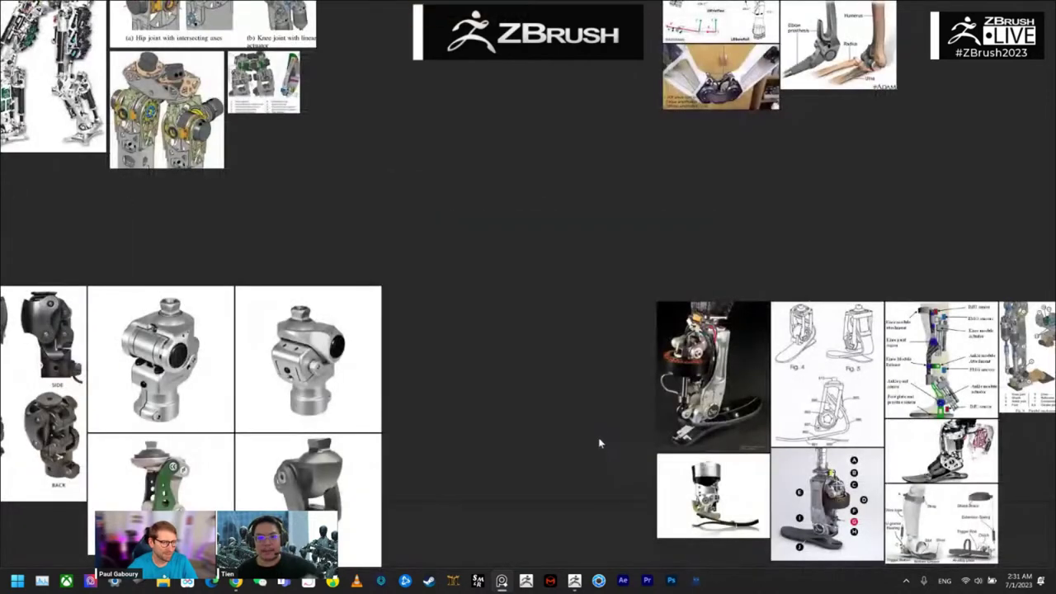
Step: Examine the LIMS2-AMBIDEX wrist and waist mechanism references, including the twisted-link joint diagrams
{"action": "middle_click_drag", "start_coordinate": [466, 219], "coordinate": [602, 495]}
{"action": "scroll", "coordinate": [602, 487], "scroll_direction": "down", "scroll_amount": 2}
{"action": "middle_click_drag", "start_coordinate": [635, 431], "coordinate": [497, 383]}
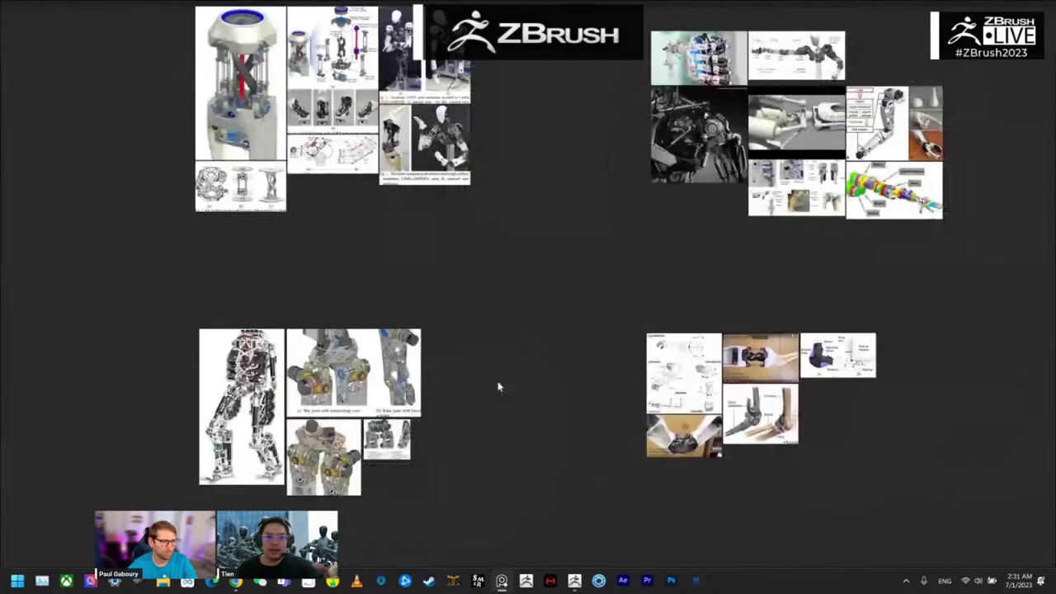
{"action": "middle_click_drag", "start_coordinate": [507, 302], "coordinate": [538, 420]}
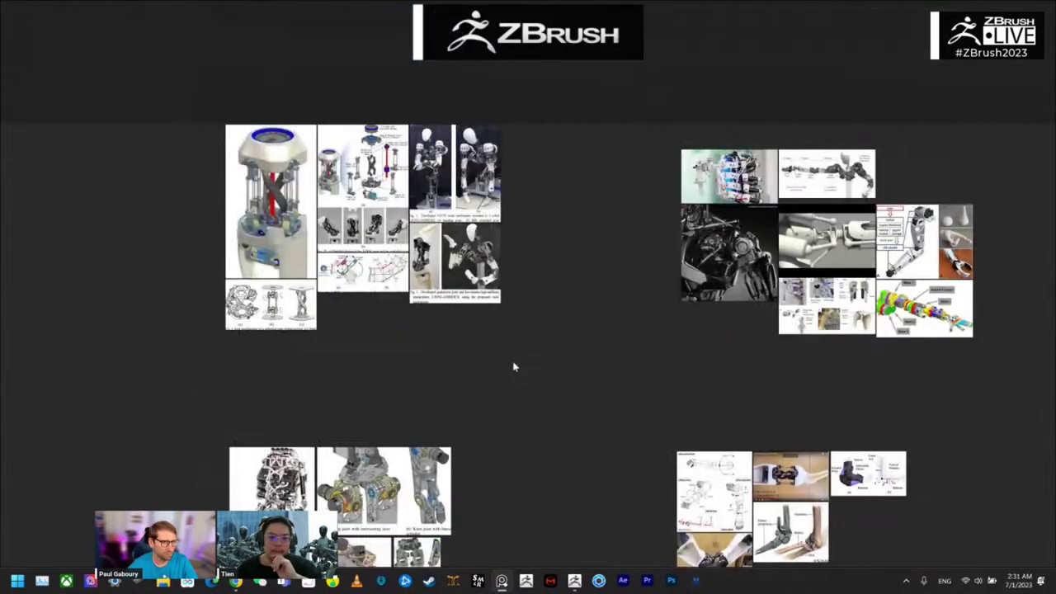
{"action": "scroll", "coordinate": [513, 363], "scroll_direction": "up", "scroll_amount": 2}
{"action": "middle_click_drag", "start_coordinate": [528, 349], "coordinate": [600, 464]}
{"action": "scroll", "coordinate": [591, 428], "scroll_direction": "up", "scroll_amount": 1}
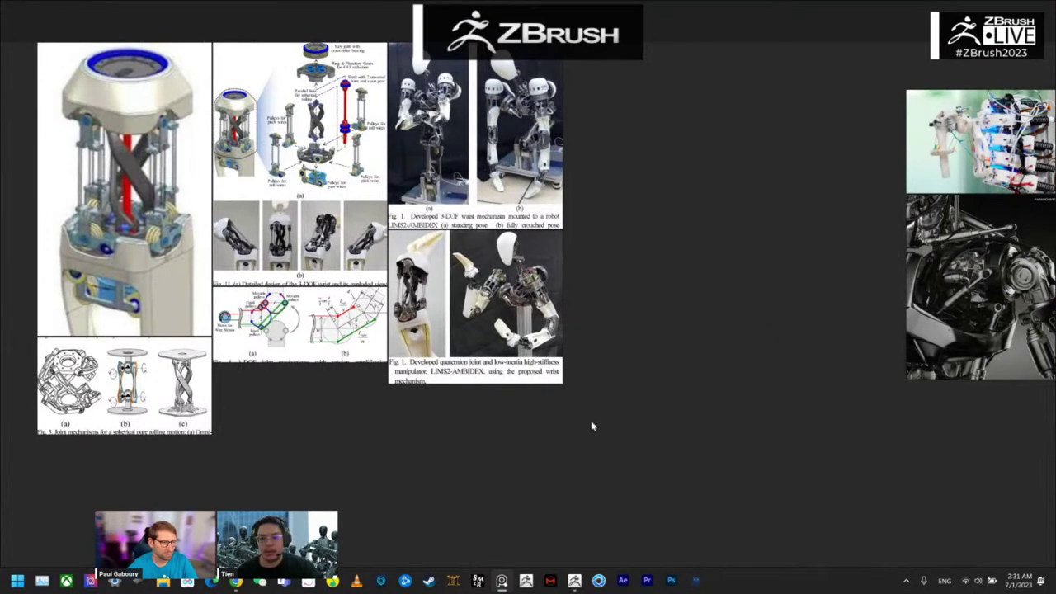
{"action": "middle_click_drag", "start_coordinate": [573, 443], "coordinate": [696, 502]}
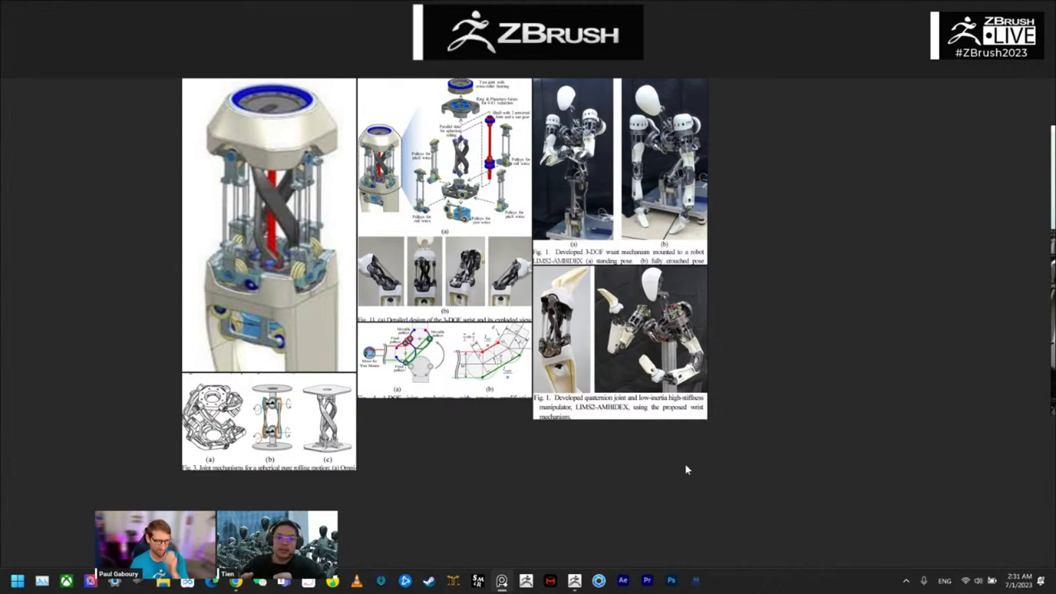
Step: Examine the walking robot's hip and knee joint references and the elbow prosthesis references
{"action": "middle_click_drag", "start_coordinate": [637, 459], "coordinate": [669, 147]}
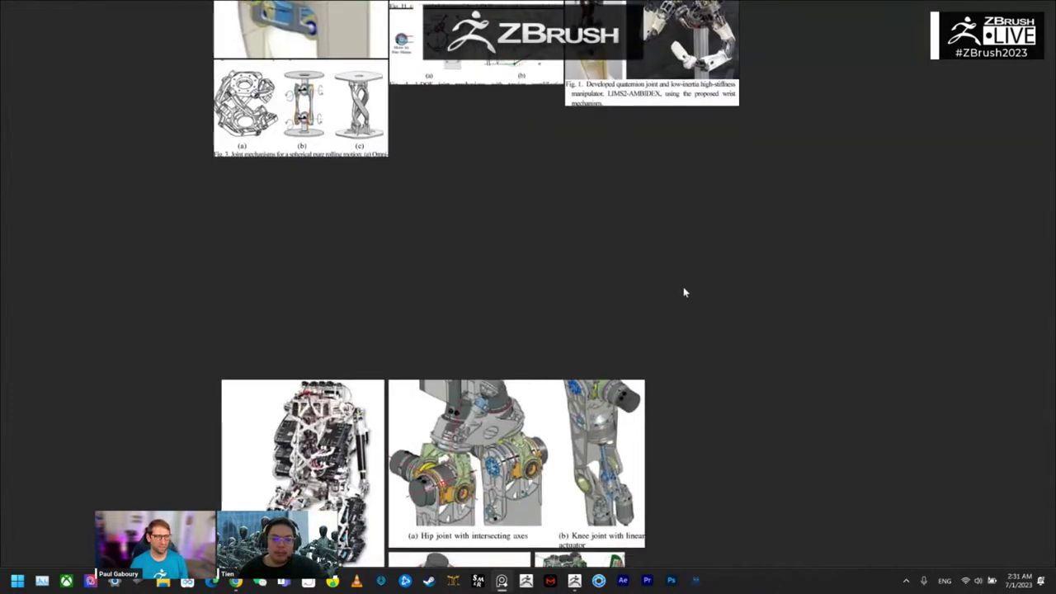
{"action": "middle_click_drag", "start_coordinate": [732, 371], "coordinate": [740, 91]}
{"action": "middle_click_drag", "start_coordinate": [706, 367], "coordinate": [650, 391]}
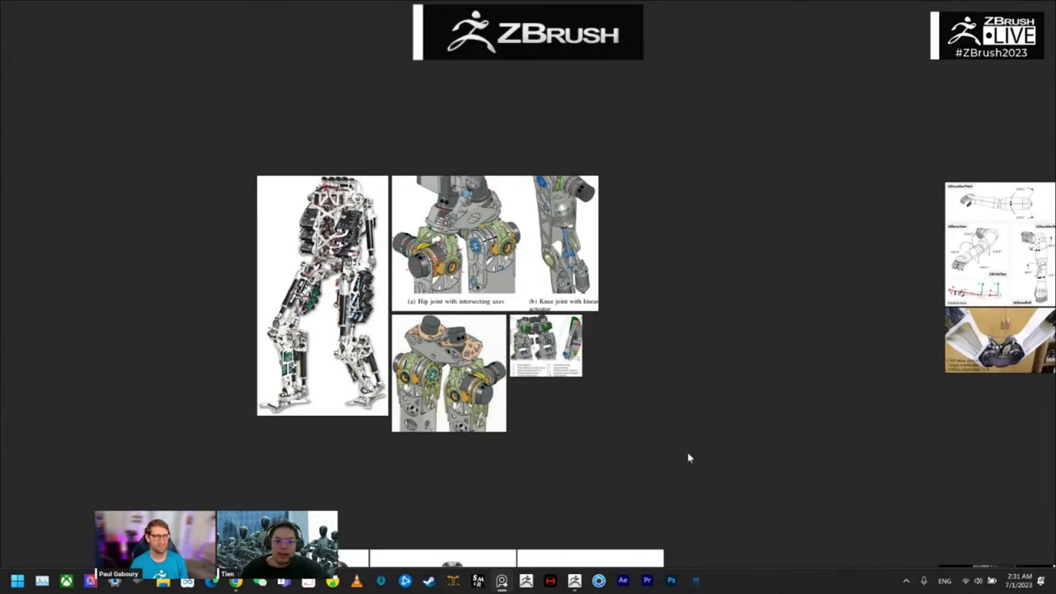
{"action": "middle_click_drag", "start_coordinate": [695, 415], "coordinate": [564, 226]}
{"action": "middle_click_drag", "start_coordinate": [647, 381], "coordinate": [464, 219]}
{"action": "middle_click_drag", "start_coordinate": [709, 152], "coordinate": [463, 351]}
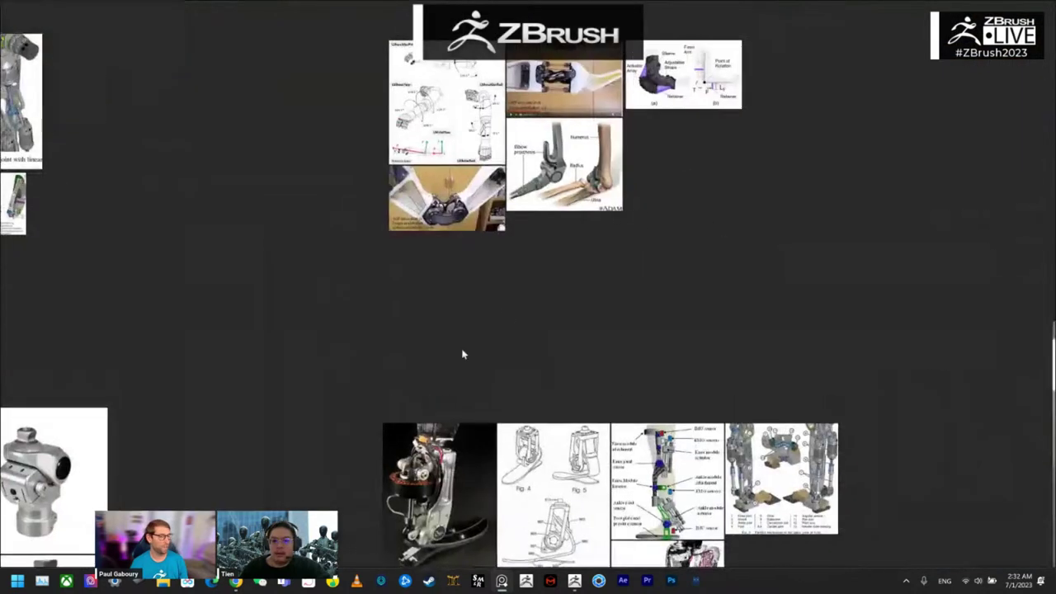
{"action": "middle_click_drag", "start_coordinate": [540, 368], "coordinate": [584, 528]}
{"action": "middle_click_drag", "start_coordinate": [575, 426], "coordinate": [774, 469]}
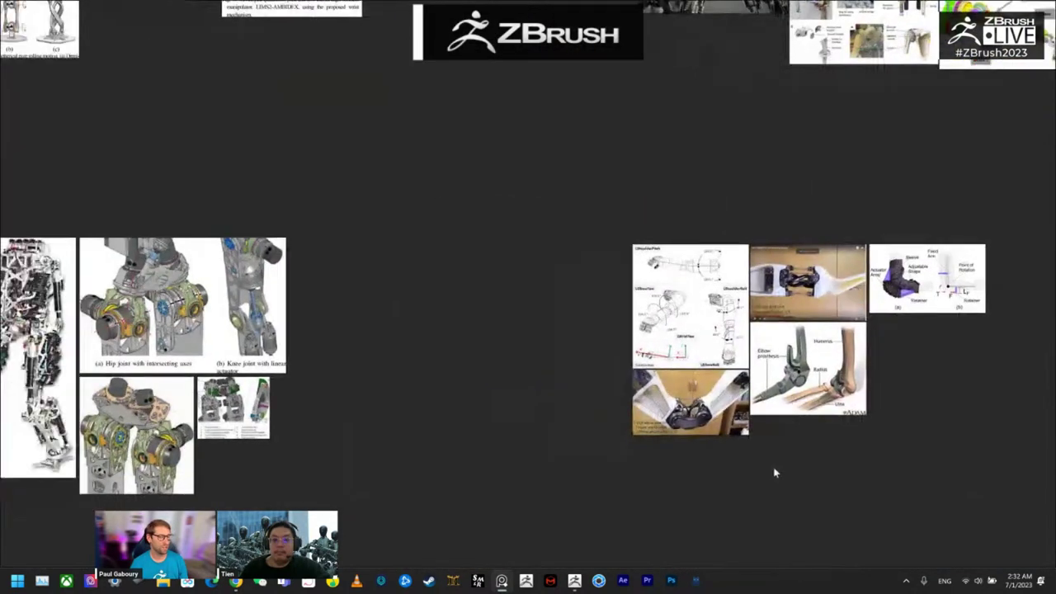
Step: Survey the joint reference groups and examine the prosthetic leg photos and the Boston Dynamics robots up close
{"action": "scroll", "coordinate": [747, 483], "scroll_direction": "down", "scroll_amount": 3}
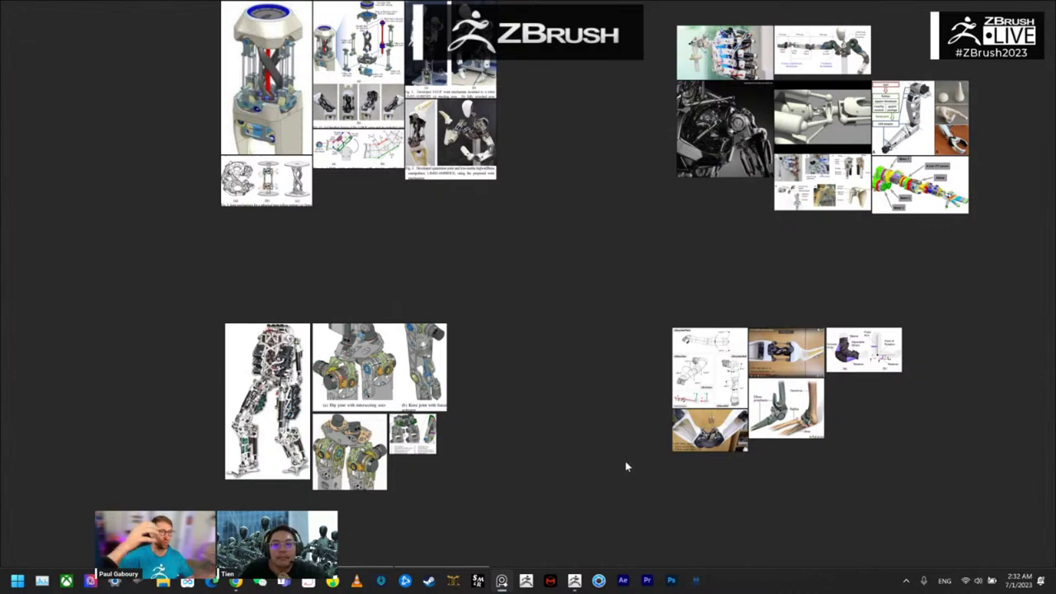
{"action": "right_click_drag", "start_coordinate": [624, 508], "coordinate": [625, 300]}
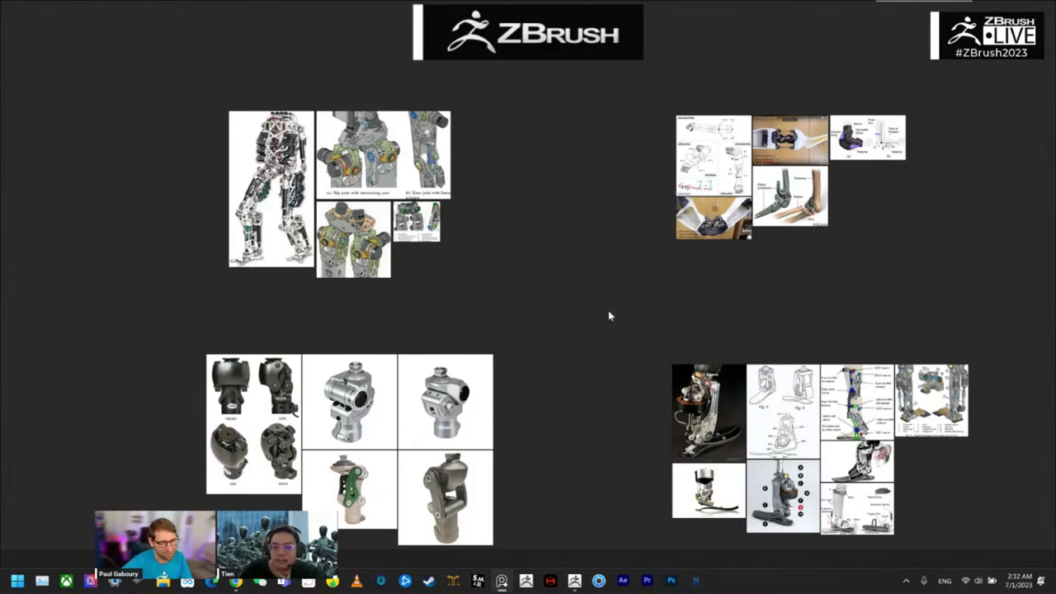
{"action": "scroll", "coordinate": [582, 396], "scroll_direction": "down", "scroll_amount": 5}
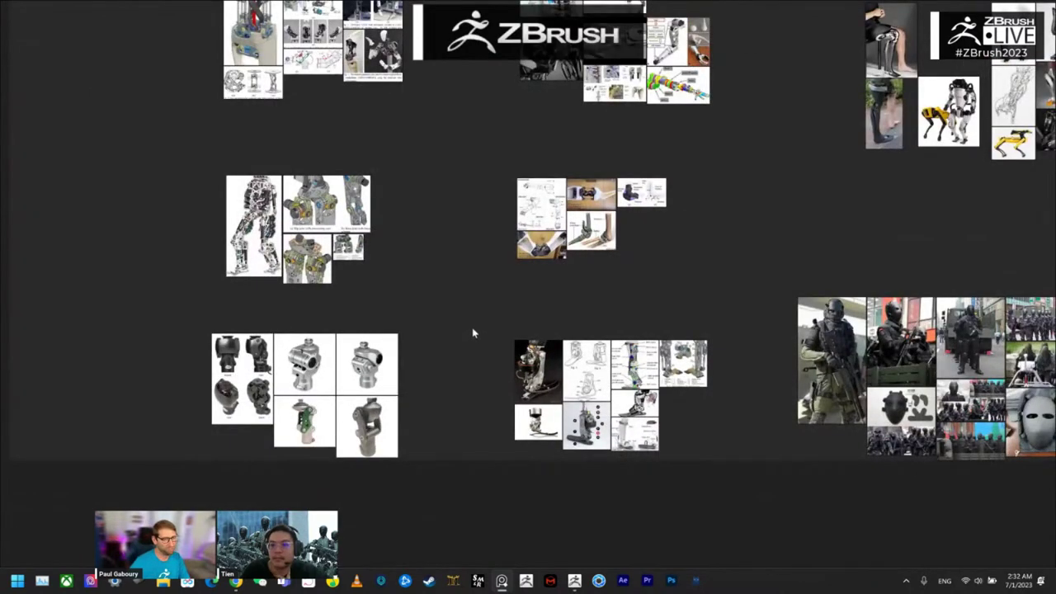
{"action": "middle_click_drag", "start_coordinate": [793, 203], "coordinate": [453, 429]}
{"action": "scroll", "coordinate": [558, 354], "scroll_direction": "up", "scroll_amount": 4}
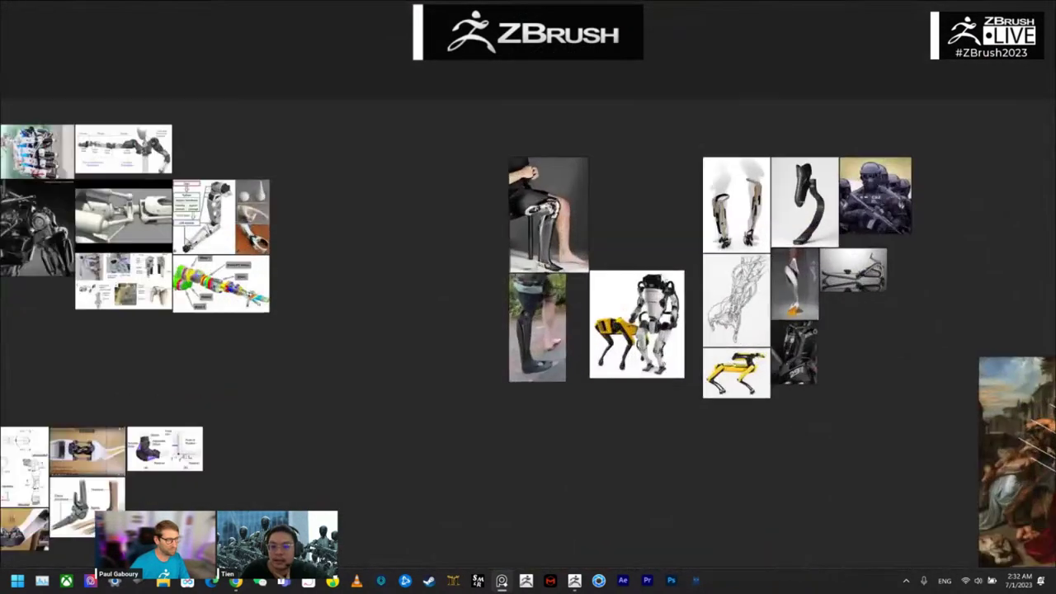
{"action": "scroll", "coordinate": [460, 368], "scroll_direction": "up", "scroll_amount": 1}
{"action": "scroll", "coordinate": [461, 363], "scroll_direction": "up", "scroll_amount": 1}
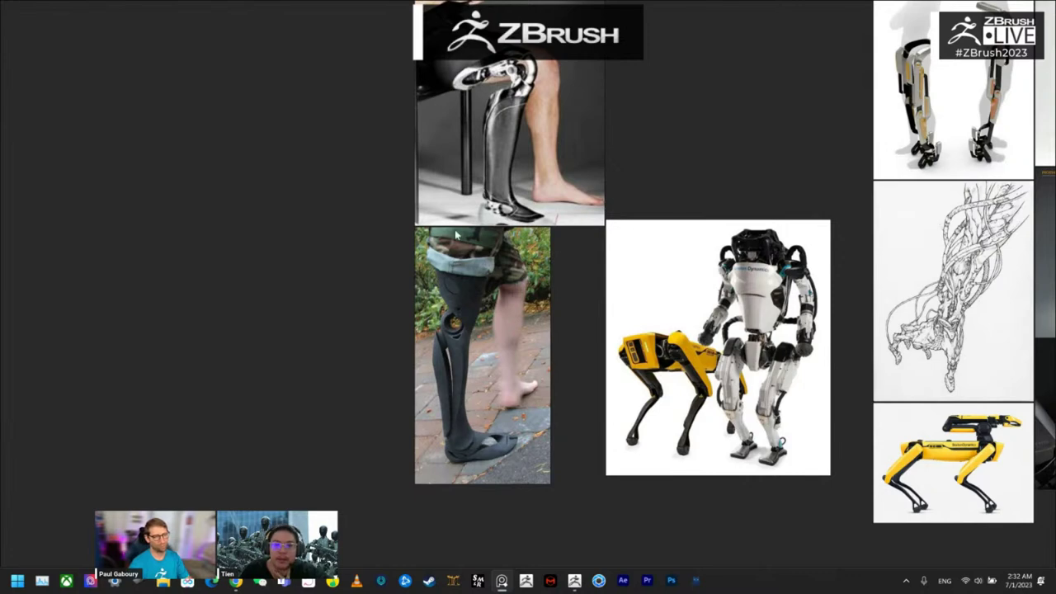
{"action": "scroll", "coordinate": [441, 360], "scroll_direction": "down", "scroll_amount": 3}
{"action": "scroll", "coordinate": [463, 366], "scroll_direction": "down", "scroll_amount": 2}
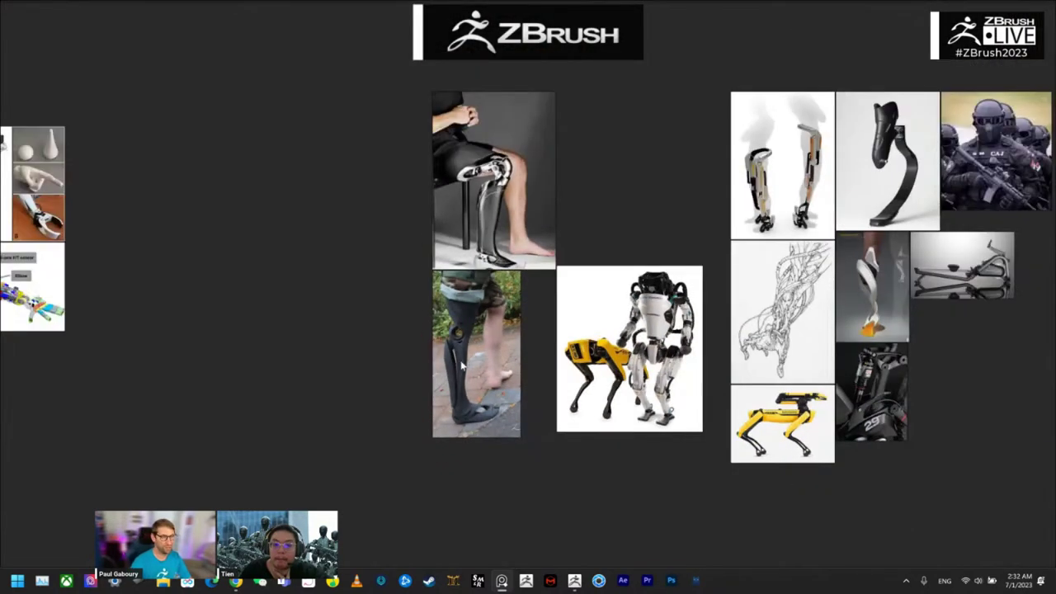
{"action": "scroll", "coordinate": [467, 382], "scroll_direction": "up", "scroll_amount": 3}
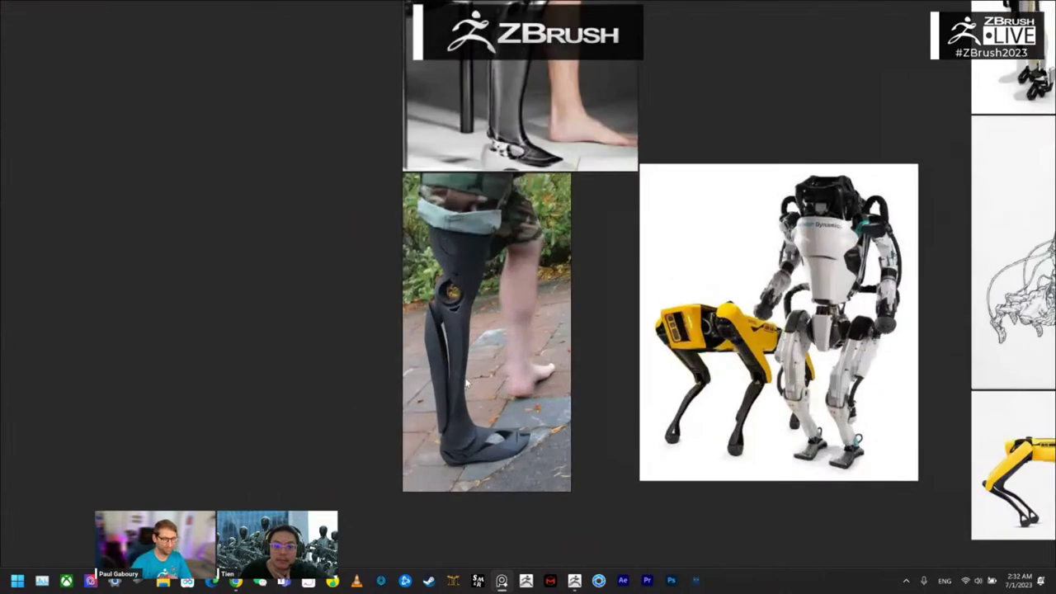
{"action": "middle_click_drag", "start_coordinate": [478, 330], "coordinate": [483, 423]}
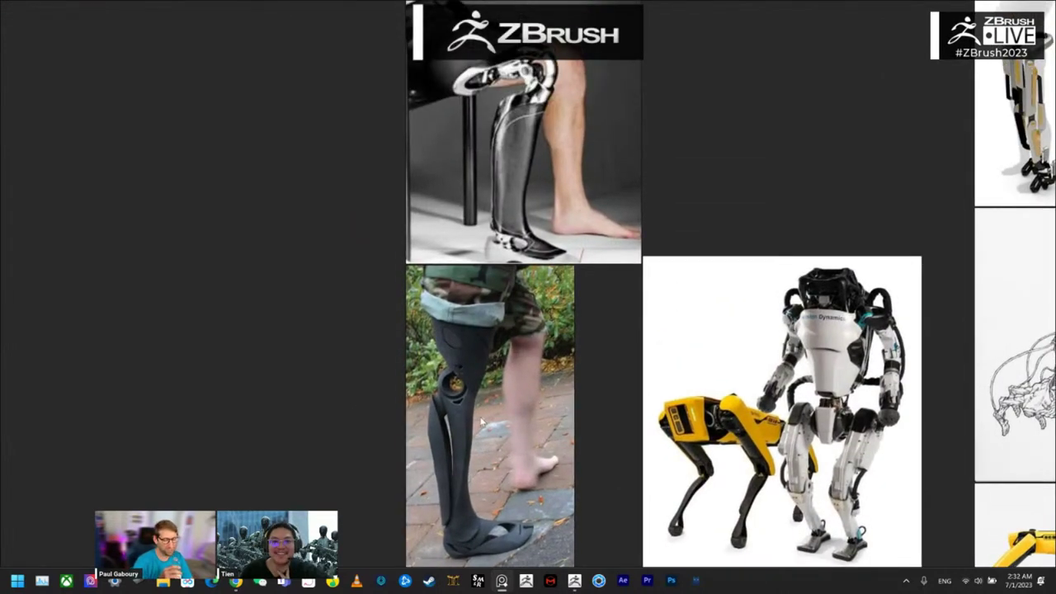
{"action": "scroll", "coordinate": [478, 412], "scroll_direction": "down", "scroll_amount": 1}
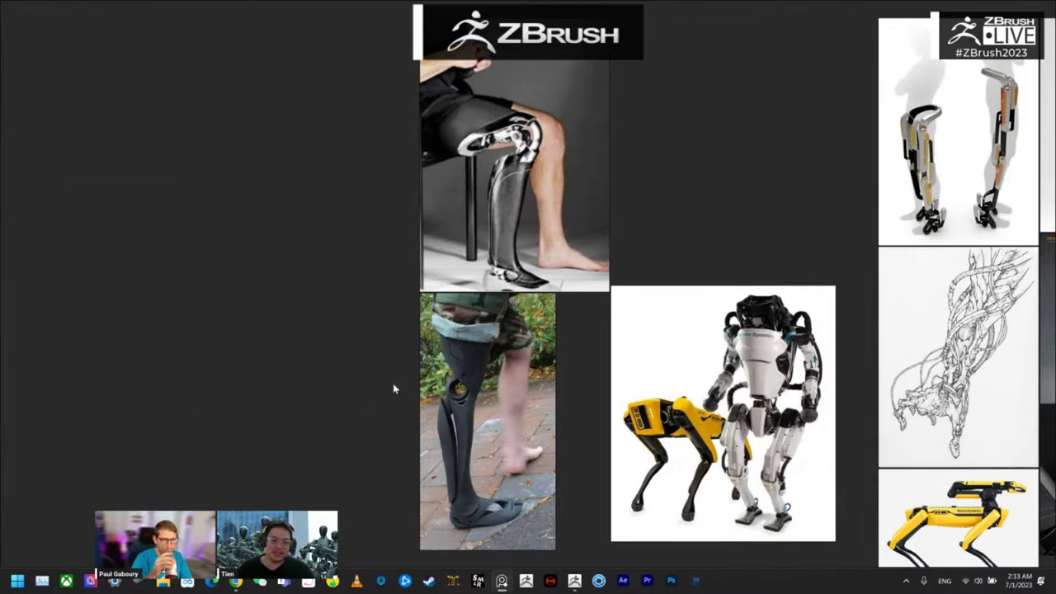
Step: Look across the whole reference board, from the robotic arm and joint groups to the masked soldiers and the painting
{"action": "mouse_move", "coordinate": [271, 380]}
{"action": "middle_mouse_down"}
{"action": "mouse_move", "coordinate": [319, 355]}
{"action": "mouse_move", "coordinate": [492, 312]}
{"action": "middle_mouse_up"}
{"action": "scroll", "coordinate": [493, 312], "scroll_direction": "down", "scroll_amount": 2}
{"action": "middle_click_drag", "start_coordinate": [398, 363], "coordinate": [584, 330]}
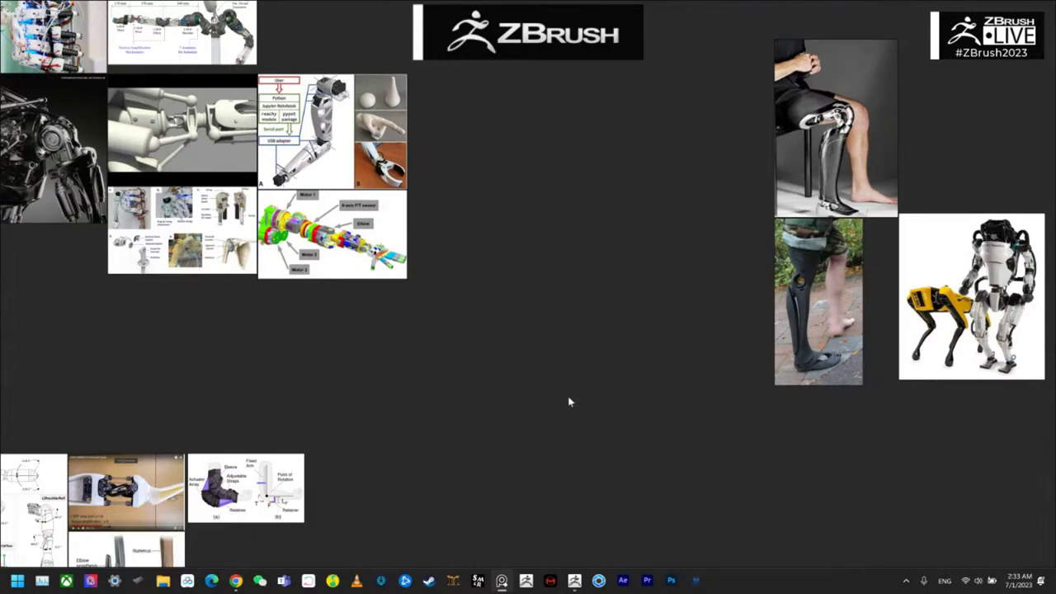
{"action": "middle_click_drag", "start_coordinate": [600, 375], "coordinate": [748, 234]}
{"action": "scroll", "coordinate": [680, 293], "scroll_direction": "down", "scroll_amount": 3}
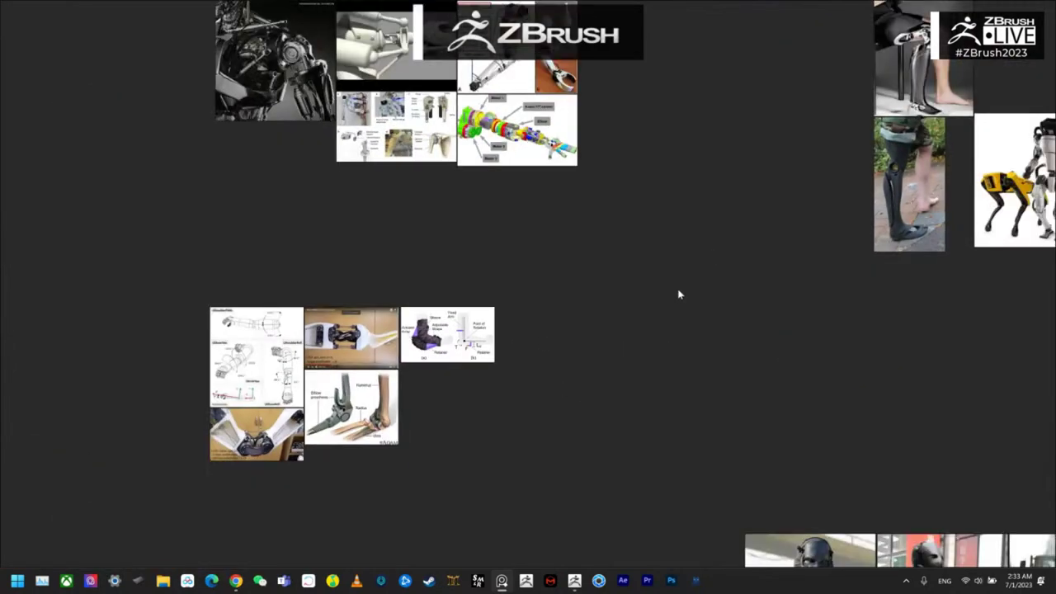
{"action": "middle_click_drag", "start_coordinate": [666, 316], "coordinate": [673, 158]}
{"action": "middle_click_drag", "start_coordinate": [659, 297], "coordinate": [829, 396]}
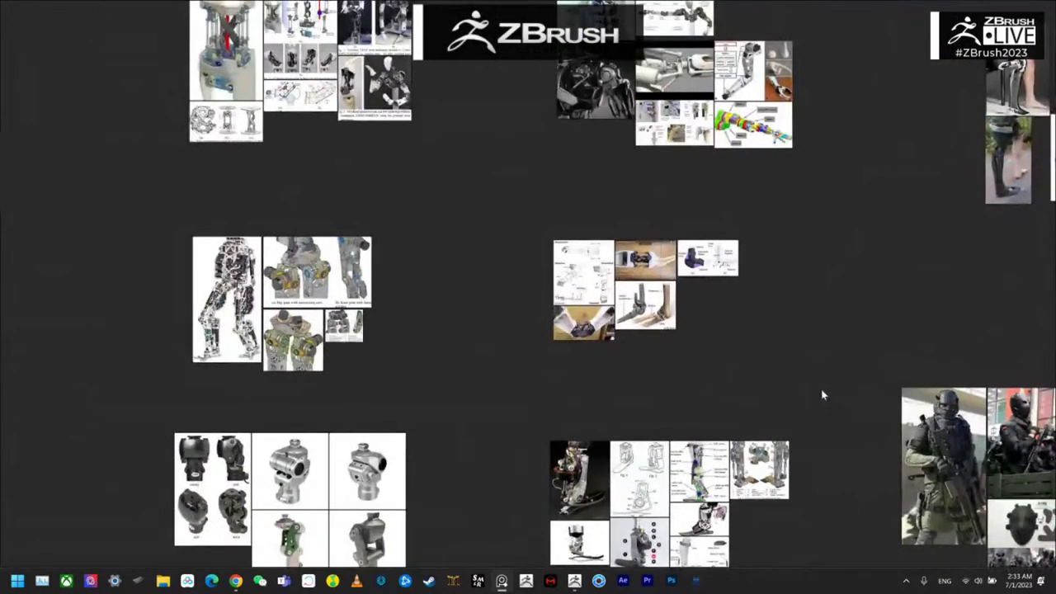
{"action": "middle_click_drag", "start_coordinate": [763, 366], "coordinate": [640, 317]}
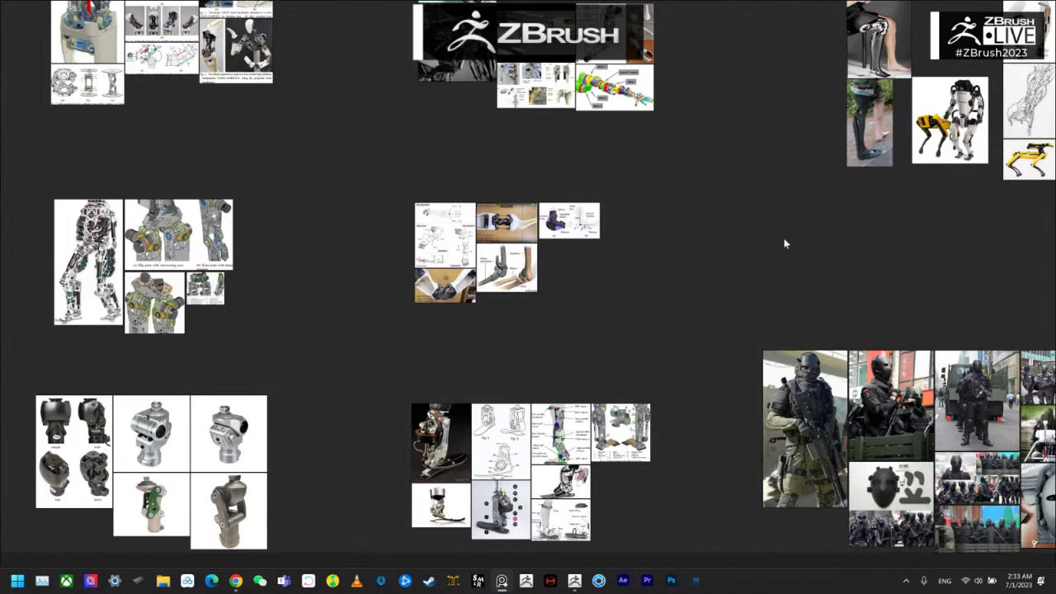
{"action": "middle_click_drag", "start_coordinate": [800, 239], "coordinate": [125, 301]}
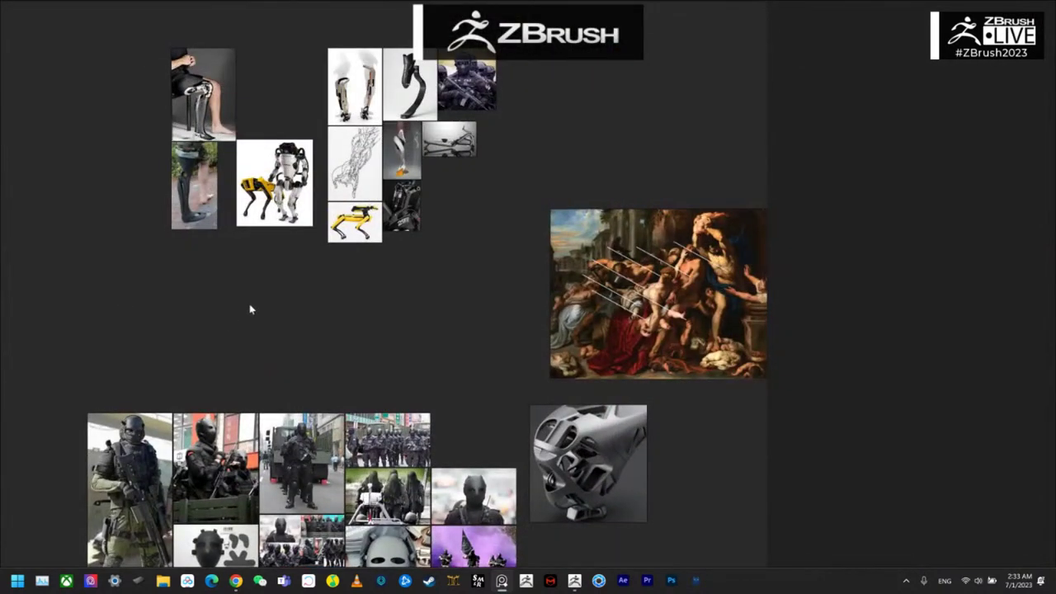
{"action": "middle_click_drag", "start_coordinate": [250, 305], "coordinate": [393, 287]}
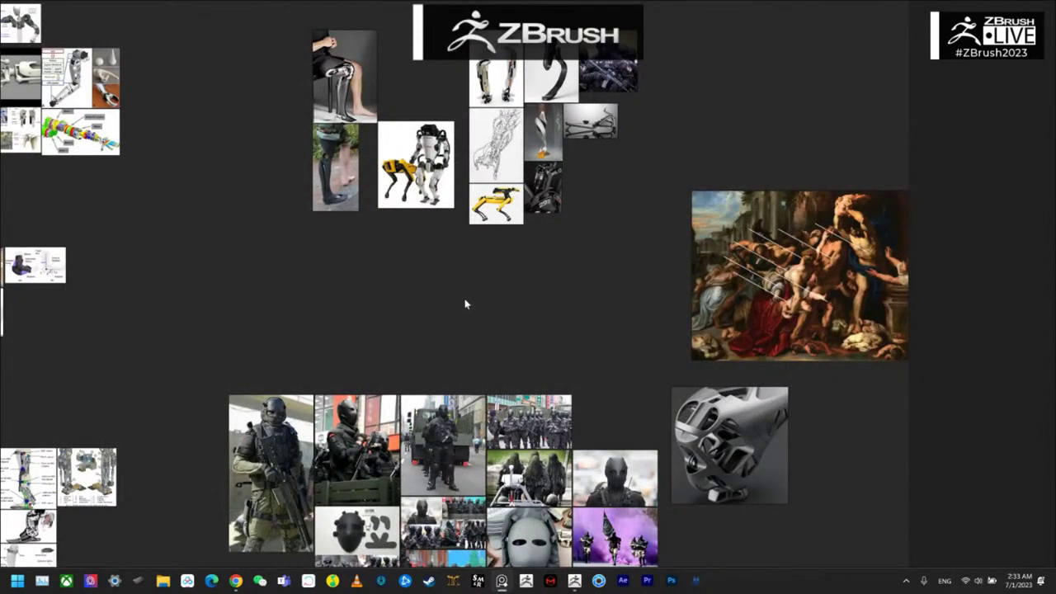
Step: Switch to ZBrush and examine the bolted knee joint model from its side and top, including the linkage behind the rounded kneecap
{"action": "key", "text": "alt+Tab"}
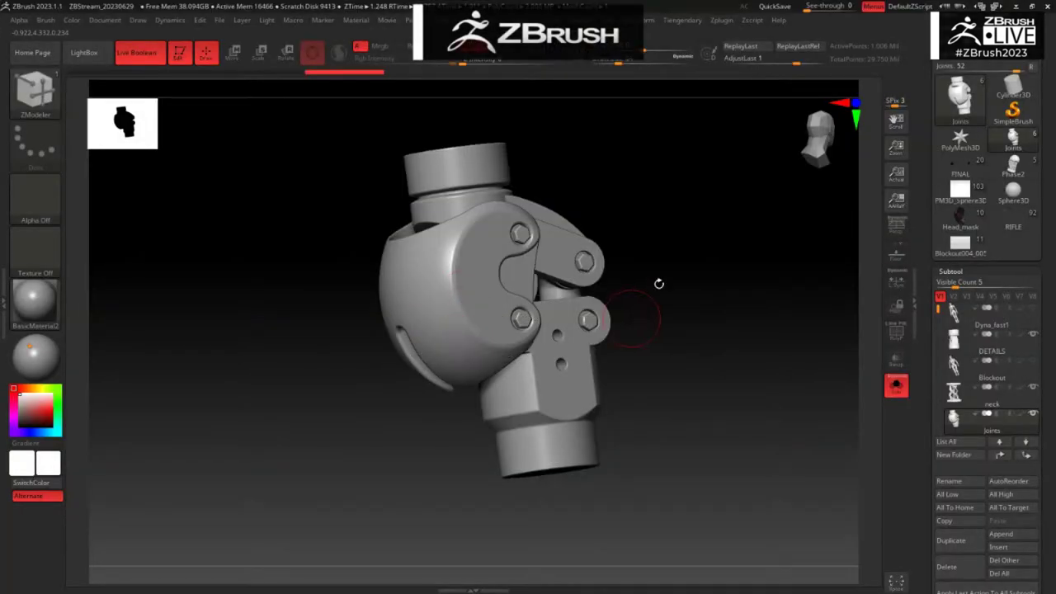
{"action": "mouse_move", "coordinate": [715, 325]}
{"action": "left_mouse_down"}
{"action": "mouse_move", "coordinate": [717, 354]}
{"action": "mouse_move", "coordinate": [656, 396]}
{"action": "mouse_move", "coordinate": [651, 415]}
{"action": "mouse_move", "coordinate": [624, 399]}
{"action": "mouse_move", "coordinate": [785, 448]}
{"action": "mouse_move", "coordinate": [691, 417]}
{"action": "mouse_move", "coordinate": [702, 429]}
{"action": "mouse_move", "coordinate": [636, 246]}
{"action": "mouse_move", "coordinate": [630, 328]}
{"action": "mouse_move", "coordinate": [561, 365]}
{"action": "left_mouse_up"}
{"action": "key", "text": "shift+f"}
{"action": "key", "text": "shift+f"}
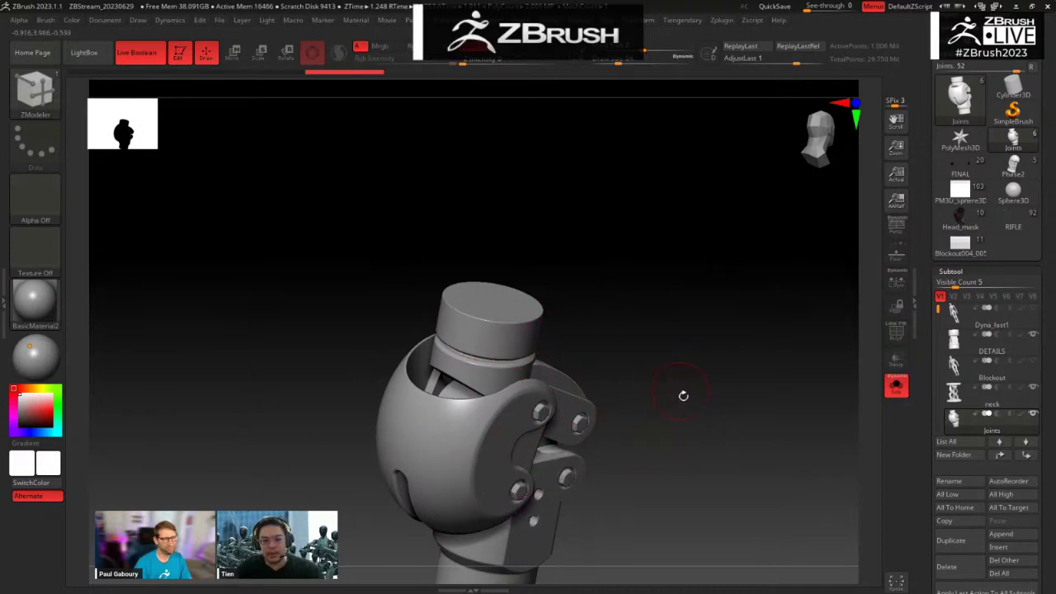
{"action": "left_click_drag", "start_coordinate": [676, 474], "coordinate": [575, 371]}
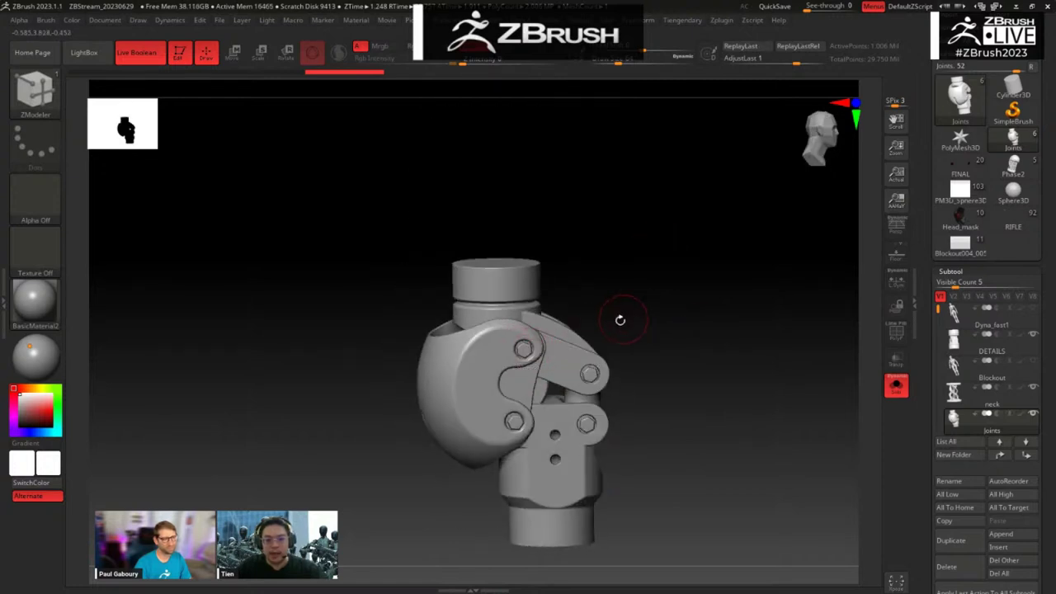
{"action": "mouse_move", "coordinate": [612, 306]}
{"action": "left_mouse_down", "text": "alt"}
{"action": "mouse_move", "coordinate": [570, 272]}
{"action": "mouse_move", "coordinate": [601, 339]}
{"action": "mouse_move", "coordinate": [577, 198]}
{"action": "mouse_move", "coordinate": [613, 347]}
{"action": "left_mouse_up", "text": "alt"}
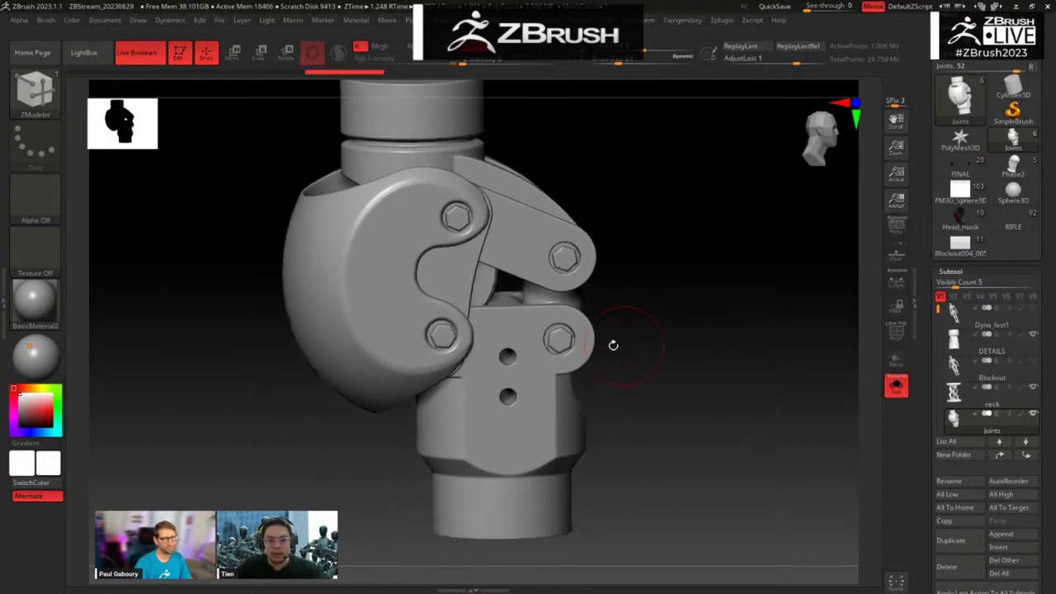
{"action": "key", "text": "space"}
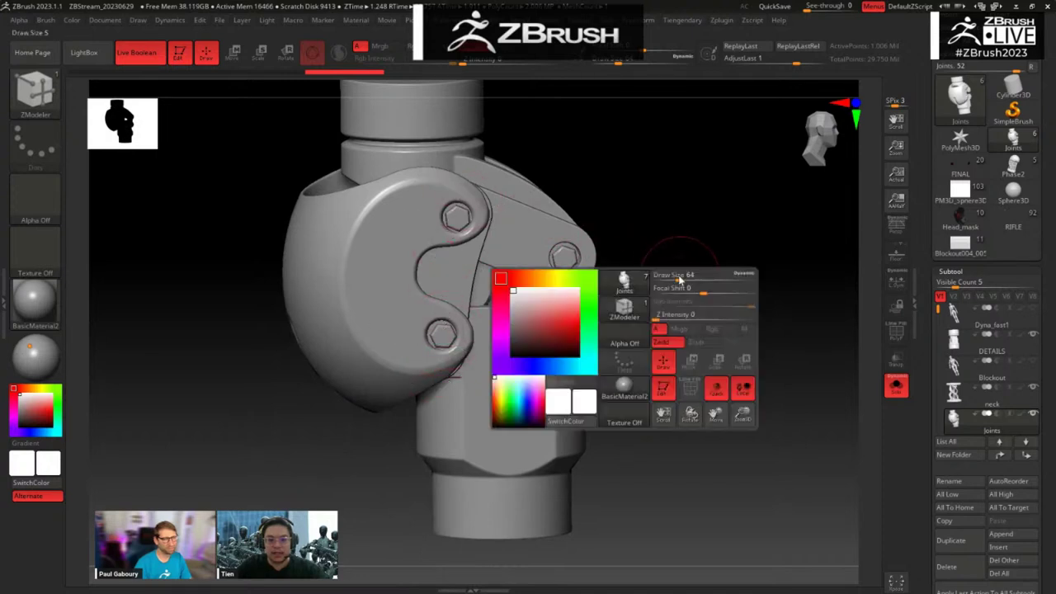
{"action": "left_click_drag", "start_coordinate": [684, 278], "coordinate": [673, 278]}
{"action": "mouse_move", "coordinate": [696, 354]}
{"action": "left_mouse_down", "text": "alt"}
{"action": "mouse_move", "coordinate": [660, 285]}
{"action": "mouse_move", "coordinate": [690, 409]}
{"action": "left_mouse_up", "text": "alt"}
{"action": "scroll", "coordinate": [921, 261], "scroll_direction": "up", "scroll_amount": 1}
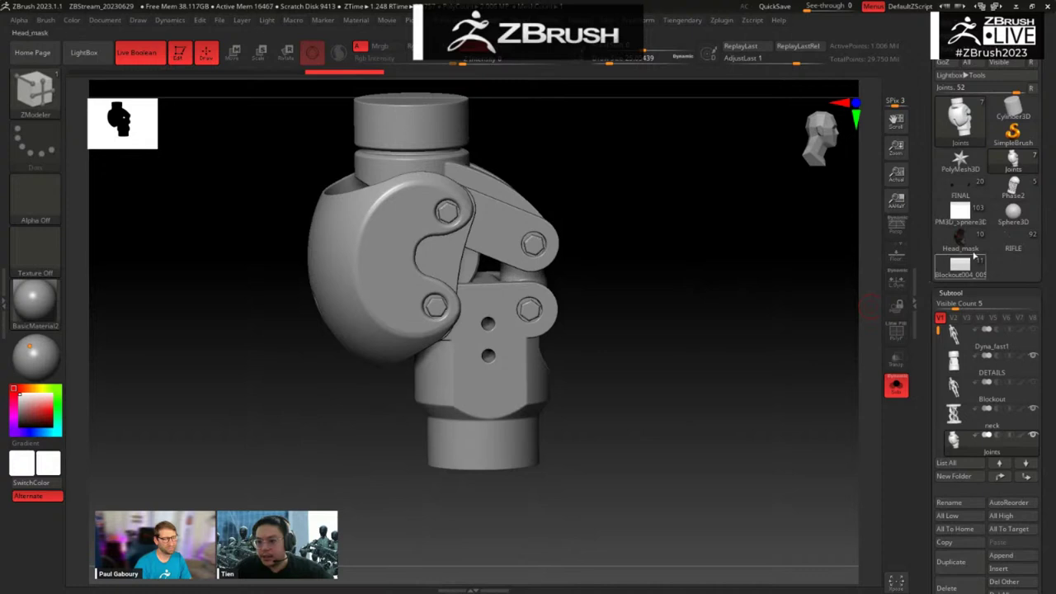
Step: Load the full-body PM3D_Sphere3D robot tool and set the subtool visibility to display the detailed lower leg and prosthetic foot
{"action": "left_click_drag", "start_coordinate": [939, 331], "coordinate": [939, 362]}
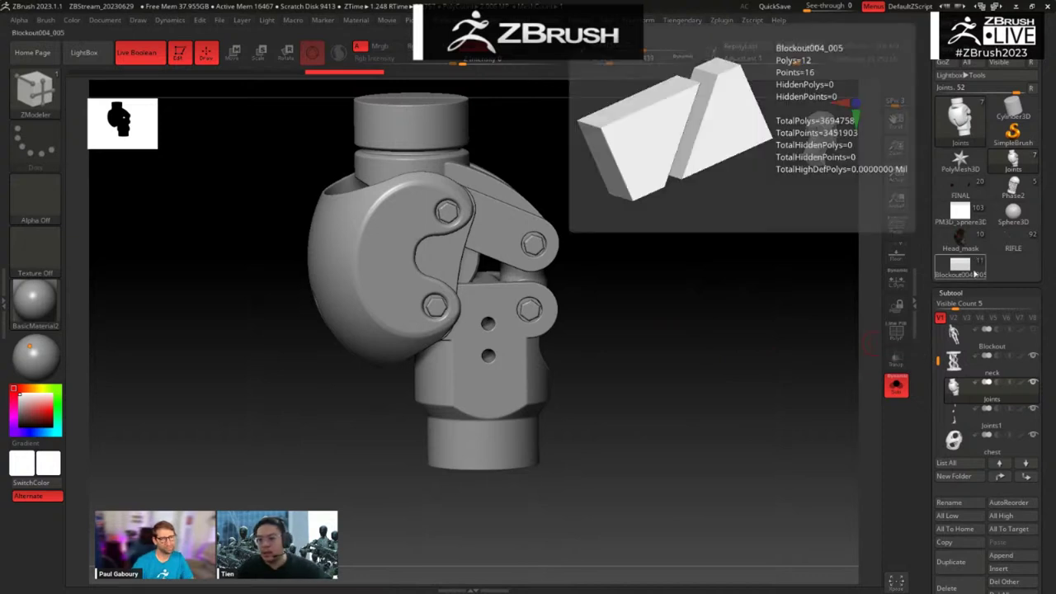
{"action": "left_click", "coordinate": [960, 211]}
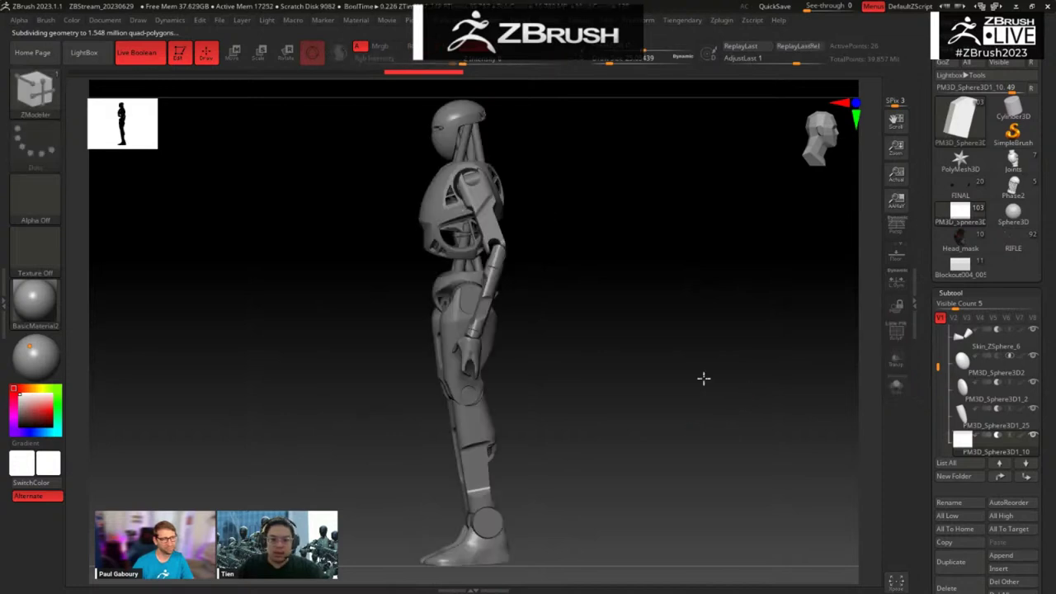
{"action": "left_click_drag", "start_coordinate": [704, 379], "coordinate": [758, 194], "text": "alt"}
{"action": "left_click_drag", "start_coordinate": [794, 267], "coordinate": [815, 279]}
{"action": "left_click_drag", "start_coordinate": [939, 363], "coordinate": [940, 310]}
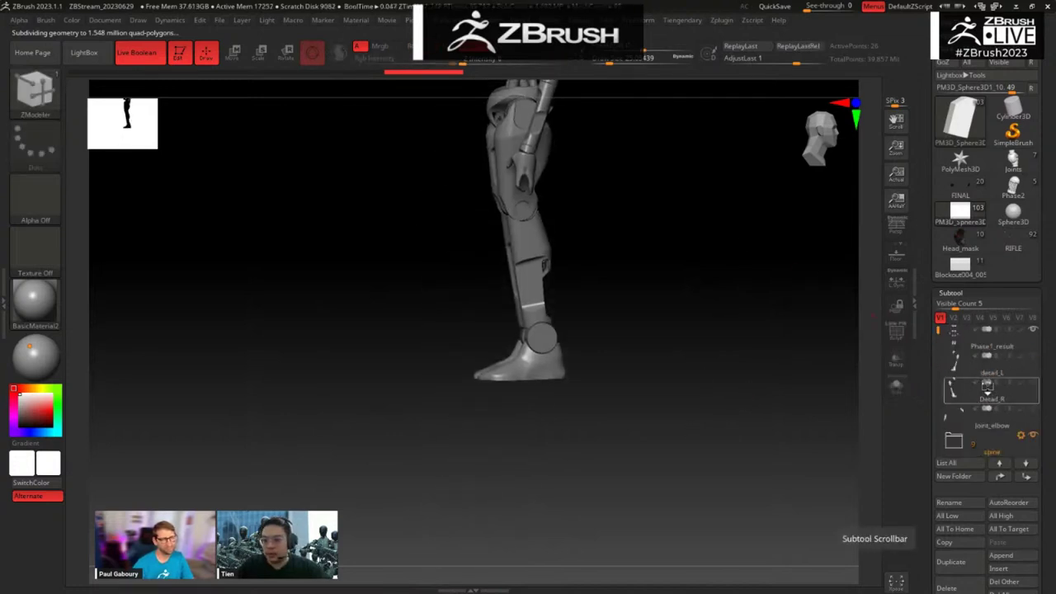
{"action": "mouse_move", "coordinate": [995, 395]}
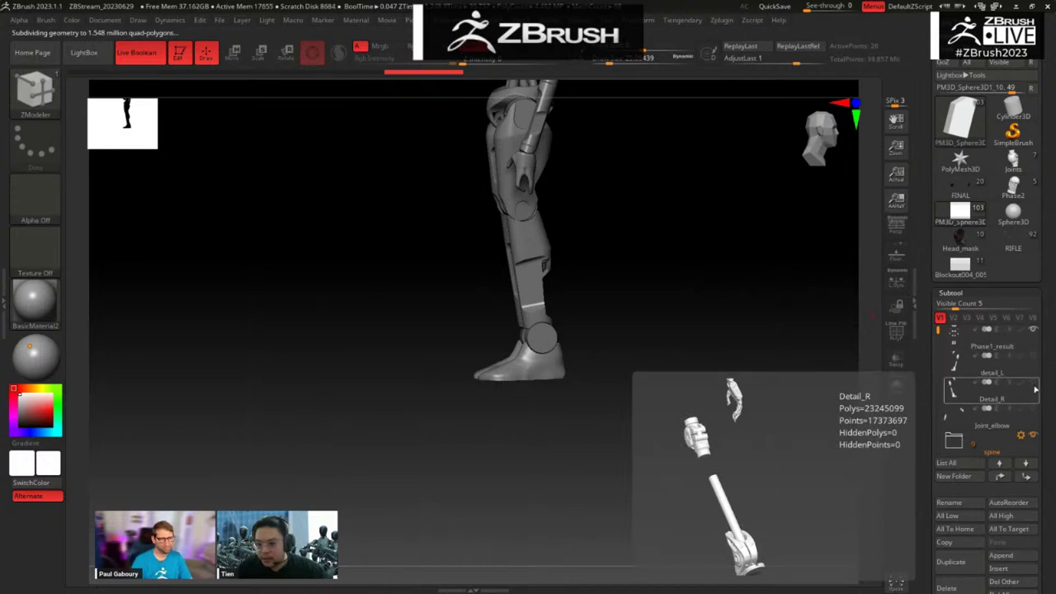
{"action": "left_click", "coordinate": [1033, 330]}
Step: Select the Skin_ZSphere_14 joint cylinders and split the knee cylinder from the ankle cylinder with Split Hidden
{"action": "left_click_drag", "start_coordinate": [626, 347], "coordinate": [681, 347]}
{"action": "left_click_drag", "start_coordinate": [681, 348], "coordinate": [667, 408], "text": "alt"}
{"action": "left_click_drag", "start_coordinate": [690, 232], "coordinate": [351, 286]}
{"action": "left_click", "coordinate": [351, 287], "text": "alt"}
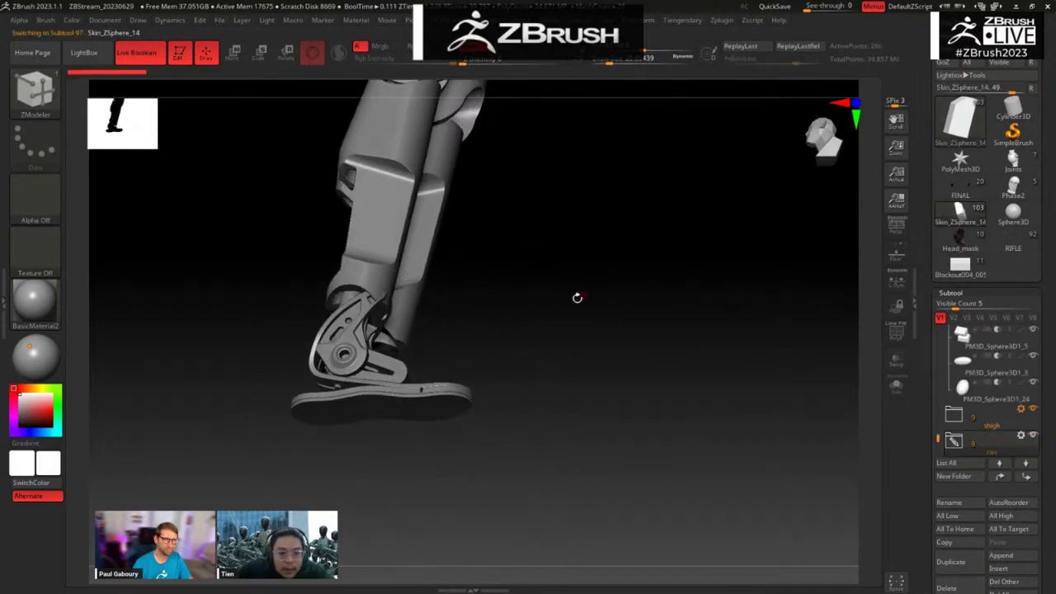
{"action": "key", "text": "shift+f"}
{"action": "left_click_drag", "start_coordinate": [575, 332], "coordinate": [573, 328], "text": "shift"}
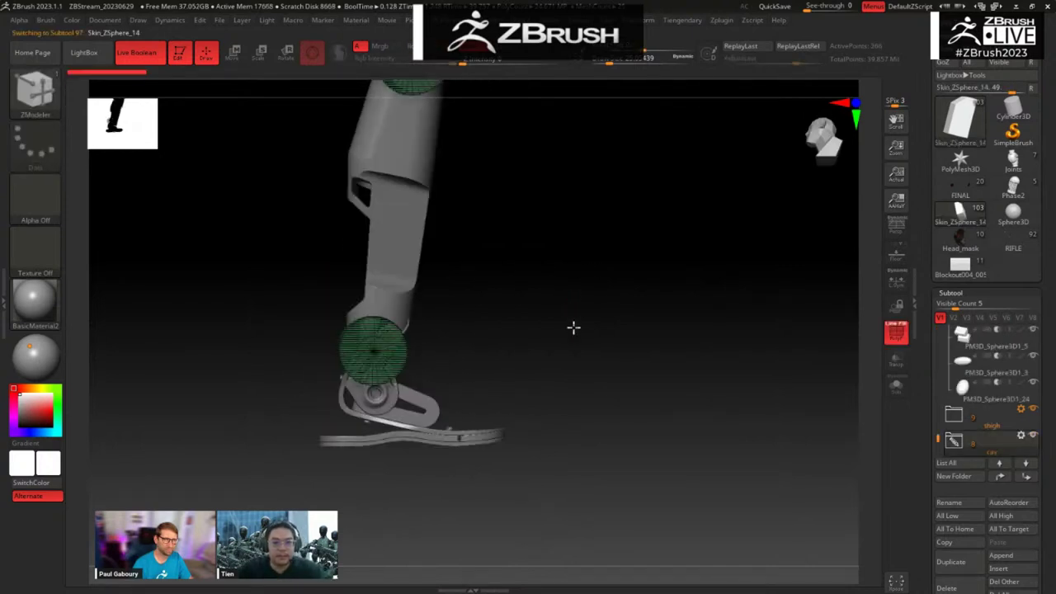
{"action": "left_click_drag", "start_coordinate": [542, 189], "coordinate": [573, 356], "text": "alt"}
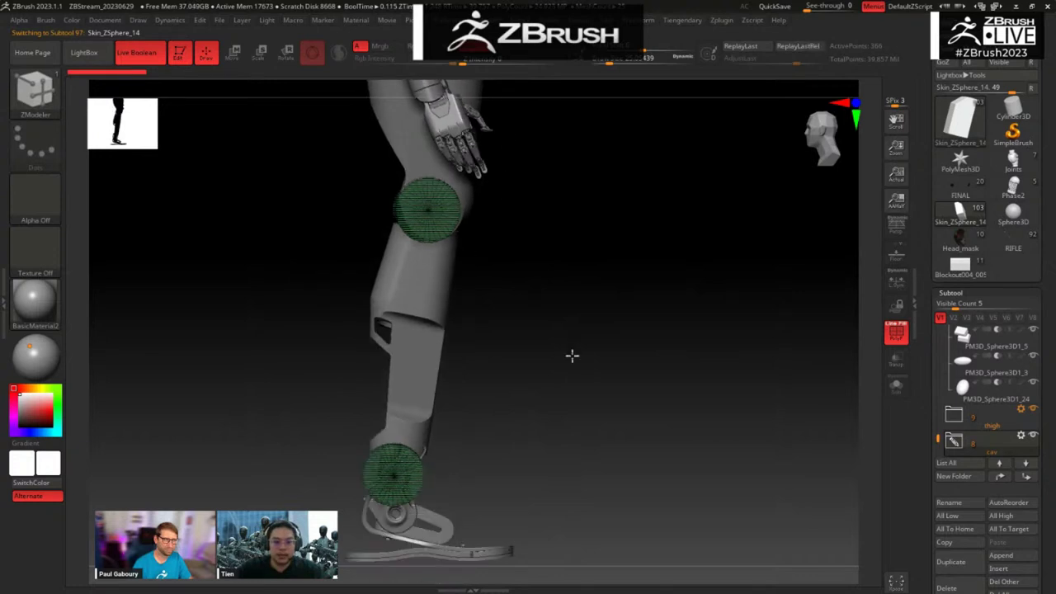
{"action": "left_click", "coordinate": [555, 259]}
{"action": "left_click_drag", "start_coordinate": [549, 252], "coordinate": [516, 227]}
{"action": "left_click_drag", "start_coordinate": [503, 142], "coordinate": [180, 381], "text": "ctrl+alt+shift"}
{"action": "key", "text": "space"}
{"action": "left_click", "coordinate": [581, 254]}
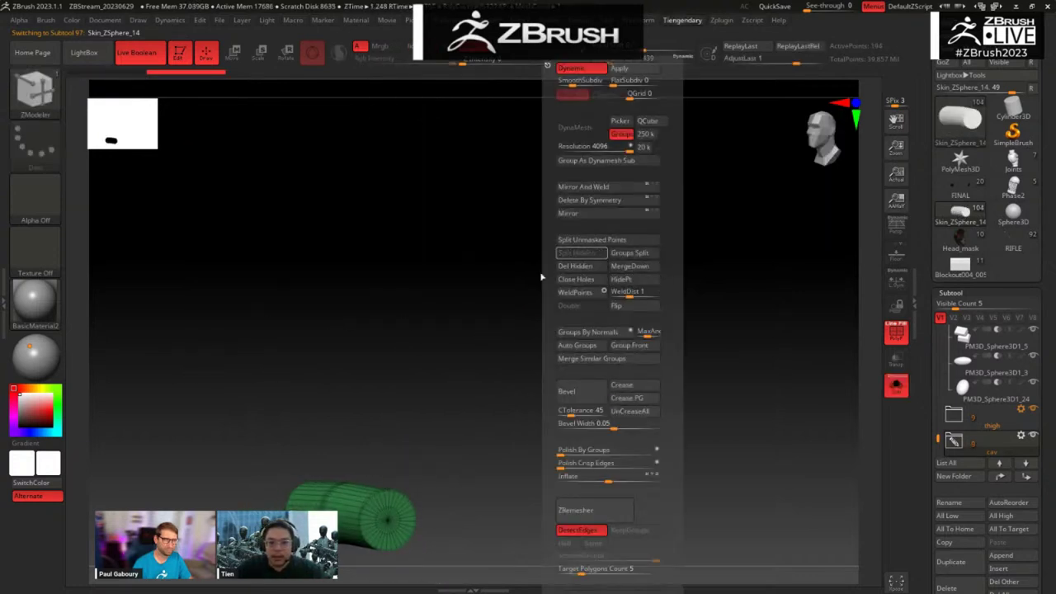
Step: Place the transform gizmo on the centre of the ankle cylinder's end cap
{"action": "left_click_drag", "start_coordinate": [528, 336], "coordinate": [652, 342], "text": "alt"}
{"action": "key", "text": "w"}
{"action": "left_click", "coordinate": [486, 146]}
{"action": "left_click_drag", "start_coordinate": [684, 303], "coordinate": [604, 364], "text": "shift"}
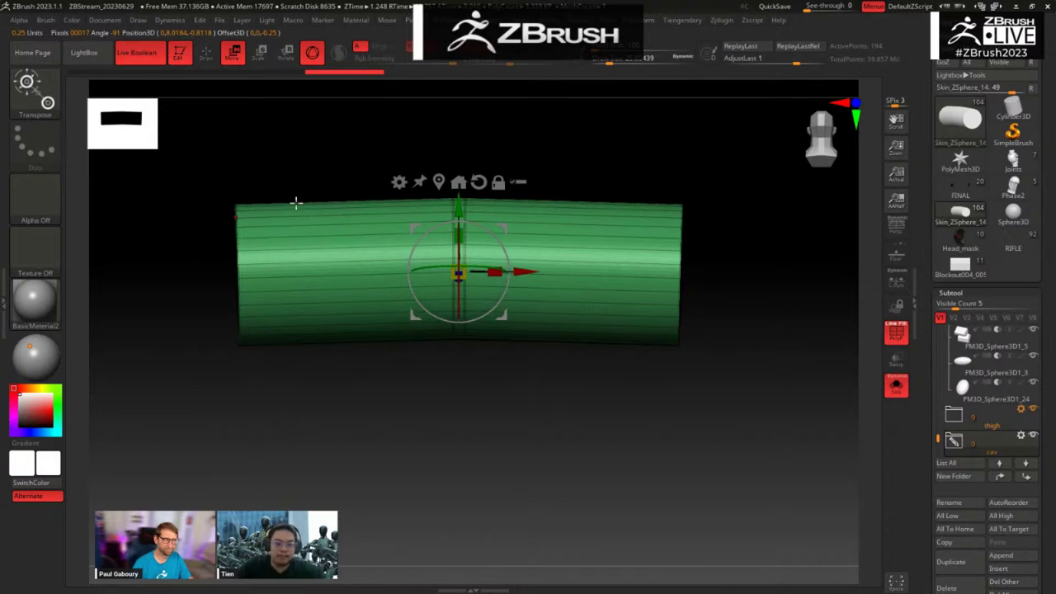
{"action": "left_click_drag", "start_coordinate": [203, 355], "coordinate": [271, 311]}
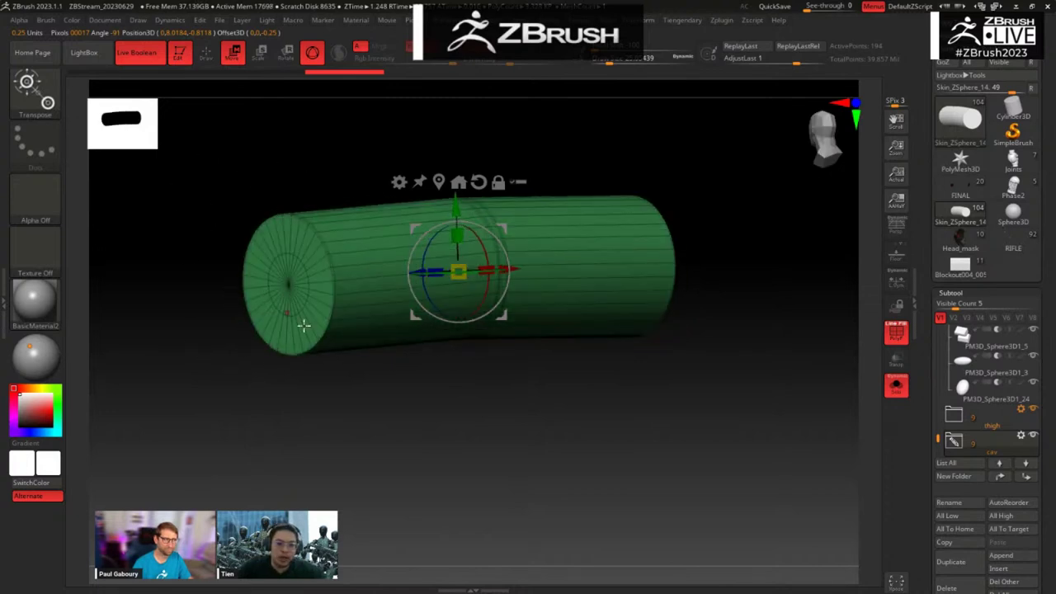
{"action": "left_click_drag", "start_coordinate": [391, 432], "coordinate": [436, 446]}
{"action": "left_click_drag", "start_coordinate": [437, 445], "coordinate": [476, 349], "text": "alt"}
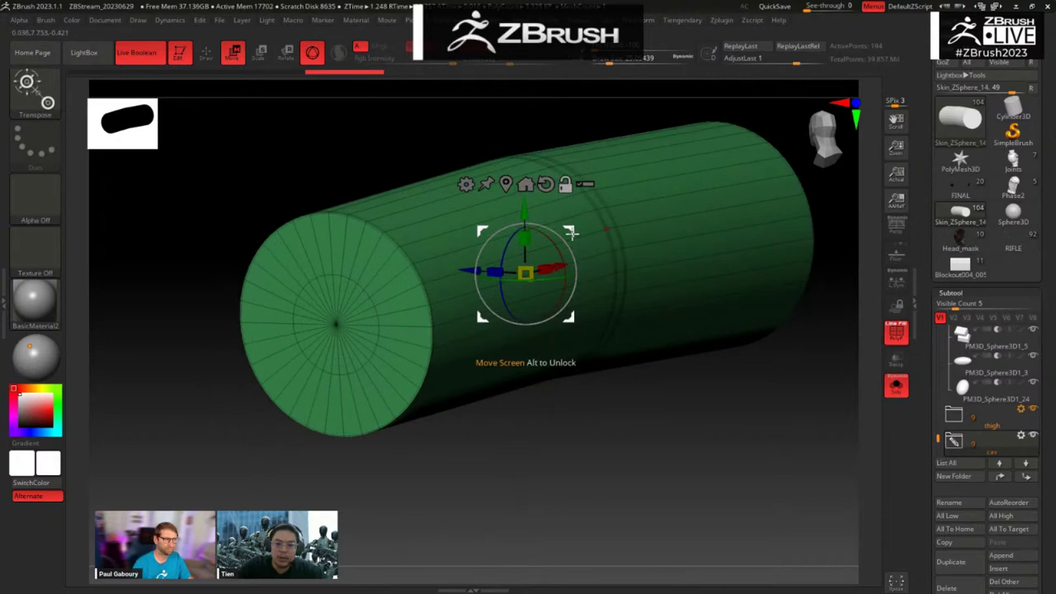
{"action": "left_click_drag", "start_coordinate": [572, 234], "coordinate": [381, 286], "text": "alt"}
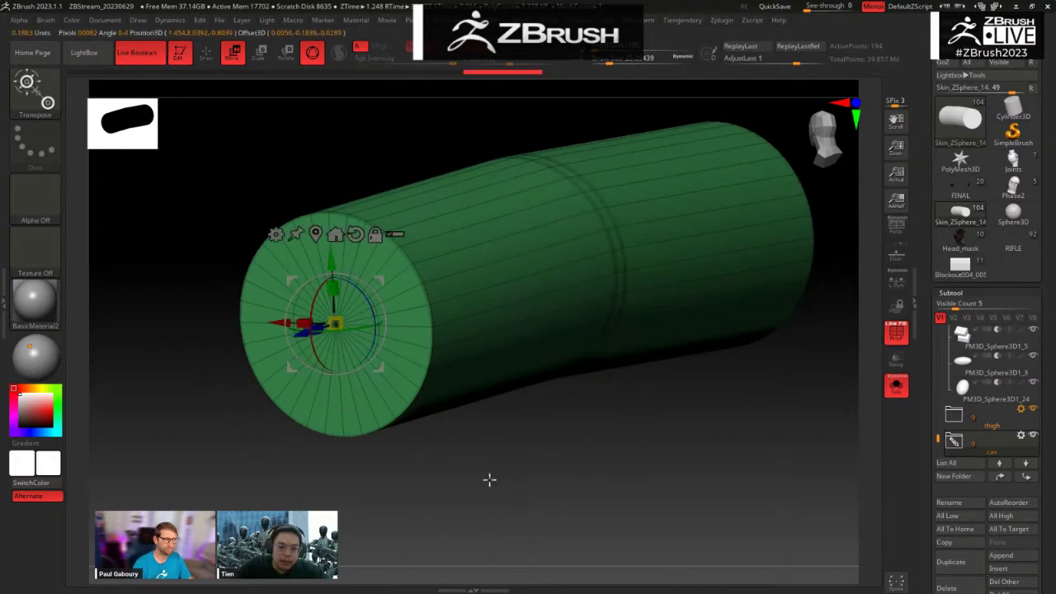
Step: Examine the assembled ankle joint and its side plate up close from several angles
{"action": "left_click_drag", "start_coordinate": [490, 479], "coordinate": [484, 464]}
{"action": "left_click", "coordinate": [528, 510]}
{"action": "left_click_drag", "start_coordinate": [740, 510], "coordinate": [737, 482]}
{"action": "key", "text": "shift+f"}
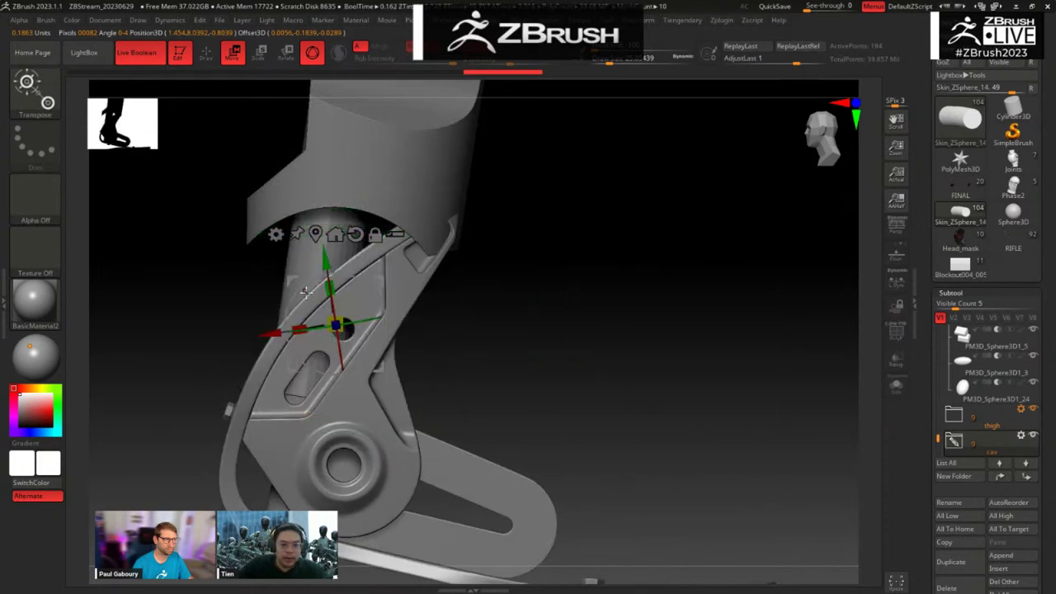
{"action": "left_click_drag", "start_coordinate": [312, 285], "coordinate": [481, 293]}
{"action": "left_click_drag", "start_coordinate": [476, 293], "coordinate": [446, 315]}
{"action": "left_click_drag", "start_coordinate": [557, 294], "coordinate": [549, 261]}
{"action": "left_click_drag", "start_coordinate": [618, 186], "coordinate": [415, 316]}
{"action": "left_click_drag", "start_coordinate": [467, 368], "coordinate": [441, 355]}
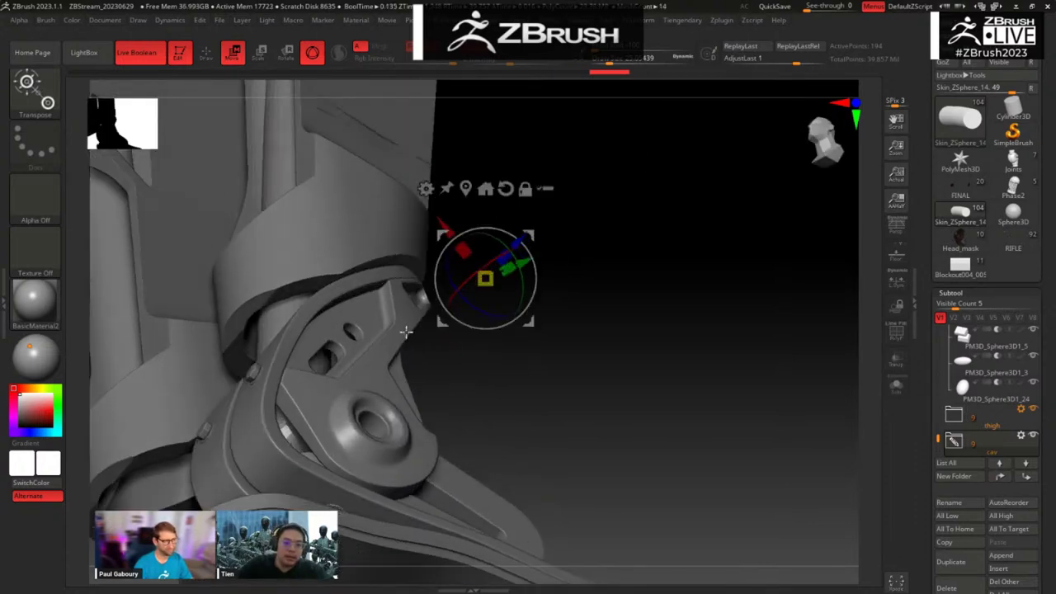
Step: Select the PM3D_Cube3D3 block around the ankle and inspect its shape on its own with the polyframe
{"action": "left_click", "coordinate": [311, 286], "text": "alt"}
{"action": "key", "text": "alt+s"}
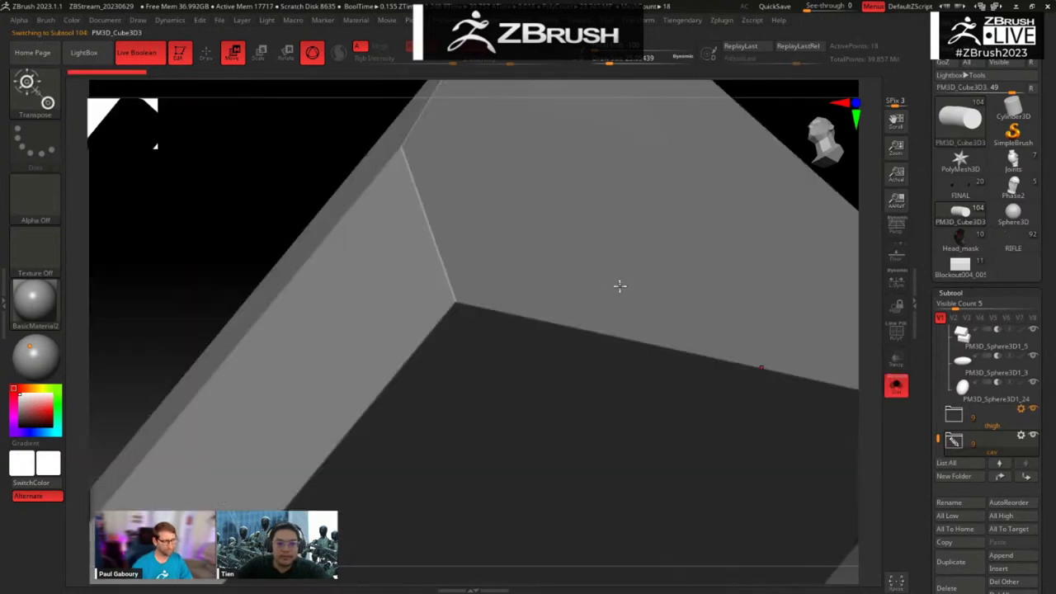
{"action": "key", "text": "shift+f"}
{"action": "left_click_drag", "start_coordinate": [251, 206], "coordinate": [351, 202], "text": "alt"}
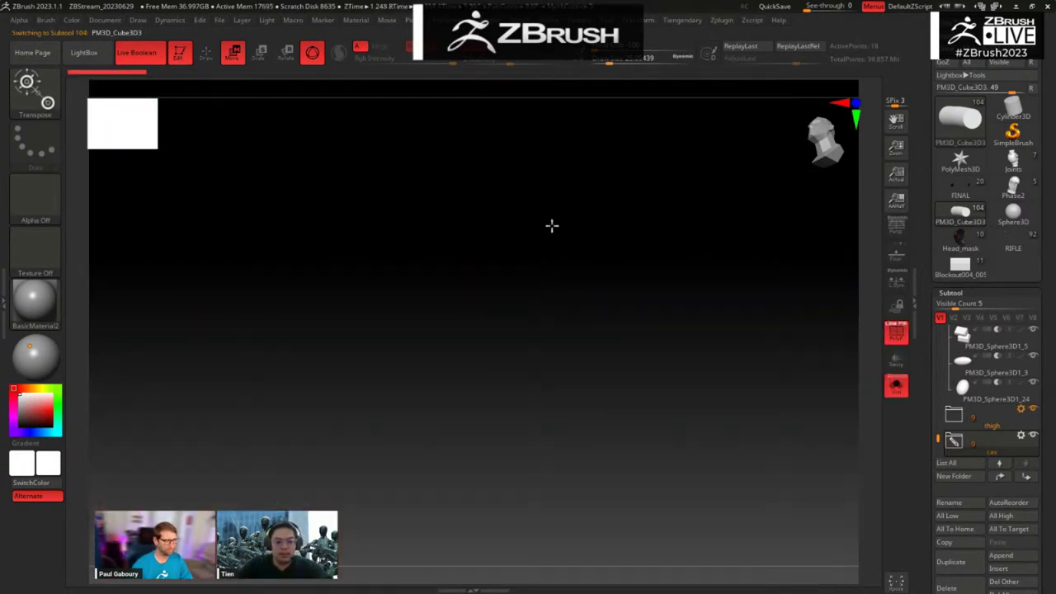
{"action": "left_click_drag", "start_coordinate": [552, 226], "coordinate": [743, 316]}
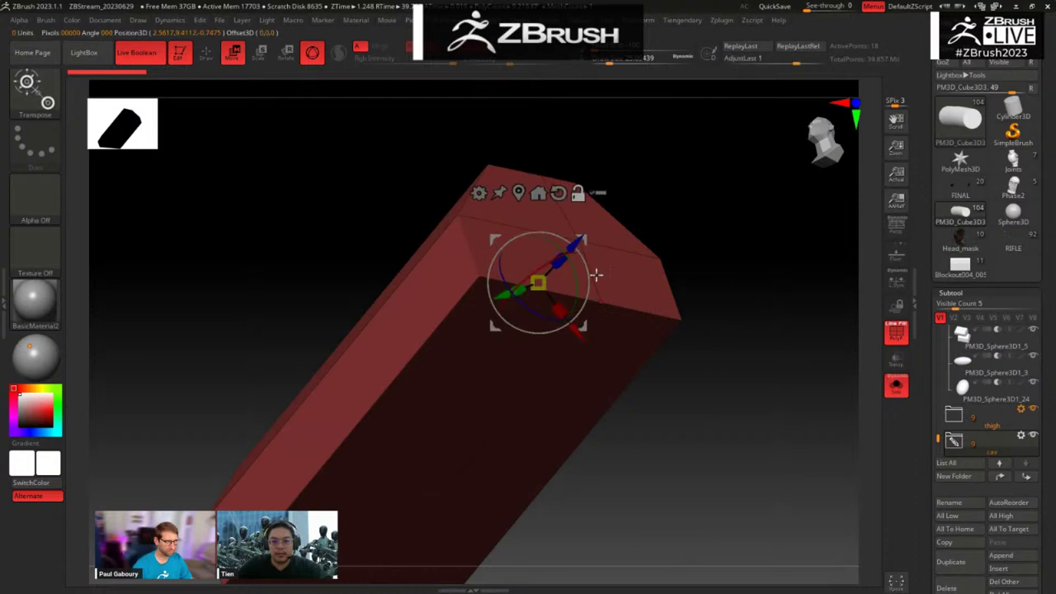
{"action": "left_click_drag", "start_coordinate": [596, 275], "coordinate": [731, 292]}
{"action": "key", "text": "shift+f"}
{"action": "key", "text": "ctrl+shift+s"}
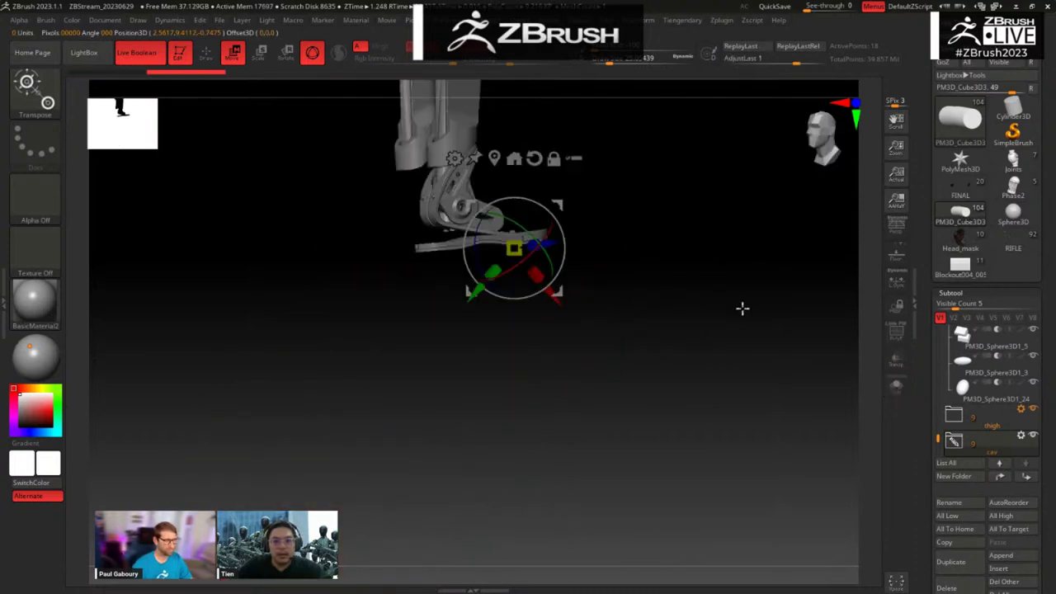
{"action": "left_click_drag", "start_coordinate": [939, 439], "coordinate": [938, 433]}
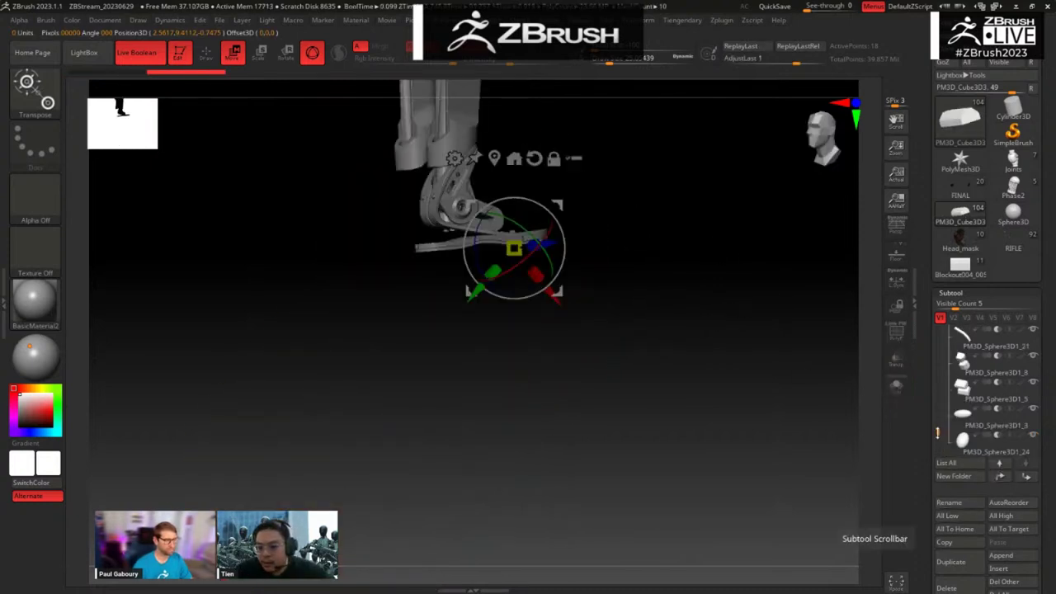
{"action": "left_click_drag", "start_coordinate": [925, 485], "coordinate": [924, 459]}
{"action": "left_click_drag", "start_coordinate": [731, 349], "coordinate": [734, 318]}
{"action": "left_click", "coordinate": [950, 565]}
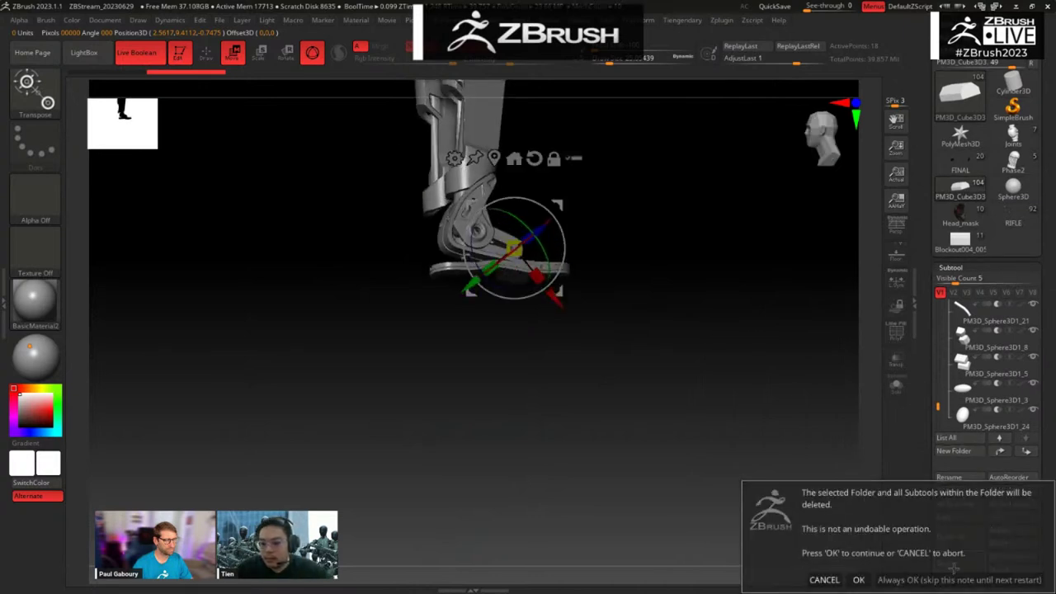
{"action": "left_click", "coordinate": [821, 579]}
{"action": "left_click_drag", "start_coordinate": [641, 274], "coordinate": [648, 241]}
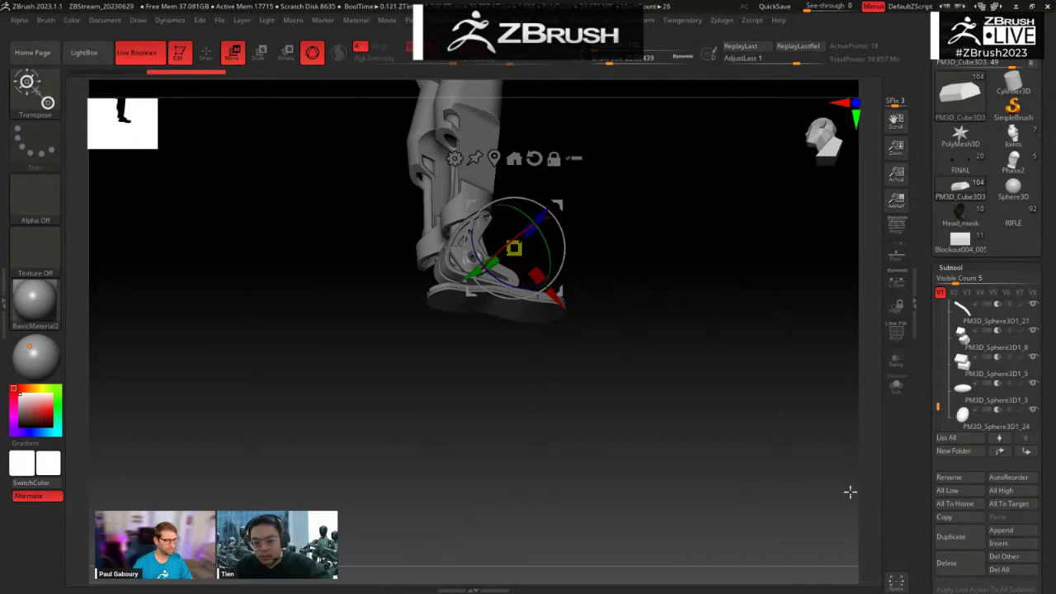
Step: Select the PM3D_Cube3D3 block around the foot and delete that subtool
{"action": "key", "text": "Down"}
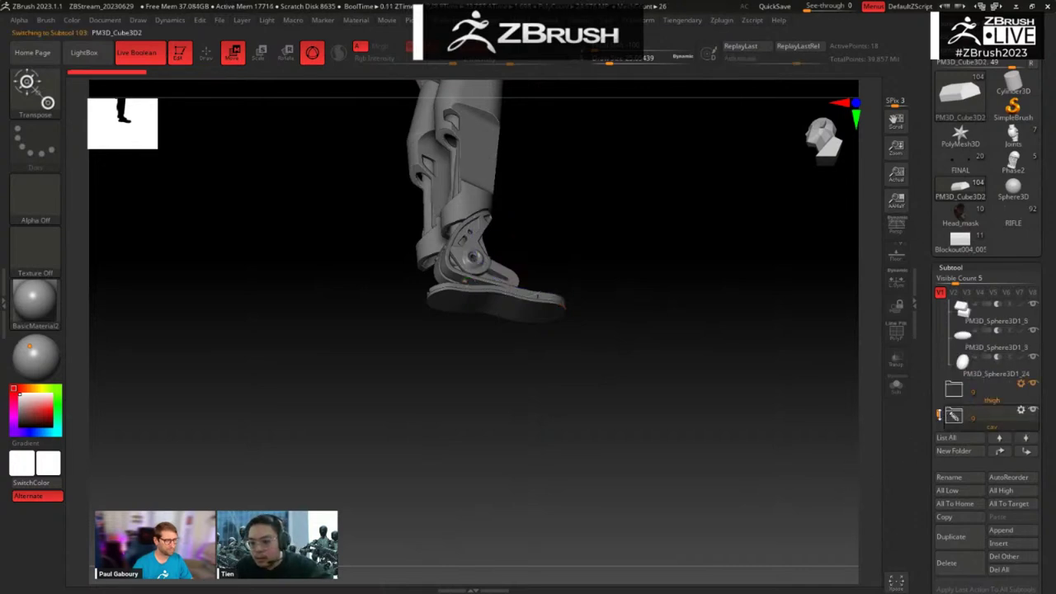
{"action": "key", "text": "Down"}
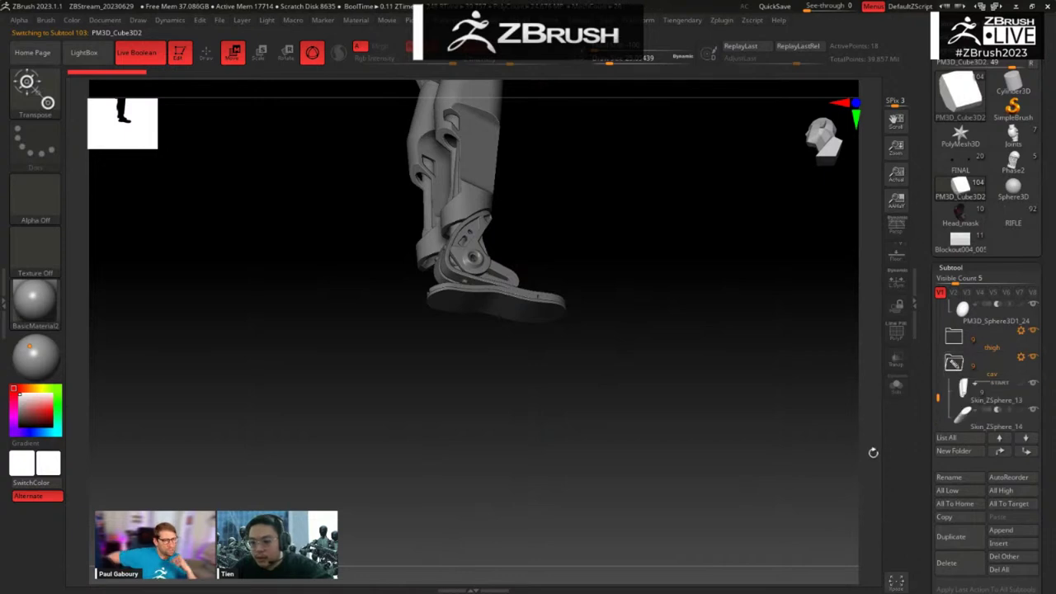
{"action": "key", "text": "Down"}
{"action": "left_click", "coordinate": [754, 404]}
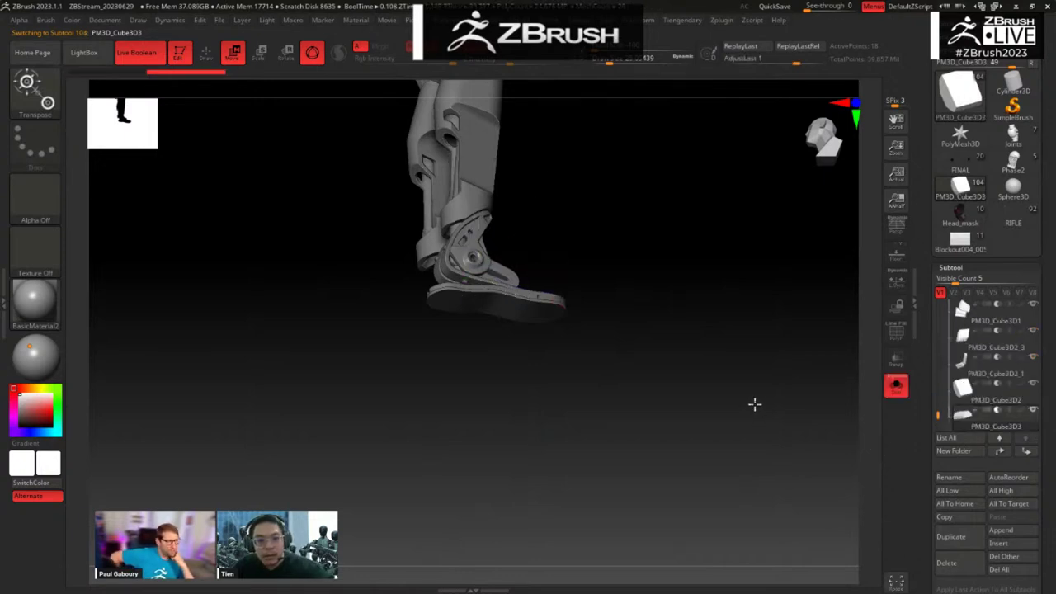
{"action": "left_click_drag", "start_coordinate": [755, 404], "coordinate": [769, 455]}
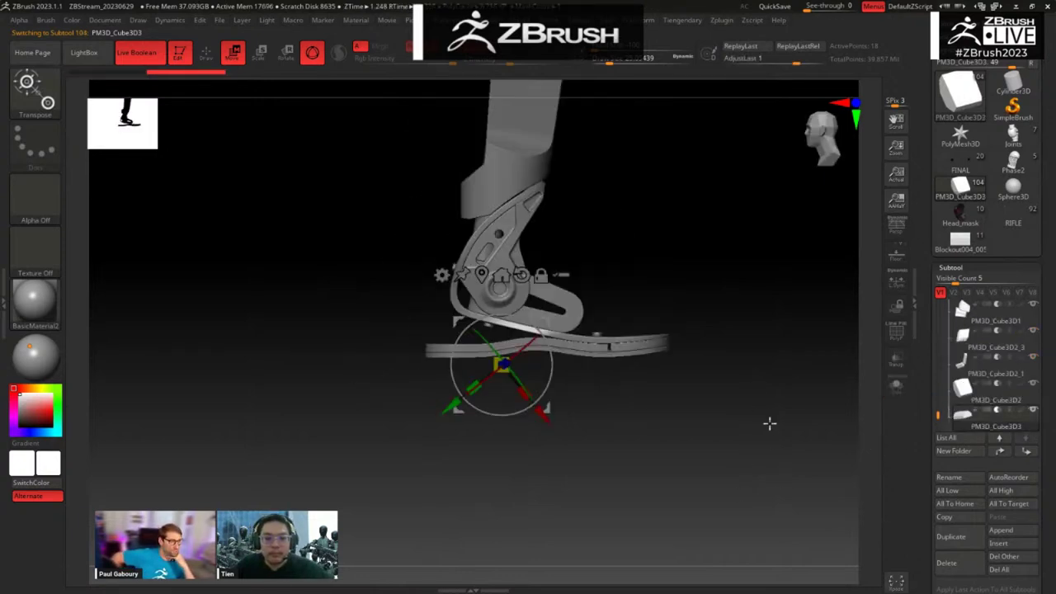
{"action": "key", "text": "shift+f"}
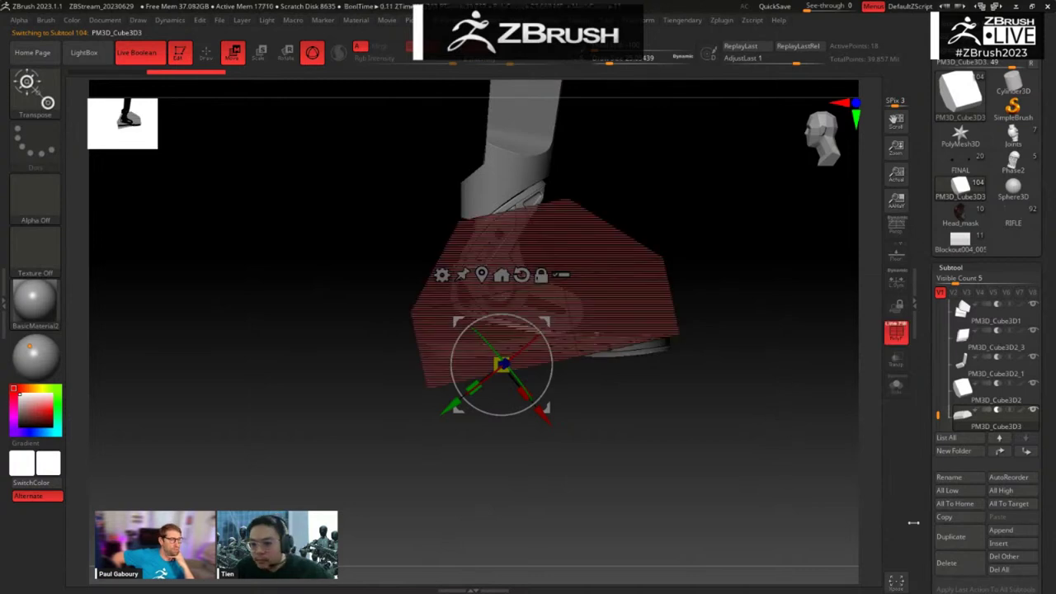
{"action": "left_click", "coordinate": [947, 563]}
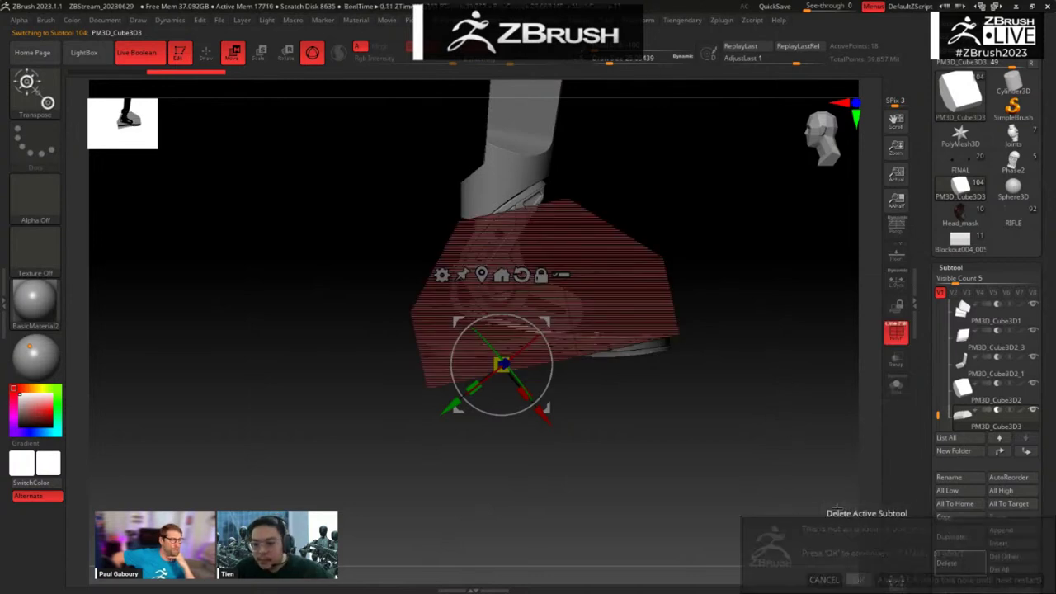
{"action": "left_click", "coordinate": [858, 580]}
Step: Open the Dynamic Subdiv settings of the PM3D_Cube3D2 block beside the lower leg
{"action": "left_click_drag", "start_coordinate": [768, 324], "coordinate": [772, 462], "text": "alt"}
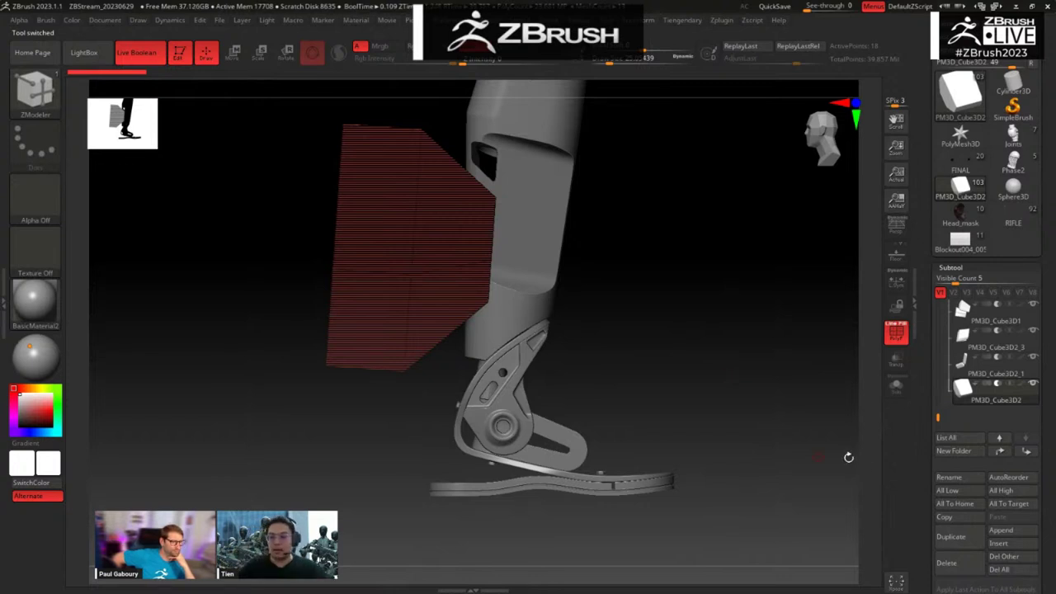
{"action": "left_click_drag", "start_coordinate": [928, 489], "coordinate": [988, 397]}
{"action": "left_click", "coordinate": [965, 459]}
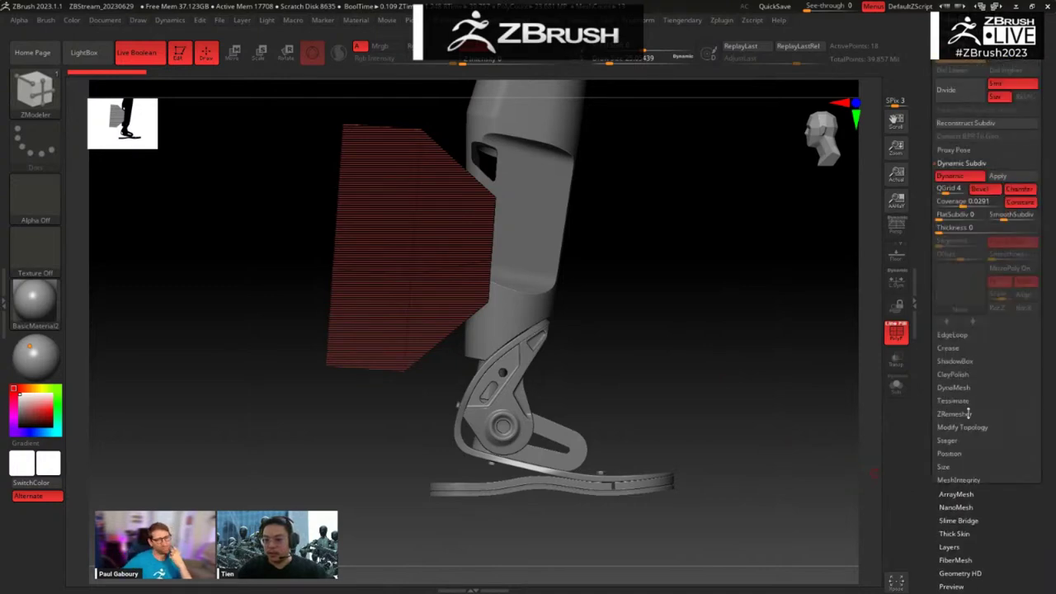
Step: Switch to the reference board and examine the LIMS2-AMBIDEX wrist and waist mechanism images up close
{"action": "key", "text": "alt+Tab"}
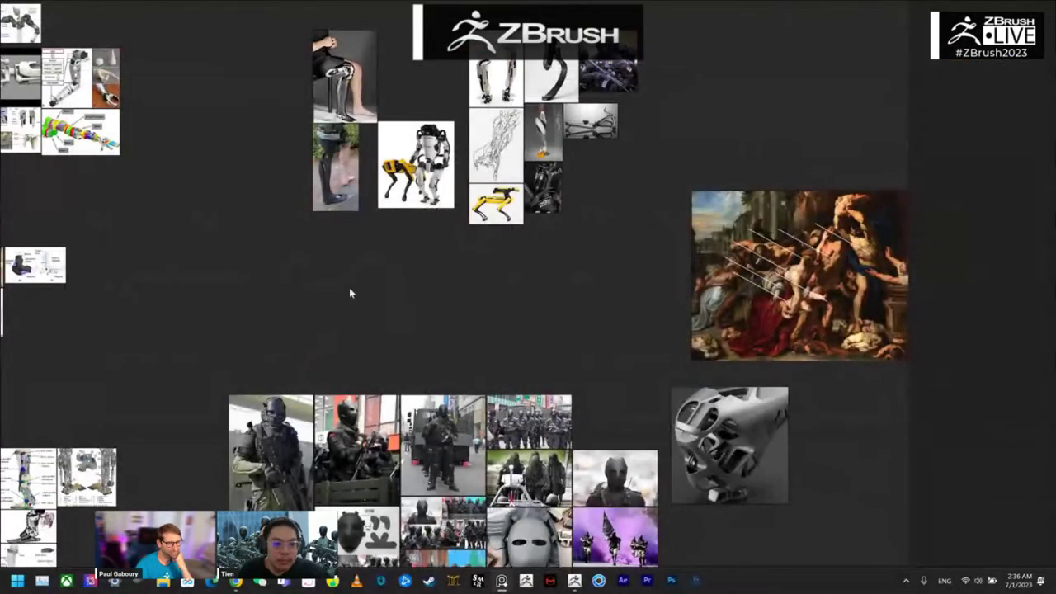
{"action": "middle_click_drag", "start_coordinate": [239, 306], "coordinate": [777, 314]}
{"action": "middle_click_drag", "start_coordinate": [368, 332], "coordinate": [613, 276]}
{"action": "middle_click_drag", "start_coordinate": [537, 182], "coordinate": [536, 432]}
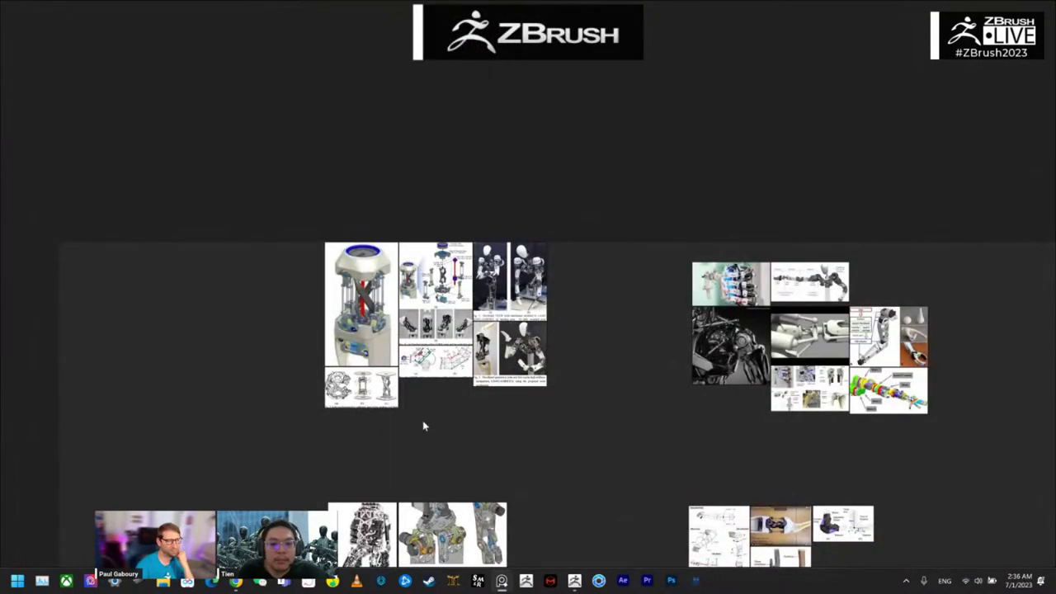
{"action": "scroll", "coordinate": [405, 409], "scroll_direction": "up", "scroll_amount": 8}
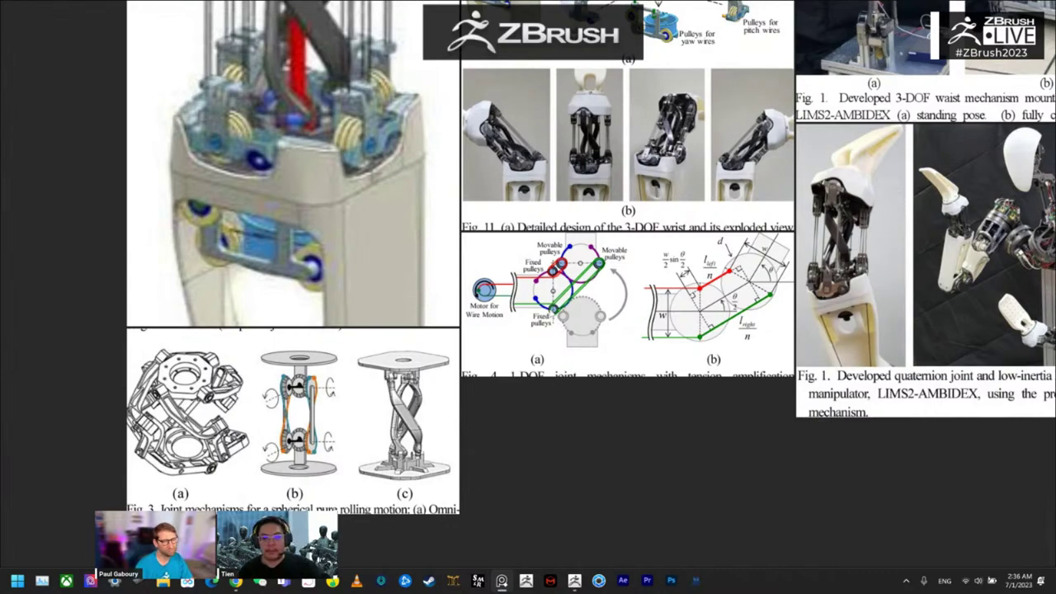
{"action": "scroll", "coordinate": [487, 471], "scroll_direction": "up", "scroll_amount": 1}
{"action": "scroll", "coordinate": [630, 438], "scroll_direction": "down", "scroll_amount": 2}
{"action": "scroll", "coordinate": [674, 465], "scroll_direction": "down", "scroll_amount": 2}
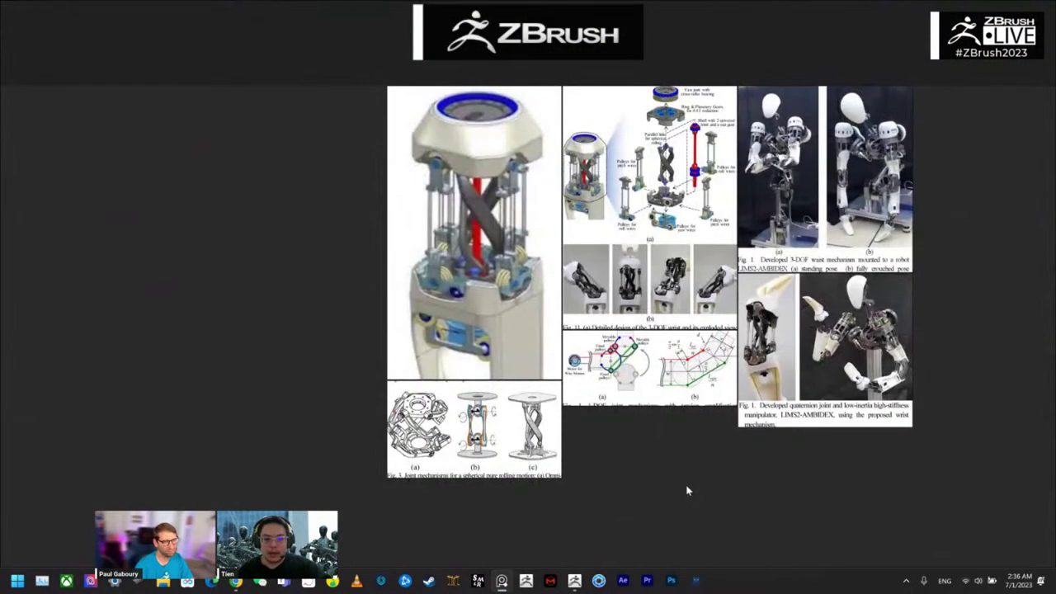
Step: Find the mechanical knee joint photos on the reference board and study their linkages
{"action": "middle_click_drag", "start_coordinate": [688, 490], "coordinate": [470, 59]}
{"action": "middle_click_drag", "start_coordinate": [695, 247], "coordinate": [689, 50]}
{"action": "middle_click_drag", "start_coordinate": [760, 522], "coordinate": [733, 219]}
{"action": "middle_click_drag", "start_coordinate": [740, 258], "coordinate": [719, 307]}
{"action": "middle_click_drag", "start_coordinate": [596, 323], "coordinate": [718, 327]}
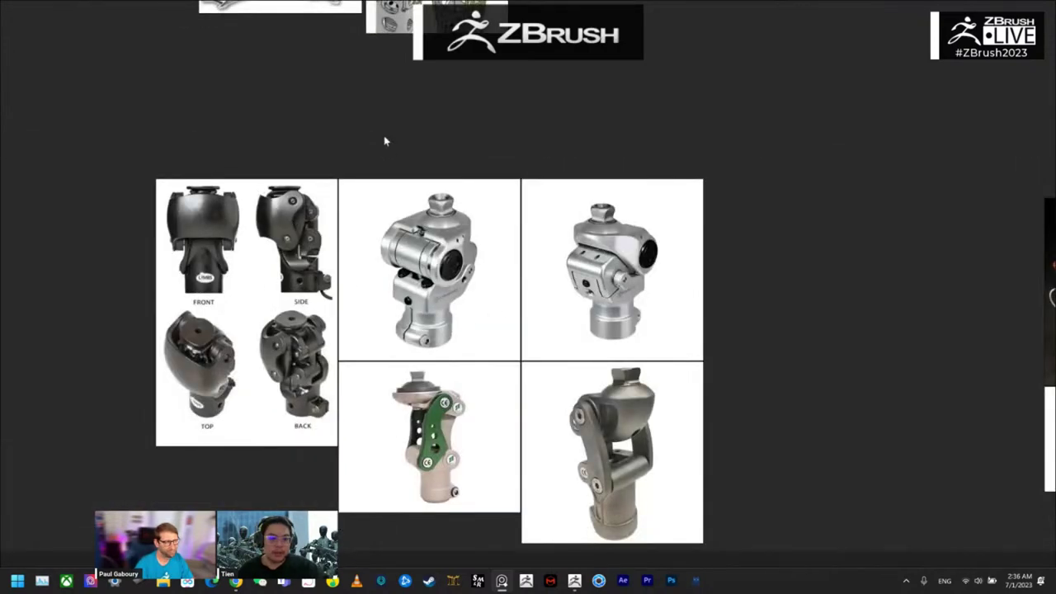
{"action": "middle_click_drag", "start_coordinate": [385, 142], "coordinate": [479, 222]}
{"action": "scroll", "coordinate": [467, 240], "scroll_direction": "down", "scroll_amount": 1}
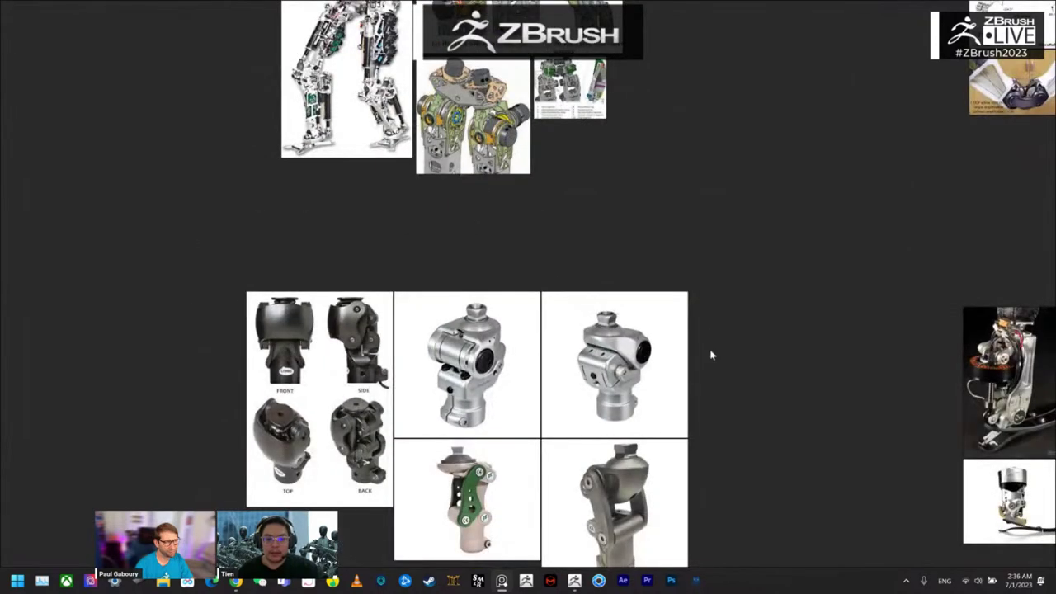
{"action": "middle_click_drag", "start_coordinate": [724, 349], "coordinate": [660, 302]}
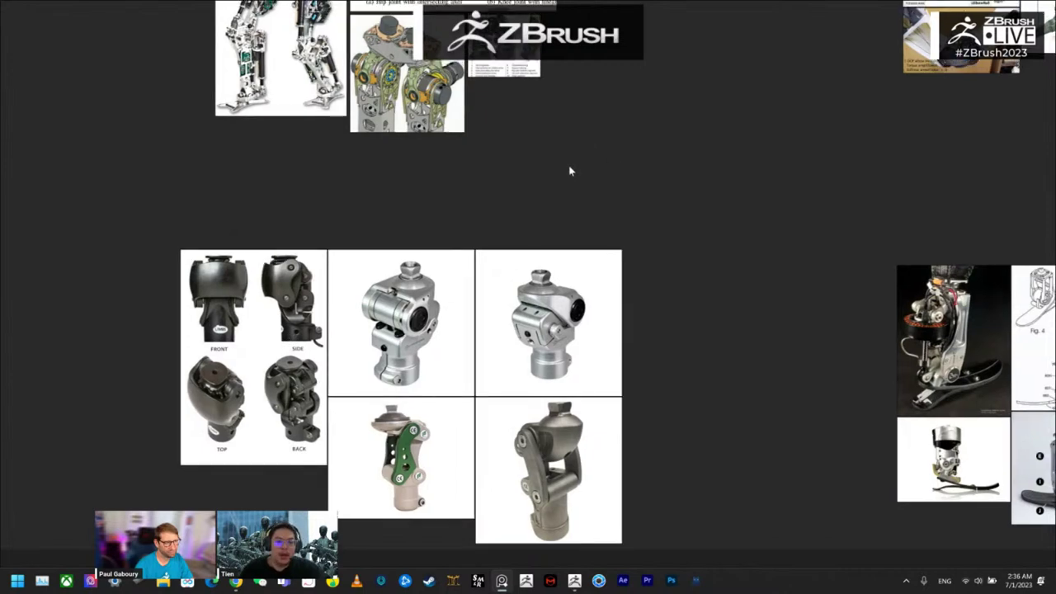
Step: Browse the prosthetic foot and ankle references and the robot hip and knee joint diagrams
{"action": "middle_click_drag", "start_coordinate": [569, 170], "coordinate": [564, 366]}
{"action": "scroll", "coordinate": [566, 371], "scroll_direction": "down", "scroll_amount": 1}
{"action": "middle_click_drag", "start_coordinate": [609, 398], "coordinate": [419, 296]}
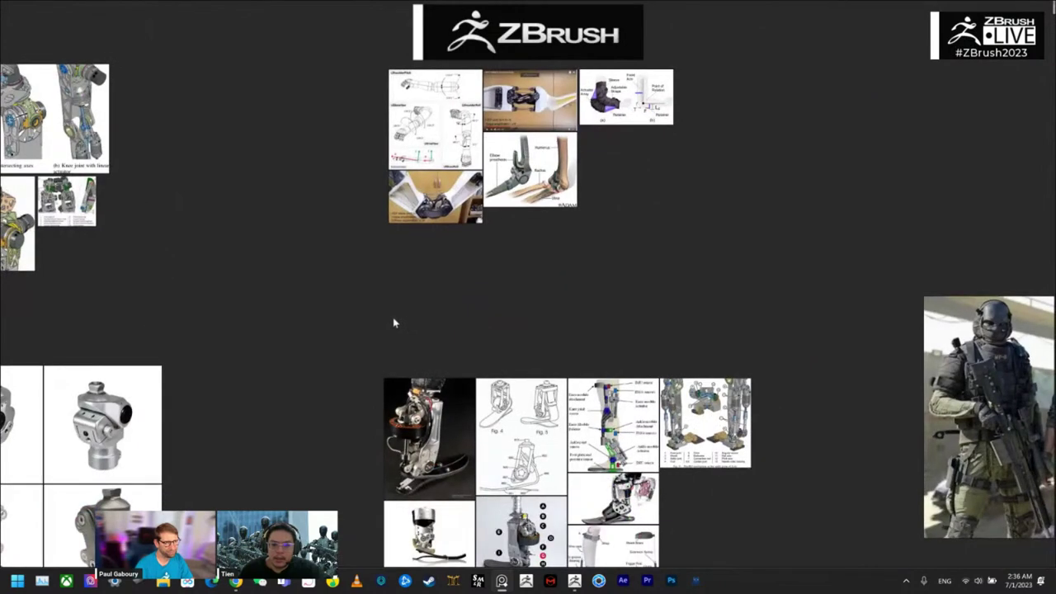
{"action": "middle_click_drag", "start_coordinate": [347, 385], "coordinate": [366, 292]}
{"action": "scroll", "coordinate": [366, 298], "scroll_direction": "up", "scroll_amount": 2}
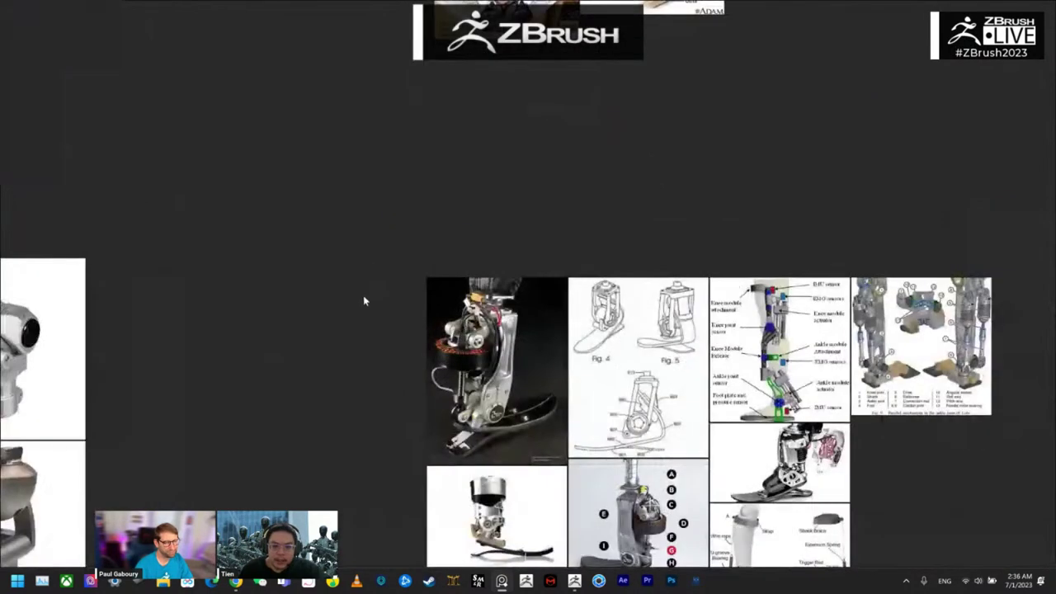
{"action": "scroll", "coordinate": [372, 299], "scroll_direction": "down", "scroll_amount": 1}
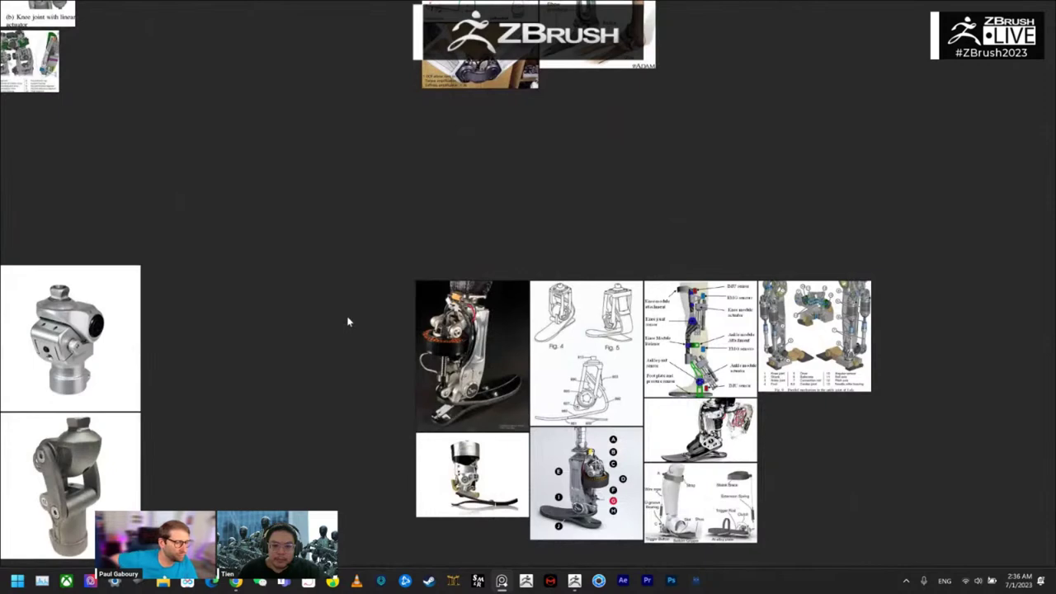
{"action": "middle_click_drag", "start_coordinate": [349, 306], "coordinate": [594, 430]}
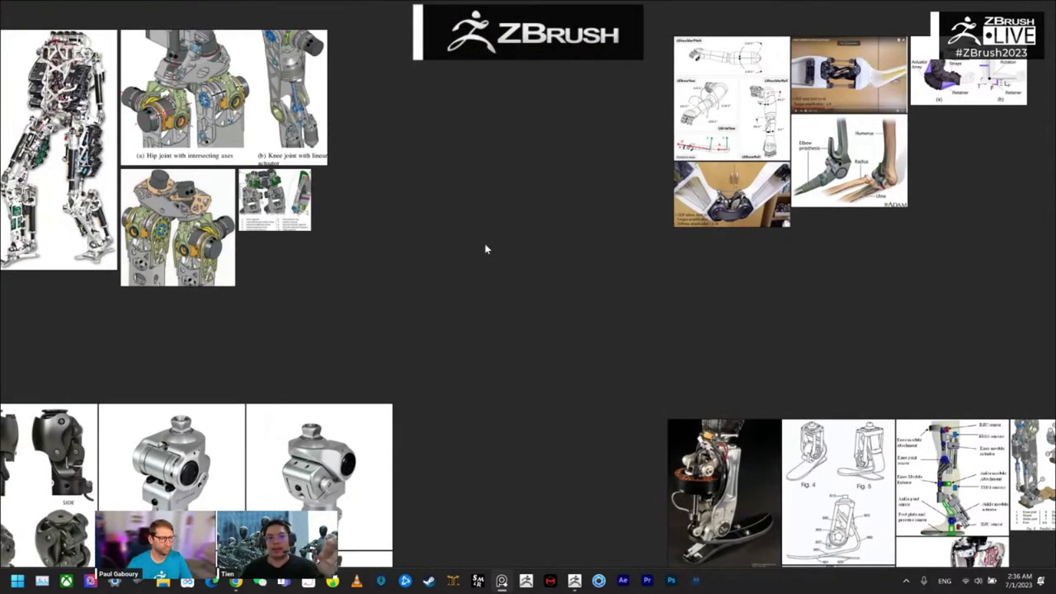
{"action": "middle_click_drag", "start_coordinate": [471, 251], "coordinate": [600, 257]}
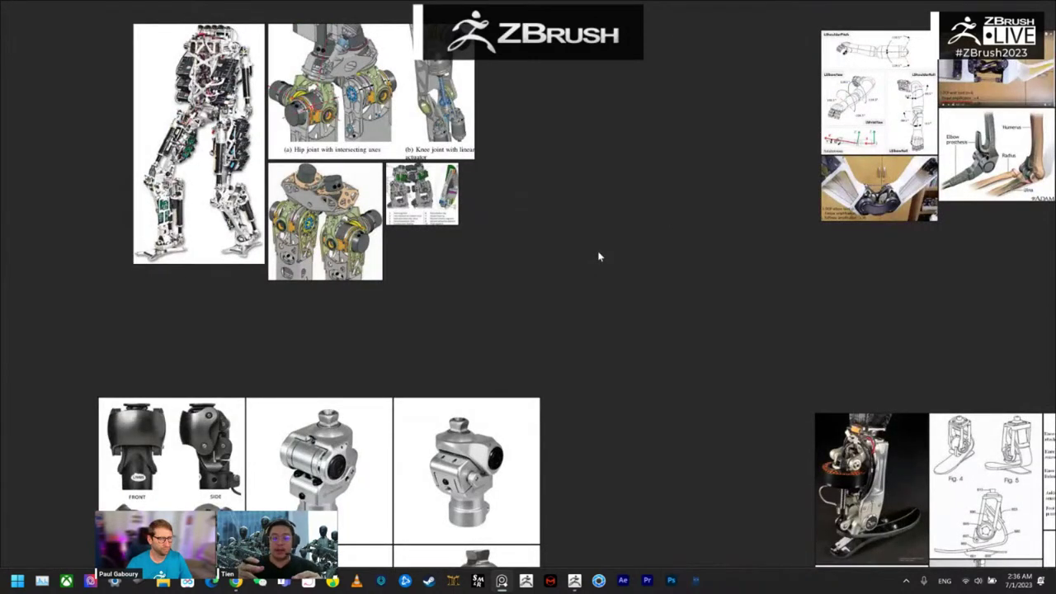
Step: Switch back to ZBrush, load the Joints tool and open its subtool list
{"action": "key", "text": "alt+Tab"}
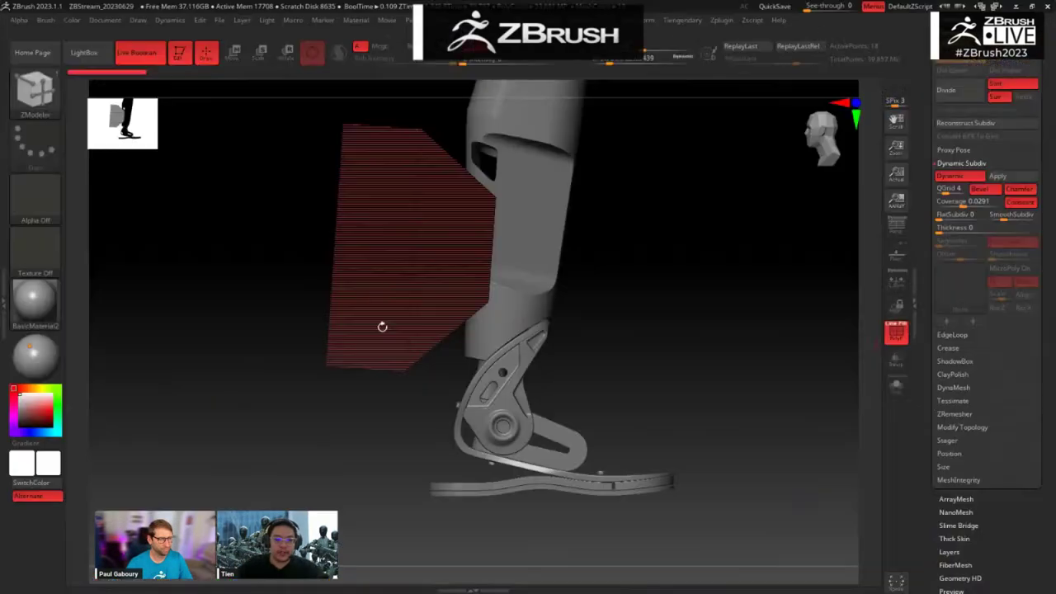
{"action": "scroll", "coordinate": [923, 187], "scroll_direction": "up", "scroll_amount": 5}
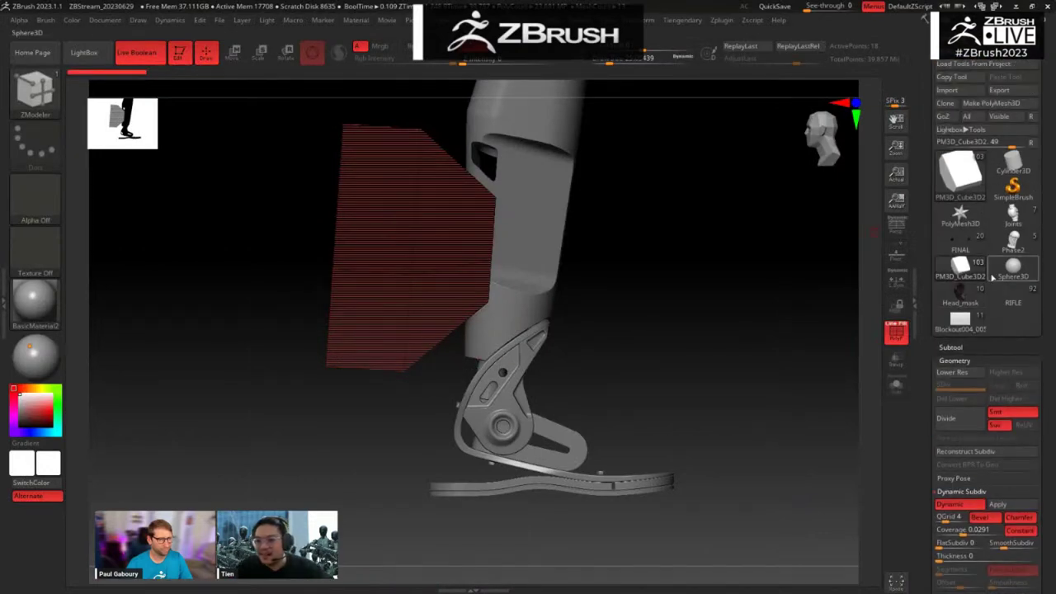
{"action": "mouse_move", "coordinate": [1013, 244]}
{"action": "left_click", "coordinate": [1013, 219]}
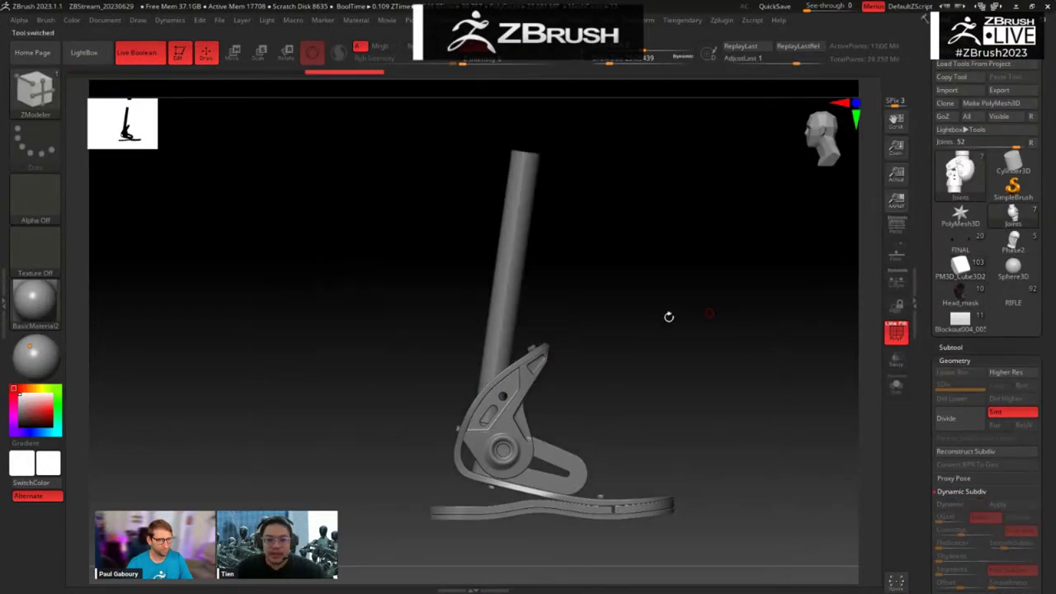
{"action": "left_click_drag", "start_coordinate": [723, 328], "coordinate": [738, 350]}
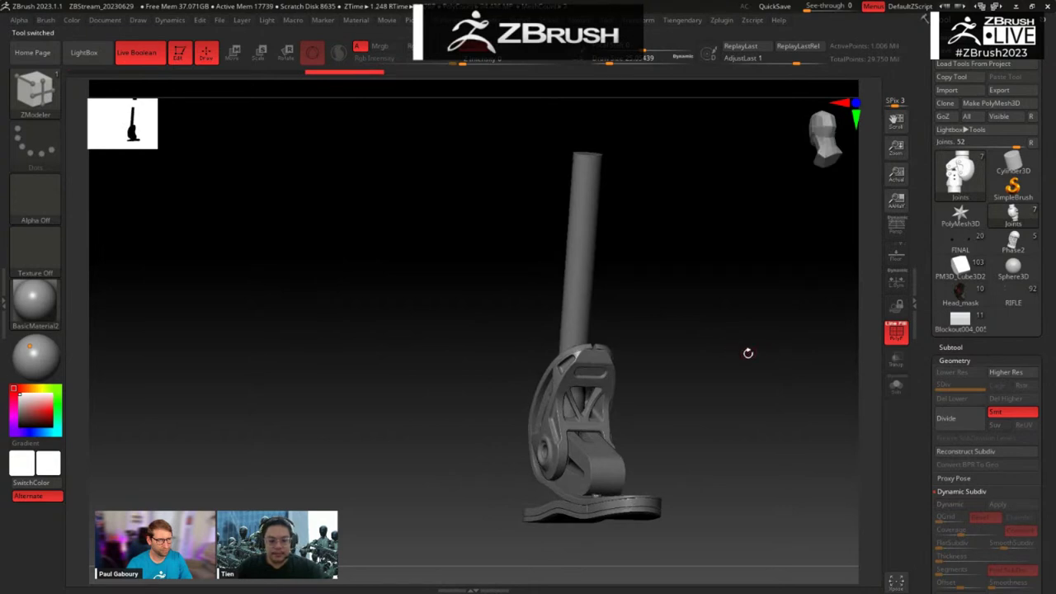
{"action": "left_click", "coordinate": [949, 347]}
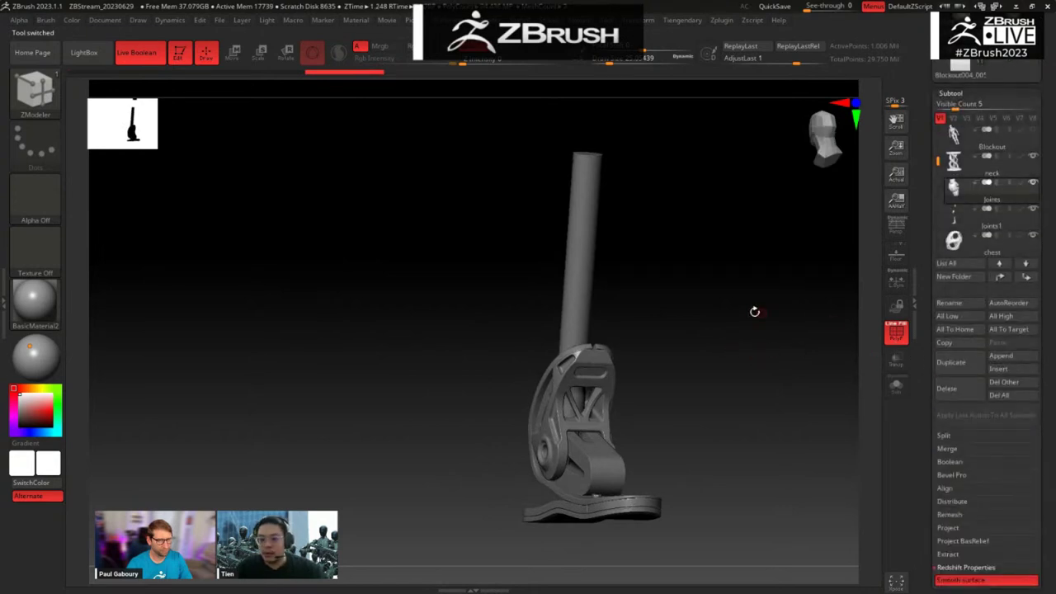
Step: Frame the Joints subtool with the polyframe off and hide the rounded cap covering the knee mechanism
{"action": "key", "text": "f"}
{"action": "key", "text": "shift+f"}
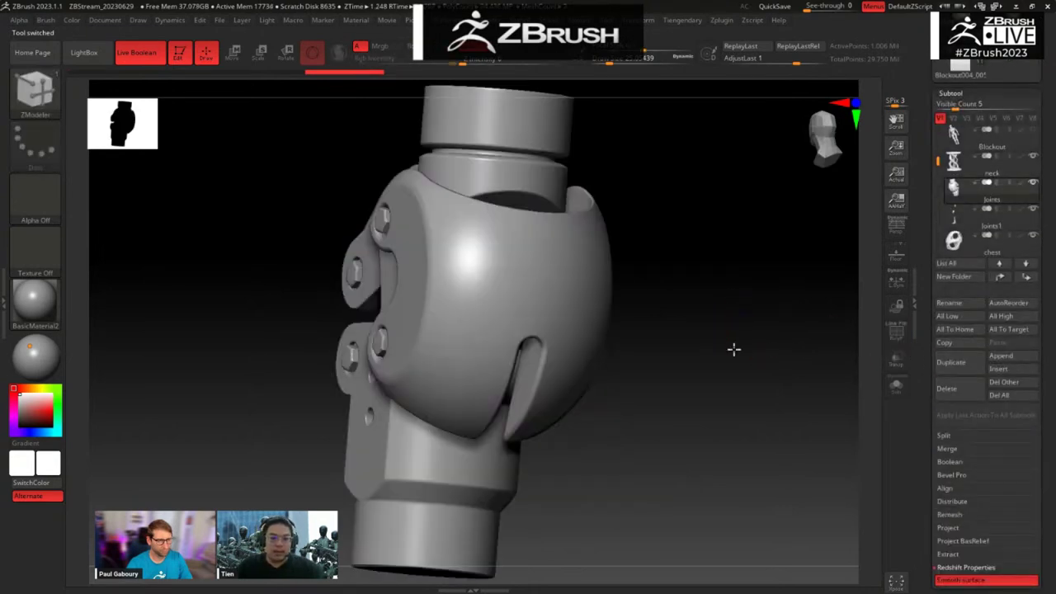
{"action": "left_click_drag", "start_coordinate": [733, 349], "coordinate": [774, 285]}
{"action": "left_click", "coordinate": [594, 268], "text": "ctrl+shift"}
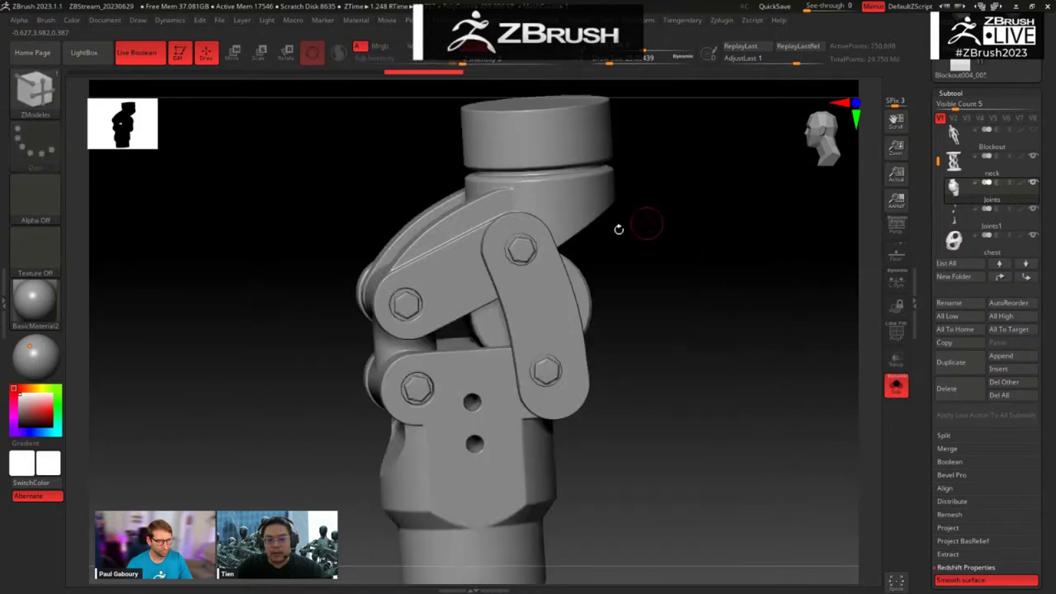
Step: Examine the exposed knee linkage, its side bars and bolts from the front, side and back
{"action": "left_click_drag", "start_coordinate": [726, 257], "coordinate": [688, 297]}
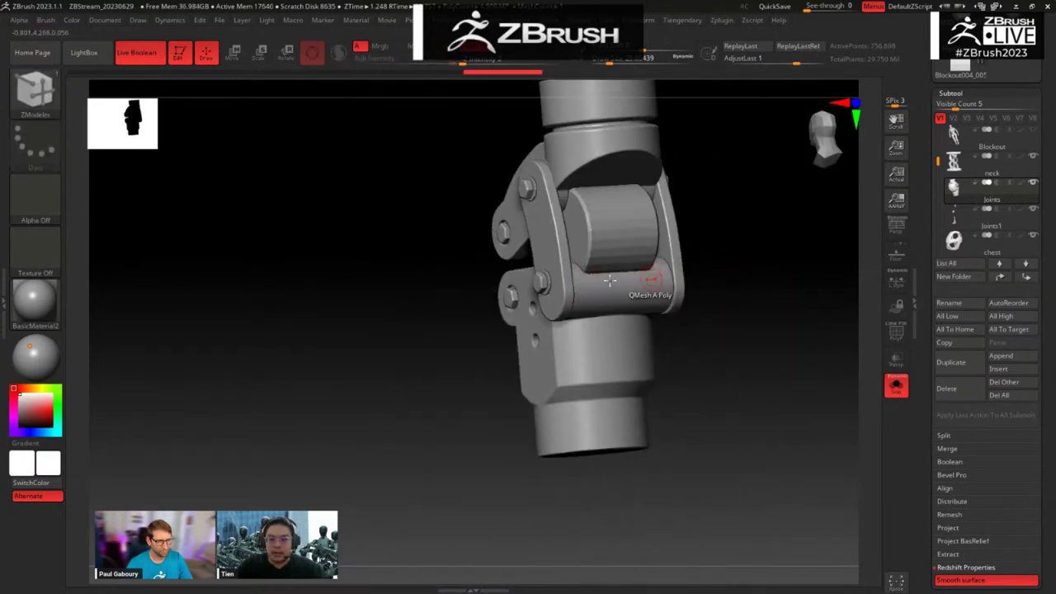
{"action": "left_click_drag", "start_coordinate": [713, 211], "coordinate": [740, 245]}
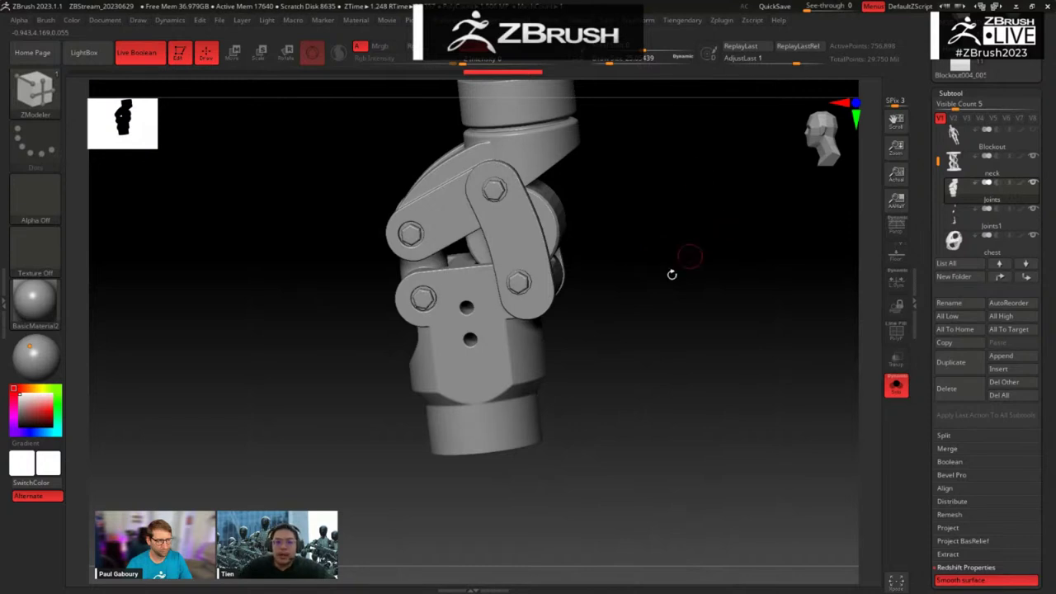
{"action": "left_click_drag", "start_coordinate": [672, 273], "coordinate": [597, 234]}
{"action": "left_click_drag", "start_coordinate": [636, 294], "coordinate": [627, 259]}
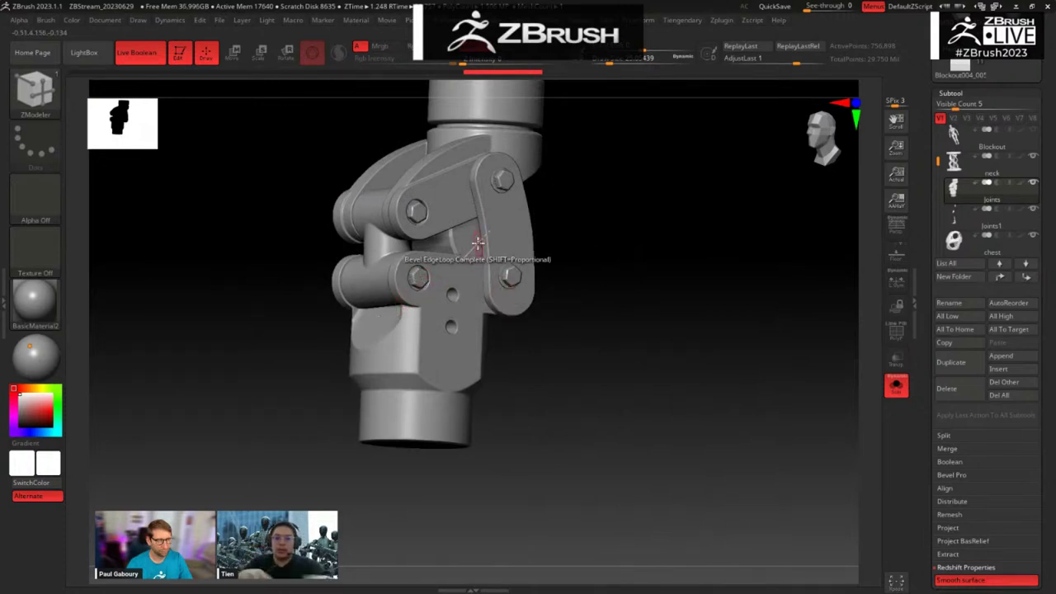
{"action": "left_click_drag", "start_coordinate": [617, 294], "coordinate": [585, 322]}
{"action": "left_click_drag", "start_coordinate": [653, 359], "coordinate": [693, 377]}
Step: Examine the robot's hand, including the back plate, thumb and finger joints, from several angles
{"action": "left_click_drag", "start_coordinate": [703, 339], "coordinate": [753, 420], "text": "alt"}
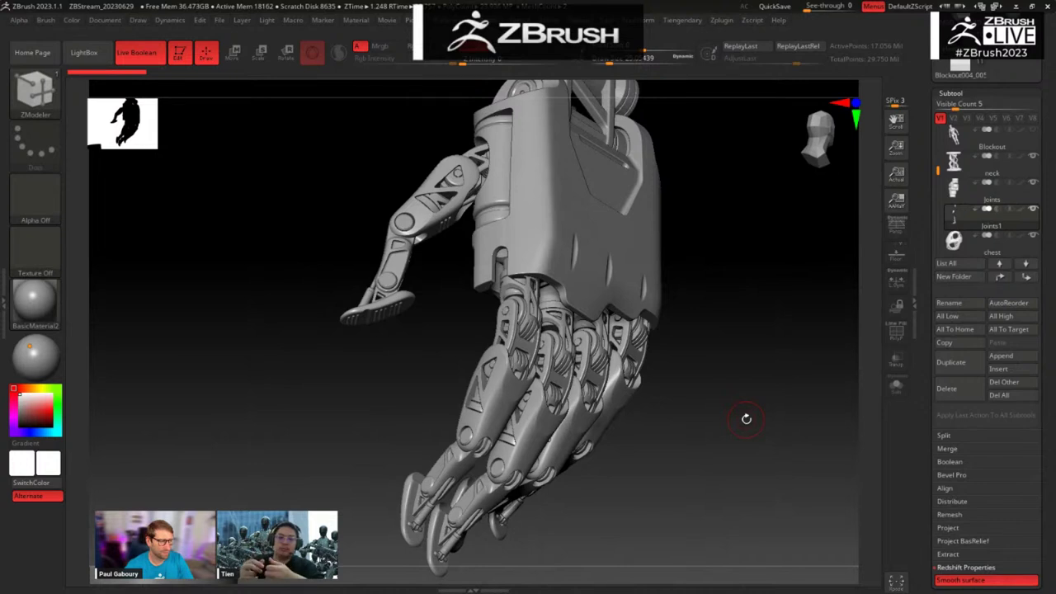
{"action": "left_click", "coordinate": [735, 442]}
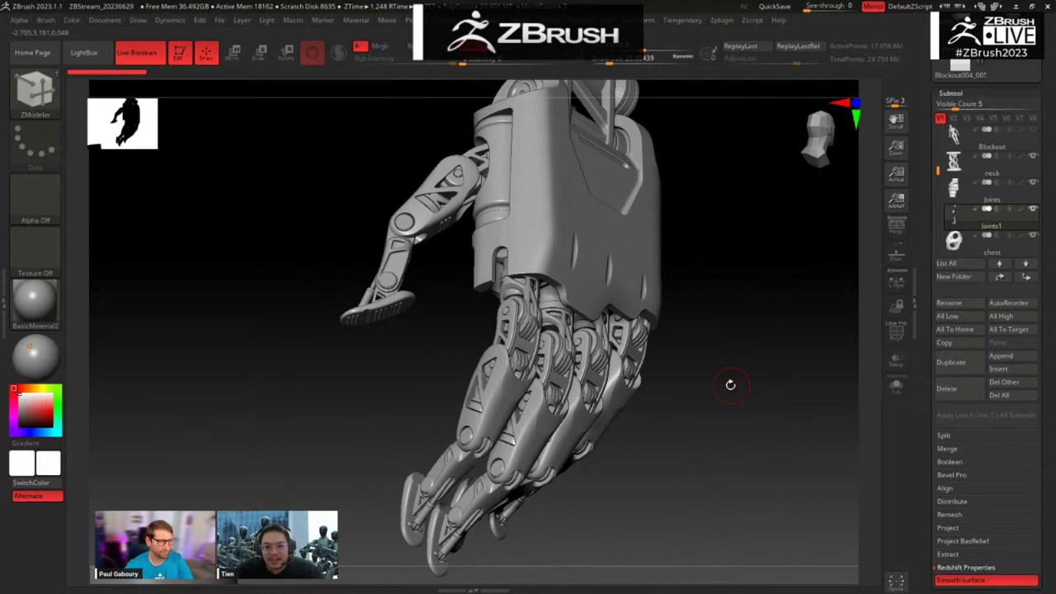
{"action": "left_click_drag", "start_coordinate": [715, 377], "coordinate": [674, 374]}
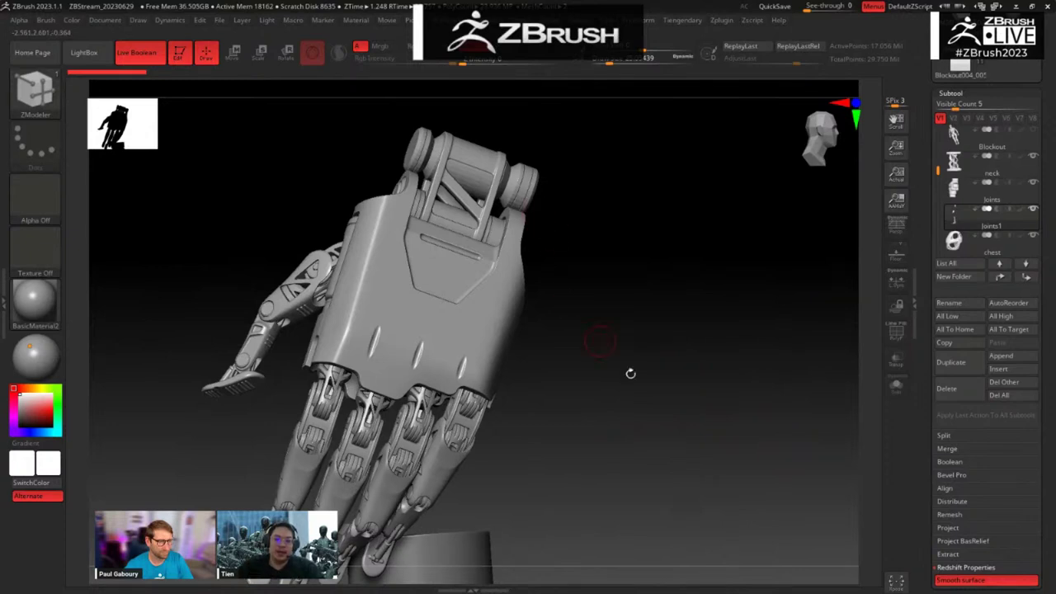
{"action": "mouse_move", "coordinate": [648, 392]}
{"action": "left_mouse_down", "text": "alt"}
{"action": "mouse_move", "coordinate": [618, 371]}
{"action": "mouse_move", "coordinate": [585, 416]}
{"action": "mouse_move", "coordinate": [570, 403]}
{"action": "mouse_move", "coordinate": [570, 416]}
{"action": "left_mouse_up", "text": "alt"}
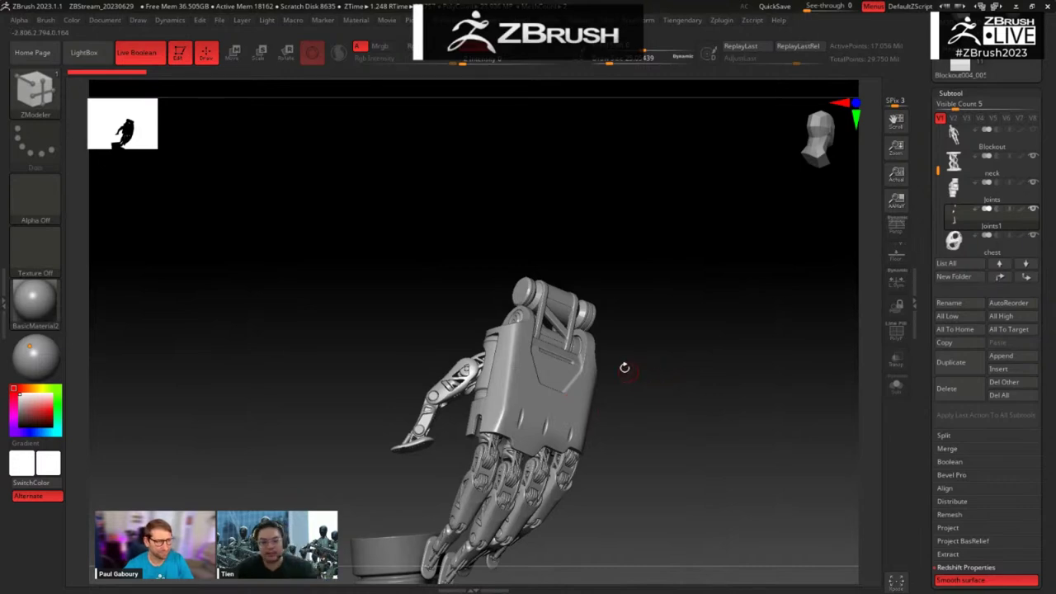
Step: Switch to the reference board and study the robotic arm diagram with its wrist, elbow, shoulder and neck joints
{"action": "key", "text": "alt+Tab"}
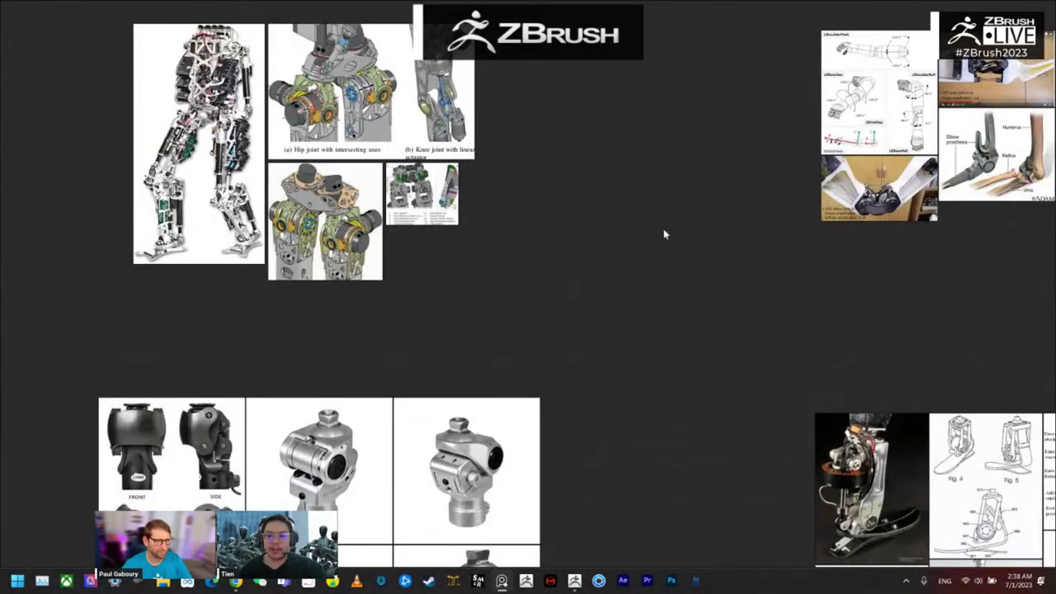
{"action": "middle_click_drag", "start_coordinate": [666, 239], "coordinate": [528, 384]}
{"action": "scroll", "coordinate": [531, 366], "scroll_direction": "up", "scroll_amount": 1}
{"action": "scroll", "coordinate": [532, 365], "scroll_direction": "down", "scroll_amount": 1}
{"action": "mouse_move", "coordinate": [499, 278]}
{"action": "middle_mouse_down"}
{"action": "mouse_move", "coordinate": [585, 440]}
{"action": "mouse_move", "coordinate": [536, 456]}
{"action": "middle_mouse_up"}
{"action": "middle_click_drag", "start_coordinate": [692, 313], "coordinate": [459, 462]}
{"action": "scroll", "coordinate": [945, 257], "scroll_direction": "up", "scroll_amount": 6}
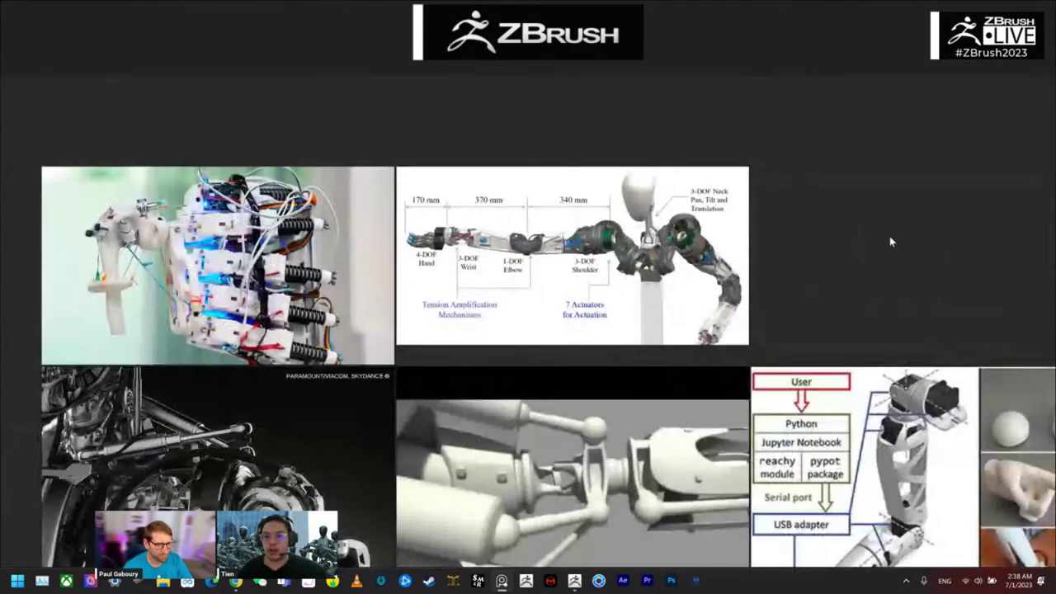
{"action": "scroll", "coordinate": [495, 285], "scroll_direction": "up", "scroll_amount": 2}
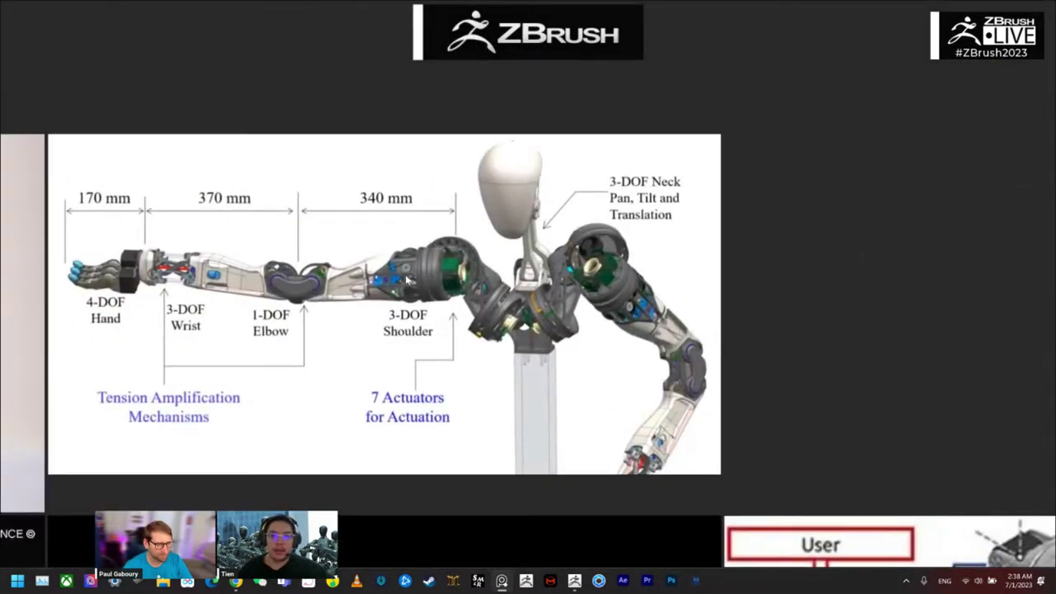
{"action": "scroll", "coordinate": [809, 293], "scroll_direction": "down", "scroll_amount": 5}
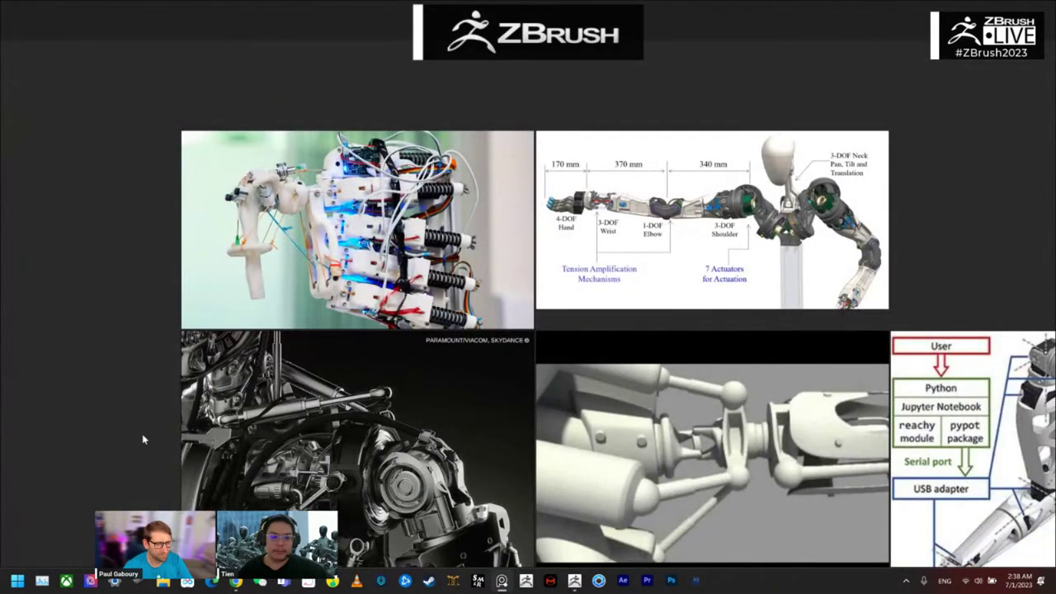
{"action": "middle_click_drag", "start_coordinate": [143, 440], "coordinate": [2, 500]}
{"action": "scroll", "coordinate": [771, 188], "scroll_direction": "up", "scroll_amount": 2}
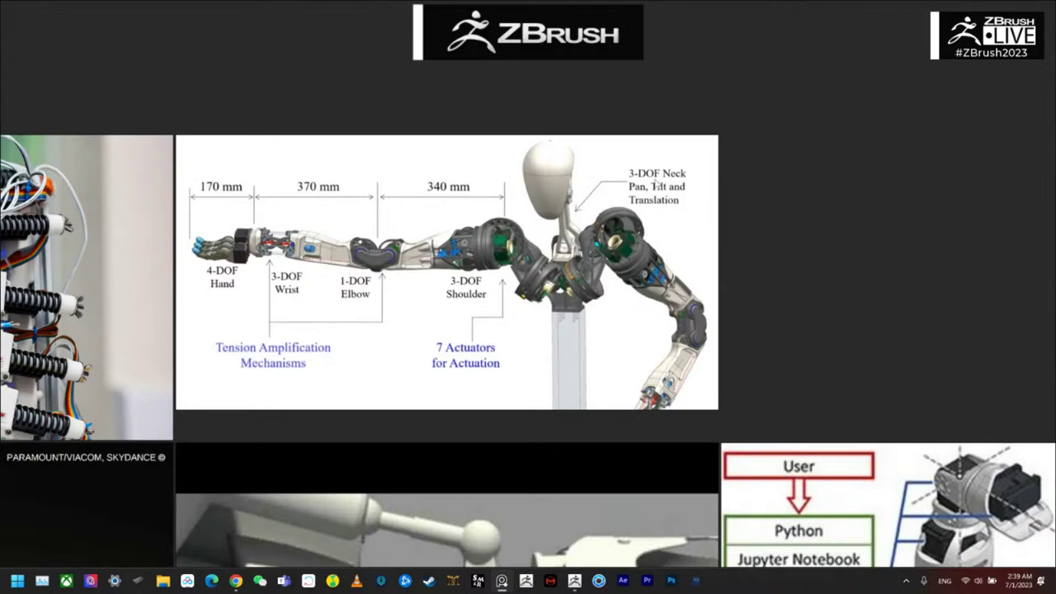
Step: Examine the dark robot shoulder and chest photo beside the white piston arm reference
{"action": "scroll", "coordinate": [756, 262], "scroll_direction": "down", "scroll_amount": 5}
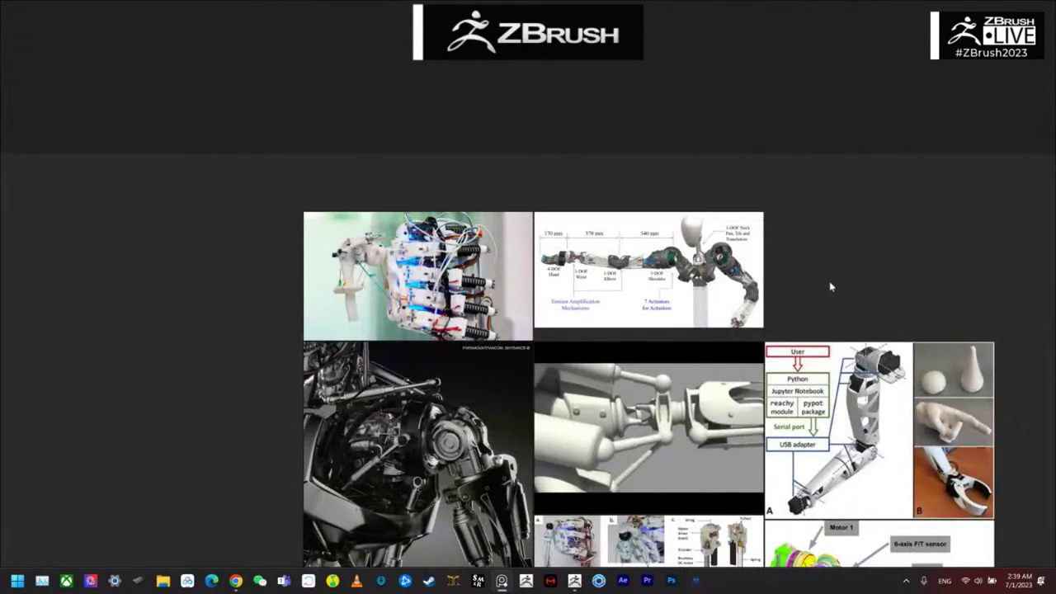
{"action": "middle_click_drag", "start_coordinate": [838, 281], "coordinate": [810, 154]}
{"action": "scroll", "coordinate": [360, 400], "scroll_direction": "up", "scroll_amount": 3}
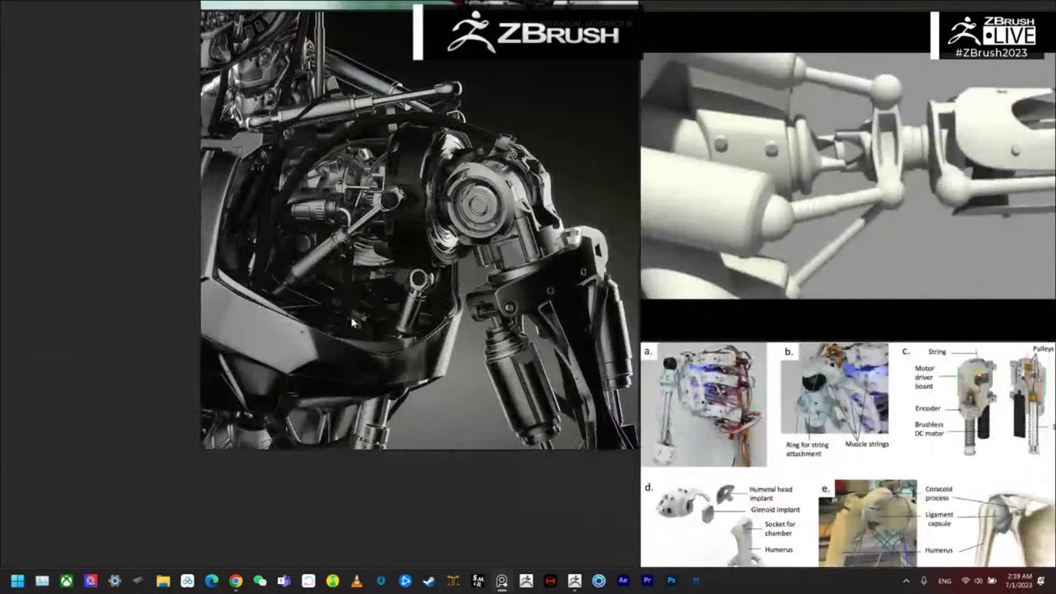
{"action": "middle_click_drag", "start_coordinate": [340, 306], "coordinate": [326, 429]}
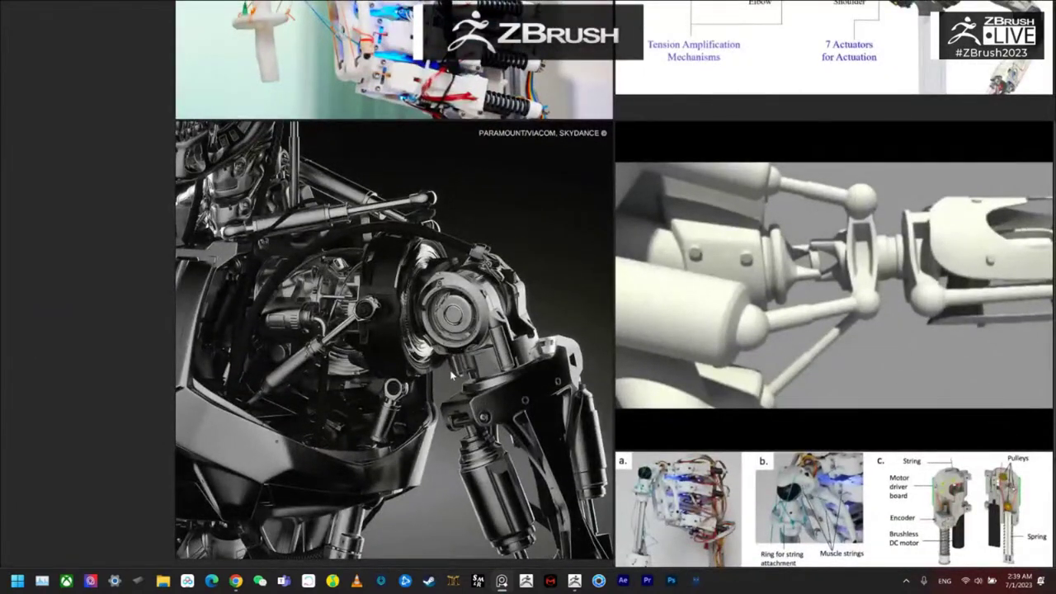
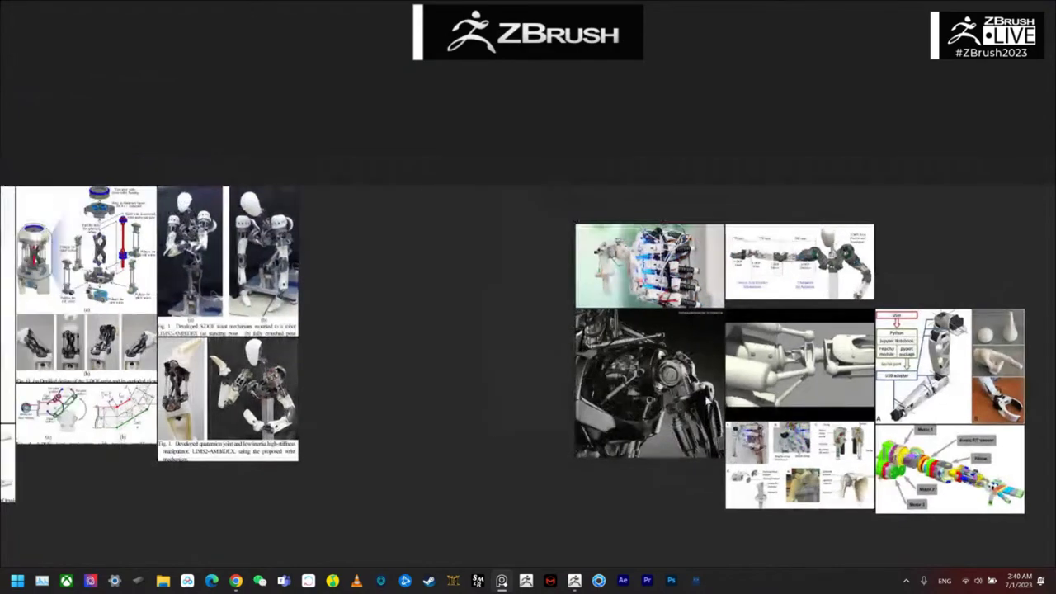
Step: Switch back to ZBrush, select the Joints subtool and unhide all of its knee parts
{"action": "key", "text": "alt+Tab"}
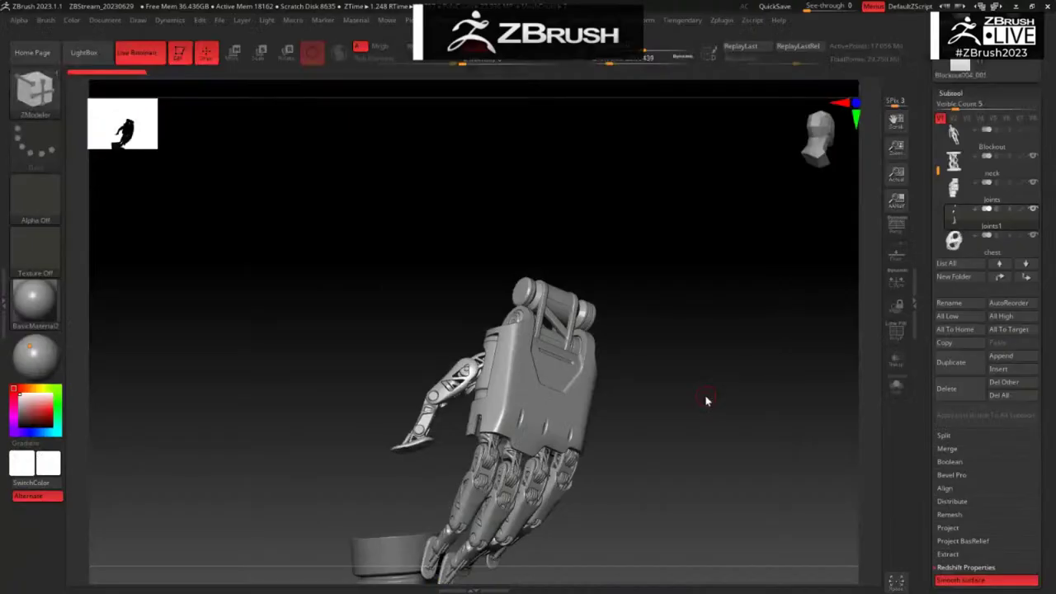
{"action": "left_click_drag", "start_coordinate": [680, 408], "coordinate": [754, 337]}
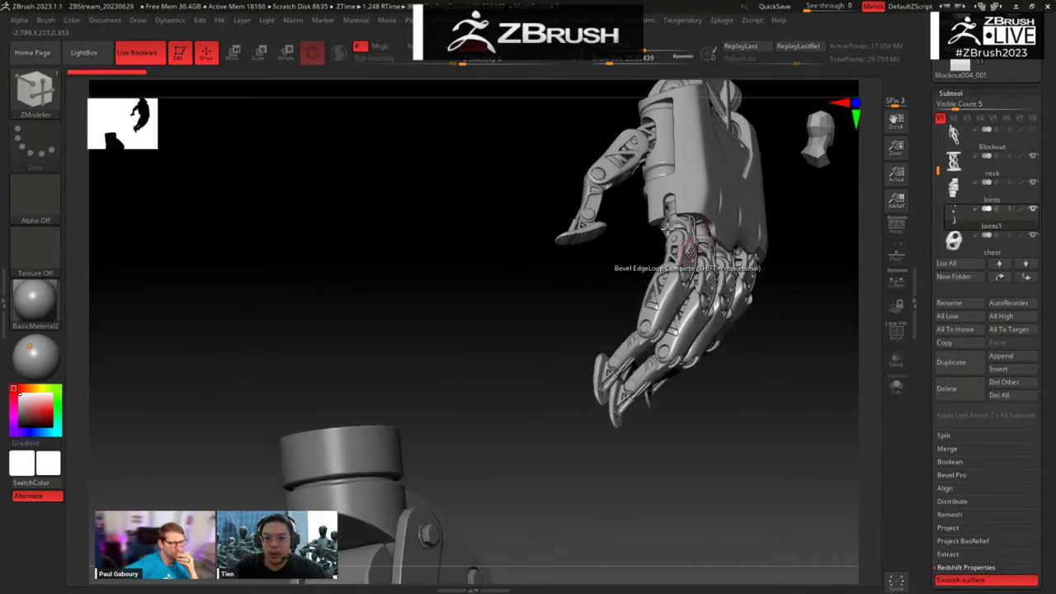
{"action": "left_click_drag", "start_coordinate": [778, 455], "coordinate": [680, 396]}
{"action": "left_click", "coordinate": [469, 404], "text": "alt"}
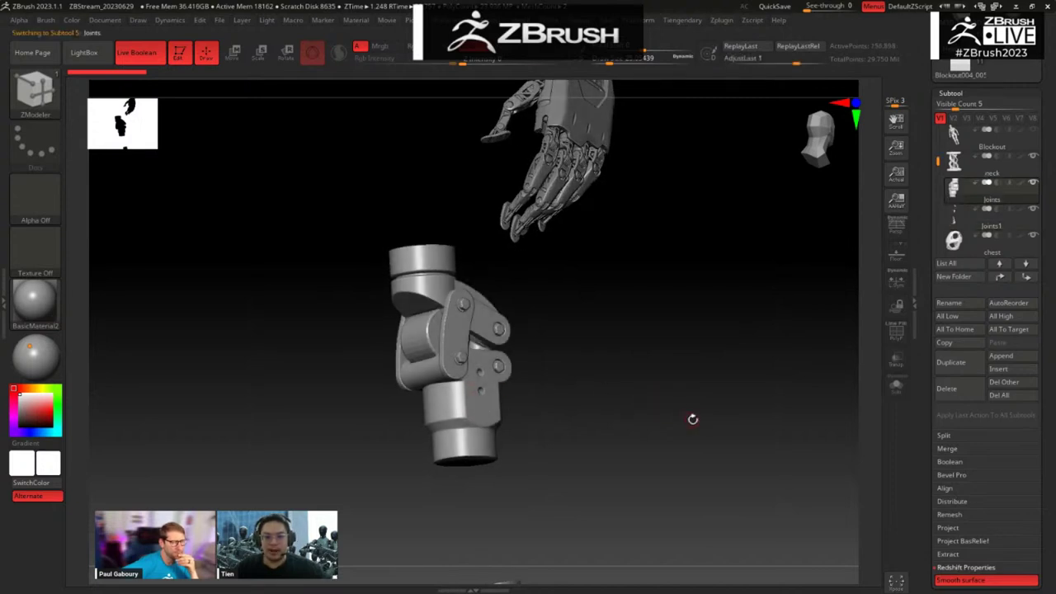
{"action": "key", "text": "ctrl+shift"}
{"action": "left_click", "coordinate": [699, 412], "text": "ctrl+shift"}
{"action": "mouse_move", "coordinate": [707, 399]}
{"action": "left_mouse_down"}
{"action": "mouse_move", "coordinate": [690, 410]}
{"action": "mouse_move", "coordinate": [698, 405]}
{"action": "mouse_move", "coordinate": [662, 402]}
{"action": "mouse_move", "coordinate": [674, 337]}
{"action": "mouse_move", "coordinate": [698, 384]}
{"action": "mouse_move", "coordinate": [657, 347]}
{"action": "mouse_move", "coordinate": [677, 388]}
{"action": "mouse_move", "coordinate": [797, 401]}
{"action": "mouse_move", "coordinate": [714, 312]}
{"action": "mouse_move", "coordinate": [724, 486]}
{"action": "mouse_move", "coordinate": [798, 448]}
{"action": "mouse_move", "coordinate": [771, 393]}
{"action": "mouse_move", "coordinate": [782, 398]}
{"action": "mouse_move", "coordinate": [774, 408]}
{"action": "left_mouse_up"}
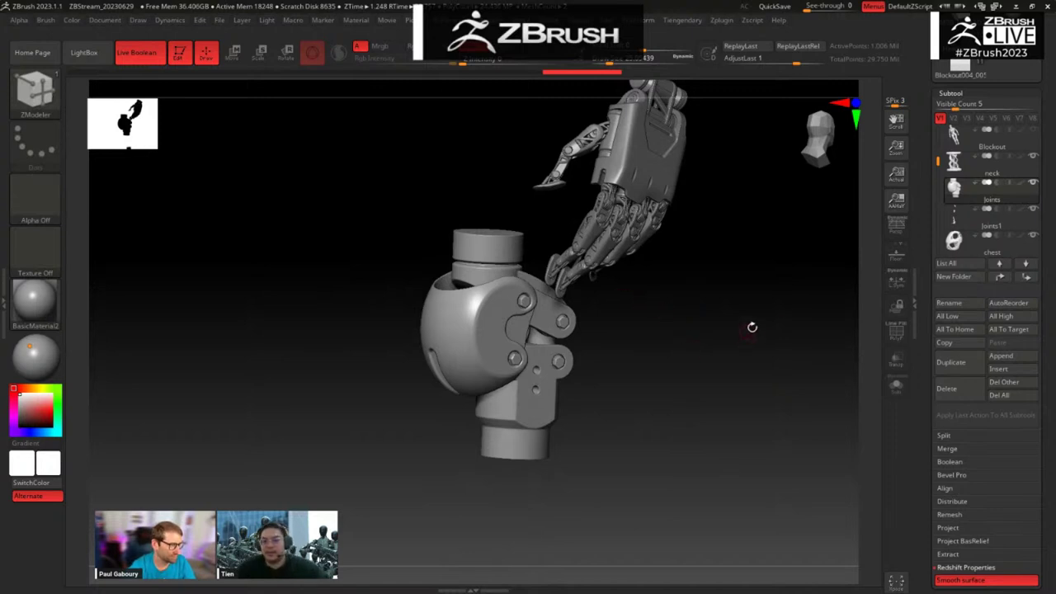
Step: Load the full robot tool PM3D_Cube3D2 and inspect its thighs, knees and lower legs from the side and front
{"action": "left_click_drag", "start_coordinate": [927, 194], "coordinate": [925, 270]}
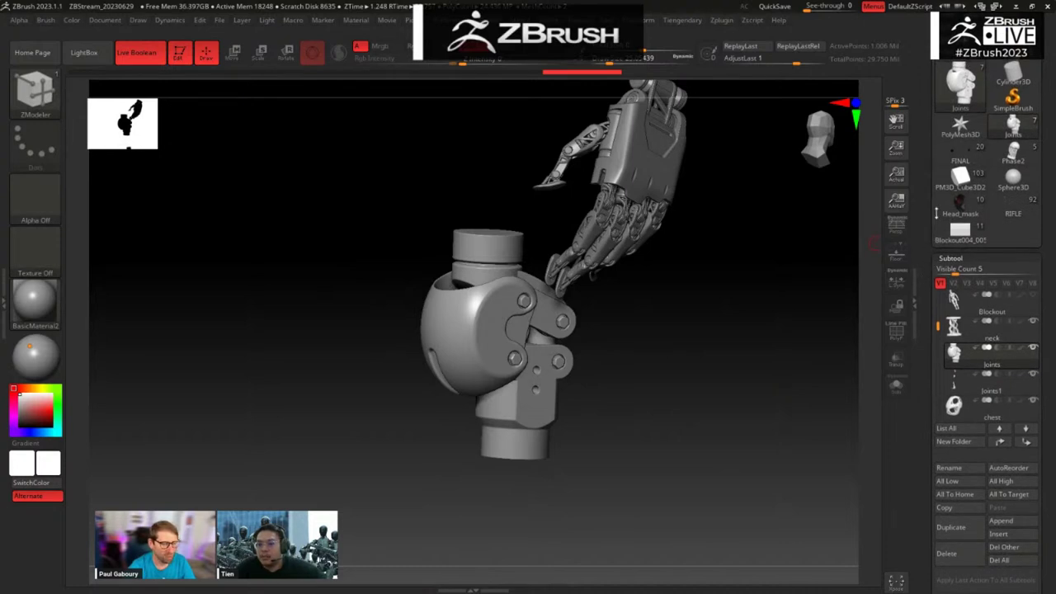
{"action": "left_click", "coordinate": [960, 175]}
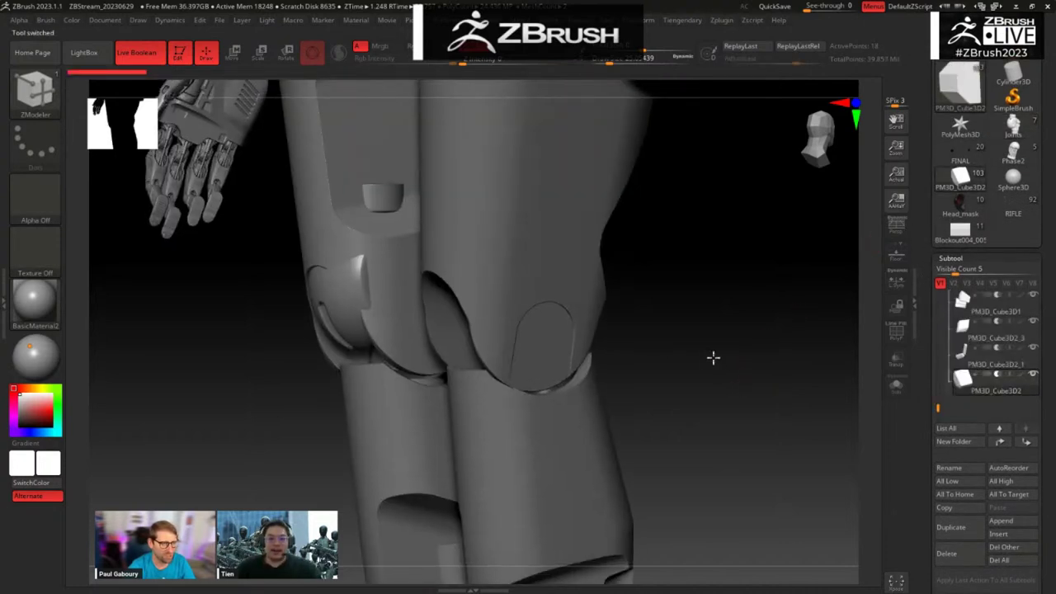
{"action": "key", "text": "f"}
{"action": "left_click_drag", "start_coordinate": [710, 354], "coordinate": [761, 331]}
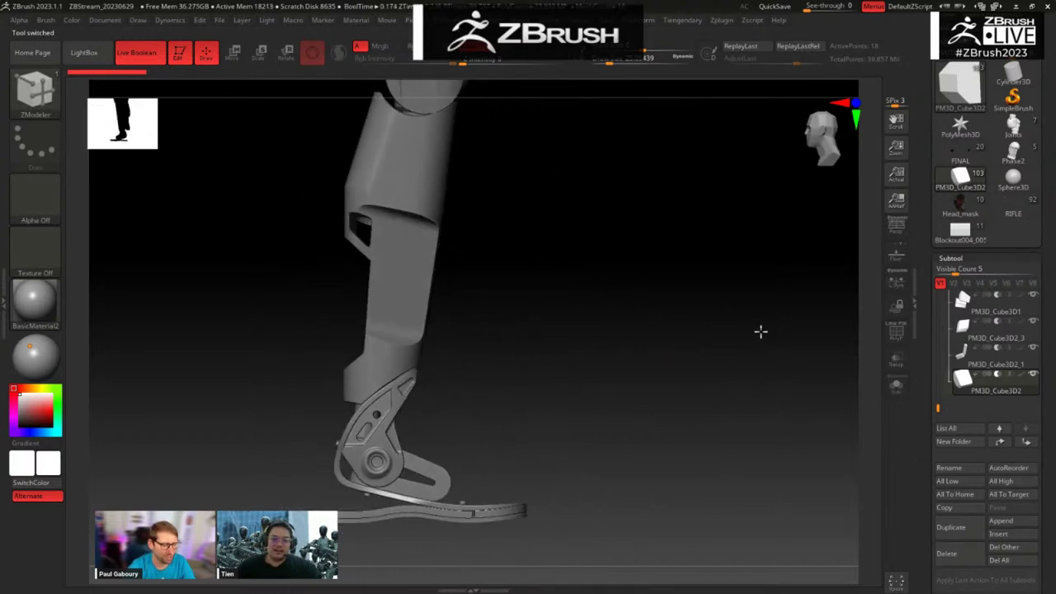
{"action": "left_click_drag", "start_coordinate": [587, 255], "coordinate": [624, 290]}
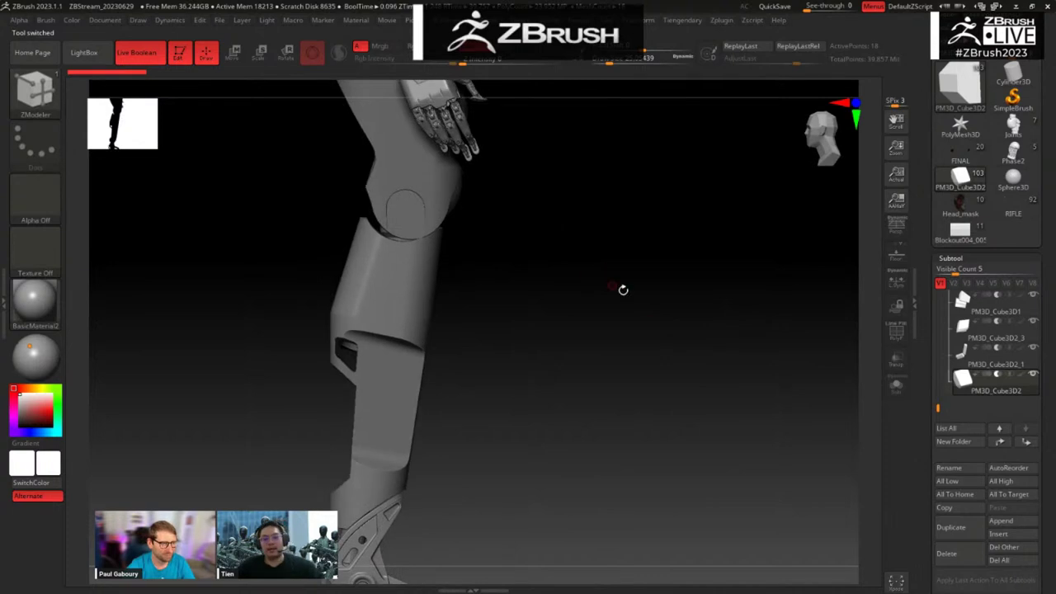
{"action": "mouse_move", "coordinate": [607, 393]}
{"action": "left_mouse_down", "text": "alt"}
{"action": "mouse_move", "coordinate": [612, 319]}
{"action": "mouse_move", "coordinate": [603, 324]}
{"action": "mouse_move", "coordinate": [545, 239]}
{"action": "mouse_move", "coordinate": [540, 349]}
{"action": "mouse_move", "coordinate": [518, 348]}
{"action": "mouse_move", "coordinate": [566, 319]}
{"action": "mouse_move", "coordinate": [596, 335]}
{"action": "mouse_move", "coordinate": [556, 347]}
{"action": "mouse_move", "coordinate": [584, 343]}
{"action": "mouse_move", "coordinate": [613, 401]}
{"action": "mouse_move", "coordinate": [620, 380]}
{"action": "left_mouse_up", "text": "alt"}
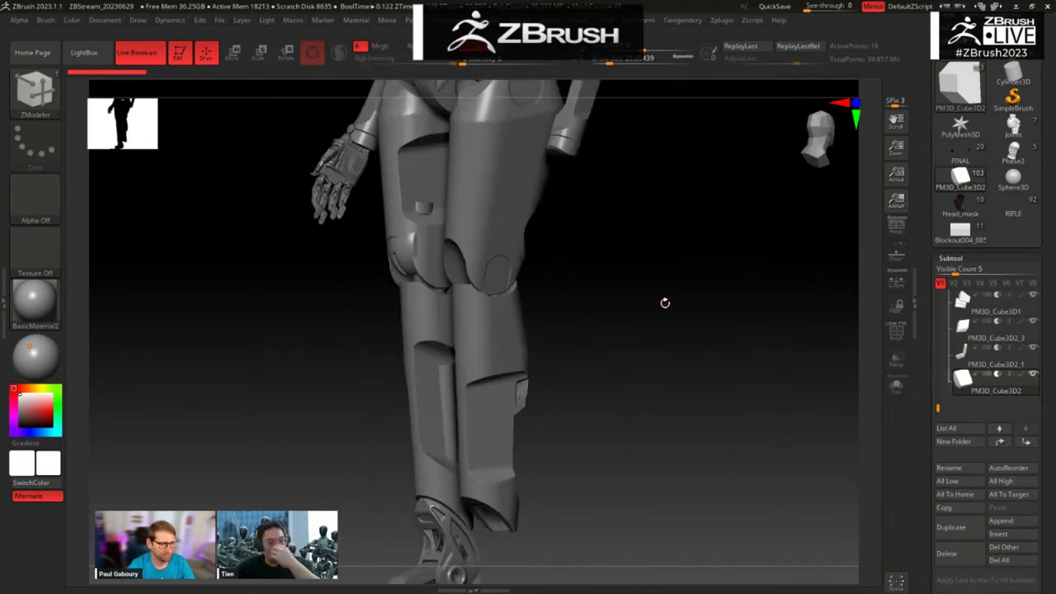
{"action": "left_click_drag", "start_coordinate": [651, 321], "coordinate": [667, 361]}
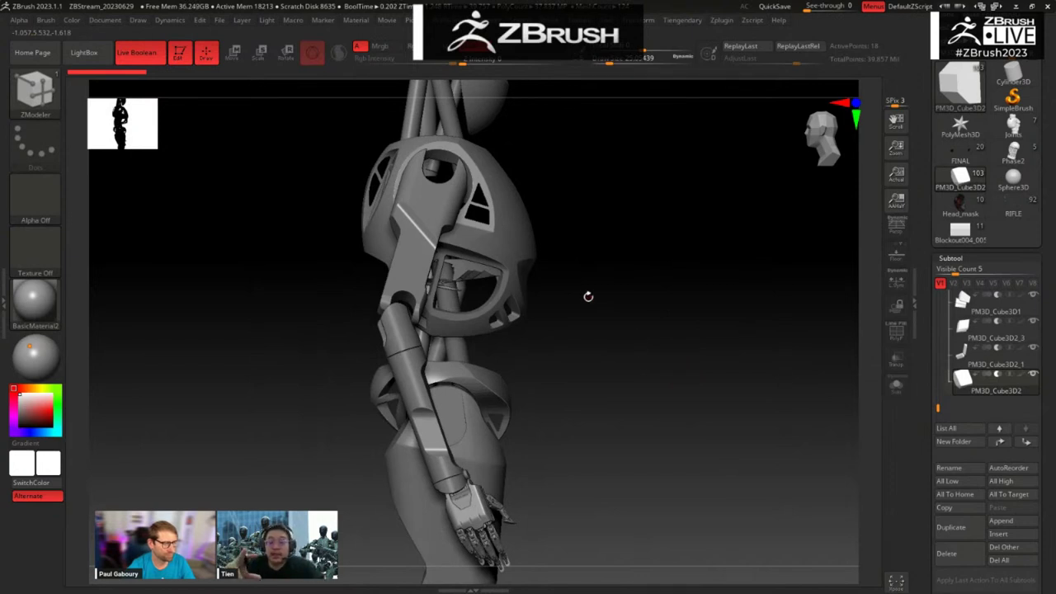
Step: Examine the side profile of the robot's head, neck, chest shell, upper arm and waist, up close and from farther back
{"action": "left_click_drag", "start_coordinate": [585, 280], "coordinate": [585, 505], "text": "alt"}
{"action": "left_click_drag", "start_coordinate": [540, 384], "coordinate": [586, 370]}
{"action": "left_click_drag", "start_coordinate": [605, 251], "coordinate": [603, 238]}
{"action": "left_click_drag", "start_coordinate": [464, 318], "coordinate": [472, 161], "text": "alt"}
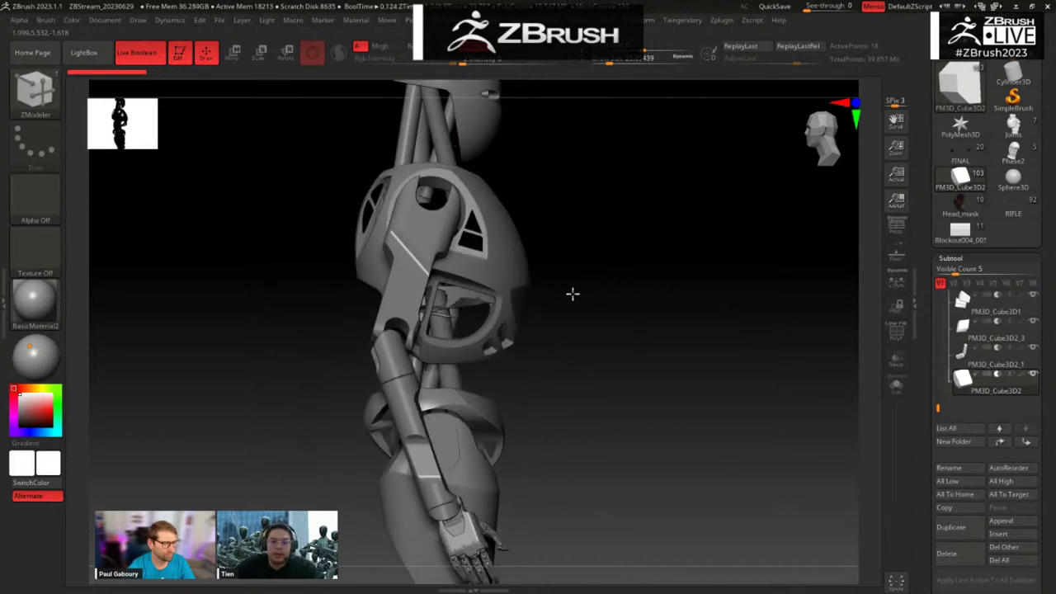
{"action": "left_click_drag", "start_coordinate": [568, 201], "coordinate": [572, 297], "text": "alt"}
{"action": "left_click_drag", "start_coordinate": [388, 165], "coordinate": [409, 151], "text": "alt"}
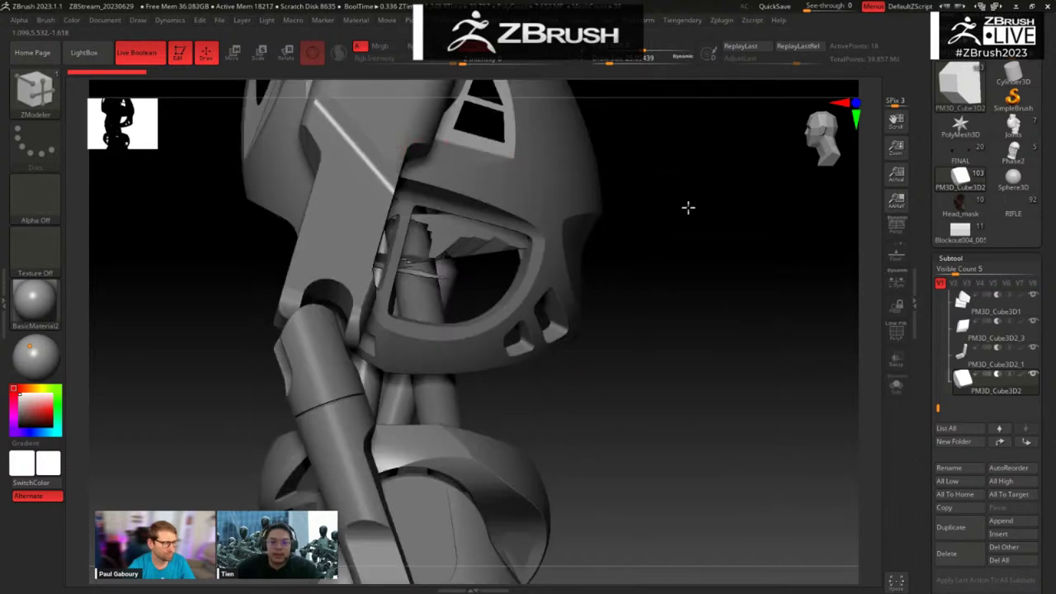
{"action": "left_click_drag", "start_coordinate": [689, 207], "coordinate": [592, 236]}
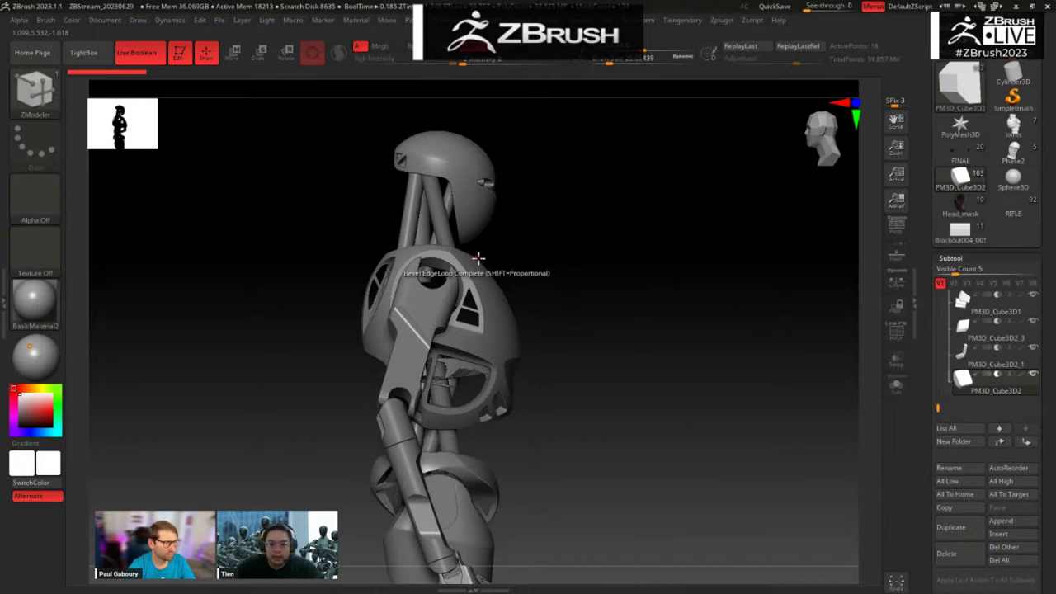
{"action": "left_click_drag", "start_coordinate": [624, 383], "coordinate": [635, 388]}
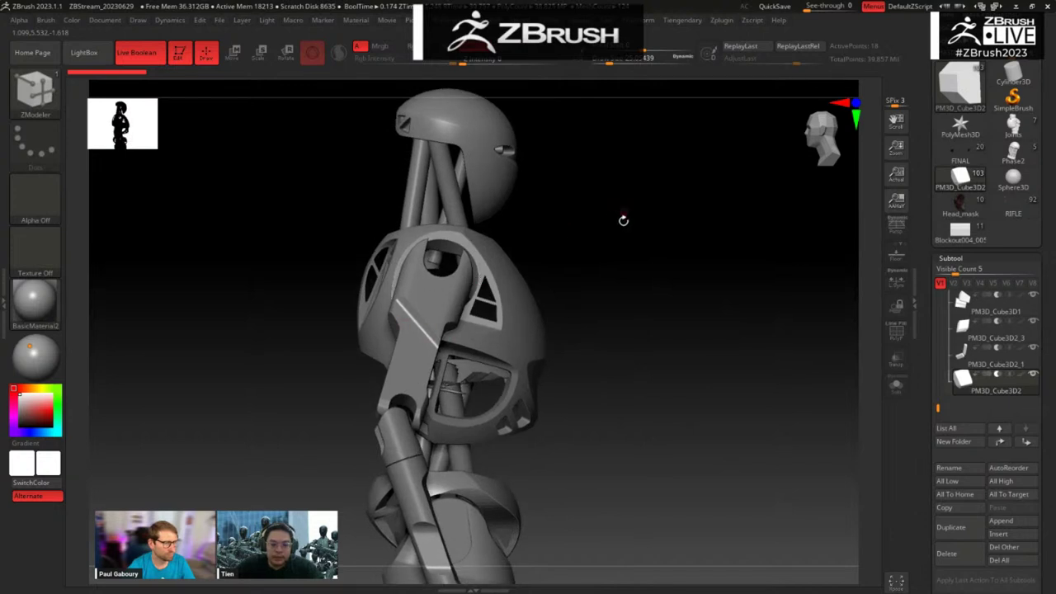
{"action": "left_click_drag", "start_coordinate": [622, 220], "coordinate": [601, 299]}
Step: Select the upper arm piece, inspect the whole figure in side and three-quarter views, and activate the Move gizmo
{"action": "left_click", "coordinate": [500, 352], "text": "alt"}
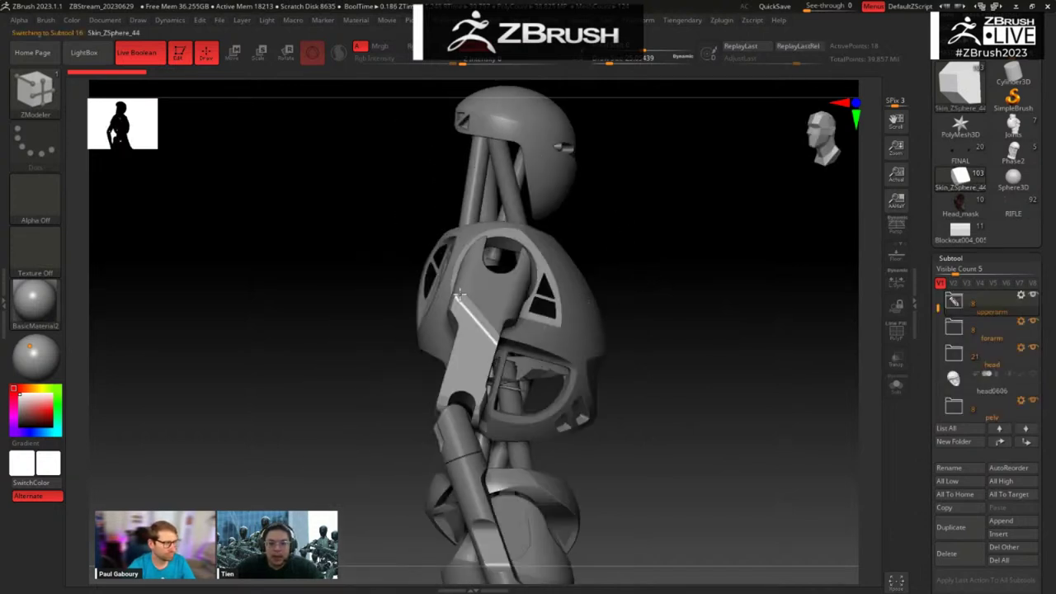
{"action": "left_click_drag", "start_coordinate": [678, 331], "coordinate": [556, 308], "text": "alt"}
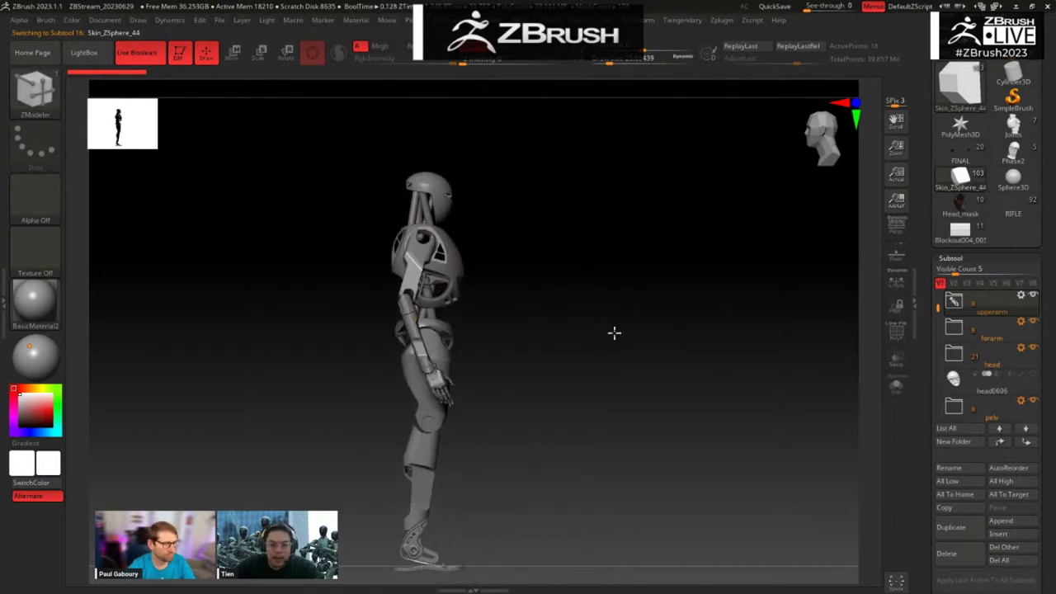
{"action": "mouse_move", "coordinate": [615, 334]}
{"action": "left_mouse_down"}
{"action": "mouse_move", "coordinate": [602, 332]}
{"action": "mouse_move", "coordinate": [630, 349]}
{"action": "mouse_move", "coordinate": [601, 324]}
{"action": "left_mouse_up"}
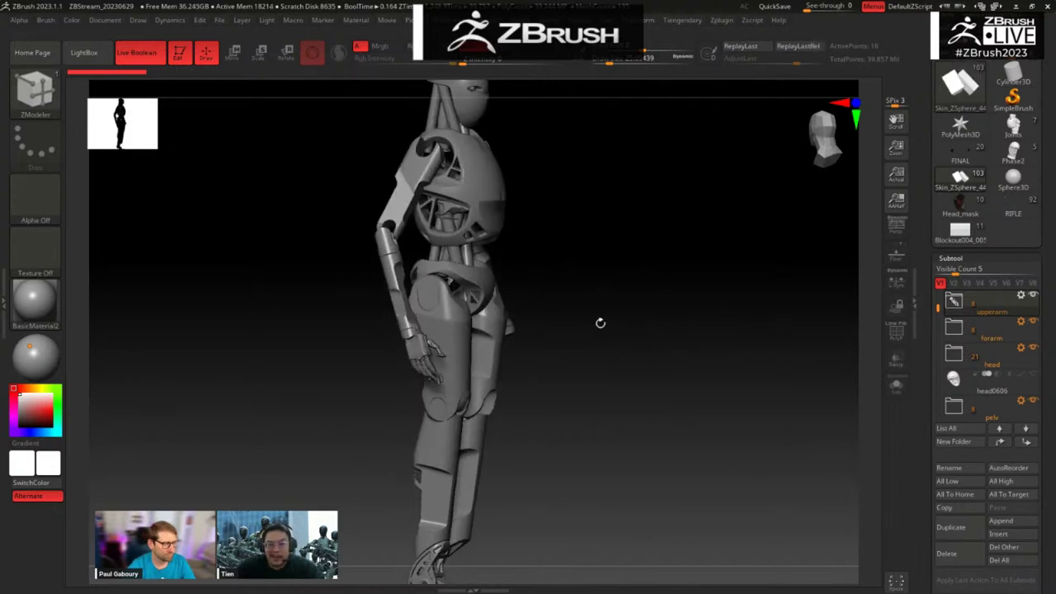
{"action": "left_click_drag", "start_coordinate": [605, 309], "coordinate": [674, 422]}
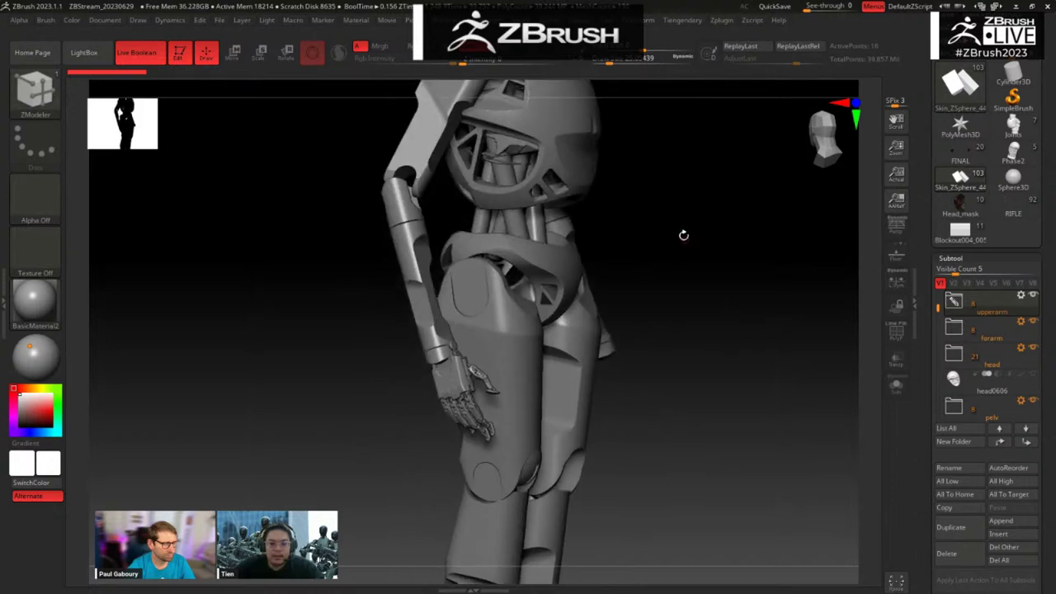
{"action": "left_click_drag", "start_coordinate": [683, 235], "coordinate": [681, 382], "text": "alt"}
{"action": "left_click_drag", "start_coordinate": [675, 313], "coordinate": [658, 300]}
{"action": "key", "text": "w"}
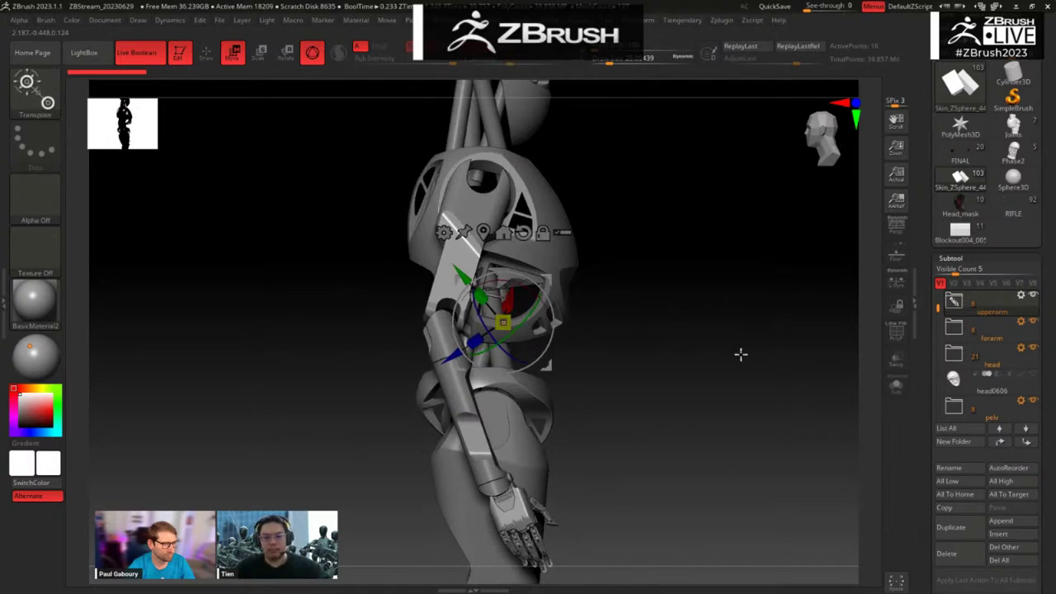
Step: Switch to the reference board and study the classical painting marked with parallel diagonal composition lines
{"action": "key", "text": "alt+Tab"}
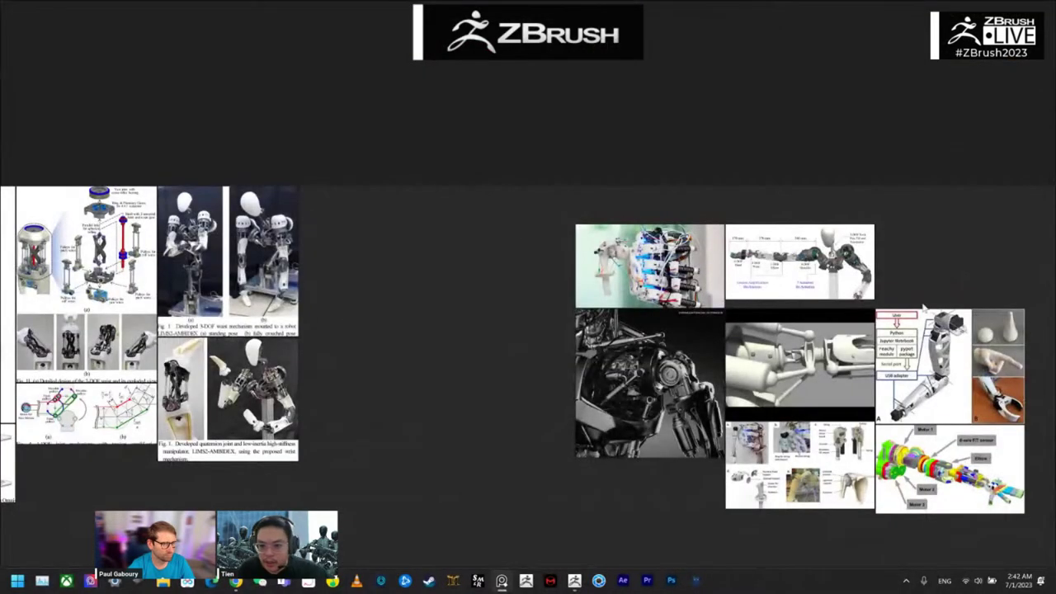
{"action": "middle_click_drag", "start_coordinate": [924, 334], "coordinate": [676, 261]}
{"action": "scroll", "coordinate": [736, 260], "scroll_direction": "down", "scroll_amount": 4}
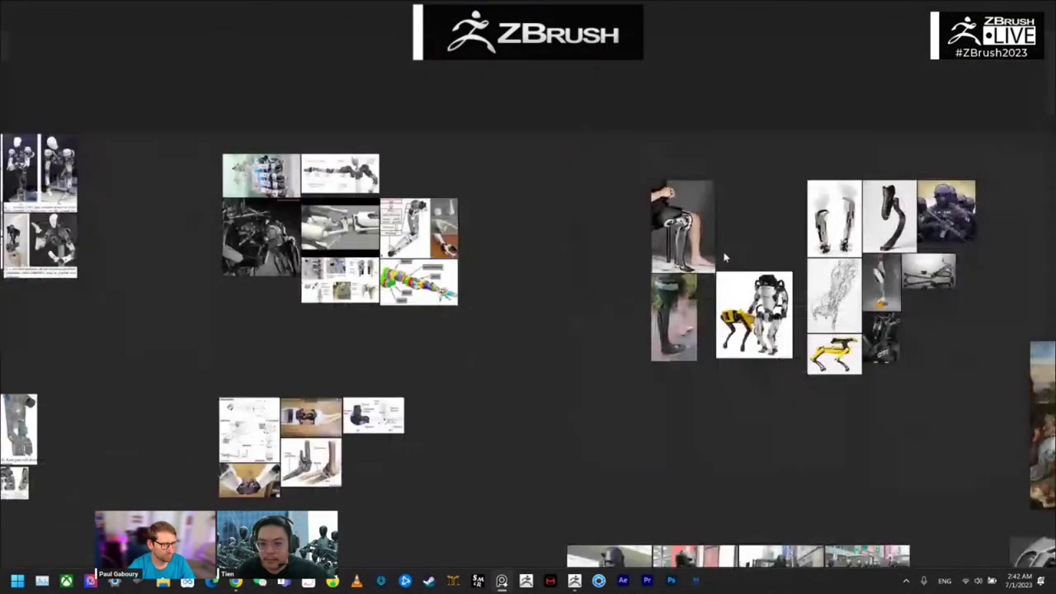
{"action": "mouse_move", "coordinate": [900, 431]}
{"action": "middle_mouse_down"}
{"action": "mouse_move", "coordinate": [443, 328]}
{"action": "mouse_move", "coordinate": [338, 318]}
{"action": "middle_mouse_up"}
{"action": "scroll", "coordinate": [566, 332], "scroll_direction": "up", "scroll_amount": 4}
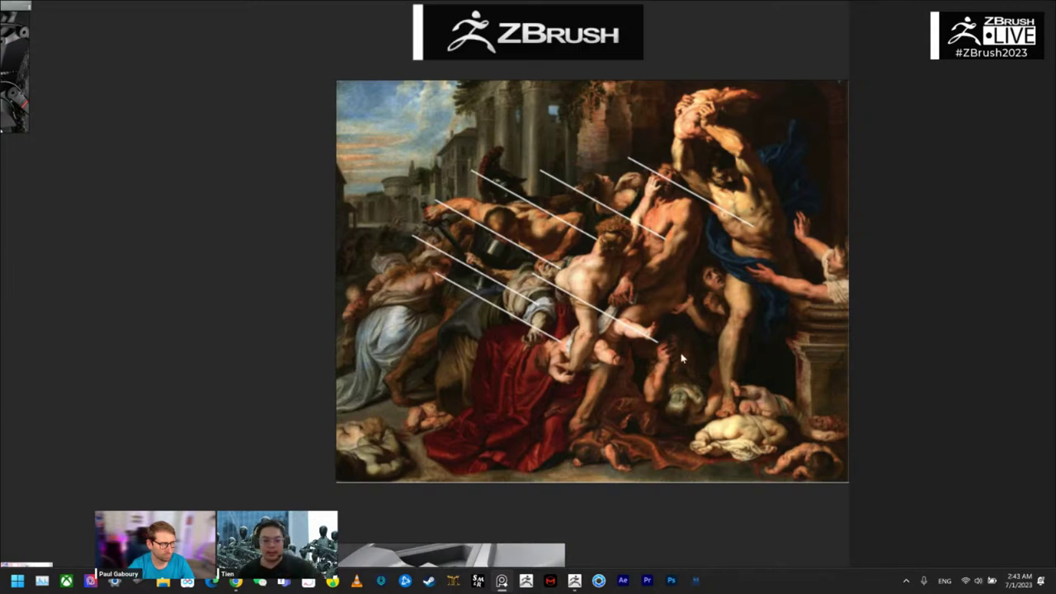
Step: Return to ZBrush and compare the slanted edges of the shoulder, arm, waist and thigh in side view
{"action": "key", "text": "alt+Tab"}
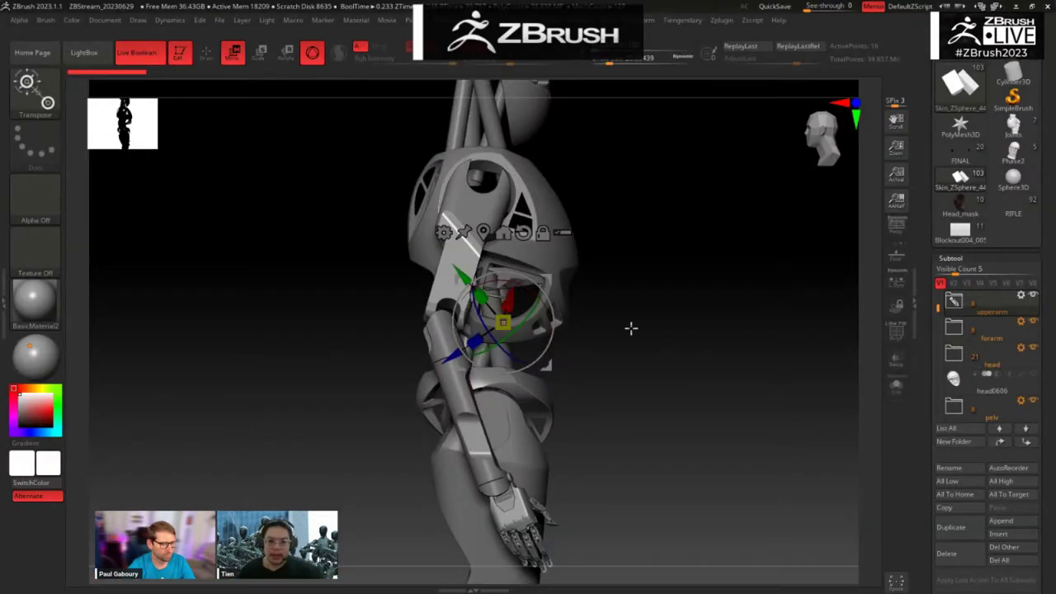
{"action": "left_click_drag", "start_coordinate": [656, 336], "coordinate": [682, 308]}
{"action": "left_click_drag", "start_coordinate": [661, 416], "coordinate": [672, 340]}
{"action": "left_click_drag", "start_coordinate": [540, 299], "coordinate": [528, 287], "text": "alt"}
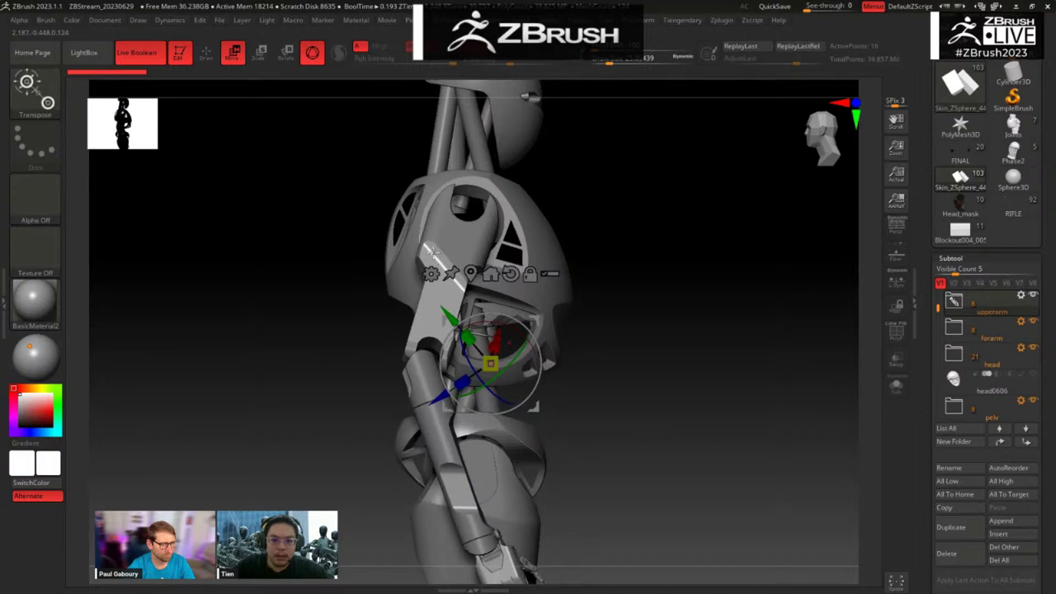
{"action": "left_click_drag", "start_coordinate": [665, 441], "coordinate": [645, 350], "text": "alt"}
{"action": "left_click_drag", "start_coordinate": [629, 397], "coordinate": [628, 247], "text": "alt"}
{"action": "left_click_drag", "start_coordinate": [591, 328], "coordinate": [493, 441], "text": "alt"}
Step: Select the thigh cutter Skin_ZSphere_19 and move it toward the back of the thigh
{"action": "left_click", "coordinate": [494, 441], "text": "alt"}
{"action": "left_click_drag", "start_coordinate": [669, 371], "coordinate": [653, 360]}
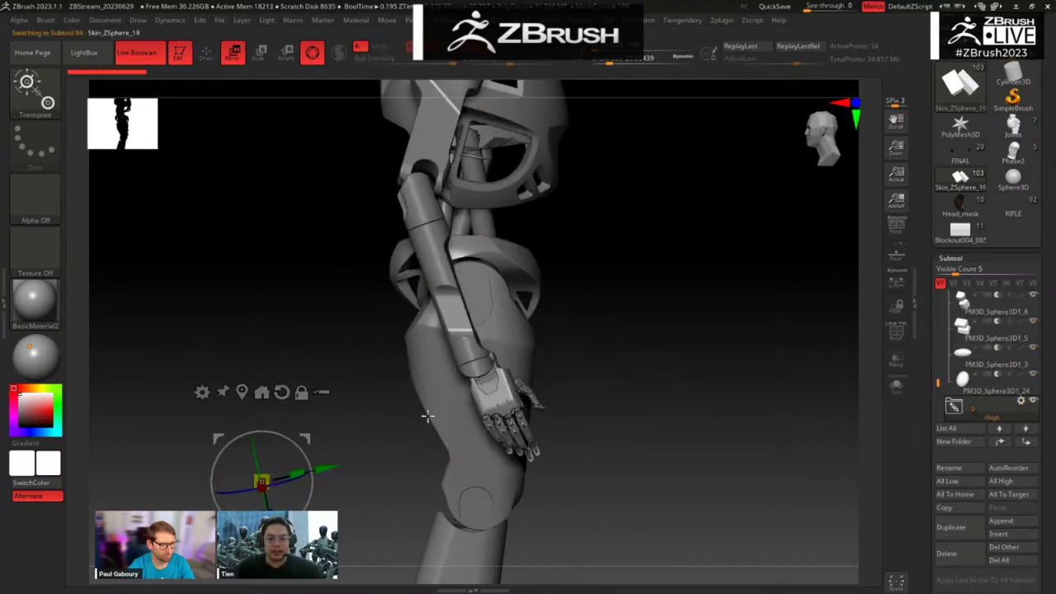
{"action": "left_click_drag", "start_coordinate": [403, 407], "coordinate": [453, 438], "text": "alt"}
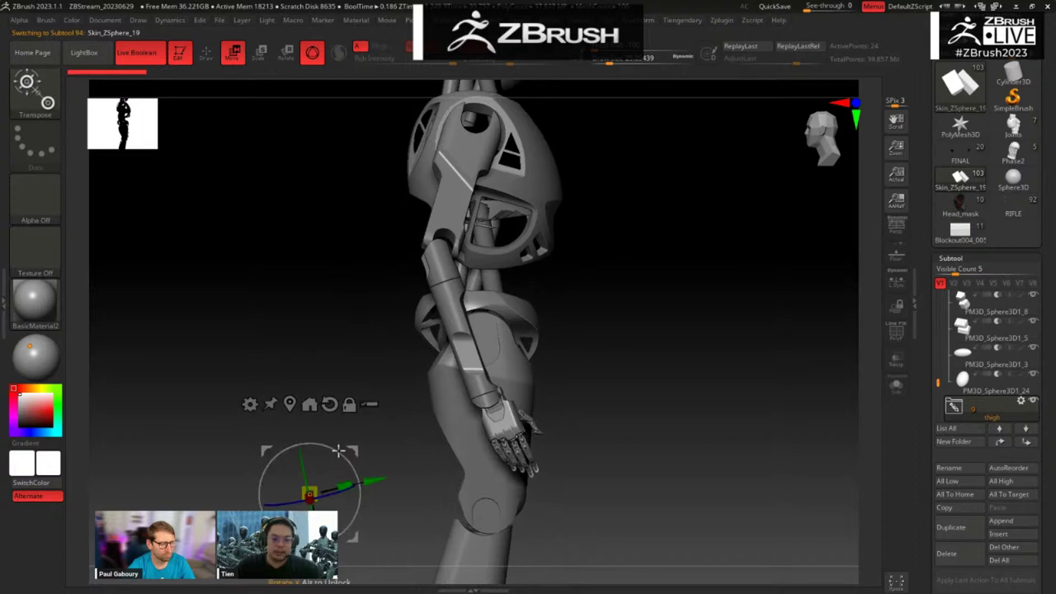
{"action": "left_click_drag", "start_coordinate": [344, 464], "coordinate": [474, 466]}
{"action": "key", "text": "shift+f"}
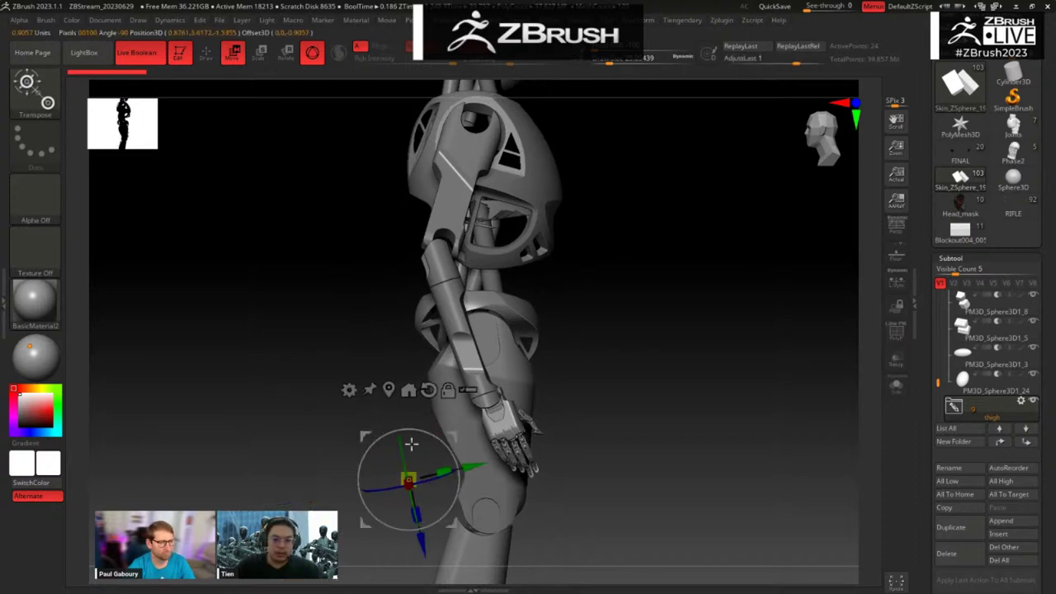
Step: Rotate the thigh cutter about 26 degrees and shift it along its own axes to reshape the thigh's back edge
{"action": "mouse_move", "coordinate": [427, 436]}
{"action": "left_mouse_down"}
{"action": "mouse_move", "coordinate": [434, 442]}
{"action": "mouse_move", "coordinate": [401, 419]}
{"action": "left_mouse_up"}
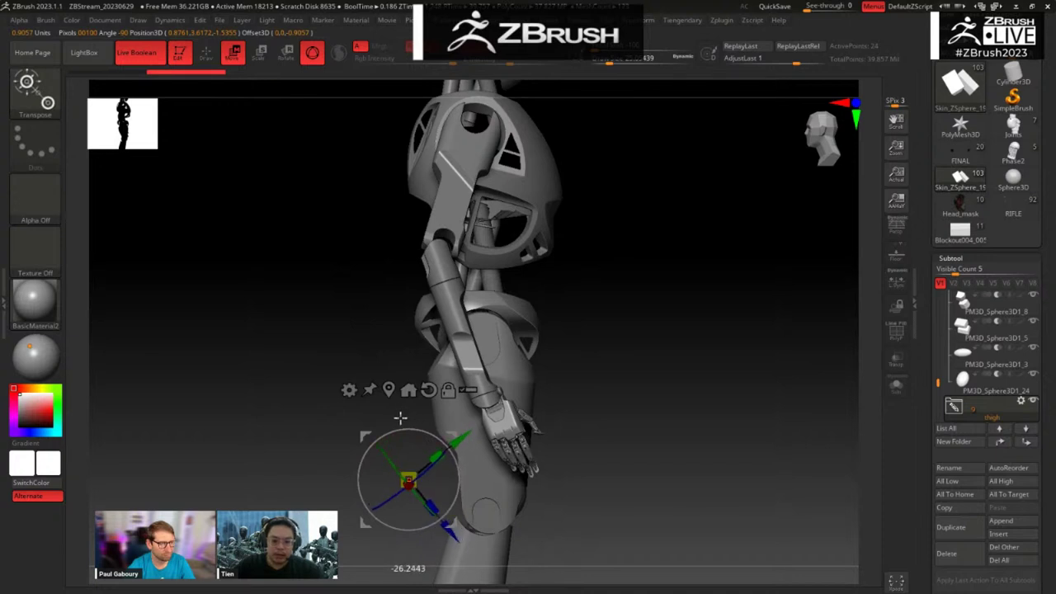
{"action": "left_click_drag", "start_coordinate": [328, 546], "coordinate": [339, 506], "text": "alt"}
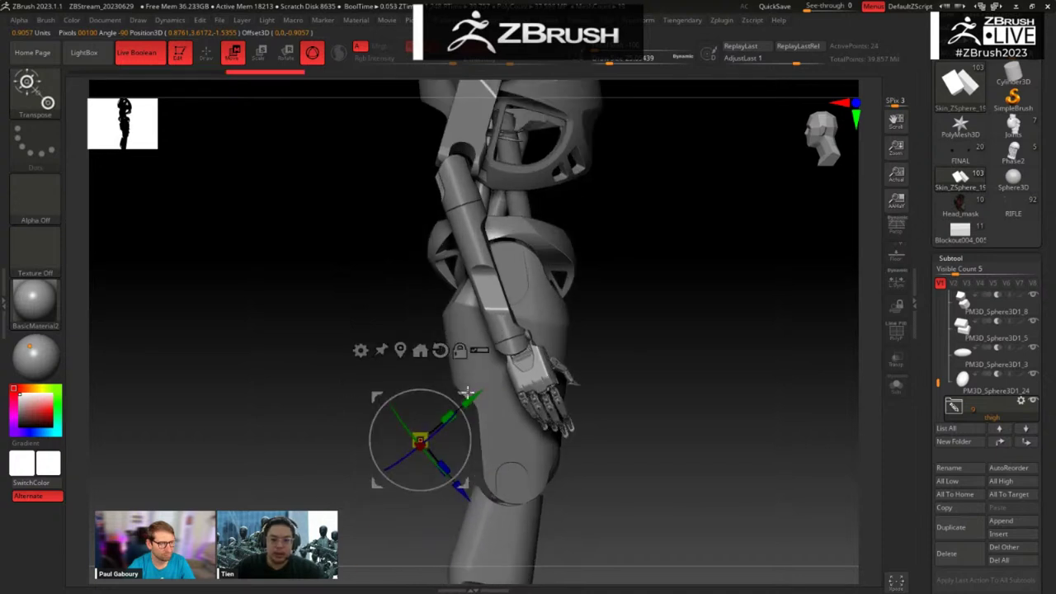
{"action": "left_click_drag", "start_coordinate": [464, 396], "coordinate": [438, 383]}
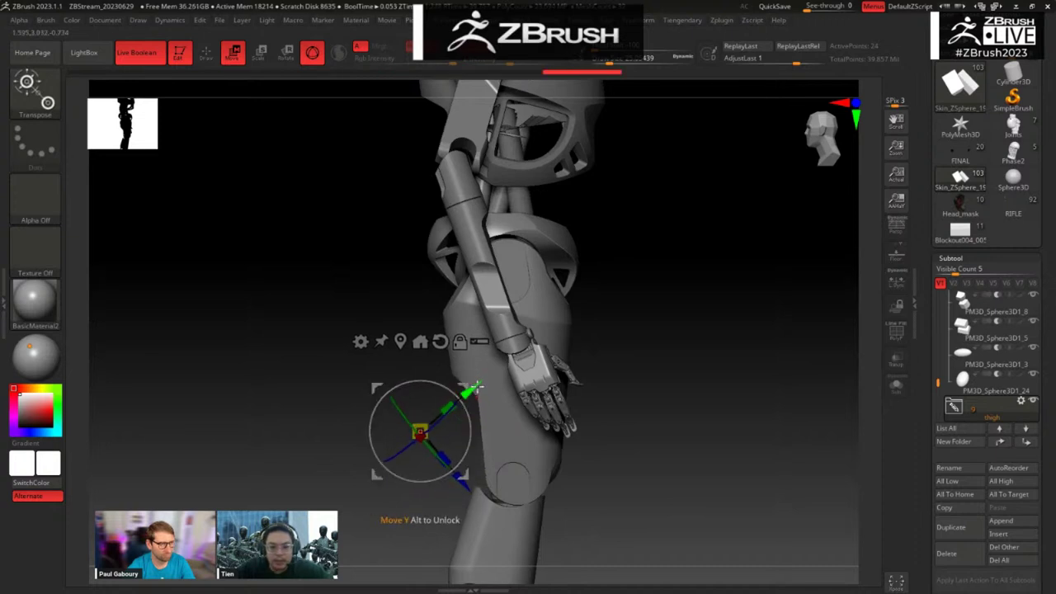
{"action": "left_click_drag", "start_coordinate": [462, 480], "coordinate": [342, 404], "text": "alt"}
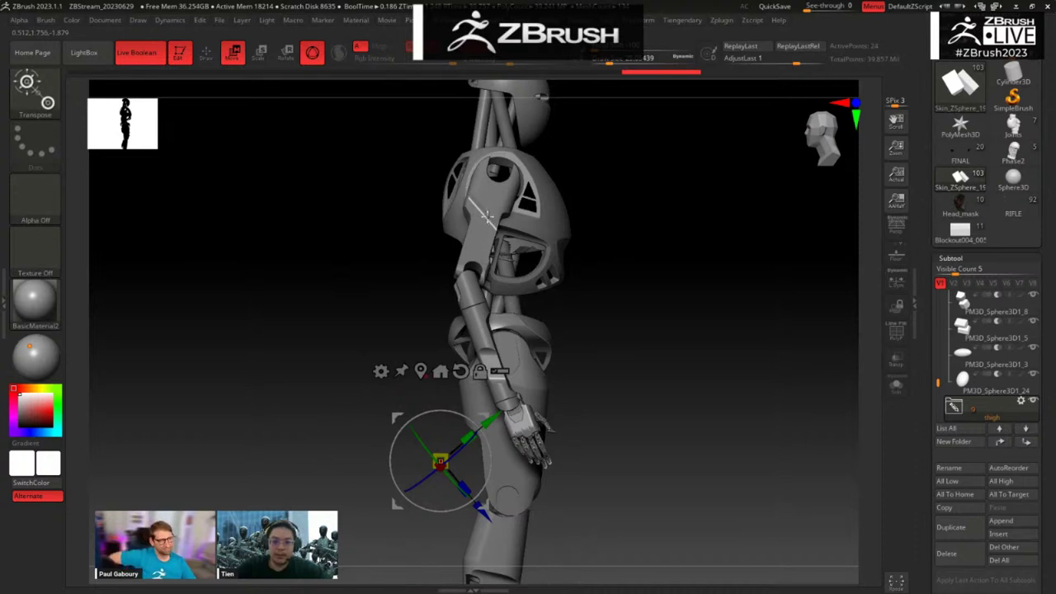
{"action": "left_click_drag", "start_coordinate": [466, 424], "coordinate": [491, 417]}
Step: Select the upper arm cutter PM3D_Sphere3D1_23, open its Geometry settings and isolate it in Solo mode
{"action": "left_click_drag", "start_coordinate": [623, 269], "coordinate": [663, 115], "text": "alt"}
{"action": "left_click_drag", "start_coordinate": [664, 115], "coordinate": [617, 319], "text": "alt"}
{"action": "left_click_drag", "start_coordinate": [624, 238], "coordinate": [648, 241]}
{"action": "left_click", "coordinate": [530, 289], "text": "alt"}
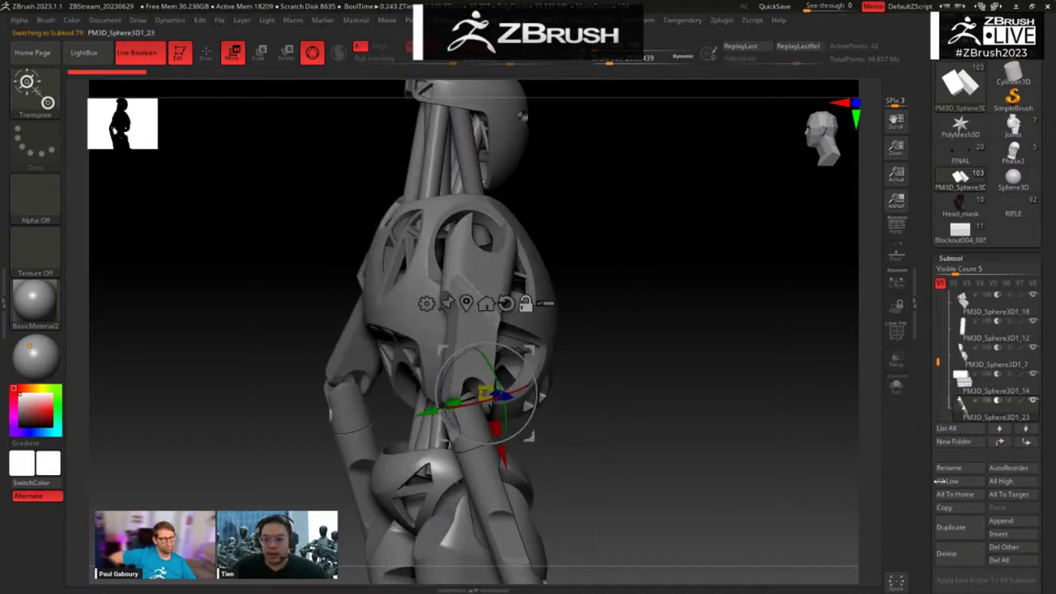
{"action": "scroll", "coordinate": [965, 286], "scroll_direction": "down", "scroll_amount": 6}
{"action": "scroll", "coordinate": [1004, 310], "scroll_direction": "up", "scroll_amount": 2}
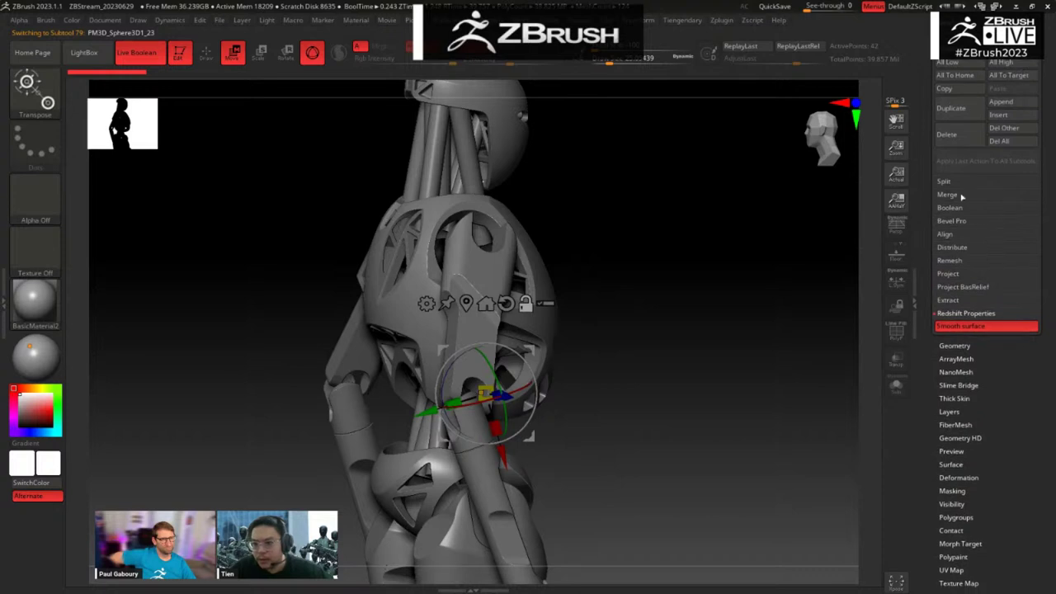
{"action": "left_click", "coordinate": [962, 346]}
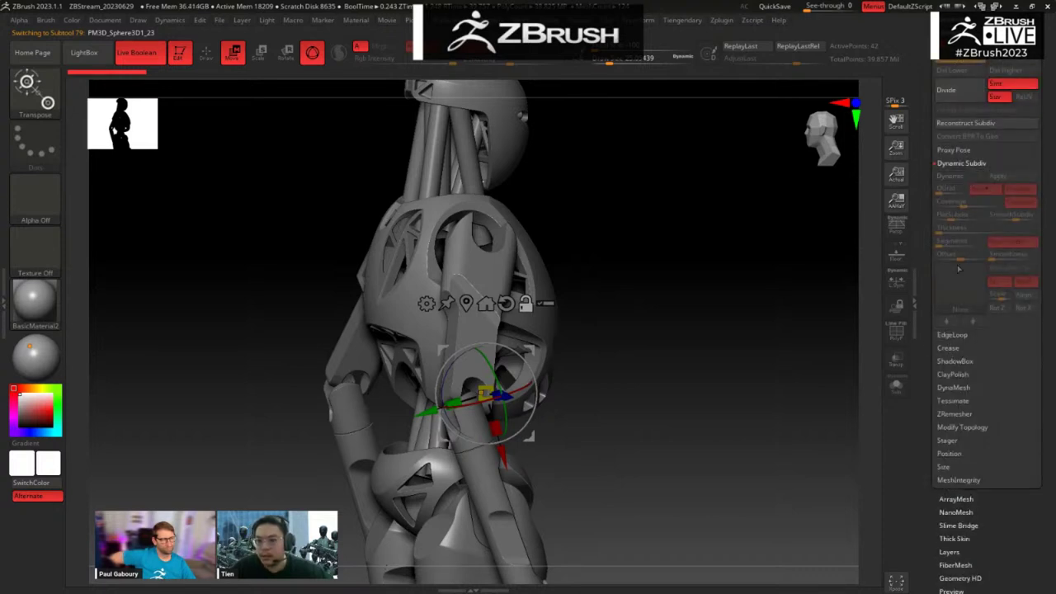
{"action": "left_click", "coordinate": [711, 345]}
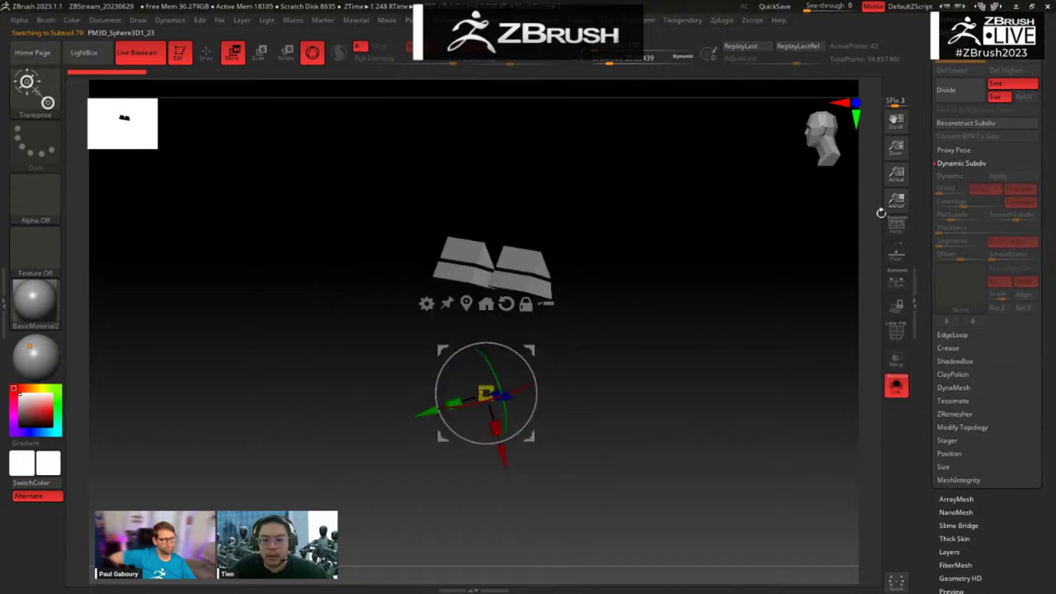
Step: Turn on dynamic subdivision for the arm cutter, leave Solo mode and check the whole robot from the front and side
{"action": "key", "text": "d"}
{"action": "left_click_drag", "start_coordinate": [695, 306], "coordinate": [691, 424], "text": "alt"}
{"action": "key", "text": "shift+f"}
{"action": "key", "text": "ctrl+shift+s"}
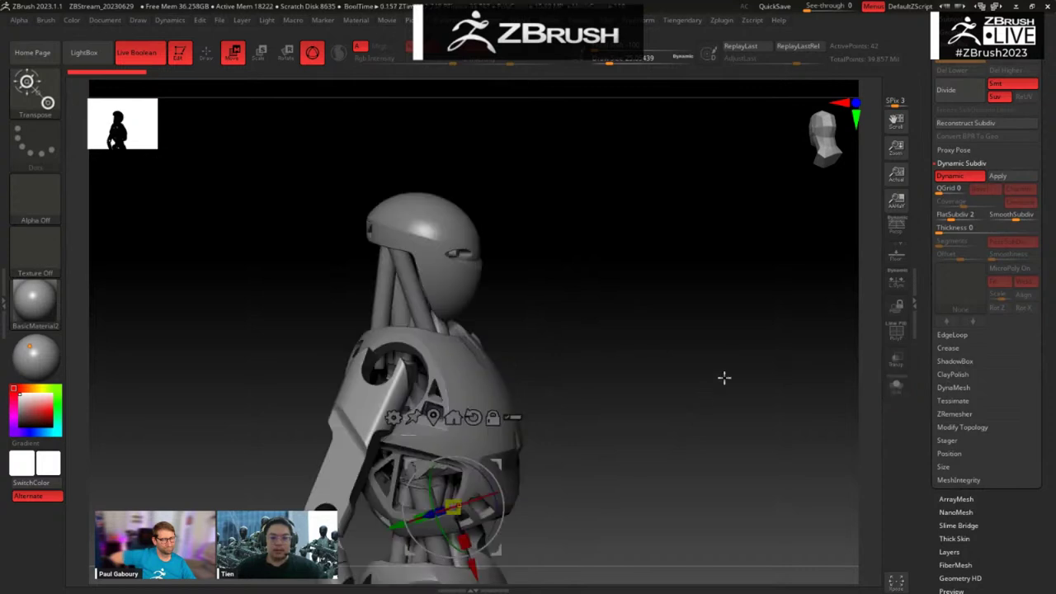
{"action": "left_click_drag", "start_coordinate": [701, 384], "coordinate": [750, 332]}
{"action": "left_click_drag", "start_coordinate": [738, 220], "coordinate": [618, 369], "text": "alt"}
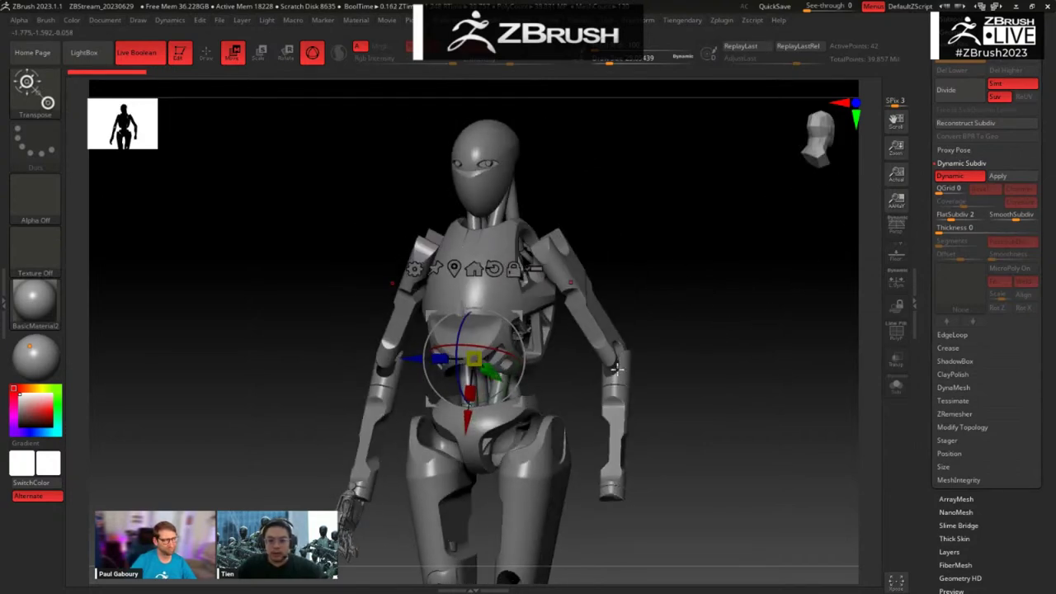
{"action": "left_click_drag", "start_coordinate": [719, 269], "coordinate": [619, 272]}
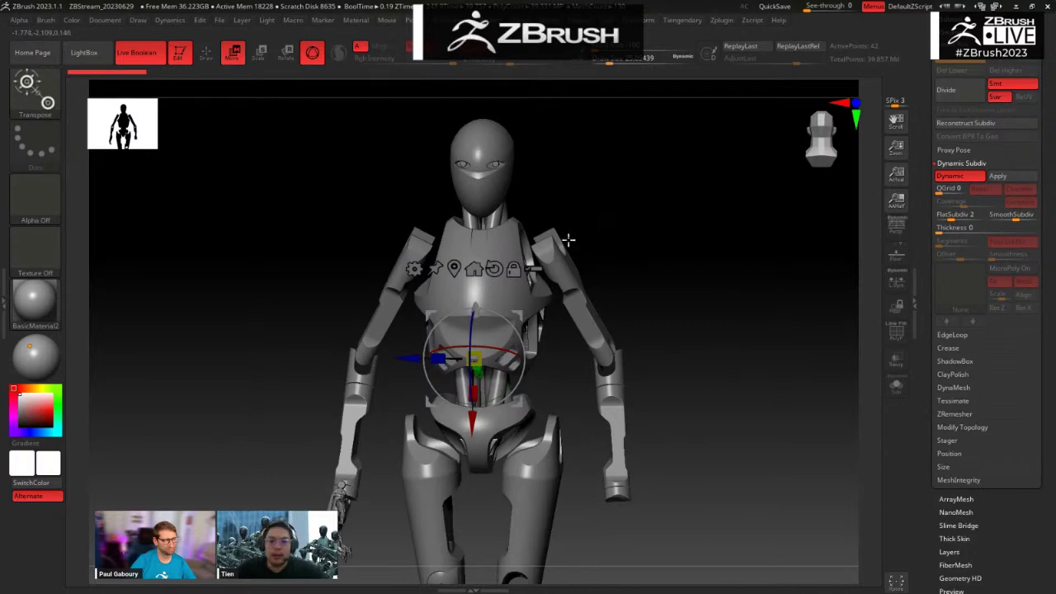
{"action": "left_click_drag", "start_coordinate": [581, 239], "coordinate": [561, 260]}
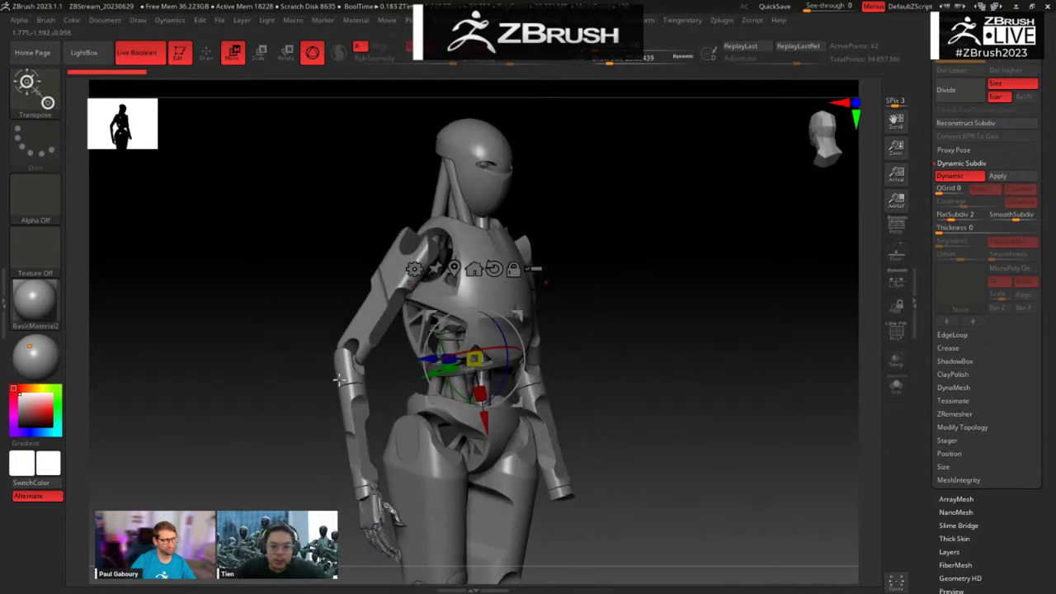
Step: Return to the subtool list and collapse the chest folder
{"action": "left_click_drag", "start_coordinate": [627, 366], "coordinate": [594, 518], "text": "alt"}
{"action": "left_click_drag", "start_coordinate": [921, 76], "coordinate": [938, 139]}
{"action": "left_click", "coordinate": [950, 84]}
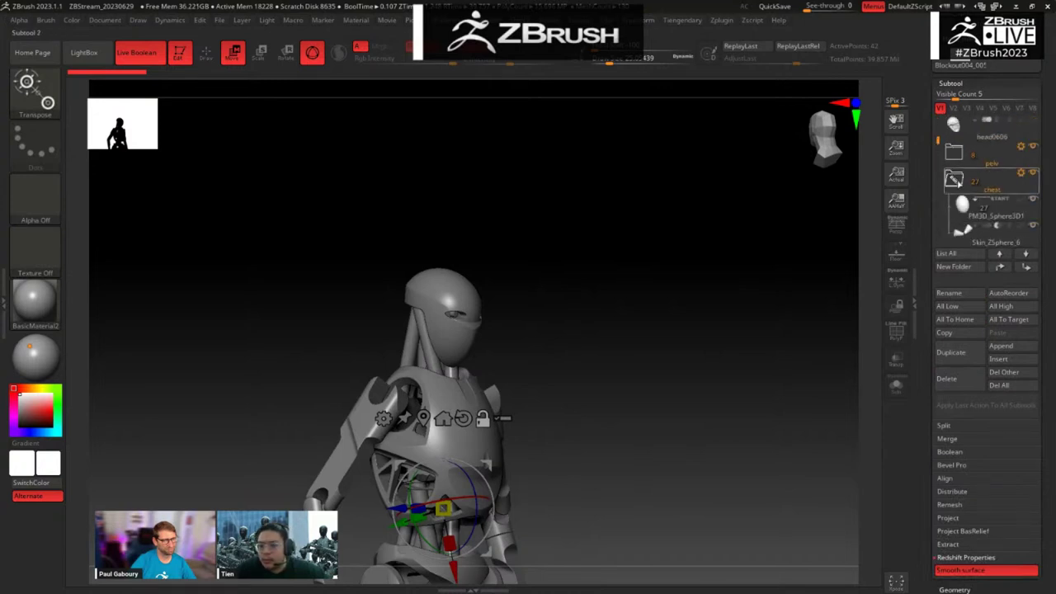
{"action": "left_click", "coordinate": [955, 180]}
{"action": "scroll", "coordinate": [957, 182], "scroll_direction": "up", "scroll_amount": 2}
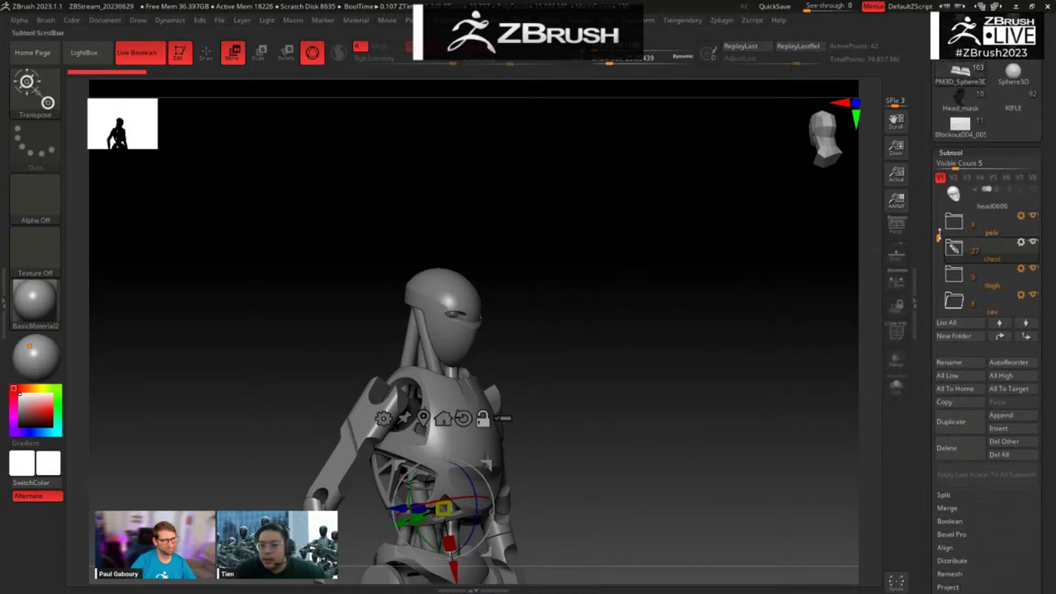
Step: Select the head shell Skin_ZSphere_29, expand the head folder and inspect the head's eye and rear cut-outs up close
{"action": "left_click_drag", "start_coordinate": [680, 347], "coordinate": [487, 300]}
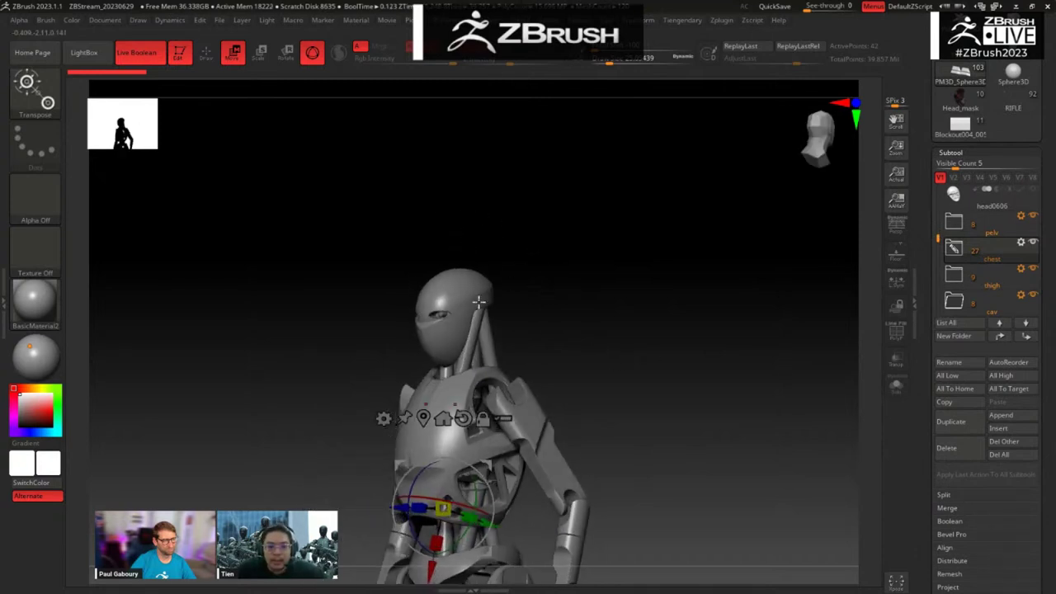
{"action": "left_click", "coordinate": [479, 303], "text": "alt"}
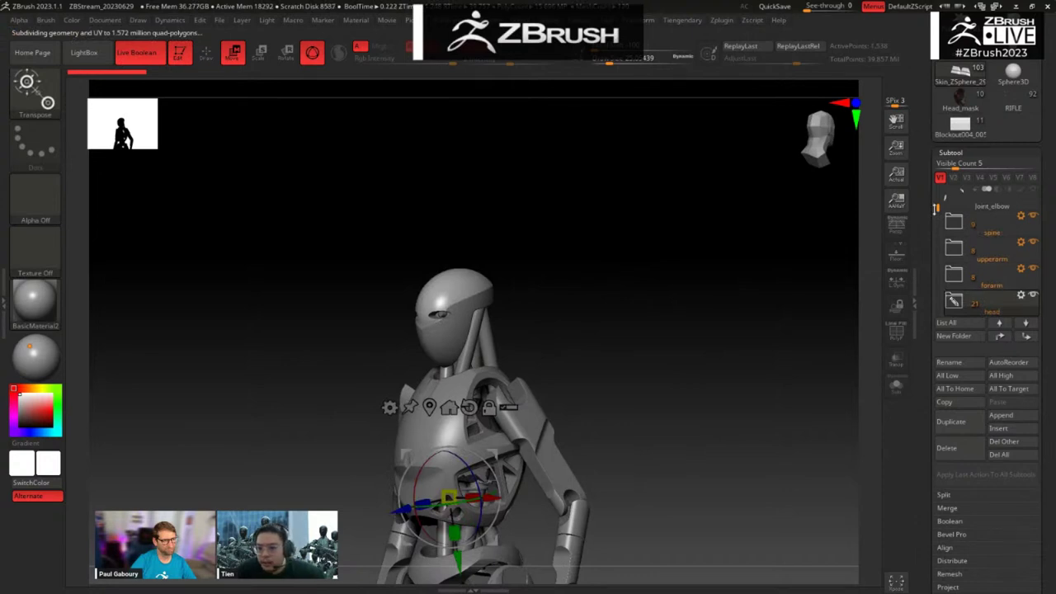
{"action": "left_click_drag", "start_coordinate": [936, 209], "coordinate": [937, 223]}
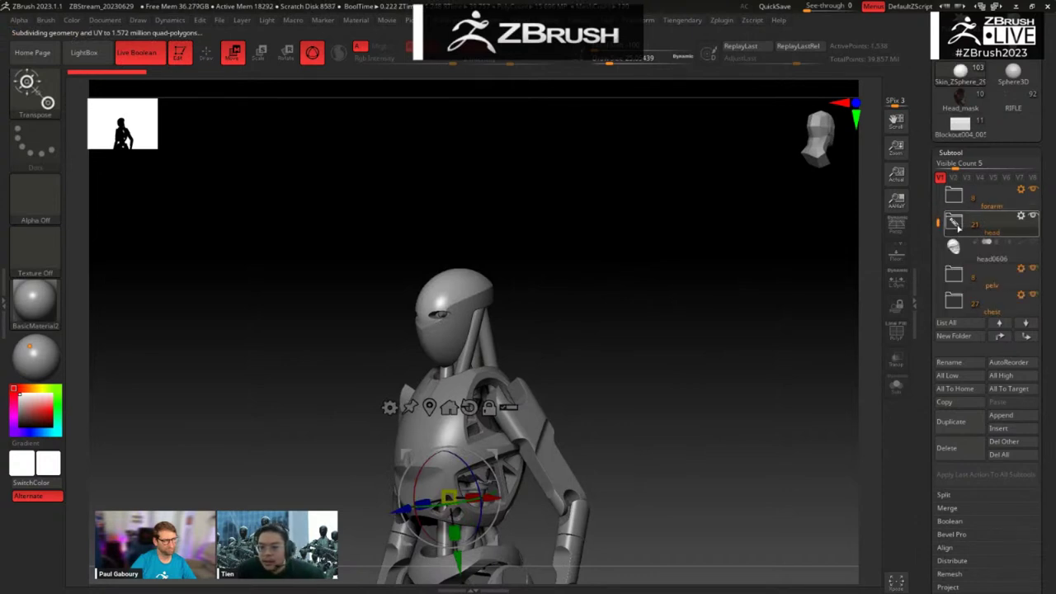
{"action": "left_click", "coordinate": [957, 227]}
{"action": "left_click_drag", "start_coordinate": [727, 487], "coordinate": [709, 449]}
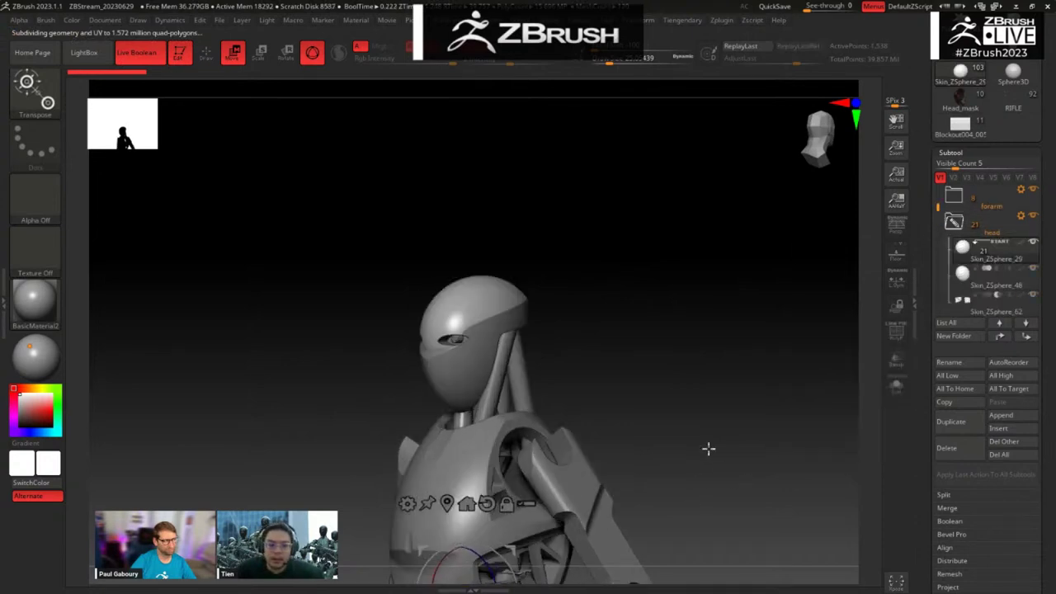
{"action": "left_click_drag", "start_coordinate": [685, 370], "coordinate": [655, 415], "text": "alt"}
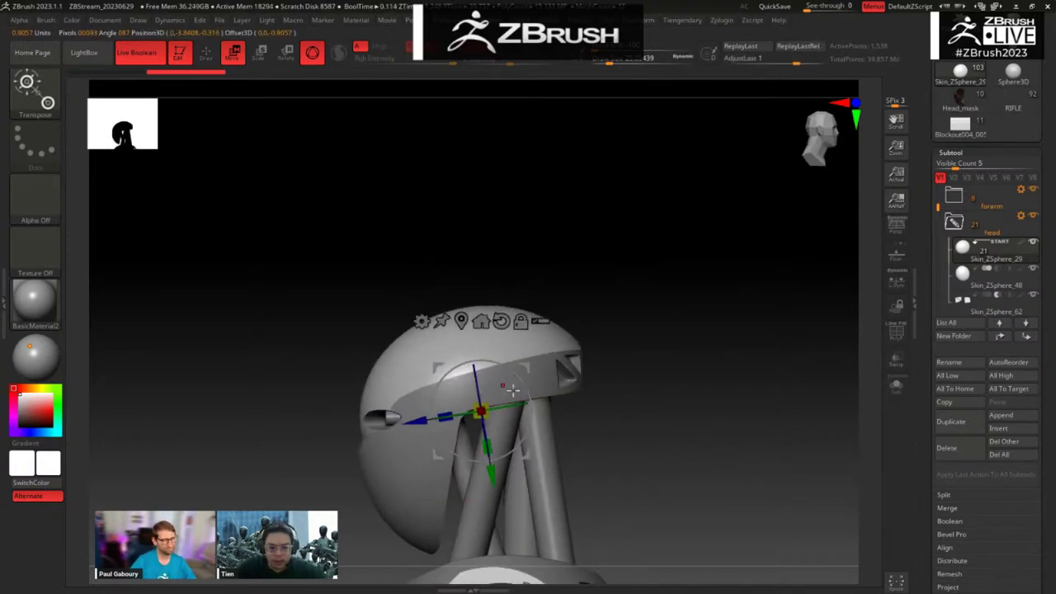
{"action": "left_click_drag", "start_coordinate": [635, 356], "coordinate": [663, 355]}
{"action": "left_click_drag", "start_coordinate": [727, 360], "coordinate": [748, 396]}
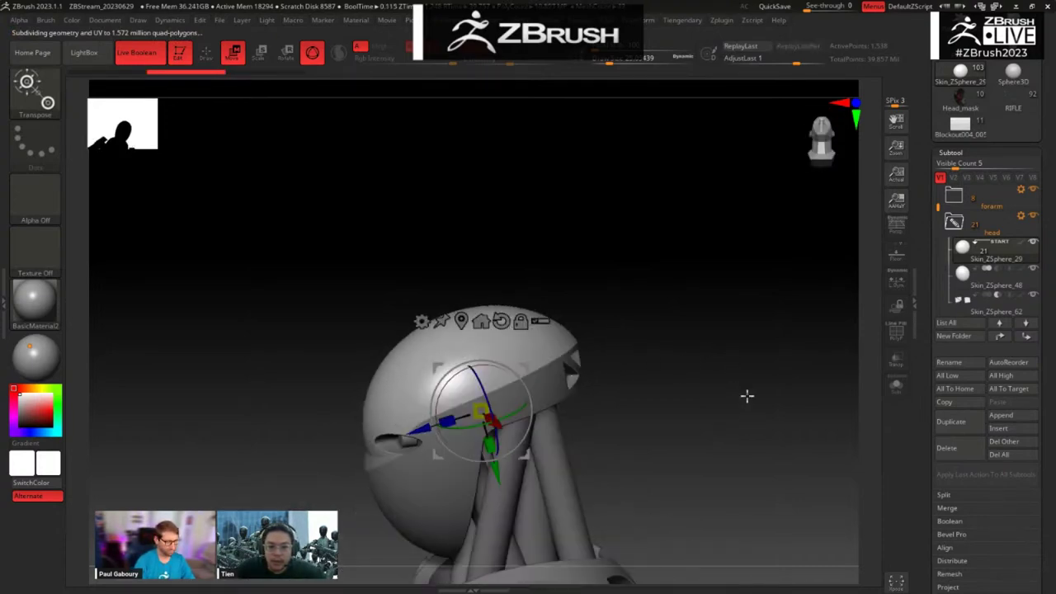
Step: Collapse the head folder, convert it to a single mesh with Boolean With DSDiv, and isolate the resulting head mask
{"action": "left_click", "coordinate": [956, 224]}
{"action": "left_click", "coordinate": [1022, 217]}
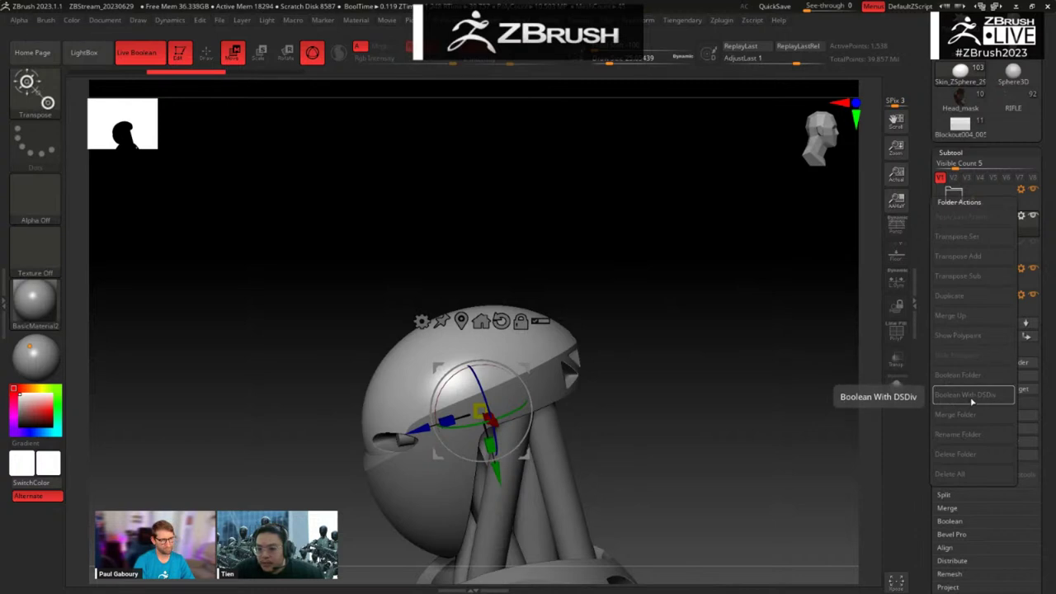
{"action": "left_click", "coordinate": [985, 397]}
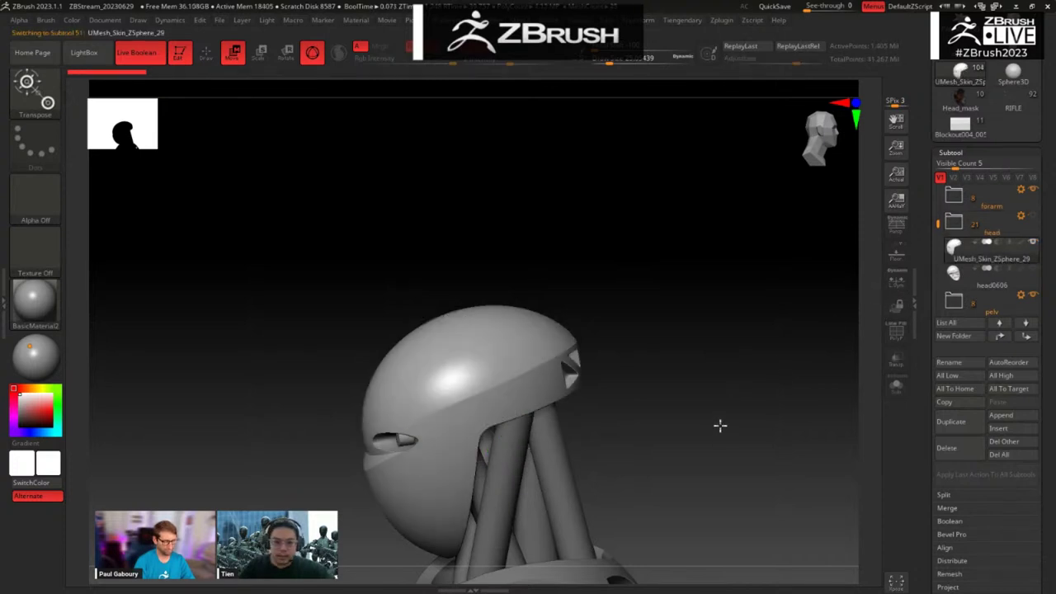
{"action": "left_click_drag", "start_coordinate": [719, 425], "coordinate": [640, 378]}
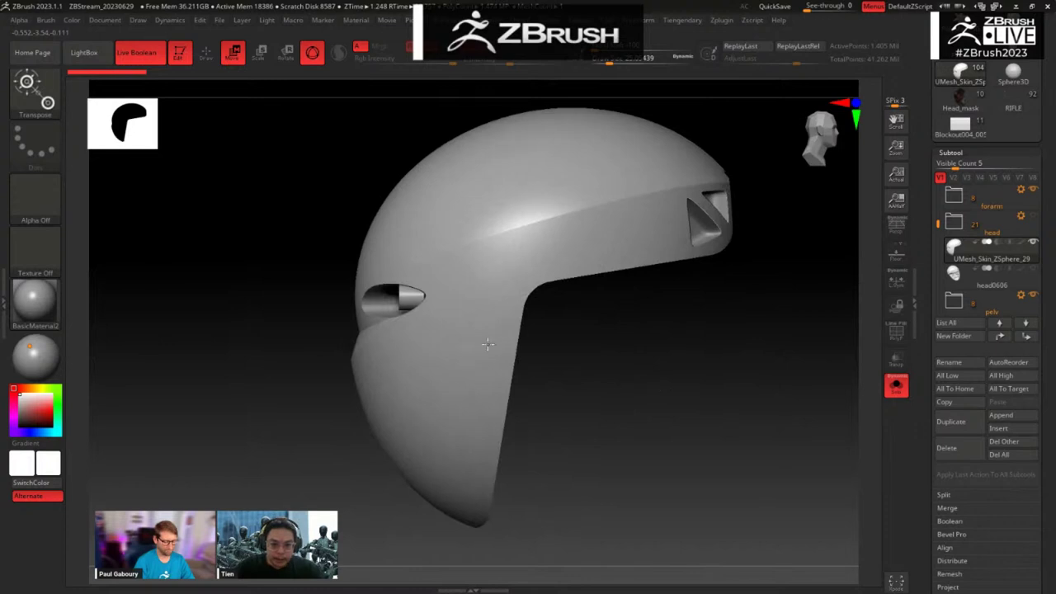
Step: Hide the loose pieces inside the head mask's eye openings and delete the hidden geometry
{"action": "left_click_drag", "start_coordinate": [316, 345], "coordinate": [437, 263], "text": "ctrl+alt+shift"}
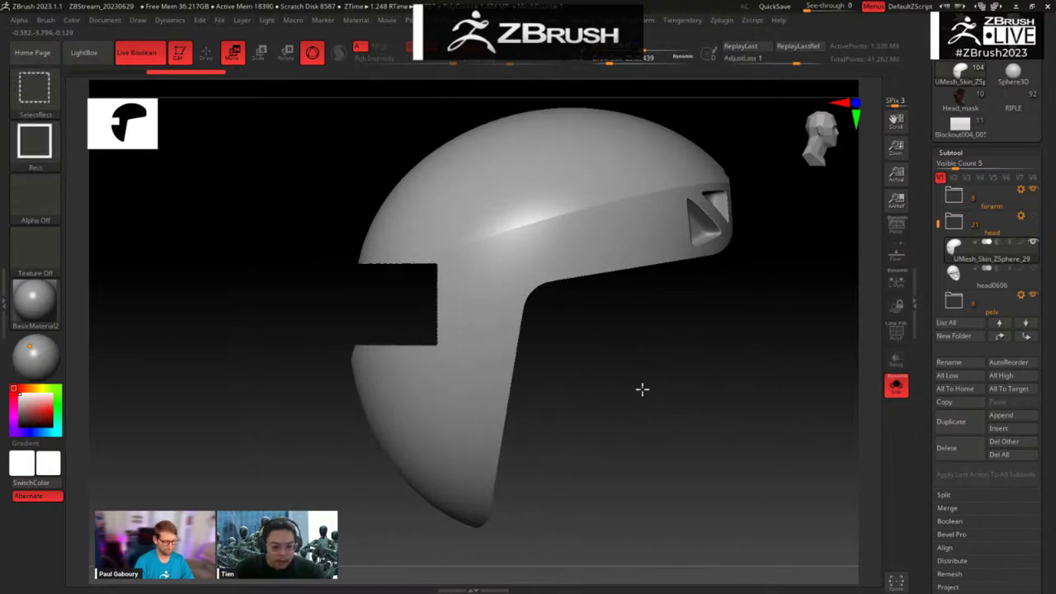
{"action": "left_click", "coordinate": [615, 373], "text": "ctrl+shift"}
{"action": "left_click_drag", "start_coordinate": [610, 374], "coordinate": [661, 369]}
{"action": "key", "text": "space"}
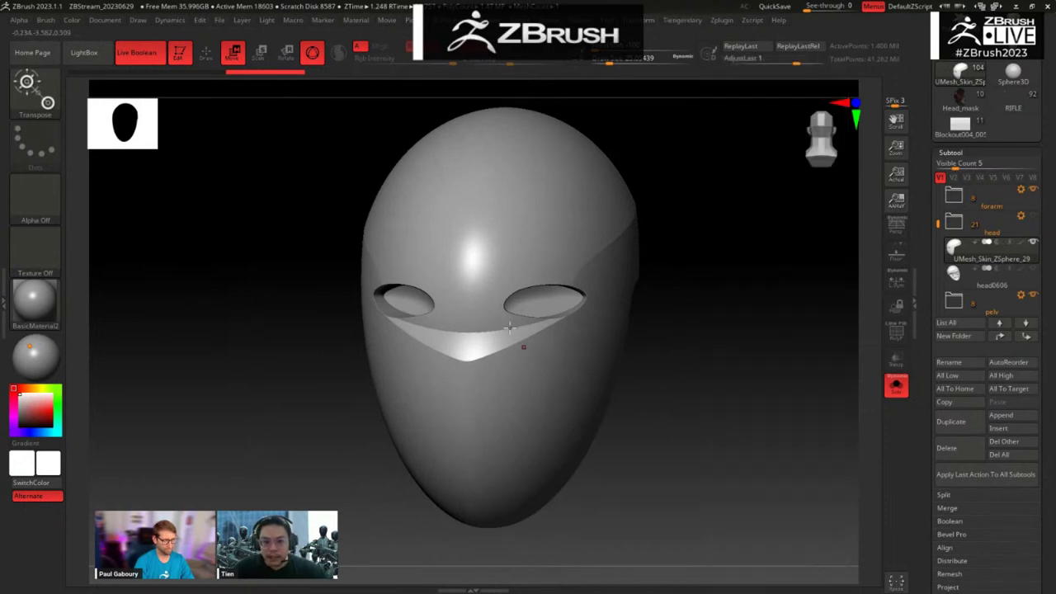
{"action": "key", "text": "space"}
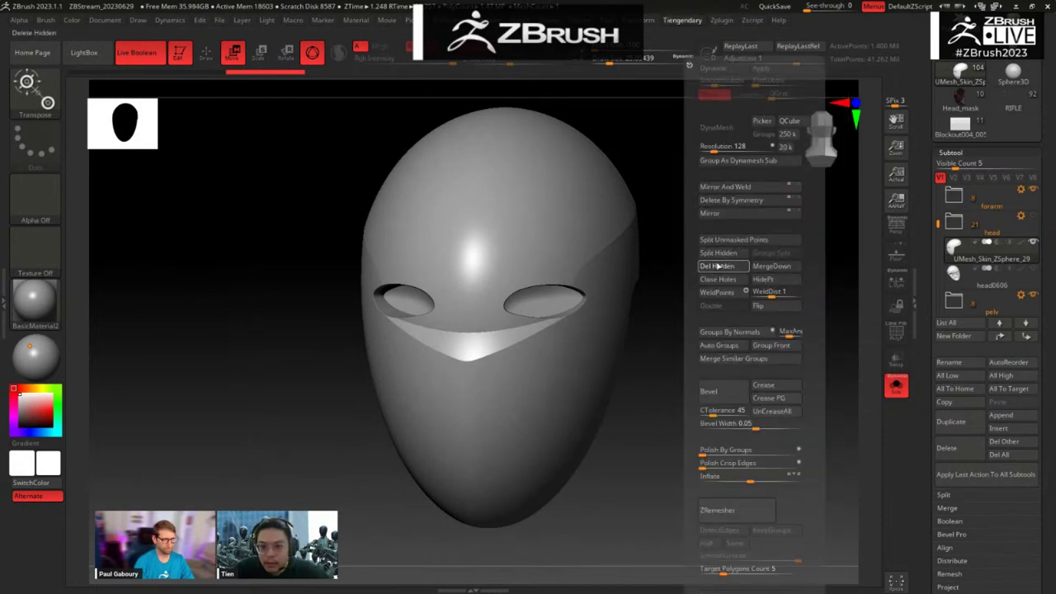
Step: Examine the head mask's outer shell, its triangular inner cut-outs and its polyframe
{"action": "left_click_drag", "start_coordinate": [679, 380], "coordinate": [711, 388]}
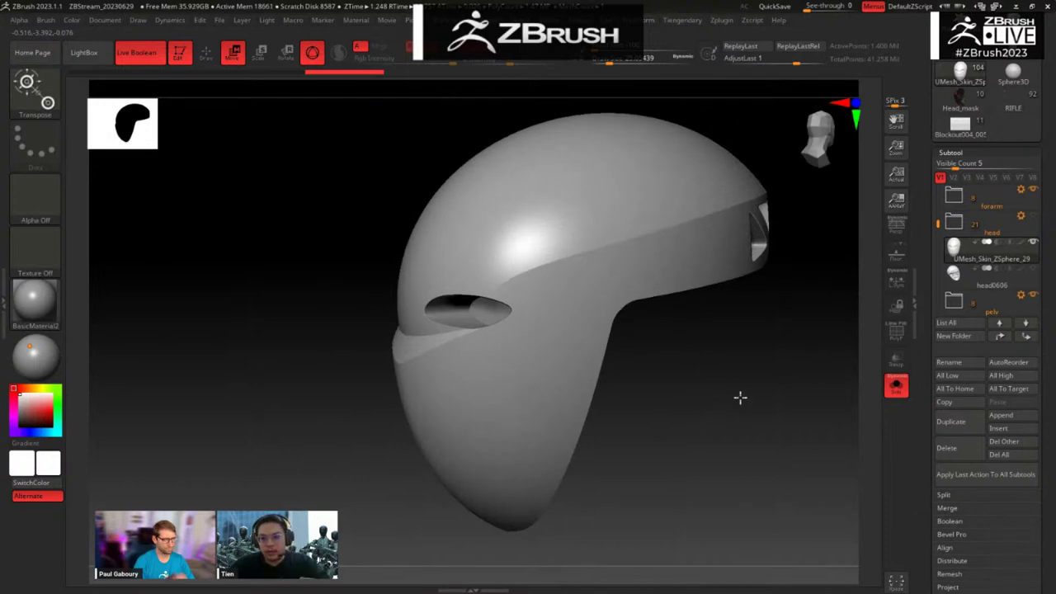
{"action": "left_click_drag", "start_coordinate": [743, 388], "coordinate": [690, 346]}
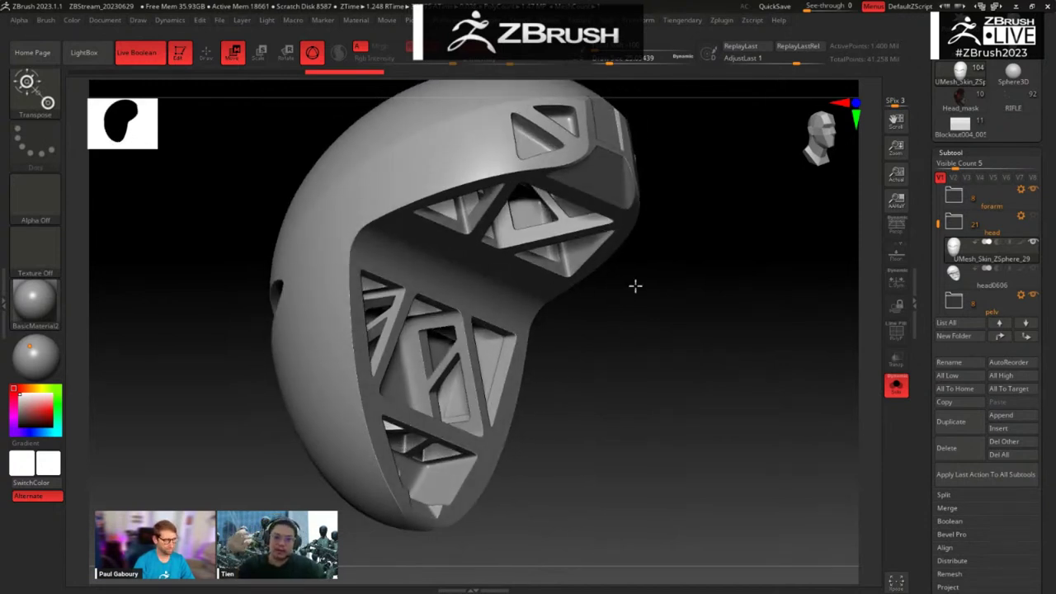
{"action": "left_click_drag", "start_coordinate": [923, 494], "coordinate": [927, 388]}
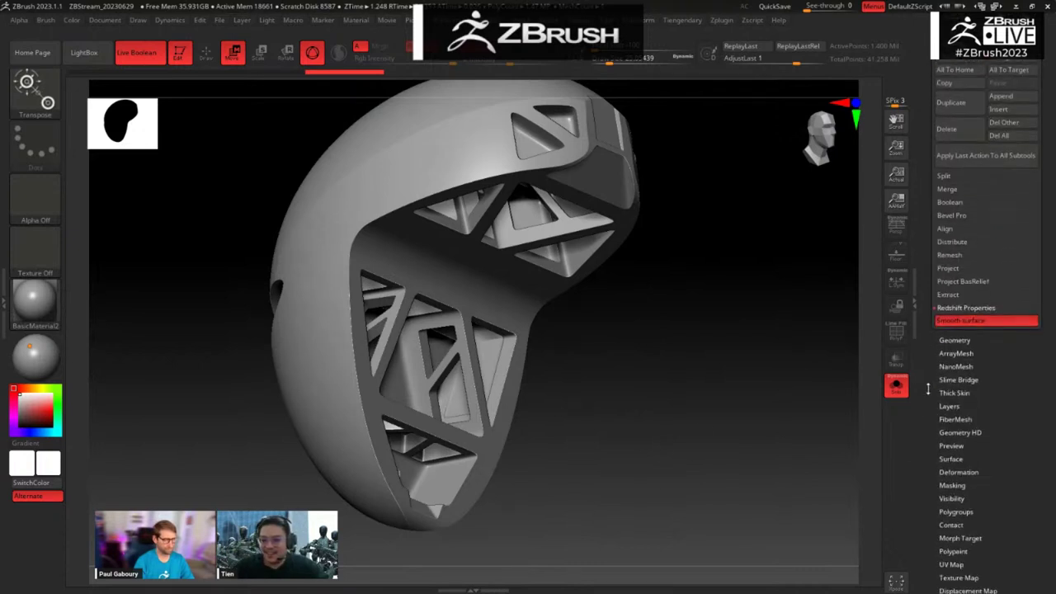
{"action": "left_click_drag", "start_coordinate": [734, 381], "coordinate": [745, 417]}
{"action": "key", "text": "shift+f"}
{"action": "left_click_drag", "start_coordinate": [710, 372], "coordinate": [830, 348], "text": "shift"}
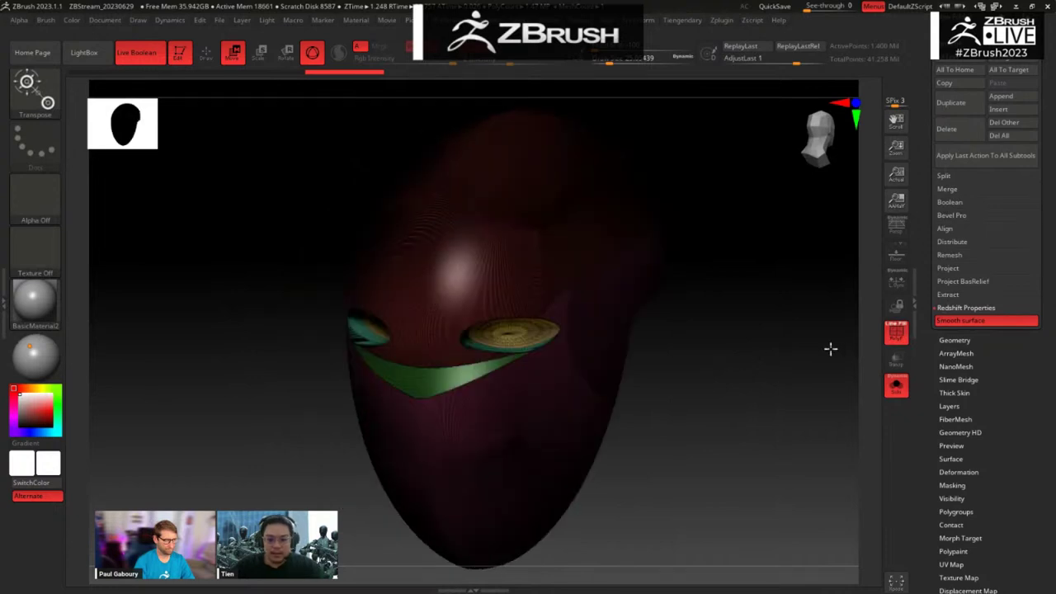
{"action": "key", "text": "shift+f"}
{"action": "left_click_drag", "start_coordinate": [740, 396], "coordinate": [724, 403], "text": "alt"}
Step: Sample a DynaMesh resolution of 880 from the head mask's surface and remesh the mask with DynaMesh
{"action": "key", "text": "2"}
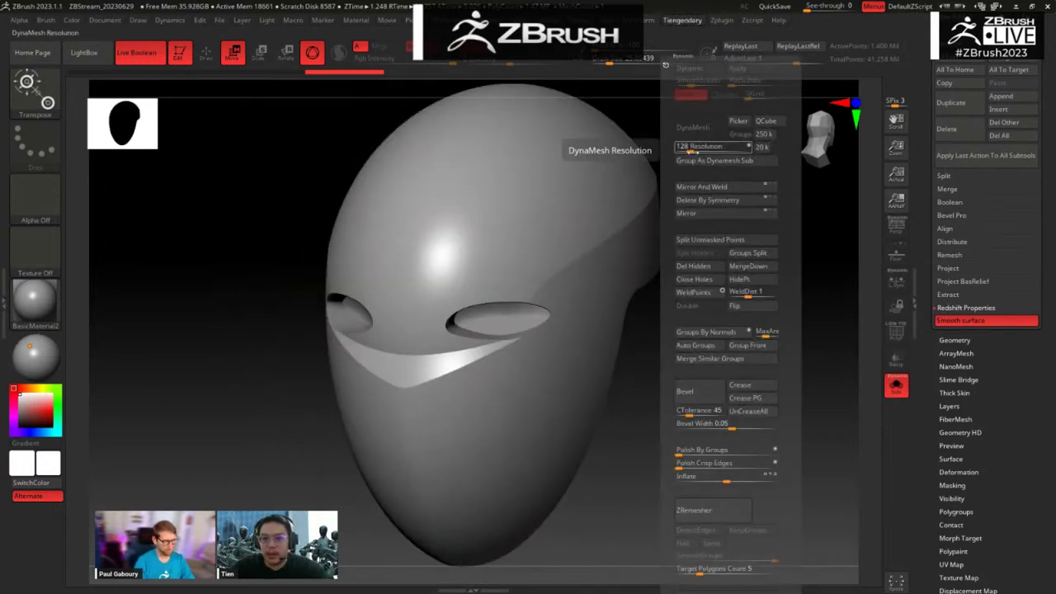
{"action": "left_click", "coordinate": [698, 147]}
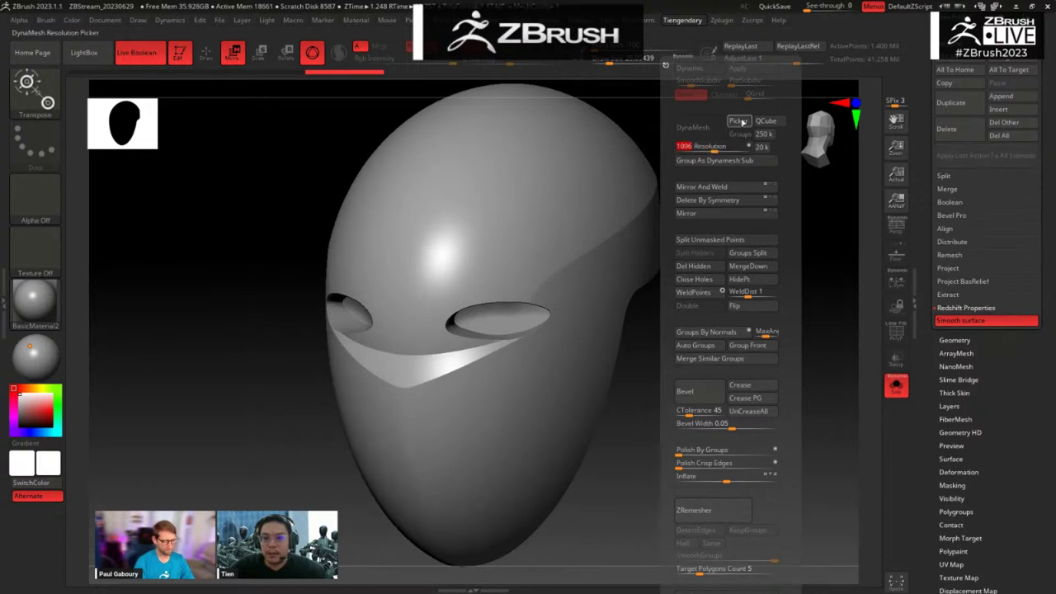
{"action": "left_click_drag", "start_coordinate": [745, 123], "coordinate": [579, 246]}
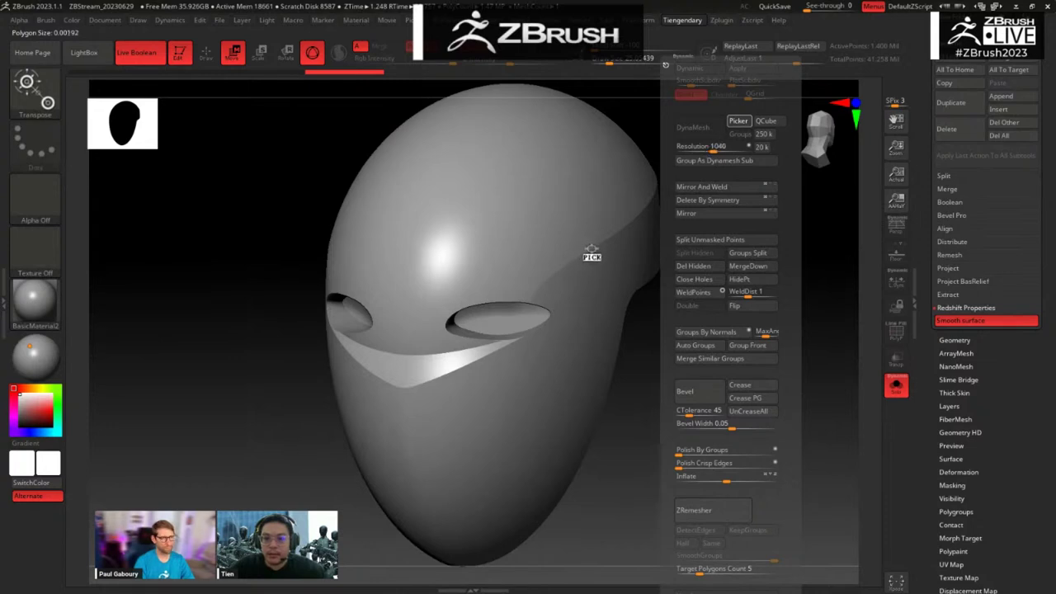
{"action": "key", "text": "1"}
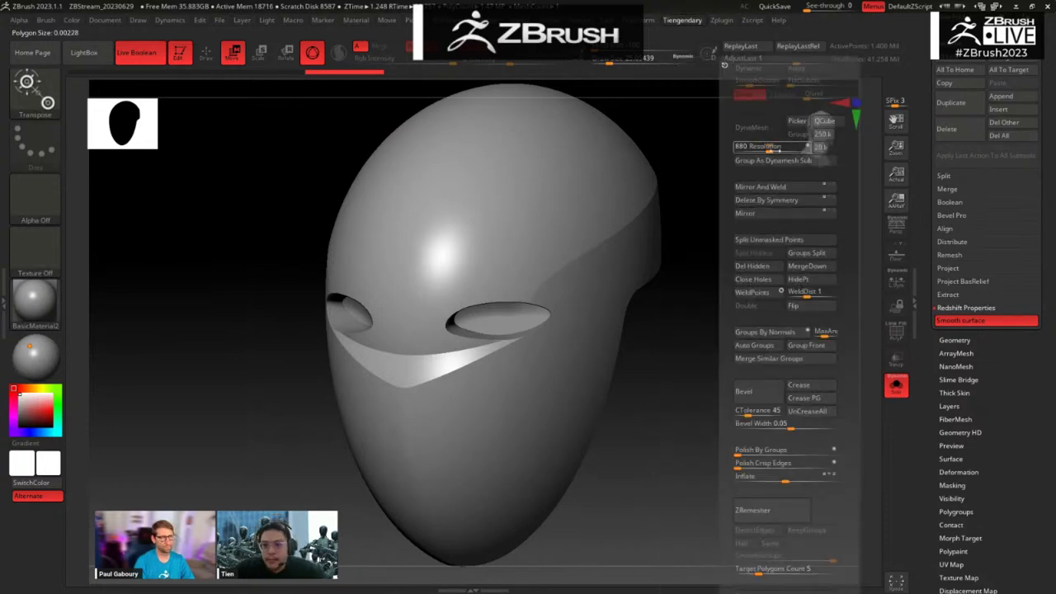
{"action": "left_click", "coordinate": [773, 148]}
{"action": "left_click", "coordinate": [752, 127]}
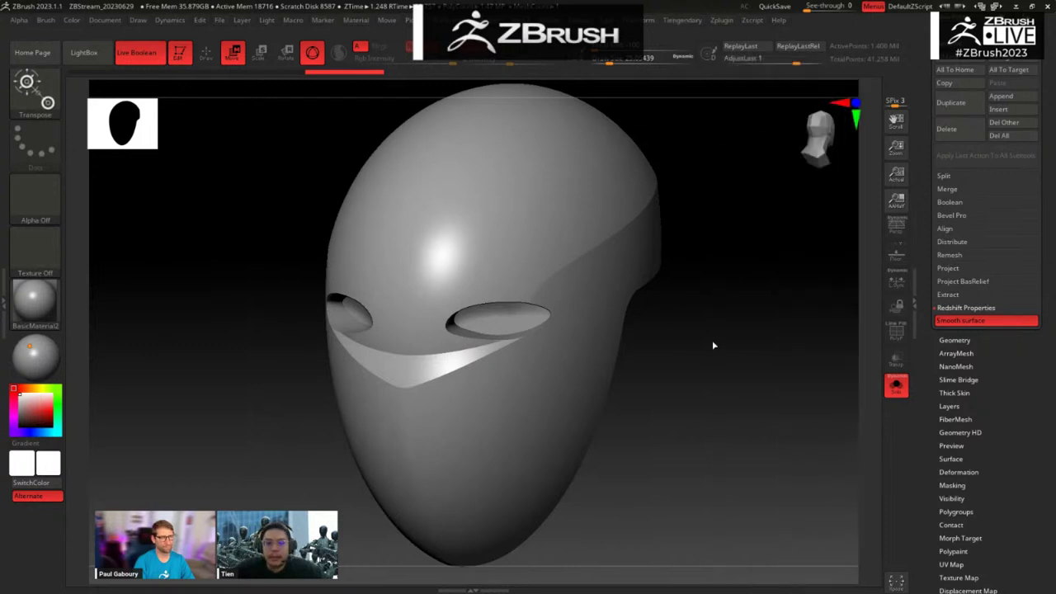
Step: Examine the remeshed head mask's edges and polygroups with the polyframe fill and lines switched on and off
{"action": "left_click_drag", "start_coordinate": [715, 370], "coordinate": [714, 376]}
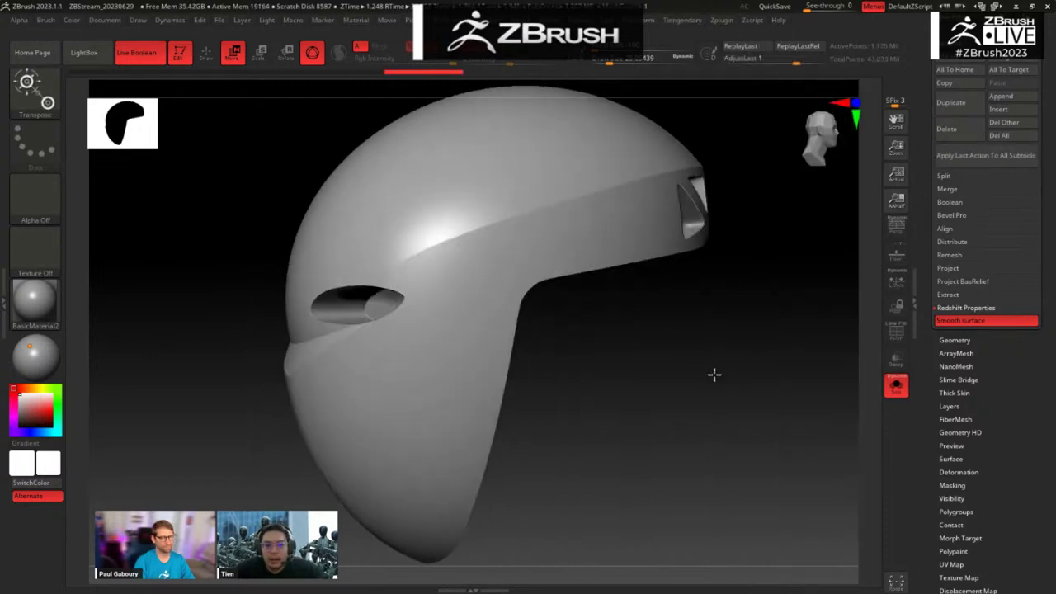
{"action": "key", "text": "shift+f"}
{"action": "left_click", "coordinate": [893, 331]}
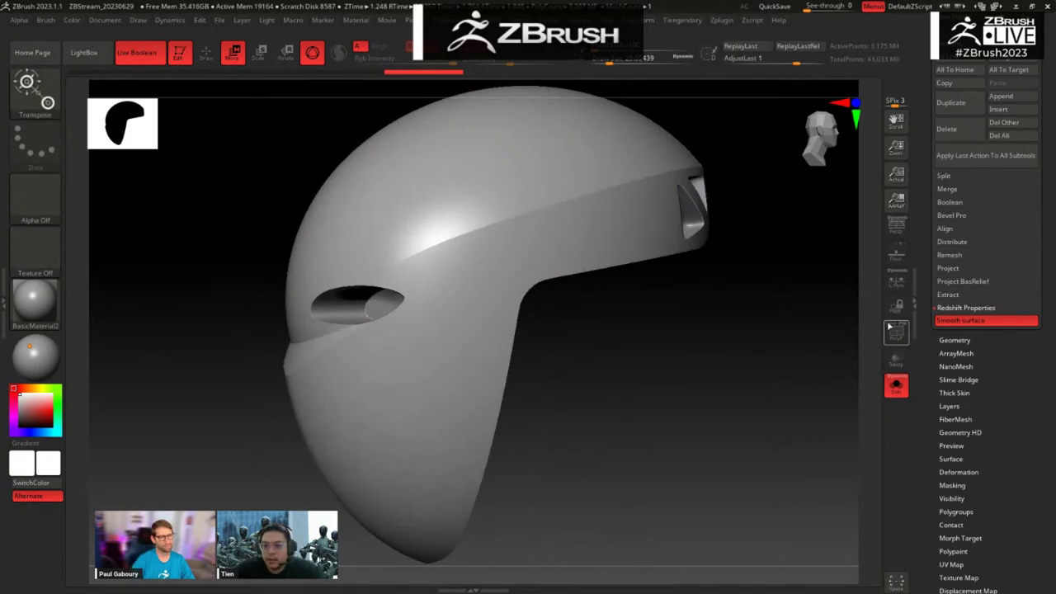
{"action": "left_click_drag", "start_coordinate": [707, 389], "coordinate": [648, 383]}
{"action": "key", "text": "alt+shift+s"}
{"action": "key", "text": "shift+f"}
{"action": "left_click_drag", "start_coordinate": [649, 187], "coordinate": [642, 328]}
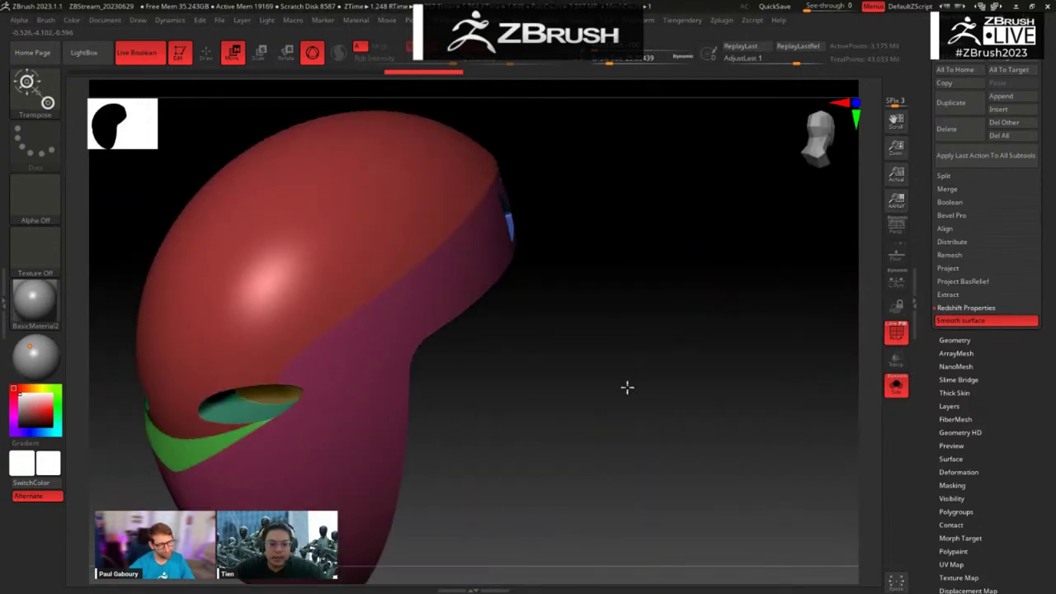
{"action": "left_click", "coordinate": [894, 331]}
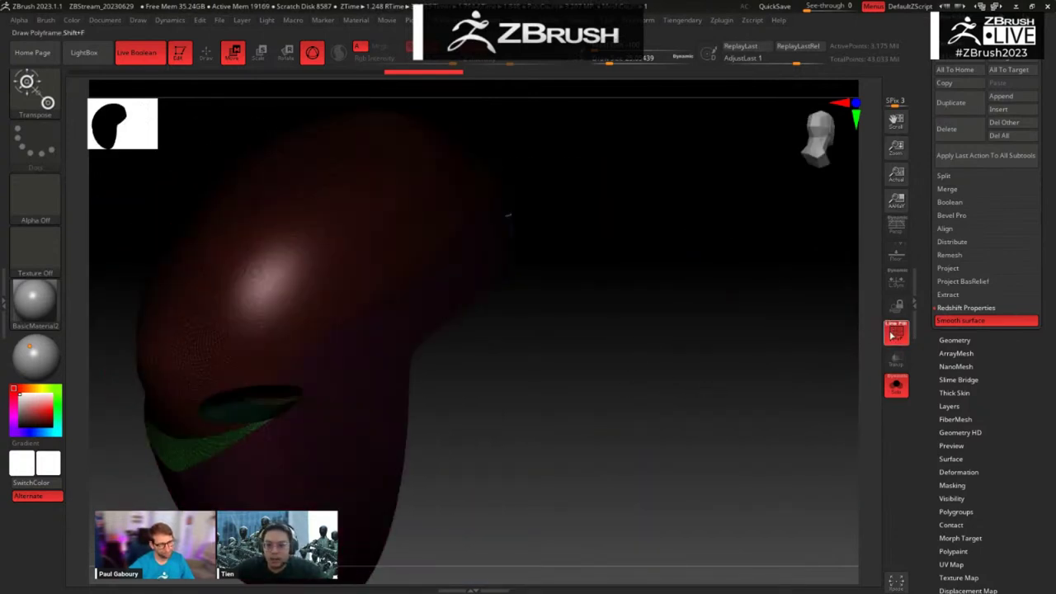
{"action": "key", "text": "shift+f"}
{"action": "left_click_drag", "start_coordinate": [650, 372], "coordinate": [586, 328]}
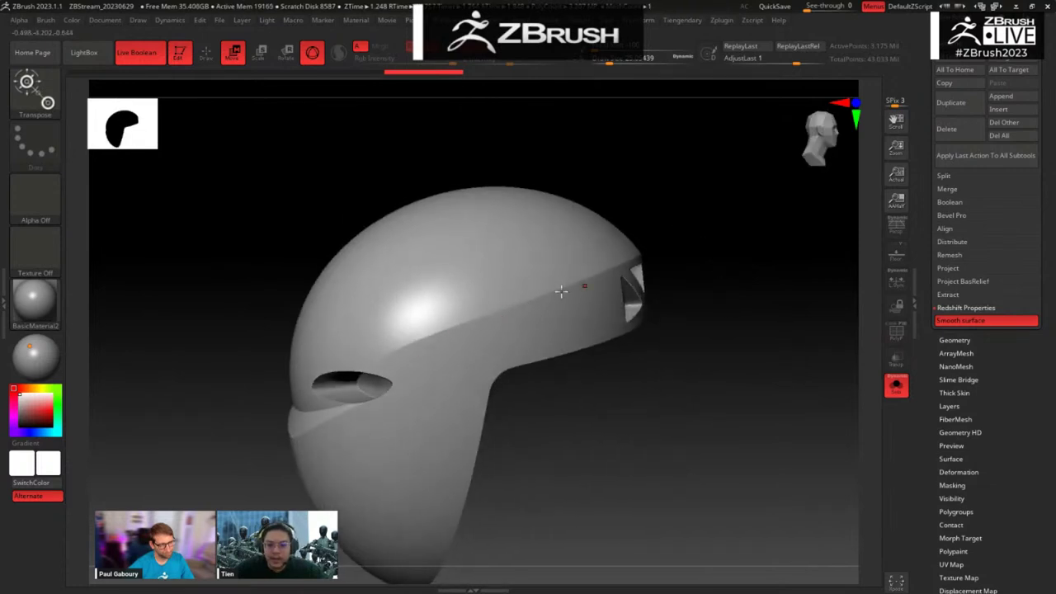
Step: Isolate the two outer shell polygroups of the head mask, the upper cap and the lower face and side panel
{"action": "left_click_drag", "start_coordinate": [489, 312], "coordinate": [522, 283]}
{"action": "key", "text": "q"}
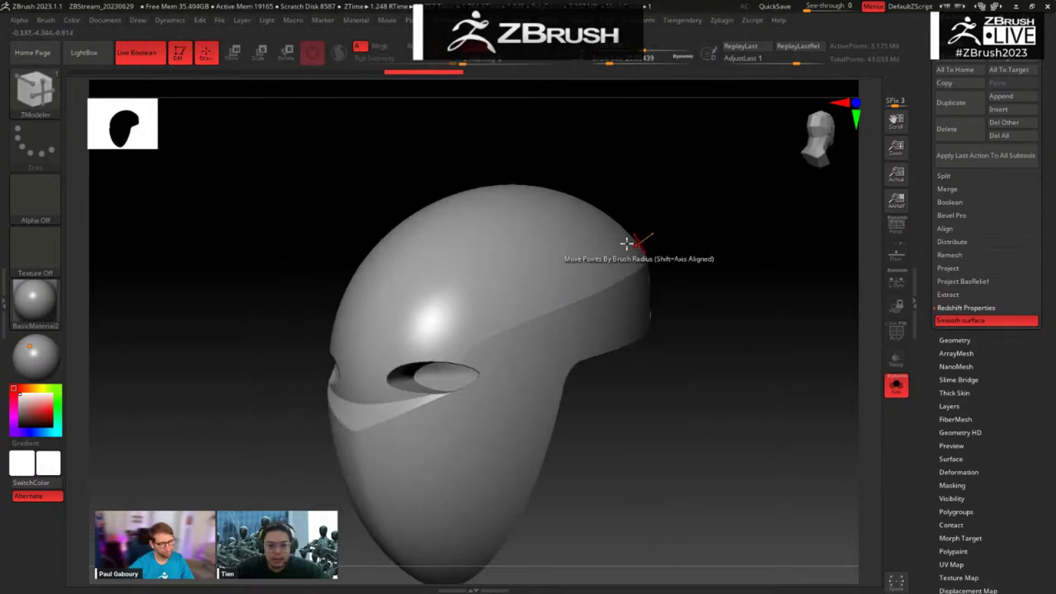
{"action": "left_click", "coordinate": [514, 276], "text": "ctrl+shift"}
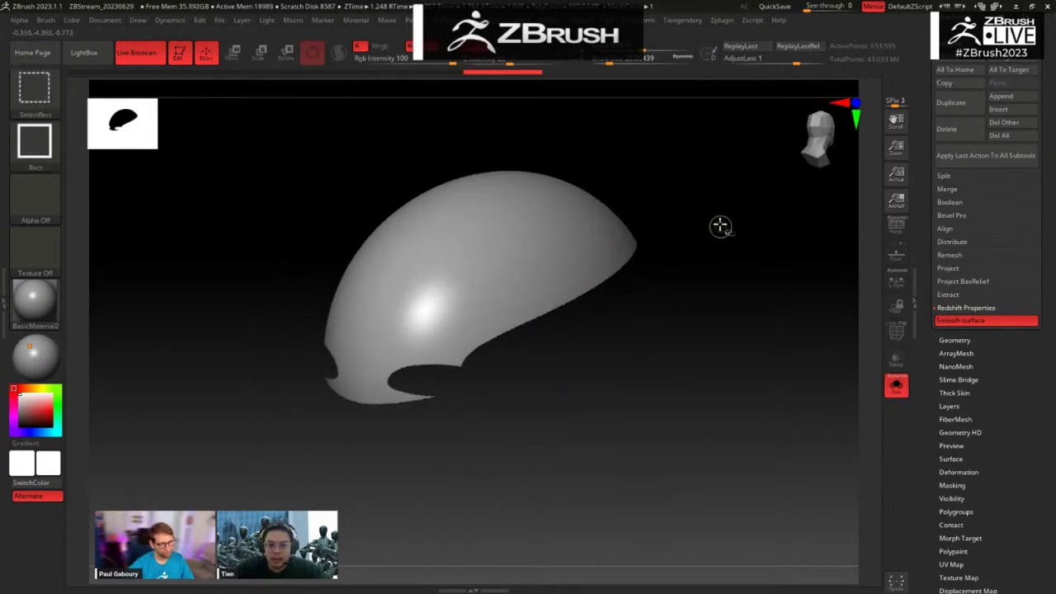
{"action": "left_click_drag", "start_coordinate": [720, 227], "coordinate": [751, 303], "text": "ctrl+shift"}
{"action": "left_click", "coordinate": [545, 348], "text": "ctrl+shift"}
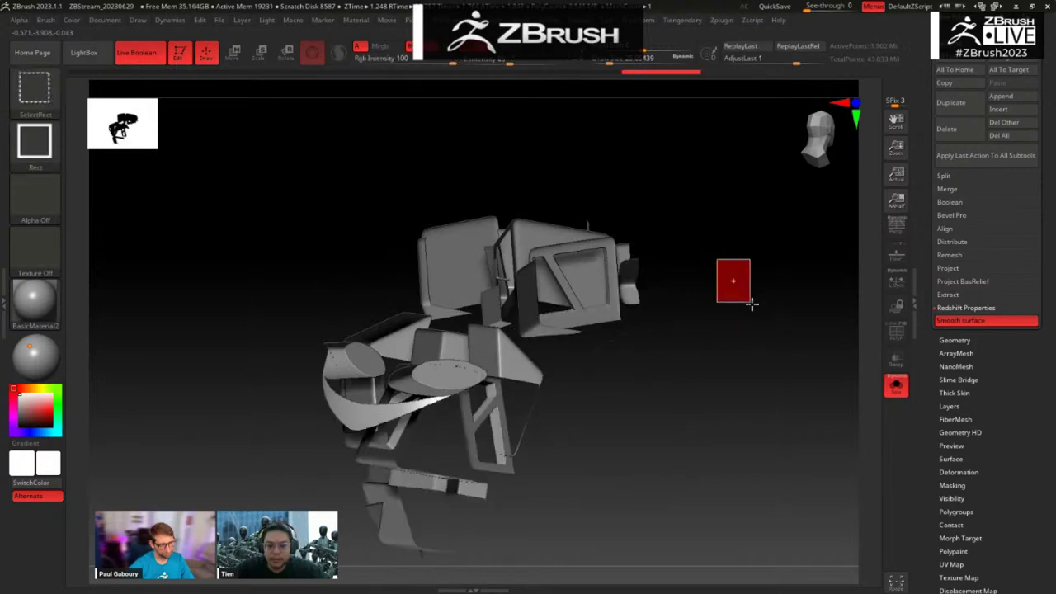
{"action": "mouse_move", "coordinate": [761, 375]}
{"action": "left_mouse_down"}
{"action": "mouse_move", "coordinate": [765, 410]}
{"action": "mouse_move", "coordinate": [767, 378]}
{"action": "left_mouse_up"}
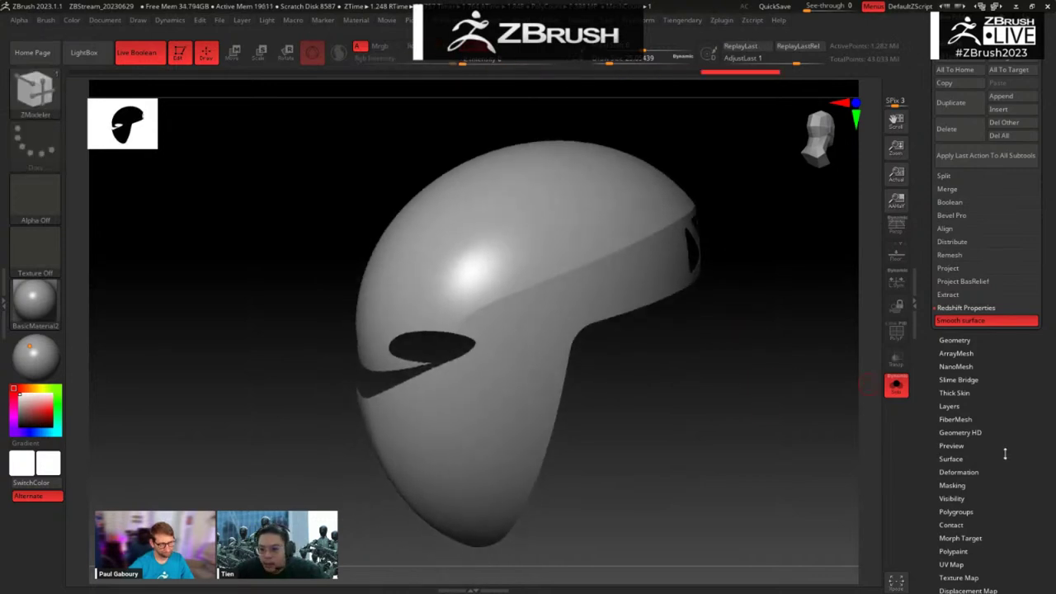
Step: Mask the polygroup boundary between the two shell panels by feature, with Groups on and Border and Crease off
{"action": "scroll", "coordinate": [1005, 453], "scroll_direction": "down", "scroll_amount": 3}
{"action": "left_click", "coordinate": [982, 359]}
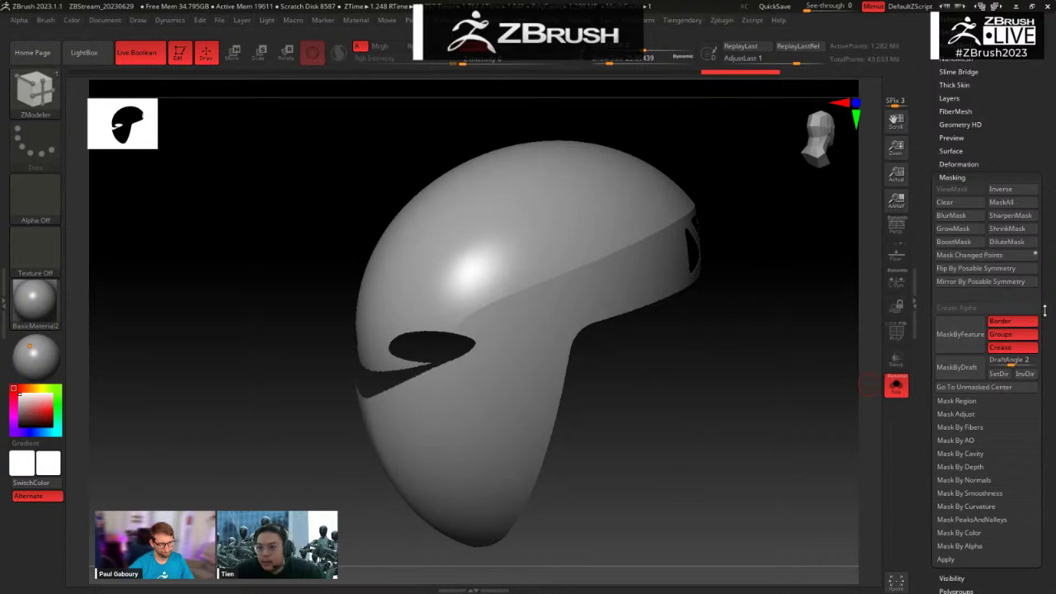
{"action": "scroll", "coordinate": [990, 297], "scroll_direction": "down", "scroll_amount": 2}
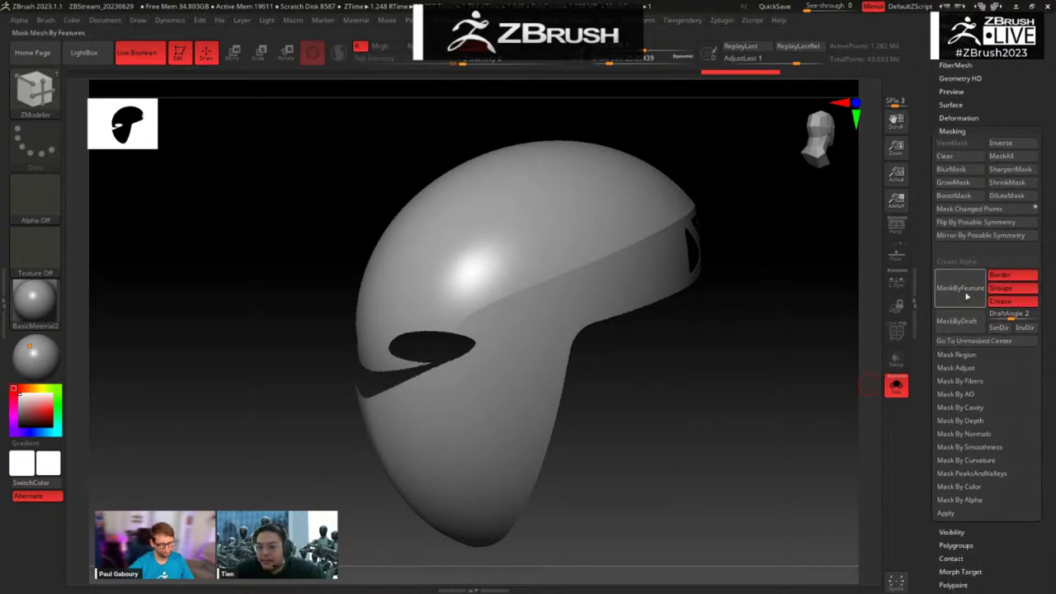
{"action": "left_click", "coordinate": [1015, 277]}
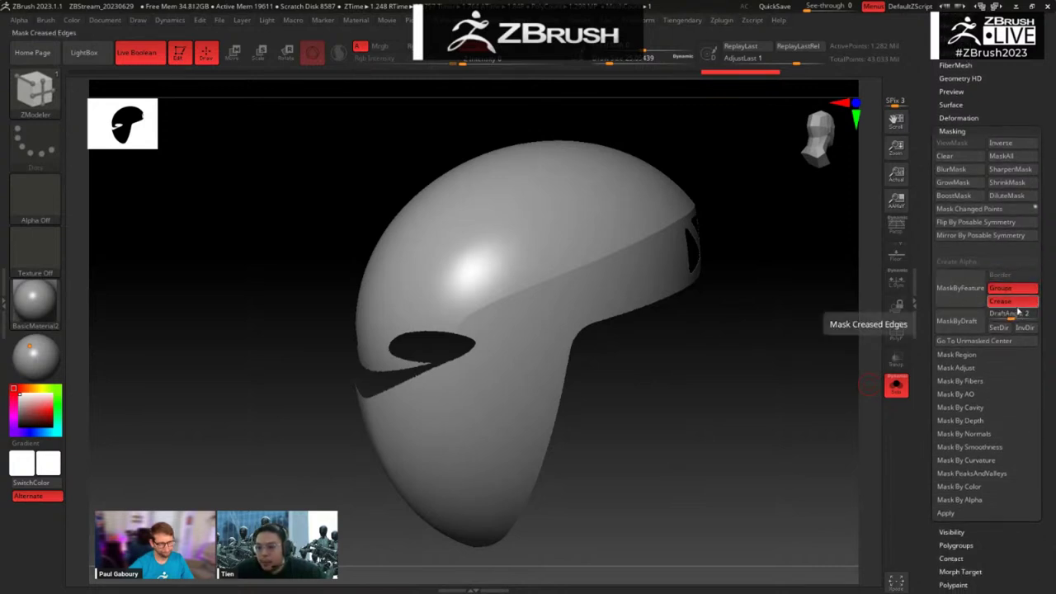
{"action": "left_click", "coordinate": [1018, 302]}
{"action": "left_click_drag", "start_coordinate": [789, 388], "coordinate": [812, 388]}
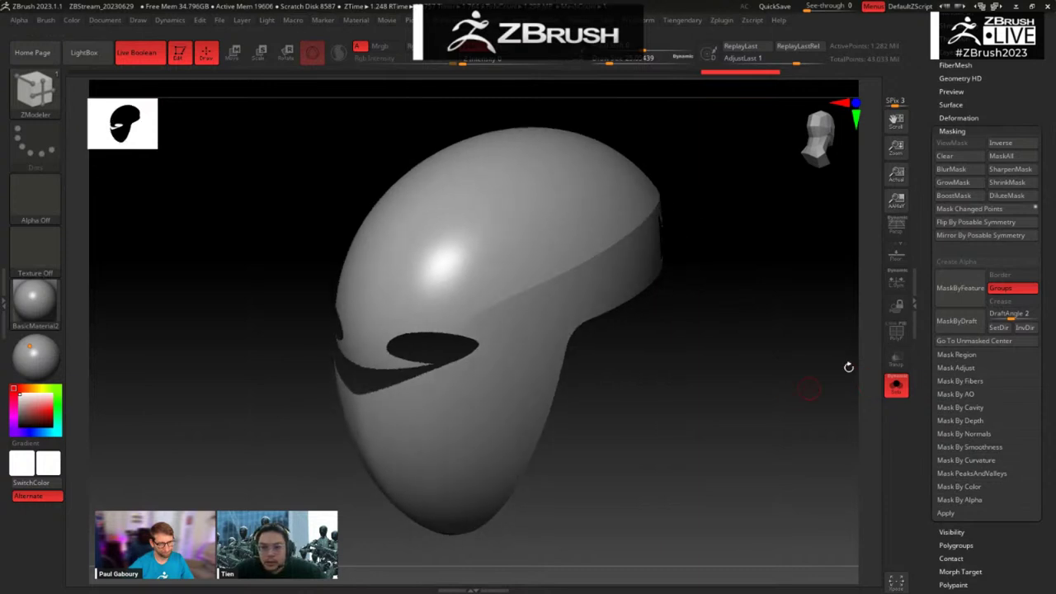
{"action": "left_click", "coordinate": [968, 296]}
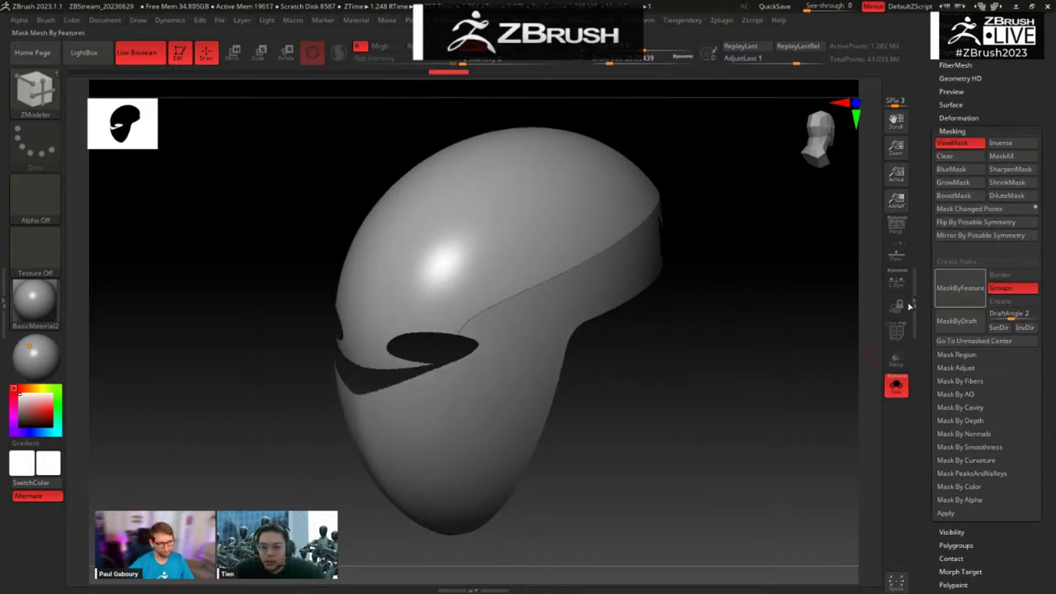
Step: Show the whole head mask again, then grow and invert the mask so only a narrow soft band along the seam is unmasked
{"action": "mouse_move", "coordinate": [734, 386]}
{"action": "left_mouse_down", "text": "alt"}
{"action": "mouse_move", "coordinate": [708, 402]}
{"action": "mouse_move", "coordinate": [761, 389]}
{"action": "mouse_move", "coordinate": [746, 371]}
{"action": "left_mouse_up", "text": "alt"}
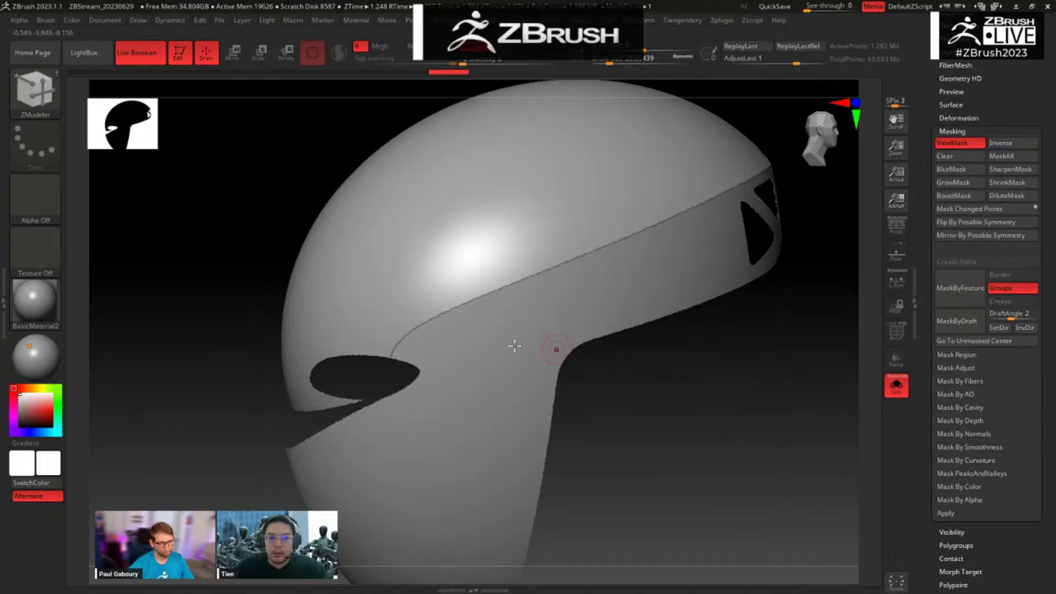
{"action": "left_click_drag", "start_coordinate": [600, 328], "coordinate": [675, 345]}
{"action": "left_click_drag", "start_coordinate": [778, 429], "coordinate": [734, 369]}
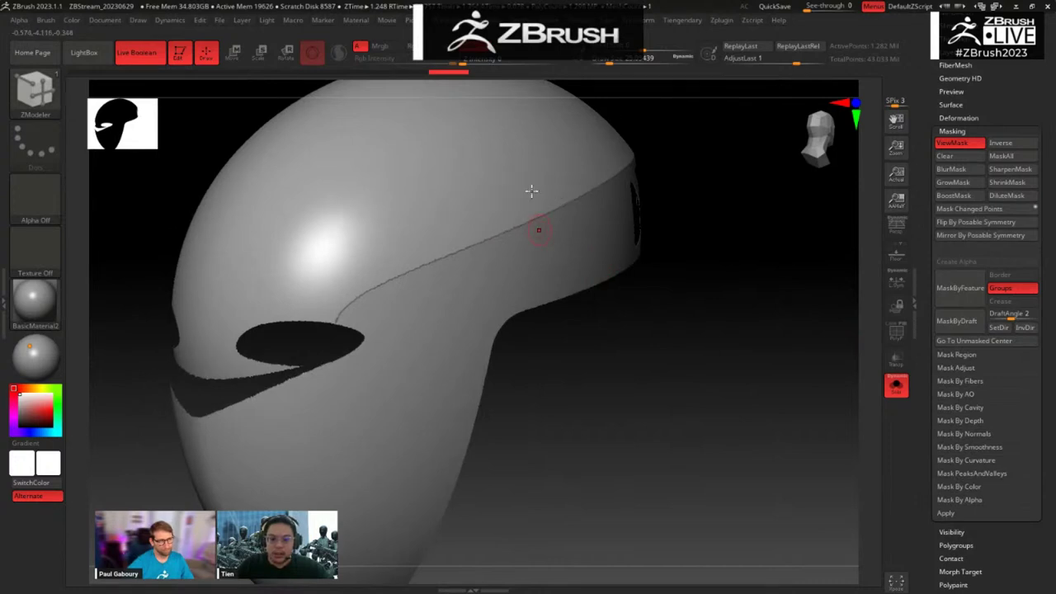
{"action": "left_click_drag", "start_coordinate": [764, 355], "coordinate": [722, 356], "text": "ctrl"}
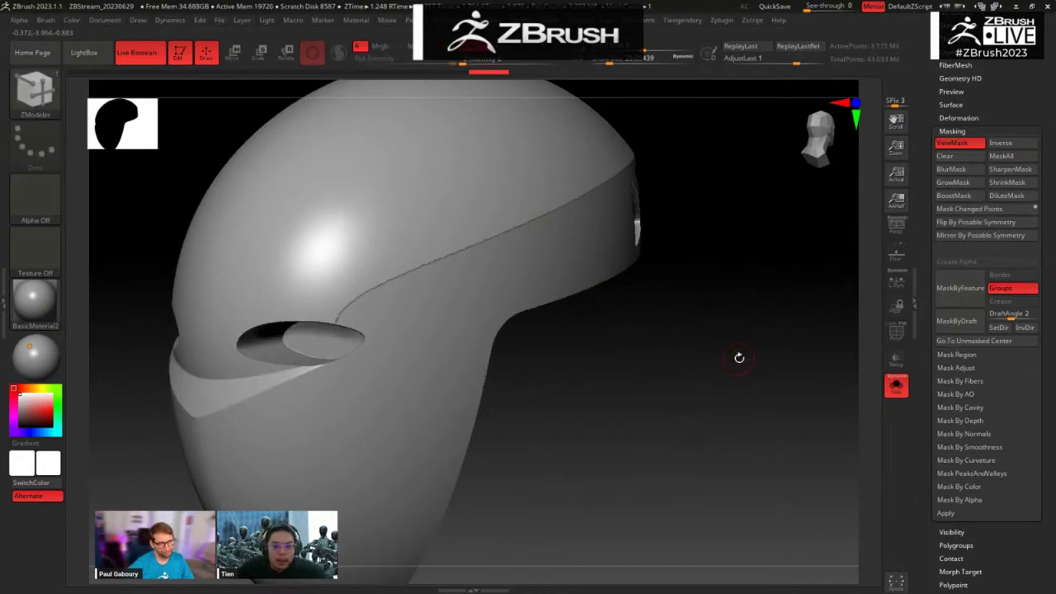
{"action": "left_click", "coordinate": [678, 357], "text": "ctrl"}
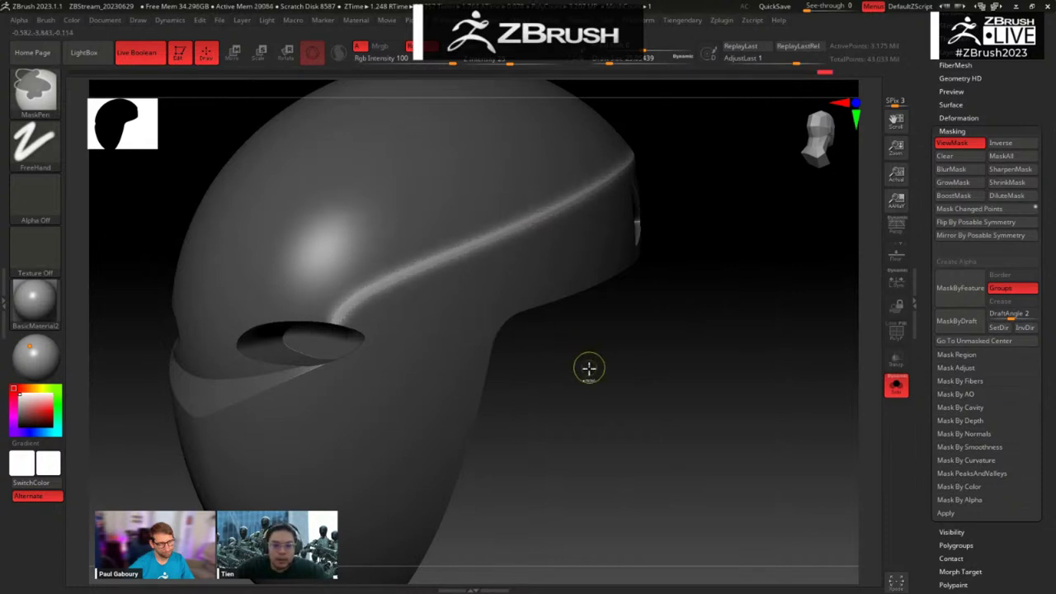
Step: Isolate the inner walls of the eye openings, mask them completely and show the whole head mask again
{"action": "key", "text": "b"}
{"action": "key", "text": "z"}
{"action": "key", "text": "m"}
{"action": "mouse_move", "coordinate": [592, 377]}
{"action": "left_mouse_down"}
{"action": "mouse_move", "coordinate": [613, 377]}
{"action": "mouse_move", "coordinate": [619, 289]}
{"action": "left_mouse_up"}
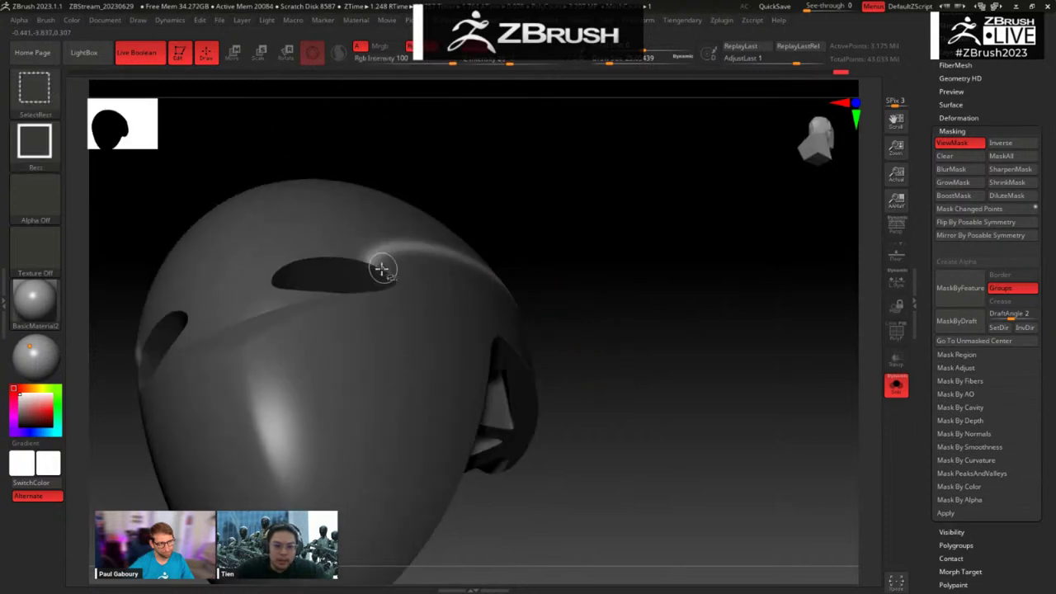
{"action": "left_click", "coordinate": [421, 256], "text": "ctrl+shift"}
{"action": "left_click_drag", "start_coordinate": [453, 193], "coordinate": [259, 412], "text": "ctrl"}
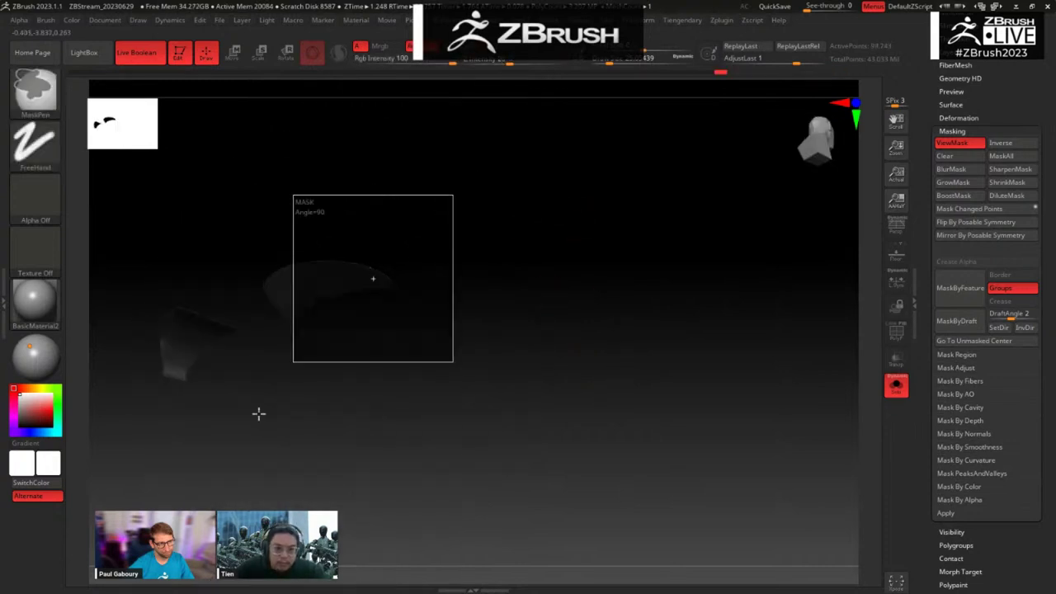
{"action": "left_click", "coordinate": [593, 296], "text": "ctrl+shift"}
Step: Isolate the H-shaped notch faces at the back of the head, mask them completely and show the full mesh again
{"action": "left_click_drag", "start_coordinate": [685, 209], "coordinate": [576, 364]}
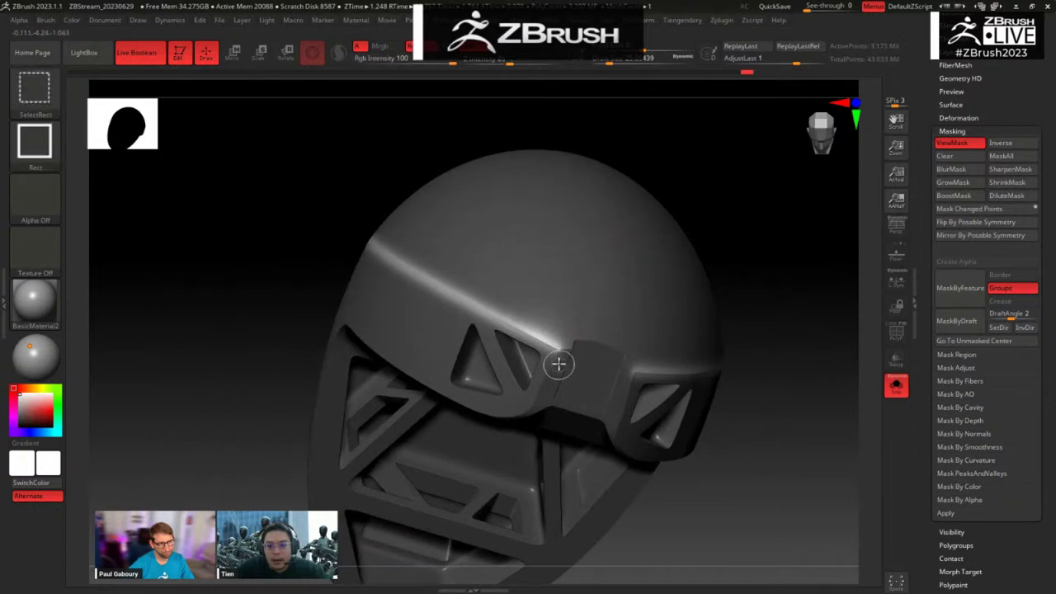
{"action": "left_click", "coordinate": [556, 363], "text": "ctrl+shift"}
{"action": "left_click_drag", "start_coordinate": [678, 210], "coordinate": [736, 214], "text": "ctrl+shift"}
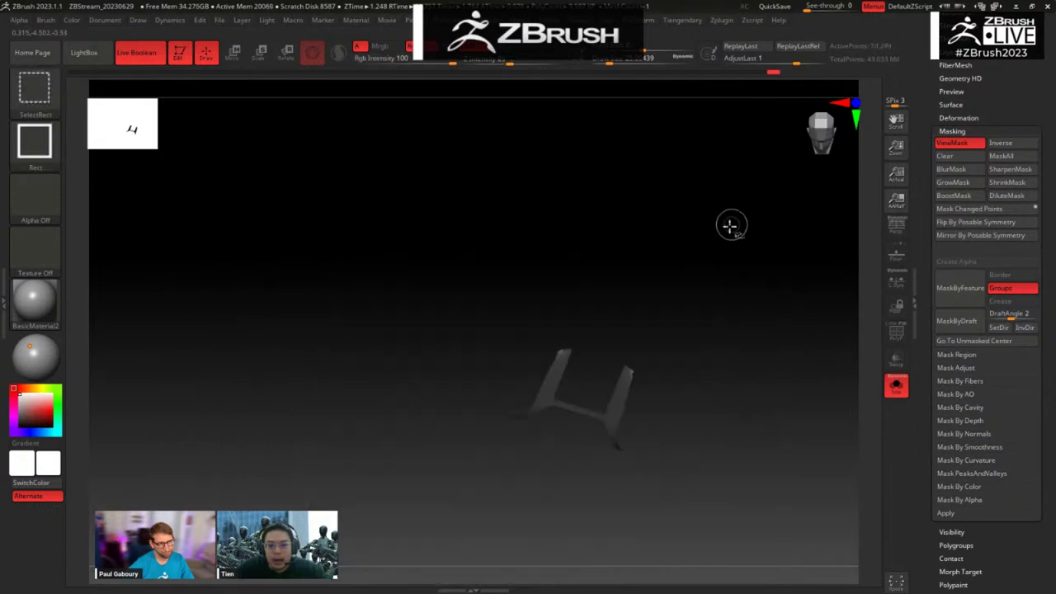
{"action": "left_click_drag", "start_coordinate": [708, 246], "coordinate": [505, 459], "text": "ctrl"}
{"action": "left_click", "coordinate": [670, 171], "text": "ctrl+shift"}
Step: Soften the unmasked seam between the upper cap and the side panel with MicroPolish and clear the mask
{"action": "left_click_drag", "start_coordinate": [691, 178], "coordinate": [662, 258]}
{"action": "key", "text": "space"}
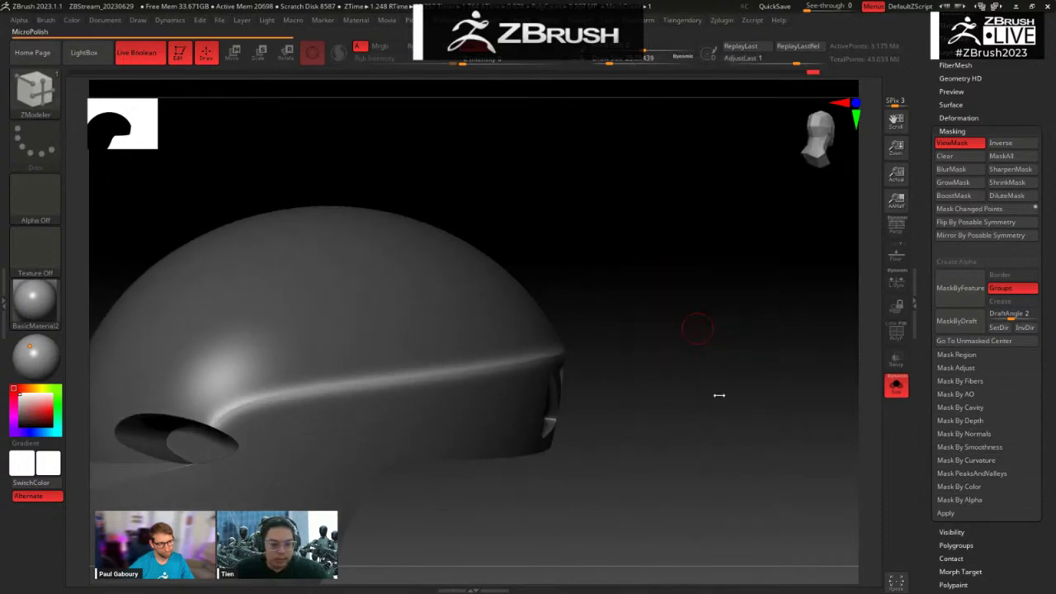
{"action": "mouse_move", "coordinate": [704, 410]}
{"action": "left_mouse_down"}
{"action": "mouse_move", "coordinate": [681, 394]}
{"action": "mouse_move", "coordinate": [698, 409]}
{"action": "left_mouse_up"}
{"action": "key", "text": "space"}
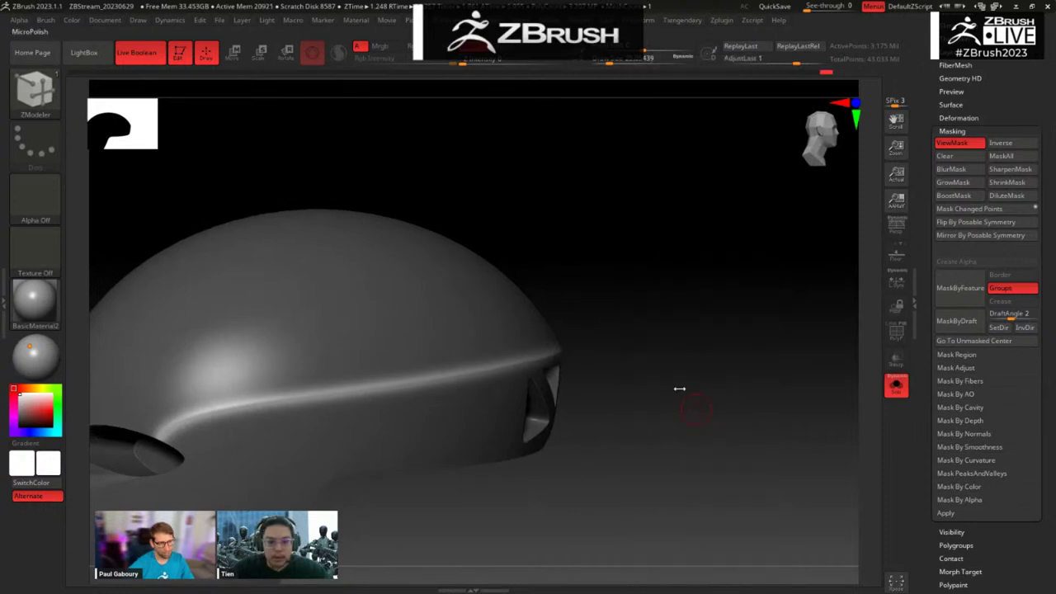
{"action": "left_click_drag", "start_coordinate": [701, 449], "coordinate": [484, 314]}
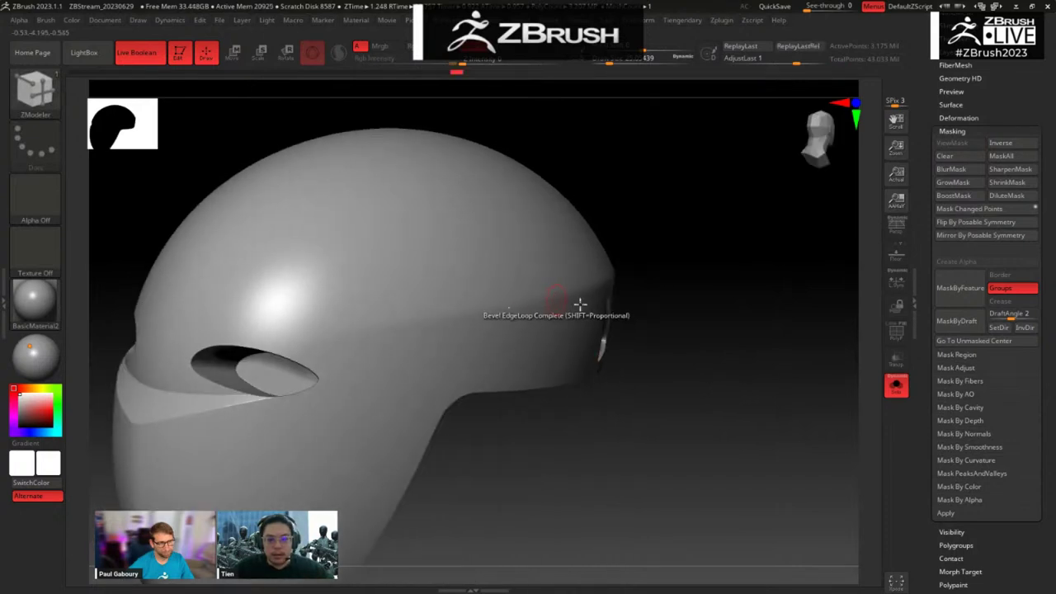
{"action": "key", "text": "space"}
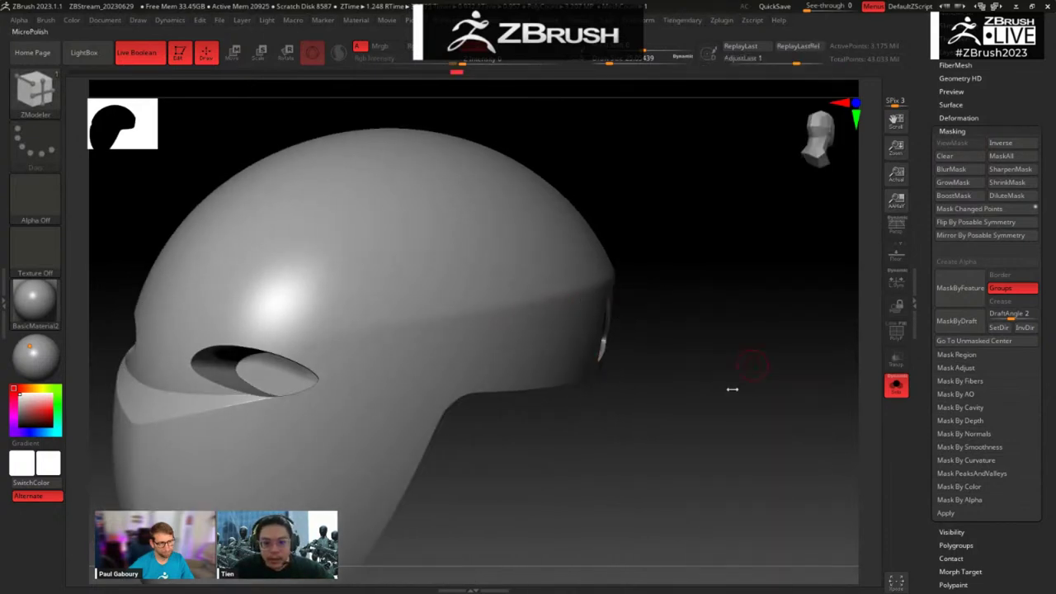
{"action": "mouse_move", "coordinate": [759, 369]}
{"action": "left_mouse_down"}
{"action": "mouse_move", "coordinate": [757, 385]}
{"action": "mouse_move", "coordinate": [768, 364]}
{"action": "mouse_move", "coordinate": [746, 396]}
{"action": "mouse_move", "coordinate": [684, 416]}
{"action": "mouse_move", "coordinate": [735, 392]}
{"action": "mouse_move", "coordinate": [752, 412]}
{"action": "mouse_move", "coordinate": [710, 413]}
{"action": "mouse_move", "coordinate": [816, 389]}
{"action": "mouse_move", "coordinate": [728, 321]}
{"action": "mouse_move", "coordinate": [734, 349]}
{"action": "mouse_move", "coordinate": [636, 363]}
{"action": "mouse_move", "coordinate": [656, 384]}
{"action": "mouse_move", "coordinate": [625, 366]}
{"action": "mouse_move", "coordinate": [649, 368]}
{"action": "mouse_move", "coordinate": [641, 393]}
{"action": "mouse_move", "coordinate": [682, 408]}
{"action": "mouse_move", "coordinate": [678, 429]}
{"action": "left_mouse_up"}
{"action": "key", "text": "space"}
{"action": "key", "text": "shift+f"}
{"action": "key", "text": "shift+f"}
Step: Restore the seam mask with a wider unmasked band between the cap and side panel and soften the band's edges
{"action": "key", "text": "ctrl+shift+z"}
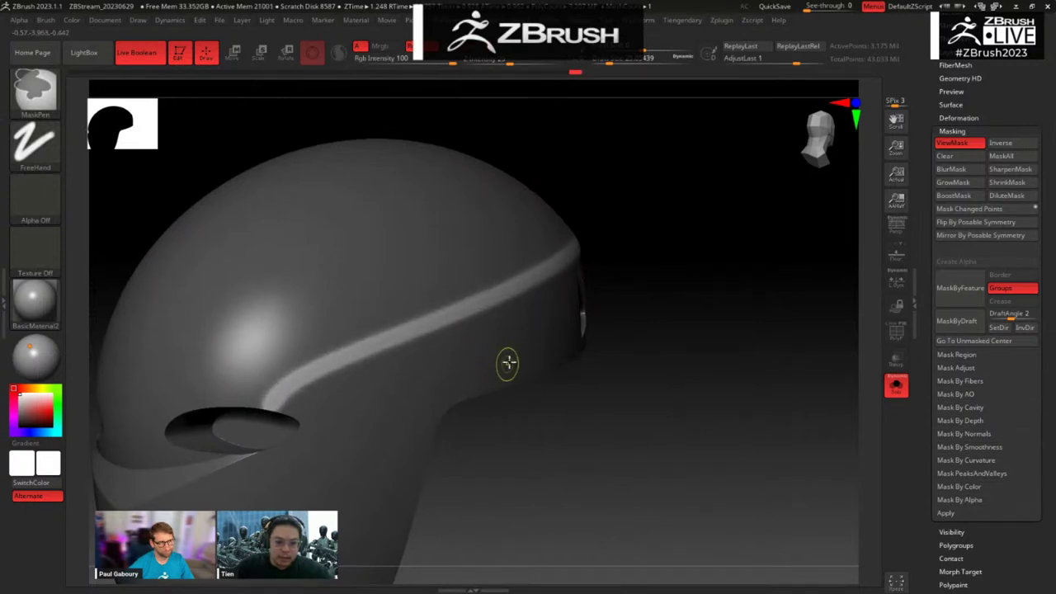
{"action": "left_click", "coordinate": [548, 399], "text": "ctrl"}
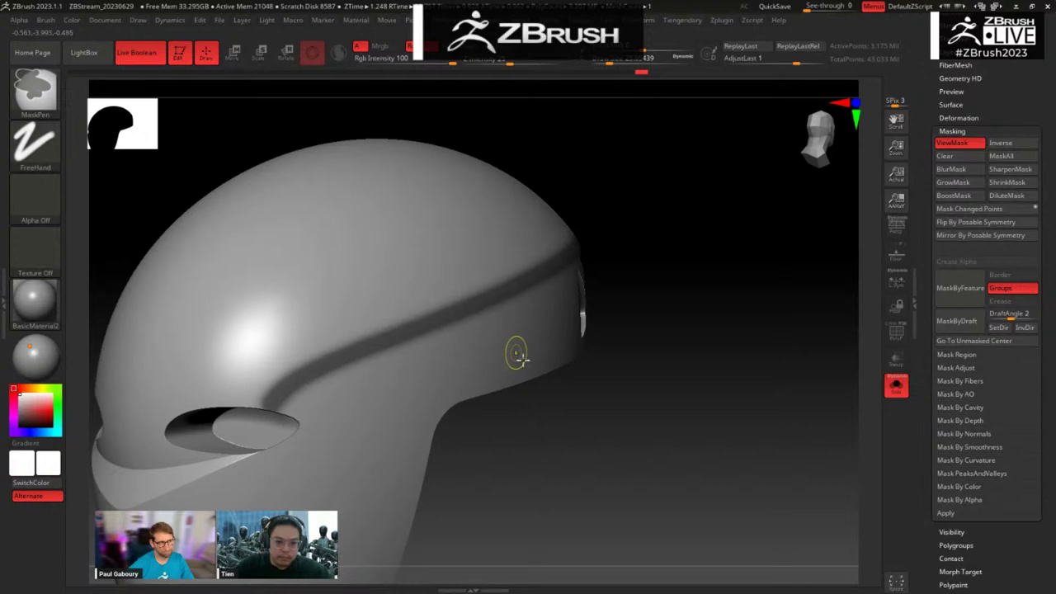
{"action": "left_click", "coordinate": [557, 419], "text": "ctrl"}
Step: Protect the eye openings' inner walls from the wider polish by isolating and masking them, then unhide the rest
{"action": "left_click_drag", "start_coordinate": [549, 431], "coordinate": [575, 406]}
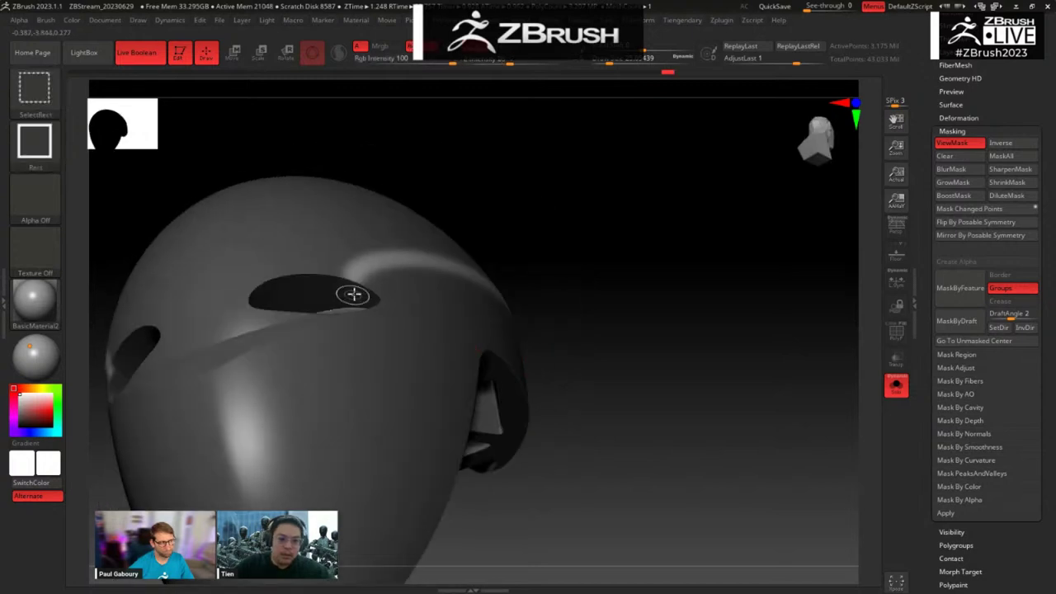
{"action": "left_click", "coordinate": [354, 295], "text": "ctrl+shift"}
{"action": "left_click_drag", "start_coordinate": [398, 217], "coordinate": [296, 369], "text": "ctrl"}
{"action": "key", "text": "b"}
{"action": "key", "text": "z"}
{"action": "key", "text": "m"}
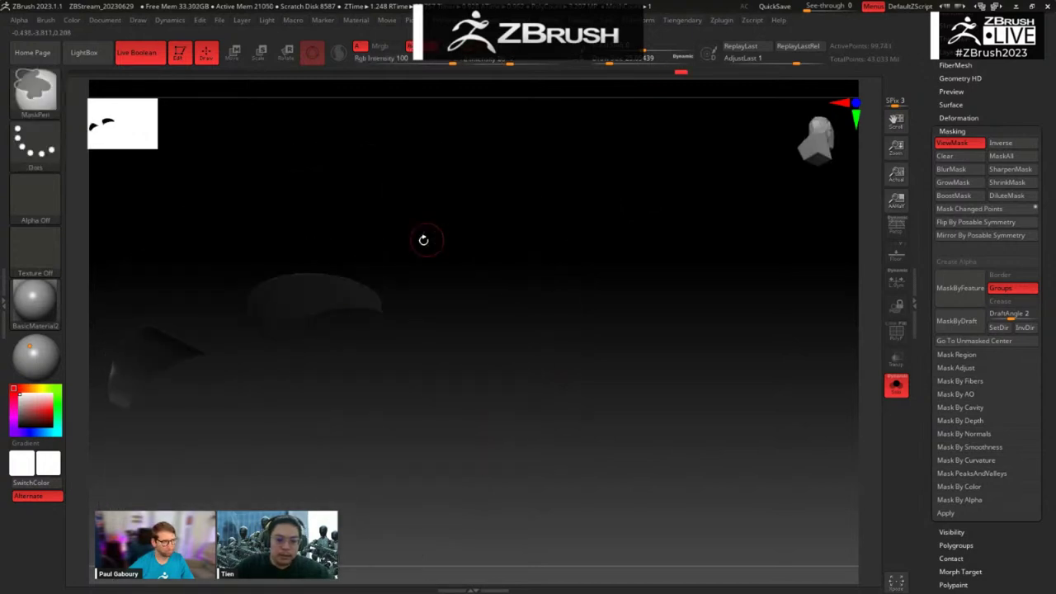
{"action": "left_click_drag", "start_coordinate": [421, 200], "coordinate": [276, 366], "text": "ctrl"}
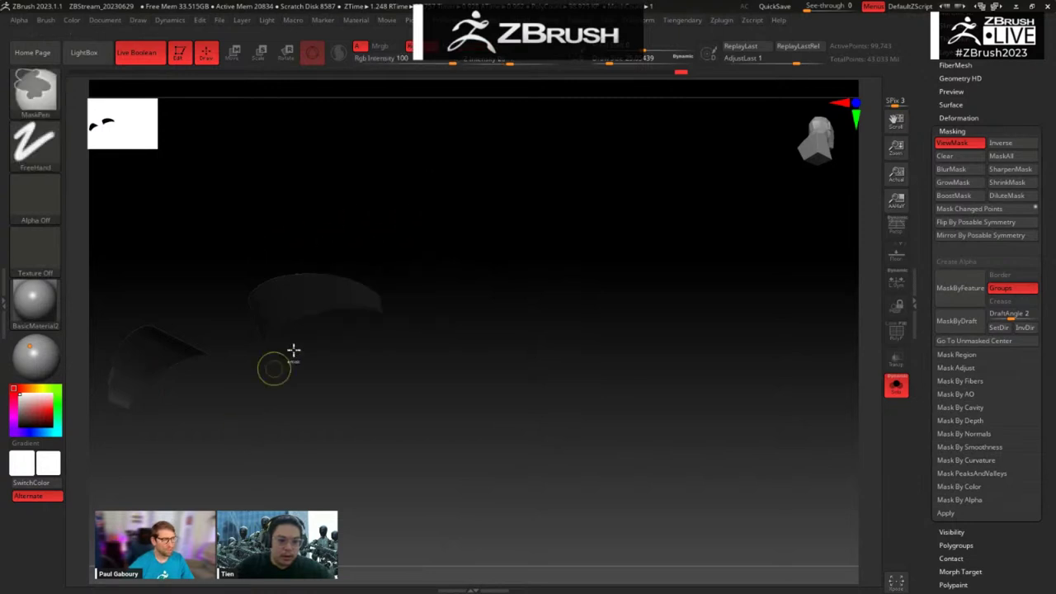
{"action": "left_click_drag", "start_coordinate": [545, 240], "coordinate": [578, 227]}
{"action": "left_click", "coordinate": [671, 170], "text": "ctrl+shift"}
Step: Isolate the rear notch faces again to protect them with masking, then unhide the whole head mask
{"action": "mouse_move", "coordinate": [672, 170]}
{"action": "left_mouse_down"}
{"action": "mouse_move", "coordinate": [688, 175]}
{"action": "mouse_move", "coordinate": [679, 174]}
{"action": "left_mouse_up"}
{"action": "left_click", "coordinate": [732, 274], "text": "ctrl+shift"}
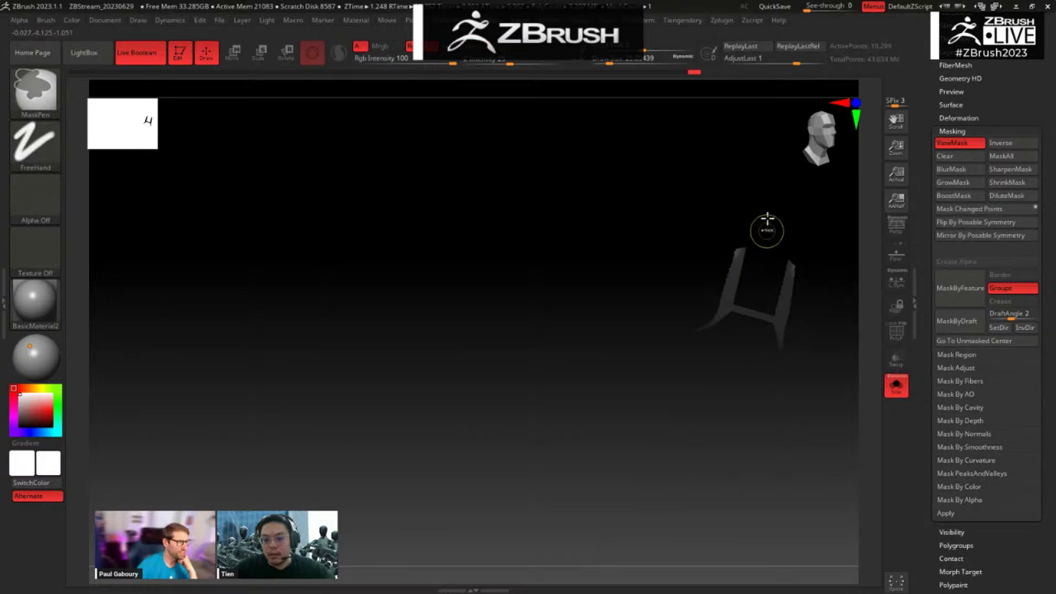
{"action": "left_click", "coordinate": [704, 455], "text": "ctrl+shift"}
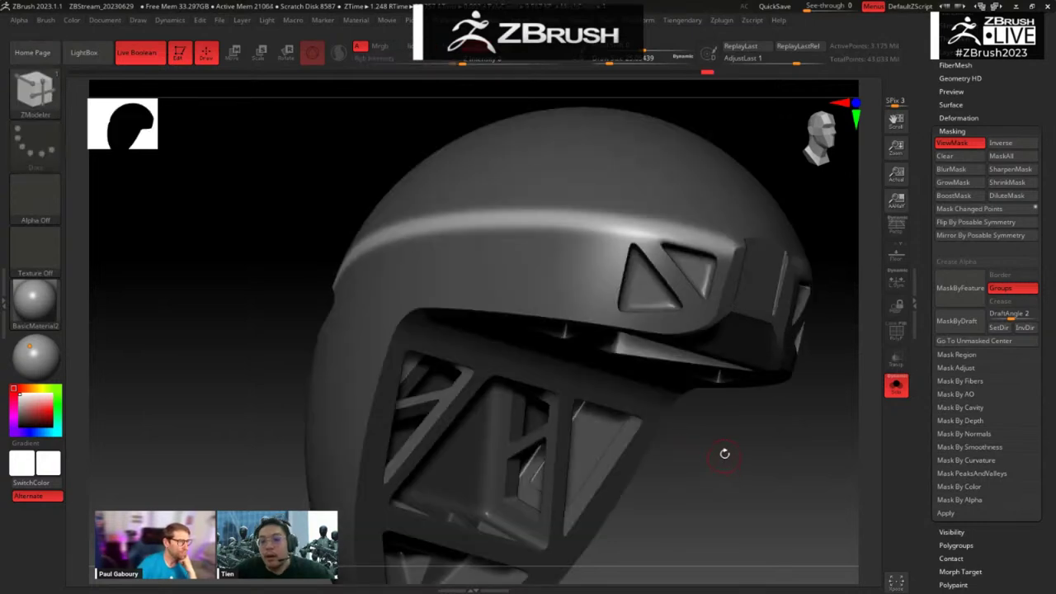
Step: Repeat MicroPolish on the wider seam band to blend the cap into the side panel, and clear the mask
{"action": "left_click_drag", "start_coordinate": [728, 458], "coordinate": [750, 454]}
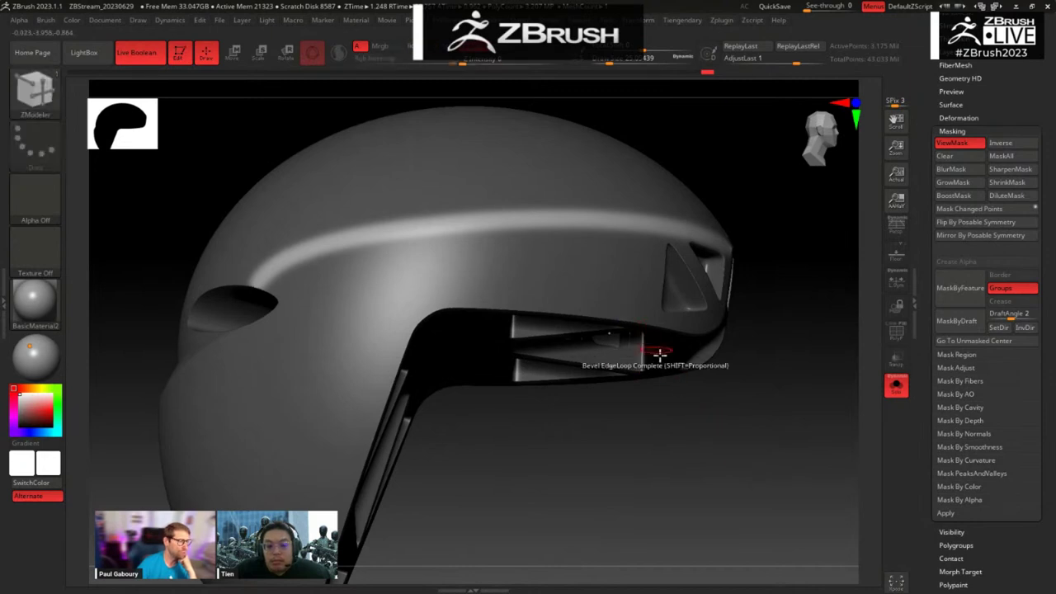
{"action": "key", "text": "1"}
{"action": "left_click_drag", "start_coordinate": [734, 476], "coordinate": [744, 480]}
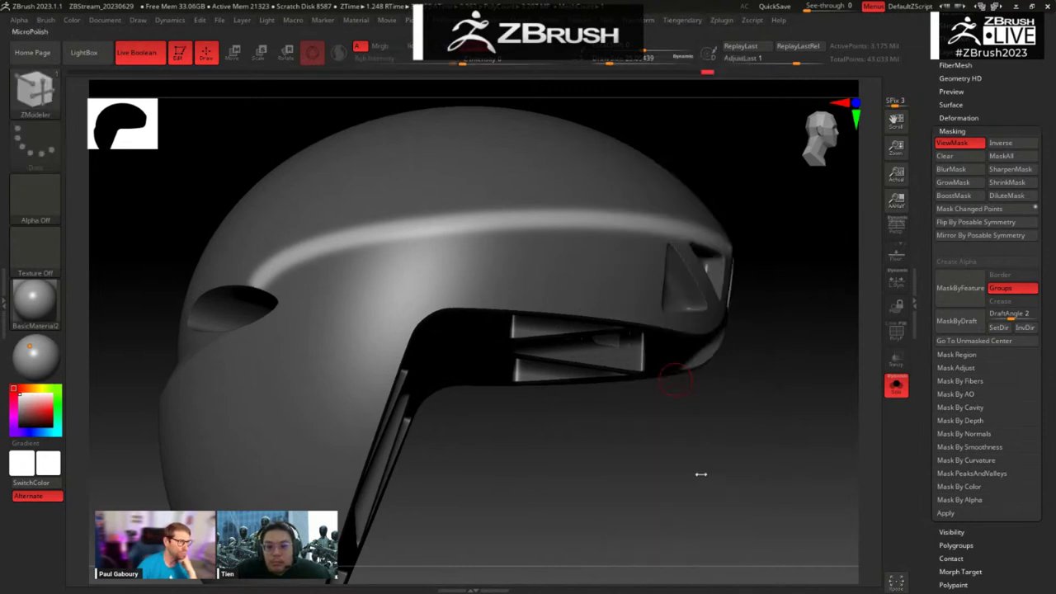
{"action": "mouse_move", "coordinate": [732, 430]}
{"action": "left_mouse_down"}
{"action": "mouse_move", "coordinate": [724, 457]}
{"action": "mouse_move", "coordinate": [743, 449]}
{"action": "mouse_move", "coordinate": [682, 388]}
{"action": "mouse_move", "coordinate": [719, 427]}
{"action": "mouse_move", "coordinate": [735, 427]}
{"action": "mouse_move", "coordinate": [638, 327]}
{"action": "left_mouse_up"}
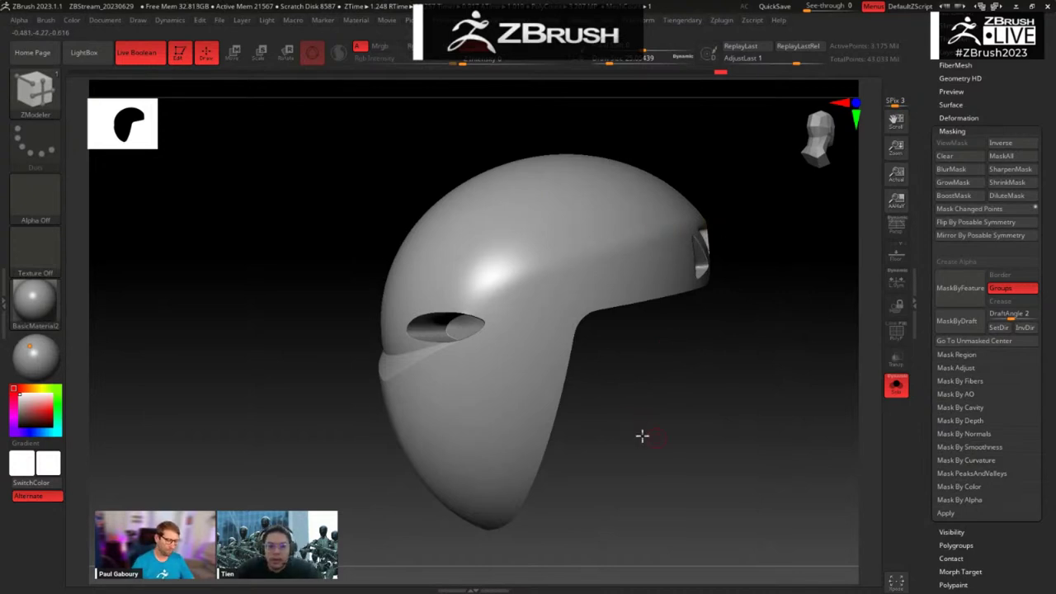
{"action": "left_click_drag", "start_coordinate": [642, 436], "coordinate": [670, 371]}
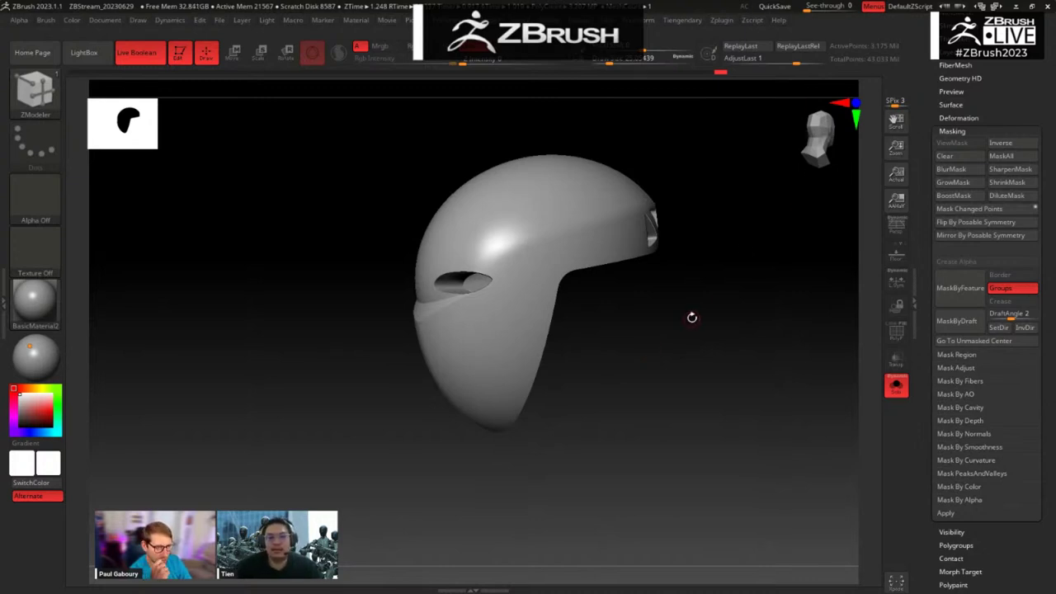
{"action": "left_click_drag", "start_coordinate": [714, 349], "coordinate": [727, 377]}
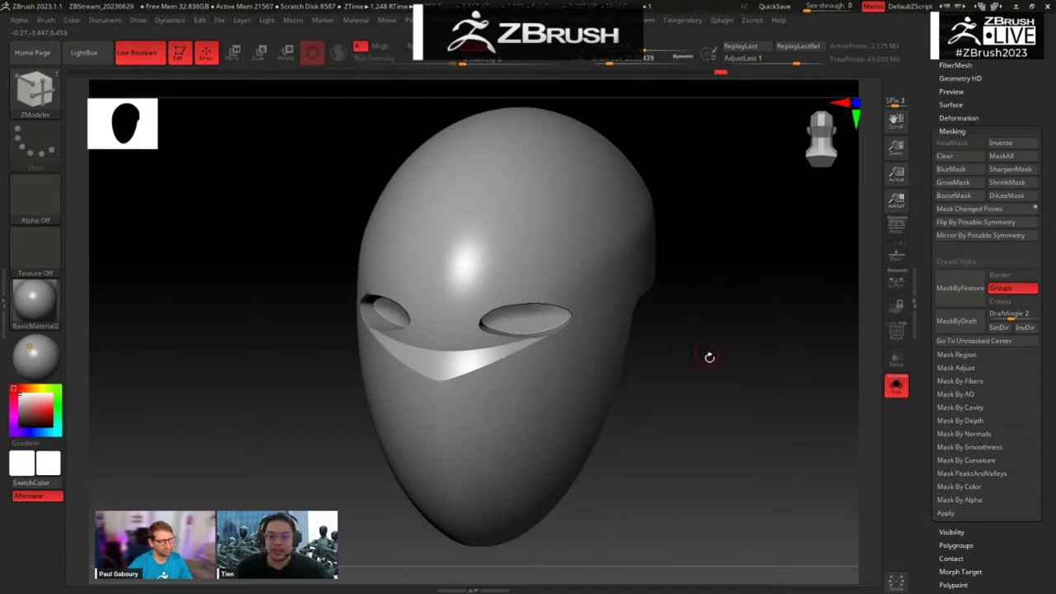
{"action": "left_click_drag", "start_coordinate": [710, 357], "coordinate": [669, 336]}
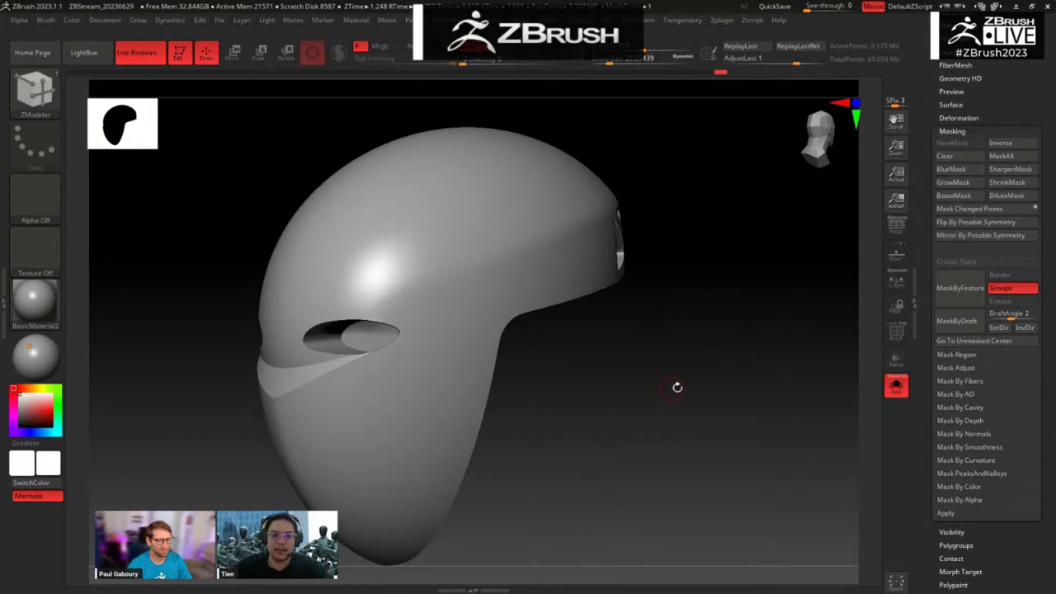
{"action": "left_click_drag", "start_coordinate": [677, 387], "coordinate": [633, 375]}
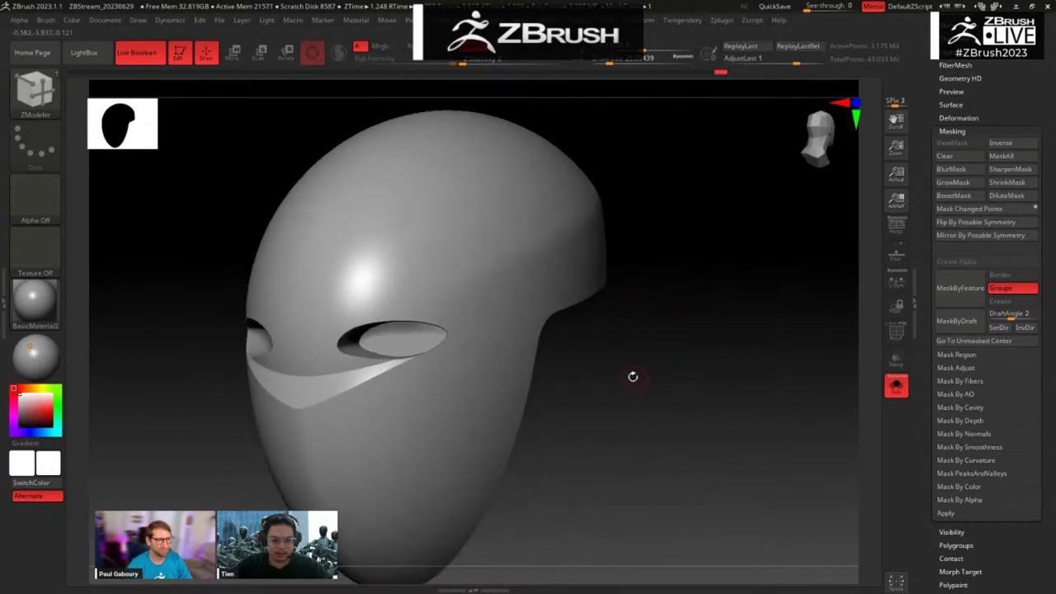
Step: Isolate the cap, side panel and below-eye facet polygroups, and mask their shared borders with MaskByFeature set to Groups
{"action": "left_click", "coordinate": [470, 211], "text": "ctrl+shift"}
{"action": "left_click_drag", "start_coordinate": [684, 297], "coordinate": [693, 335], "text": "ctrl+shift"}
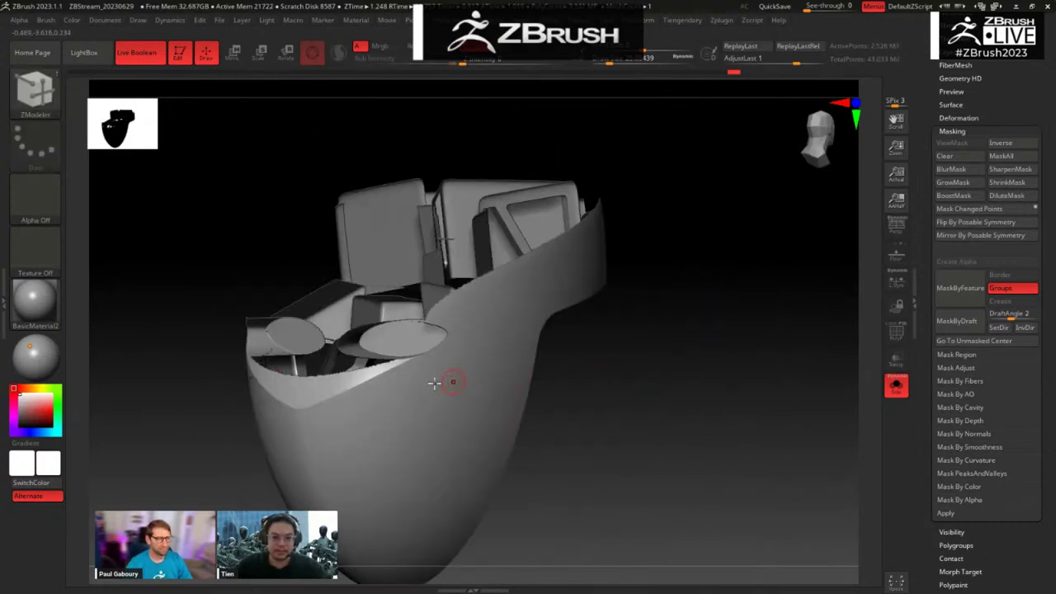
{"action": "left_click", "coordinate": [586, 425], "text": "ctrl+shift"}
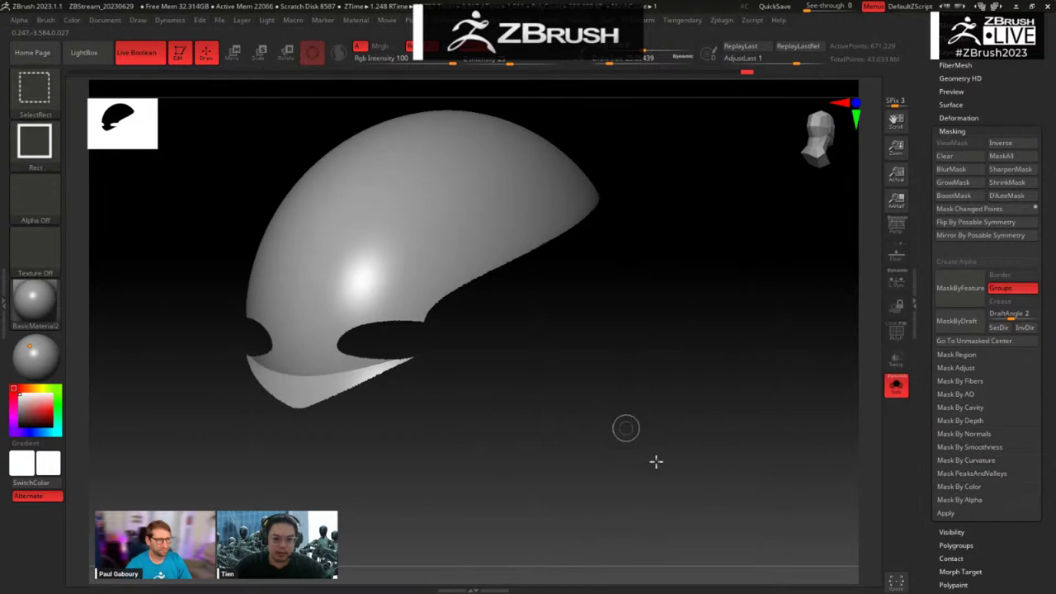
{"action": "left_click", "coordinate": [445, 437], "text": "ctrl+shift"}
{"action": "left_click", "coordinate": [440, 437], "text": "ctrl+shift"}
{"action": "left_click", "coordinate": [652, 436], "text": "ctrl+shift"}
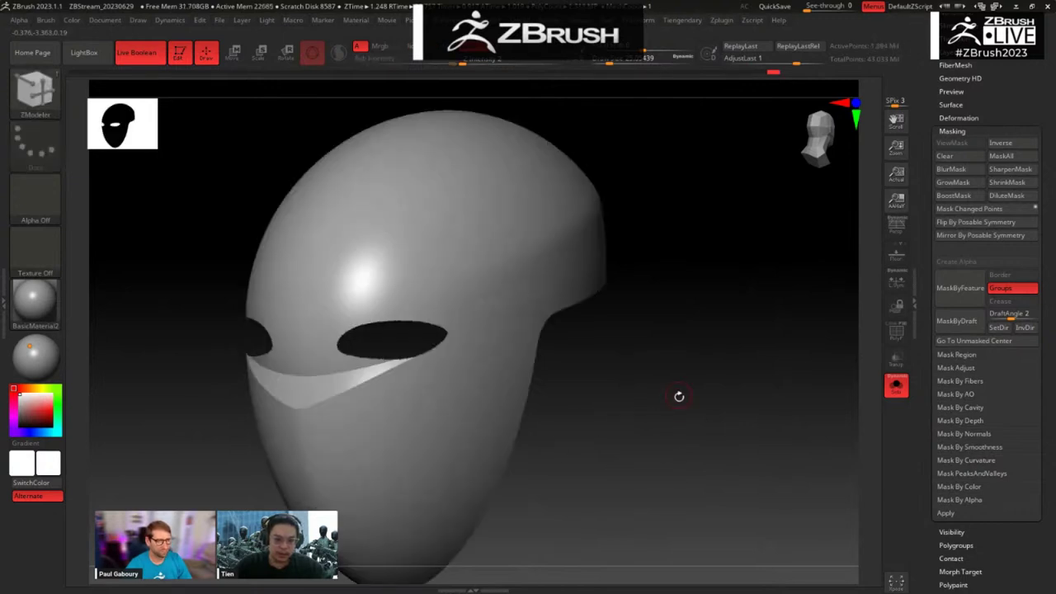
{"action": "left_click_drag", "start_coordinate": [679, 396], "coordinate": [709, 391], "text": "shift"}
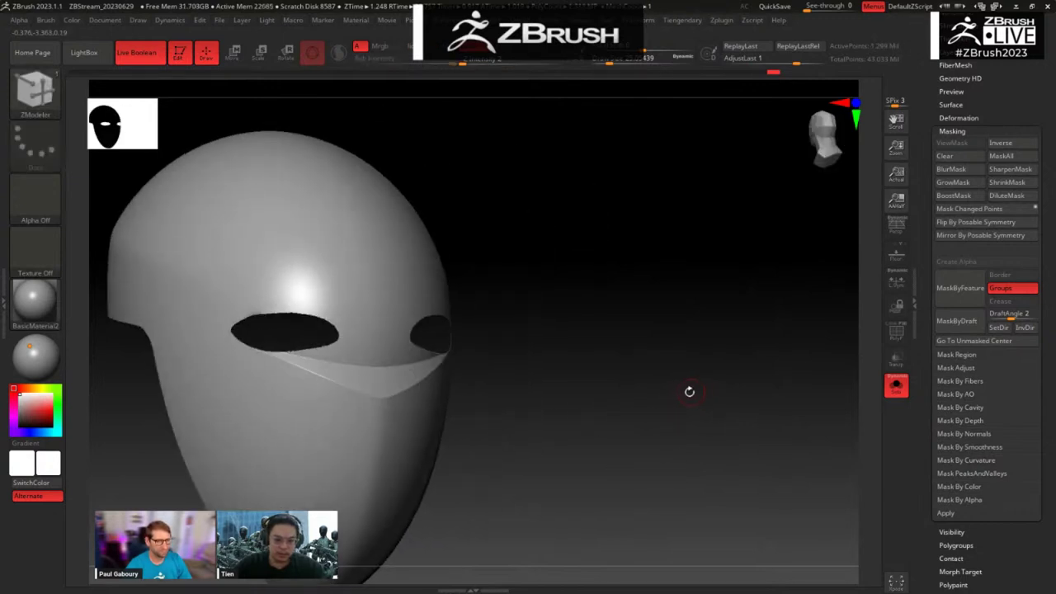
{"action": "left_click_drag", "start_coordinate": [645, 399], "coordinate": [728, 330]}
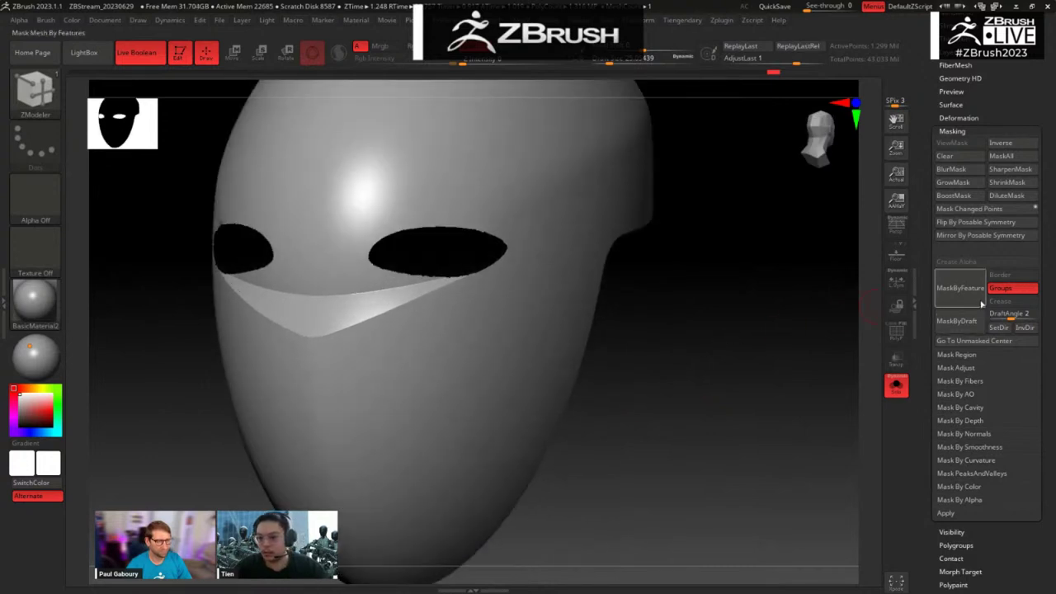
{"action": "left_click", "coordinate": [982, 302]}
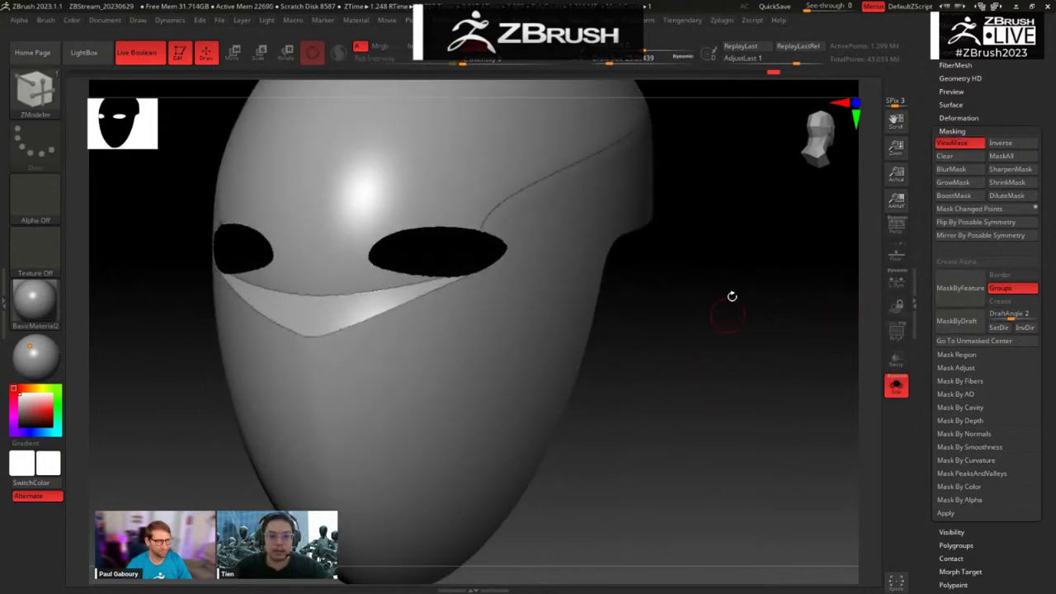
Step: Unhide the whole head and remove the border mask from the cap's side seams and rear, keeping it around the below-eye facet
{"action": "left_click_drag", "start_coordinate": [721, 235], "coordinate": [731, 331], "text": "alt"}
{"action": "left_click", "coordinate": [754, 324], "text": "ctrl+shift"}
{"action": "left_click_drag", "start_coordinate": [760, 402], "coordinate": [780, 419], "text": "shift"}
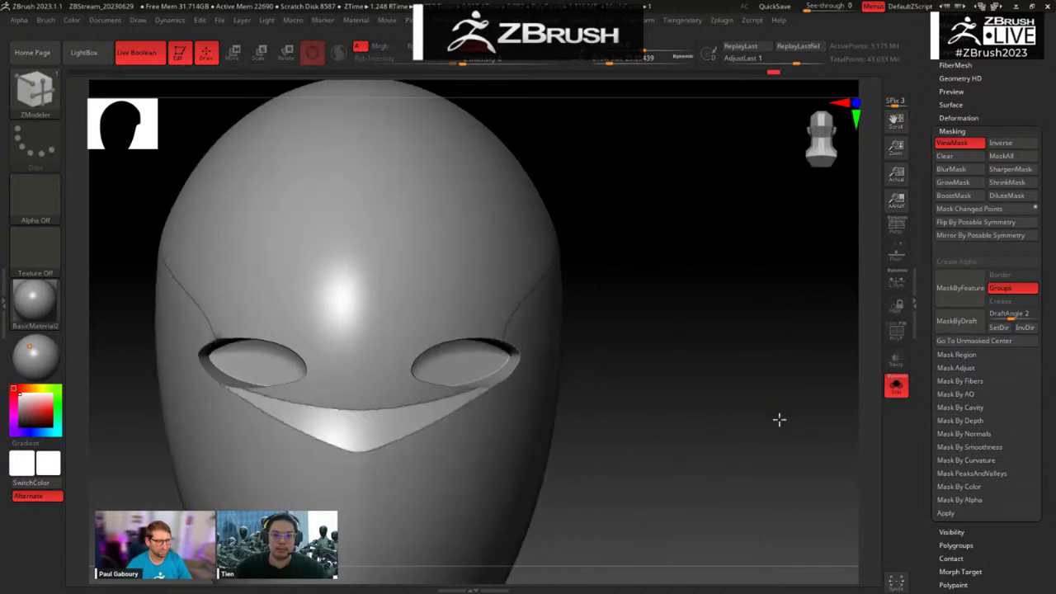
{"action": "left_click_drag", "start_coordinate": [667, 129], "coordinate": [416, 369], "text": "ctrl"}
{"action": "left_click_drag", "start_coordinate": [733, 363], "coordinate": [613, 413]}
{"action": "left_click_drag", "start_coordinate": [583, 209], "coordinate": [417, 453], "text": "ctrl"}
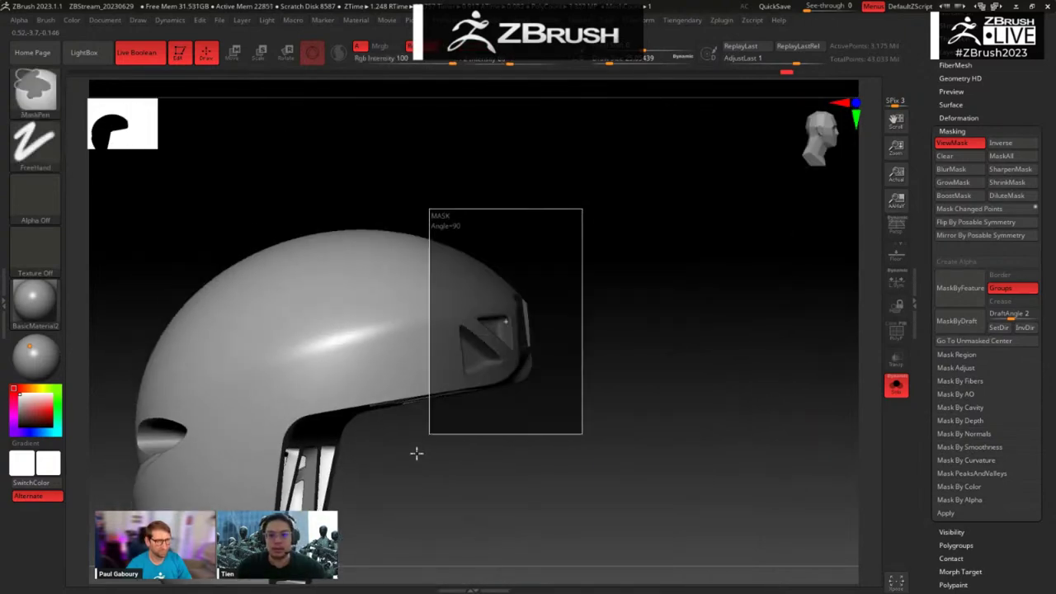
{"action": "left_click_drag", "start_coordinate": [551, 454], "coordinate": [700, 372]}
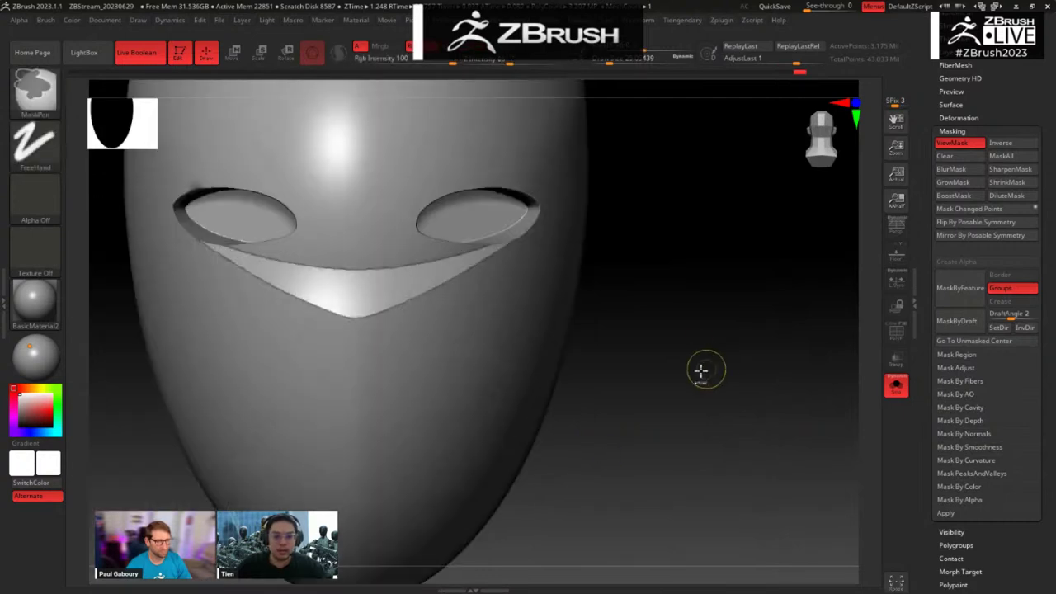
Step: Invert the mask so only the below-eye facet's borders are editable, and blur it into a wider soft band
{"action": "left_click", "coordinate": [701, 372], "text": "ctrl"}
{"action": "left_click", "coordinate": [467, 433], "text": "ctrl"}
{"action": "left_click", "coordinate": [465, 434], "text": "ctrl"}
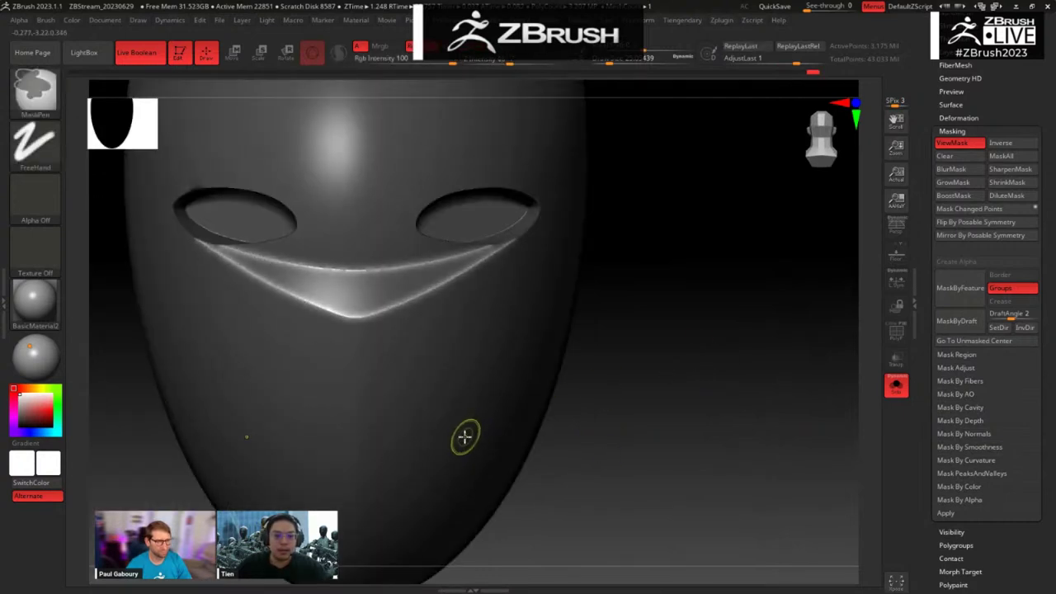
{"action": "left_click", "coordinate": [461, 441], "text": "ctrl"}
{"action": "left_click", "coordinate": [462, 442], "text": "ctrl"}
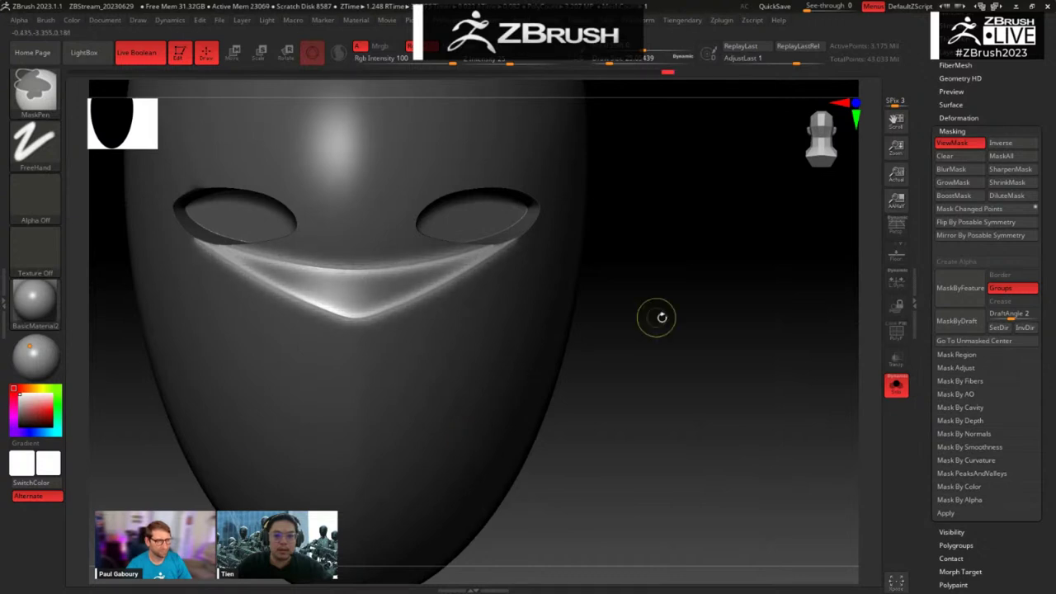
Step: Isolate the eye openings' lower inner walls to protect them with masking, then unhide the whole head
{"action": "left_click_drag", "start_coordinate": [662, 317], "coordinate": [674, 342]}
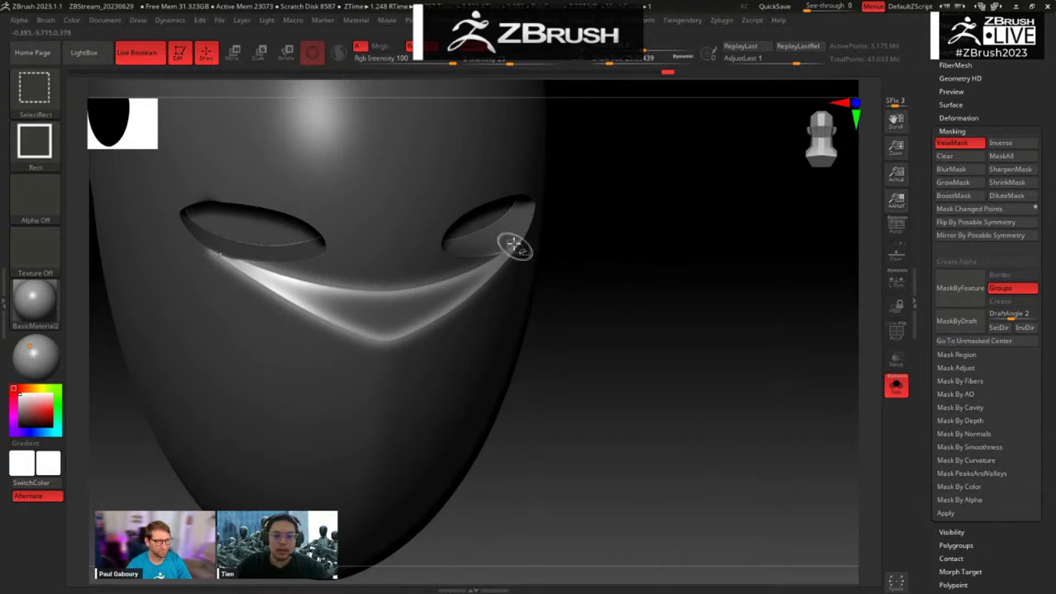
{"action": "left_click", "coordinate": [514, 237], "text": "ctrl+shift"}
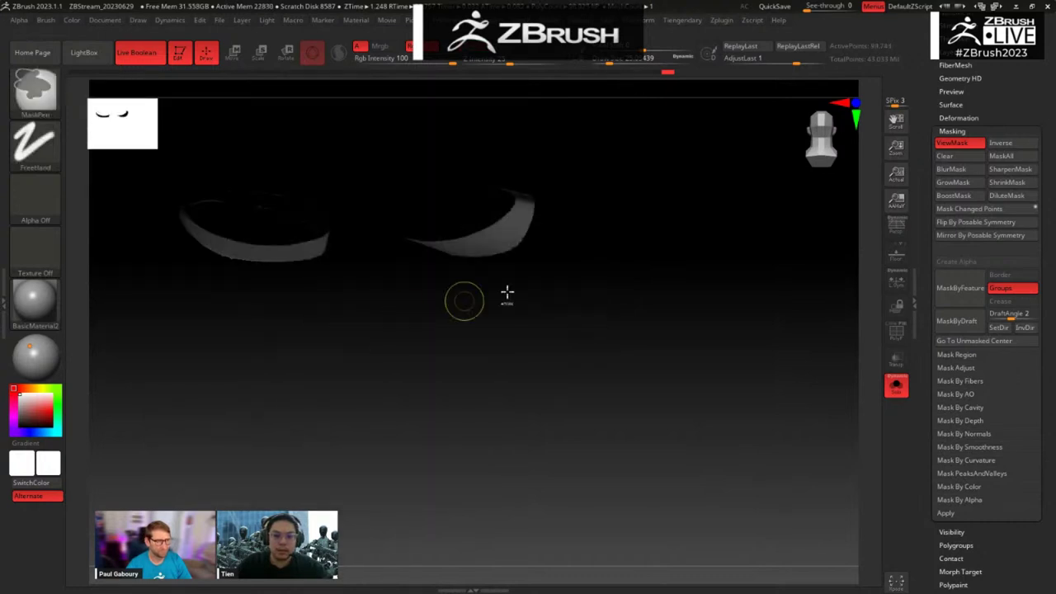
{"action": "left_click", "coordinate": [665, 273], "text": "ctrl+shift"}
{"action": "left_click_drag", "start_coordinate": [698, 264], "coordinate": [721, 285]}
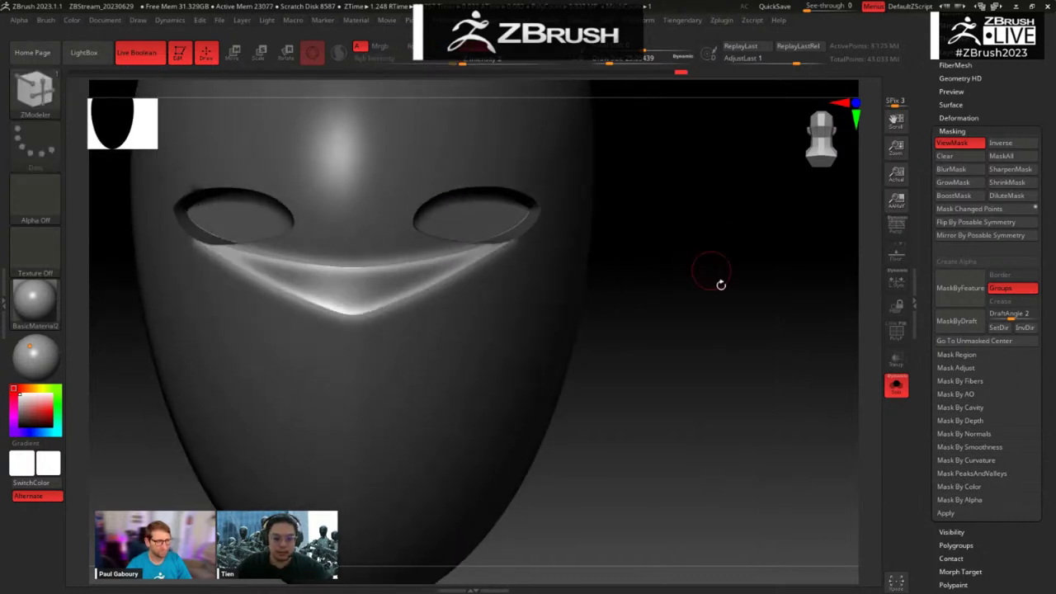
Step: Soften the below-eye facet's edges with MicroPolish, clear the mask, and mirror and weld the head
{"action": "key", "text": "space"}
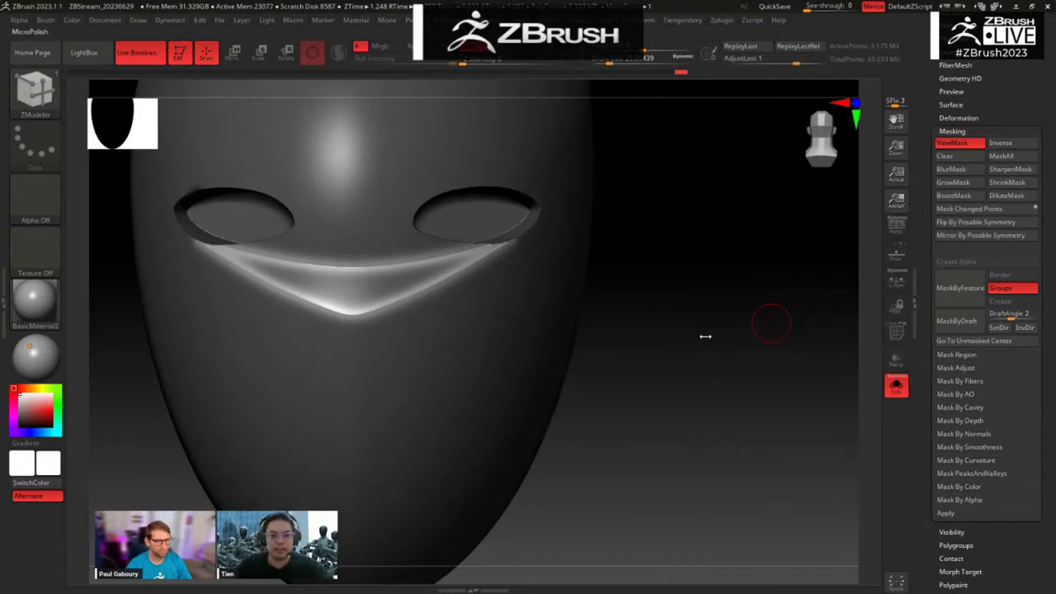
{"action": "left_click_drag", "start_coordinate": [738, 364], "coordinate": [722, 431], "text": "ctrl"}
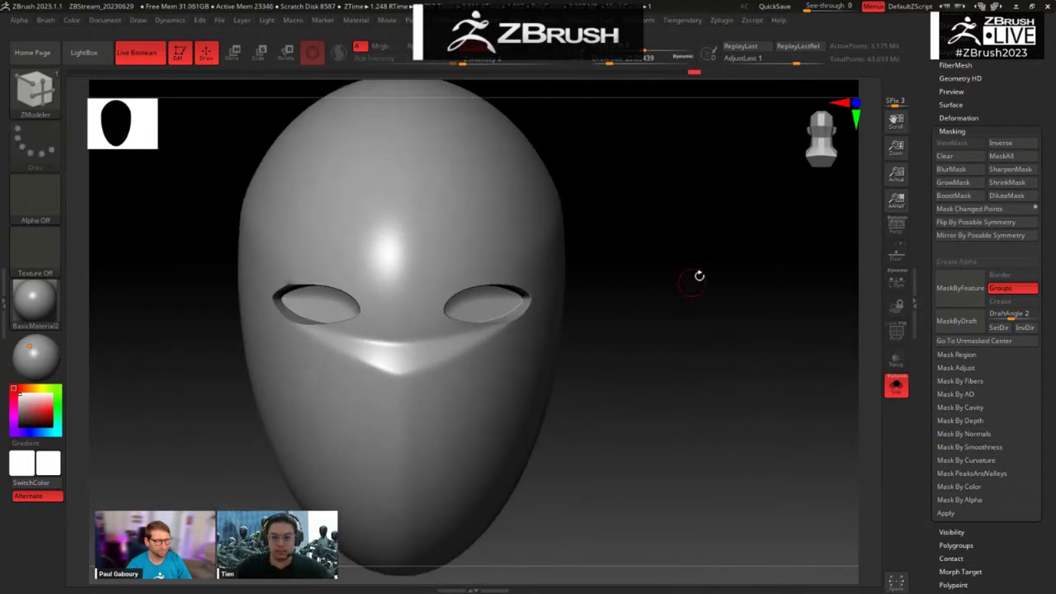
{"action": "mouse_move", "coordinate": [682, 21]}
{"action": "left_click", "coordinate": [674, 191]}
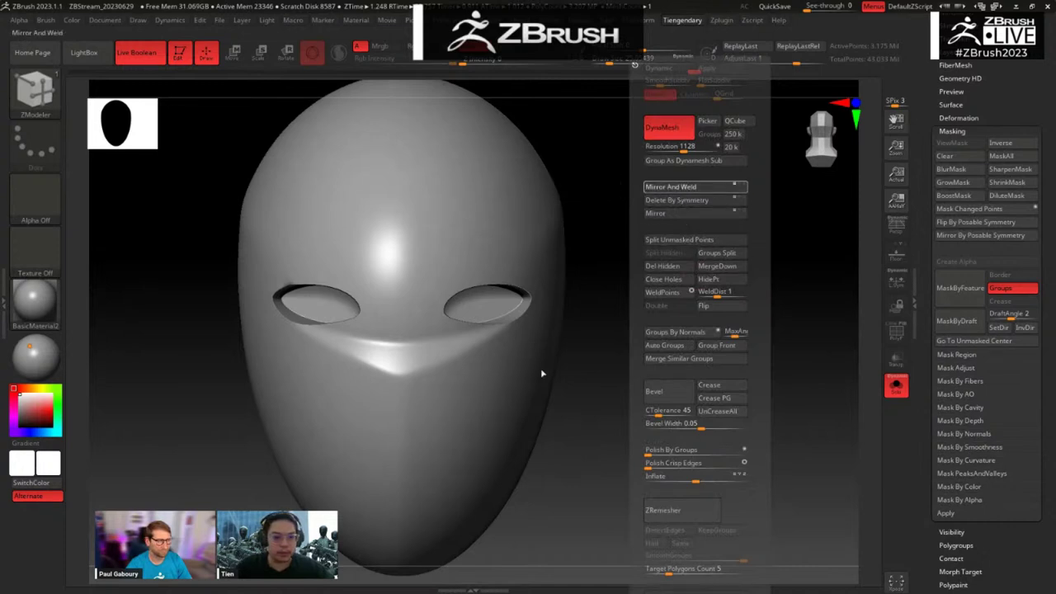
{"action": "left_click_drag", "start_coordinate": [587, 377], "coordinate": [600, 270]}
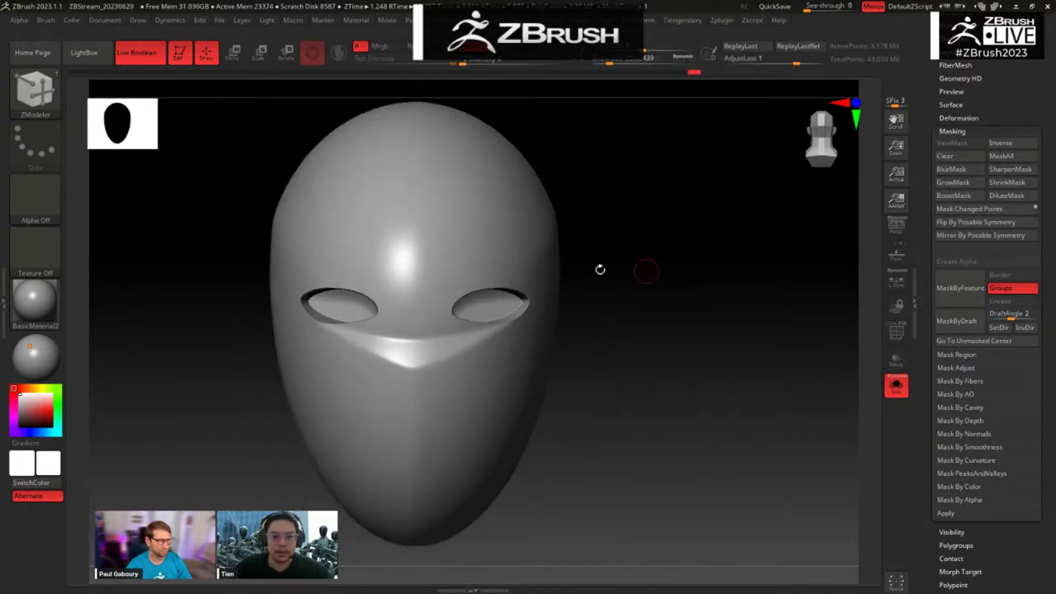
Step: Smooth the sharp edges of the head's interior lattice with Polish Crisp Edges
{"action": "left_click_drag", "start_coordinate": [667, 262], "coordinate": [646, 325]}
{"action": "left_click_drag", "start_coordinate": [664, 363], "coordinate": [712, 333], "text": "alt"}
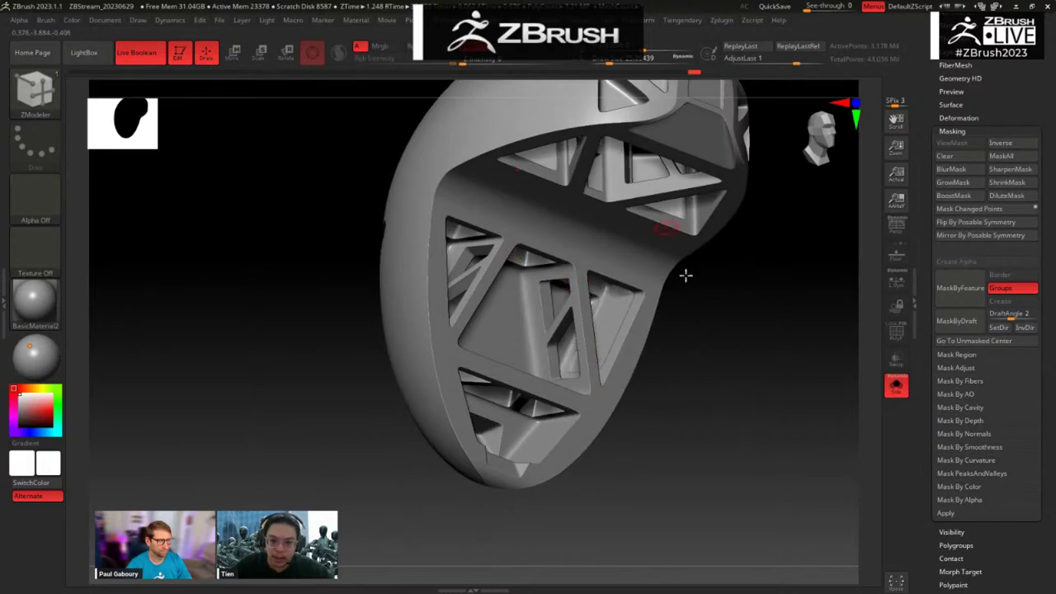
{"action": "left_click_drag", "start_coordinate": [686, 273], "coordinate": [724, 264]}
{"action": "left_click_drag", "start_coordinate": [757, 375], "coordinate": [686, 316]}
{"action": "key", "text": "space"}
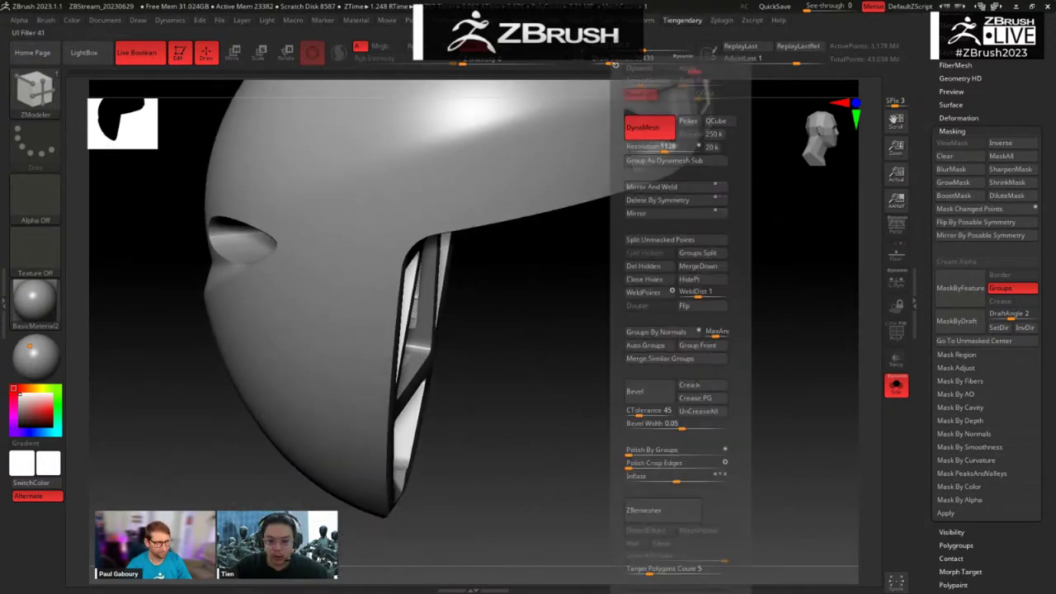
{"action": "left_click", "coordinate": [628, 466]}
{"action": "left_click_drag", "start_coordinate": [589, 476], "coordinate": [585, 337]}
{"action": "key", "text": "alt+t"}
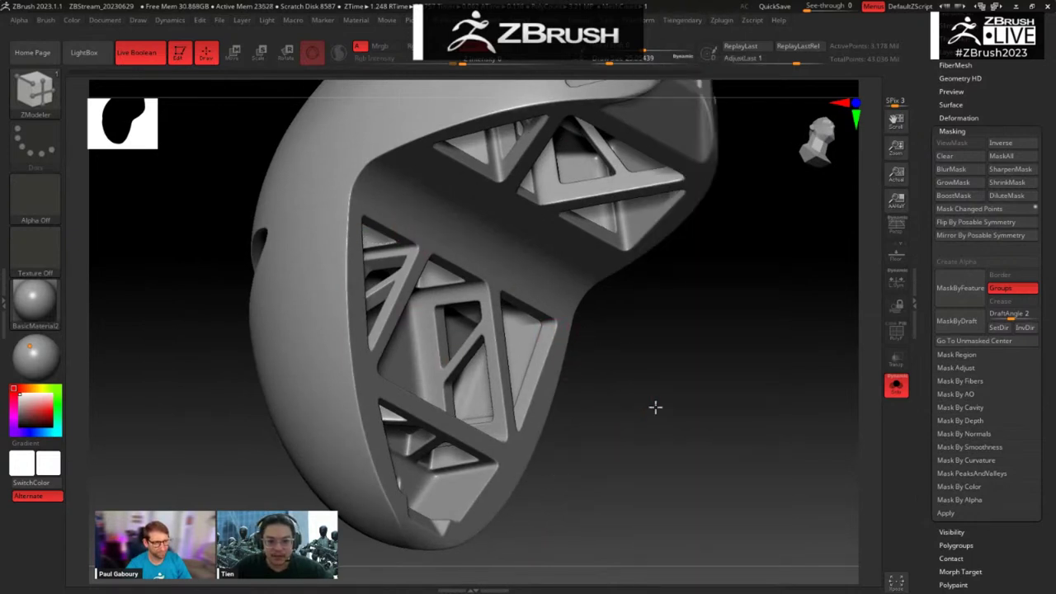
{"action": "left_click_drag", "start_coordinate": [655, 407], "coordinate": [657, 393]}
{"action": "left_click_drag", "start_coordinate": [654, 334], "coordinate": [646, 369], "text": "alt"}
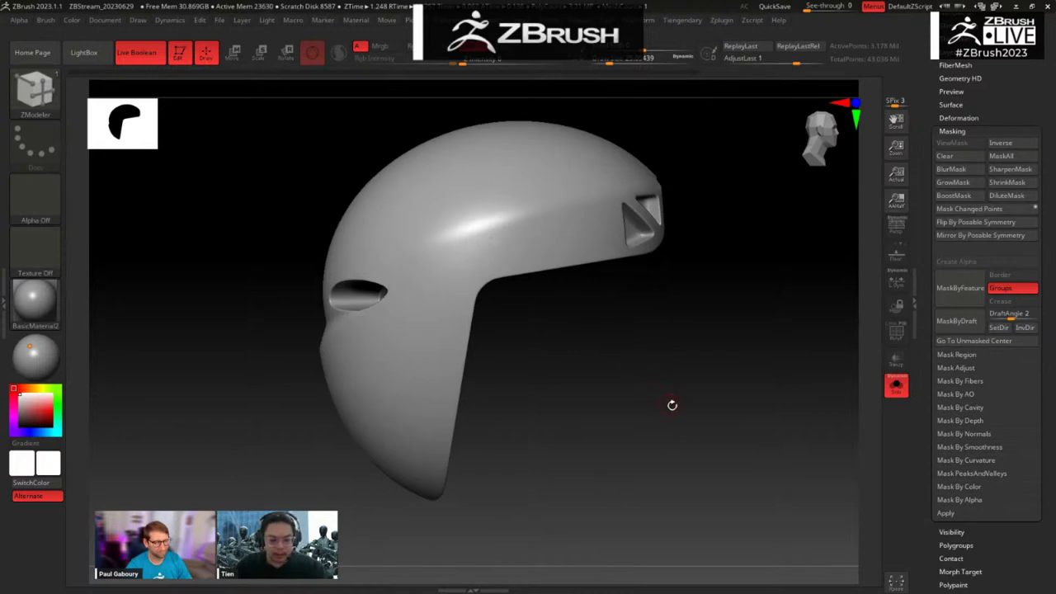
Step: Switch to the Chisel brush with BrushTip 1 and slightly increase its draw size
{"action": "key", "text": "b"}
{"action": "key", "text": "c"}
{"action": "key", "text": "h"}
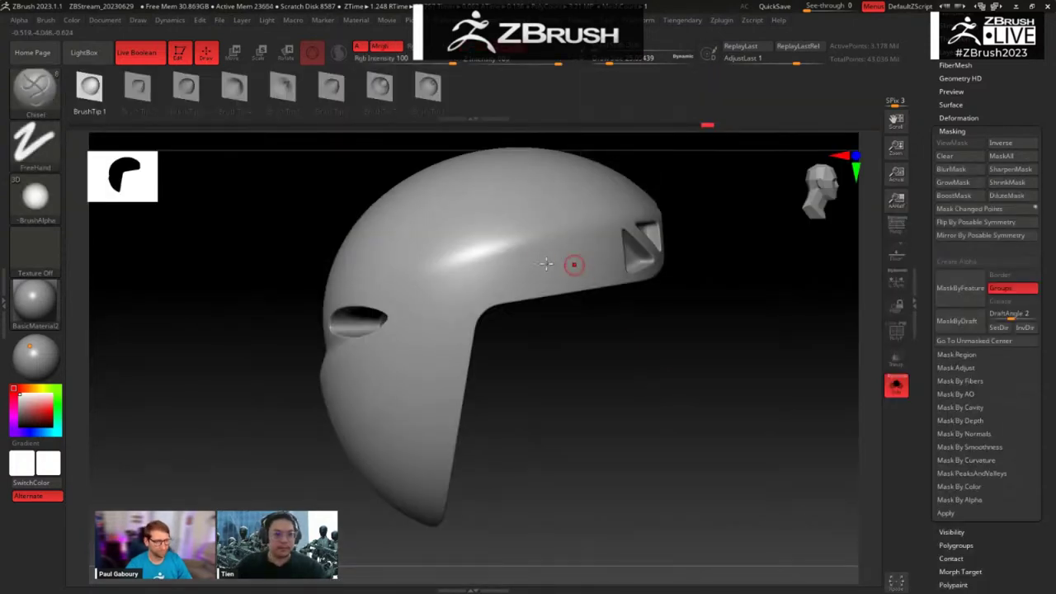
{"action": "key", "text": "space"}
{"action": "left_click_drag", "start_coordinate": [600, 327], "coordinate": [609, 328]}
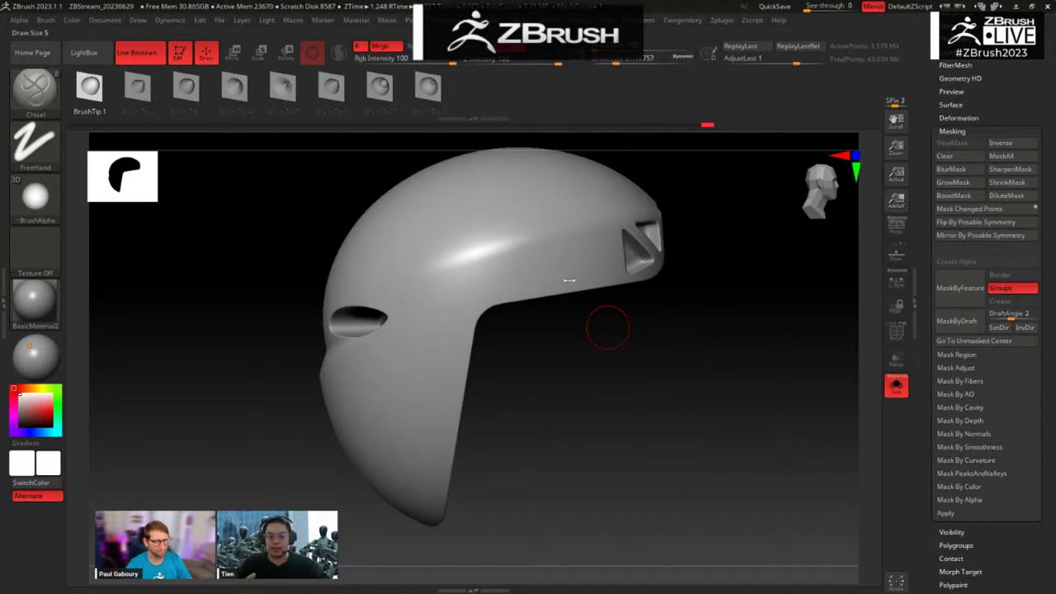
Step: Try a Chisel groove along the side panel from the chin up to the rear notch, and undo it
{"action": "left_click_drag", "start_coordinate": [535, 398], "coordinate": [464, 344]}
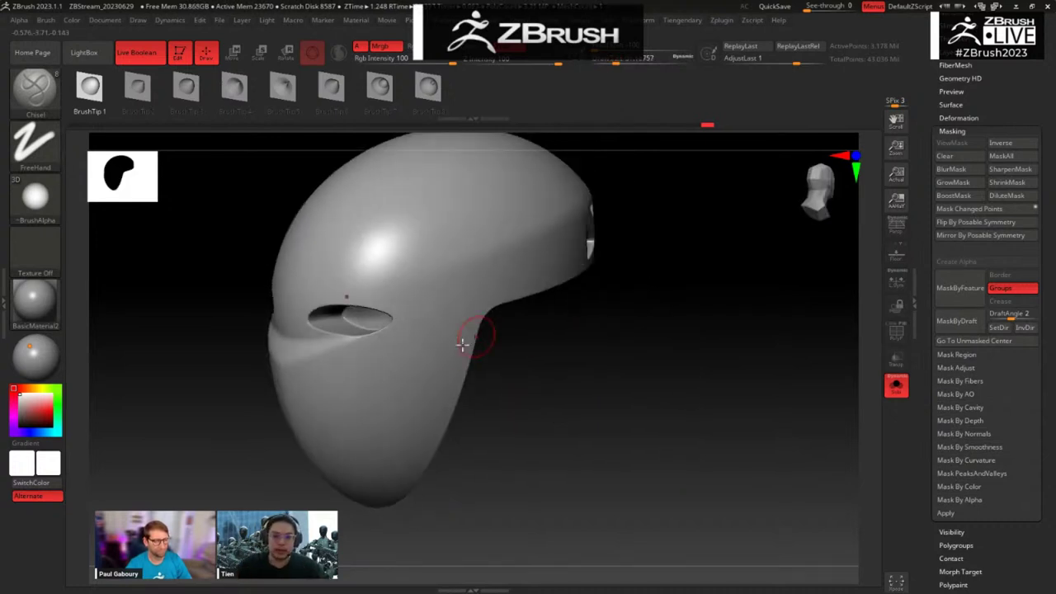
{"action": "mouse_move", "coordinate": [405, 436]}
{"action": "left_mouse_down"}
{"action": "mouse_move", "coordinate": [515, 228]}
{"action": "mouse_move", "coordinate": [624, 200]}
{"action": "left_mouse_up"}
{"action": "mouse_move", "coordinate": [685, 293]}
{"action": "left_mouse_down"}
{"action": "mouse_move", "coordinate": [635, 439]}
{"action": "mouse_move", "coordinate": [578, 278]}
{"action": "left_mouse_up"}
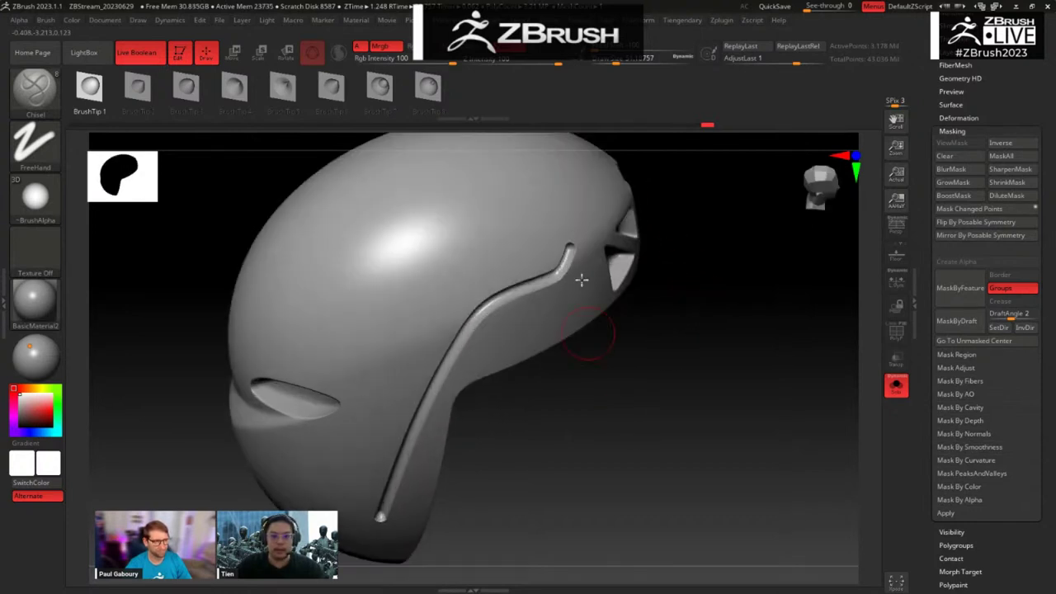
{"action": "key", "text": "ctrl+z"}
{"action": "left_click_drag", "start_coordinate": [550, 147], "coordinate": [572, 336]}
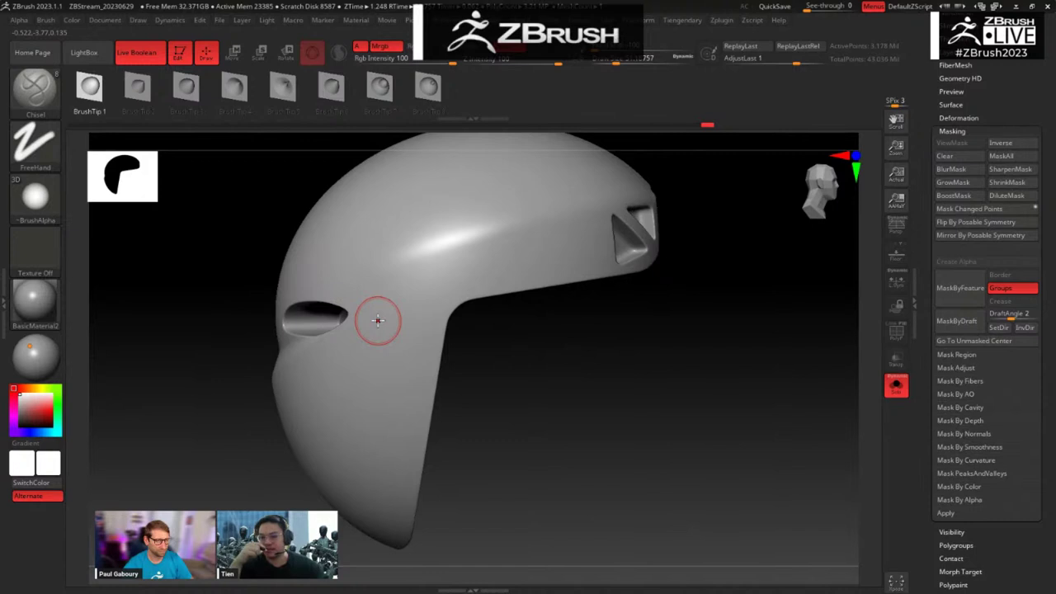
{"action": "left_click_drag", "start_coordinate": [524, 408], "coordinate": [514, 397]}
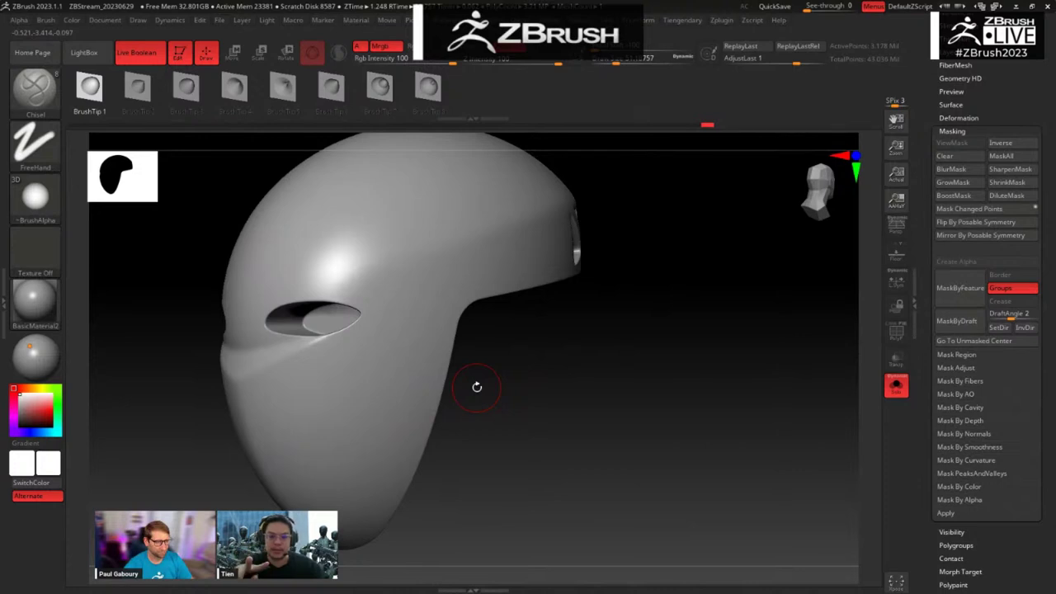
{"action": "left_click_drag", "start_coordinate": [618, 379], "coordinate": [590, 382]}
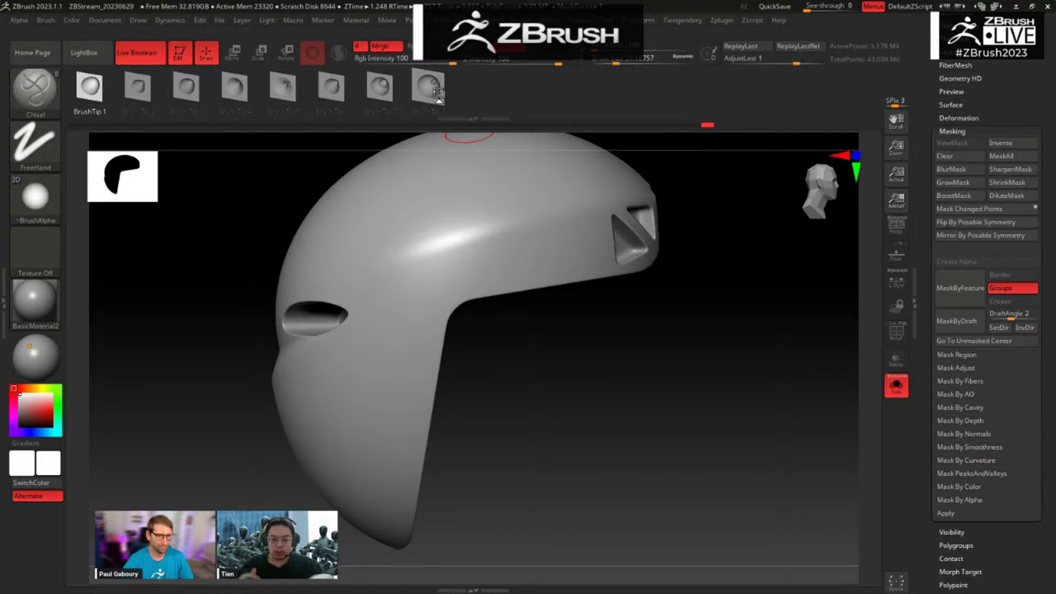
{"action": "left_click_drag", "start_coordinate": [682, 281], "coordinate": [630, 226]}
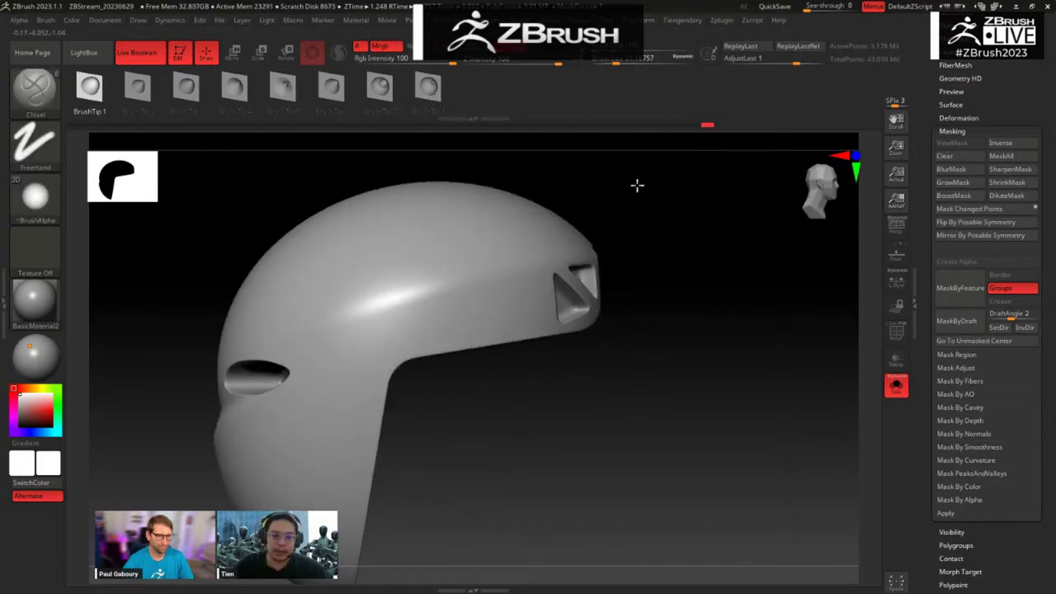
{"action": "left_click_drag", "start_coordinate": [637, 185], "coordinate": [606, 320]}
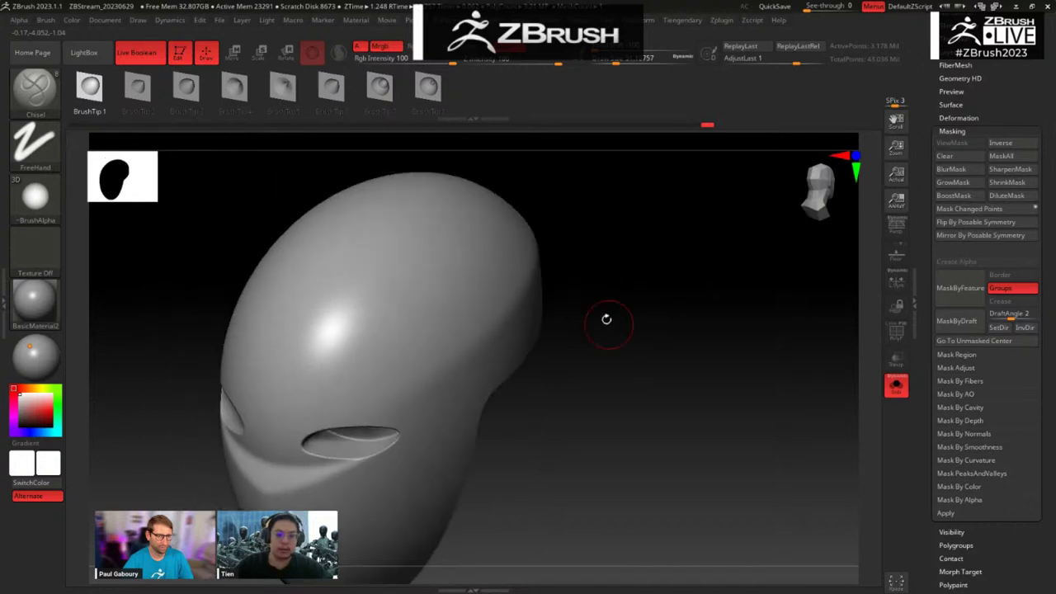
Step: Turn off Solo so the neck tubes are shown together with the head
{"action": "mouse_move", "coordinate": [505, 208]}
{"action": "left_mouse_down"}
{"action": "mouse_move", "coordinate": [443, 240]}
{"action": "mouse_move", "coordinate": [306, 394]}
{"action": "mouse_move", "coordinate": [203, 411]}
{"action": "left_mouse_up"}
{"action": "left_click_drag", "start_coordinate": [658, 325], "coordinate": [384, 427]}
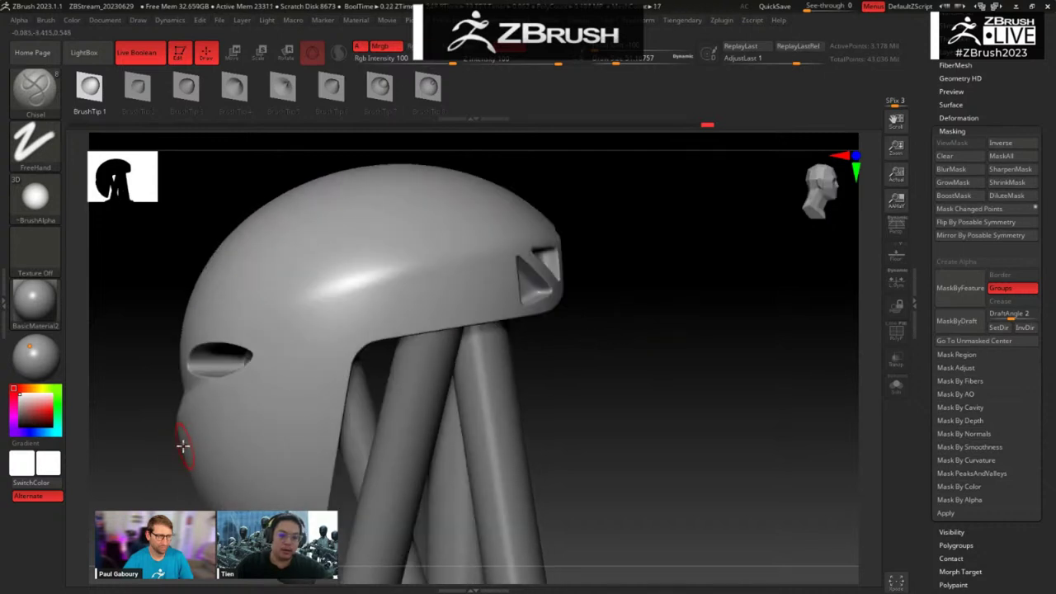
{"action": "left_click_drag", "start_coordinate": [161, 488], "coordinate": [189, 502]}
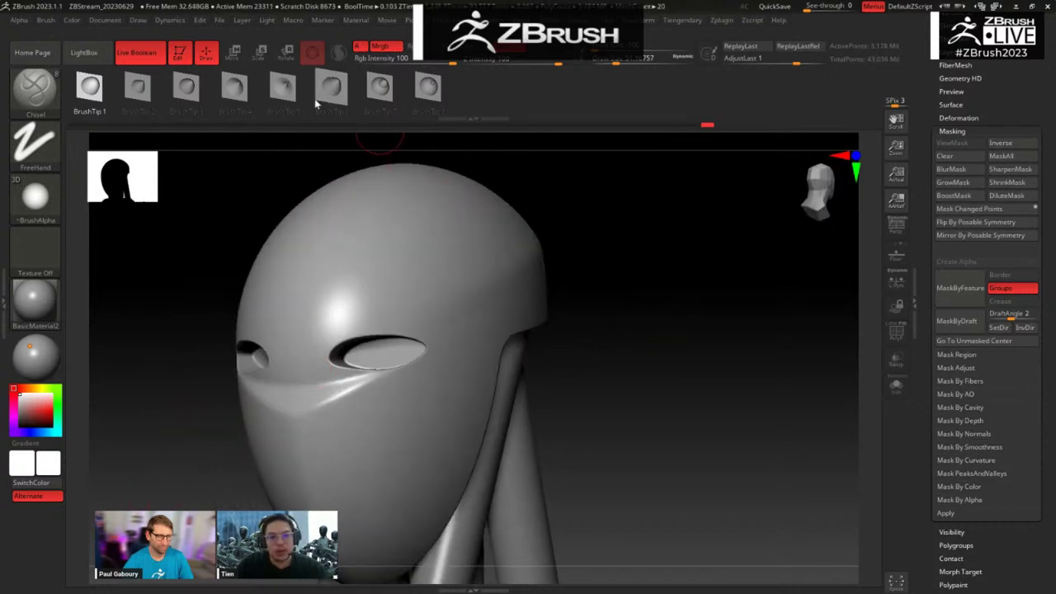
Step: Select Chisel BrushTip 5 with a smaller draw size and carve a symmetrical panel line above the eyes and up the cap's sides
{"action": "key", "text": "space"}
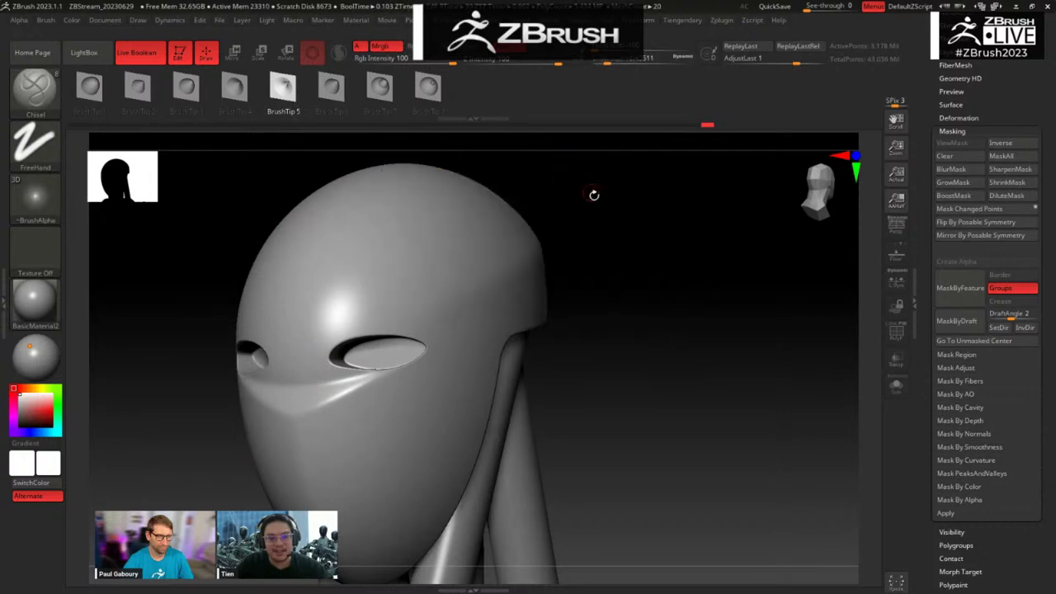
{"action": "left_click_drag", "start_coordinate": [594, 195], "coordinate": [602, 225]}
{"action": "mouse_move", "coordinate": [354, 389]}
{"action": "left_mouse_down"}
{"action": "mouse_move", "coordinate": [432, 379]}
{"action": "mouse_move", "coordinate": [464, 360]}
{"action": "mouse_move", "coordinate": [481, 273]}
{"action": "mouse_move", "coordinate": [502, 245]}
{"action": "mouse_move", "coordinate": [647, 196]}
{"action": "mouse_move", "coordinate": [600, 242]}
{"action": "left_mouse_up"}
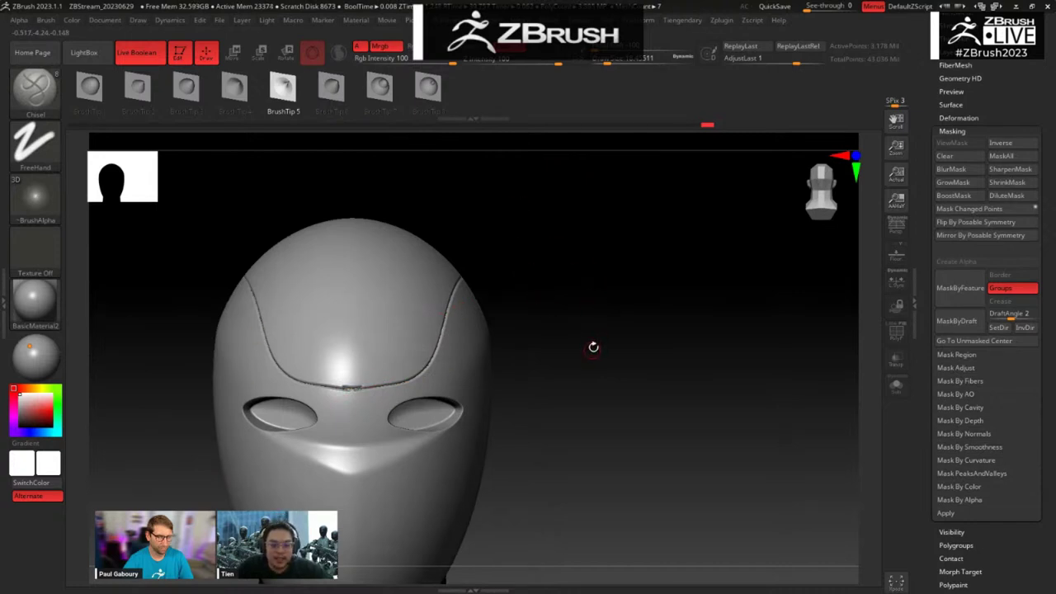
Step: Isolate the helmet shell with Solo and view its side and rear cutouts
{"action": "left_click_drag", "start_coordinate": [596, 354], "coordinate": [563, 385]}
{"action": "left_click", "coordinate": [634, 293]}
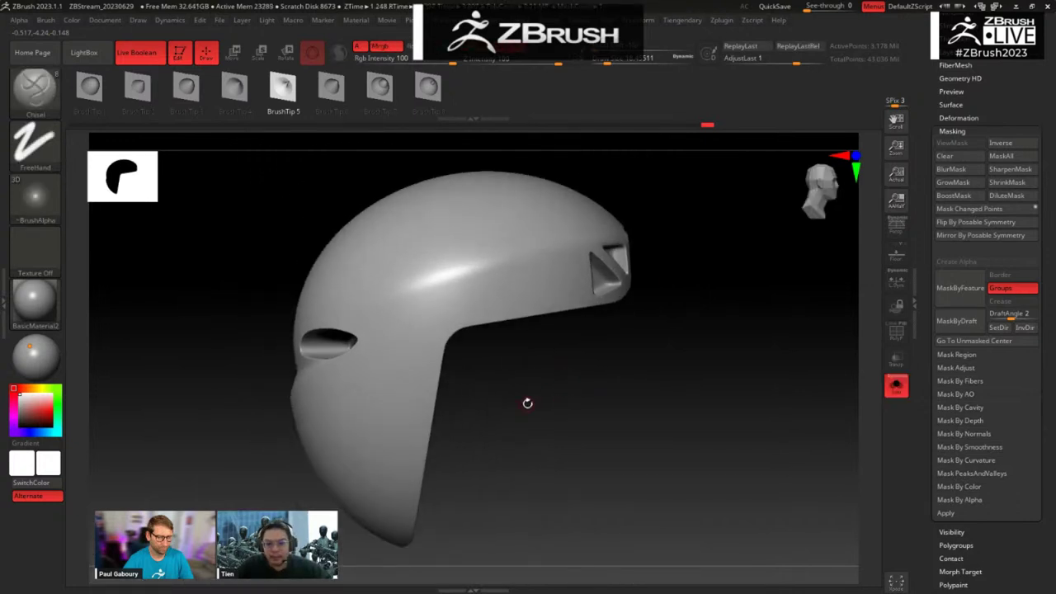
{"action": "key", "text": "ctrl"}
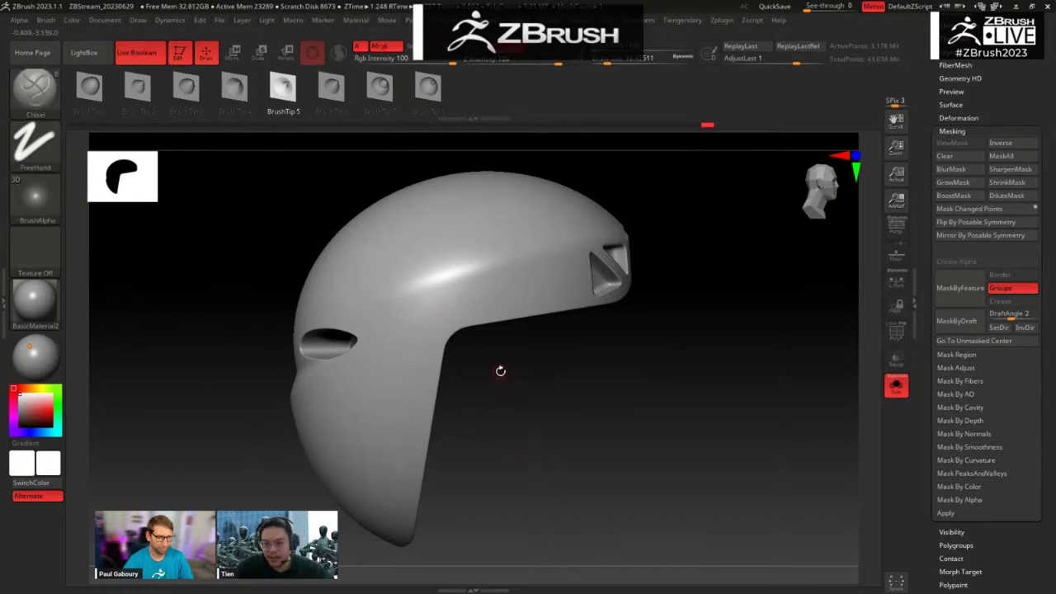
{"action": "left_click_drag", "start_coordinate": [514, 402], "coordinate": [488, 319]}
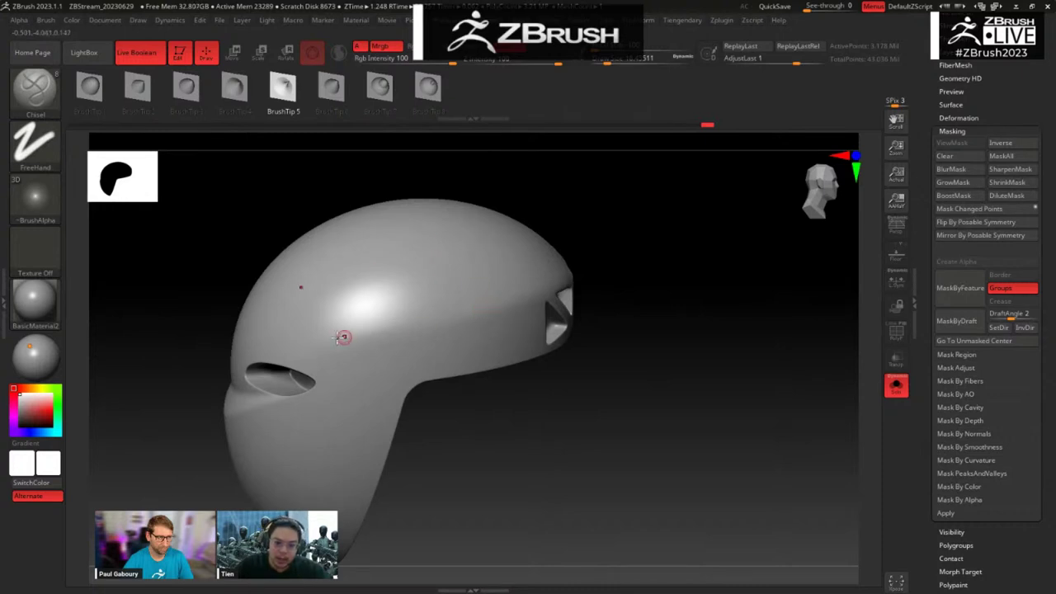
{"action": "left_click_drag", "start_coordinate": [531, 425], "coordinate": [521, 386]}
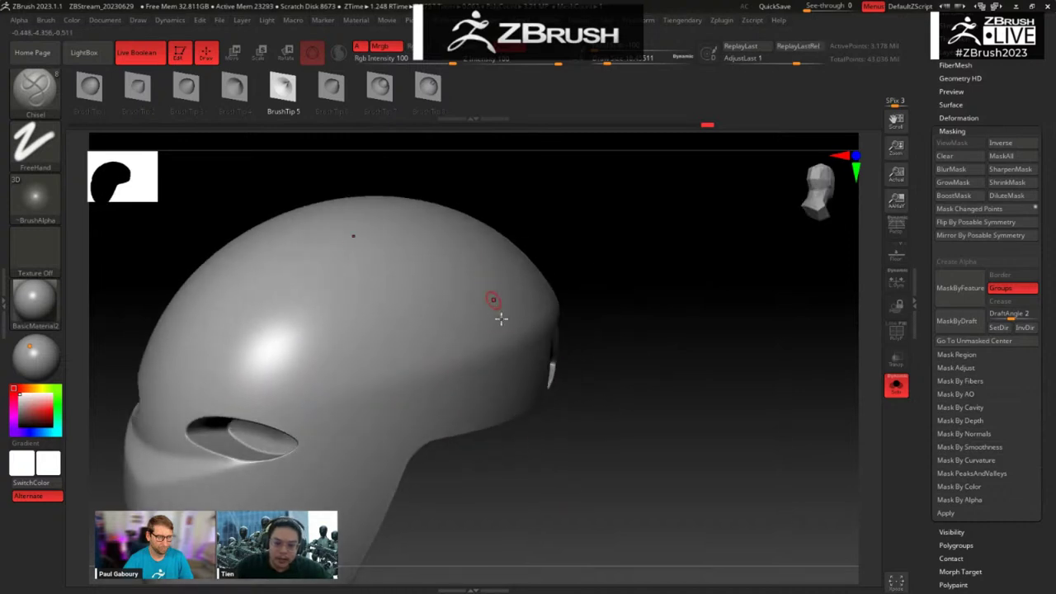
Step: Try carving a panel line with the Chisel brush on the helmet's side, around the rear triangular cutouts
{"action": "mouse_move", "coordinate": [469, 285]}
{"action": "left_mouse_down"}
{"action": "mouse_move", "coordinate": [538, 393]}
{"action": "mouse_move", "coordinate": [501, 475]}
{"action": "left_mouse_up"}
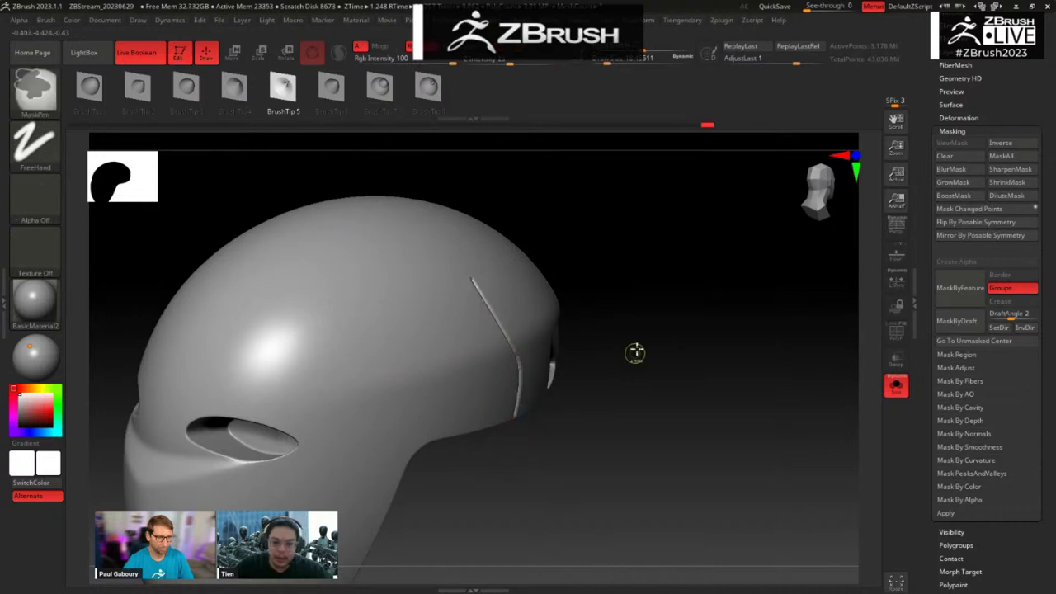
{"action": "mouse_move", "coordinate": [656, 321]}
{"action": "left_mouse_down"}
{"action": "mouse_move", "coordinate": [636, 304]}
{"action": "mouse_move", "coordinate": [685, 215]}
{"action": "left_mouse_up"}
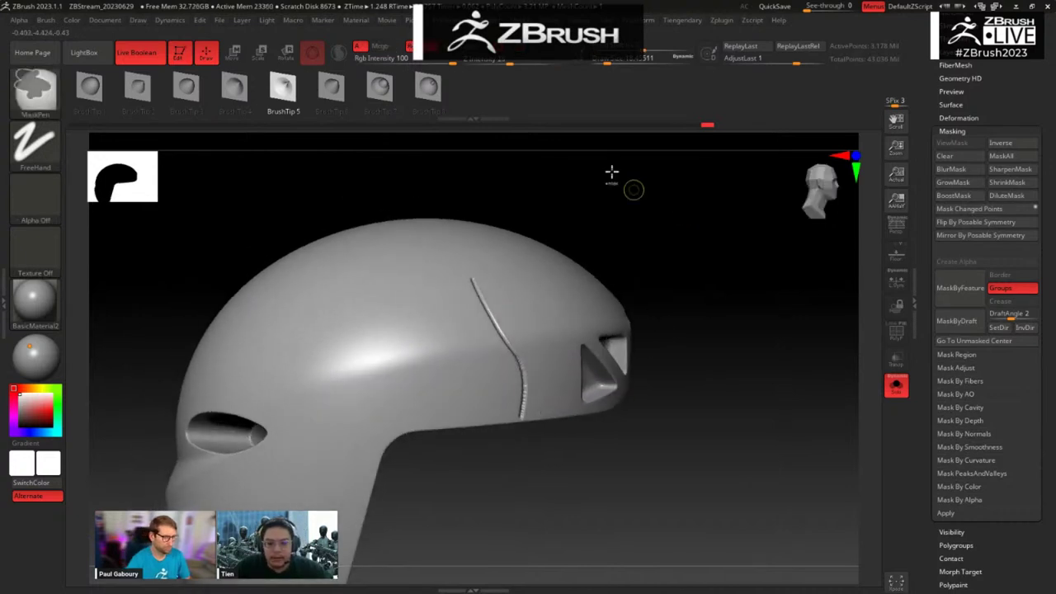
{"action": "key", "text": "ctrl"}
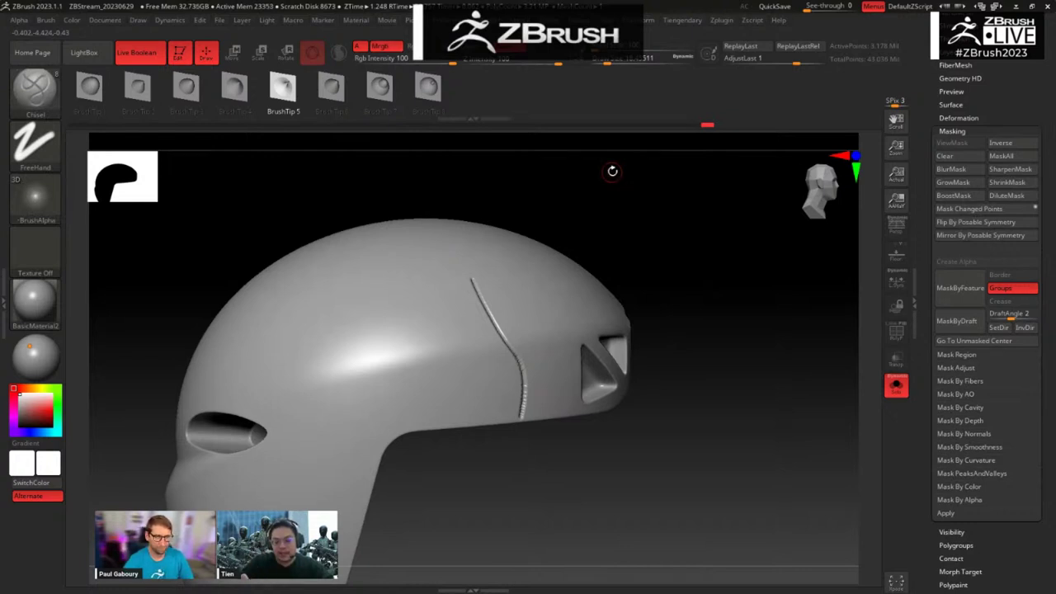
{"action": "key", "text": "ctrl+z"}
{"action": "mouse_move", "coordinate": [693, 315]}
{"action": "left_mouse_down"}
{"action": "mouse_move", "coordinate": [659, 323]}
{"action": "mouse_move", "coordinate": [679, 299]}
{"action": "mouse_move", "coordinate": [707, 347]}
{"action": "mouse_move", "coordinate": [603, 292]}
{"action": "mouse_move", "coordinate": [488, 344]}
{"action": "mouse_move", "coordinate": [469, 378]}
{"action": "left_mouse_up"}
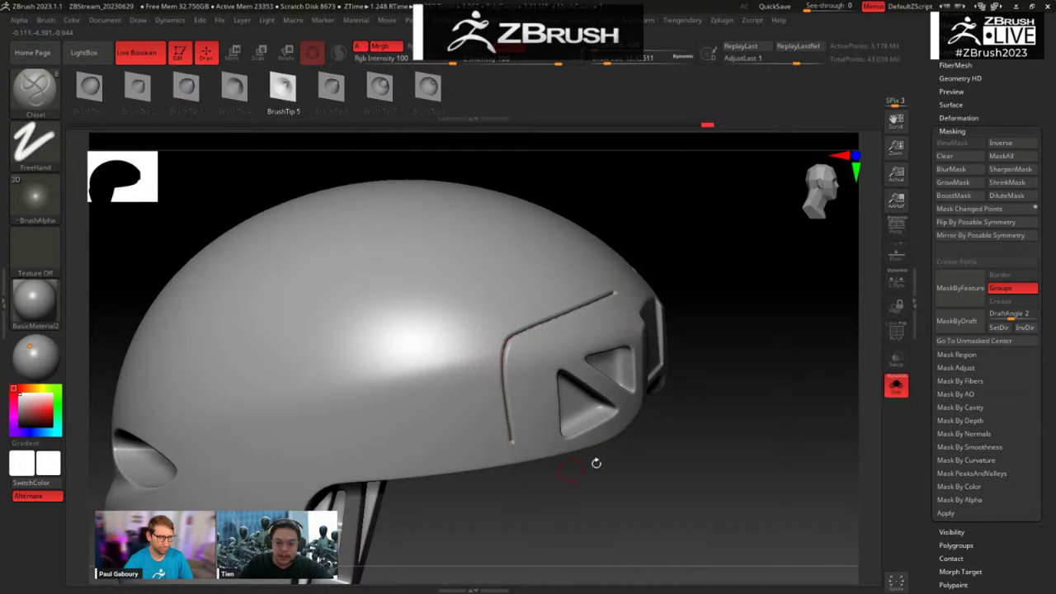
{"action": "left_click_drag", "start_coordinate": [669, 454], "coordinate": [700, 405]}
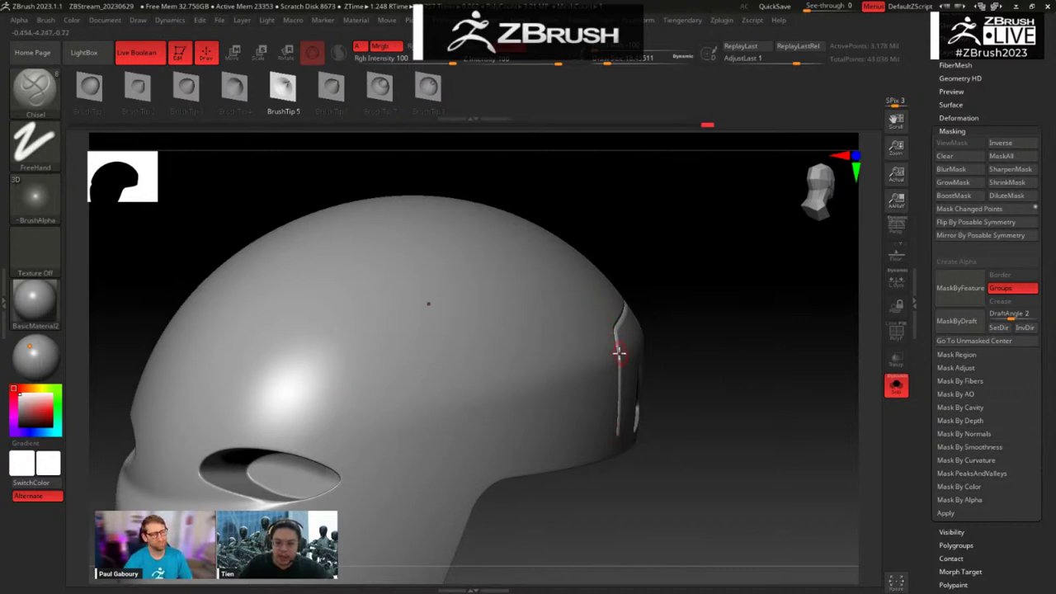
{"action": "mouse_move", "coordinate": [680, 463]}
{"action": "left_mouse_down"}
{"action": "mouse_move", "coordinate": [688, 471]}
{"action": "mouse_move", "coordinate": [636, 448]}
{"action": "mouse_move", "coordinate": [655, 466]}
{"action": "mouse_move", "coordinate": [649, 438]}
{"action": "mouse_move", "coordinate": [677, 493]}
{"action": "mouse_move", "coordinate": [722, 465]}
{"action": "mouse_move", "coordinate": [720, 475]}
{"action": "mouse_move", "coordinate": [690, 354]}
{"action": "mouse_move", "coordinate": [637, 363]}
{"action": "mouse_move", "coordinate": [637, 346]}
{"action": "mouse_move", "coordinate": [600, 408]}
{"action": "mouse_move", "coordinate": [634, 297]}
{"action": "mouse_move", "coordinate": [649, 363]}
{"action": "mouse_move", "coordinate": [662, 365]}
{"action": "mouse_move", "coordinate": [600, 295]}
{"action": "left_mouse_up"}
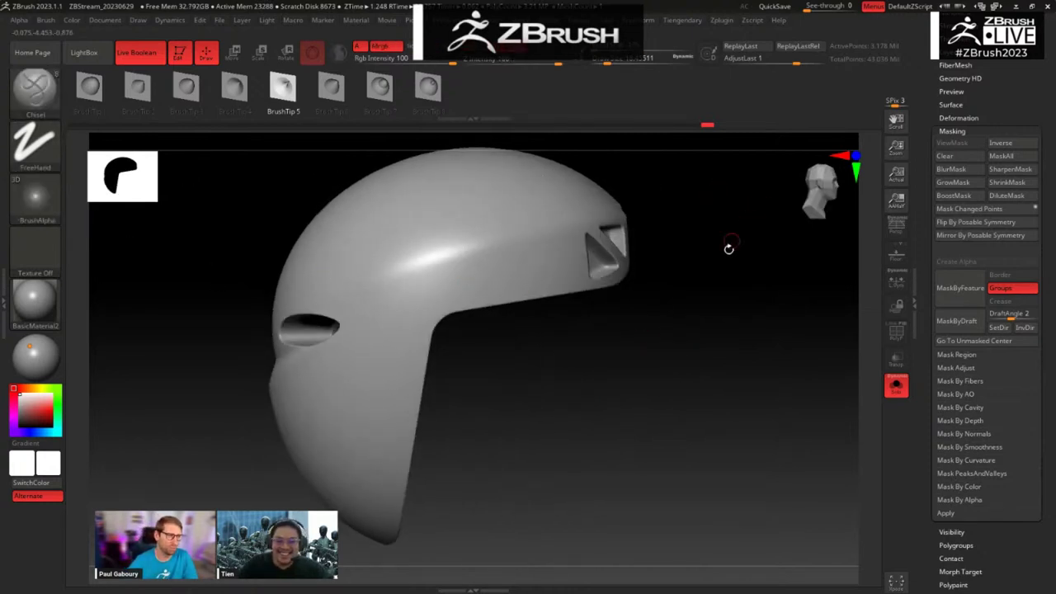
Step: Mask a rectangular area over the triangular cutouts at the back of the helmet
{"action": "left_click_drag", "start_coordinate": [729, 247], "coordinate": [680, 276]}
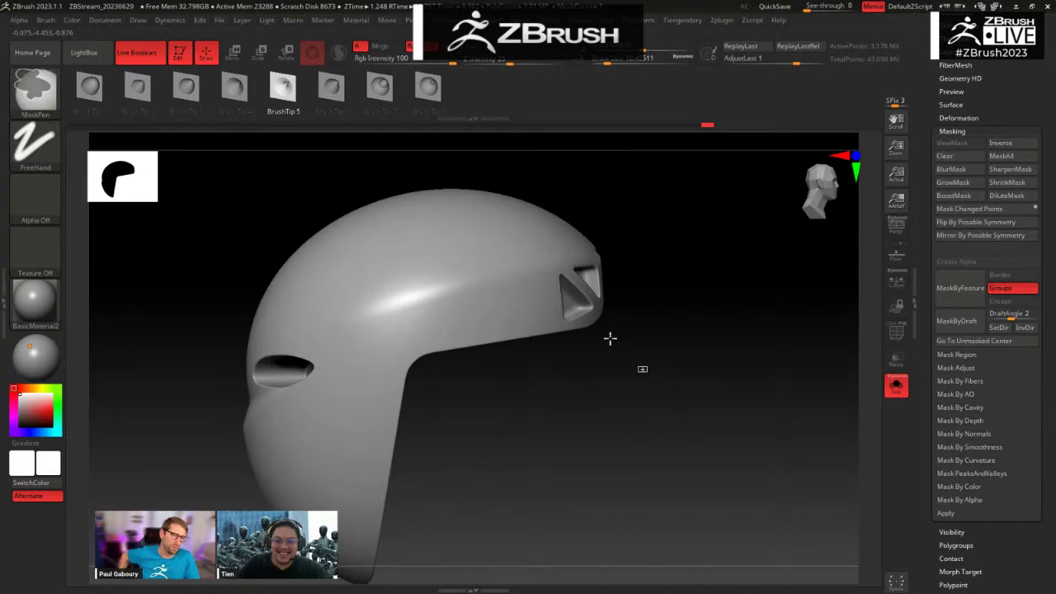
{"action": "left_click_drag", "start_coordinate": [647, 371], "coordinate": [548, 272], "text": "ctrl"}
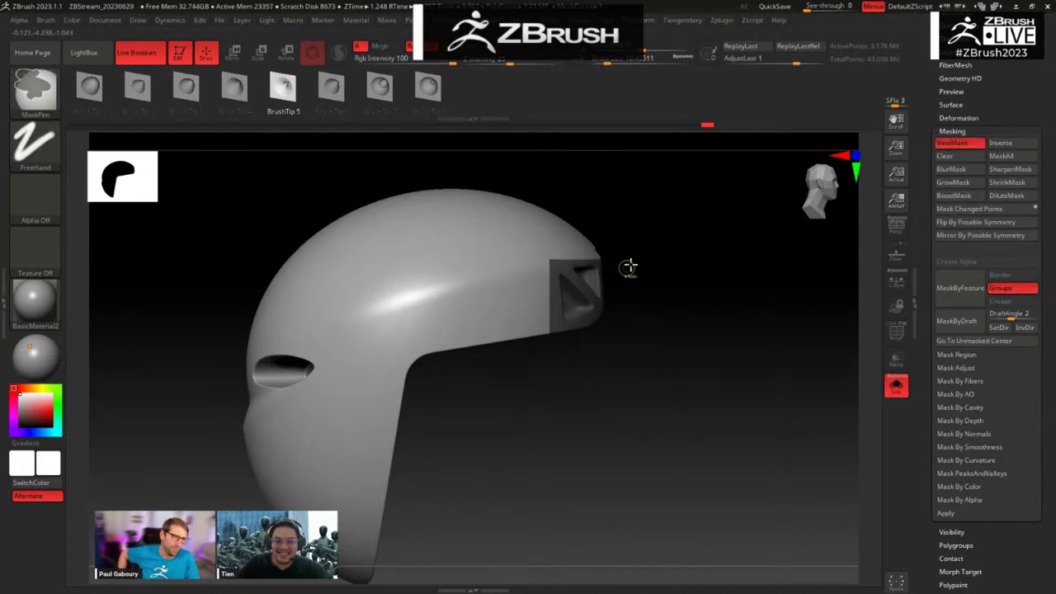
{"action": "left_click", "coordinate": [34, 144]}
{"action": "key", "text": "ctrl"}
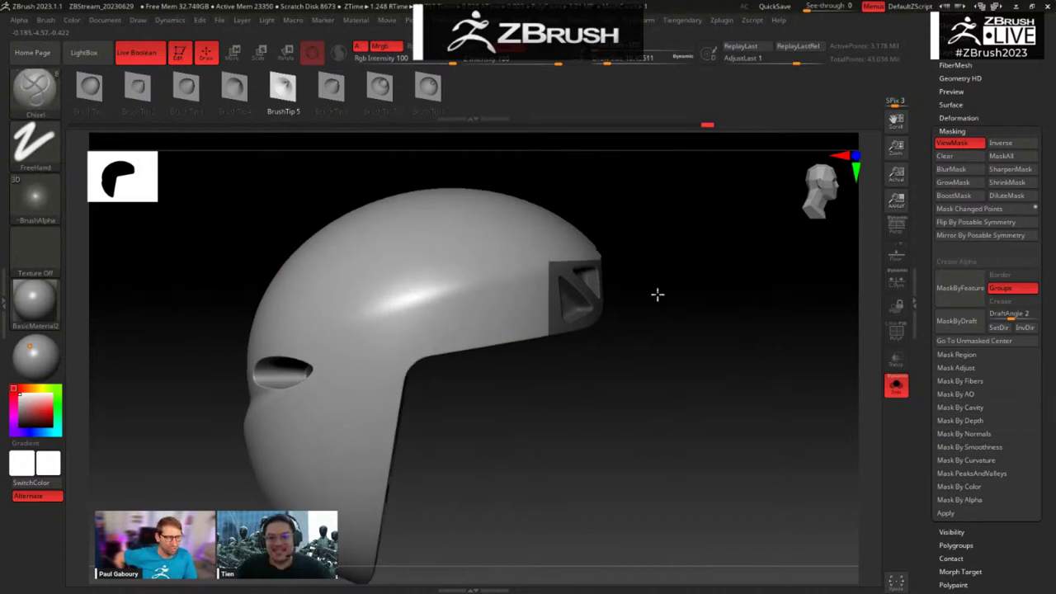
{"action": "left_click_drag", "start_coordinate": [658, 295], "coordinate": [616, 392]}
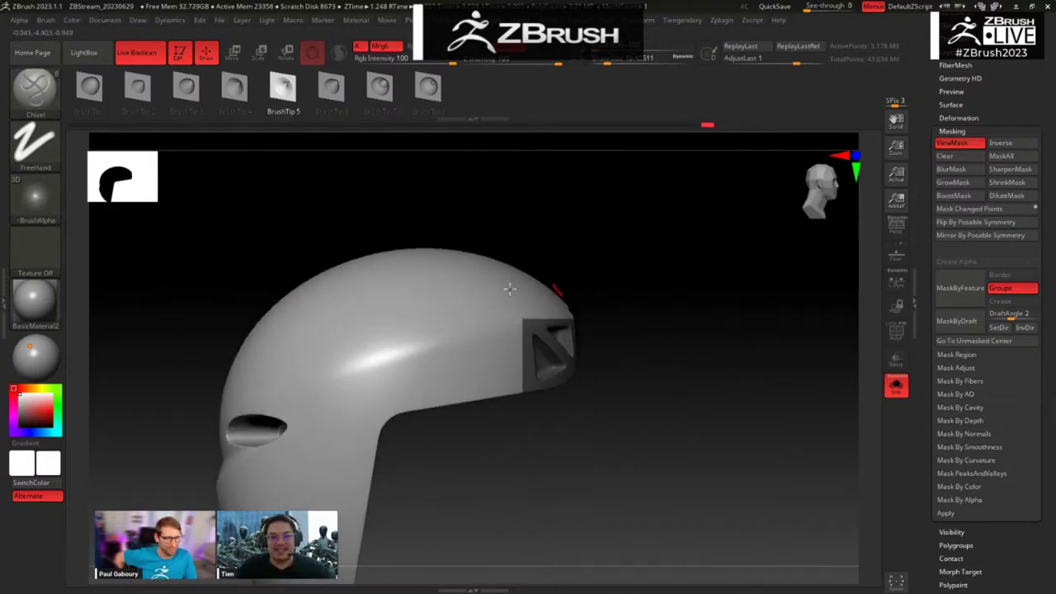
Step: Set the MaskPen brush's stroke to Lasso
{"action": "key", "text": "ctrl"}
{"action": "left_click", "coordinate": [43, 161]}
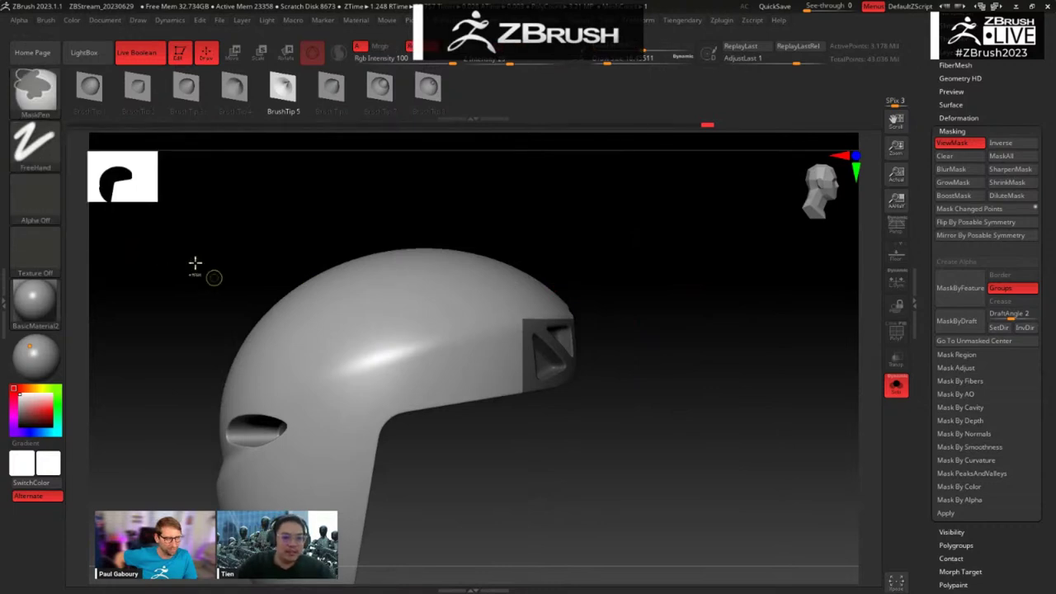
{"action": "left_click", "coordinate": [54, 161]}
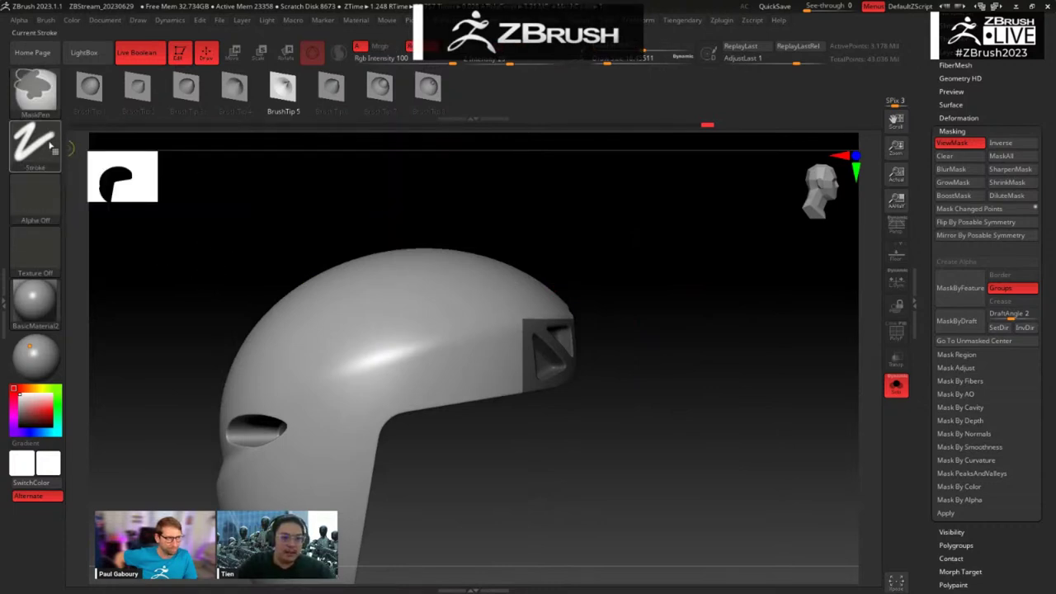
{"action": "left_click", "coordinate": [54, 148]}
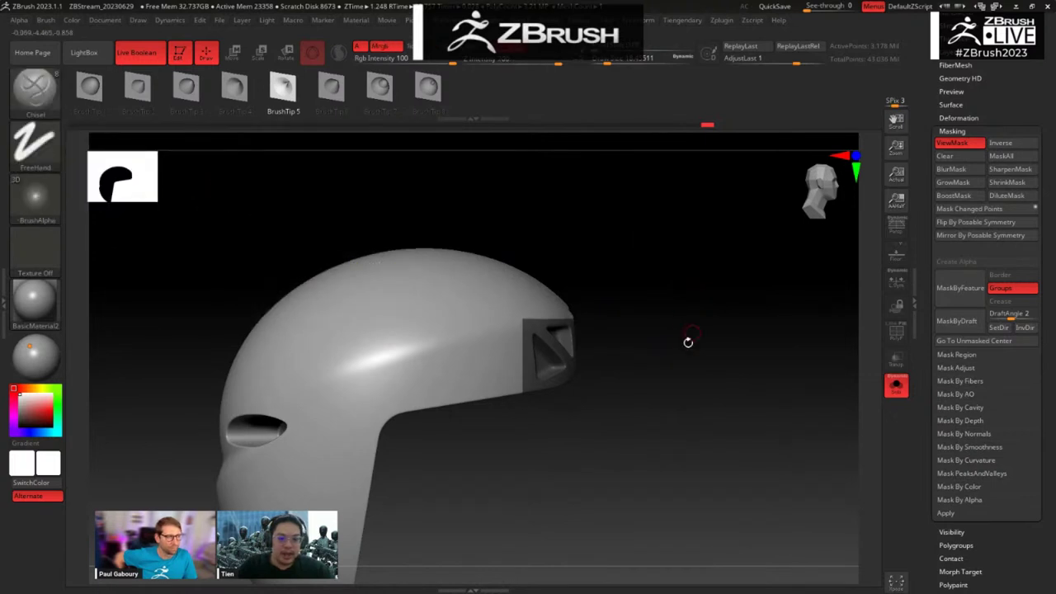
{"action": "mouse_move", "coordinate": [689, 342]}
{"action": "left_mouse_down"}
{"action": "mouse_move", "coordinate": [660, 292]}
{"action": "mouse_move", "coordinate": [670, 297]}
{"action": "left_mouse_up"}
{"action": "key", "text": "ctrl"}
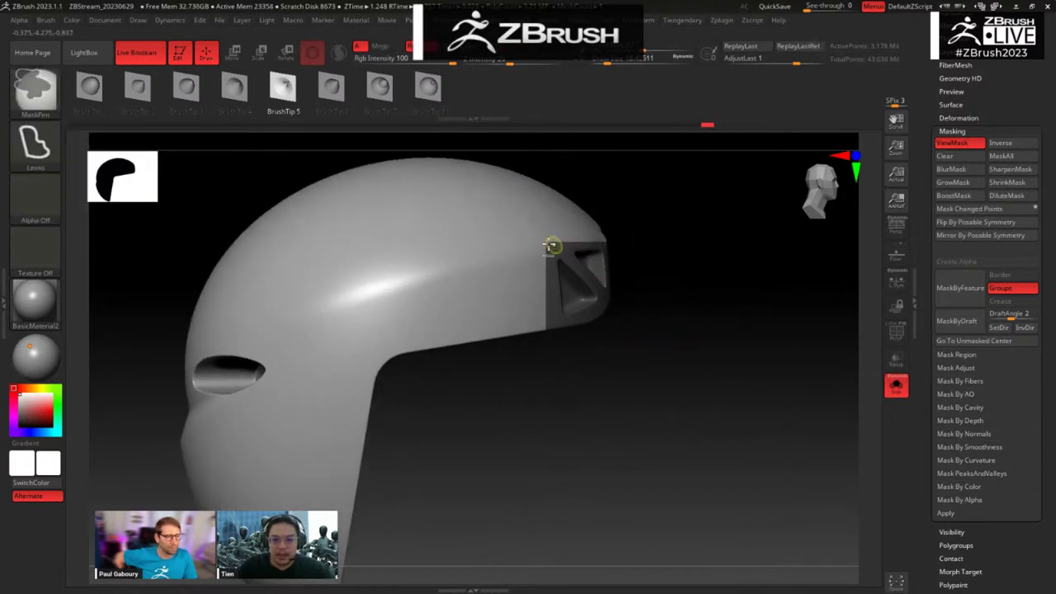
Step: Mask a narrow band along the helmet's lower side rim and down the back edge of the jaw
{"action": "mouse_move", "coordinate": [600, 264]}
{"action": "left_mouse_down", "text": "ctrl"}
{"action": "mouse_move", "coordinate": [566, 306]}
{"action": "mouse_move", "coordinate": [365, 346]}
{"action": "mouse_move", "coordinate": [698, 350]}
{"action": "mouse_move", "coordinate": [711, 282]}
{"action": "mouse_move", "coordinate": [699, 293]}
{"action": "left_mouse_up", "text": "ctrl"}
{"action": "left_click_drag", "start_coordinate": [701, 281], "coordinate": [808, 147], "text": "alt"}
{"action": "mouse_move", "coordinate": [471, 209]}
{"action": "left_mouse_down", "text": "ctrl"}
{"action": "mouse_move", "coordinate": [538, 333]}
{"action": "mouse_move", "coordinate": [412, 556]}
{"action": "mouse_move", "coordinate": [599, 356]}
{"action": "mouse_move", "coordinate": [609, 330]}
{"action": "mouse_move", "coordinate": [575, 418]}
{"action": "mouse_move", "coordinate": [619, 300]}
{"action": "mouse_move", "coordinate": [543, 295]}
{"action": "left_mouse_up", "text": "ctrl"}
{"action": "left_click_drag", "start_coordinate": [580, 359], "coordinate": [600, 371]}
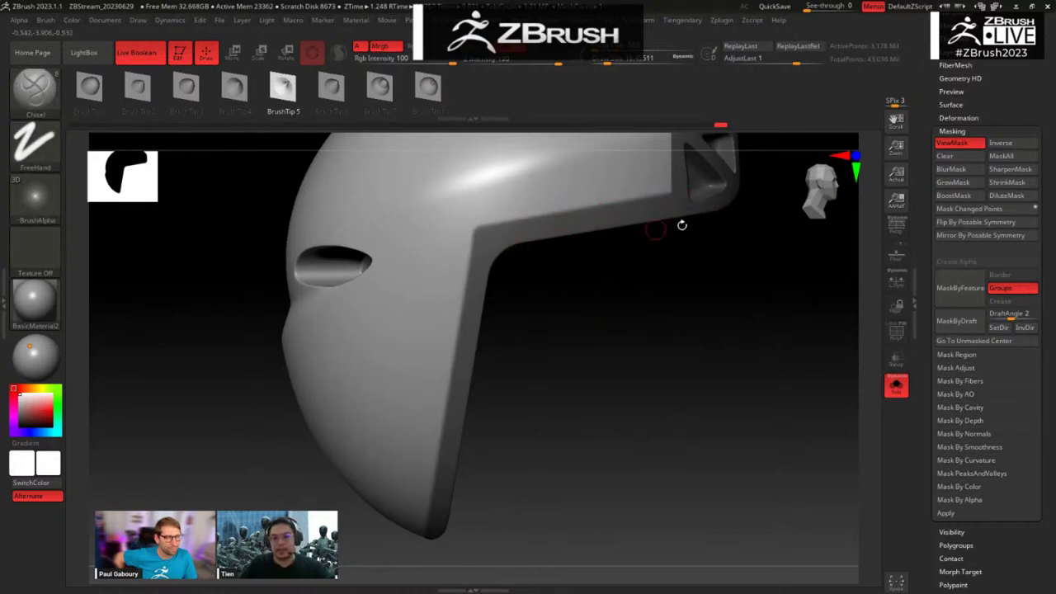
{"action": "left_click_drag", "start_coordinate": [610, 293], "coordinate": [594, 309]}
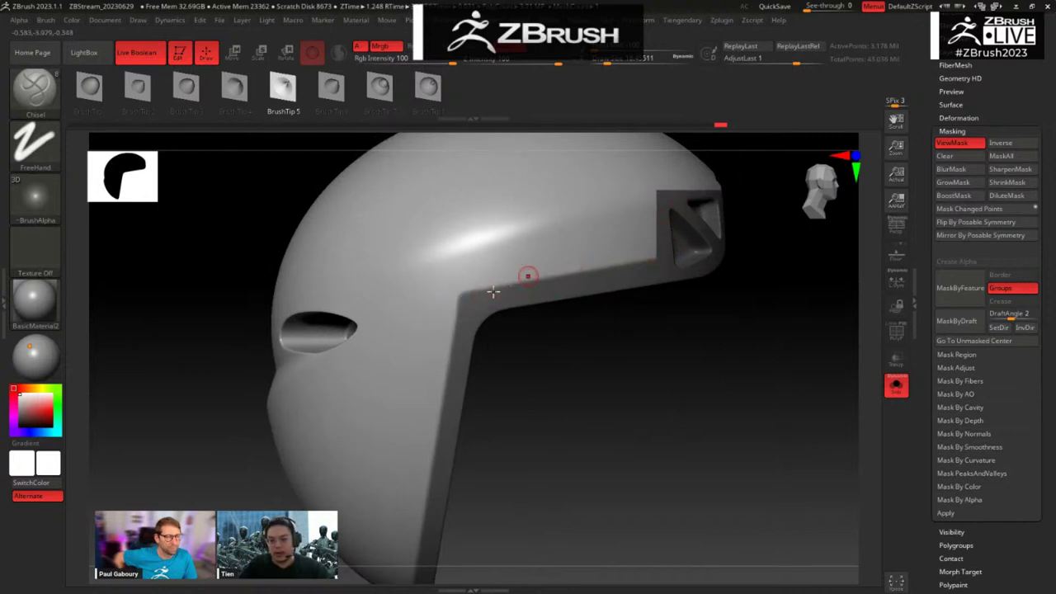
{"action": "left_click_drag", "start_coordinate": [625, 343], "coordinate": [554, 433], "text": "alt"}
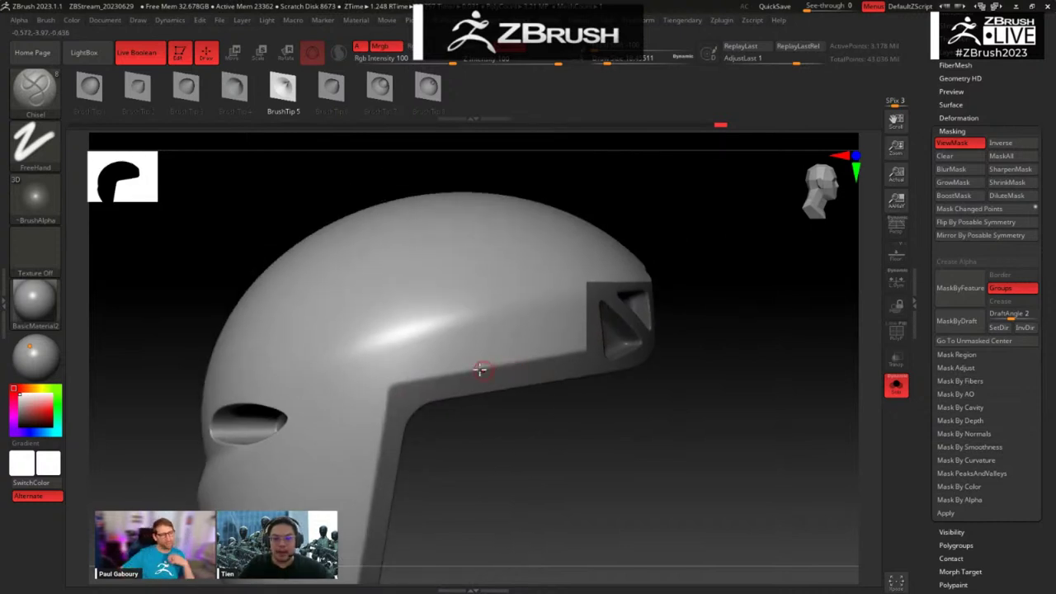
Step: Extend the rear mask with lasso selections so its front and upper edges slant around the triangular cutouts
{"action": "key", "text": "ctrl"}
{"action": "mouse_move", "coordinate": [587, 285]}
{"action": "left_mouse_down", "text": "ctrl"}
{"action": "mouse_move", "coordinate": [632, 338]}
{"action": "mouse_move", "coordinate": [534, 439]}
{"action": "left_mouse_up", "text": "ctrl"}
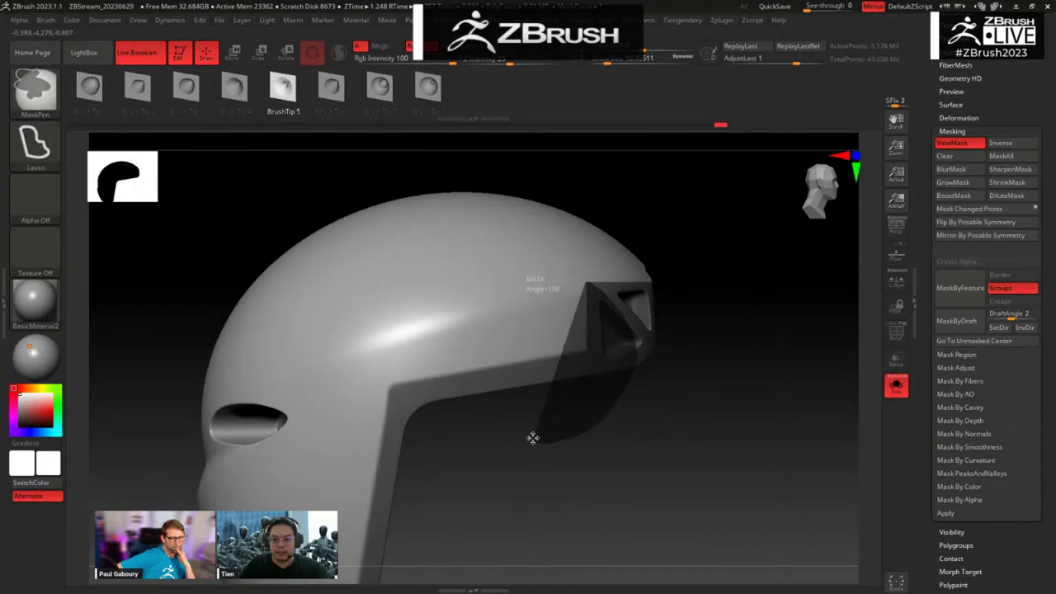
{"action": "left_click_drag", "start_coordinate": [533, 438], "coordinate": [551, 413], "text": "ctrl"}
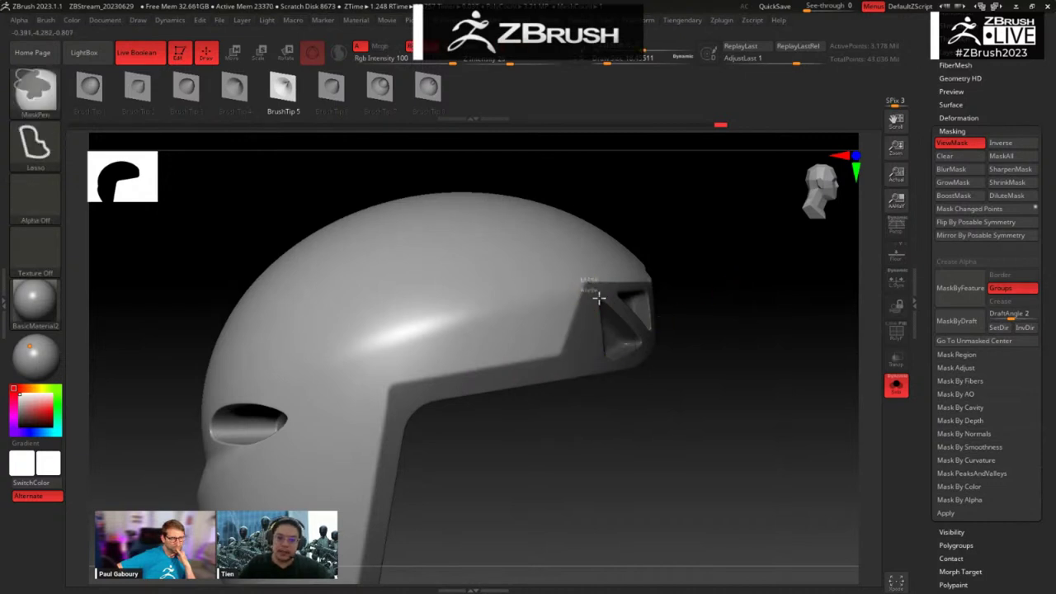
{"action": "mouse_move", "coordinate": [599, 299]}
{"action": "left_mouse_down", "text": "ctrl"}
{"action": "mouse_move", "coordinate": [733, 247]}
{"action": "mouse_move", "coordinate": [745, 286]}
{"action": "mouse_move", "coordinate": [719, 294]}
{"action": "mouse_move", "coordinate": [738, 294]}
{"action": "mouse_move", "coordinate": [725, 307]}
{"action": "mouse_move", "coordinate": [754, 247]}
{"action": "mouse_move", "coordinate": [654, 314]}
{"action": "left_mouse_up", "text": "ctrl"}
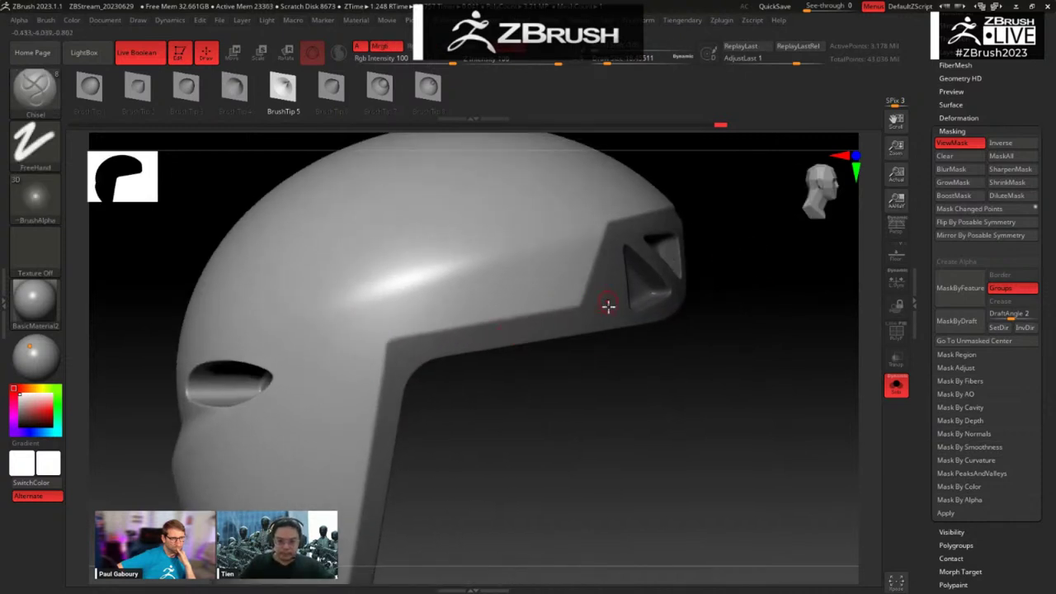
Step: Add an angular peaked mask area at the ear corner, tapering down into the jaw band
{"action": "key", "text": "ctrl"}
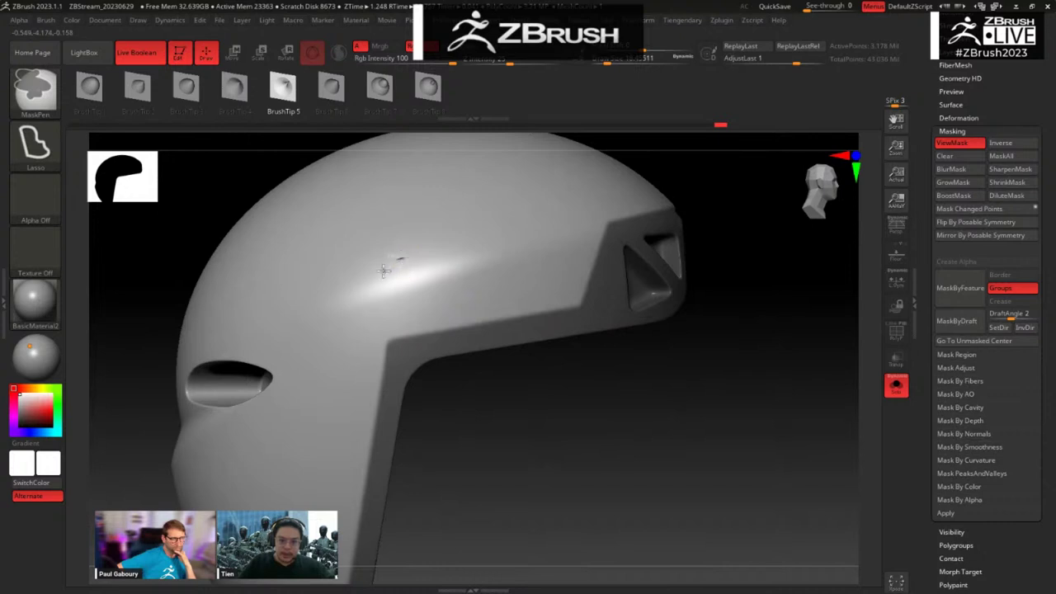
{"action": "left_click_drag", "start_coordinate": [384, 270], "coordinate": [408, 266], "text": "ctrl"}
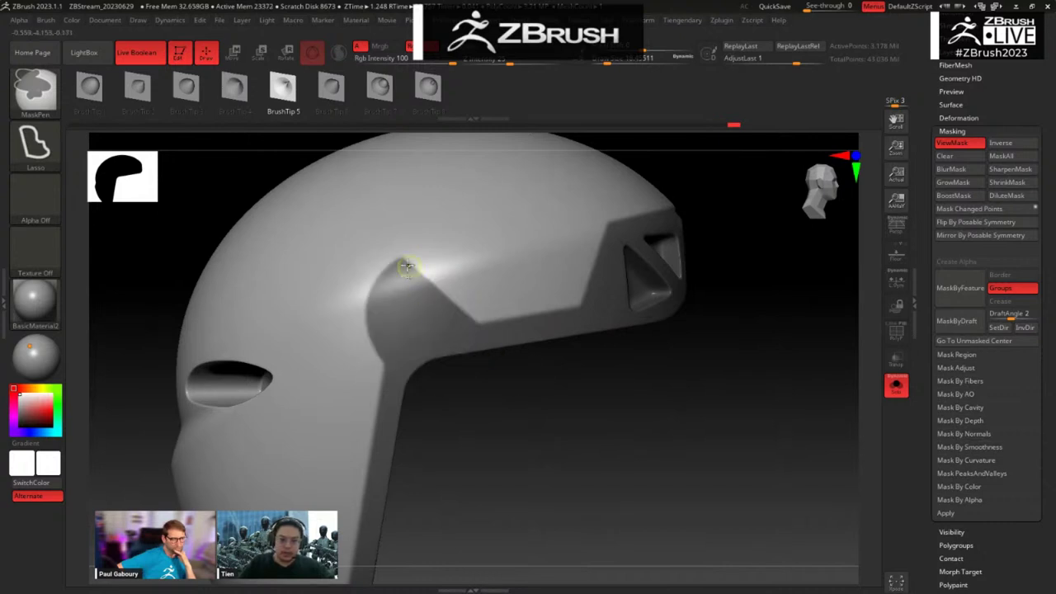
{"action": "mouse_move", "coordinate": [462, 355]}
{"action": "left_mouse_down"}
{"action": "mouse_move", "coordinate": [547, 394]}
{"action": "mouse_move", "coordinate": [424, 405]}
{"action": "mouse_move", "coordinate": [603, 288]}
{"action": "mouse_move", "coordinate": [590, 316]}
{"action": "mouse_move", "coordinate": [506, 321]}
{"action": "left_mouse_up"}
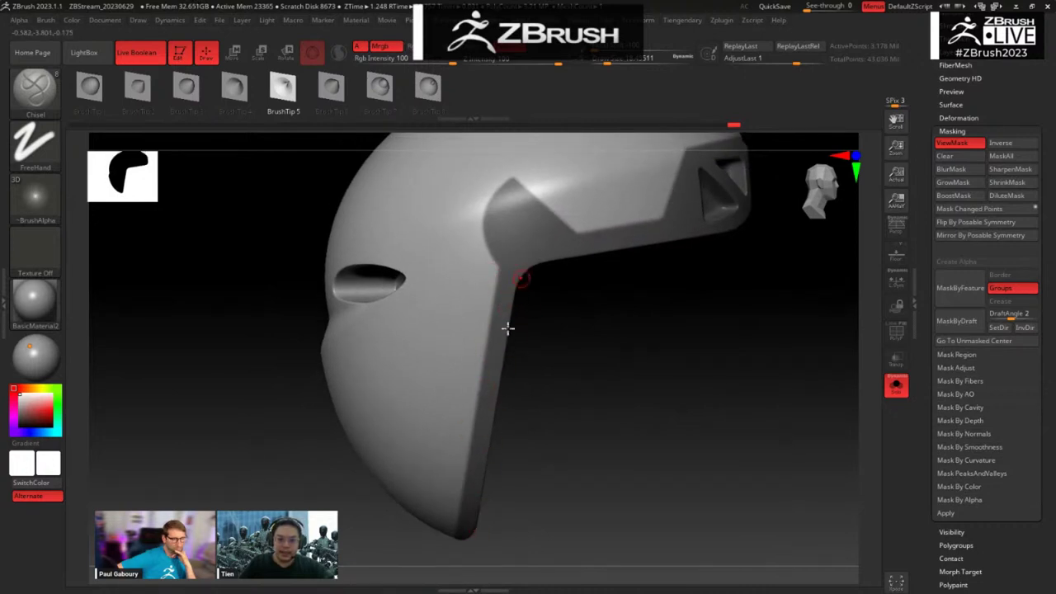
{"action": "left_click_drag", "start_coordinate": [546, 366], "coordinate": [485, 476]}
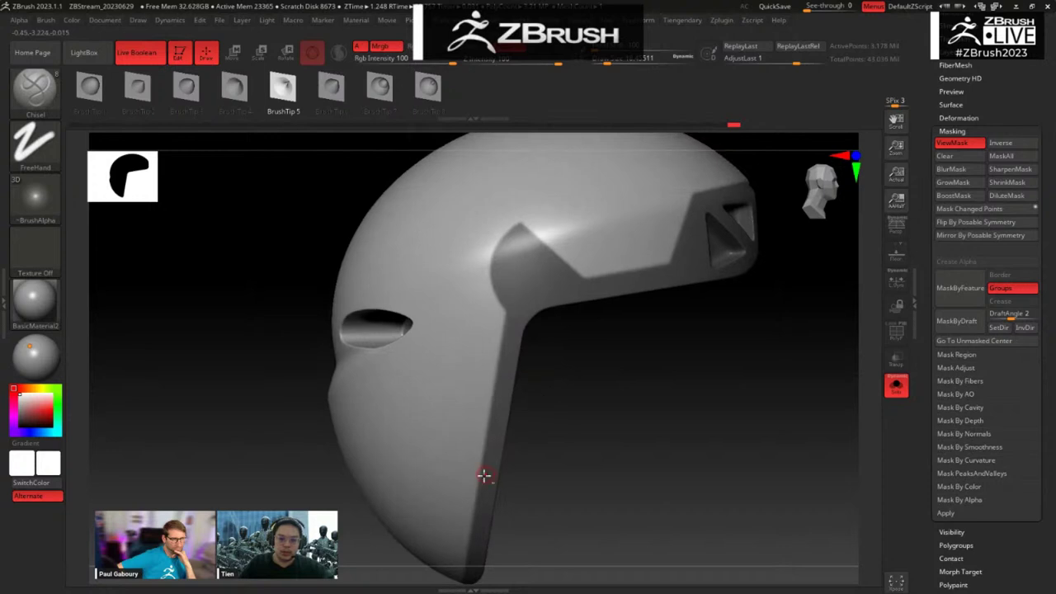
{"action": "mouse_move", "coordinate": [491, 427]}
{"action": "left_mouse_down", "text": "ctrl"}
{"action": "mouse_move", "coordinate": [505, 312]}
{"action": "mouse_move", "coordinate": [464, 278]}
{"action": "mouse_move", "coordinate": [450, 284]}
{"action": "mouse_move", "coordinate": [521, 222]}
{"action": "left_mouse_up", "text": "ctrl"}
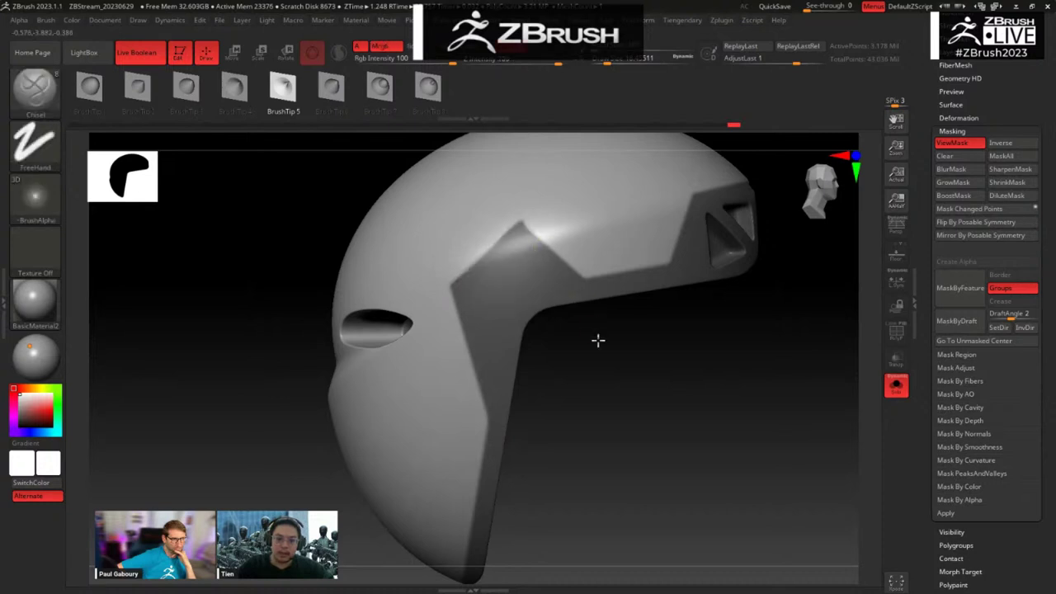
{"action": "mouse_move", "coordinate": [598, 340]}
{"action": "left_mouse_down"}
{"action": "mouse_move", "coordinate": [609, 337]}
{"action": "mouse_move", "coordinate": [599, 336]}
{"action": "left_mouse_up"}
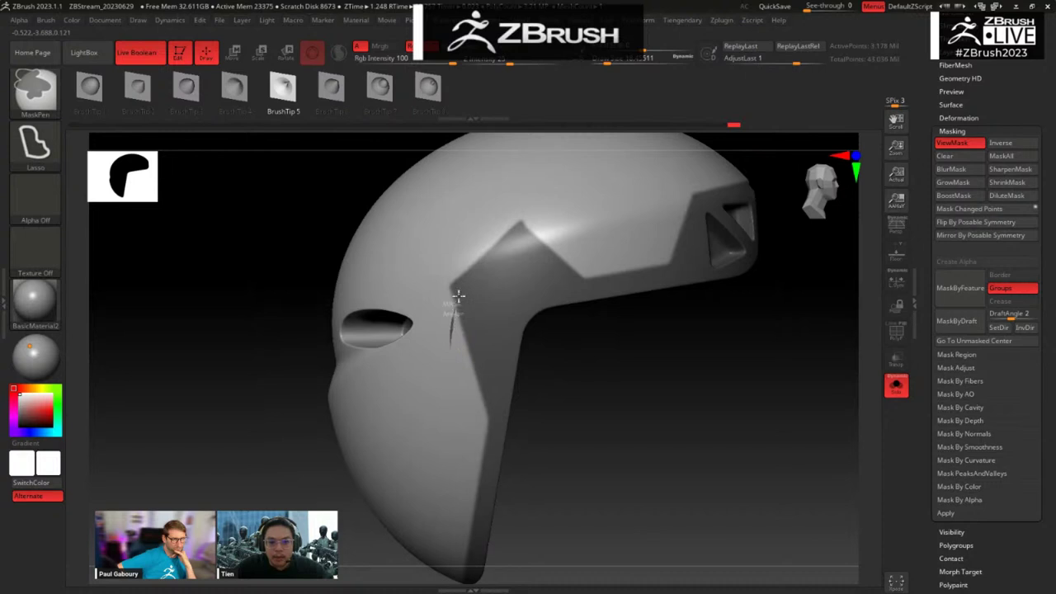
Step: Trim the front corner of the ear mask with the lasso into a smooth rounded curve
{"action": "mouse_move", "coordinate": [458, 296]}
{"action": "left_mouse_down", "text": "ctrl"}
{"action": "mouse_move", "coordinate": [552, 225]}
{"action": "mouse_move", "coordinate": [355, 236]}
{"action": "left_mouse_up", "text": "ctrl"}
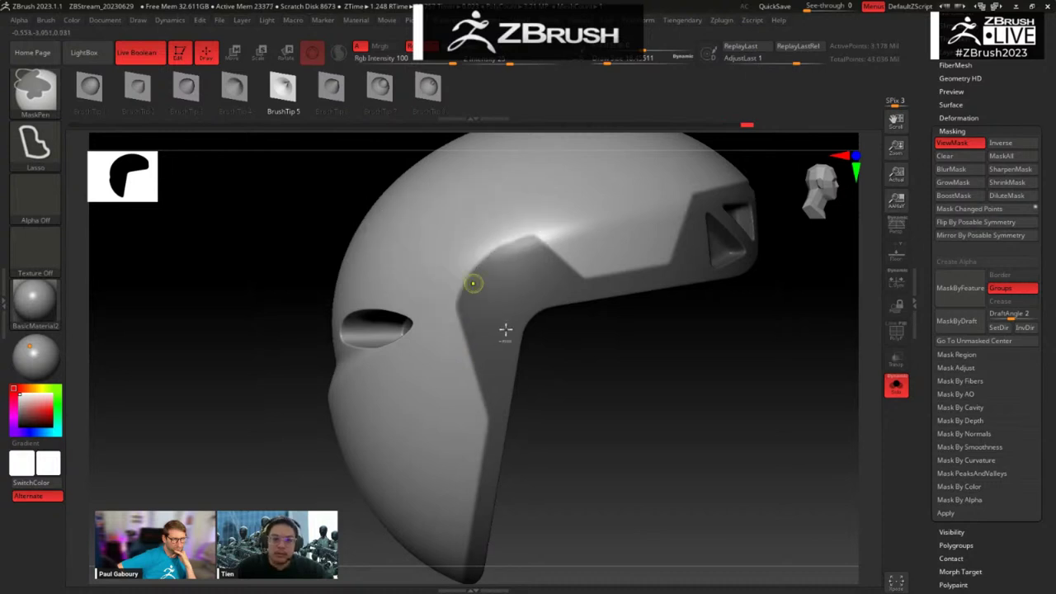
{"action": "left_click_drag", "start_coordinate": [594, 391], "coordinate": [591, 356]}
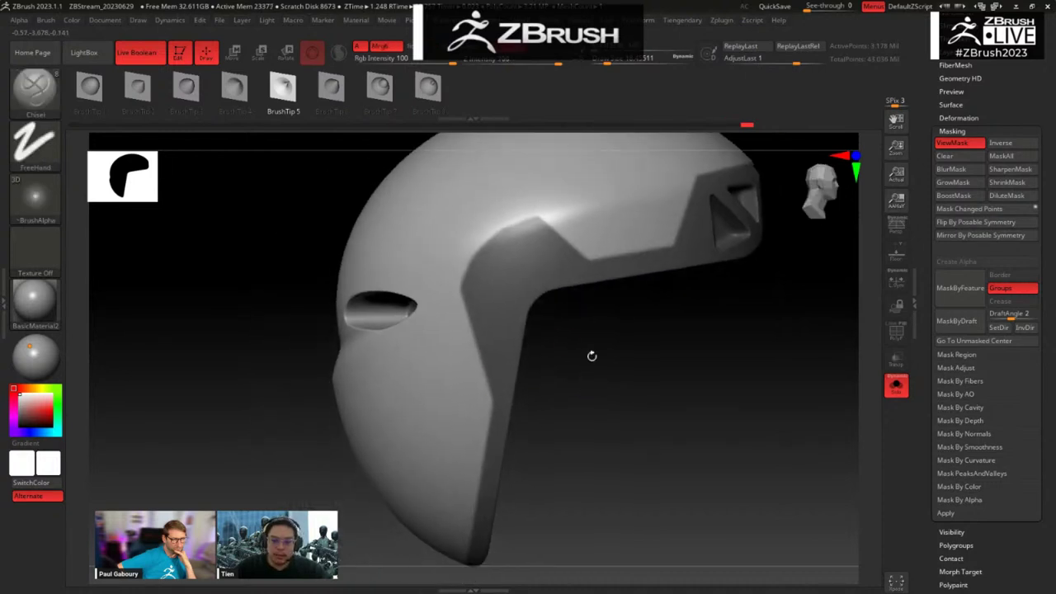
{"action": "mouse_move", "coordinate": [465, 356]}
{"action": "left_mouse_down", "text": "ctrl"}
{"action": "mouse_move", "coordinate": [465, 314]}
{"action": "mouse_move", "coordinate": [545, 202]}
{"action": "mouse_move", "coordinate": [366, 232]}
{"action": "mouse_move", "coordinate": [381, 251]}
{"action": "left_mouse_up", "text": "ctrl"}
{"action": "mouse_move", "coordinate": [552, 351]}
{"action": "left_mouse_down"}
{"action": "mouse_move", "coordinate": [600, 304]}
{"action": "mouse_move", "coordinate": [583, 389]}
{"action": "mouse_move", "coordinate": [604, 390]}
{"action": "mouse_move", "coordinate": [595, 358]}
{"action": "mouse_move", "coordinate": [587, 377]}
{"action": "mouse_move", "coordinate": [591, 345]}
{"action": "left_mouse_up"}
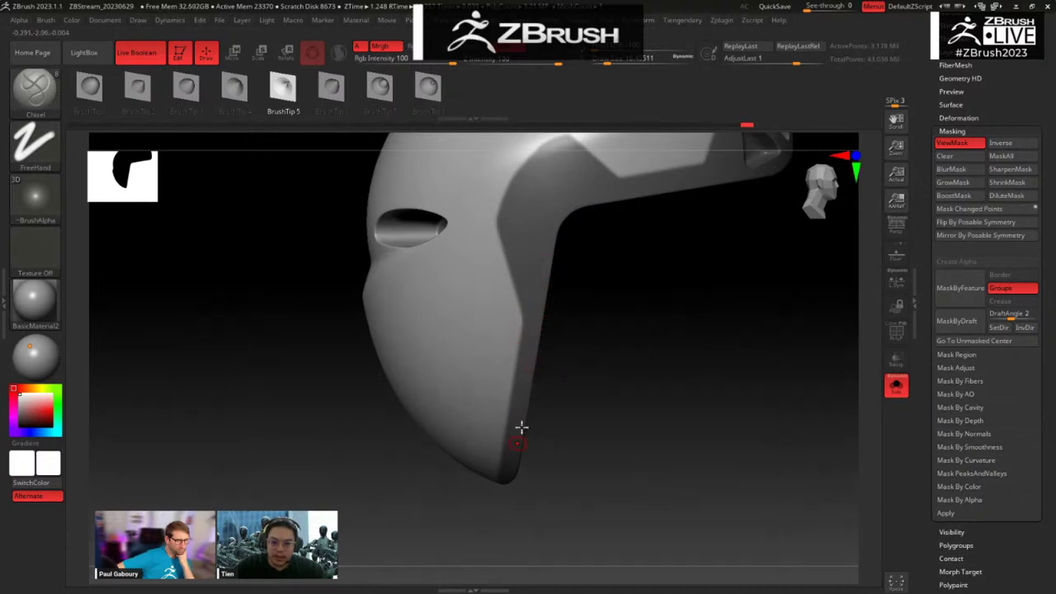
Step: Mask a dome-shaped area on the front of the chin, joining the jaw bands on both sides
{"action": "left_click_drag", "start_coordinate": [529, 423], "coordinate": [521, 377]}
{"action": "mouse_move", "coordinate": [557, 419]}
{"action": "left_mouse_down"}
{"action": "mouse_move", "coordinate": [575, 443]}
{"action": "mouse_move", "coordinate": [555, 417]}
{"action": "left_mouse_up"}
{"action": "mouse_move", "coordinate": [419, 390]}
{"action": "left_mouse_down", "text": "ctrl"}
{"action": "mouse_move", "coordinate": [447, 434]}
{"action": "mouse_move", "coordinate": [597, 405]}
{"action": "mouse_move", "coordinate": [493, 427]}
{"action": "mouse_move", "coordinate": [523, 472]}
{"action": "mouse_move", "coordinate": [371, 379]}
{"action": "mouse_move", "coordinate": [406, 401]}
{"action": "mouse_move", "coordinate": [554, 401]}
{"action": "mouse_move", "coordinate": [557, 389]}
{"action": "mouse_move", "coordinate": [566, 399]}
{"action": "mouse_move", "coordinate": [578, 388]}
{"action": "left_mouse_up", "text": "ctrl"}
{"action": "mouse_move", "coordinate": [585, 344]}
{"action": "left_mouse_down"}
{"action": "mouse_move", "coordinate": [628, 344]}
{"action": "mouse_move", "coordinate": [582, 358]}
{"action": "mouse_move", "coordinate": [599, 371]}
{"action": "mouse_move", "coordinate": [567, 336]}
{"action": "left_mouse_up"}
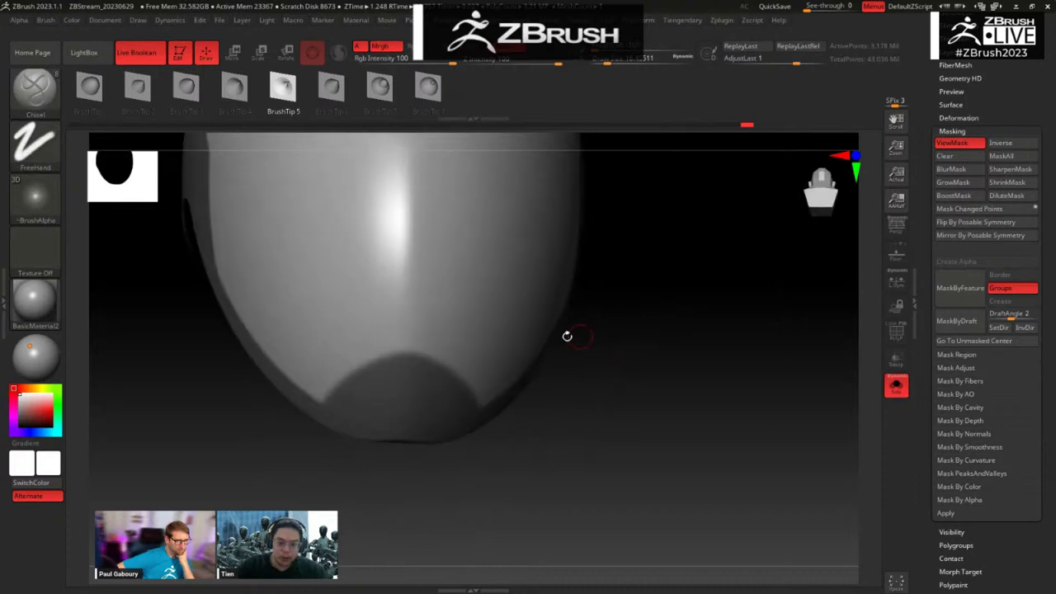
{"action": "left_click", "coordinate": [37, 158], "text": "ctrl"}
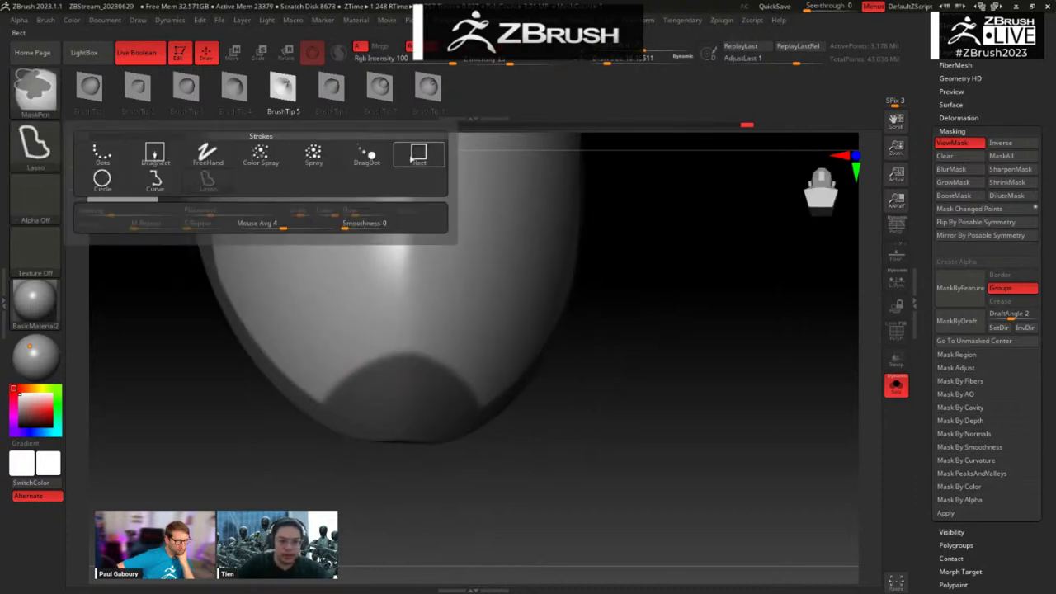
{"action": "left_click", "coordinate": [419, 155], "text": "ctrl"}
{"action": "left_click_drag", "start_coordinate": [668, 296], "coordinate": [676, 467]}
{"action": "left_click_drag", "start_coordinate": [366, 296], "coordinate": [455, 358], "text": "ctrl"}
{"action": "mouse_move", "coordinate": [590, 372]}
{"action": "left_mouse_down"}
{"action": "mouse_move", "coordinate": [587, 328]}
{"action": "mouse_move", "coordinate": [581, 422]}
{"action": "mouse_move", "coordinate": [444, 357]}
{"action": "left_mouse_up"}
Step: Erase both sides of the chin's dome mask with freehand strokes, leaving a narrow upright tab in the middle
{"action": "left_click", "coordinate": [37, 151], "text": "ctrl"}
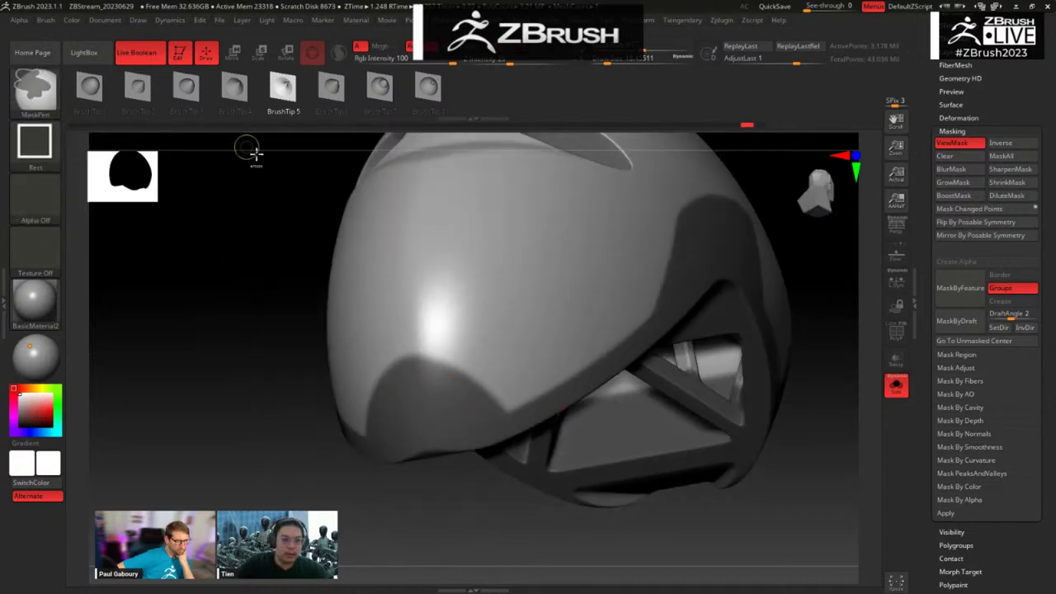
{"action": "left_click", "coordinate": [36, 152], "text": "ctrl"}
{"action": "left_click", "coordinate": [207, 154]}
{"action": "mouse_move", "coordinate": [443, 361]}
{"action": "left_mouse_down", "text": "ctrl+alt"}
{"action": "mouse_move", "coordinate": [452, 386]}
{"action": "mouse_move", "coordinate": [476, 383]}
{"action": "mouse_move", "coordinate": [493, 400]}
{"action": "left_mouse_up", "text": "ctrl+alt"}
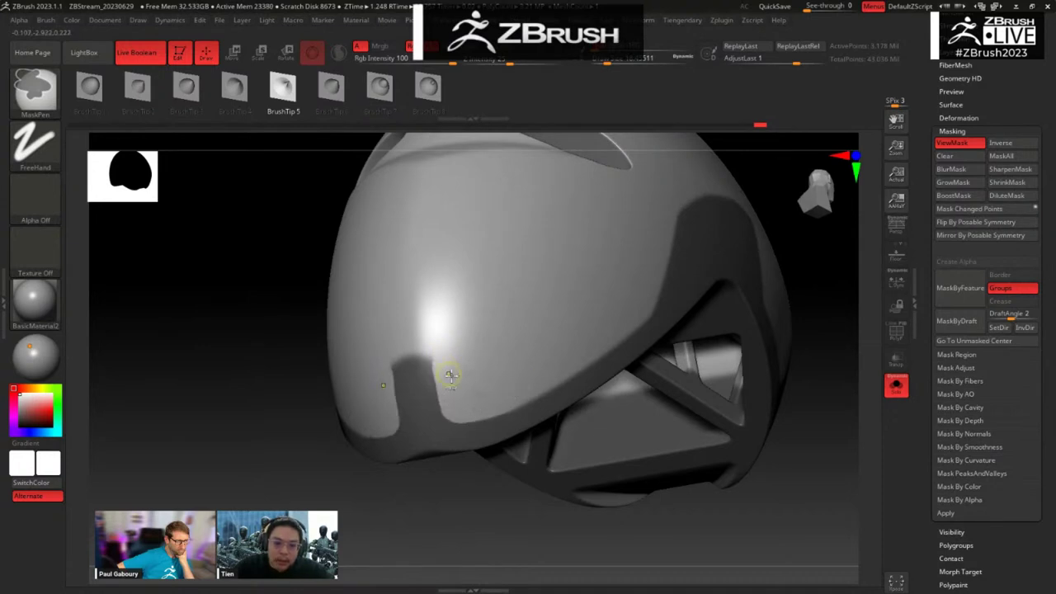
{"action": "mouse_move", "coordinate": [436, 355]}
{"action": "left_mouse_down", "text": "ctrl+alt"}
{"action": "mouse_move", "coordinate": [420, 344]}
{"action": "mouse_move", "coordinate": [440, 371]}
{"action": "left_mouse_up", "text": "ctrl+alt"}
Step: Inspect the mask along the helmet's side and rear, and invert it to leave only the panel bands unmasked
{"action": "mouse_move", "coordinate": [466, 513]}
{"action": "left_mouse_down", "text": "alt"}
{"action": "mouse_move", "coordinate": [453, 481]}
{"action": "mouse_move", "coordinate": [509, 474]}
{"action": "mouse_move", "coordinate": [467, 448]}
{"action": "mouse_move", "coordinate": [513, 452]}
{"action": "mouse_move", "coordinate": [576, 377]}
{"action": "mouse_move", "coordinate": [571, 359]}
{"action": "mouse_move", "coordinate": [646, 355]}
{"action": "mouse_move", "coordinate": [554, 389]}
{"action": "mouse_move", "coordinate": [545, 406]}
{"action": "mouse_move", "coordinate": [592, 383]}
{"action": "mouse_move", "coordinate": [528, 444]}
{"action": "mouse_move", "coordinate": [559, 418]}
{"action": "mouse_move", "coordinate": [555, 382]}
{"action": "left_mouse_up", "text": "alt"}
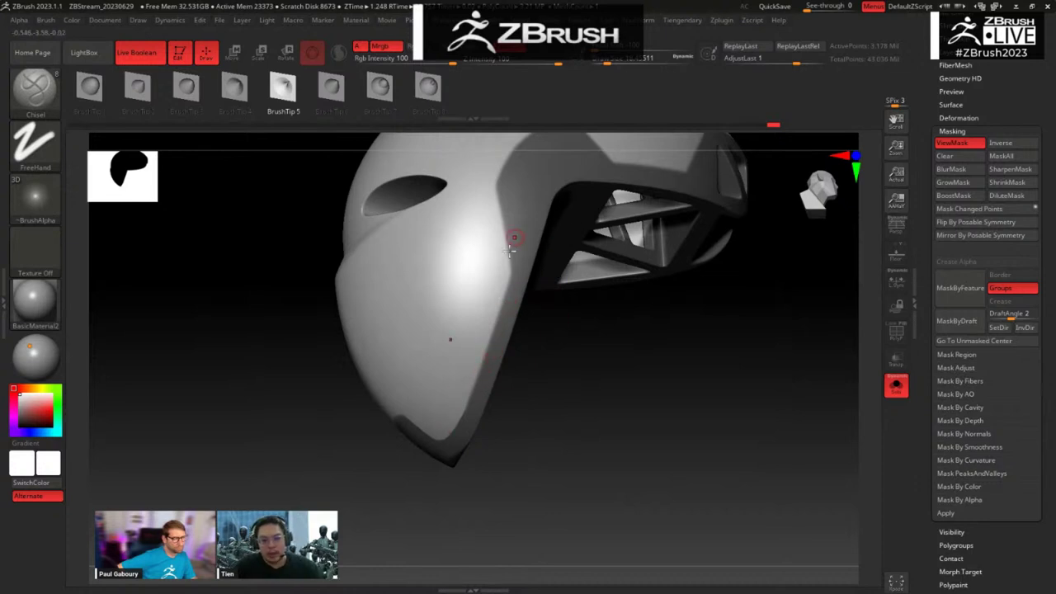
{"action": "mouse_move", "coordinate": [509, 250]}
{"action": "left_mouse_down"}
{"action": "mouse_move", "coordinate": [578, 368]}
{"action": "mouse_move", "coordinate": [550, 358]}
{"action": "mouse_move", "coordinate": [502, 238]}
{"action": "left_mouse_up"}
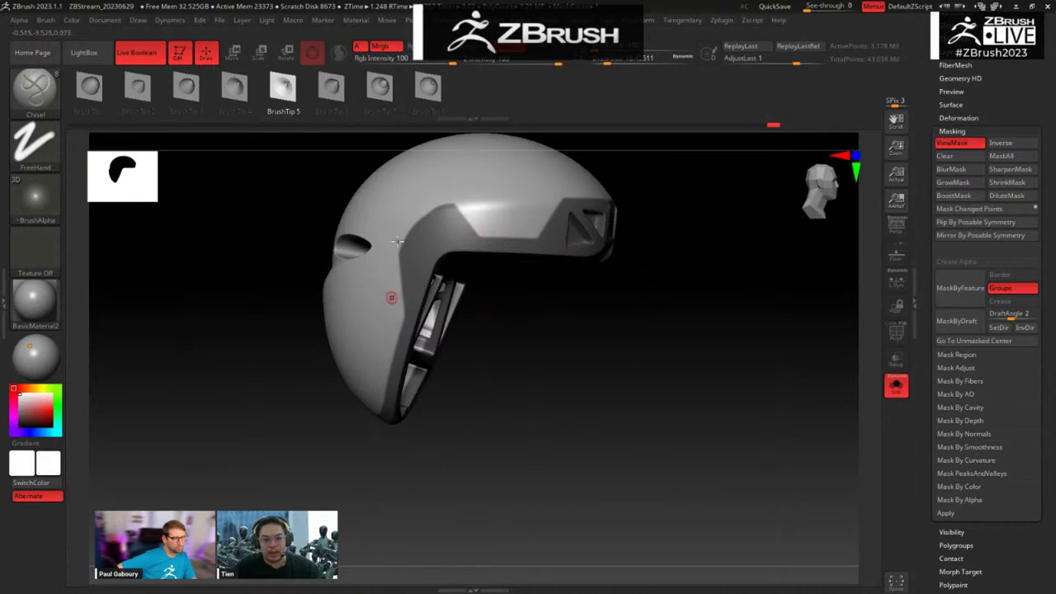
{"action": "mouse_move", "coordinate": [578, 356]}
{"action": "left_mouse_down"}
{"action": "mouse_move", "coordinate": [585, 341]}
{"action": "mouse_move", "coordinate": [592, 380]}
{"action": "mouse_move", "coordinate": [572, 385]}
{"action": "mouse_move", "coordinate": [633, 371]}
{"action": "mouse_move", "coordinate": [589, 398]}
{"action": "mouse_move", "coordinate": [691, 71]}
{"action": "mouse_move", "coordinate": [730, 17]}
{"action": "left_mouse_up"}
{"action": "left_click_drag", "start_coordinate": [437, 385], "coordinate": [484, 343], "text": "ctrl"}
{"action": "left_click_drag", "start_coordinate": [529, 419], "coordinate": [533, 355]}
{"action": "left_click", "coordinate": [532, 354], "text": "ctrl+shift"}
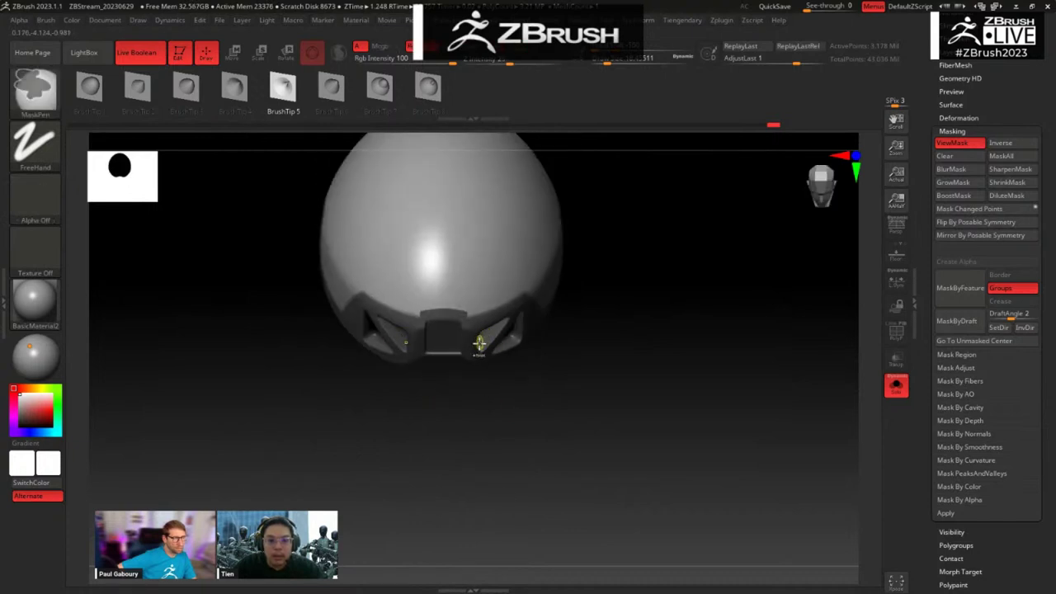
{"action": "left_click", "coordinate": [507, 381], "text": "ctrl"}
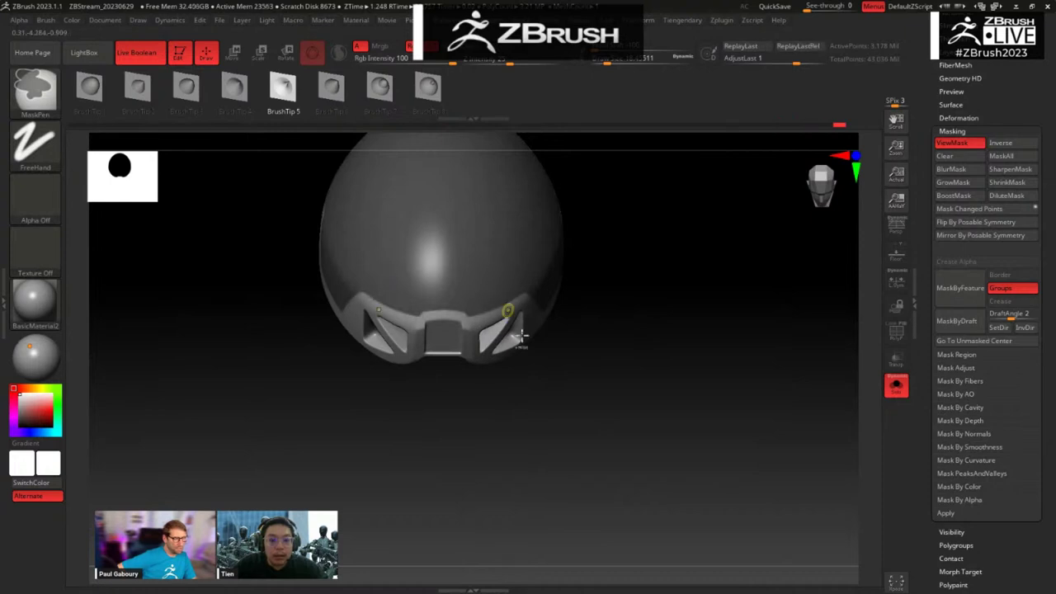
{"action": "mouse_move", "coordinate": [521, 335]}
{"action": "left_mouse_down"}
{"action": "mouse_move", "coordinate": [609, 346]}
{"action": "mouse_move", "coordinate": [608, 302]}
{"action": "mouse_move", "coordinate": [664, 214]}
{"action": "mouse_move", "coordinate": [661, 243]}
{"action": "mouse_move", "coordinate": [689, 255]}
{"action": "mouse_move", "coordinate": [667, 281]}
{"action": "left_mouse_up"}
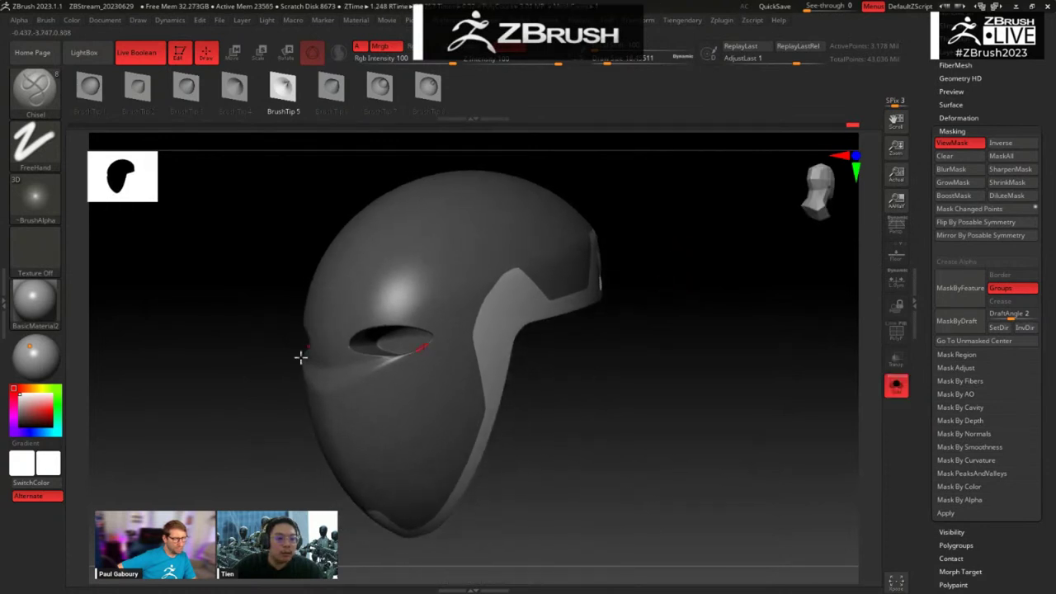
Step: Preview alternative materials on the helmet while keeping BasicMaterial2
{"action": "left_click", "coordinate": [46, 303]}
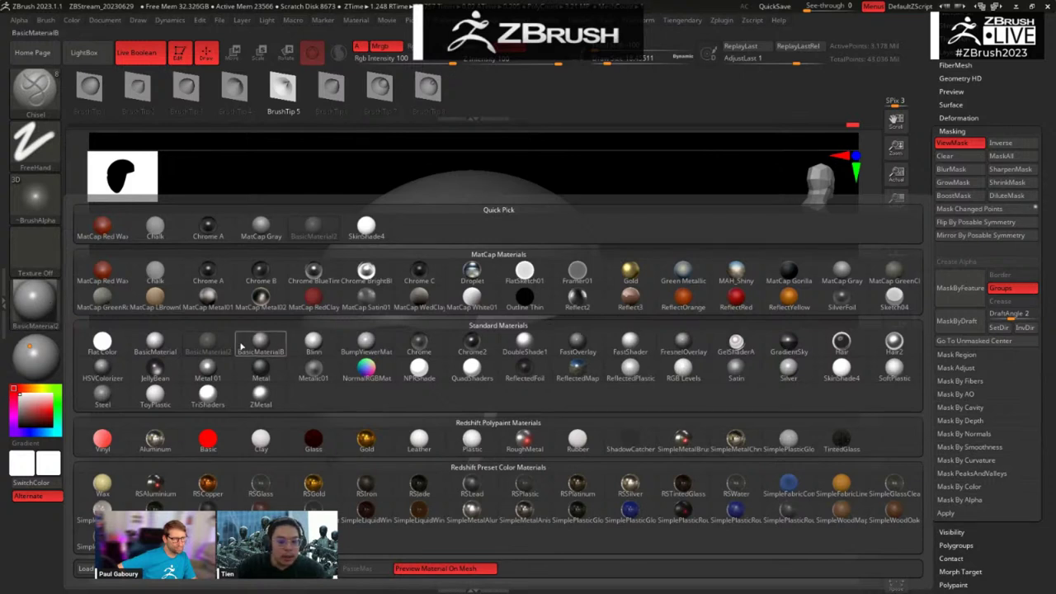
{"action": "mouse_move", "coordinate": [260, 347]}
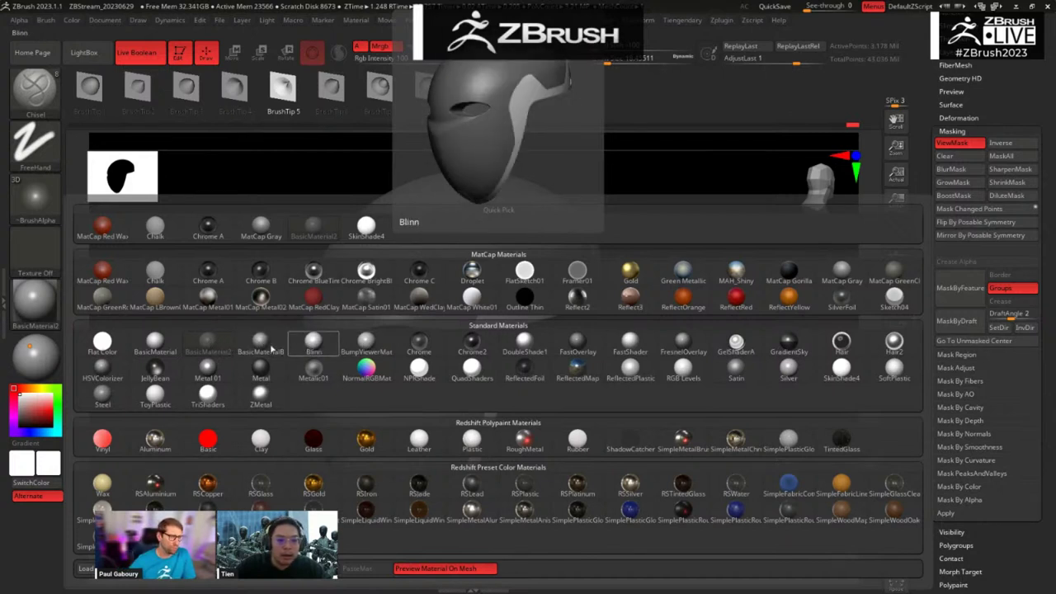
{"action": "left_click", "coordinate": [213, 342]}
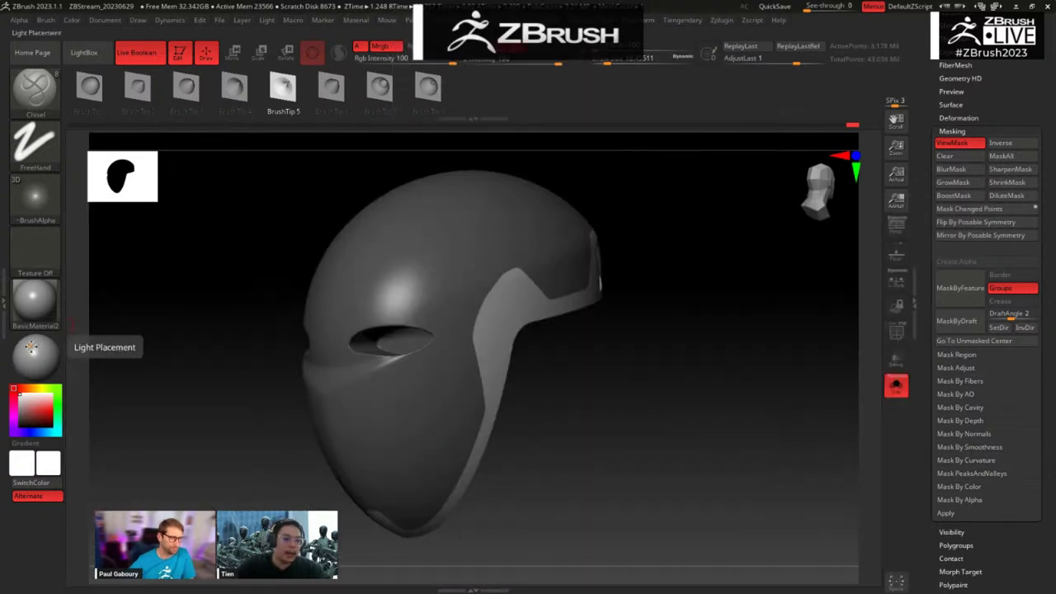
Step: Reposition the light slightly left of and above the centre of the light sphere, and invert the mask back onto the panel bands
{"action": "left_click_drag", "start_coordinate": [142, 340], "coordinate": [173, 349]}
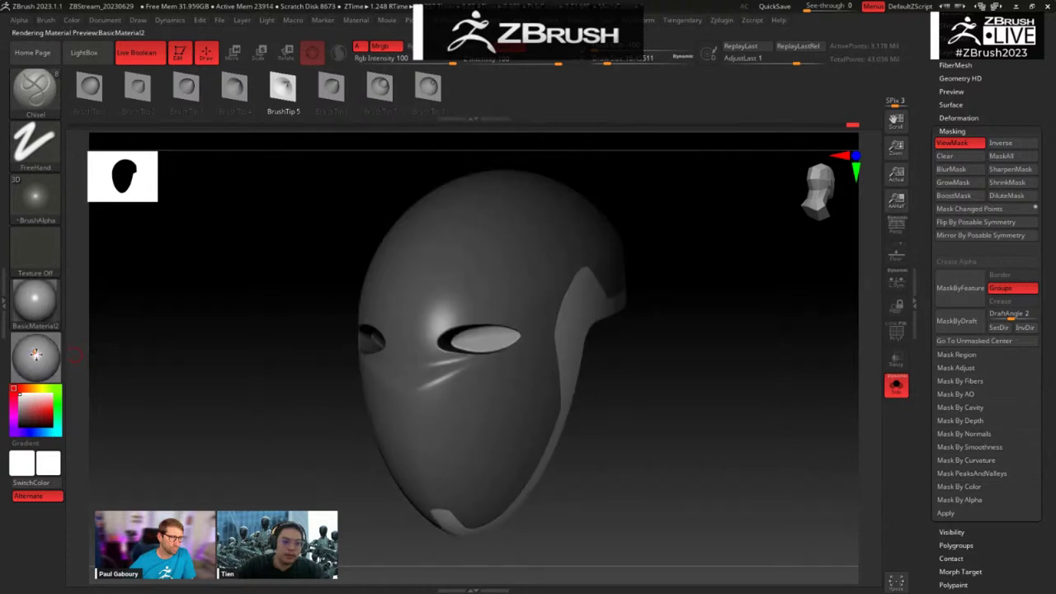
{"action": "left_click_drag", "start_coordinate": [29, 353], "coordinate": [31, 343]}
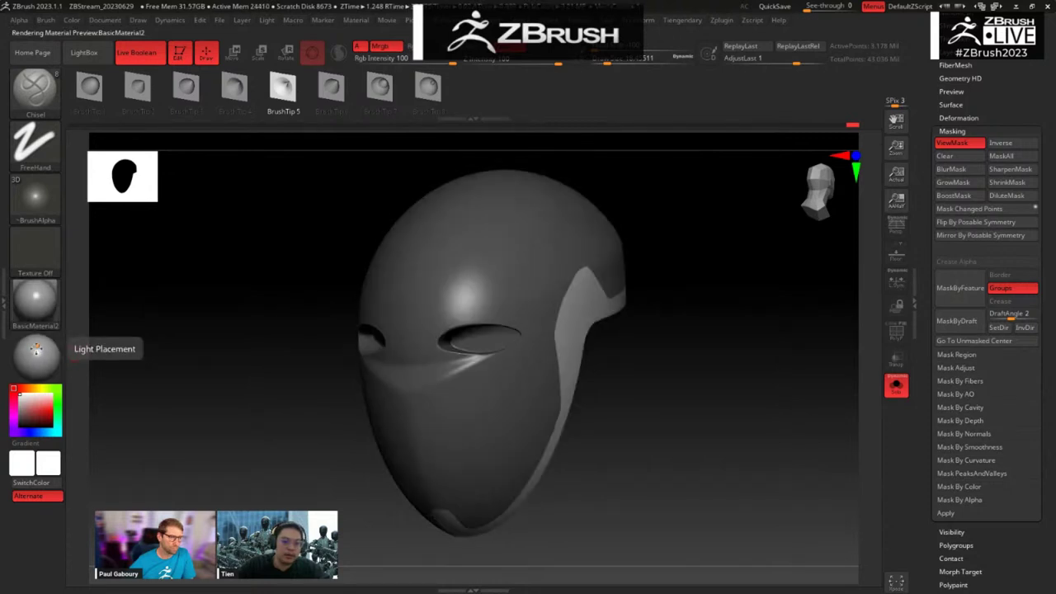
{"action": "left_click_drag", "start_coordinate": [231, 387], "coordinate": [253, 396]}
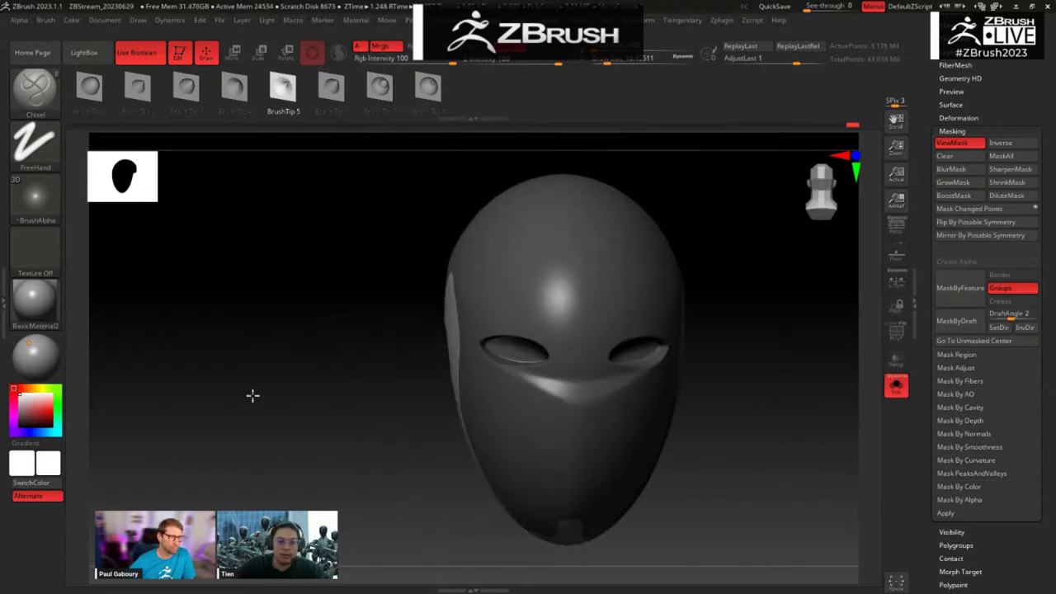
{"action": "left_click_drag", "start_coordinate": [745, 295], "coordinate": [656, 385]}
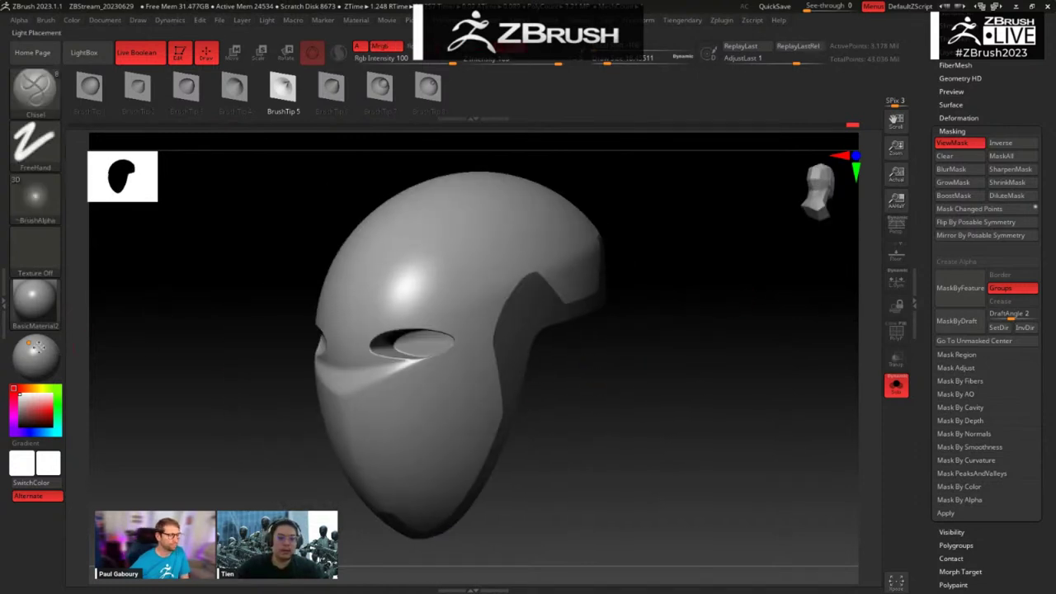
{"action": "left_click_drag", "start_coordinate": [38, 344], "coordinate": [30, 351]}
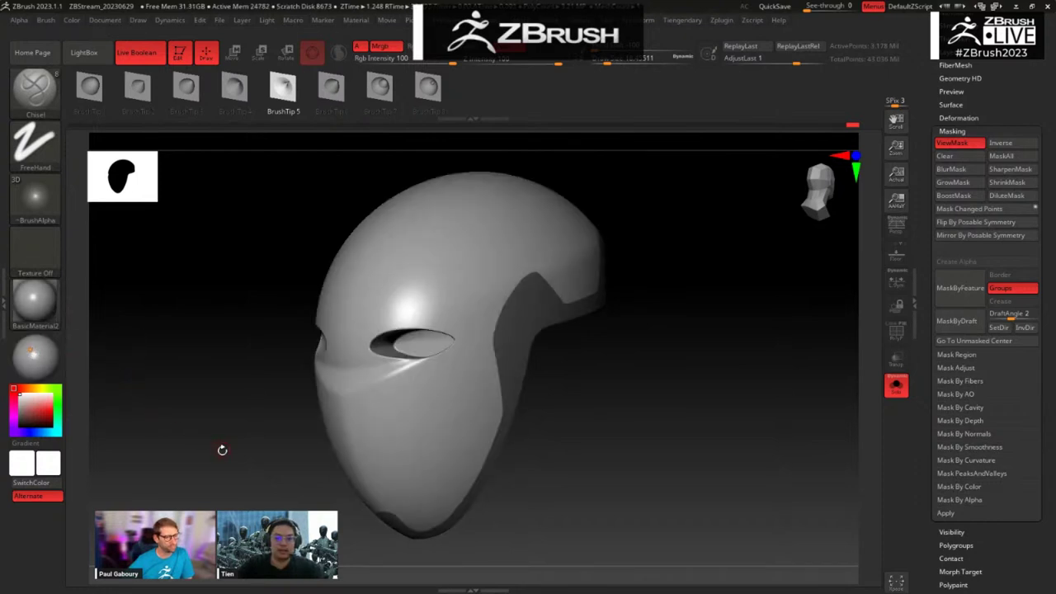
Step: Sharpen the rounded peak of the ear-corner mask into a crisp angular point
{"action": "left_click_drag", "start_coordinate": [220, 448], "coordinate": [644, 305]}
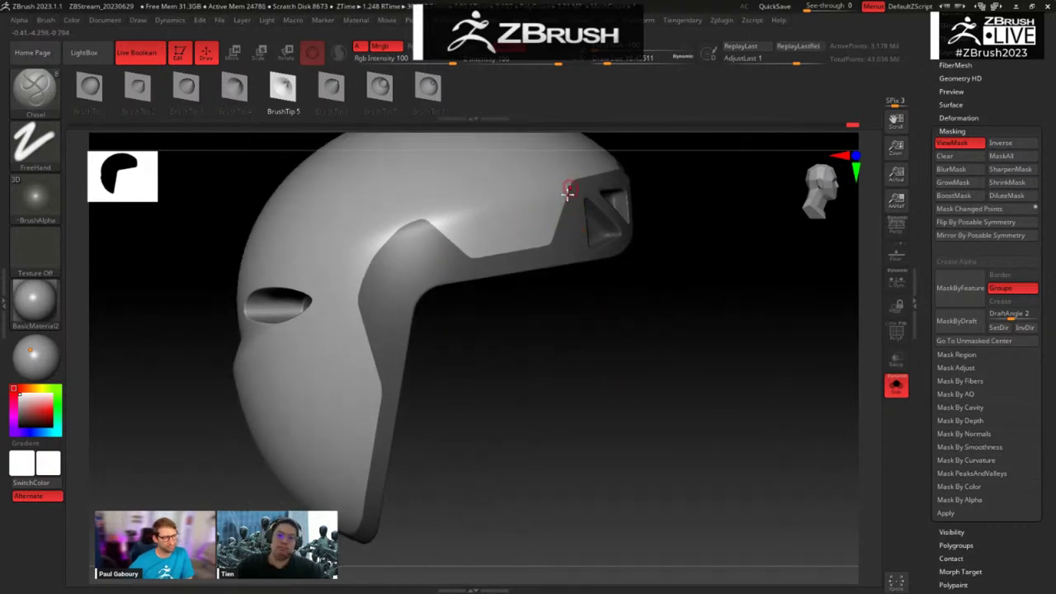
{"action": "left_click_drag", "start_coordinate": [586, 343], "coordinate": [575, 302]}
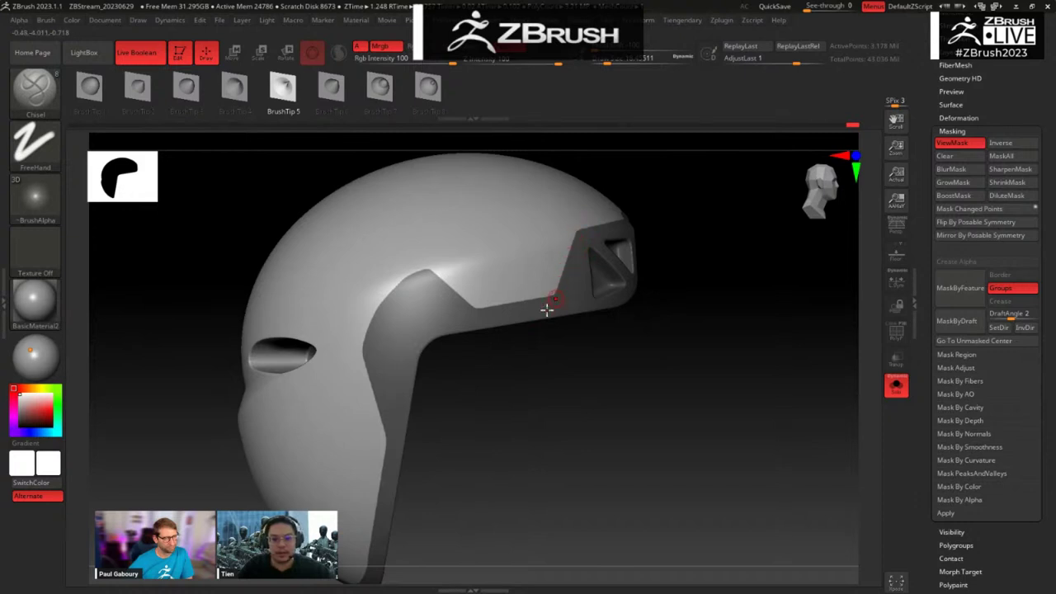
{"action": "left_click_drag", "start_coordinate": [555, 331], "coordinate": [596, 258]}
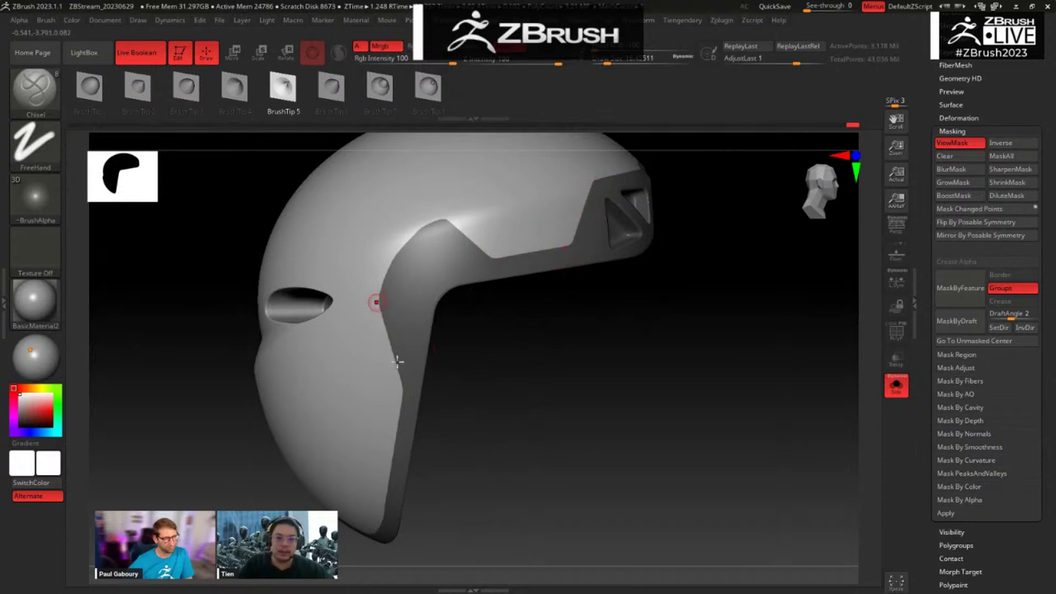
{"action": "left_click_drag", "start_coordinate": [566, 364], "coordinate": [636, 250]}
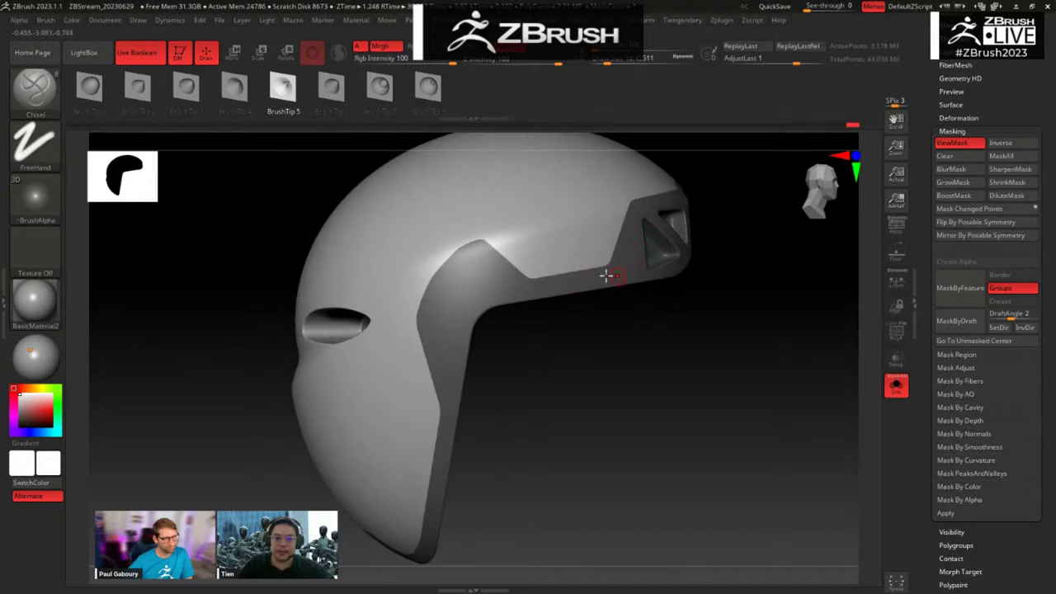
{"action": "key", "text": "ctrl"}
{"action": "left_click", "coordinate": [48, 160]}
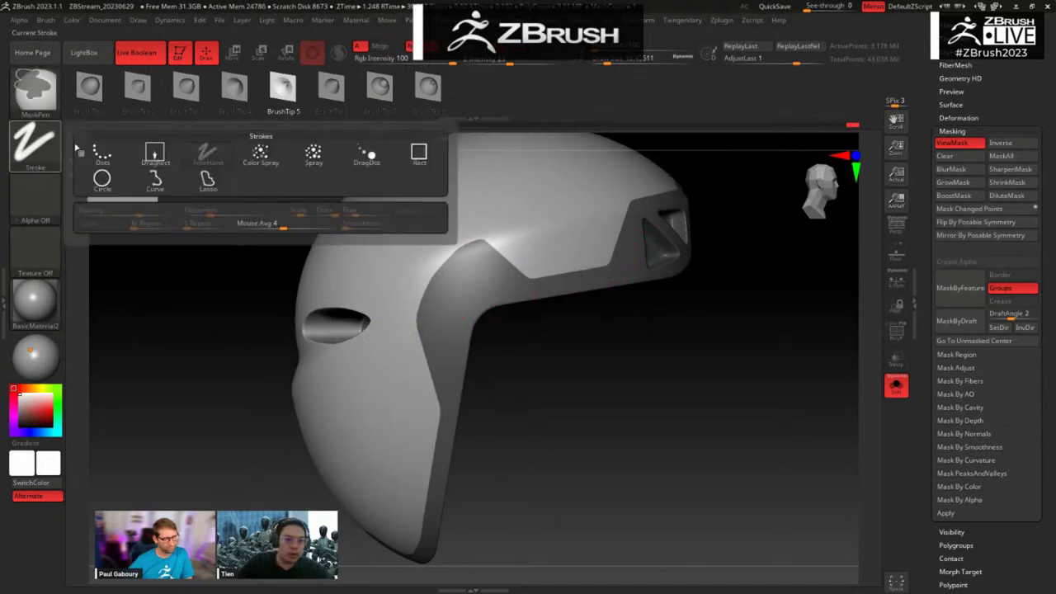
{"action": "left_click", "coordinate": [156, 179]}
{"action": "mouse_move", "coordinate": [409, 338]}
{"action": "left_mouse_down", "text": "ctrl"}
{"action": "mouse_move", "coordinate": [413, 201]}
{"action": "mouse_move", "coordinate": [346, 188]}
{"action": "left_mouse_up", "text": "ctrl"}
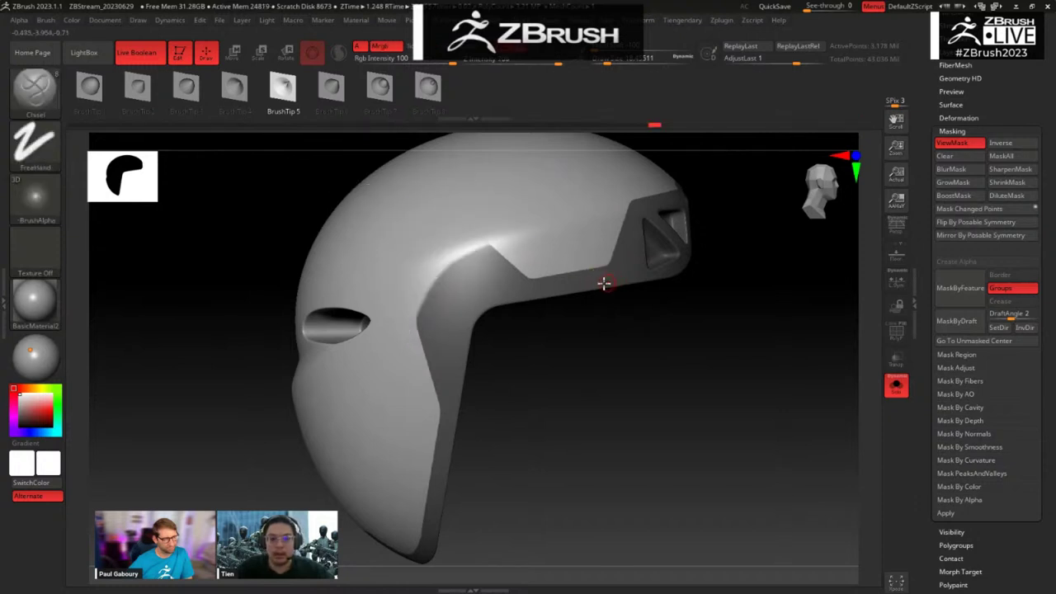
{"action": "left_click", "coordinate": [499, 285], "text": "ctrl"}
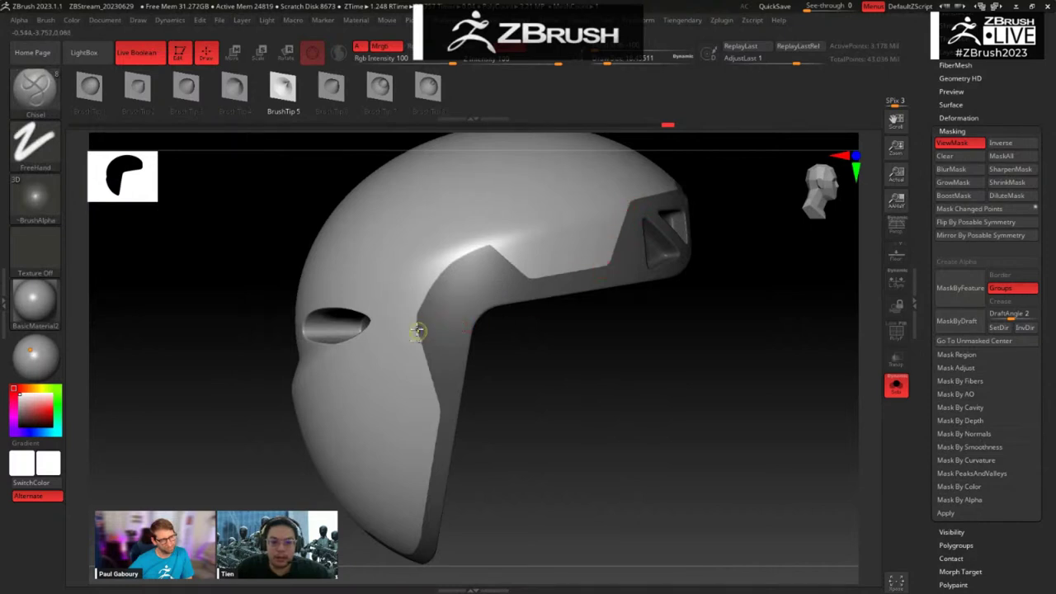
Step: Cut the ear mask's lower front edge to a steeper angle and narrow the jaw band evenly down to the chin
{"action": "mouse_move", "coordinate": [418, 330]}
{"action": "left_mouse_down", "text": "ctrl"}
{"action": "mouse_move", "coordinate": [417, 319]}
{"action": "mouse_move", "coordinate": [430, 417]}
{"action": "mouse_move", "coordinate": [448, 363]}
{"action": "left_mouse_up", "text": "ctrl"}
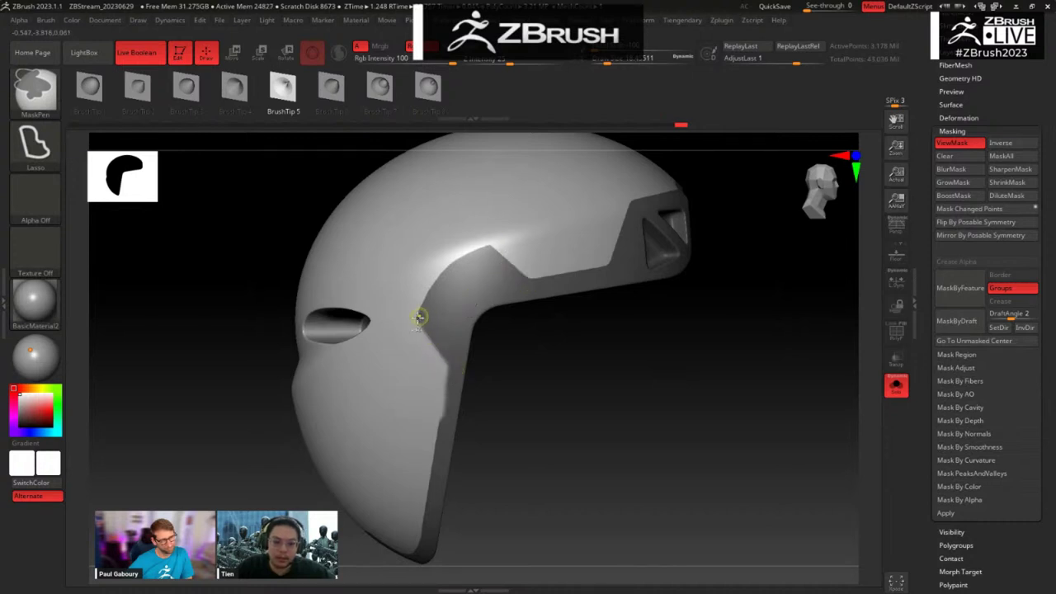
{"action": "mouse_move", "coordinate": [459, 359]}
{"action": "left_mouse_down", "text": "ctrl"}
{"action": "mouse_move", "coordinate": [454, 388]}
{"action": "mouse_move", "coordinate": [468, 394]}
{"action": "left_mouse_up", "text": "ctrl"}
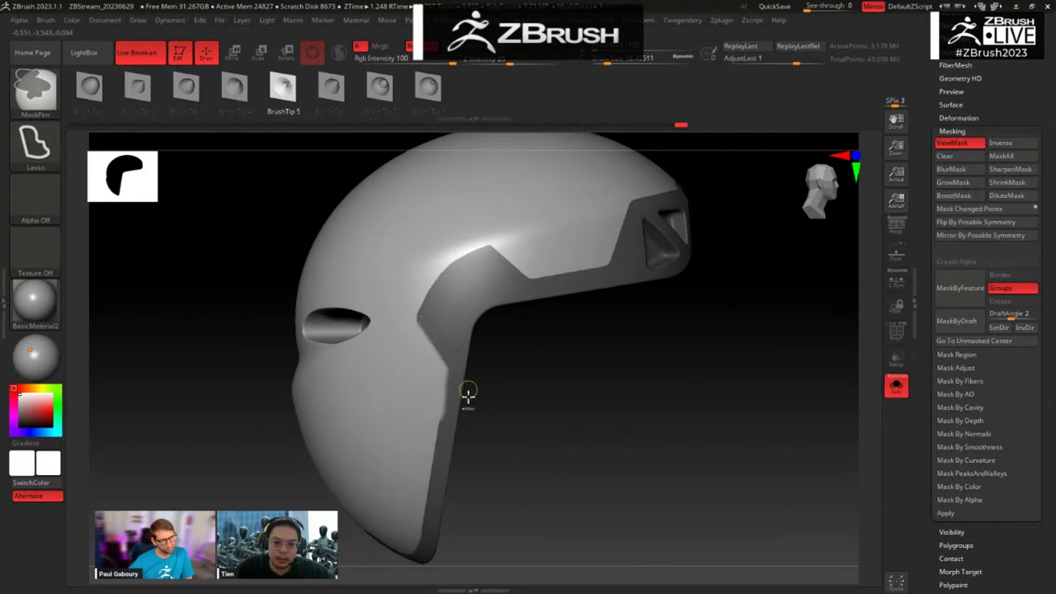
{"action": "left_click_drag", "start_coordinate": [451, 356], "coordinate": [423, 534], "text": "ctrl"}
Step: Trim the rear mask's front edge to near vertical and straighten the upper edge of the band leading to the ear
{"action": "mouse_move", "coordinate": [592, 333]}
{"action": "left_mouse_down"}
{"action": "mouse_move", "coordinate": [575, 321]}
{"action": "mouse_move", "coordinate": [600, 328]}
{"action": "mouse_move", "coordinate": [553, 254]}
{"action": "mouse_move", "coordinate": [616, 322]}
{"action": "mouse_move", "coordinate": [620, 313]}
{"action": "mouse_move", "coordinate": [613, 419]}
{"action": "mouse_move", "coordinate": [589, 278]}
{"action": "mouse_move", "coordinate": [541, 307]}
{"action": "mouse_move", "coordinate": [589, 326]}
{"action": "left_mouse_up"}
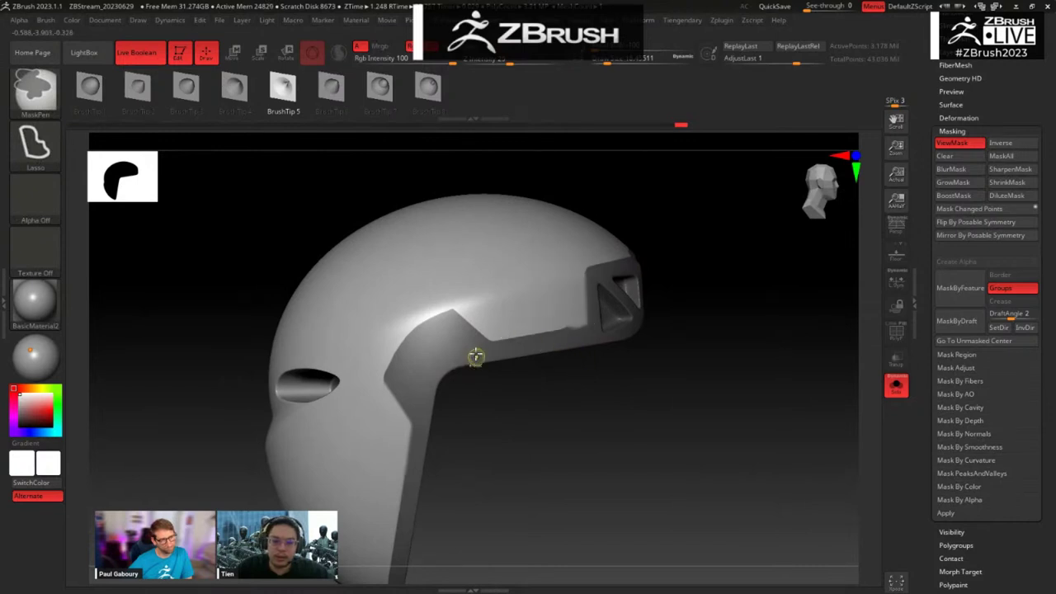
{"action": "mouse_move", "coordinate": [468, 345]}
{"action": "left_mouse_down", "text": "ctrl"}
{"action": "mouse_move", "coordinate": [635, 368]}
{"action": "mouse_move", "coordinate": [672, 308]}
{"action": "mouse_move", "coordinate": [664, 320]}
{"action": "left_mouse_up", "text": "ctrl"}
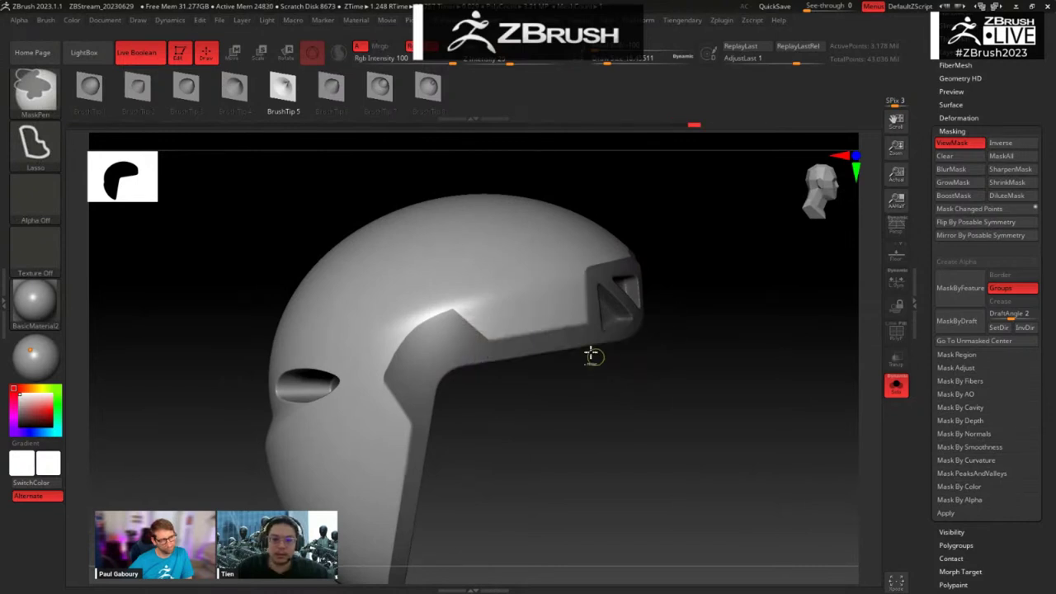
{"action": "left_click_drag", "start_coordinate": [607, 361], "coordinate": [636, 382]}
{"action": "mouse_move", "coordinate": [588, 272]}
{"action": "left_mouse_down", "text": "ctrl"}
{"action": "mouse_move", "coordinate": [537, 396]}
{"action": "mouse_move", "coordinate": [523, 391]}
{"action": "mouse_move", "coordinate": [558, 405]}
{"action": "mouse_move", "coordinate": [594, 396]}
{"action": "mouse_move", "coordinate": [591, 328]}
{"action": "mouse_move", "coordinate": [426, 320]}
{"action": "mouse_move", "coordinate": [401, 528]}
{"action": "mouse_move", "coordinate": [397, 519]}
{"action": "mouse_move", "coordinate": [532, 377]}
{"action": "mouse_move", "coordinate": [644, 349]}
{"action": "mouse_move", "coordinate": [642, 318]}
{"action": "mouse_move", "coordinate": [524, 288]}
{"action": "left_mouse_up", "text": "ctrl"}
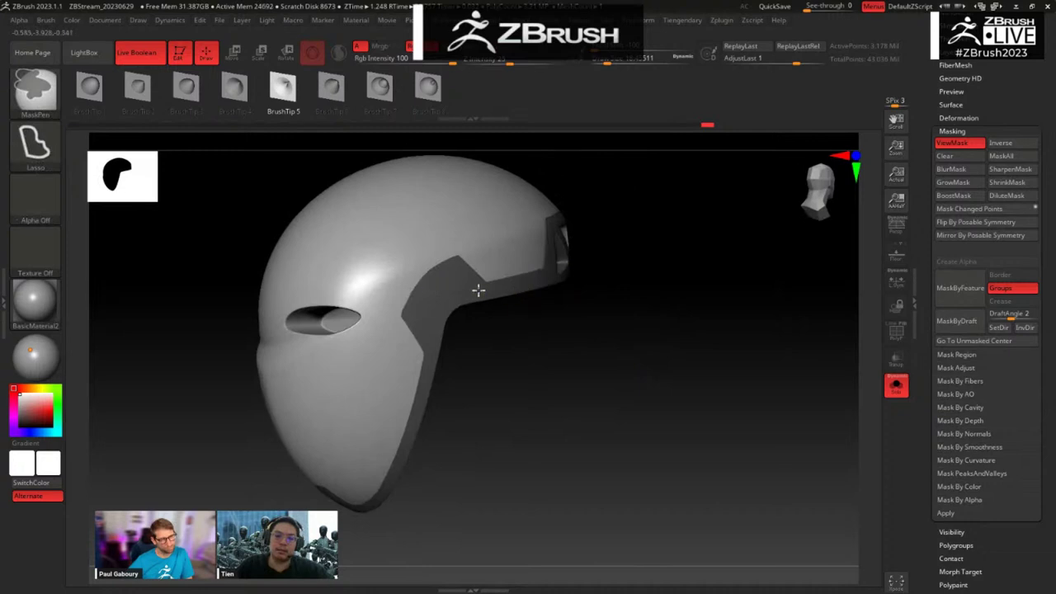
Step: Invert the mask to leave the panel bands unmasked, and blur its edges to smooth them
{"action": "left_click", "coordinate": [516, 355], "text": "ctrl"}
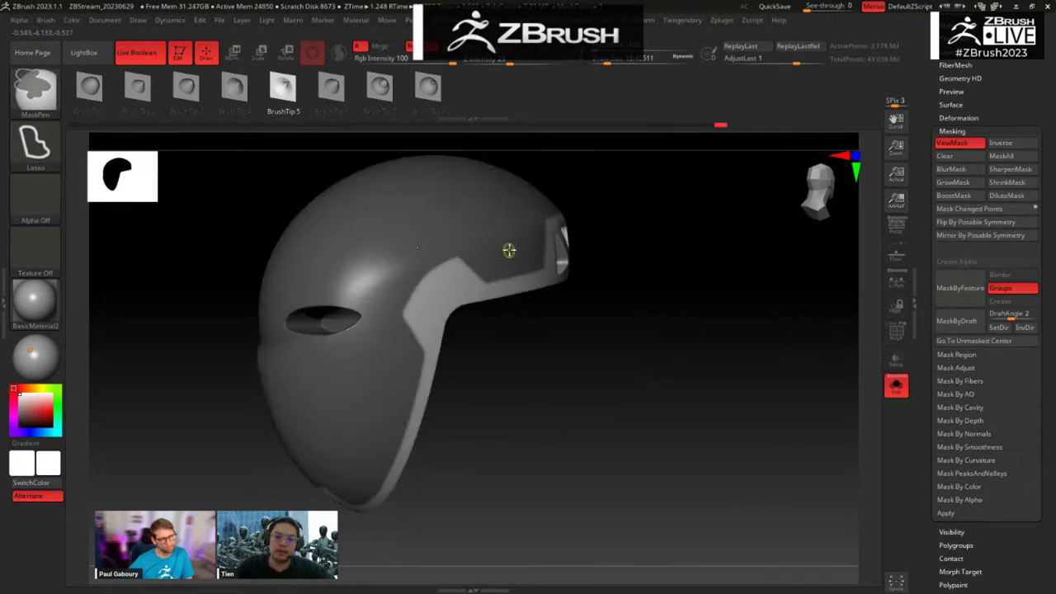
{"action": "left_click", "coordinate": [523, 361], "text": "ctrl"}
{"action": "left_click", "coordinate": [490, 356], "text": "ctrl"}
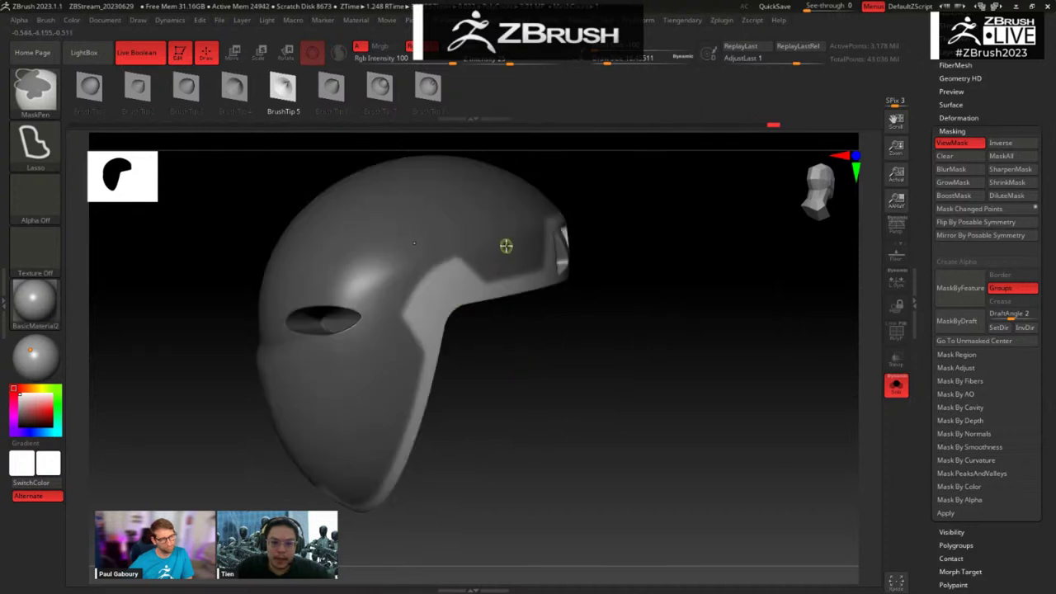
{"action": "left_click_drag", "start_coordinate": [632, 320], "coordinate": [559, 256]}
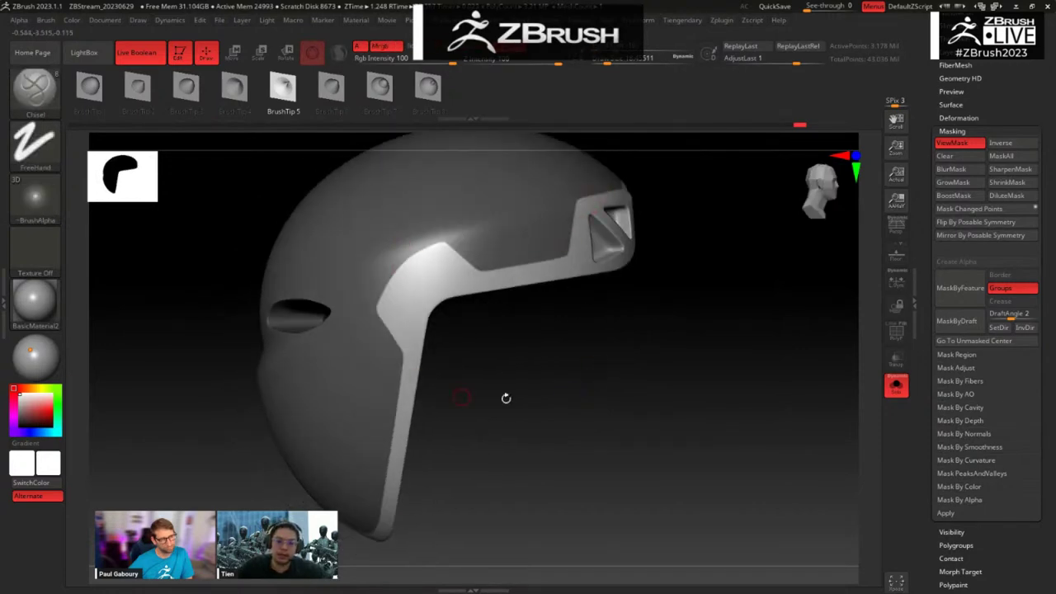
Step: Isolate the helmet's outer shell by switching the visibility of the cutout, eye and inner-structure polygroups
{"action": "left_click_drag", "start_coordinate": [502, 398], "coordinate": [619, 380]}
{"action": "left_click_drag", "start_coordinate": [523, 368], "coordinate": [570, 450], "text": "alt"}
{"action": "left_click", "coordinate": [488, 325], "text": "ctrl+shift"}
{"action": "left_click", "coordinate": [495, 282], "text": "ctrl+shift"}
{"action": "left_click", "coordinate": [282, 399], "text": "ctrl+shift"}
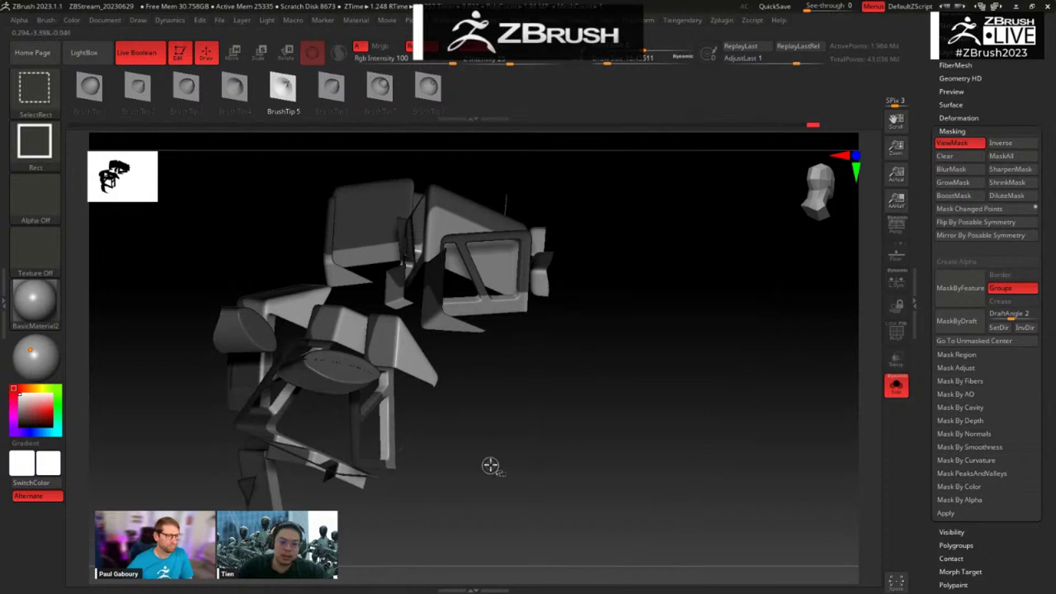
{"action": "left_click_drag", "start_coordinate": [491, 465], "coordinate": [521, 504], "text": "ctrl+shift"}
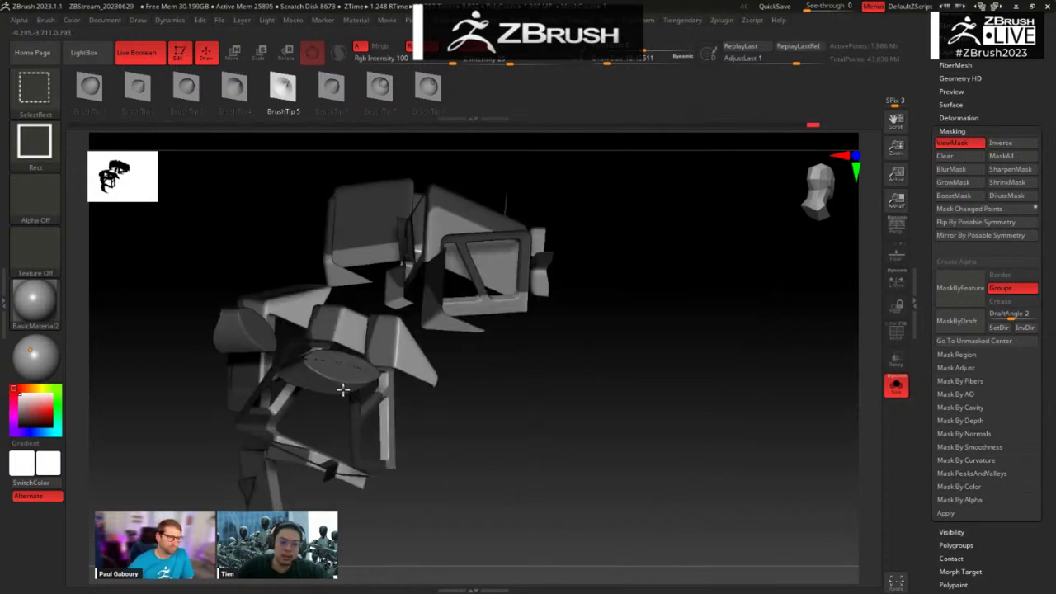
{"action": "left_click", "coordinate": [344, 392], "text": "ctrl+shift"}
{"action": "left_click", "coordinate": [349, 377], "text": "ctrl+shift"}
{"action": "left_click_drag", "start_coordinate": [580, 409], "coordinate": [613, 439], "text": "ctrl+alt+shift"}
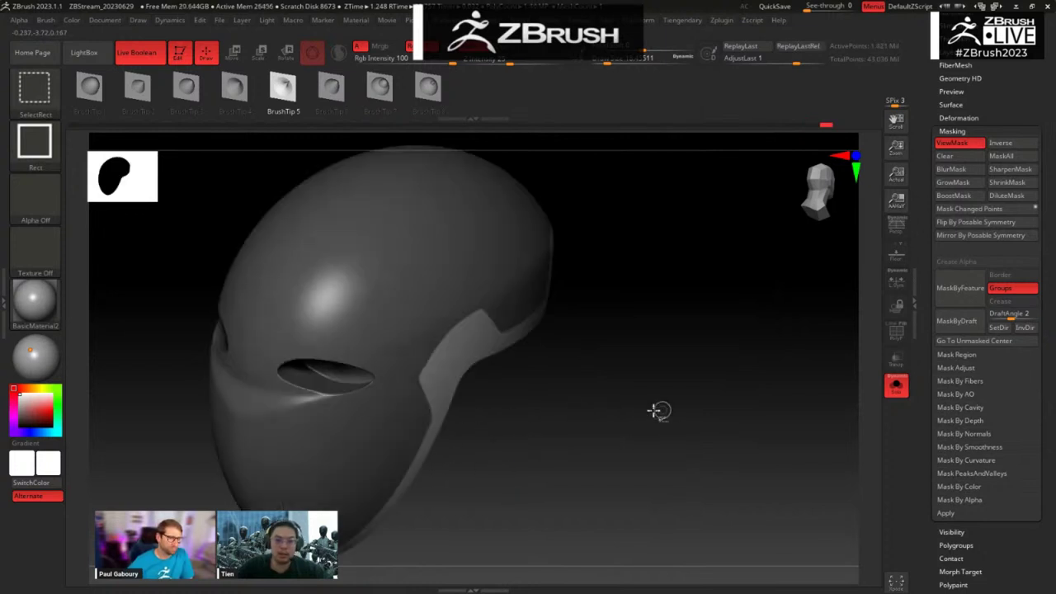
Step: Restore the visibility of the entire helmet mesh and turn it to a side view
{"action": "mouse_move", "coordinate": [639, 404]}
{"action": "left_mouse_down", "text": "ctrl+shift"}
{"action": "mouse_move", "coordinate": [658, 418]}
{"action": "mouse_move", "coordinate": [623, 395]}
{"action": "left_mouse_up", "text": "ctrl+shift"}
{"action": "mouse_move", "coordinate": [565, 231]}
{"action": "left_mouse_down", "text": "ctrl"}
{"action": "mouse_move", "coordinate": [274, 492]}
{"action": "mouse_move", "coordinate": [327, 525]}
{"action": "mouse_move", "coordinate": [245, 413]}
{"action": "mouse_move", "coordinate": [580, 516]}
{"action": "mouse_move", "coordinate": [637, 428]}
{"action": "left_mouse_up", "text": "ctrl"}
{"action": "left_click", "coordinate": [643, 361], "text": "ctrl+shift"}
{"action": "mouse_move", "coordinate": [657, 312]}
{"action": "left_mouse_down"}
{"action": "mouse_move", "coordinate": [610, 228]}
{"action": "mouse_move", "coordinate": [594, 226]}
{"action": "mouse_move", "coordinate": [587, 176]}
{"action": "mouse_move", "coordinate": [570, 172]}
{"action": "mouse_move", "coordinate": [489, 345]}
{"action": "left_mouse_up"}
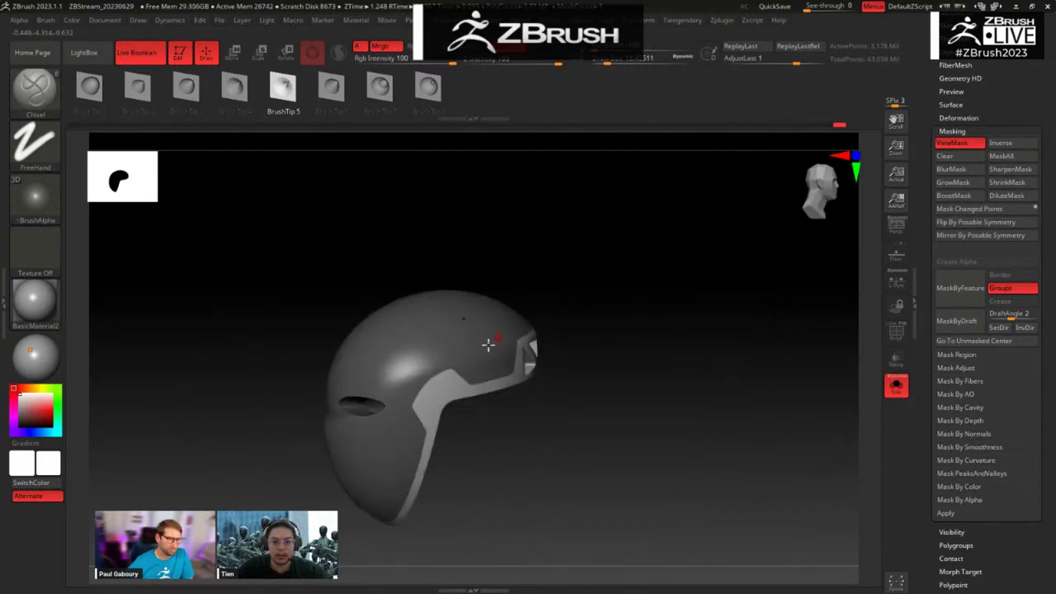
Step: Hide the unmasked panel band so that just the masked part of the helmet shell stays visible
{"action": "left_click_drag", "start_coordinate": [596, 430], "coordinate": [648, 386]}
{"action": "mouse_move", "coordinate": [683, 21]}
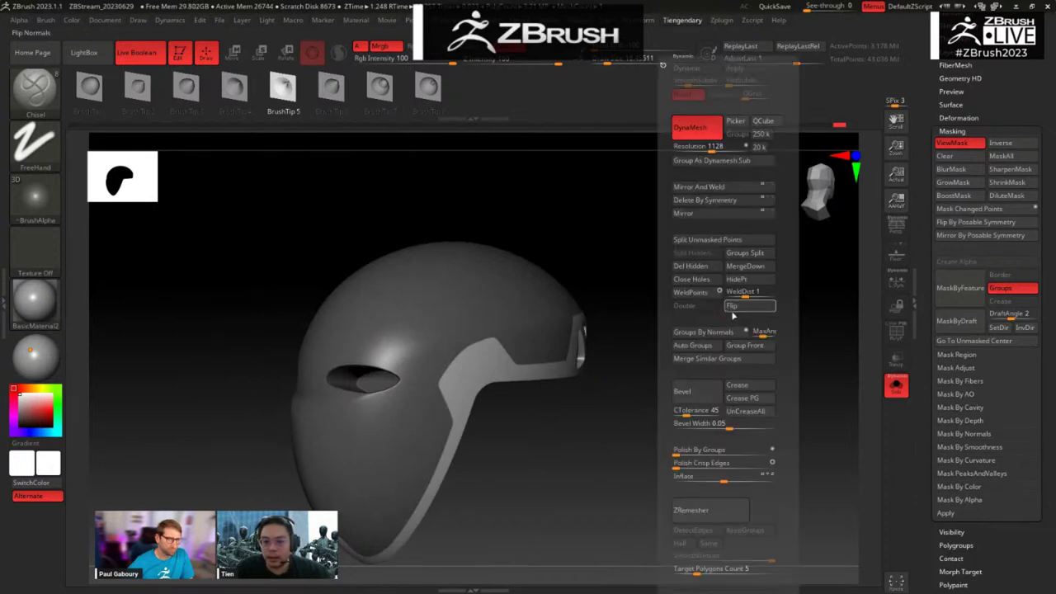
{"action": "left_click", "coordinate": [739, 281]}
{"action": "left_click_drag", "start_coordinate": [623, 377], "coordinate": [612, 410]}
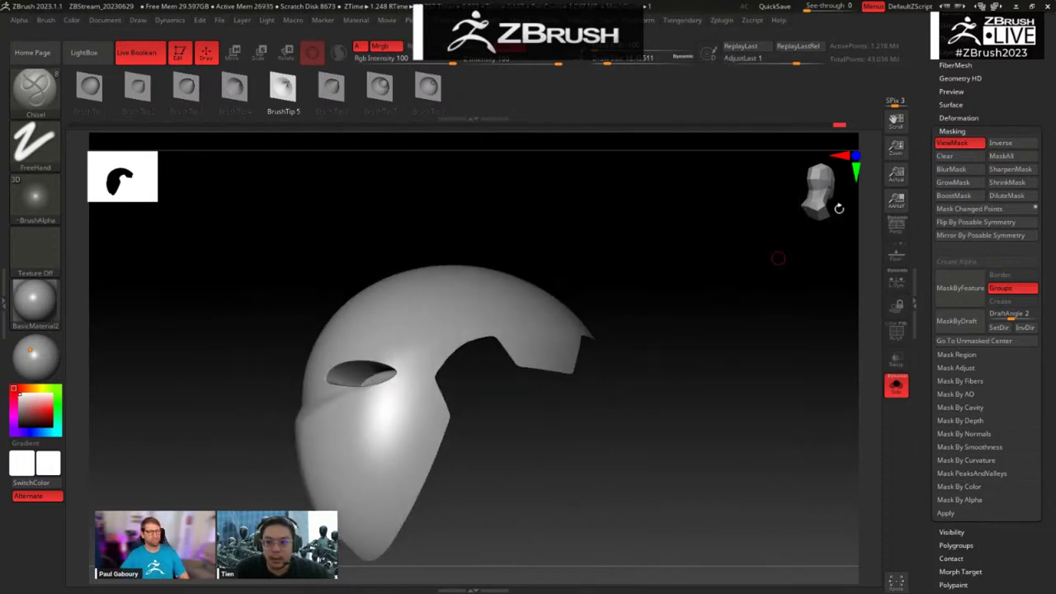
Step: Extrude an edge loop along the open border of the visible helmet shell
{"action": "left_click_drag", "start_coordinate": [998, 68], "coordinate": [997, 117]}
{"action": "left_click", "coordinate": [954, 35]}
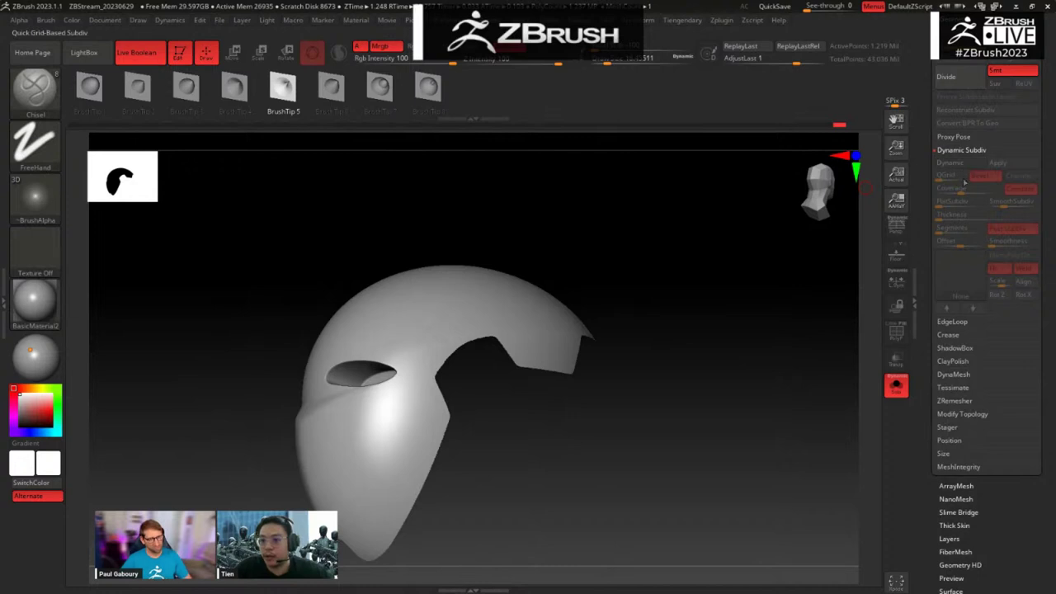
{"action": "left_click", "coordinate": [952, 322]}
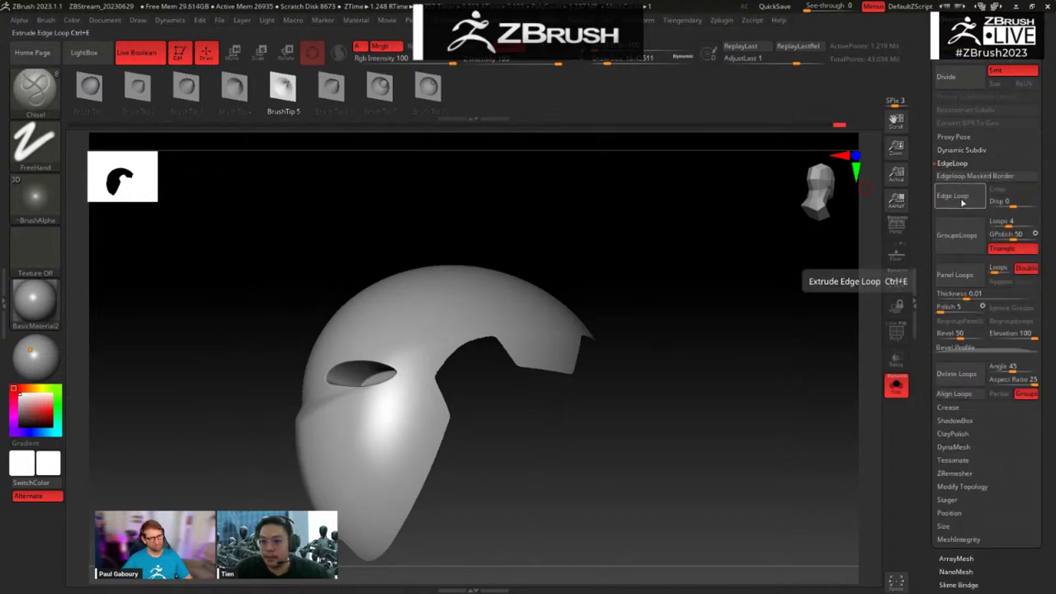
{"action": "left_click", "coordinate": [954, 203]}
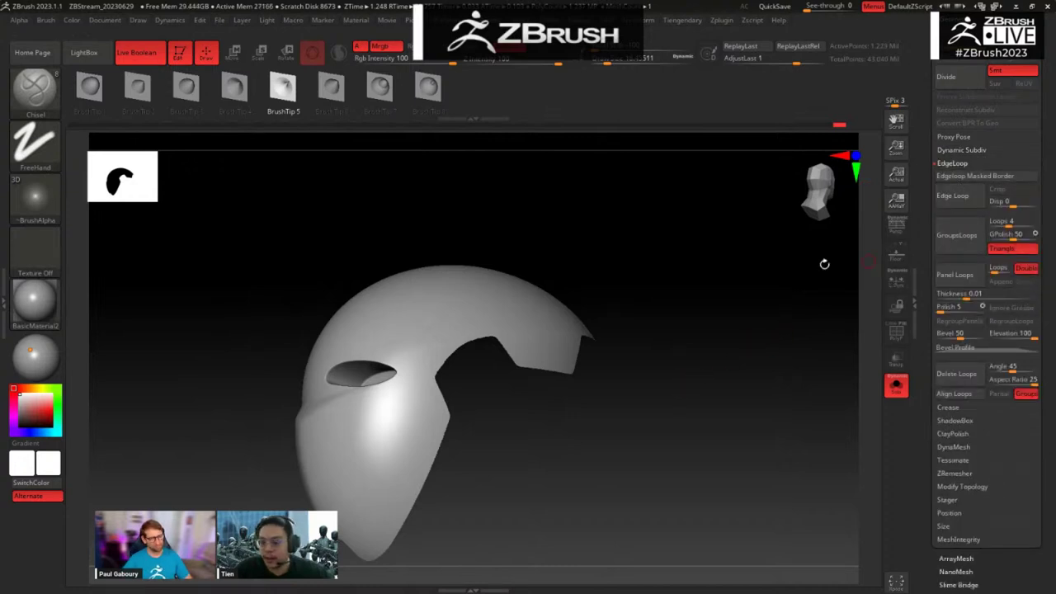
Step: Isolate the new edge loop's polygroup and grow the visible area around it twice
{"action": "left_click_drag", "start_coordinate": [714, 400], "coordinate": [787, 396], "text": "alt"}
{"action": "left_click", "coordinate": [686, 324], "text": "ctrl+shift"}
{"action": "key", "text": "ctrl+shift"}
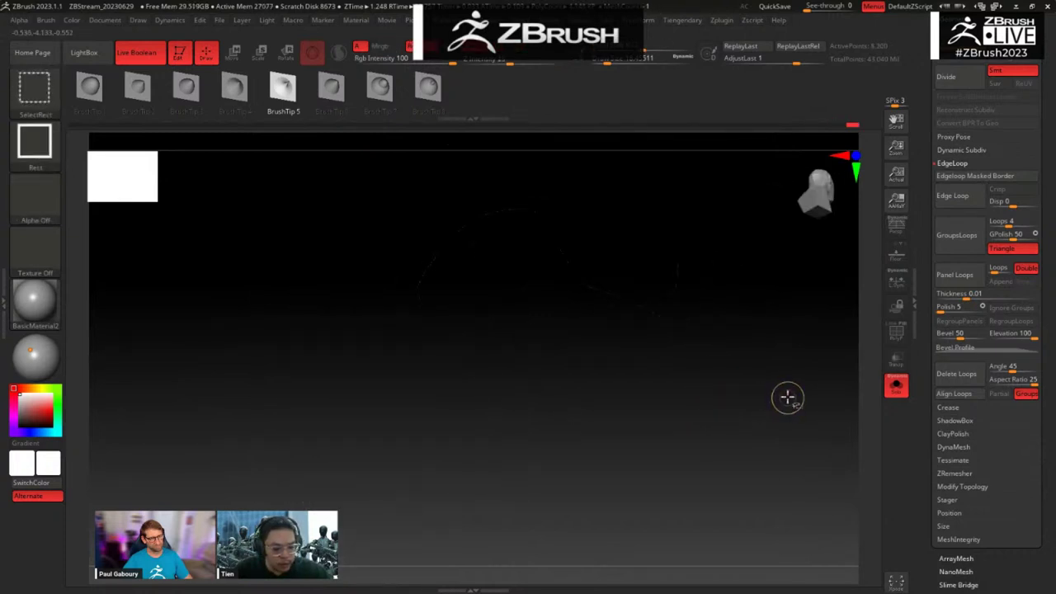
{"action": "key", "text": "ctrl+shift+x"}
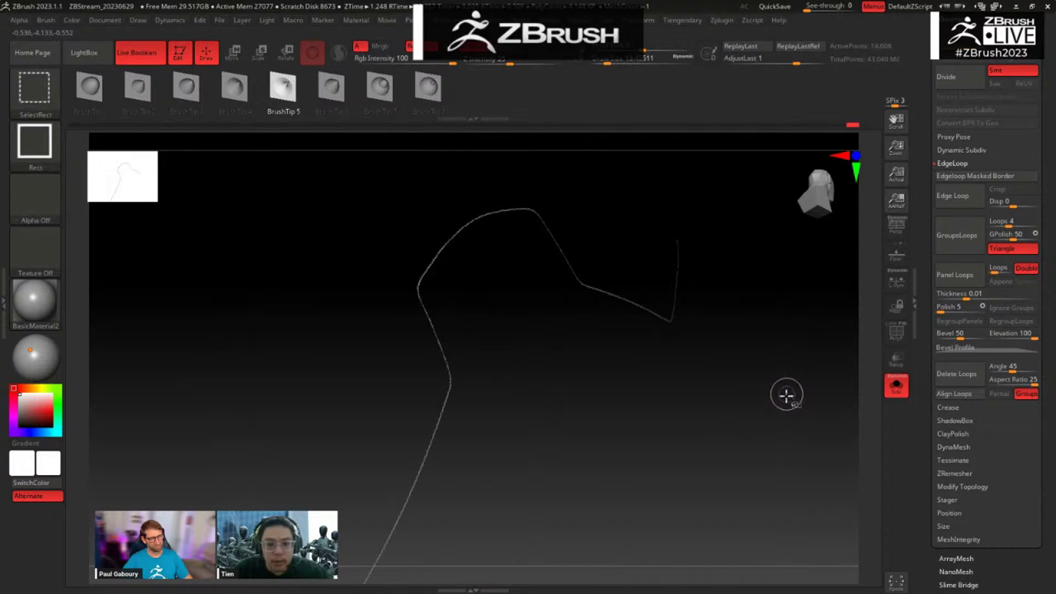
{"action": "key", "text": "ctrl+shift+x"}
{"action": "left_click_drag", "start_coordinate": [754, 396], "coordinate": [727, 388], "text": "alt"}
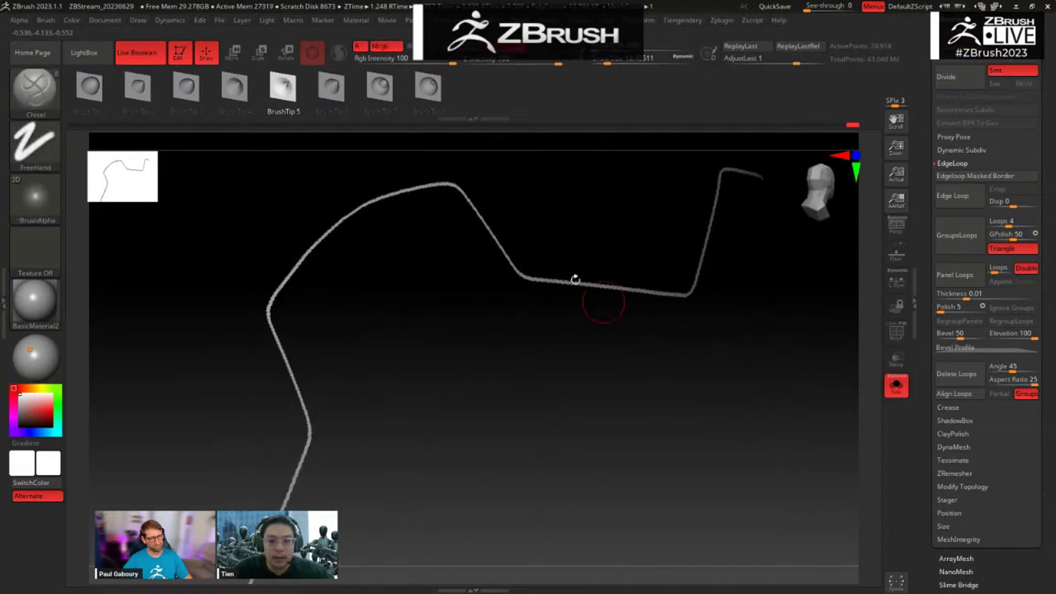
{"action": "left_click_drag", "start_coordinate": [644, 366], "coordinate": [632, 401], "text": "alt"}
Step: Shrink the visible strip along the panel border to a thin line and clear its mask
{"action": "key", "text": "ctrl"}
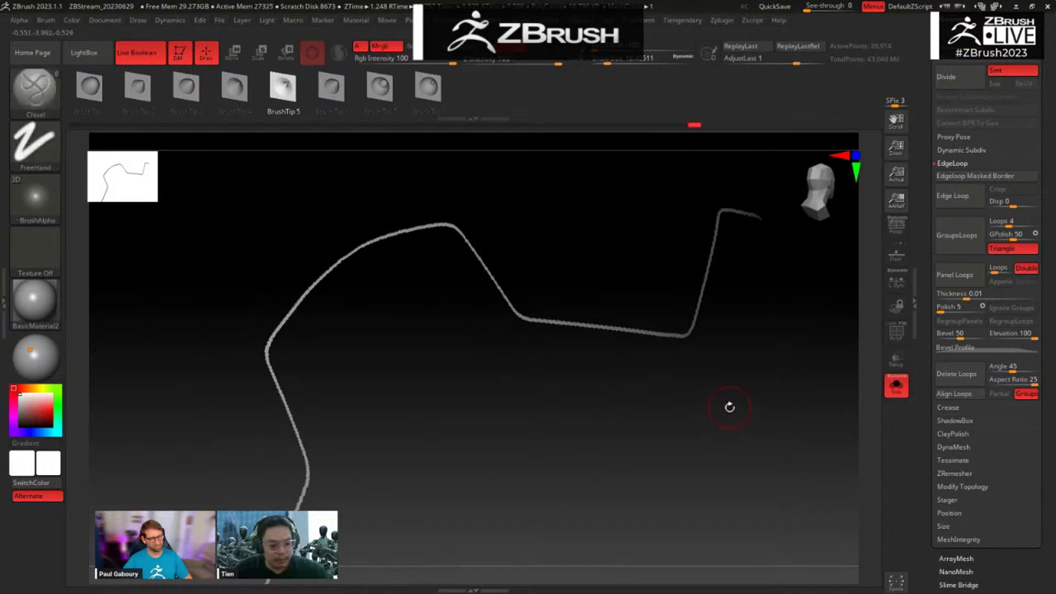
{"action": "key", "text": "ctrl"}
{"action": "key", "text": "ctrl+shift"}
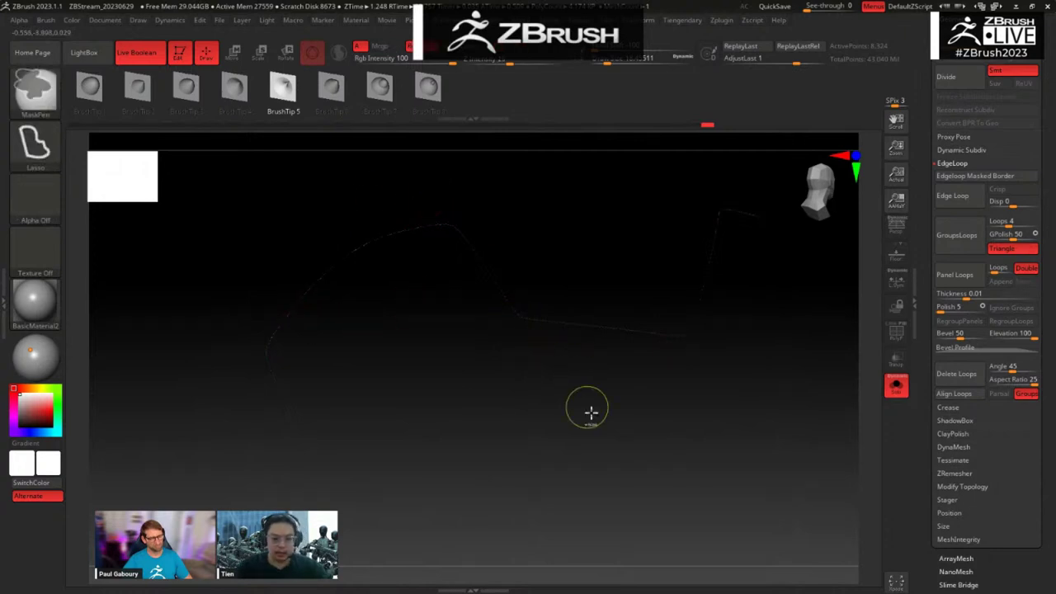
{"action": "left_click_drag", "start_coordinate": [590, 414], "coordinate": [603, 426], "text": "ctrl"}
{"action": "key", "text": "ctrl"}
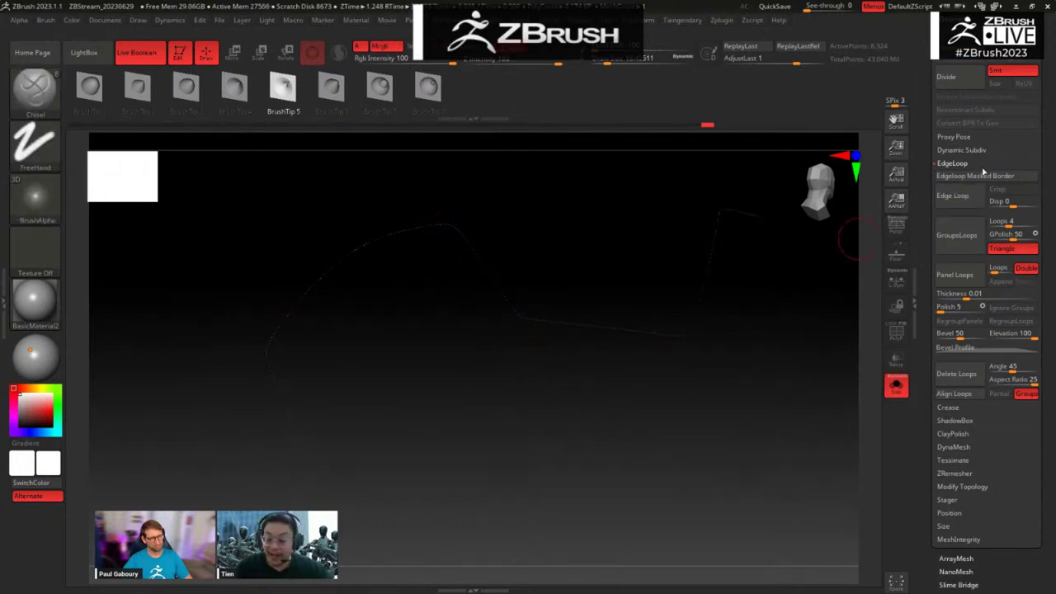
{"action": "key", "text": "ctrl"}
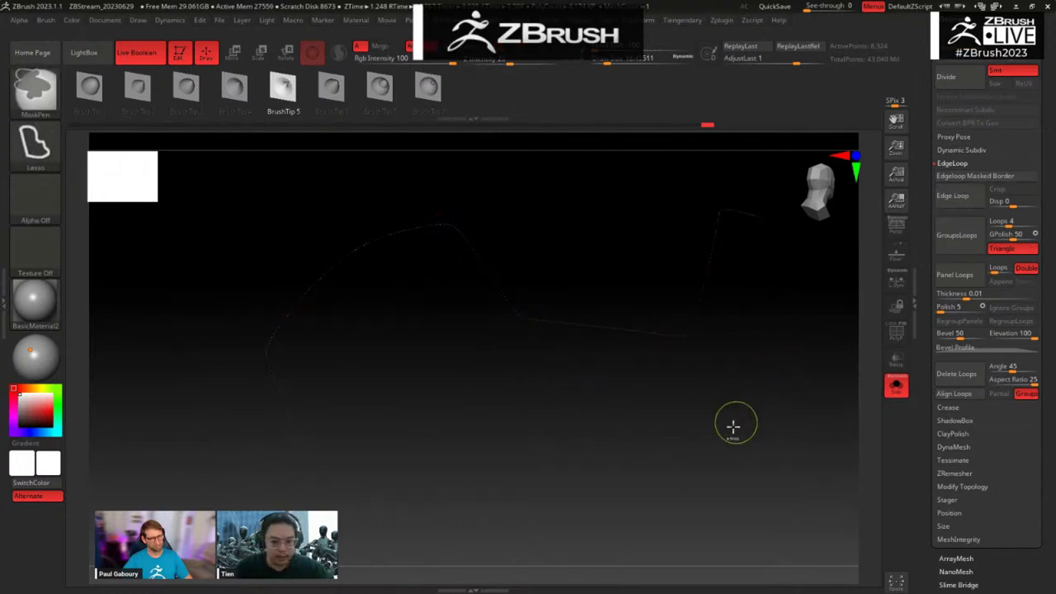
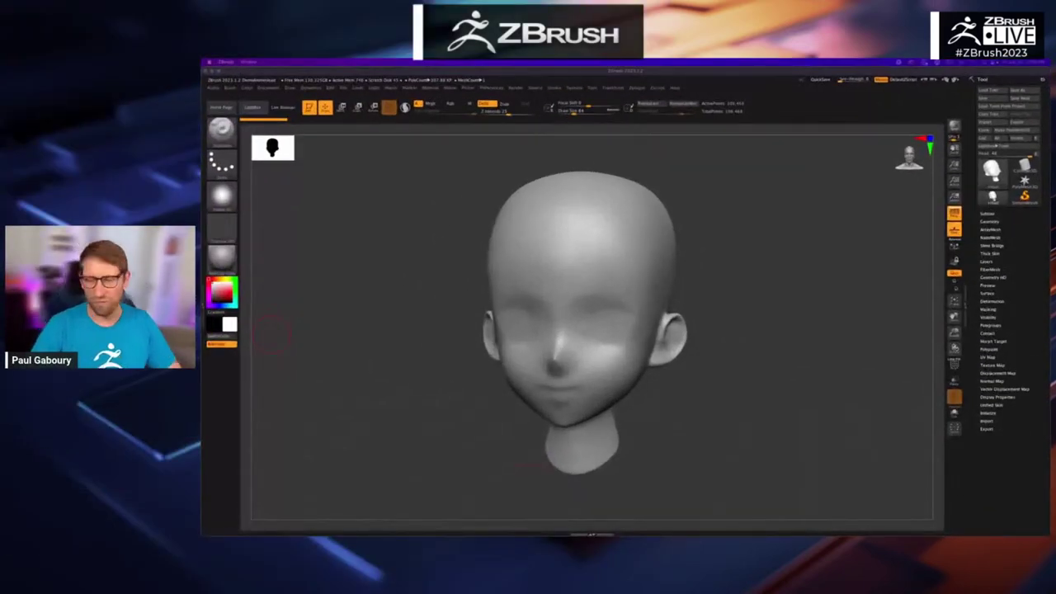
Step: Turn the anime head to a side profile, hide the floor grid and turn off perspective distortion
{"action": "left_click", "coordinate": [762, 351]}
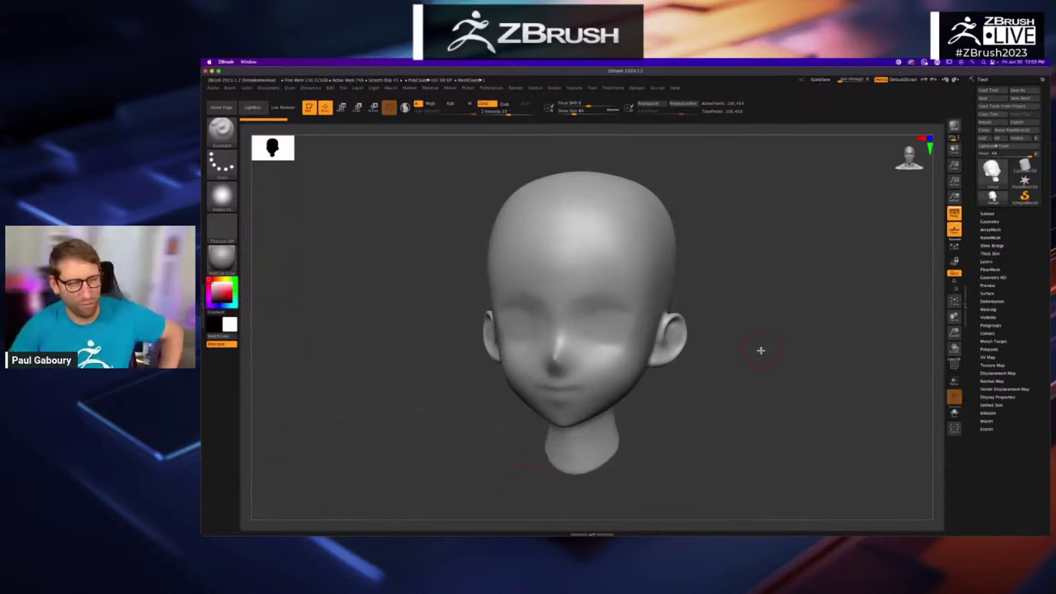
{"action": "mouse_move", "coordinate": [731, 513]}
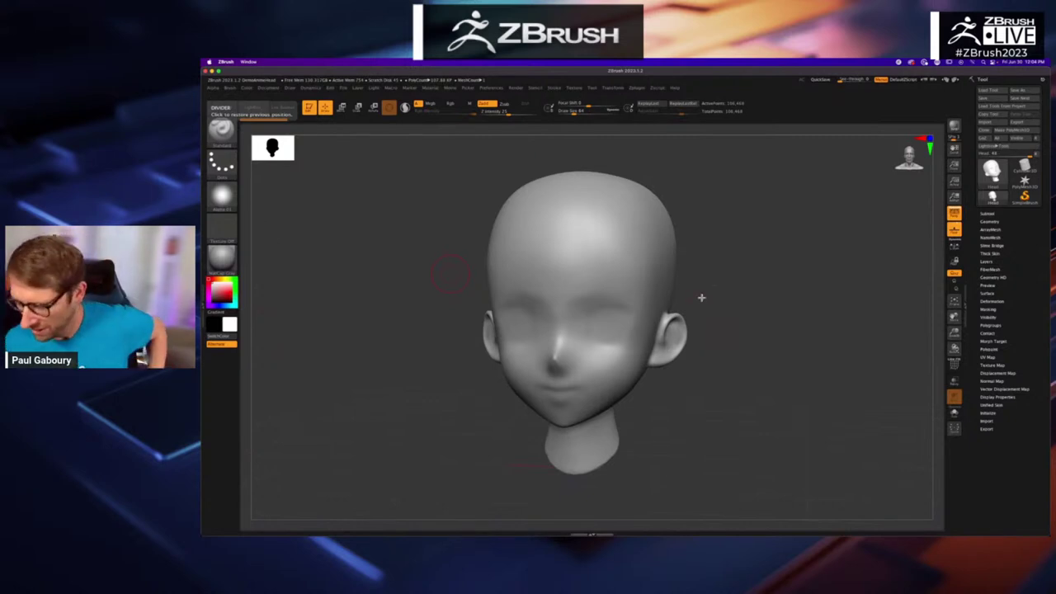
{"action": "left_click_drag", "start_coordinate": [710, 288], "coordinate": [705, 284]}
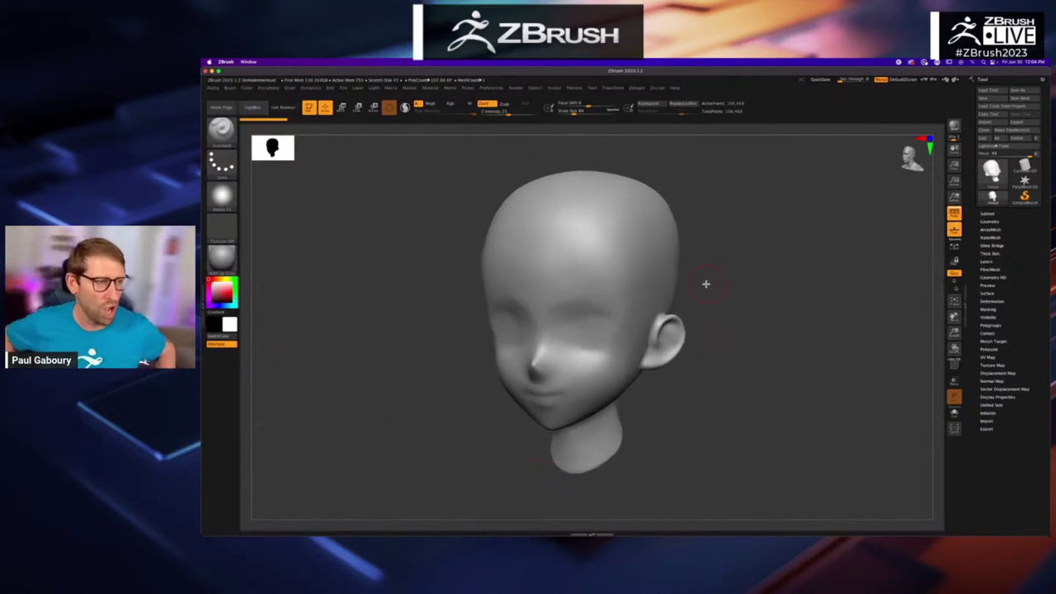
{"action": "left_click_drag", "start_coordinate": [725, 341], "coordinate": [737, 321]}
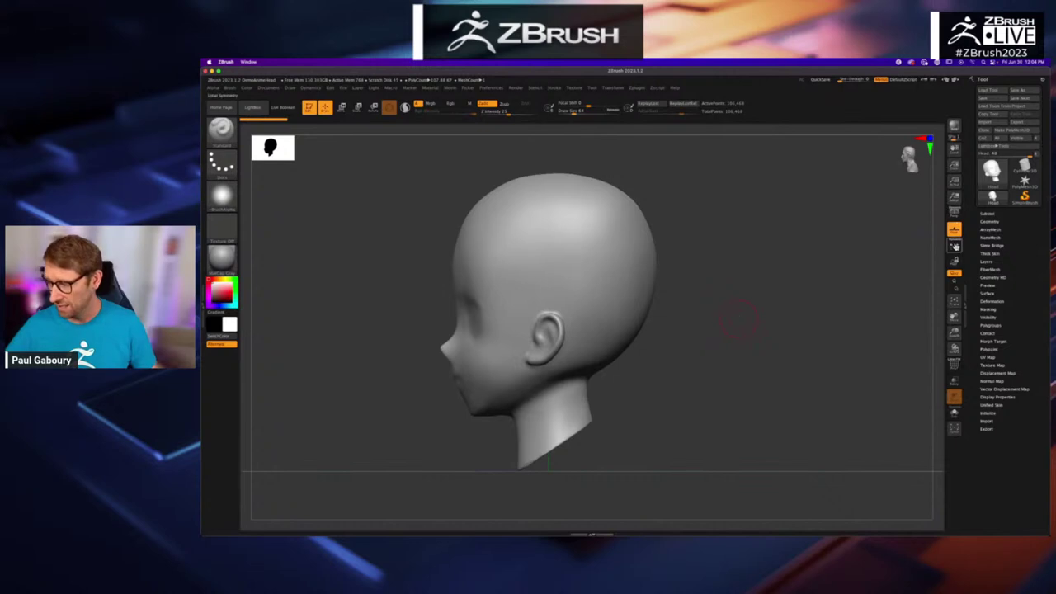
{"action": "left_click", "coordinate": [954, 230]}
{"action": "left_click", "coordinate": [955, 215]}
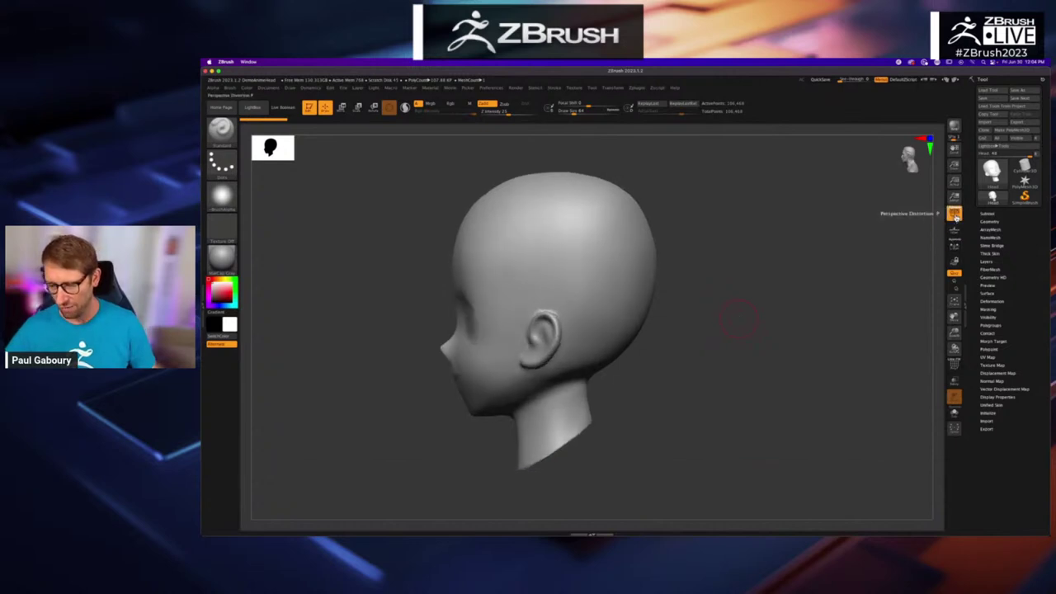
{"action": "left_click", "coordinate": [956, 217]}
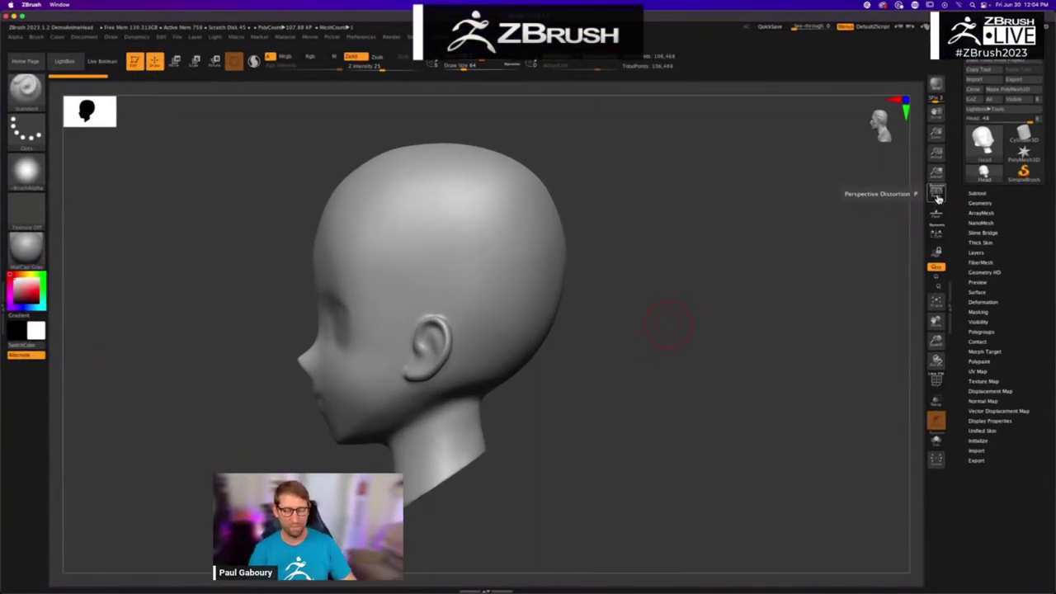
Step: Use the MaskLasso brush to mask the back of the head with a straight-sided zigzag front edge, and clear the mask
{"action": "key", "text": "ctrl"}
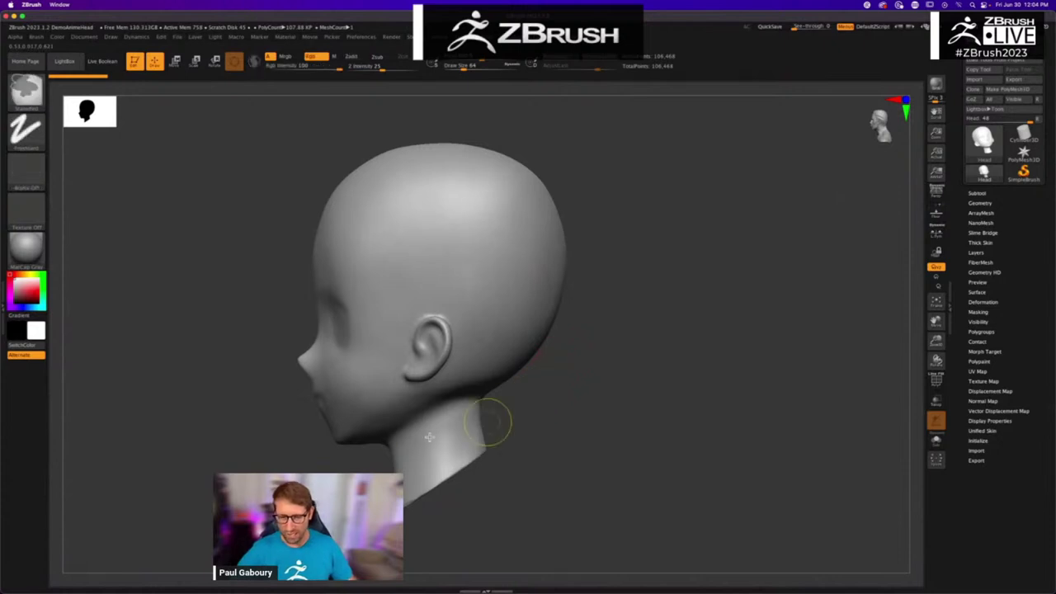
{"action": "left_click", "coordinate": [41, 125]}
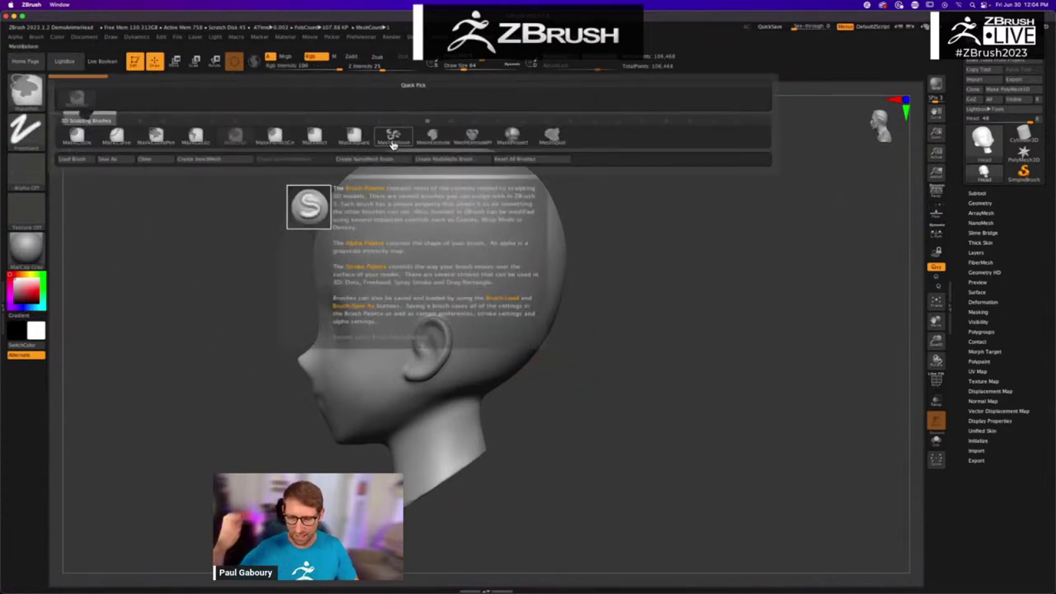
{"action": "left_click", "coordinate": [392, 142]}
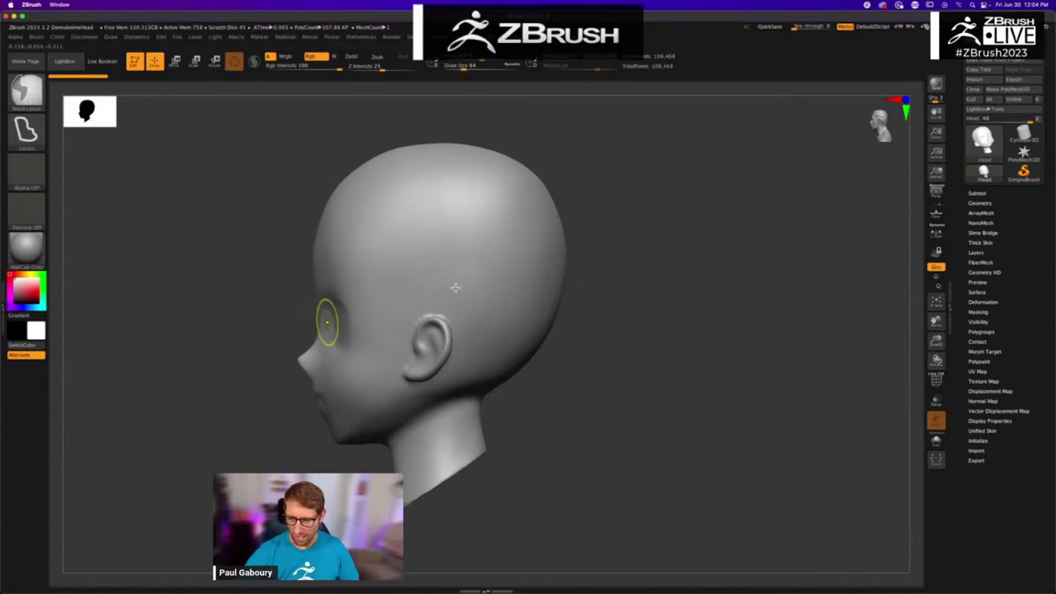
{"action": "mouse_move", "coordinate": [611, 208]}
{"action": "left_mouse_down", "text": "ctrl"}
{"action": "mouse_move", "coordinate": [524, 226]}
{"action": "mouse_move", "coordinate": [460, 377]}
{"action": "mouse_move", "coordinate": [582, 460]}
{"action": "mouse_move", "coordinate": [582, 471]}
{"action": "left_mouse_up", "text": "ctrl"}
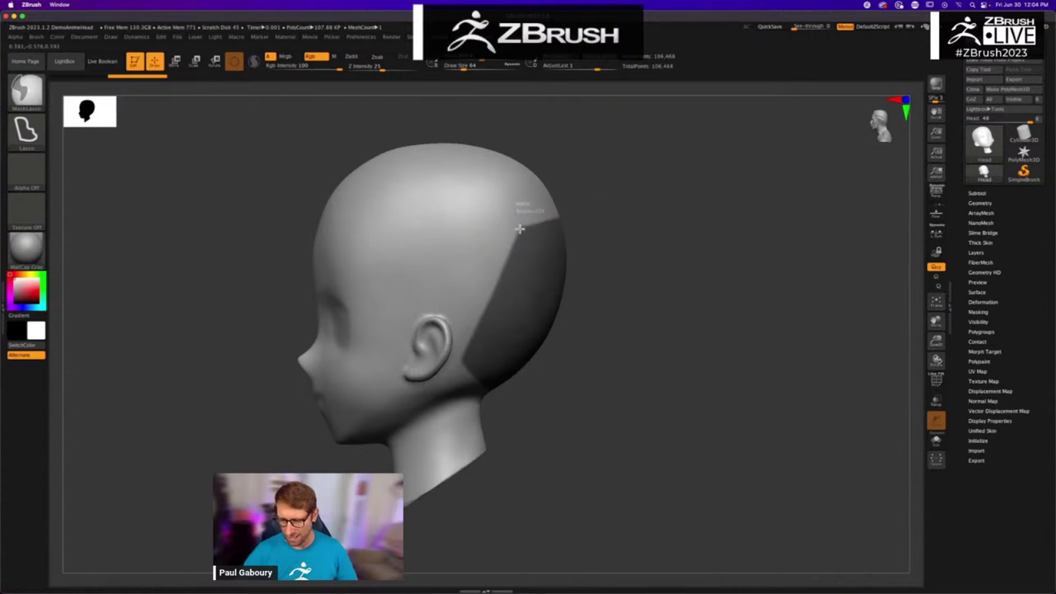
{"action": "mouse_move", "coordinate": [520, 229]}
{"action": "left_mouse_down", "text": "ctrl"}
{"action": "mouse_move", "coordinate": [474, 364]}
{"action": "mouse_move", "coordinate": [533, 429]}
{"action": "mouse_move", "coordinate": [453, 501]}
{"action": "mouse_move", "coordinate": [371, 540]}
{"action": "mouse_move", "coordinate": [509, 414]}
{"action": "mouse_move", "coordinate": [507, 290]}
{"action": "mouse_move", "coordinate": [463, 286]}
{"action": "mouse_move", "coordinate": [514, 283]}
{"action": "left_mouse_up", "text": "ctrl"}
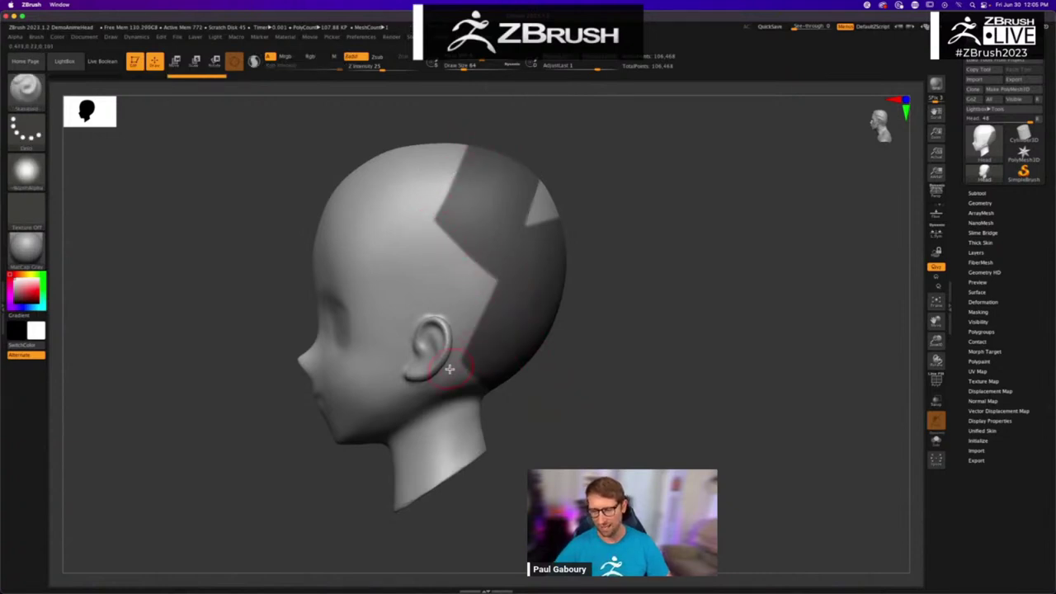
{"action": "mouse_move", "coordinate": [615, 231]}
{"action": "left_mouse_down", "text": "ctrl"}
{"action": "mouse_move", "coordinate": [592, 143]}
{"action": "mouse_move", "coordinate": [618, 190]}
{"action": "left_mouse_up", "text": "ctrl"}
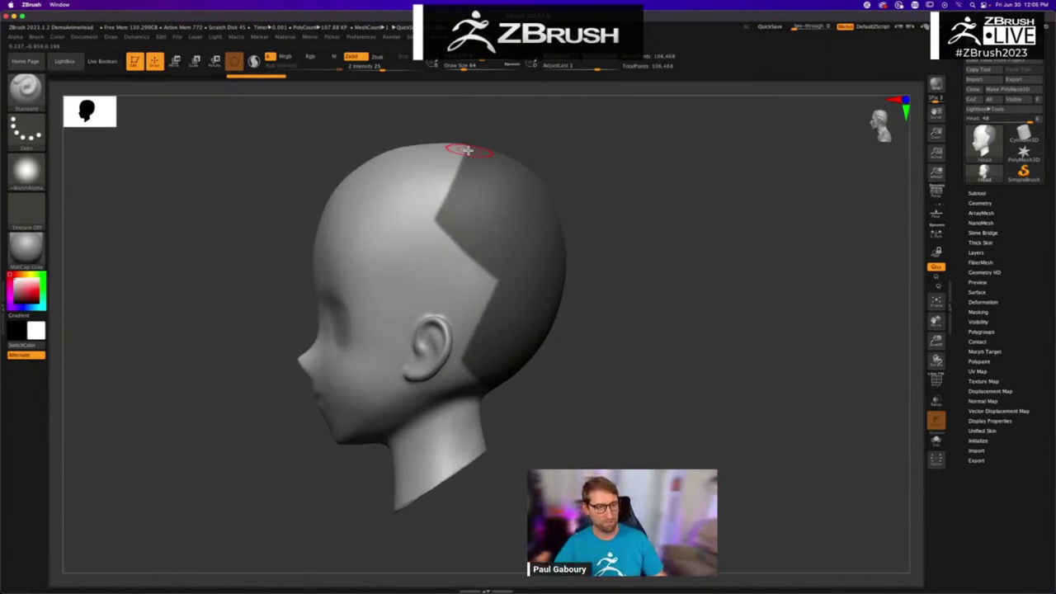
{"action": "left_click_drag", "start_coordinate": [644, 312], "coordinate": [648, 298], "text": "ctrl"}
{"action": "mouse_move", "coordinate": [623, 178]}
{"action": "left_mouse_down", "text": "ctrl"}
{"action": "mouse_move", "coordinate": [546, 220]}
{"action": "mouse_move", "coordinate": [503, 262]}
{"action": "mouse_move", "coordinate": [498, 351]}
{"action": "mouse_move", "coordinate": [524, 411]}
{"action": "mouse_move", "coordinate": [641, 405]}
{"action": "mouse_move", "coordinate": [681, 220]}
{"action": "mouse_move", "coordinate": [591, 287]}
{"action": "left_mouse_up", "text": "ctrl"}
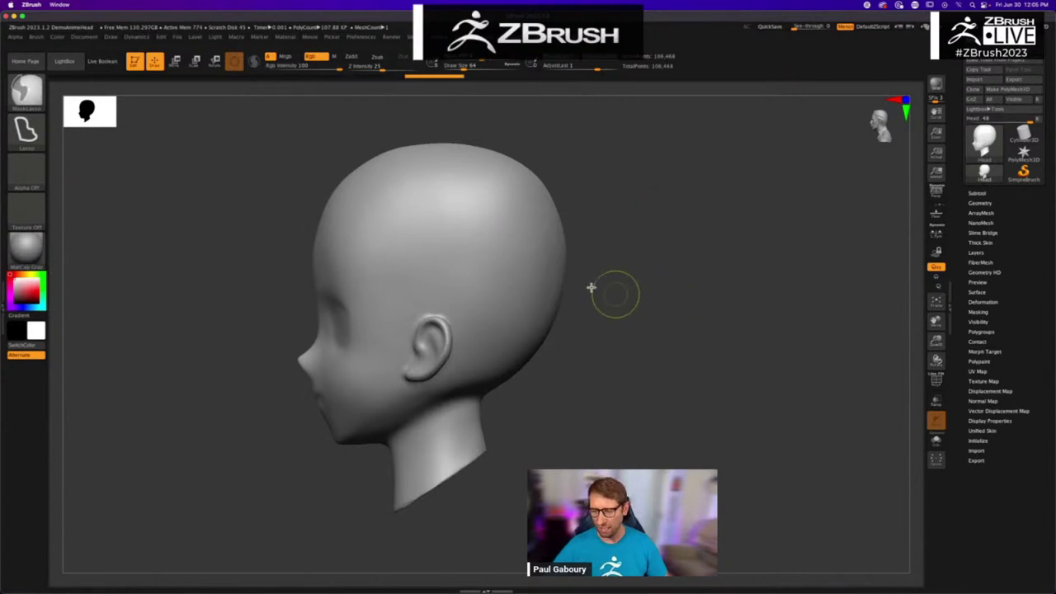
Step: Open the brush's Lazy Mouse settings, and try masking the back of the head with a smoothly curved front edge
{"action": "left_click", "coordinate": [440, 38]}
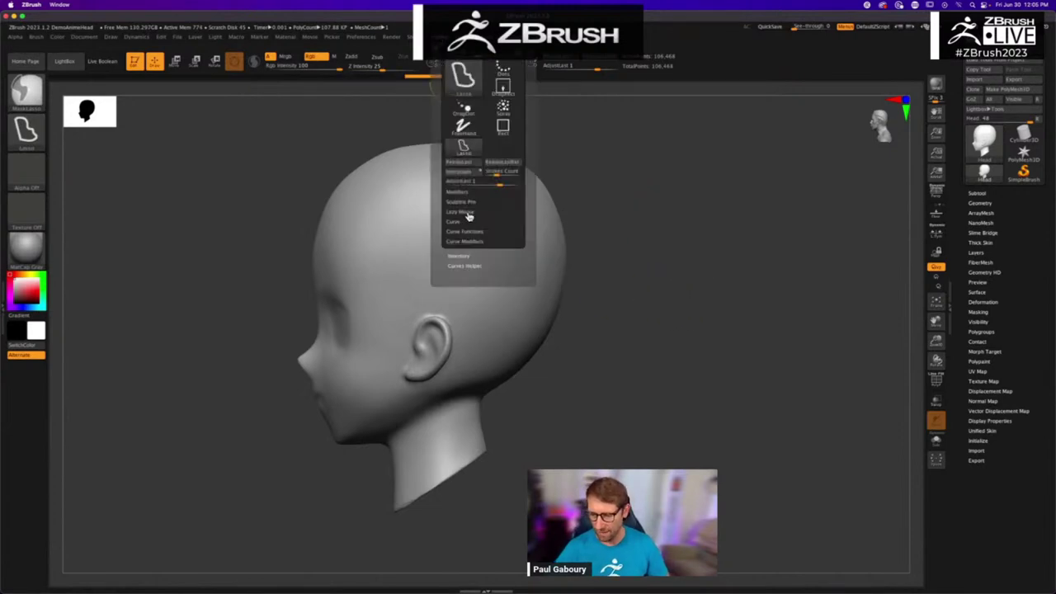
{"action": "left_click", "coordinate": [468, 213]}
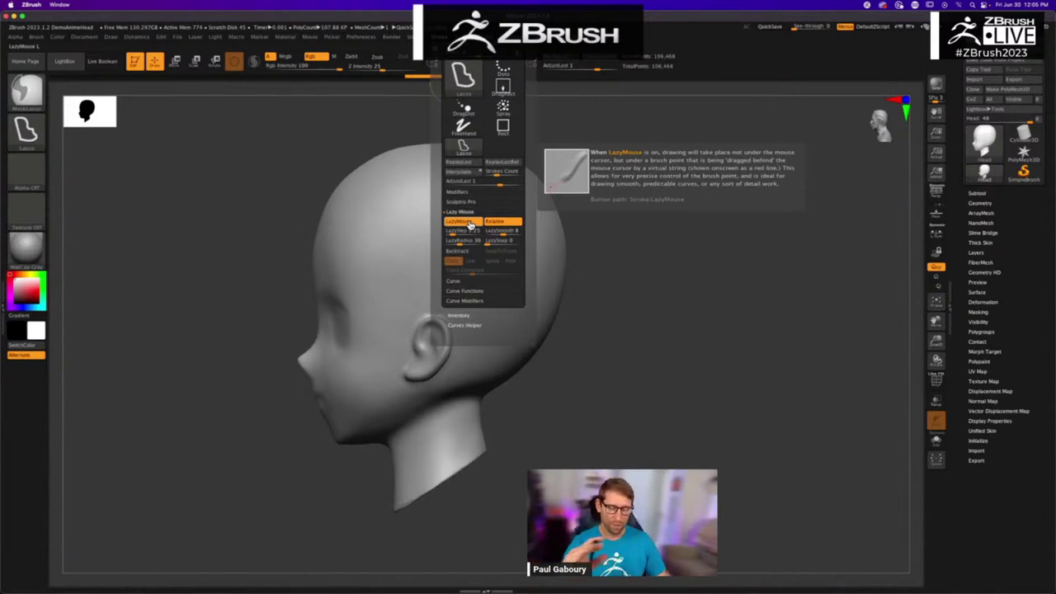
{"action": "mouse_move", "coordinate": [578, 155]}
{"action": "left_mouse_down"}
{"action": "mouse_move", "coordinate": [497, 150]}
{"action": "mouse_move", "coordinate": [492, 275]}
{"action": "mouse_move", "coordinate": [519, 337]}
{"action": "mouse_move", "coordinate": [599, 411]}
{"action": "mouse_move", "coordinate": [653, 349]}
{"action": "left_mouse_up"}
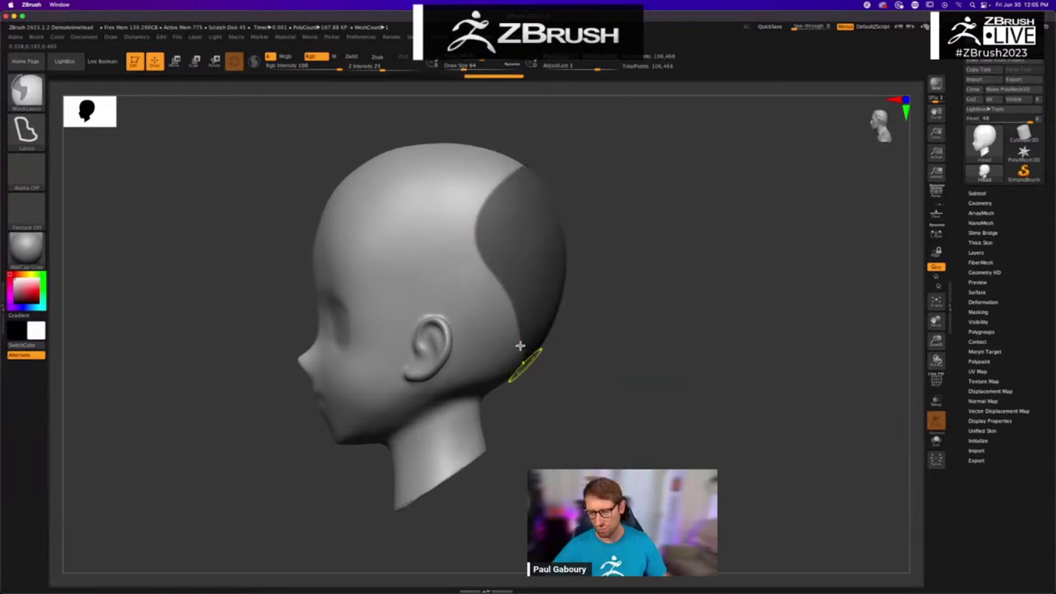
{"action": "left_click_drag", "start_coordinate": [587, 170], "coordinate": [667, 211], "text": "ctrl"}
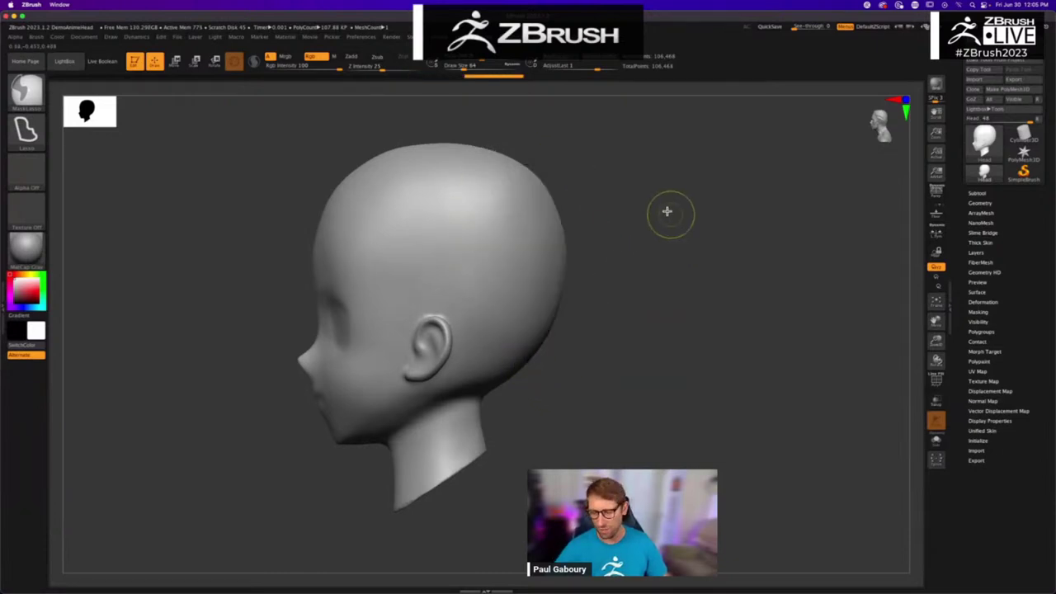
Step: Lasso an angular mask with straight edges over the back of the head, and clear it
{"action": "mouse_move", "coordinate": [579, 128]}
{"action": "left_mouse_down", "text": "ctrl"}
{"action": "mouse_move", "coordinate": [507, 173]}
{"action": "mouse_move", "coordinate": [488, 299]}
{"action": "mouse_move", "coordinate": [509, 367]}
{"action": "mouse_move", "coordinate": [593, 438]}
{"action": "left_mouse_up", "text": "ctrl"}
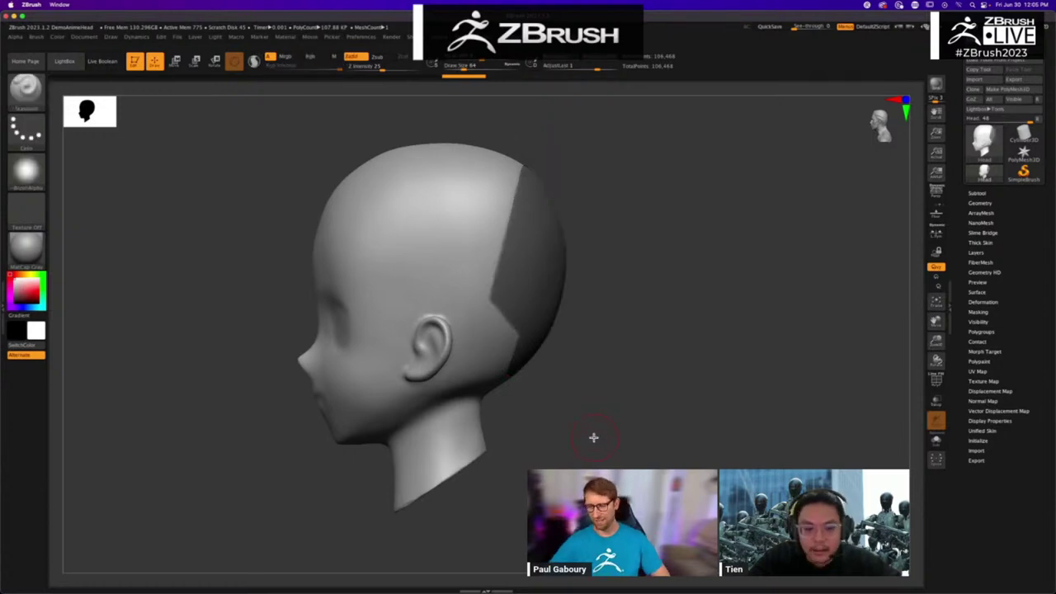
{"action": "key", "text": "ctrl"}
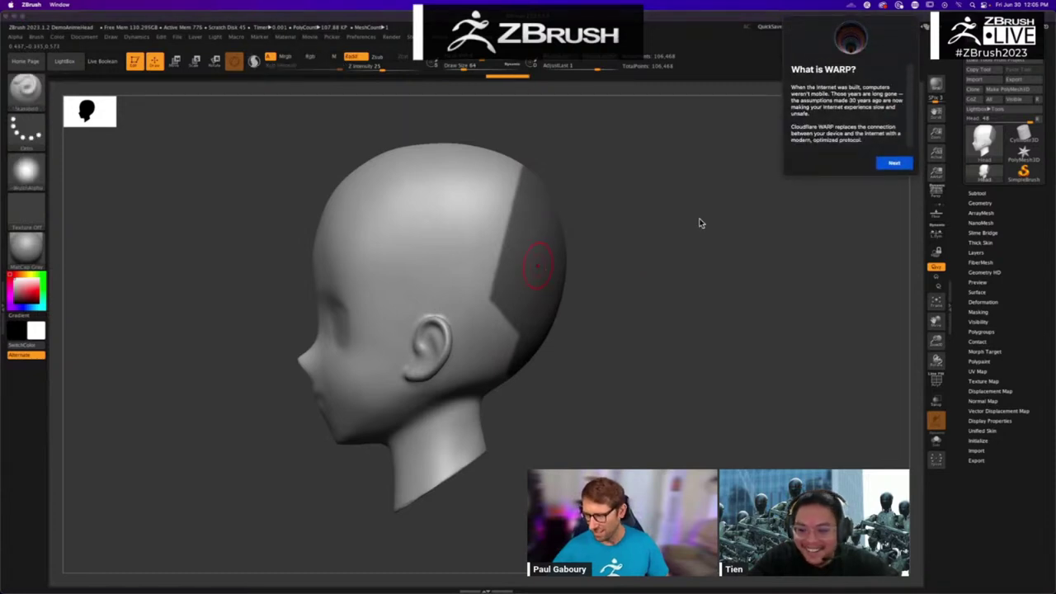
{"action": "left_click", "coordinate": [855, 215]}
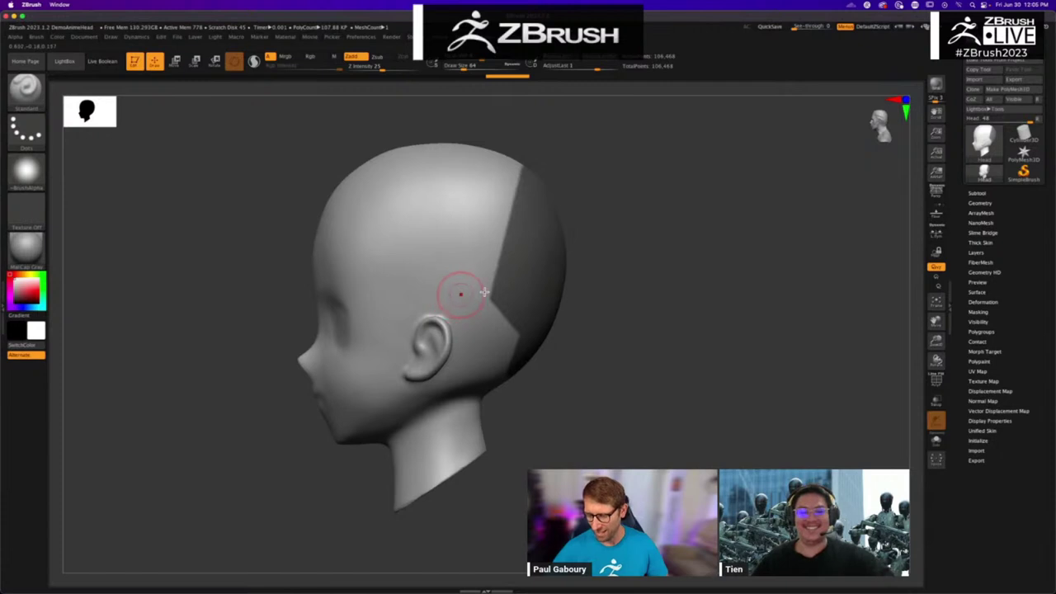
{"action": "left_click", "coordinate": [713, 337], "text": "ctrl"}
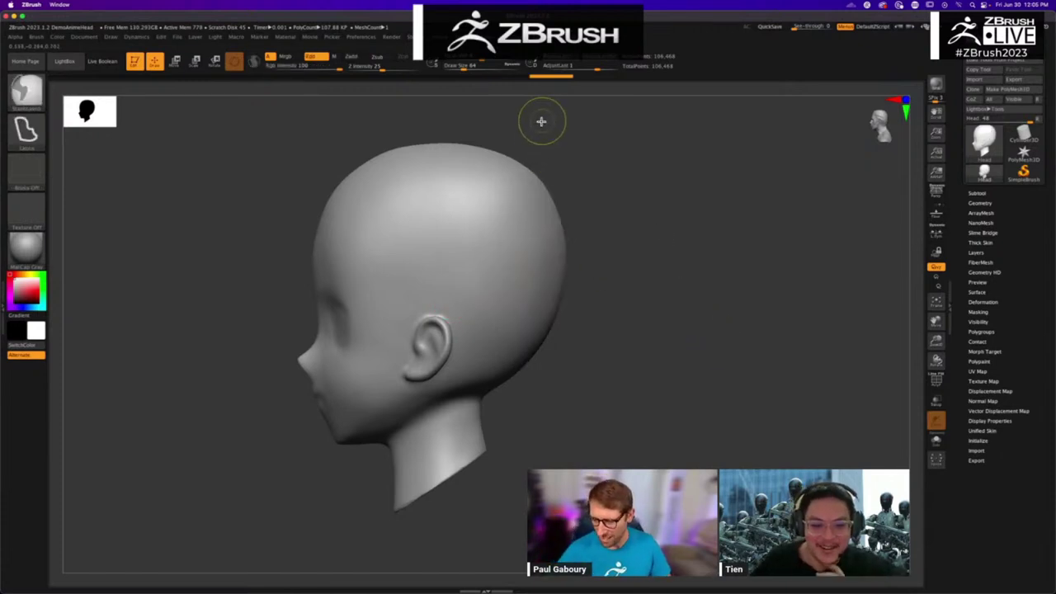
Step: Check the brush's Lazy Mouse settings, then lasso masks with a smoothly curved front edge over the back of the head and clear each one
{"action": "left_click", "coordinate": [448, 37]}
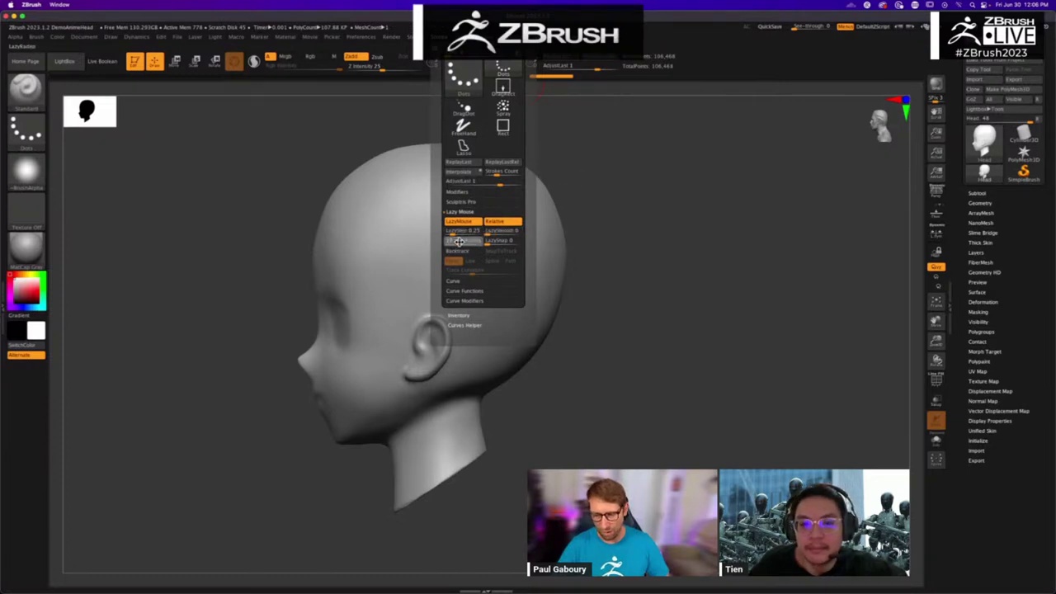
{"action": "left_click_drag", "start_coordinate": [535, 151], "coordinate": [510, 168], "text": "ctrl"}
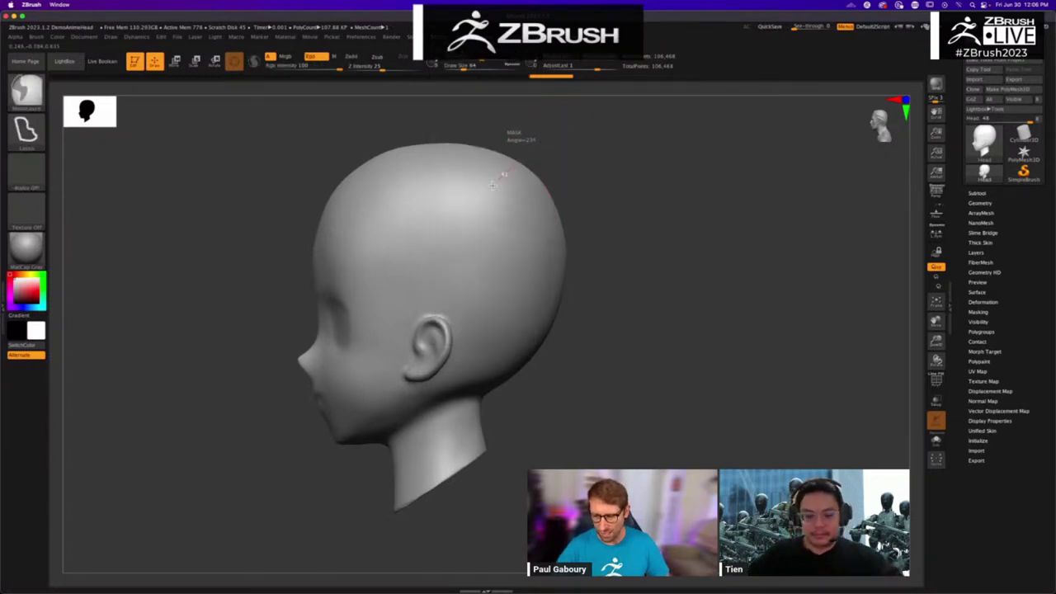
{"action": "mouse_move", "coordinate": [554, 139]}
{"action": "left_mouse_down", "text": "ctrl"}
{"action": "mouse_move", "coordinate": [455, 236]}
{"action": "mouse_move", "coordinate": [452, 307]}
{"action": "mouse_move", "coordinate": [521, 382]}
{"action": "mouse_move", "coordinate": [557, 450]}
{"action": "left_mouse_up", "text": "ctrl"}
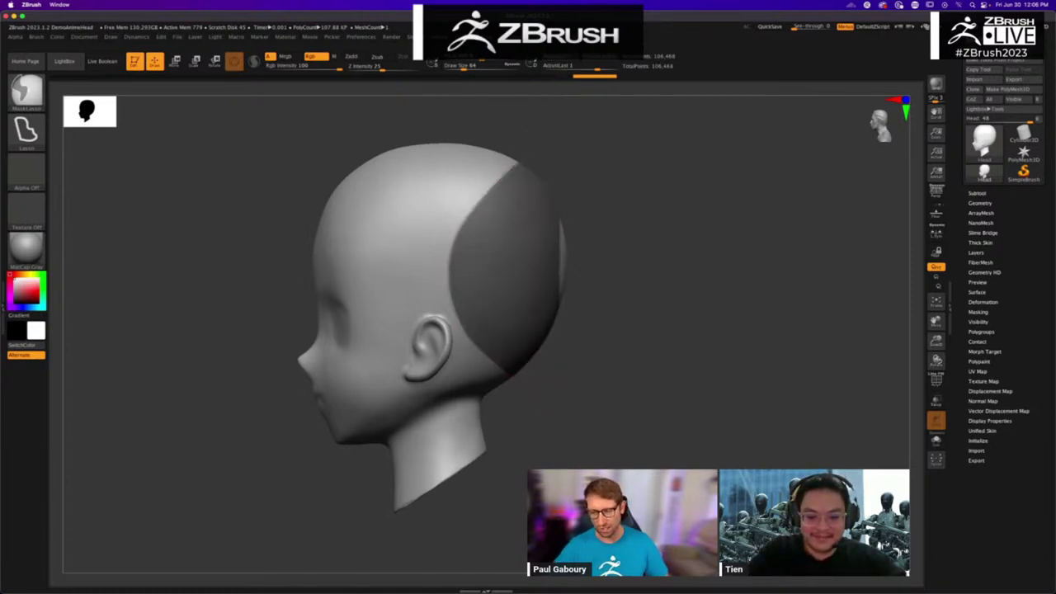
{"action": "left_click", "coordinate": [640, 370], "text": "ctrl"}
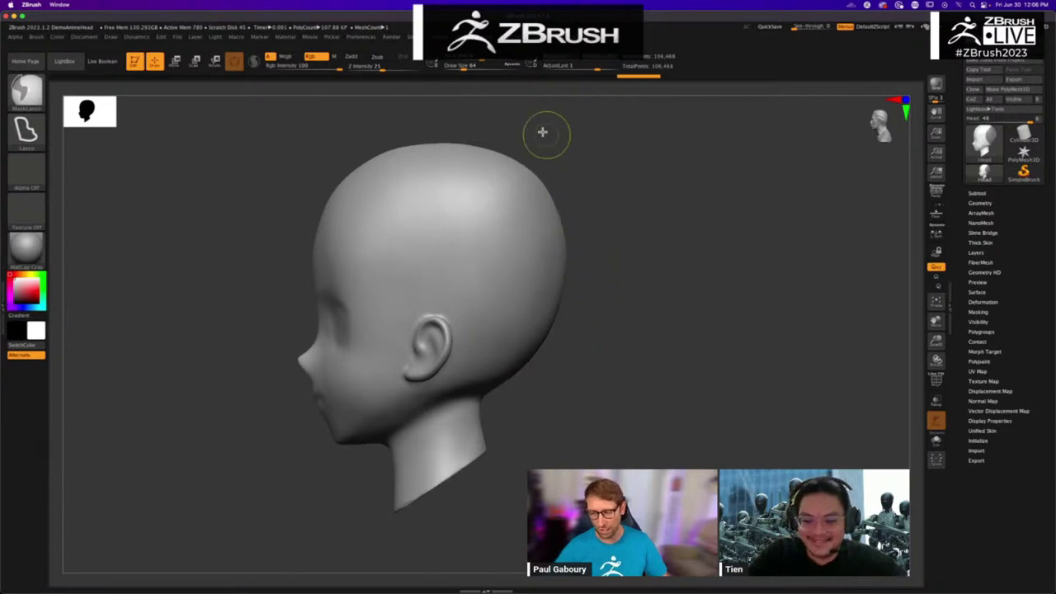
{"action": "mouse_move", "coordinate": [535, 146]}
{"action": "left_mouse_down", "text": "ctrl"}
{"action": "mouse_move", "coordinate": [490, 183]}
{"action": "mouse_move", "coordinate": [507, 314]}
{"action": "mouse_move", "coordinate": [648, 428]}
{"action": "mouse_move", "coordinate": [717, 309]}
{"action": "left_mouse_up", "text": "ctrl"}
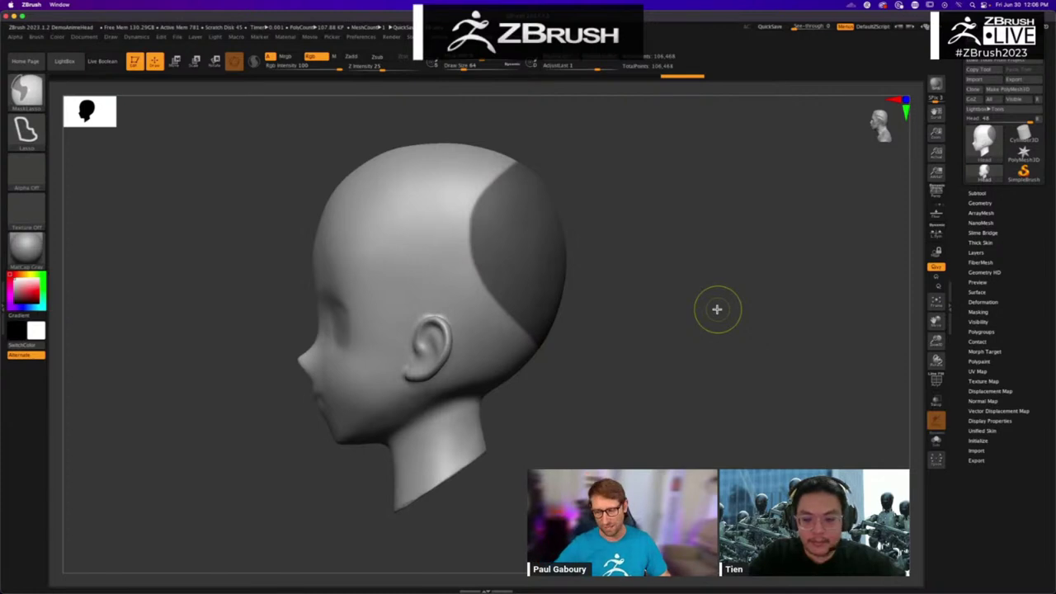
{"action": "left_click_drag", "start_coordinate": [717, 309], "coordinate": [697, 254], "text": "ctrl"}
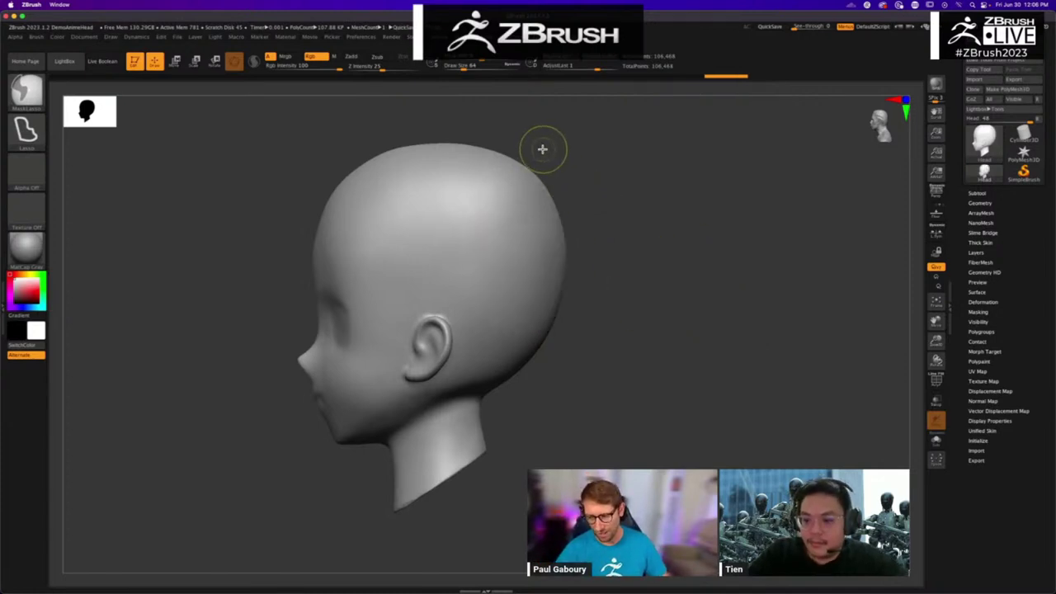
Step: Lasso an angular mask with straight segments over the back of the head, clear it, and draw another lasso mask from the crown
{"action": "mouse_move", "coordinate": [541, 150]}
{"action": "left_mouse_down", "text": "ctrl"}
{"action": "mouse_move", "coordinate": [488, 217]}
{"action": "mouse_move", "coordinate": [488, 317]}
{"action": "mouse_move", "coordinate": [492, 236]}
{"action": "mouse_move", "coordinate": [508, 236]}
{"action": "mouse_move", "coordinate": [420, 293]}
{"action": "mouse_move", "coordinate": [487, 248]}
{"action": "mouse_move", "coordinate": [482, 300]}
{"action": "left_mouse_up", "text": "ctrl"}
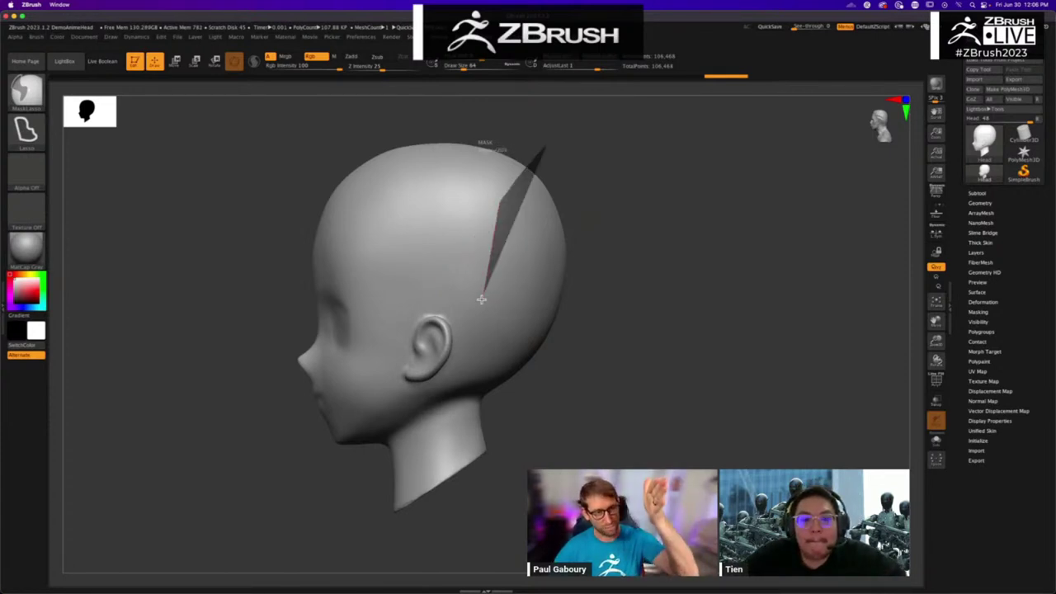
{"action": "mouse_move", "coordinate": [482, 300]}
{"action": "left_mouse_down", "text": "ctrl"}
{"action": "mouse_move", "coordinate": [507, 347]}
{"action": "mouse_move", "coordinate": [501, 327]}
{"action": "mouse_move", "coordinate": [477, 370]}
{"action": "mouse_move", "coordinate": [599, 439]}
{"action": "mouse_move", "coordinate": [690, 347]}
{"action": "left_mouse_up", "text": "ctrl"}
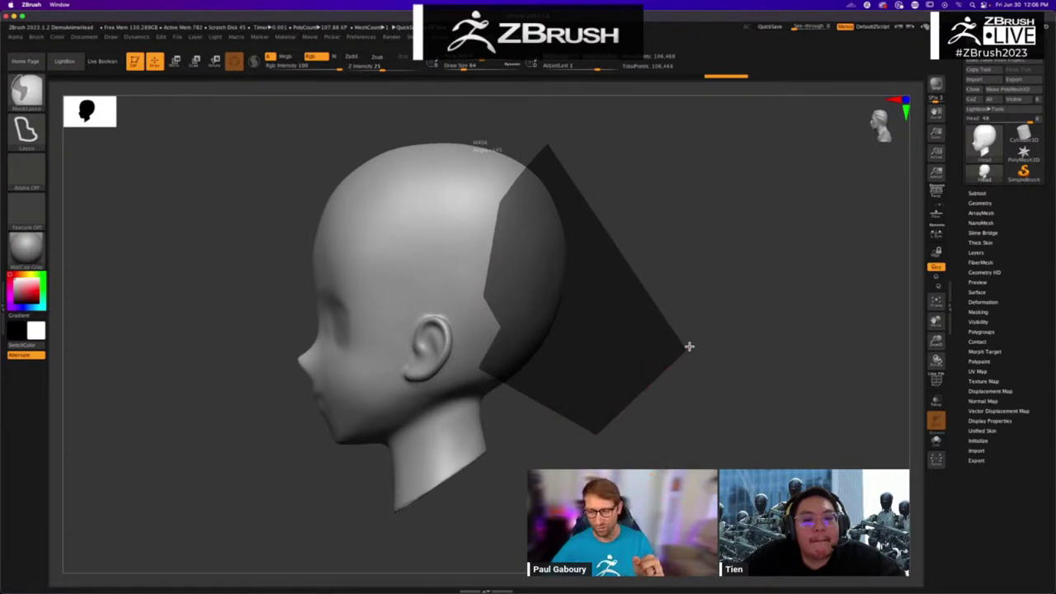
{"action": "left_click_drag", "start_coordinate": [689, 347], "coordinate": [689, 346], "text": "ctrl"}
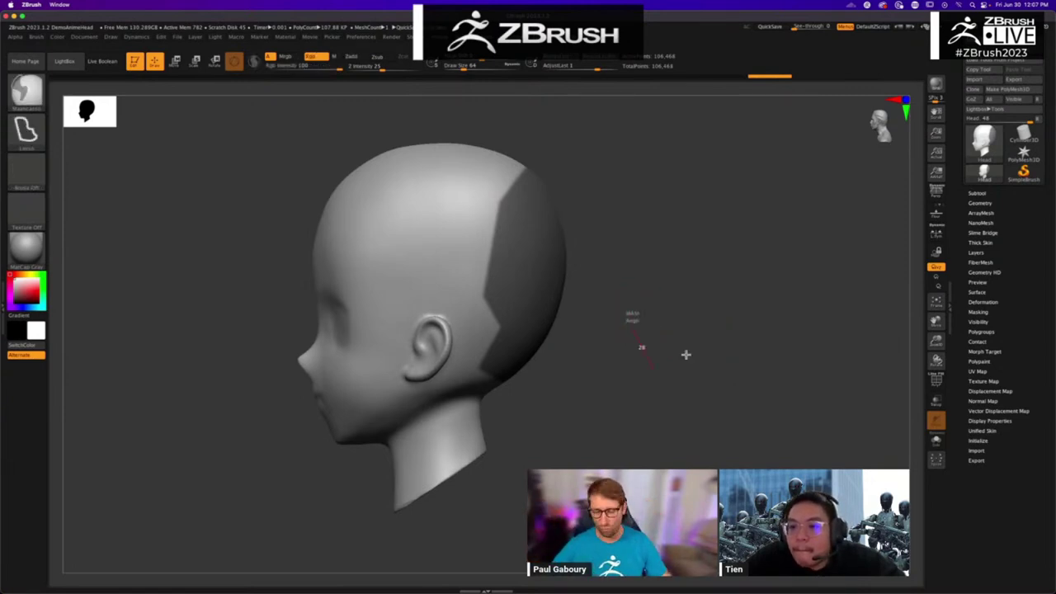
{"action": "left_click_drag", "start_coordinate": [686, 355], "coordinate": [692, 308], "text": "ctrl"}
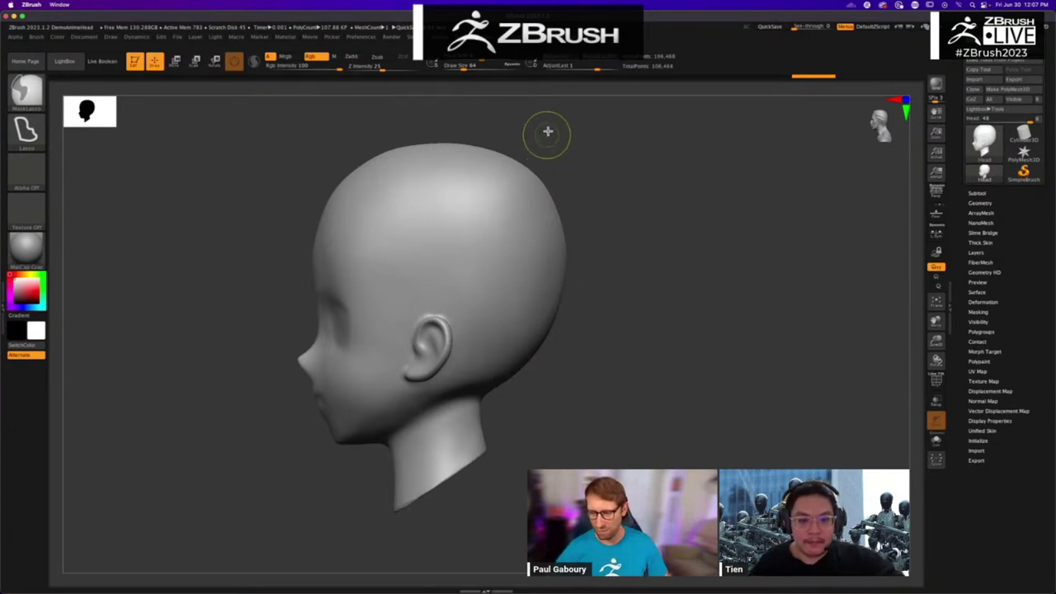
{"action": "left_click_drag", "start_coordinate": [549, 134], "coordinate": [452, 208], "text": "ctrl"}
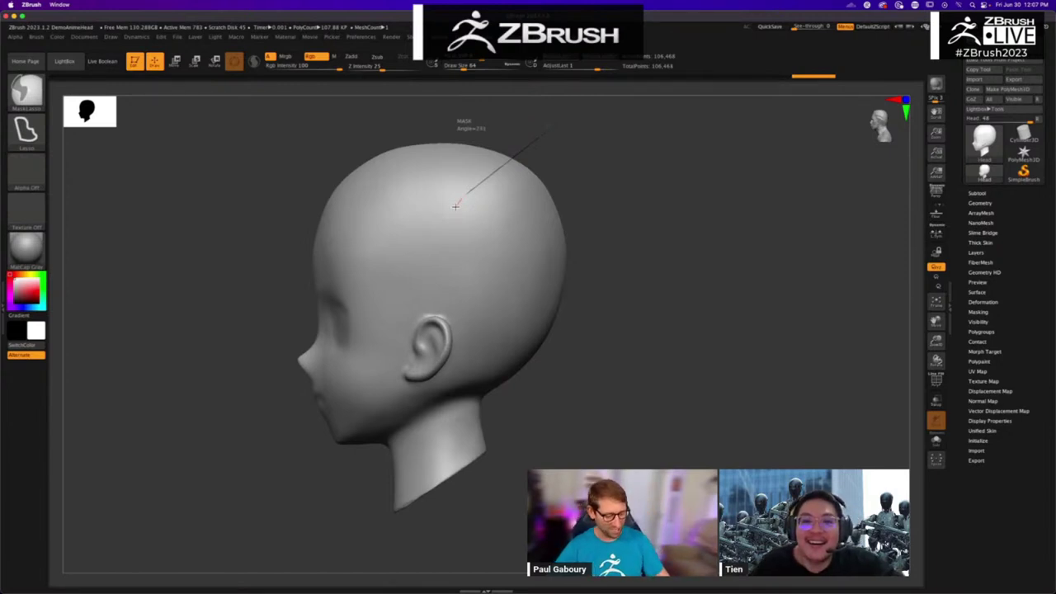
{"action": "mouse_move", "coordinate": [456, 206]}
{"action": "left_mouse_down", "text": "ctrl"}
{"action": "mouse_move", "coordinate": [462, 283]}
{"action": "mouse_move", "coordinate": [422, 332]}
{"action": "mouse_move", "coordinate": [517, 429]}
{"action": "mouse_move", "coordinate": [764, 353]}
{"action": "mouse_move", "coordinate": [756, 347]}
{"action": "left_mouse_up", "text": "ctrl"}
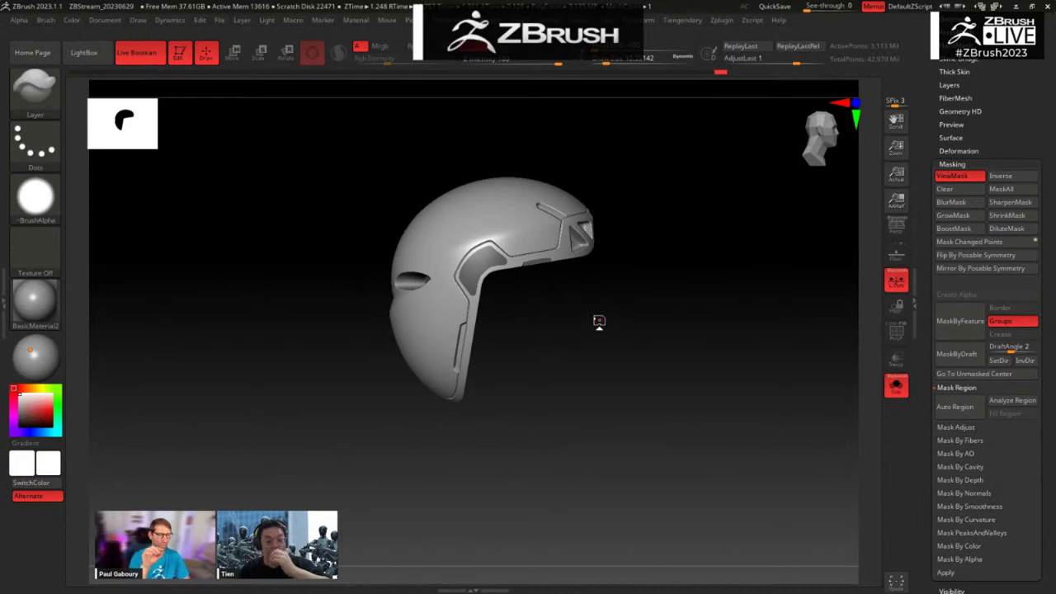
Step: Frame the helmet in a three-quarter view and undo the recent panel recesses and cutouts along its border
{"action": "left_click_drag", "start_coordinate": [595, 354], "coordinate": [620, 373]}
{"action": "key", "text": "f"}
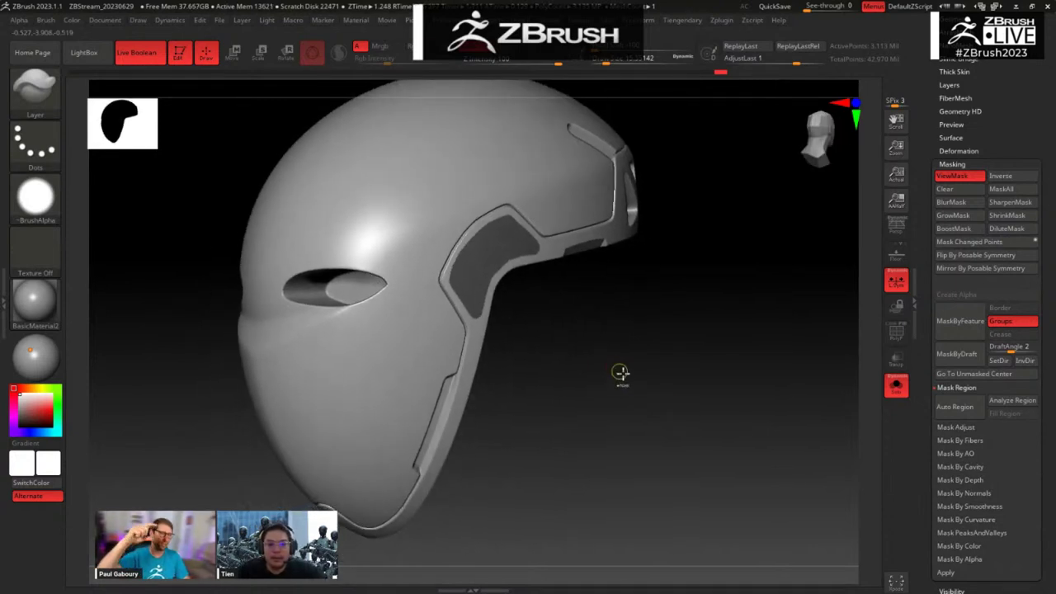
{"action": "key", "text": "ctrl+z"}
{"action": "key", "text": "ctrl+z"}
{"action": "key", "text": "ctrl+z"}
{"action": "key", "text": "ctrl+z"}
{"action": "key", "text": "ctrl+z"}
{"action": "key", "text": "ctrl+z"}
{"action": "key", "text": "ctrl+z"}
{"action": "key", "text": "ctrl+z"}
{"action": "key", "text": "ctrl+z"}
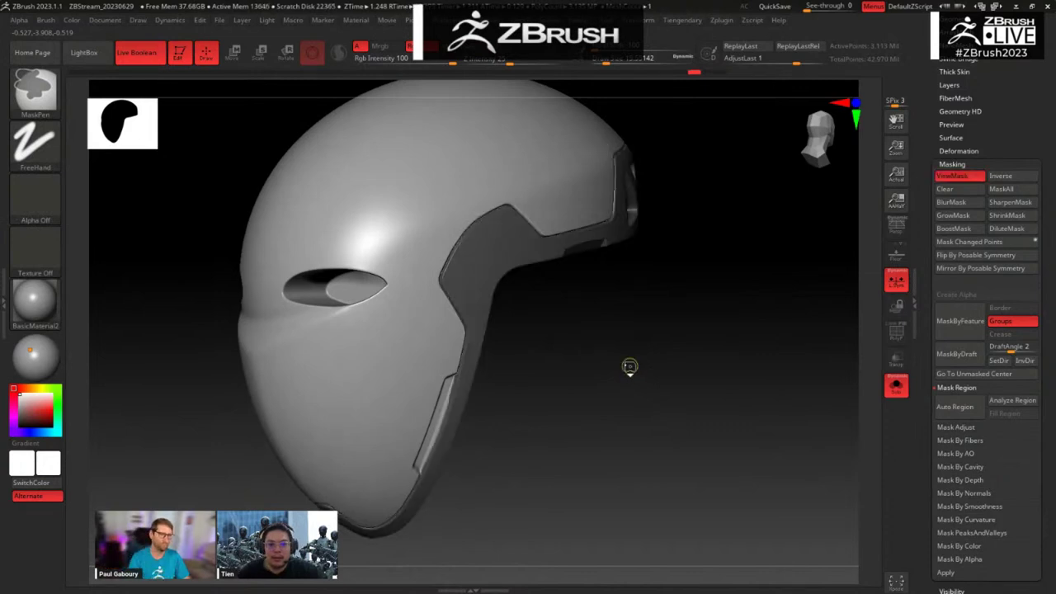
{"action": "key", "text": "ctrl+z"}
{"action": "key", "text": "ctrl+z"}
{"action": "key", "text": "ctrl+z"}
{"action": "key", "text": "ctrl+z"}
{"action": "key", "text": "ctrl+z"}
{"action": "key", "text": "ctrl+z"}
{"action": "key", "text": "ctrl+z"}
{"action": "key", "text": "ctrl+z"}
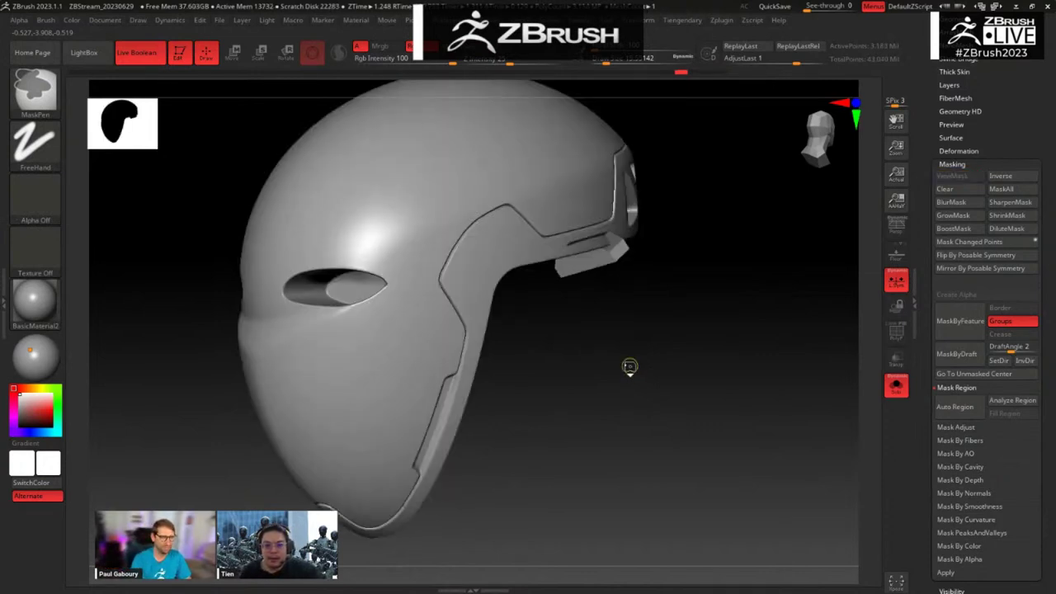
Step: Step the helmet's history further back, past the isolated parts and widened groove, to the thin line mask along the panel border
{"action": "left_click", "coordinate": [629, 367], "text": "ctrl"}
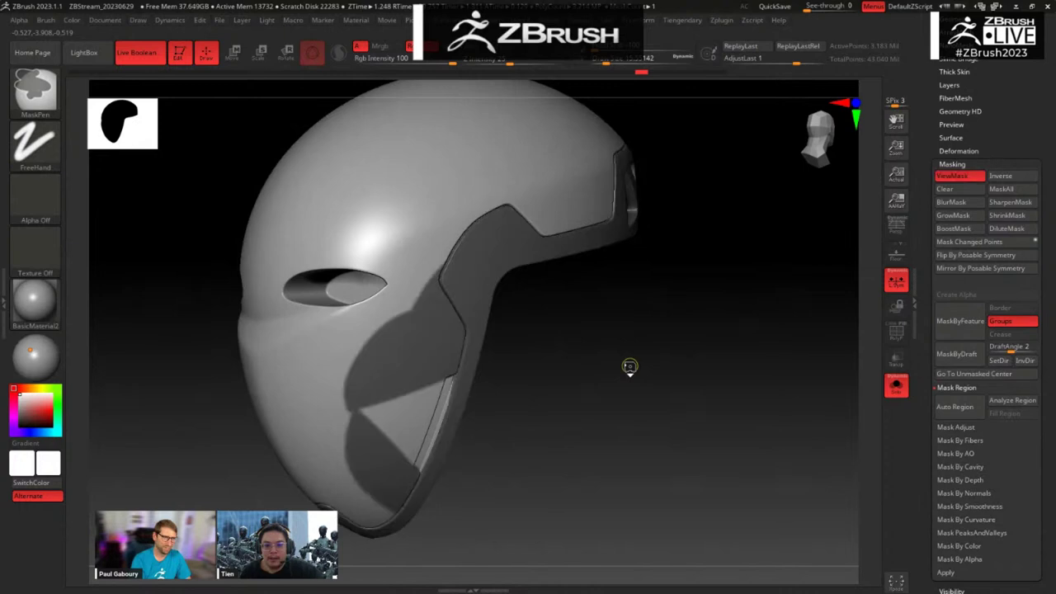
{"action": "key", "text": "ctrl+z"}
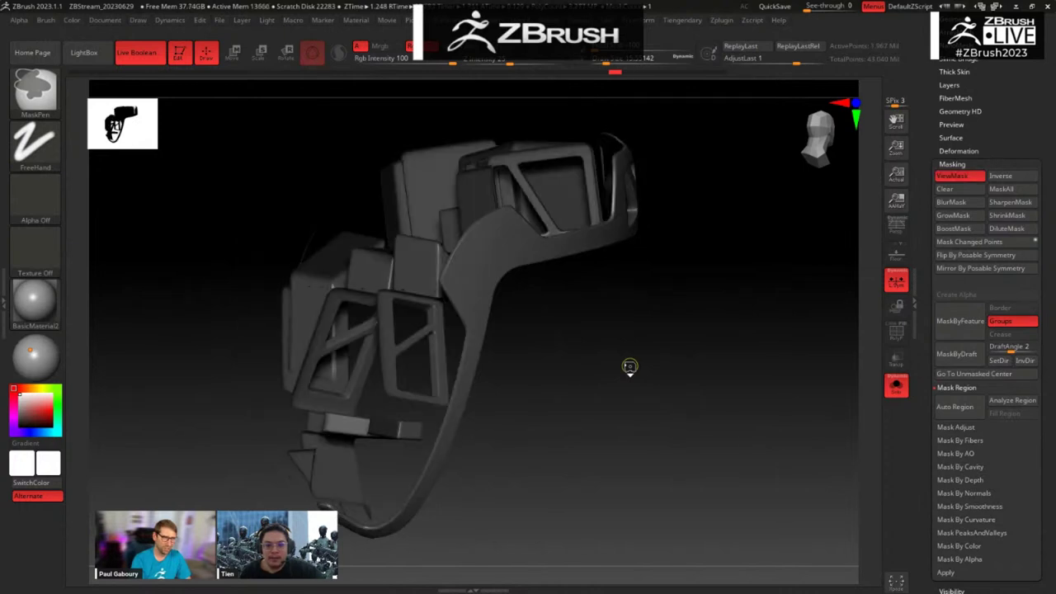
{"action": "left_click", "coordinate": [630, 367], "text": "ctrl"}
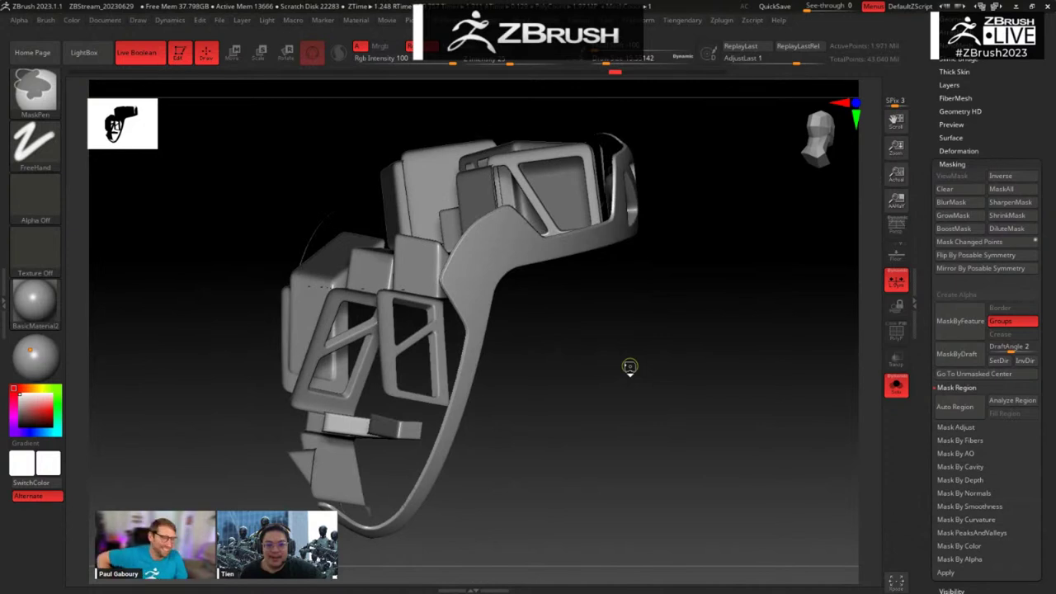
{"action": "left_click", "coordinate": [630, 367], "text": "ctrl+shift"}
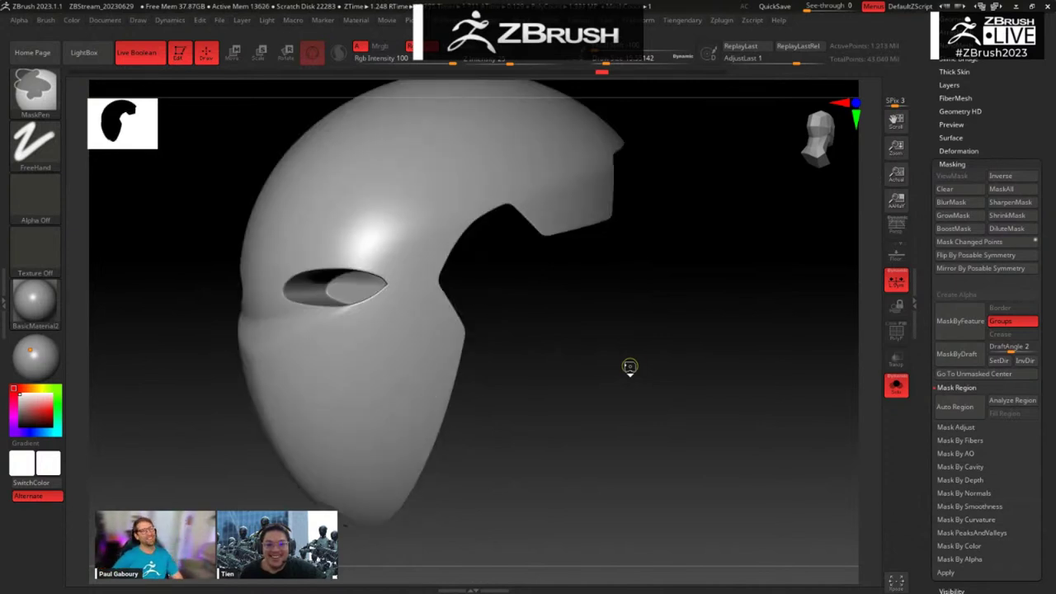
{"action": "left_click_drag", "start_coordinate": [639, 370], "coordinate": [642, 360]}
{"action": "left_click", "coordinate": [670, 385], "text": "ctrl+shift"}
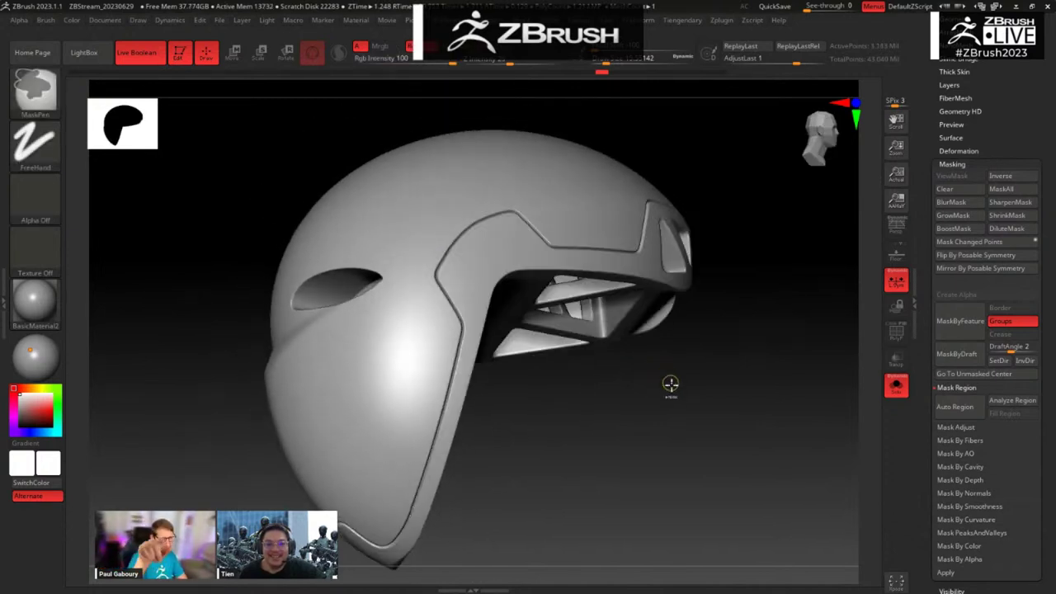
{"action": "left_click", "coordinate": [679, 398], "text": "ctrl"}
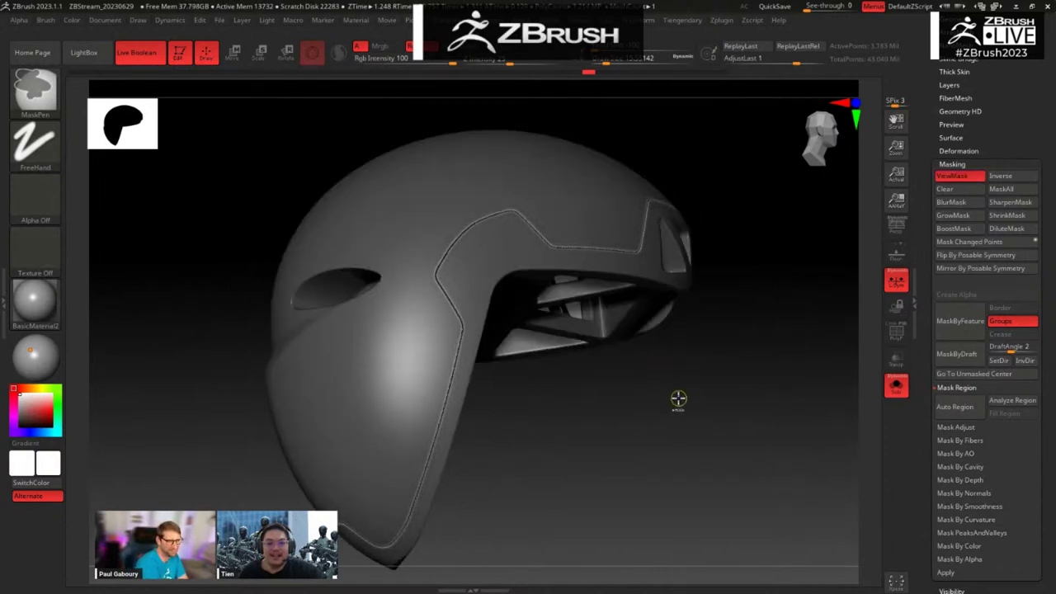
{"action": "key", "text": "ctrl+z"}
{"action": "left_click", "coordinate": [679, 399], "text": "ctrl"}
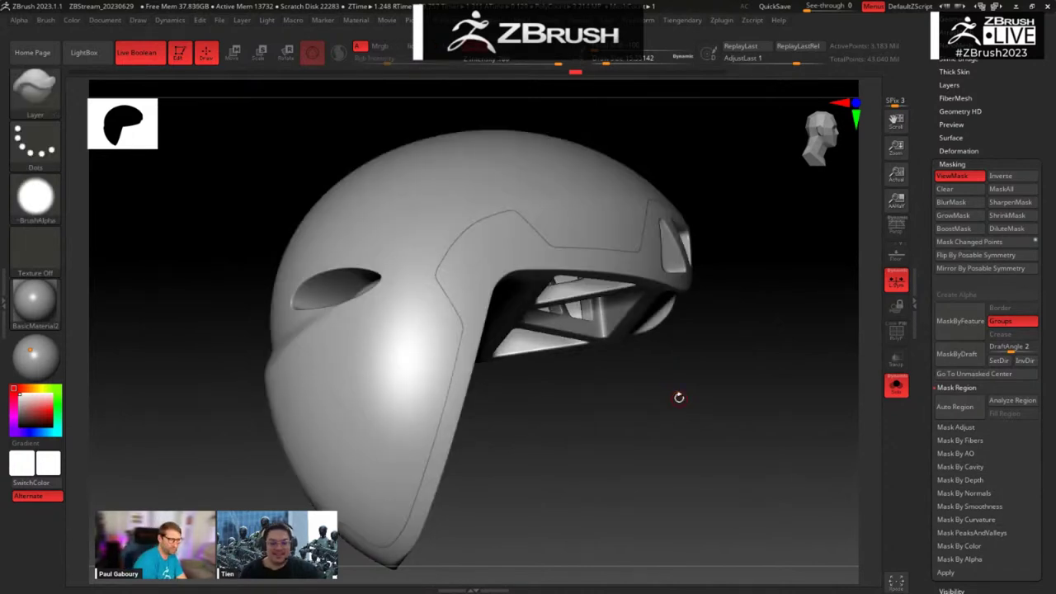
Step: Confirm removing the newer undo history entries and mask only the thin line along the helmet's panel border
{"action": "left_click", "coordinate": [678, 399], "text": "ctrl"}
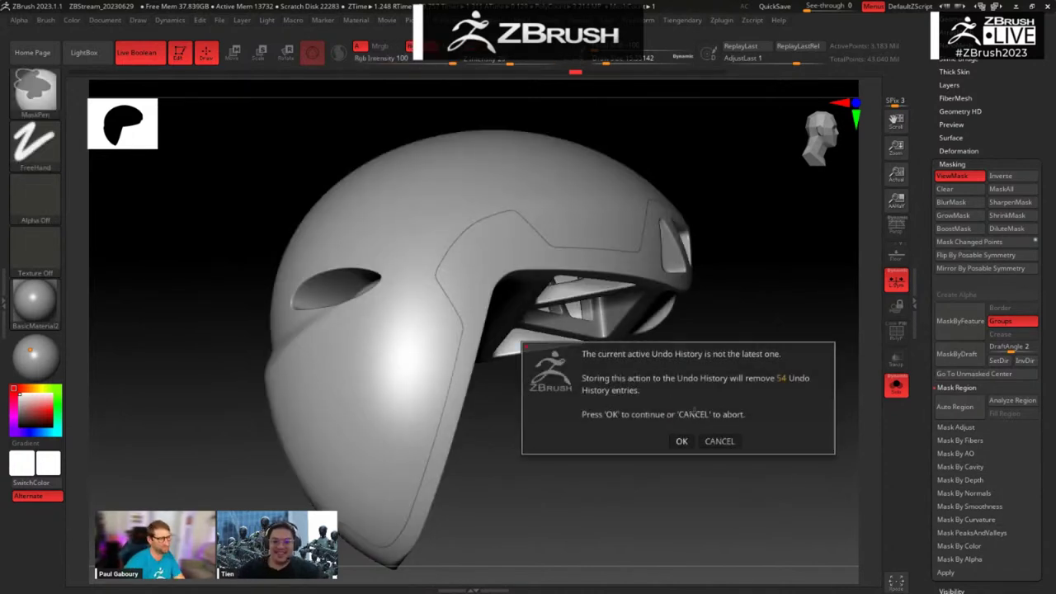
{"action": "left_click", "coordinate": [683, 442]}
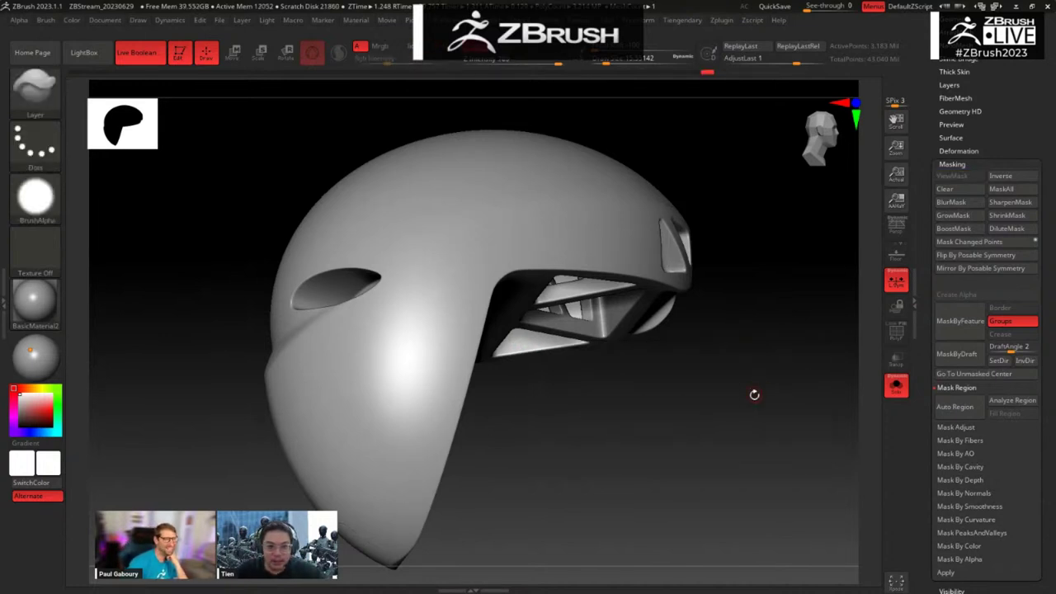
{"action": "left_click", "coordinate": [739, 404], "text": "ctrl+shift"}
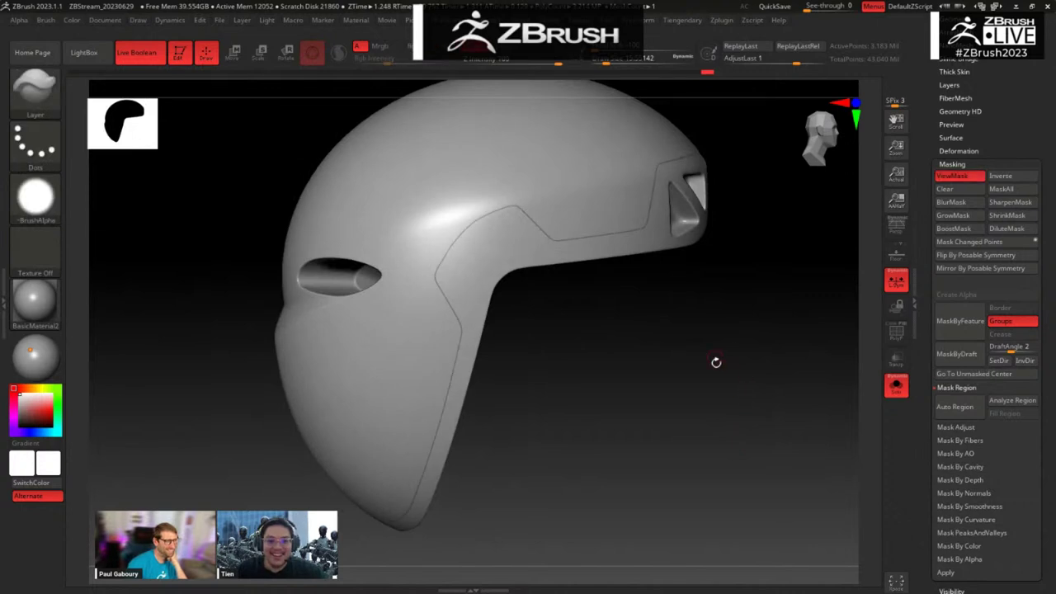
{"action": "left_click_drag", "start_coordinate": [716, 362], "coordinate": [687, 323]}
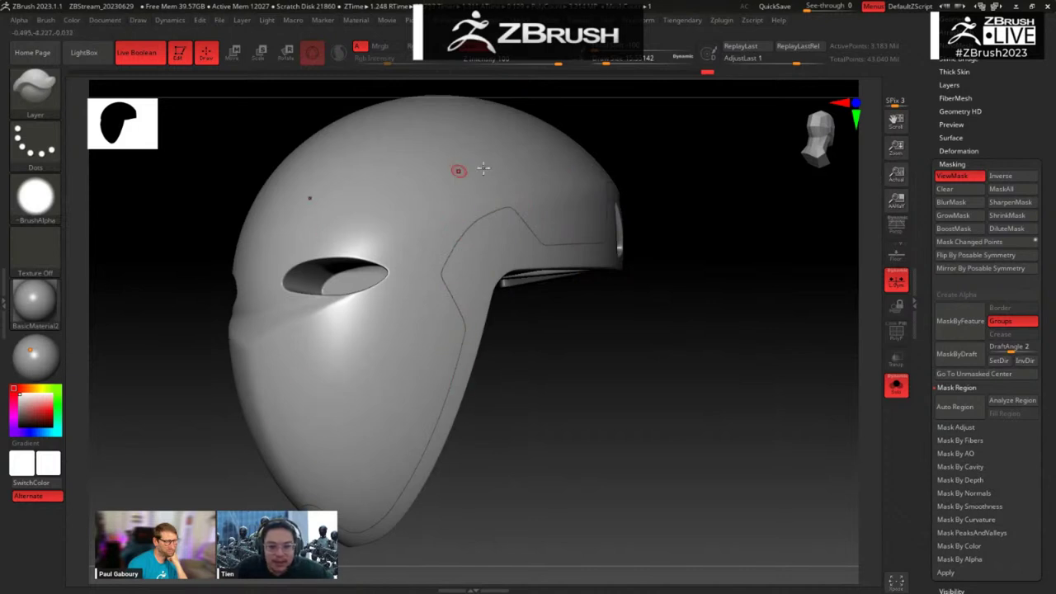
Step: Invert the mask and sink the unmasked panel border line into the helmet with an Inflate value of -11
{"action": "left_click_drag", "start_coordinate": [571, 373], "coordinate": [594, 361]}
{"action": "left_click", "coordinate": [626, 356], "text": "ctrl"}
{"action": "key", "text": "space"}
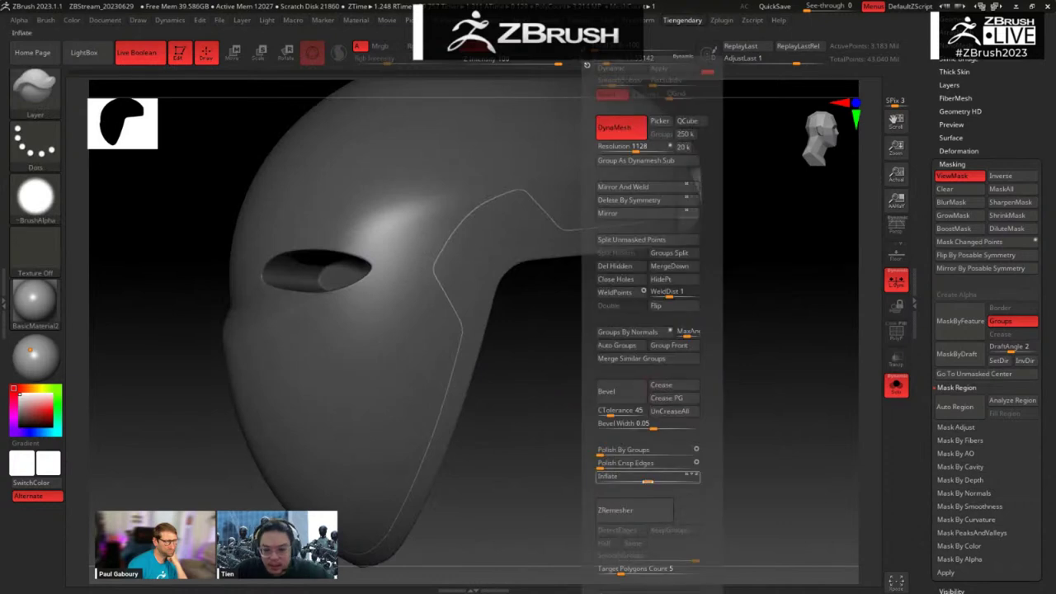
{"action": "left_click_drag", "start_coordinate": [646, 481], "coordinate": [643, 481]}
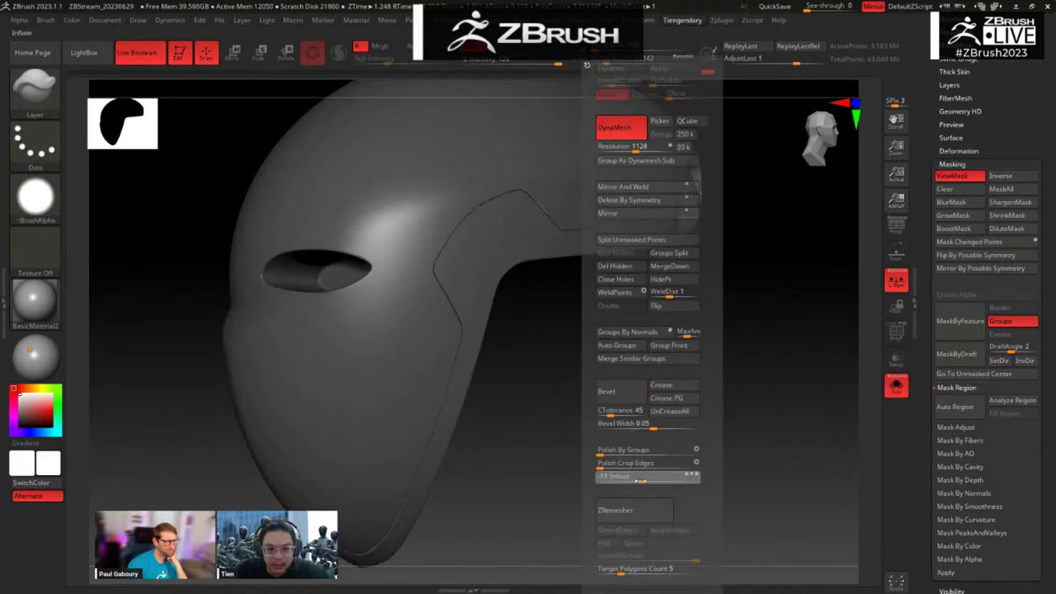
{"action": "left_click_drag", "start_coordinate": [549, 352], "coordinate": [545, 322]}
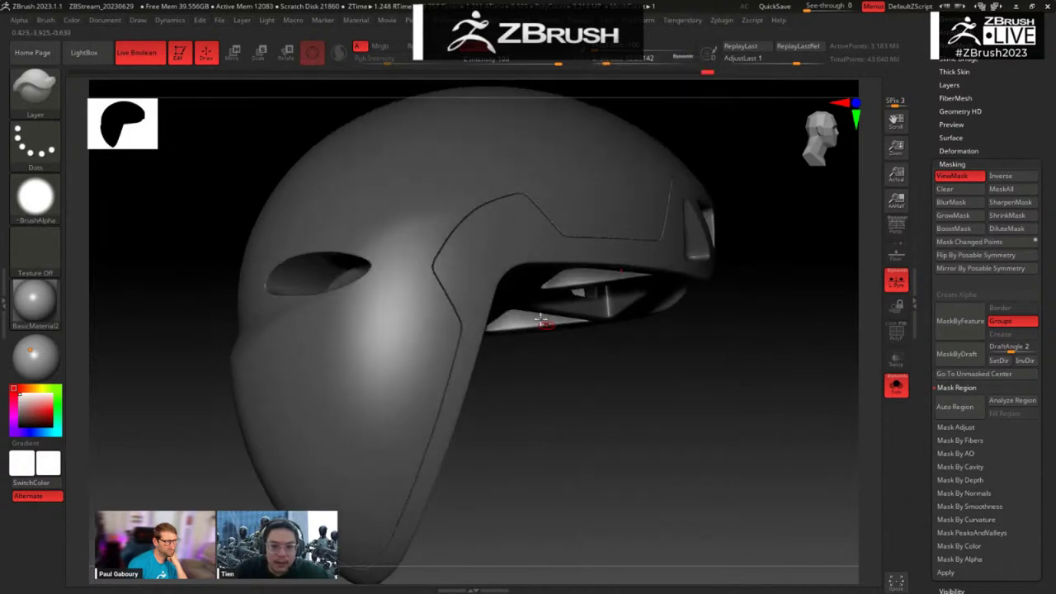
Step: Soften the mask along the sunken panel line and polish the exposed groove edges
{"action": "left_click", "coordinate": [486, 272], "text": "ctrl"}
{"action": "left_click", "coordinate": [483, 268], "text": "ctrl"}
{"action": "left_click", "coordinate": [483, 267], "text": "ctrl"}
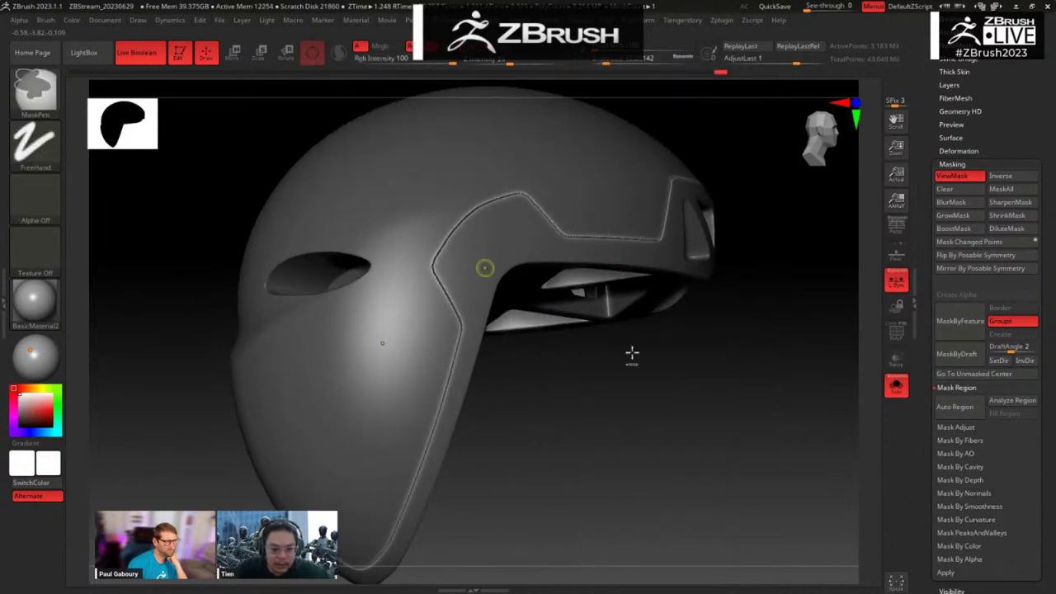
{"action": "key", "text": "space"}
{"action": "left_click_drag", "start_coordinate": [733, 453], "coordinate": [748, 456]}
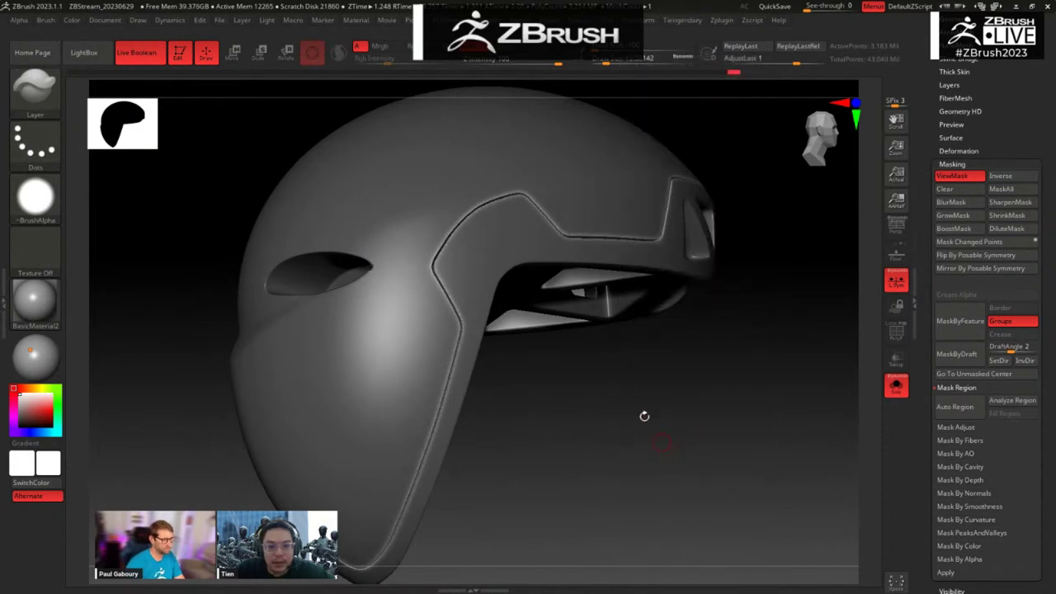
Step: Try Polish Crisp Edges on the panel groove, clear the mask, and inspect the helmet from the side and front
{"action": "left_click_drag", "start_coordinate": [644, 416], "coordinate": [484, 242]}
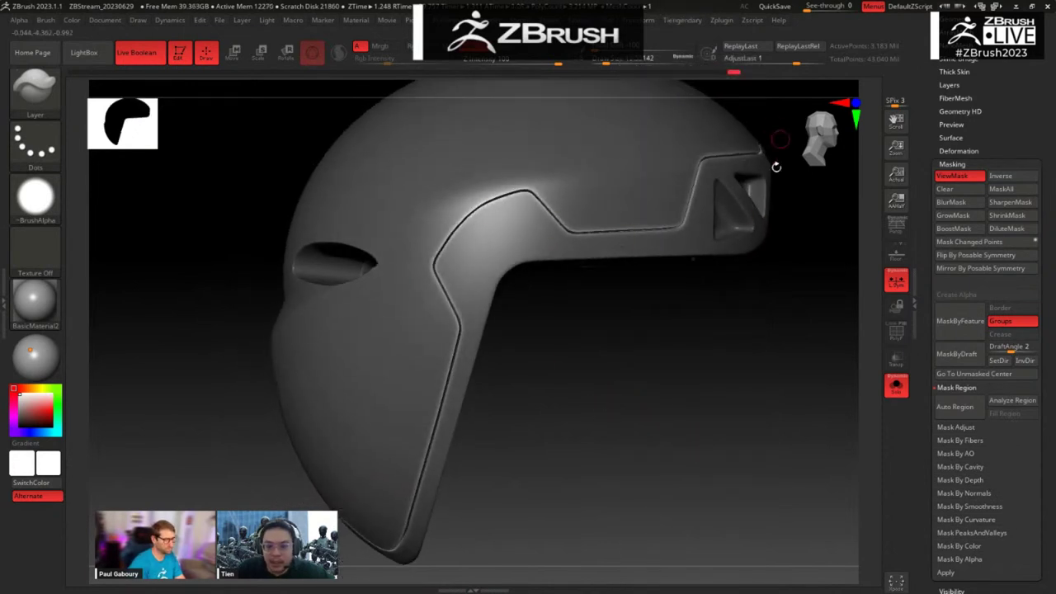
{"action": "key", "text": "1"}
{"action": "left_click", "coordinate": [655, 466]}
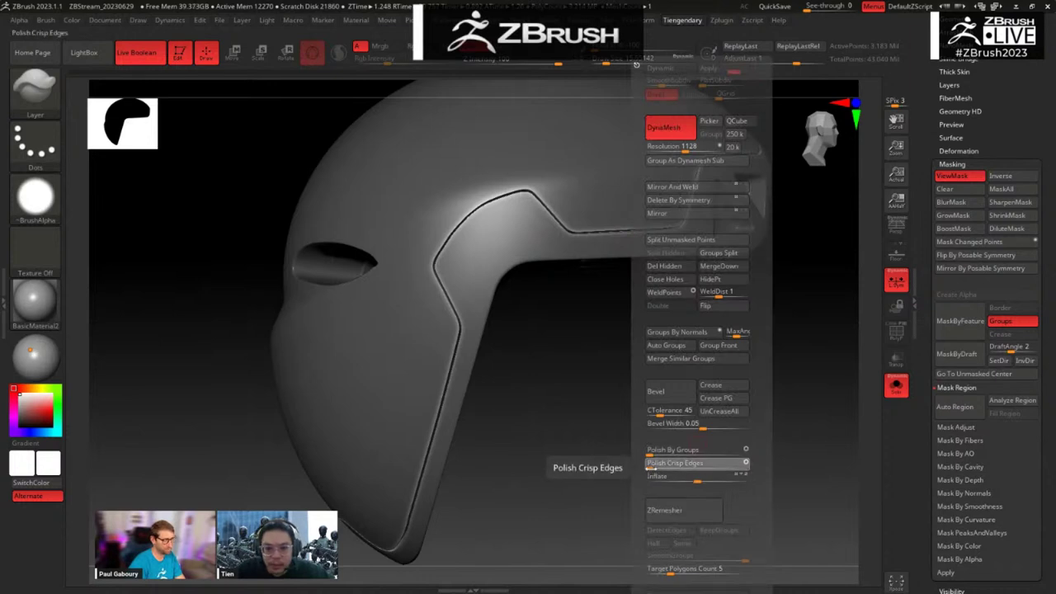
{"action": "left_click_drag", "start_coordinate": [627, 450], "coordinate": [585, 234]}
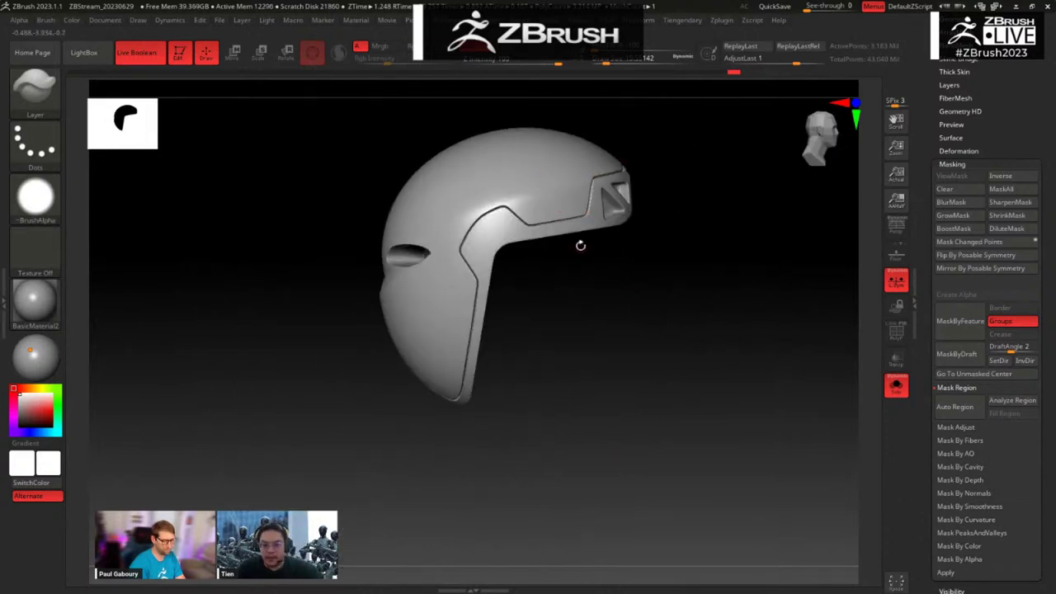
{"action": "left_click_drag", "start_coordinate": [571, 333], "coordinate": [551, 157]}
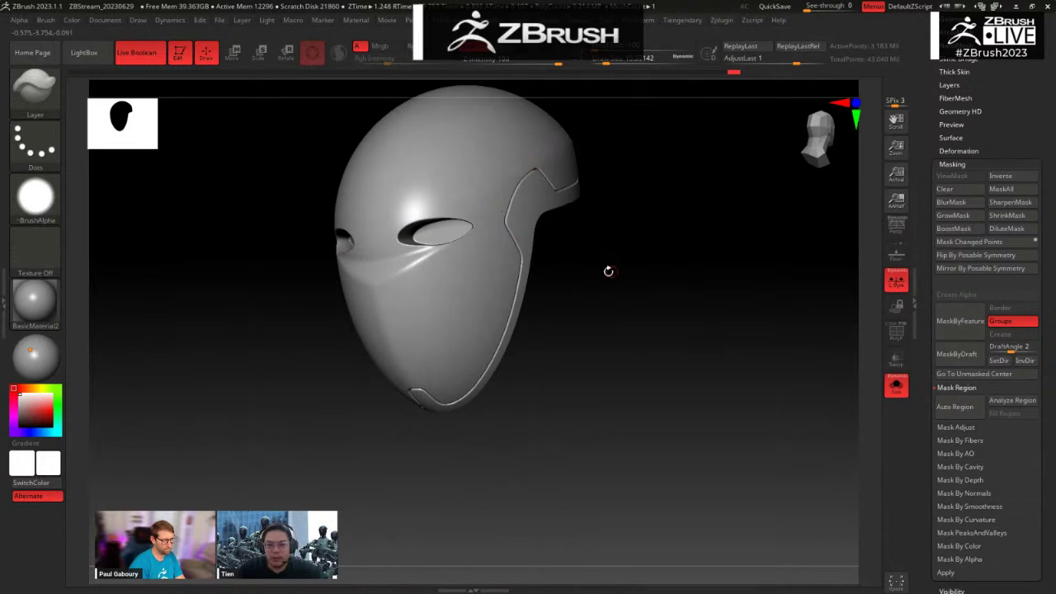
Step: Isolate the main helmet panel and use that visibility to mask only the rim strip, leaving the whole helmet shown
{"action": "left_click_drag", "start_coordinate": [608, 270], "coordinate": [597, 245]}
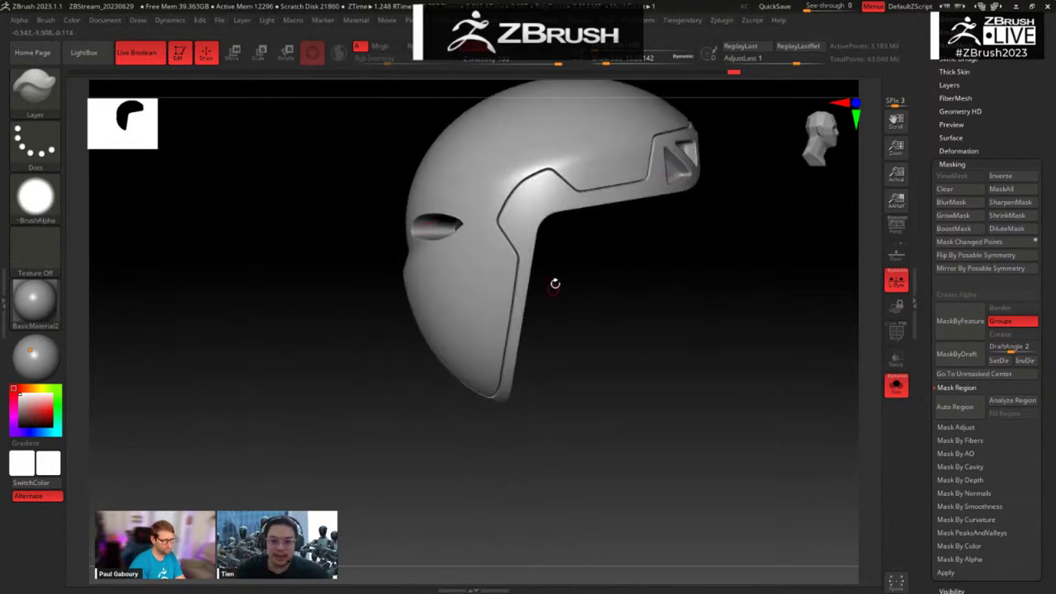
{"action": "left_click_drag", "start_coordinate": [555, 283], "coordinate": [540, 247]}
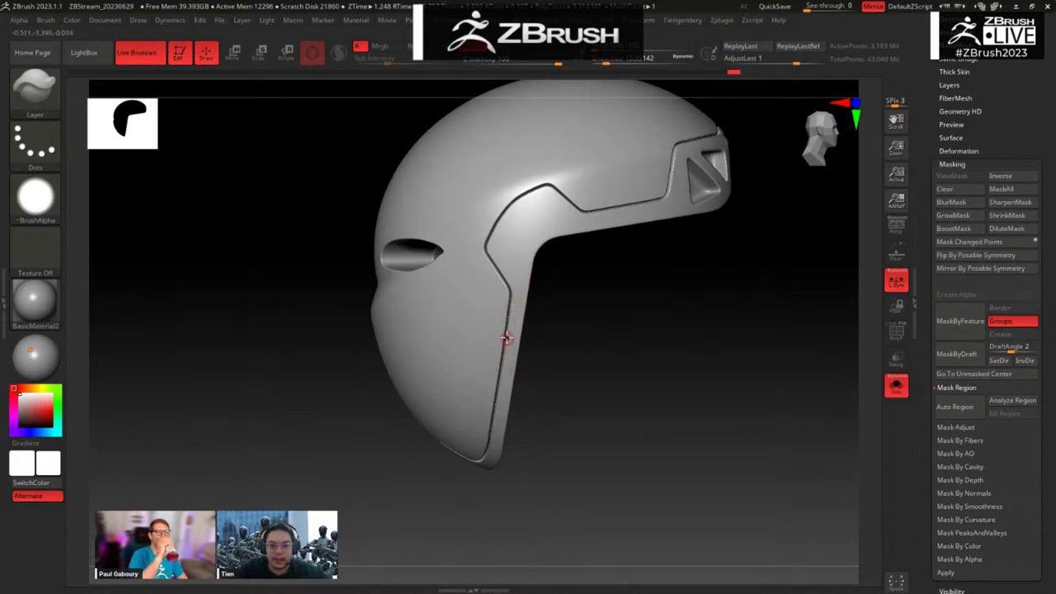
{"action": "mouse_move", "coordinate": [583, 343]}
{"action": "left_mouse_down", "text": "alt"}
{"action": "mouse_move", "coordinate": [632, 297]}
{"action": "mouse_move", "coordinate": [632, 327]}
{"action": "left_mouse_up", "text": "alt"}
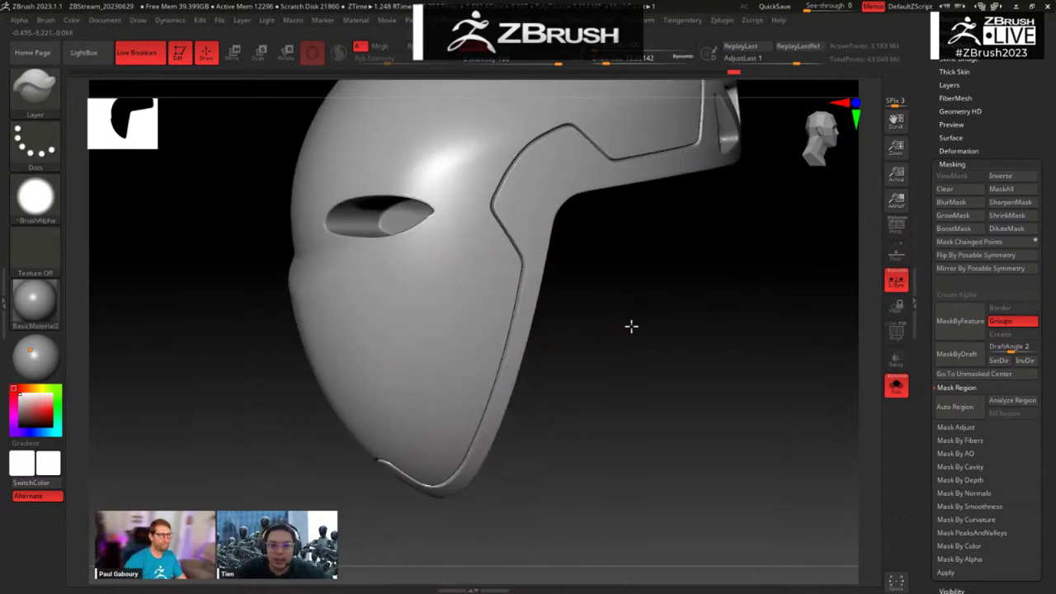
{"action": "left_click", "coordinate": [496, 364], "text": "ctrl+shift"}
{"action": "left_click_drag", "start_coordinate": [597, 386], "coordinate": [575, 371]}
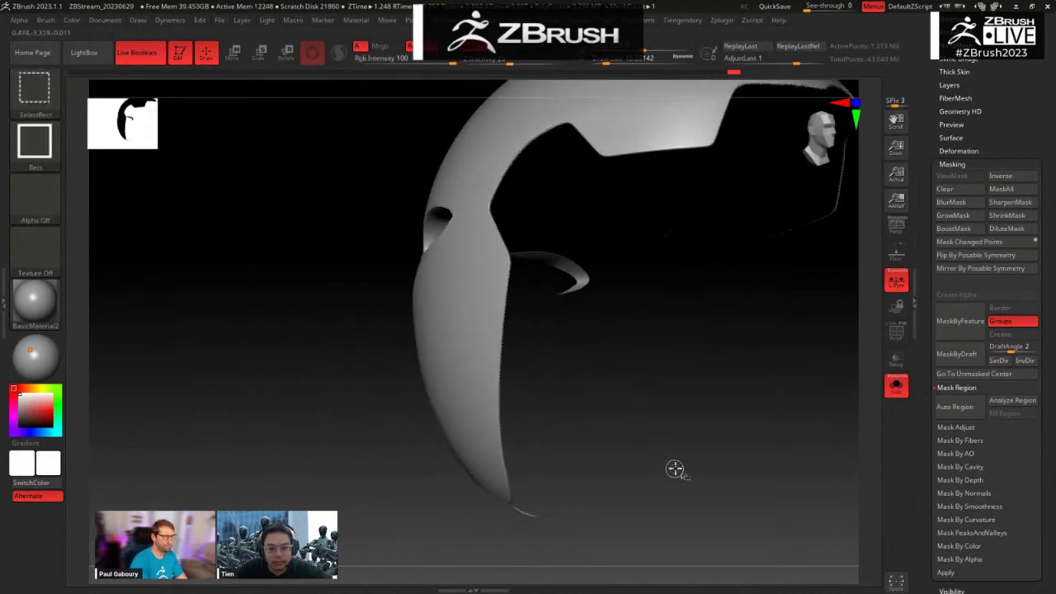
{"action": "key", "text": "ctrl+shift+x"}
{"action": "mouse_move", "coordinate": [685, 464]}
{"action": "left_mouse_down"}
{"action": "mouse_move", "coordinate": [660, 396]}
{"action": "mouse_move", "coordinate": [665, 422]}
{"action": "mouse_move", "coordinate": [625, 365]}
{"action": "mouse_move", "coordinate": [638, 378]}
{"action": "left_mouse_up"}
{"action": "left_click", "coordinate": [691, 427], "text": "ctrl"}
{"action": "left_click", "coordinate": [692, 423], "text": "ctrl+shift"}
Step: Set the MaskPen stroke to Lasso and mask around a triangular wedge left exposed on the lower cheek beside the rim
{"action": "mouse_move", "coordinate": [324, 391]}
{"action": "left_mouse_down", "text": "ctrl"}
{"action": "mouse_move", "coordinate": [632, 240]}
{"action": "mouse_move", "coordinate": [642, 245]}
{"action": "mouse_move", "coordinate": [623, 278]}
{"action": "left_mouse_up", "text": "ctrl"}
{"action": "left_click", "coordinate": [44, 157], "text": "ctrl"}
{"action": "left_click", "coordinate": [217, 188], "text": "ctrl"}
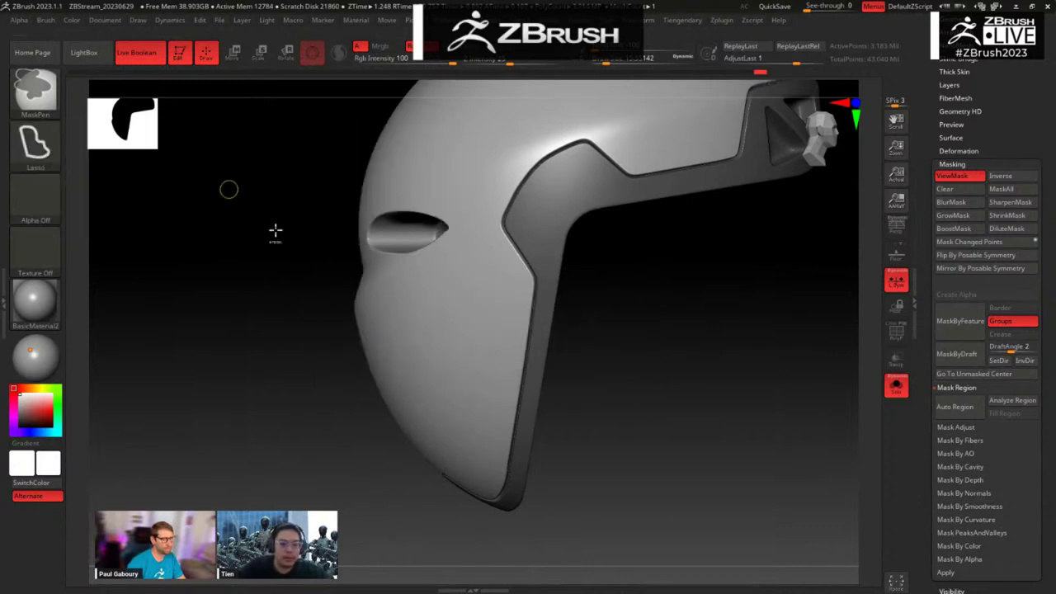
{"action": "mouse_move", "coordinate": [294, 382]}
{"action": "left_mouse_down", "text": "ctrl"}
{"action": "mouse_move", "coordinate": [728, 264]}
{"action": "mouse_move", "coordinate": [723, 242]}
{"action": "mouse_move", "coordinate": [728, 268]}
{"action": "left_mouse_up", "text": "ctrl"}
{"action": "mouse_move", "coordinate": [334, 335]}
{"action": "left_mouse_down", "text": "ctrl"}
{"action": "mouse_move", "coordinate": [613, 547]}
{"action": "mouse_move", "coordinate": [625, 528]}
{"action": "mouse_move", "coordinate": [620, 496]}
{"action": "left_mouse_up", "text": "ctrl"}
Step: Select the Layer brush, adjust its draw size, and try carving a strip along the exposed wedge's edge
{"action": "key", "text": "b"}
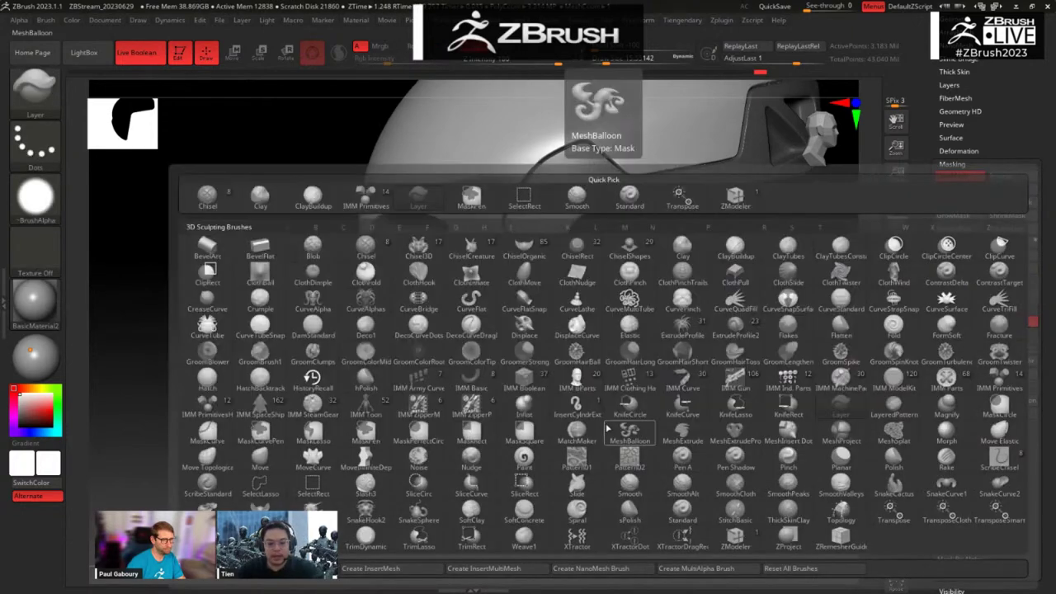
{"action": "key", "text": "l"}
{"action": "key", "text": "a"}
{"action": "key", "text": "space"}
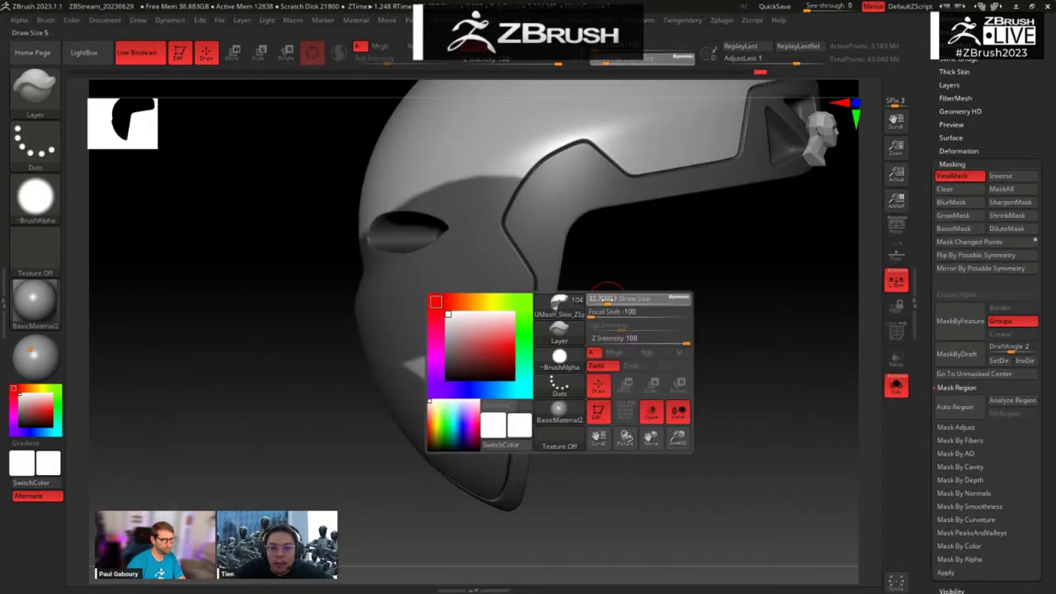
{"action": "mouse_move", "coordinate": [630, 300]}
{"action": "left_mouse_down"}
{"action": "mouse_move", "coordinate": [641, 299]}
{"action": "mouse_move", "coordinate": [579, 297]}
{"action": "mouse_move", "coordinate": [547, 264]}
{"action": "mouse_move", "coordinate": [504, 446]}
{"action": "left_mouse_up"}
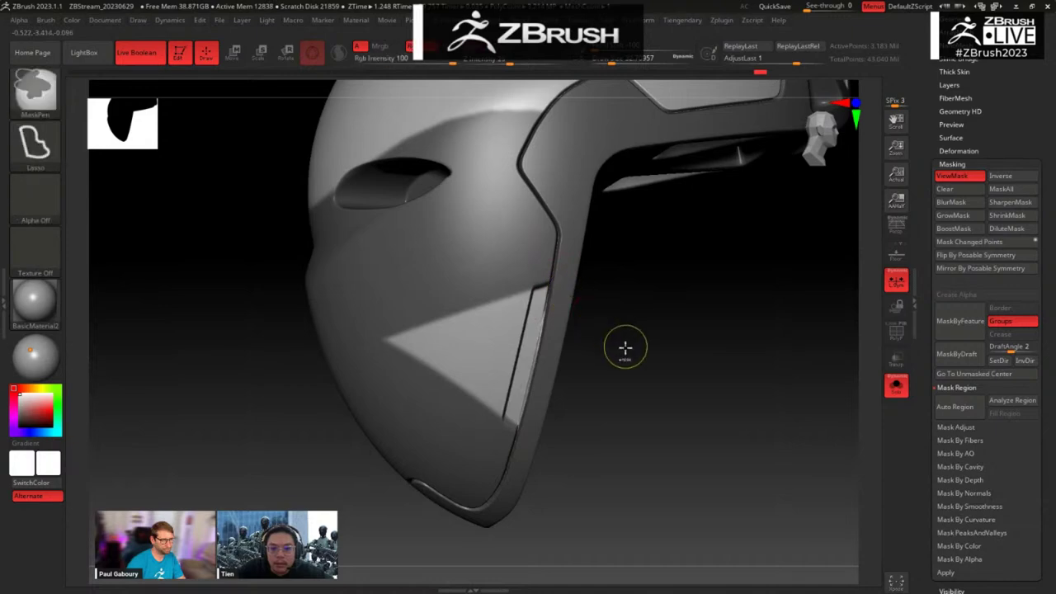
Step: Soften the mask edges and carve a recessed strip along the rim side of the exposed wedge with the Layer brush
{"action": "mouse_move", "coordinate": [624, 349]}
{"action": "left_mouse_down"}
{"action": "mouse_move", "coordinate": [644, 356]}
{"action": "mouse_move", "coordinate": [691, 335]}
{"action": "mouse_move", "coordinate": [703, 347]}
{"action": "mouse_move", "coordinate": [708, 334]}
{"action": "mouse_move", "coordinate": [729, 344]}
{"action": "mouse_move", "coordinate": [676, 345]}
{"action": "mouse_move", "coordinate": [639, 370]}
{"action": "mouse_move", "coordinate": [663, 366]}
{"action": "left_mouse_up"}
{"action": "key", "text": "ctrl+h"}
{"action": "left_click", "coordinate": [657, 371], "text": "ctrl"}
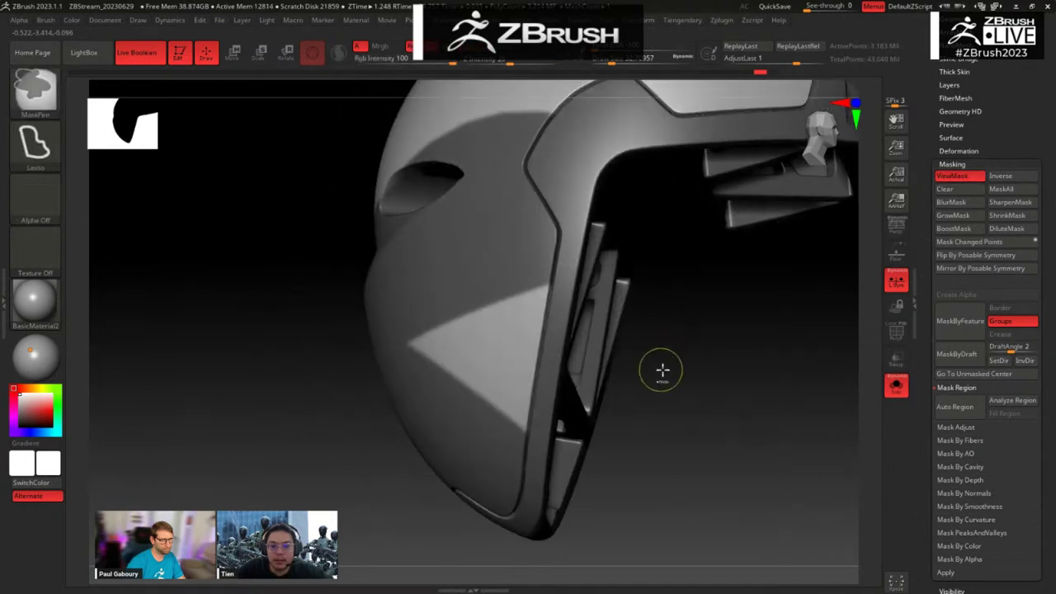
{"action": "mouse_move", "coordinate": [672, 420]}
{"action": "left_mouse_down"}
{"action": "mouse_move", "coordinate": [681, 422]}
{"action": "mouse_move", "coordinate": [556, 293]}
{"action": "left_mouse_up"}
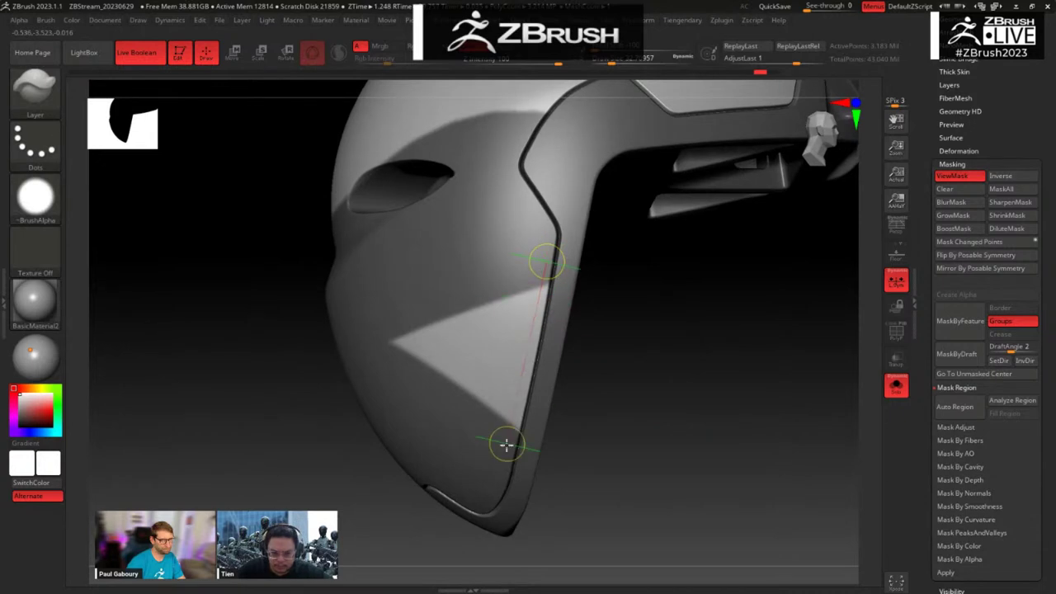
{"action": "mouse_move", "coordinate": [522, 395]}
{"action": "left_mouse_down"}
{"action": "mouse_move", "coordinate": [557, 248]}
{"action": "mouse_move", "coordinate": [515, 462]}
{"action": "left_mouse_up"}
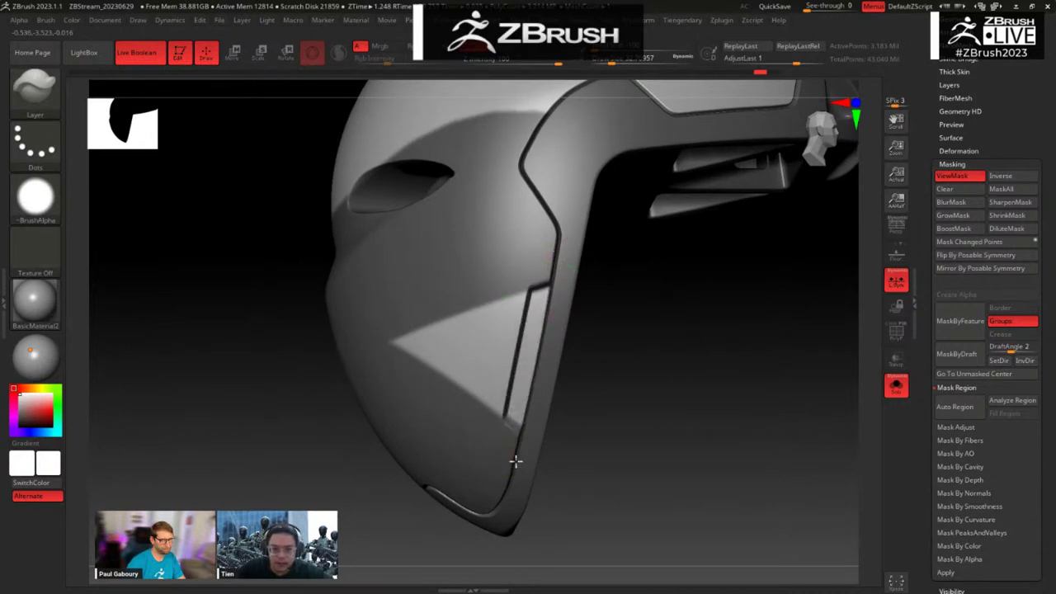
Step: Clear the mask and smooth the recessed strip on the lower cheek with an adjusted brush size
{"action": "mouse_move", "coordinate": [658, 379]}
{"action": "left_mouse_down"}
{"action": "mouse_move", "coordinate": [655, 332]}
{"action": "mouse_move", "coordinate": [619, 319]}
{"action": "left_mouse_up"}
{"action": "key", "text": "space"}
{"action": "left_click_drag", "start_coordinate": [538, 294], "coordinate": [511, 389], "text": "shift"}
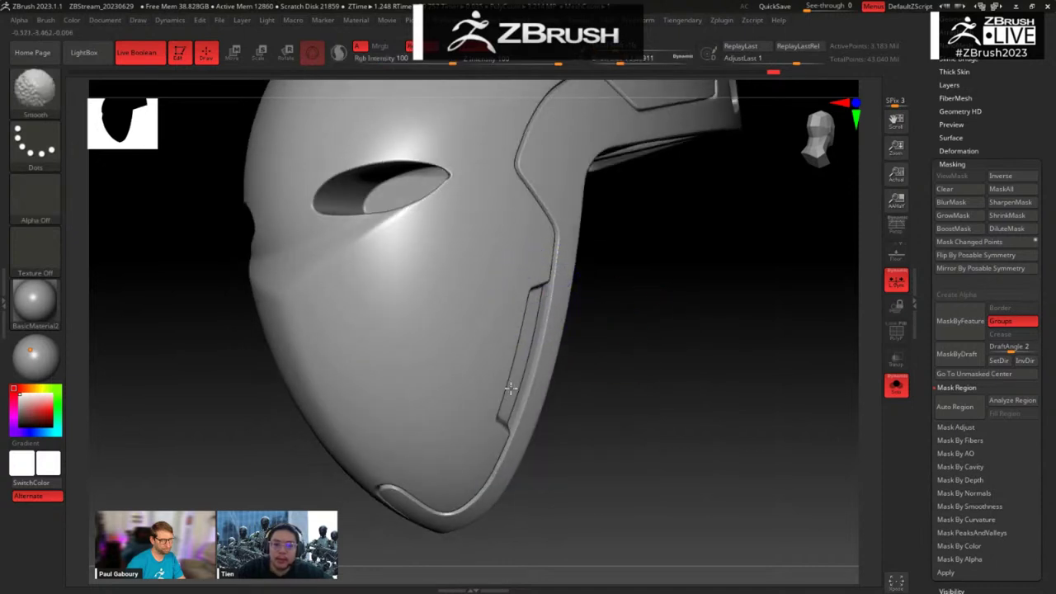
{"action": "left_click_drag", "start_coordinate": [578, 398], "coordinate": [628, 394]}
{"action": "mouse_move", "coordinate": [662, 345]}
{"action": "left_mouse_down", "text": "alt"}
{"action": "mouse_move", "coordinate": [669, 380]}
{"action": "mouse_move", "coordinate": [670, 334]}
{"action": "left_mouse_up", "text": "alt"}
{"action": "mouse_move", "coordinate": [681, 351]}
{"action": "left_mouse_down"}
{"action": "mouse_move", "coordinate": [638, 354]}
{"action": "mouse_move", "coordinate": [630, 391]}
{"action": "mouse_move", "coordinate": [655, 370]}
{"action": "mouse_move", "coordinate": [649, 347]}
{"action": "mouse_move", "coordinate": [641, 368]}
{"action": "mouse_move", "coordinate": [686, 335]}
{"action": "mouse_move", "coordinate": [613, 422]}
{"action": "mouse_move", "coordinate": [632, 422]}
{"action": "left_mouse_up"}
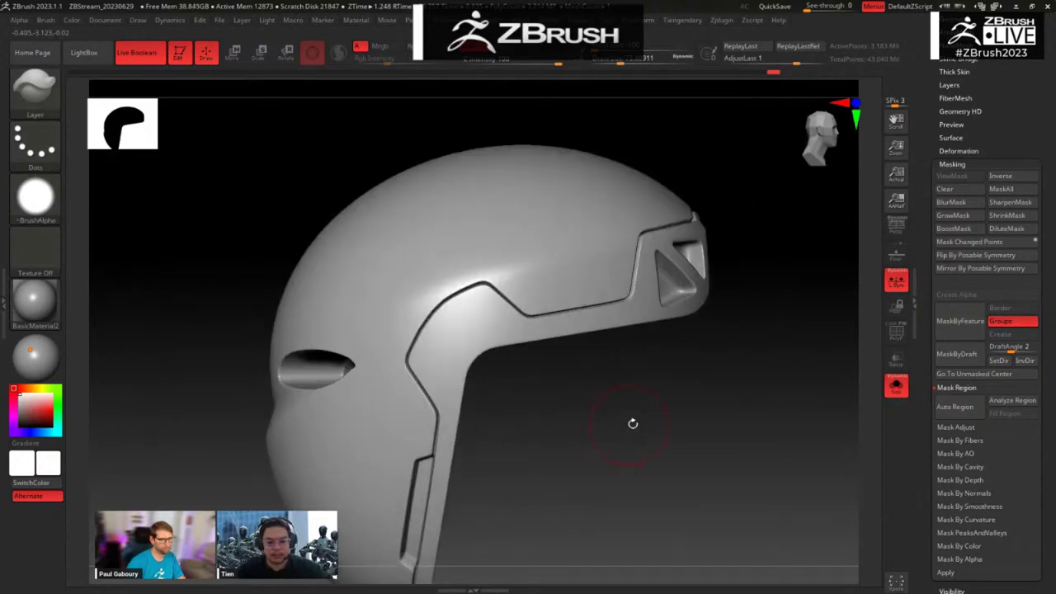
Step: Choose the QCube mesh from the IMM Primitives insert brush
{"action": "key", "text": "b"}
{"action": "key", "text": "p"}
{"action": "mouse_move", "coordinate": [757, 203]}
{"action": "left_mouse_down"}
{"action": "mouse_move", "coordinate": [710, 262]}
{"action": "mouse_move", "coordinate": [718, 298]}
{"action": "mouse_move", "coordinate": [665, 227]}
{"action": "left_mouse_up"}
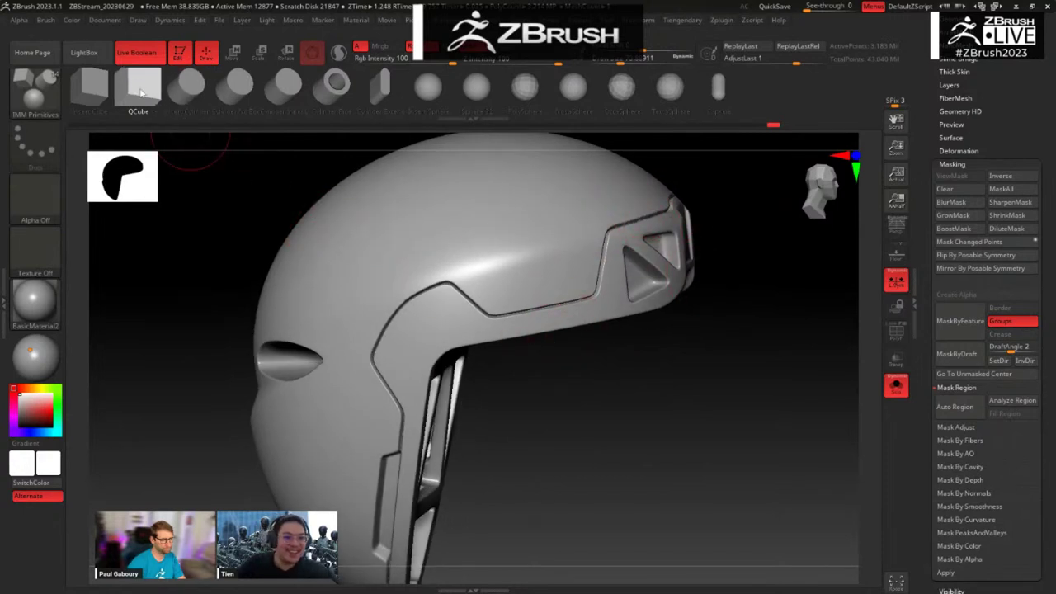
{"action": "left_click_drag", "start_coordinate": [573, 385], "coordinate": [230, 156]}
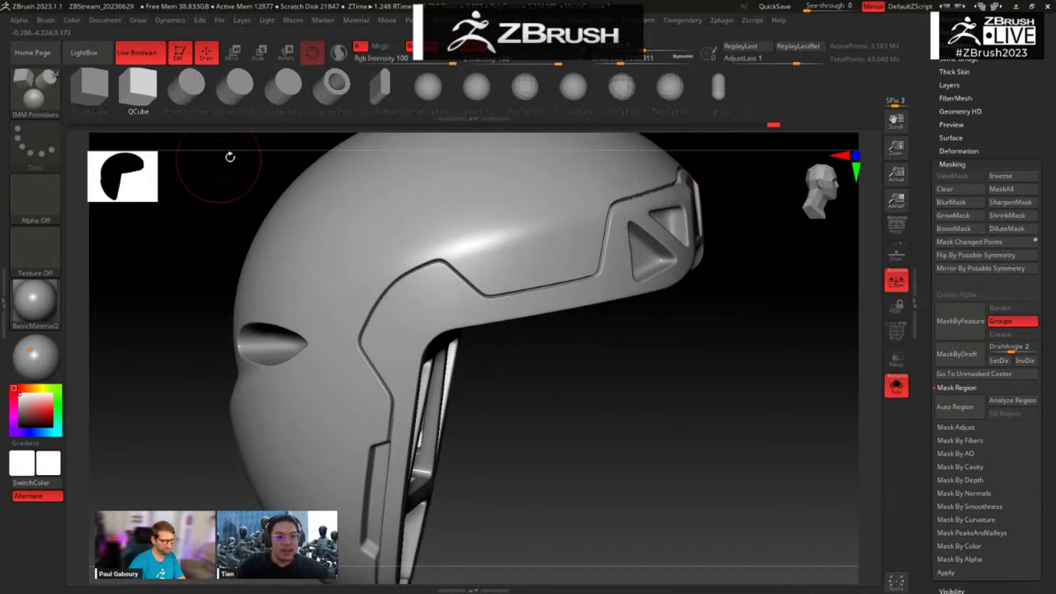
Step: Browse the custom mesh tools and examine the Polygroups commands of the helmet
{"action": "key", "text": "space"}
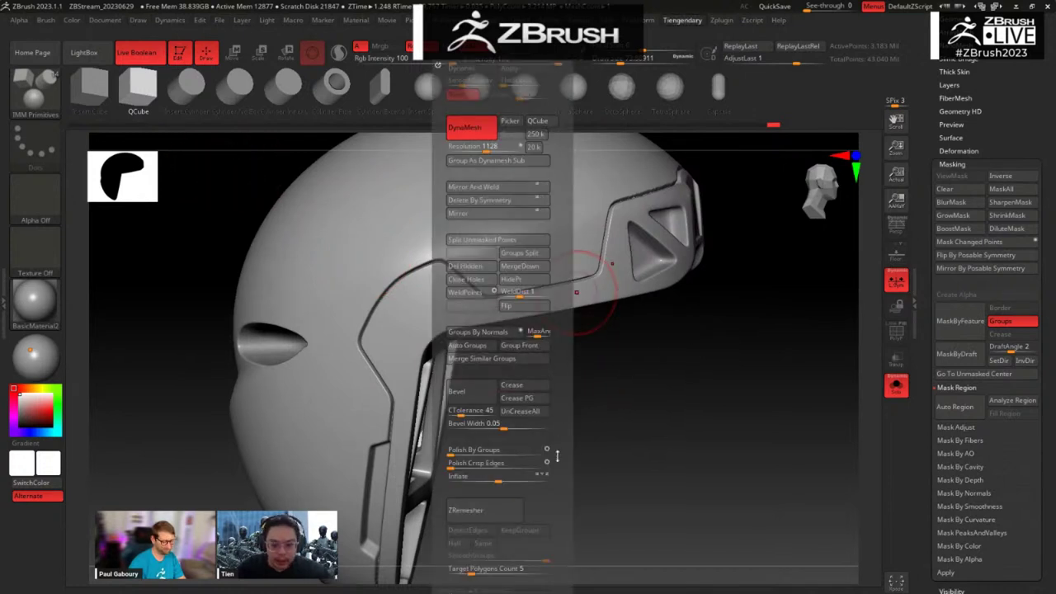
{"action": "left_click_drag", "start_coordinate": [566, 482], "coordinate": [567, 438]}
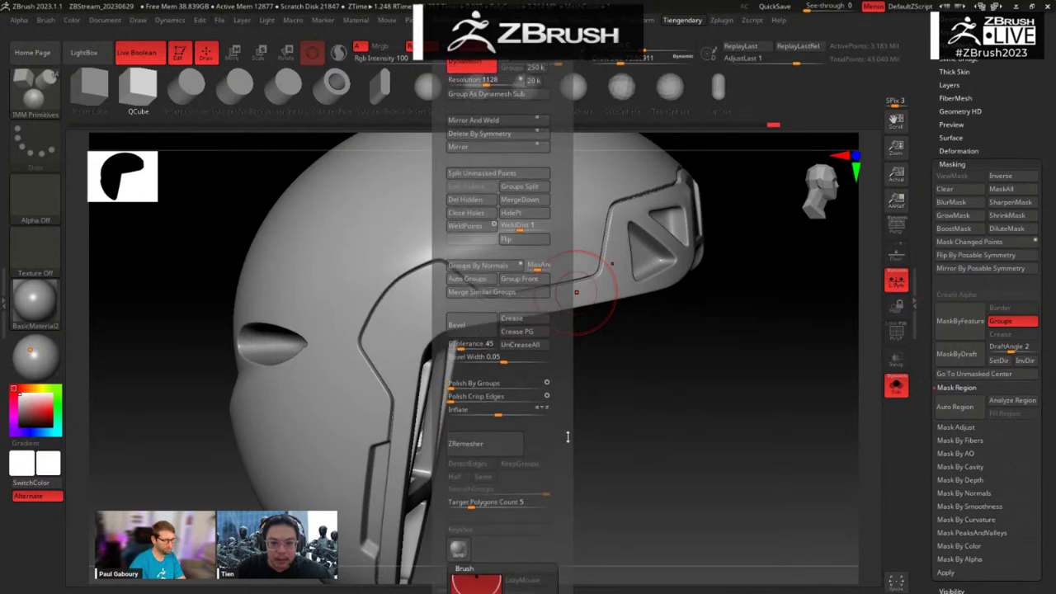
{"action": "left_click_drag", "start_coordinate": [924, 384], "coordinate": [920, 412]}
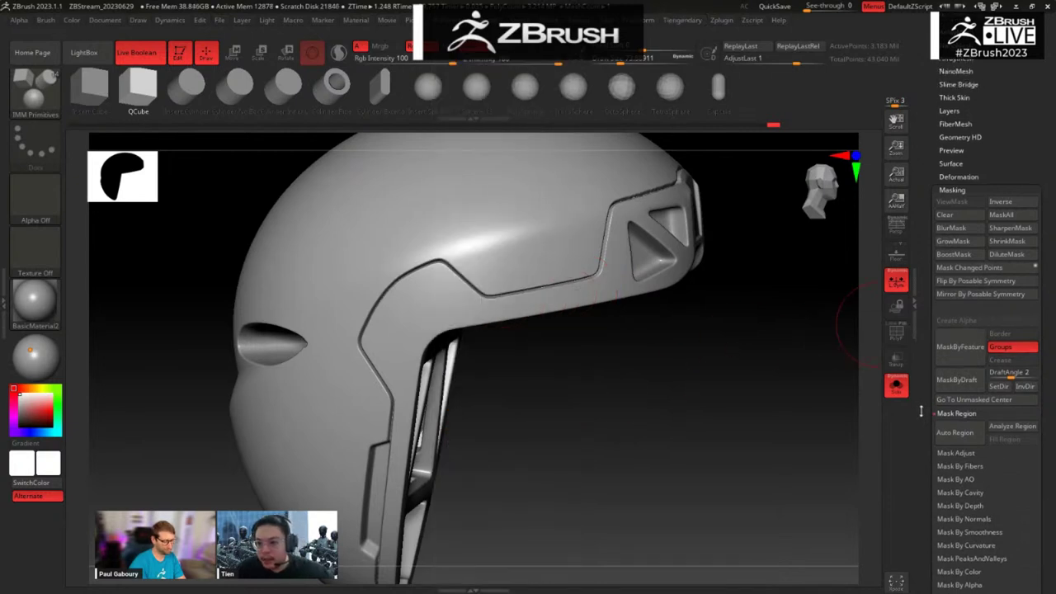
{"action": "left_click", "coordinate": [978, 191]}
{"action": "left_click", "coordinate": [962, 218]}
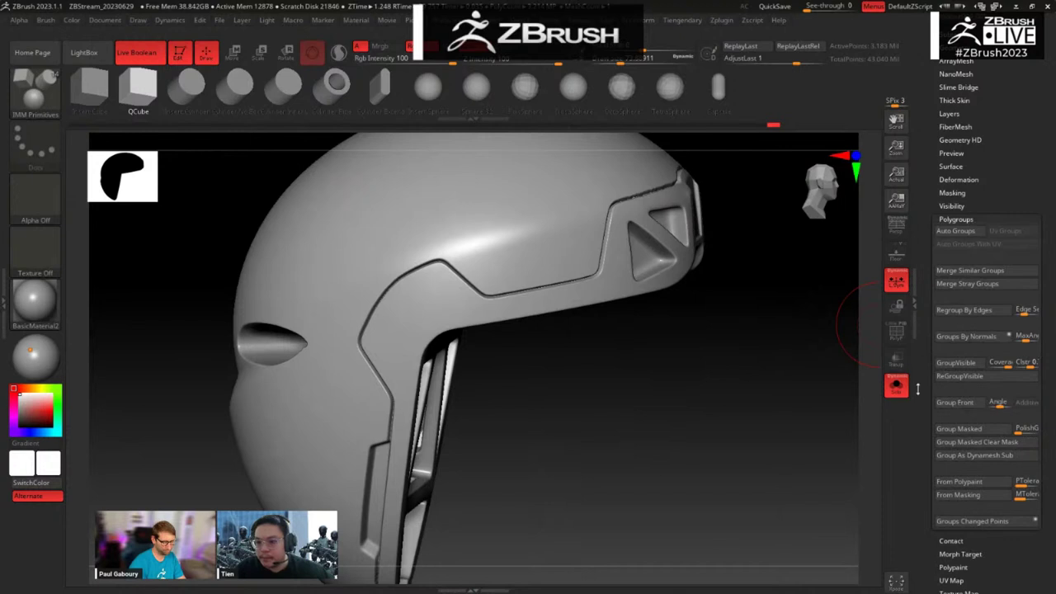
{"action": "left_click_drag", "start_coordinate": [925, 425], "coordinate": [930, 384]}
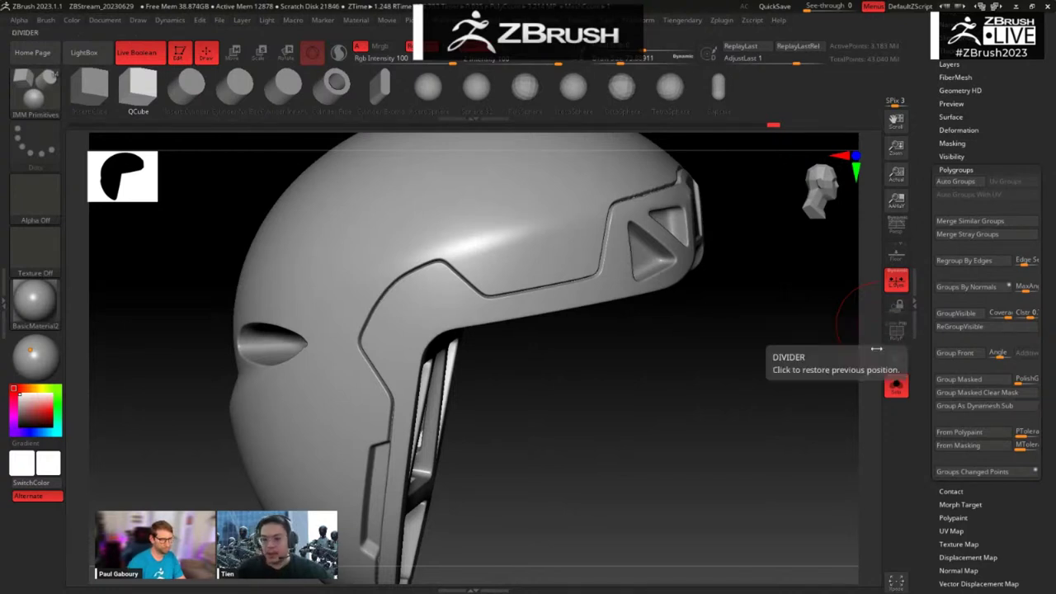
Step: Try inserting a QCube on the underside of the helmet's rear rim and activate the Move gizmo
{"action": "left_click_drag", "start_coordinate": [636, 377], "coordinate": [729, 337]}
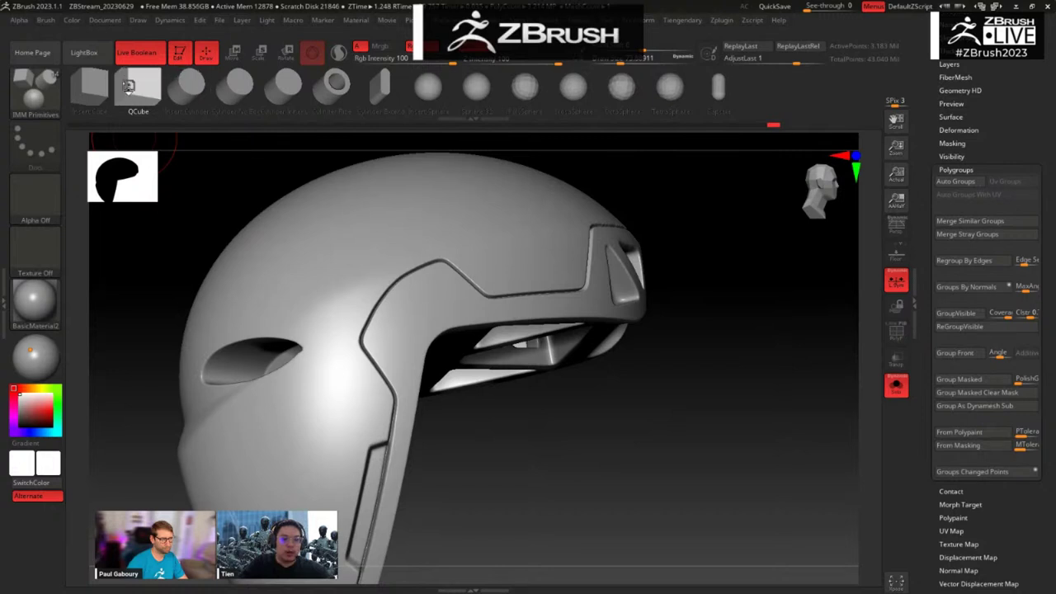
{"action": "left_click_drag", "start_coordinate": [759, 288], "coordinate": [752, 355]}
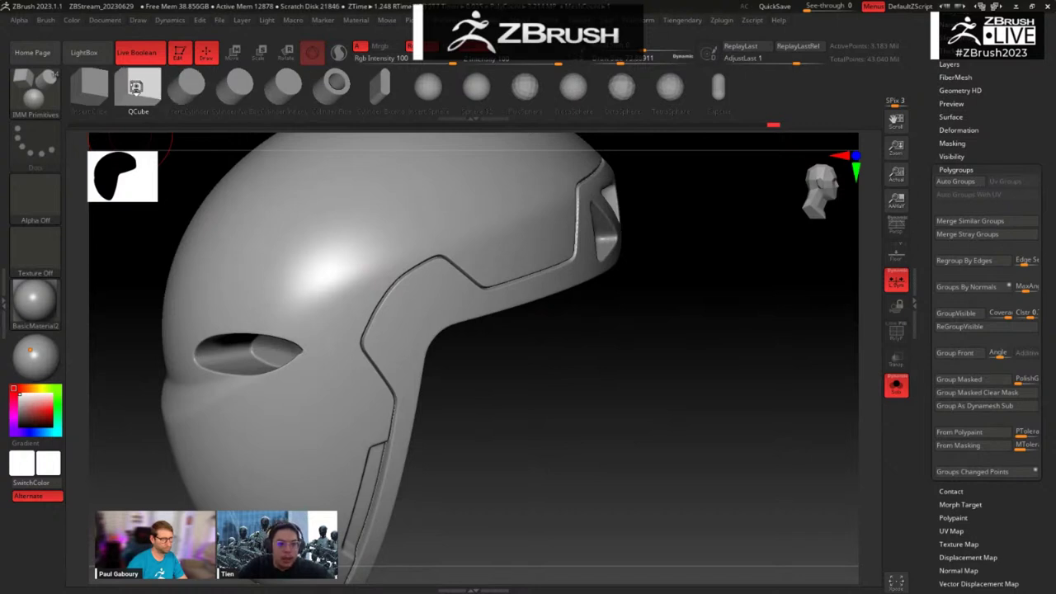
{"action": "left_click_drag", "start_coordinate": [639, 289], "coordinate": [616, 341]}
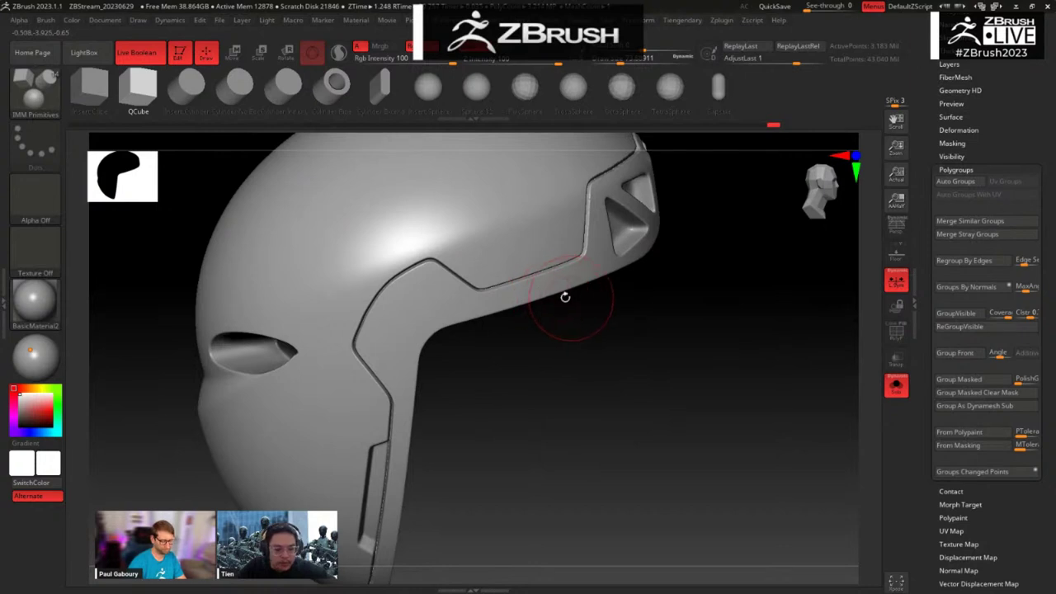
{"action": "left_click_drag", "start_coordinate": [543, 294], "coordinate": [552, 319]}
{"action": "left_click_drag", "start_coordinate": [631, 362], "coordinate": [504, 257]}
{"action": "left_click_drag", "start_coordinate": [585, 405], "coordinate": [597, 394]}
{"action": "key", "text": "w"}
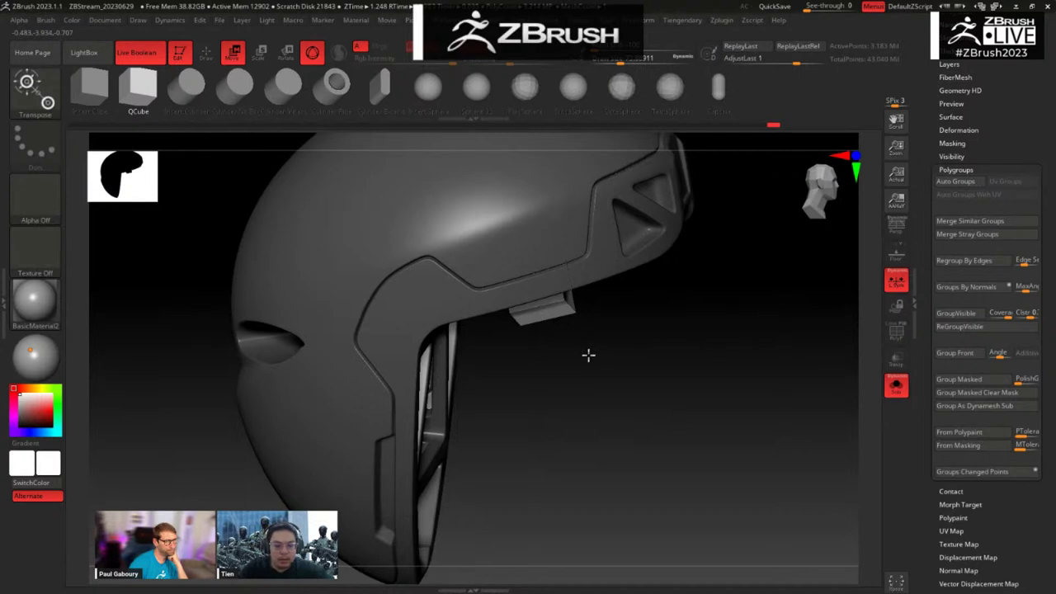
Step: Remove the QCube inserted under the rear rim so the helmet is unmasked
{"action": "left_click_drag", "start_coordinate": [588, 355], "coordinate": [670, 276]}
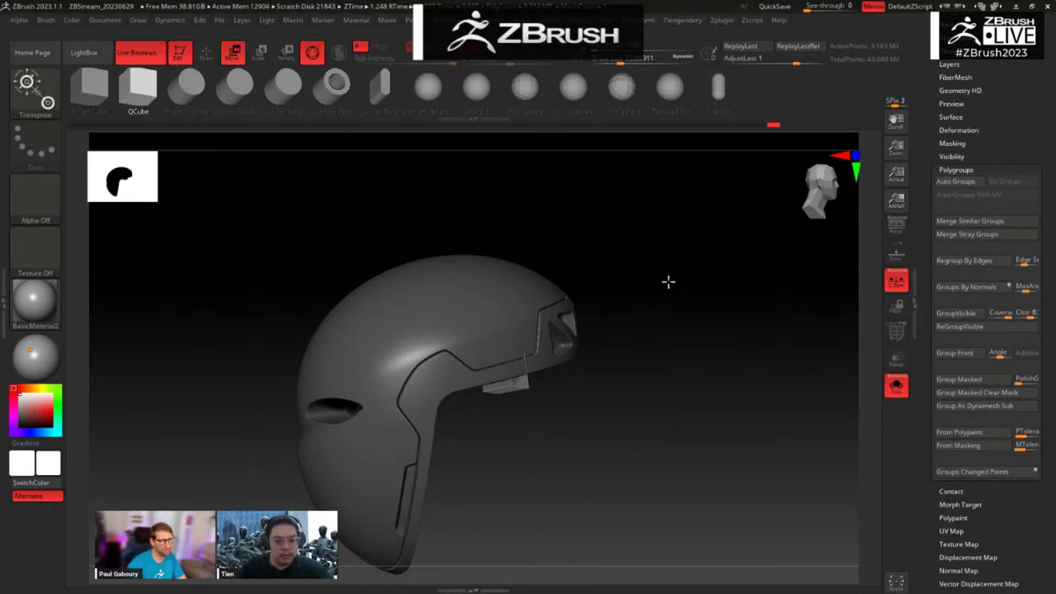
{"action": "left_click_drag", "start_coordinate": [667, 300], "coordinate": [655, 235]}
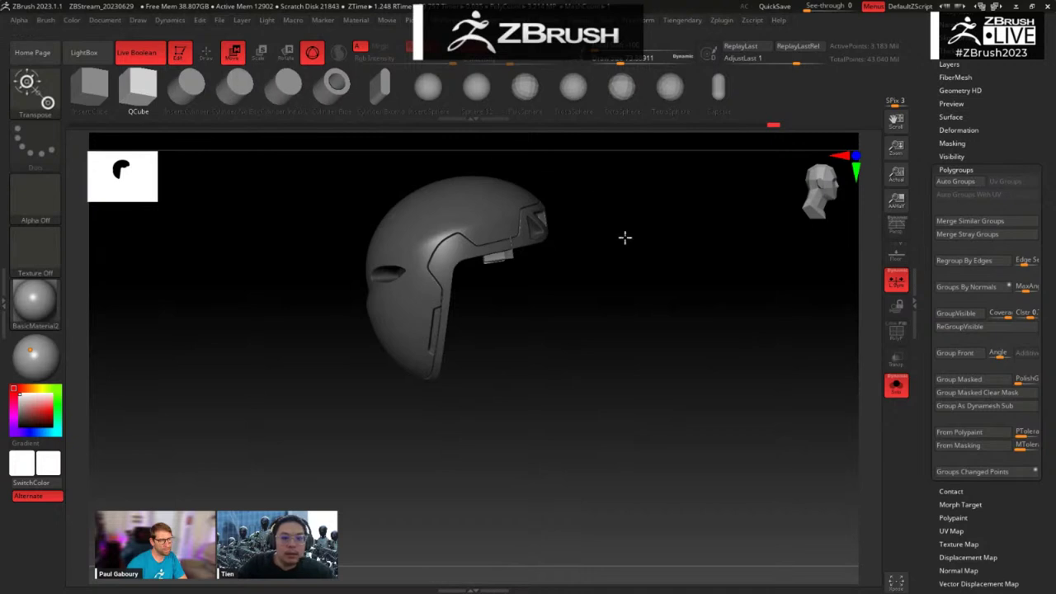
{"action": "left_click_drag", "start_coordinate": [625, 237], "coordinate": [565, 444], "text": "alt"}
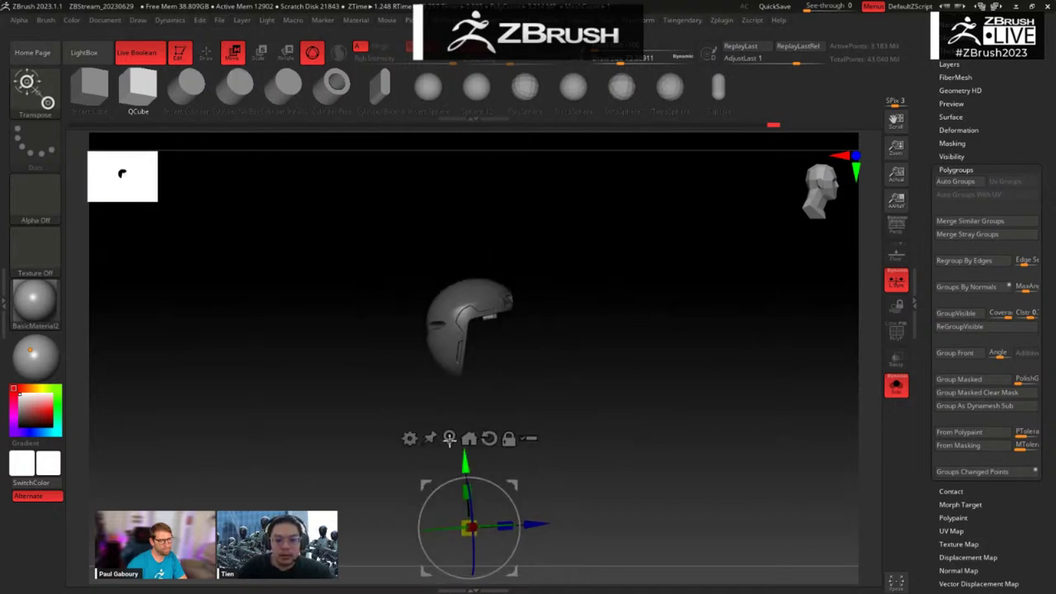
{"action": "key", "text": "ctrl+i"}
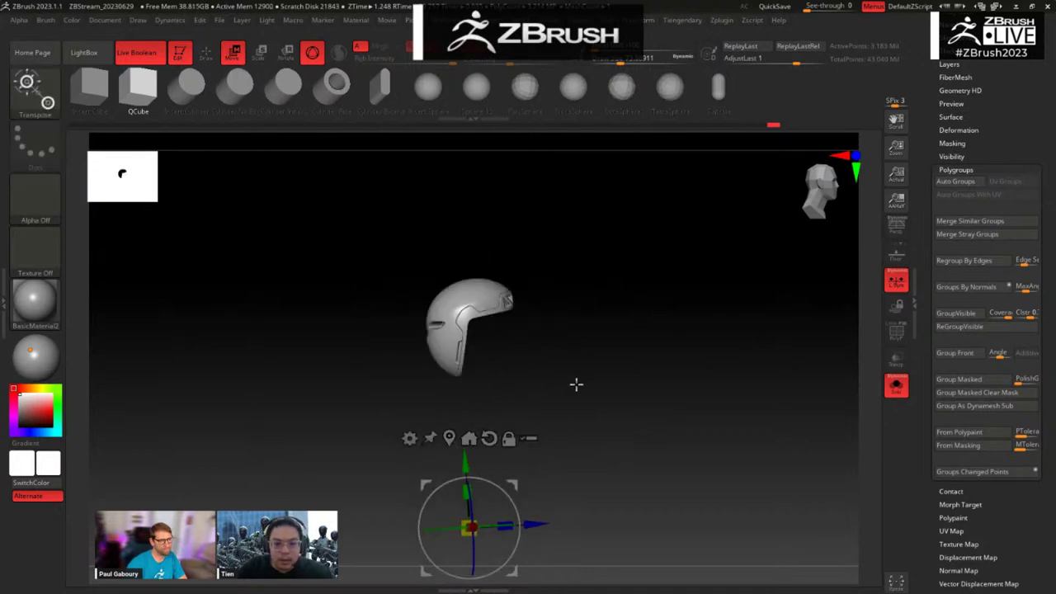
Step: Insert a QCube at the rear side rim of the helmet, near the triangular cutout, and activate the Move gizmo
{"action": "mouse_move", "coordinate": [542, 357]}
{"action": "left_mouse_down", "text": "alt"}
{"action": "mouse_move", "coordinate": [532, 366]}
{"action": "mouse_move", "coordinate": [545, 313]}
{"action": "left_mouse_up", "text": "alt"}
{"action": "left_click_drag", "start_coordinate": [502, 278], "coordinate": [493, 505], "text": "alt"}
{"action": "key", "text": "q"}
{"action": "left_click_drag", "start_coordinate": [482, 347], "coordinate": [486, 361]}
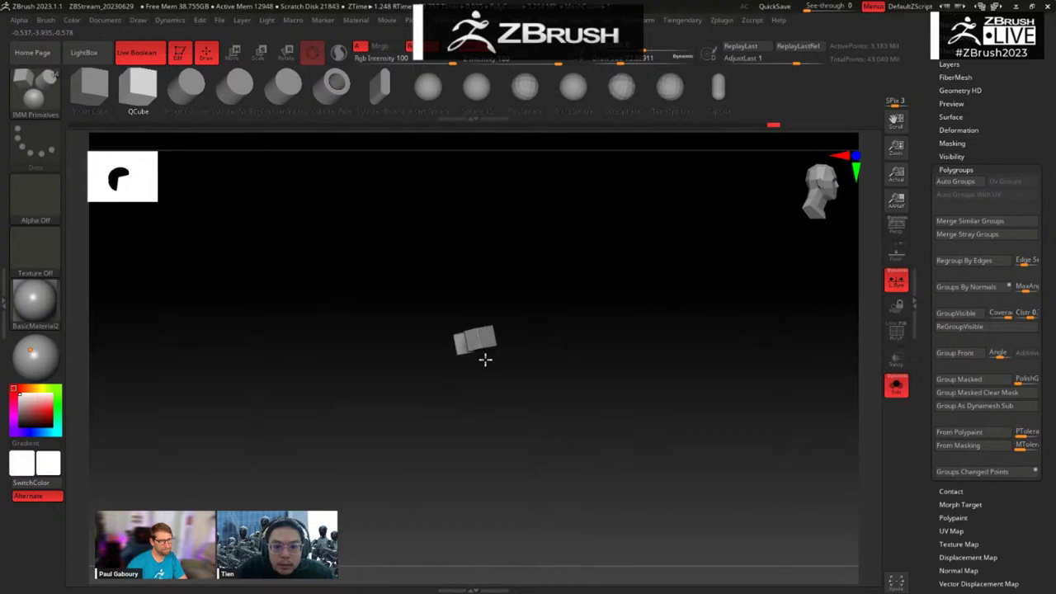
{"action": "left_click_drag", "start_coordinate": [534, 405], "coordinate": [558, 426], "text": "alt"}
{"action": "key", "text": "w"}
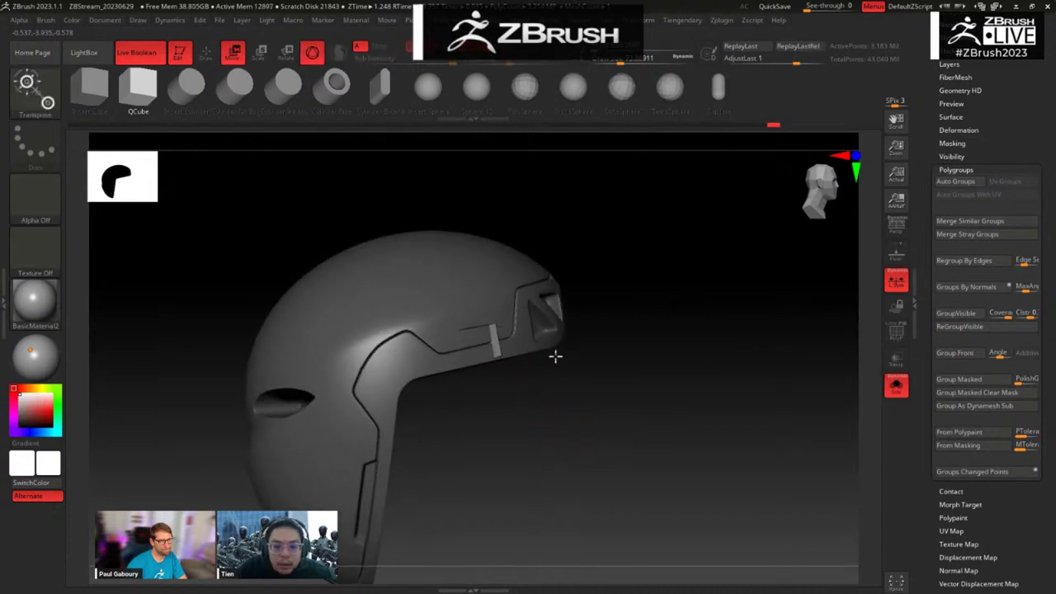
Step: Center the gizmo on the inserted cube and move the cube down to below the rear rim
{"action": "left_click_drag", "start_coordinate": [556, 357], "coordinate": [600, 282], "text": "alt"}
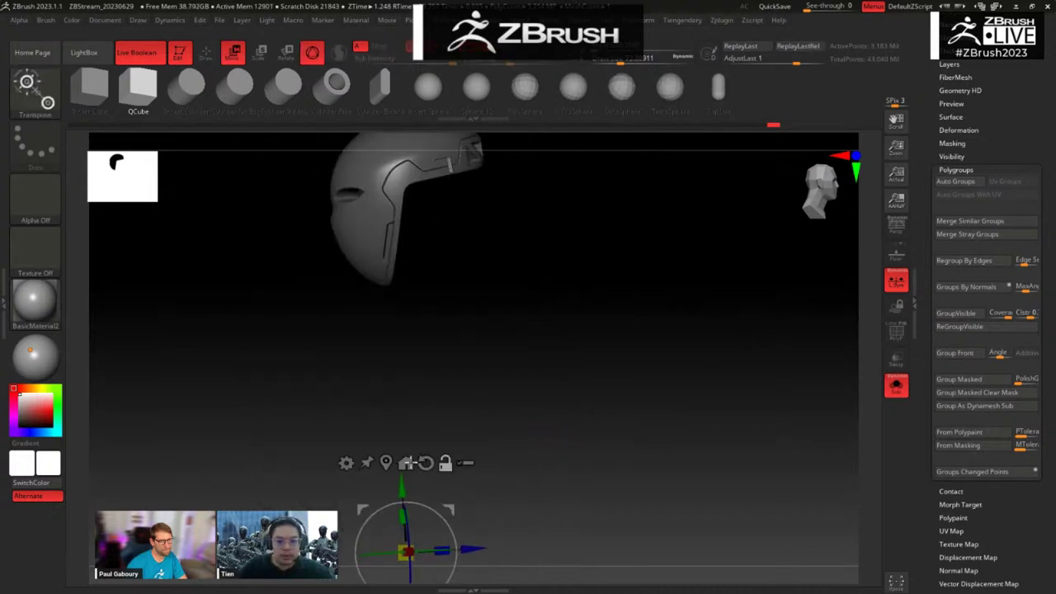
{"action": "left_click", "coordinate": [405, 462]}
{"action": "left_click_drag", "start_coordinate": [524, 325], "coordinate": [539, 347], "text": "alt"}
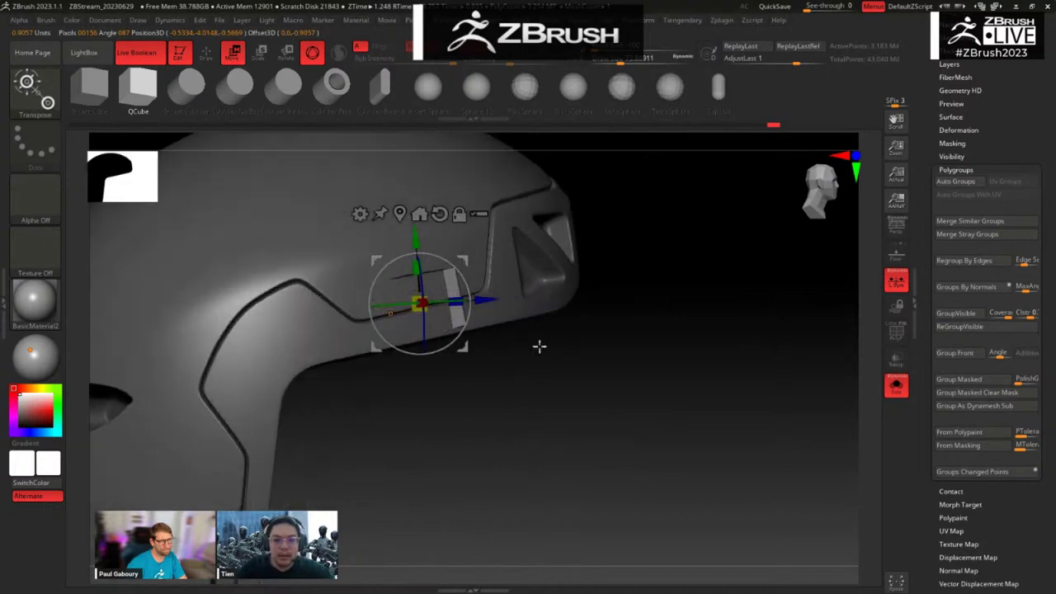
{"action": "left_click_drag", "start_coordinate": [414, 238], "coordinate": [418, 293]}
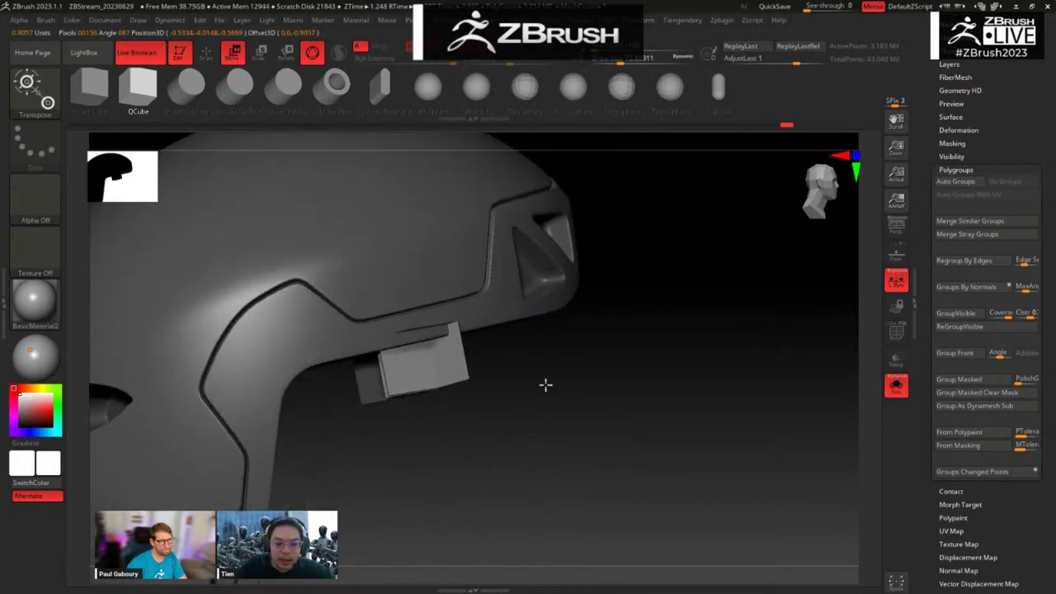
Step: Rotate and shift the inserted QCube with the gizmo so it lines up with the slope of the helmet's rear side rim
{"action": "left_click_drag", "start_coordinate": [545, 385], "coordinate": [494, 320]}
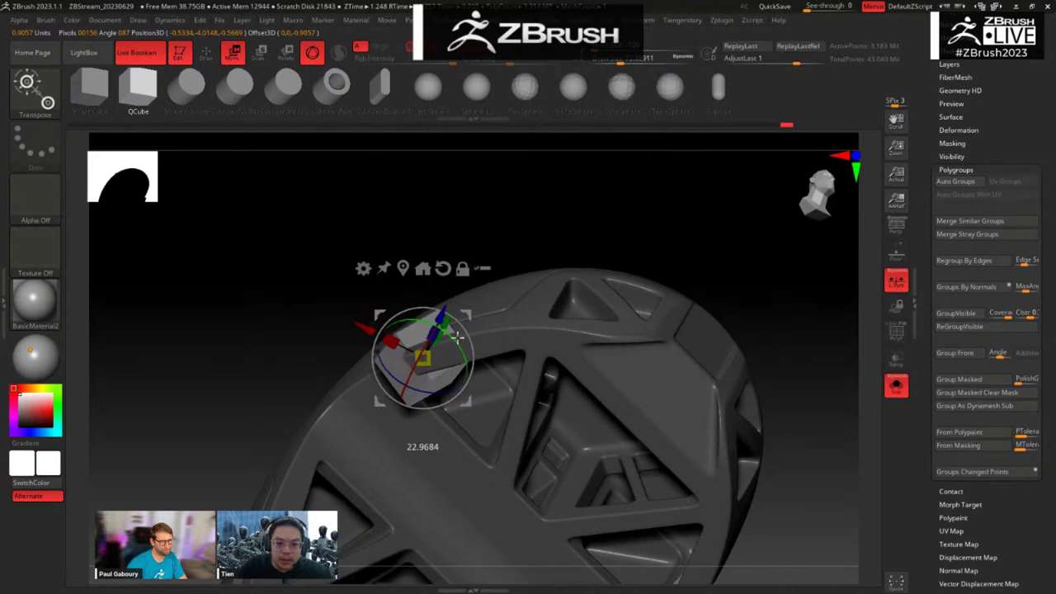
{"action": "left_click_drag", "start_coordinate": [532, 214], "coordinate": [596, 230]}
{"action": "key", "text": "shift+f"}
{"action": "key", "text": "alt+shift+s"}
{"action": "left_click_drag", "start_coordinate": [568, 295], "coordinate": [609, 291]}
{"action": "left_click_drag", "start_coordinate": [477, 301], "coordinate": [452, 290], "text": "alt"}
{"action": "left_click_drag", "start_coordinate": [568, 278], "coordinate": [588, 229]}
{"action": "left_click_drag", "start_coordinate": [477, 323], "coordinate": [469, 311]}
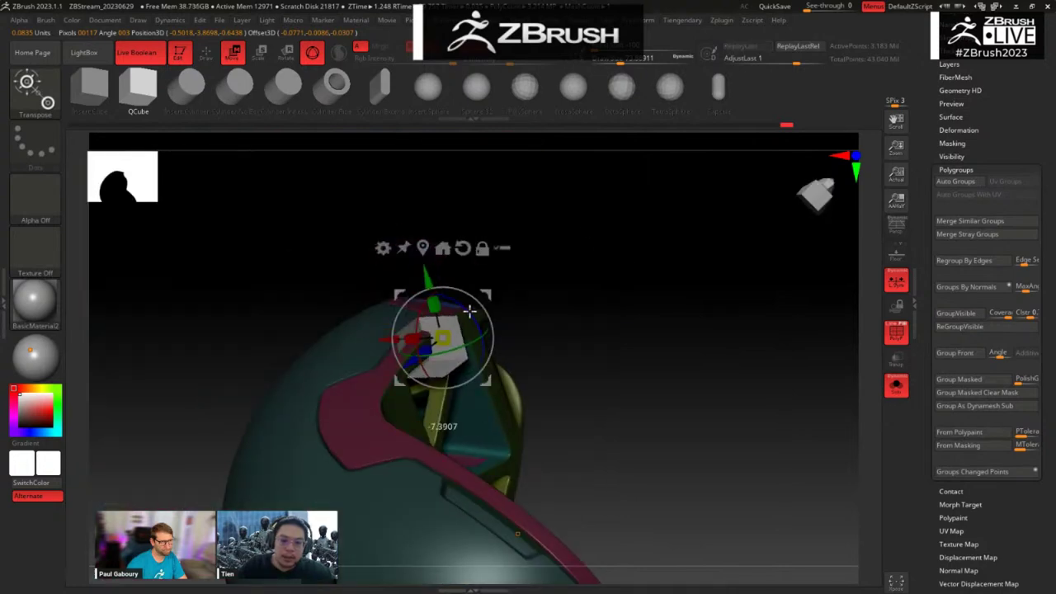
{"action": "left_click_drag", "start_coordinate": [406, 277], "coordinate": [401, 270]}
{"action": "left_click_drag", "start_coordinate": [578, 272], "coordinate": [695, 262]}
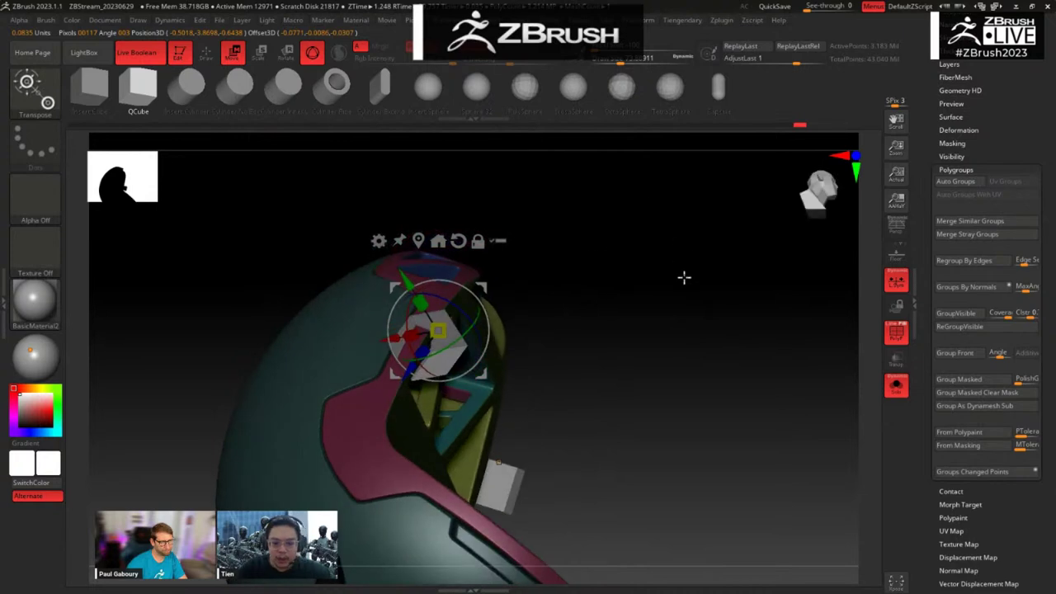
{"action": "key", "text": "shift+f"}
{"action": "key", "text": "ctrl"}
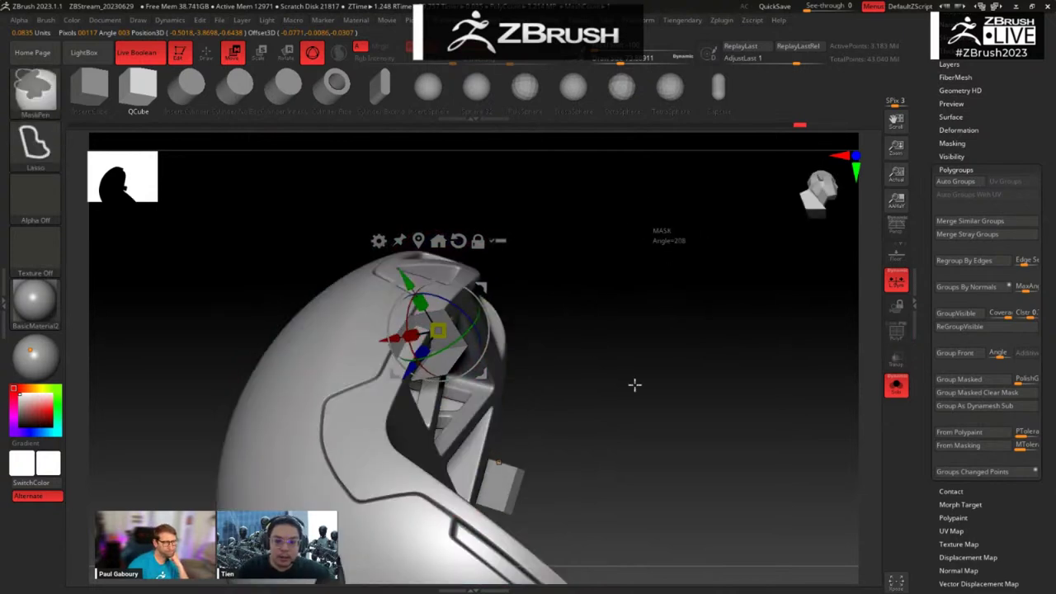
Step: Try subtracting the inserted QCube from the helmet's rear rim, and undo the cut to restore the cube
{"action": "key", "text": "ctrl+s"}
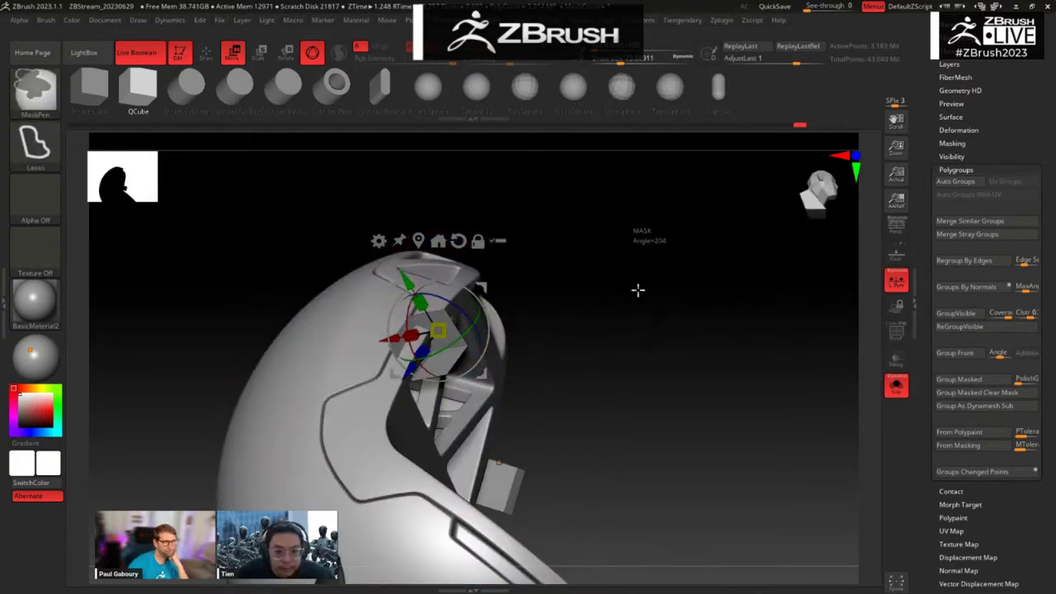
{"action": "key", "text": "ctrl+z"}
{"action": "mouse_move", "coordinate": [616, 351]}
{"action": "left_mouse_down"}
{"action": "mouse_move", "coordinate": [628, 358]}
{"action": "mouse_move", "coordinate": [613, 339]}
{"action": "mouse_move", "coordinate": [545, 325]}
{"action": "mouse_move", "coordinate": [503, 337]}
{"action": "left_mouse_up"}
{"action": "key", "text": "q"}
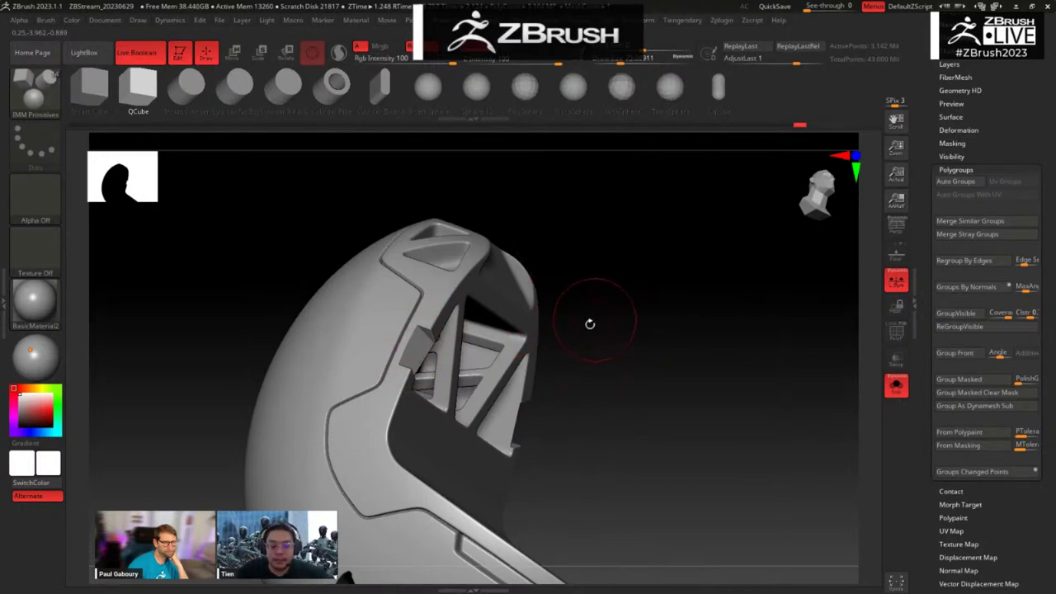
{"action": "key", "text": "ctrl+z"}
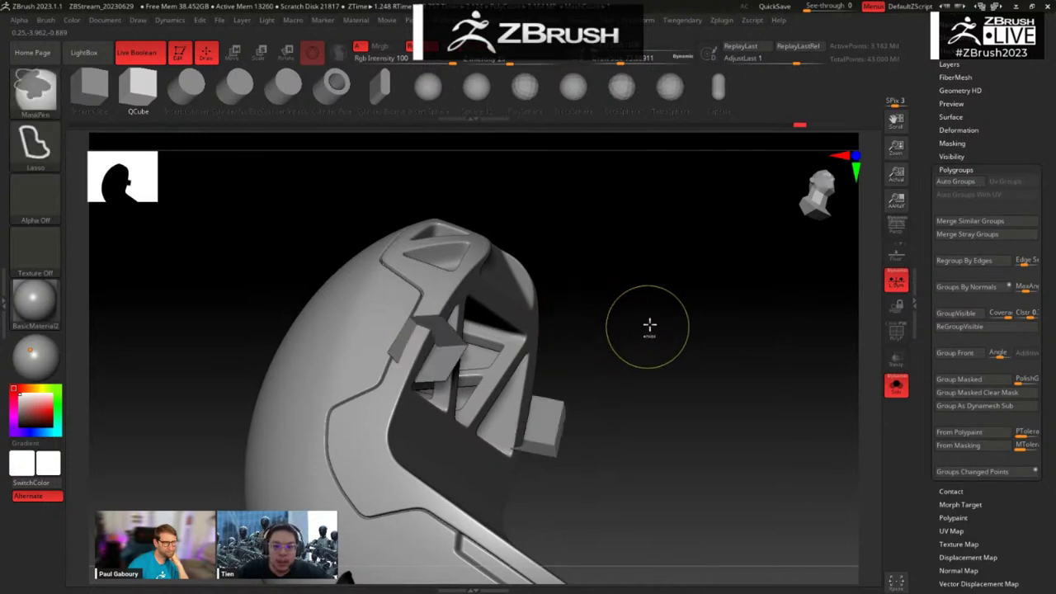
{"action": "key", "text": "ctrl+z"}
Step: Activate the Move gizmo and reposition the QCube so it straddles the thickness of the rear side rim
{"action": "key", "text": "w"}
{"action": "left_click_drag", "start_coordinate": [668, 294], "coordinate": [692, 380], "text": "shift"}
{"action": "left_click_drag", "start_coordinate": [478, 373], "coordinate": [433, 359]}
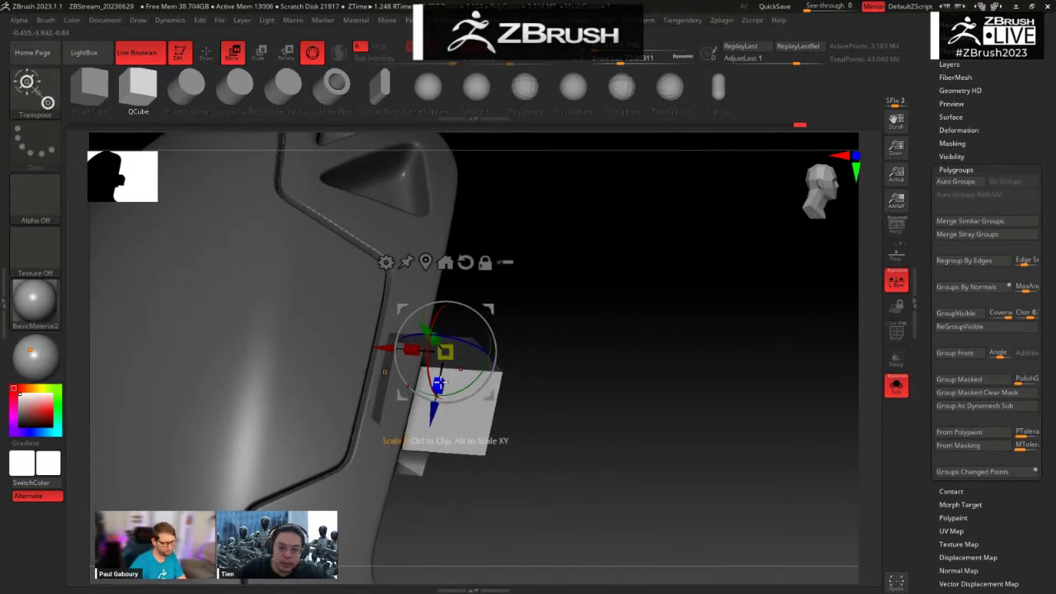
{"action": "left_click_drag", "start_coordinate": [641, 364], "coordinate": [562, 363]}
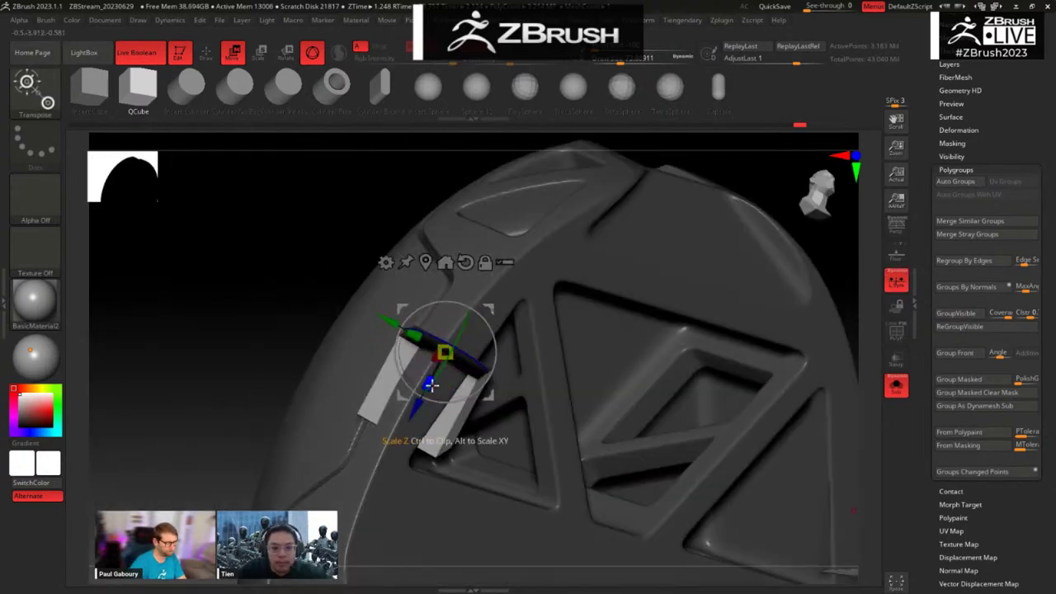
{"action": "left_click_drag", "start_coordinate": [225, 328], "coordinate": [235, 223]}
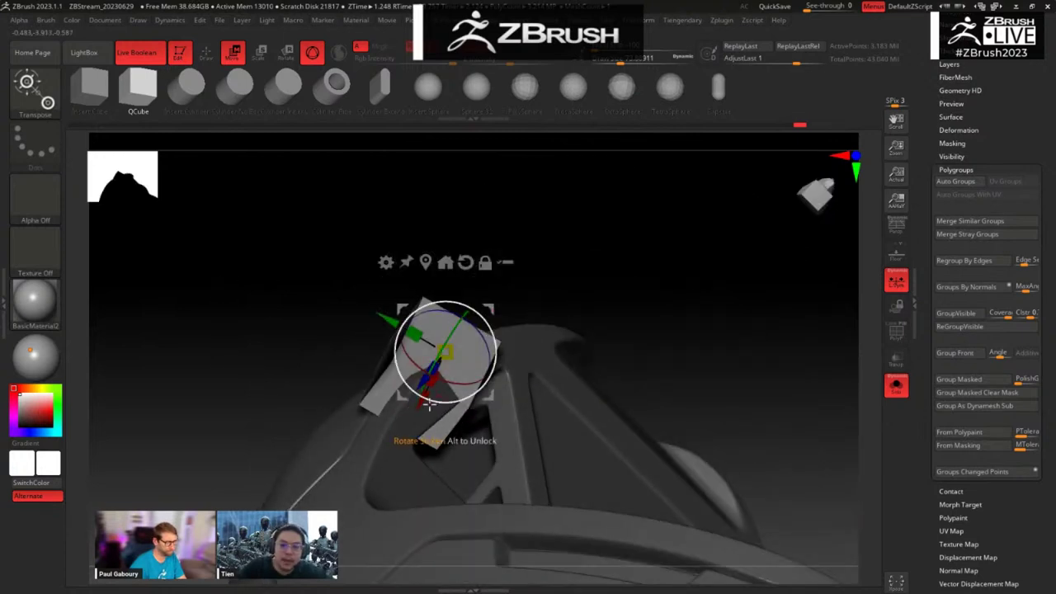
{"action": "left_click_drag", "start_coordinate": [420, 404], "coordinate": [421, 391]}
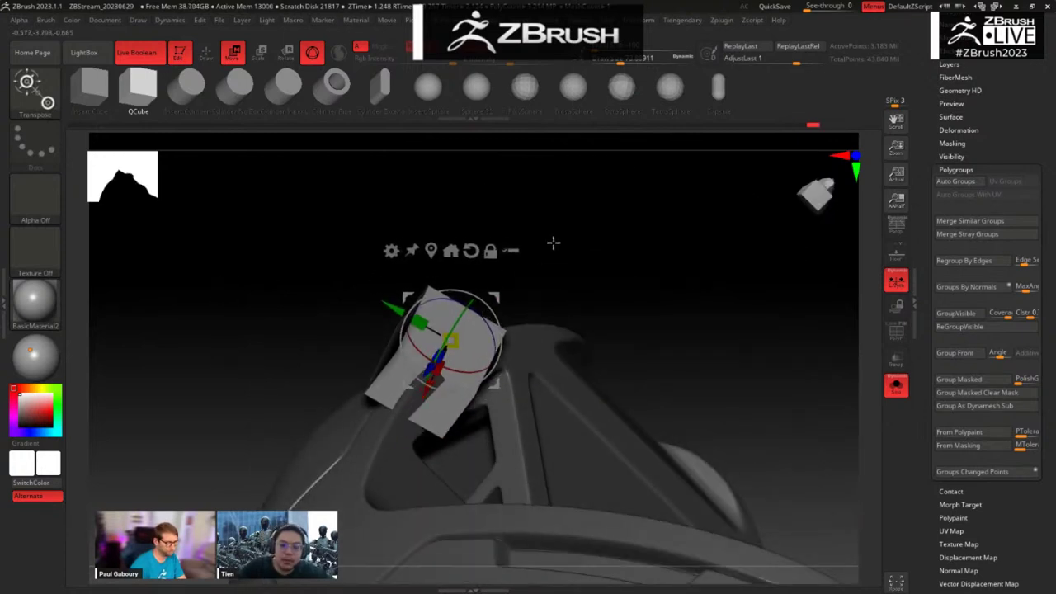
Step: Rotate the QCube to follow the rim's curvature and slide it along the edge above the triangular cutout
{"action": "left_click_drag", "start_coordinate": [553, 243], "coordinate": [479, 330]}
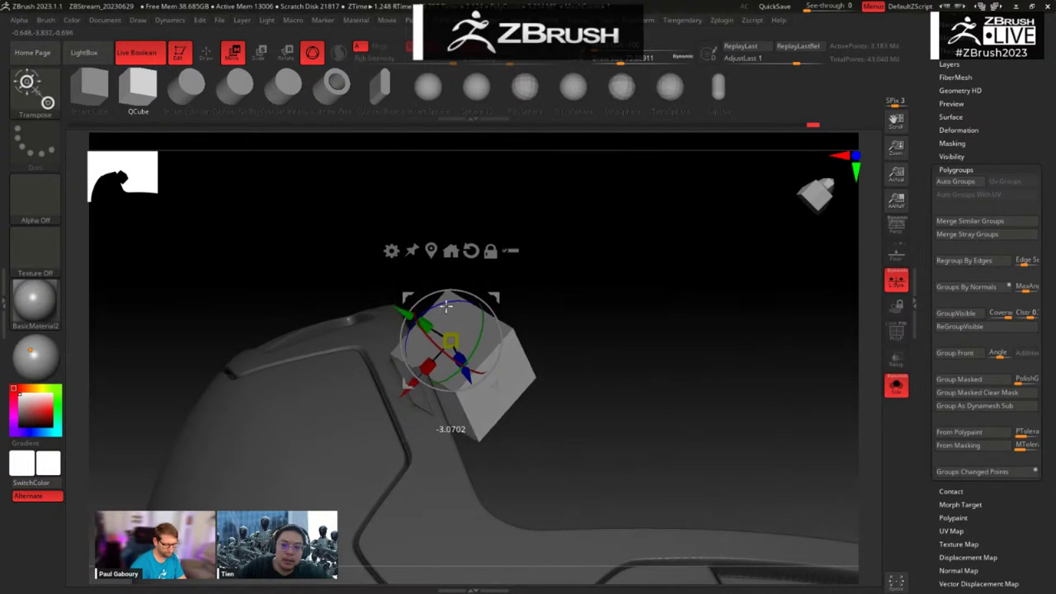
{"action": "left_click_drag", "start_coordinate": [561, 247], "coordinate": [494, 203]}
{"action": "left_click_drag", "start_coordinate": [415, 346], "coordinate": [210, 376]}
{"action": "mouse_move", "coordinate": [428, 306]}
{"action": "left_mouse_down"}
{"action": "mouse_move", "coordinate": [427, 219]}
{"action": "mouse_move", "coordinate": [440, 311]}
{"action": "mouse_move", "coordinate": [430, 305]}
{"action": "left_mouse_up"}
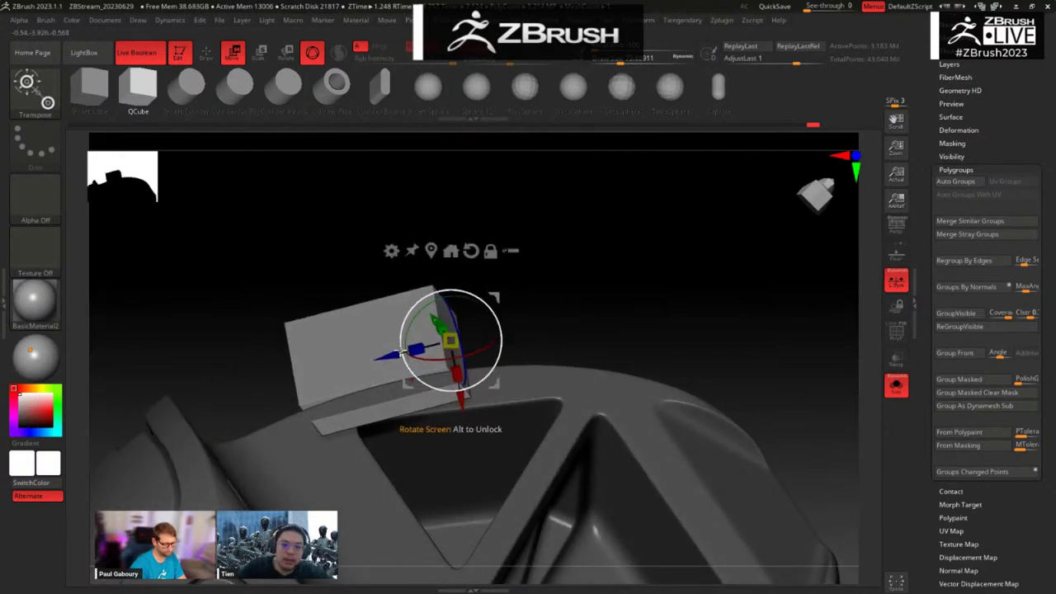
{"action": "left_click_drag", "start_coordinate": [386, 351], "coordinate": [400, 346]}
{"action": "left_click_drag", "start_coordinate": [583, 250], "coordinate": [575, 224]}
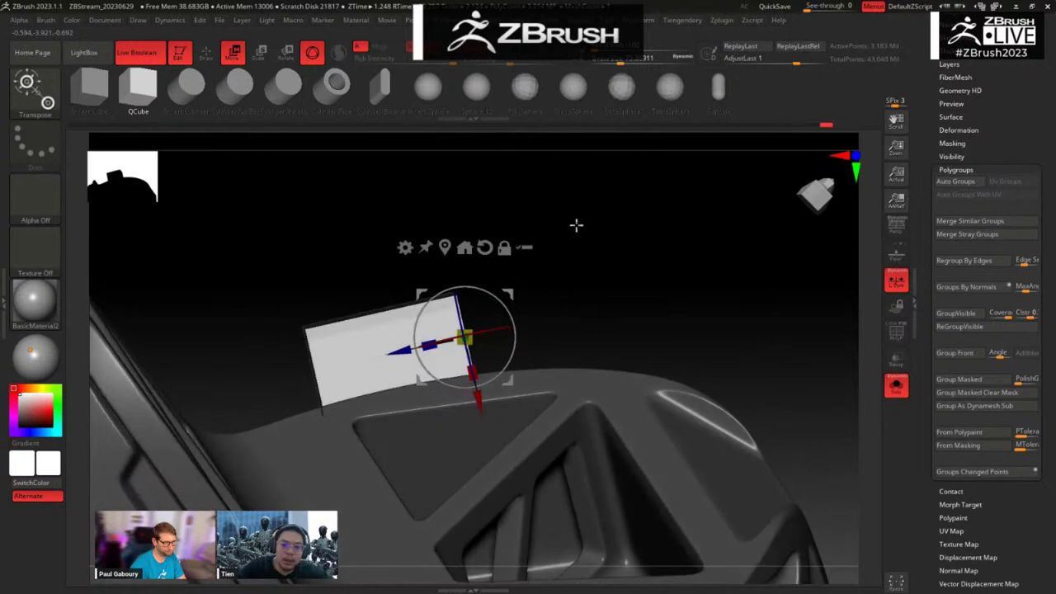
Step: Mask the QCube's lower part, center the gizmo on the unmasked part, and widen and lower that part to taper the block
{"action": "mouse_move", "coordinate": [419, 424]}
{"action": "left_mouse_down", "text": "ctrl"}
{"action": "mouse_move", "coordinate": [418, 457]}
{"action": "mouse_move", "coordinate": [526, 354]}
{"action": "mouse_move", "coordinate": [524, 342]}
{"action": "left_mouse_up", "text": "ctrl"}
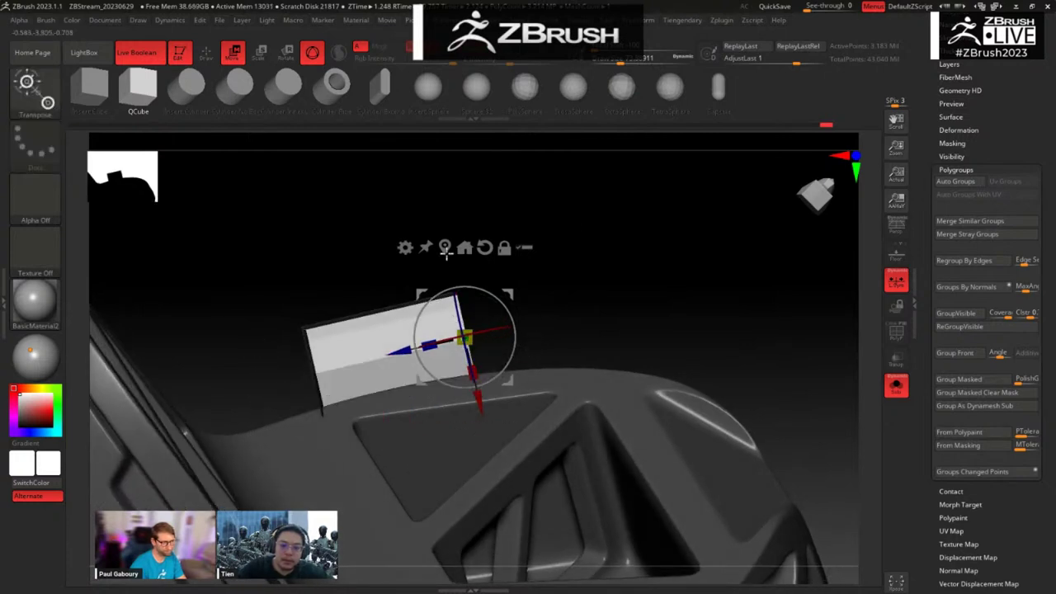
{"action": "left_click", "coordinate": [445, 248]}
{"action": "left_click_drag", "start_coordinate": [334, 346], "coordinate": [172, 373]}
{"action": "left_click_drag", "start_coordinate": [398, 401], "coordinate": [402, 413]}
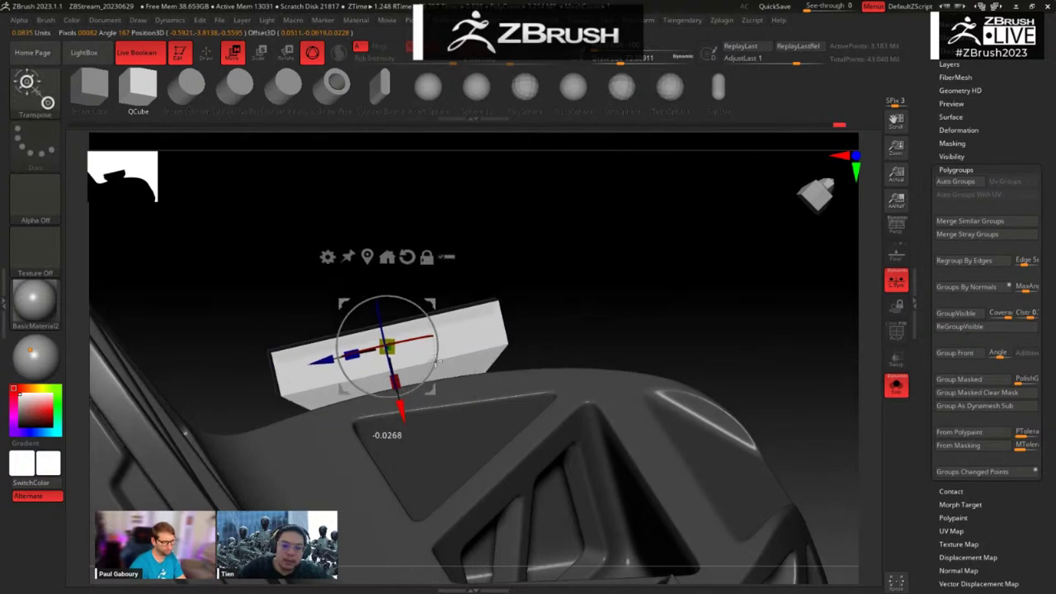
Step: Clear the mask on the tapered block, subtract the block from the helmet rim to cut a recess, and return to Draw mode
{"action": "left_click_drag", "start_coordinate": [609, 254], "coordinate": [632, 304]}
{"action": "left_click_drag", "start_coordinate": [603, 229], "coordinate": [665, 242], "text": "ctrl"}
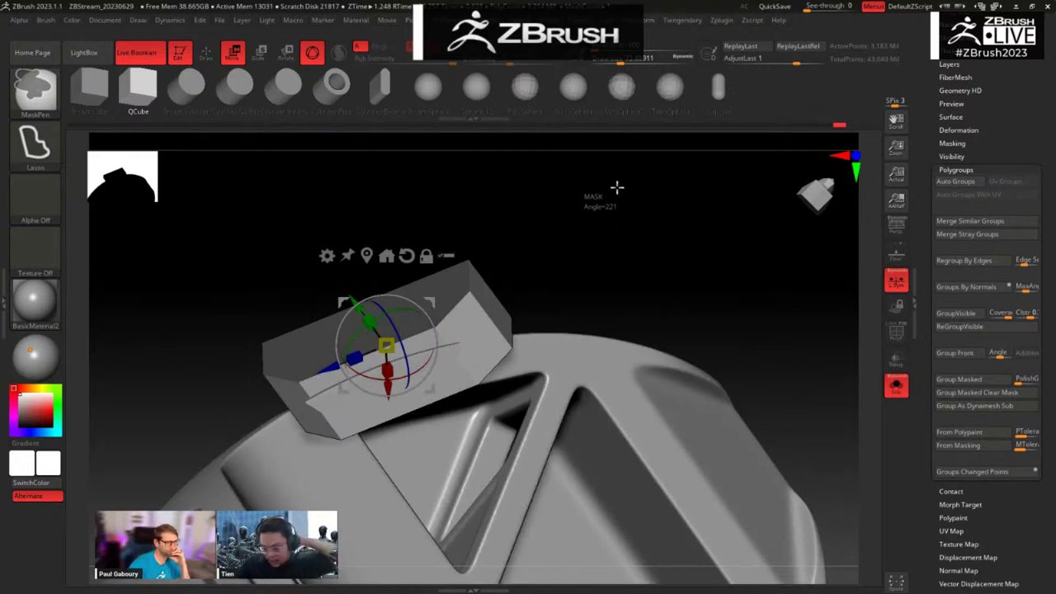
{"action": "mouse_move", "coordinate": [611, 228]}
{"action": "left_mouse_down"}
{"action": "mouse_move", "coordinate": [620, 316]}
{"action": "mouse_move", "coordinate": [642, 354]}
{"action": "mouse_move", "coordinate": [611, 366]}
{"action": "mouse_move", "coordinate": [562, 314]}
{"action": "left_mouse_up"}
{"action": "key", "text": "q"}
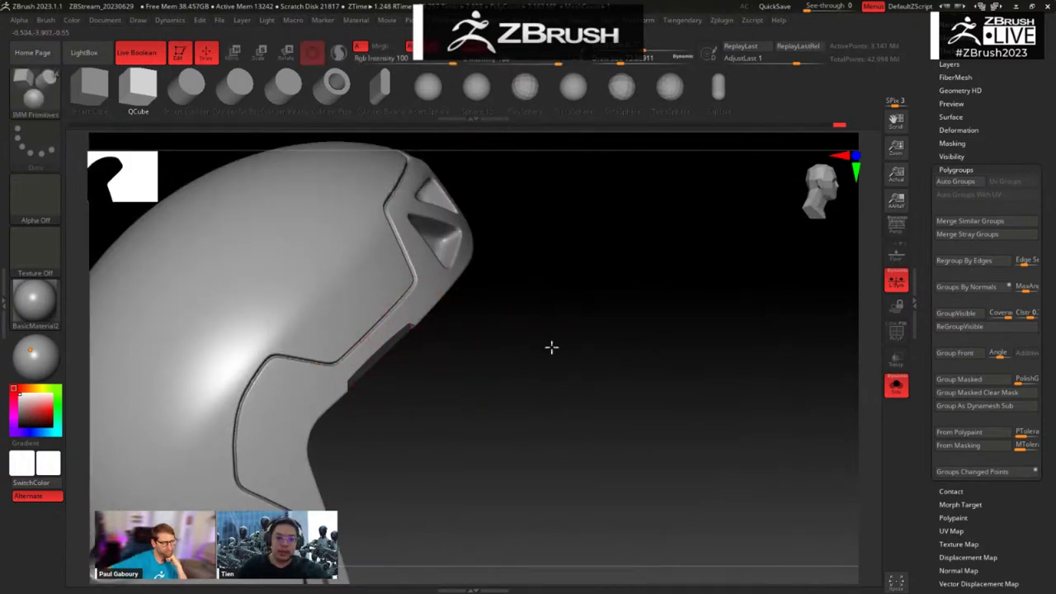
Step: Switch the masking stroke to FreeHand and reduce the brush draw size for masking the helmet's side panel
{"action": "left_click_drag", "start_coordinate": [552, 347], "coordinate": [459, 352]}
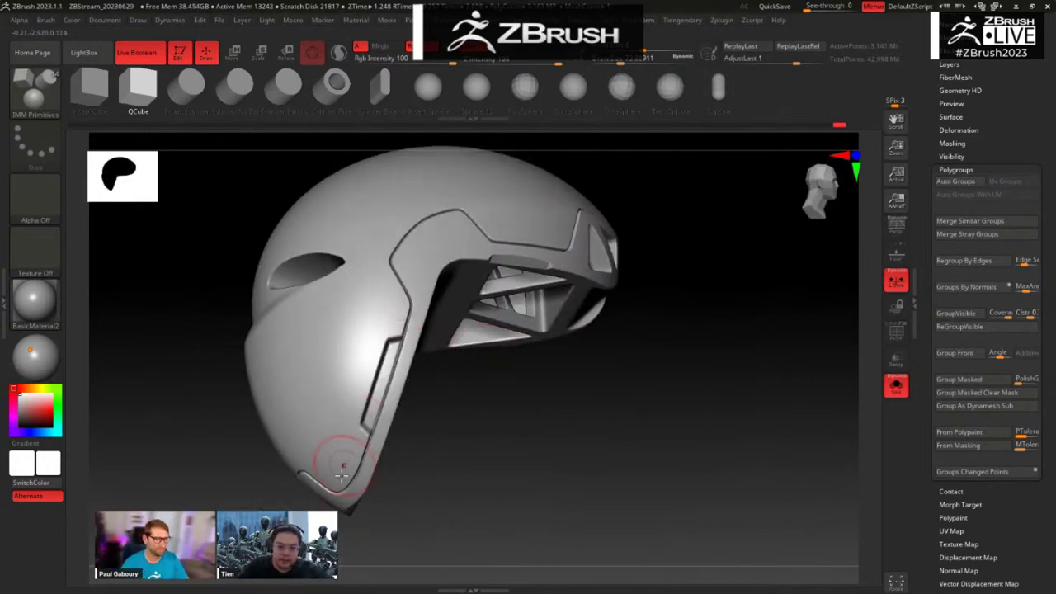
{"action": "left_click_drag", "start_coordinate": [457, 486], "coordinate": [440, 447]}
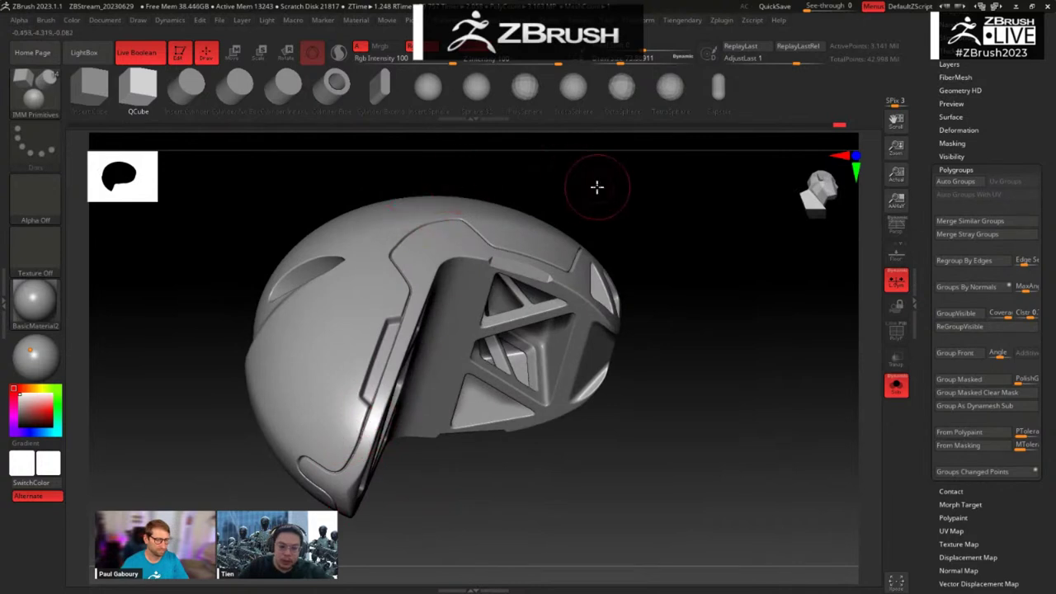
{"action": "left_click_drag", "start_coordinate": [598, 188], "coordinate": [448, 208]}
{"action": "left_click_drag", "start_coordinate": [523, 382], "coordinate": [519, 241]}
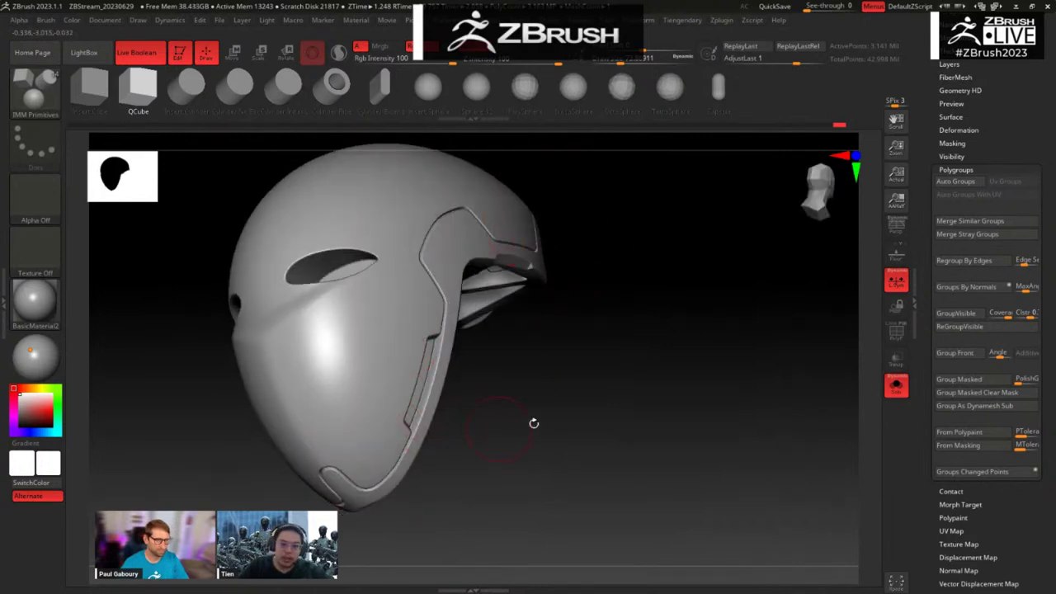
{"action": "left_click_drag", "start_coordinate": [534, 423], "coordinate": [517, 286]}
{"action": "mouse_move", "coordinate": [639, 361]}
{"action": "left_mouse_down"}
{"action": "mouse_move", "coordinate": [581, 377]}
{"action": "mouse_move", "coordinate": [566, 434]}
{"action": "mouse_move", "coordinate": [514, 366]}
{"action": "mouse_move", "coordinate": [519, 439]}
{"action": "left_mouse_up"}
{"action": "key", "text": "space"}
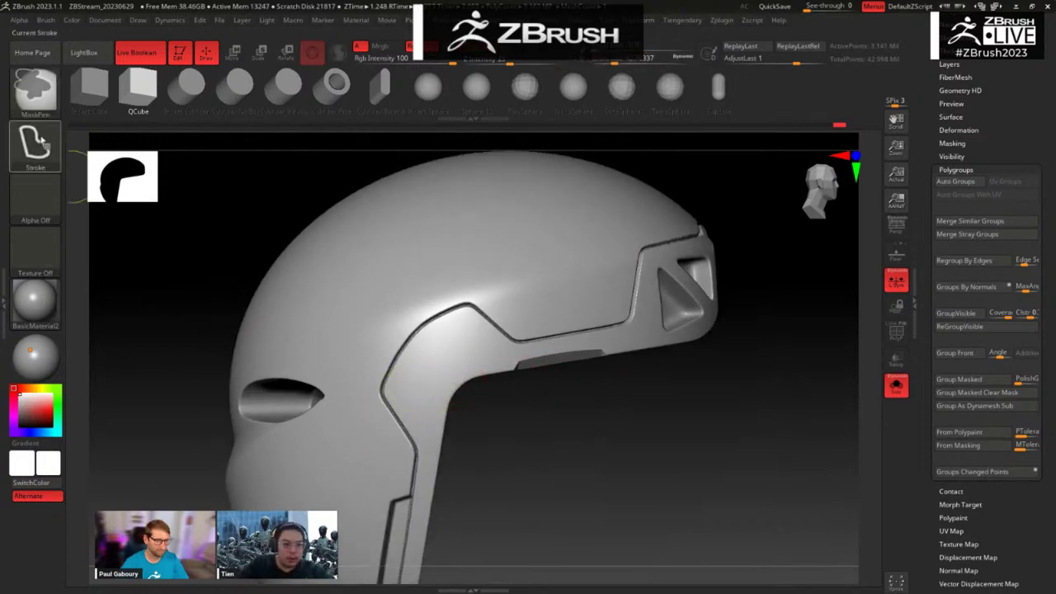
{"action": "left_click", "coordinate": [34, 142]}
{"action": "key", "text": "space"}
{"action": "left_click_drag", "start_coordinate": [588, 393], "coordinate": [564, 395]}
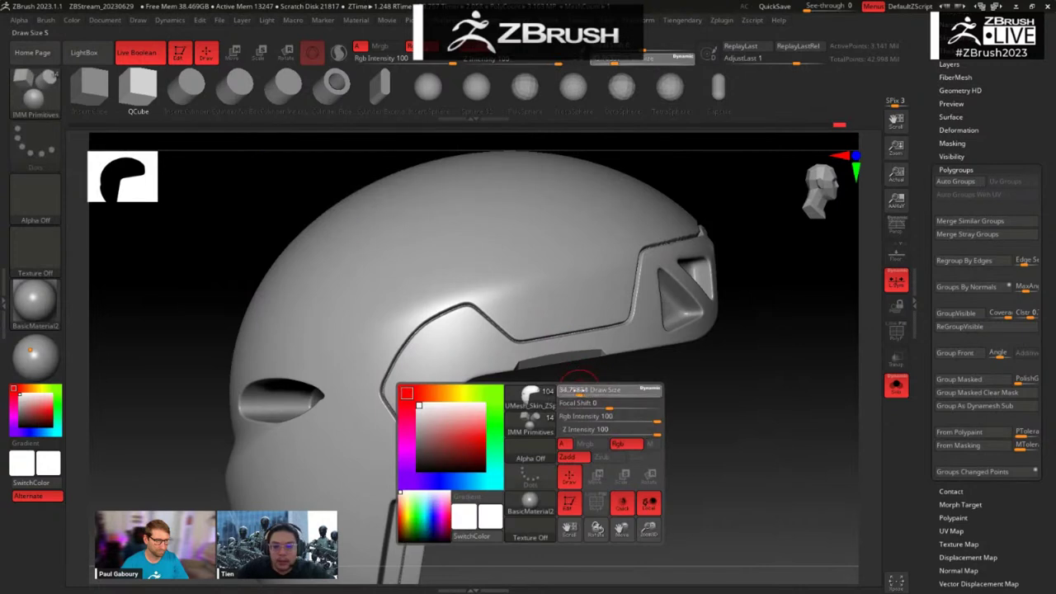
Step: Paint a curved mask outline inside the side panel, following the bend of the groove behind the eye opening
{"action": "mouse_move", "coordinate": [557, 432]}
{"action": "left_mouse_down"}
{"action": "mouse_move", "coordinate": [570, 382]}
{"action": "mouse_move", "coordinate": [406, 328]}
{"action": "left_mouse_up"}
{"action": "key", "text": "ctrl"}
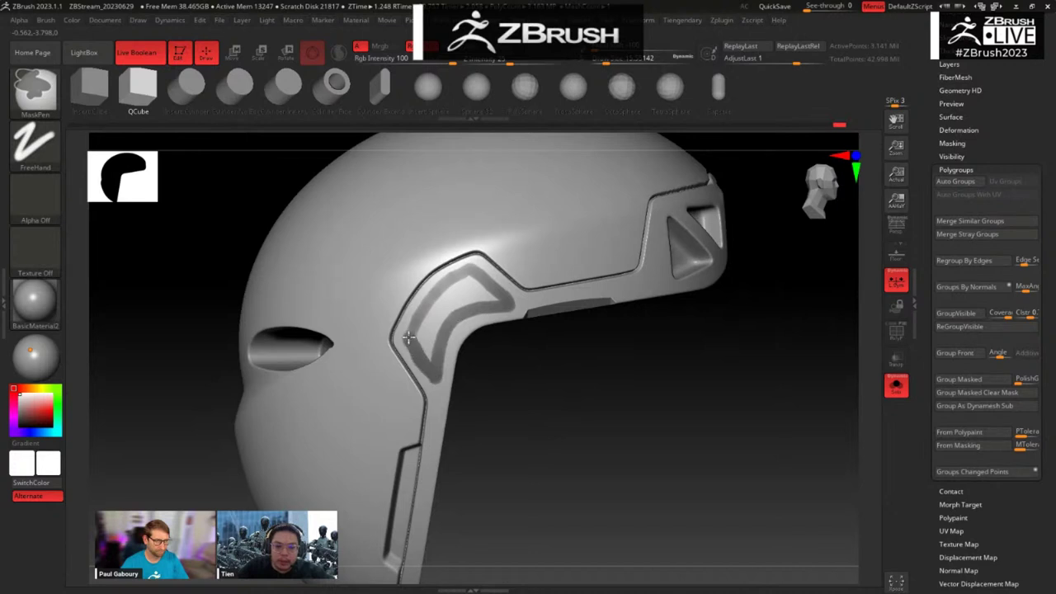
{"action": "left_click_drag", "start_coordinate": [434, 373], "coordinate": [437, 377], "text": "ctrl"}
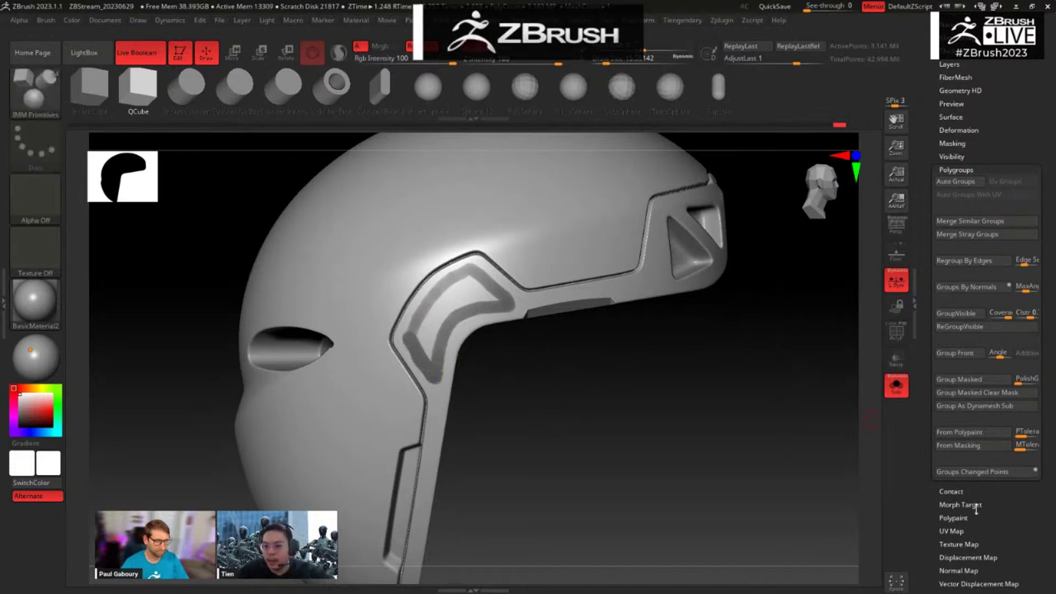
Step: Close the gap in the mask outline and fill its interior using the Auto Region option of Mask Region
{"action": "scroll", "coordinate": [976, 509], "scroll_direction": "down", "scroll_amount": 2}
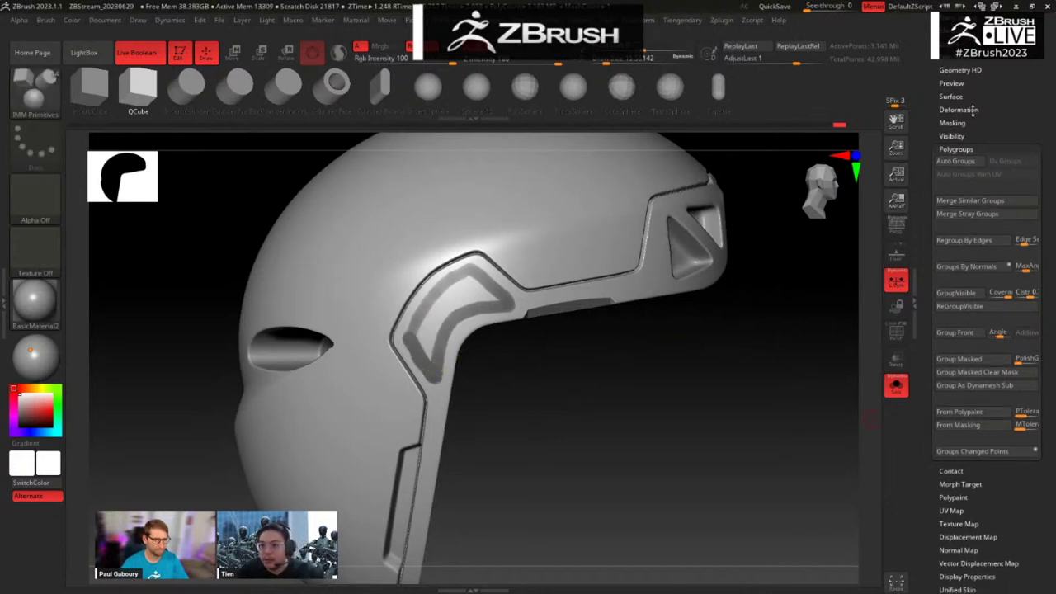
{"action": "left_click", "coordinate": [957, 123]}
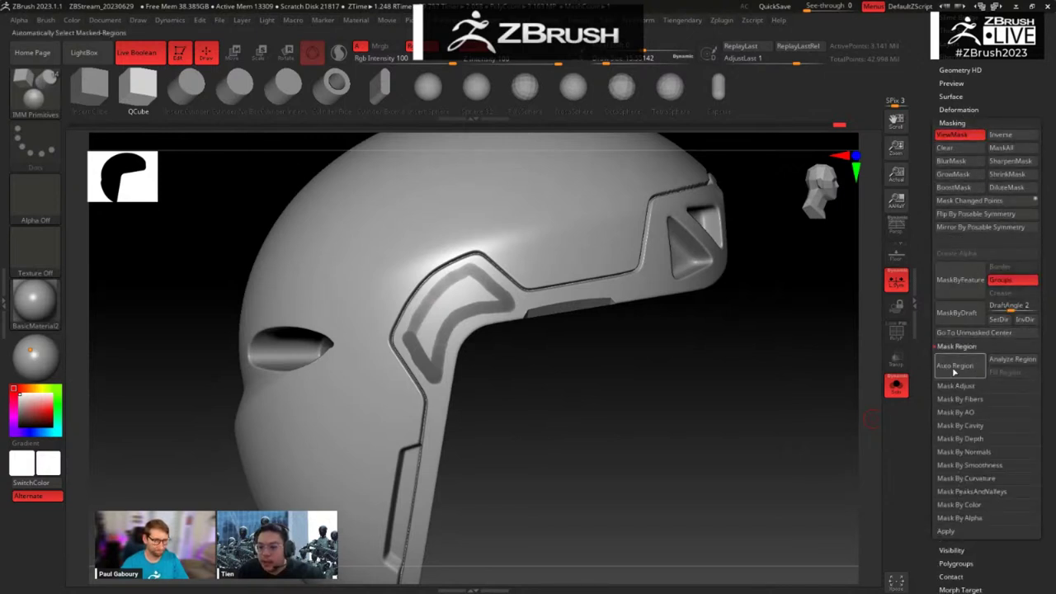
{"action": "left_click_drag", "start_coordinate": [672, 417], "coordinate": [569, 377]}
{"action": "key", "text": "ctrl"}
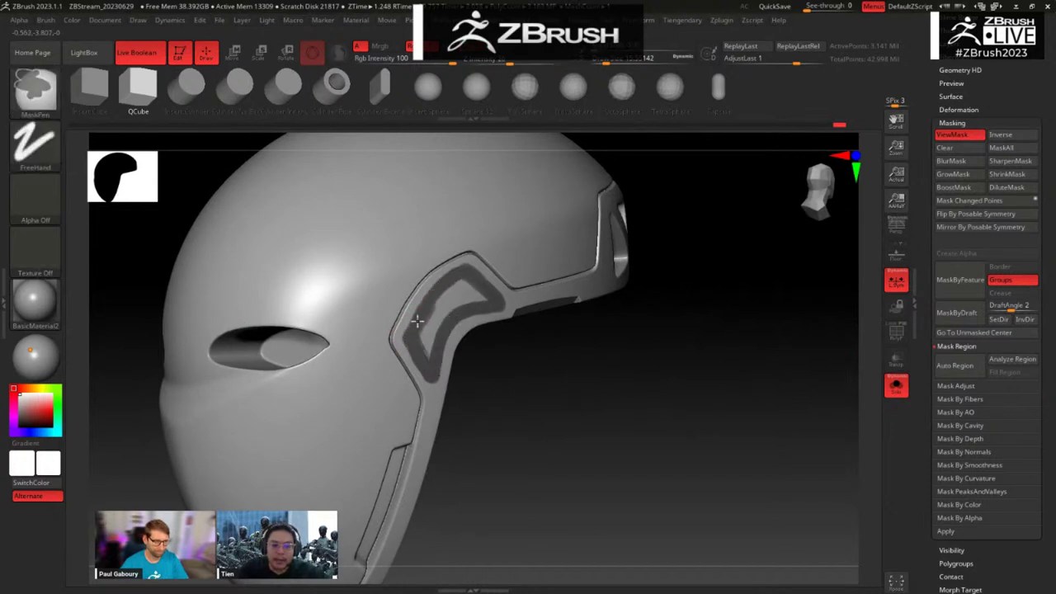
{"action": "left_click", "coordinate": [954, 365]}
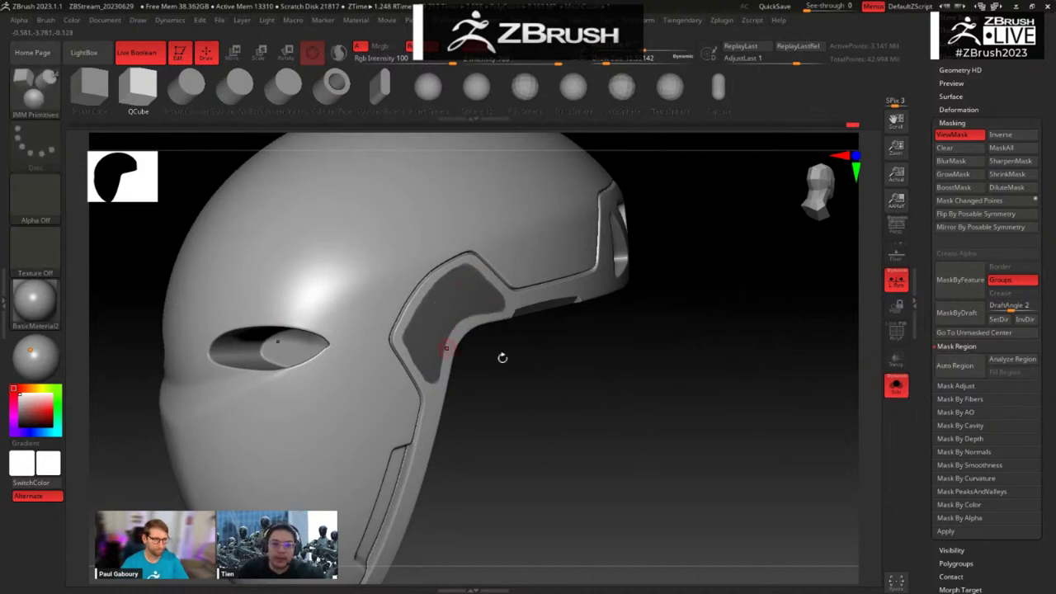
{"action": "left_click_drag", "start_coordinate": [503, 357], "coordinate": [488, 292]}
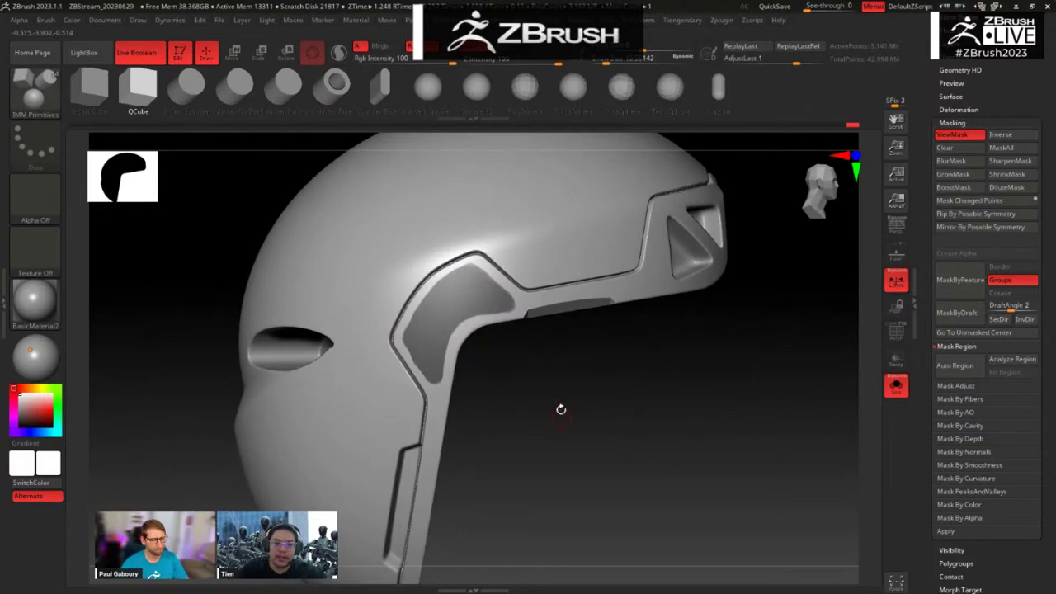
{"action": "mouse_move", "coordinate": [561, 410]}
{"action": "left_mouse_down"}
{"action": "mouse_move", "coordinate": [582, 384]}
{"action": "mouse_move", "coordinate": [536, 326]}
{"action": "left_mouse_up"}
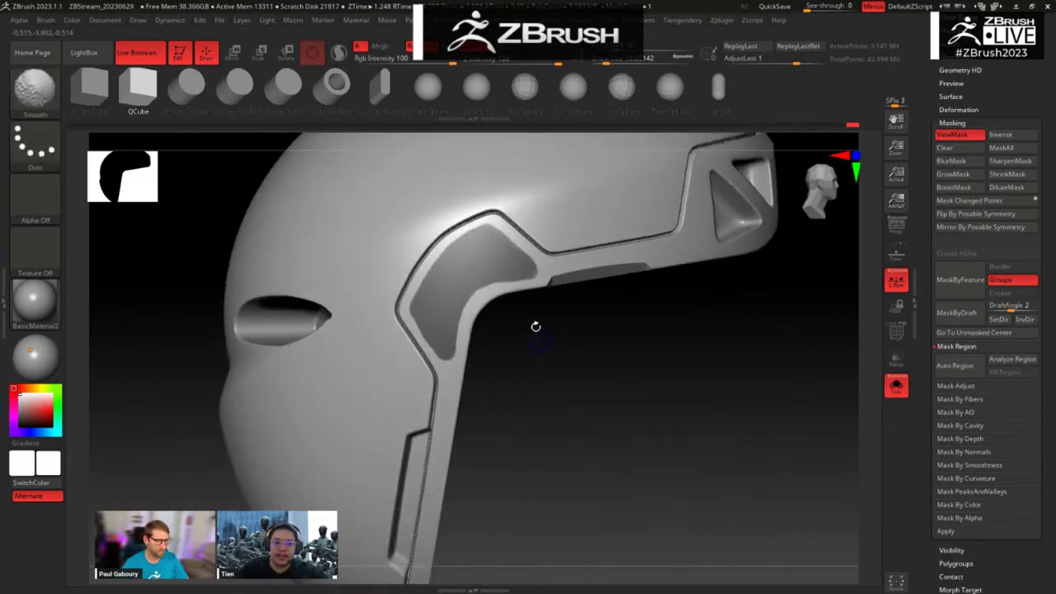
{"action": "key", "text": "shift"}
{"action": "key", "text": "shift"}
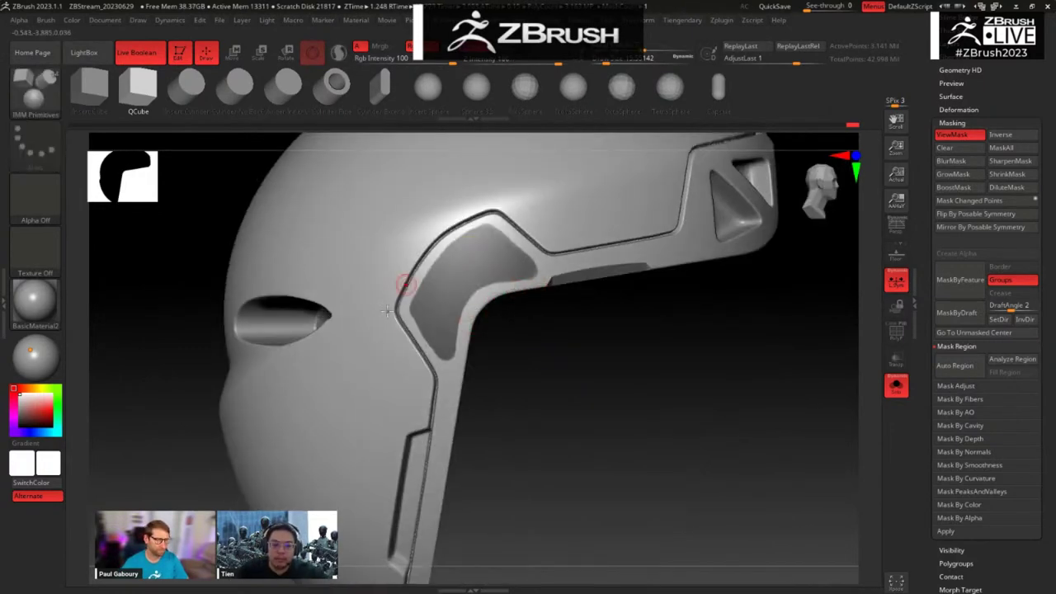
{"action": "key", "text": "shift"}
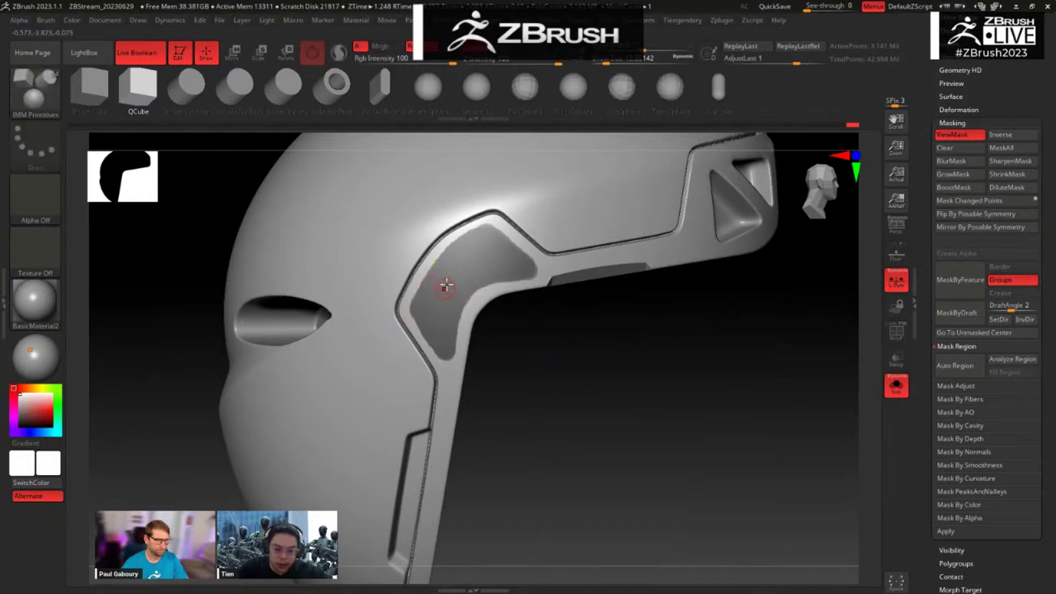
Step: Switch the masking stroke to Rect and erase a narrow vertical strip through the side panel's curved mask, splitting it in two
{"action": "left_click_drag", "start_coordinate": [552, 267], "coordinate": [559, 333]}
{"action": "mouse_move", "coordinate": [655, 328]}
{"action": "left_mouse_down", "text": "shift"}
{"action": "mouse_move", "coordinate": [635, 276]}
{"action": "mouse_move", "coordinate": [516, 147]}
{"action": "mouse_move", "coordinate": [409, 70]}
{"action": "left_mouse_up", "text": "shift"}
{"action": "left_click", "coordinate": [35, 145], "text": "ctrl"}
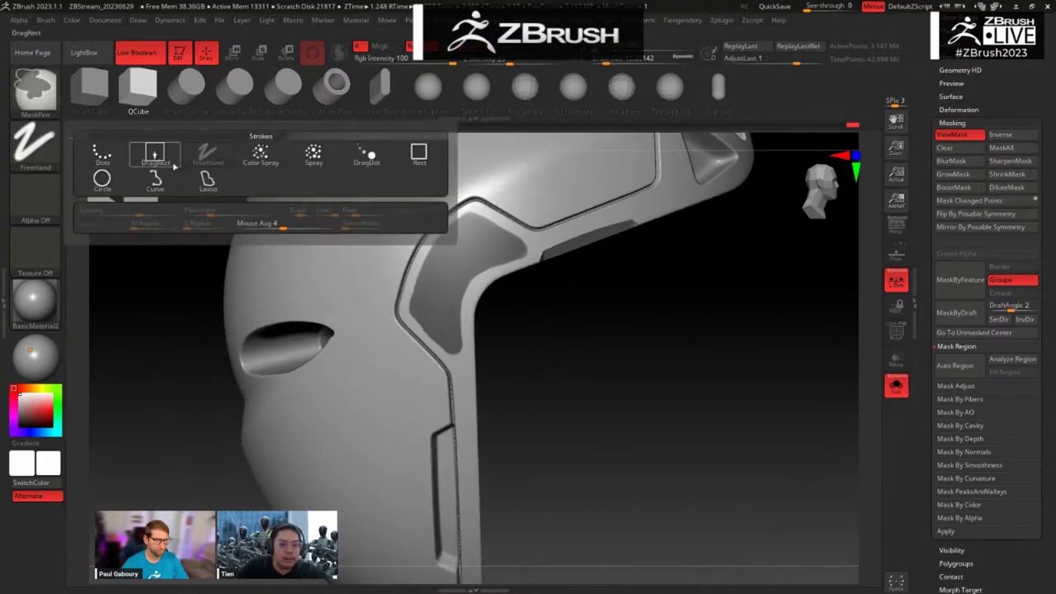
{"action": "left_click", "coordinate": [415, 166]}
{"action": "mouse_move", "coordinate": [512, 325]}
{"action": "left_mouse_down", "text": "ctrl"}
{"action": "mouse_move", "coordinate": [526, 361]}
{"action": "mouse_move", "coordinate": [487, 247]}
{"action": "left_mouse_up", "text": "ctrl"}
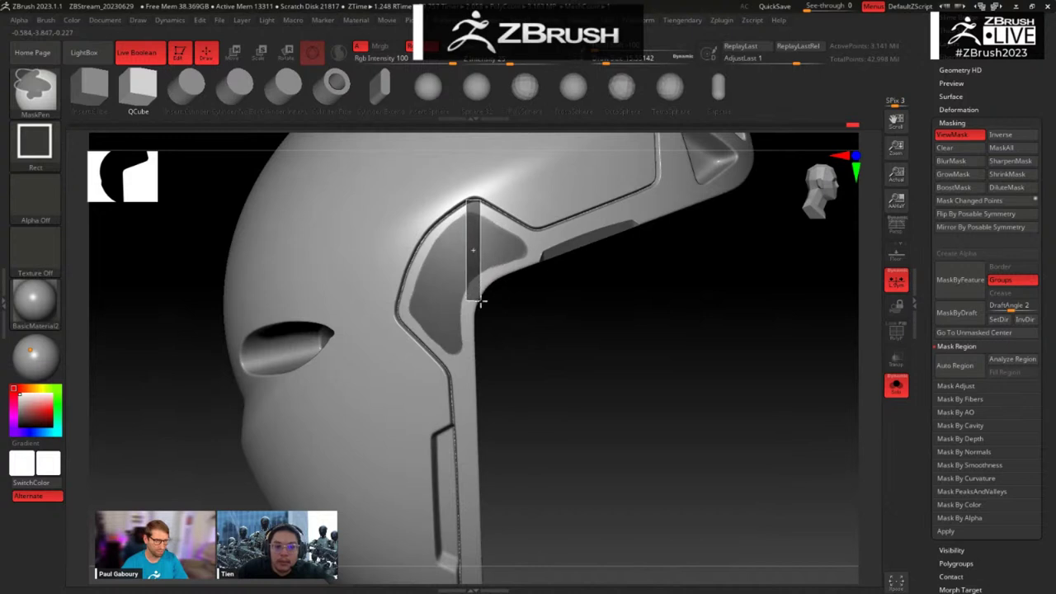
{"action": "left_click_drag", "start_coordinate": [481, 303], "coordinate": [483, 302], "text": "ctrl"}
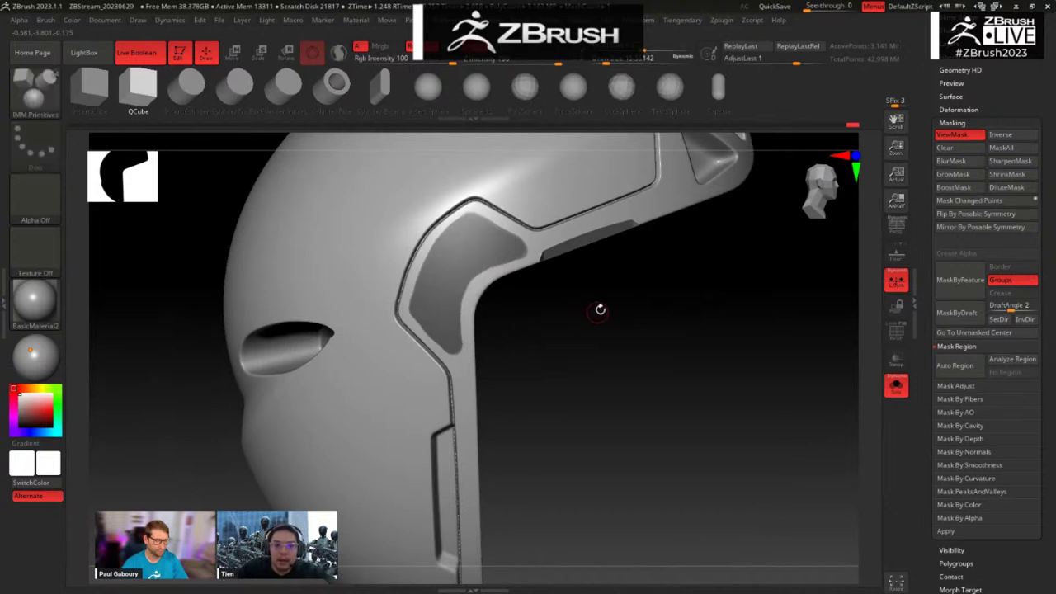
{"action": "left_click_drag", "start_coordinate": [624, 299], "coordinate": [634, 298]}
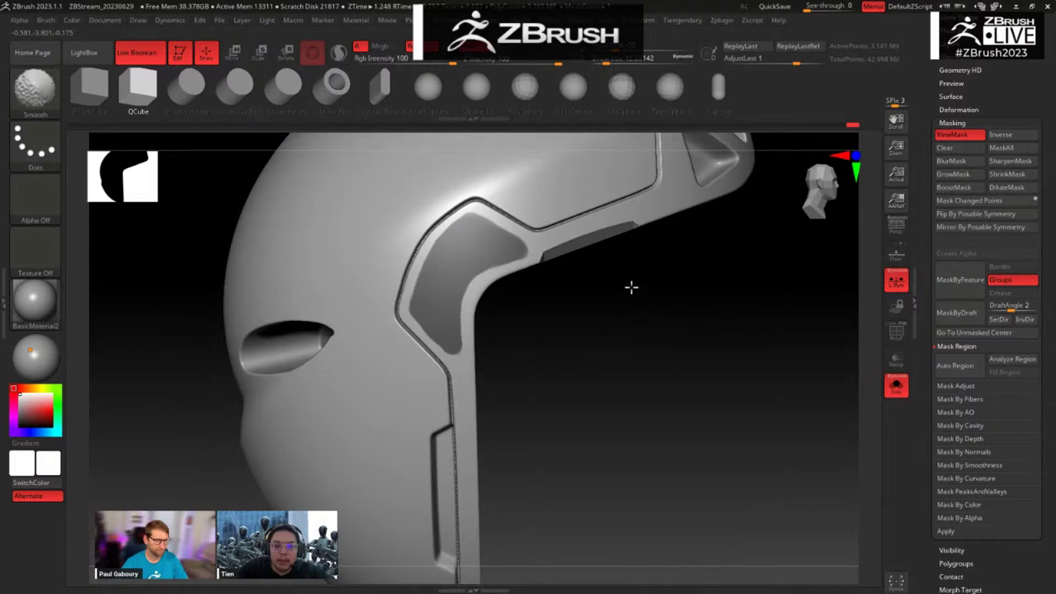
{"action": "left_click_drag", "start_coordinate": [500, 333], "coordinate": [512, 364], "text": "ctrl"}
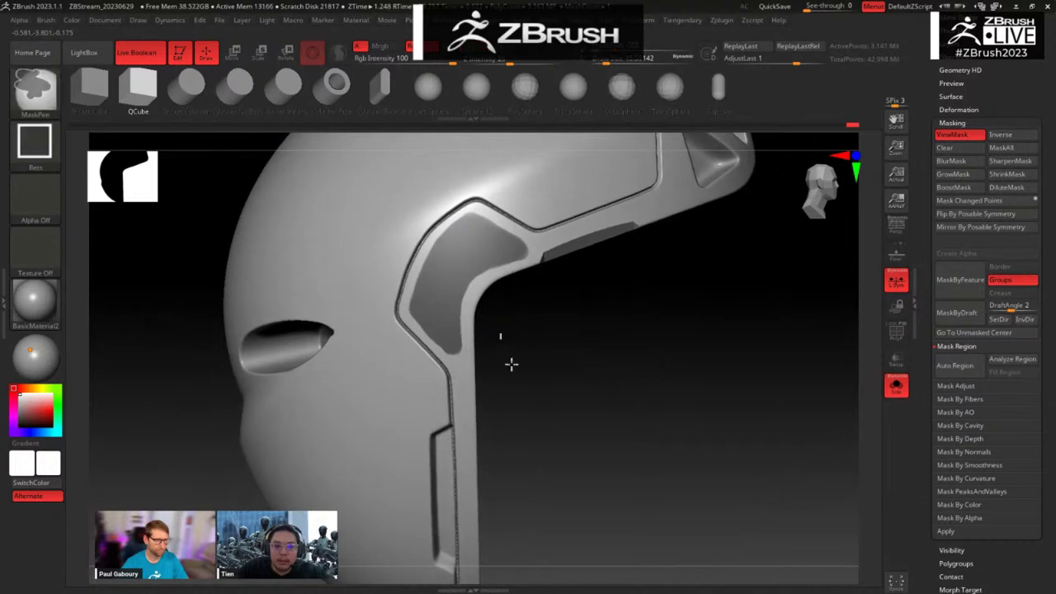
{"action": "mouse_move", "coordinate": [467, 211]}
{"action": "left_mouse_down", "text": "ctrl"}
{"action": "mouse_move", "coordinate": [491, 248]}
{"action": "mouse_move", "coordinate": [498, 278]}
{"action": "mouse_move", "coordinate": [481, 313]}
{"action": "mouse_move", "coordinate": [492, 321]}
{"action": "left_mouse_up", "text": "ctrl"}
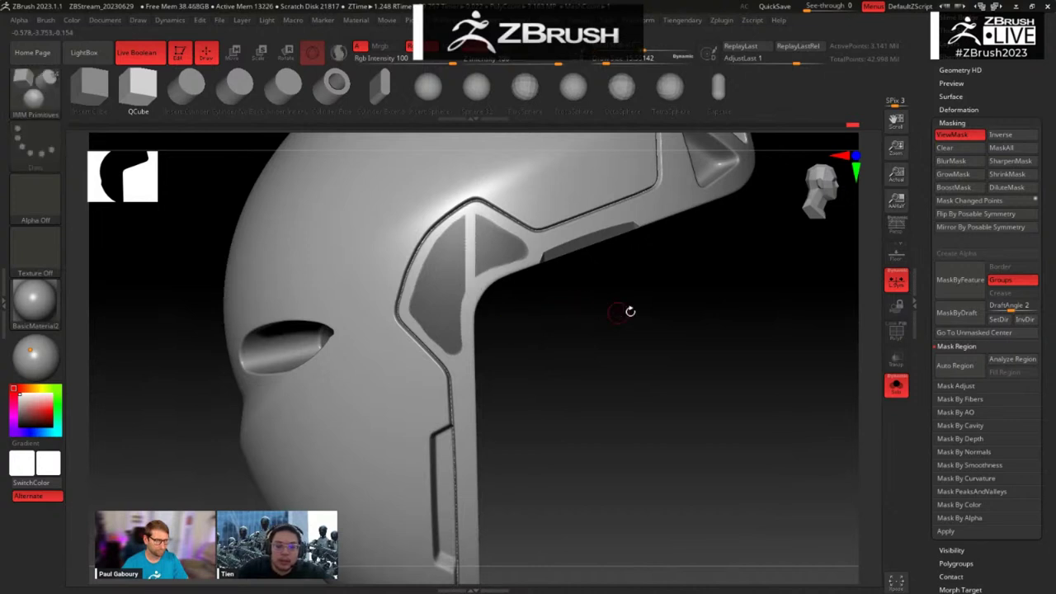
Step: Erase a second narrow strip across the front section of the side-panel mask, undoing and redrawing it to leave three separate segments
{"action": "mouse_move", "coordinate": [630, 309]}
{"action": "left_mouse_down", "text": "shift"}
{"action": "mouse_move", "coordinate": [679, 337]}
{"action": "mouse_move", "coordinate": [774, 429]}
{"action": "mouse_move", "coordinate": [677, 558]}
{"action": "mouse_move", "coordinate": [979, 391]}
{"action": "mouse_move", "coordinate": [640, 385]}
{"action": "mouse_move", "coordinate": [842, 401]}
{"action": "mouse_move", "coordinate": [535, 283]}
{"action": "left_mouse_up", "text": "shift"}
{"action": "mouse_move", "coordinate": [506, 354]}
{"action": "left_mouse_down", "text": "ctrl"}
{"action": "mouse_move", "coordinate": [610, 378]}
{"action": "mouse_move", "coordinate": [482, 319]}
{"action": "mouse_move", "coordinate": [582, 307]}
{"action": "left_mouse_up", "text": "ctrl"}
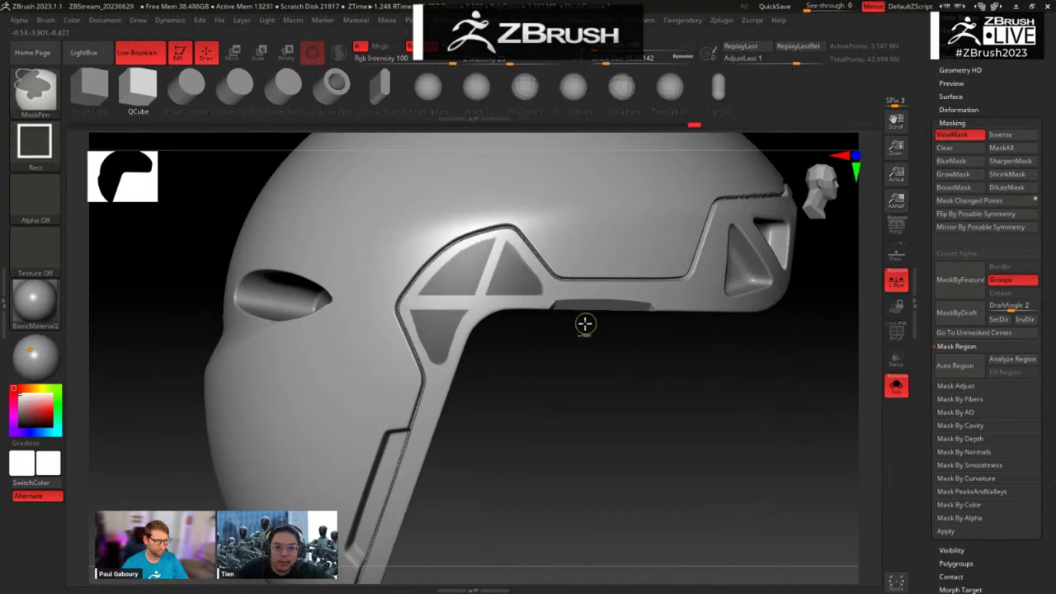
{"action": "mouse_move", "coordinate": [587, 355]}
{"action": "left_mouse_down"}
{"action": "mouse_move", "coordinate": [618, 355]}
{"action": "mouse_move", "coordinate": [626, 383]}
{"action": "mouse_move", "coordinate": [632, 358]}
{"action": "mouse_move", "coordinate": [663, 361]}
{"action": "mouse_move", "coordinate": [801, 462]}
{"action": "mouse_move", "coordinate": [513, 359]}
{"action": "left_mouse_up"}
{"action": "key", "text": "ctrl+z"}
{"action": "left_click_drag", "start_coordinate": [405, 329], "coordinate": [496, 318], "text": "ctrl"}
Step: Blur the edges of the three side-panel mask segments to soften their corners, inverting the mask and then restoring it
{"action": "left_click", "coordinate": [453, 276], "text": "ctrl"}
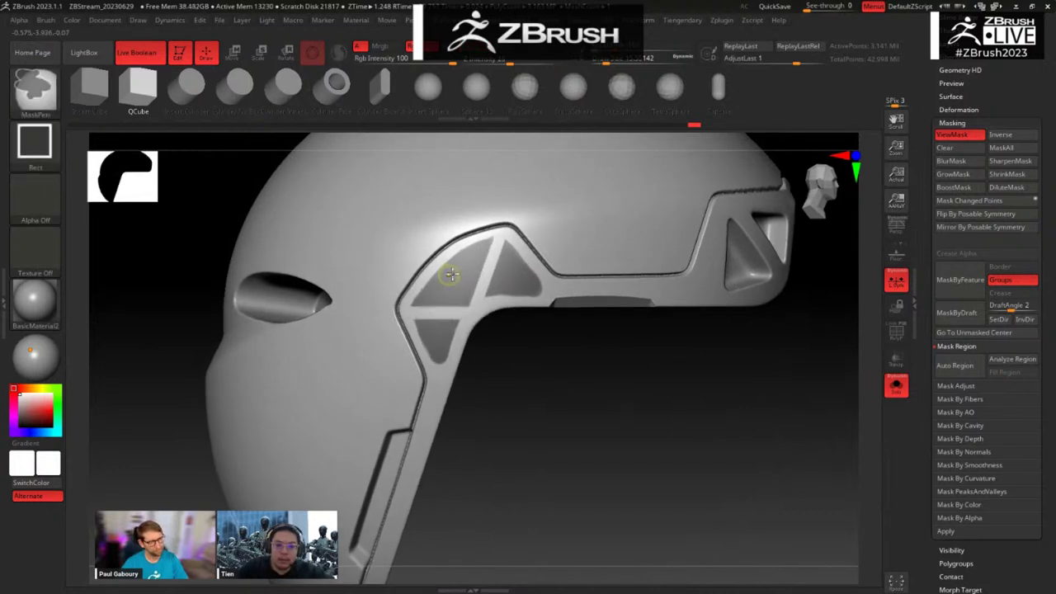
{"action": "left_click", "coordinate": [454, 276], "text": "ctrl"}
{"action": "left_click", "coordinate": [518, 290], "text": "ctrl"}
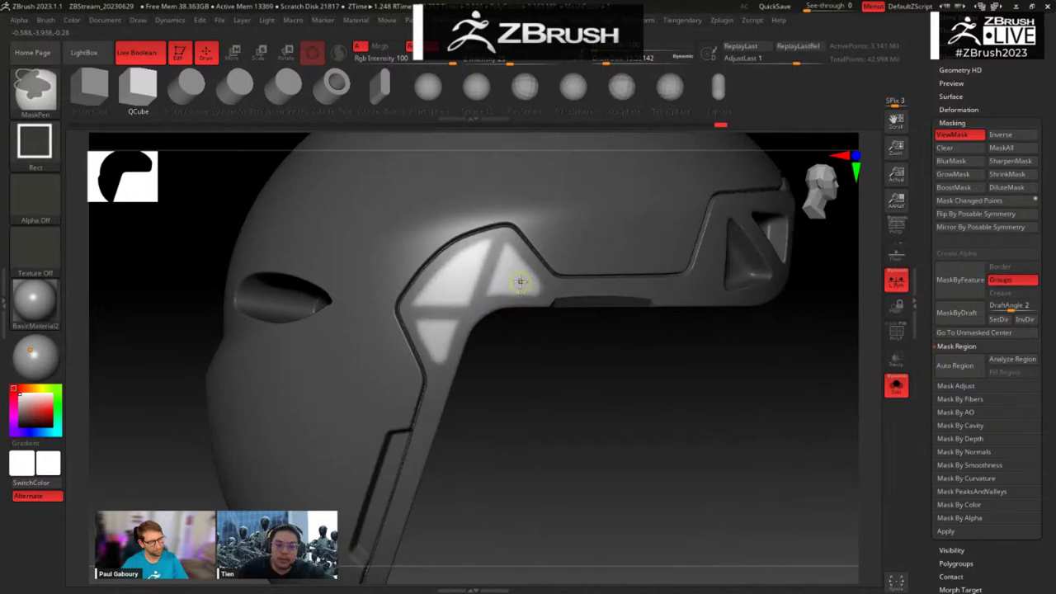
{"action": "mouse_move", "coordinate": [541, 383]}
{"action": "left_mouse_down"}
{"action": "mouse_move", "coordinate": [562, 356]}
{"action": "mouse_move", "coordinate": [623, 406]}
{"action": "mouse_move", "coordinate": [537, 396]}
{"action": "mouse_move", "coordinate": [533, 354]}
{"action": "left_mouse_up"}
{"action": "left_click", "coordinate": [603, 400], "text": "ctrl"}
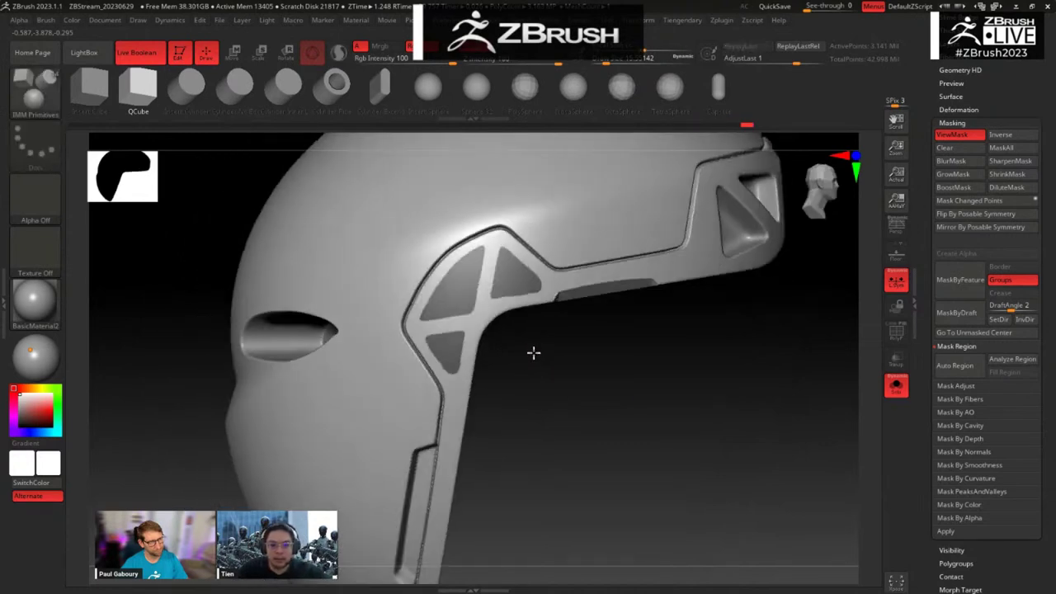
Step: Switch the masking stroke to Lasso and trace over the three mask segments and the strips between them
{"action": "left_click", "coordinate": [34, 141]}
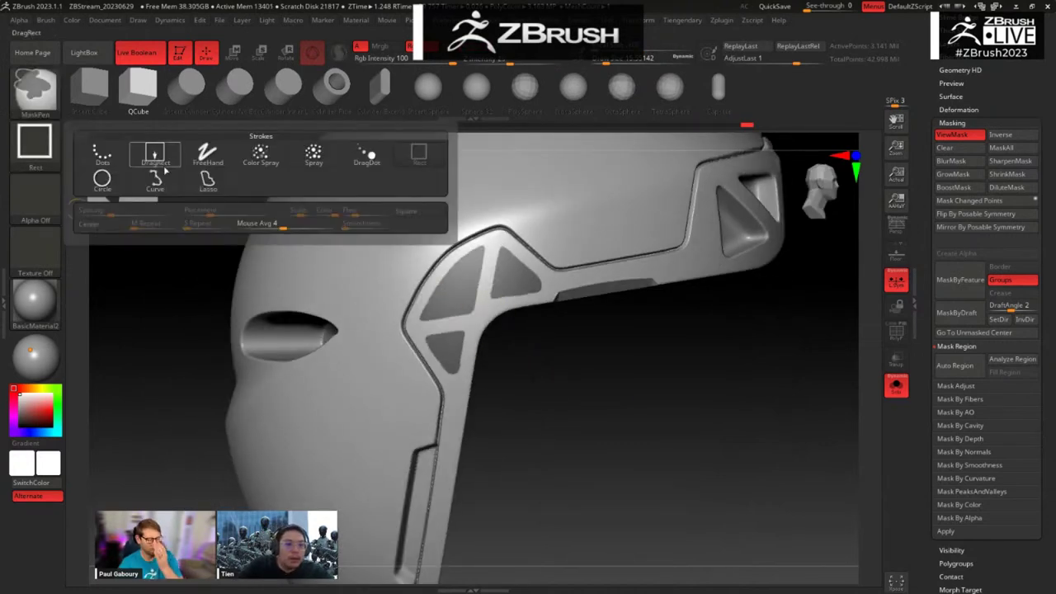
{"action": "left_click", "coordinate": [210, 183]}
{"action": "left_click_drag", "start_coordinate": [400, 321], "coordinate": [510, 456], "text": "ctrl"}
{"action": "left_click_drag", "start_coordinate": [509, 458], "coordinate": [507, 456]}
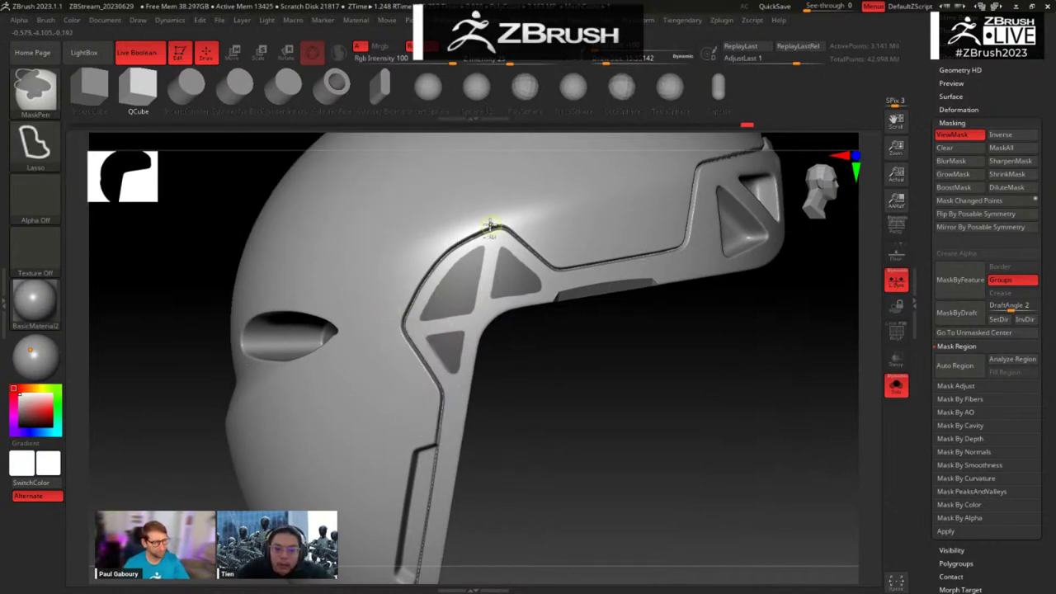
{"action": "mouse_move", "coordinate": [491, 234]}
{"action": "left_mouse_down", "text": "ctrl"}
{"action": "mouse_move", "coordinate": [599, 337]}
{"action": "mouse_move", "coordinate": [532, 293]}
{"action": "left_mouse_up", "text": "ctrl"}
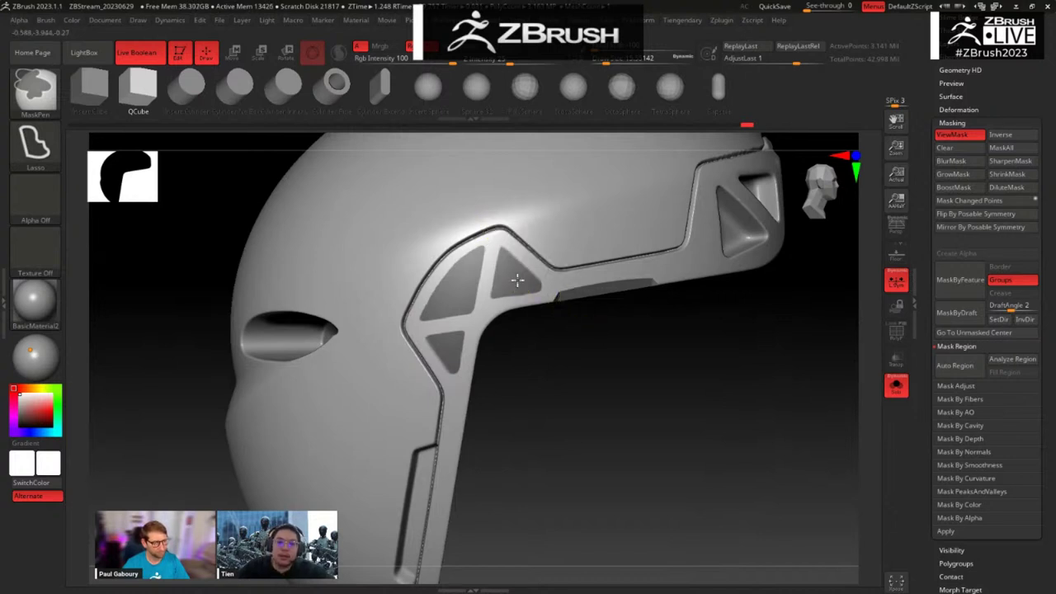
Step: Convert the three masked side-panel segments into their own polygroup and turn on the PolyFrame display
{"action": "left_click_drag", "start_coordinate": [528, 374], "coordinate": [558, 350]}
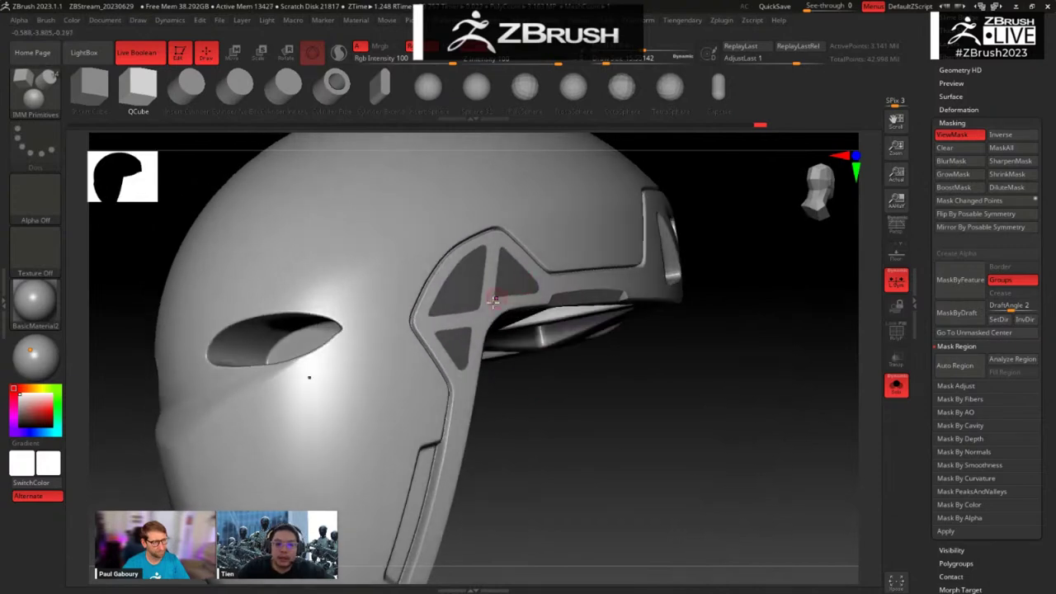
{"action": "left_click_drag", "start_coordinate": [611, 395], "coordinate": [598, 394], "text": "ctrl"}
{"action": "key", "text": "shift+f"}
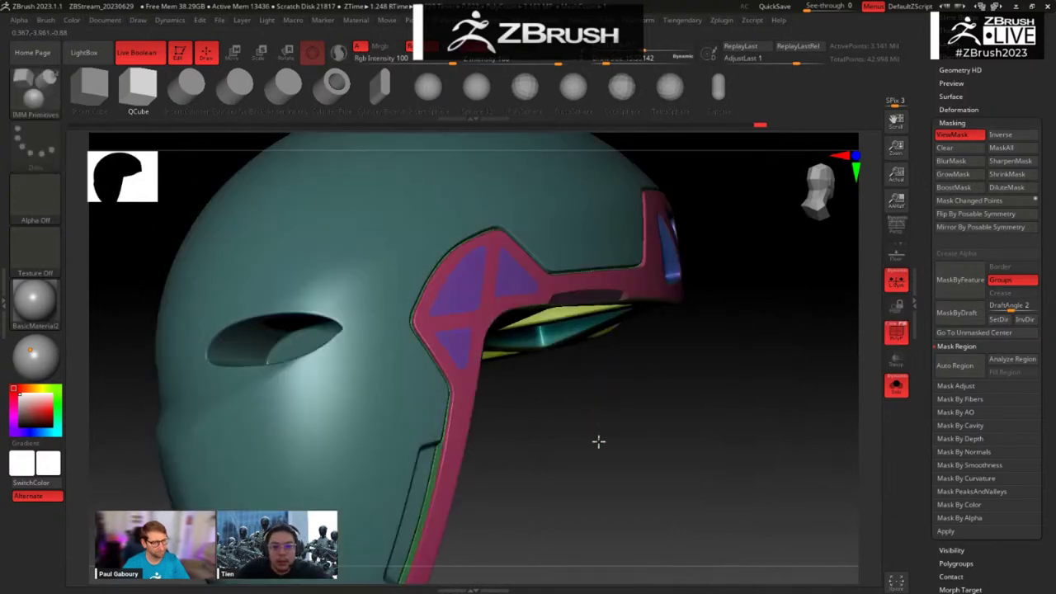
{"action": "left_click_drag", "start_coordinate": [599, 441], "coordinate": [572, 459]}
Step: Isolate the polygroup of the three segments and mask the rest of the helmet, leaving only the segments unmasked
{"action": "left_click", "coordinate": [510, 278], "text": "ctrl+shift"}
{"action": "left_click", "coordinate": [596, 373], "text": "ctrl"}
{"action": "left_click", "coordinate": [601, 380], "text": "ctrl+shift"}
{"action": "left_click", "coordinate": [612, 386], "text": "ctrl"}
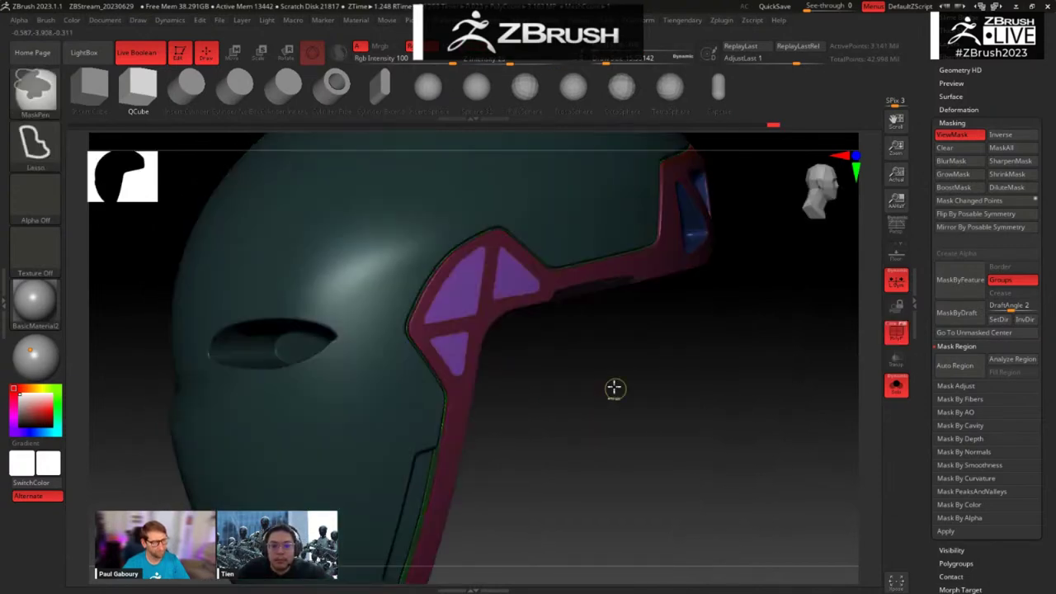
Step: Centre the Move gizmo on the unmasked side-panel segments and push them inward to form three recesses
{"action": "key", "text": "w"}
{"action": "left_click_drag", "start_coordinate": [560, 379], "coordinate": [601, 392]}
{"action": "left_click", "coordinate": [515, 326], "text": "alt"}
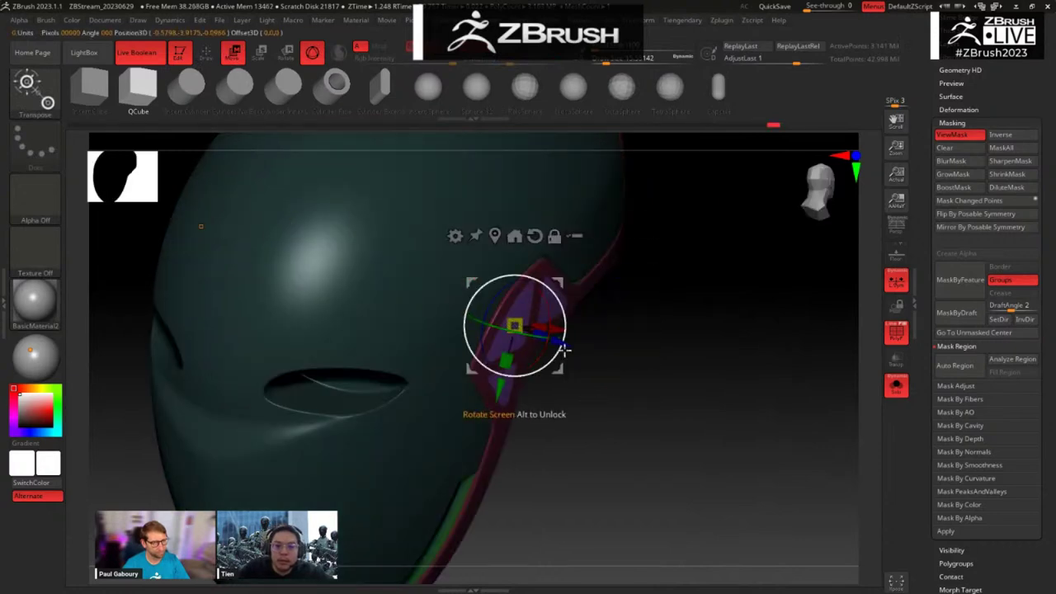
{"action": "mouse_move", "coordinate": [556, 341]}
{"action": "left_mouse_down"}
{"action": "mouse_move", "coordinate": [607, 376]}
{"action": "mouse_move", "coordinate": [500, 292]}
{"action": "mouse_move", "coordinate": [387, 374]}
{"action": "mouse_move", "coordinate": [392, 328]}
{"action": "mouse_move", "coordinate": [366, 383]}
{"action": "mouse_move", "coordinate": [368, 368]}
{"action": "mouse_move", "coordinate": [370, 391]}
{"action": "mouse_move", "coordinate": [352, 410]}
{"action": "mouse_move", "coordinate": [467, 389]}
{"action": "left_mouse_up"}
{"action": "key", "text": "q"}
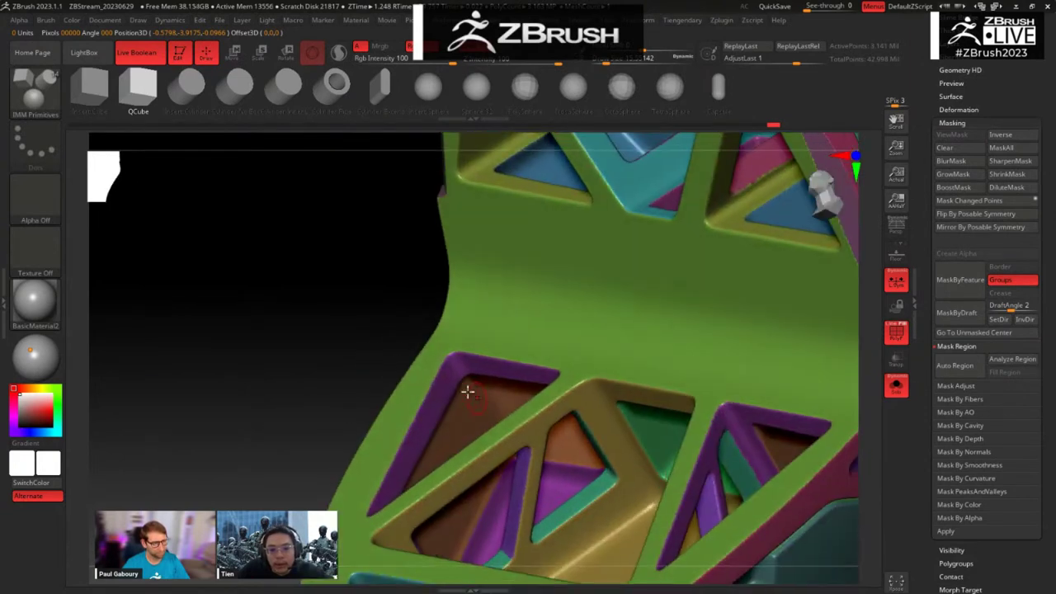
{"action": "left_click", "coordinate": [323, 349], "text": "ctrl"}
{"action": "left_click_drag", "start_coordinate": [324, 349], "coordinate": [451, 305]}
{"action": "key", "text": "w"}
{"action": "mouse_move", "coordinate": [397, 330]}
{"action": "left_mouse_down"}
{"action": "mouse_move", "coordinate": [278, 401]}
{"action": "mouse_move", "coordinate": [273, 377]}
{"action": "mouse_move", "coordinate": [269, 455]}
{"action": "mouse_move", "coordinate": [330, 479]}
{"action": "mouse_move", "coordinate": [667, 330]}
{"action": "mouse_move", "coordinate": [717, 330]}
{"action": "mouse_move", "coordinate": [681, 257]}
{"action": "left_mouse_up"}
Step: Isolate the recesses' side walls, assign them their own polygroup, and remesh the full helmet with DynaMesh
{"action": "left_click", "coordinate": [554, 256], "text": "ctrl+shift"}
{"action": "left_click_drag", "start_coordinate": [684, 338], "coordinate": [561, 242]}
{"action": "left_click", "coordinate": [561, 242], "text": "ctrl+shift"}
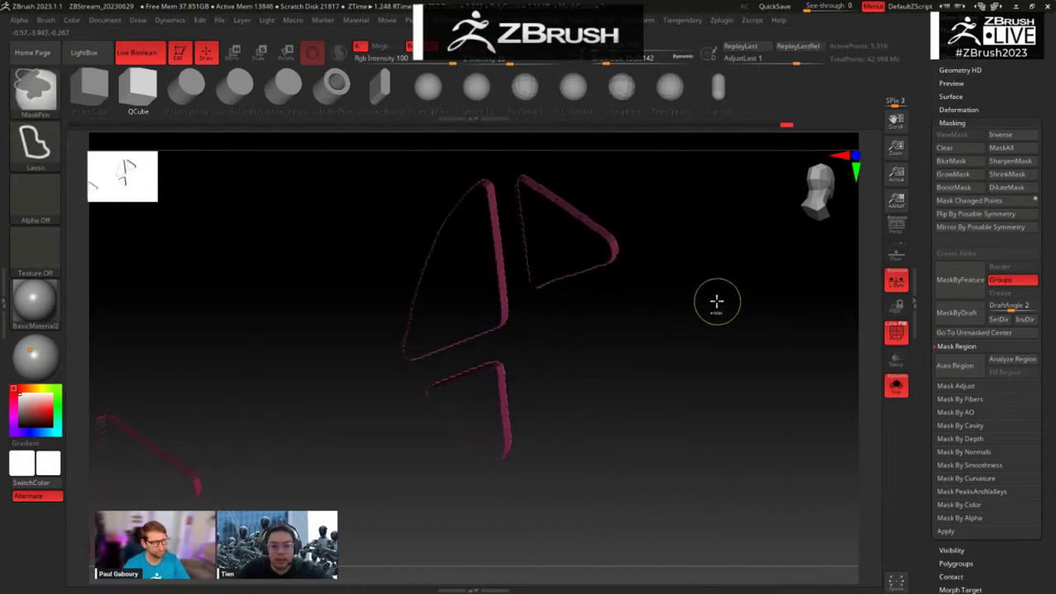
{"action": "left_click", "coordinate": [712, 299], "text": "ctrl+shift"}
{"action": "key", "text": "space"}
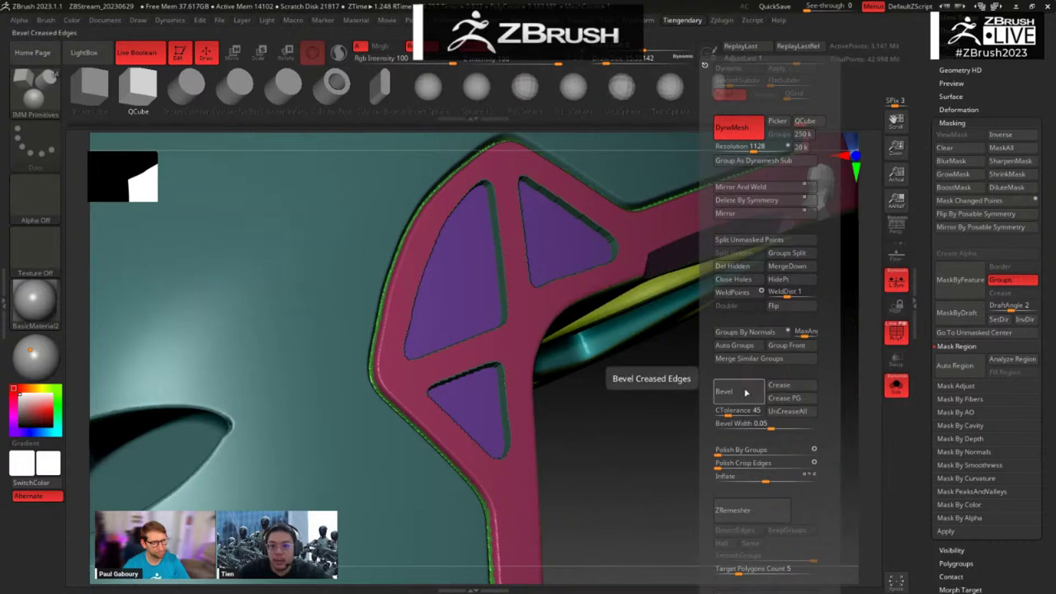
{"action": "left_click_drag", "start_coordinate": [735, 407], "coordinate": [809, 476], "text": "ctrl"}
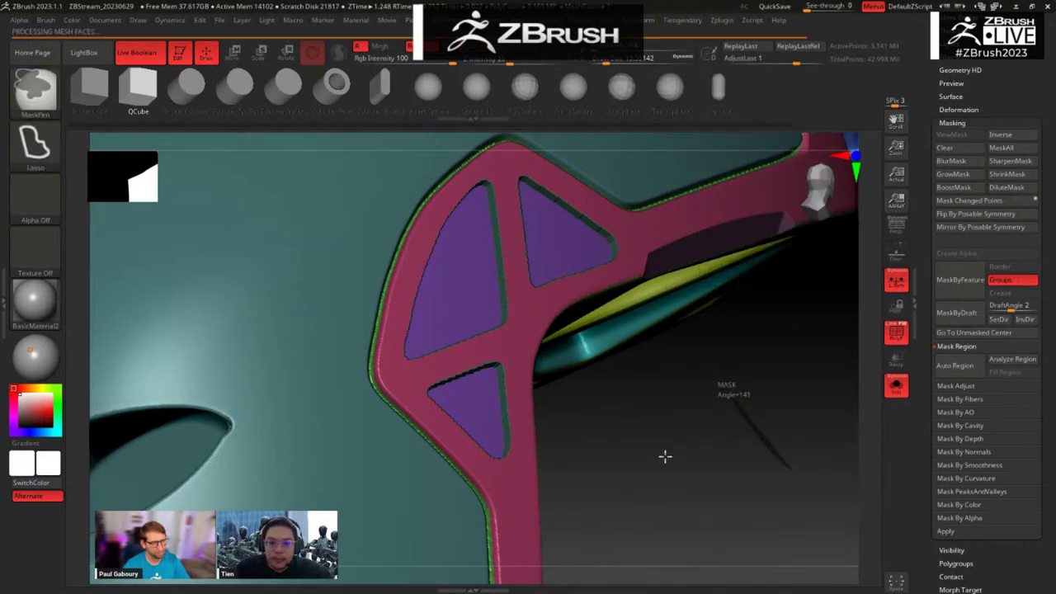
Step: Mask everything except the recess walls and smooth them with Polish By Groups at about 34
{"action": "left_click_drag", "start_coordinate": [668, 436], "coordinate": [671, 403]}
{"action": "left_click", "coordinate": [603, 248], "text": "ctrl+shift"}
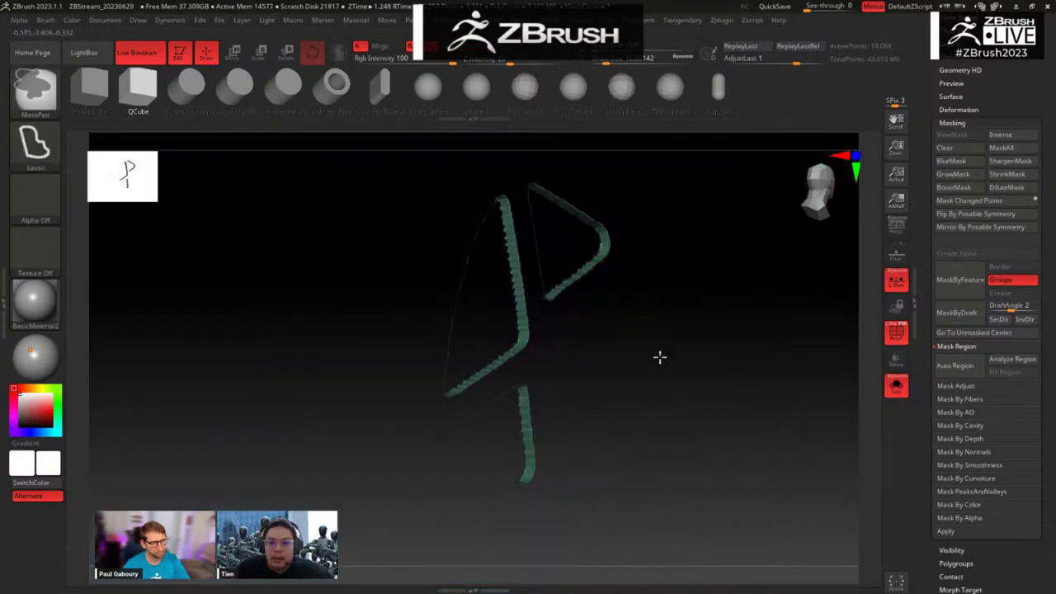
{"action": "left_click", "coordinate": [684, 382], "text": "ctrl+shift"}
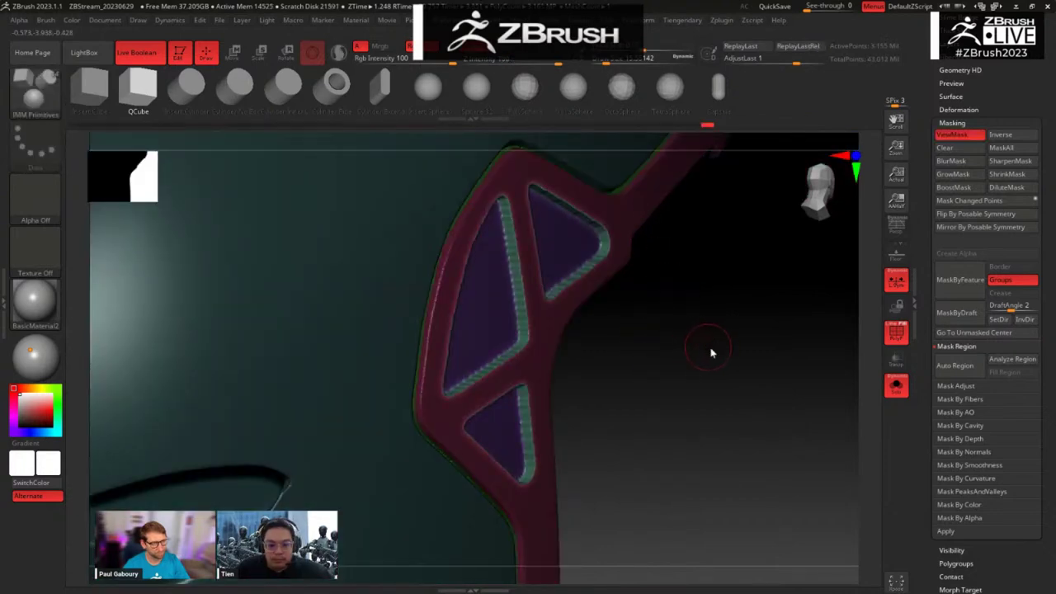
{"action": "key", "text": "space"}
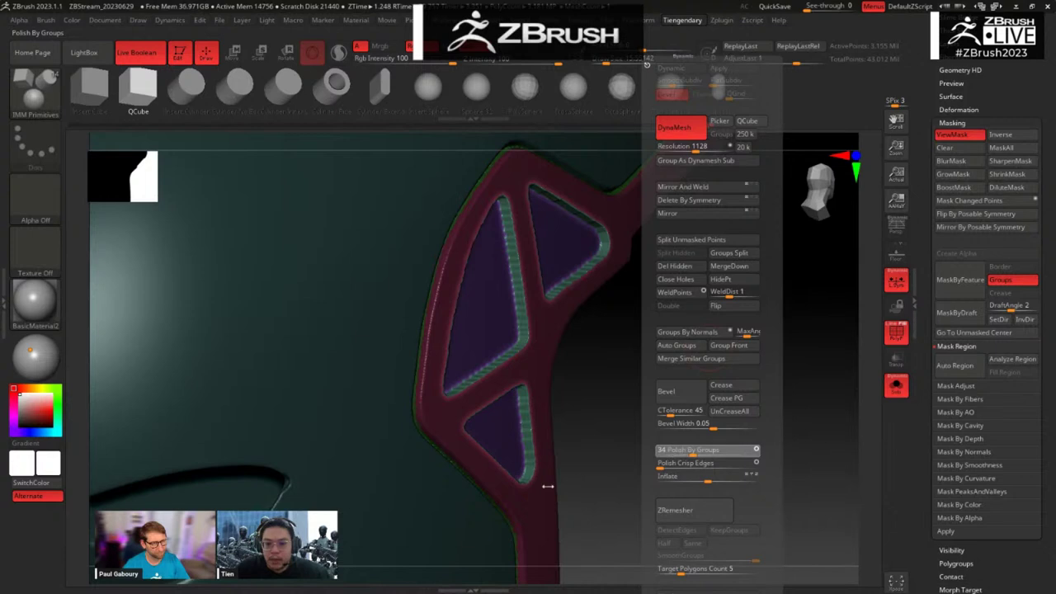
Step: Turn off the PolyFrame display and clear the mask from the helmet
{"action": "left_click_drag", "start_coordinate": [674, 363], "coordinate": [706, 322]}
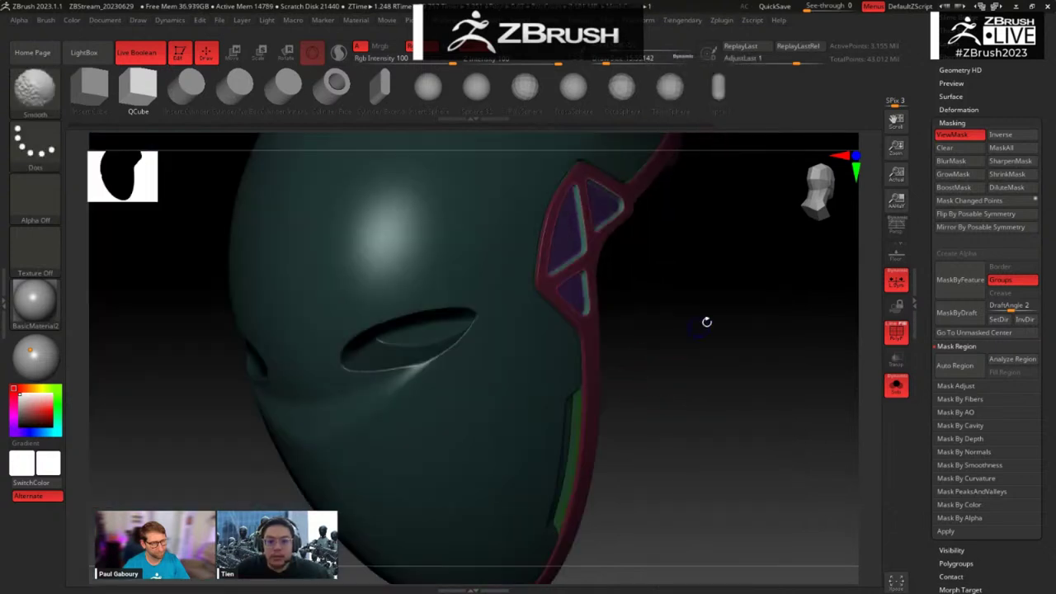
{"action": "key", "text": "shift+f"}
{"action": "key", "text": "ctrl"}
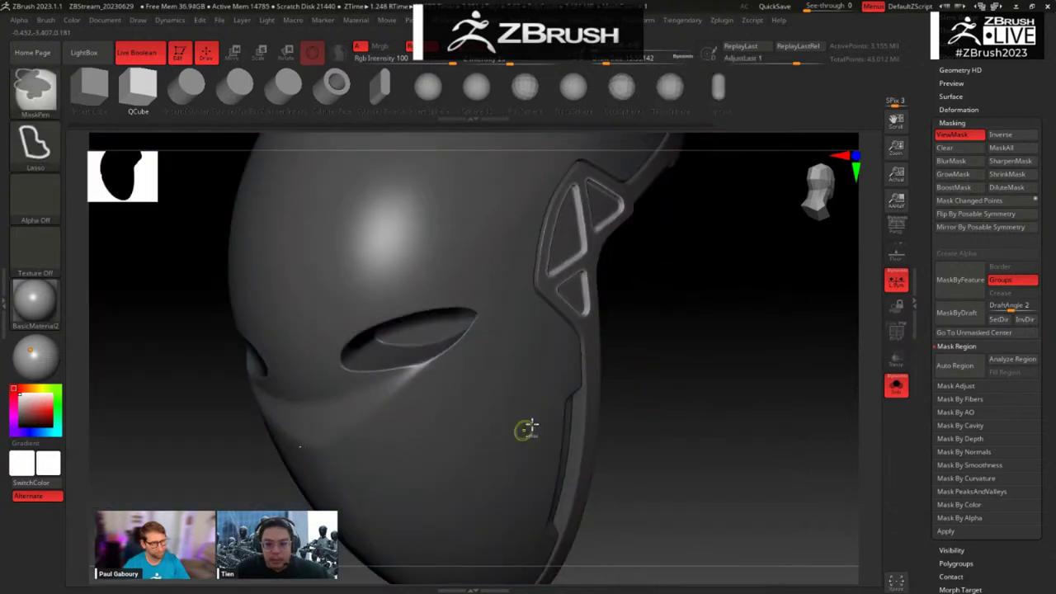
{"action": "key", "text": "space"}
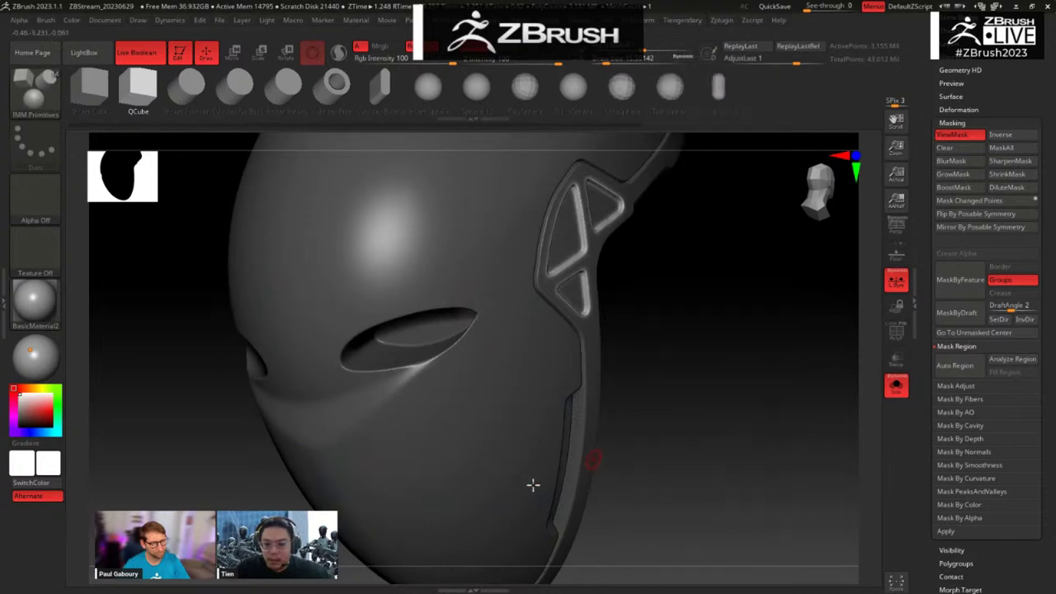
{"action": "mouse_move", "coordinate": [691, 348]}
{"action": "left_mouse_down", "text": "ctrl"}
{"action": "mouse_move", "coordinate": [710, 329]}
{"action": "mouse_move", "coordinate": [732, 328]}
{"action": "mouse_move", "coordinate": [682, 342]}
{"action": "mouse_move", "coordinate": [695, 371]}
{"action": "mouse_move", "coordinate": [664, 310]}
{"action": "left_mouse_up", "text": "ctrl"}
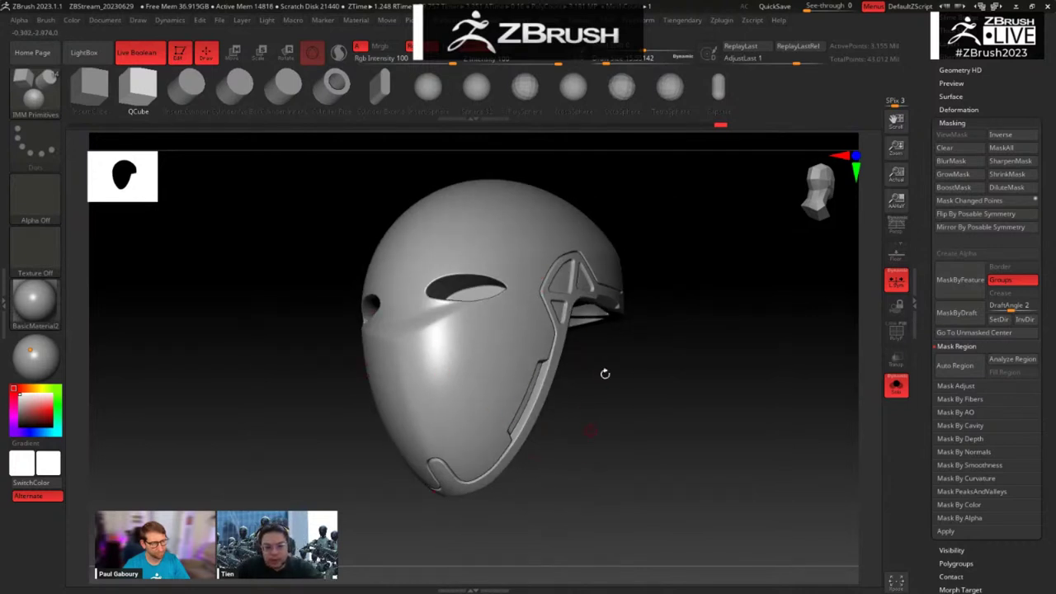
{"action": "left_click_drag", "start_coordinate": [651, 414], "coordinate": [619, 422]}
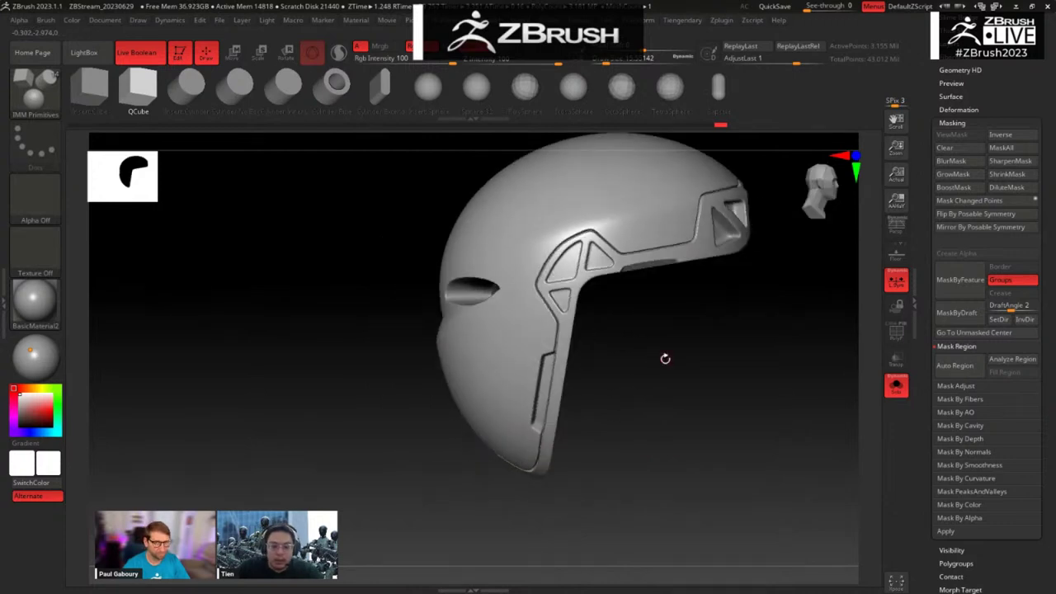
Step: Lasso-mask the cheek and jaw area below the helmet's eye, giving the mask an angular upper corner
{"action": "left_click", "coordinate": [34, 142], "text": "ctrl"}
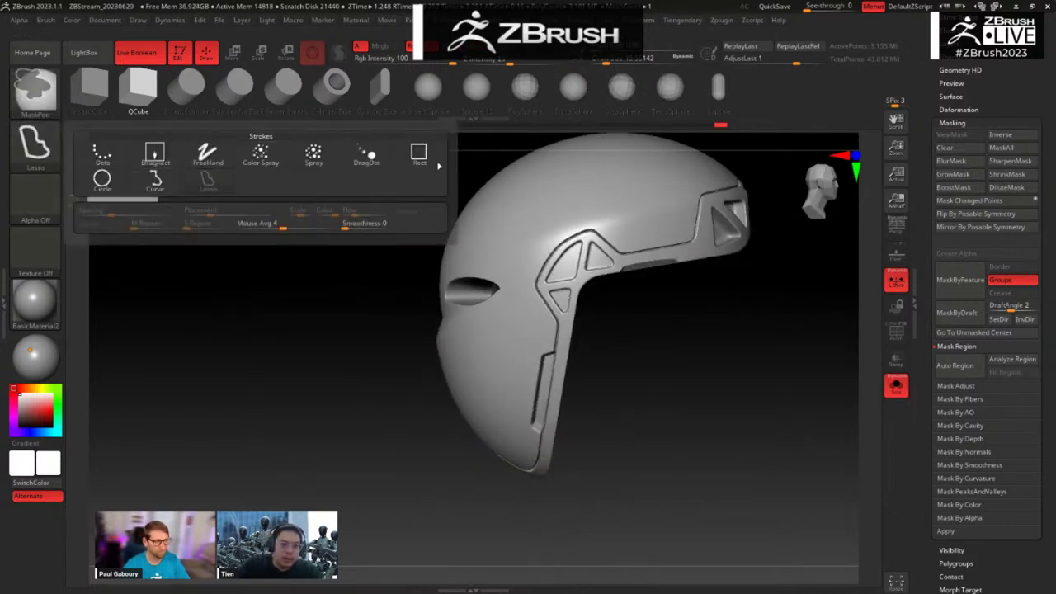
{"action": "mouse_move", "coordinate": [525, 364]}
{"action": "left_mouse_down"}
{"action": "mouse_move", "coordinate": [521, 315]}
{"action": "mouse_move", "coordinate": [503, 313]}
{"action": "mouse_move", "coordinate": [443, 451]}
{"action": "mouse_move", "coordinate": [504, 512]}
{"action": "left_mouse_up"}
{"action": "mouse_move", "coordinate": [514, 311]}
{"action": "left_mouse_down"}
{"action": "mouse_move", "coordinate": [528, 348]}
{"action": "mouse_move", "coordinate": [573, 389]}
{"action": "left_mouse_up"}
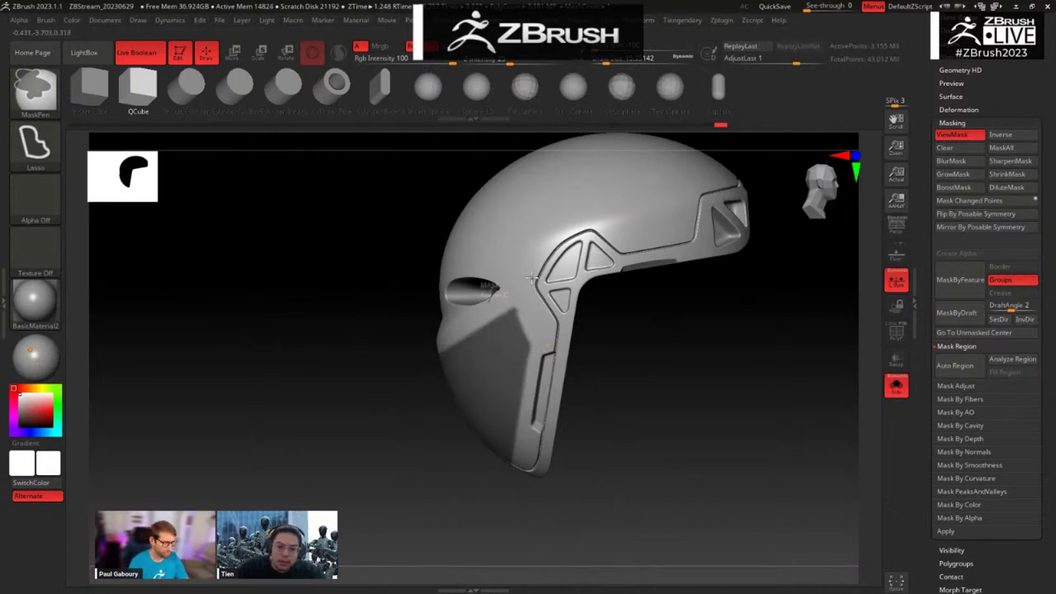
{"action": "left_click_drag", "start_coordinate": [533, 278], "coordinate": [588, 407]}
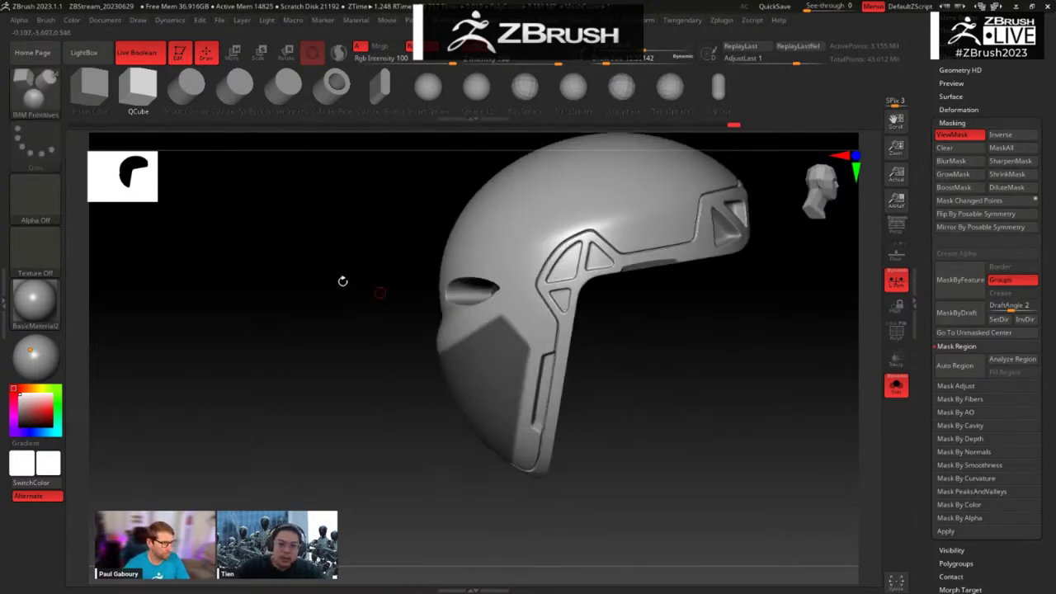
Step: Set the masking stroke to Rect with a gradient alpha and prepare a softened, inverted mask around the lower face
{"action": "left_click", "coordinate": [35, 142], "text": "ctrl"}
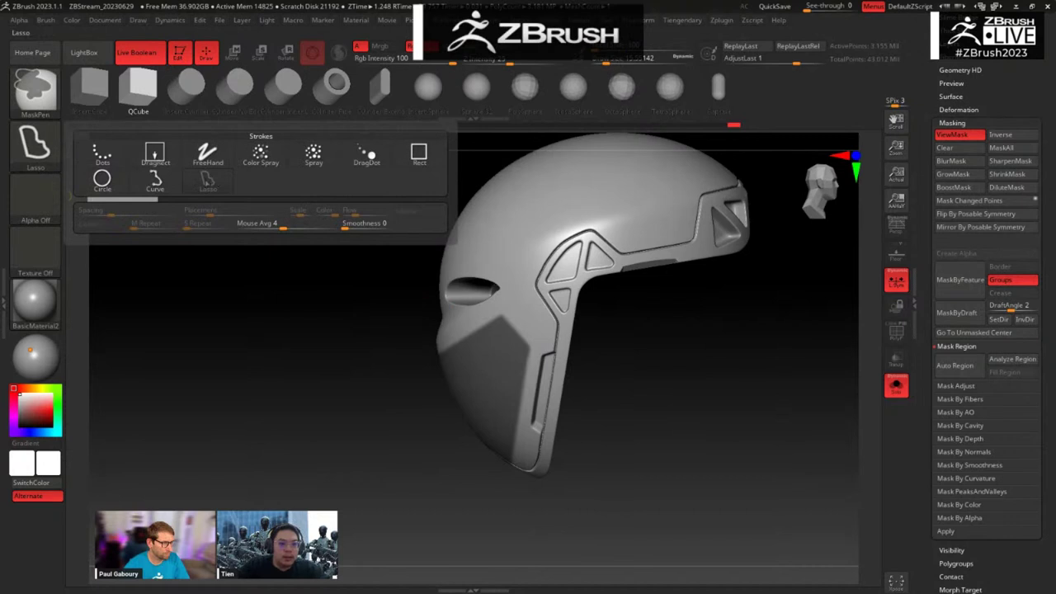
{"action": "left_click", "coordinate": [418, 155]}
{"action": "left_click", "coordinate": [35, 198]}
{"action": "left_click", "coordinate": [271, 312]}
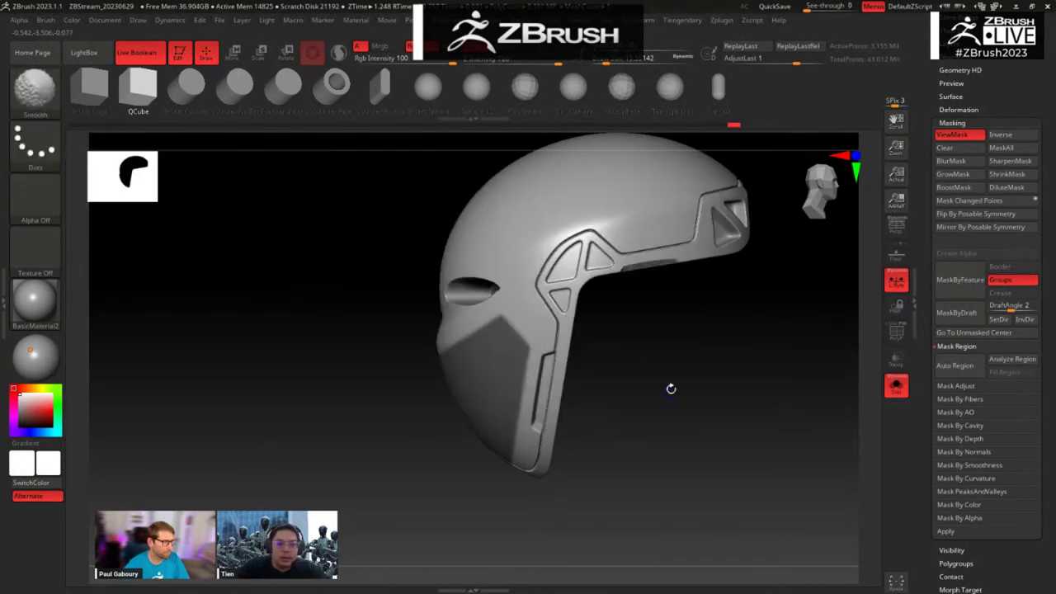
{"action": "mouse_move", "coordinate": [671, 385]}
{"action": "left_mouse_down"}
{"action": "mouse_move", "coordinate": [721, 523]}
{"action": "mouse_move", "coordinate": [677, 573]}
{"action": "mouse_move", "coordinate": [866, 510]}
{"action": "mouse_move", "coordinate": [1016, 493]}
{"action": "mouse_move", "coordinate": [943, 472]}
{"action": "left_mouse_up"}
{"action": "mouse_move", "coordinate": [383, 239]}
{"action": "left_mouse_down", "text": "ctrl"}
{"action": "mouse_move", "coordinate": [502, 433]}
{"action": "mouse_move", "coordinate": [536, 445]}
{"action": "mouse_move", "coordinate": [501, 495]}
{"action": "mouse_move", "coordinate": [587, 455]}
{"action": "mouse_move", "coordinate": [578, 445]}
{"action": "left_mouse_up", "text": "ctrl"}
{"action": "key", "text": "ctrl"}
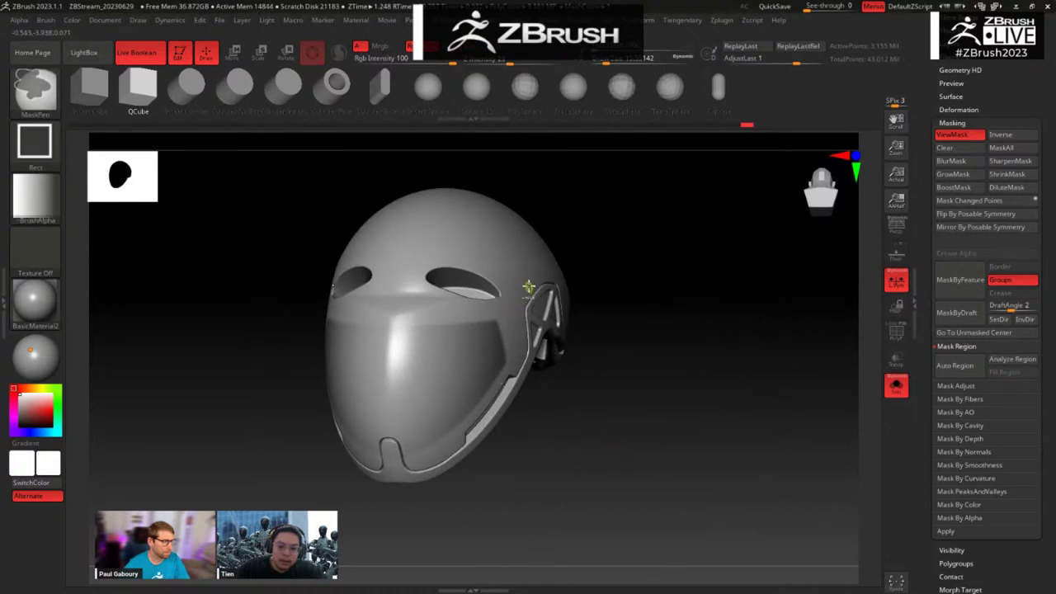
Step: Shift the unmasked lower-face panel slightly with the Move gizmo to form a raised ridge along its border
{"action": "mouse_move", "coordinate": [582, 388]}
{"action": "left_mouse_down"}
{"action": "mouse_move", "coordinate": [611, 424]}
{"action": "mouse_move", "coordinate": [630, 424]}
{"action": "mouse_move", "coordinate": [599, 398]}
{"action": "left_mouse_up"}
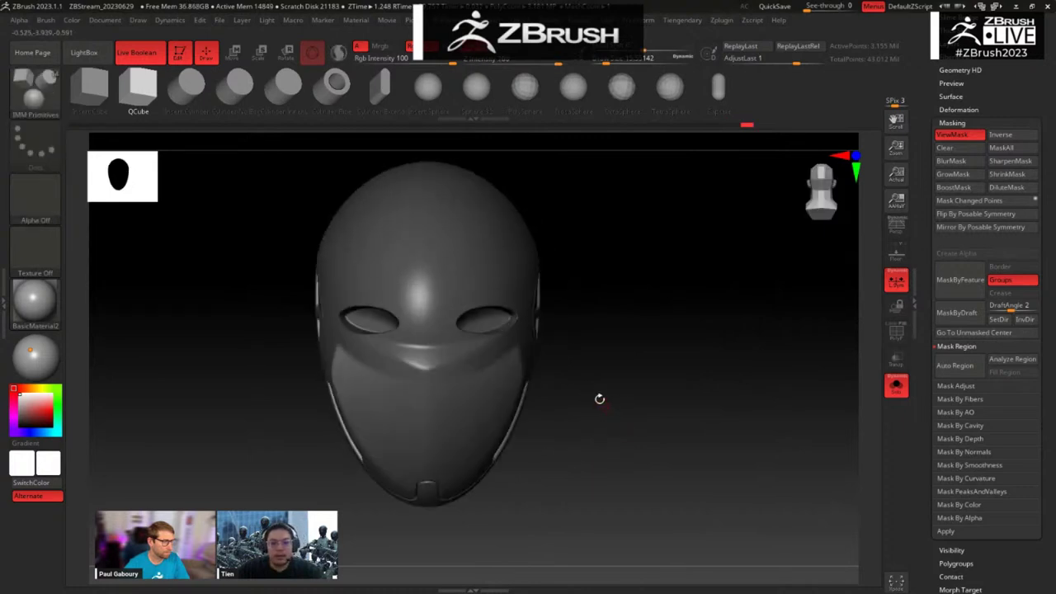
{"action": "key", "text": "w"}
{"action": "left_click", "coordinate": [559, 205]}
{"action": "left_click_drag", "start_coordinate": [606, 291], "coordinate": [597, 290]}
{"action": "left_click_drag", "start_coordinate": [665, 318], "coordinate": [610, 263]}
{"action": "key", "text": "q"}
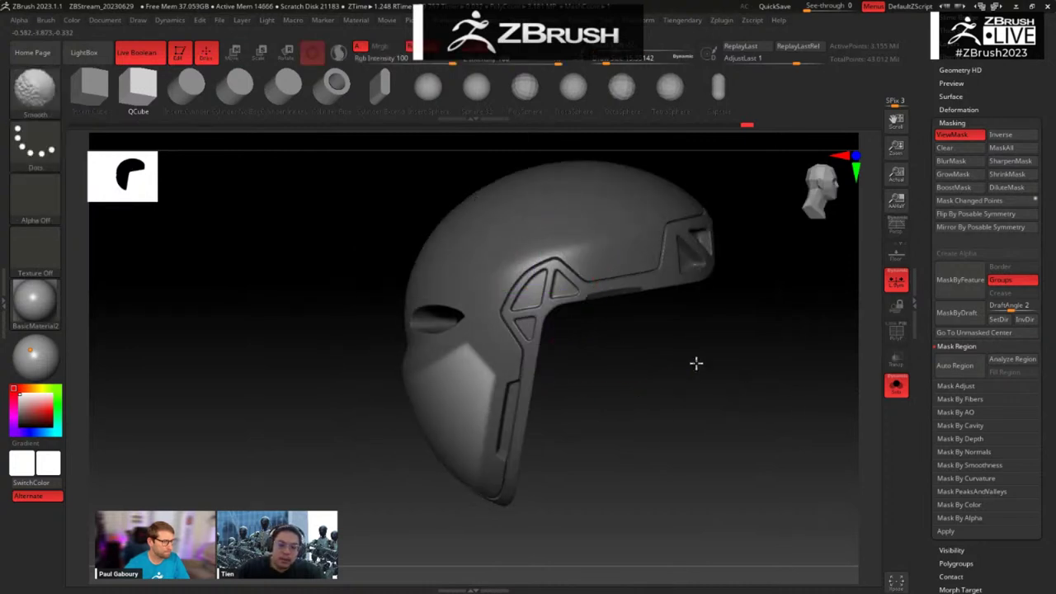
Step: Fade the mask across the front of the lower face with the gradient rectangle and shift the remaining unmasked area again
{"action": "left_click_drag", "start_coordinate": [695, 363], "coordinate": [886, 523], "text": "shift"}
{"action": "key", "text": "ctrl"}
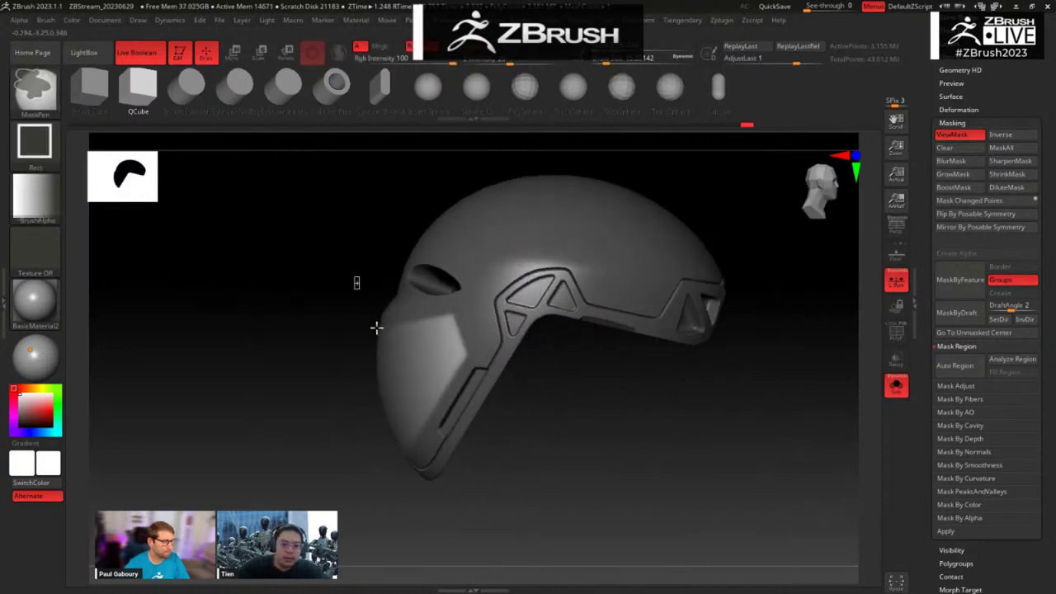
{"action": "left_click_drag", "start_coordinate": [354, 279], "coordinate": [519, 467], "text": "ctrl"}
{"action": "left_click_drag", "start_coordinate": [561, 405], "coordinate": [675, 369]}
{"action": "key", "text": "w"}
{"action": "left_click_drag", "start_coordinate": [599, 291], "coordinate": [580, 290]}
{"action": "key", "text": "ctrl"}
{"action": "key", "text": "q"}
{"action": "mouse_move", "coordinate": [670, 347]}
{"action": "left_mouse_down", "text": "ctrl"}
{"action": "mouse_move", "coordinate": [637, 314]}
{"action": "mouse_move", "coordinate": [651, 311]}
{"action": "left_mouse_up", "text": "ctrl"}
{"action": "left_click", "coordinate": [653, 312], "text": "ctrl"}
Step: Polish the reshaped lower-face panel and clear the mask from the helmet
{"action": "key", "text": "grave"}
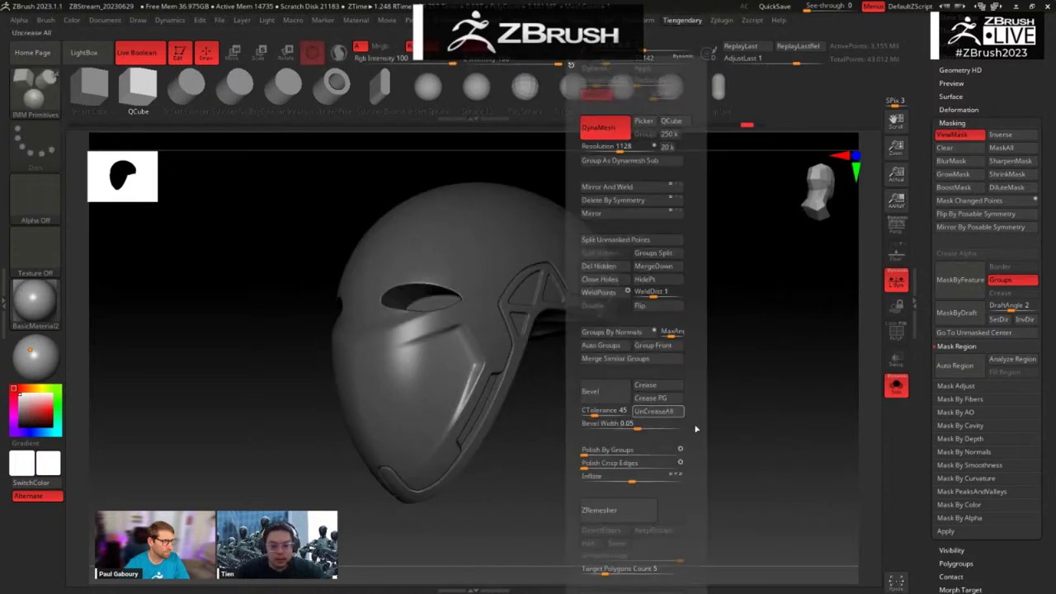
{"action": "key", "text": "grave"}
{"action": "left_click_drag", "start_coordinate": [620, 464], "coordinate": [667, 460]}
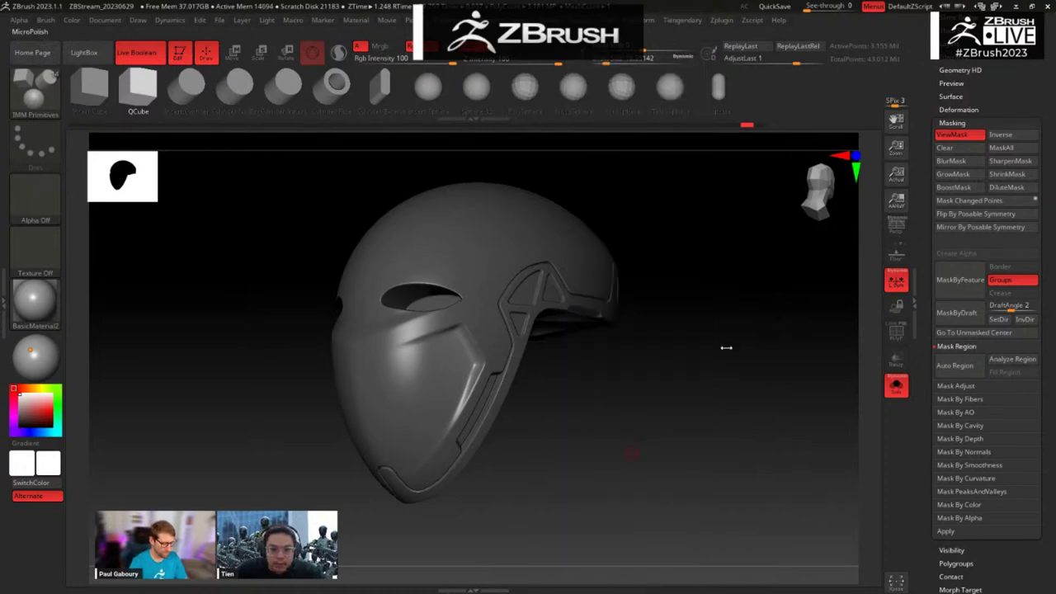
{"action": "left_click_drag", "start_coordinate": [691, 405], "coordinate": [661, 381]}
Step: Carve a short diagonal slot into the cheek beside the ridge's upper corner with the Layer brush
{"action": "key", "text": "b"}
{"action": "key", "text": "l"}
{"action": "key", "text": "a"}
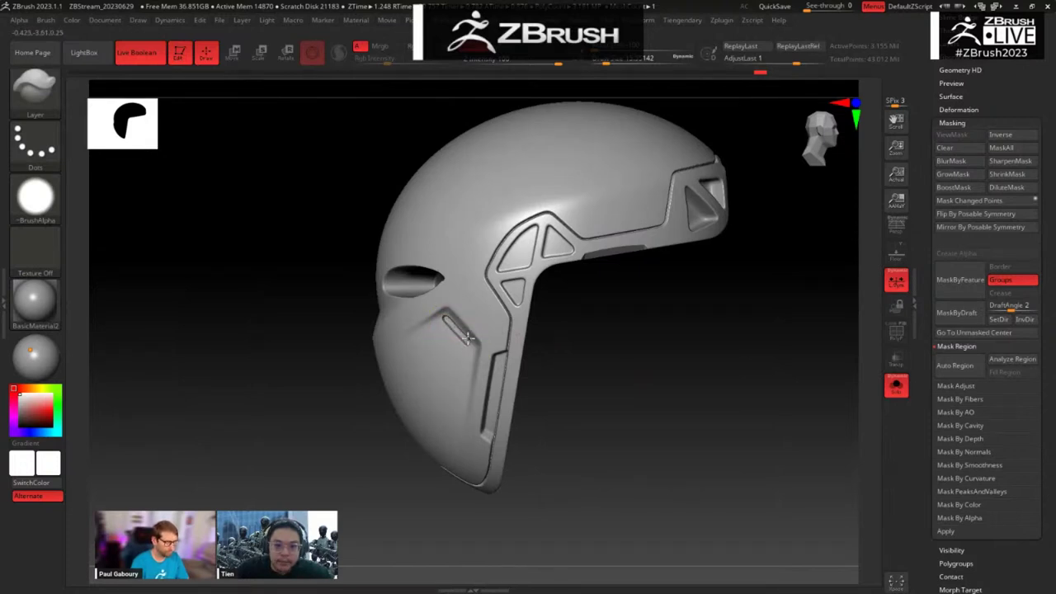
Step: Select the Move brush, adjust its Draw Size, and dent small screw holes beside the side frame's groove and near the cheek
{"action": "left_click_drag", "start_coordinate": [616, 375], "coordinate": [609, 342]}
{"action": "key", "text": "b"}
{"action": "key", "text": "m"}
{"action": "key", "text": "v"}
{"action": "key", "text": "space"}
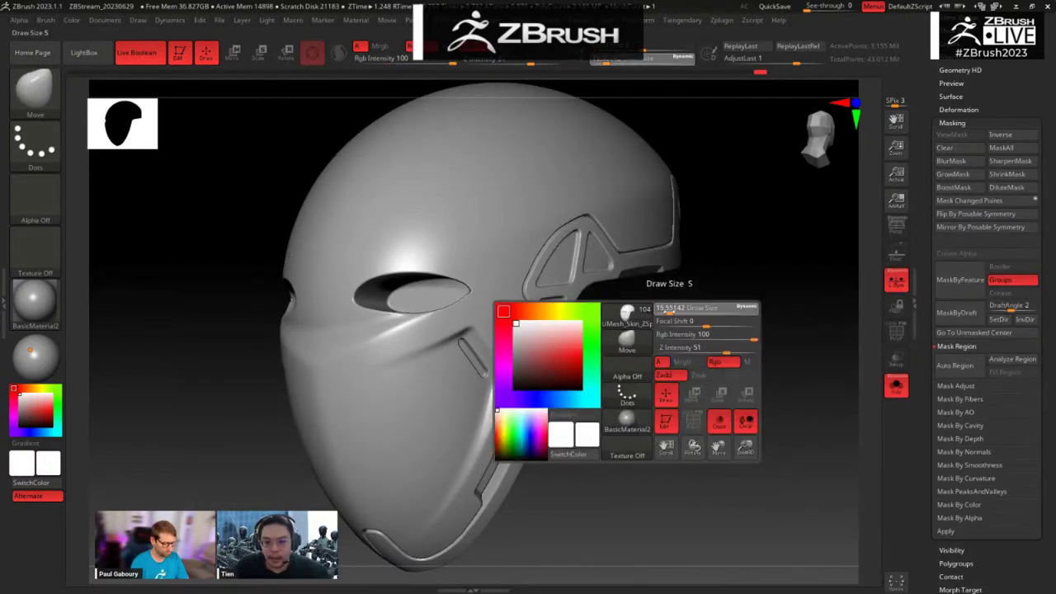
{"action": "mouse_move", "coordinate": [664, 310]}
{"action": "left_mouse_down"}
{"action": "mouse_move", "coordinate": [653, 372]}
{"action": "mouse_move", "coordinate": [637, 289]}
{"action": "left_mouse_up"}
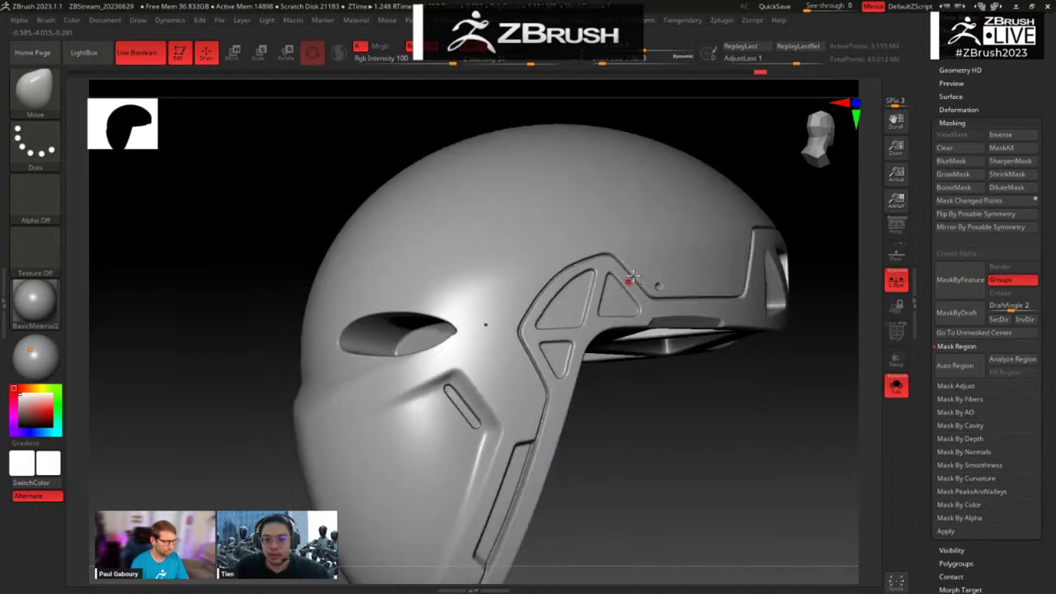
{"action": "right_click_drag", "start_coordinate": [702, 359], "coordinate": [584, 309]}
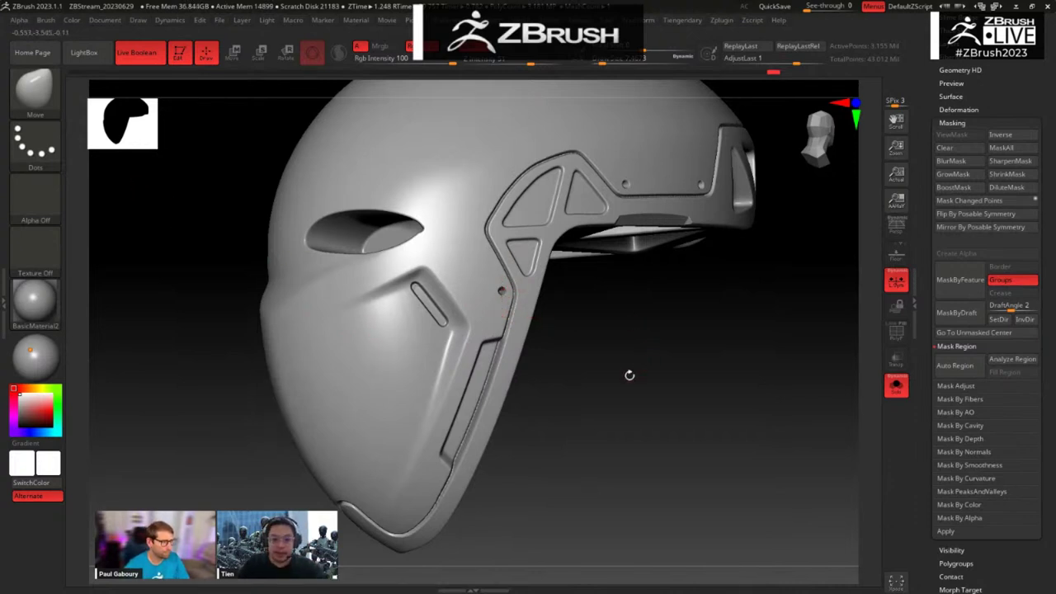
Step: Dent more small screw holes along the jaw edge and above the rear frame of the helmet
{"action": "right_click_drag", "start_coordinate": [630, 375], "coordinate": [459, 406]}
{"action": "right_click_drag", "start_coordinate": [550, 400], "coordinate": [482, 443]}
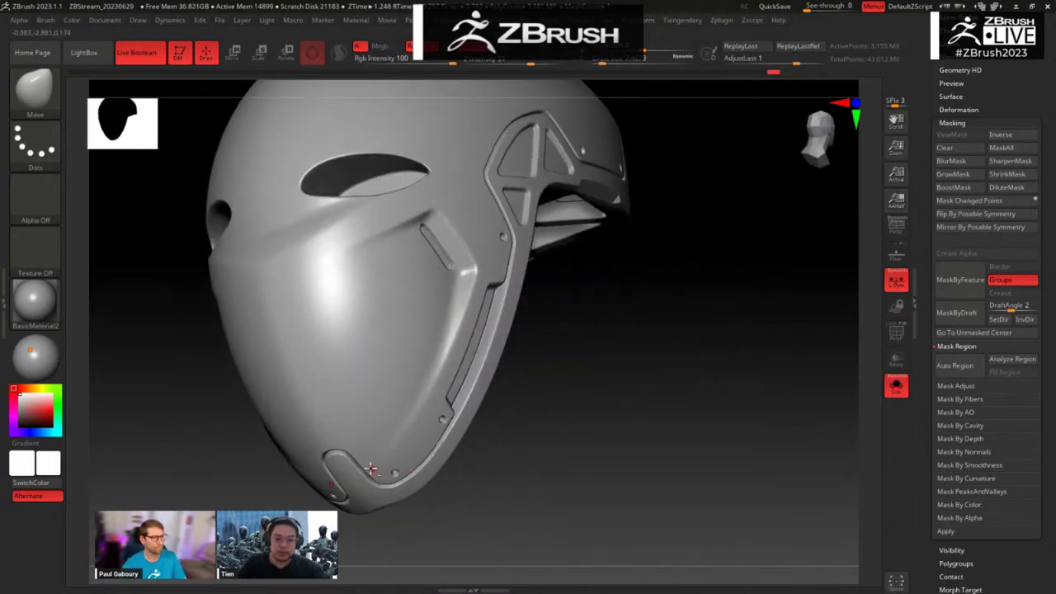
{"action": "right_click_drag", "start_coordinate": [577, 399], "coordinate": [531, 420]}
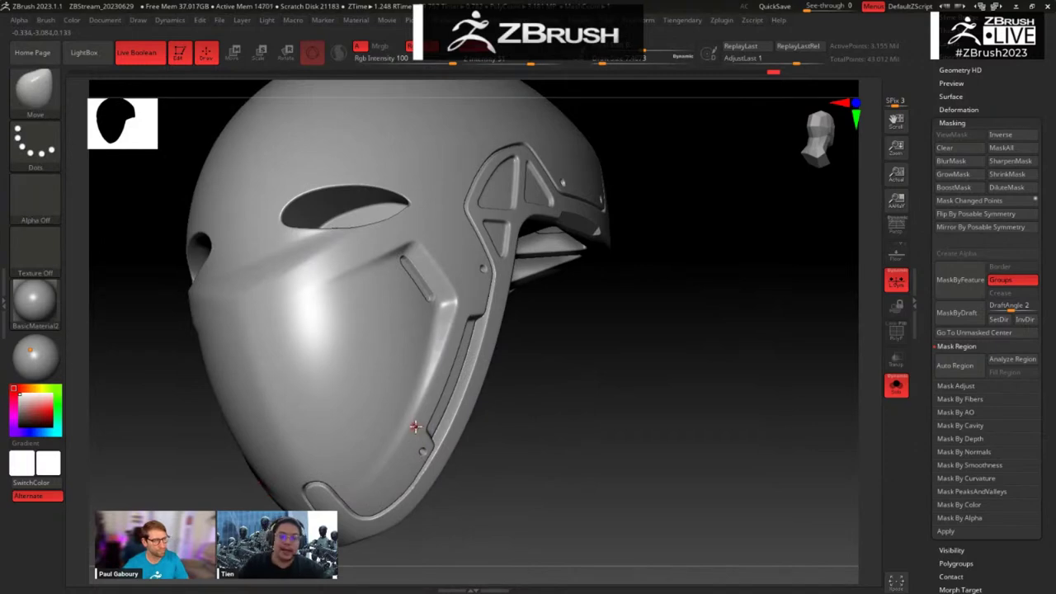
{"action": "right_click_drag", "start_coordinate": [708, 183], "coordinate": [661, 224]}
{"action": "right_click_drag", "start_coordinate": [787, 282], "coordinate": [530, 310]}
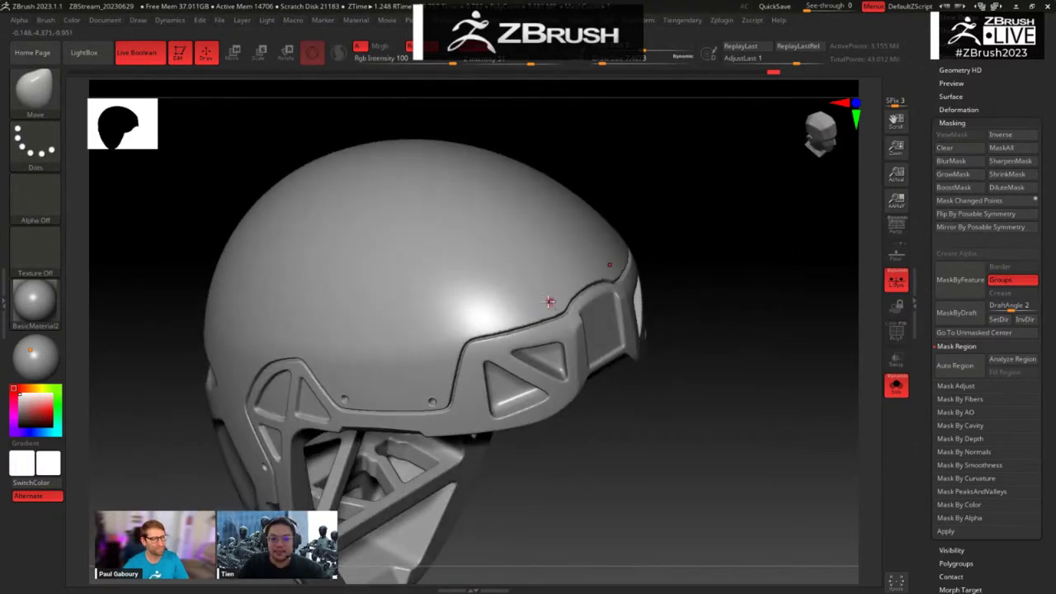
{"action": "right_click_drag", "start_coordinate": [564, 378], "coordinate": [476, 399]}
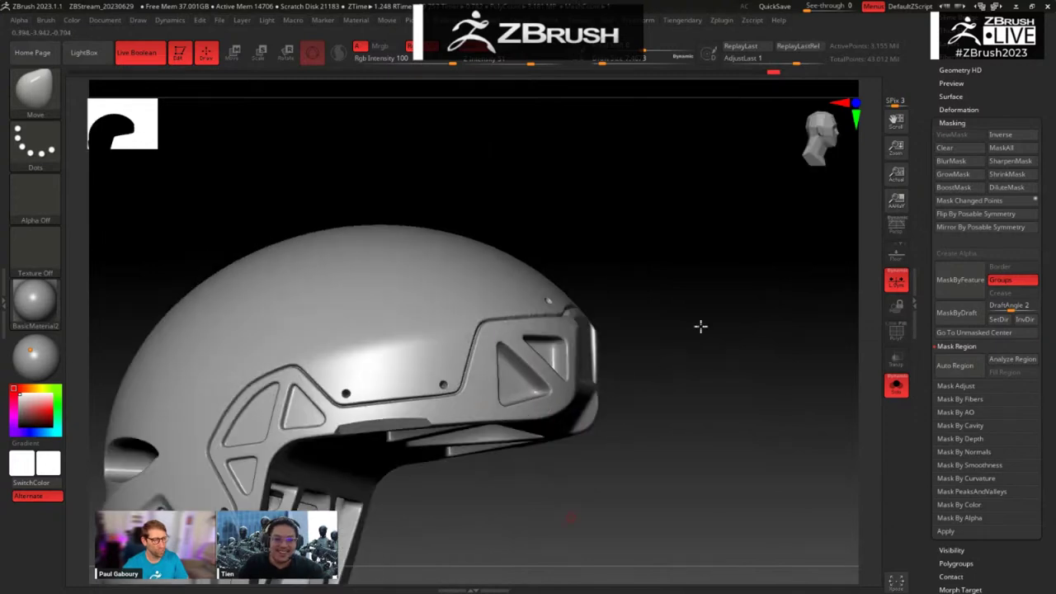
{"action": "right_click_drag", "start_coordinate": [701, 326], "coordinate": [652, 353]}
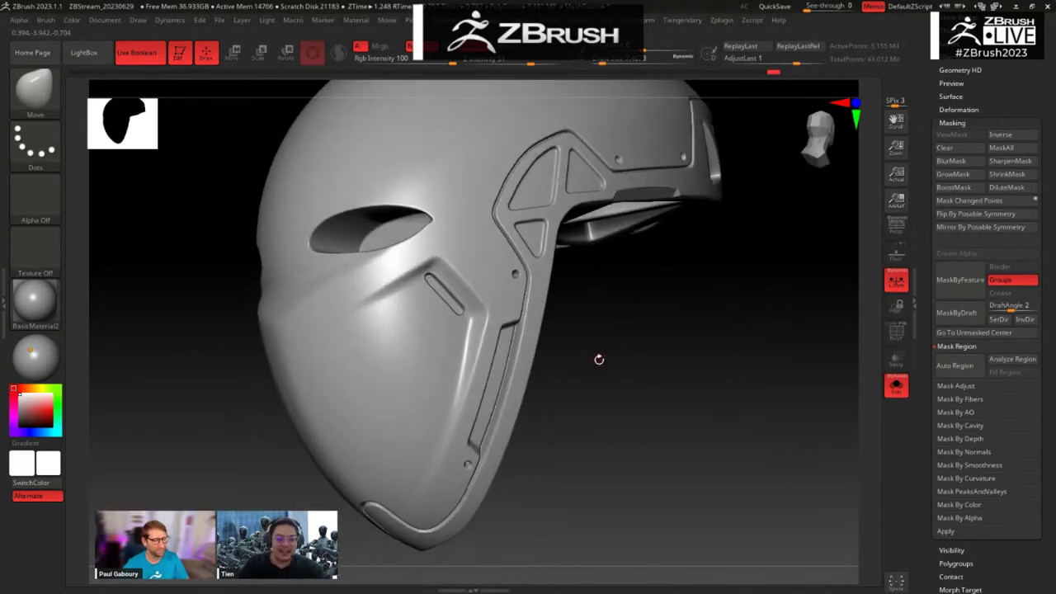
Step: Carve a narrow slot into the rounded tab at the chin with the Layer brush
{"action": "right_click_drag", "start_coordinate": [626, 291], "coordinate": [530, 216]}
{"action": "key", "text": "b"}
{"action": "key", "text": "l"}
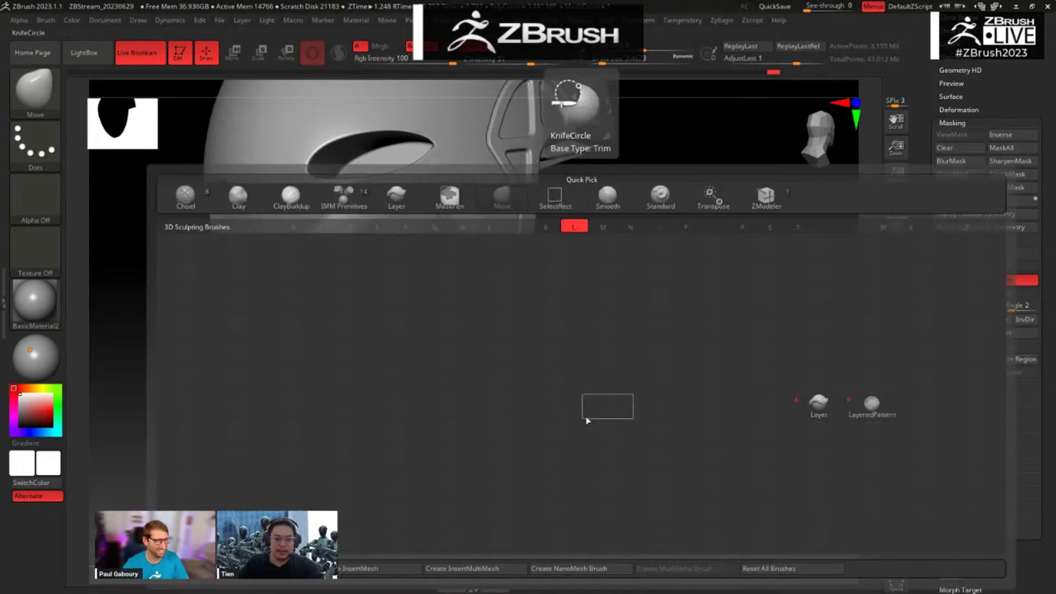
{"action": "key", "text": "y"}
{"action": "key", "text": "space"}
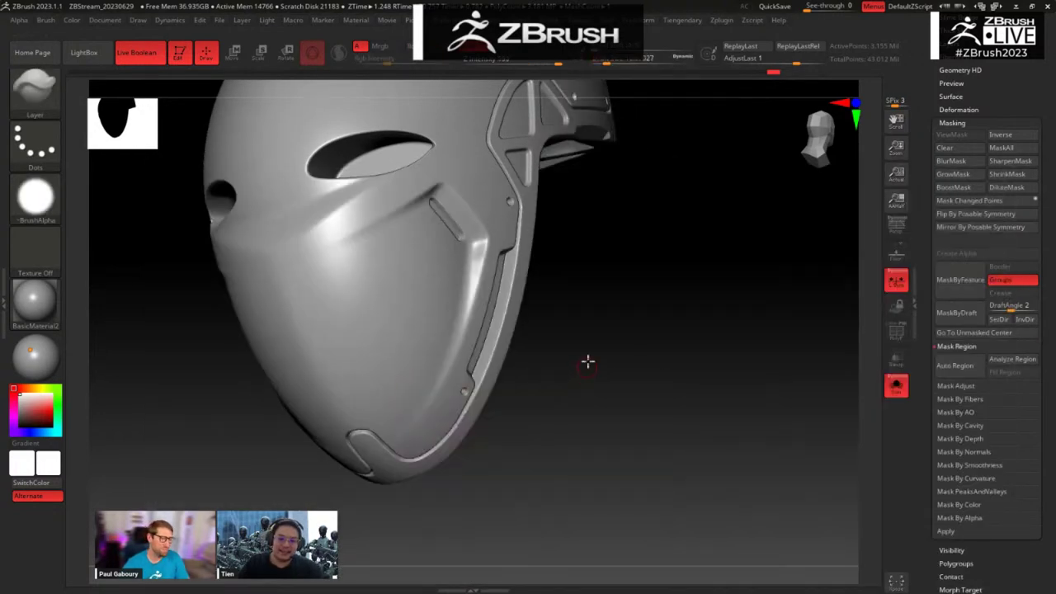
{"action": "right_click_drag", "start_coordinate": [587, 361], "coordinate": [600, 324]}
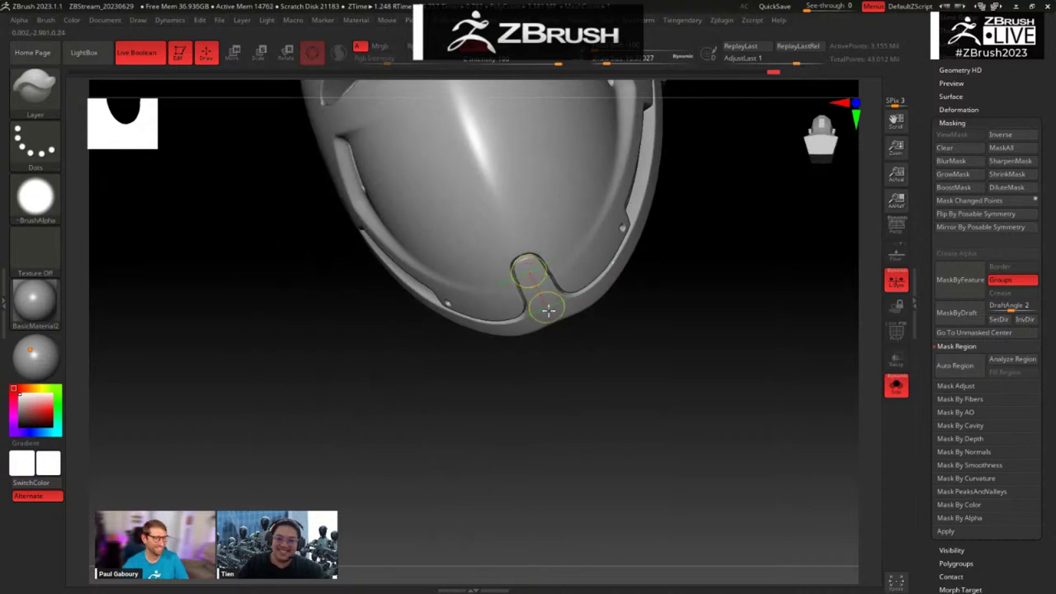
{"action": "right_click_drag", "start_coordinate": [627, 336], "coordinate": [600, 422]}
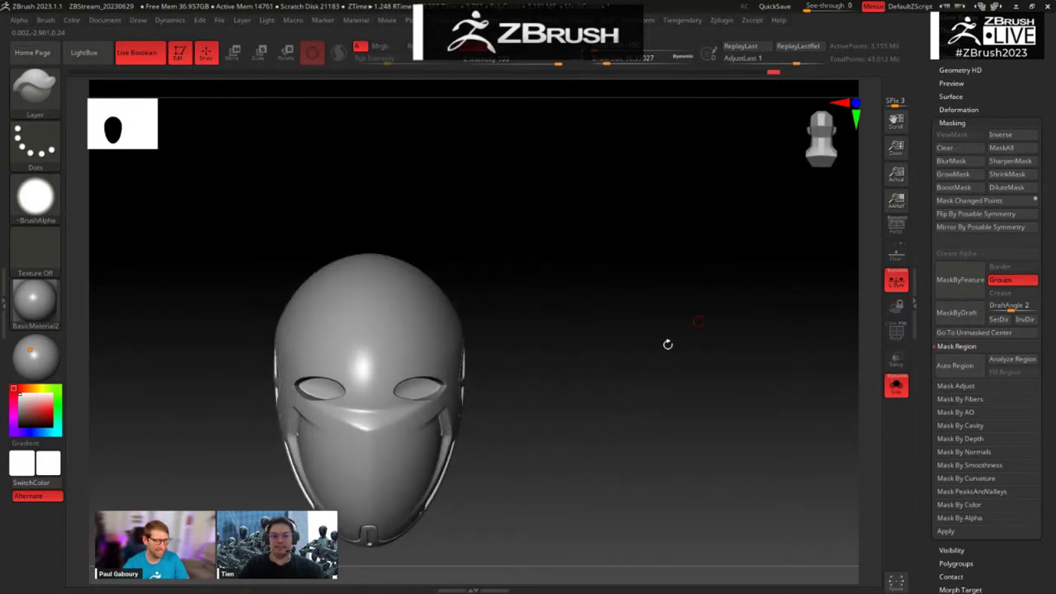
Step: Examine the helmet's ridges, slots and screw holes from the front and sides
{"action": "right_click_drag", "start_coordinate": [624, 375], "coordinate": [601, 381]}
{"action": "right_click_drag", "start_coordinate": [598, 422], "coordinate": [653, 321]}
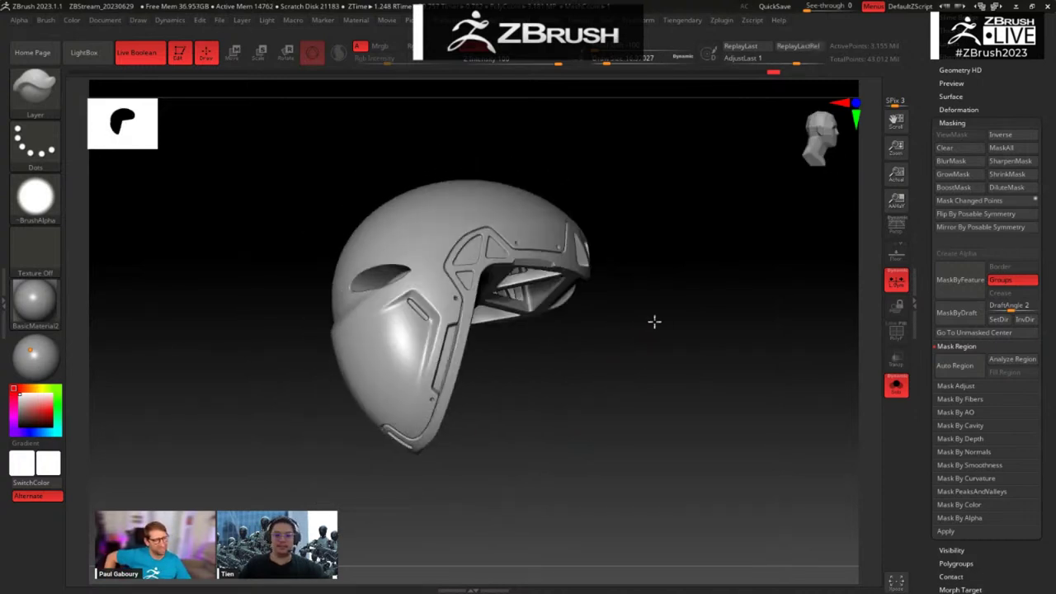
{"action": "scroll", "coordinate": [929, 241], "scroll_direction": "up", "scroll_amount": 5}
{"action": "scroll", "coordinate": [928, 241], "scroll_direction": "up", "scroll_amount": 2}
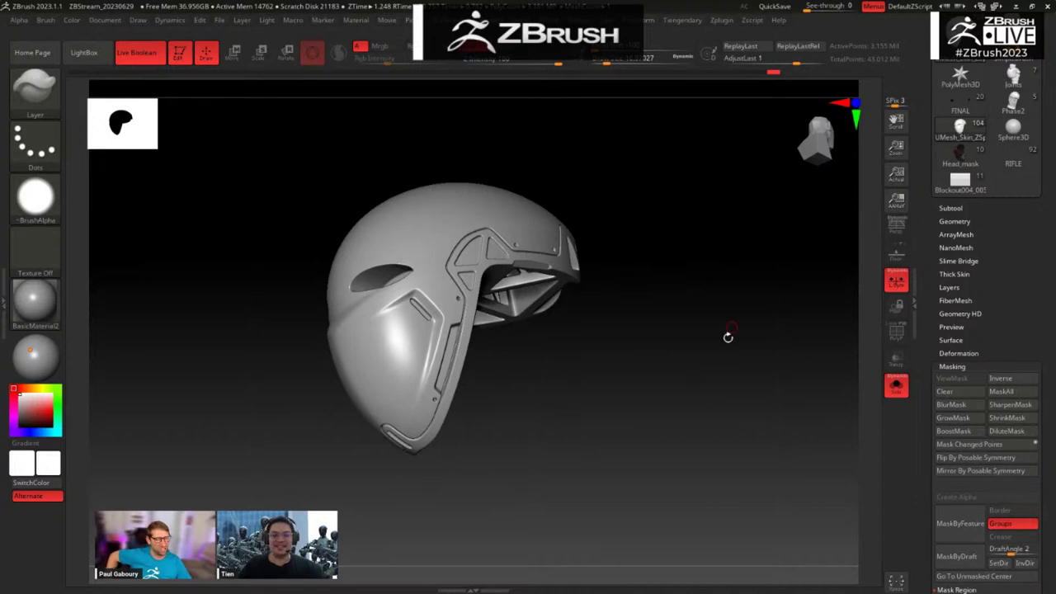
{"action": "right_click_drag", "start_coordinate": [729, 337], "coordinate": [707, 387]}
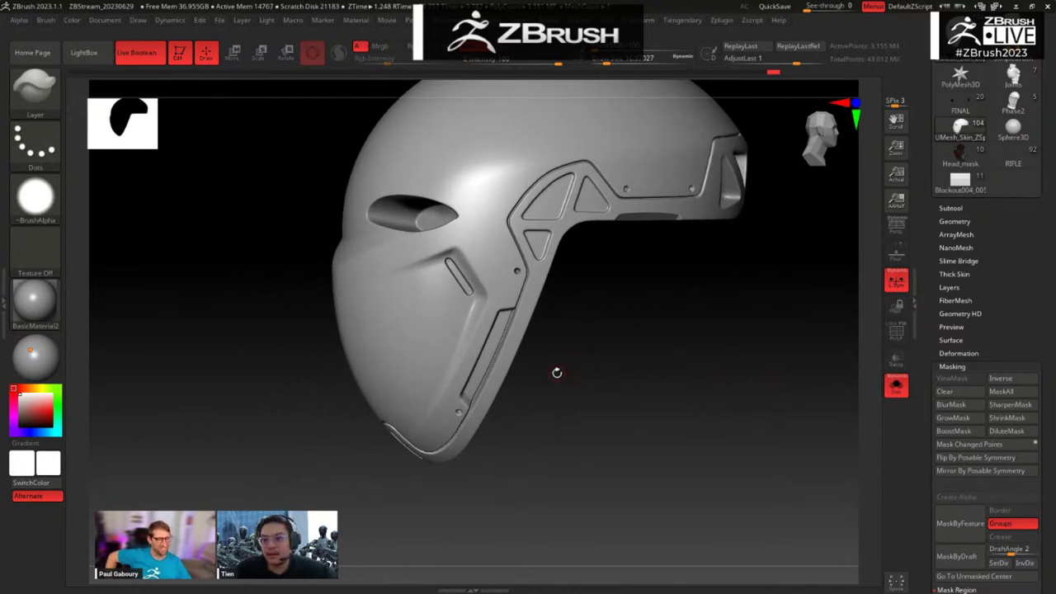
{"action": "right_click_drag", "start_coordinate": [794, 273], "coordinate": [594, 373]}
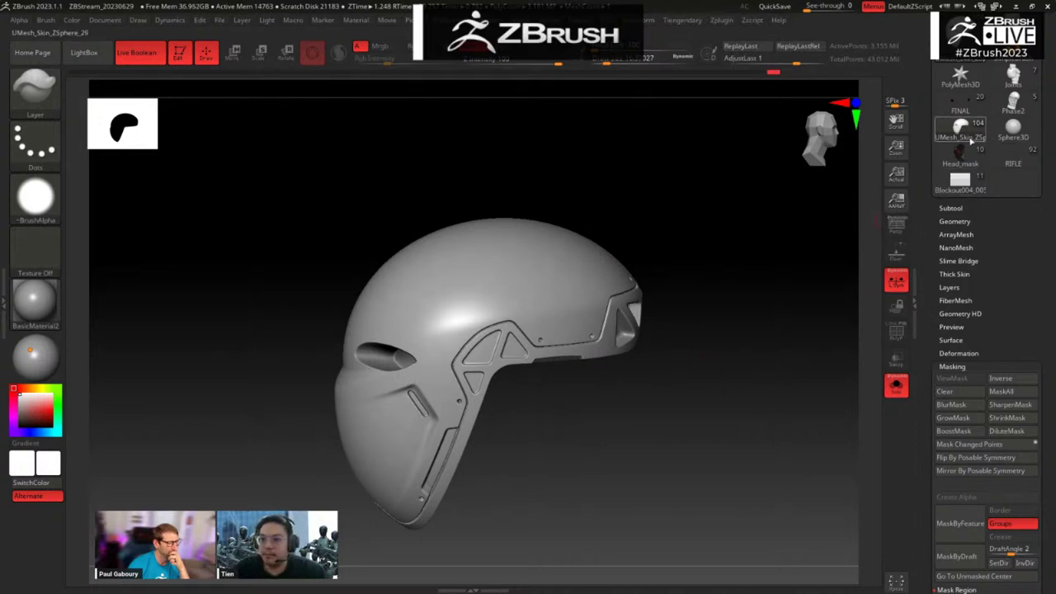
{"action": "left_click_drag", "start_coordinate": [717, 312], "coordinate": [847, 218]}
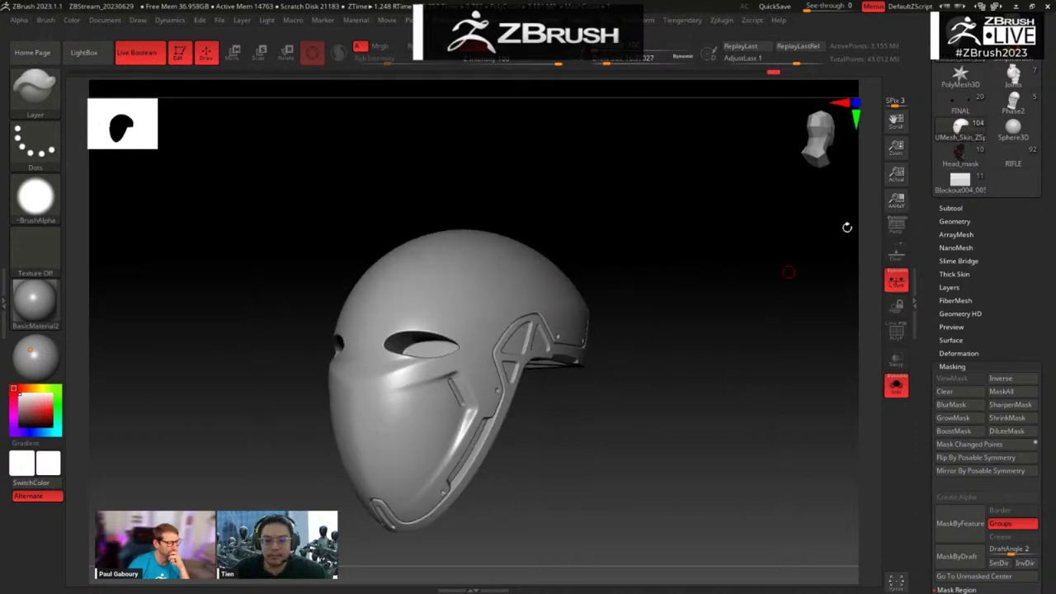
Step: Switch to the Phase2 tool, view the detailed robot head, and open its subtool list
{"action": "left_click_drag", "start_coordinate": [921, 203], "coordinate": [929, 227]}
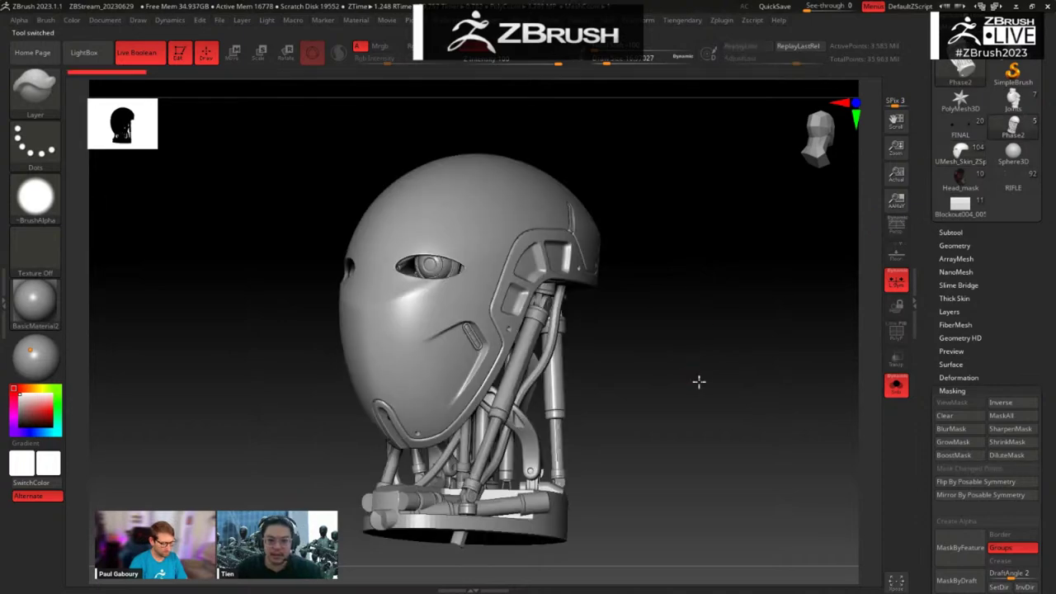
{"action": "left_click_drag", "start_coordinate": [698, 380], "coordinate": [714, 423]}
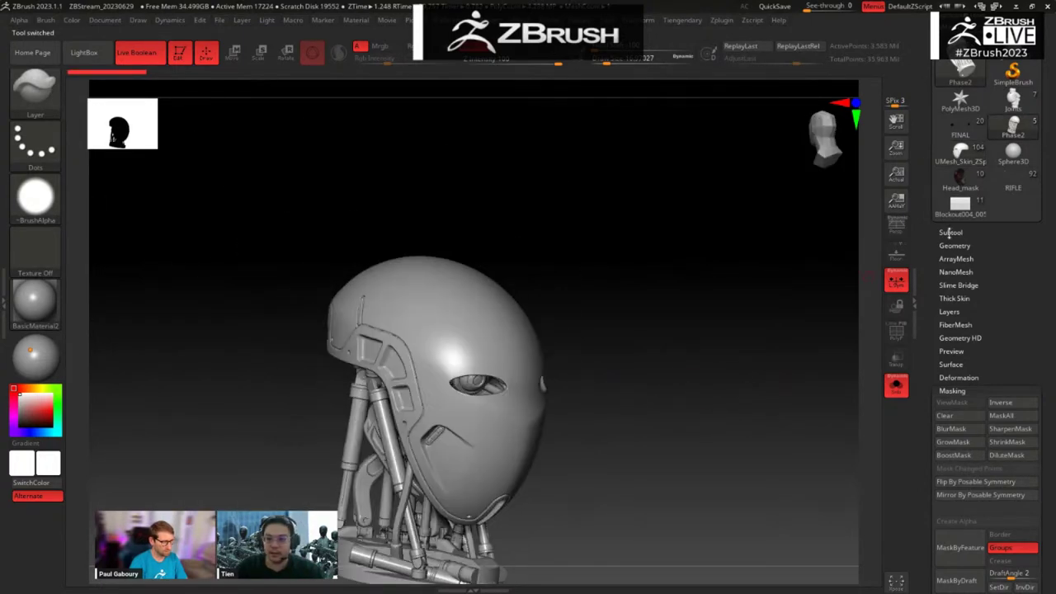
{"action": "left_click_drag", "start_coordinate": [766, 360], "coordinate": [718, 347], "text": "alt"}
{"action": "left_click", "coordinate": [965, 232]}
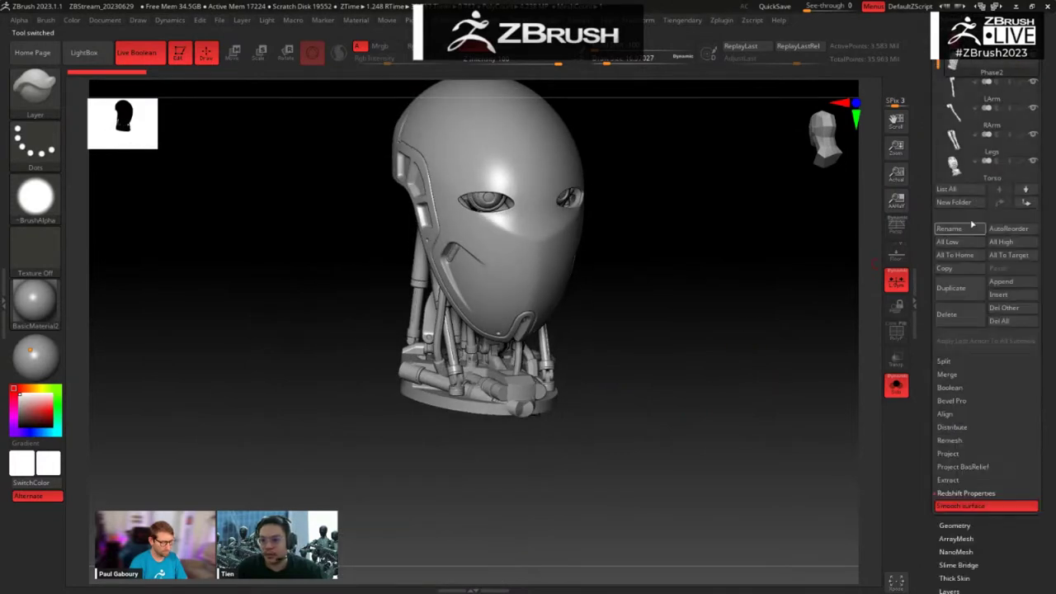
Step: Show the whole Phase2 robot and examine its torso, arms and back panels from several angles
{"action": "left_click", "coordinate": [896, 386]}
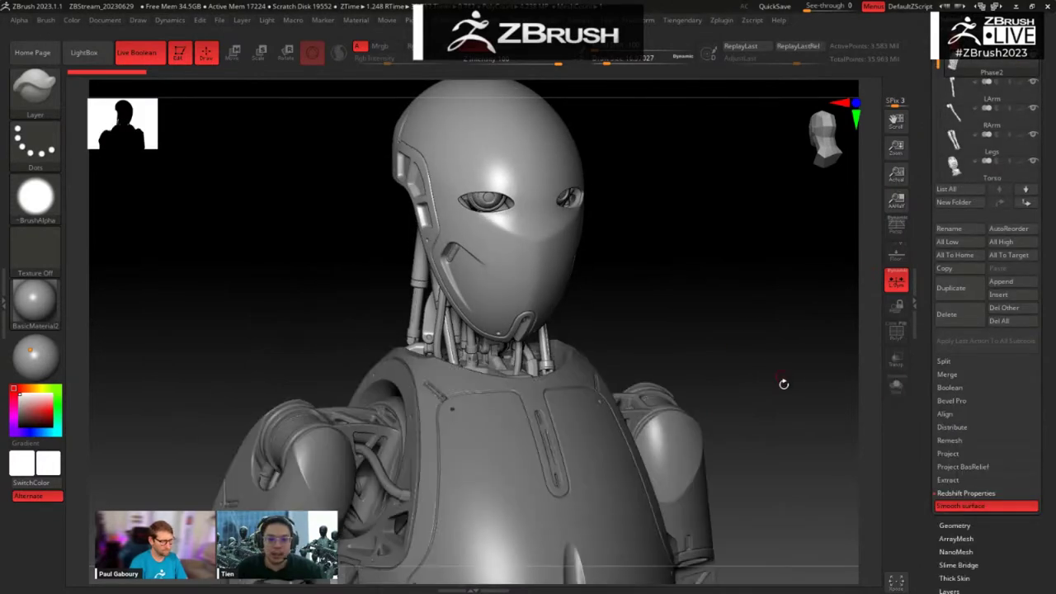
{"action": "left_click_drag", "start_coordinate": [785, 383], "coordinate": [719, 356], "text": "alt"}
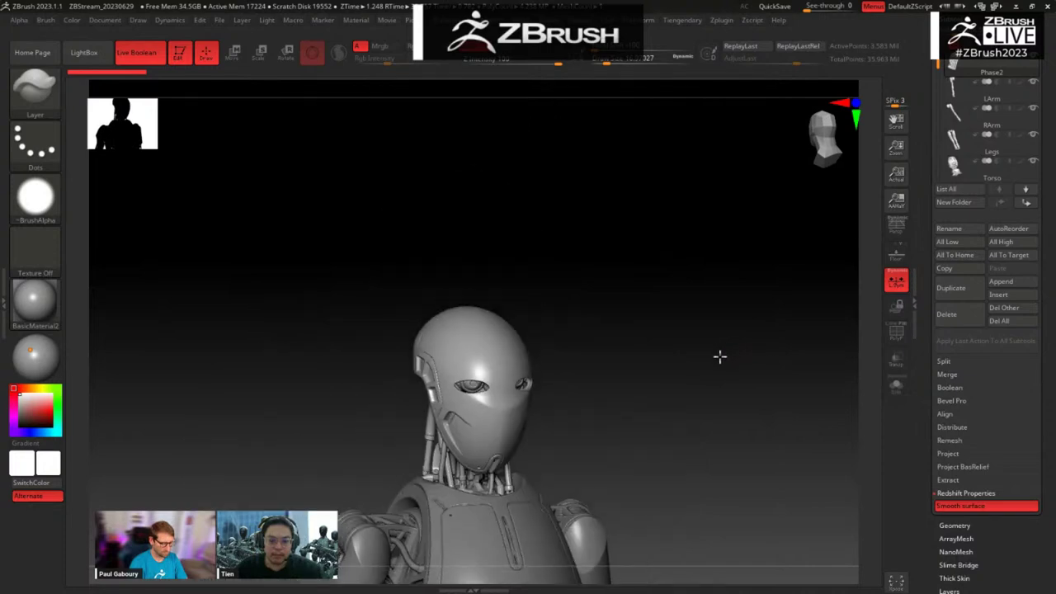
{"action": "left_click_drag", "start_coordinate": [684, 488], "coordinate": [666, 145], "text": "alt"}
{"action": "key", "text": "f"}
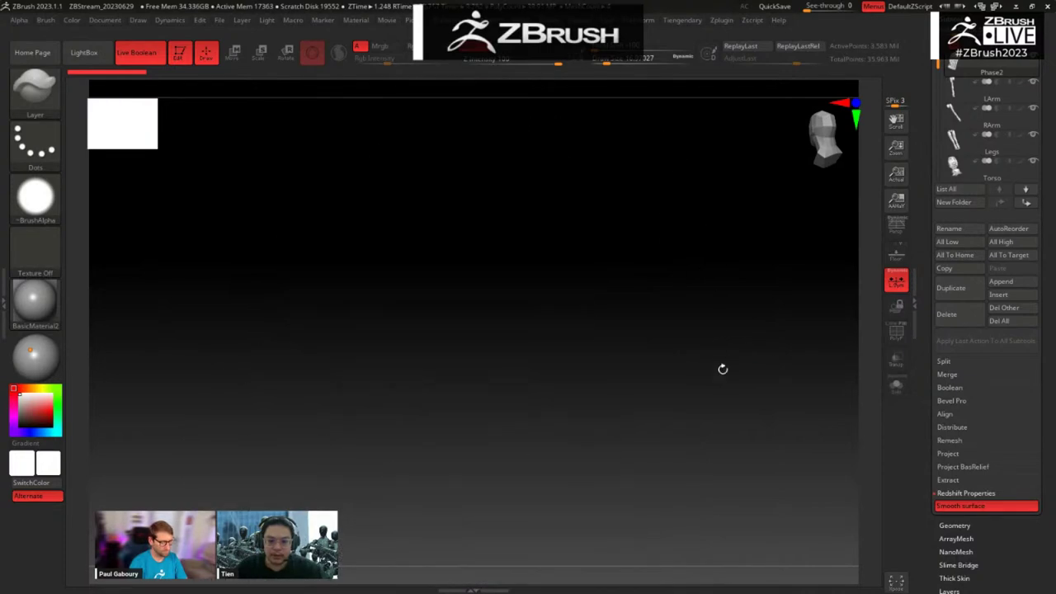
{"action": "left_click_drag", "start_coordinate": [722, 385], "coordinate": [747, 394], "text": "shift"}
{"action": "key", "text": "f"}
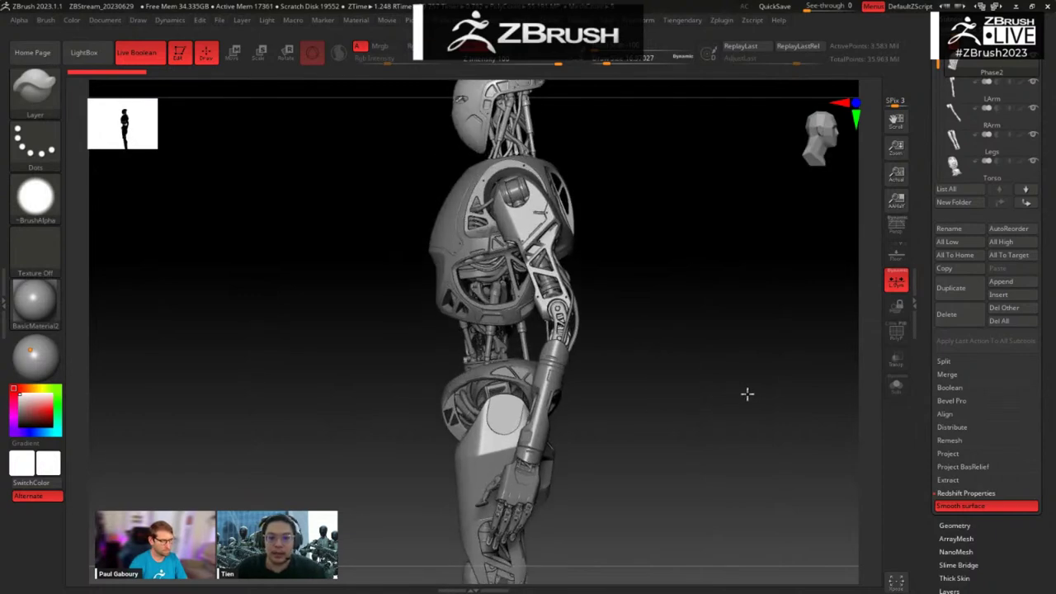
{"action": "left_click_drag", "start_coordinate": [649, 195], "coordinate": [694, 289]}
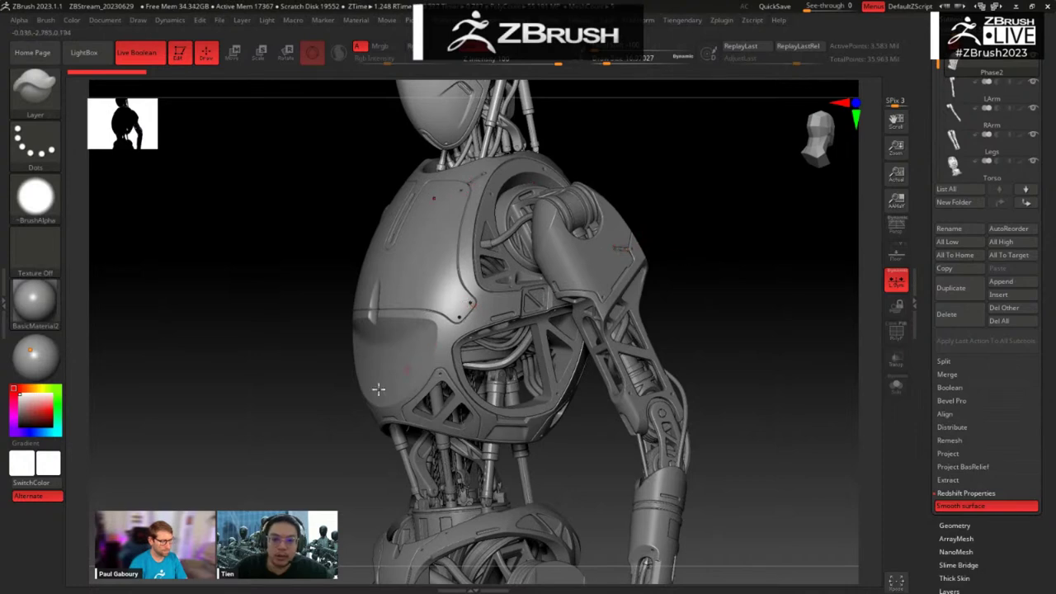
{"action": "left_click_drag", "start_coordinate": [350, 467], "coordinate": [486, 297]}
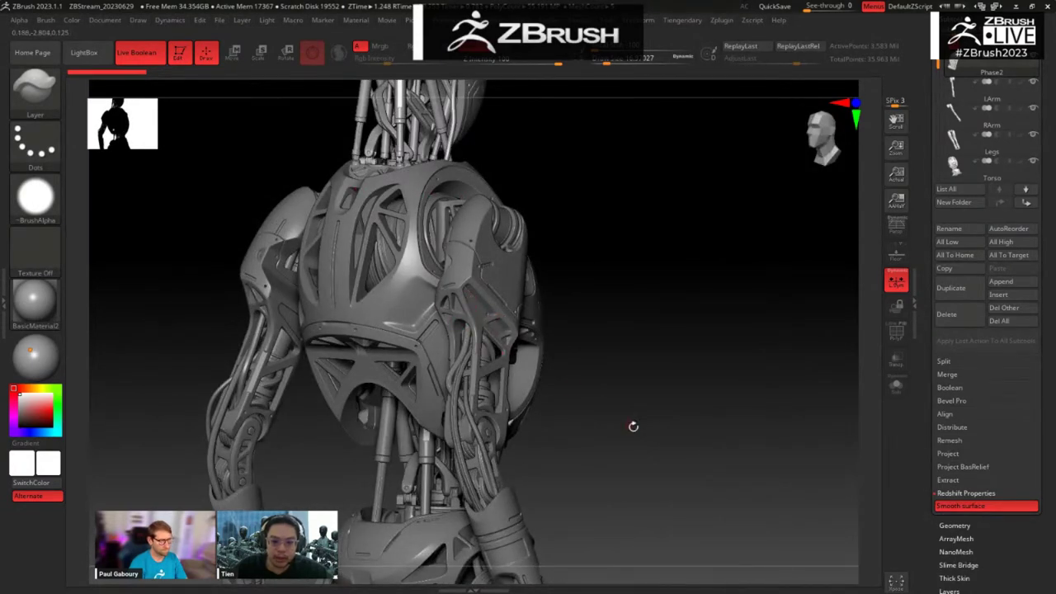
{"action": "left_click_drag", "start_coordinate": [632, 427], "coordinate": [592, 184], "text": "alt"}
{"action": "left_click_drag", "start_coordinate": [618, 358], "coordinate": [648, 253]}
{"action": "left_click_drag", "start_coordinate": [643, 298], "coordinate": [455, 376]}
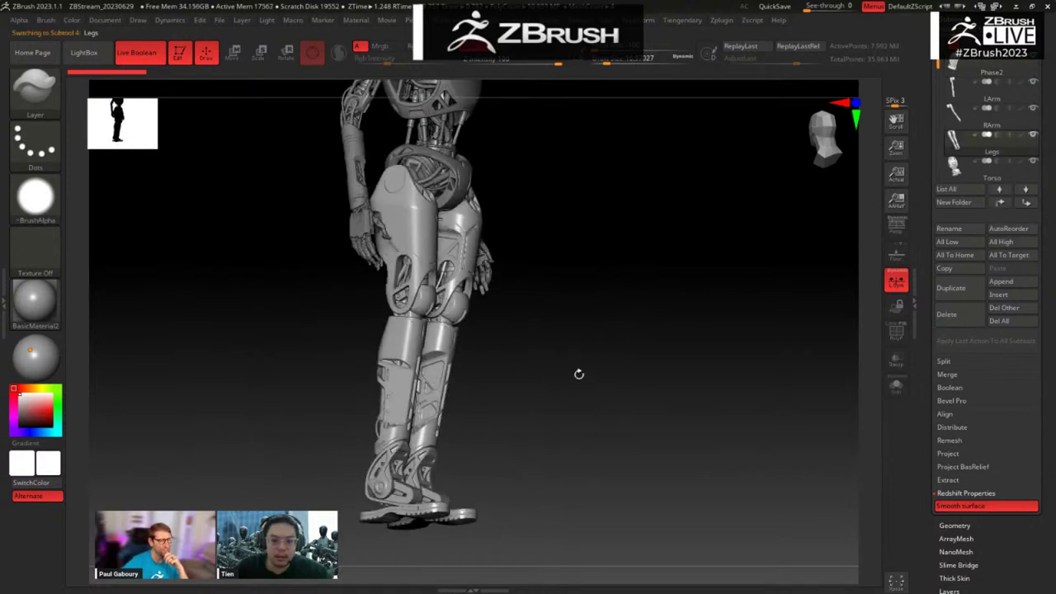
Step: Isolate the Legs subtool, examine its shin, knee and thigh panels, and view them with the rest of the robot
{"action": "key", "text": "alt+s"}
{"action": "left_click_drag", "start_coordinate": [571, 368], "coordinate": [507, 183], "text": "alt"}
{"action": "left_click_drag", "start_coordinate": [554, 416], "coordinate": [484, 283]}
{"action": "left_click_drag", "start_coordinate": [598, 356], "coordinate": [535, 312]}
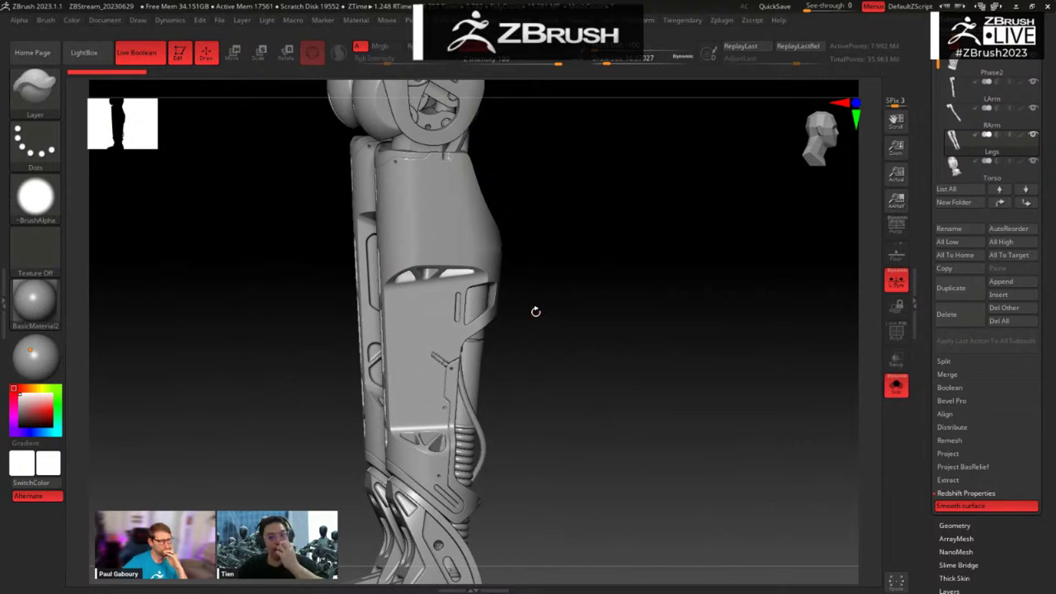
{"action": "left_click_drag", "start_coordinate": [629, 200], "coordinate": [589, 500], "text": "alt"}
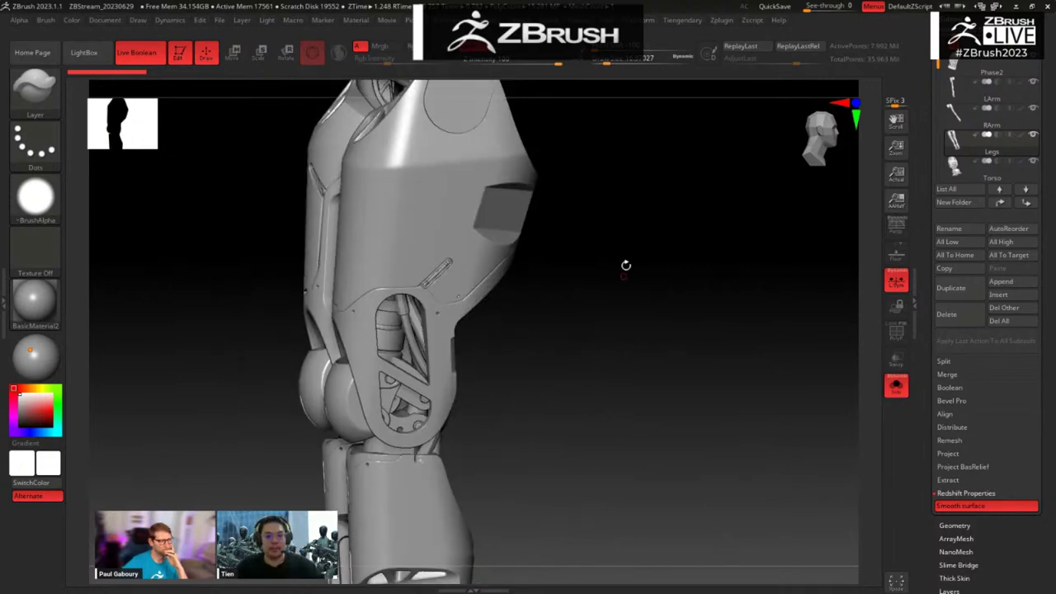
{"action": "left_click_drag", "start_coordinate": [625, 324], "coordinate": [747, 302], "text": "alt"}
{"action": "left_click_drag", "start_coordinate": [768, 342], "coordinate": [754, 490], "text": "alt"}
{"action": "left_click_drag", "start_coordinate": [859, 297], "coordinate": [929, 377], "text": "alt"}
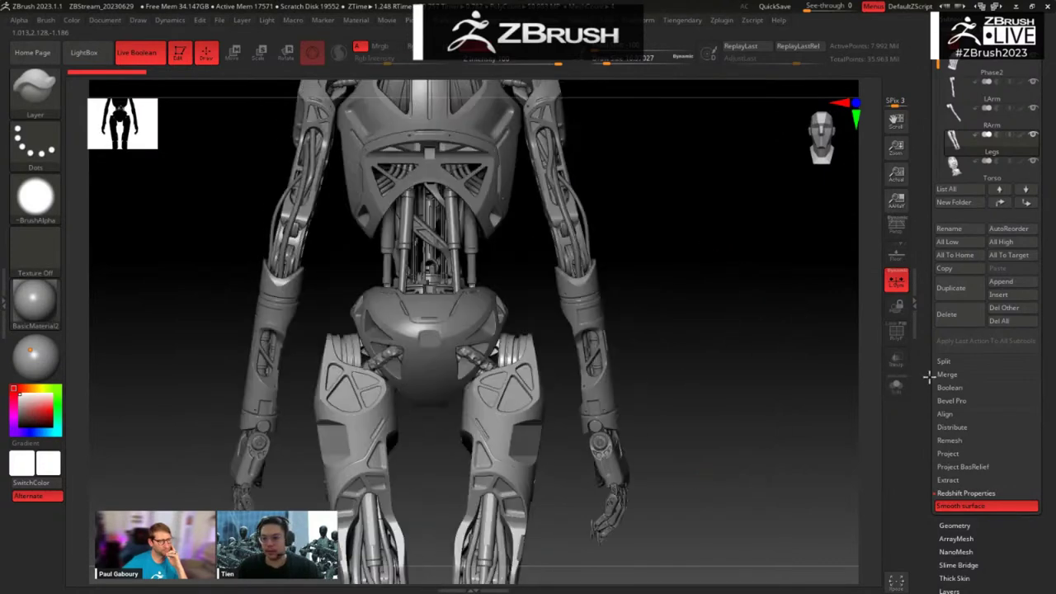
Step: Insert a ZSphere as a new subtool beneath the Legs and isolate it in the view
{"action": "scroll", "coordinate": [925, 364], "scroll_direction": "up", "scroll_amount": 2}
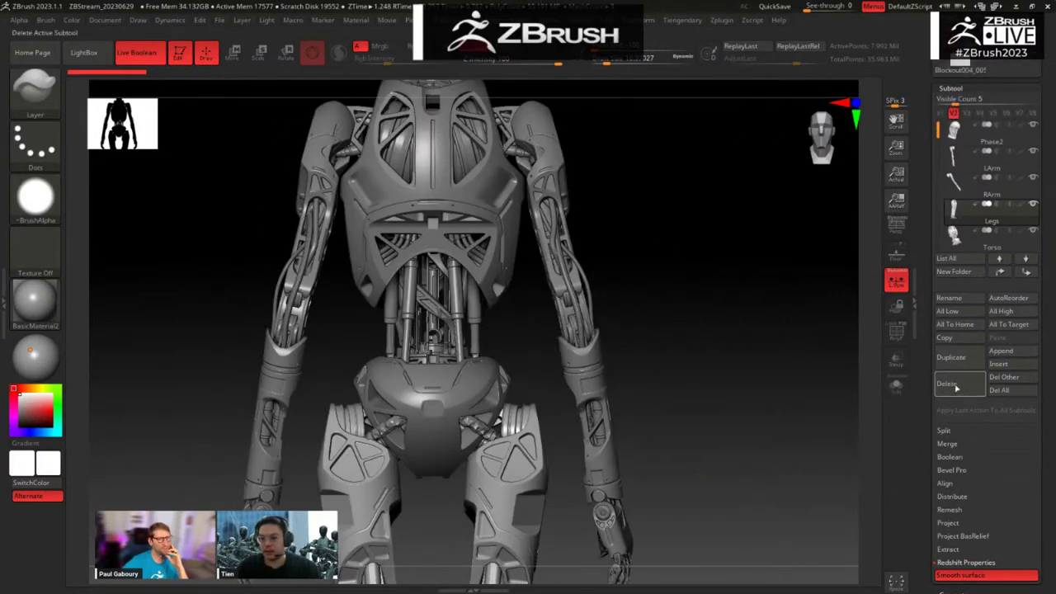
{"action": "left_click", "coordinate": [1001, 366]}
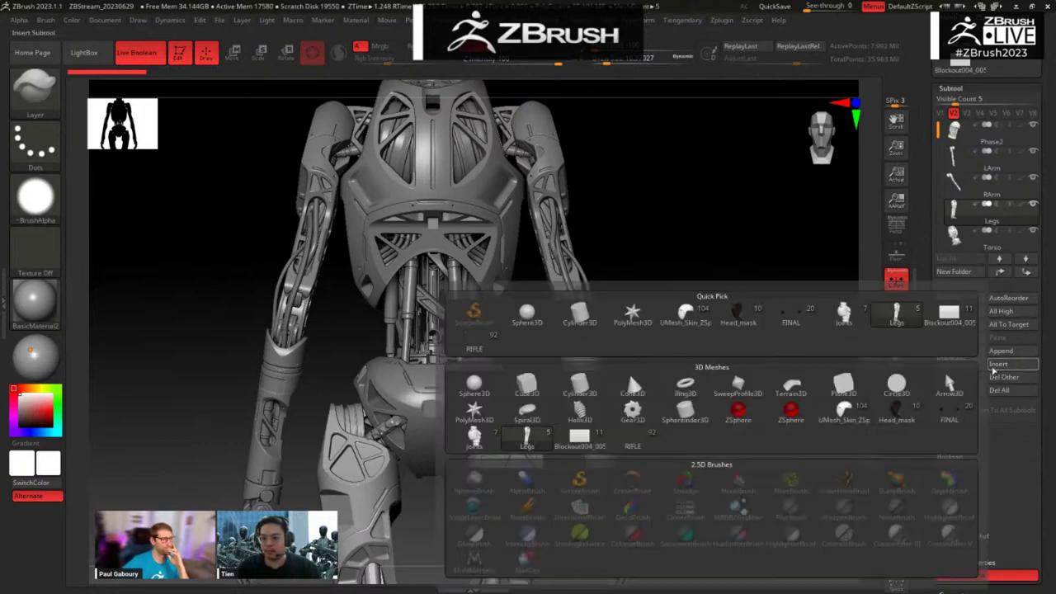
{"action": "left_click", "coordinate": [790, 410]}
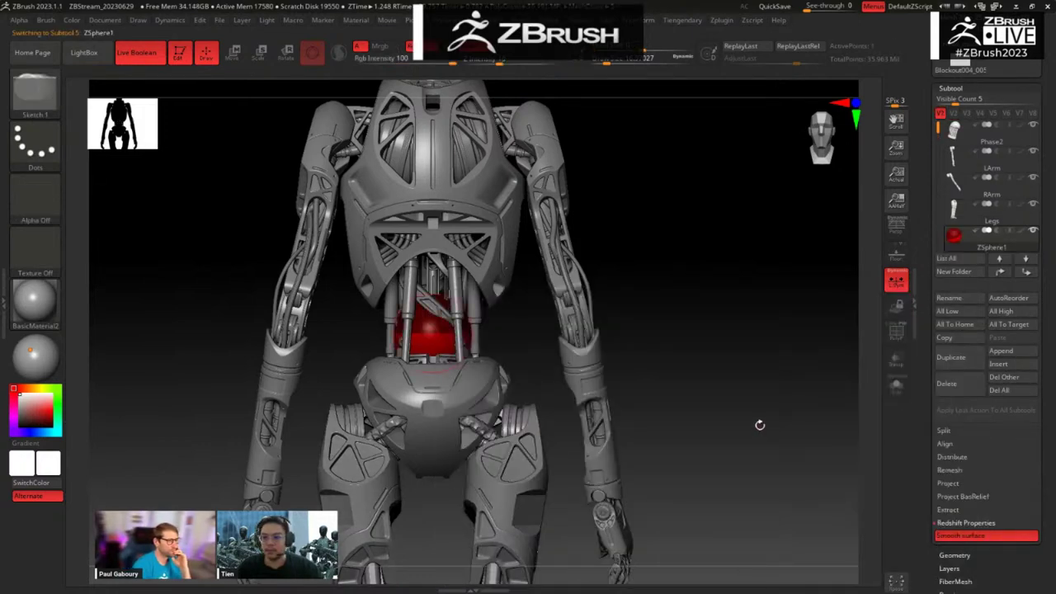
{"action": "key", "text": "f"}
{"action": "key", "text": "b"}
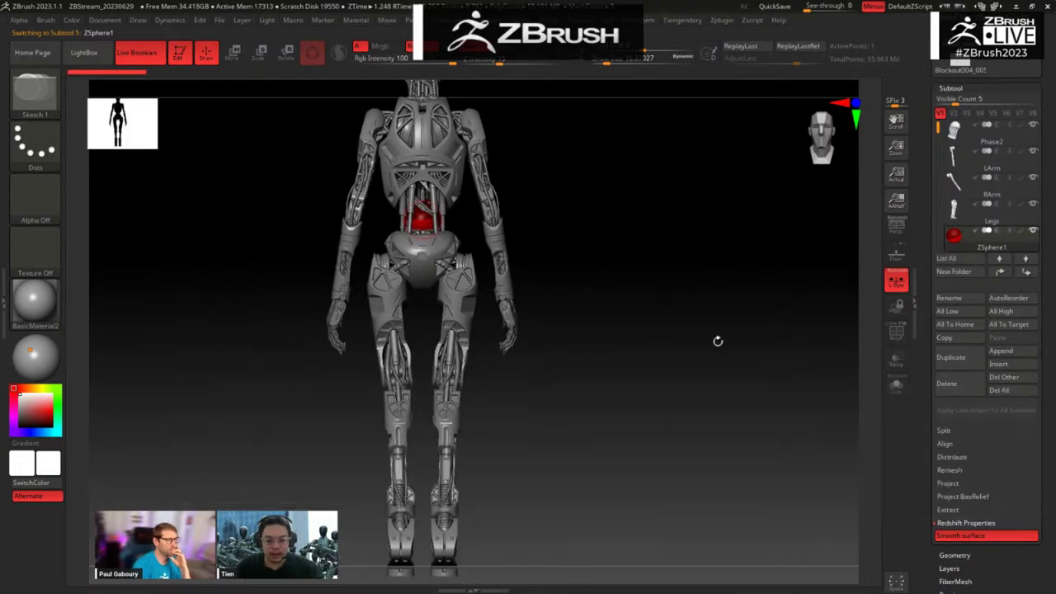
{"action": "left_click_drag", "start_coordinate": [708, 329], "coordinate": [680, 269]}
{"action": "key", "text": "alt+s"}
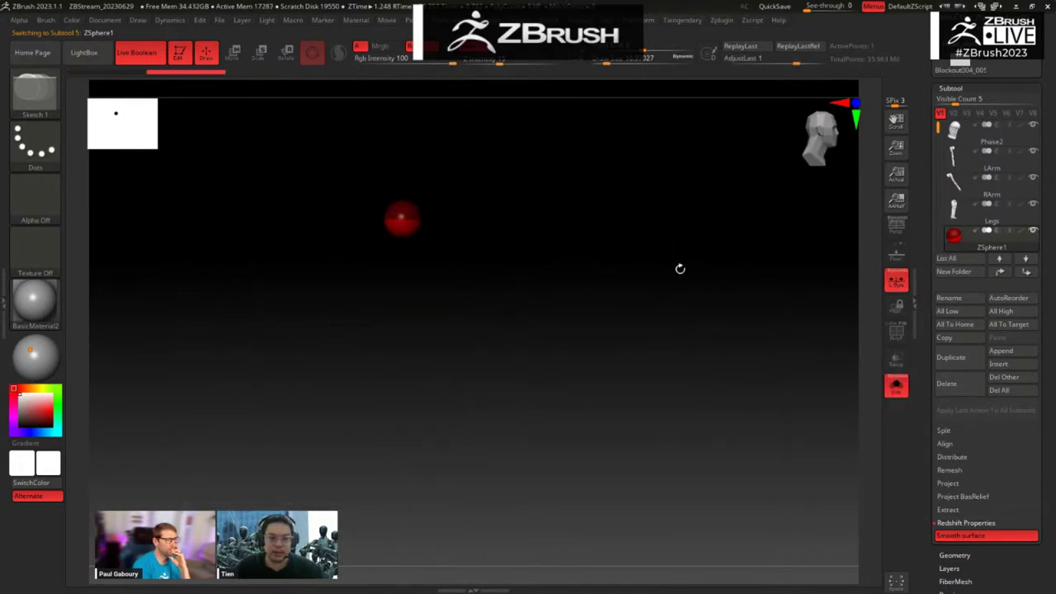
Step: Scale the isolated ZSphere down to a much smaller size
{"action": "key", "text": "w"}
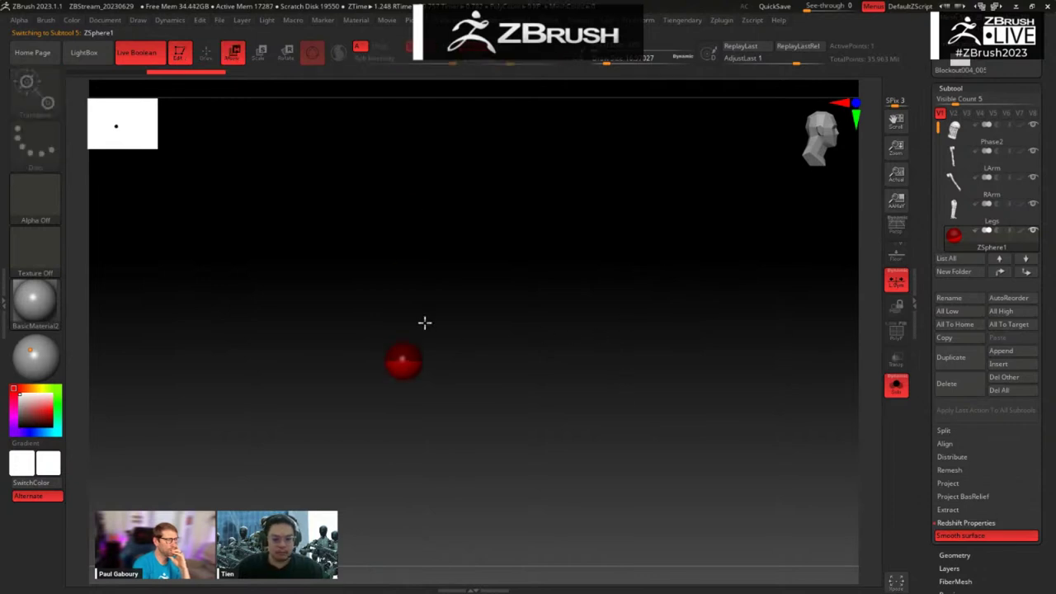
{"action": "key", "text": "e"}
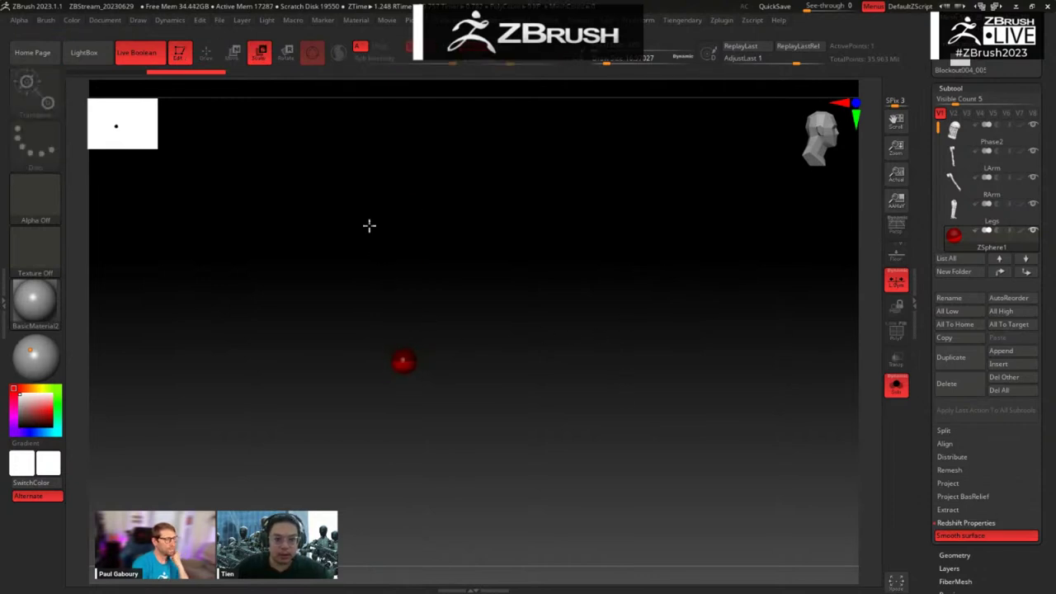
{"action": "left_click_drag", "start_coordinate": [403, 361], "coordinate": [429, 363]}
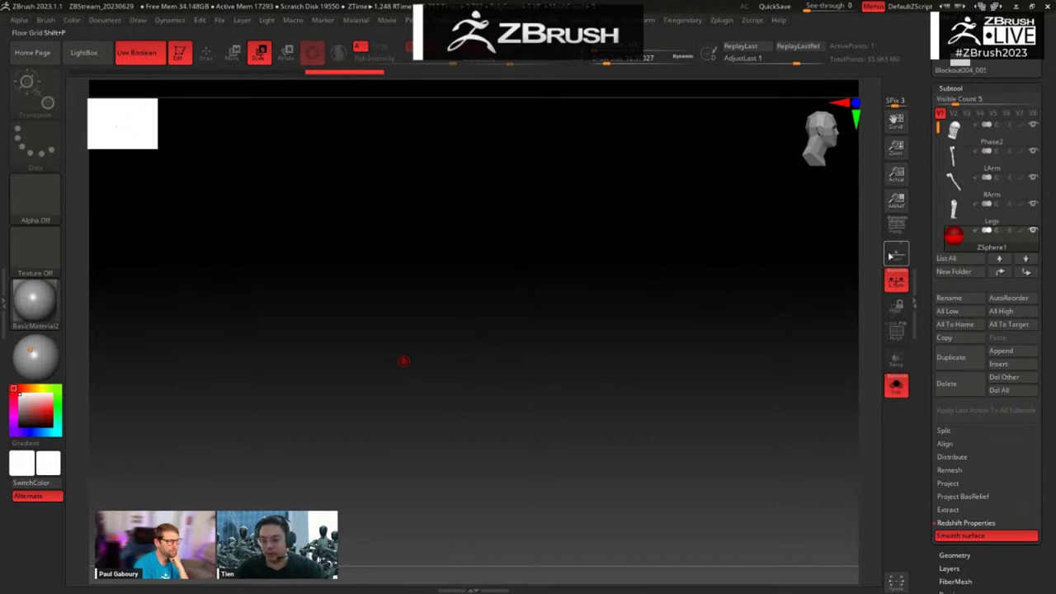
Step: Insert a Cylinder3D subtool and stretch it vertically into a long tube
{"action": "mouse_move", "coordinate": [1001, 259]}
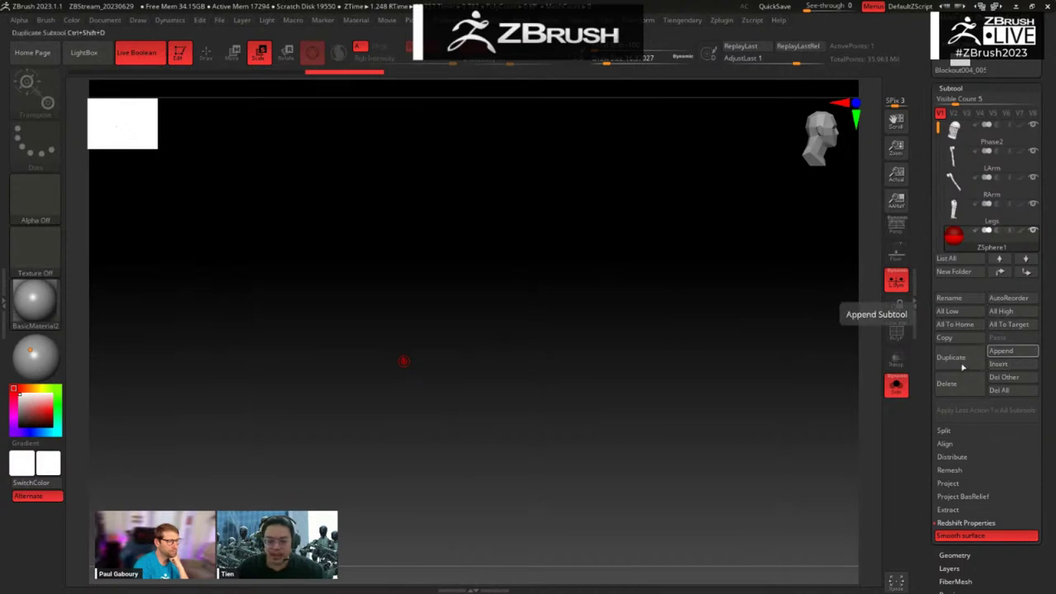
{"action": "left_click", "coordinate": [1000, 364]}
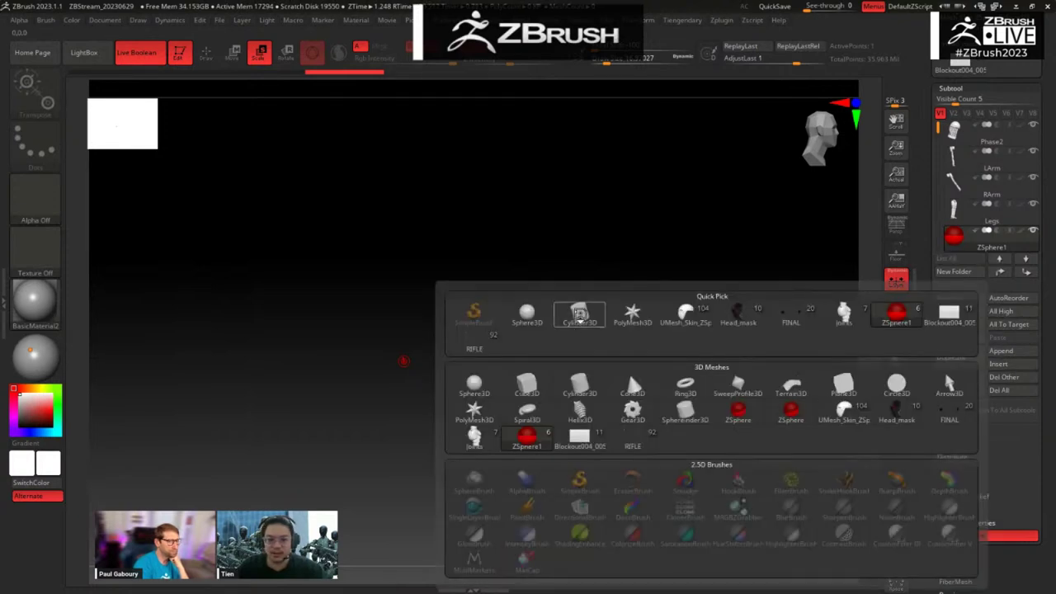
{"action": "left_click", "coordinate": [579, 312]}
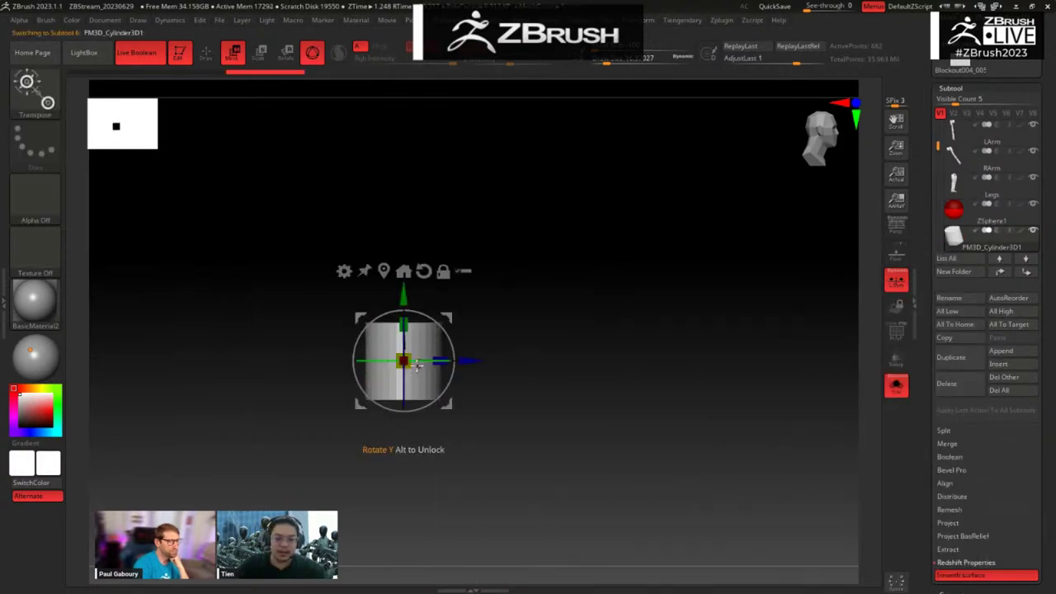
{"action": "left_click", "coordinate": [345, 272]}
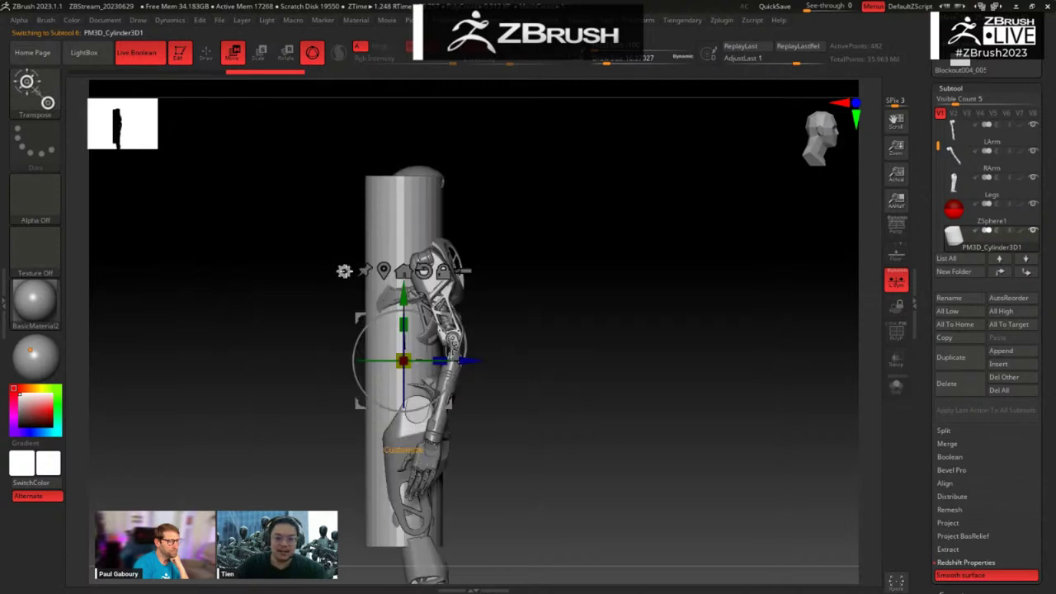
Step: Try bending the long cylinder into an S-shaped tube with a five-point curve deformer
{"action": "left_click", "coordinate": [345, 272]}
{"action": "left_click", "coordinate": [474, 306]}
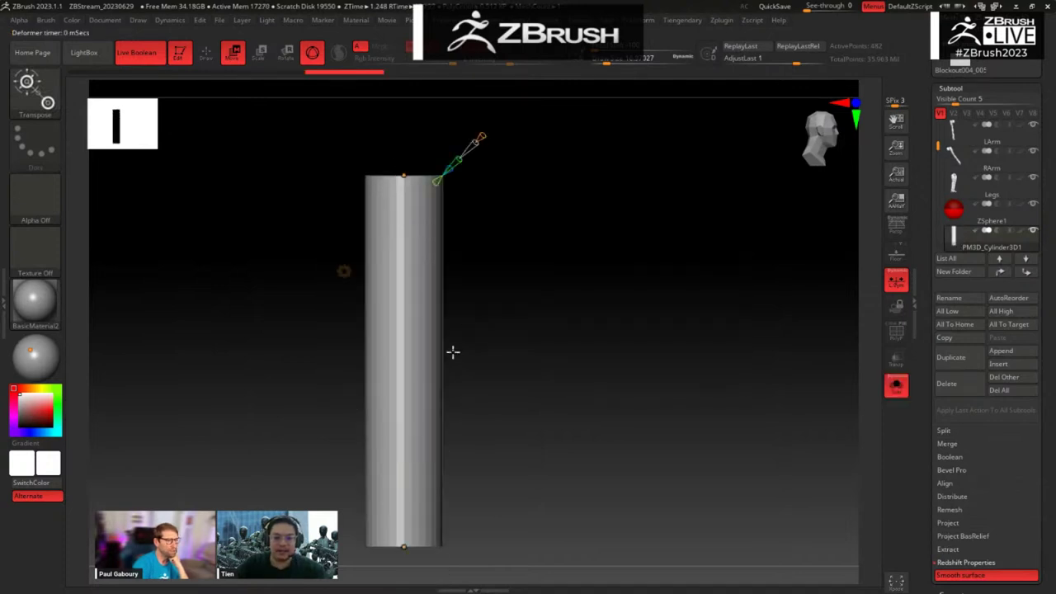
{"action": "left_click_drag", "start_coordinate": [537, 240], "coordinate": [541, 239]}
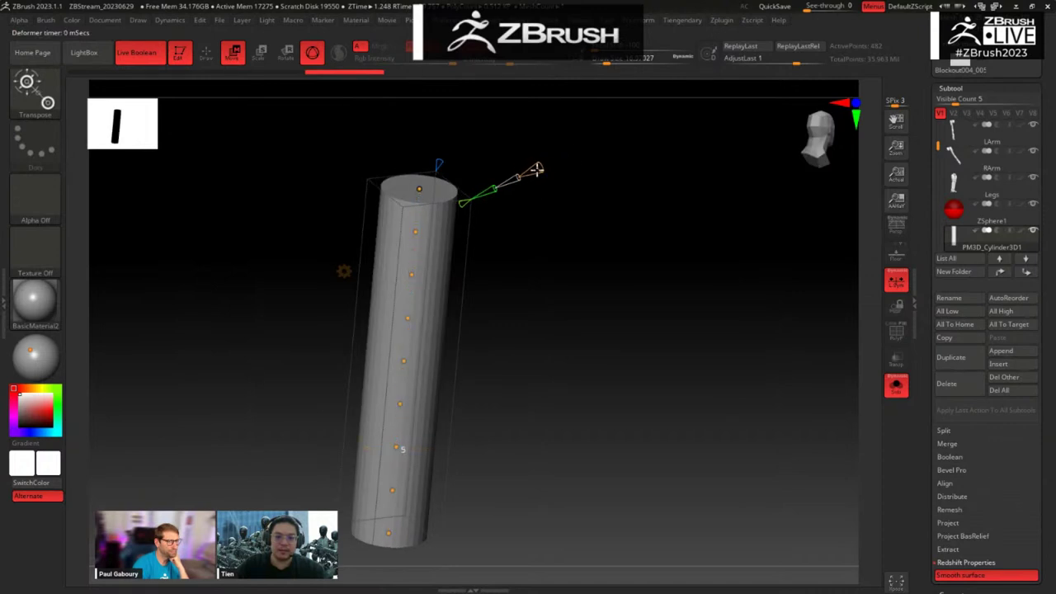
{"action": "left_click_drag", "start_coordinate": [536, 169], "coordinate": [273, 113]}
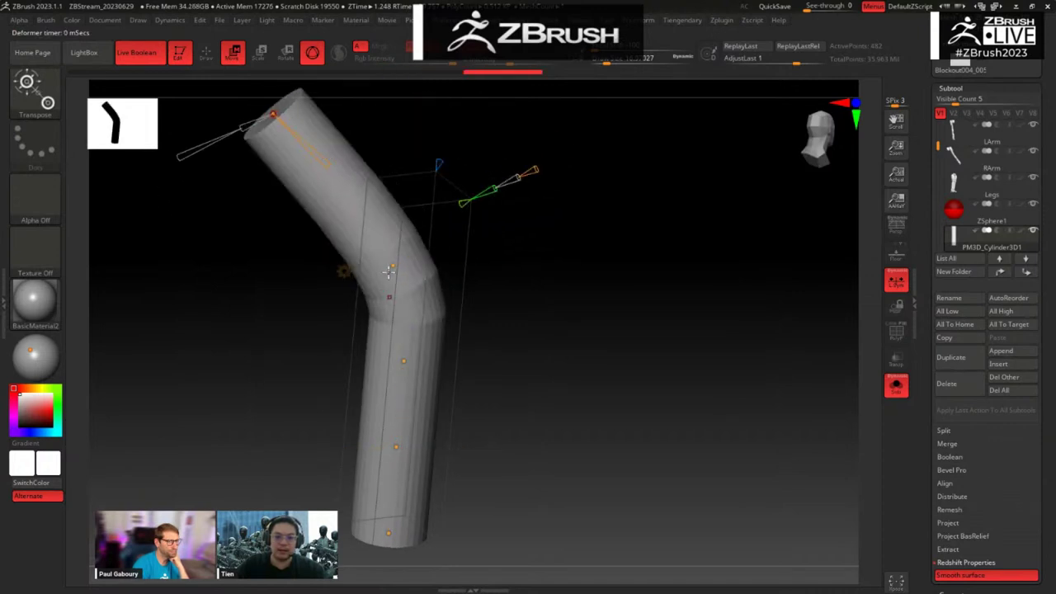
{"action": "left_click_drag", "start_coordinate": [392, 267], "coordinate": [330, 255]}
{"action": "left_click_drag", "start_coordinate": [394, 360], "coordinate": [376, 368]}
Step: Undo the curve deformer bends on the long cylinder
{"action": "key", "text": "ctrl+z"}
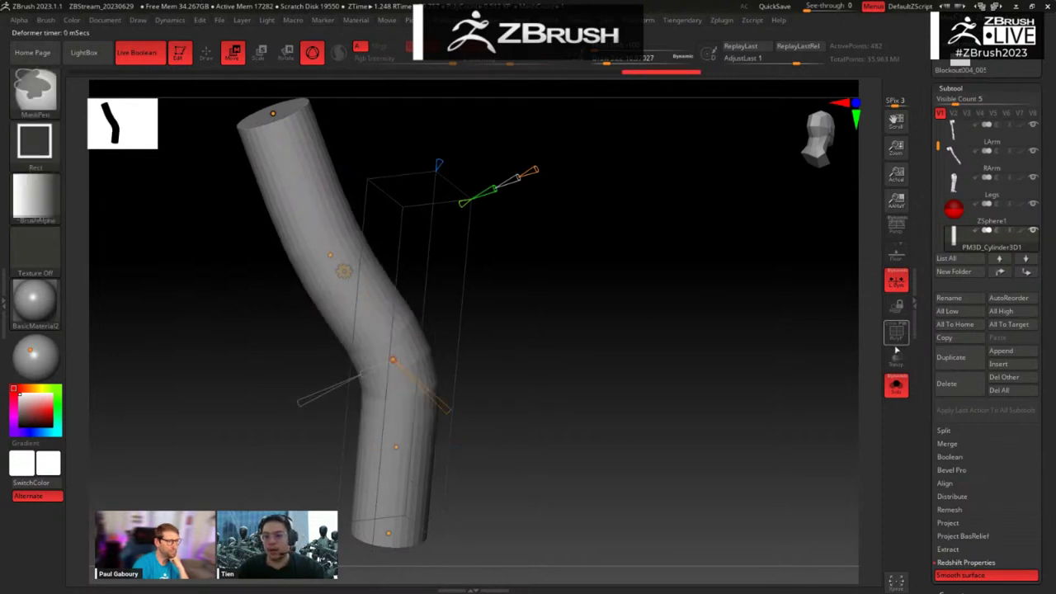
{"action": "key", "text": "ctrl+z"}
{"action": "key", "text": "ctrl+z"}
Step: Add a child ZSphere on top of the small ZSphere and move it upward to form a long, thin rod
{"action": "left_click", "coordinate": [999, 222]}
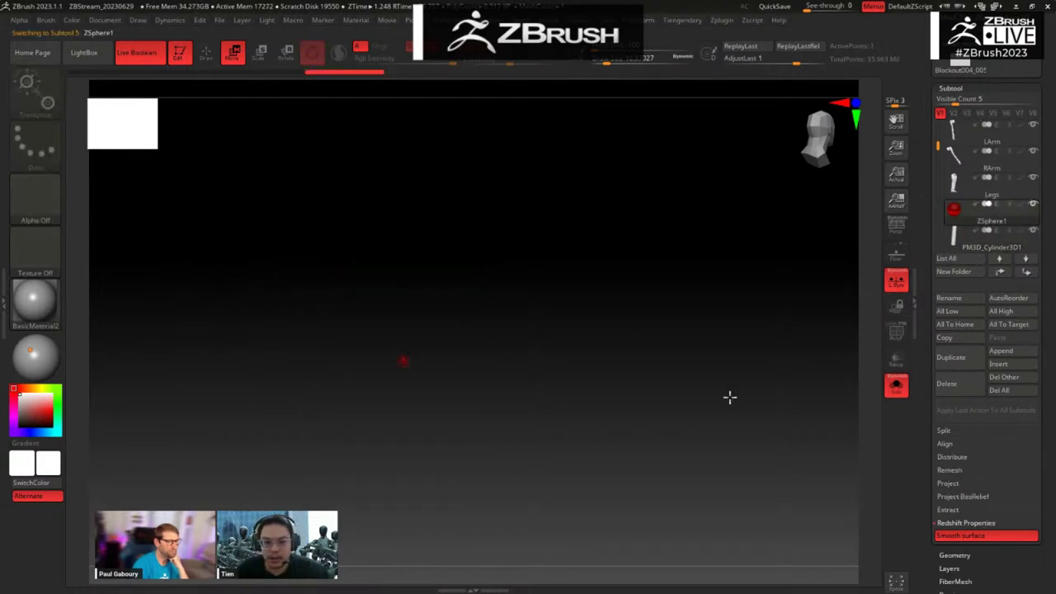
{"action": "left_click_drag", "start_coordinate": [729, 397], "coordinate": [708, 355]}
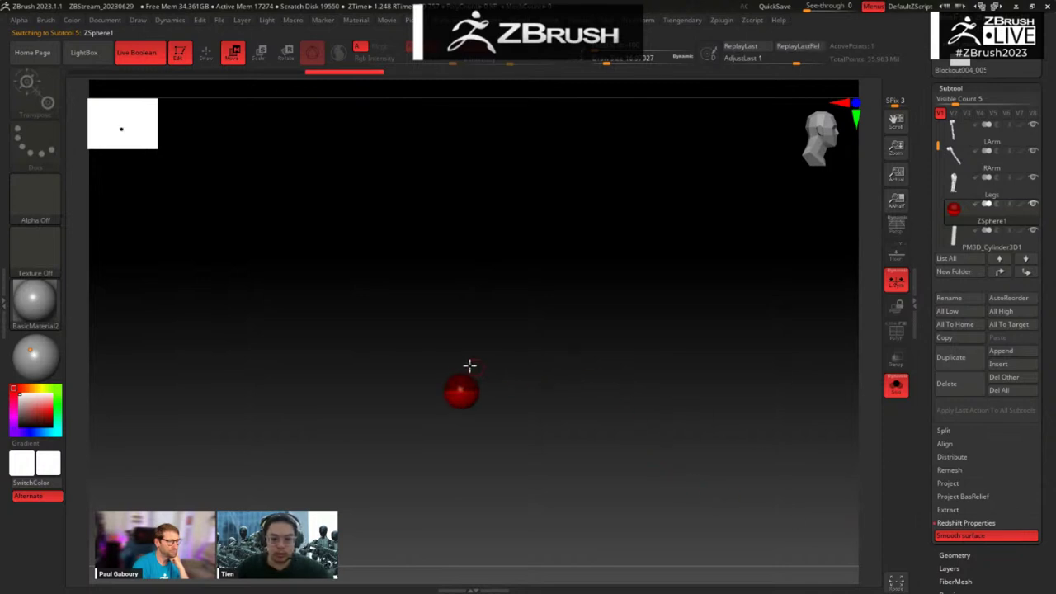
{"action": "left_click_drag", "start_coordinate": [518, 315], "coordinate": [493, 366]}
{"action": "key", "text": "q"}
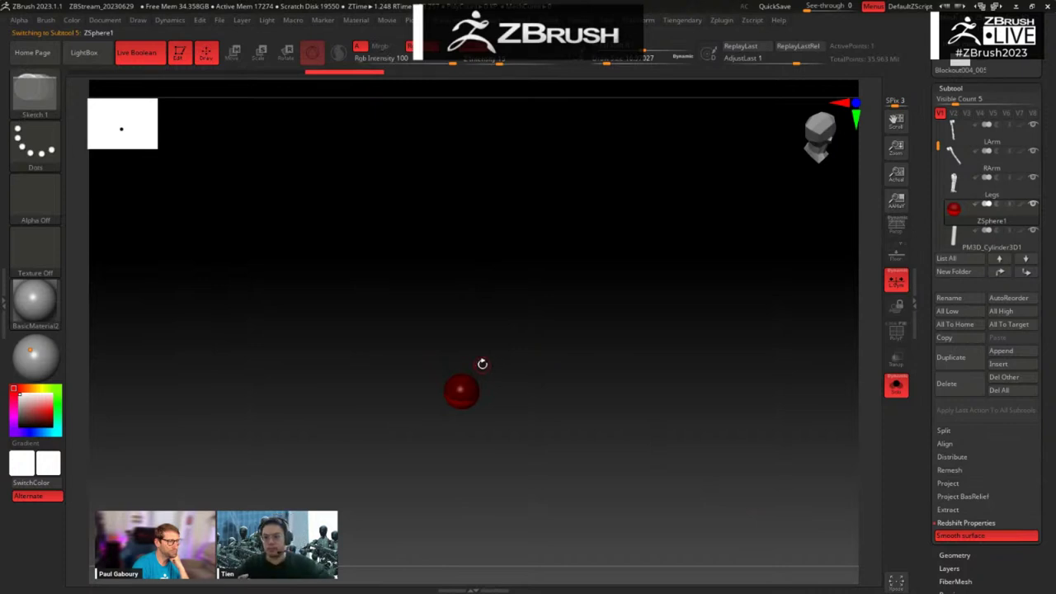
{"action": "left_click_drag", "start_coordinate": [468, 303], "coordinate": [519, 336], "text": "alt"}
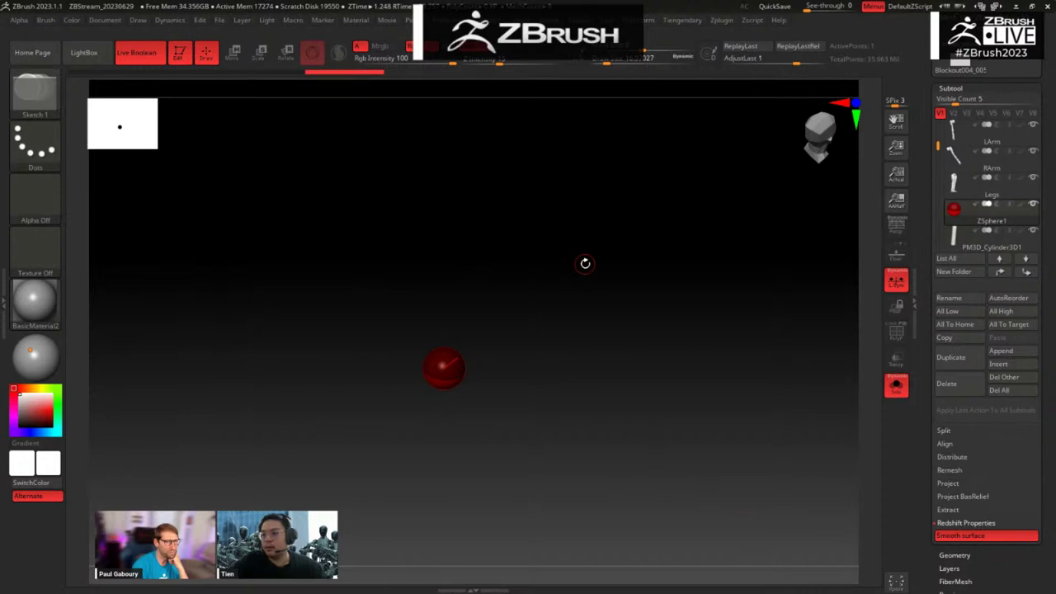
{"action": "left_click_drag", "start_coordinate": [585, 263], "coordinate": [515, 296]}
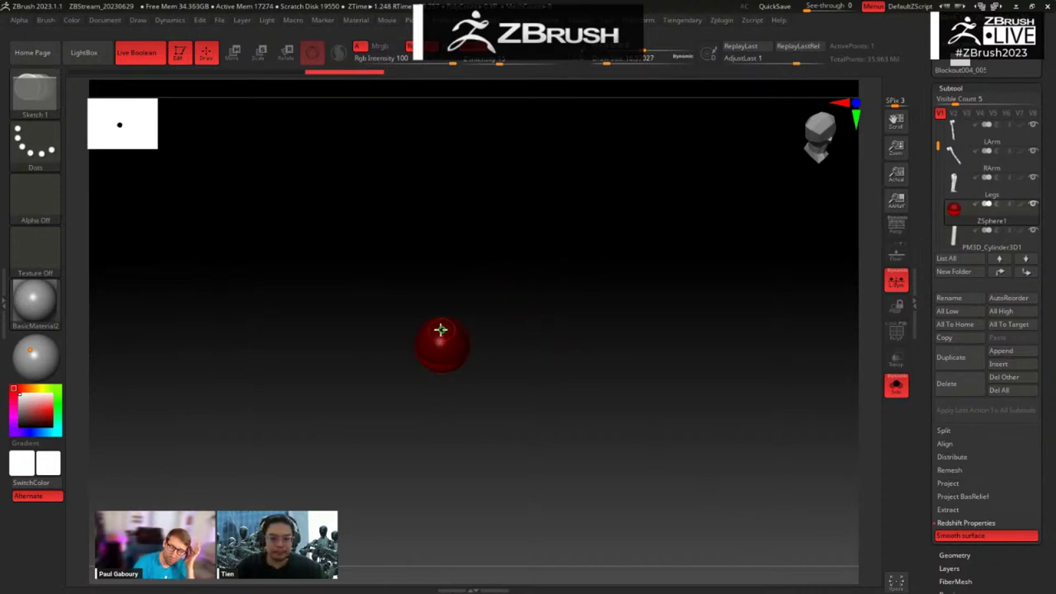
{"action": "left_click_drag", "start_coordinate": [441, 330], "coordinate": [458, 347]}
{"action": "key", "text": "w"}
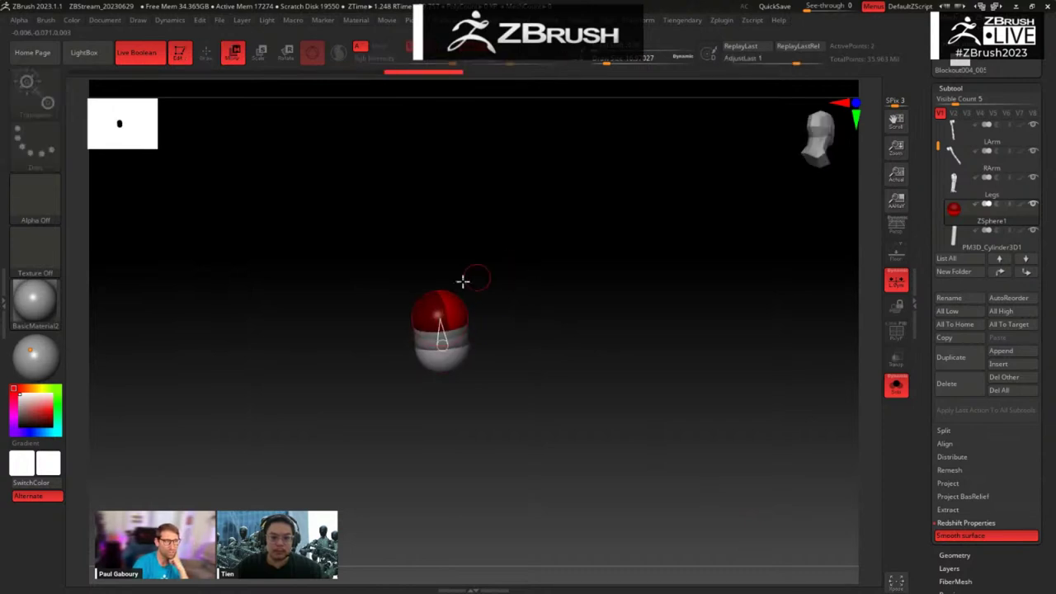
{"action": "left_click_drag", "start_coordinate": [443, 302], "coordinate": [445, 155]}
Step: View the robot's arms and waist together with the cylinder, and isolate the ZSphere rod again
{"action": "mouse_move", "coordinate": [507, 186]}
{"action": "left_mouse_down", "text": "alt"}
{"action": "mouse_move", "coordinate": [524, 226]}
{"action": "mouse_move", "coordinate": [490, 318]}
{"action": "mouse_move", "coordinate": [500, 170]}
{"action": "left_mouse_up", "text": "alt"}
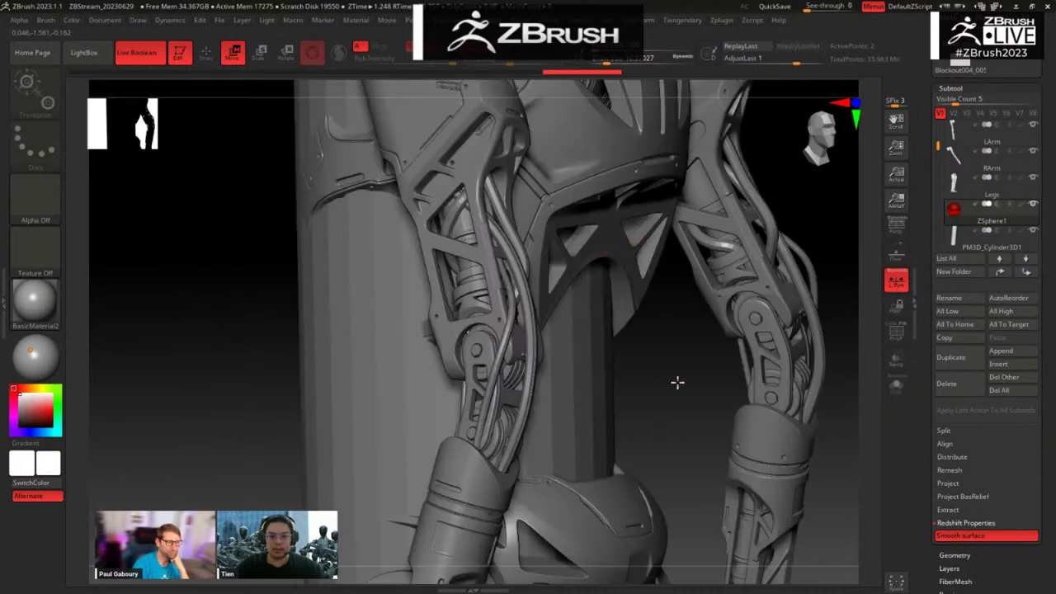
{"action": "left_click_drag", "start_coordinate": [677, 383], "coordinate": [566, 385]}
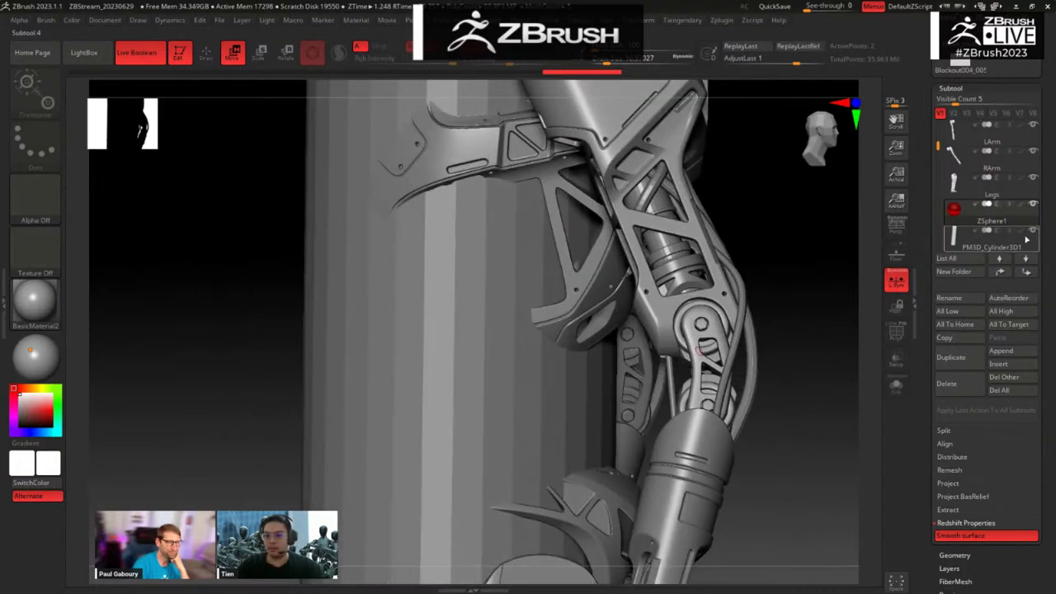
{"action": "left_click", "coordinate": [805, 242]}
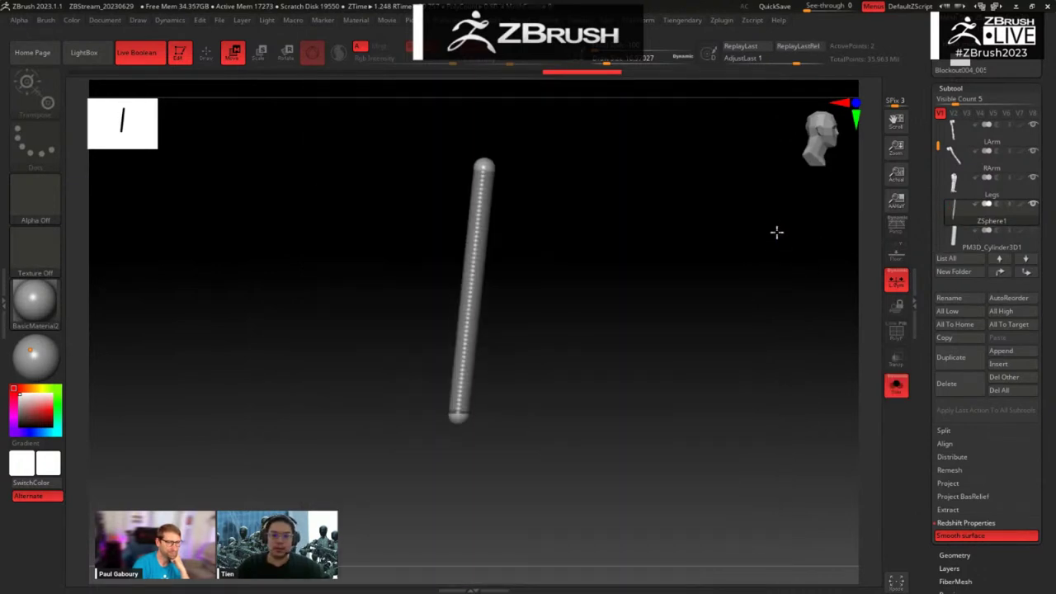
Step: Reposition both ends of the isolated ZSphere rod to stretch it into a longer, tilted rod
{"action": "left_click_drag", "start_coordinate": [601, 209], "coordinate": [542, 225], "text": "alt"}
{"action": "left_click_drag", "start_coordinate": [527, 346], "coordinate": [519, 288], "text": "alt"}
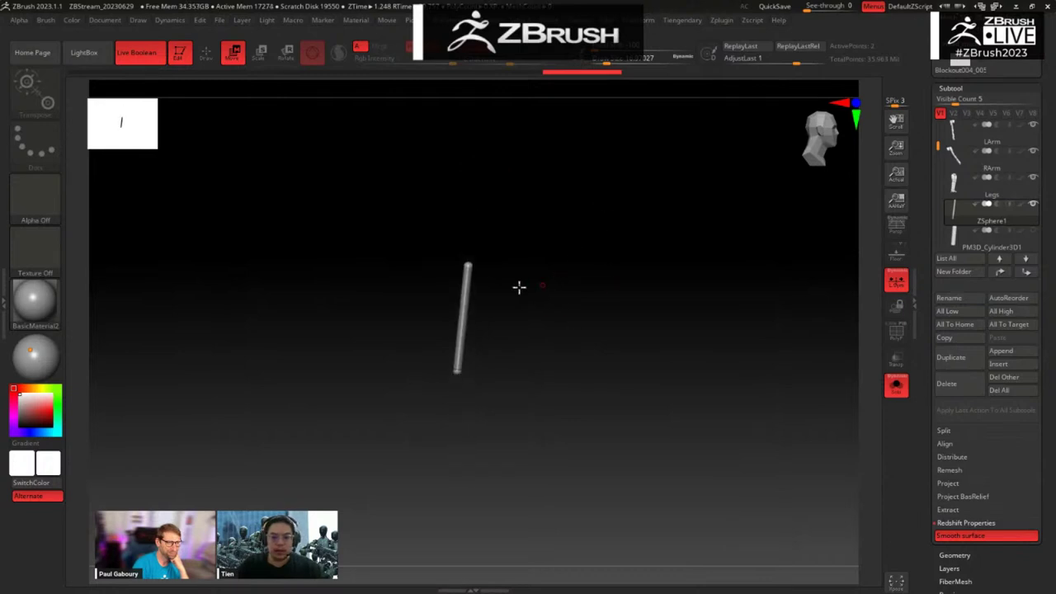
{"action": "left_click_drag", "start_coordinate": [468, 263], "coordinate": [547, 222]}
{"action": "left_click_drag", "start_coordinate": [455, 369], "coordinate": [632, 408]}
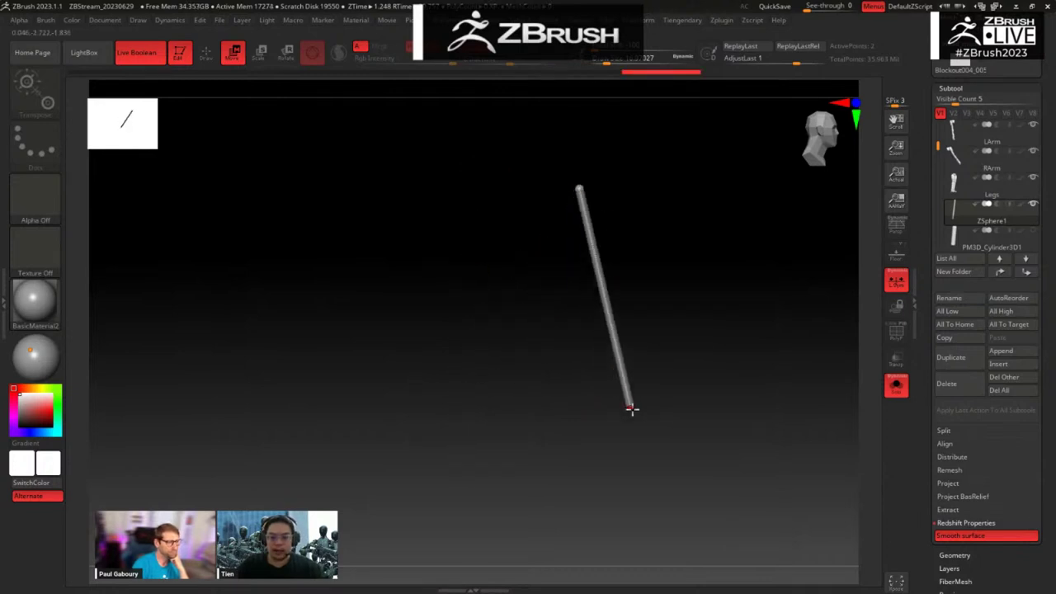
Step: Show the whole robot again and fit the ZSphere rod to its body, placing the upper end inside the upper torso and the lower end at the waist
{"action": "key", "text": "alt+shift+s"}
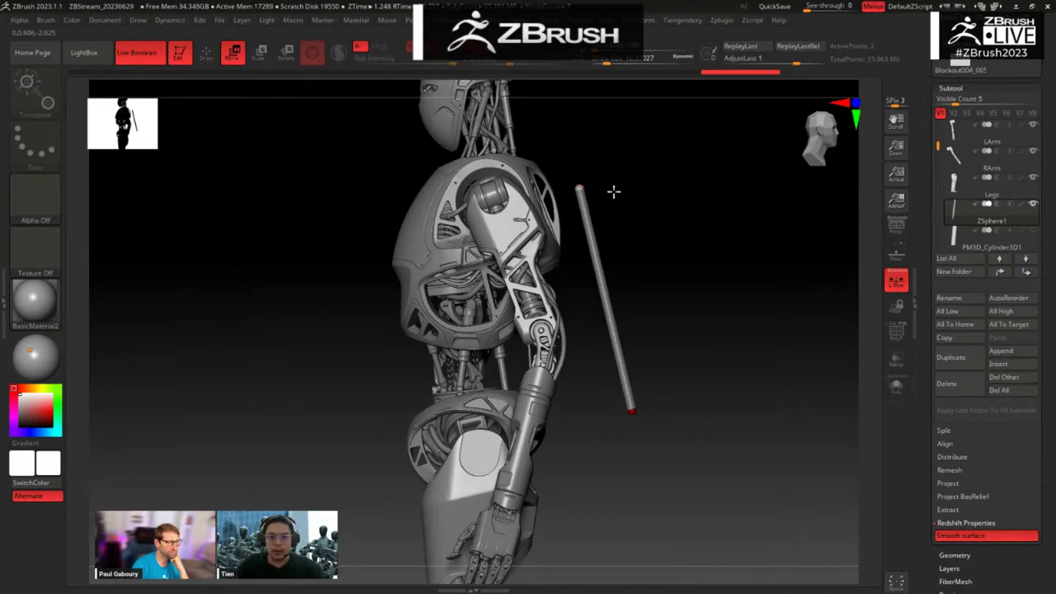
{"action": "left_click_drag", "start_coordinate": [614, 191], "coordinate": [449, 178]}
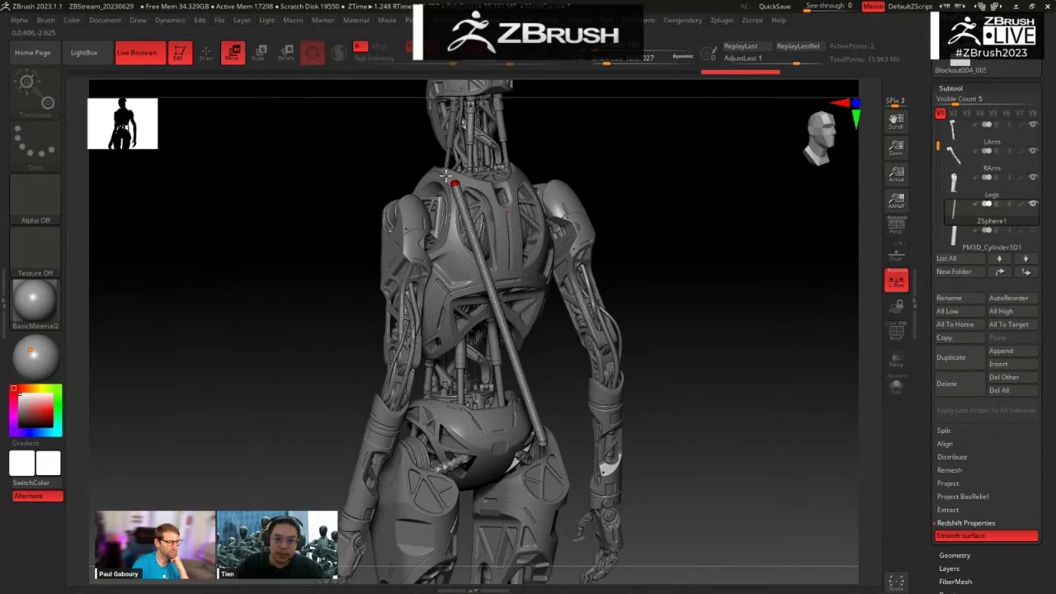
{"action": "left_click_drag", "start_coordinate": [643, 186], "coordinate": [667, 211]}
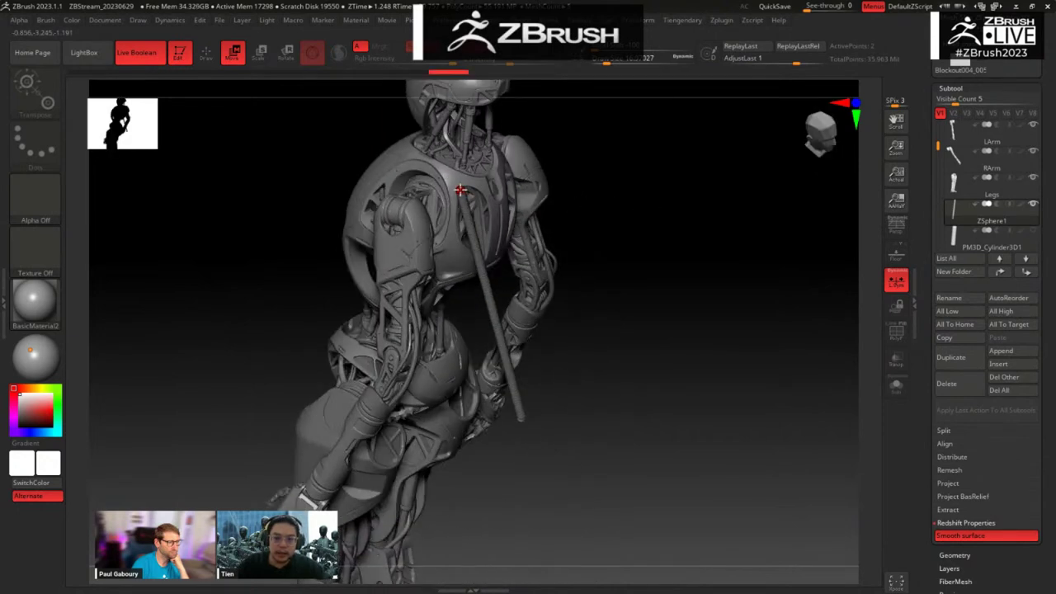
{"action": "left_click_drag", "start_coordinate": [462, 191], "coordinate": [465, 143]}
{"action": "left_click_drag", "start_coordinate": [636, 135], "coordinate": [636, 126]}
{"action": "left_click_drag", "start_coordinate": [450, 141], "coordinate": [463, 222]}
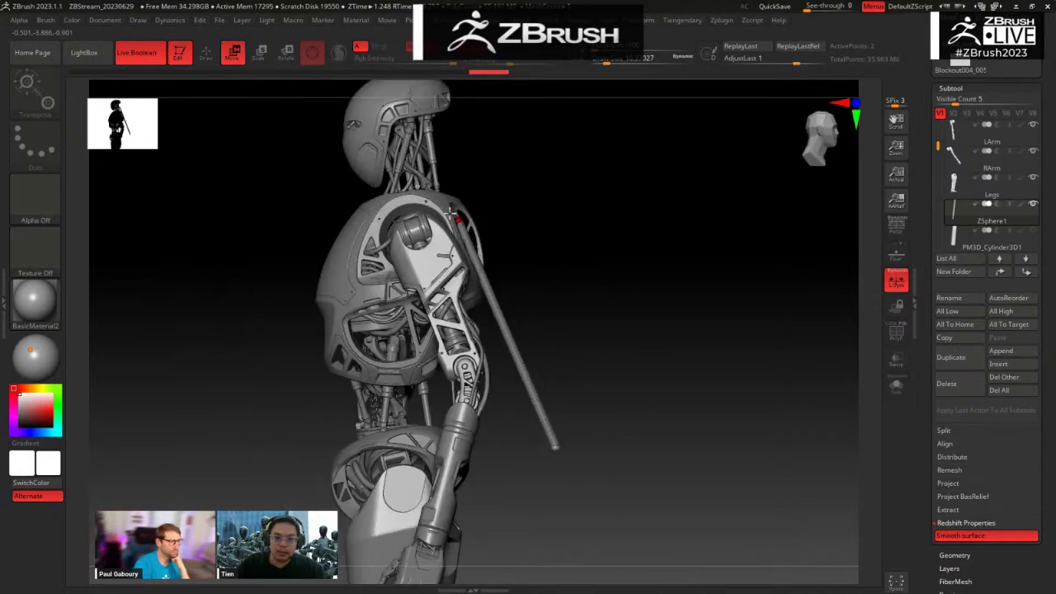
{"action": "left_click_drag", "start_coordinate": [551, 447], "coordinate": [413, 452]}
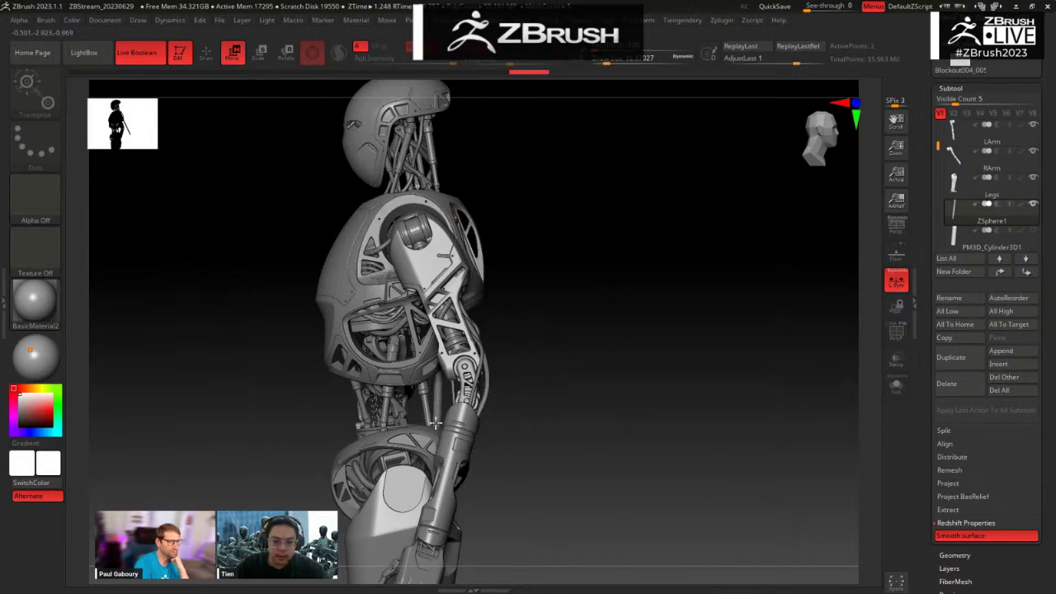
Step: Isolate ZSphere1, insert two ZSpheres along the straight rod, and pull both outward to give it a bowed shape
{"action": "left_click_drag", "start_coordinate": [582, 288], "coordinate": [579, 316]}
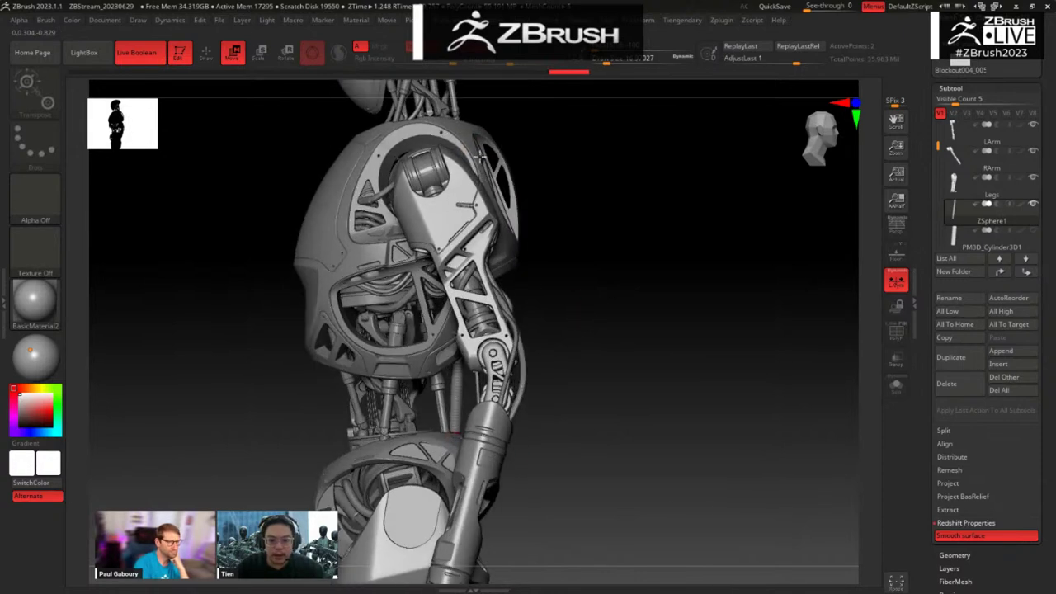
{"action": "key", "text": "alt+s"}
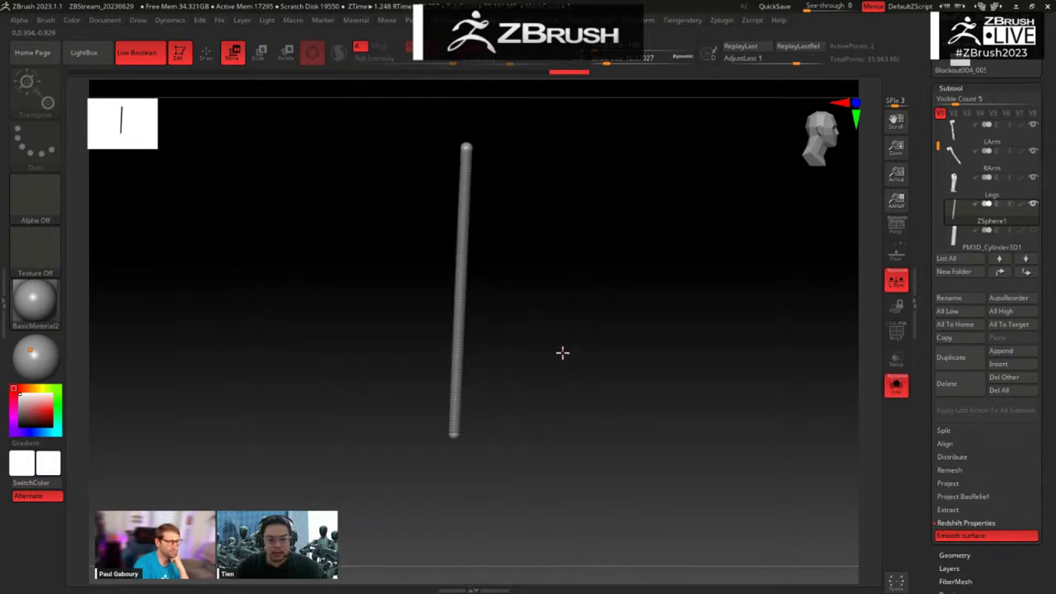
{"action": "left_click", "coordinate": [465, 240]}
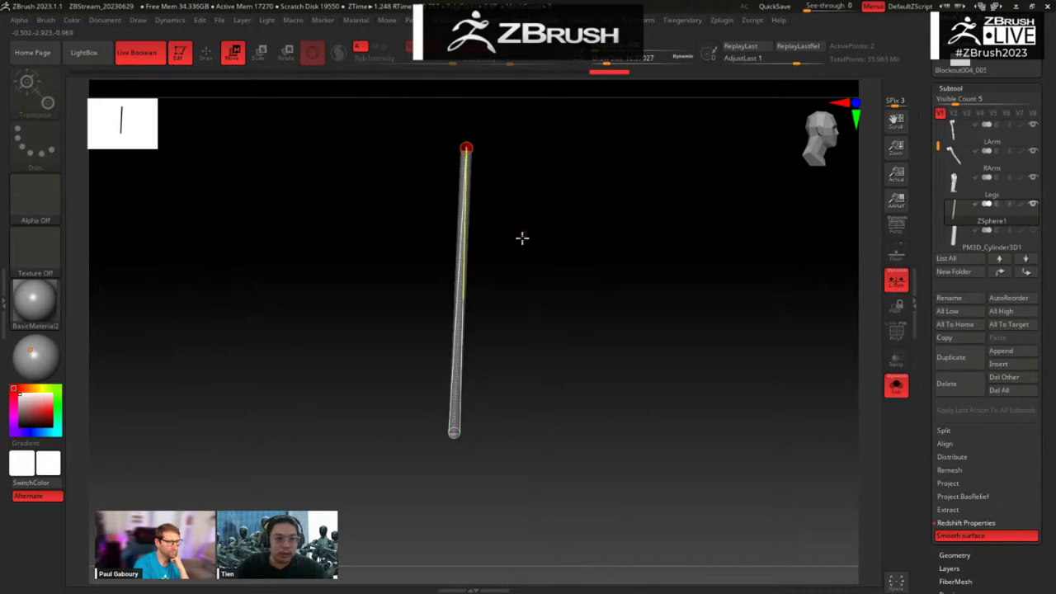
{"action": "key", "text": "q"}
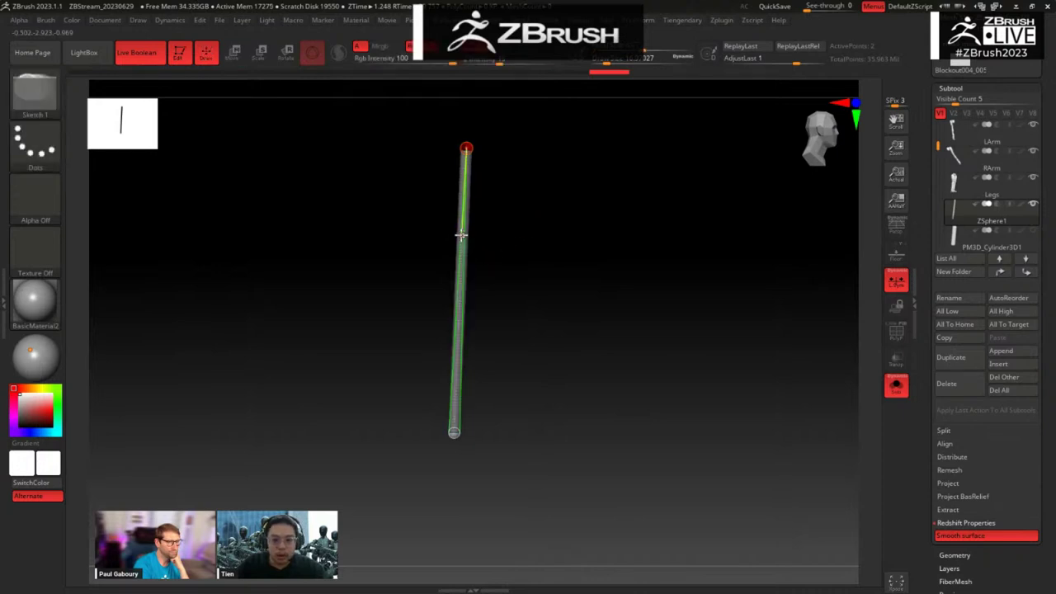
{"action": "left_click", "coordinate": [461, 236]}
{"action": "left_click", "coordinate": [458, 338]}
{"action": "key", "text": "w"}
{"action": "mouse_move", "coordinate": [462, 236]}
{"action": "left_mouse_down"}
{"action": "mouse_move", "coordinate": [497, 236]}
{"action": "mouse_move", "coordinate": [520, 219]}
{"action": "left_mouse_up"}
{"action": "left_click_drag", "start_coordinate": [458, 339], "coordinate": [517, 354]}
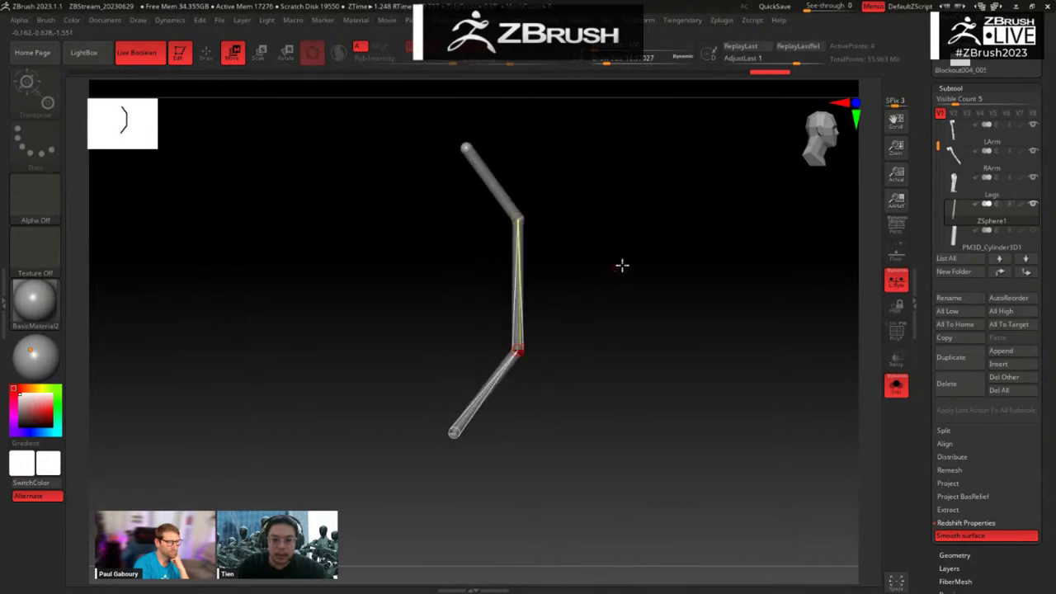
Step: With the full robot shown, insert ZSpheres in the chain's top and middle segments and reposition them to follow the back's contour
{"action": "key", "text": "a"}
{"action": "left_click_drag", "start_coordinate": [626, 239], "coordinate": [587, 237]}
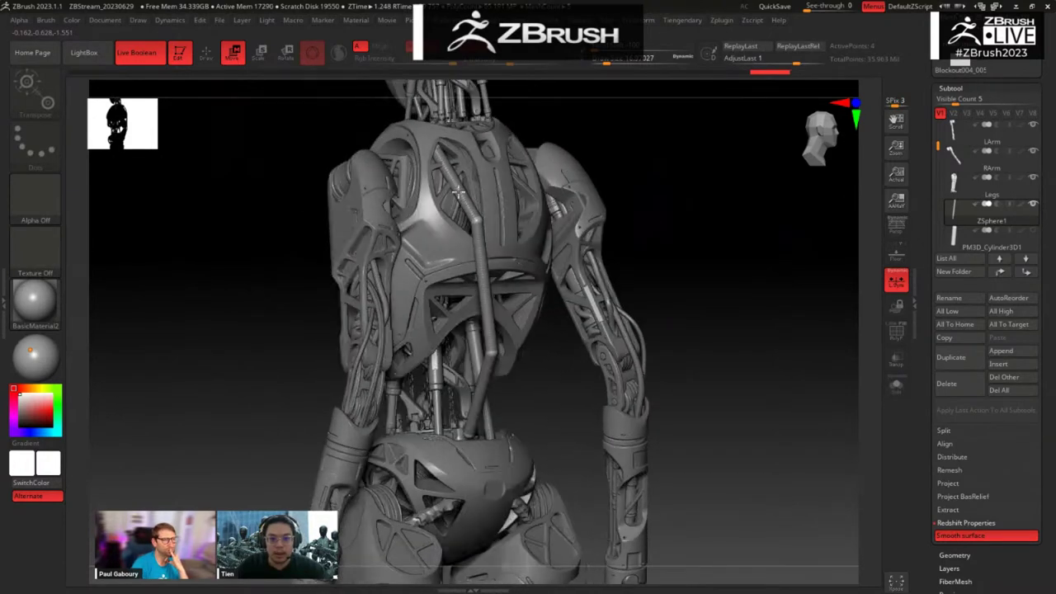
{"action": "key", "text": "q"}
{"action": "left_click", "coordinate": [452, 176]}
{"action": "left_click_drag", "start_coordinate": [608, 113], "coordinate": [566, 107]}
{"action": "key", "text": "w"}
{"action": "left_click_drag", "start_coordinate": [437, 167], "coordinate": [443, 153]}
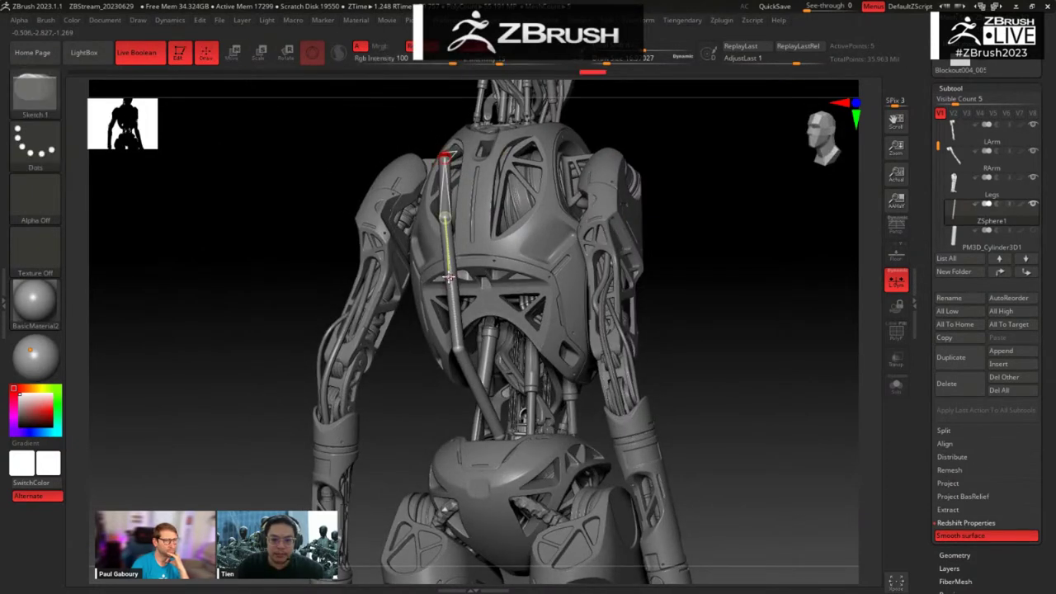
{"action": "left_click_drag", "start_coordinate": [449, 280], "coordinate": [437, 283]}
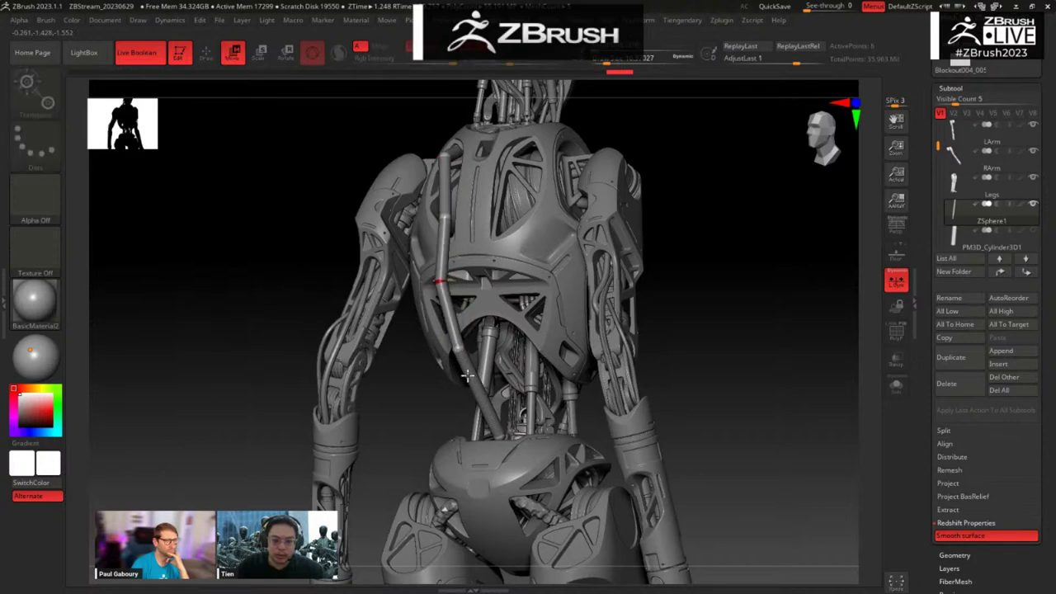
Step: Insert another ZSphere in the chain's lowest segment and move it to add a bend behind the robot's waist
{"action": "key", "text": "q"}
{"action": "key", "text": "w"}
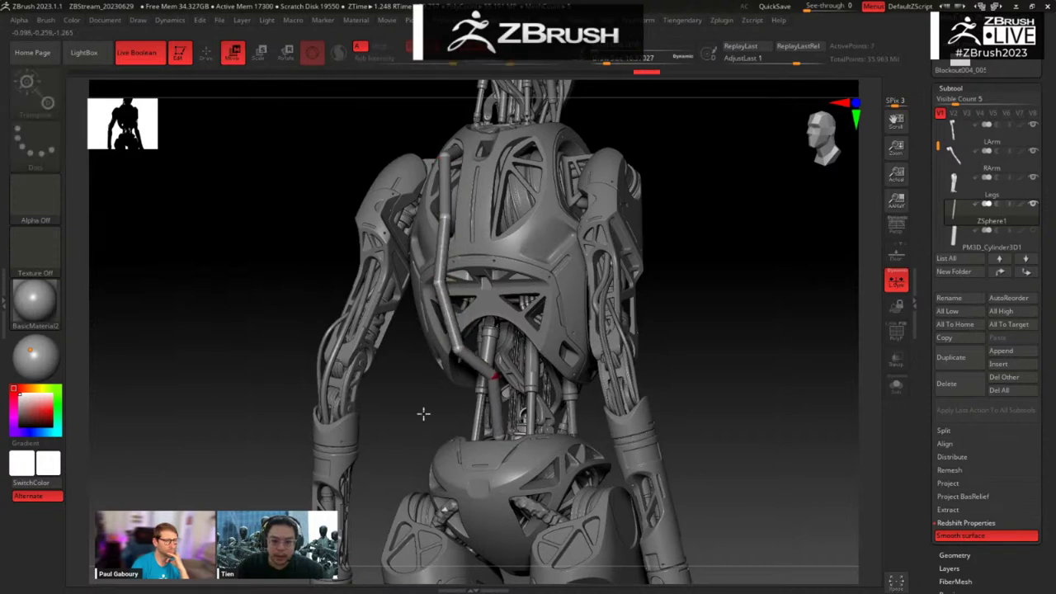
{"action": "left_click_drag", "start_coordinate": [408, 418], "coordinate": [455, 422]}
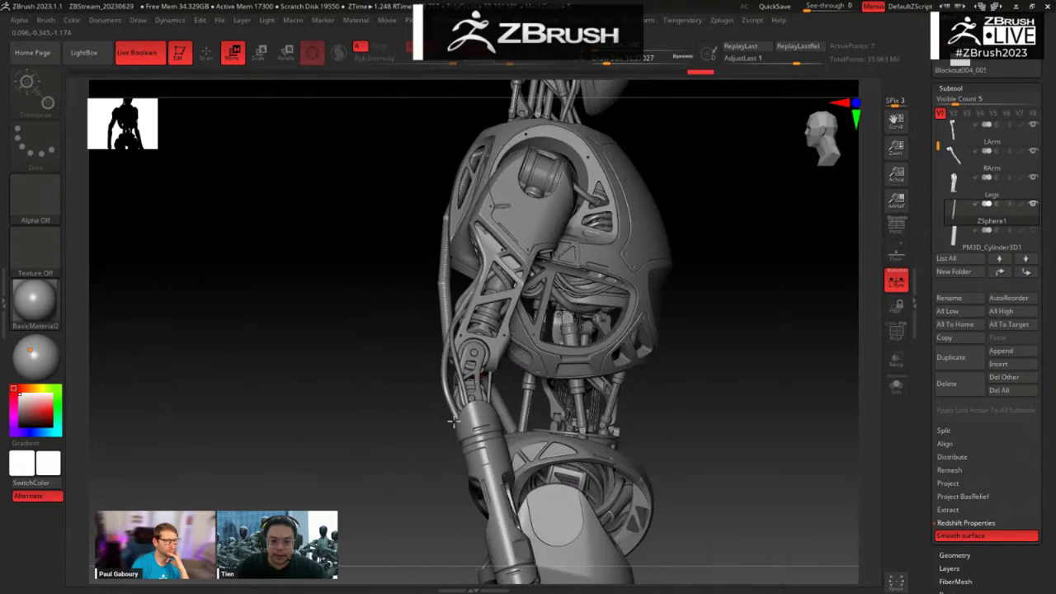
{"action": "left_click_drag", "start_coordinate": [428, 465], "coordinate": [435, 463]}
{"action": "mouse_move", "coordinate": [435, 464]}
{"action": "right_mouse_down"}
{"action": "mouse_move", "coordinate": [522, 431]}
{"action": "mouse_move", "coordinate": [512, 439]}
{"action": "right_mouse_up"}
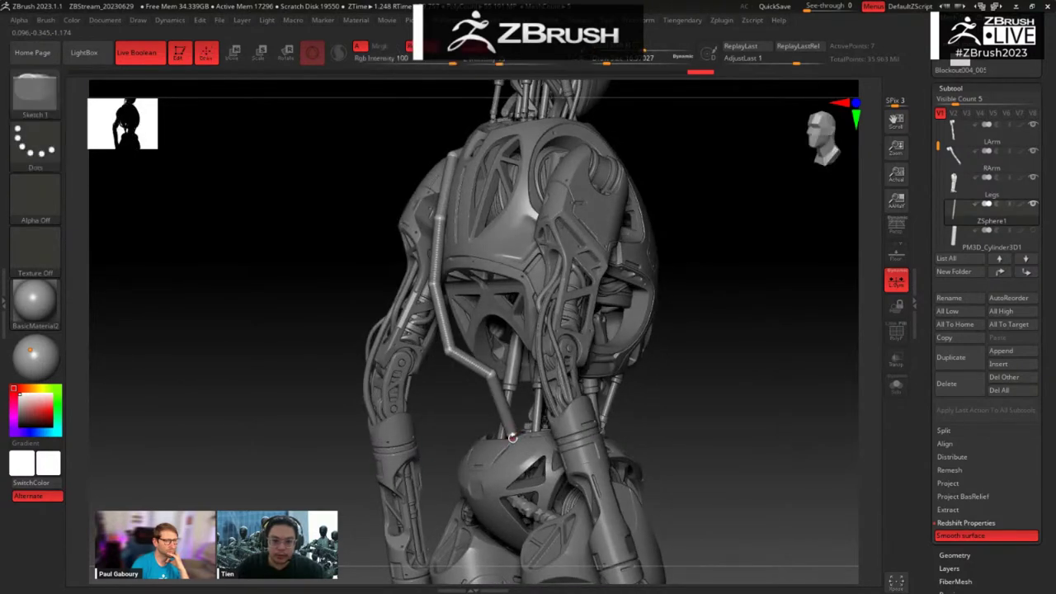
{"action": "key", "text": "q"}
{"action": "key", "text": "w"}
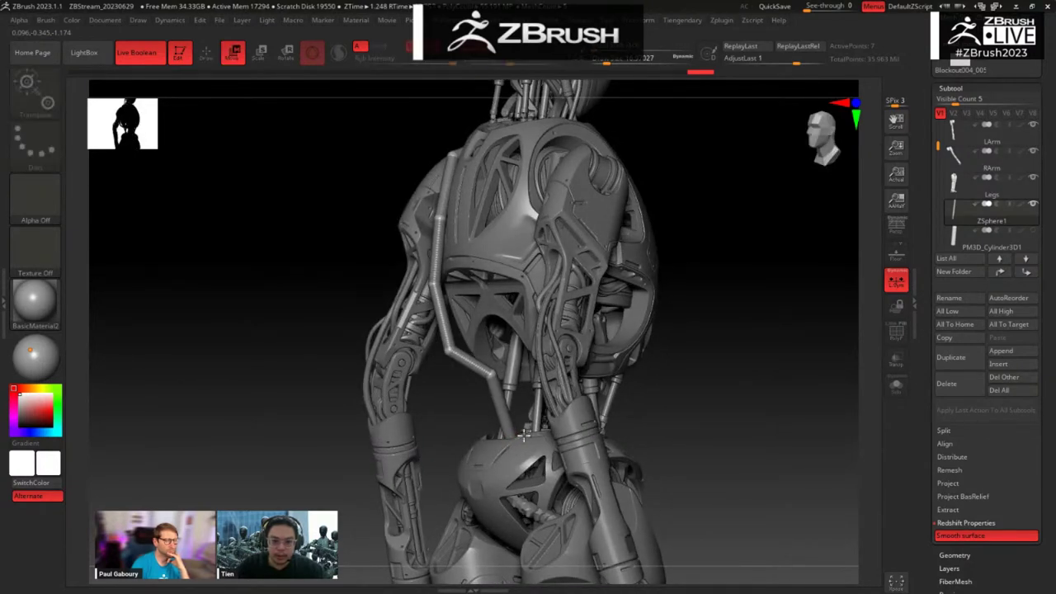
{"action": "right_click_drag", "start_coordinate": [686, 404], "coordinate": [719, 323]}
{"action": "right_click_drag", "start_coordinate": [772, 302], "coordinate": [757, 309]}
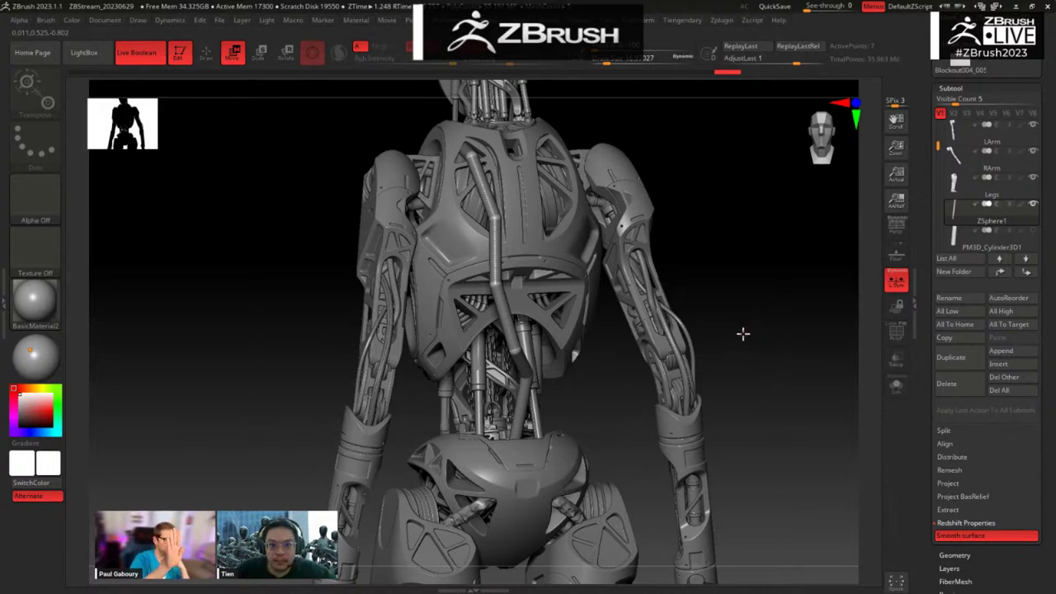
{"action": "right_click_drag", "start_coordinate": [748, 288], "coordinate": [638, 311]}
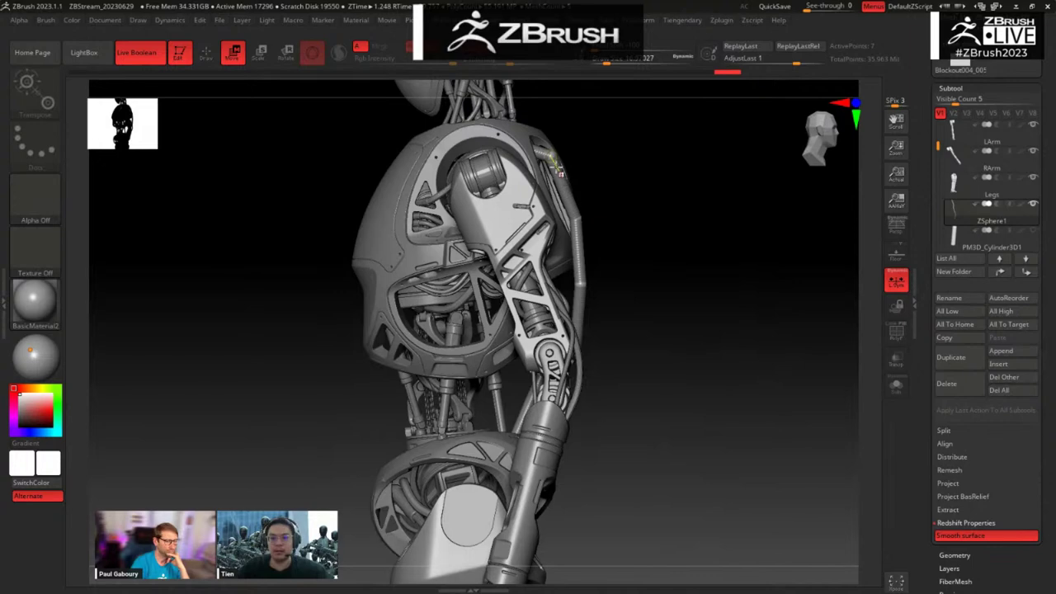
{"action": "right_click_drag", "start_coordinate": [698, 283], "coordinate": [736, 229]}
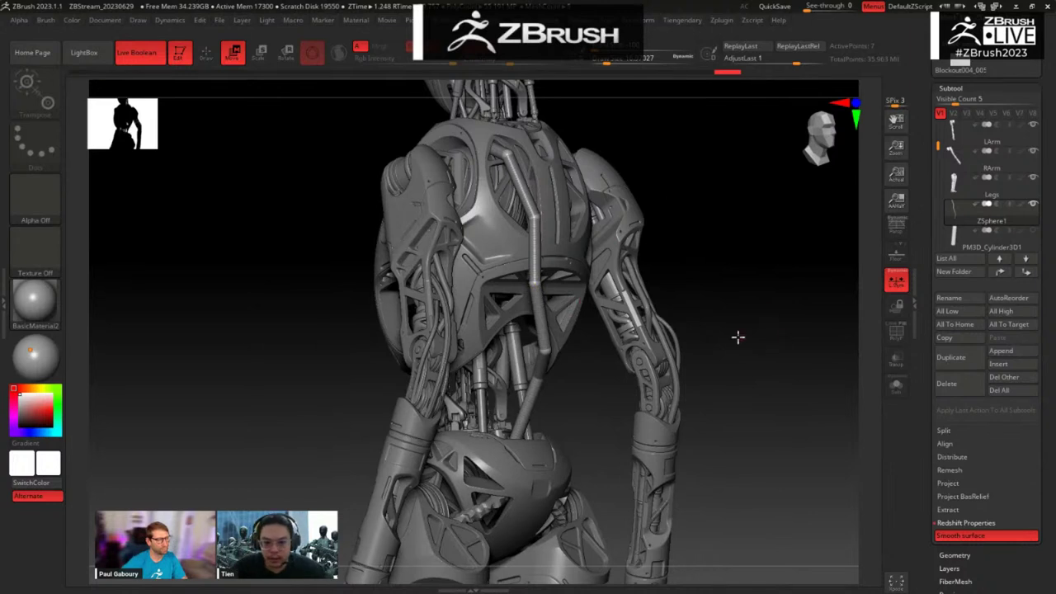
Step: Set the Adaptive Skin DynaMesh resolution to 0 and make an adaptive skin from the ZSphere chain
{"action": "left_click_drag", "start_coordinate": [919, 533], "coordinate": [914, 273]}
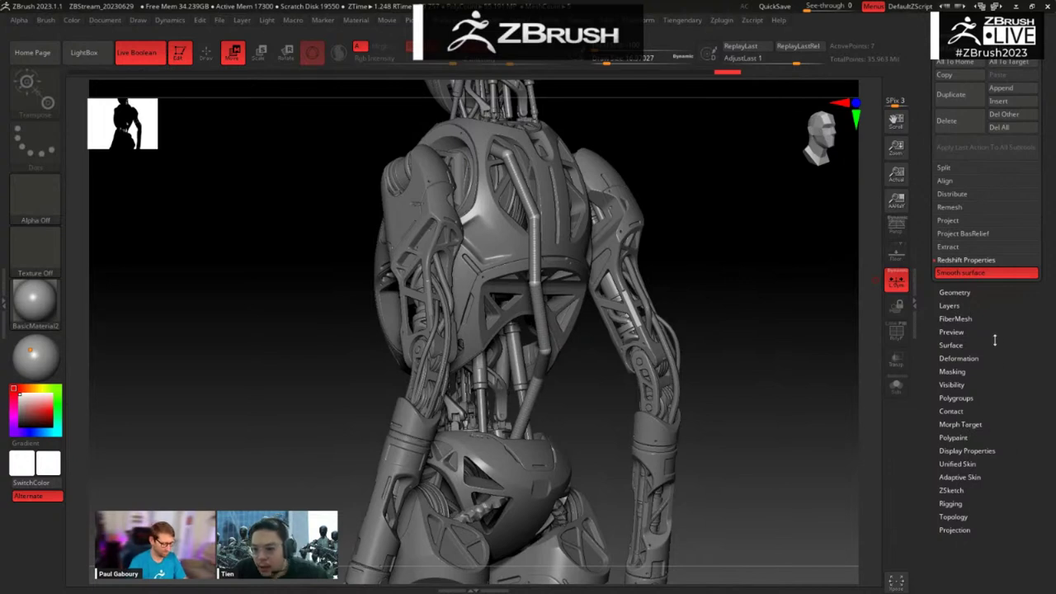
{"action": "scroll", "coordinate": [1007, 444], "scroll_direction": "down", "scroll_amount": 1}
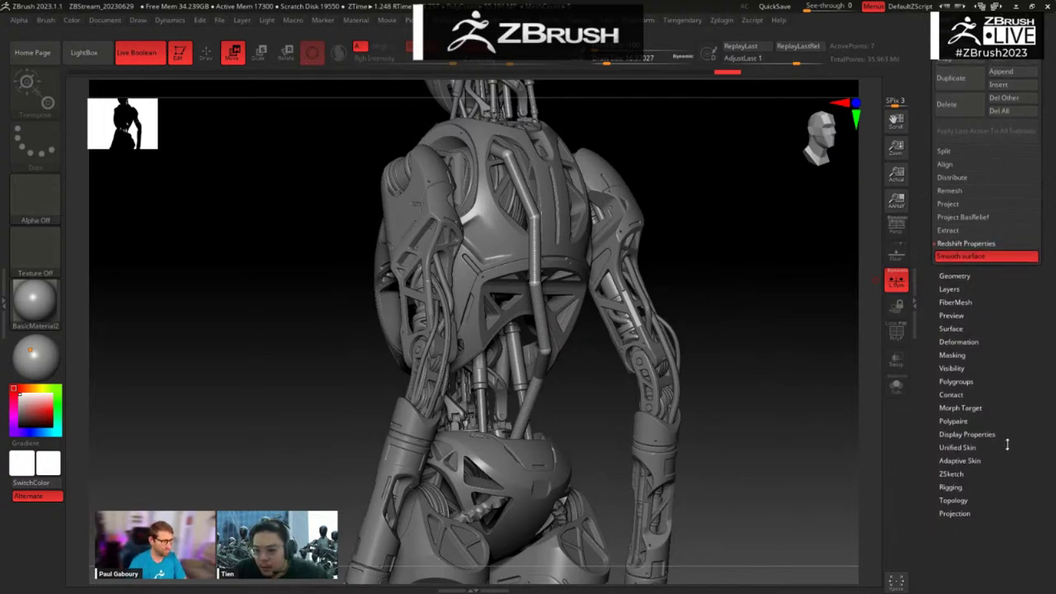
{"action": "left_click", "coordinate": [961, 461]}
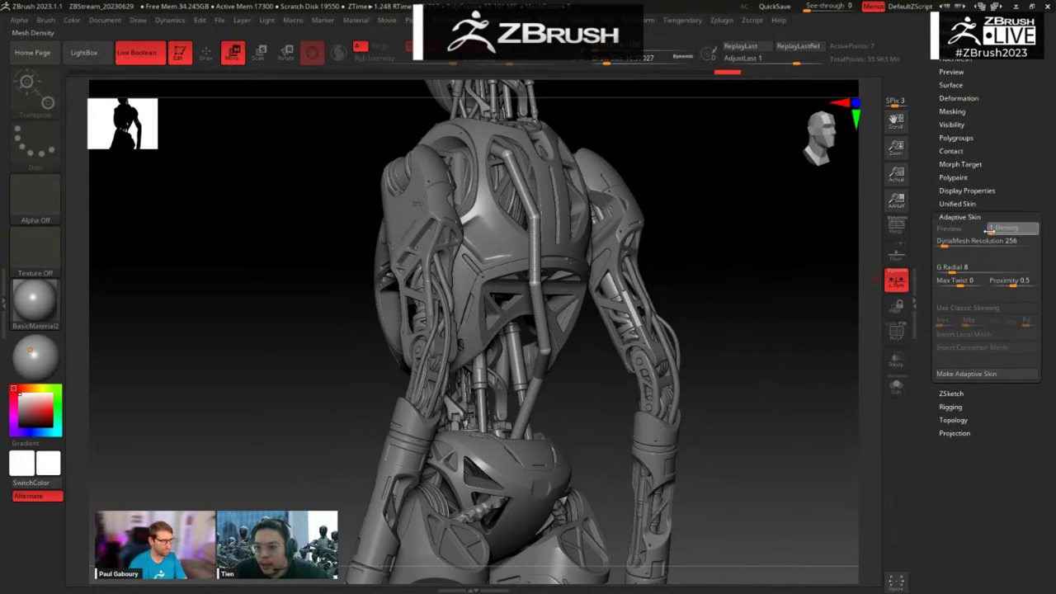
{"action": "left_click_drag", "start_coordinate": [982, 241], "coordinate": [934, 241]}
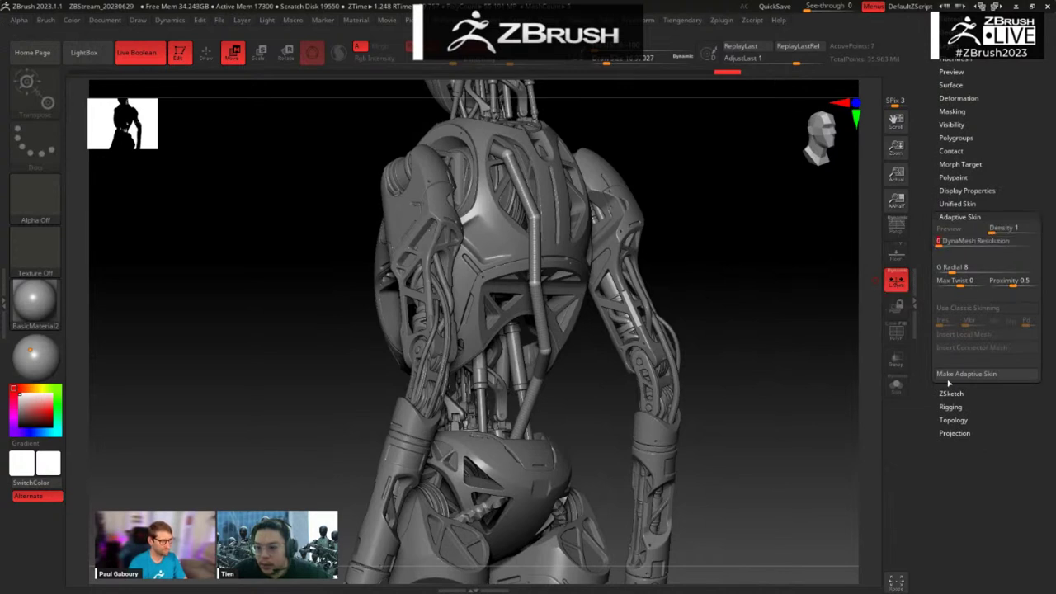
{"action": "left_click", "coordinate": [962, 374]}
Step: Insert the Skin_ZSphere2 mesh as a subtool directly below ZSphere1
{"action": "scroll", "coordinate": [982, 248], "scroll_direction": "up", "scroll_amount": 10}
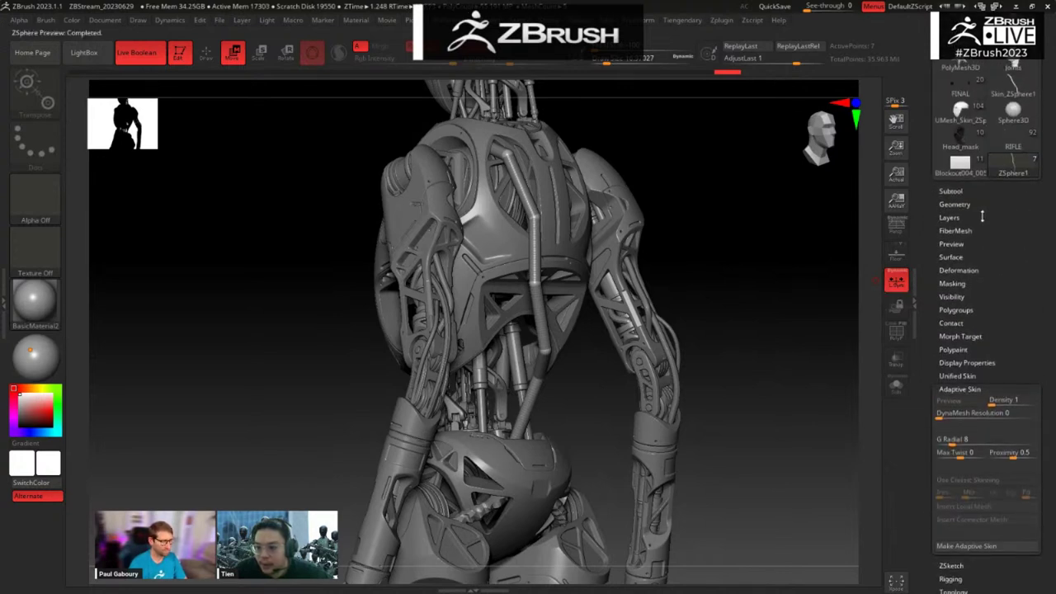
{"action": "left_click", "coordinate": [959, 191]}
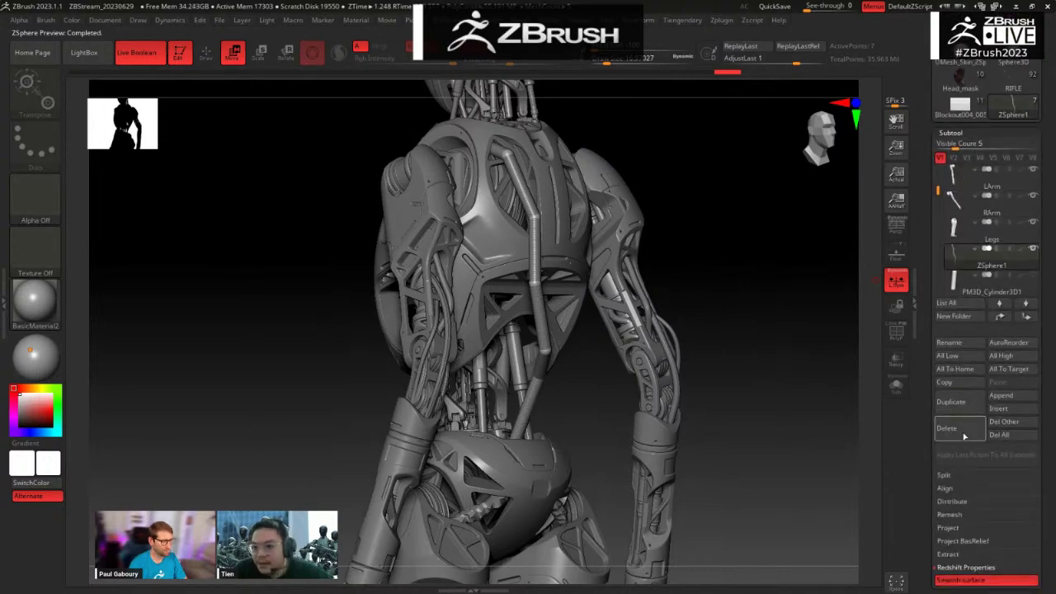
{"action": "left_click", "coordinate": [1014, 409]}
{"action": "left_click", "coordinate": [726, 409]}
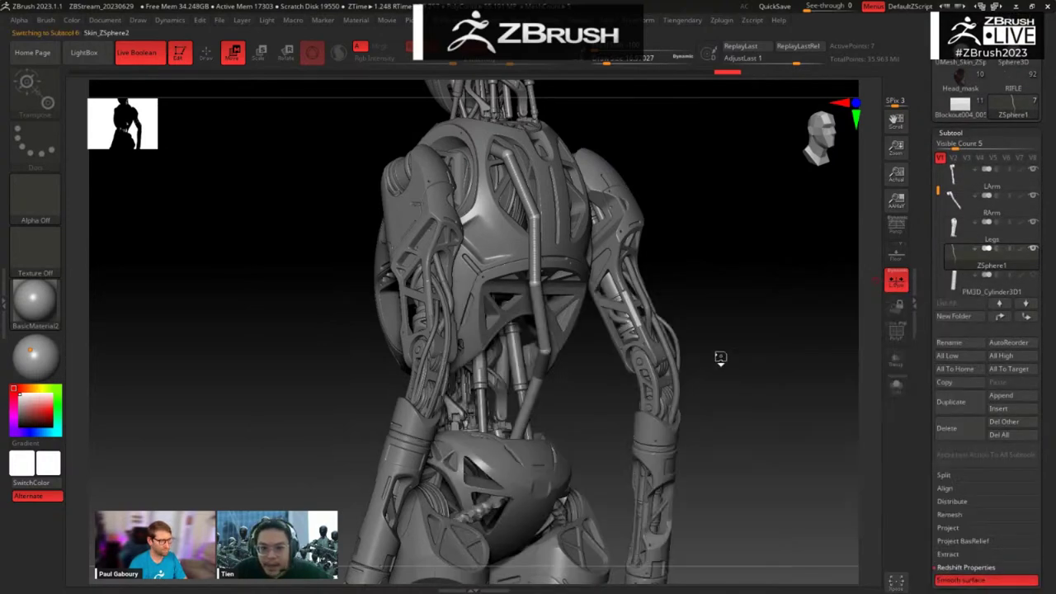
Step: Isolate the Skin_ZSphere2 tube, try Polish Crisp Edges on it, and switch off its dynamic subdivision
{"action": "key", "text": "alt+s"}
{"action": "left_click_drag", "start_coordinate": [745, 310], "coordinate": [760, 379]}
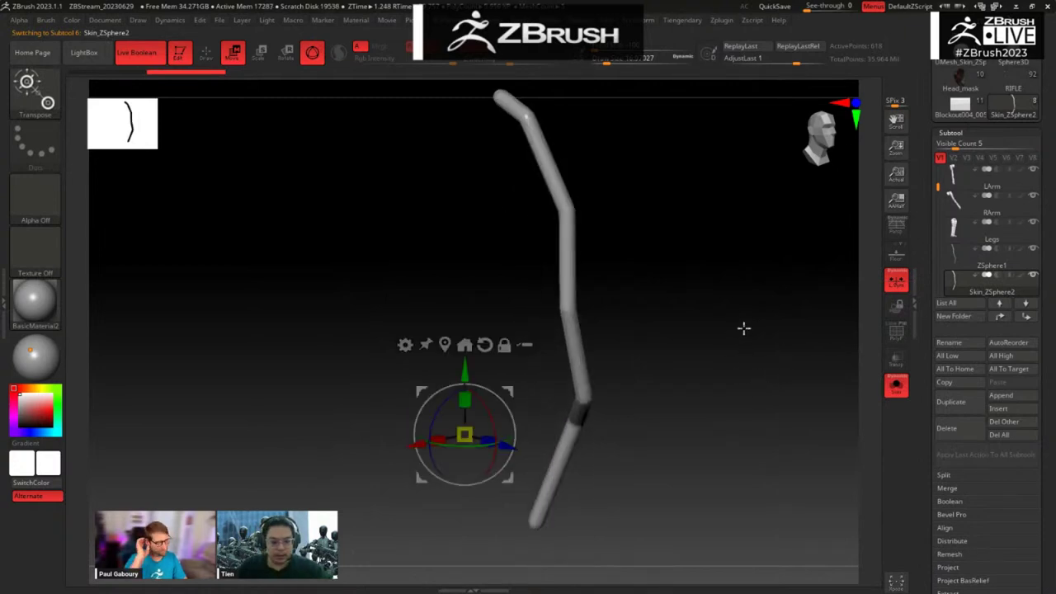
{"action": "key", "text": "space"}
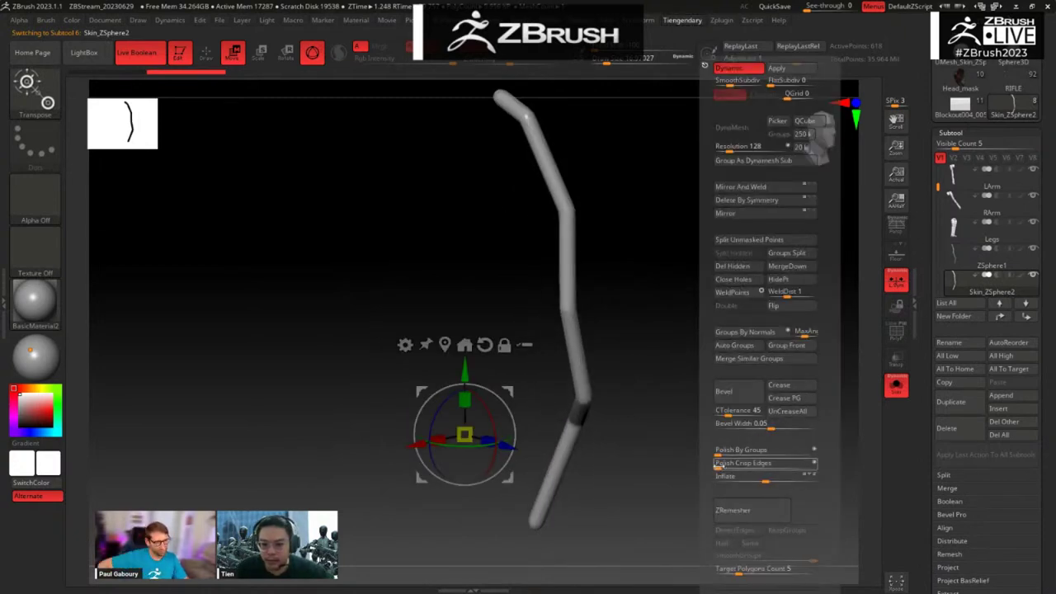
{"action": "left_click", "coordinate": [720, 464]}
{"action": "key", "text": "g"}
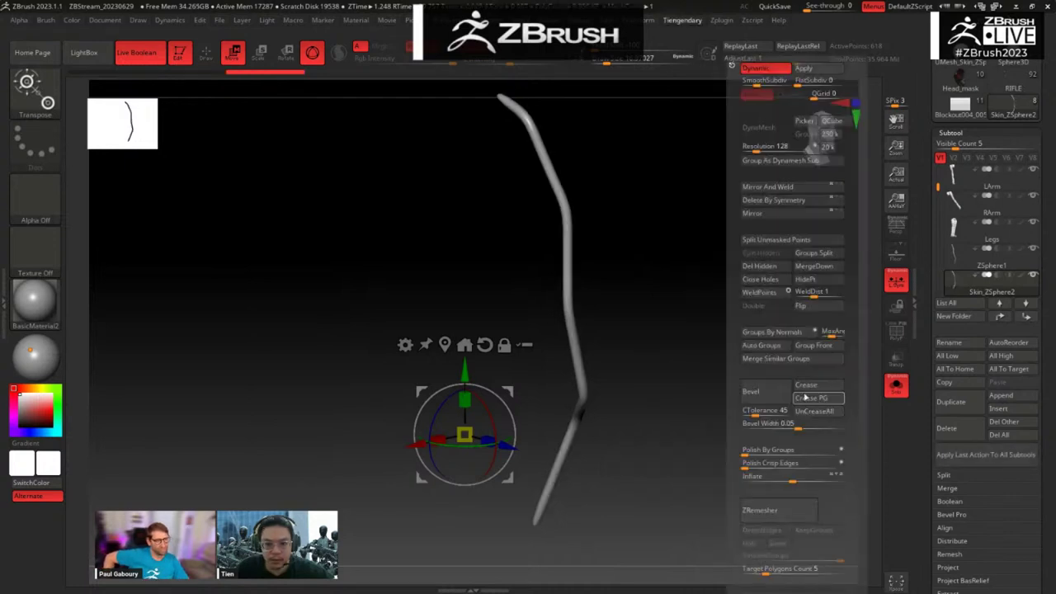
{"action": "key", "text": "shift+d"}
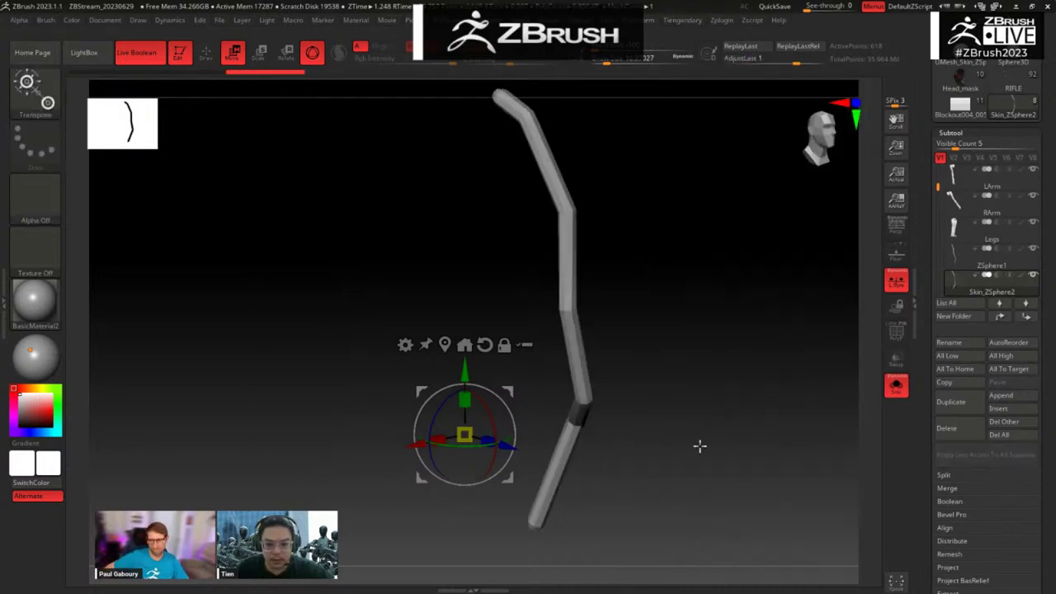
{"action": "mouse_move", "coordinate": [700, 446]}
{"action": "left_mouse_down"}
{"action": "mouse_move", "coordinate": [636, 417]}
{"action": "mouse_move", "coordinate": [635, 401]}
{"action": "left_mouse_up"}
{"action": "key", "text": "q"}
{"action": "left_click_drag", "start_coordinate": [441, 458], "coordinate": [741, 398]}
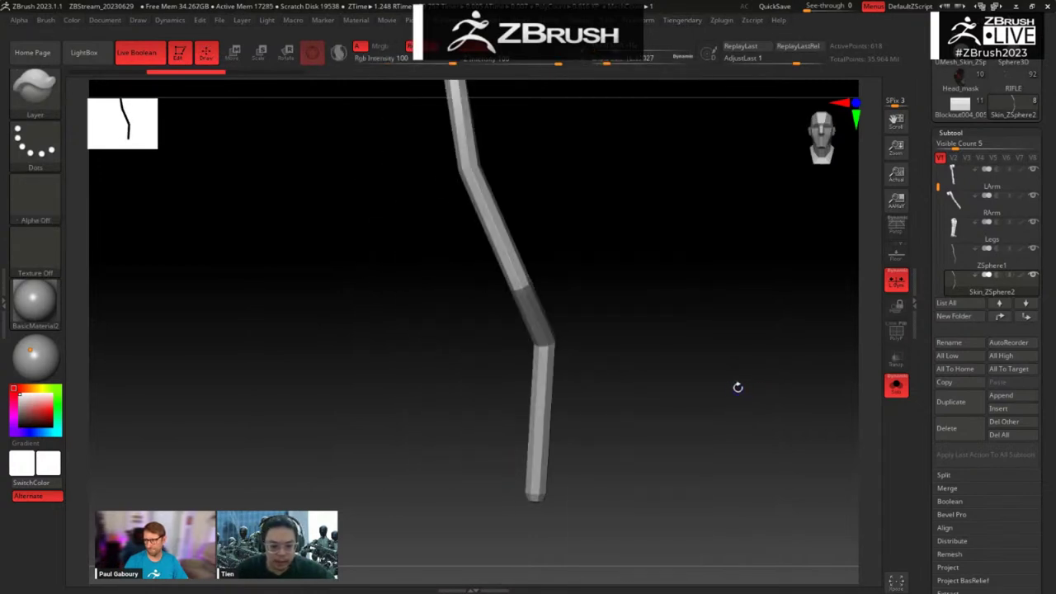
{"action": "key", "text": "shift+f"}
{"action": "key", "text": "shift+f"}
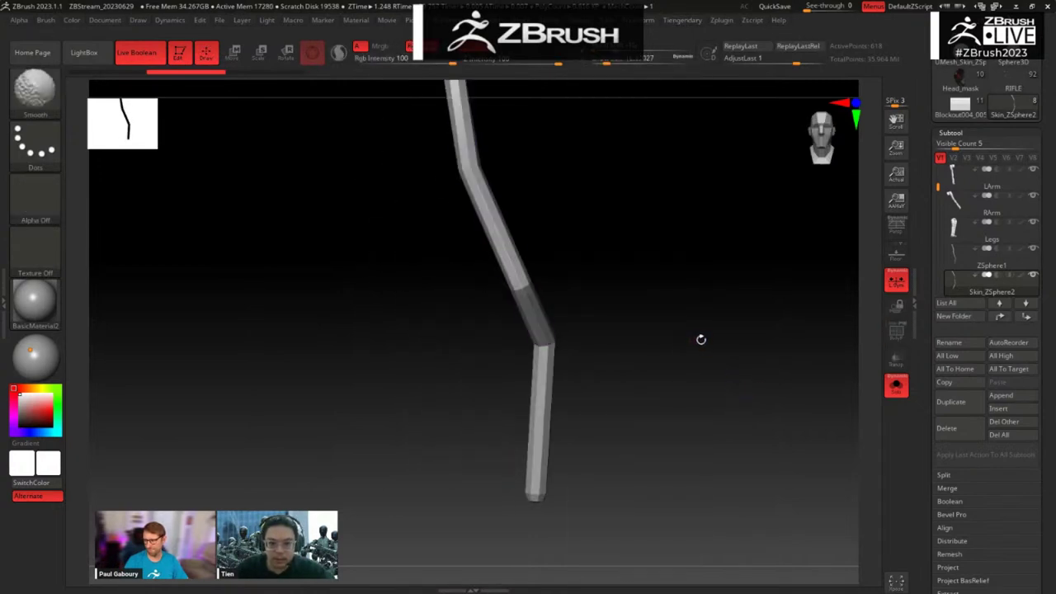
Step: Show the full robot, hide the original ZSphere1, and smooth the Skin_ZSphere2 tube with Polish Crisp Edges
{"action": "key", "text": "alt+s"}
{"action": "left_click_drag", "start_coordinate": [711, 394], "coordinate": [752, 423]}
{"action": "left_click", "coordinate": [1032, 250]}
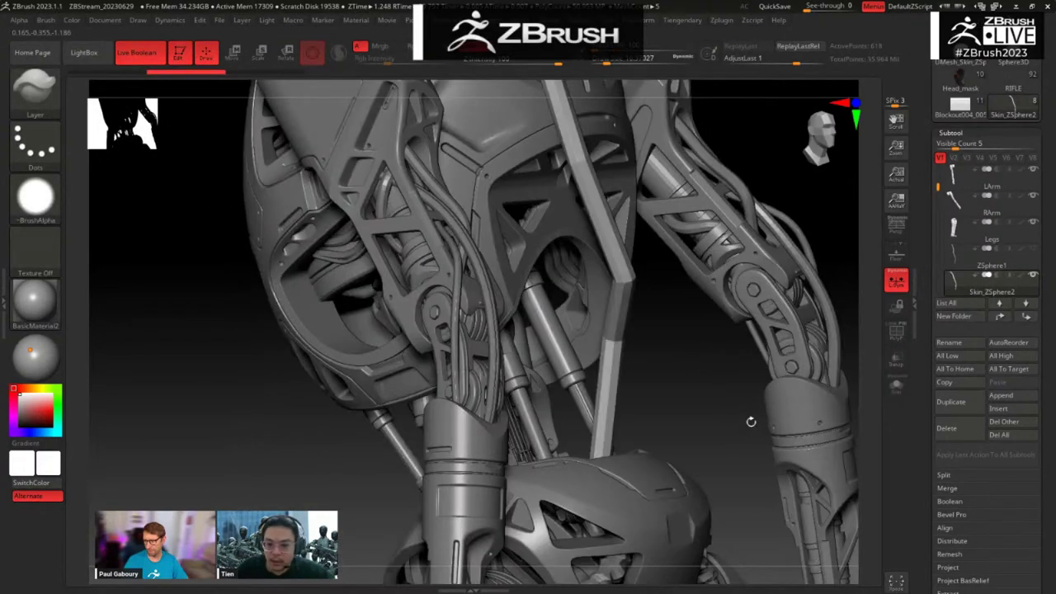
{"action": "key", "text": "1"}
{"action": "left_click", "coordinate": [703, 463]}
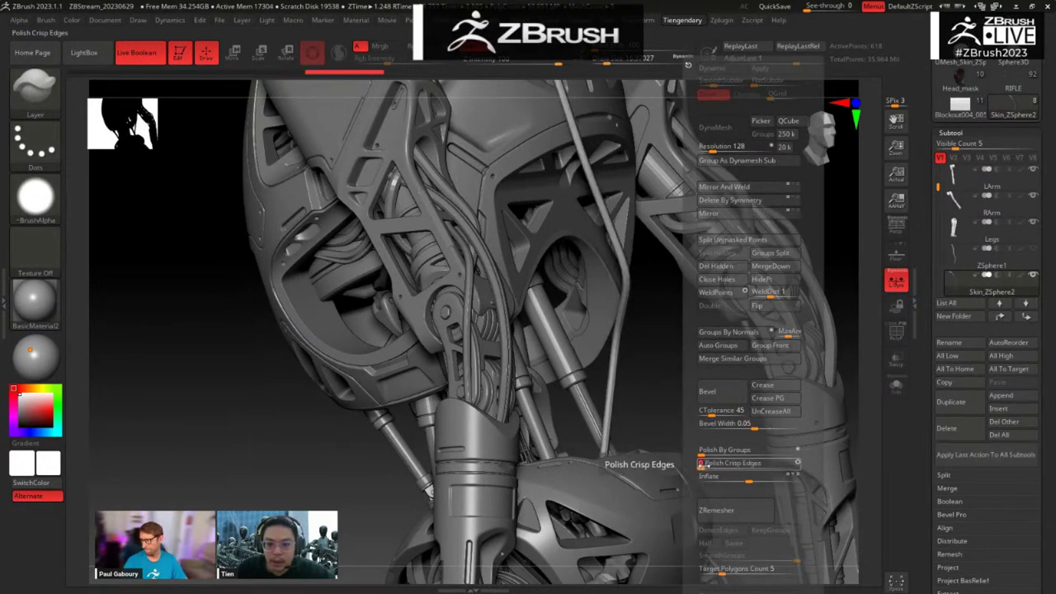
Step: Enlarge the Move brush and pull the lower bend of the tube inward toward the robot's waist
{"action": "key", "text": "b"}
{"action": "key", "text": "m"}
{"action": "key", "text": "v"}
{"action": "key", "text": "space"}
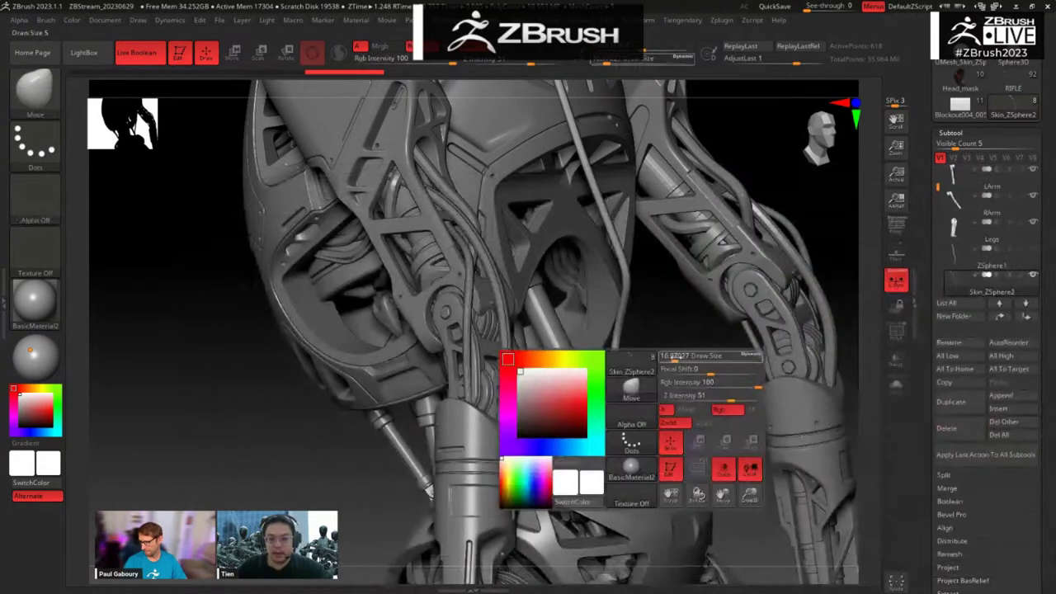
{"action": "left_click", "coordinate": [707, 358]}
{"action": "left_click_drag", "start_coordinate": [628, 282], "coordinate": [612, 278]}
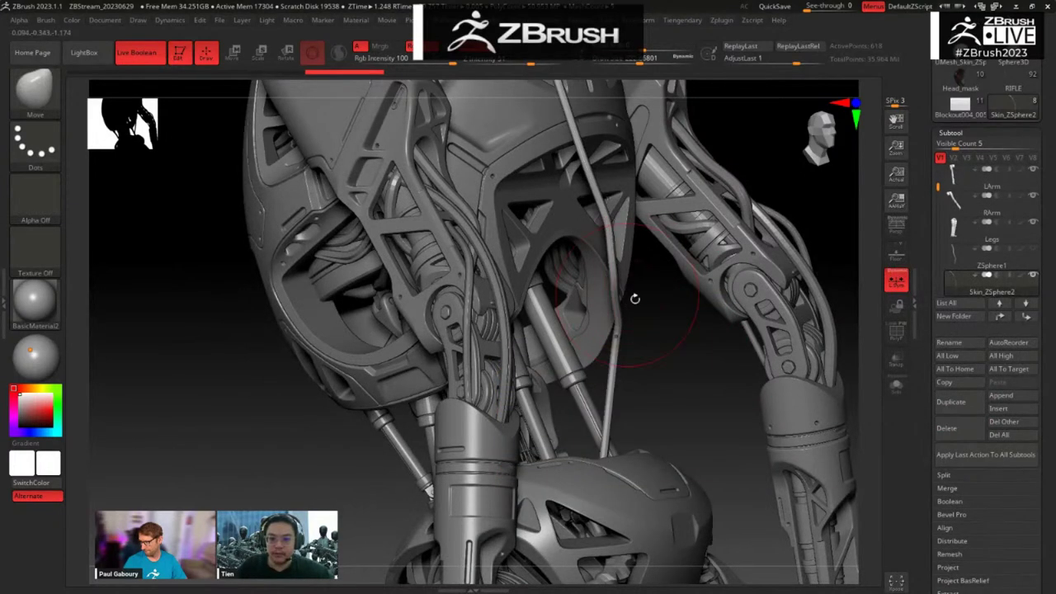
{"action": "mouse_move", "coordinate": [612, 355]}
{"action": "left_mouse_down"}
{"action": "mouse_move", "coordinate": [595, 365]}
{"action": "mouse_move", "coordinate": [602, 363]}
{"action": "left_mouse_up"}
{"action": "left_click_drag", "start_coordinate": [616, 327], "coordinate": [606, 330]}
Step: Examine the shaped cable along the robot's back and the whole figure from the front
{"action": "left_click_drag", "start_coordinate": [654, 392], "coordinate": [669, 276]}
{"action": "left_click_drag", "start_coordinate": [708, 210], "coordinate": [734, 243]}
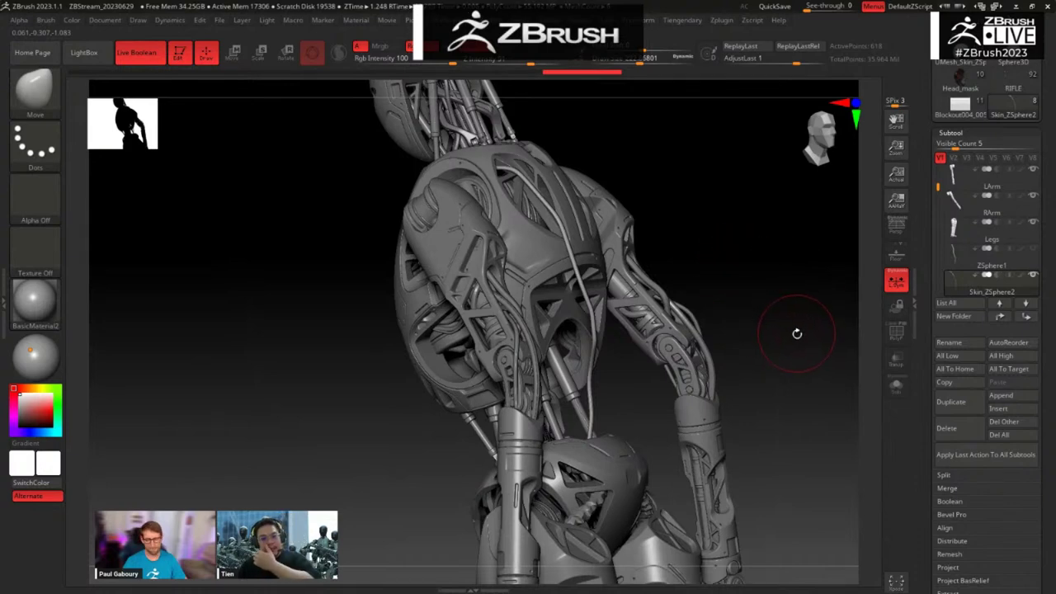
{"action": "left_click_drag", "start_coordinate": [770, 250], "coordinate": [762, 279]}
{"action": "left_click_drag", "start_coordinate": [720, 393], "coordinate": [668, 329]}
{"action": "left_click_drag", "start_coordinate": [722, 381], "coordinate": [684, 312]}
{"action": "scroll", "coordinate": [927, 198], "scroll_direction": "up", "scroll_amount": 2}
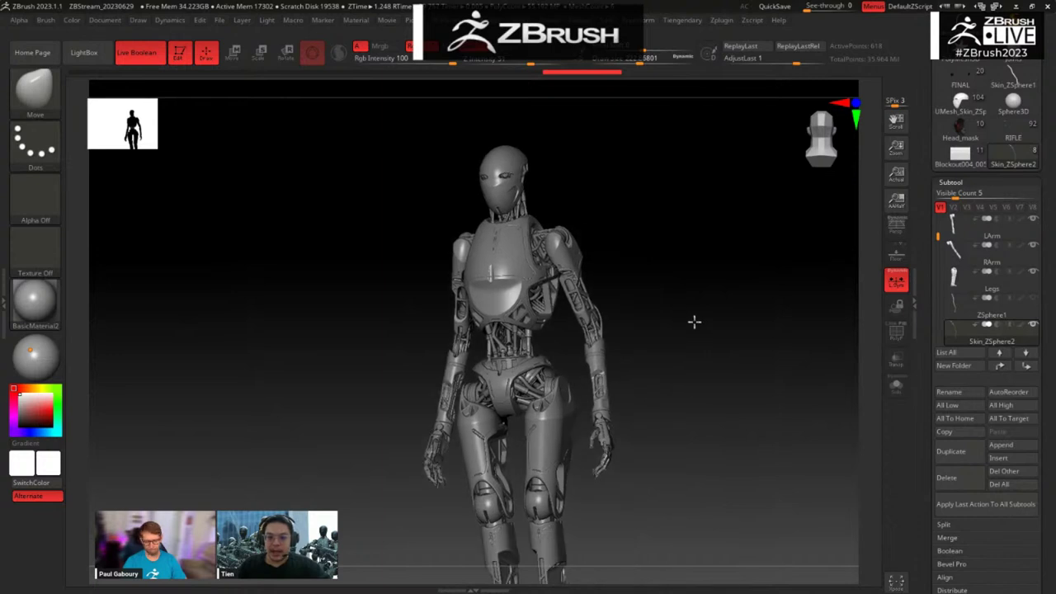
{"action": "left_click_drag", "start_coordinate": [726, 357], "coordinate": [692, 504]}
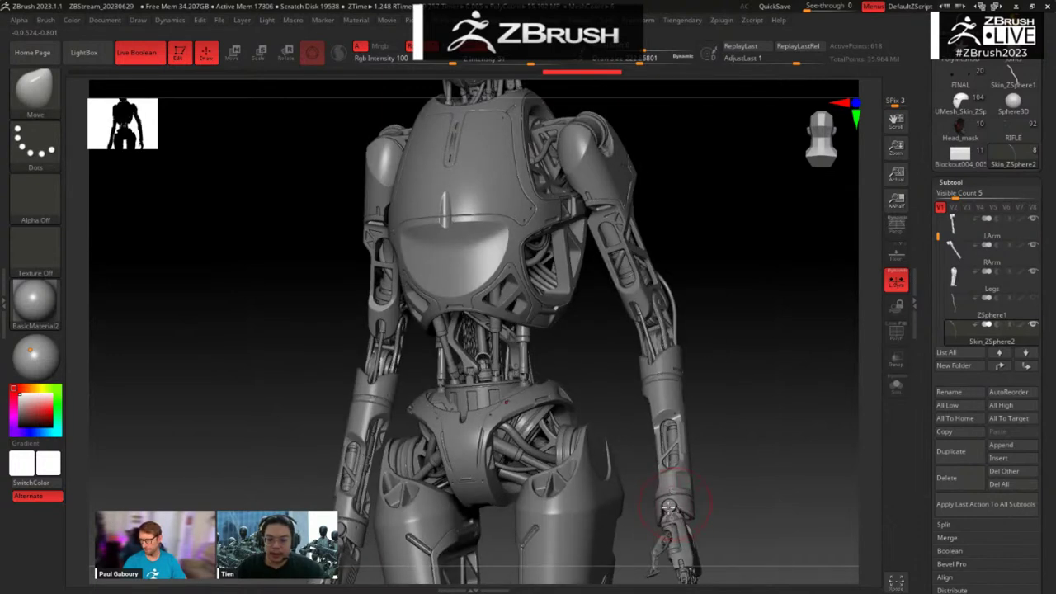
Step: Switch the active tool from the robot body to Head_mask and frame the masked head from the side
{"action": "left_click_drag", "start_coordinate": [767, 439], "coordinate": [726, 429]}
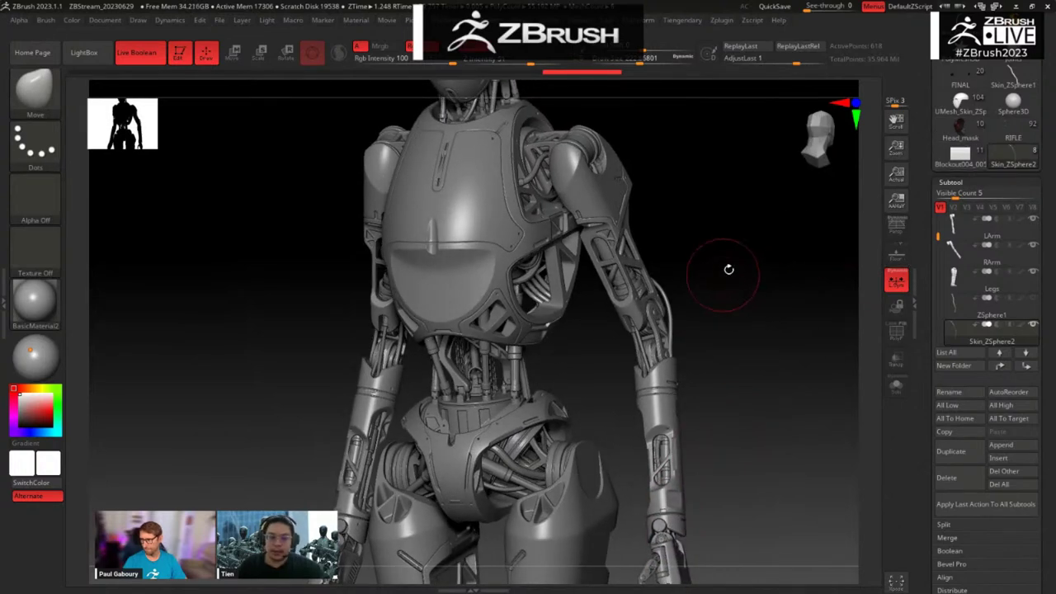
{"action": "left_click_drag", "start_coordinate": [729, 272], "coordinate": [756, 268]}
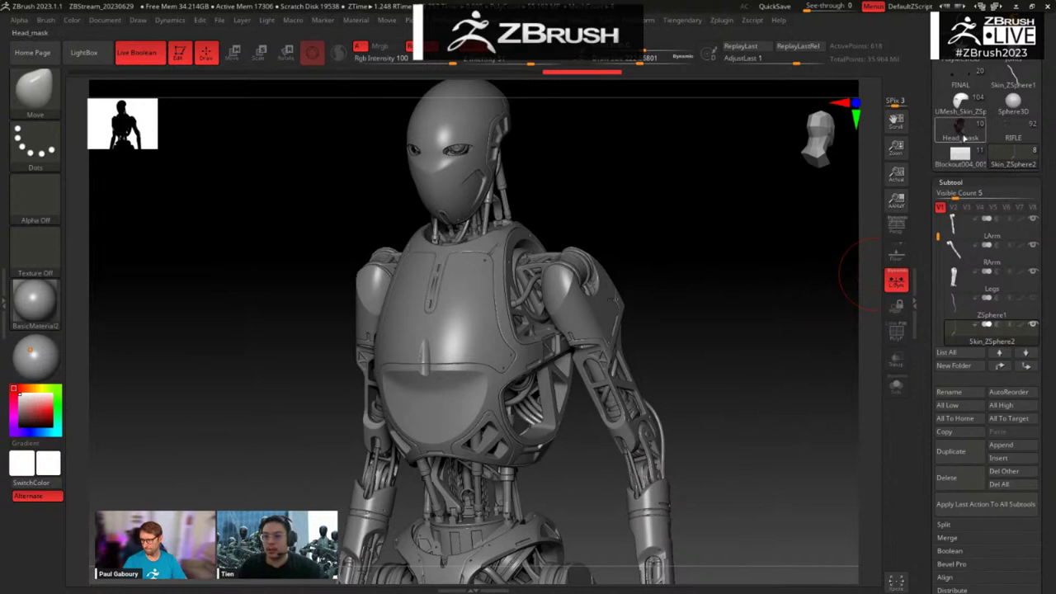
{"action": "left_click", "coordinate": [962, 126]}
{"action": "mouse_move", "coordinate": [627, 352]}
{"action": "left_mouse_down"}
{"action": "mouse_move", "coordinate": [671, 349]}
{"action": "mouse_move", "coordinate": [616, 424]}
{"action": "mouse_move", "coordinate": [644, 421]}
{"action": "mouse_move", "coordinate": [630, 421]}
{"action": "mouse_move", "coordinate": [651, 394]}
{"action": "left_mouse_up"}
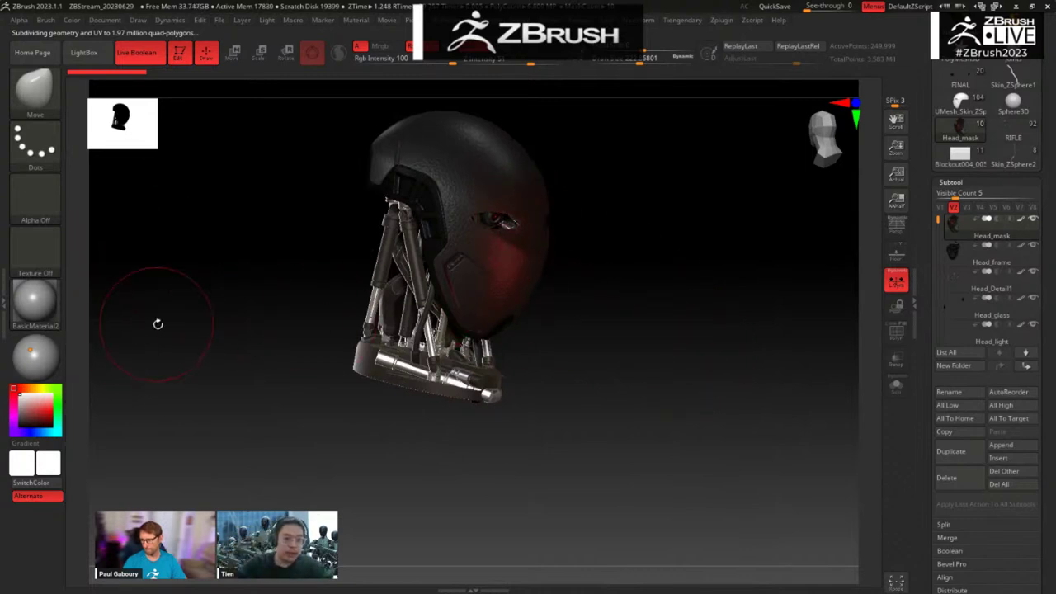
{"action": "key", "text": "space"}
{"action": "mouse_move", "coordinate": [266, 276]}
{"action": "left_mouse_down"}
{"action": "mouse_move", "coordinate": [237, 275]}
{"action": "mouse_move", "coordinate": [219, 302]}
{"action": "left_mouse_up"}
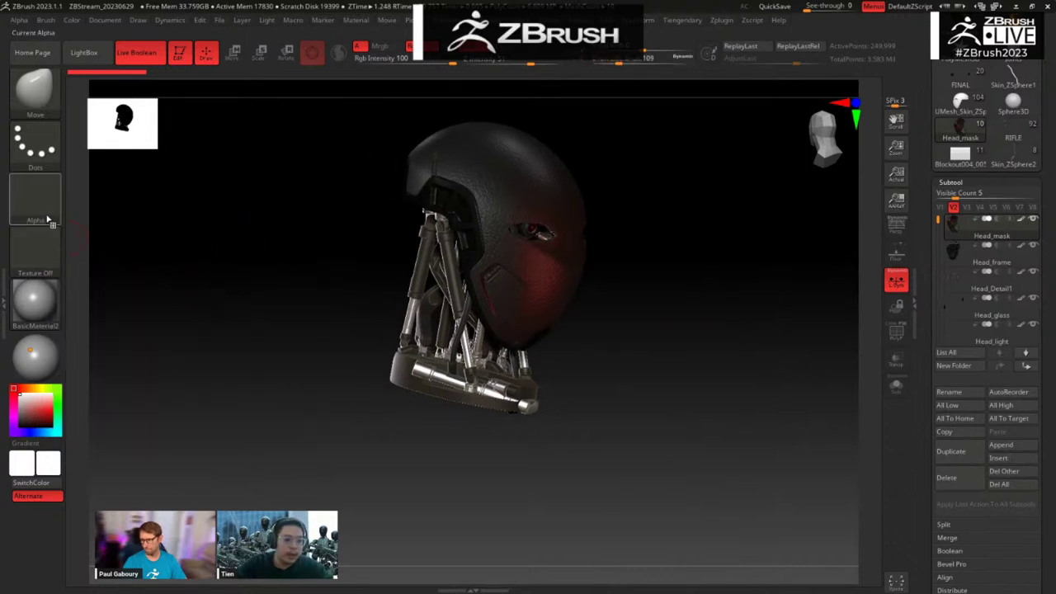
Step: Reveal the docked settings, collapse Render, expand the Material settings, and isolate the Head_mask subtool
{"action": "left_click", "coordinate": [5, 289]}
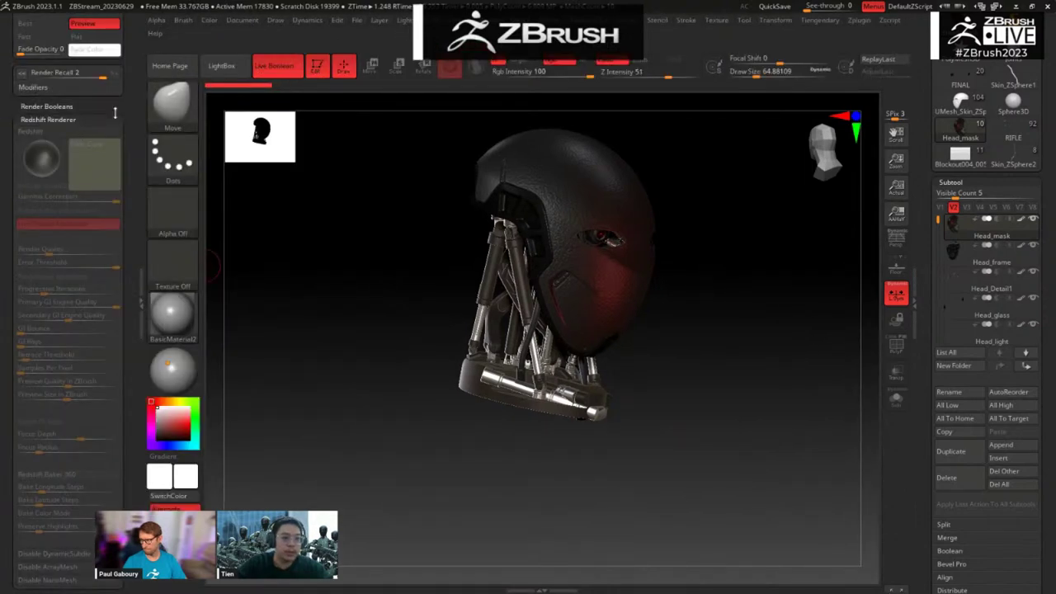
{"action": "scroll", "coordinate": [126, 185], "scroll_direction": "up", "scroll_amount": 3}
{"action": "left_click", "coordinate": [29, 18]}
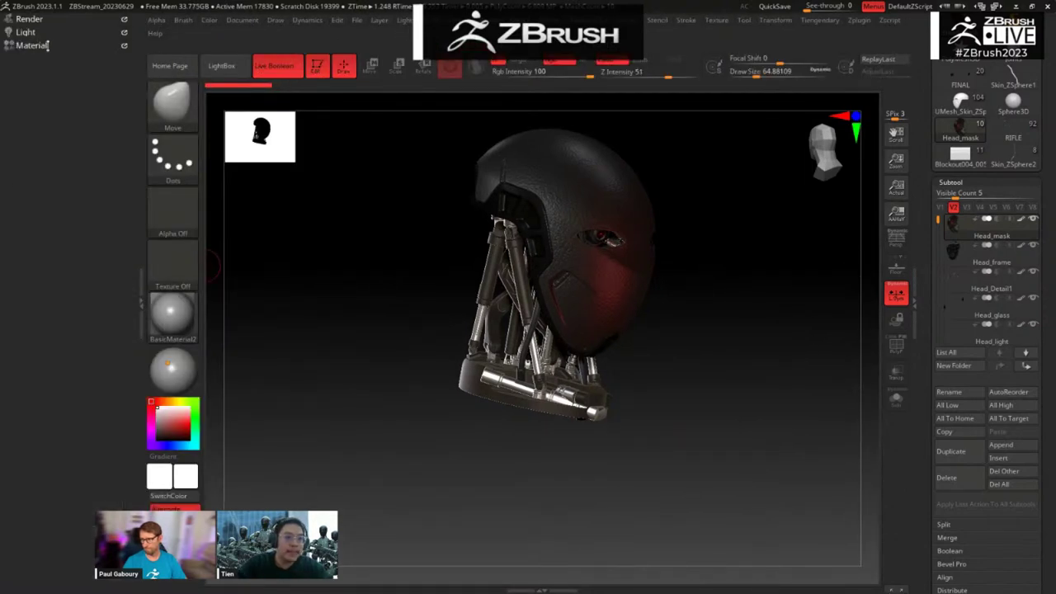
{"action": "left_click", "coordinate": [31, 46]}
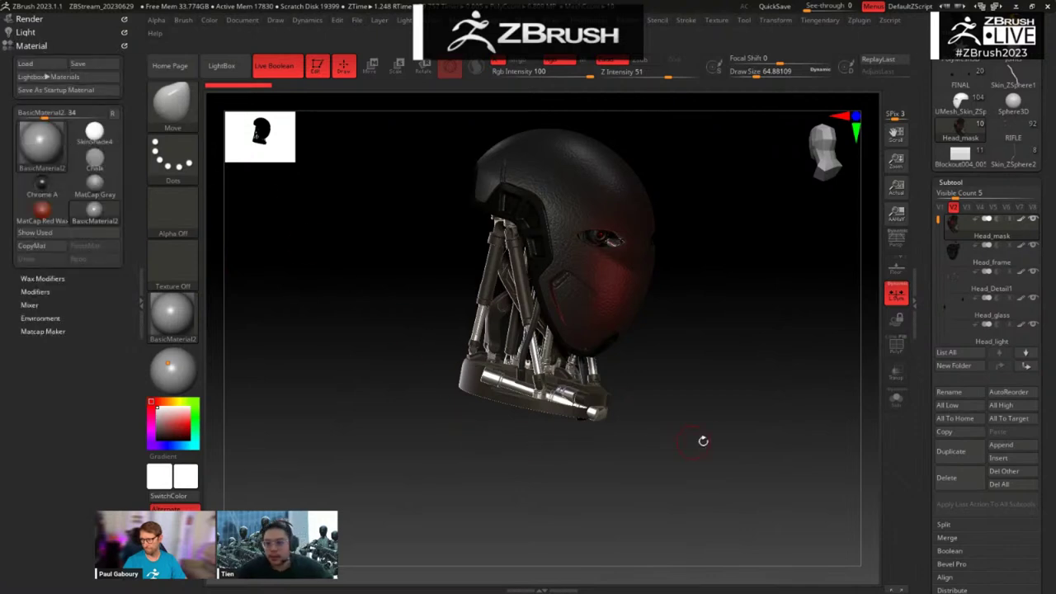
{"action": "left_click_drag", "start_coordinate": [713, 370], "coordinate": [769, 431], "text": "shift"}
{"action": "left_click", "coordinate": [897, 400]}
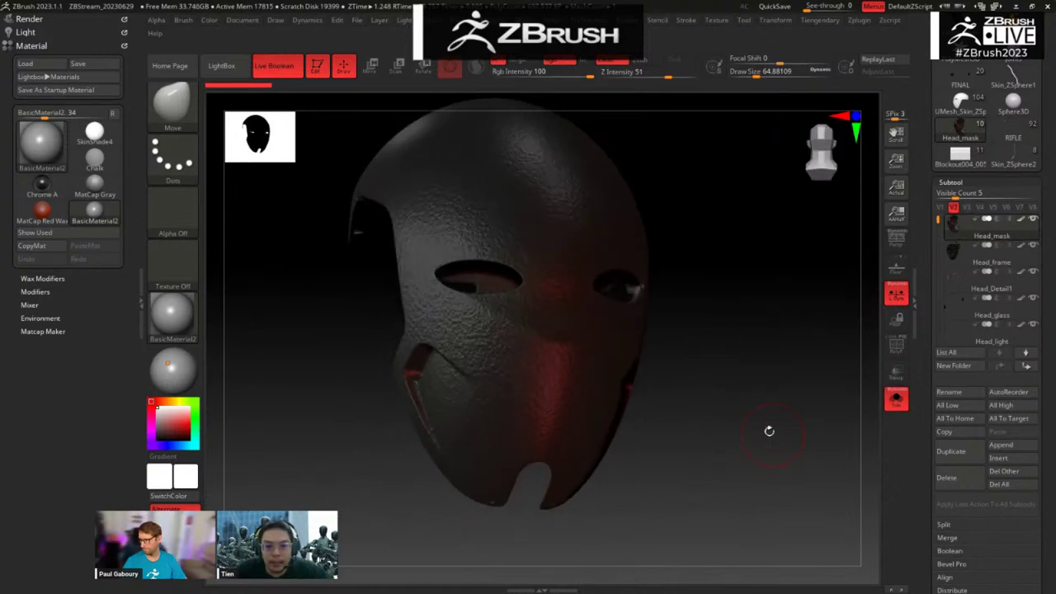
{"action": "left_click", "coordinate": [175, 273]}
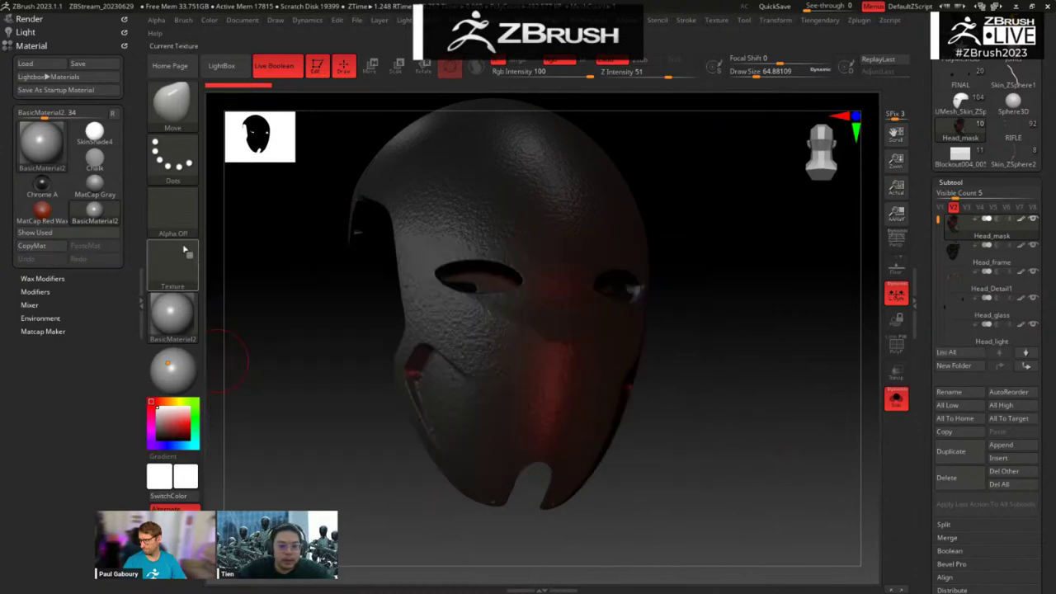
{"action": "left_click", "coordinate": [176, 317]}
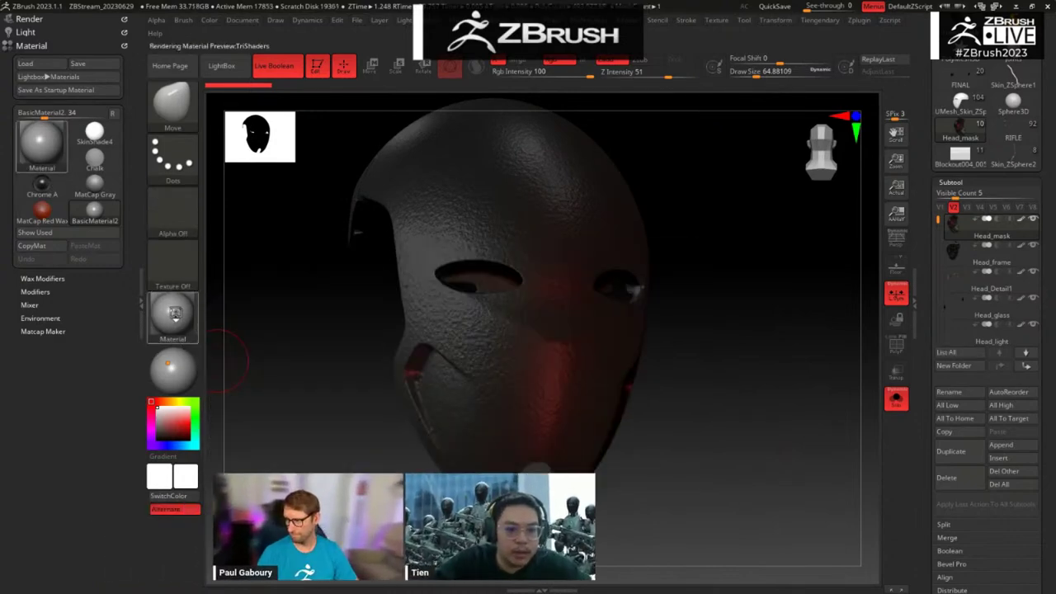
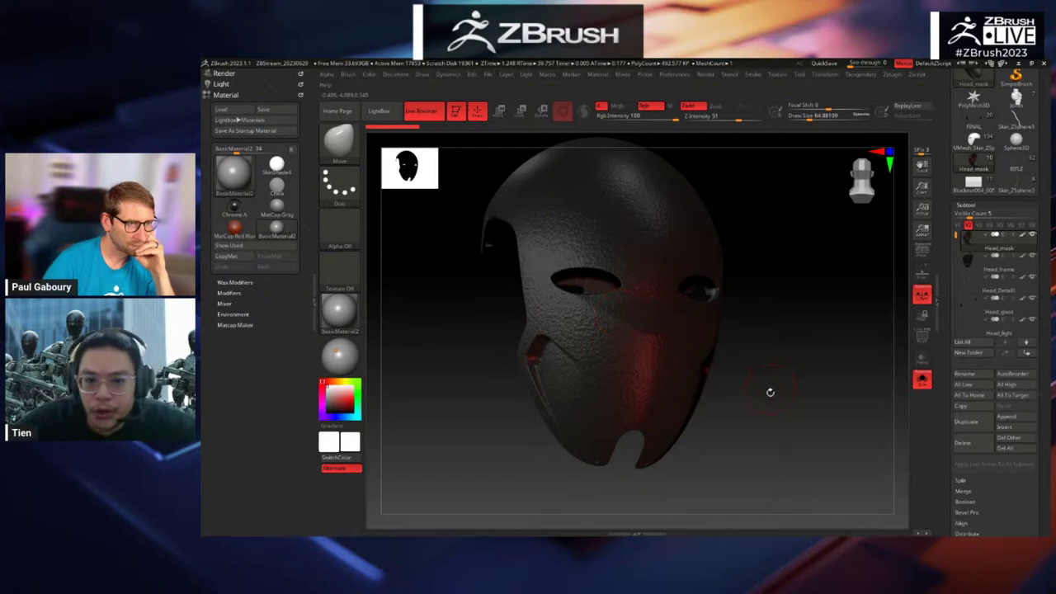
{"action": "left_click_drag", "start_coordinate": [770, 392], "coordinate": [715, 363]}
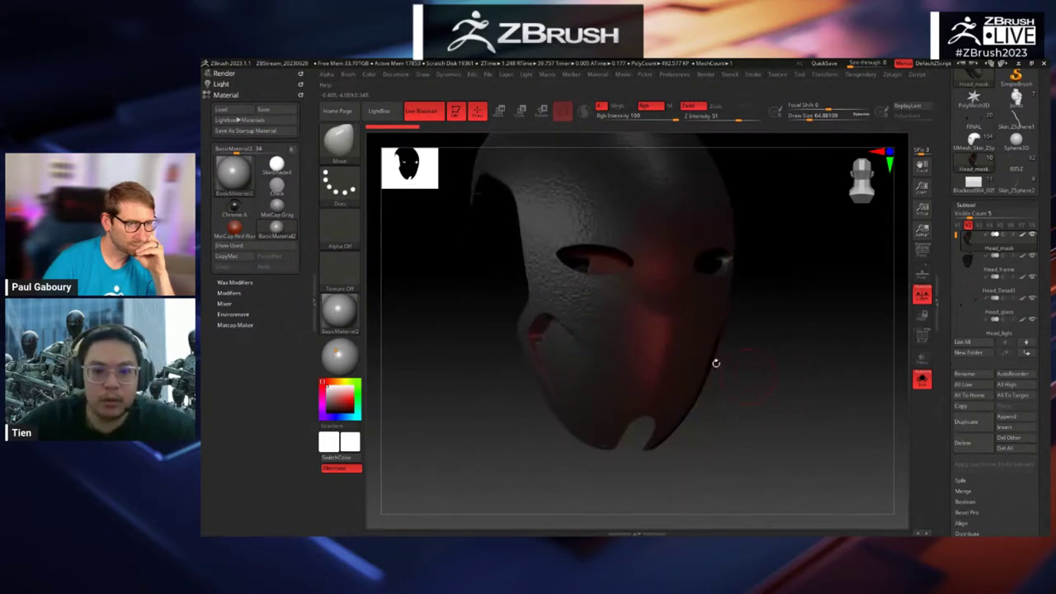
{"action": "left_click_drag", "start_coordinate": [436, 348], "coordinate": [451, 368], "text": "alt"}
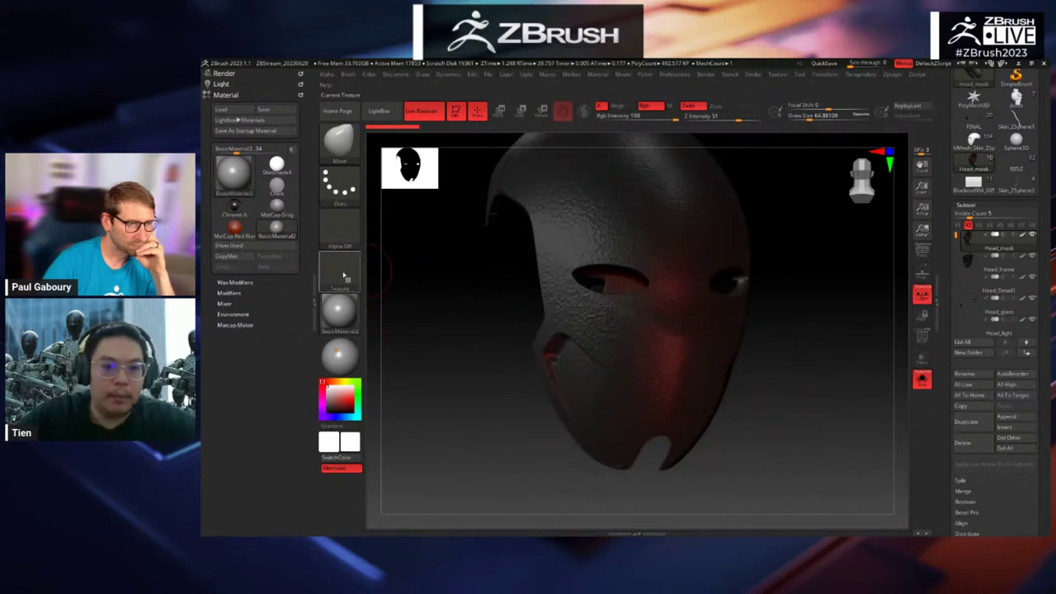
{"action": "left_click", "coordinate": [343, 305]}
{"action": "left_click", "coordinate": [379, 332]}
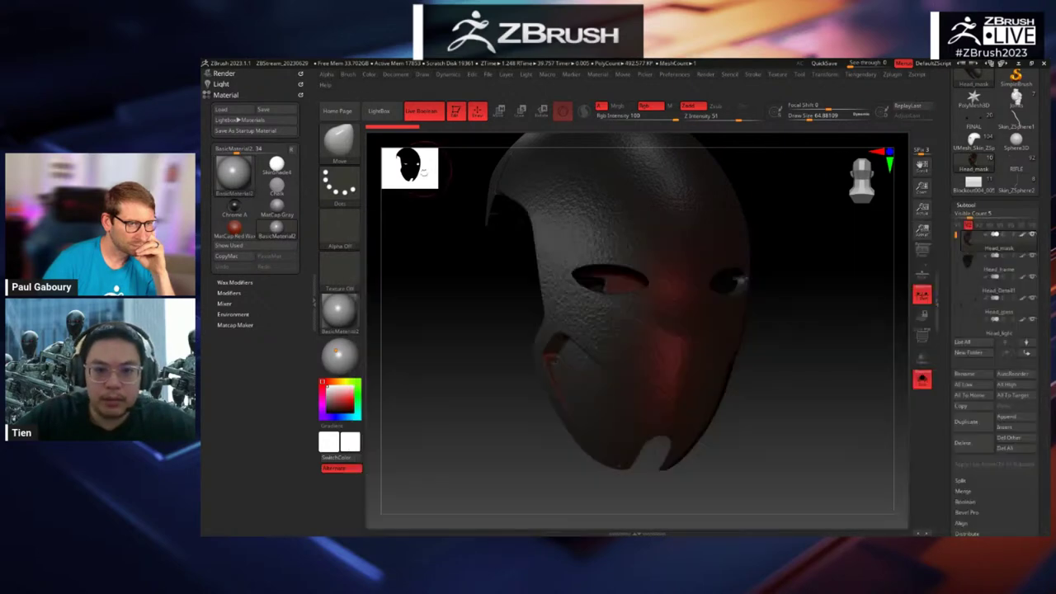
Step: Import the camo image as the texture map of the Head_mask subtool and dismiss the UV mapping note
{"action": "left_click_drag", "start_coordinate": [798, 314], "coordinate": [880, 413]}
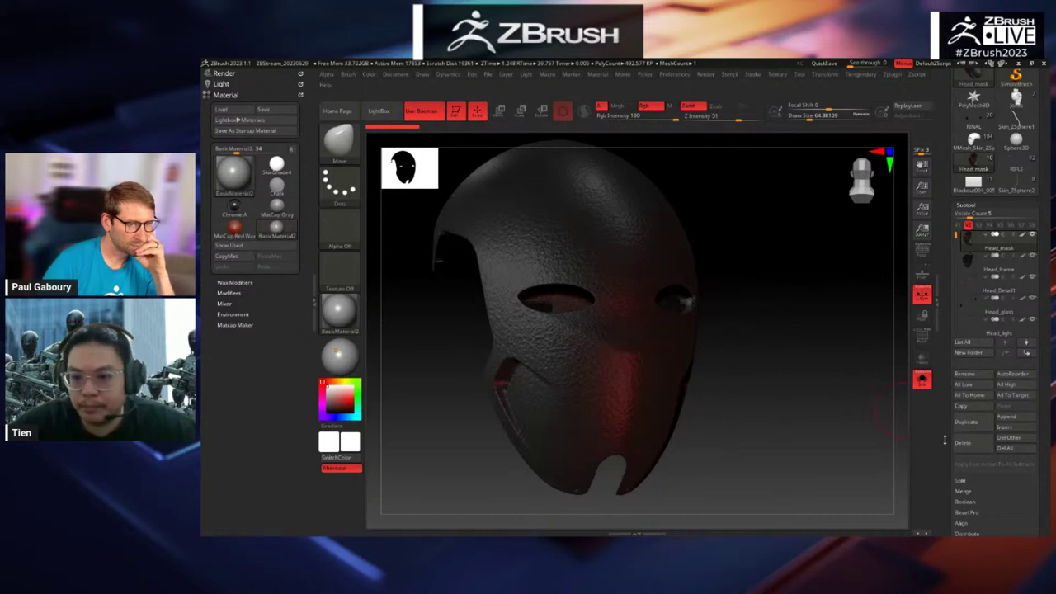
{"action": "scroll", "coordinate": [948, 355], "scroll_direction": "down", "scroll_amount": 5}
{"action": "scroll", "coordinate": [947, 355], "scroll_direction": "down", "scroll_amount": 3}
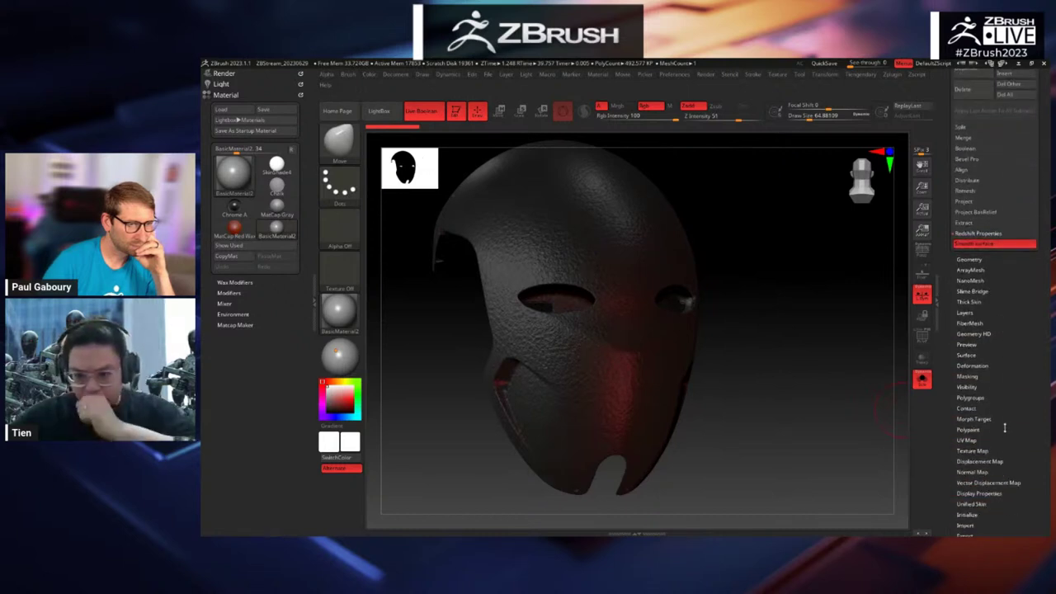
{"action": "left_click", "coordinate": [980, 453]}
{"action": "left_click_drag", "start_coordinate": [1028, 417], "coordinate": [1030, 446]}
{"action": "left_click", "coordinate": [978, 335]}
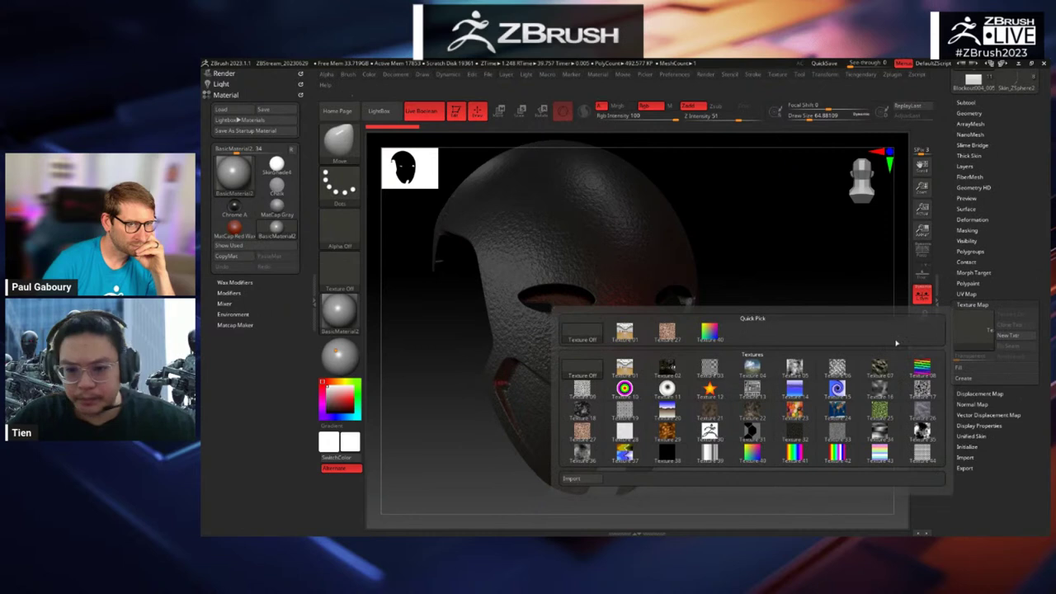
{"action": "left_click", "coordinate": [591, 480]}
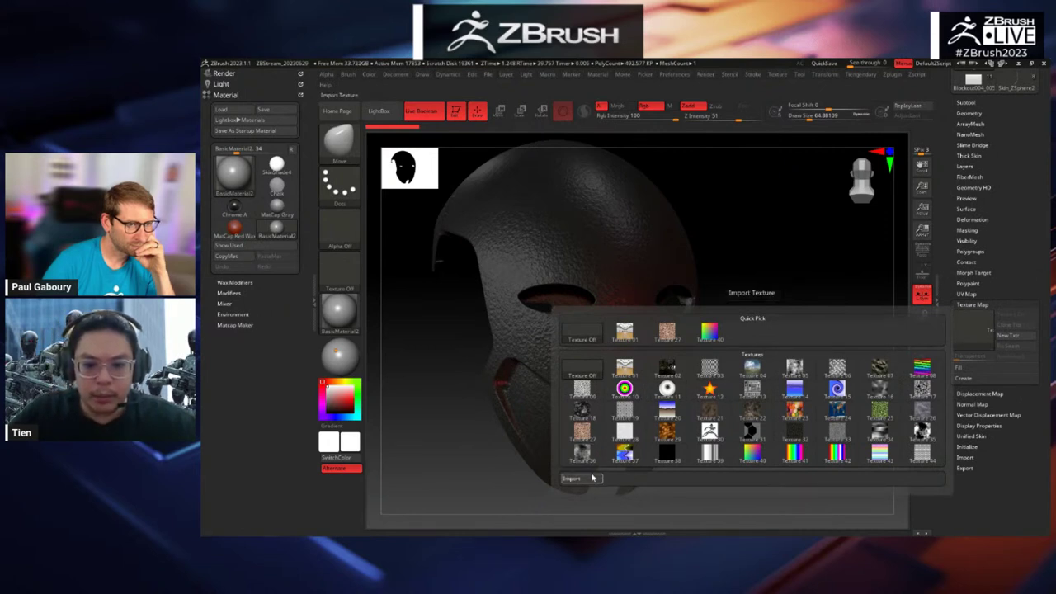
{"action": "left_click", "coordinate": [312, 187]}
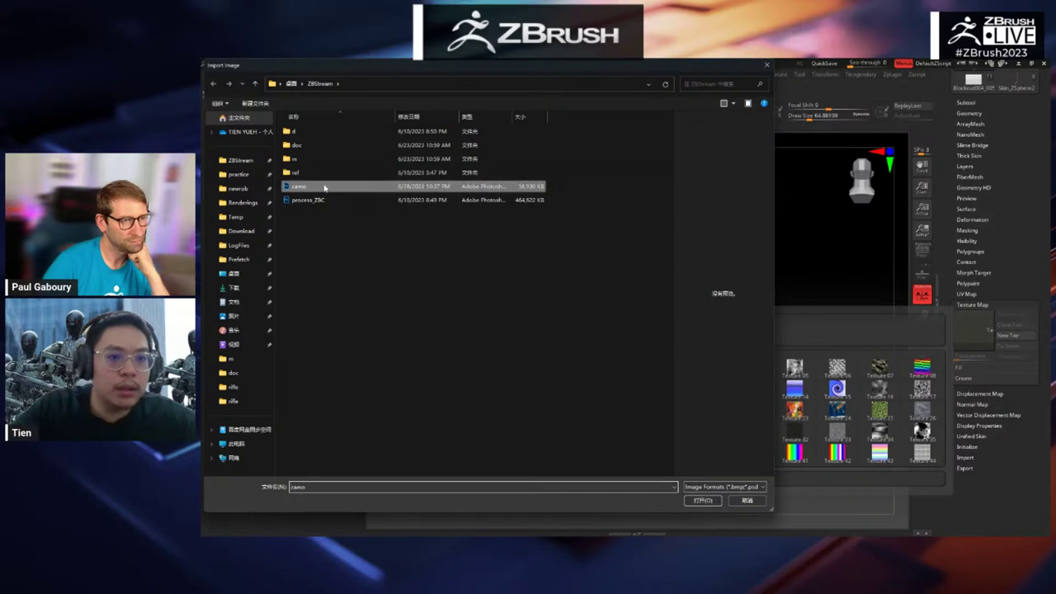
{"action": "left_click", "coordinate": [703, 501]}
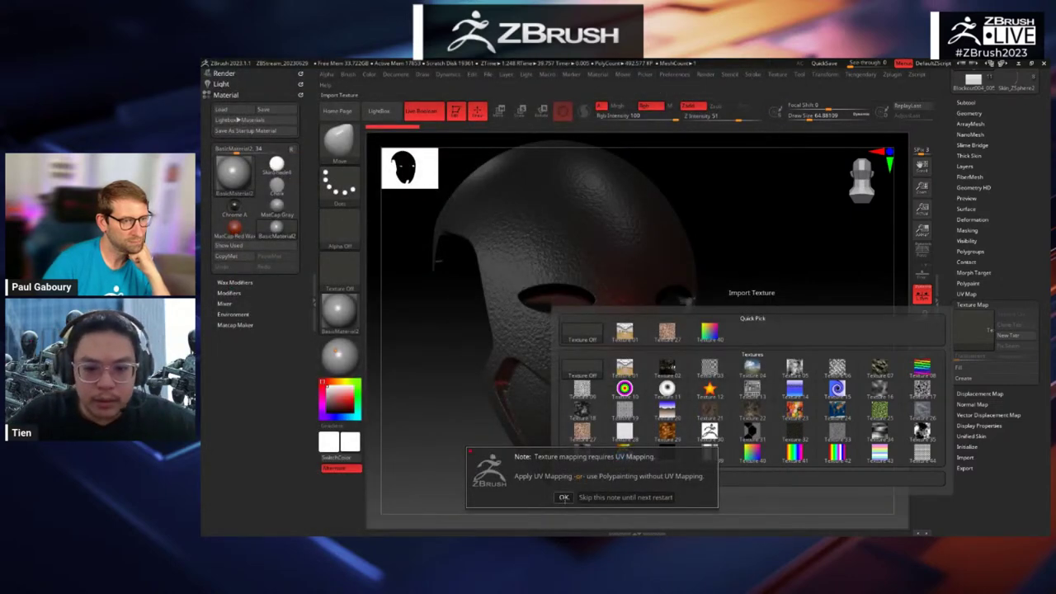
{"action": "left_click", "coordinate": [564, 498]}
Step: Set the mask's UV map size to 4096 and create its UVs with the Uvb box projection
{"action": "left_click_drag", "start_coordinate": [798, 389], "coordinate": [822, 350]}
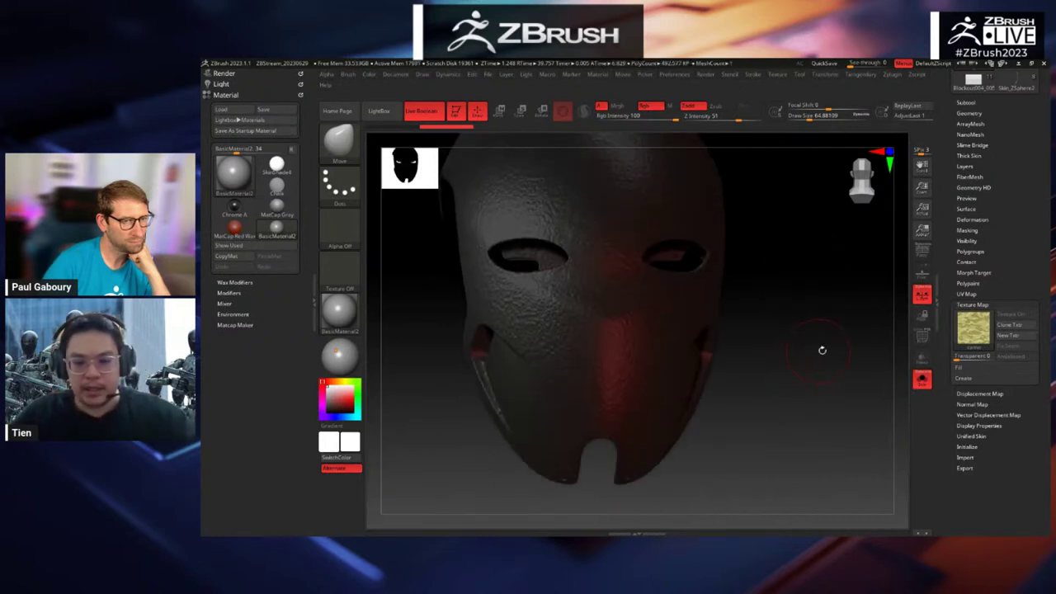
{"action": "left_click", "coordinate": [968, 294]}
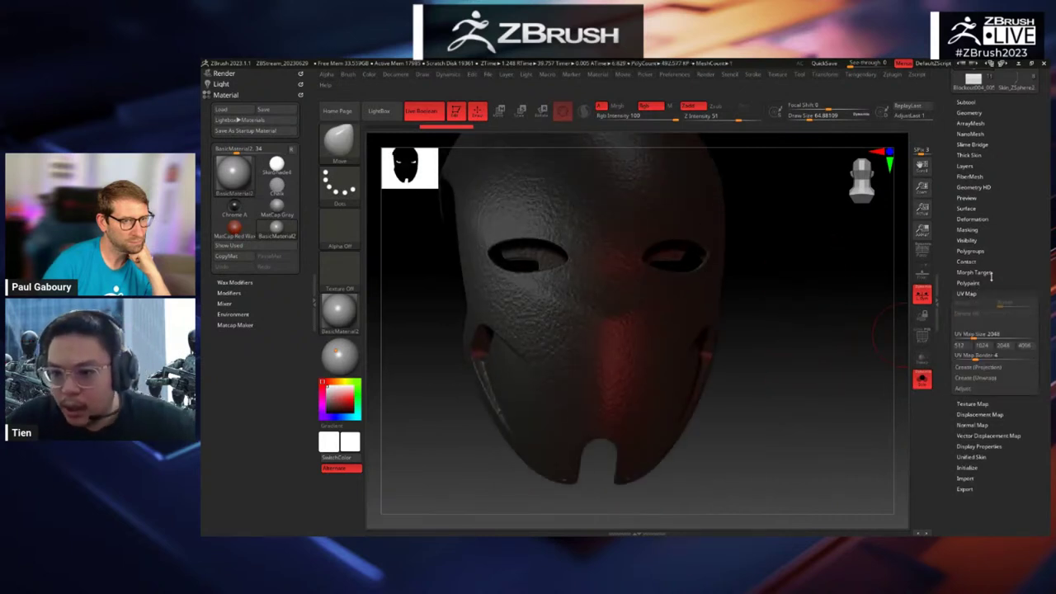
{"action": "scroll", "coordinate": [1013, 260], "scroll_direction": "down", "scroll_amount": 1}
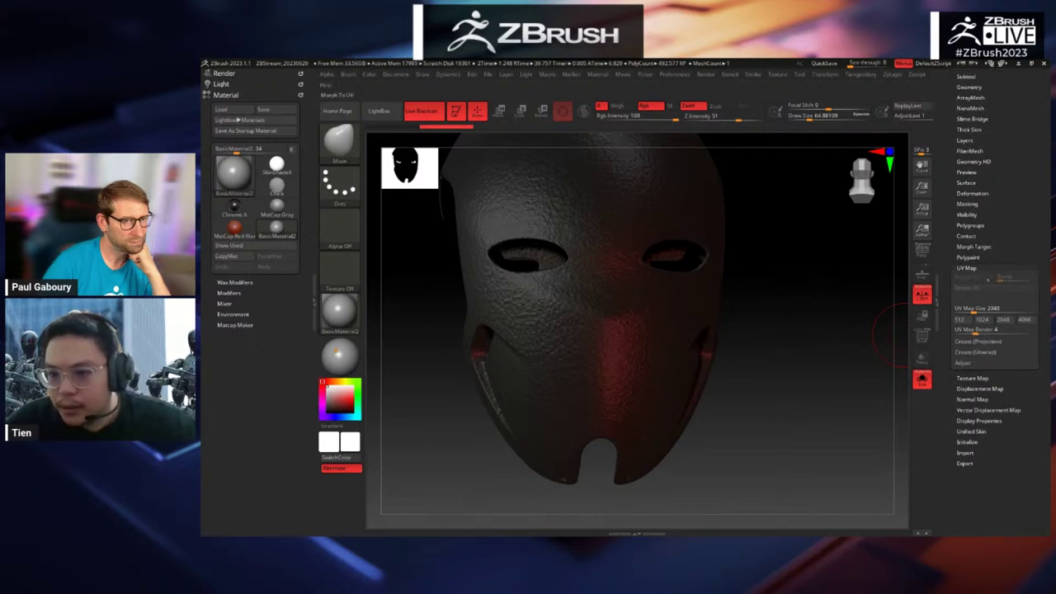
{"action": "left_click", "coordinate": [1026, 320]}
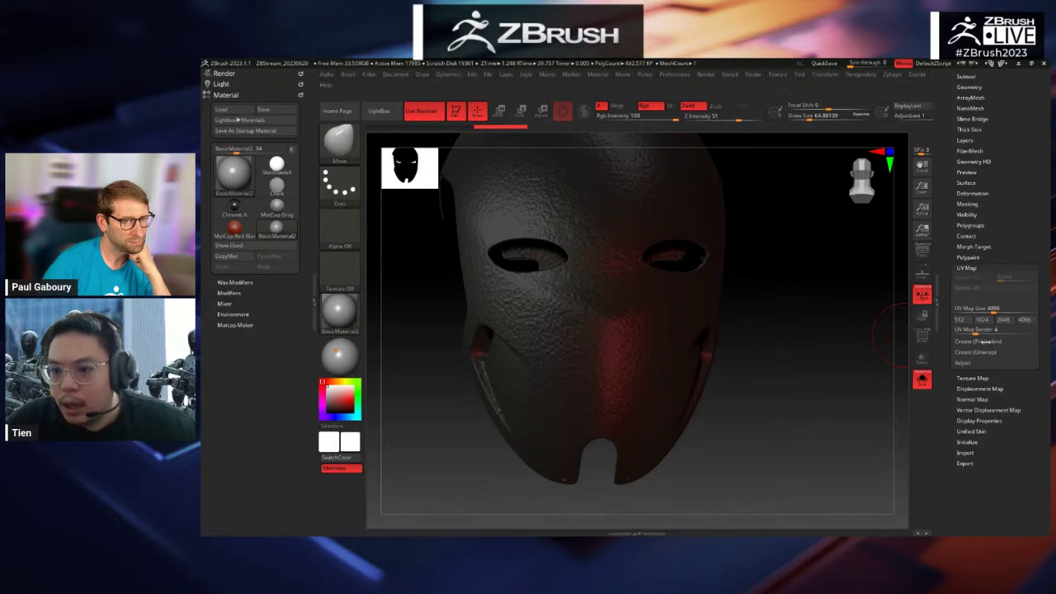
{"action": "left_click", "coordinate": [984, 341]}
{"action": "scroll", "coordinate": [950, 397], "scroll_direction": "down", "scroll_amount": 1}
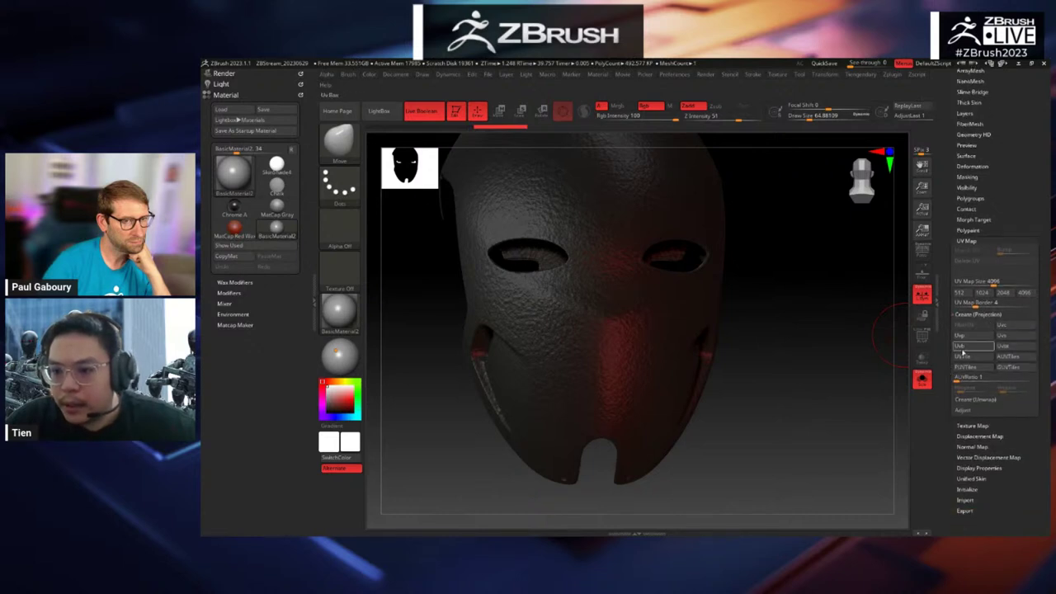
{"action": "left_click", "coordinate": [971, 350]}
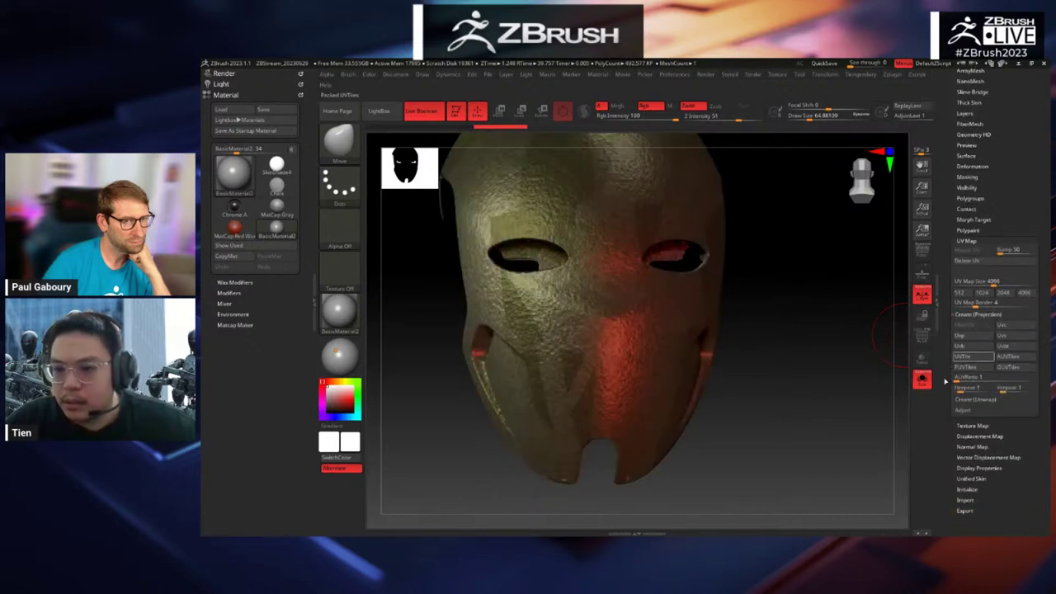
Step: Tile the camo texture more densely on the mask by setting HRepeat to about 3.41 and VRepeat to about 3.8
{"action": "left_click_drag", "start_coordinate": [771, 371], "coordinate": [783, 362]}
{"action": "left_click_drag", "start_coordinate": [401, 402], "coordinate": [401, 367]}
{"action": "left_click_drag", "start_coordinate": [430, 315], "coordinate": [472, 361]}
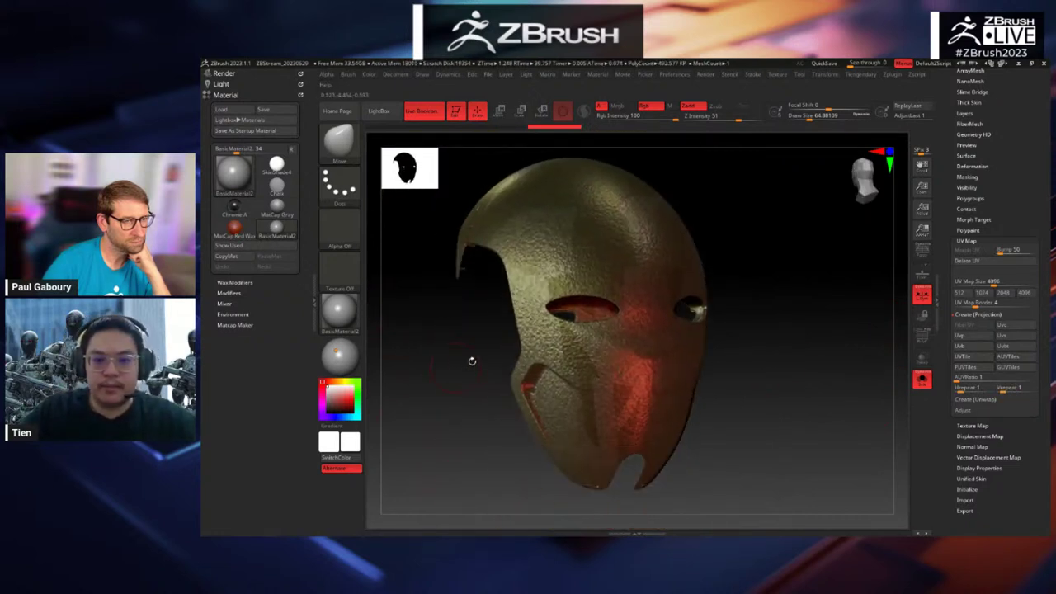
{"action": "left_click", "coordinate": [974, 426]}
{"action": "left_click_drag", "start_coordinate": [837, 344], "coordinate": [640, 274]}
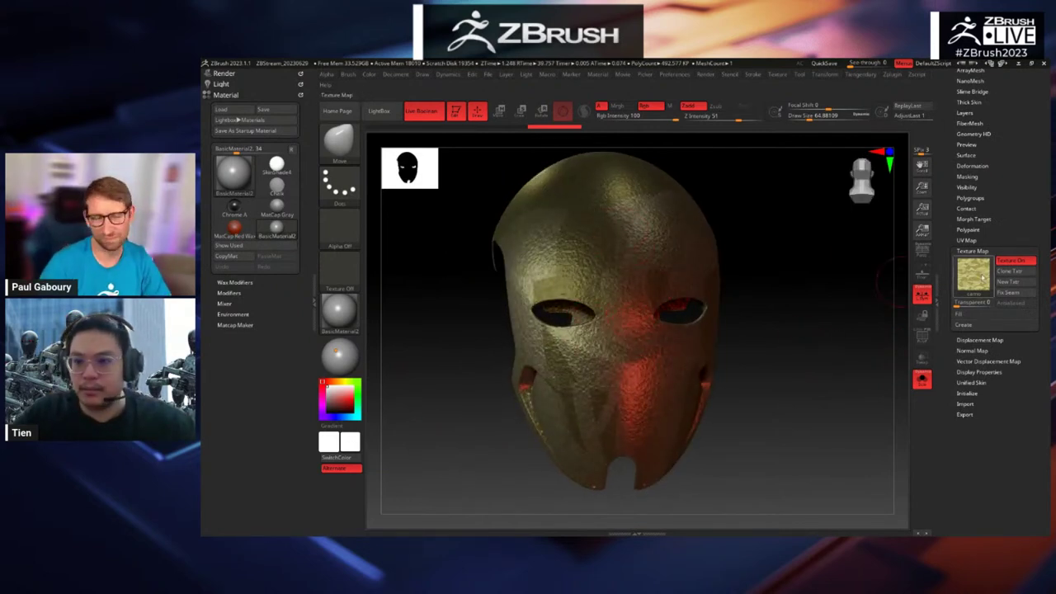
{"action": "left_click_drag", "start_coordinate": [825, 316], "coordinate": [896, 282]}
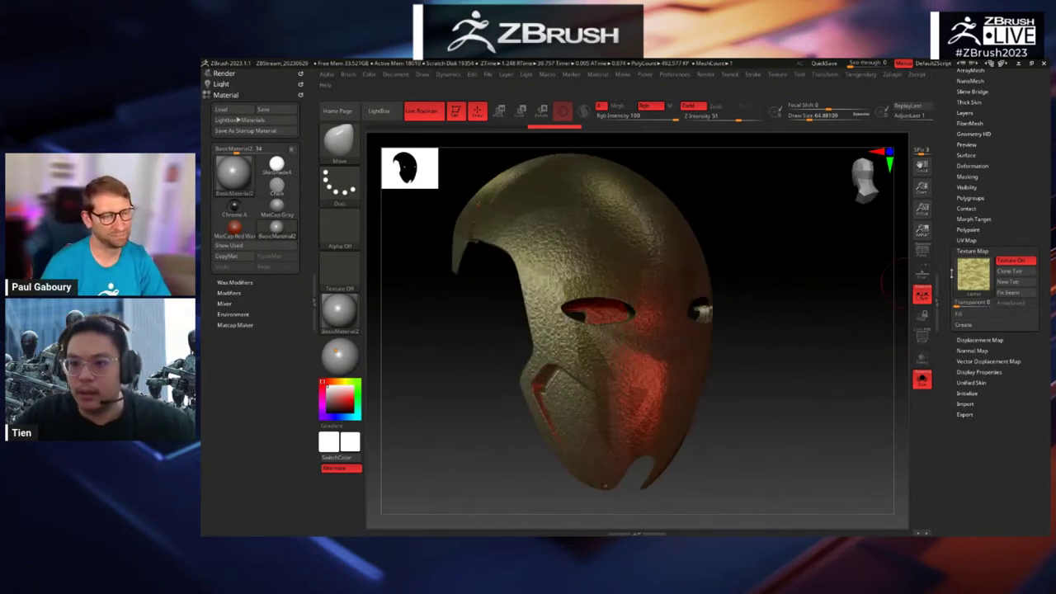
{"action": "left_click", "coordinate": [968, 240]}
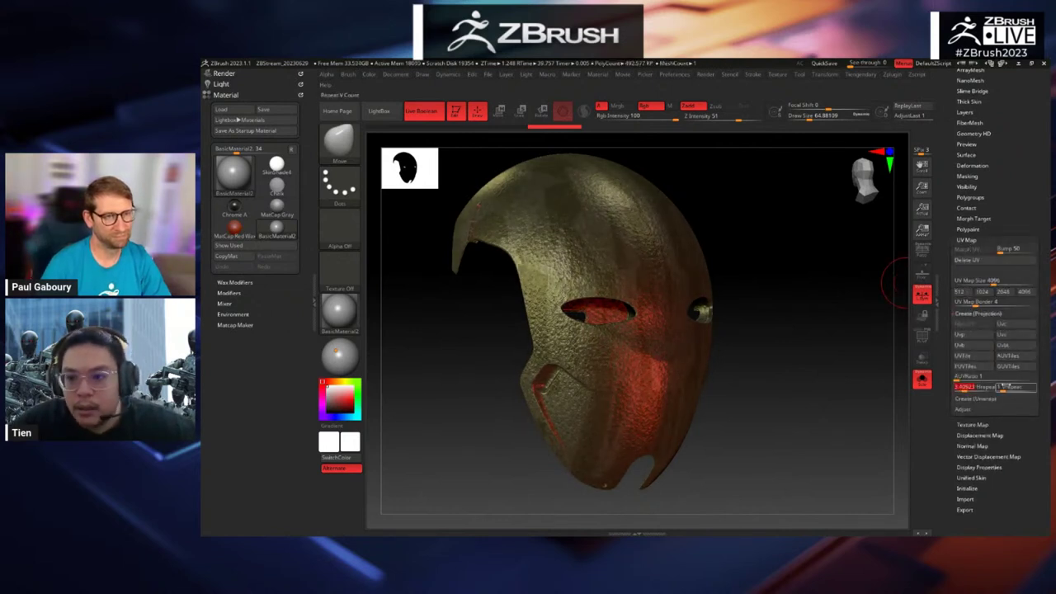
{"action": "left_click_drag", "start_coordinate": [1002, 389], "coordinate": [1007, 390]}
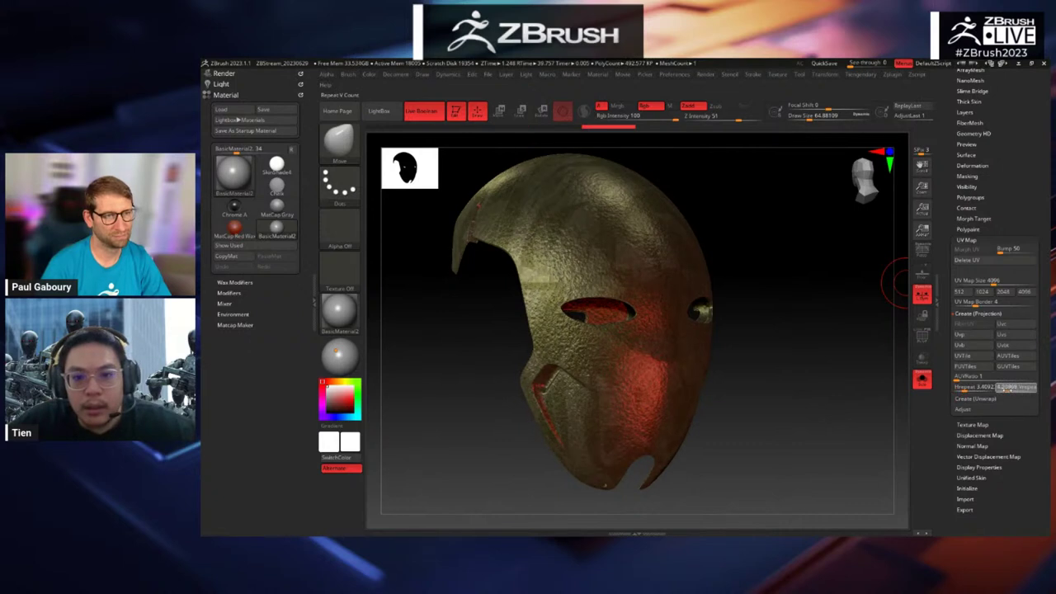
Step: Choose the Redshift polypaint material Leather for the camo mask and dismiss the Redshift note
{"action": "left_click_drag", "start_coordinate": [779, 370], "coordinate": [787, 397]}
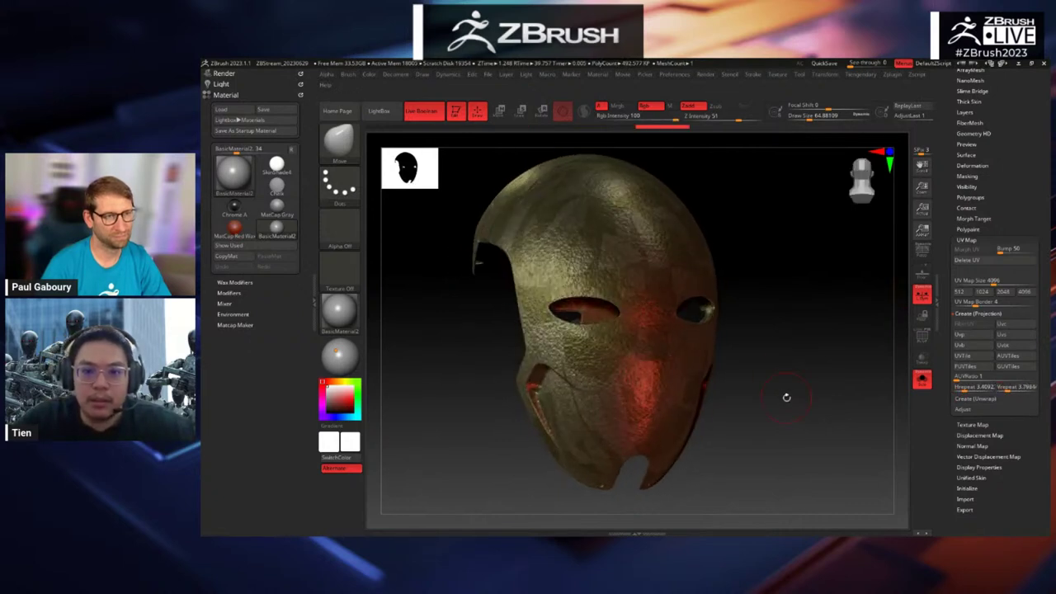
{"action": "left_click", "coordinate": [349, 282]}
{"action": "left_click", "coordinate": [338, 311]}
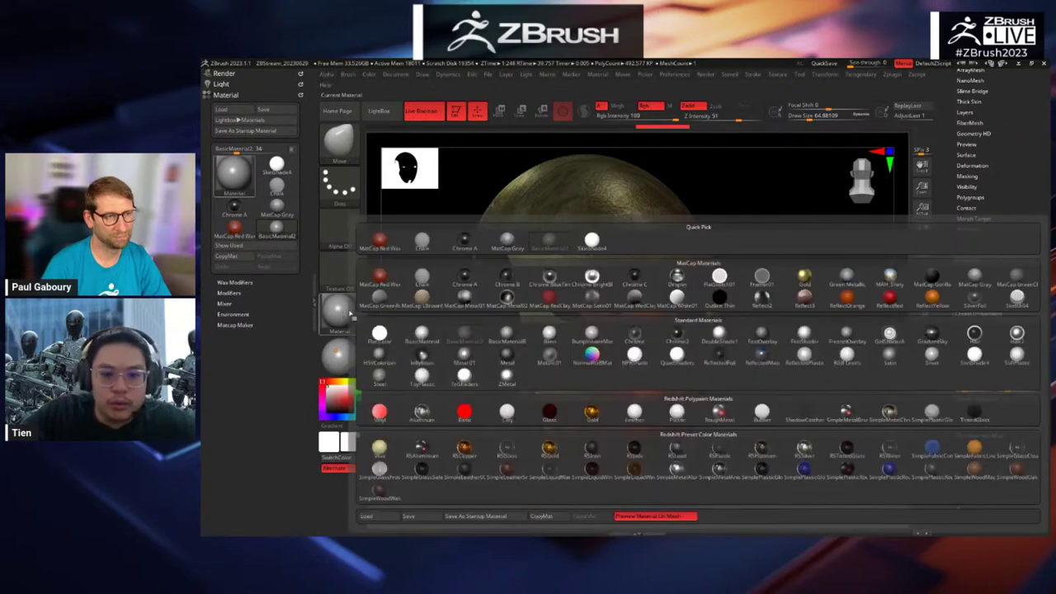
{"action": "left_click", "coordinate": [634, 413]}
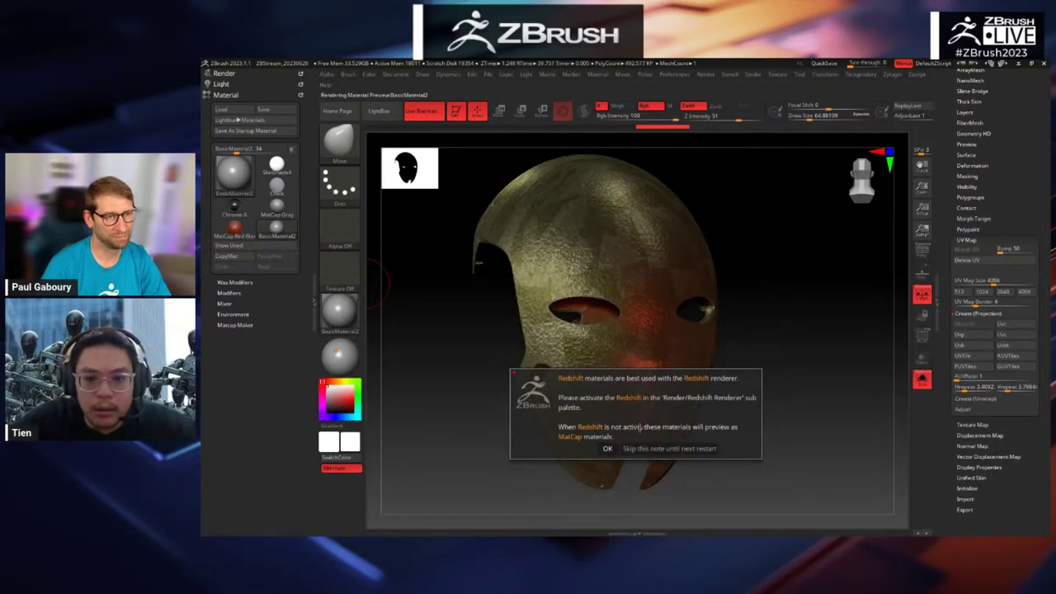
{"action": "left_click", "coordinate": [608, 449]}
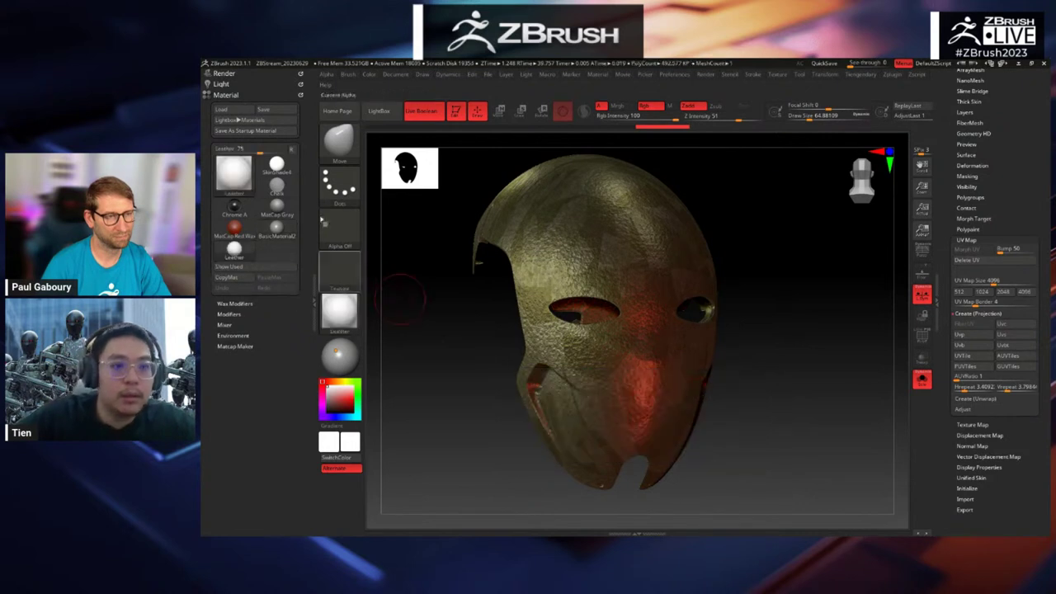
{"action": "left_click", "coordinate": [235, 75]}
{"action": "left_click", "coordinate": [239, 227]}
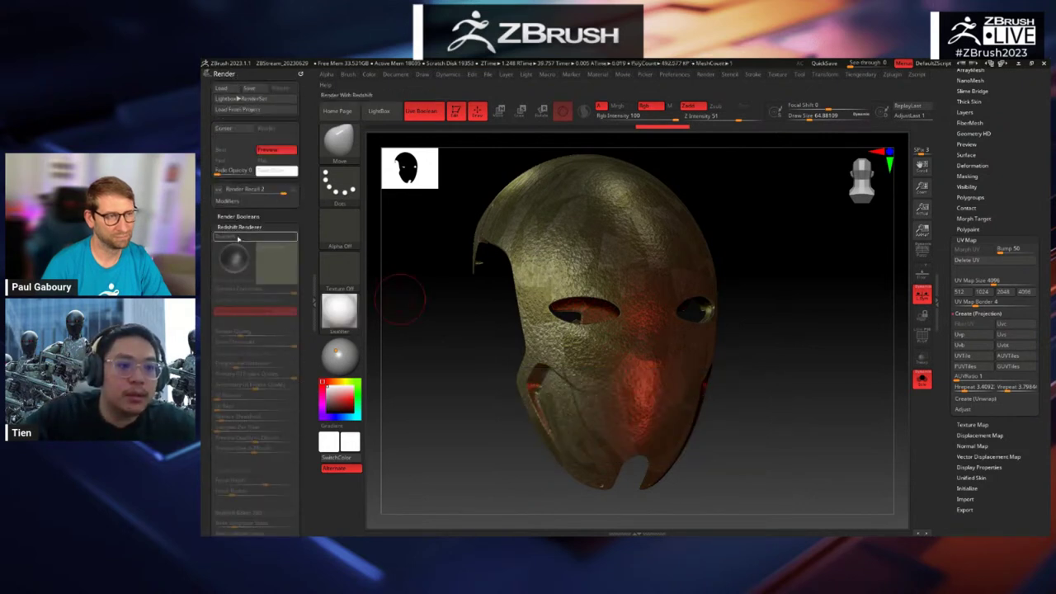
{"action": "left_click", "coordinate": [262, 74]}
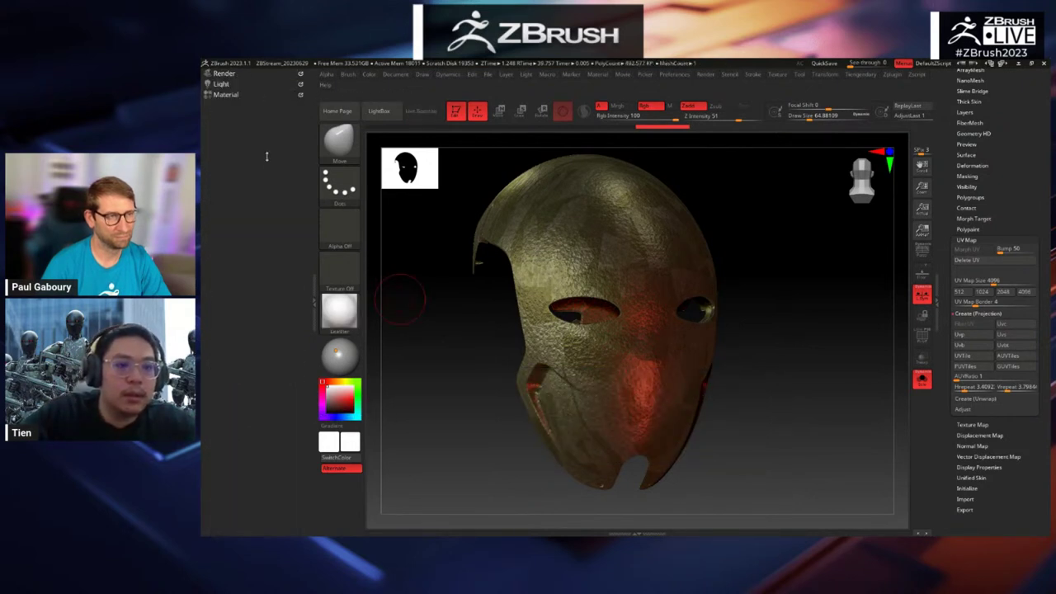
{"action": "left_click", "coordinate": [228, 84]}
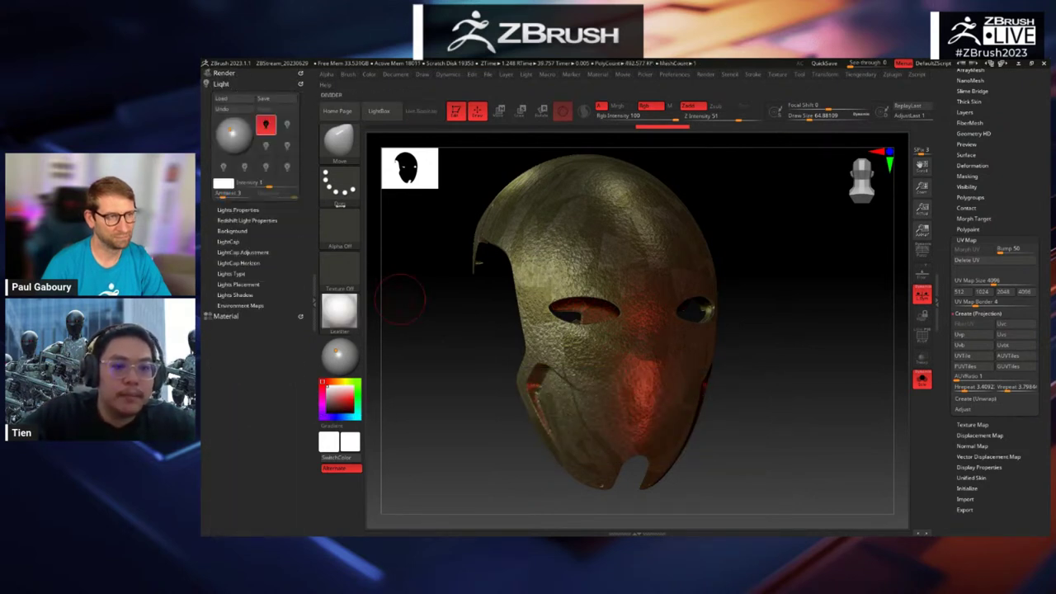
Step: Choose the Redshift polypaint material Plastic, enable Mrgb, and fill the Head_mask with it
{"action": "left_click", "coordinate": [350, 277]}
{"action": "left_click", "coordinate": [337, 312]}
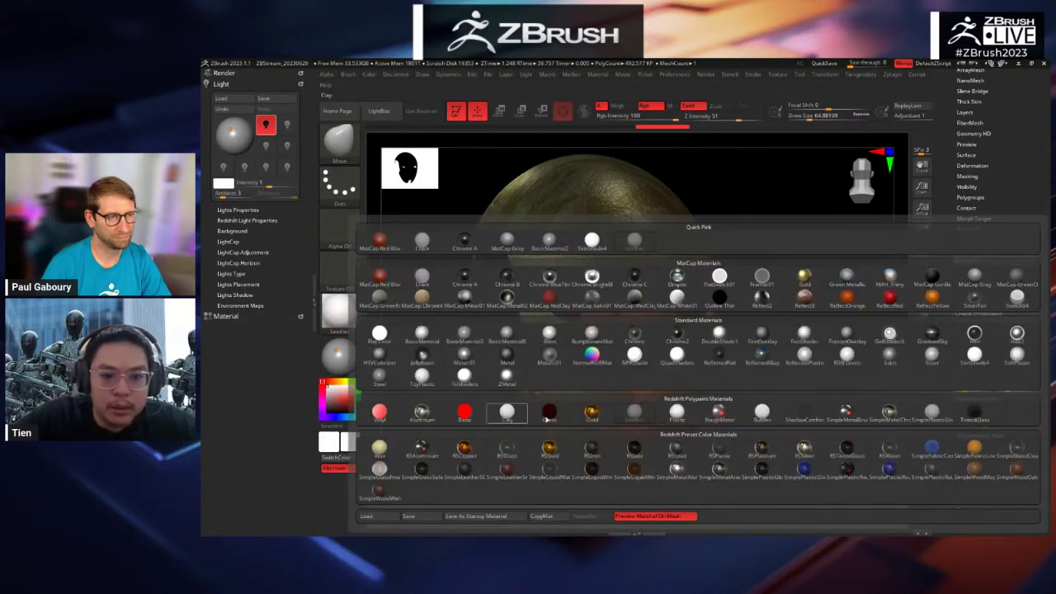
{"action": "left_click", "coordinate": [666, 418]}
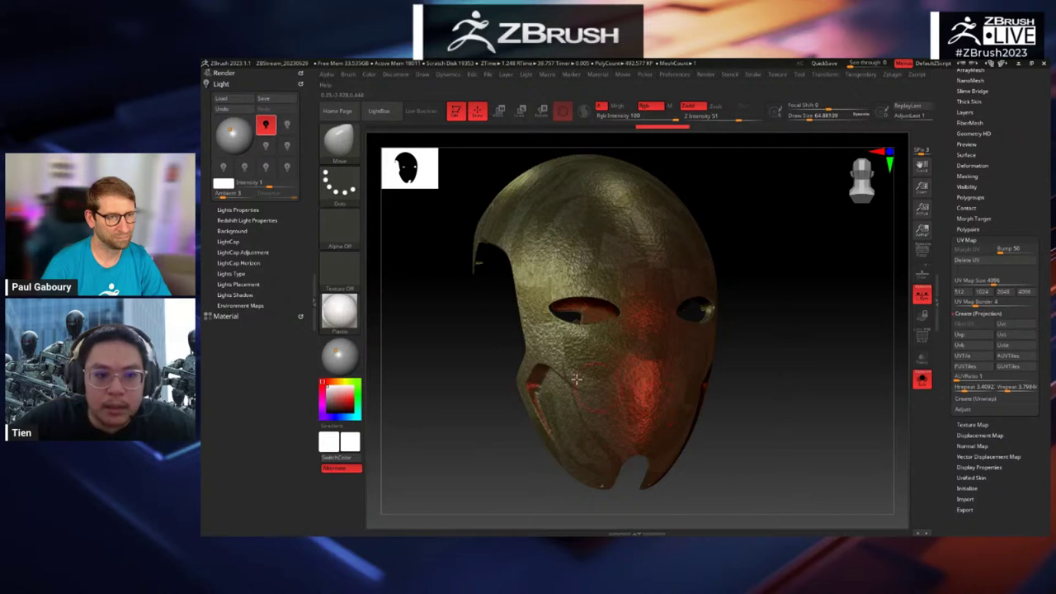
{"action": "left_click", "coordinate": [369, 75]}
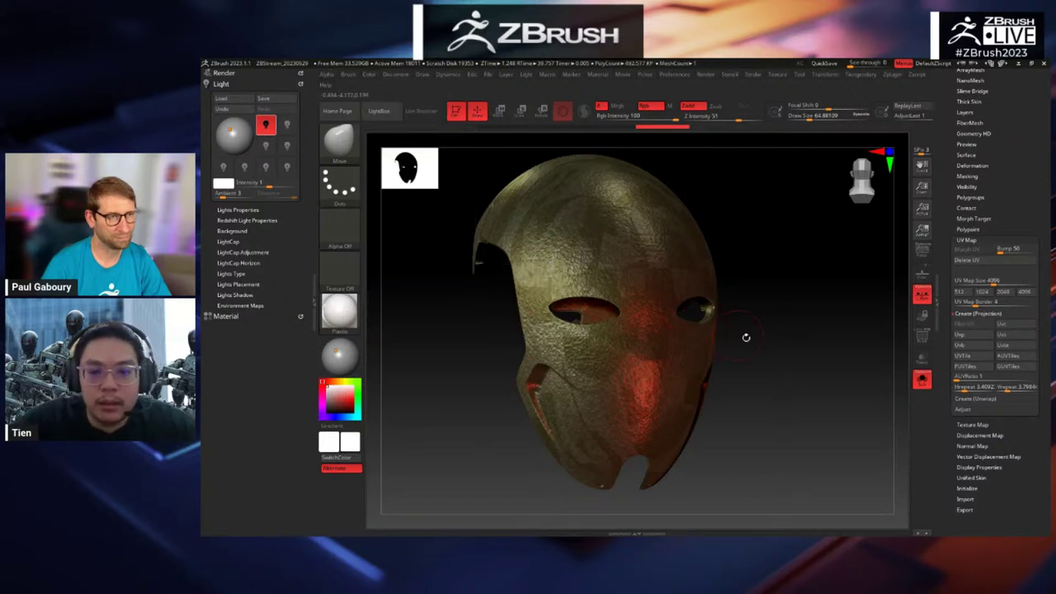
{"action": "mouse_move", "coordinate": [746, 337]}
{"action": "left_mouse_down"}
{"action": "mouse_move", "coordinate": [761, 368]}
{"action": "mouse_move", "coordinate": [758, 353]}
{"action": "left_mouse_up"}
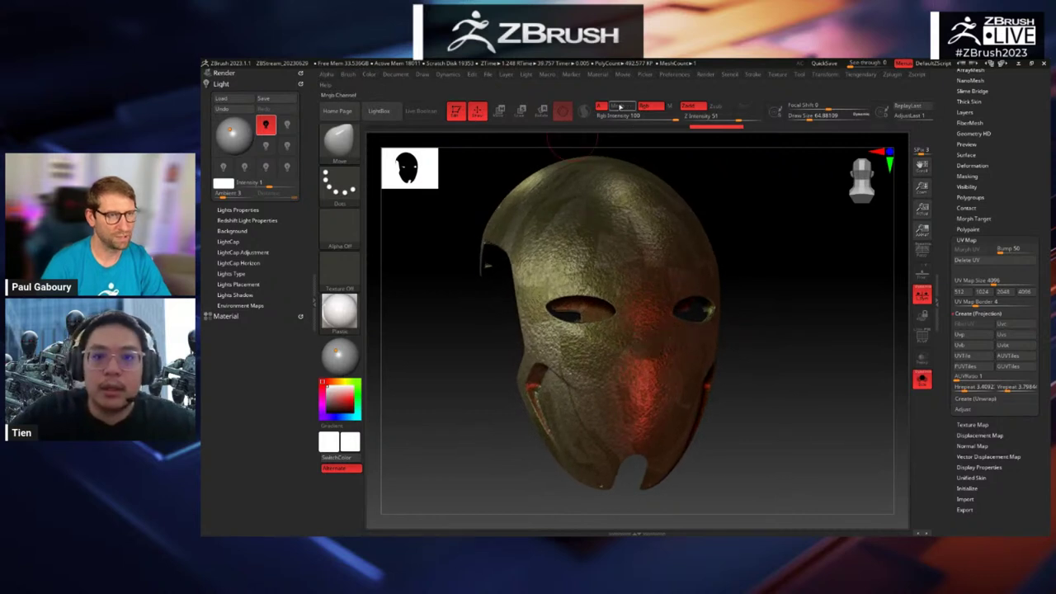
{"action": "left_click", "coordinate": [621, 107]}
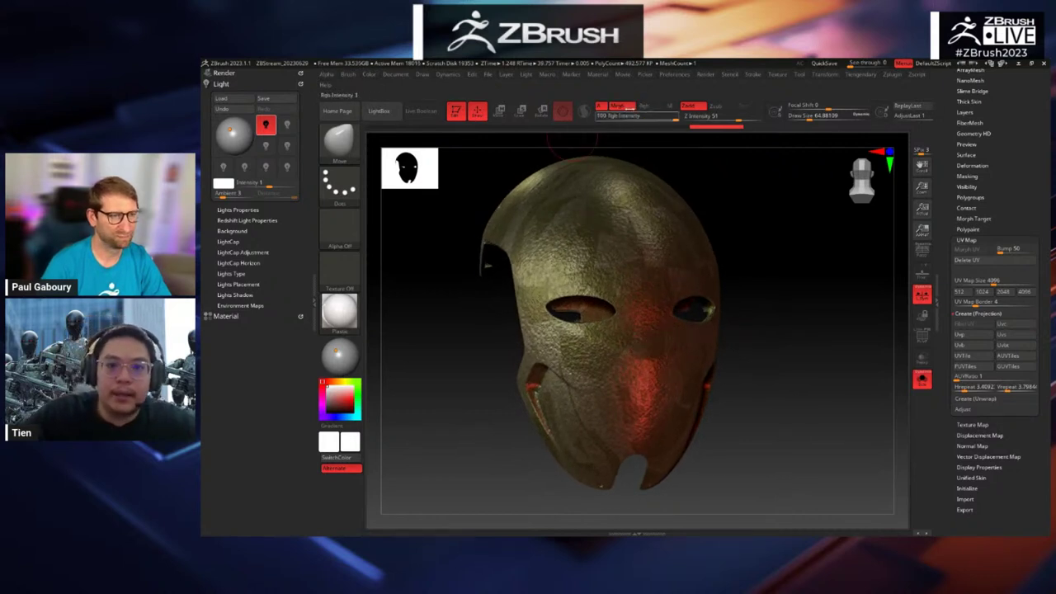
{"action": "left_click", "coordinate": [370, 75]}
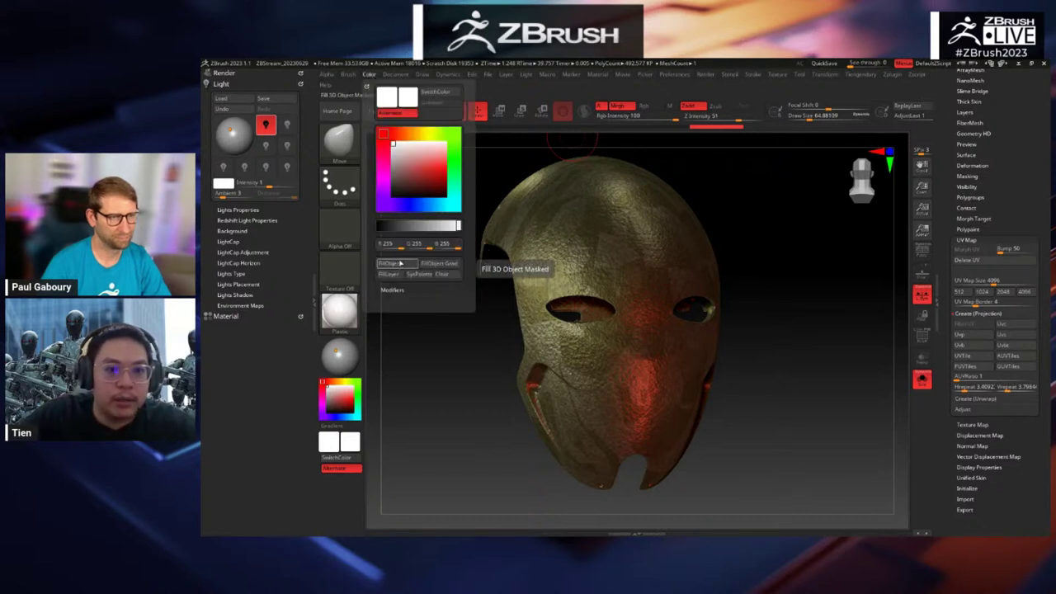
{"action": "left_click", "coordinate": [431, 265]}
Step: Isolate the Head_frame subtool and fill it with the Redshift preset color material RSIron
{"action": "left_click_drag", "start_coordinate": [767, 349], "coordinate": [814, 360]}
{"action": "left_click", "coordinate": [629, 242], "text": "alt"}
{"action": "key", "text": "shift+s"}
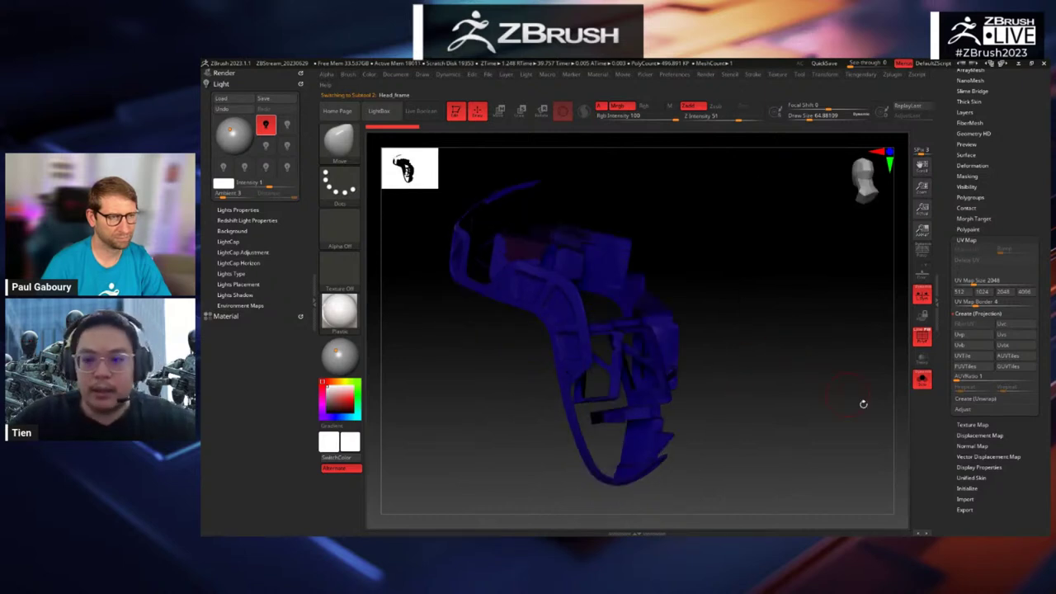
{"action": "left_click", "coordinate": [977, 423]}
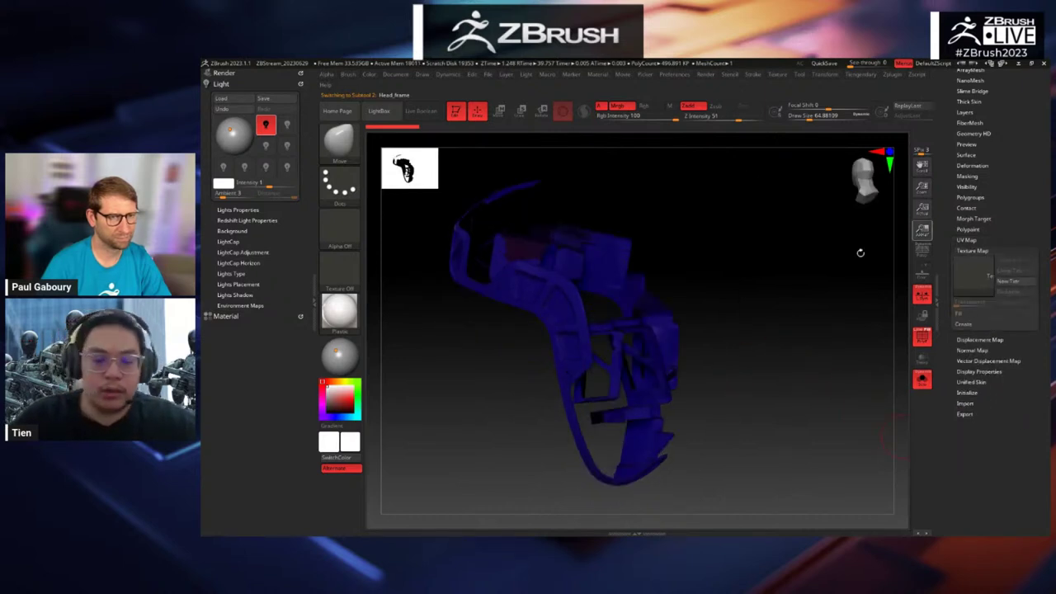
{"action": "left_click", "coordinate": [347, 317]}
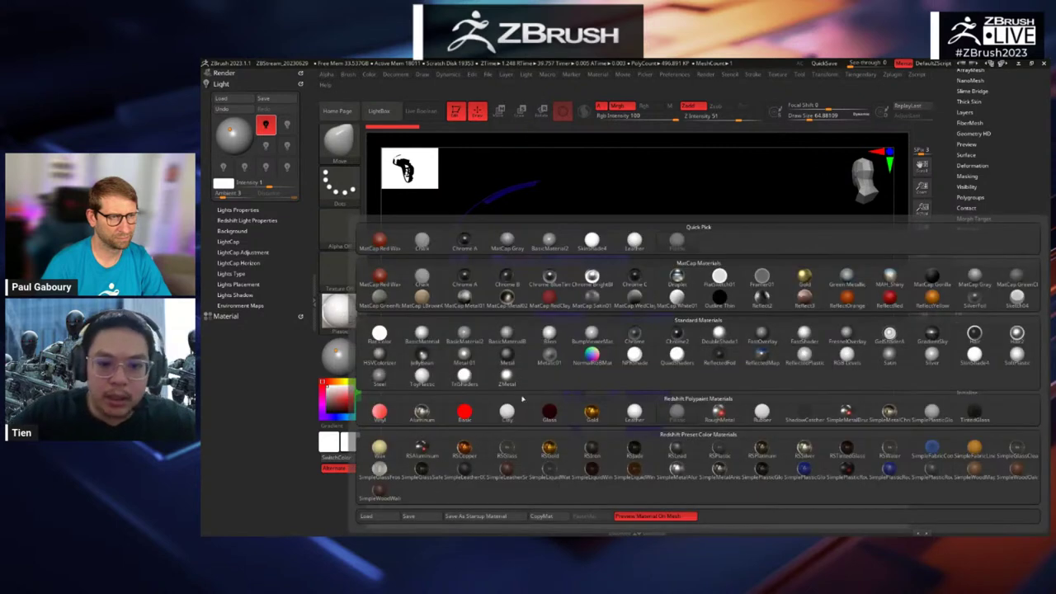
{"action": "left_click", "coordinate": [604, 453]}
{"action": "left_click_drag", "start_coordinate": [687, 203], "coordinate": [729, 215]}
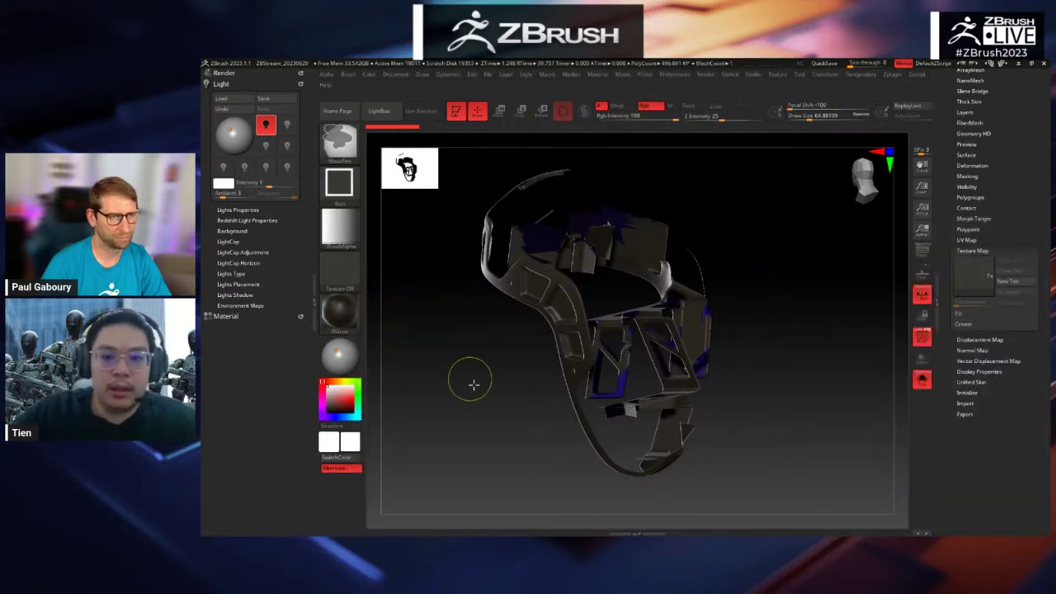
{"action": "left_click", "coordinate": [370, 77]}
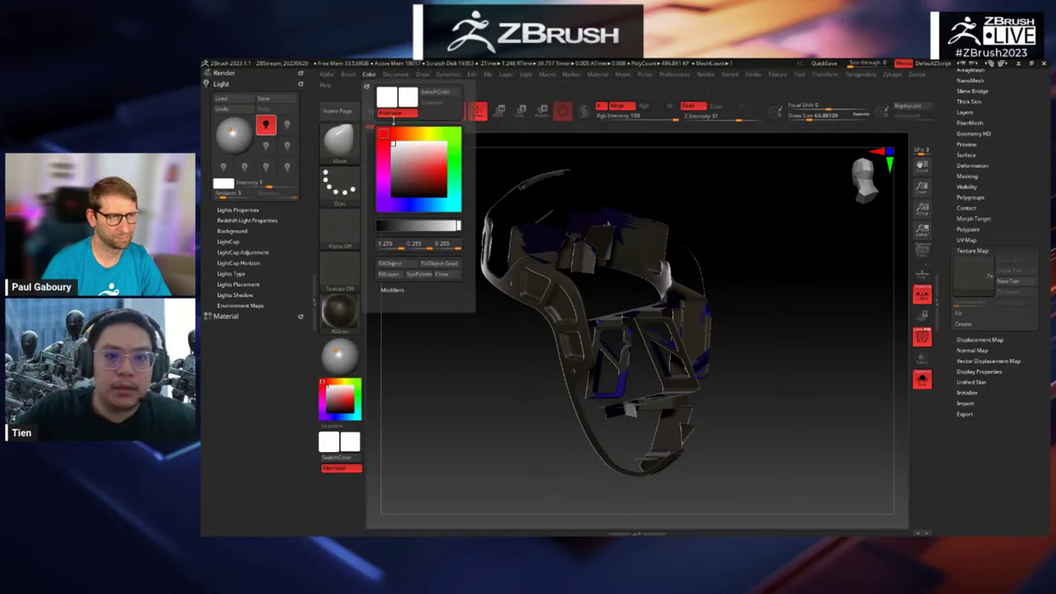
Step: Select the Head_mask subtool and toggle its surface noise off and on to compare the effect
{"action": "left_click_drag", "start_coordinate": [682, 274], "coordinate": [812, 323]}
{"action": "left_click", "coordinate": [716, 366], "text": "alt"}
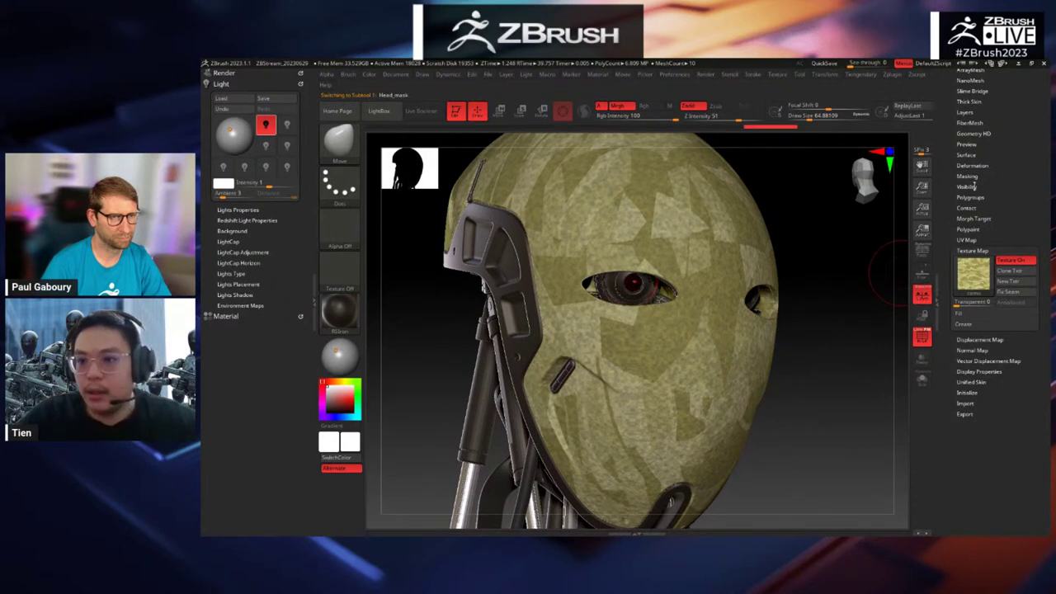
{"action": "left_click", "coordinate": [967, 155]}
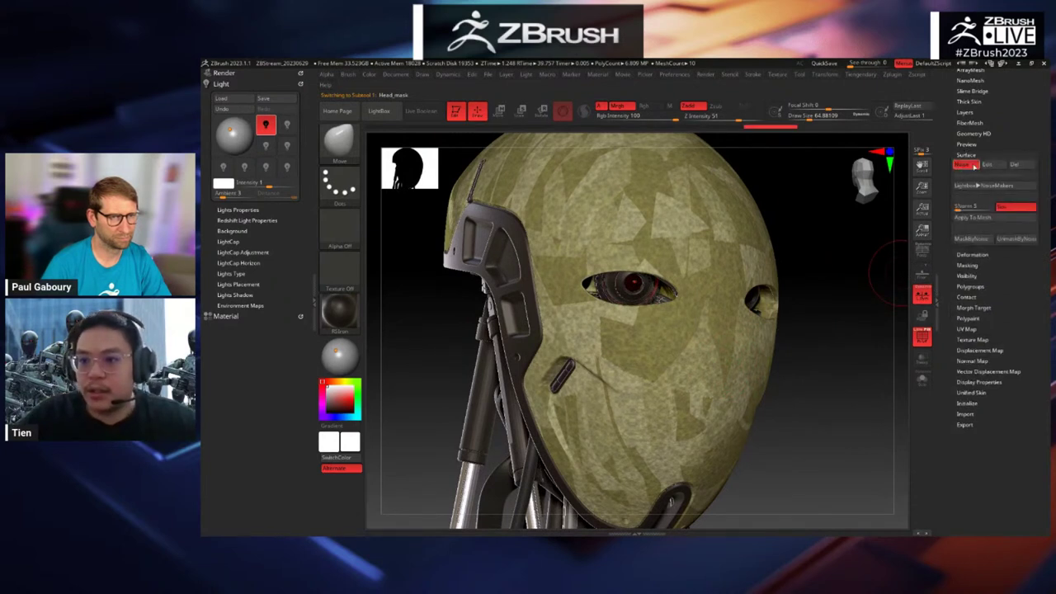
{"action": "left_click", "coordinate": [974, 166]}
{"action": "left_click", "coordinate": [975, 167]}
Step: Isolate the Head_glass subtool behind the eye openings and choose the Redshift polypaint material TintedGlass
{"action": "left_click_drag", "start_coordinate": [809, 373], "coordinate": [868, 376], "text": "alt"}
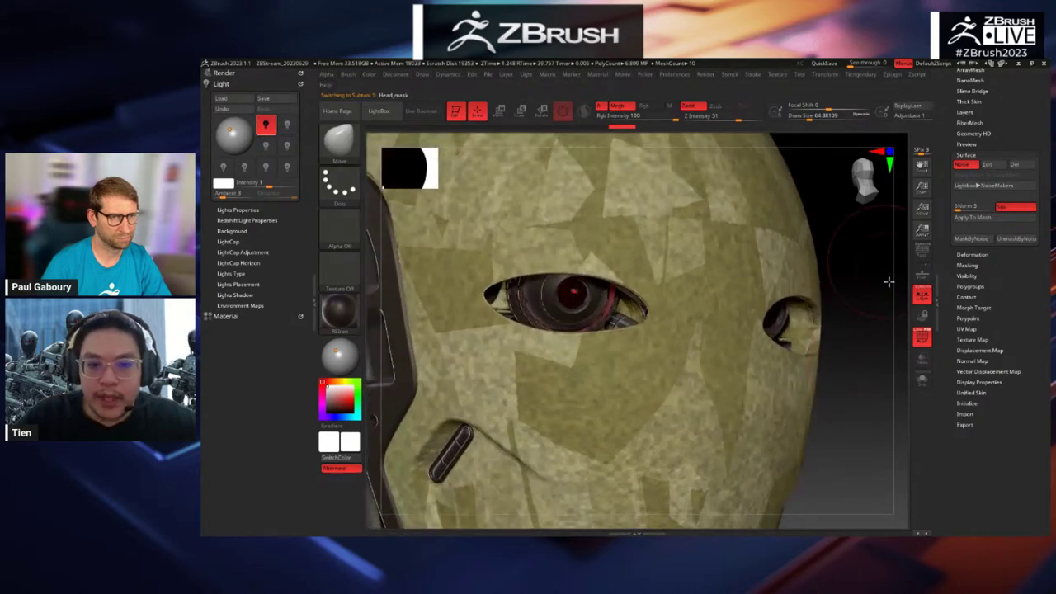
{"action": "left_click_drag", "start_coordinate": [890, 282], "coordinate": [898, 315], "text": "alt"}
{"action": "left_click", "coordinate": [585, 331], "text": "alt"}
{"action": "left_click", "coordinate": [864, 246]}
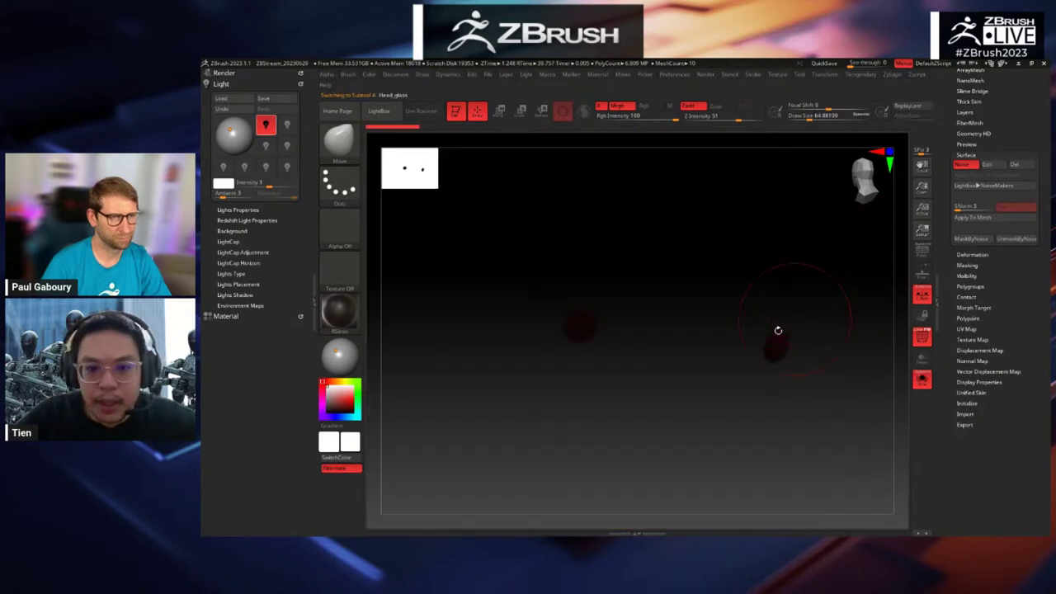
{"action": "left_click_drag", "start_coordinate": [624, 385], "coordinate": [643, 364], "text": "alt"}
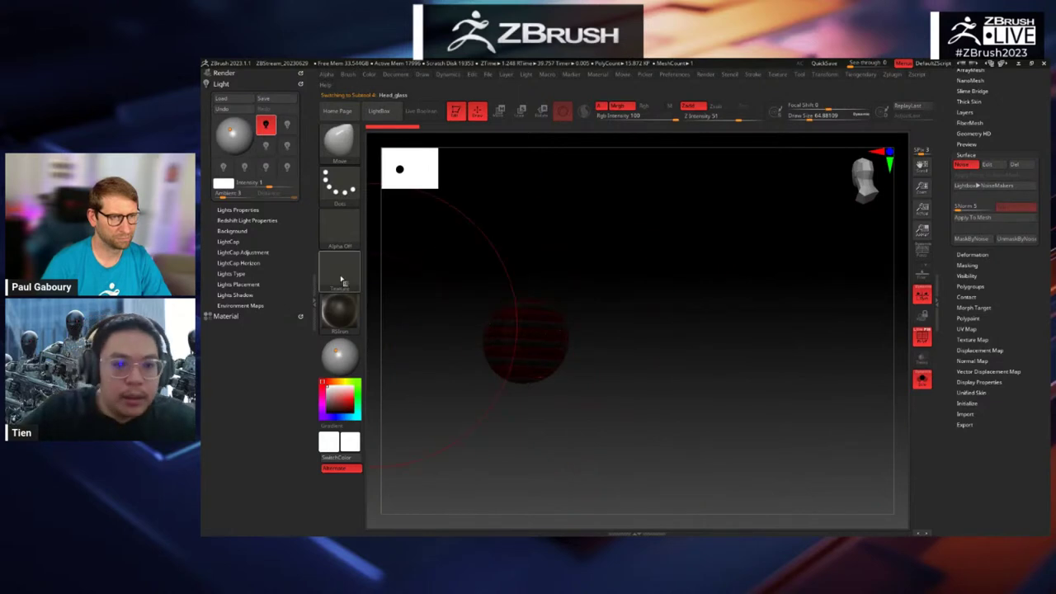
{"action": "left_click", "coordinate": [347, 319]}
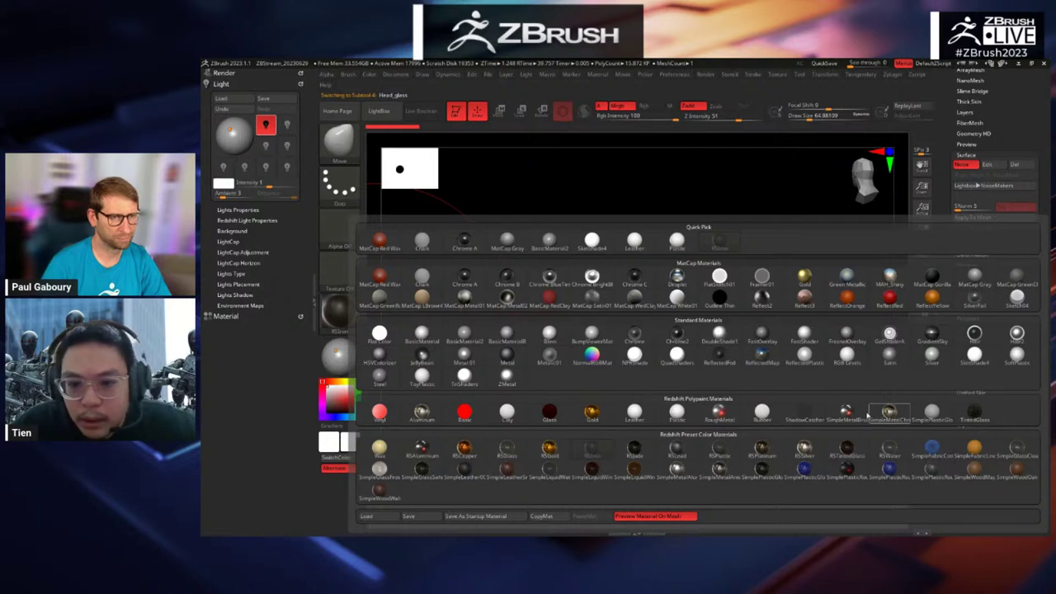
{"action": "mouse_move", "coordinate": [832, 419]}
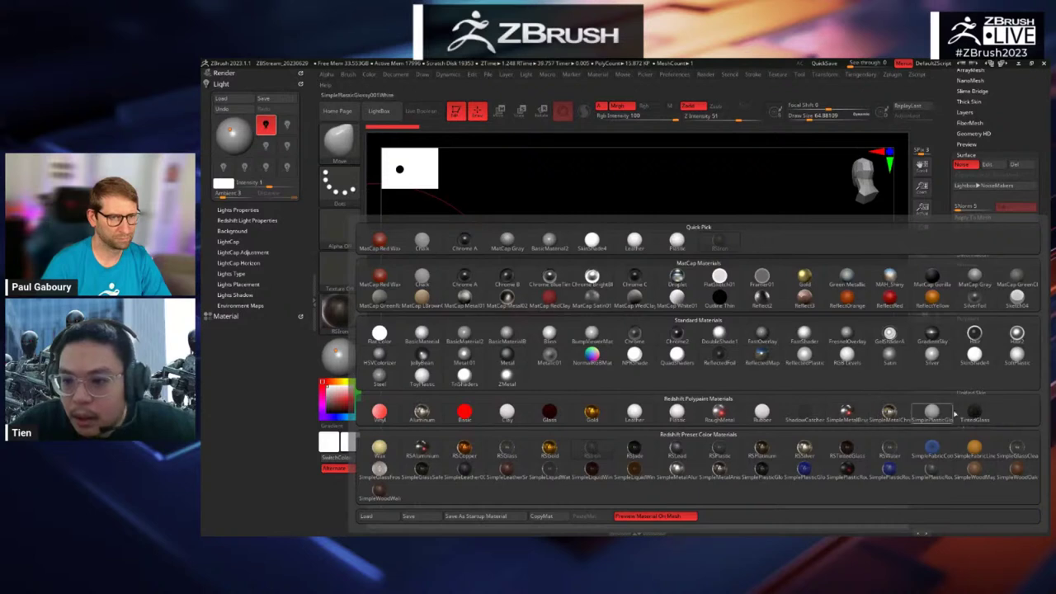
{"action": "left_click", "coordinate": [975, 413]}
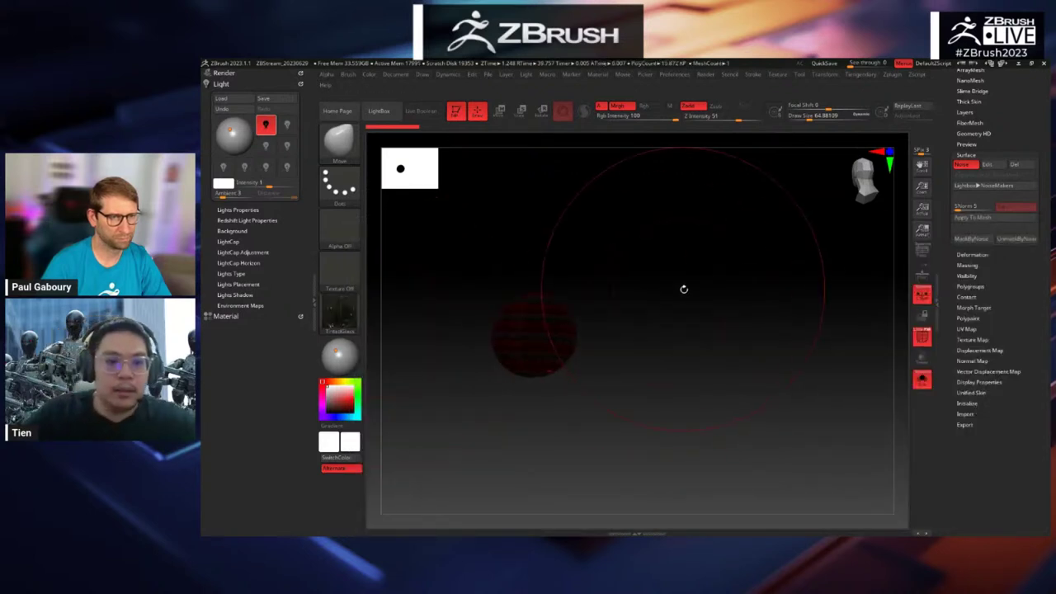
Step: Pick a bright red as the current color and fill the Head_glass subtool with the tinted glass material
{"action": "key", "text": "space"}
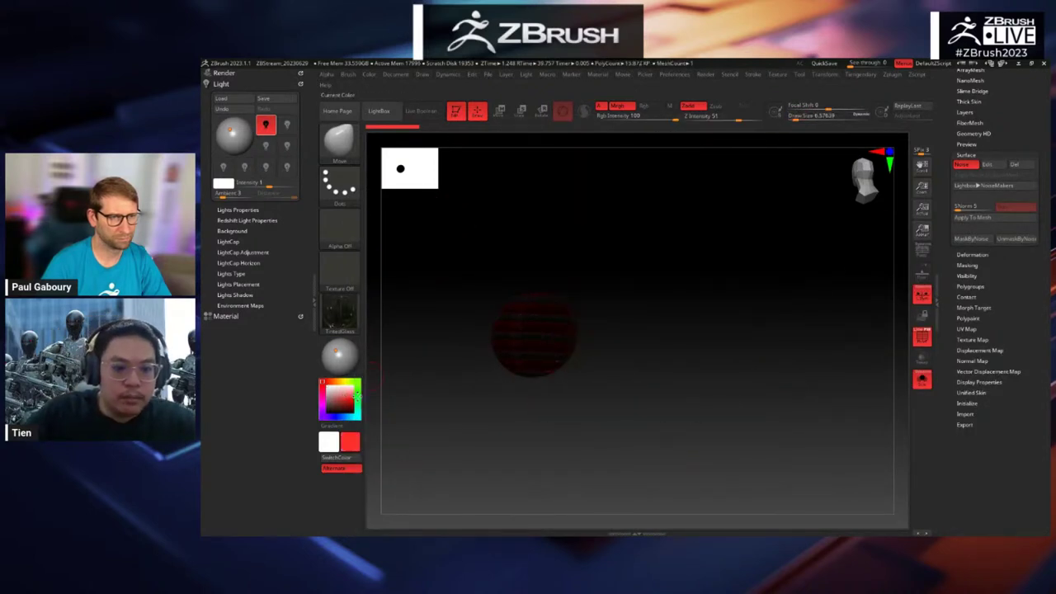
{"action": "left_click", "coordinate": [372, 75]}
{"action": "left_click", "coordinate": [409, 265]}
Step: Toggle the surface noise on the Head_glass lenses and check the lenses together with the mask
{"action": "left_click_drag", "start_coordinate": [653, 316], "coordinate": [593, 398]}
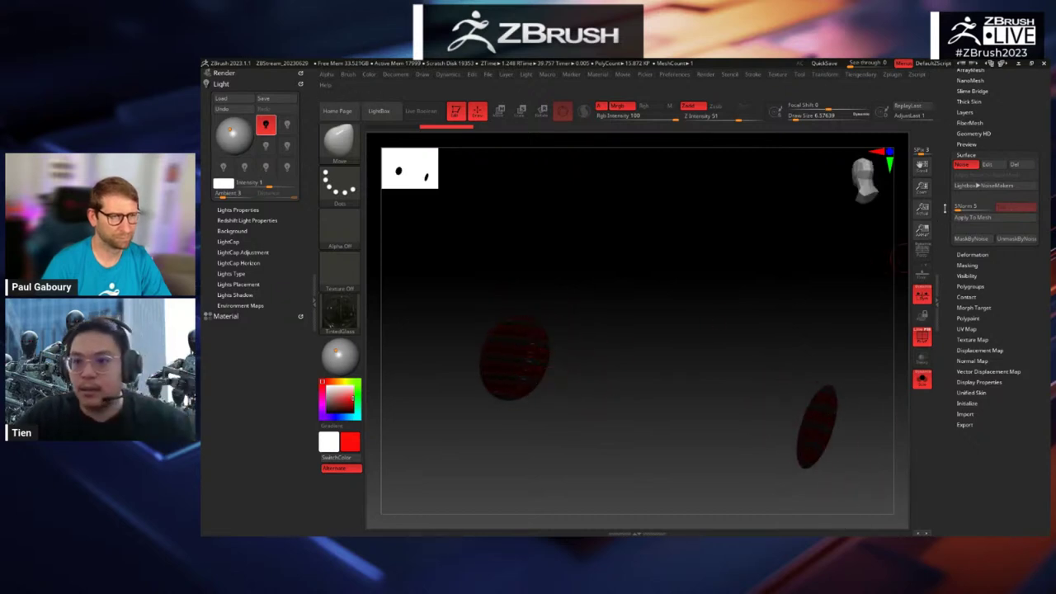
{"action": "left_click", "coordinate": [971, 169]}
{"action": "left_click", "coordinate": [974, 169]}
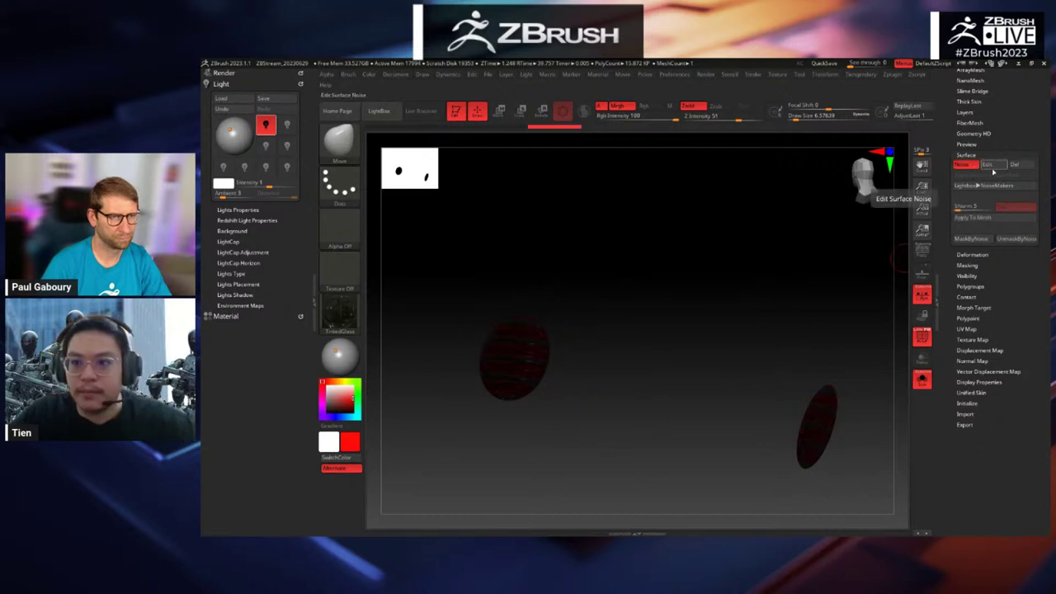
{"action": "left_click_drag", "start_coordinate": [707, 316], "coordinate": [685, 398]}
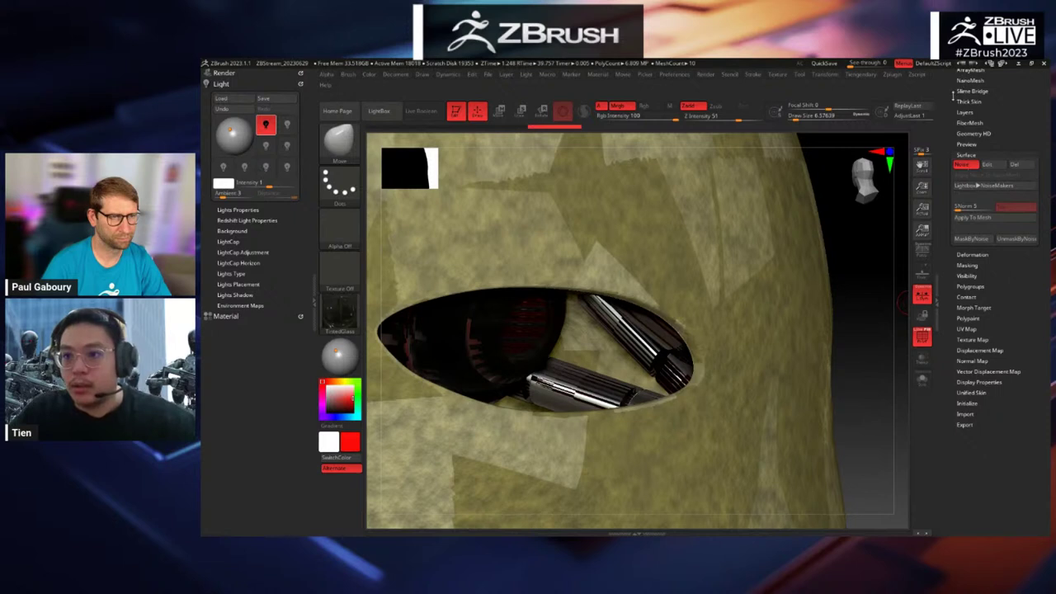
Step: Select and isolate the Head_light subtool and choose the Redshift polypaint material Basic for it
{"action": "scroll", "coordinate": [954, 96], "scroll_direction": "up", "scroll_amount": 3}
{"action": "left_click", "coordinate": [970, 186]}
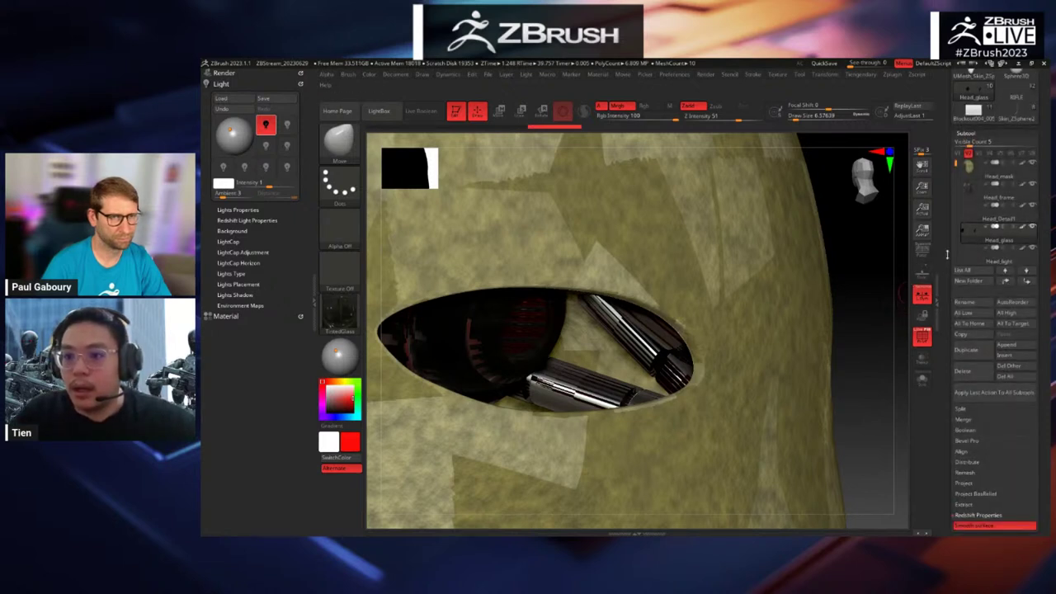
{"action": "left_click", "coordinate": [984, 223]}
{"action": "left_click_drag", "start_coordinate": [957, 157], "coordinate": [957, 164]}
{"action": "left_click", "coordinate": [994, 243]}
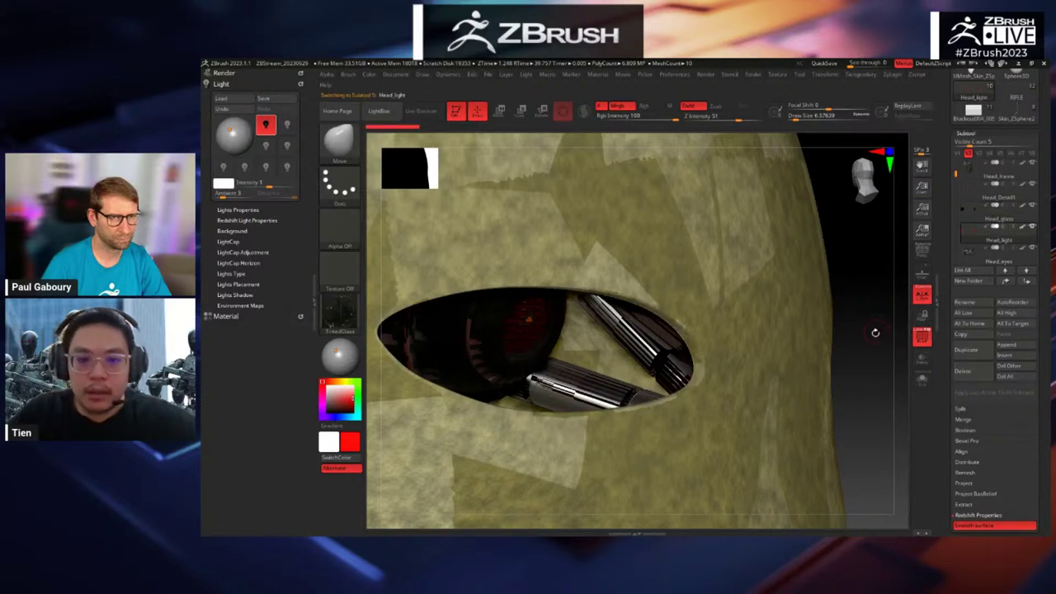
{"action": "left_click_drag", "start_coordinate": [802, 363], "coordinate": [574, 399]}
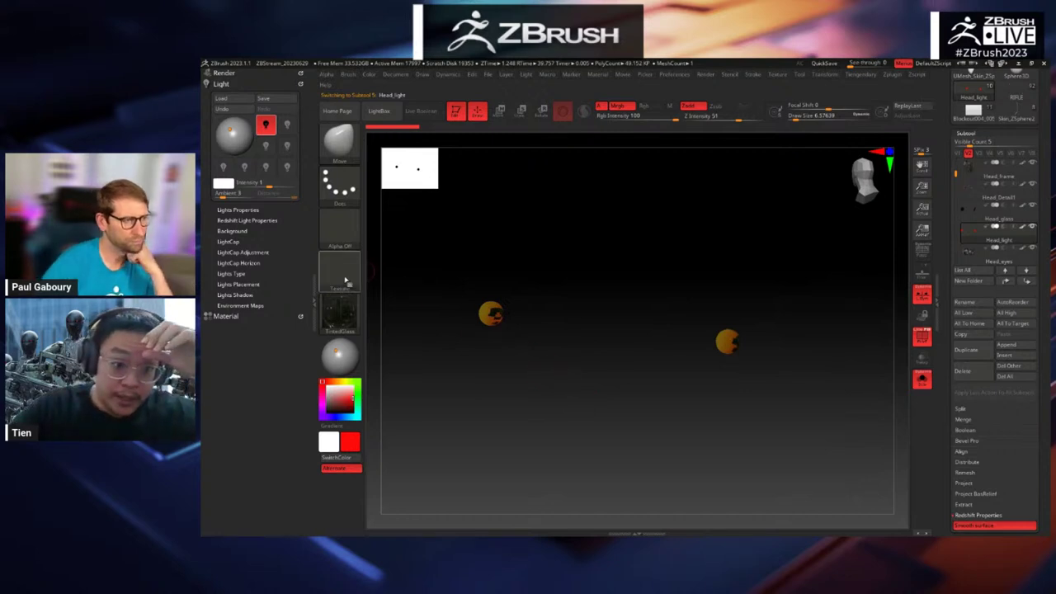
{"action": "left_click", "coordinate": [341, 315]}
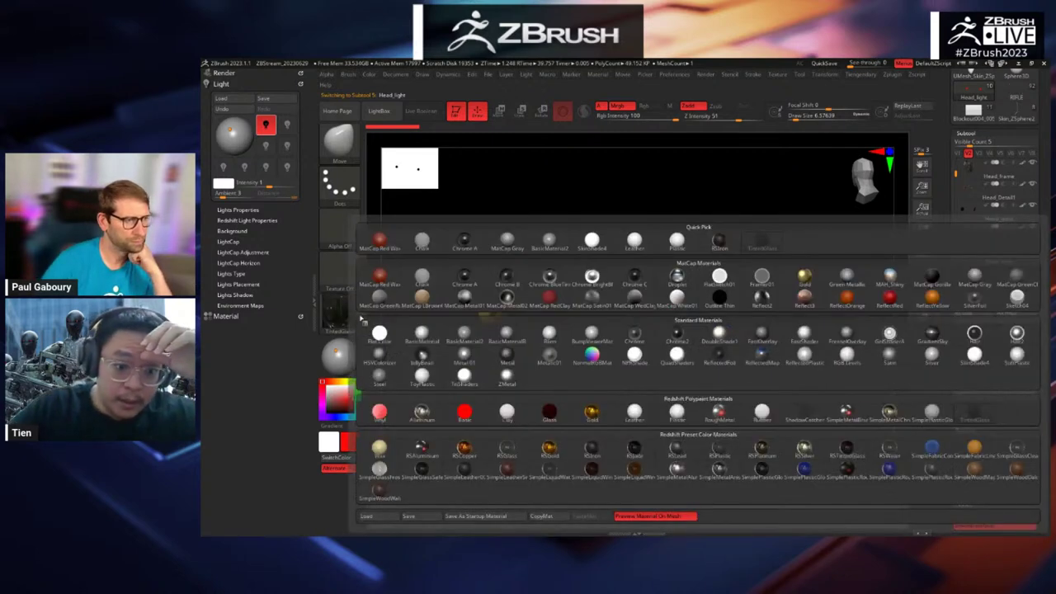
{"action": "left_click", "coordinate": [471, 418]}
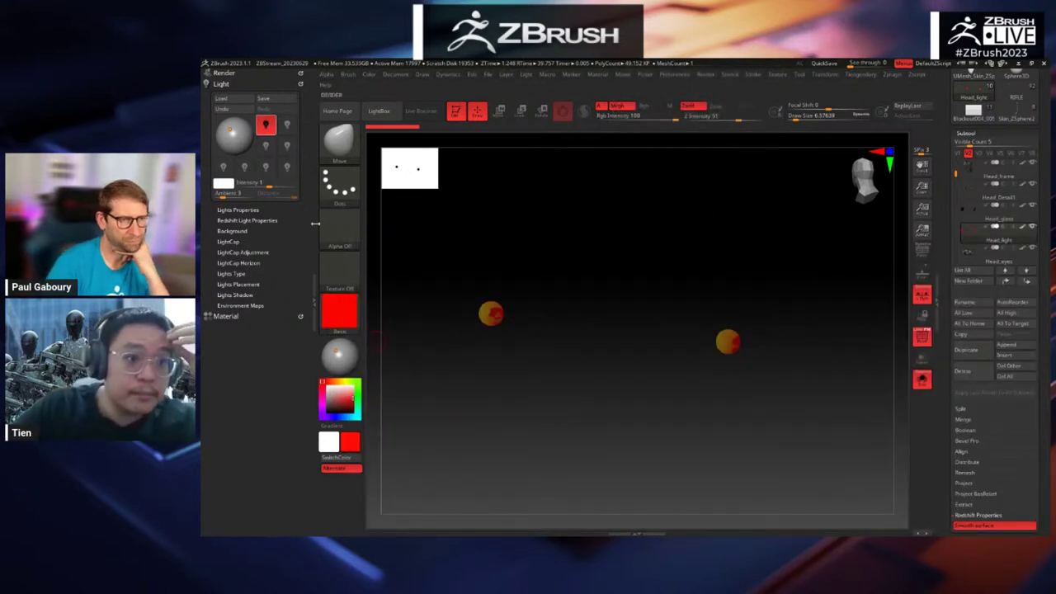
Step: Open the Basic material's modifiers and pick bright red as its emission color
{"action": "left_click", "coordinate": [227, 316]}
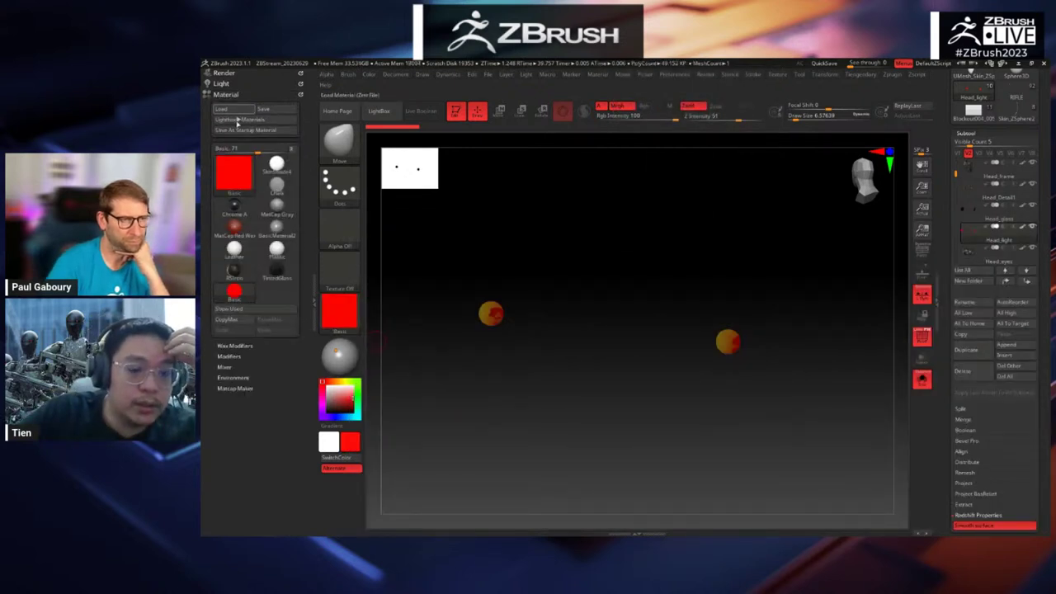
{"action": "left_click_drag", "start_coordinate": [281, 370], "coordinate": [291, 331]}
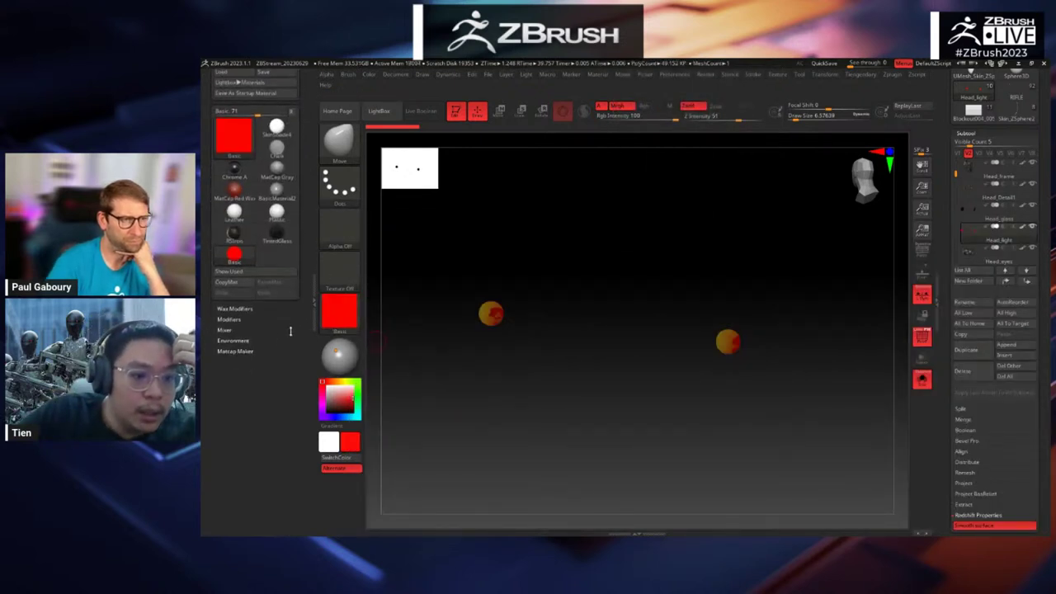
{"action": "left_click", "coordinate": [239, 317]}
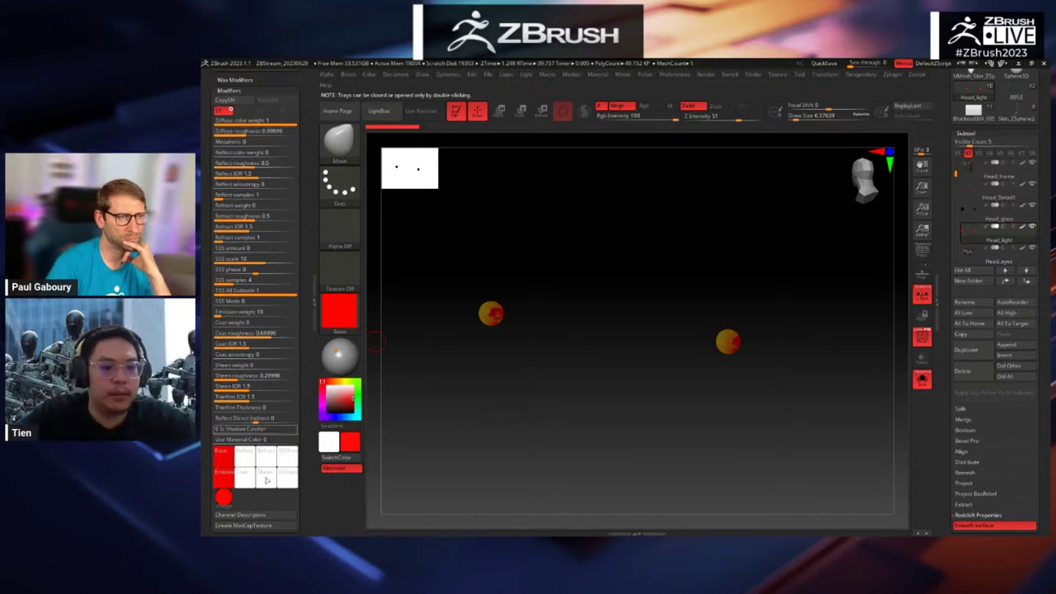
{"action": "left_click_drag", "start_coordinate": [308, 483], "coordinate": [307, 443]}
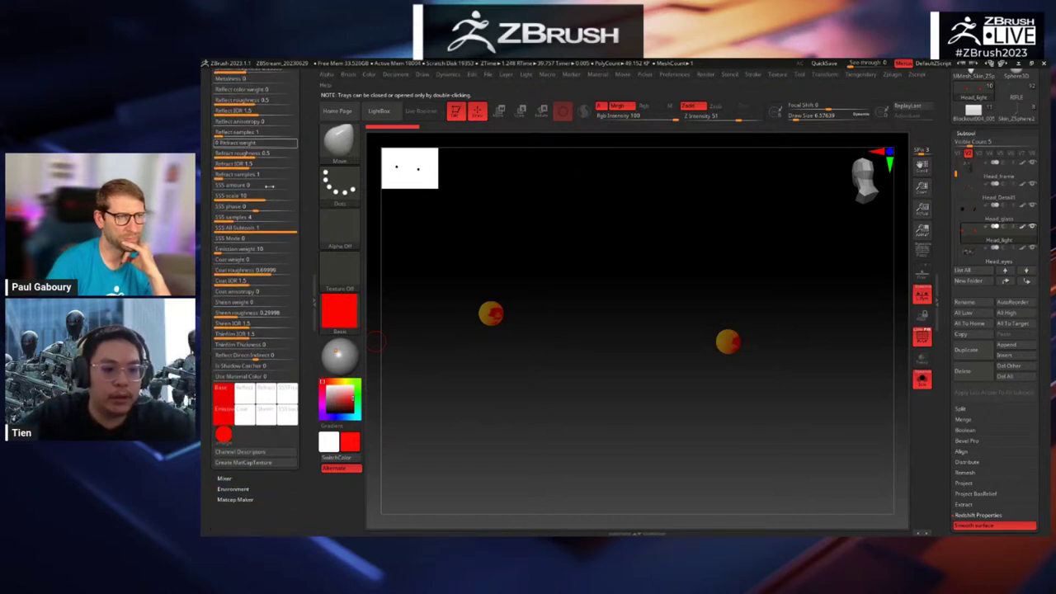
{"action": "left_click", "coordinate": [221, 420]}
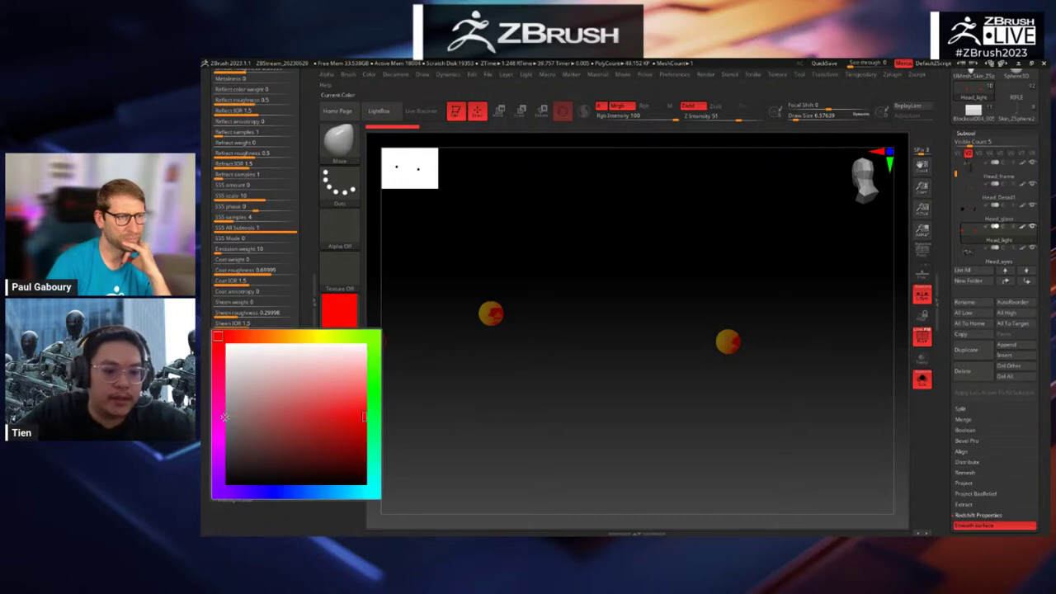
{"action": "left_click", "coordinate": [367, 415]}
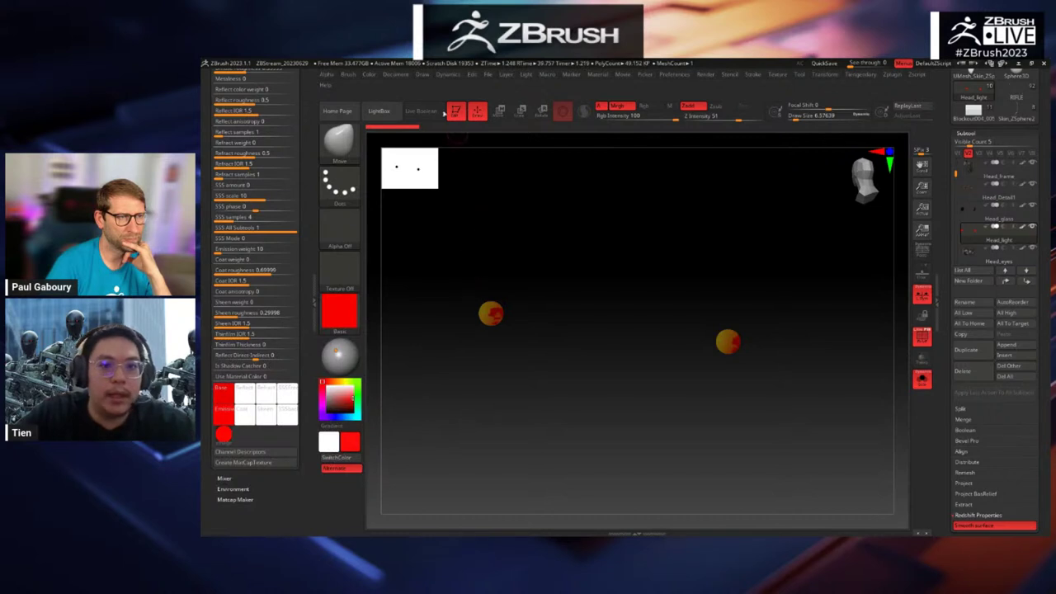
Step: Fill the Head_light subtool with the red color and the Basic material
{"action": "left_click", "coordinate": [371, 75]}
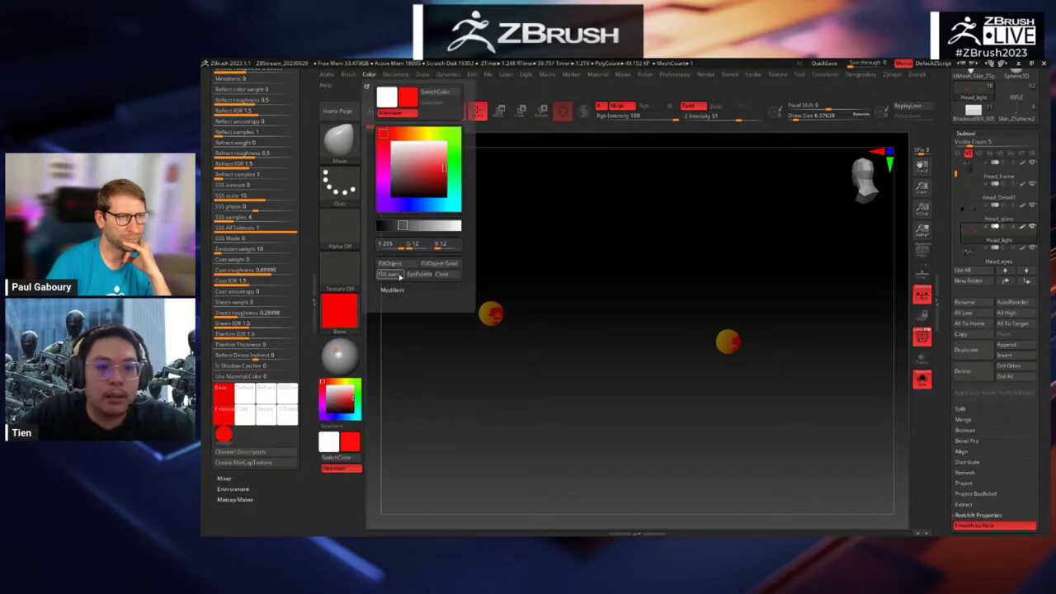
{"action": "left_click", "coordinate": [400, 276]}
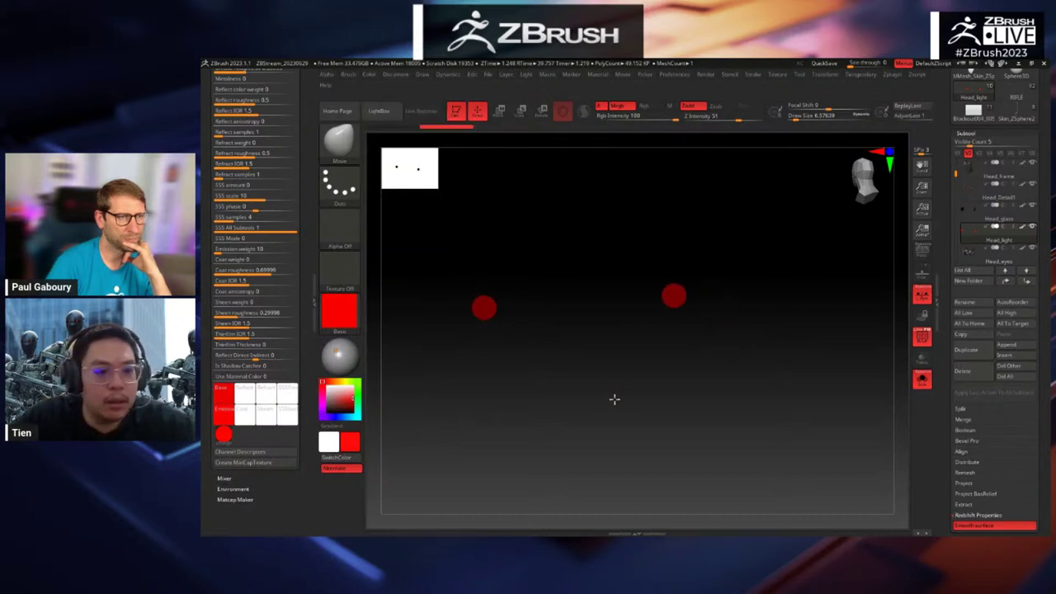
{"action": "mouse_move", "coordinate": [614, 400]}
{"action": "left_mouse_down"}
{"action": "mouse_move", "coordinate": [594, 394]}
{"action": "mouse_move", "coordinate": [618, 408]}
{"action": "left_mouse_up"}
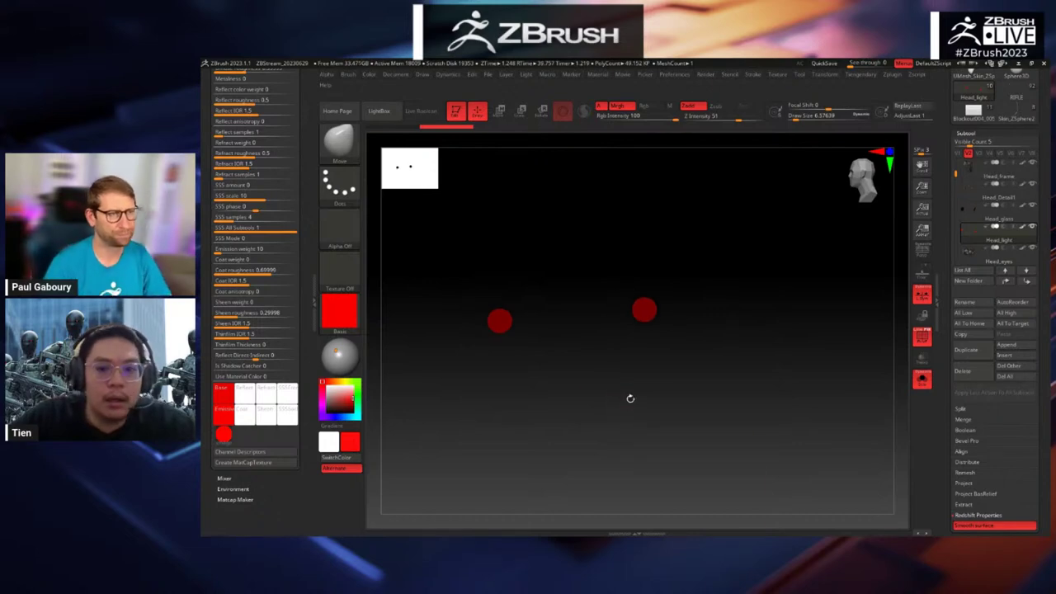
Step: Show the whole head again, then select the Head_eyes subtool behind the mask opening and isolate it
{"action": "left_click", "coordinate": [922, 378]}
{"action": "left_click_drag", "start_coordinate": [779, 298], "coordinate": [697, 307]}
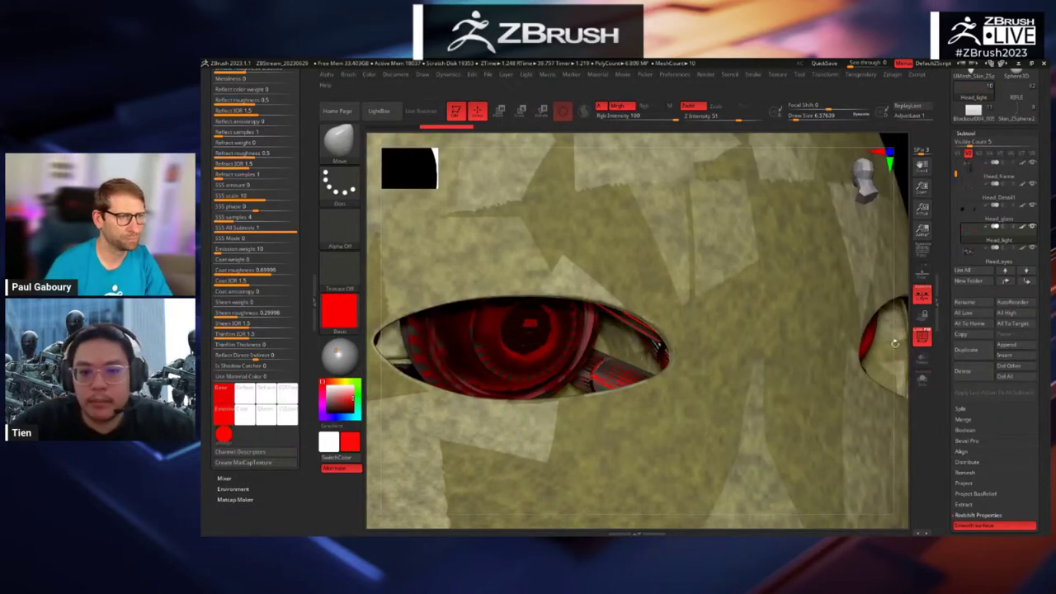
{"action": "left_click_drag", "start_coordinate": [896, 343], "coordinate": [844, 304], "text": "alt"}
{"action": "left_click", "coordinate": [520, 318], "text": "alt"}
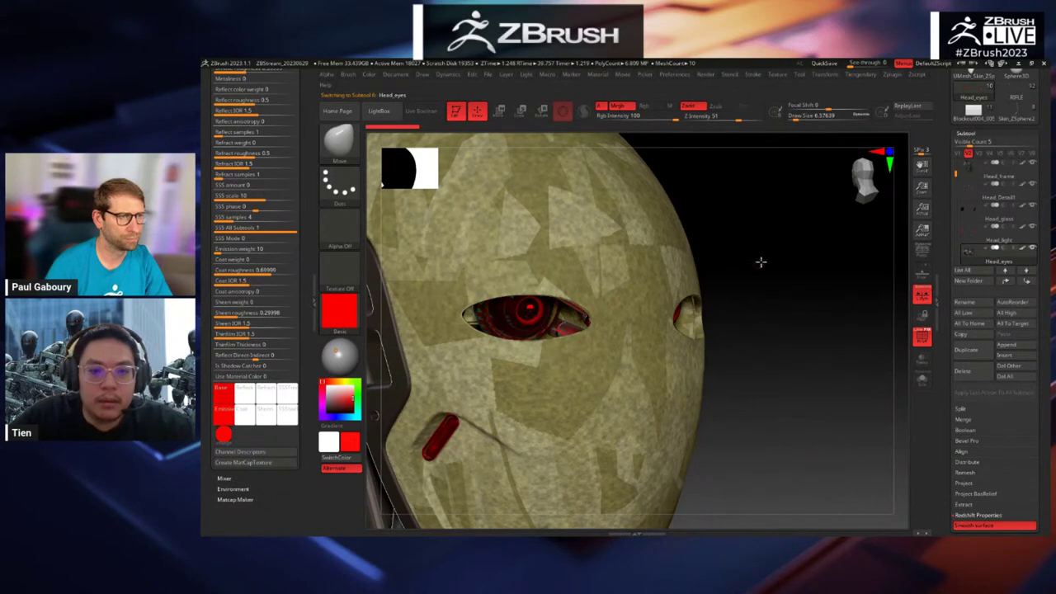
{"action": "key", "text": "alt+s"}
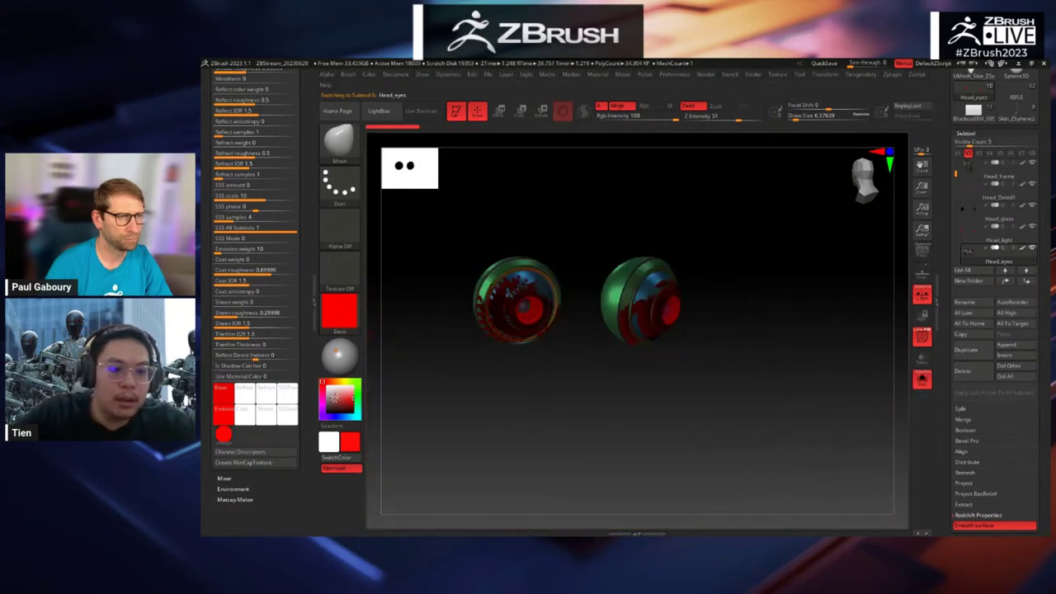
Step: Choose a silver SimpleMetal material from the Redshift preset color materials, fill the Head_eyes subtool with it and show the whole head again
{"action": "left_click", "coordinate": [347, 314]}
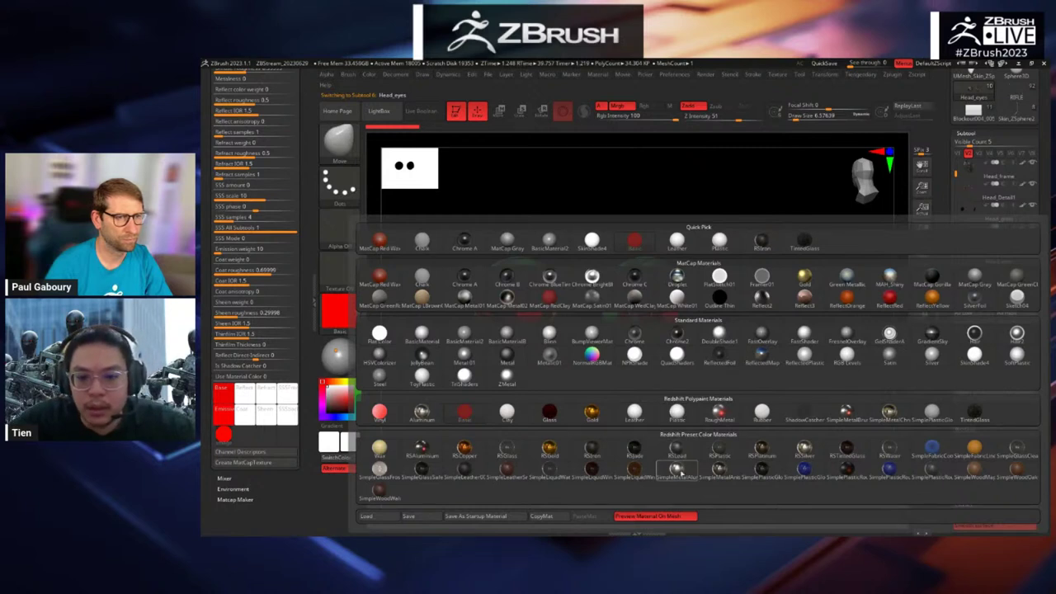
{"action": "left_click", "coordinate": [676, 468]}
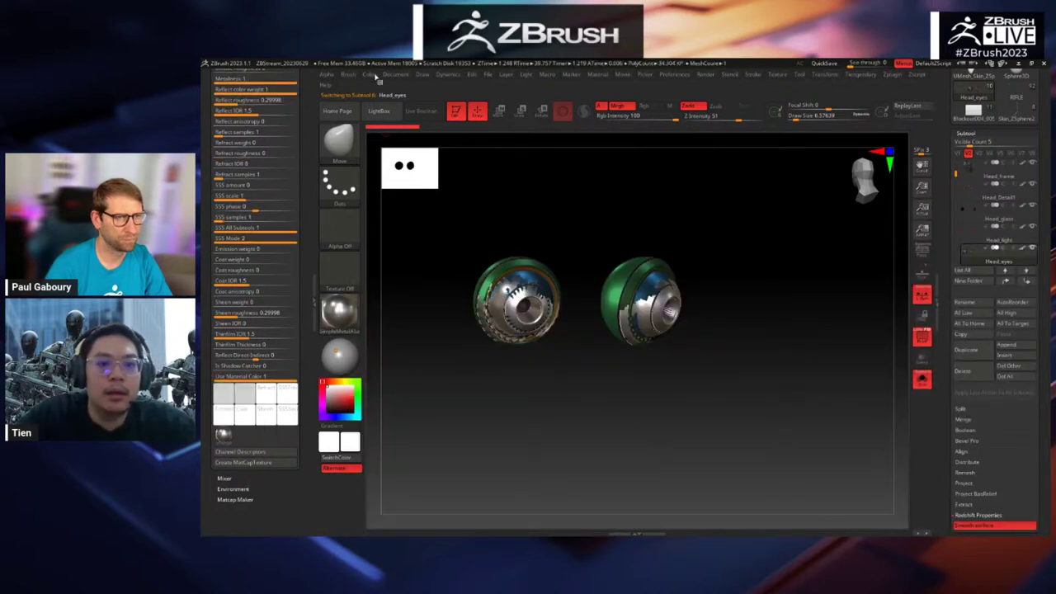
{"action": "left_click", "coordinate": [373, 76]}
{"action": "left_click", "coordinate": [415, 272]}
{"action": "left_click_drag", "start_coordinate": [417, 365], "coordinate": [429, 358]}
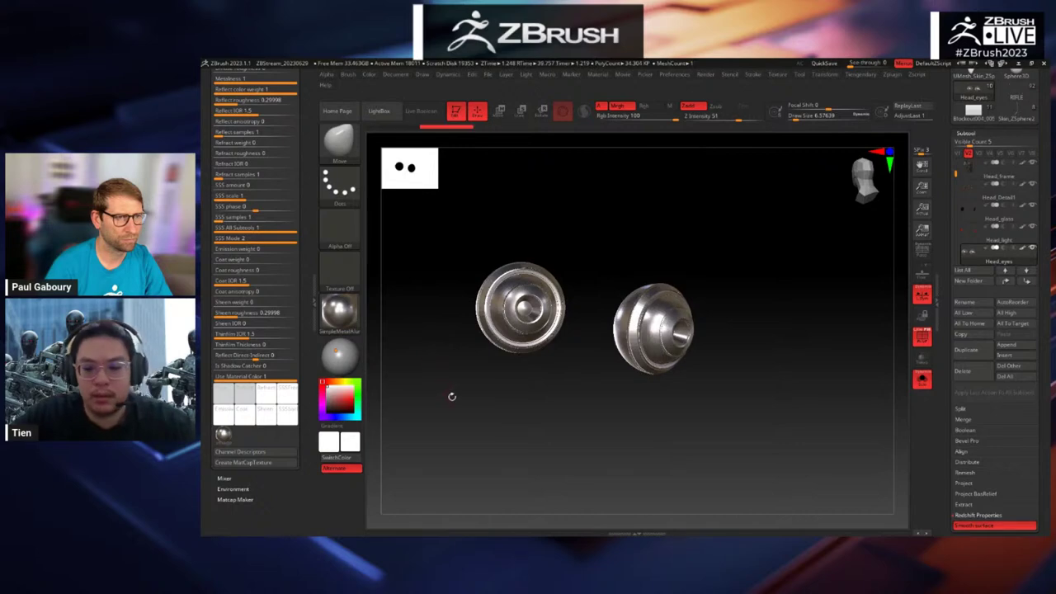
{"action": "key", "text": "alt+s"}
{"action": "left_click_drag", "start_coordinate": [735, 238], "coordinate": [737, 269]}
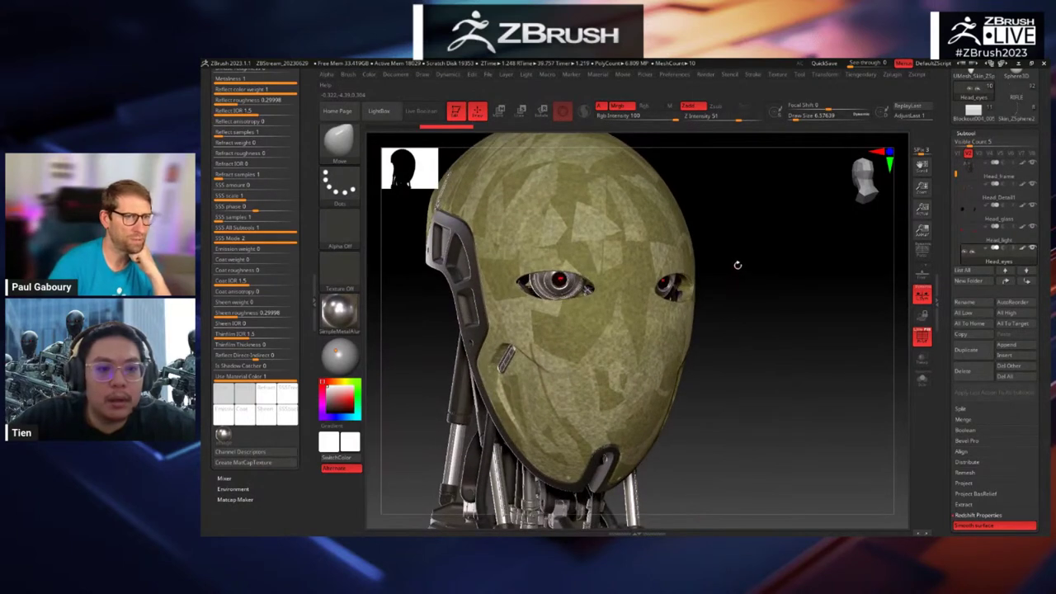
Step: Select and isolate the Head_light subtool and choose the Redshift polypaint material Basic again
{"action": "left_click", "coordinate": [962, 253]}
{"action": "key", "text": "alt+s"}
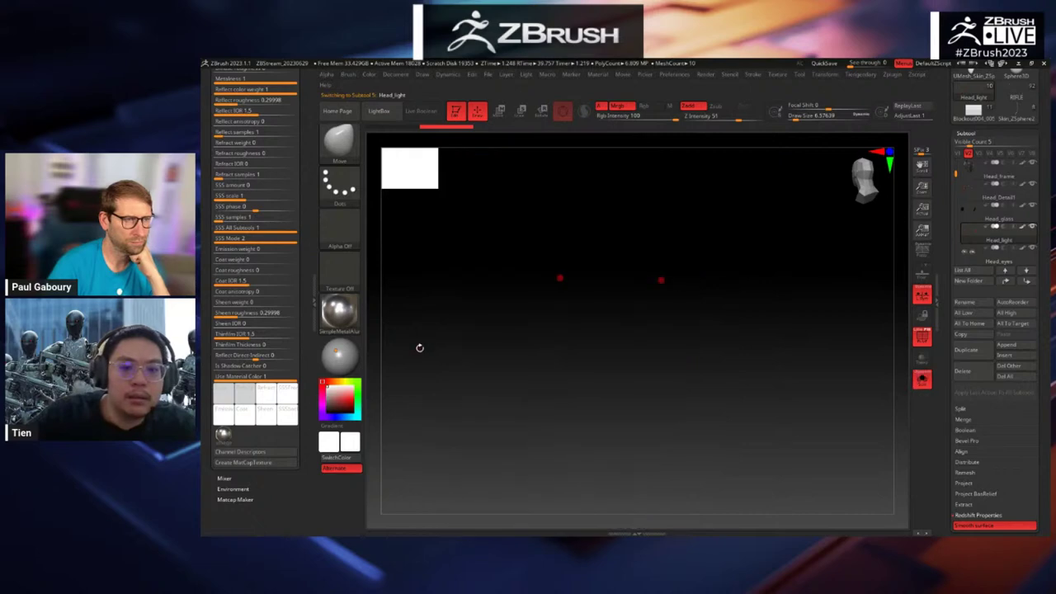
{"action": "left_click", "coordinate": [339, 312]}
{"action": "left_click", "coordinate": [467, 413]}
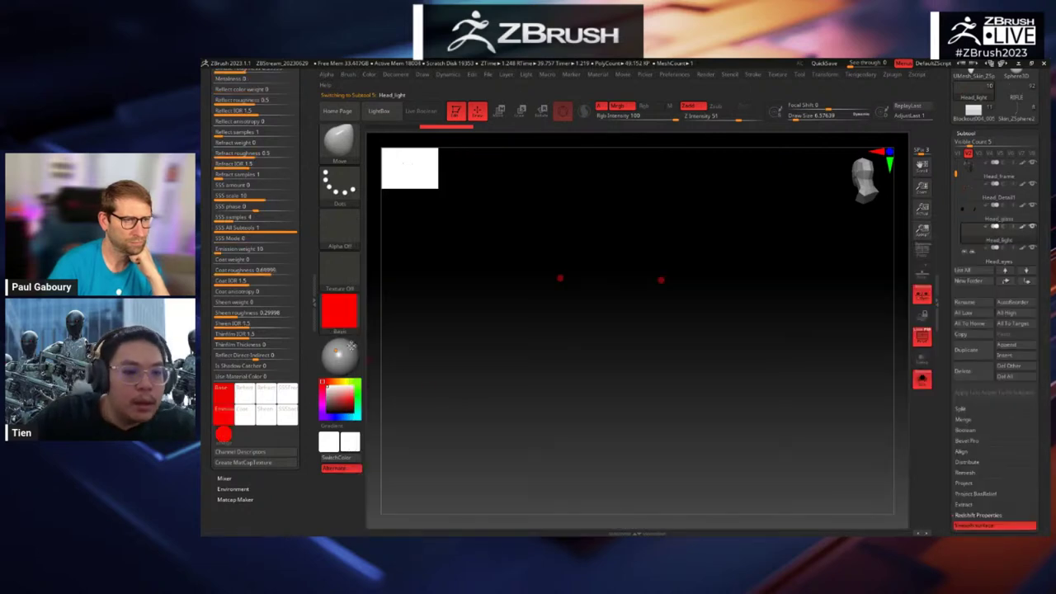
Step: Set the Basic material's emission weight to about 2.3 and bring the whole head back into view
{"action": "scroll", "coordinate": [308, 274], "scroll_direction": "up", "scroll_amount": 3}
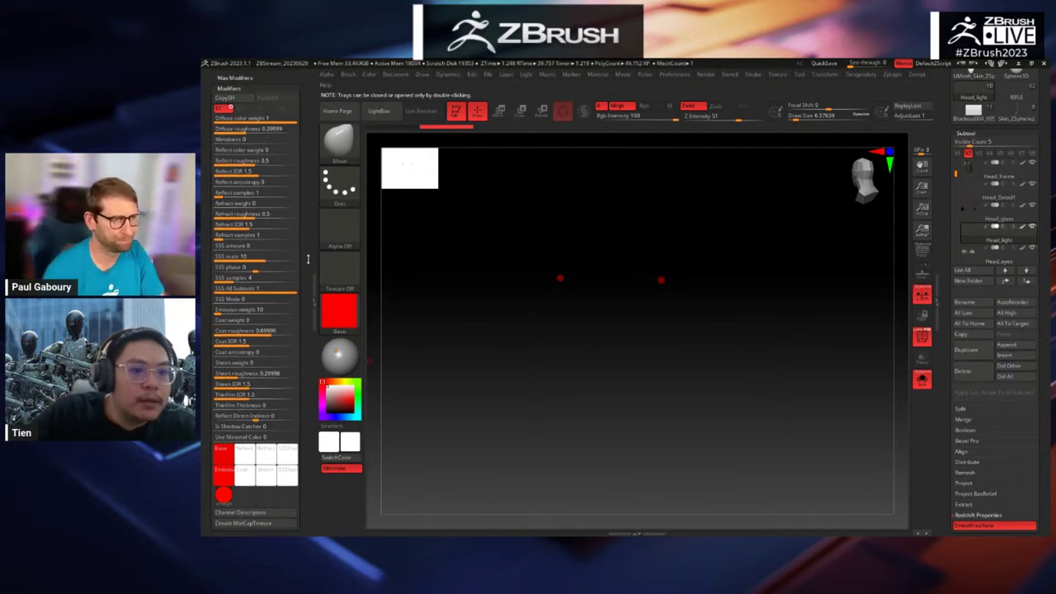
{"action": "left_click_drag", "start_coordinate": [306, 259], "coordinate": [306, 265]}
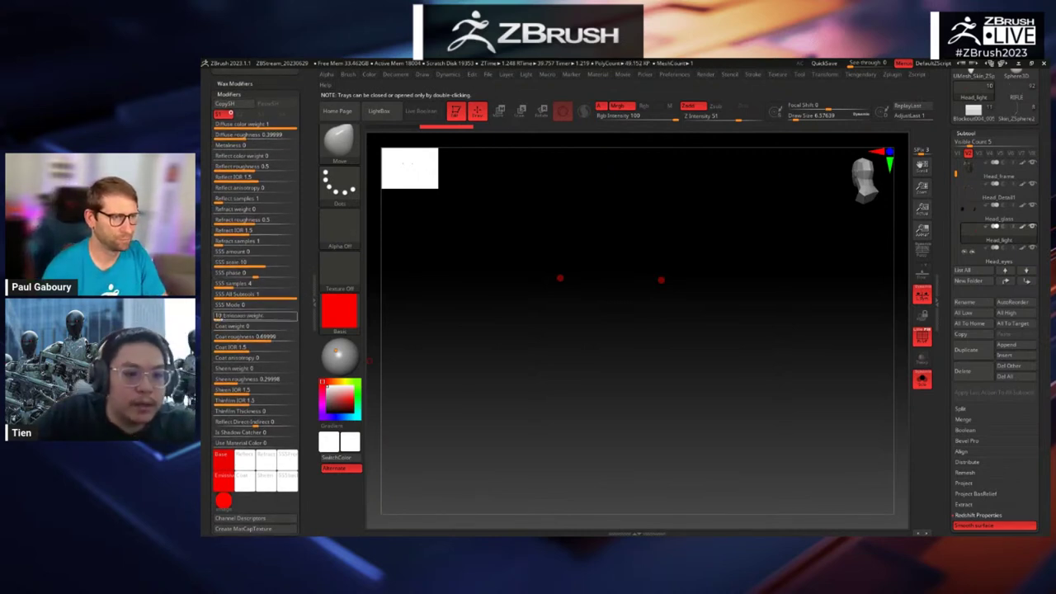
{"action": "left_click", "coordinate": [219, 318]}
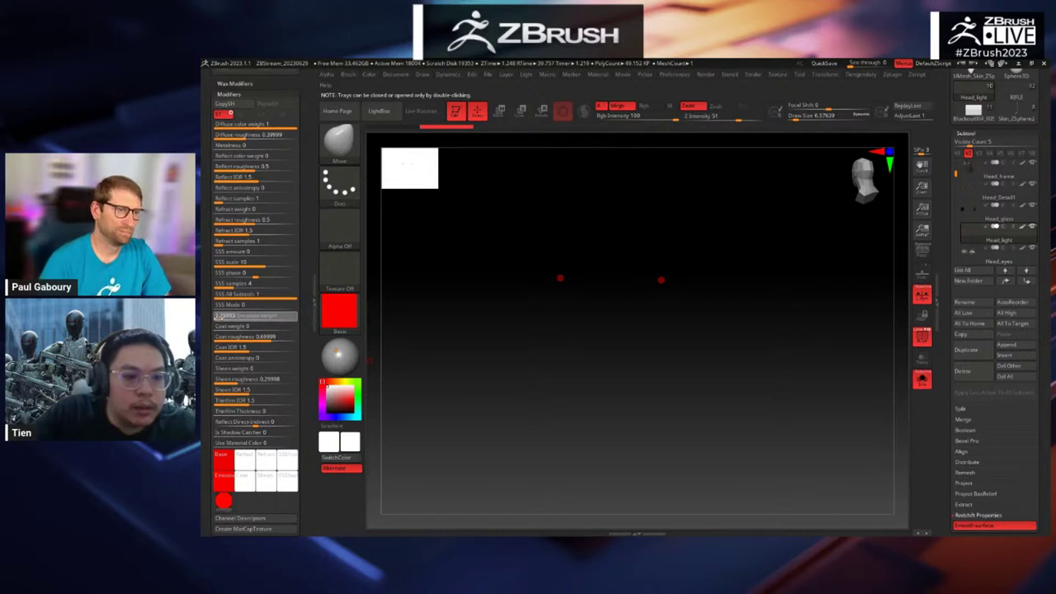
{"action": "key", "text": "Return"}
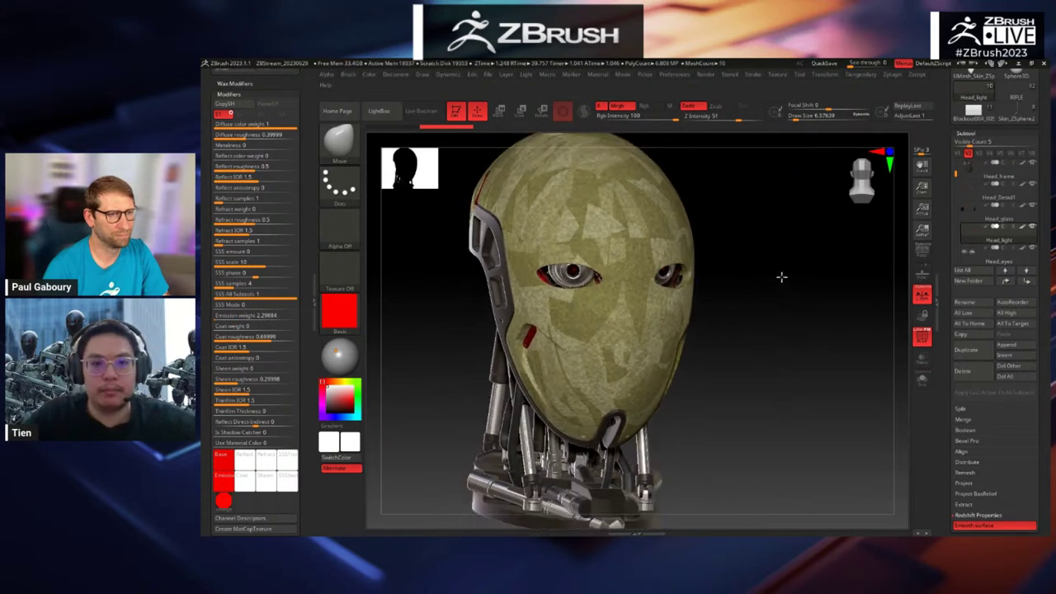
{"action": "left_click_drag", "start_coordinate": [782, 277], "coordinate": [768, 297]}
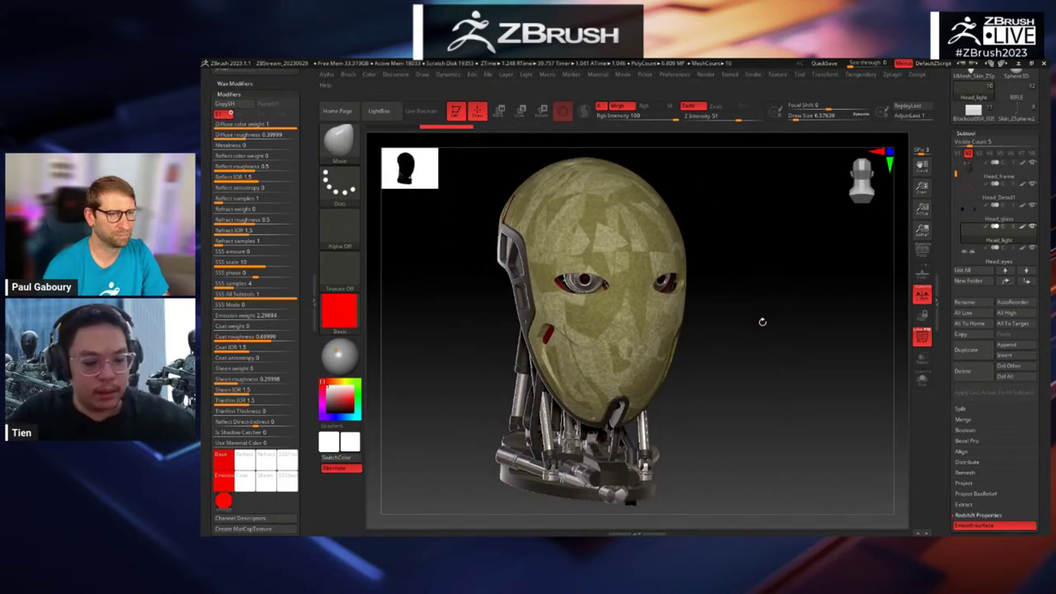
Step: Close the Redshift renderer settings and turn on the background image in the light settings
{"action": "scroll", "coordinate": [302, 288], "scroll_direction": "up", "scroll_amount": 3}
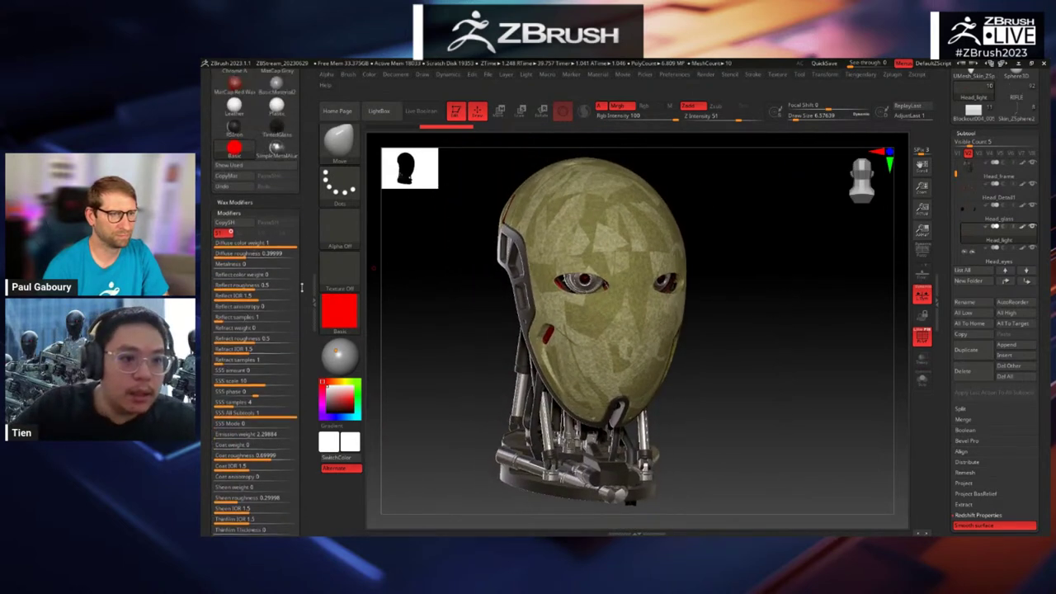
{"action": "scroll", "coordinate": [301, 287], "scroll_direction": "up", "scroll_amount": 3}
{"action": "left_click_drag", "start_coordinate": [302, 286], "coordinate": [300, 328]}
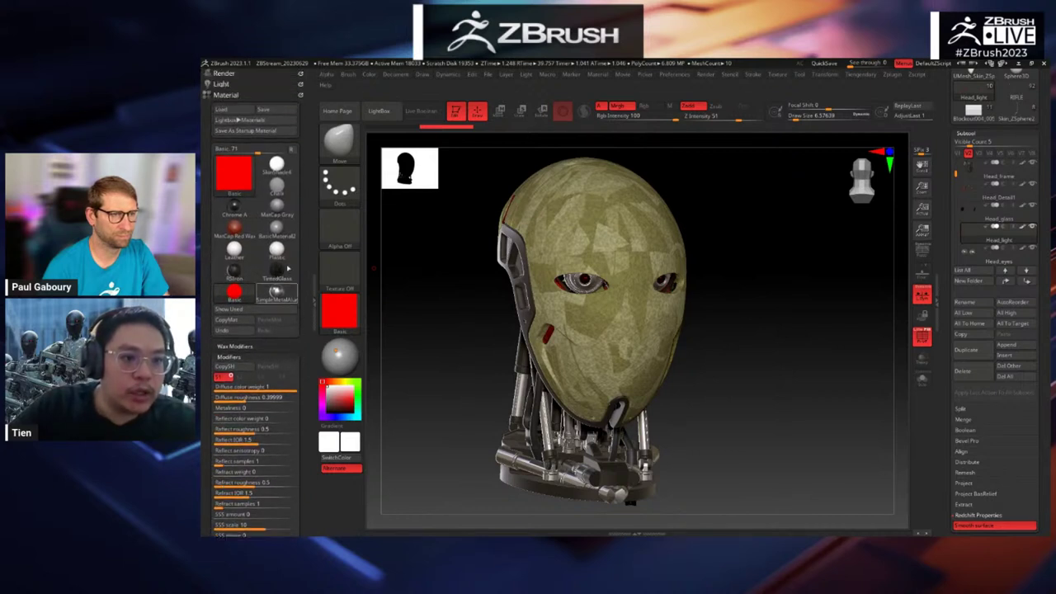
{"action": "left_click", "coordinate": [231, 73]}
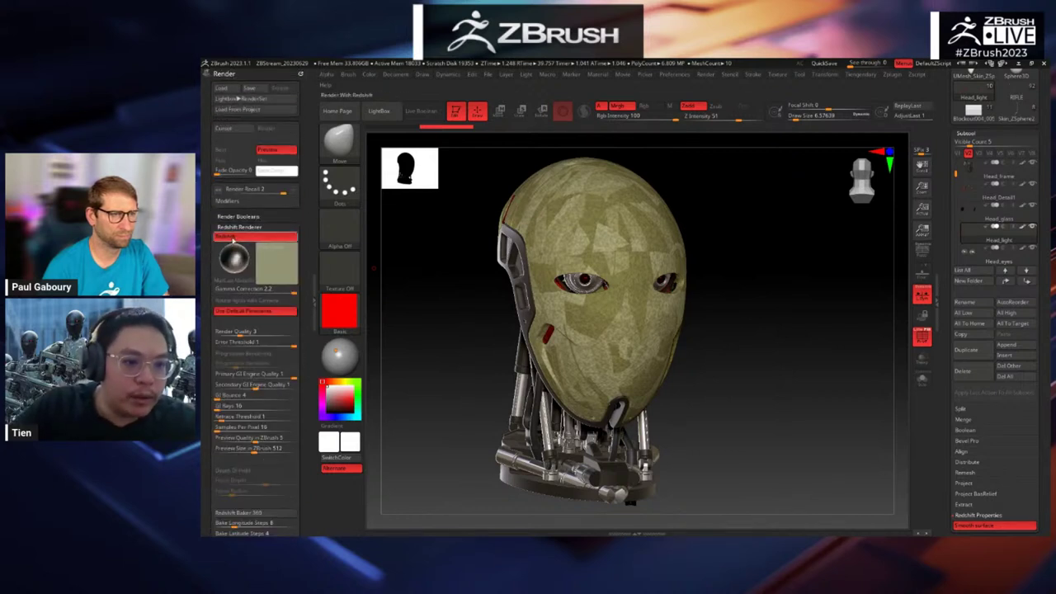
{"action": "left_click", "coordinate": [258, 227]}
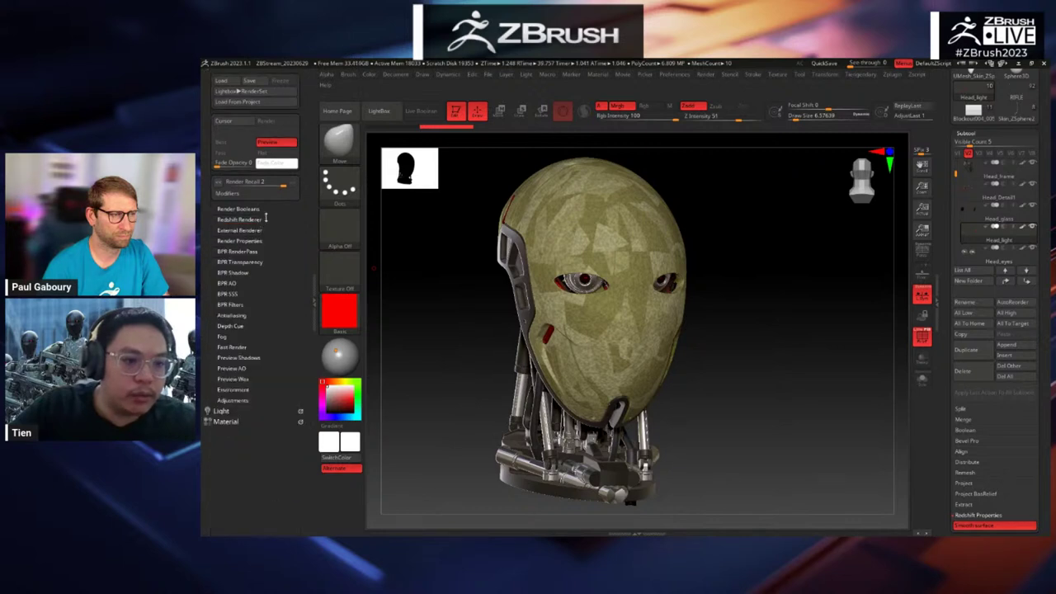
{"action": "left_click", "coordinate": [236, 410]}
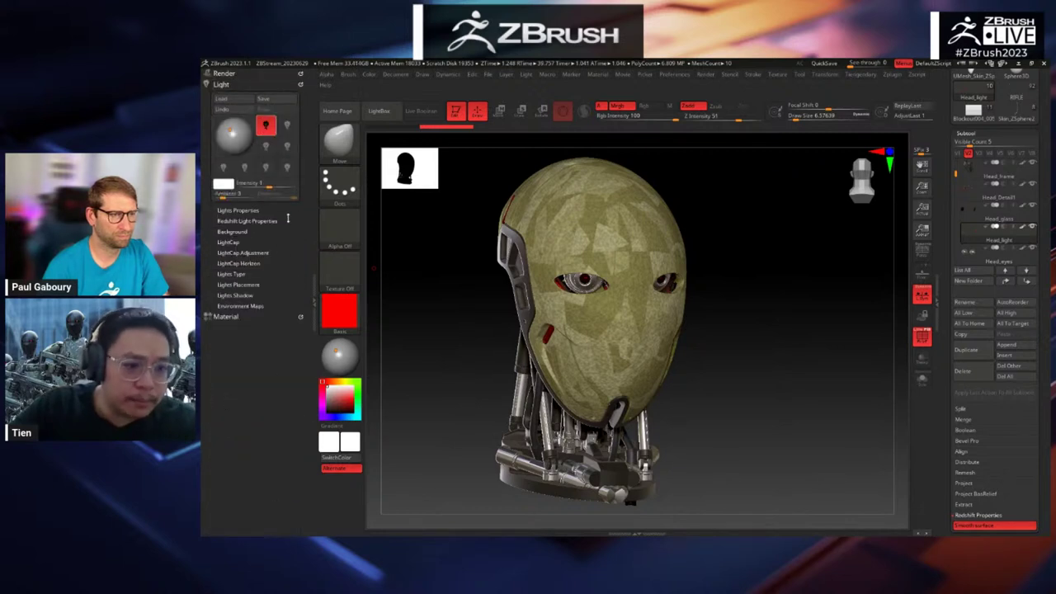
{"action": "left_click", "coordinate": [248, 232]}
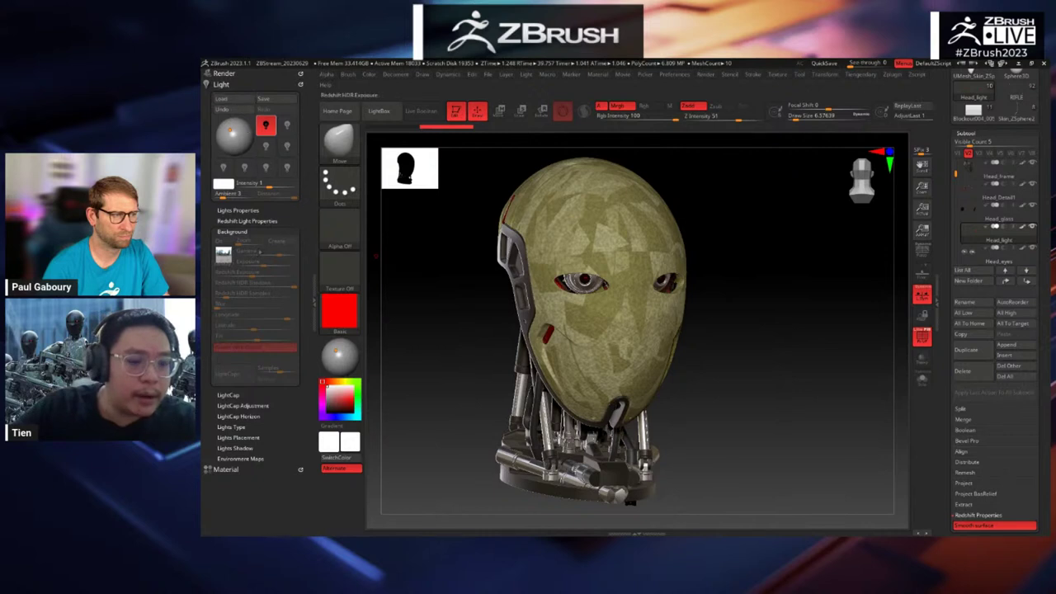
{"action": "left_click", "coordinate": [223, 241]}
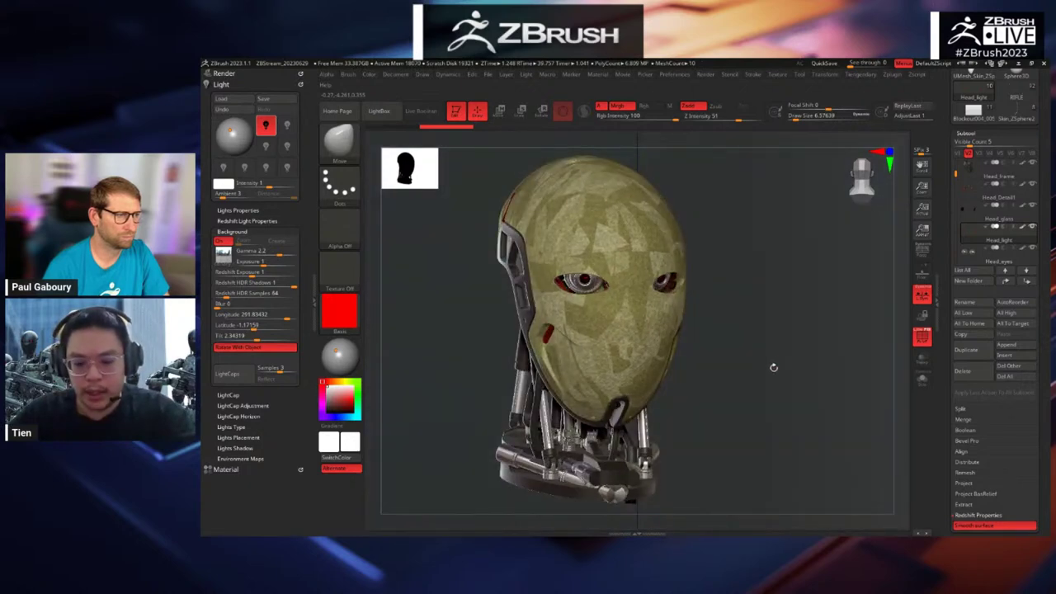
Step: Turn on perspective and compare the head's size and placement with the background image
{"action": "key", "text": "p"}
{"action": "left_click_drag", "start_coordinate": [802, 398], "coordinate": [716, 315], "text": "alt"}
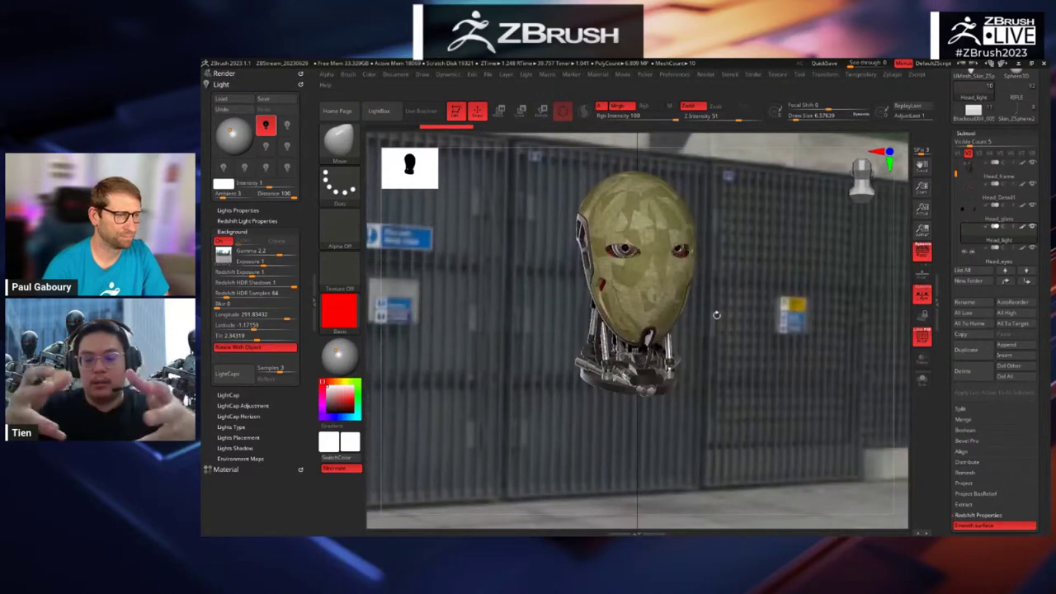
{"action": "left_click_drag", "start_coordinate": [744, 368], "coordinate": [722, 351], "text": "alt"}
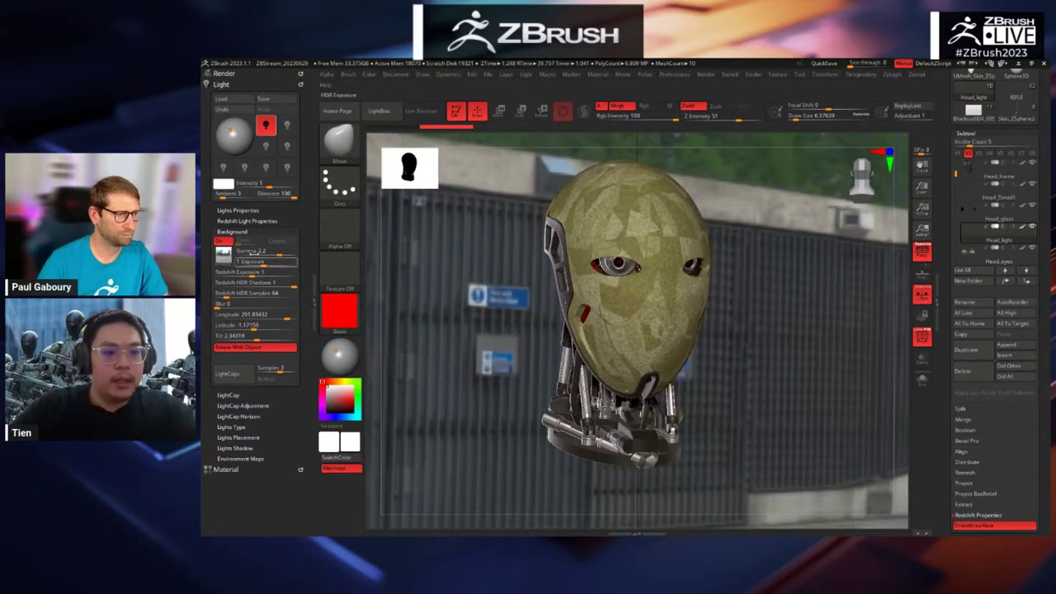
{"action": "scroll", "coordinate": [753, 318], "scroll_direction": "down", "scroll_amount": 3}
{"action": "scroll", "coordinate": [752, 318], "scroll_direction": "down", "scroll_amount": 2}
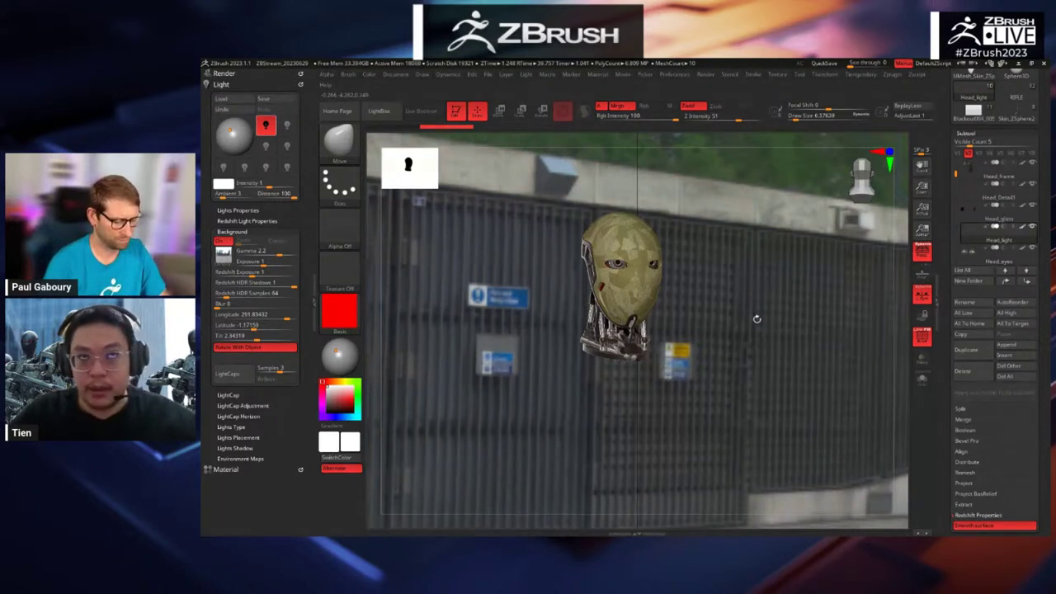
Step: Browse the panorama textures in LightBox, highlight the Canary Wharf image, and close LightBox
{"action": "scroll", "coordinate": [753, 316], "scroll_direction": "up", "scroll_amount": 5}
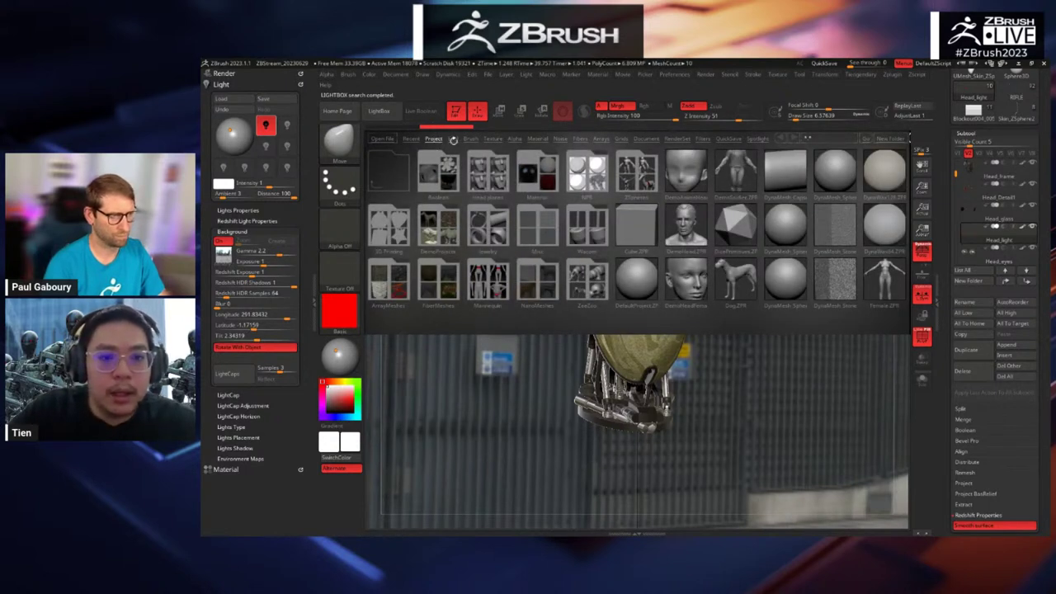
{"action": "left_click", "coordinate": [492, 139]}
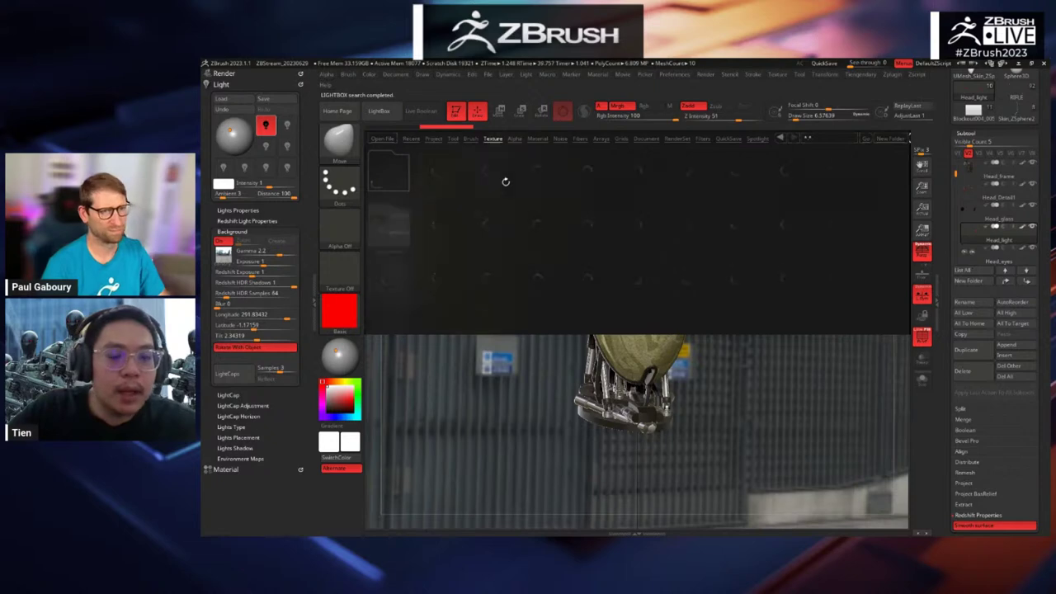
{"action": "double_click", "coordinate": [388, 222]}
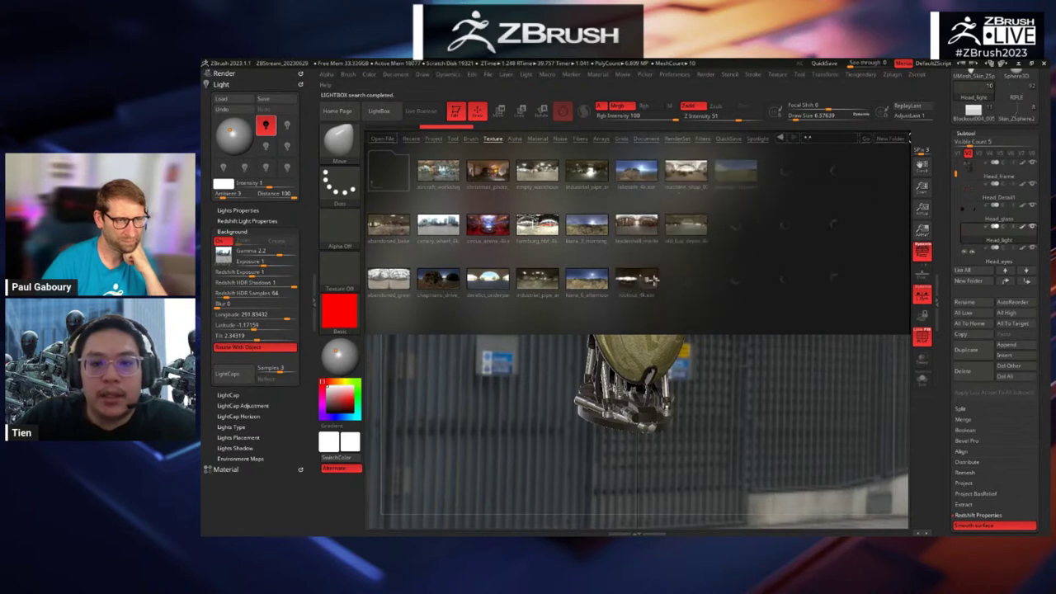
{"action": "left_click_drag", "start_coordinate": [755, 196], "coordinate": [586, 166]}
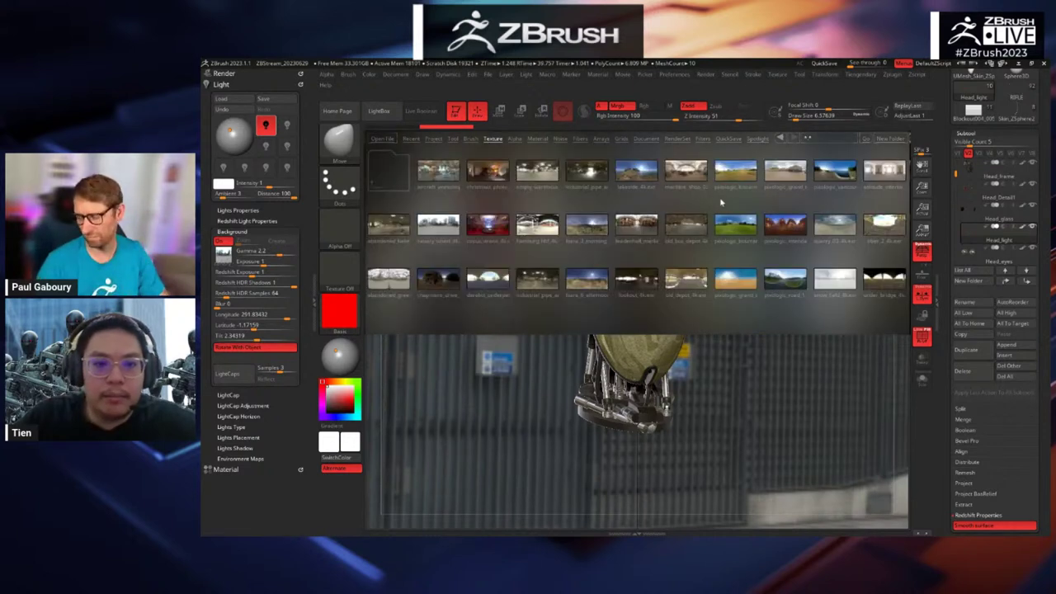
{"action": "left_click", "coordinate": [434, 229]}
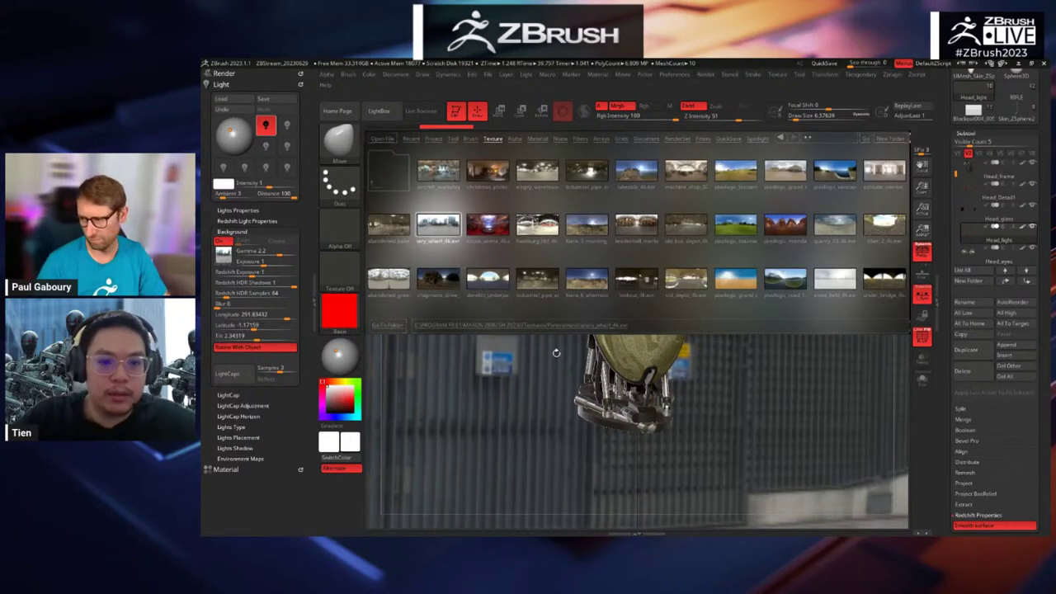
{"action": "key", "text": "comma"}
Step: Render the whole head from an angled view against the background, and select and isolate the Head_Detail1 subtool
{"action": "left_click_drag", "start_coordinate": [752, 257], "coordinate": [793, 287]}
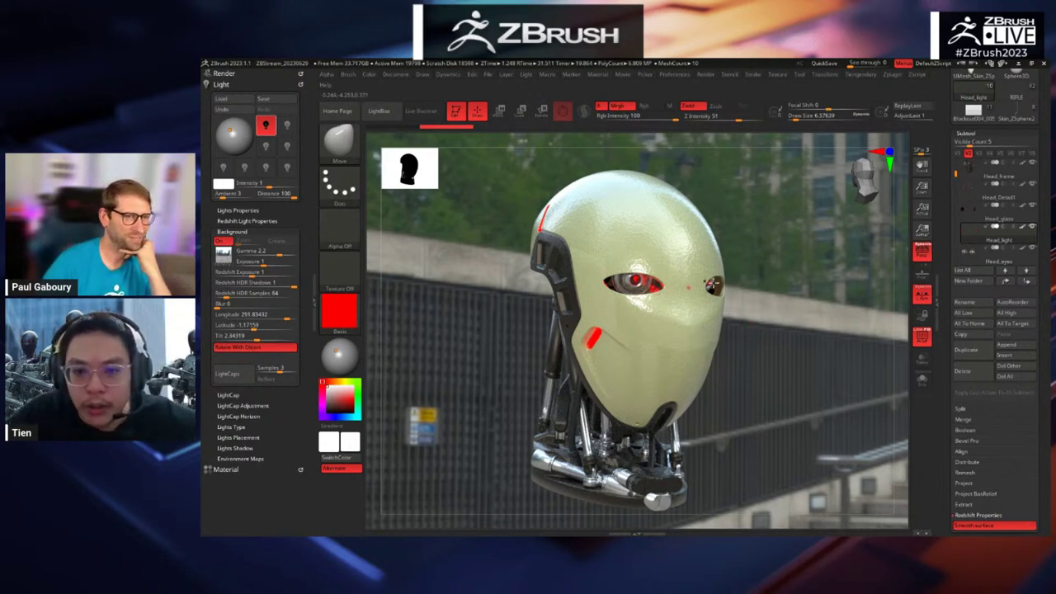
{"action": "left_click_drag", "start_coordinate": [766, 346], "coordinate": [758, 437]}
{"action": "key", "text": "shift+r"}
{"action": "left_click", "coordinate": [570, 405], "text": "alt"}
{"action": "key", "text": "alt+s"}
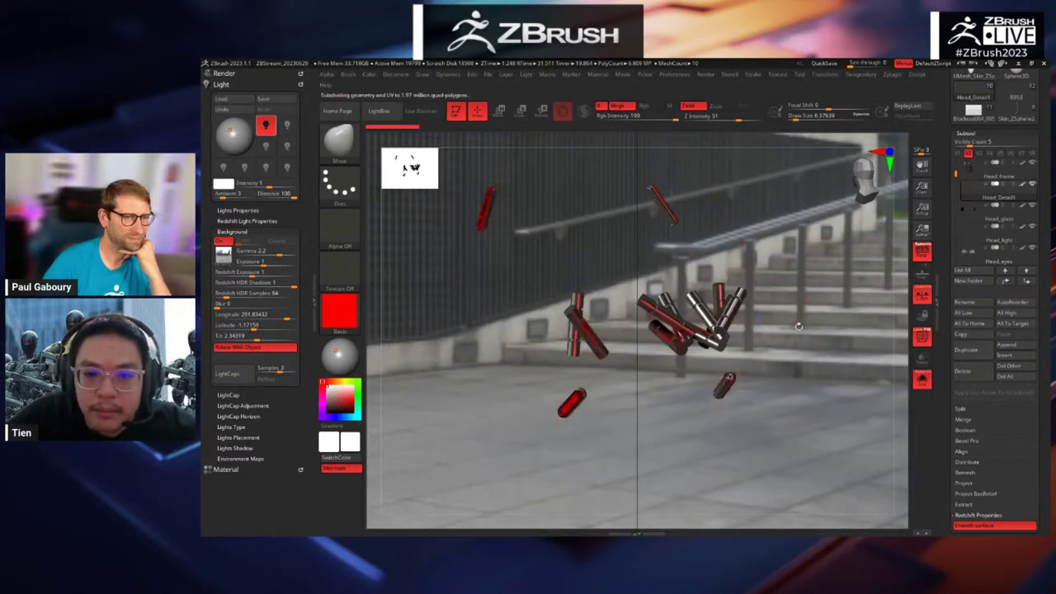
Step: Fill the isolated Head_Detail1 cylinders with the Redshift preset material SimpleMetalBlur
{"action": "left_click_drag", "start_coordinate": [798, 327], "coordinate": [517, 320]}
{"action": "left_click", "coordinate": [342, 313]}
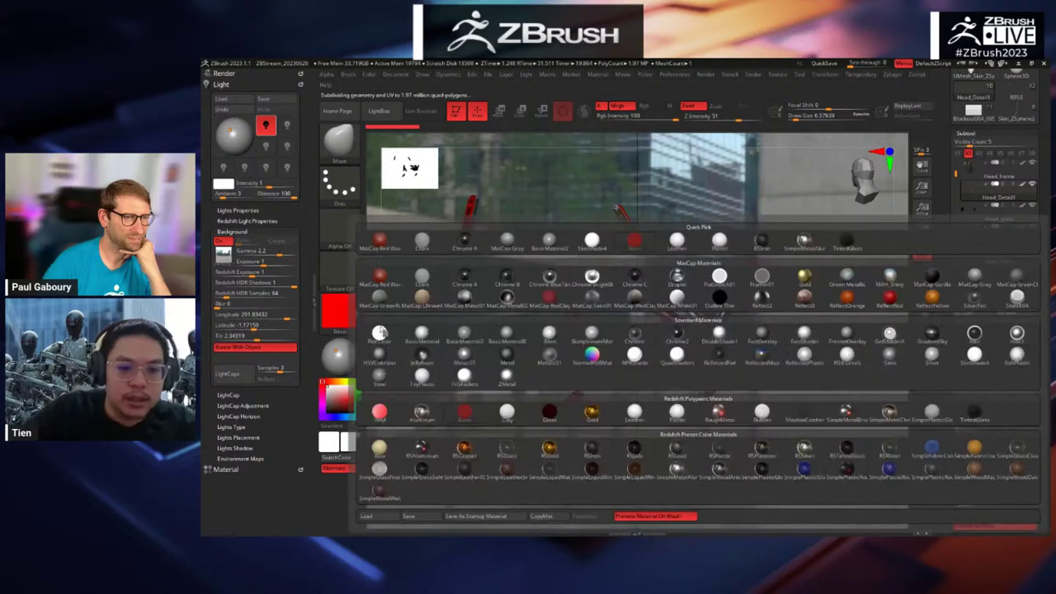
{"action": "left_click", "coordinate": [684, 472]}
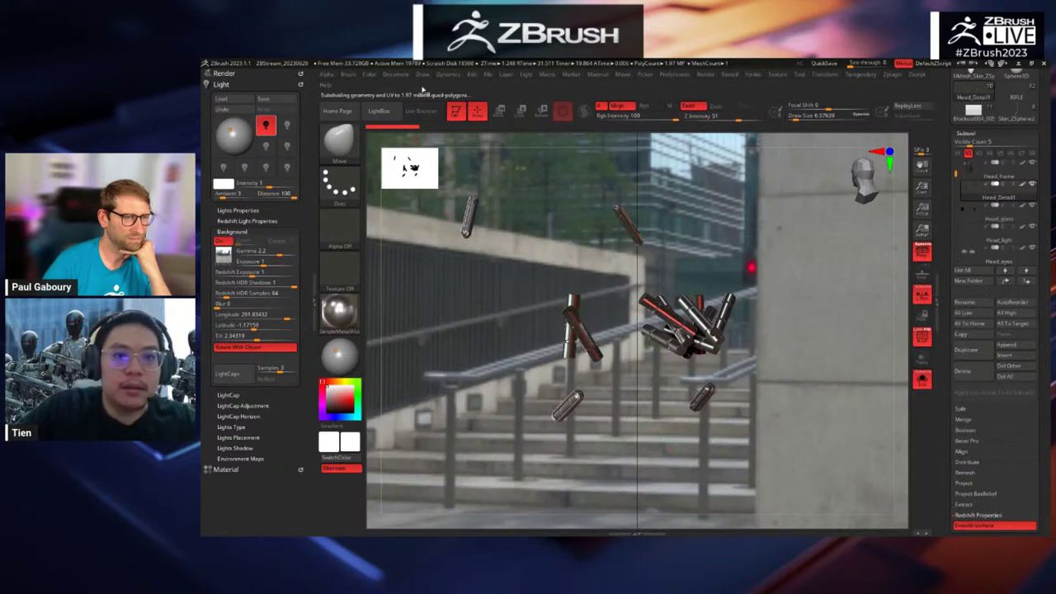
{"action": "left_click", "coordinate": [373, 76]}
{"action": "left_click", "coordinate": [397, 262]}
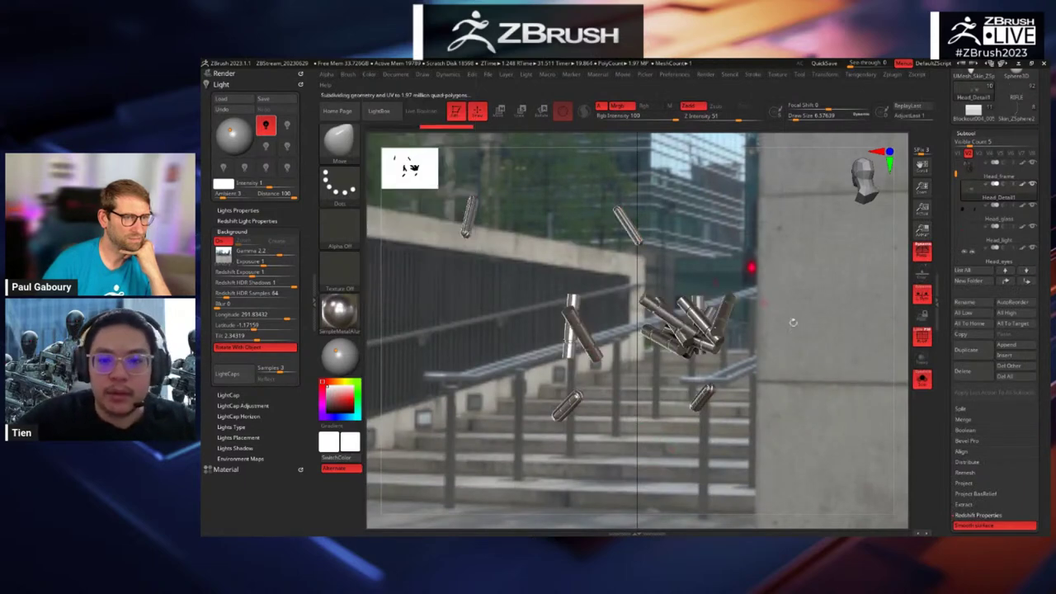
Step: Bring the hidden head subtools back and render a close-up of the eye
{"action": "left_click_drag", "start_coordinate": [794, 322], "coordinate": [841, 304]}
{"action": "key", "text": "alt+s"}
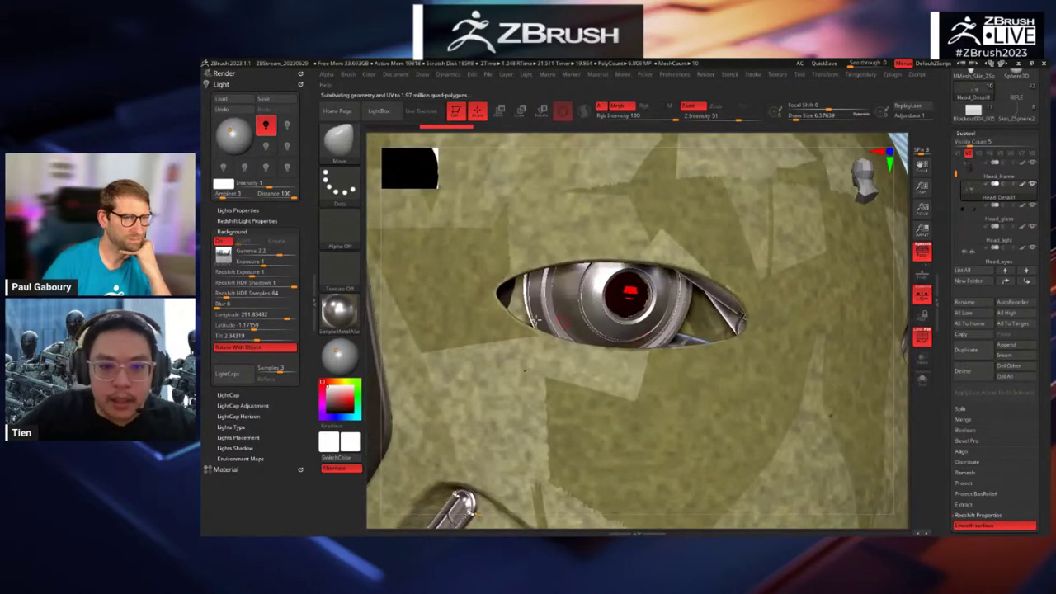
{"action": "key", "text": "shift+r"}
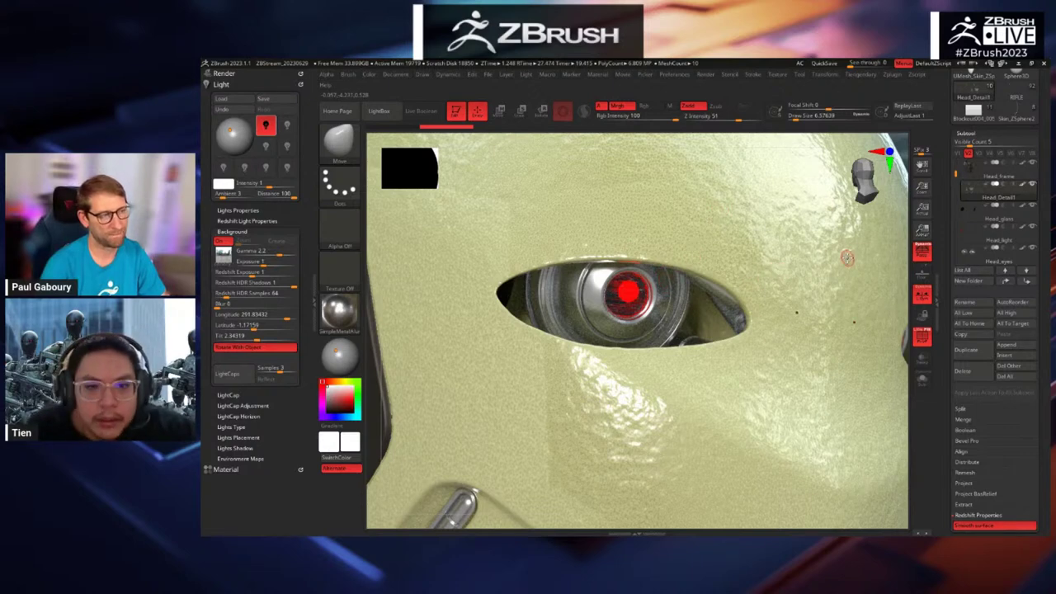
{"action": "left_click_drag", "start_coordinate": [901, 304], "coordinate": [739, 312], "text": "alt"}
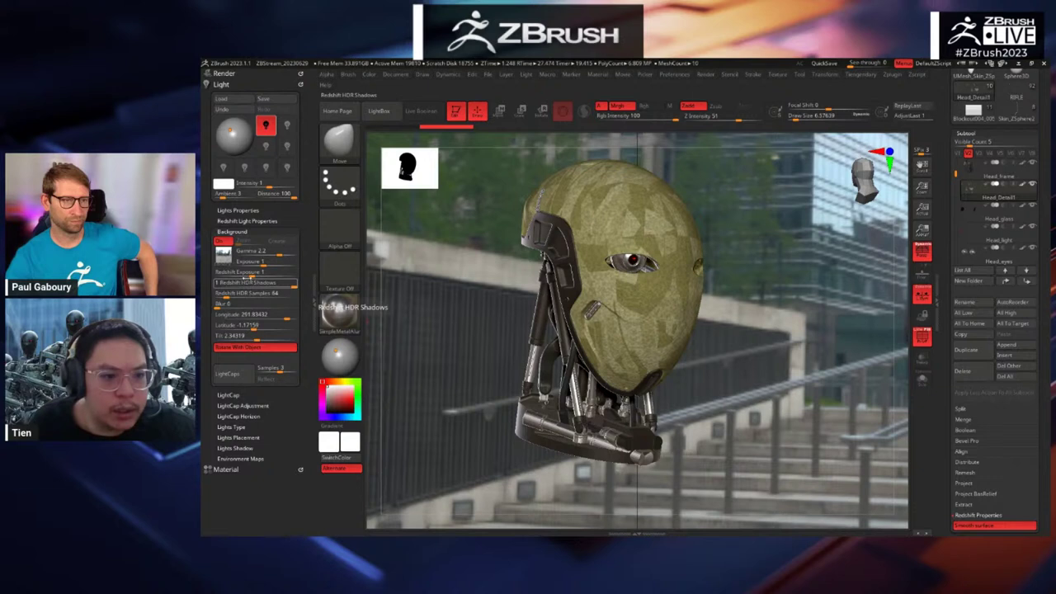
Step: Set the background's Redshift exposure to 0.6 and render the whole head
{"action": "left_click_drag", "start_coordinate": [251, 274], "coordinate": [248, 274]}
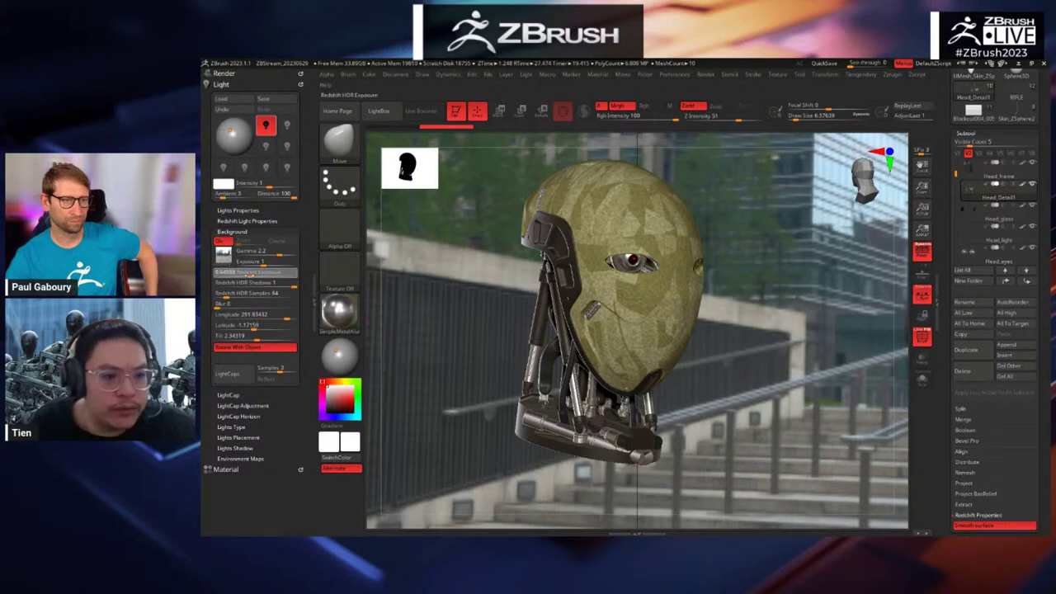
{"action": "left_click", "coordinate": [249, 274]}
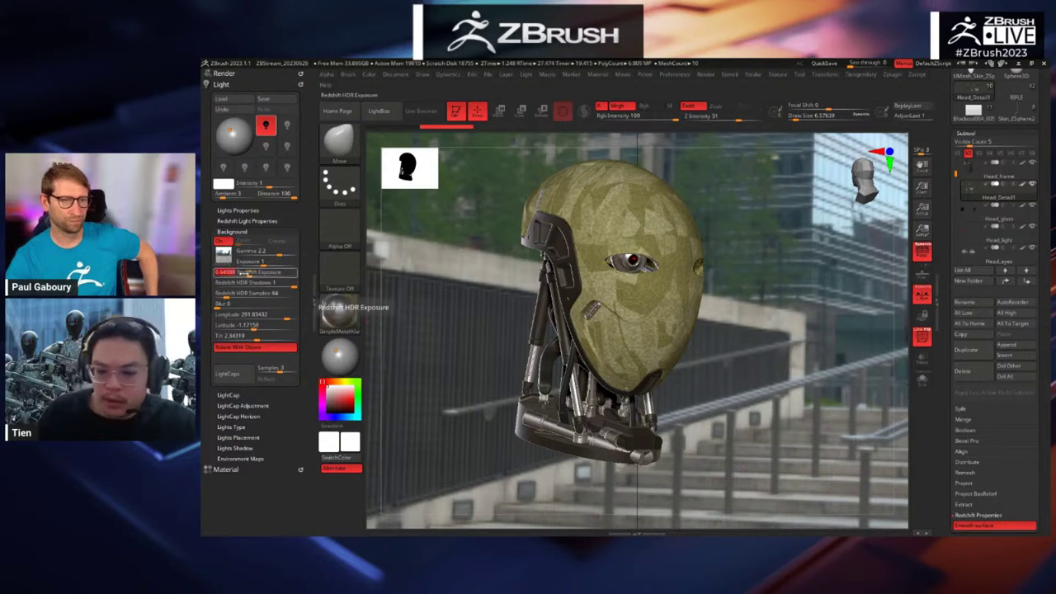
{"action": "type", "text": "0.5"}
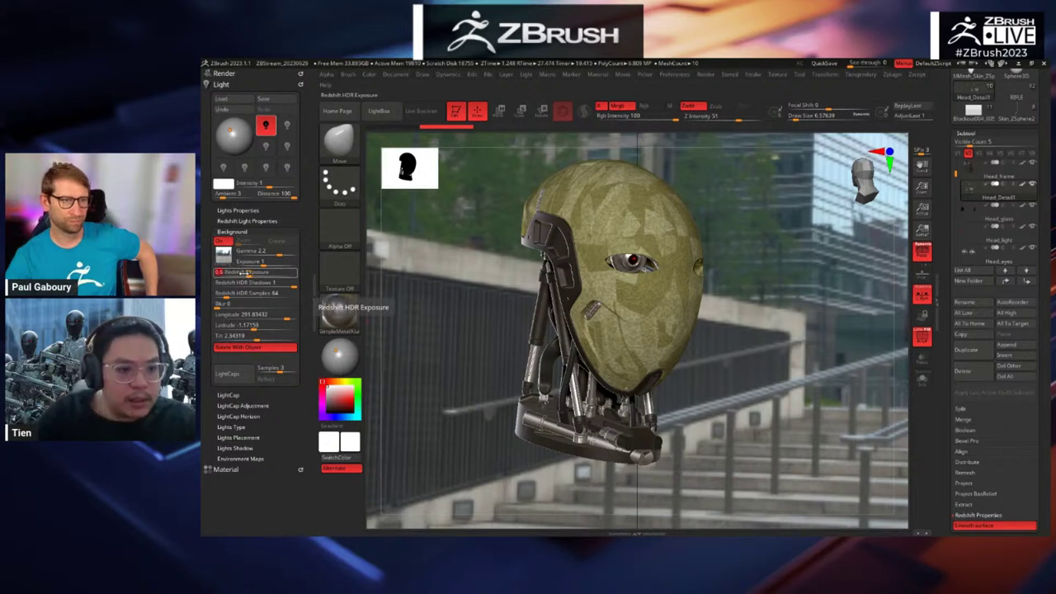
{"action": "key", "text": "Return"}
{"action": "left_click_drag", "start_coordinate": [733, 338], "coordinate": [725, 327]}
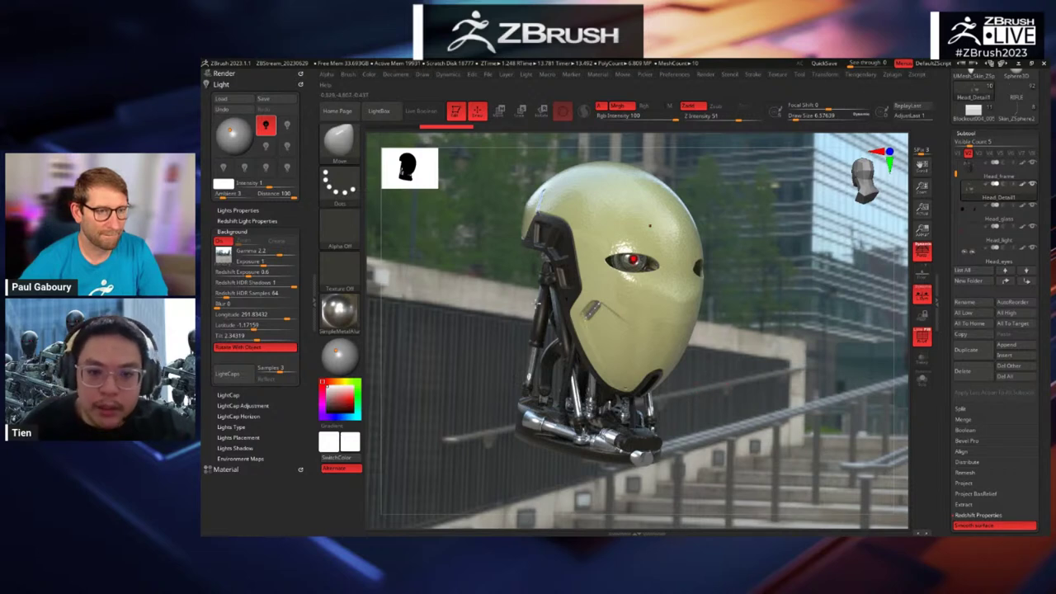
Step: Select the Neck_black subtool and render a close-up of the neck pistons
{"action": "left_click_drag", "start_coordinate": [483, 321], "coordinate": [586, 371]}
{"action": "left_click_drag", "start_coordinate": [457, 379], "coordinate": [523, 297], "text": "alt"}
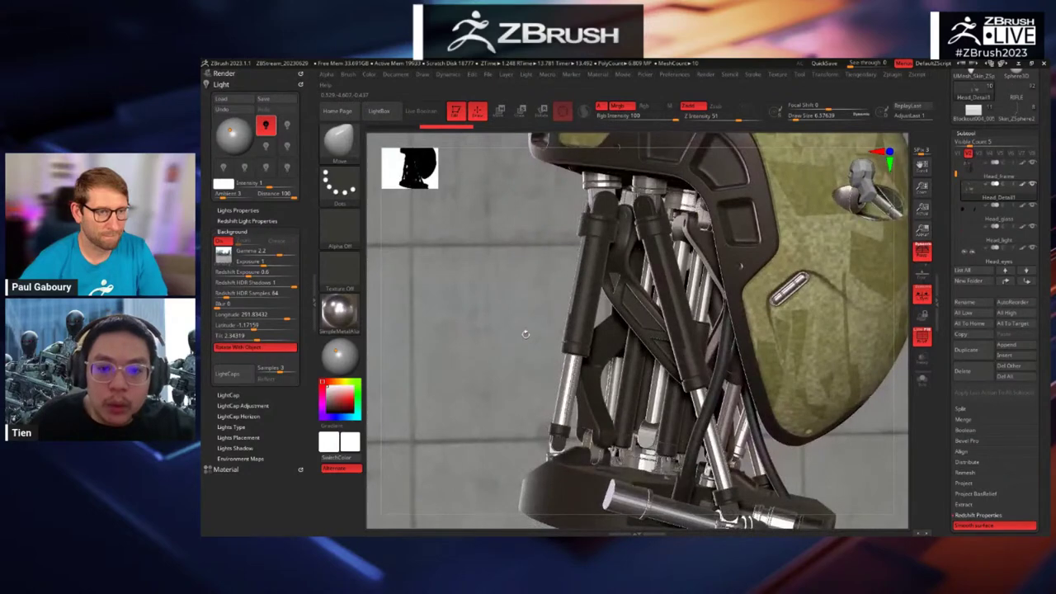
{"action": "mouse_move", "coordinate": [525, 334]}
{"action": "left_mouse_down"}
{"action": "mouse_move", "coordinate": [495, 315]}
{"action": "mouse_move", "coordinate": [516, 321]}
{"action": "left_mouse_up"}
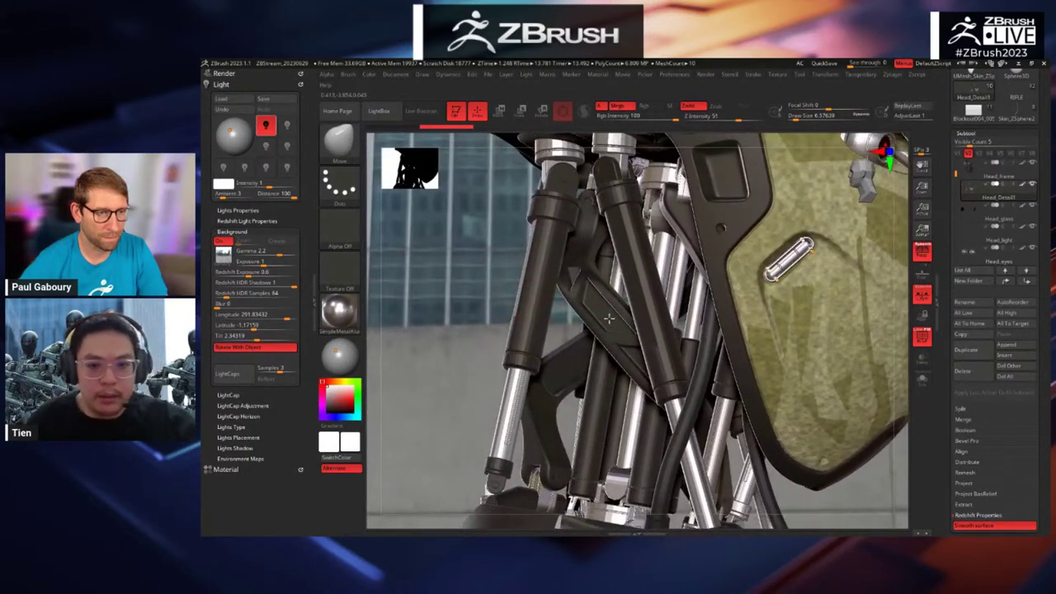
{"action": "left_click", "coordinate": [652, 331], "text": "alt"}
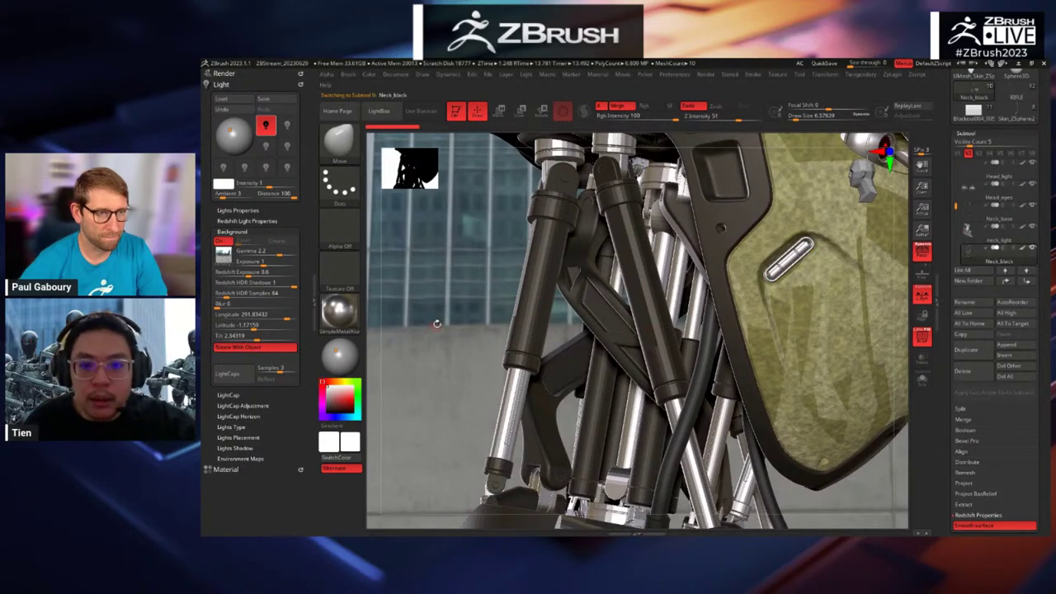
{"action": "left_click_drag", "start_coordinate": [440, 307], "coordinate": [557, 322]}
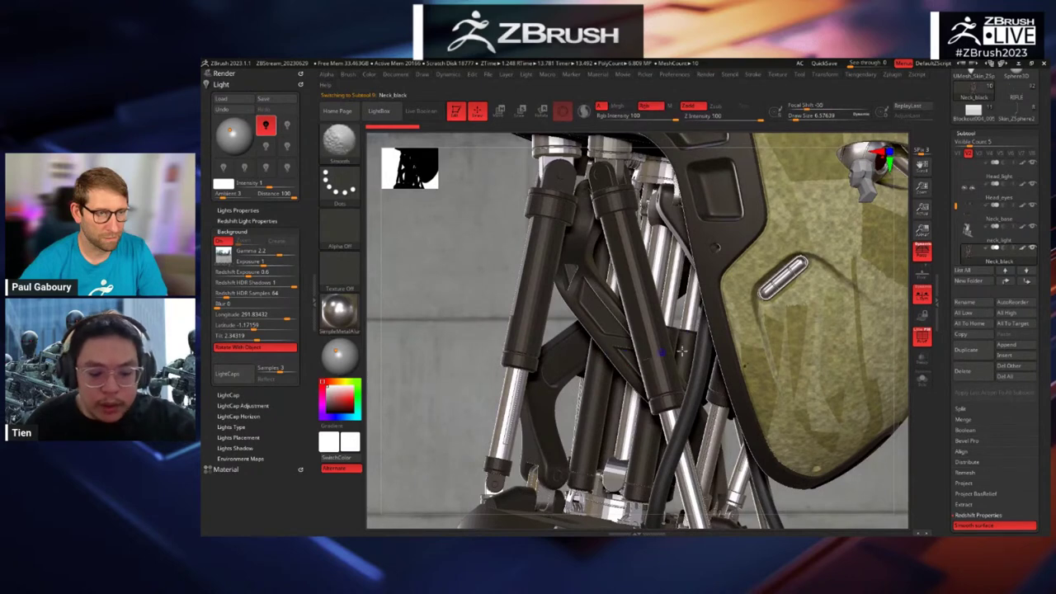
{"action": "key", "text": "shift+r"}
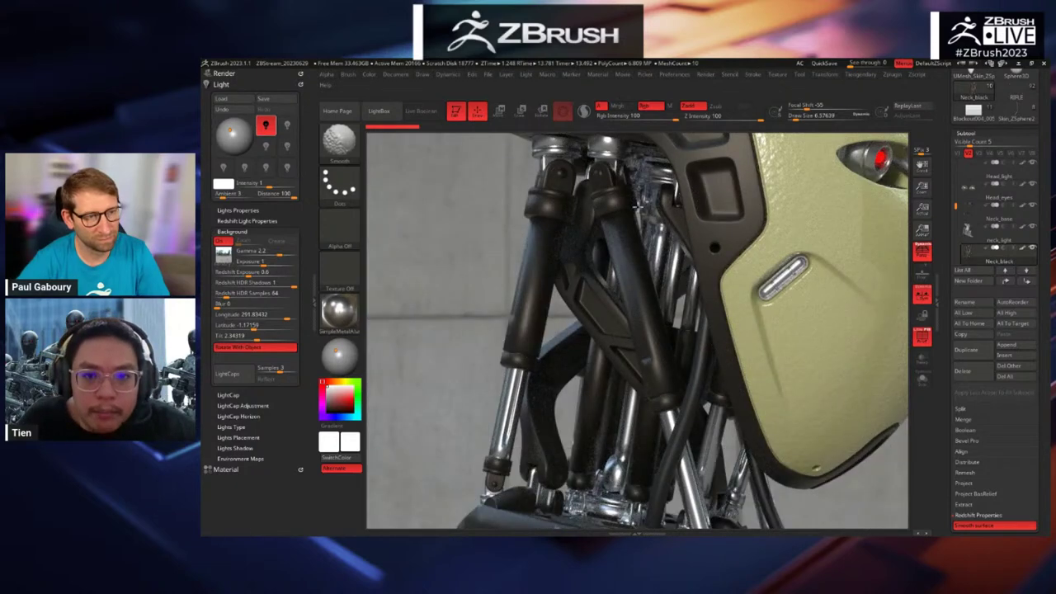
{"action": "key", "text": "shift"}
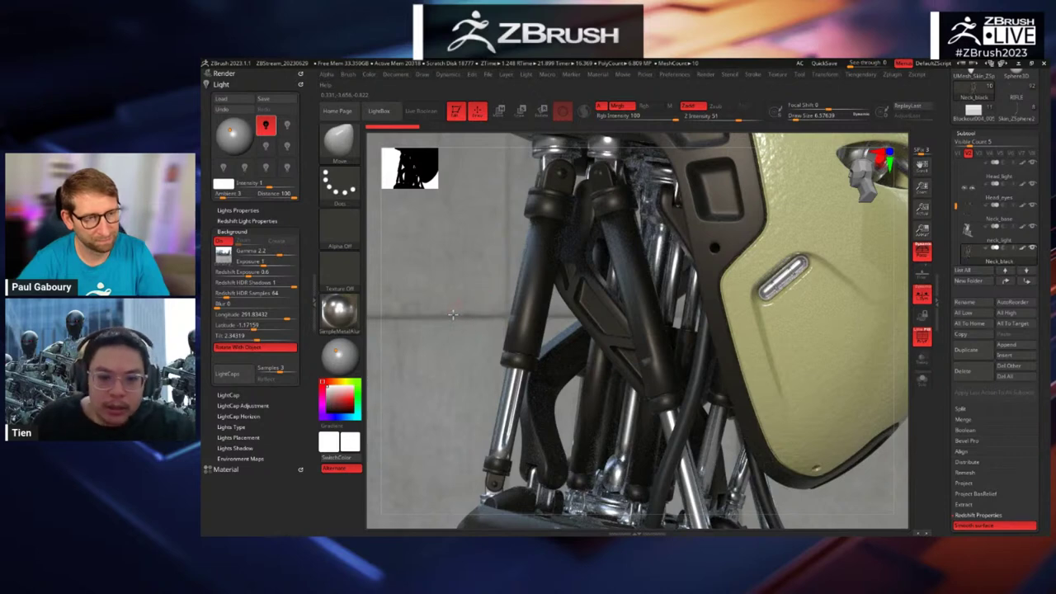
Step: Isolate the Neck_black subtool and fill it with the standard material BasicMaterial2
{"action": "mouse_move", "coordinate": [453, 314]}
{"action": "left_mouse_down"}
{"action": "mouse_move", "coordinate": [447, 328]}
{"action": "mouse_move", "coordinate": [517, 356]}
{"action": "mouse_move", "coordinate": [491, 376]}
{"action": "left_mouse_up"}
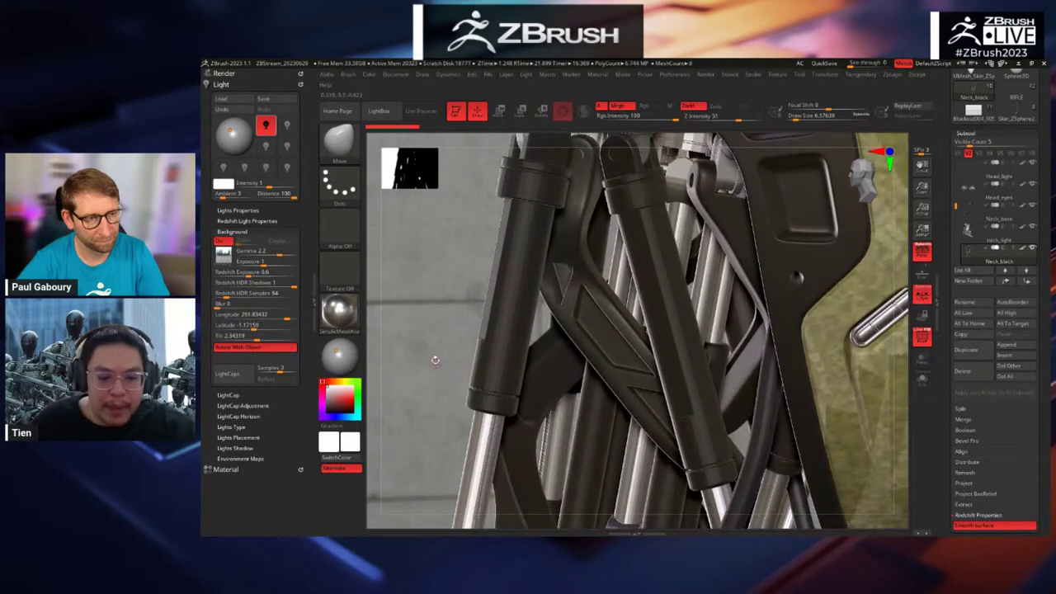
{"action": "key", "text": "shift+f"}
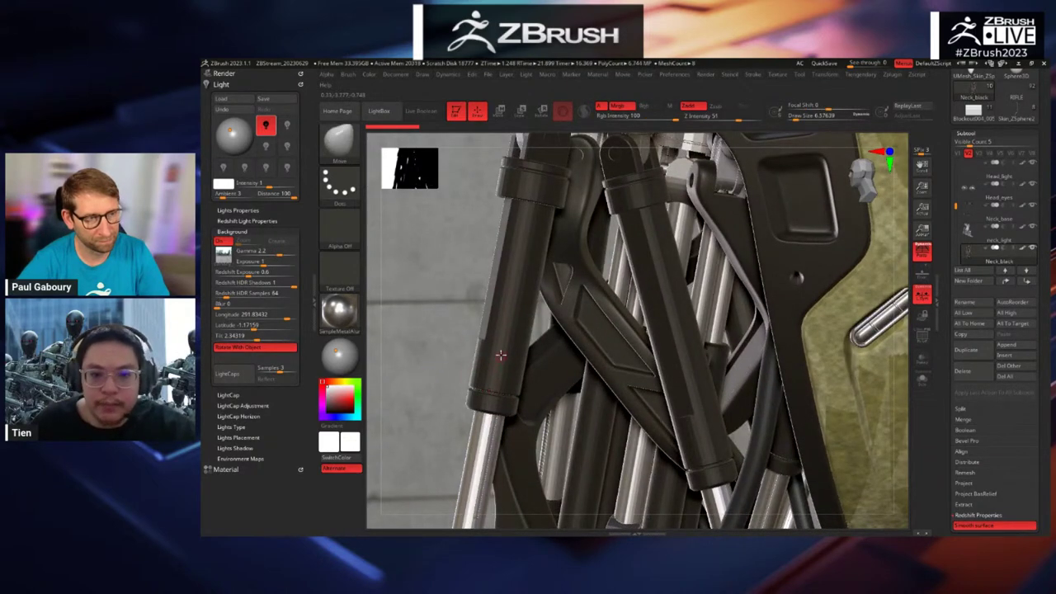
{"action": "left_click_drag", "start_coordinate": [453, 358], "coordinate": [448, 318]}
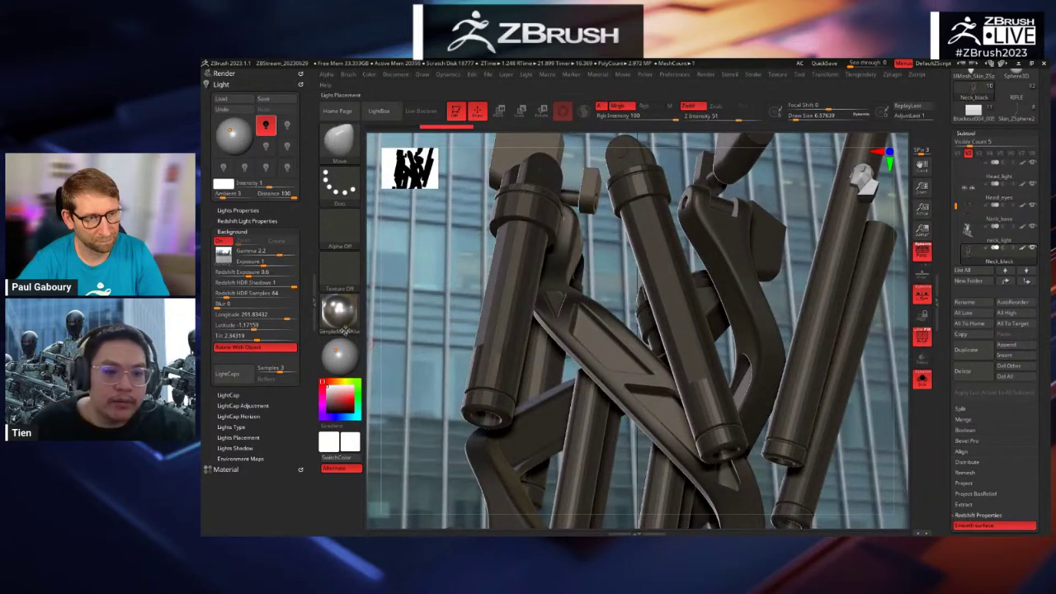
{"action": "left_click", "coordinate": [345, 317]}
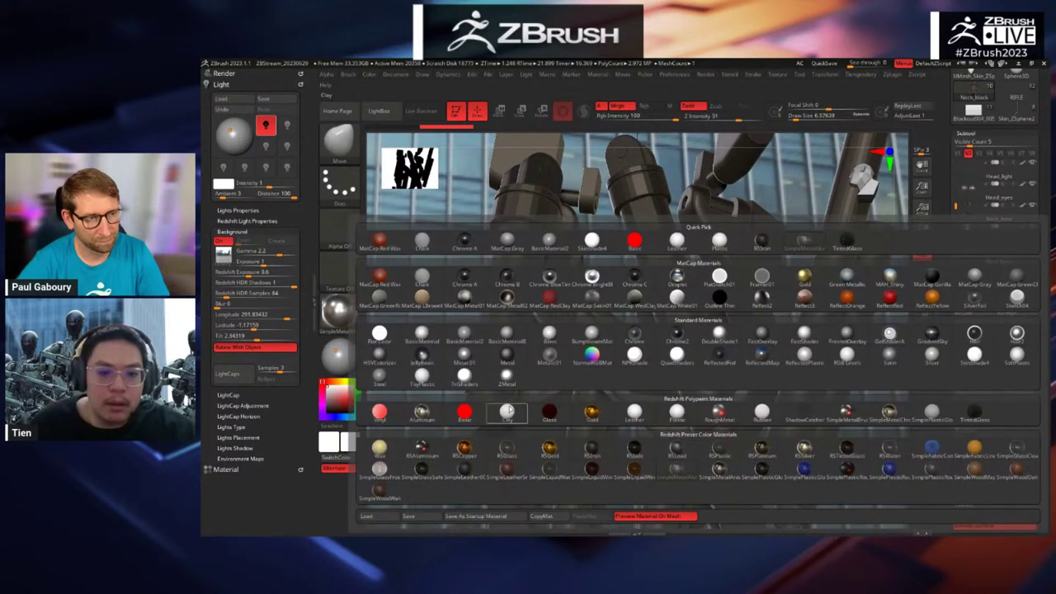
{"action": "left_click", "coordinate": [465, 335]}
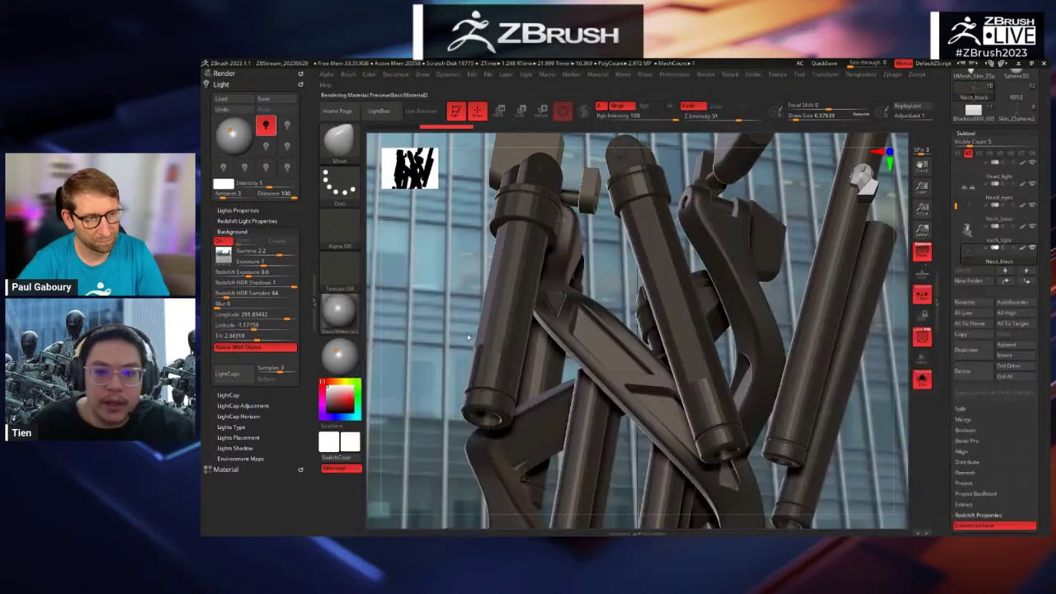
{"action": "left_click", "coordinate": [371, 75]}
{"action": "left_click", "coordinate": [406, 267]}
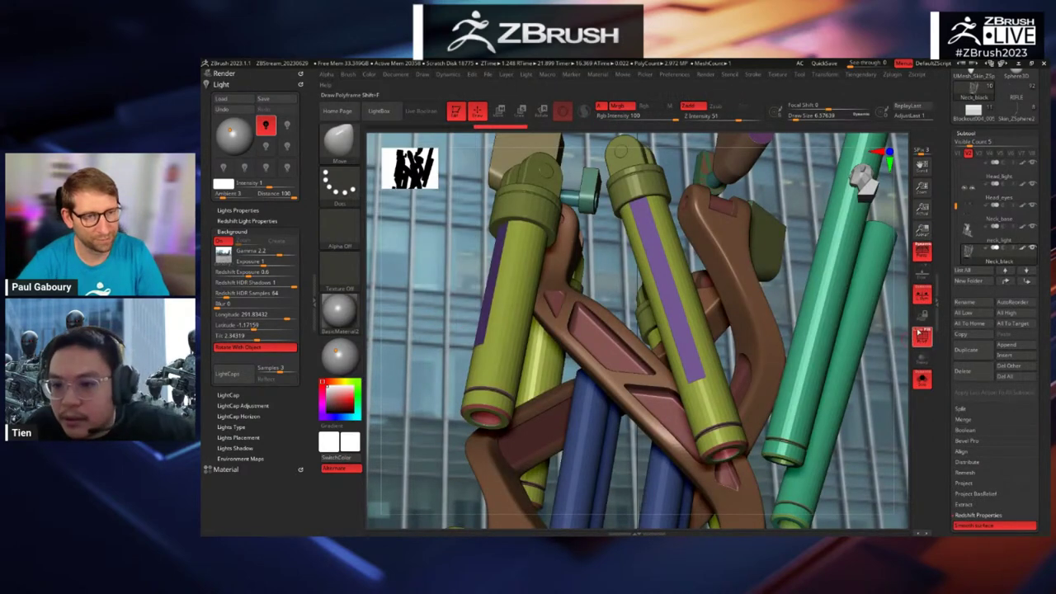
Step: Examine the isolated neck parts' polygroups and wireframe edges up close with the polyframe display
{"action": "left_click", "coordinate": [919, 333]}
{"action": "left_click_drag", "start_coordinate": [881, 394], "coordinate": [949, 450]}
{"action": "right_click_drag", "start_coordinate": [669, 226], "coordinate": [646, 244]}
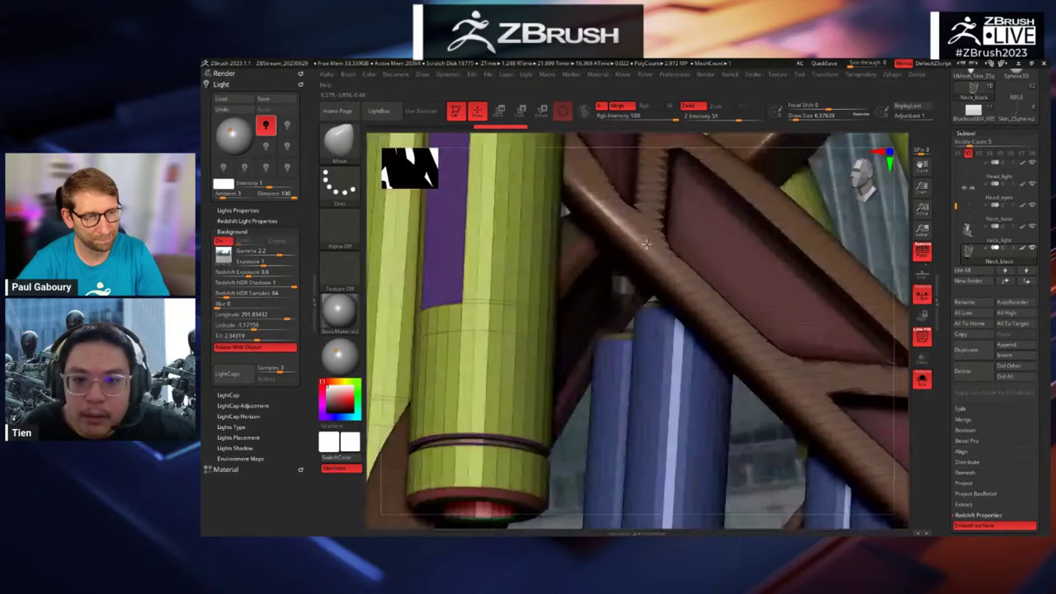
{"action": "left_click_drag", "start_coordinate": [646, 243], "coordinate": [724, 253]}
{"action": "left_click_drag", "start_coordinate": [784, 413], "coordinate": [766, 379]}
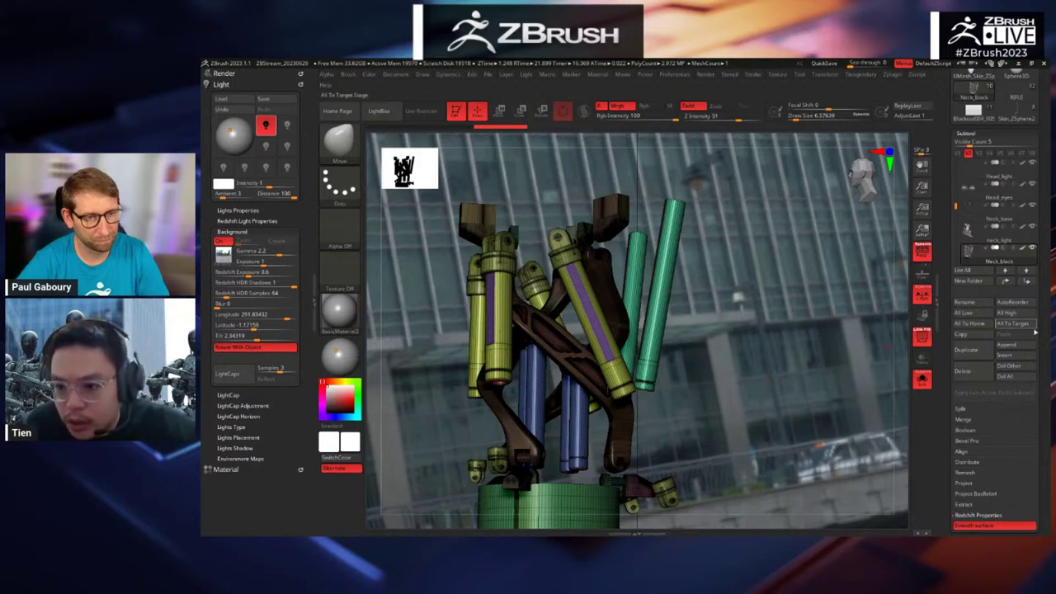
Step: Turn off smooth surface rendering for the Neck_black subtool and render the isolated neck parts
{"action": "scroll", "coordinate": [944, 412], "scroll_direction": "down", "scroll_amount": 2}
{"action": "scroll", "coordinate": [944, 396], "scroll_direction": "up", "scroll_amount": 3}
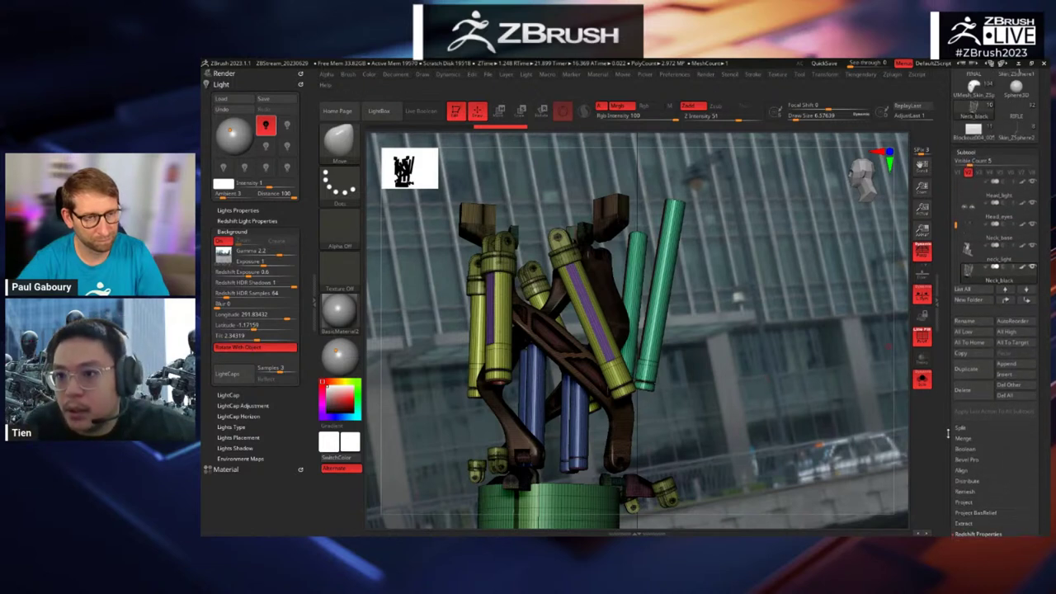
{"action": "scroll", "coordinate": [947, 375], "scroll_direction": "down", "scroll_amount": 5}
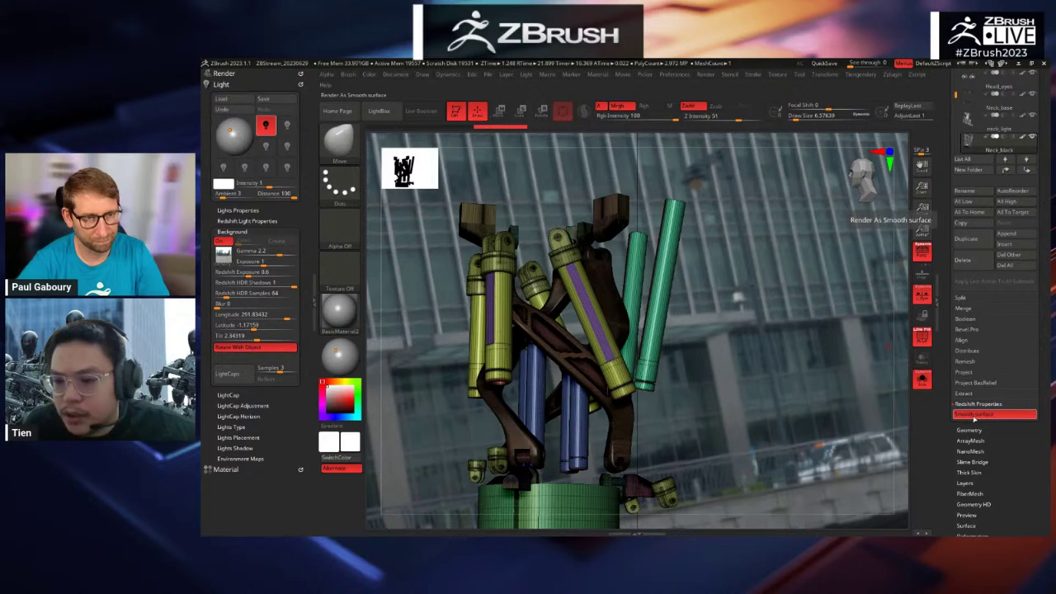
{"action": "left_click", "coordinate": [980, 417]}
{"action": "left_click_drag", "start_coordinate": [750, 334], "coordinate": [789, 350]}
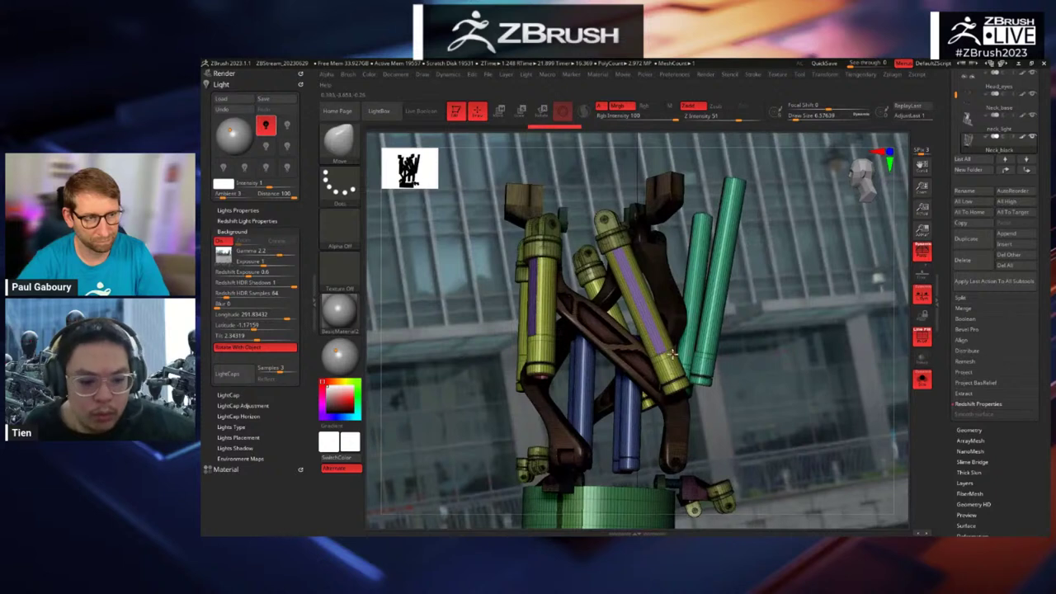
{"action": "left_click", "coordinate": [995, 421]}
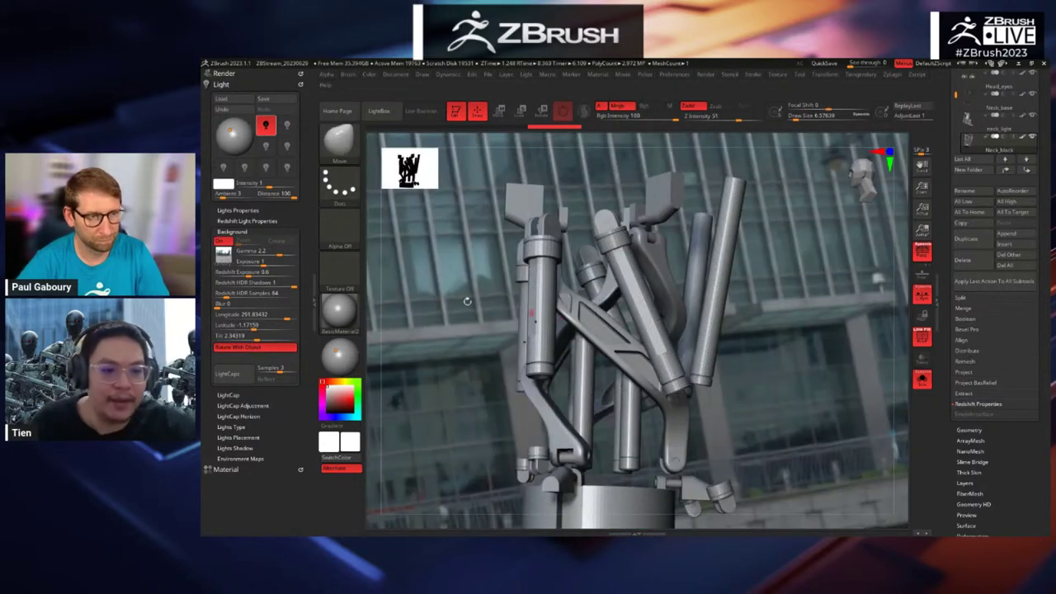
Step: Fill the isolated Neck_black parts with the Redshift preset material RSIron and render them
{"action": "left_click", "coordinate": [339, 309]}
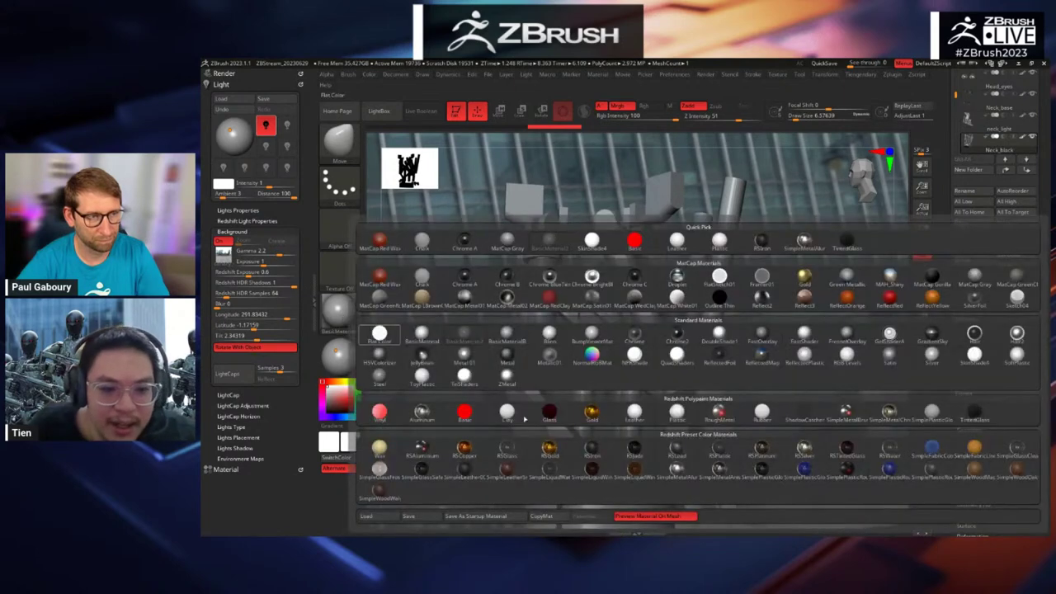
{"action": "left_click", "coordinate": [606, 456]}
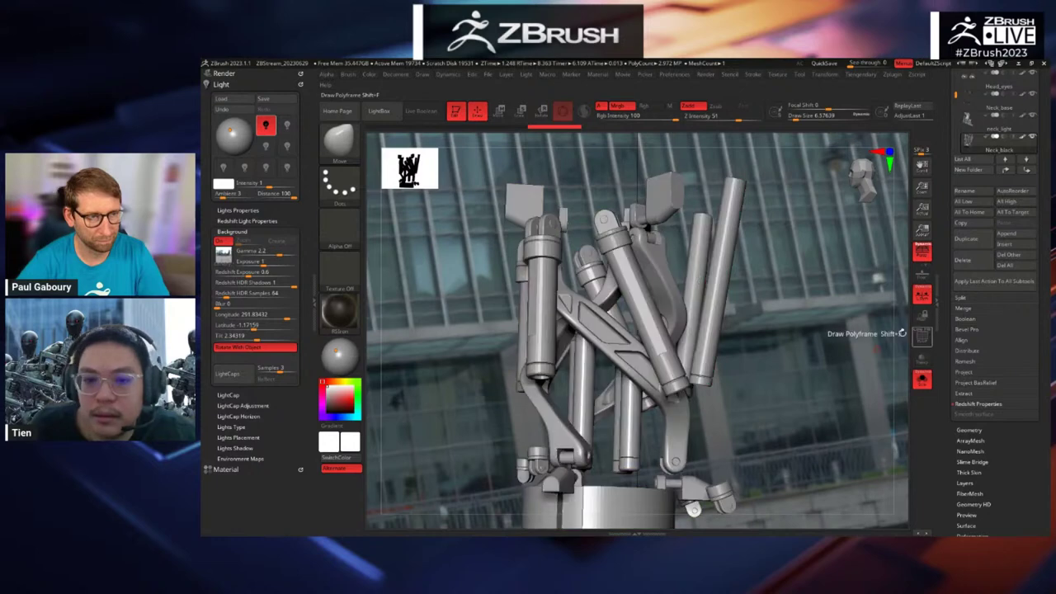
{"action": "left_click", "coordinate": [368, 74]}
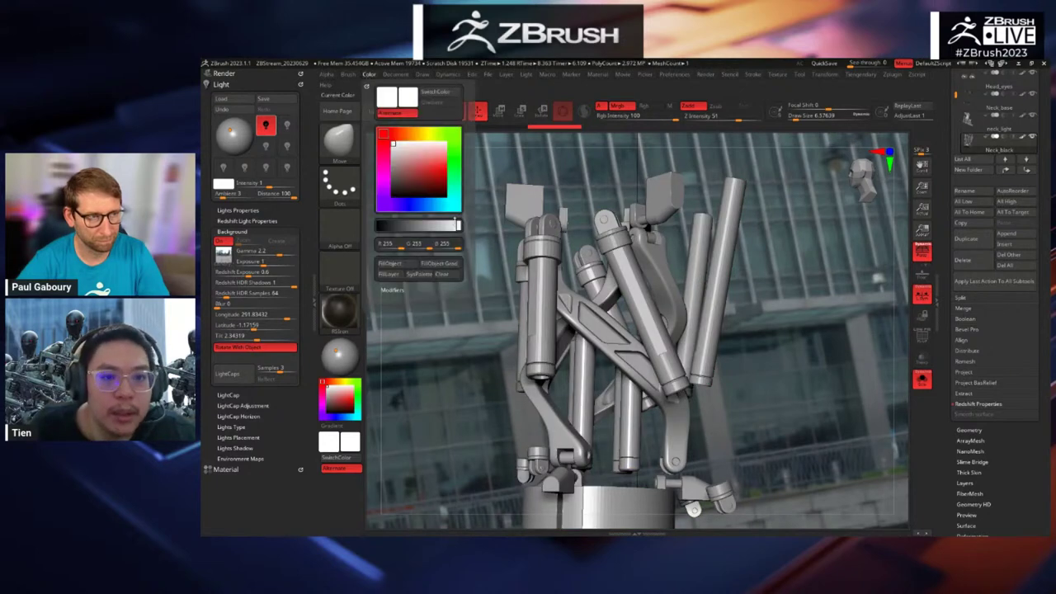
{"action": "left_click", "coordinate": [390, 263]}
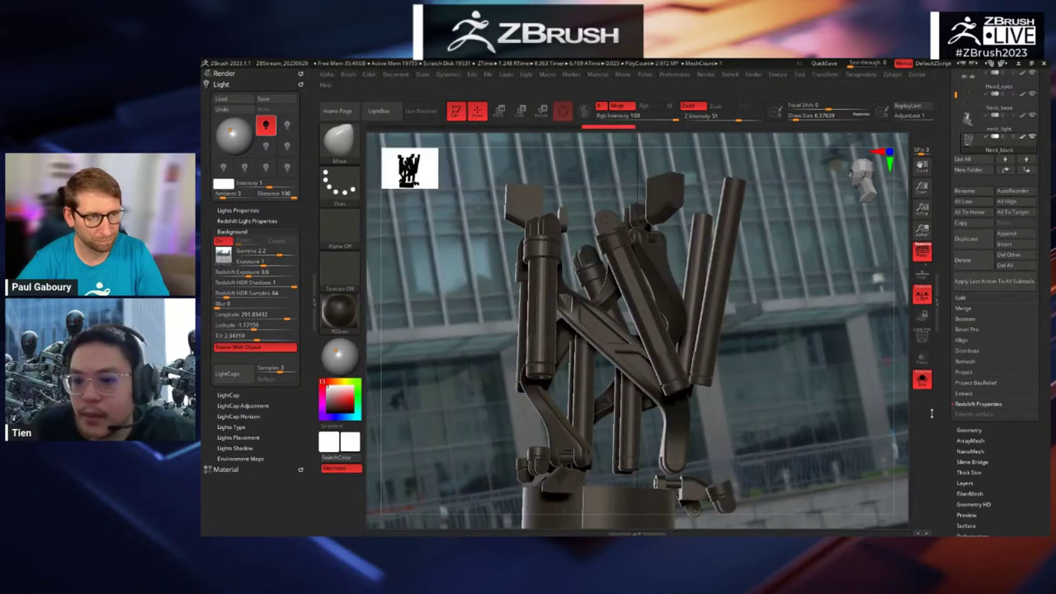
{"action": "key", "text": "shift+r"}
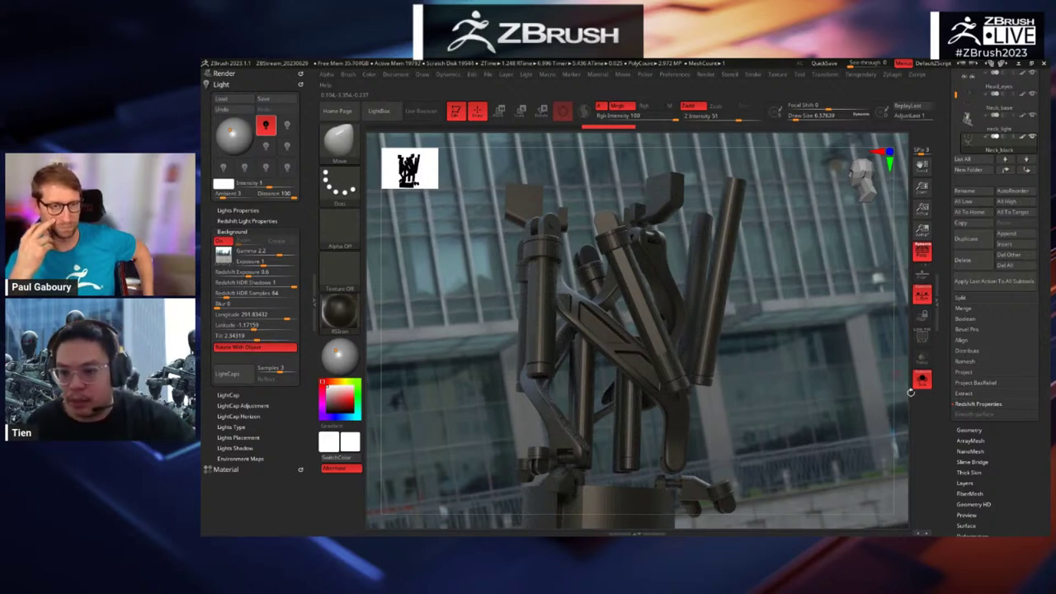
Step: Turn off smooth surface rendering for Neck_black and apply the same setting to all other visible subtools
{"action": "left_click", "coordinate": [982, 415]}
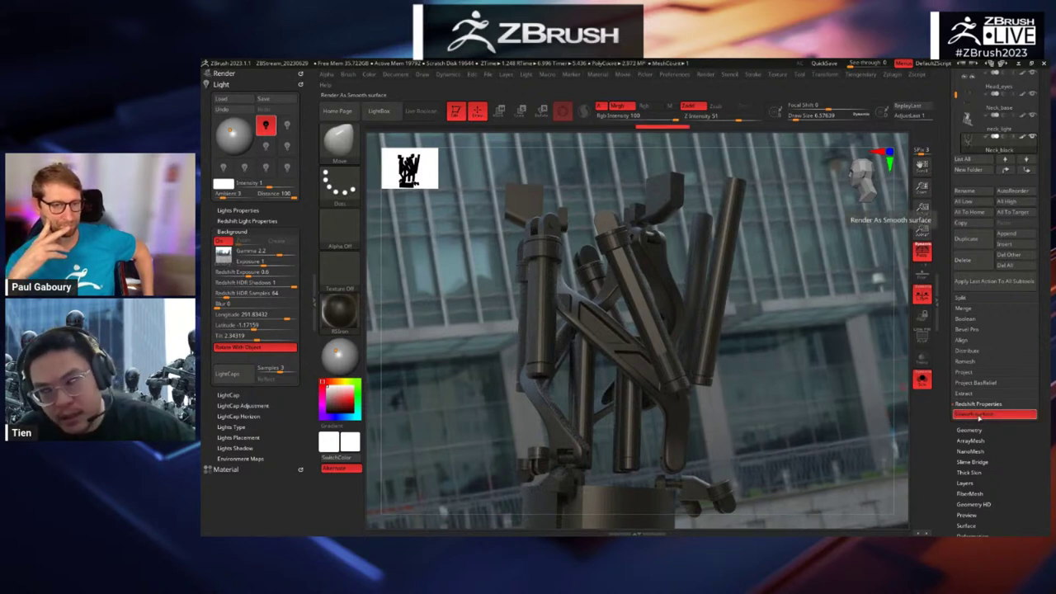
{"action": "left_click", "coordinate": [979, 419]}
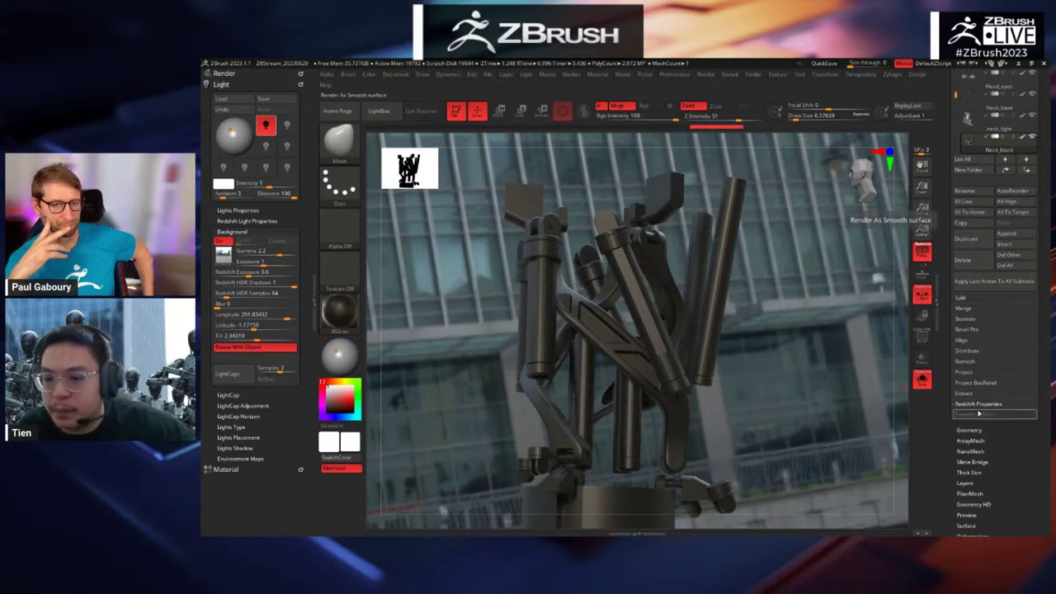
{"action": "scroll", "coordinate": [961, 318], "scroll_direction": "up", "scroll_amount": 1}
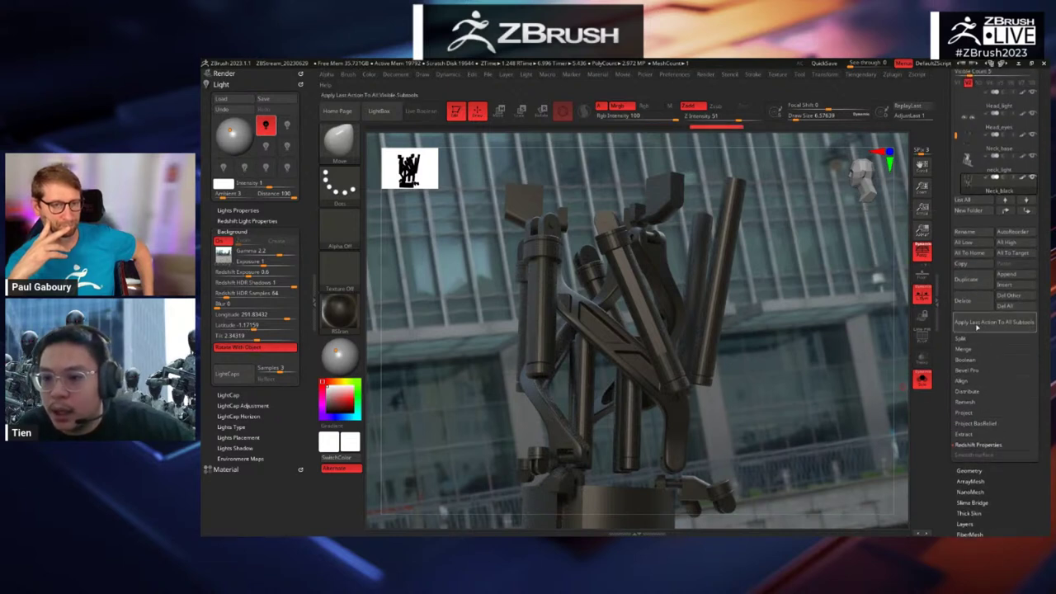
{"action": "left_click", "coordinate": [1004, 329]}
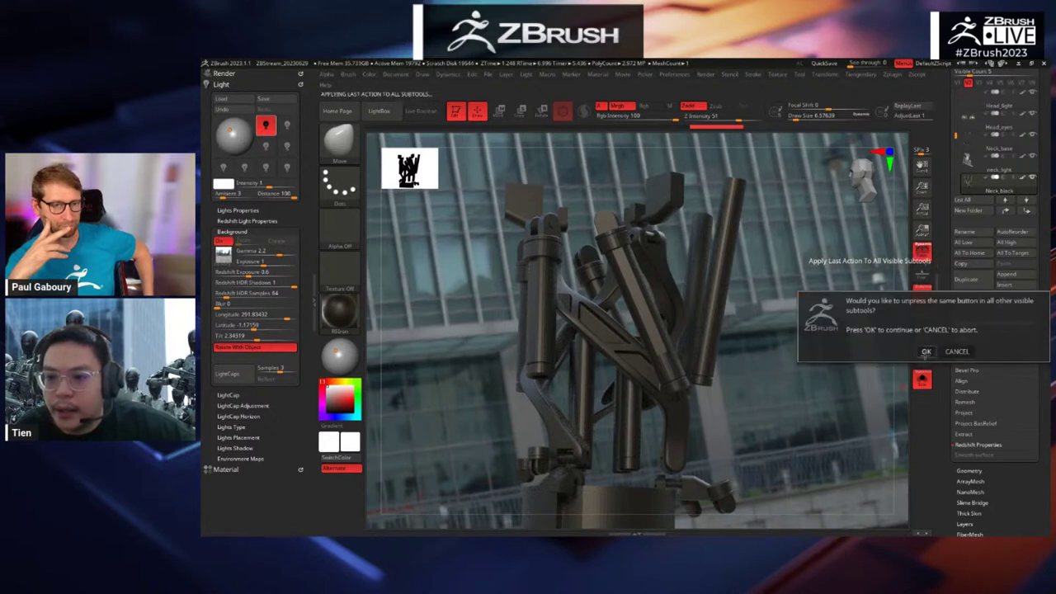
{"action": "left_click", "coordinate": [926, 351]}
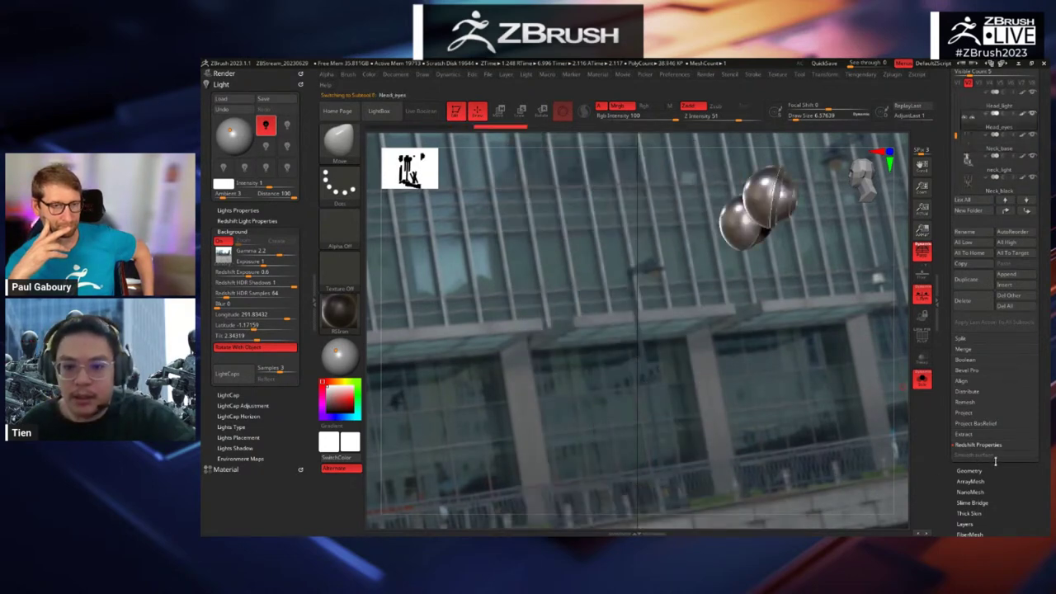
Step: Show the whole head again, switch to the FINAL tool and frame the robot holding its rifle
{"action": "left_click_drag", "start_coordinate": [860, 396], "coordinate": [619, 350]}
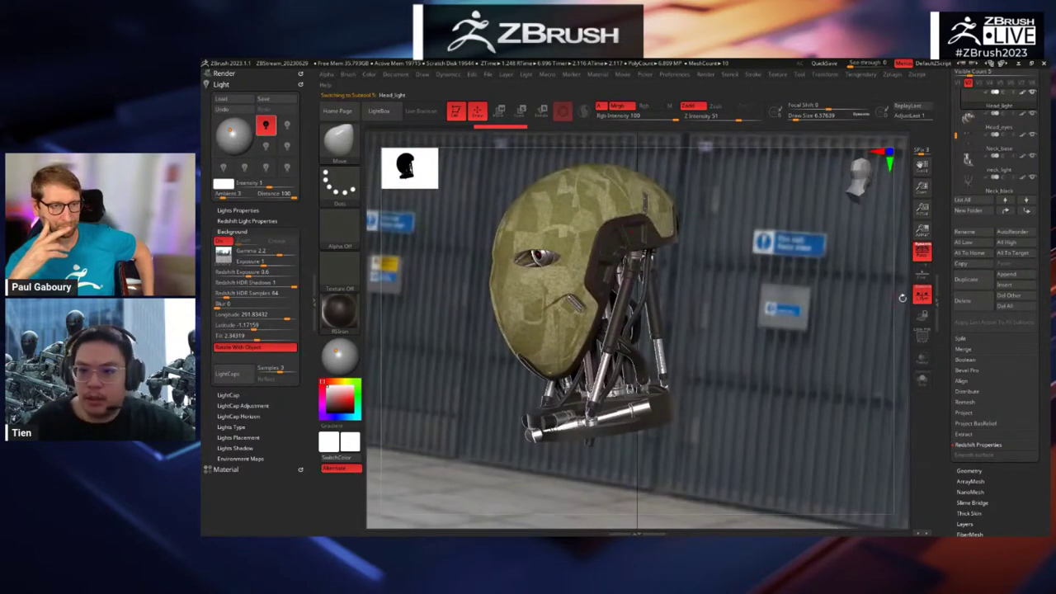
{"action": "scroll", "coordinate": [970, 261], "scroll_direction": "up", "scroll_amount": 5}
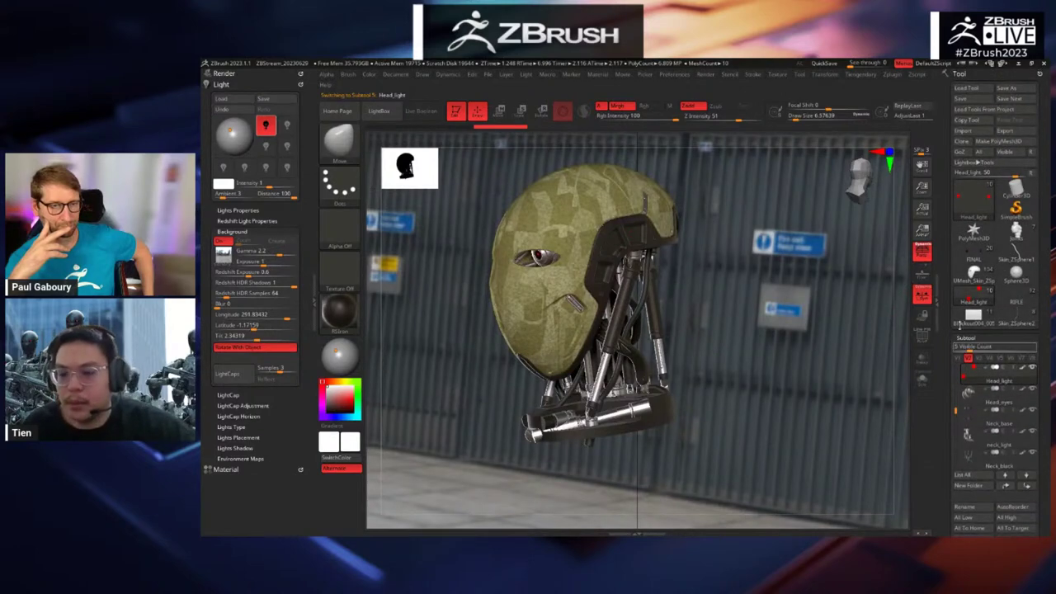
{"action": "left_click", "coordinate": [974, 262]}
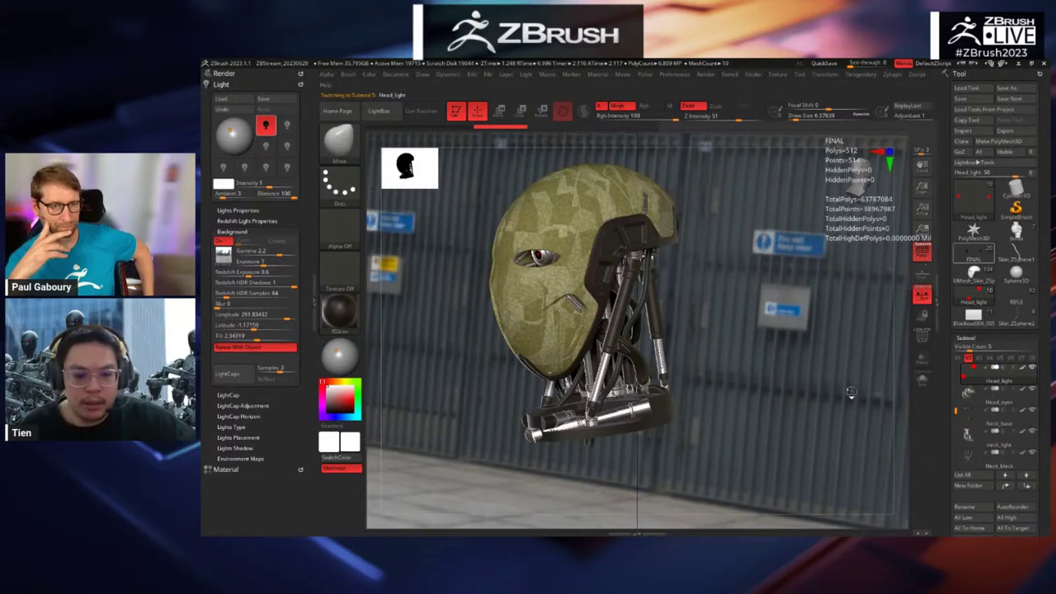
{"action": "left_click_drag", "start_coordinate": [784, 312], "coordinate": [756, 343]}
{"action": "key", "text": "f"}
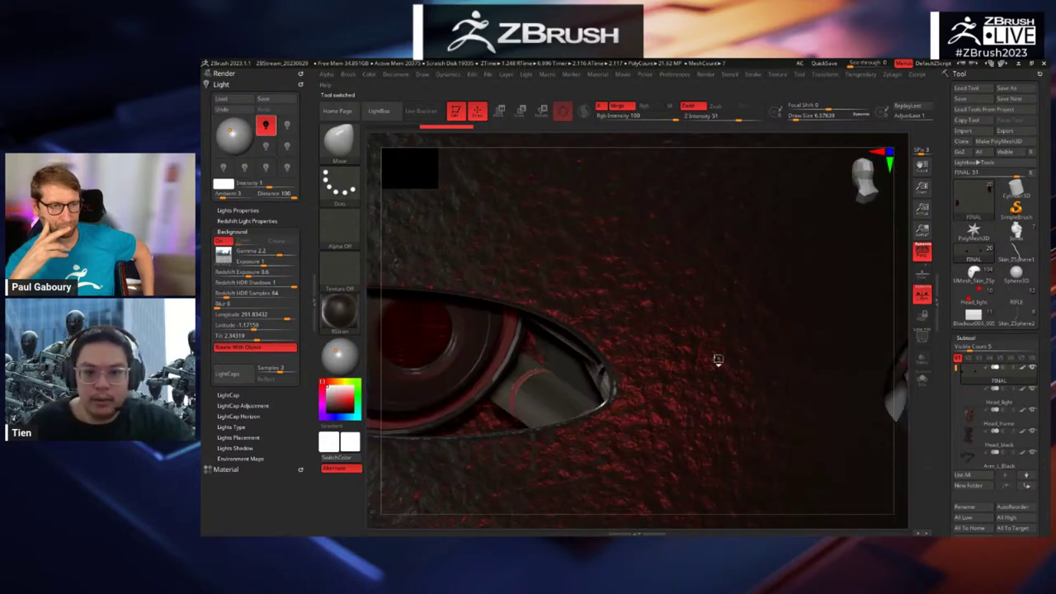
{"action": "key", "text": "f"}
{"action": "left_click_drag", "start_coordinate": [748, 356], "coordinate": [790, 223]}
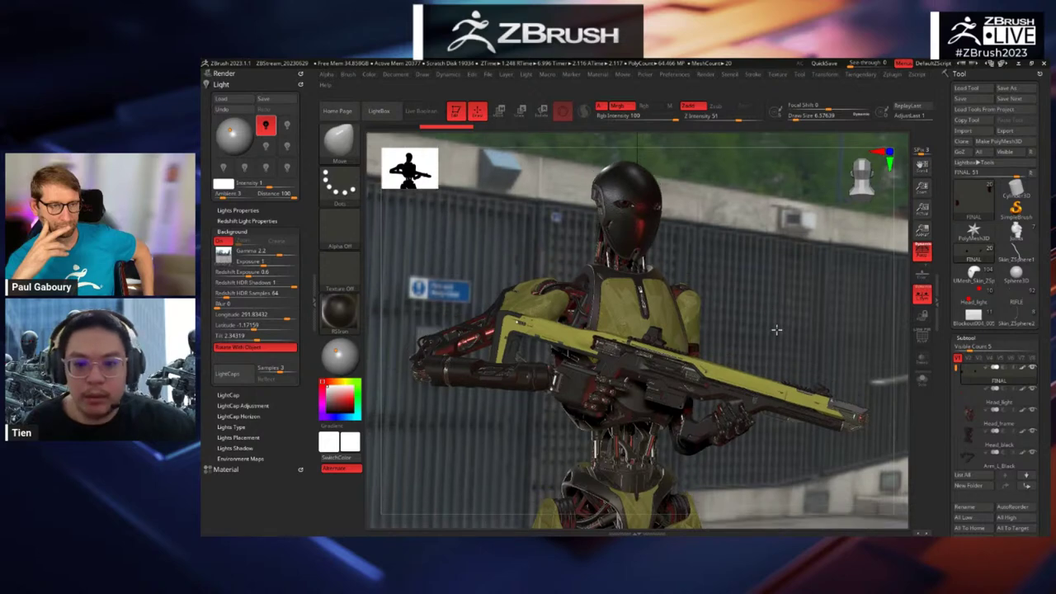
Step: Hide the side tray, view the robot from a three-quarter front angle and store that camera as 3/4front
{"action": "left_click_drag", "start_coordinate": [778, 327], "coordinate": [753, 291]}
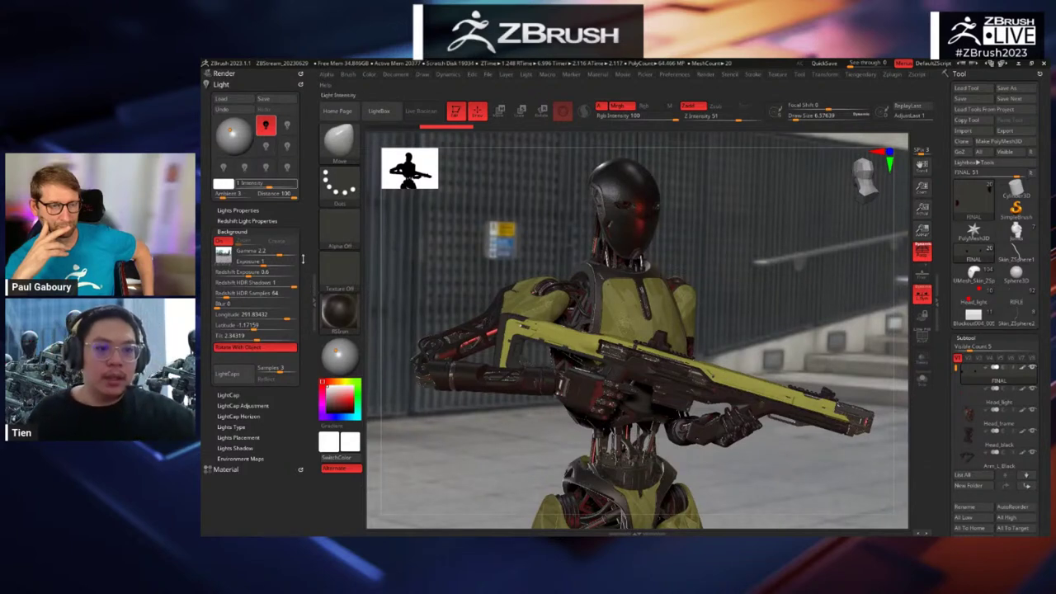
{"action": "left_click", "coordinate": [314, 295]}
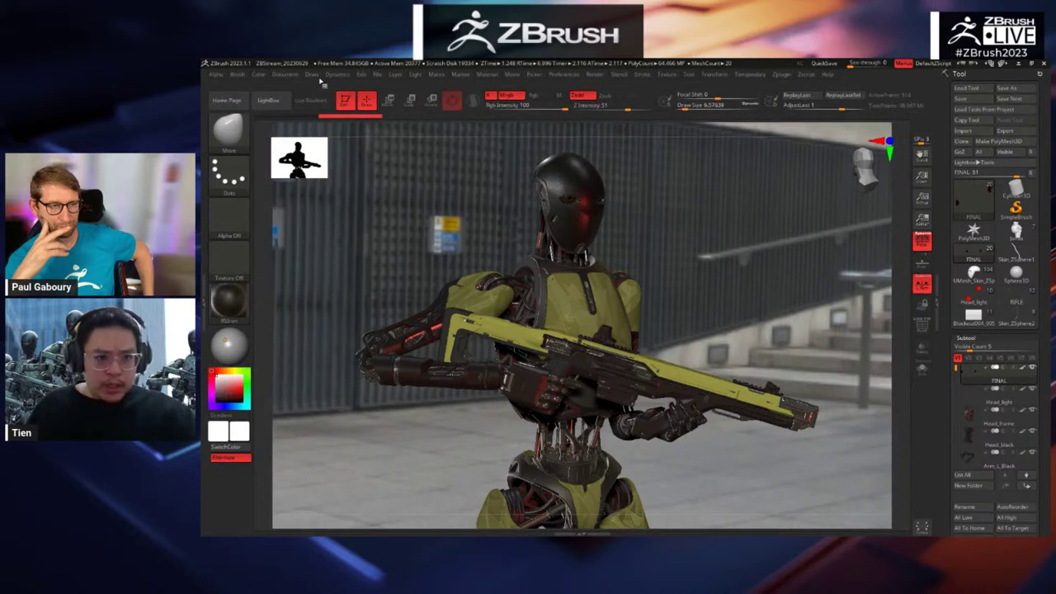
{"action": "left_click", "coordinate": [312, 75]}
{"action": "scroll", "coordinate": [409, 330], "scroll_direction": "down", "scroll_amount": 5}
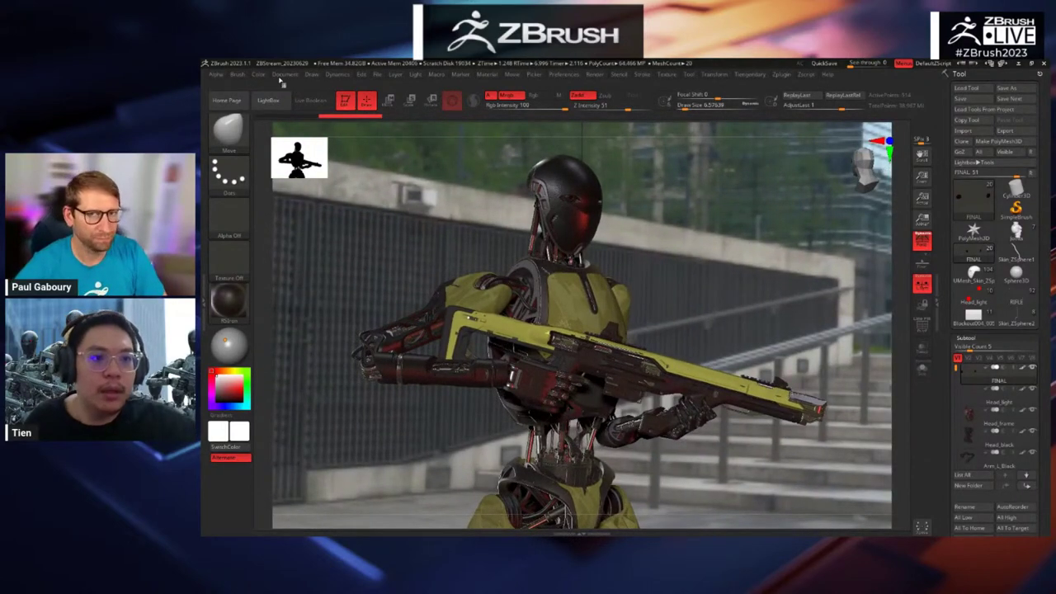
{"action": "left_click", "coordinate": [289, 76]}
{"action": "left_click", "coordinate": [312, 76]}
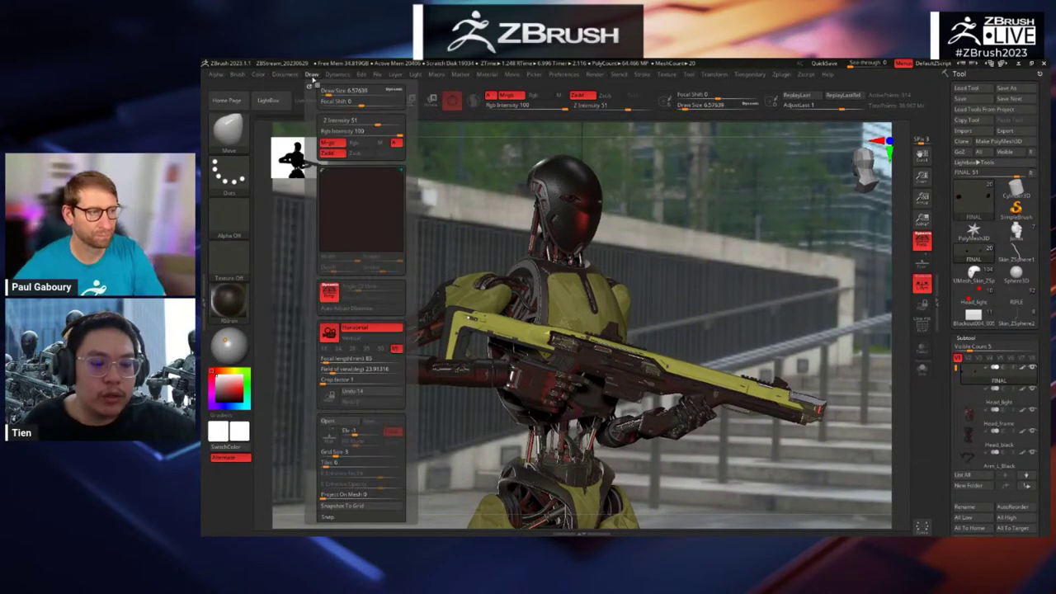
{"action": "scroll", "coordinate": [409, 316], "scroll_direction": "down", "scroll_amount": 10}
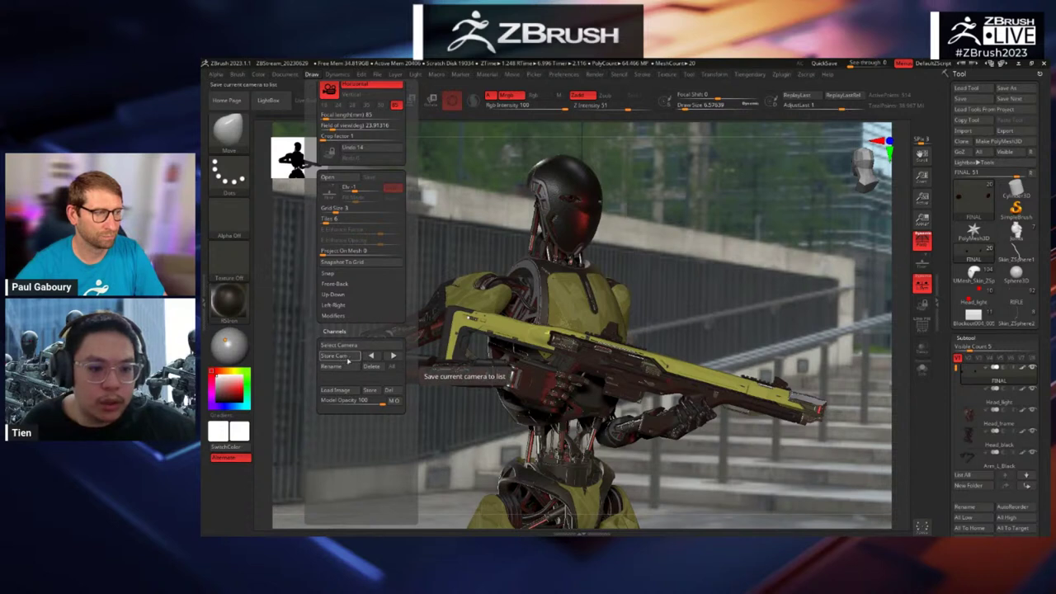
{"action": "left_click", "coordinate": [348, 356]}
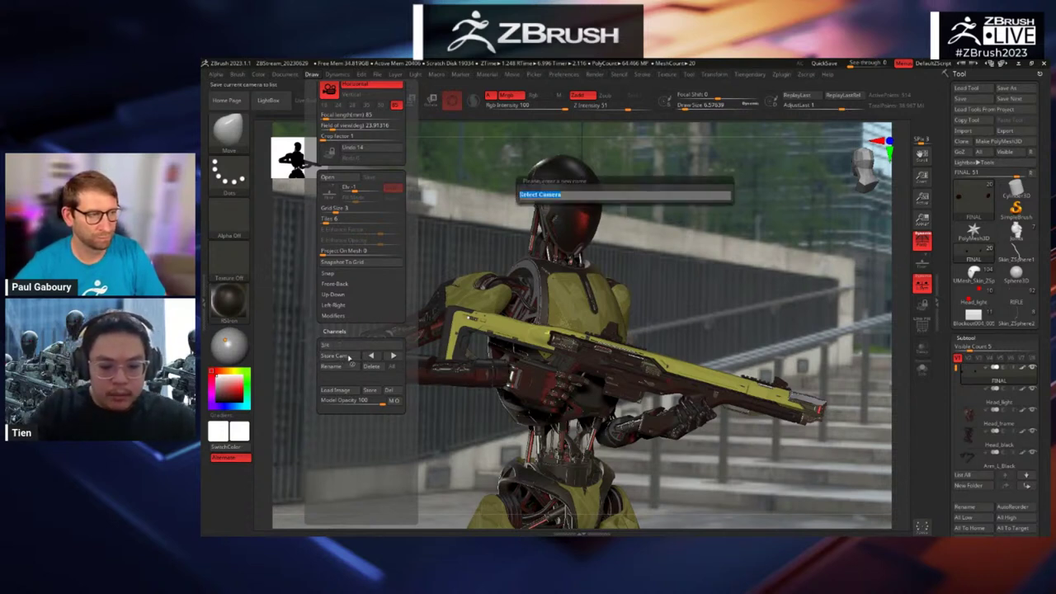
{"action": "type", "text": "3"}
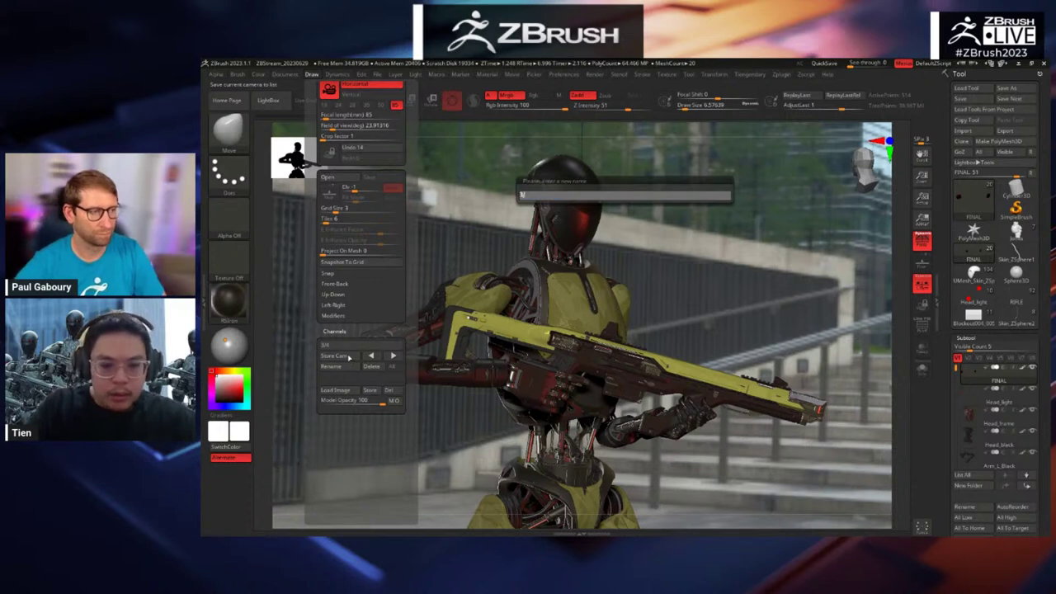
{"action": "type", "text": "/4front"}
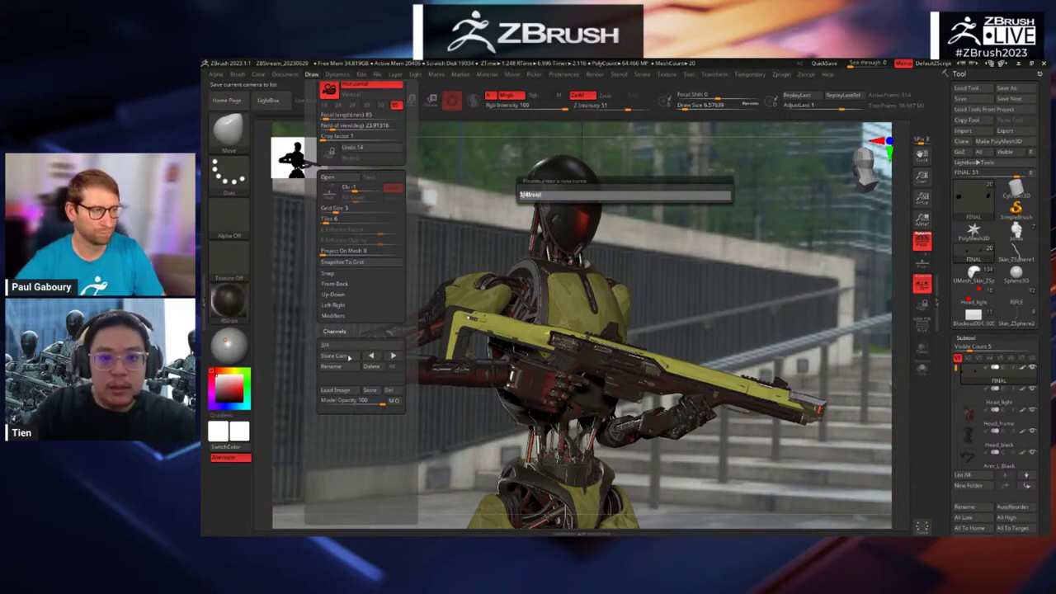
{"action": "key", "text": "Return"}
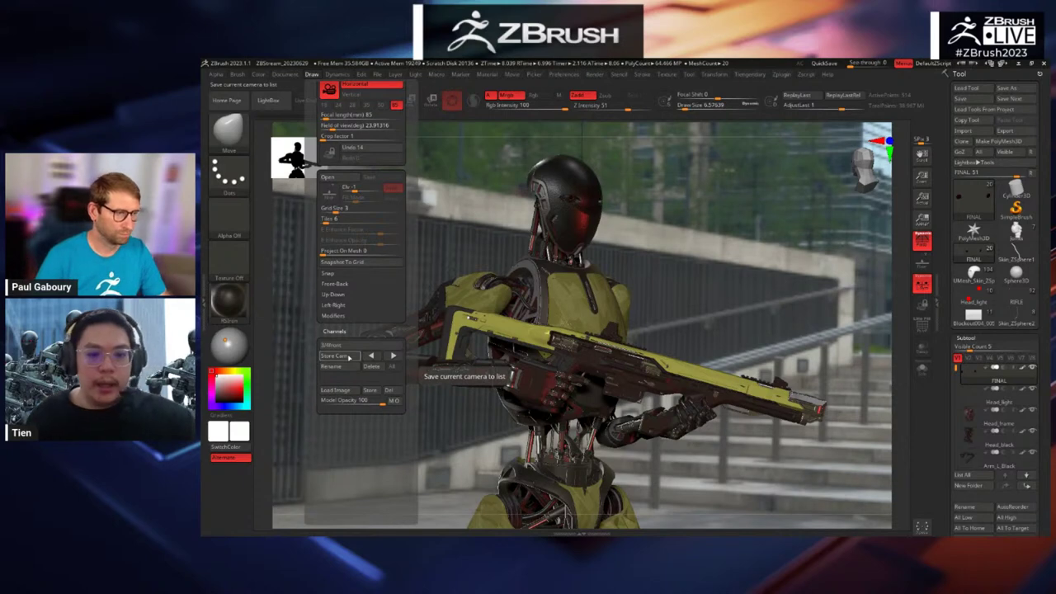
Step: Turn the robot to a three-quarter rear angle and store that view as a camera named 3/4rear
{"action": "mouse_move", "coordinate": [732, 290]}
{"action": "left_mouse_down"}
{"action": "mouse_move", "coordinate": [764, 298]}
{"action": "mouse_move", "coordinate": [759, 267]}
{"action": "left_mouse_up"}
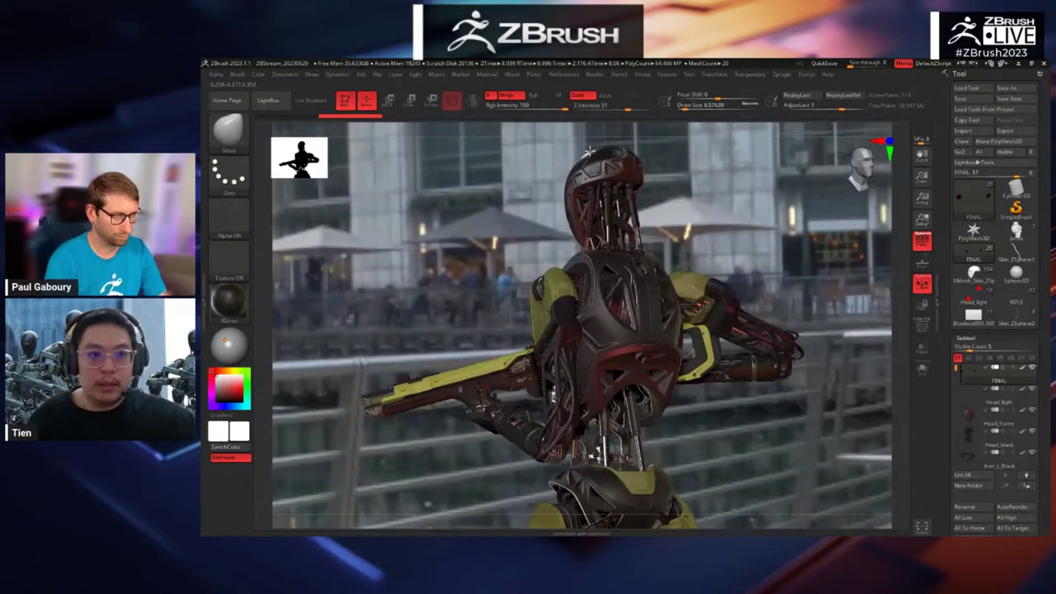
{"action": "key", "text": "alt+s"}
{"action": "key", "text": "alt+s"}
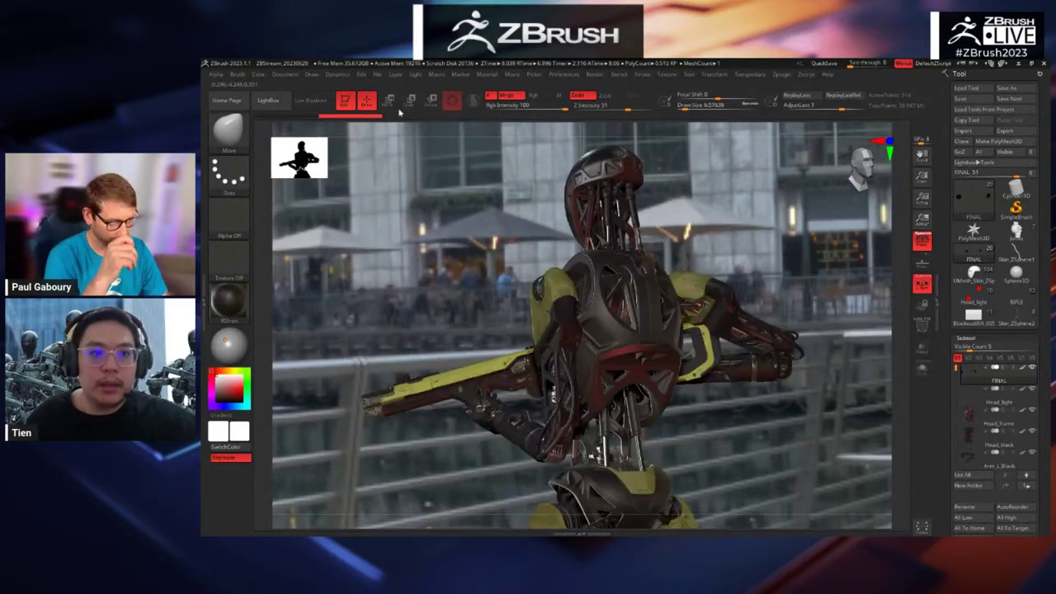
{"action": "left_click", "coordinate": [312, 75]}
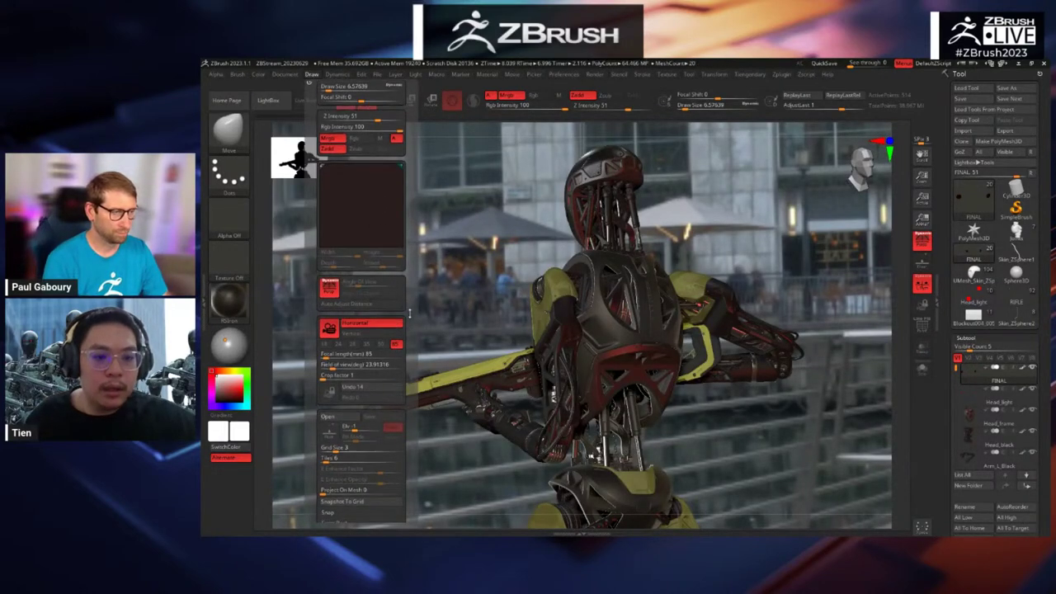
{"action": "scroll", "coordinate": [409, 312], "scroll_direction": "down", "scroll_amount": 4}
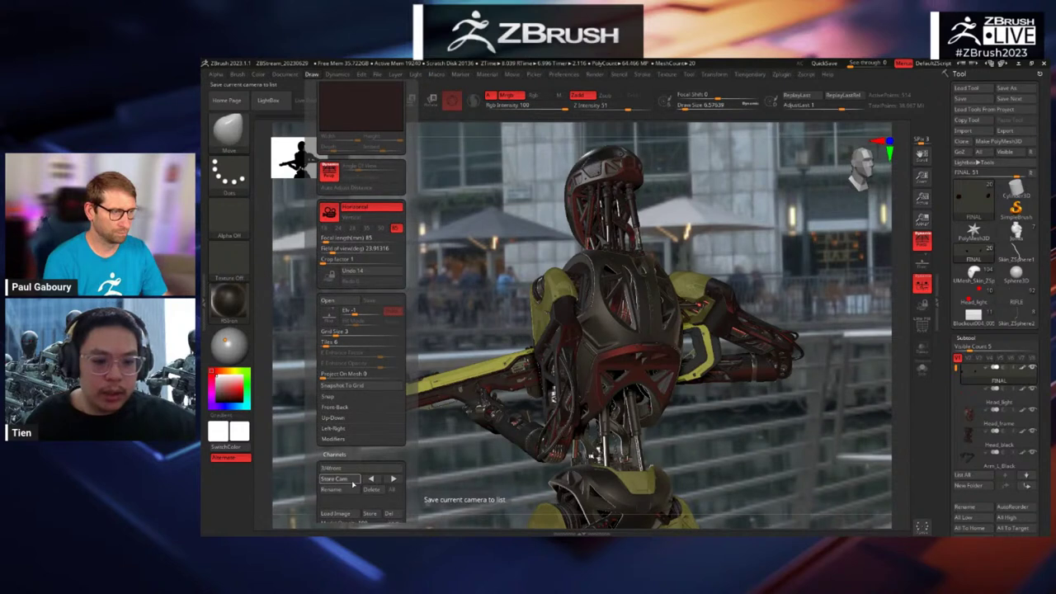
{"action": "left_click", "coordinate": [353, 485]}
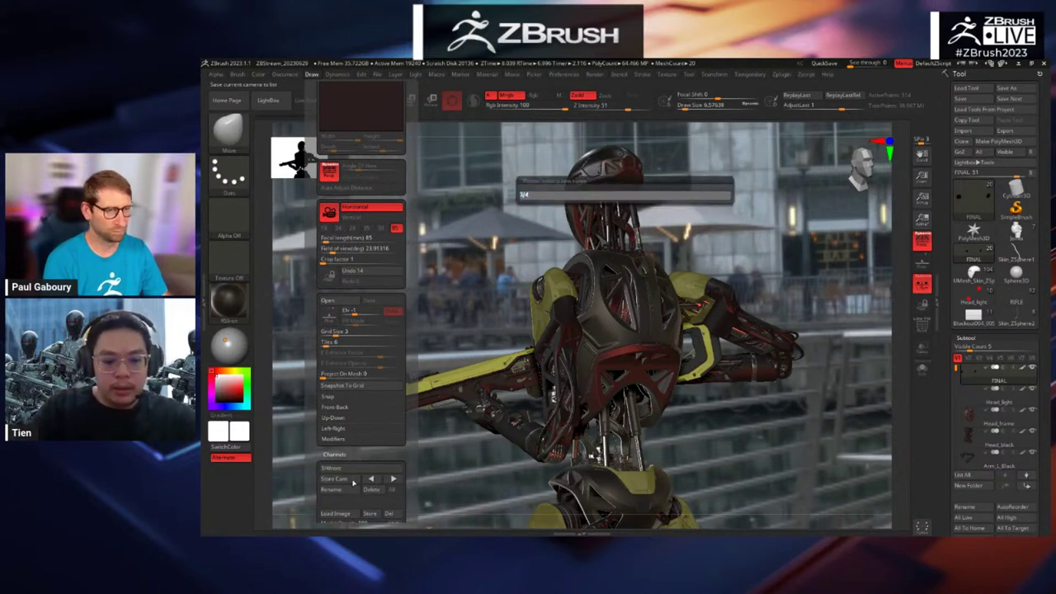
{"action": "type", "text": "rear"}
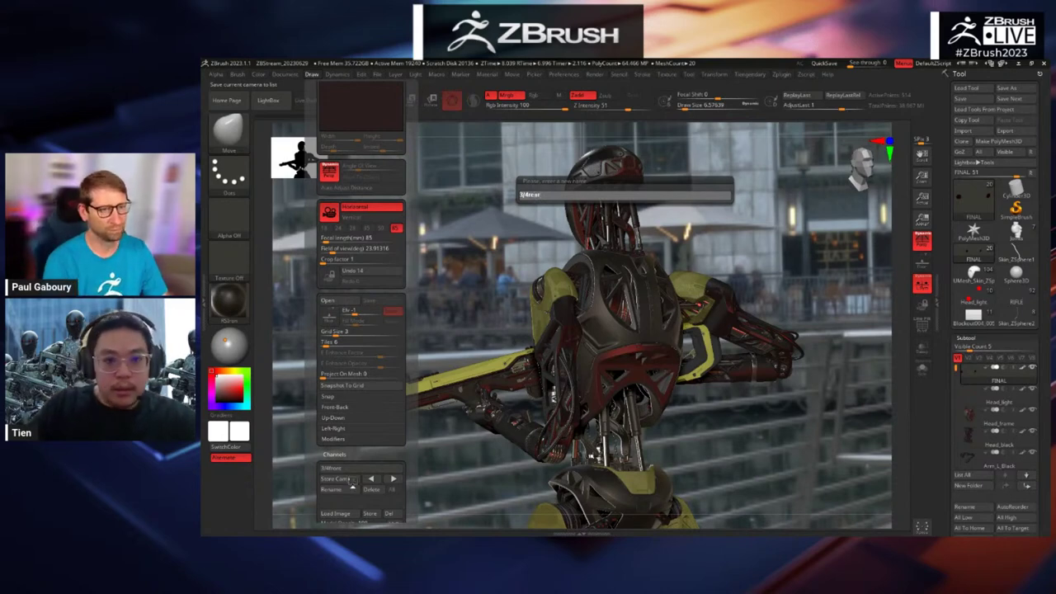
{"action": "key", "text": "Return"}
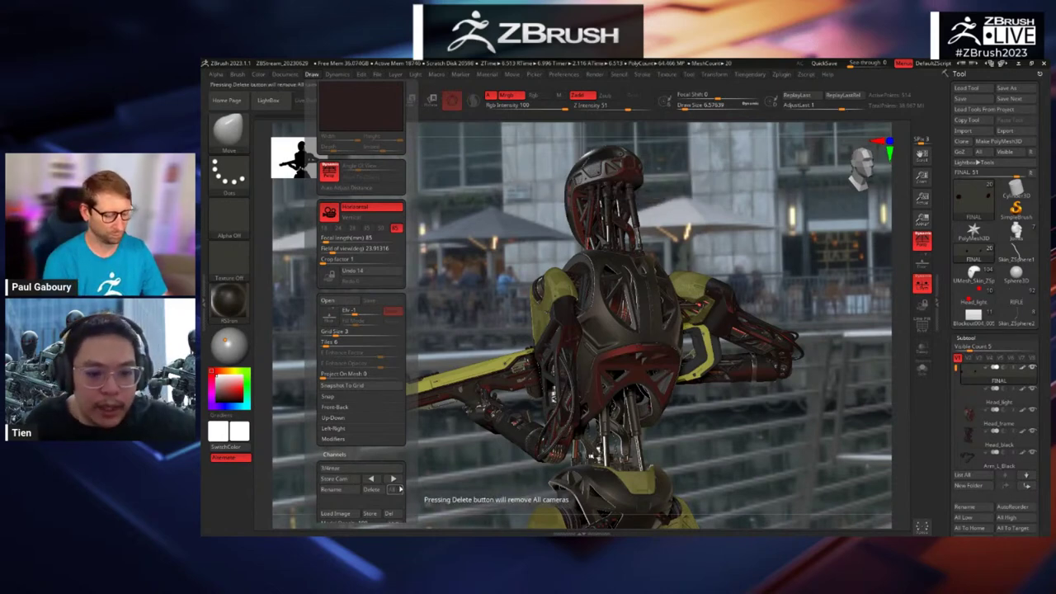
Step: Cycle through the stored cameras and finish on the 3/4front view
{"action": "left_click", "coordinate": [373, 481]}
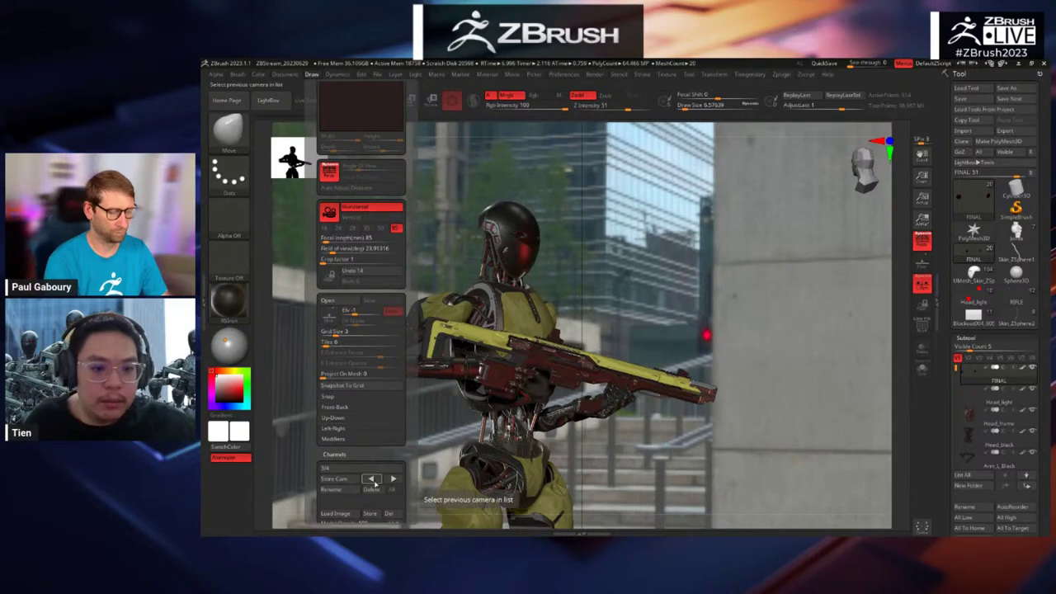
{"action": "left_click", "coordinate": [372, 480]}
{"action": "left_click", "coordinate": [374, 481]}
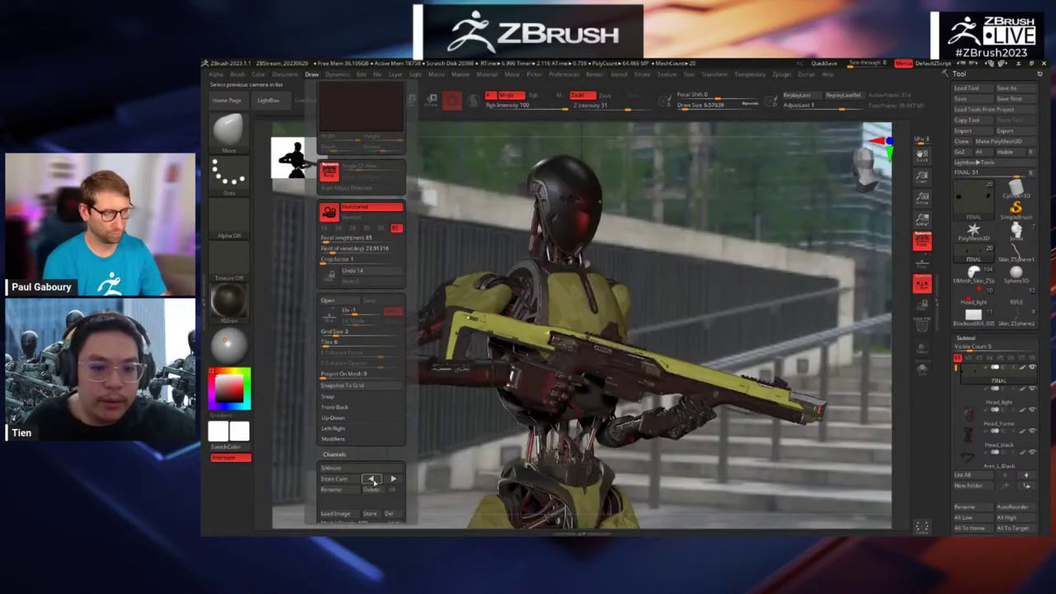
{"action": "left_click", "coordinate": [376, 482]}
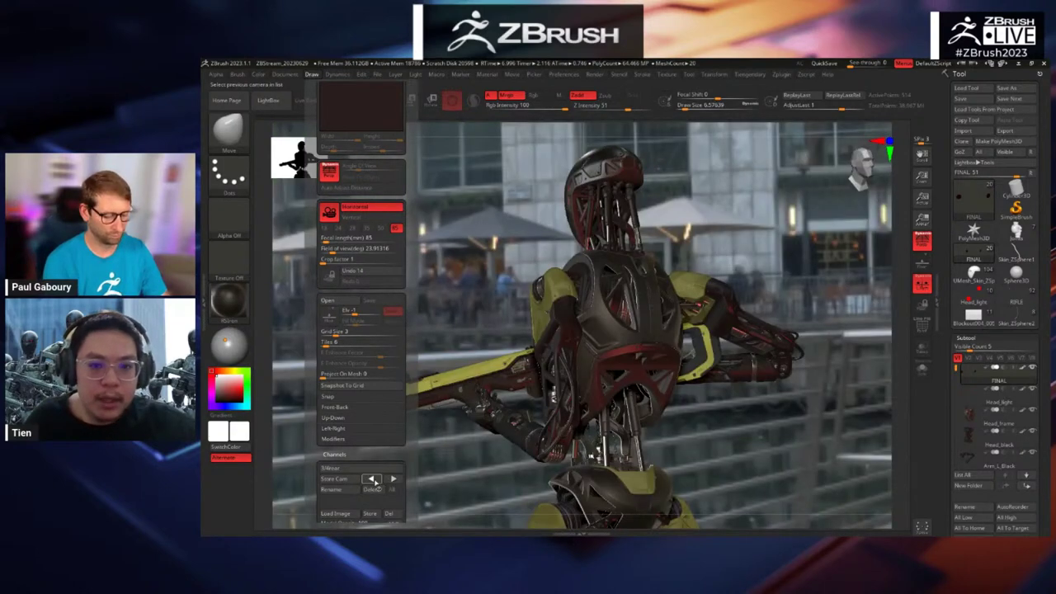
{"action": "left_click", "coordinate": [375, 482]}
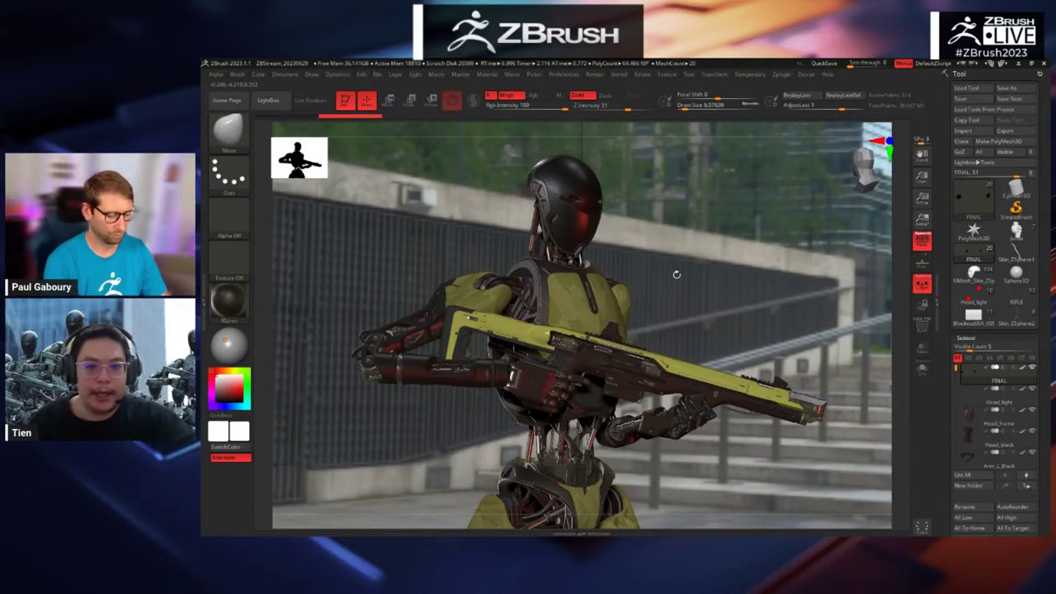
Step: Render the three-quarter front view of the robot with Redshift and inspect the image
{"action": "key", "text": "shift+r"}
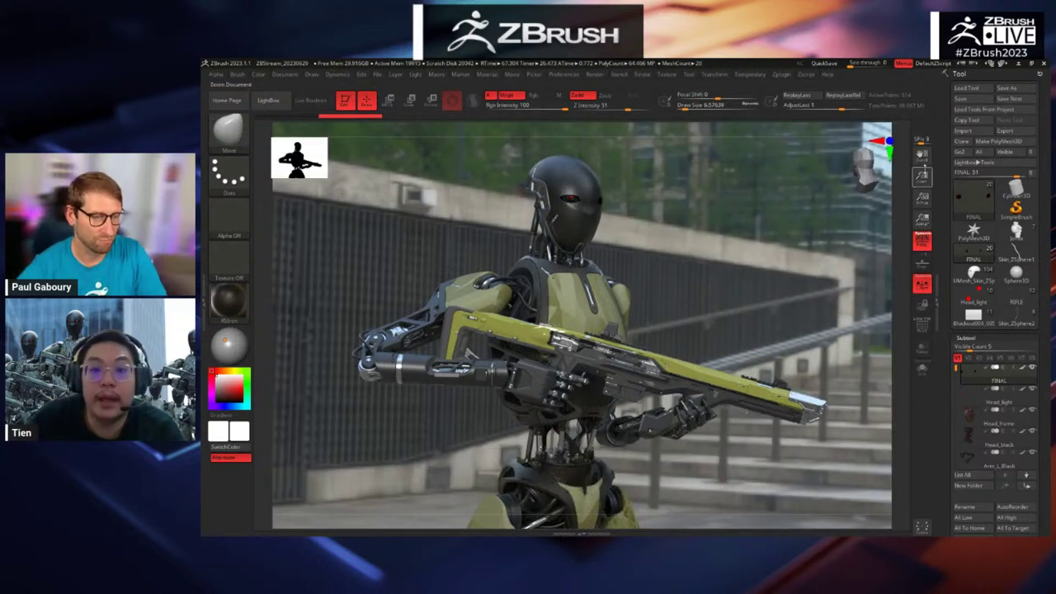
{"action": "scroll", "coordinate": [945, 250], "scroll_direction": "up", "scroll_amount": 1}
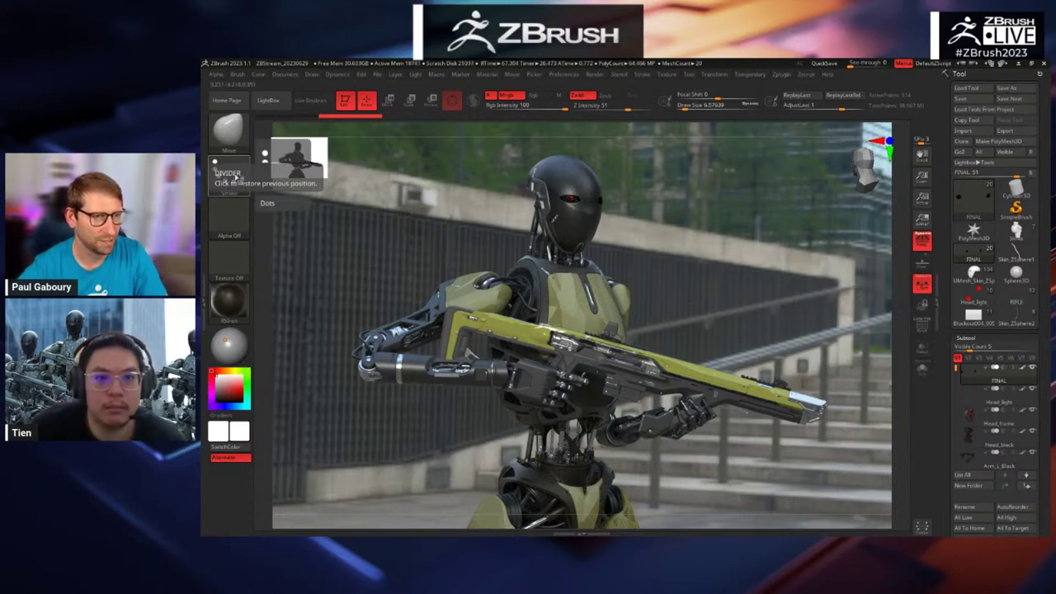
Step: Bring up the Redshift Renderer settings and set the Error Threshold to 0.5
{"action": "left_click", "coordinate": [202, 183]}
{"action": "double_click", "coordinate": [203, 299]}
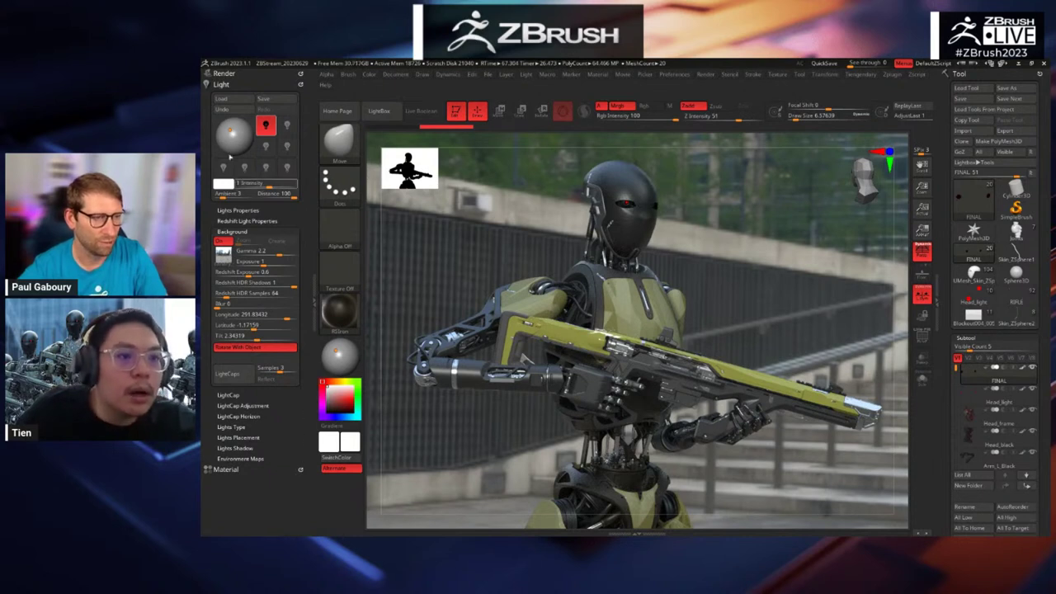
{"action": "left_click", "coordinate": [224, 74]}
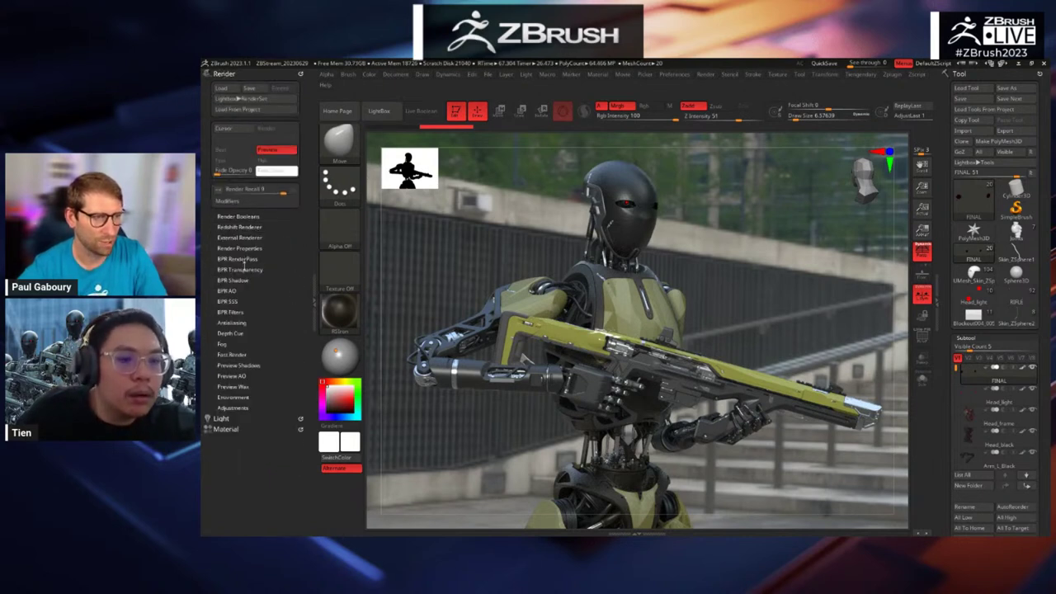
{"action": "left_click", "coordinate": [247, 249]}
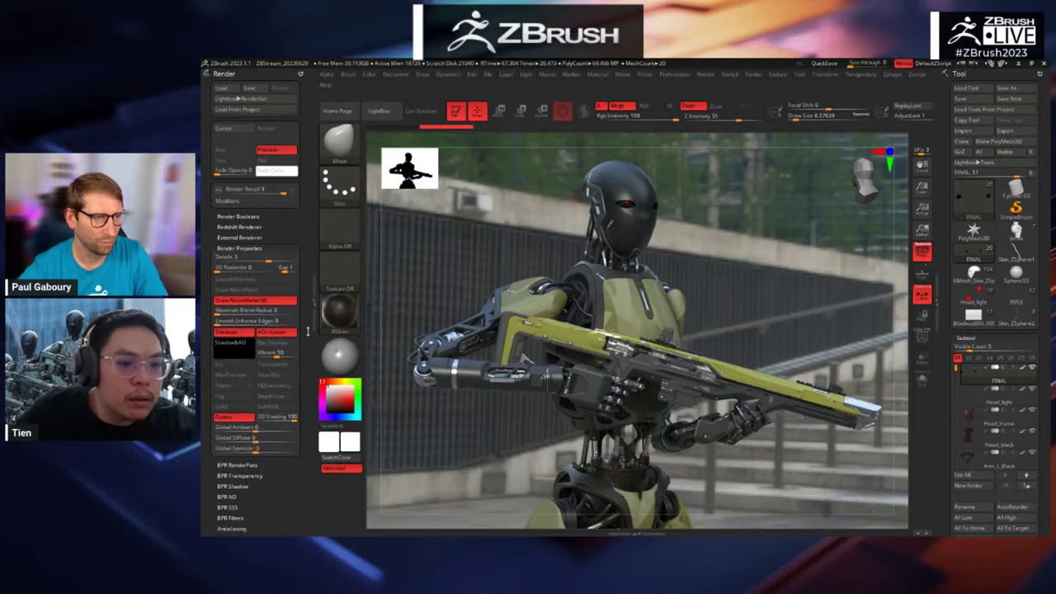
{"action": "left_click", "coordinate": [240, 245]}
{"action": "left_click", "coordinate": [241, 226]}
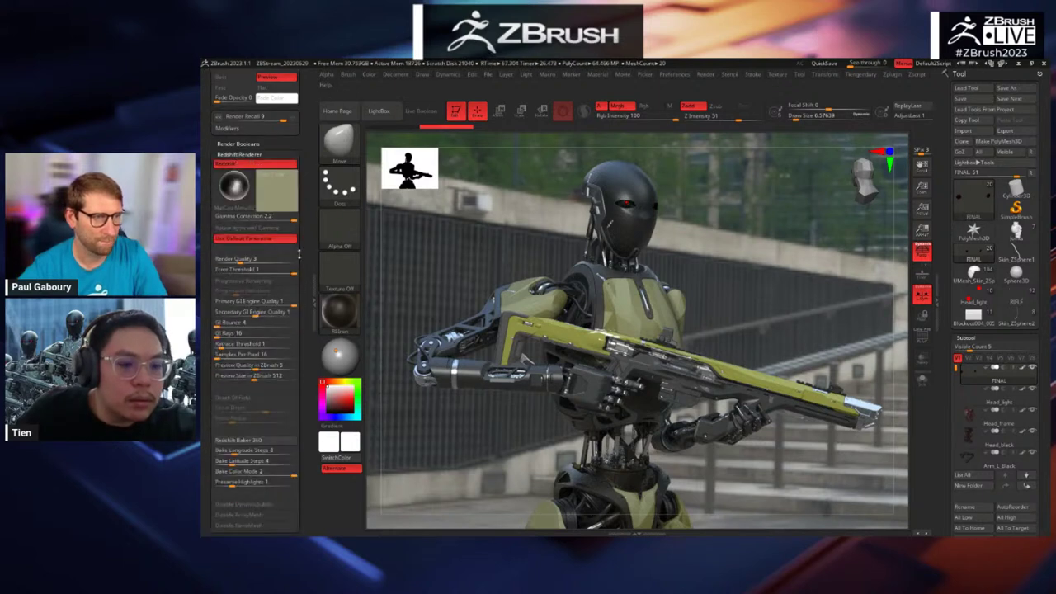
{"action": "scroll", "coordinate": [308, 223], "scroll_direction": "down", "scroll_amount": 3}
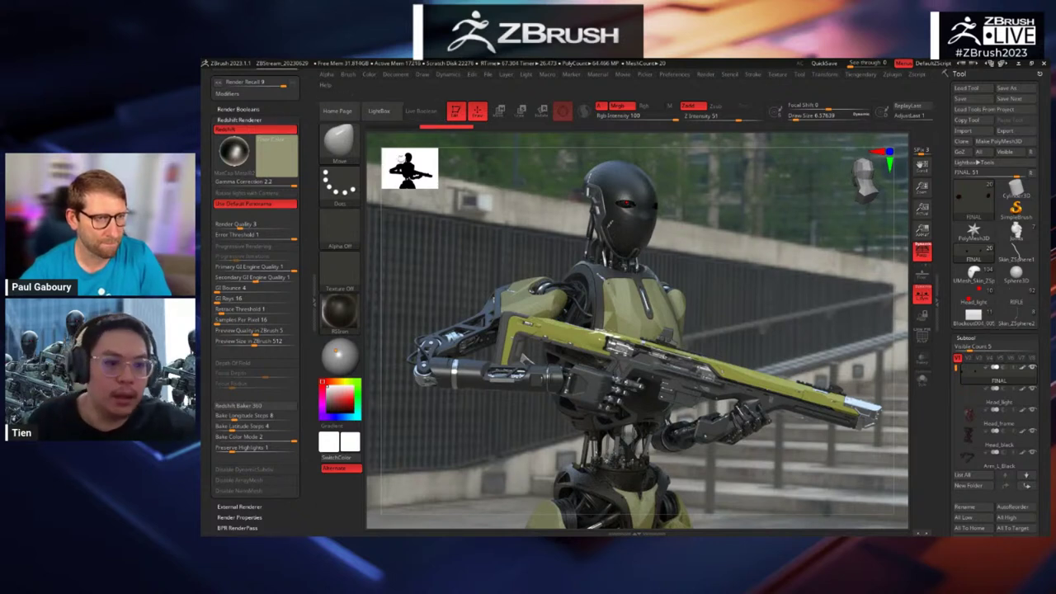
{"action": "left_click", "coordinate": [284, 236]}
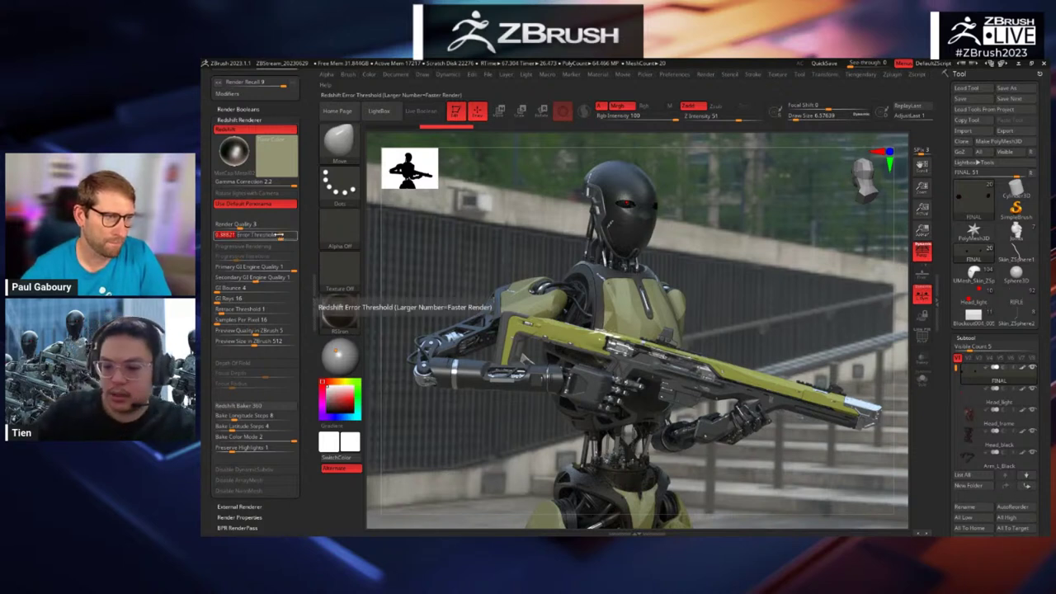
{"action": "type", "text": "0.5"}
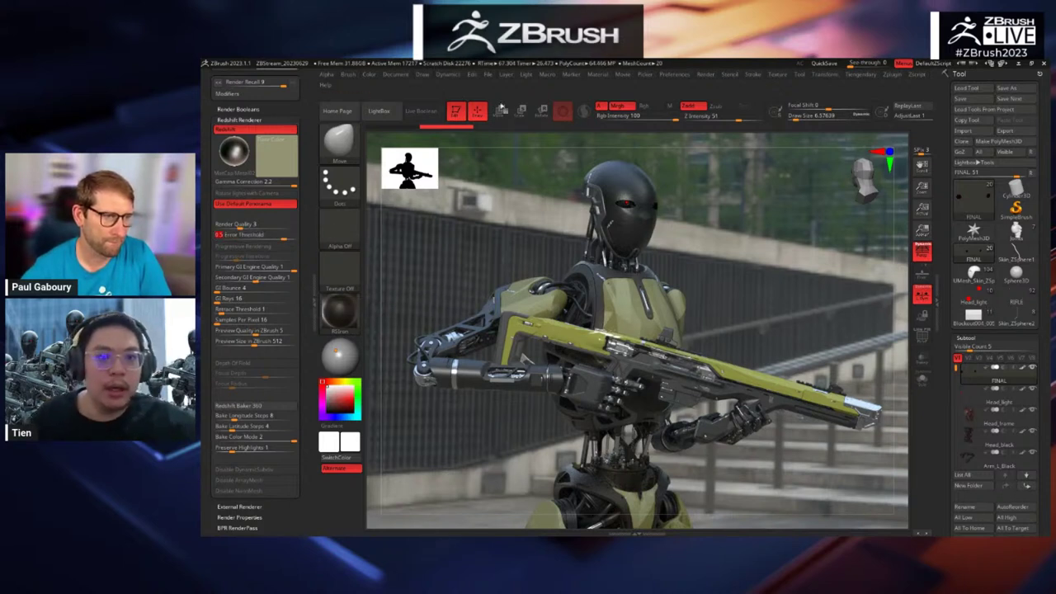
Step: Resize the document proportionally to about 3040 pixels wide and 2190 pixels high
{"action": "left_click", "coordinate": [399, 76]}
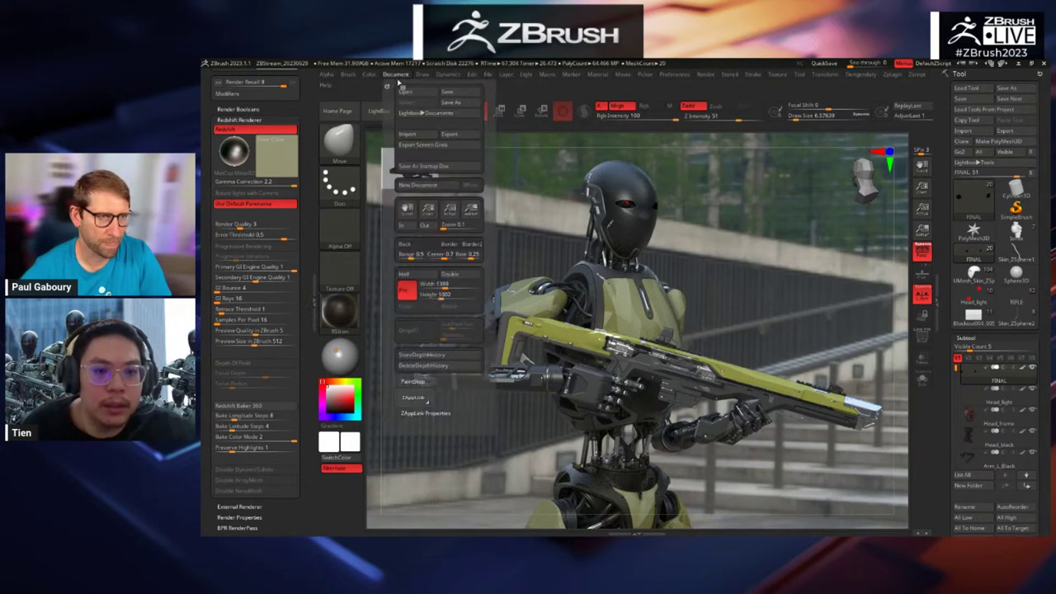
{"action": "left_click", "coordinate": [399, 76]}
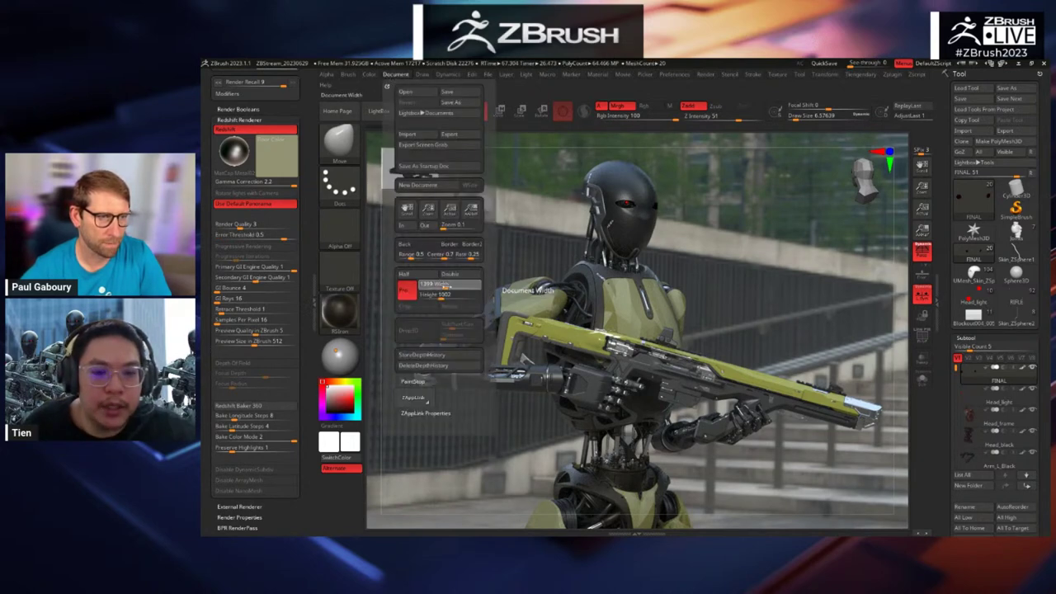
{"action": "left_click_drag", "start_coordinate": [446, 286], "coordinate": [458, 286]}
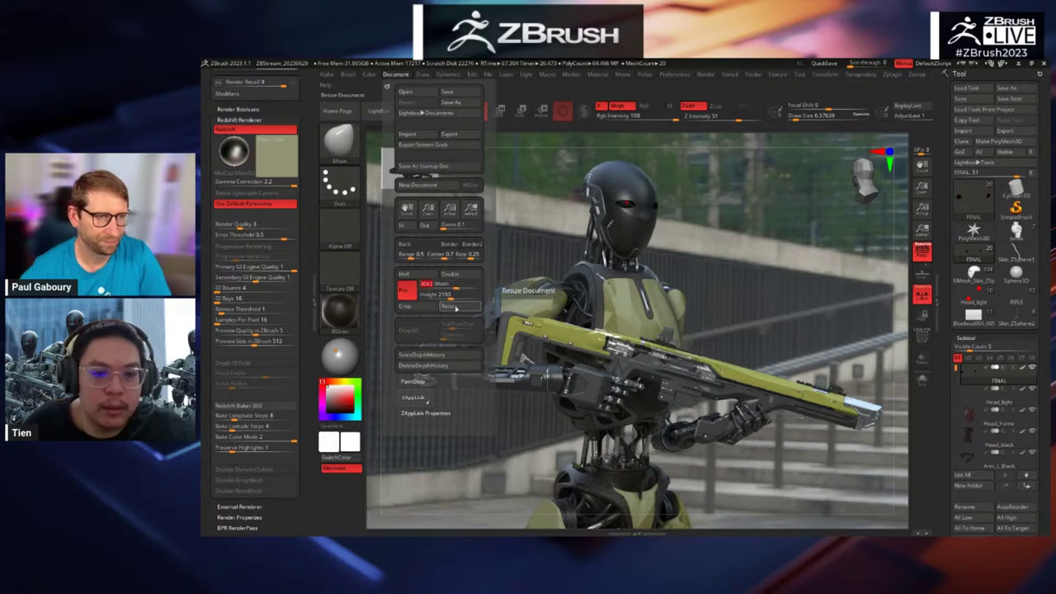
{"action": "left_click", "coordinate": [448, 306]}
{"action": "left_click", "coordinate": [640, 325]}
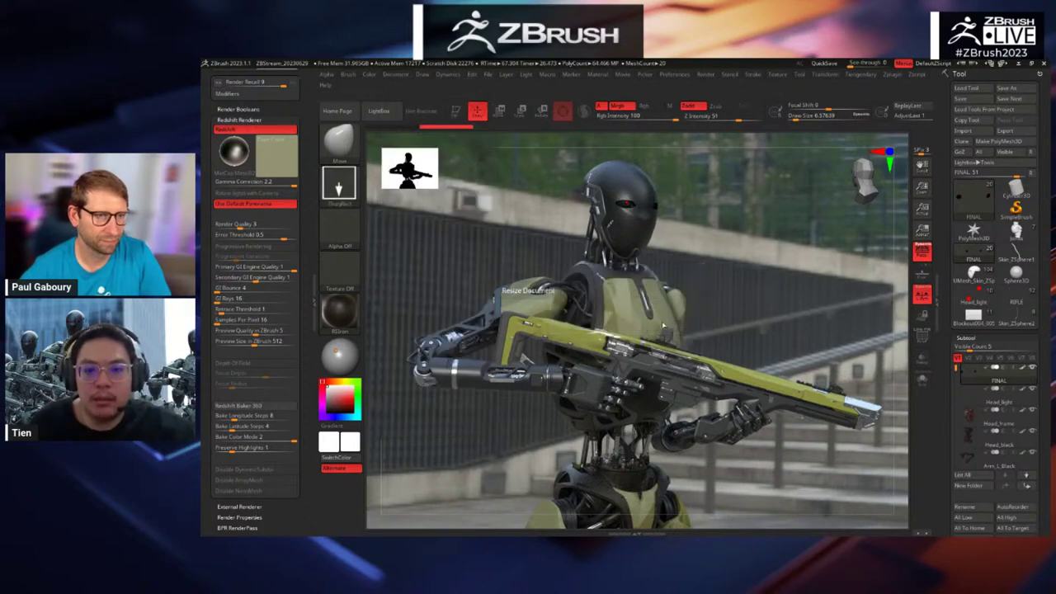
Step: Clear the resized canvas, fit it in the view, and redraw the robot on it in Edit mode
{"action": "key", "text": "ctrl+n"}
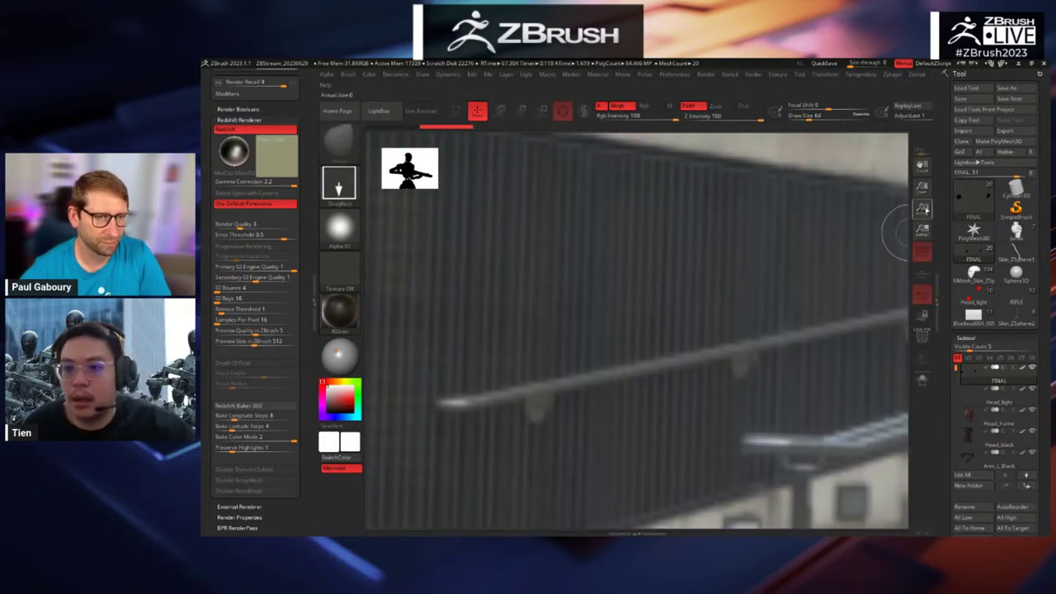
{"action": "left_click_drag", "start_coordinate": [923, 189], "coordinate": [892, 135]}
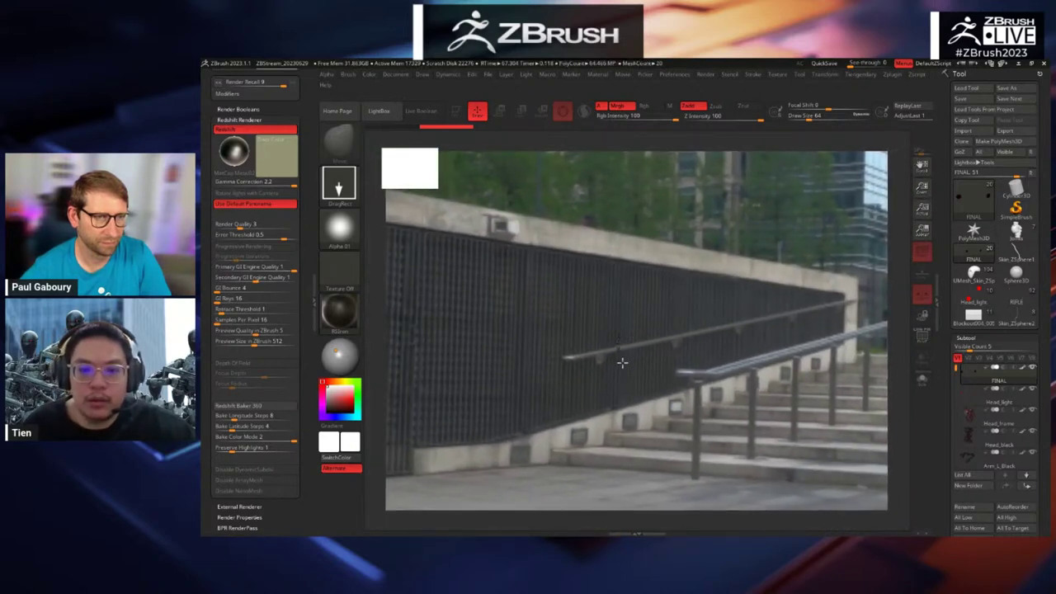
{"action": "left_click_drag", "start_coordinate": [631, 402], "coordinate": [770, 394]}
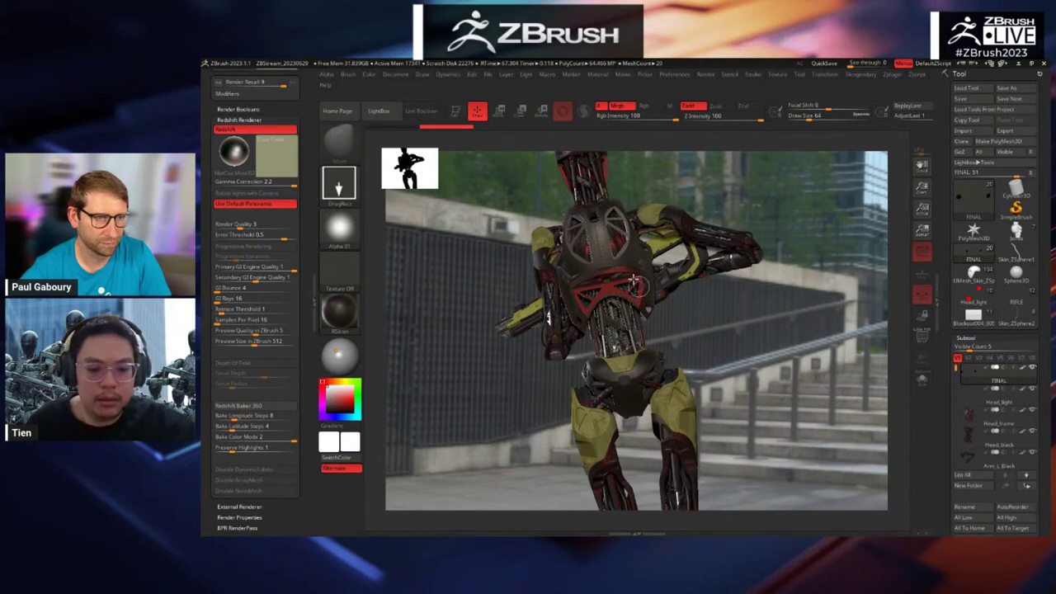
{"action": "left_click", "coordinate": [456, 111]}
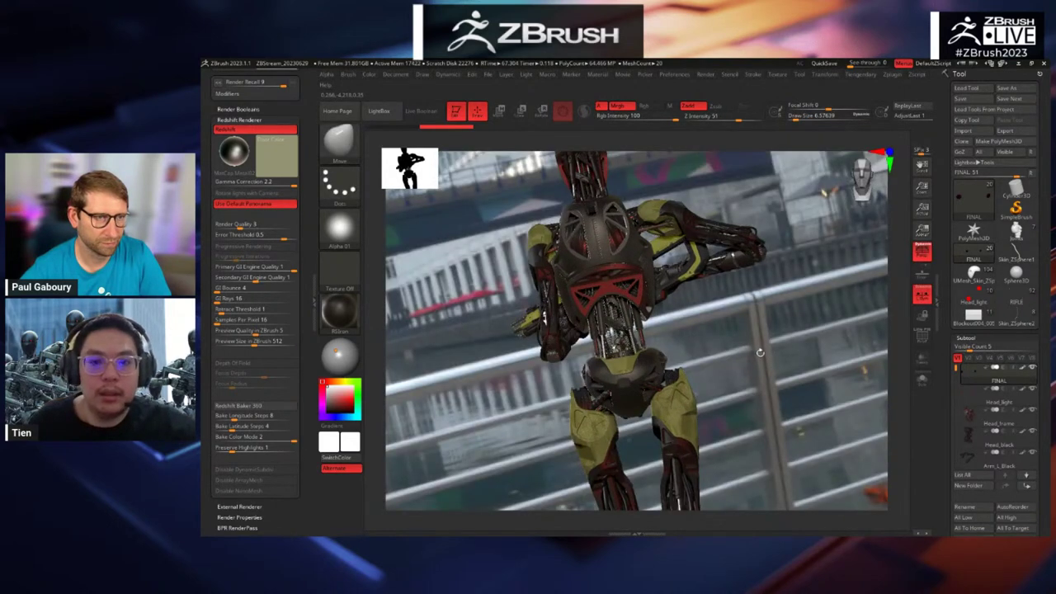
{"action": "left_click_drag", "start_coordinate": [735, 355], "coordinate": [804, 336]}
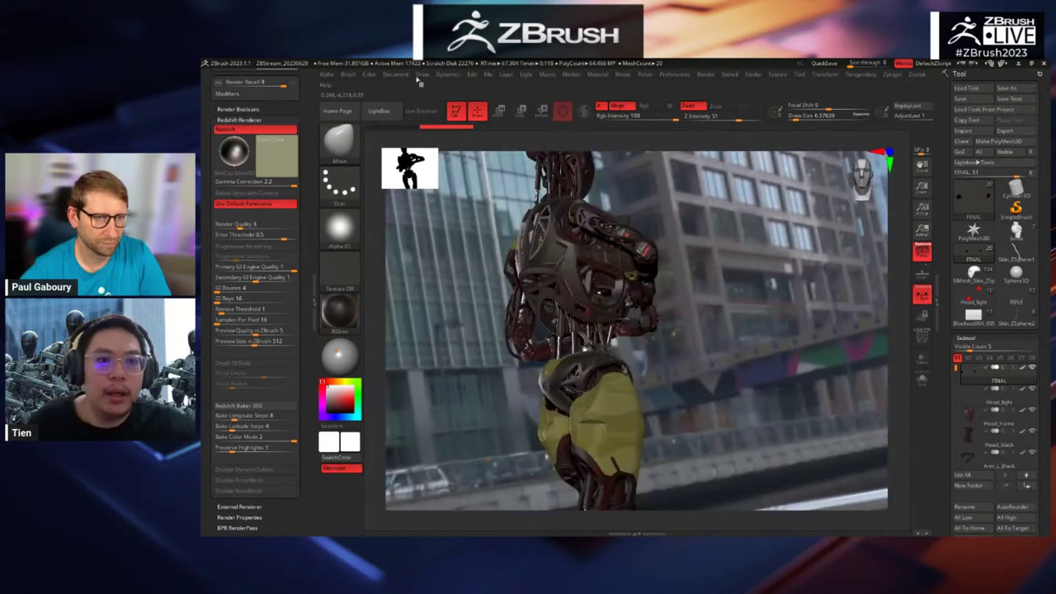
Step: Cycle through the stored cameras to restore the 3/4front view of the robot
{"action": "left_click", "coordinate": [423, 75]}
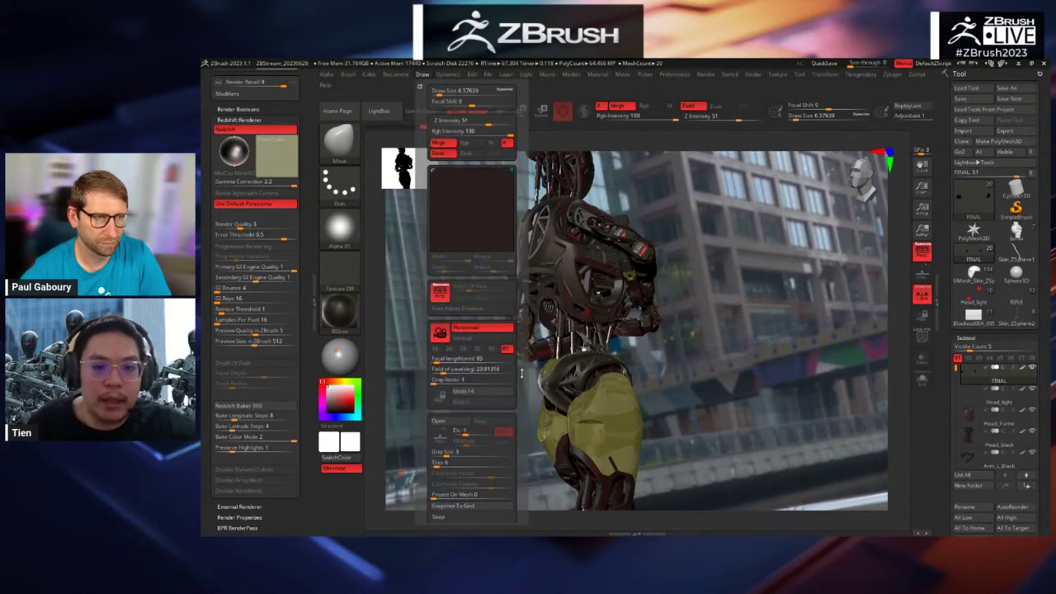
{"action": "scroll", "coordinate": [511, 373], "scroll_direction": "down", "scroll_amount": 3}
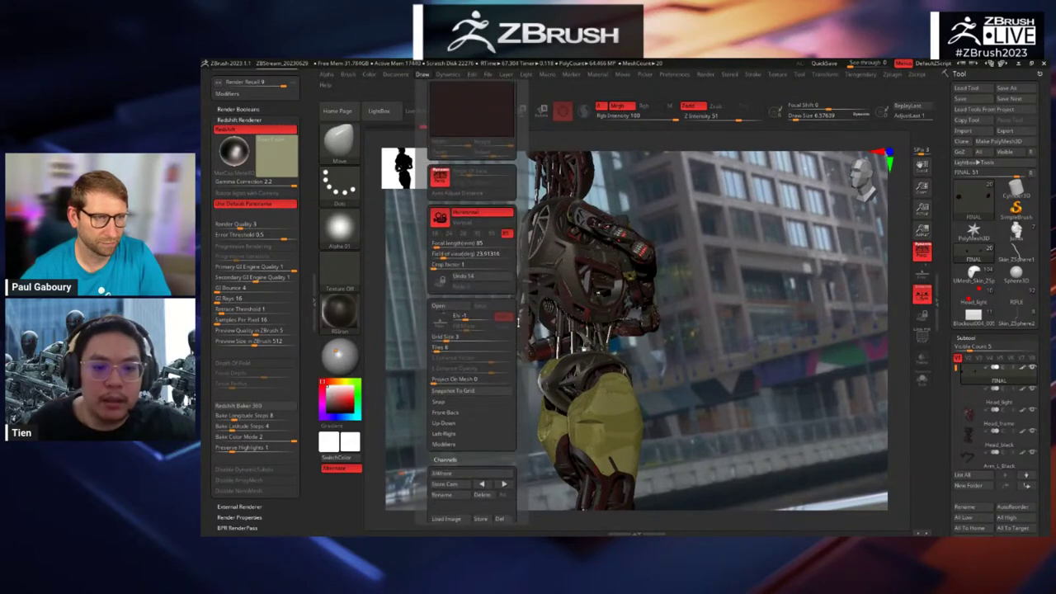
{"action": "left_click", "coordinate": [504, 486]}
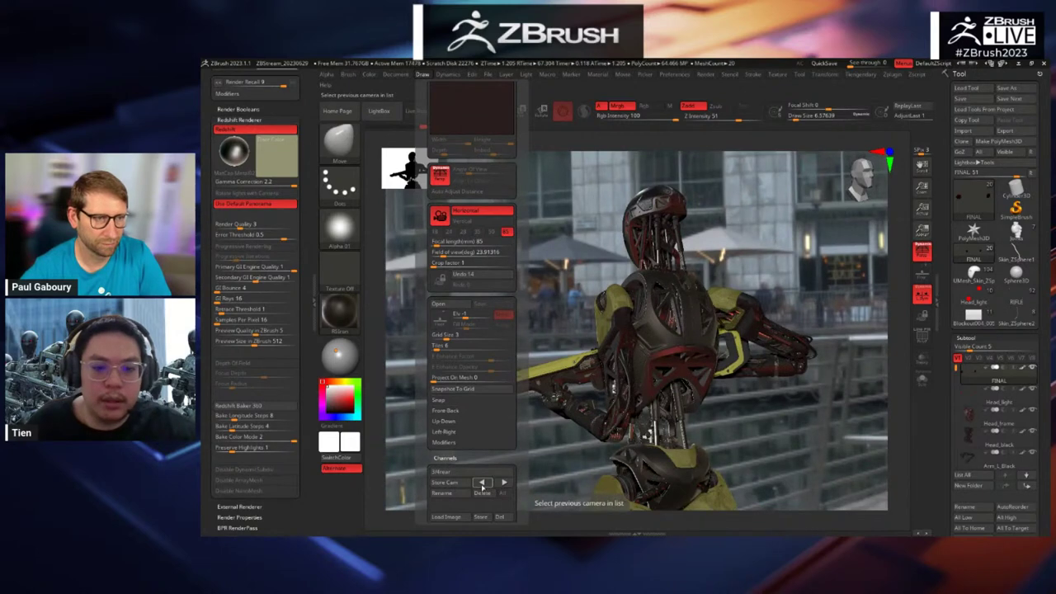
{"action": "left_click", "coordinate": [482, 485]}
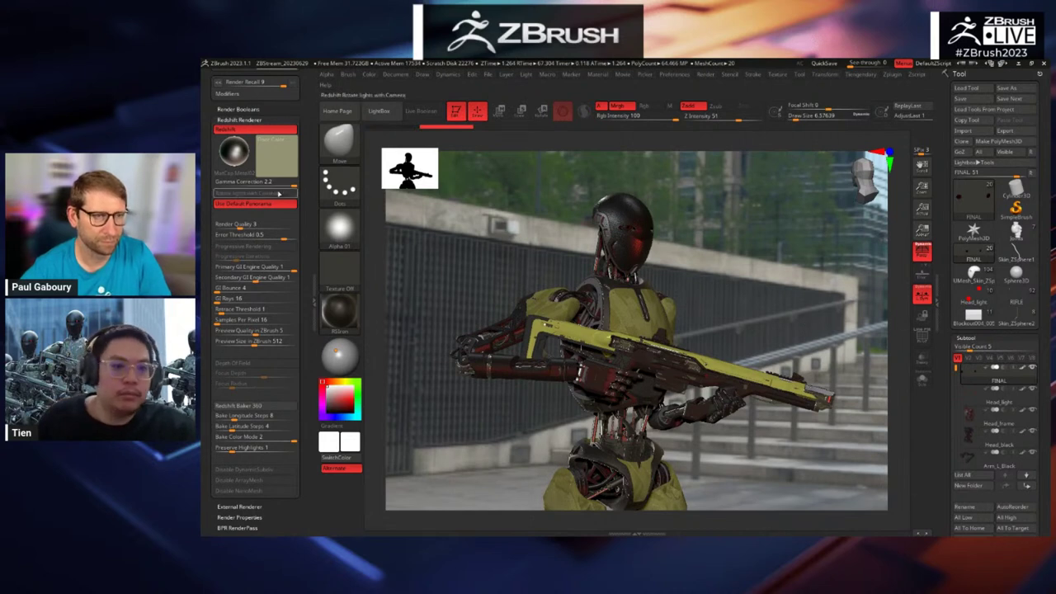
Step: Render the enlarged 3/4front view of the robot with Redshift
{"action": "key", "text": "shift"}
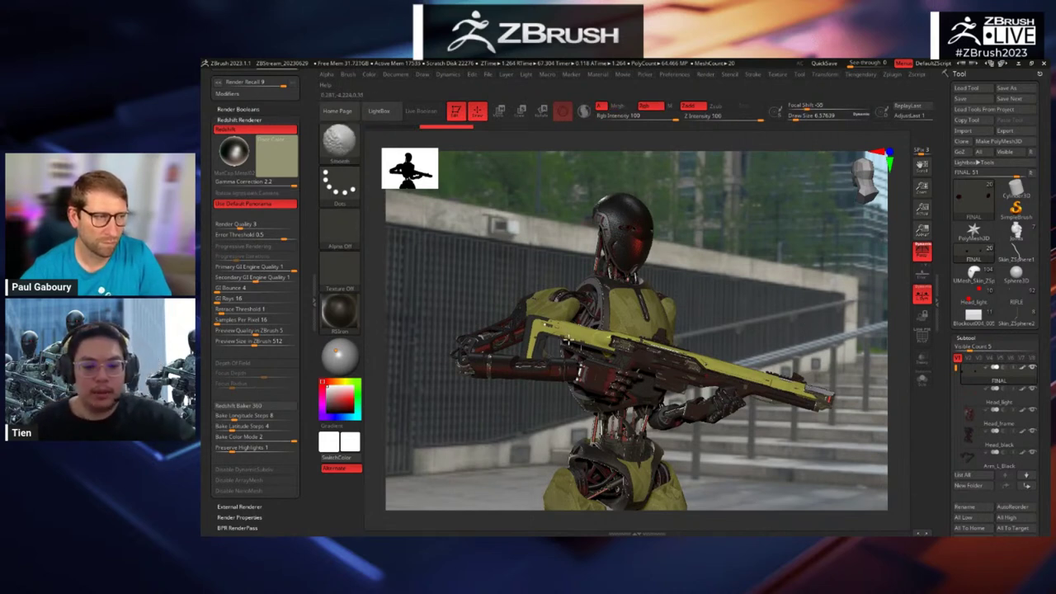
{"action": "key", "text": "shift+r"}
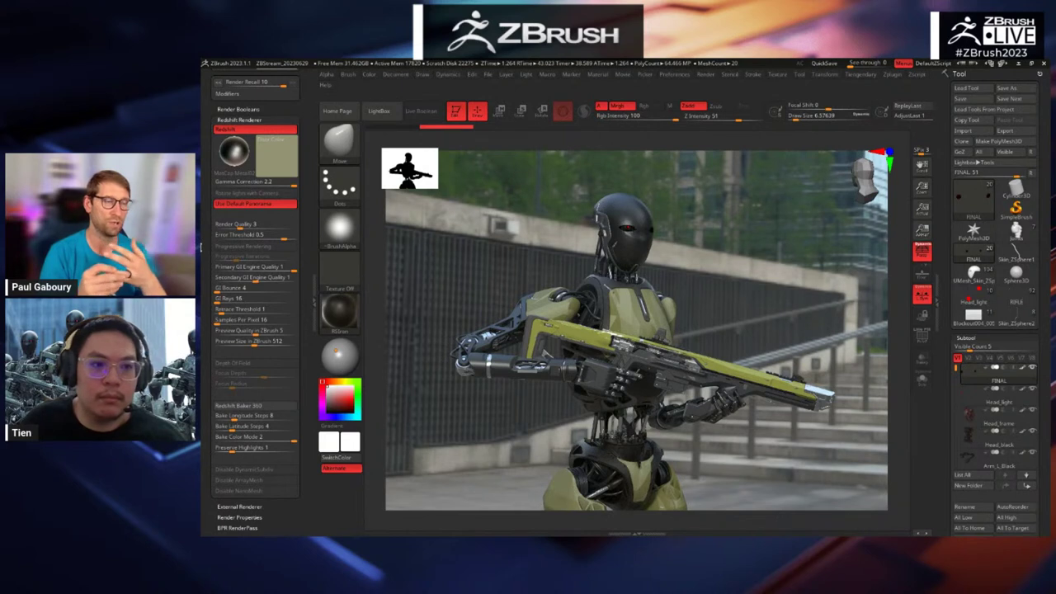
{"action": "scroll", "coordinate": [201, 272], "scroll_direction": "up", "scroll_amount": 3}
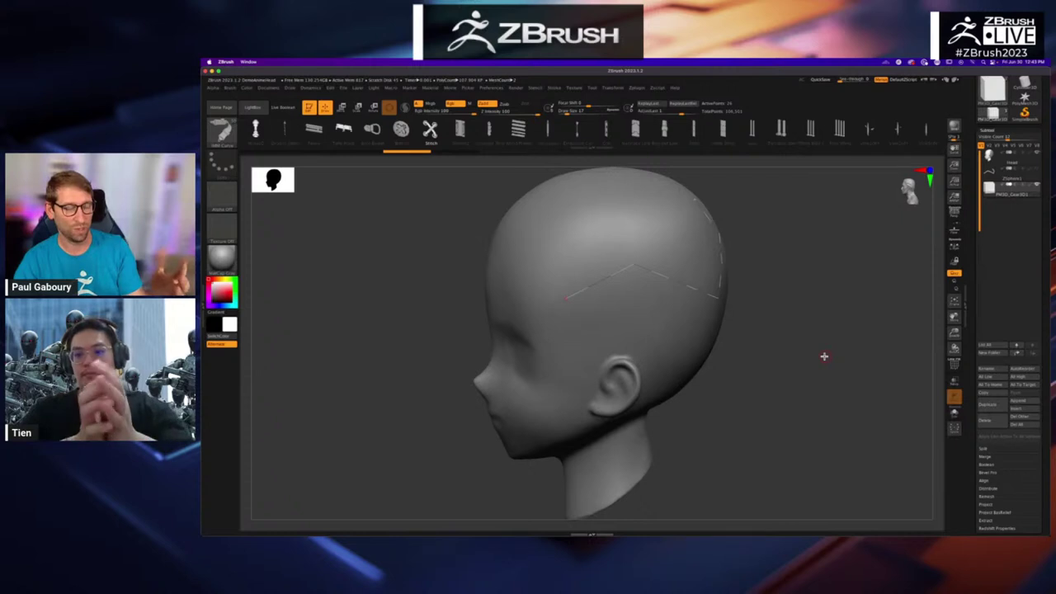
Step: Compare the ZSphere chain on the child's head with the dashed curve-mesh subtool and check the chain's adaptive skin preview
{"action": "left_click", "coordinate": [996, 179]}
{"action": "left_click_drag", "start_coordinate": [847, 285], "coordinate": [830, 292]}
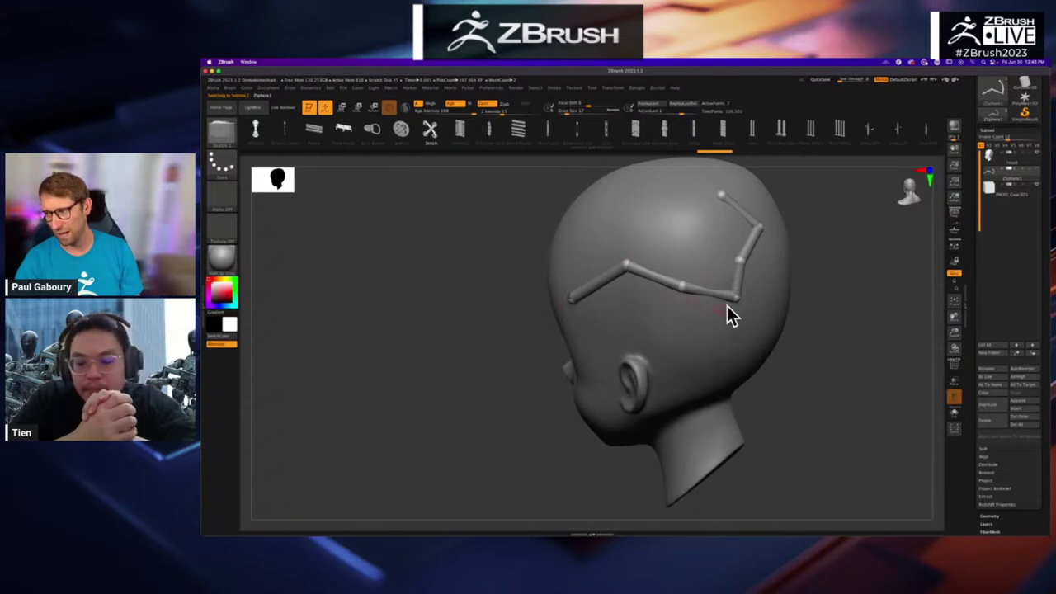
{"action": "left_click", "coordinate": [993, 192]}
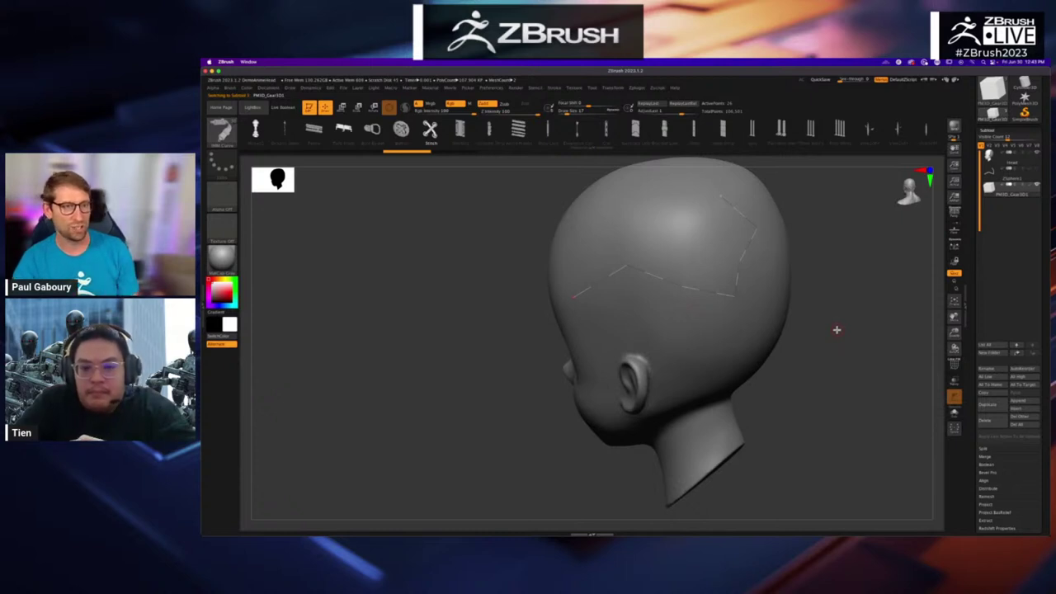
{"action": "left_click", "coordinate": [994, 178]}
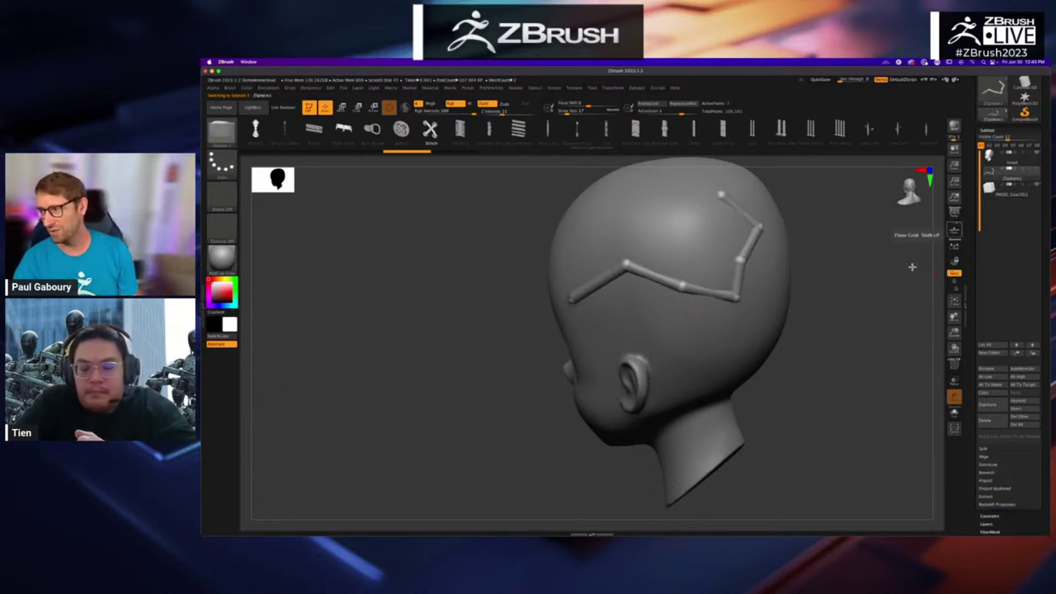
{"action": "key", "text": "a"}
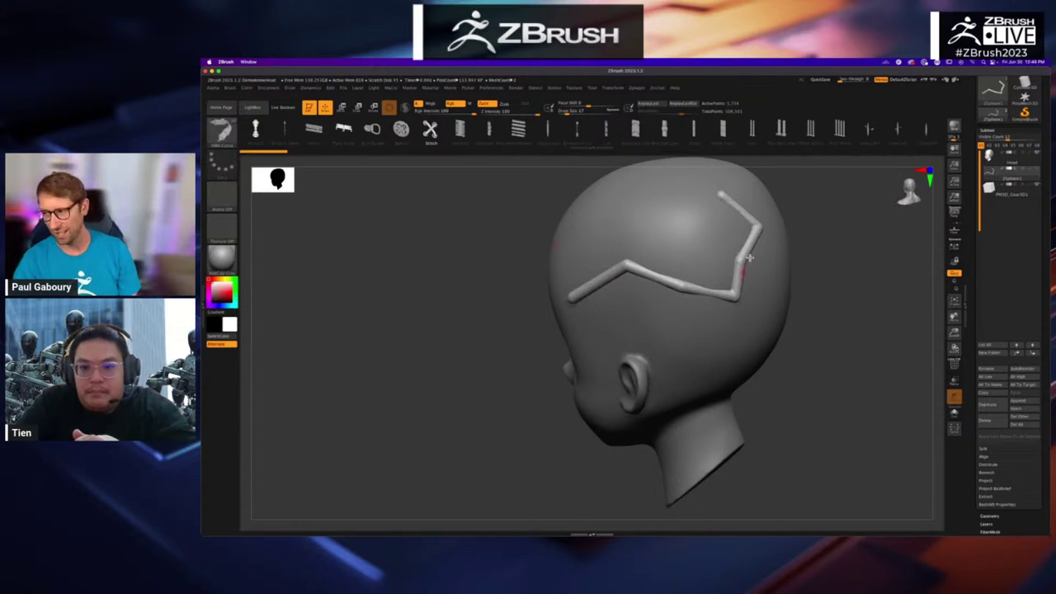
{"action": "key", "text": "a"}
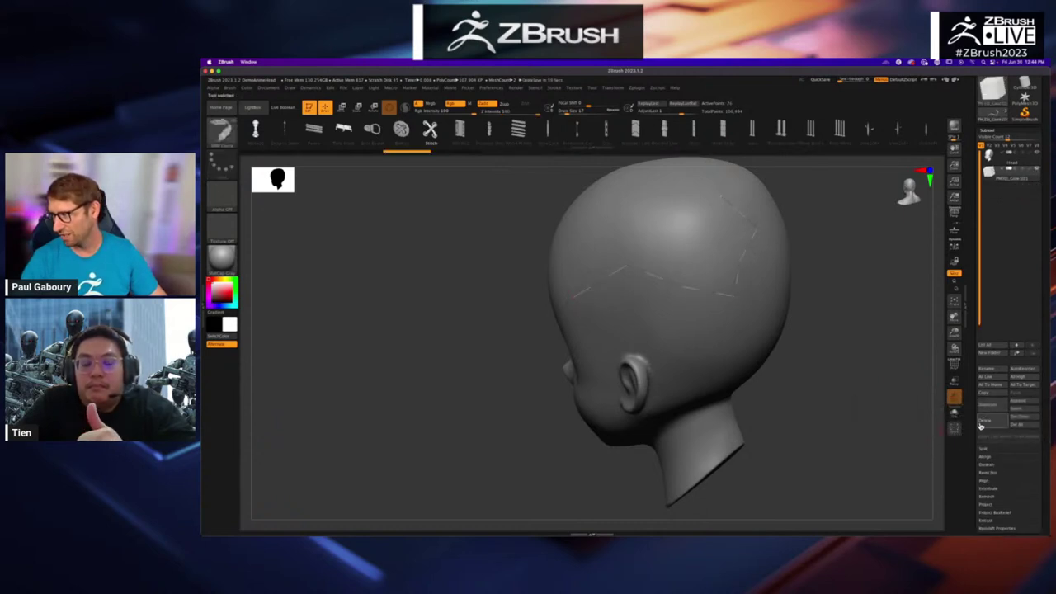
Step: Delete the dashed curve-mesh subtool and clear the mask on the head
{"action": "left_click", "coordinate": [984, 423]}
{"action": "left_click", "coordinate": [928, 438]}
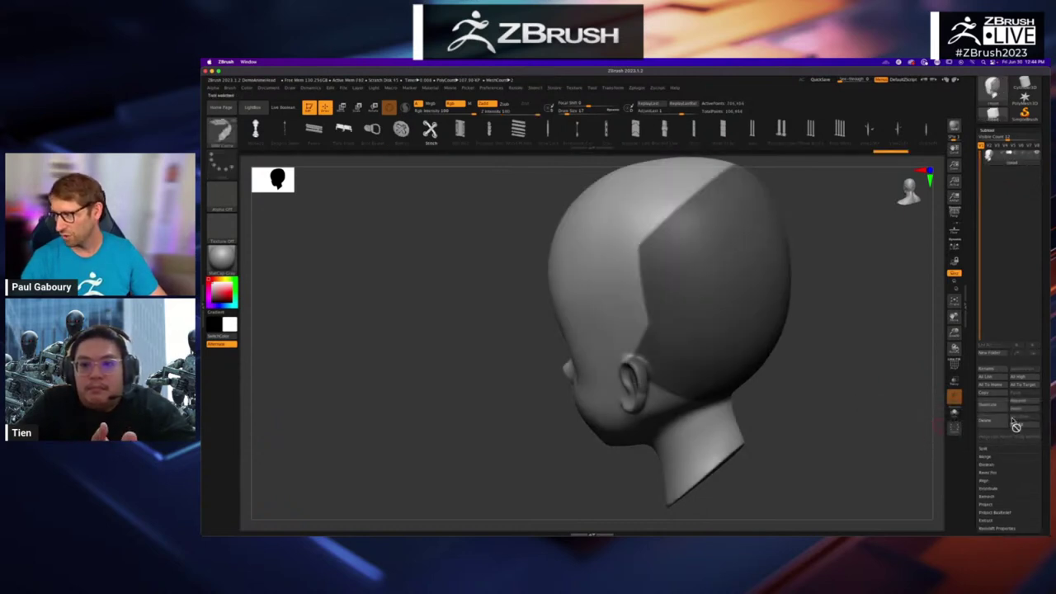
{"action": "left_click_drag", "start_coordinate": [852, 382], "coordinate": [832, 376], "text": "ctrl"}
{"action": "left_click_drag", "start_coordinate": [797, 404], "coordinate": [830, 434]}
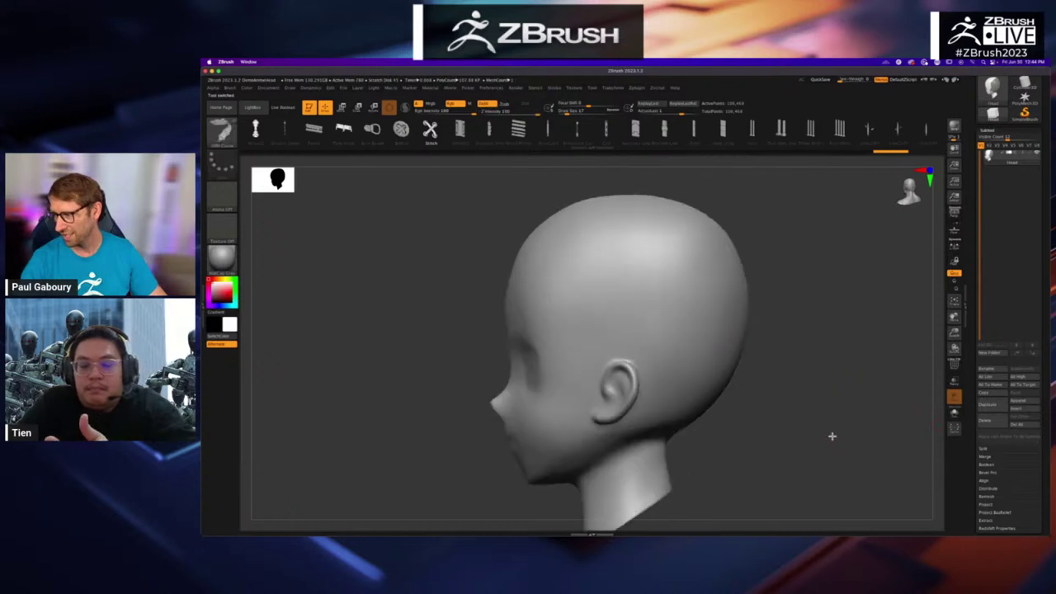
Step: Append a ZSphere to the head as a new subtool, make it active and view it from behind
{"action": "left_click", "coordinate": [1018, 400]}
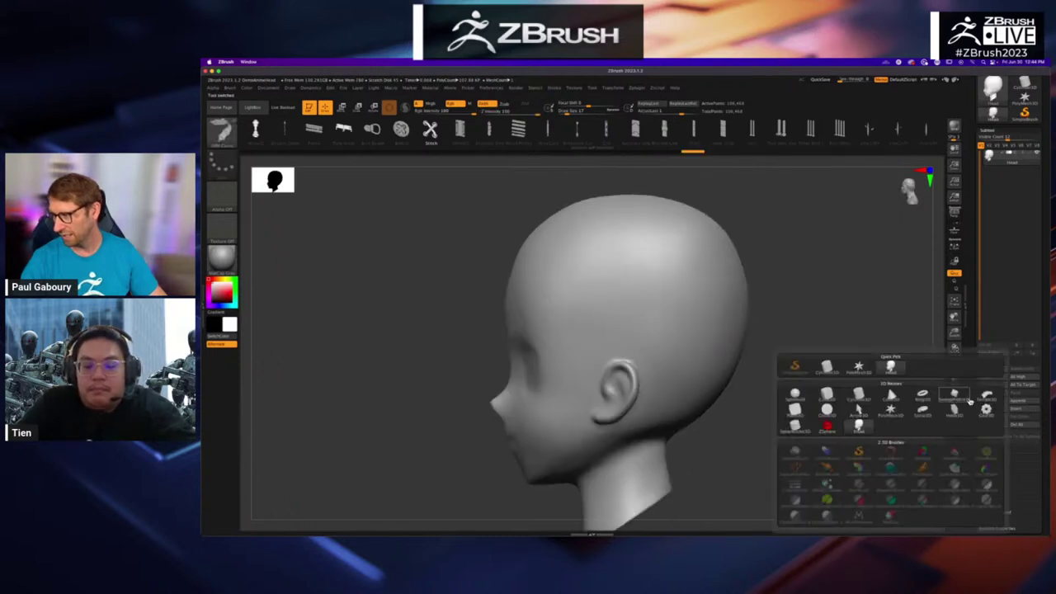
{"action": "left_click", "coordinate": [851, 419]}
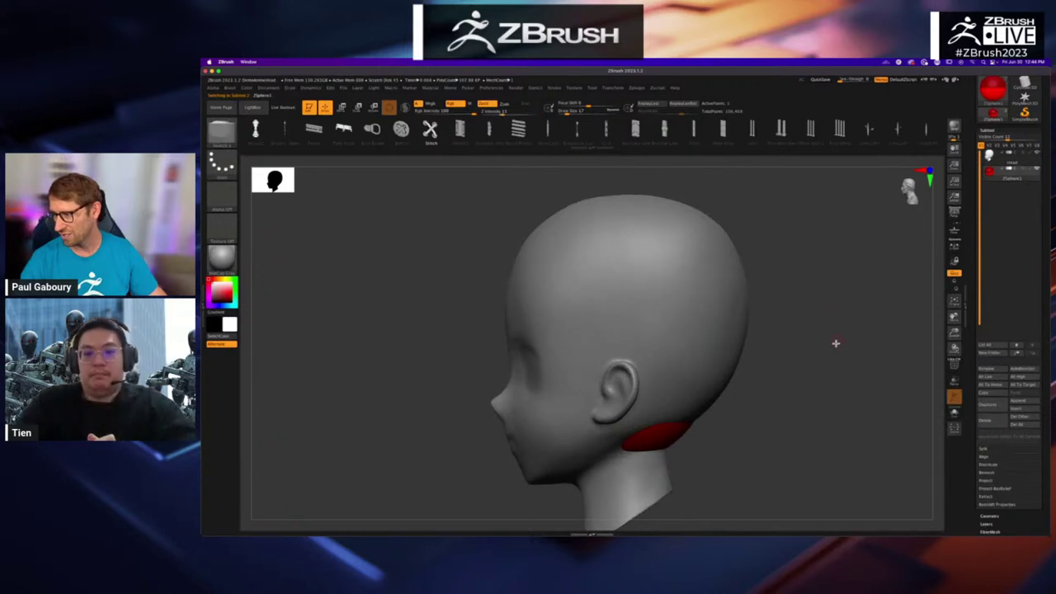
{"action": "left_click_drag", "start_coordinate": [834, 344], "coordinate": [706, 321], "text": "alt"}
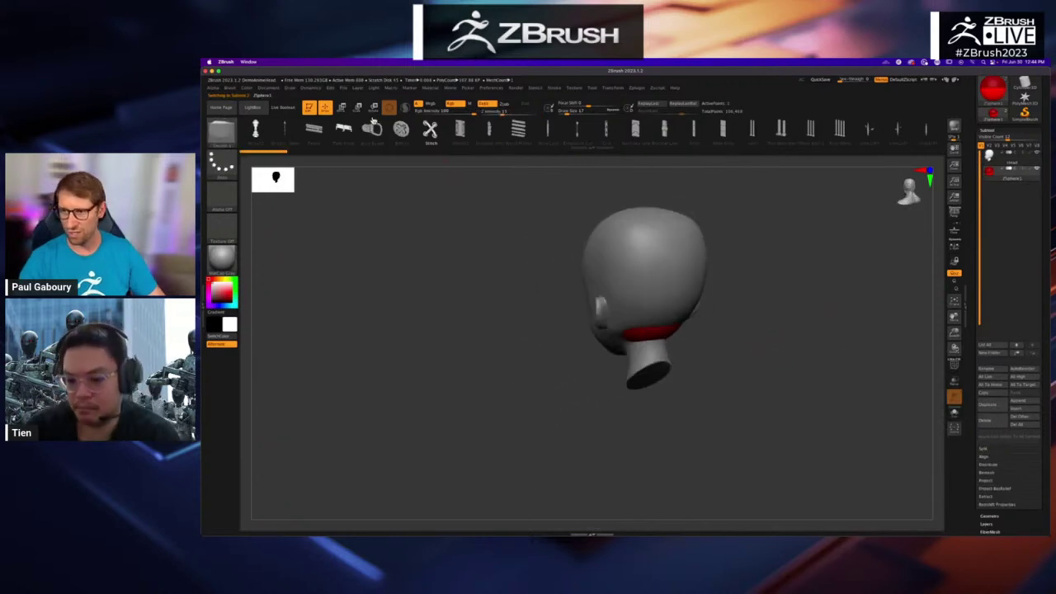
Step: Move the new ZSphere out of the head's interior to the side of the head
{"action": "left_click", "coordinate": [341, 109]}
{"action": "key", "text": "alt+super+8"}
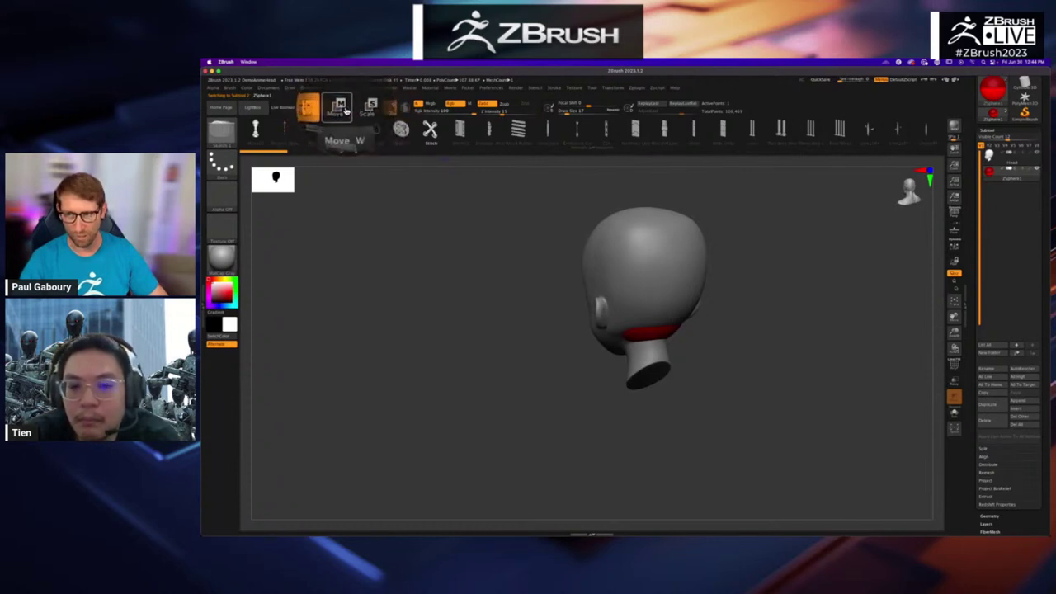
{"action": "left_click", "coordinate": [346, 110]}
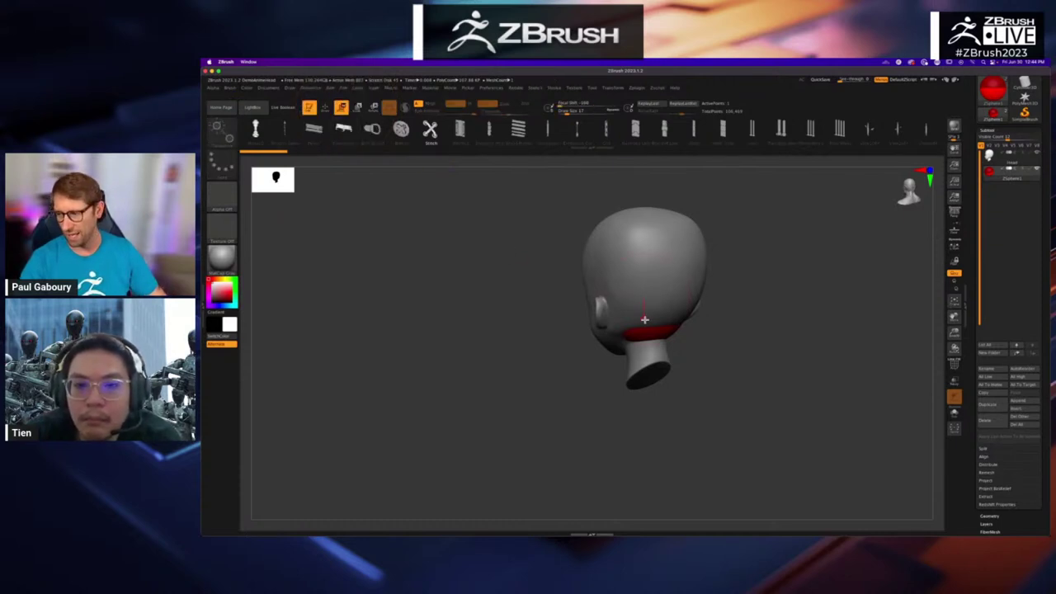
{"action": "left_click_drag", "start_coordinate": [649, 320], "coordinate": [592, 262]}
{"action": "left_click_drag", "start_coordinate": [511, 302], "coordinate": [546, 309]}
Step: Scale the ZSphere down to a small ball and nudge it slightly toward the back along the temple
{"action": "left_click", "coordinate": [358, 109]}
{"action": "right_click_drag", "start_coordinate": [685, 248], "coordinate": [553, 337], "text": "alt"}
{"action": "left_click_drag", "start_coordinate": [547, 329], "coordinate": [603, 208]}
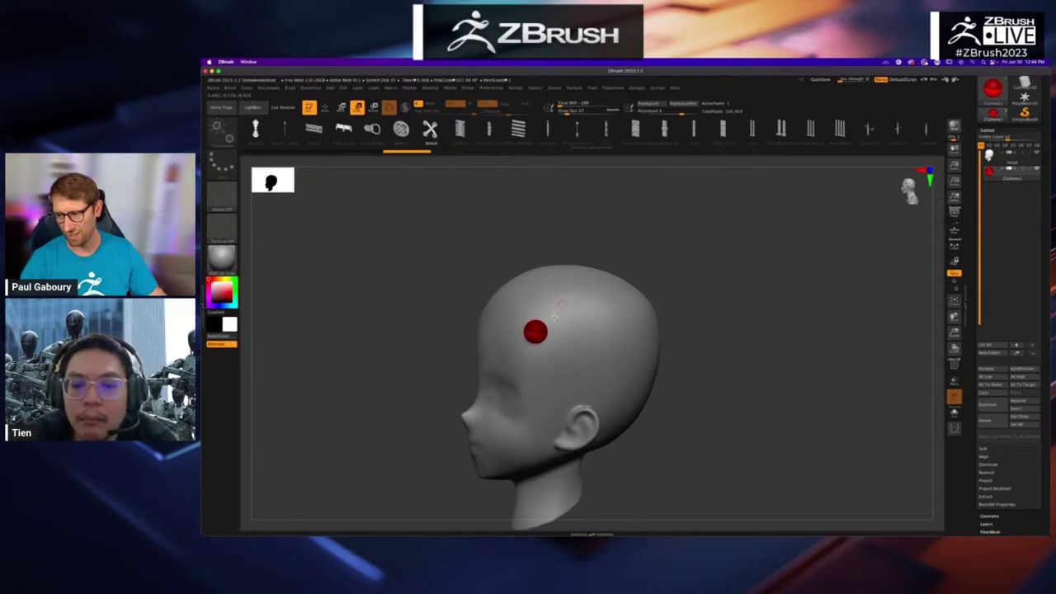
{"action": "left_click_drag", "start_coordinate": [759, 388], "coordinate": [755, 332], "text": "alt"}
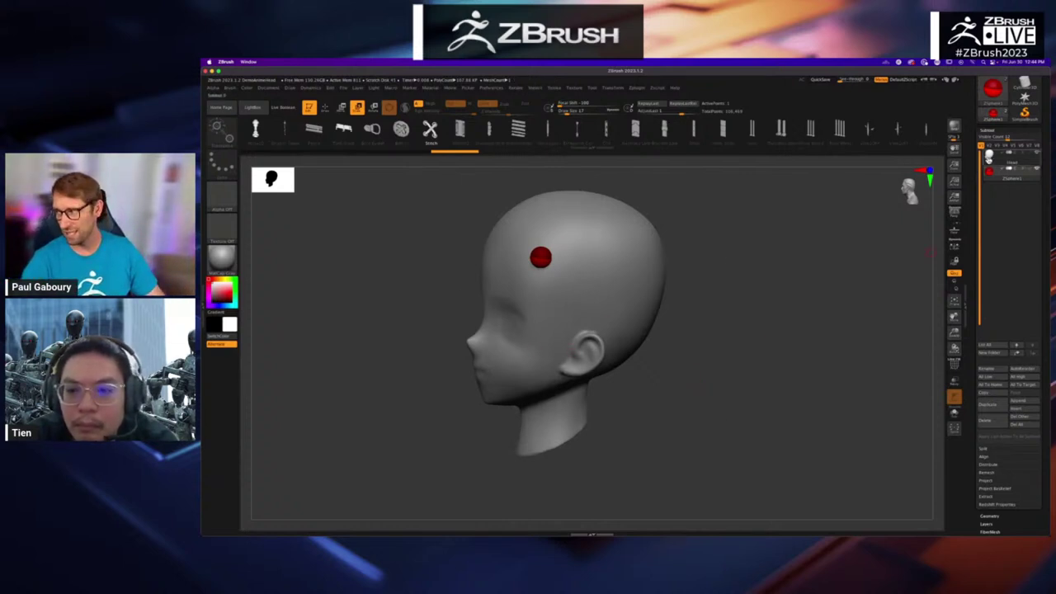
{"action": "mouse_move", "coordinate": [989, 157]}
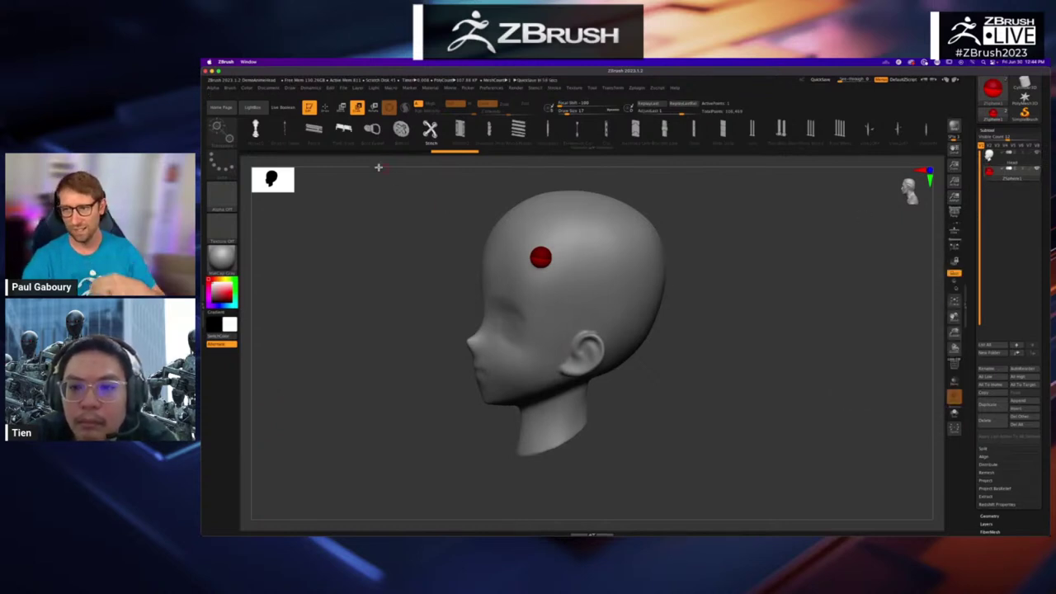
{"action": "left_click", "coordinate": [345, 107]}
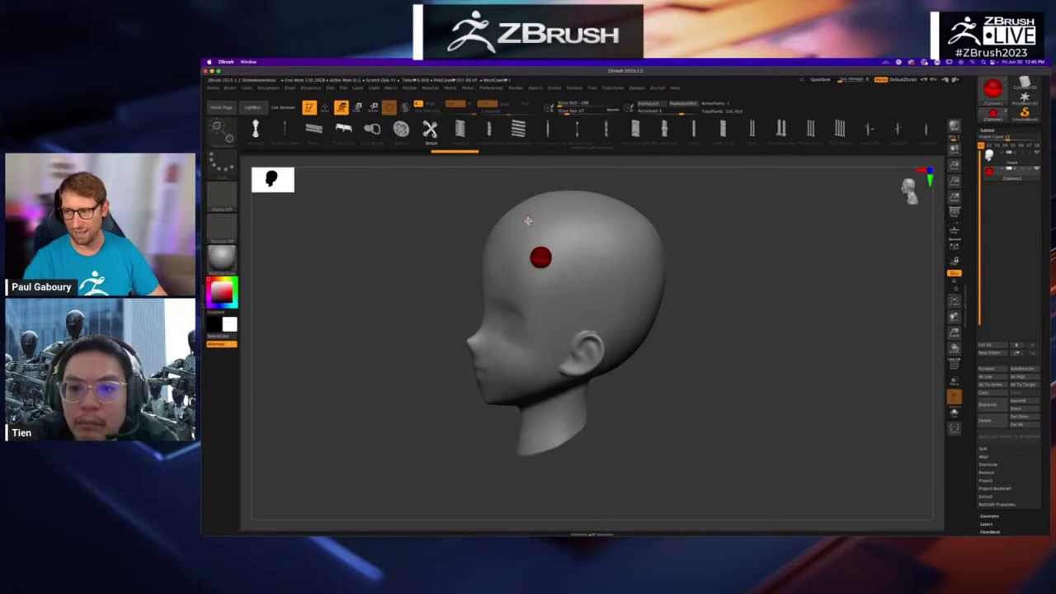
{"action": "left_click_drag", "start_coordinate": [541, 251], "coordinate": [547, 251]}
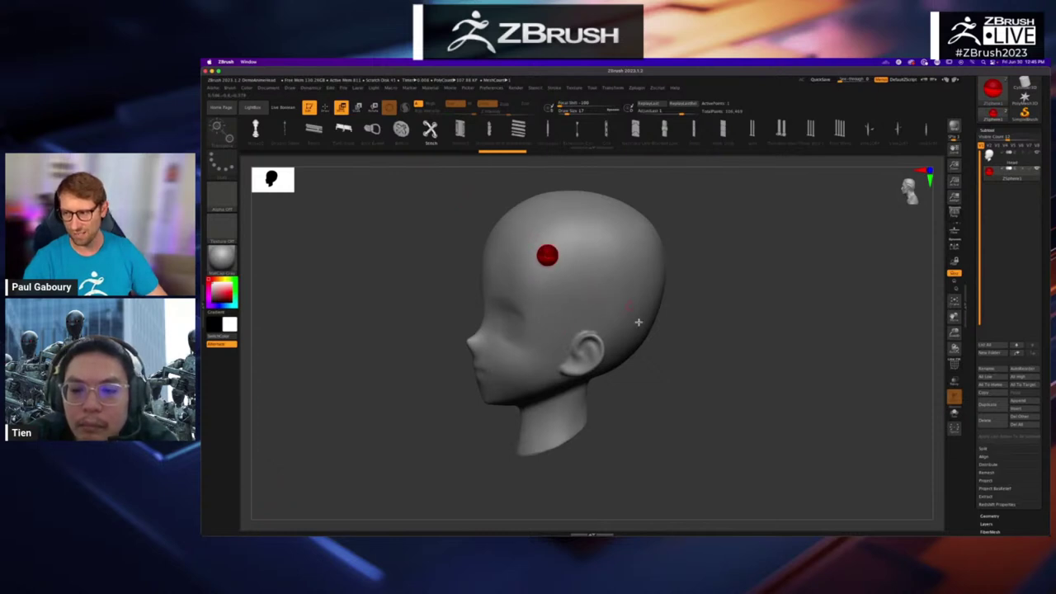
Step: Draw a chain of ZSpheres from the temple around the back of the head and down toward the neck
{"action": "key", "text": "q"}
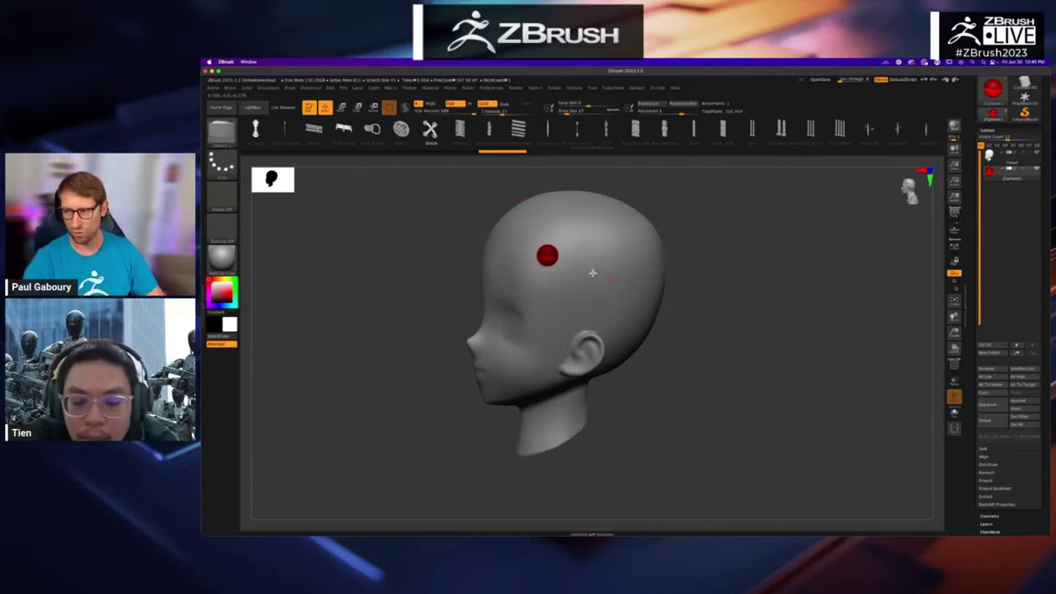
{"action": "left_click_drag", "start_coordinate": [547, 255], "coordinate": [651, 299]}
{"action": "left_click_drag", "start_coordinate": [717, 334], "coordinate": [645, 298]}
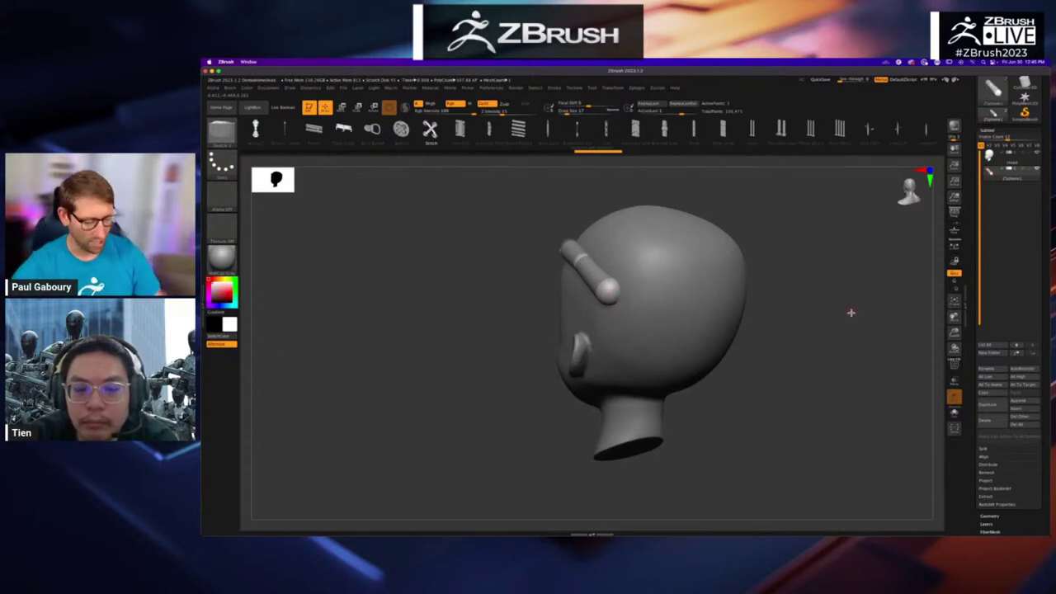
{"action": "key", "text": "w"}
{"action": "key", "text": "q"}
{"action": "left_click", "coordinate": [669, 282]}
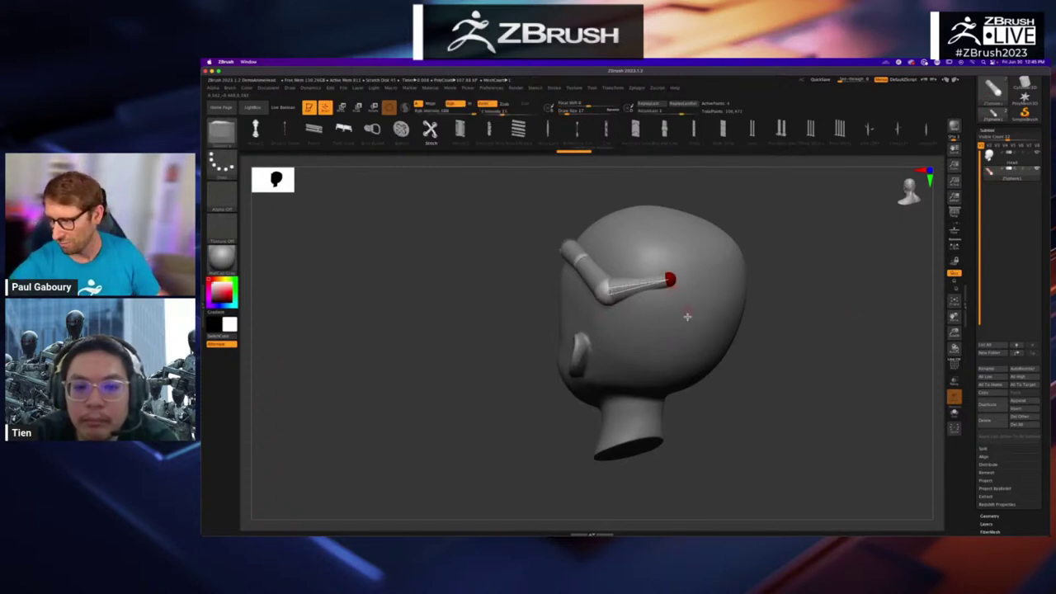
{"action": "left_click", "coordinate": [690, 314]}
{"action": "left_click", "coordinate": [674, 339]}
{"action": "left_click", "coordinate": [632, 379]}
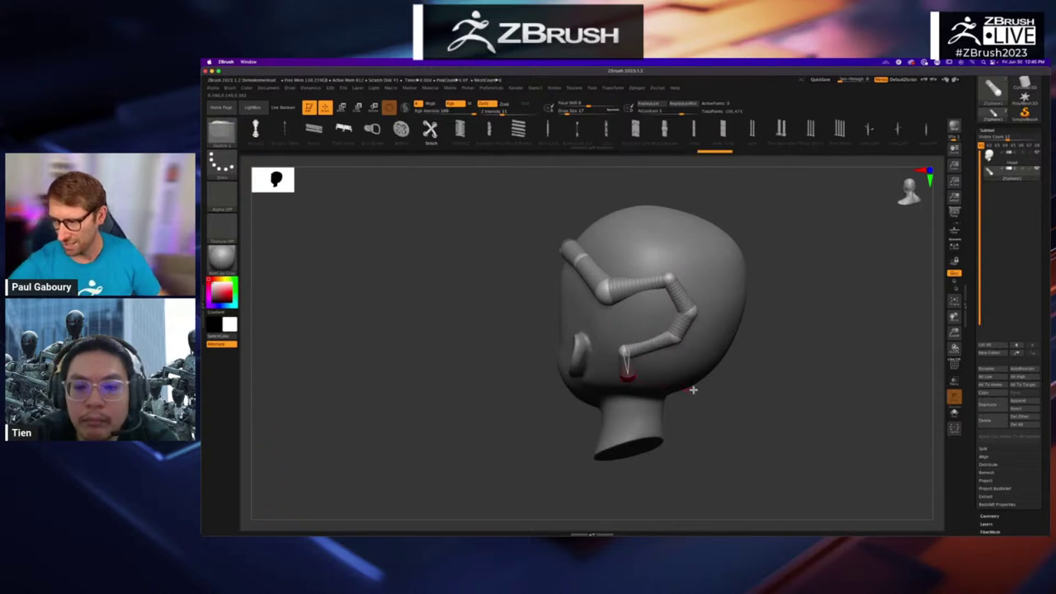
Step: Extend the ZSphere chain across the nape and below the ear toward the jaw
{"action": "mouse_move", "coordinate": [693, 389]}
{"action": "left_mouse_down"}
{"action": "mouse_move", "coordinate": [652, 344]}
{"action": "mouse_move", "coordinate": [650, 316]}
{"action": "mouse_move", "coordinate": [654, 363]}
{"action": "mouse_move", "coordinate": [628, 379]}
{"action": "mouse_move", "coordinate": [538, 386]}
{"action": "left_mouse_up"}
{"action": "key", "text": "w"}
{"action": "left_click", "coordinate": [593, 327]}
{"action": "key", "text": "q"}
{"action": "left_click", "coordinate": [528, 419]}
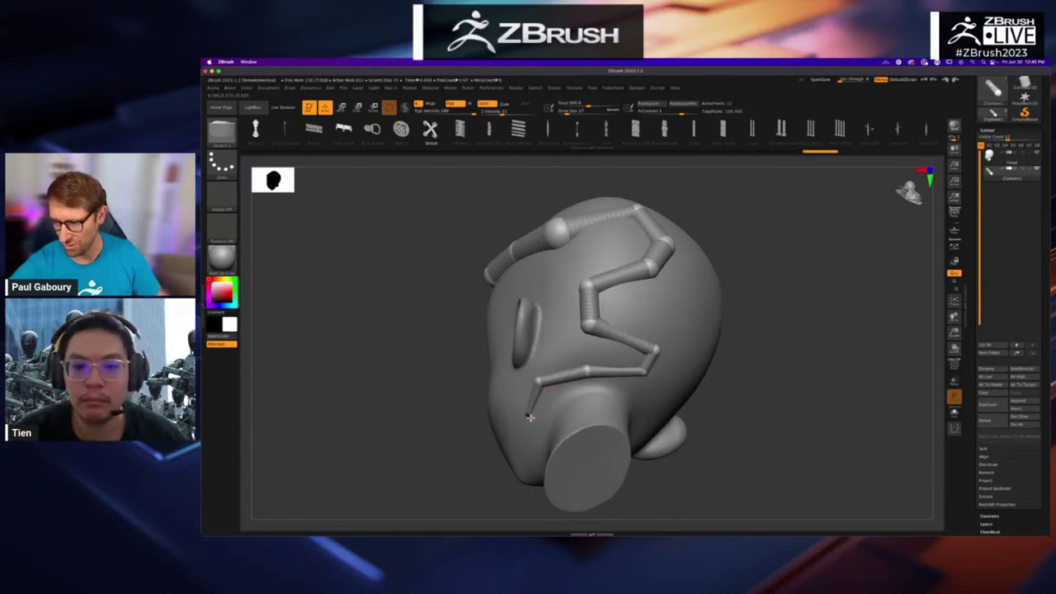
{"action": "right_click_drag", "start_coordinate": [663, 394], "coordinate": [652, 412], "text": "ctrl"}
{"action": "right_click_drag", "start_coordinate": [652, 412], "coordinate": [655, 389]}
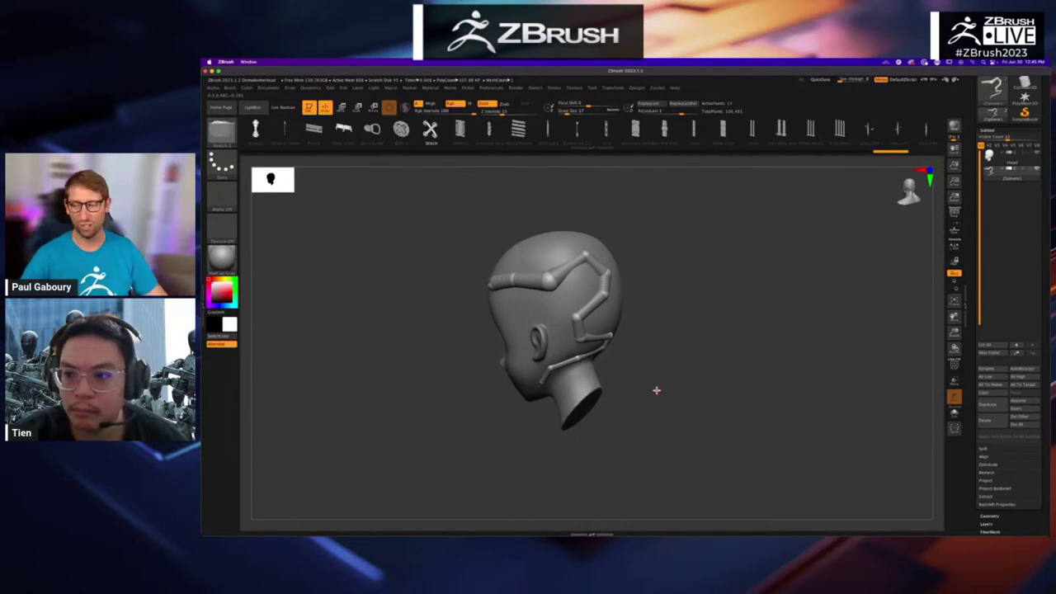
{"action": "right_click_drag", "start_coordinate": [705, 353], "coordinate": [672, 341]}
Step: Pull the ZSpheres along the back of the head outward so the chain stands off the surface
{"action": "key", "text": "w"}
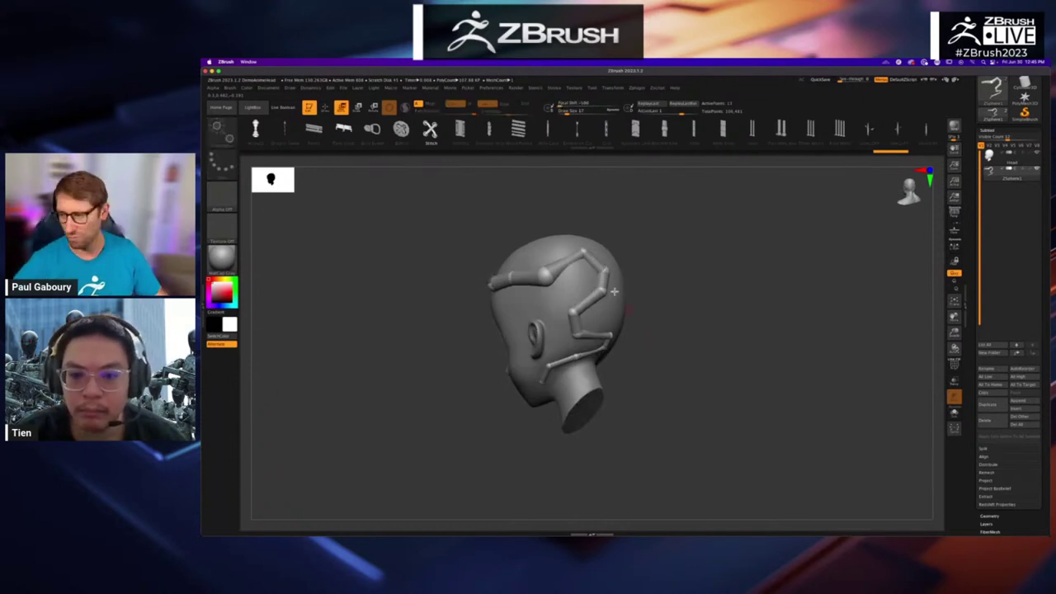
{"action": "left_click_drag", "start_coordinate": [588, 252], "coordinate": [594, 229]}
{"action": "left_click_drag", "start_coordinate": [606, 272], "coordinate": [636, 256]}
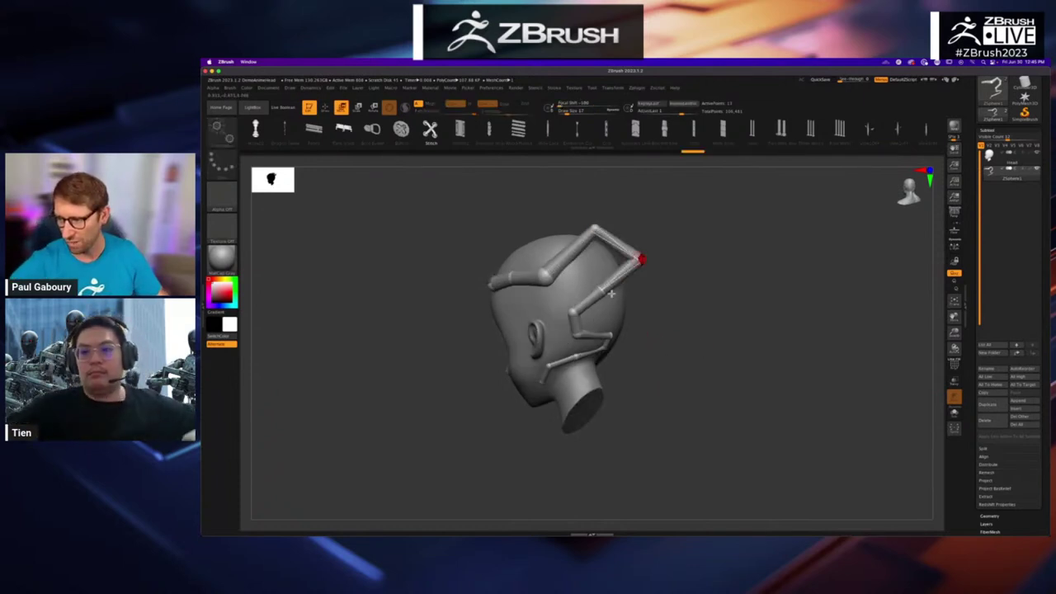
{"action": "left_click_drag", "start_coordinate": [607, 292], "coordinate": [625, 298]}
{"action": "mouse_move", "coordinate": [631, 301]}
{"action": "right_mouse_down"}
{"action": "mouse_move", "coordinate": [641, 306]}
{"action": "mouse_move", "coordinate": [628, 300]}
{"action": "right_mouse_up"}
{"action": "left_click_drag", "start_coordinate": [628, 301], "coordinate": [625, 334]}
{"action": "key", "text": "r"}
{"action": "left_click_drag", "start_coordinate": [688, 347], "coordinate": [740, 352]}
{"action": "right_click_drag", "start_coordinate": [740, 352], "coordinate": [704, 358], "text": "alt"}
{"action": "right_click_drag", "start_coordinate": [704, 358], "coordinate": [714, 368], "text": "ctrl"}
{"action": "left_click_drag", "start_coordinate": [714, 369], "coordinate": [766, 355]}
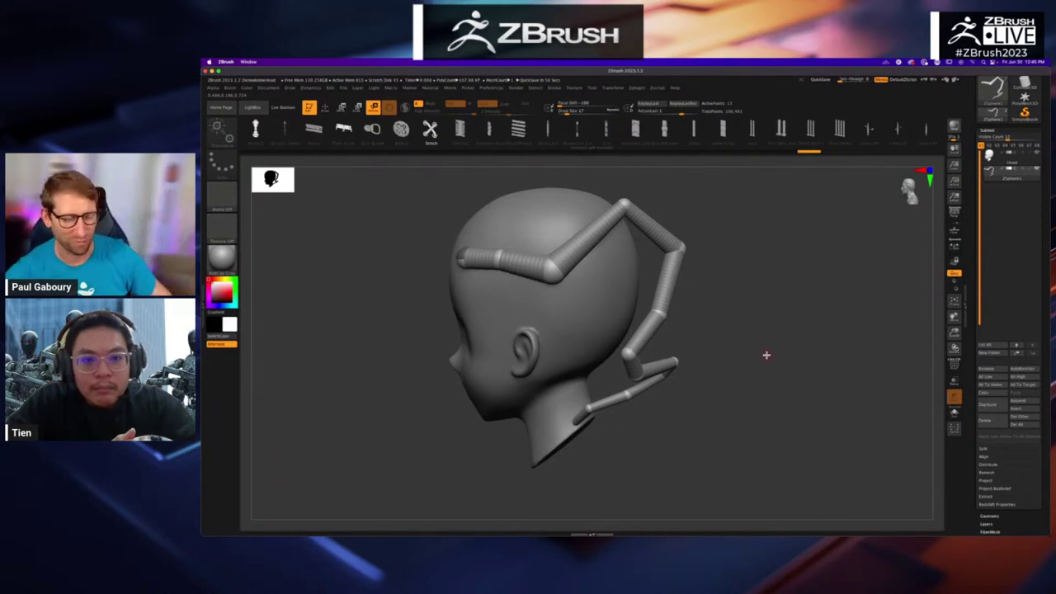
{"action": "left_click_drag", "start_coordinate": [726, 342], "coordinate": [730, 347]}
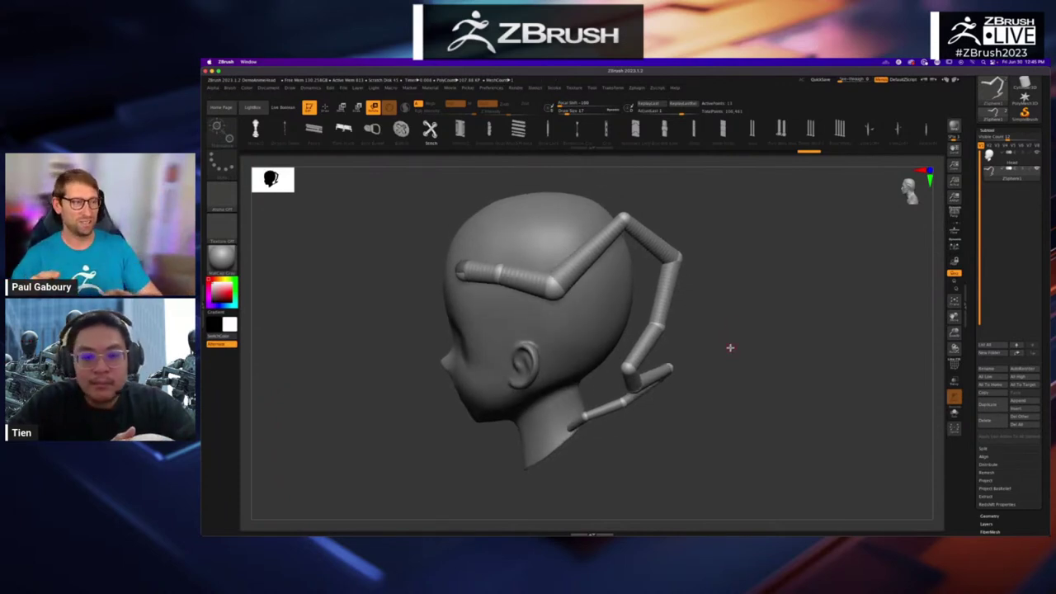
Step: Compare the ZSphere chain with its adaptive skin preview and open the Adaptive Skin settings
{"action": "key", "text": "w"}
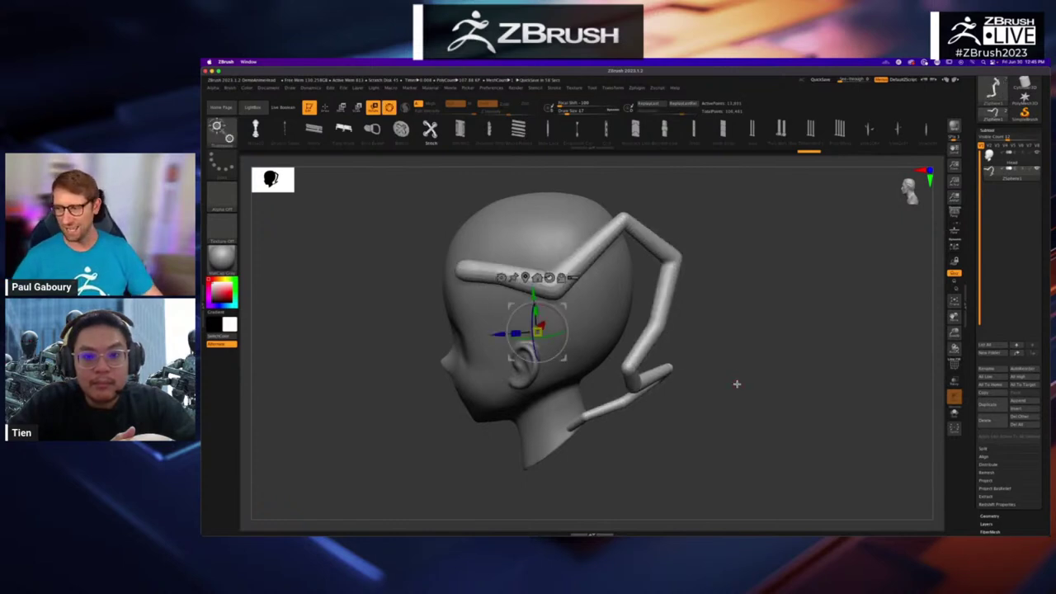
{"action": "key", "text": "q"}
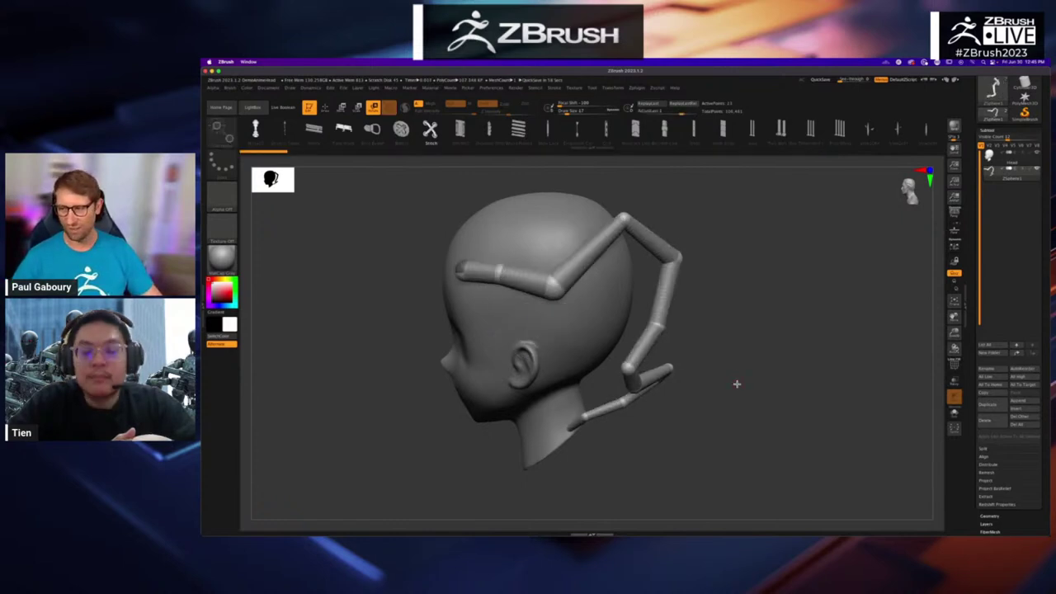
{"action": "left_click", "coordinate": [990, 129]}
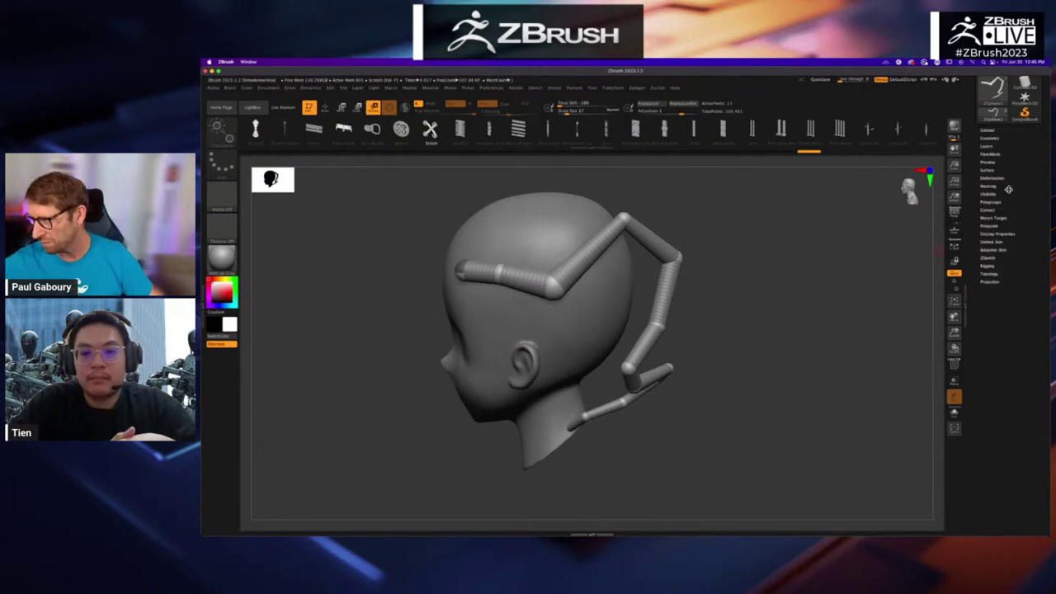
{"action": "left_click", "coordinate": [998, 250]}
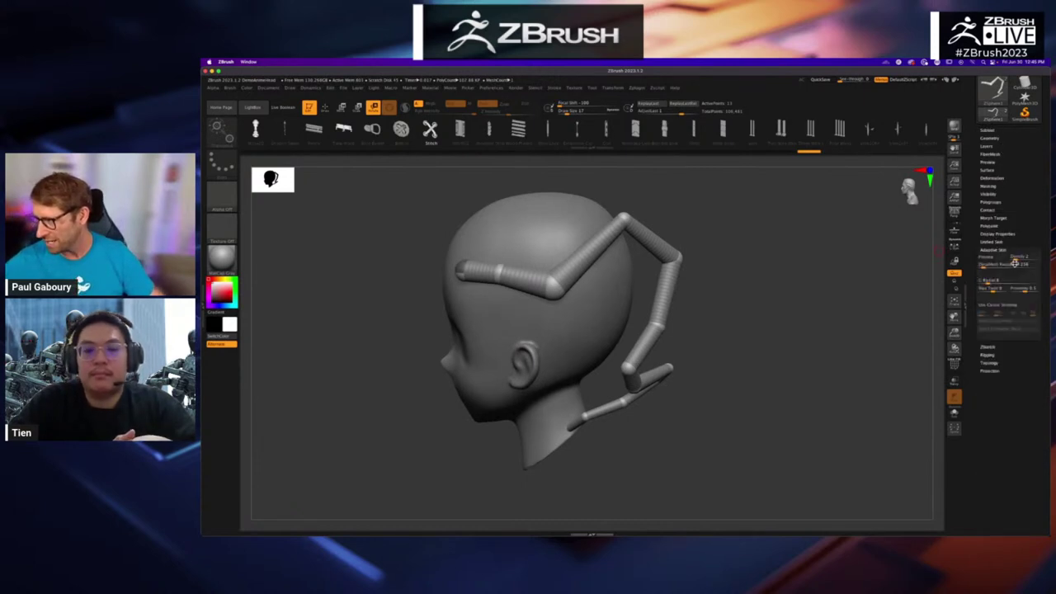
{"action": "left_click", "coordinate": [988, 259]}
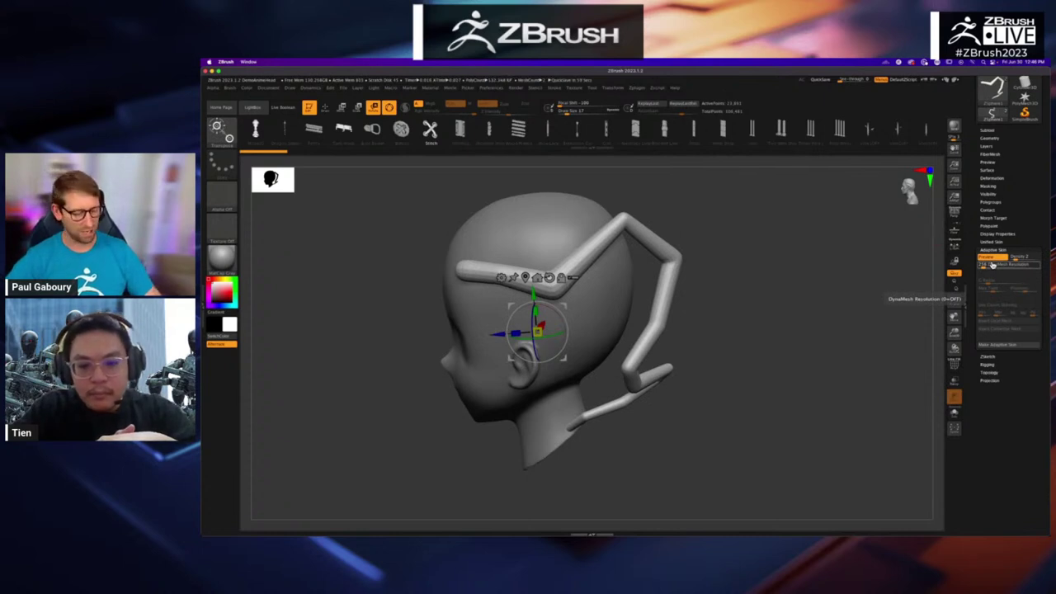
{"action": "key", "text": "q"}
{"action": "key", "text": "a"}
{"action": "key", "text": "a"}
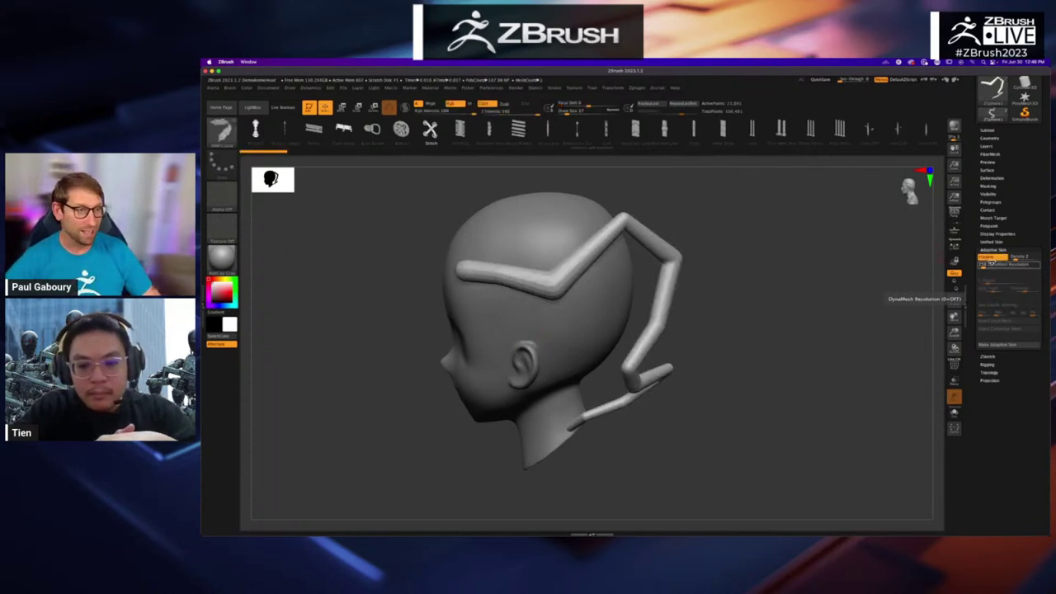
Step: Set the adaptive skin's DynaMesh Resolution to 0 and Density to 4, then preview the result and close the settings
{"action": "left_click", "coordinate": [992, 265]}
{"action": "left_click", "coordinate": [993, 265]}
{"action": "left_click", "coordinate": [992, 265]}
{"action": "left_click", "coordinate": [993, 265]}
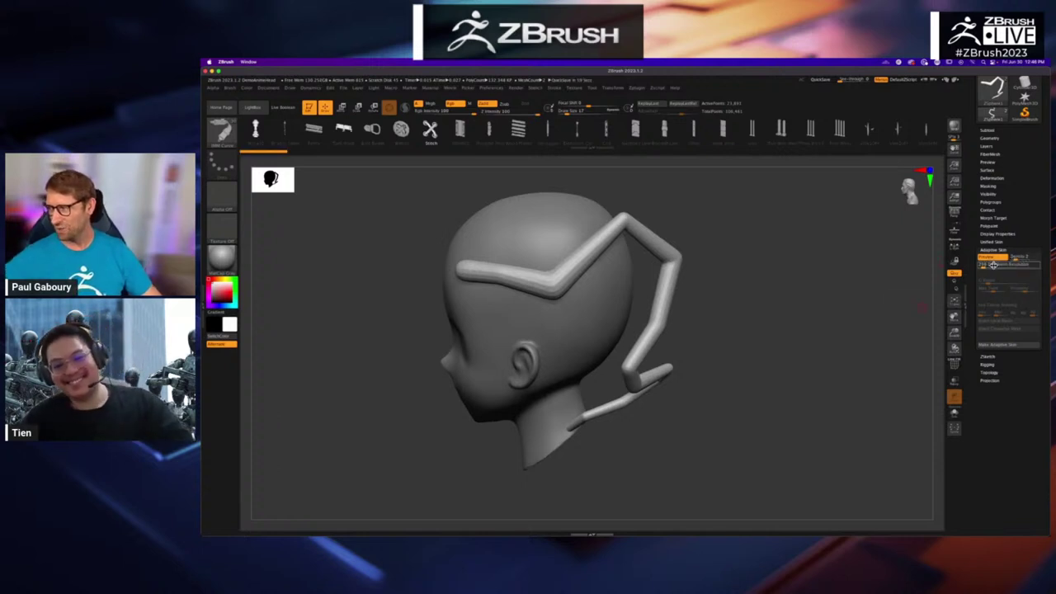
{"action": "left_click", "coordinate": [990, 265]}
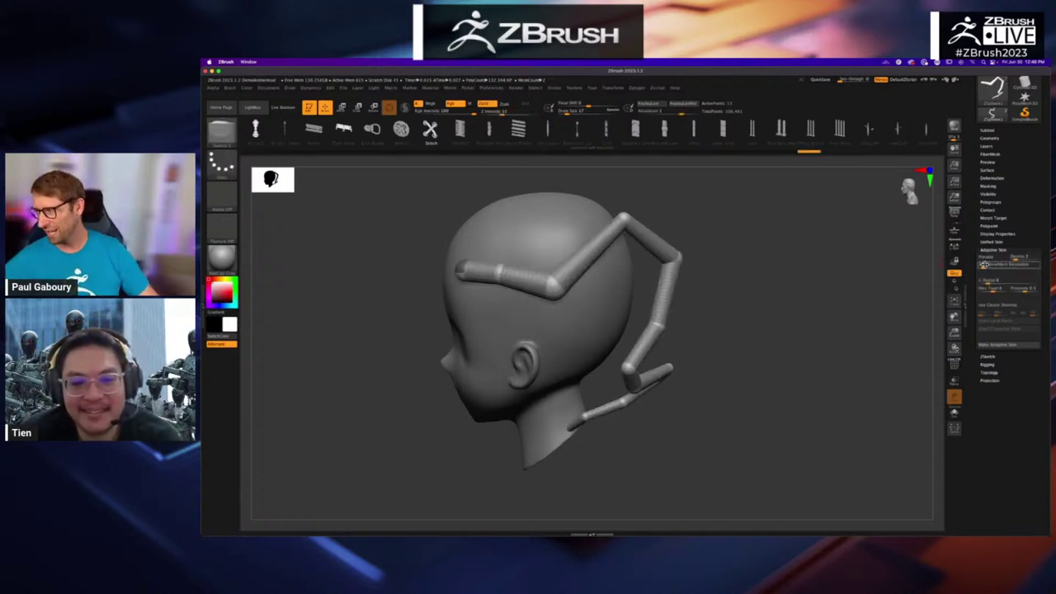
{"action": "key", "text": "a"}
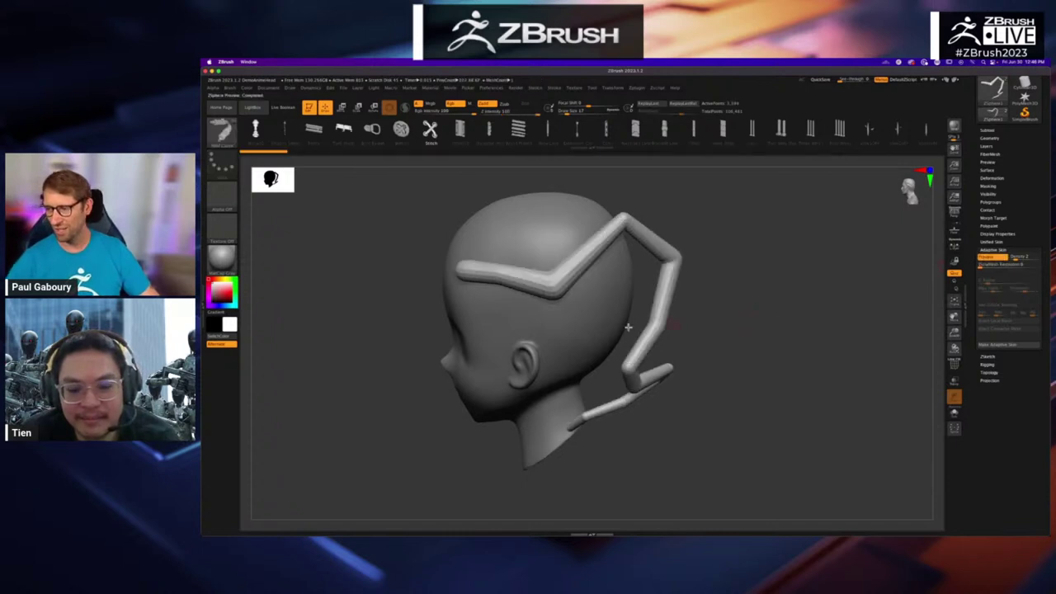
{"action": "key", "text": "a"}
{"action": "key", "text": "a"}
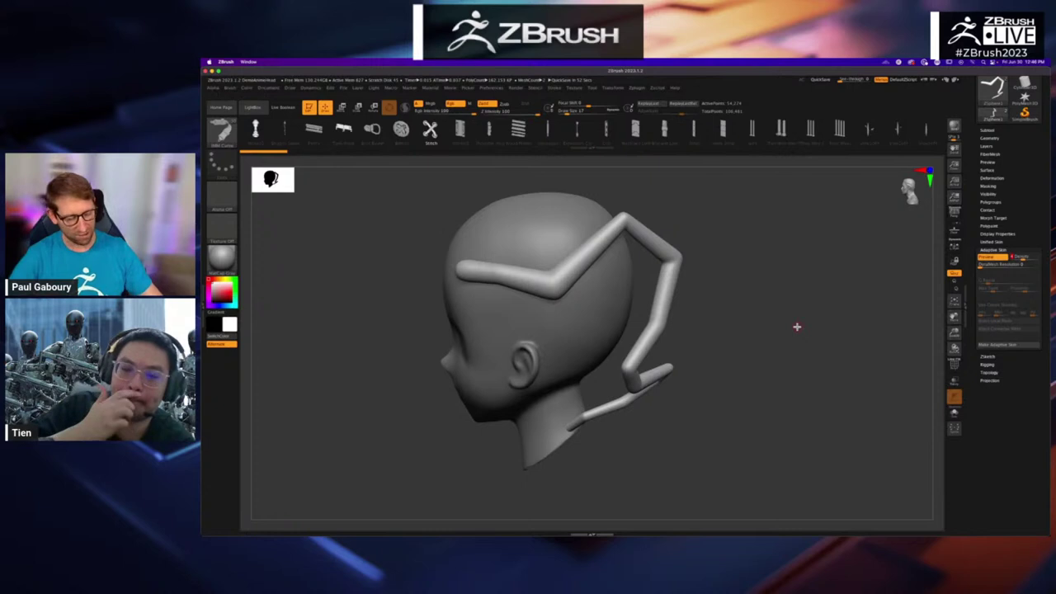
{"action": "key", "text": "a"}
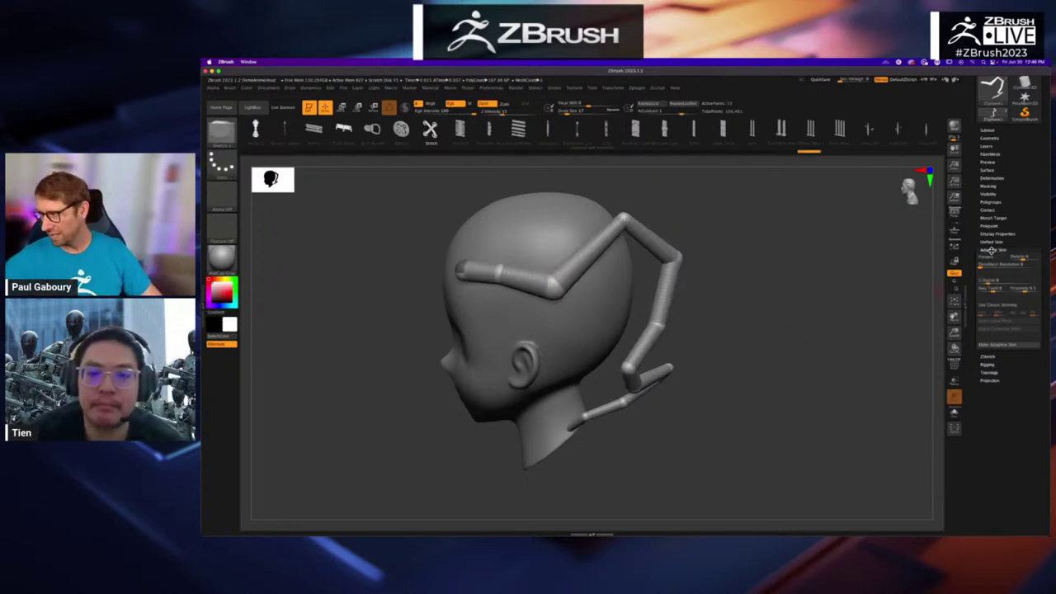
{"action": "left_click", "coordinate": [1023, 251]}
{"action": "scroll", "coordinate": [1030, 255], "scroll_direction": "up", "scroll_amount": 3}
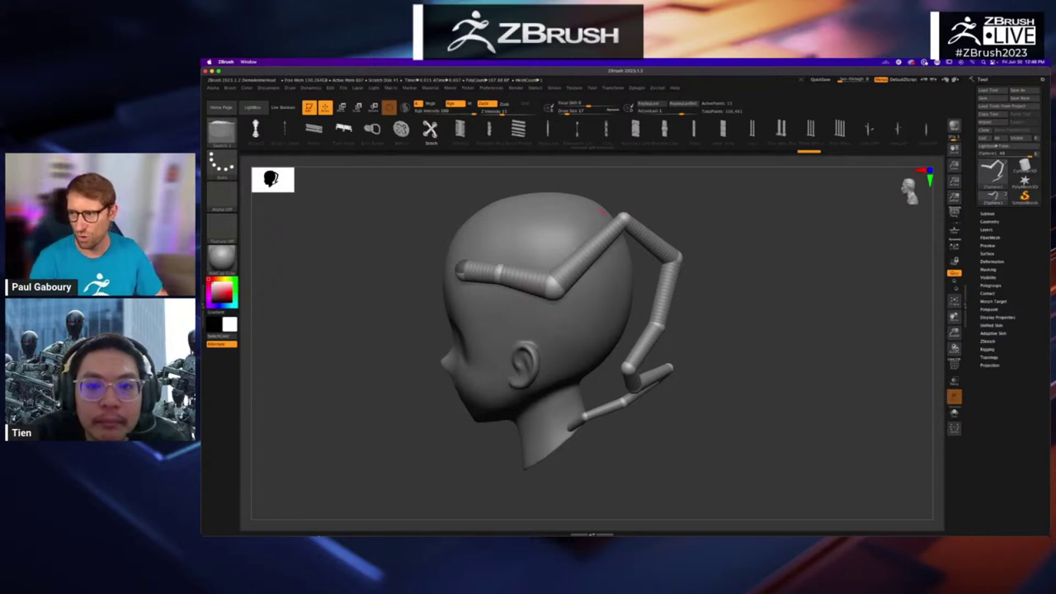
Step: Examine the Curves Helper stroke options, including resizing ZSpheres to the draw size, and check the chain's adaptive skin preview
{"action": "left_click", "coordinate": [555, 88]}
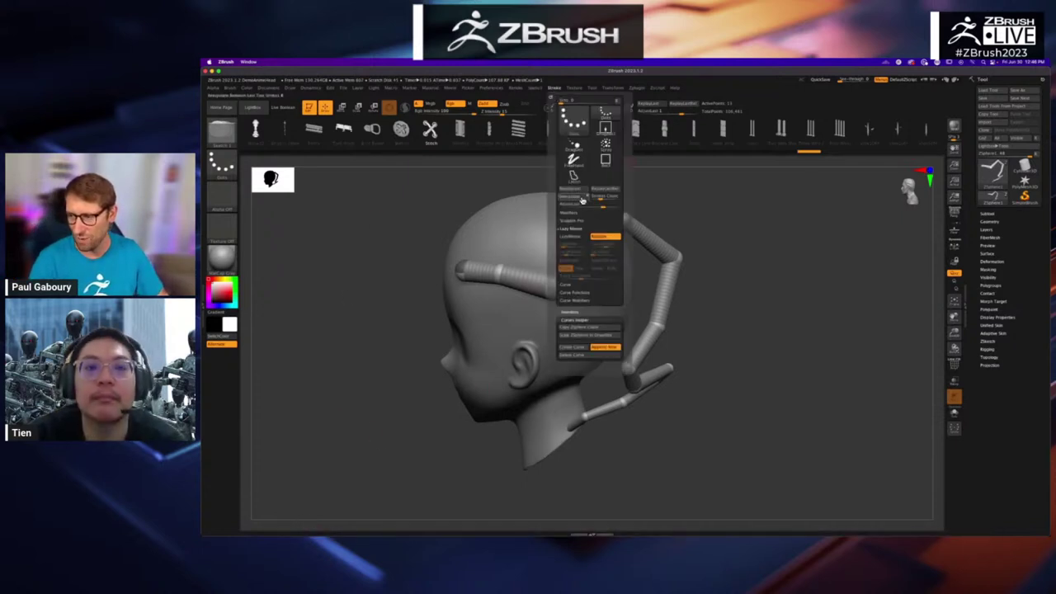
{"action": "left_click", "coordinate": [582, 320]}
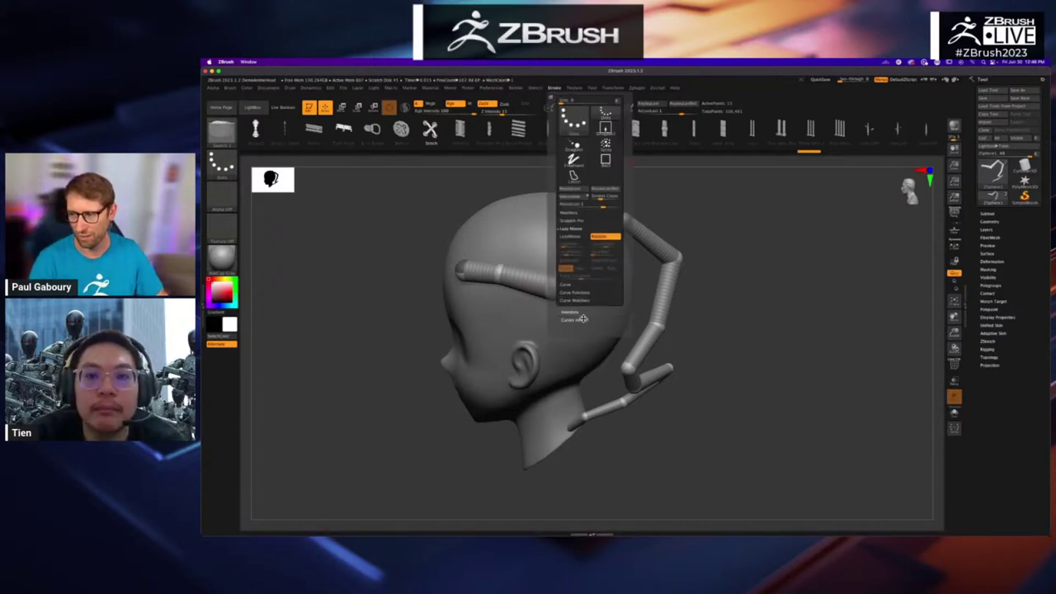
{"action": "left_click", "coordinate": [582, 319]}
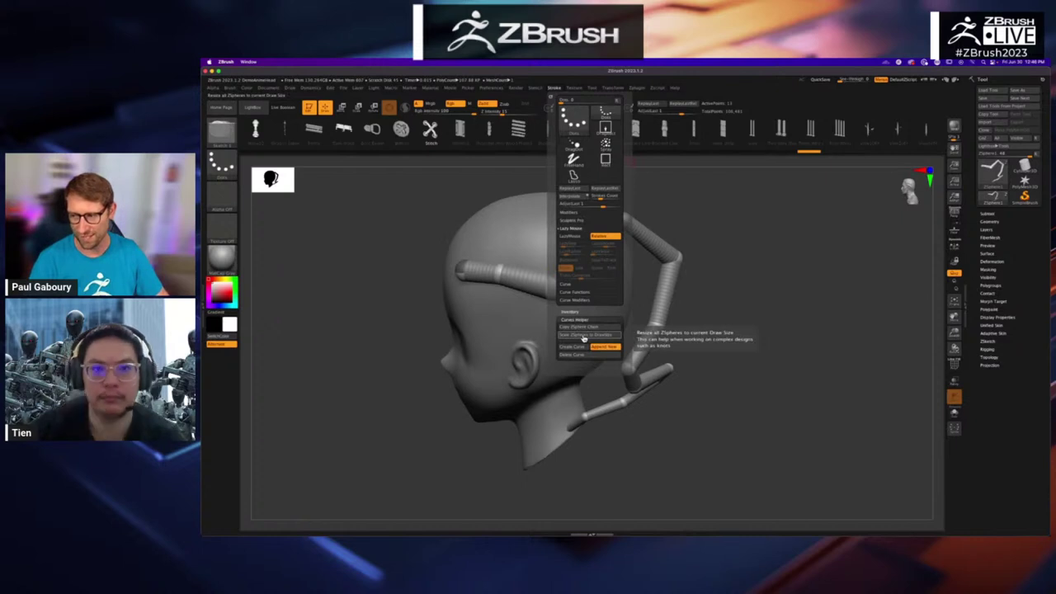
{"action": "left_click", "coordinate": [583, 337]}
{"action": "key", "text": "a"}
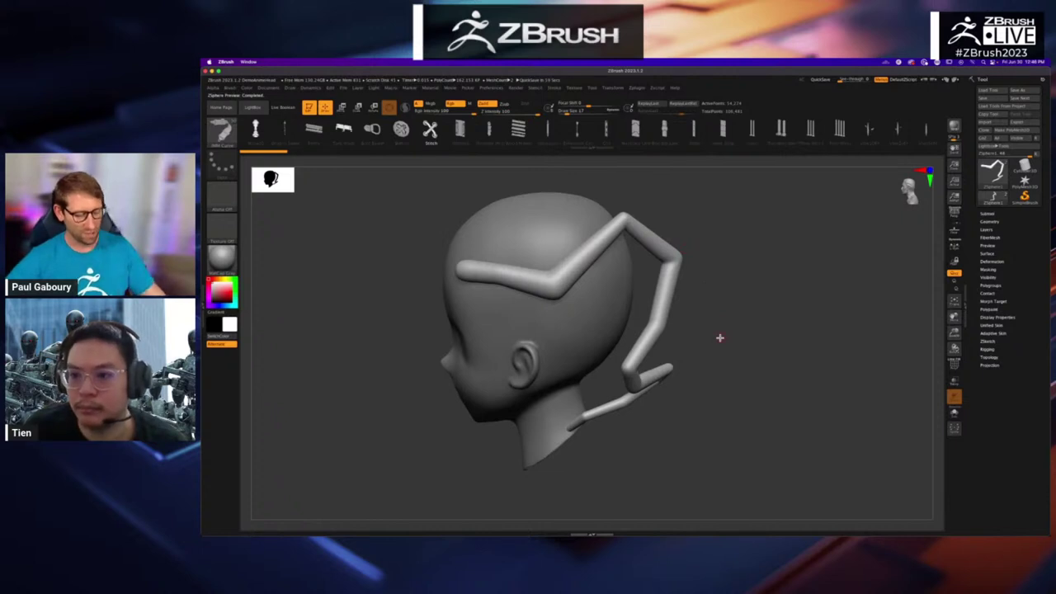
{"action": "key", "text": "a"}
Step: Leave the adaptive skin preview and scale all ZSpheres in the chain up to a larger draw size
{"action": "key", "text": "w"}
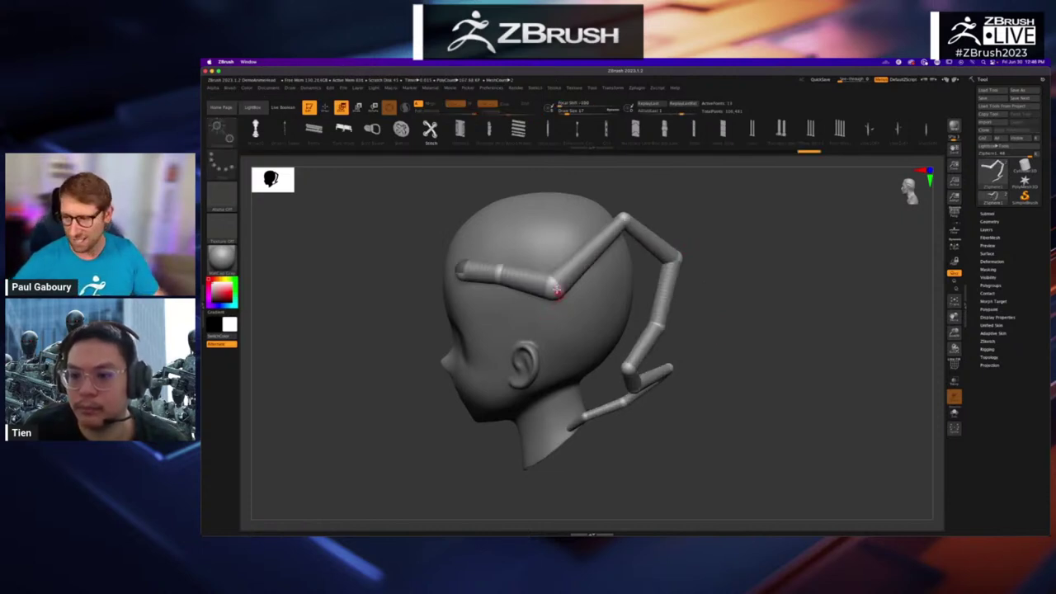
{"action": "key", "text": "q"}
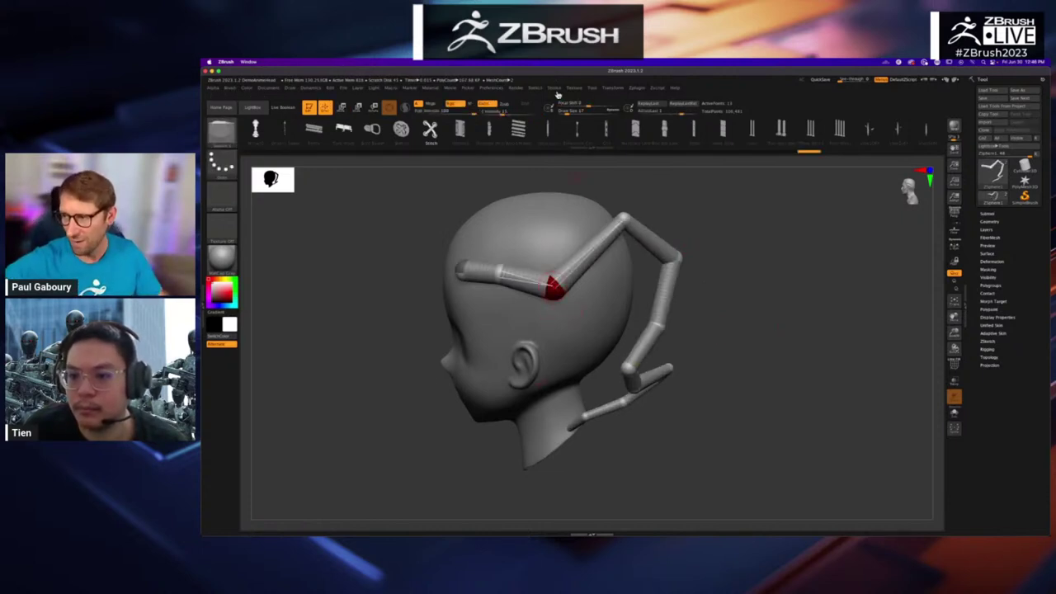
{"action": "left_click", "coordinate": [554, 87]}
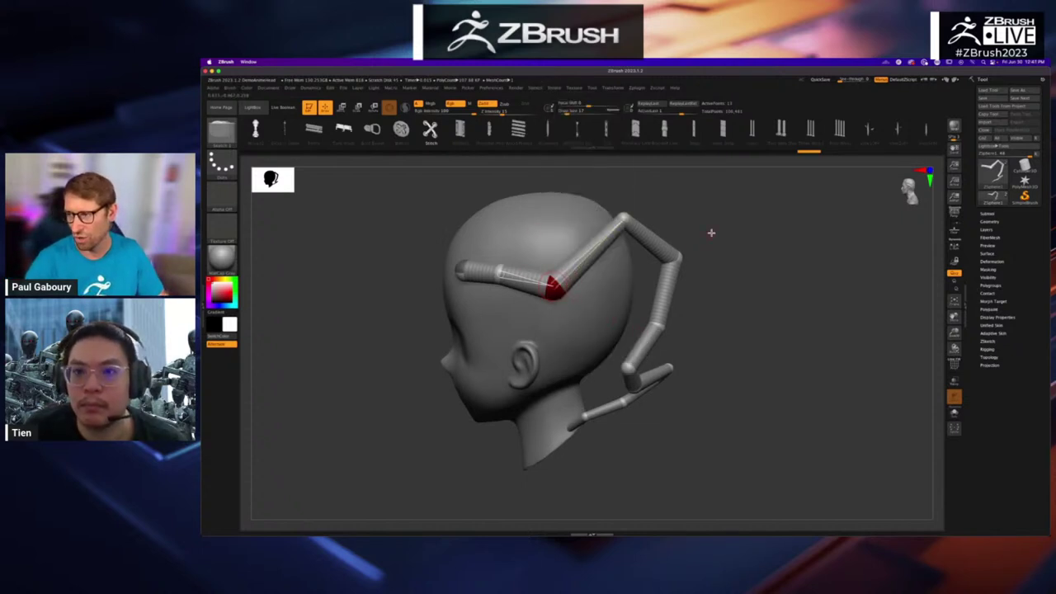
{"action": "key", "text": "s"}
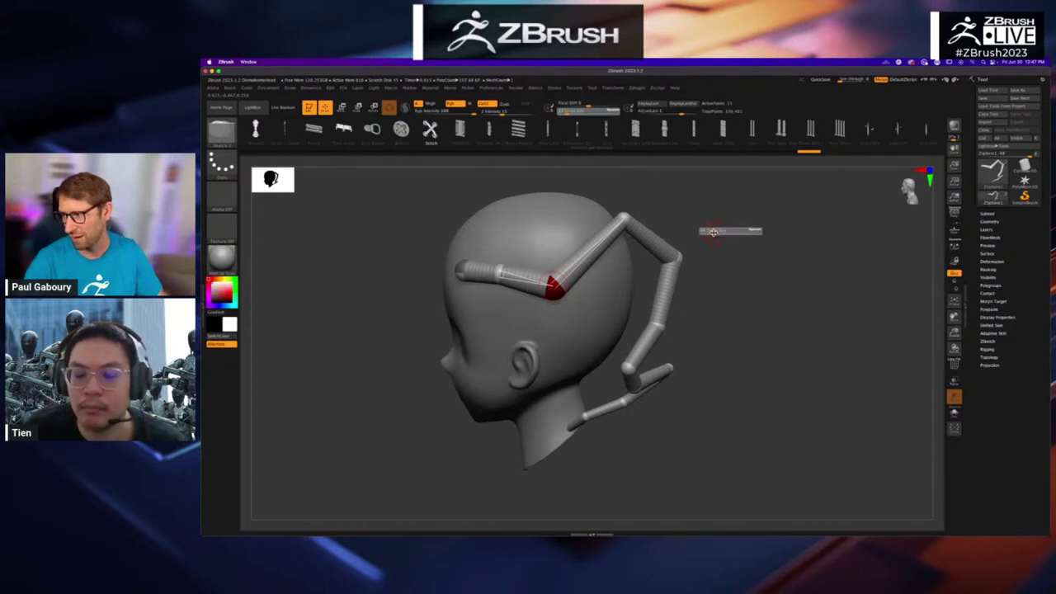
{"action": "left_click", "coordinate": [554, 88]}
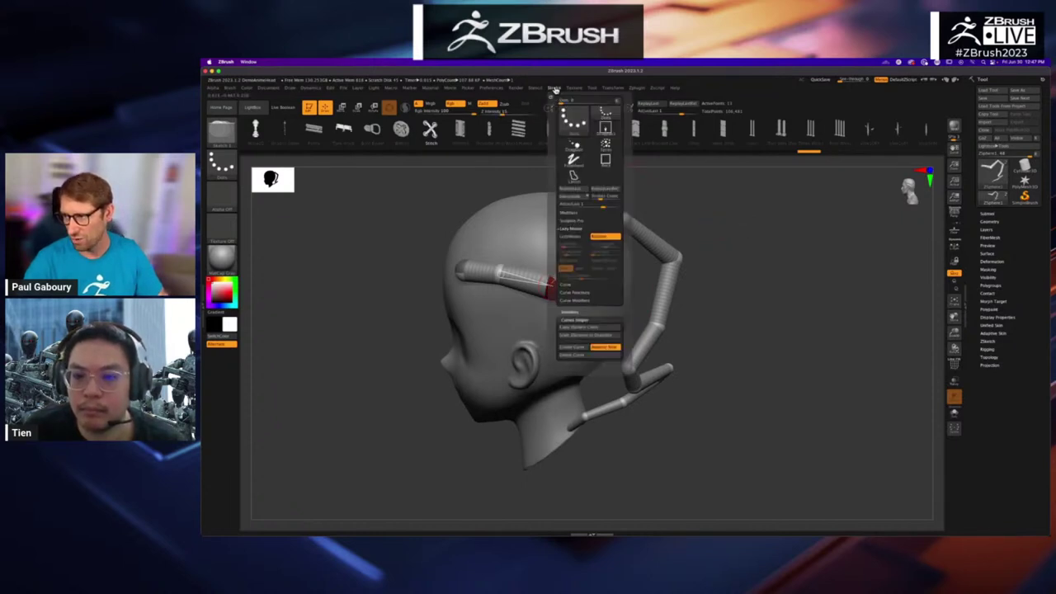
{"action": "left_click", "coordinate": [581, 336]}
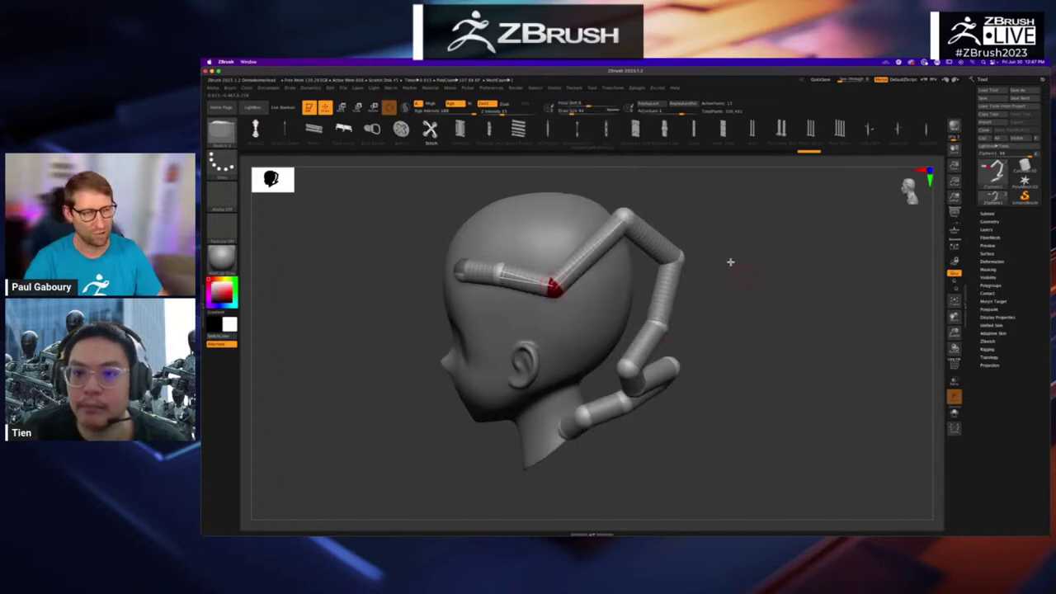
Step: Try scaling the whole ZSphere chain to a very thin draw size and to a much thicker one
{"action": "key", "text": "s"}
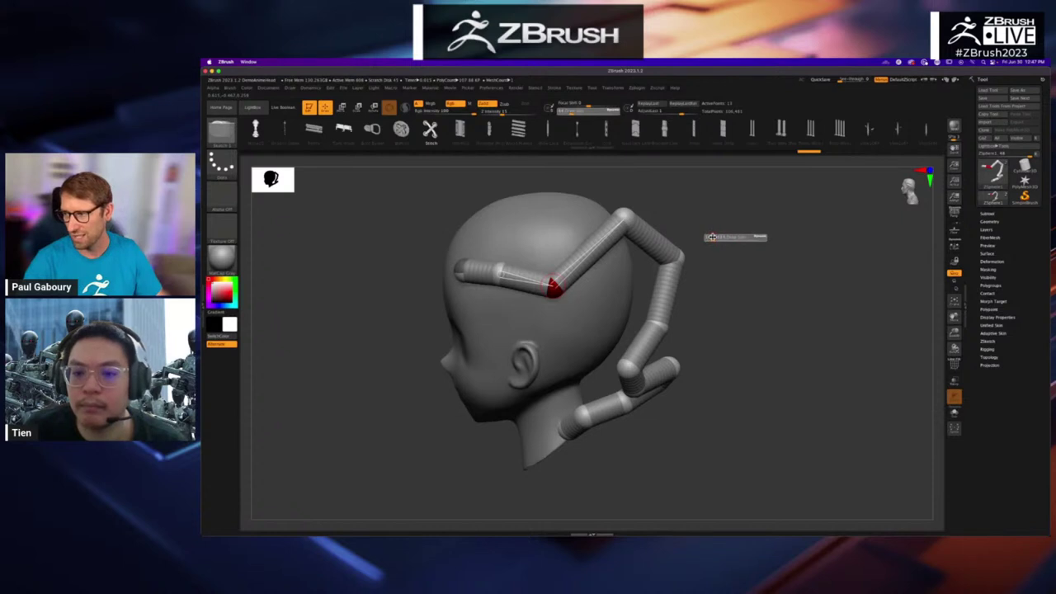
{"action": "left_click", "coordinate": [553, 89]}
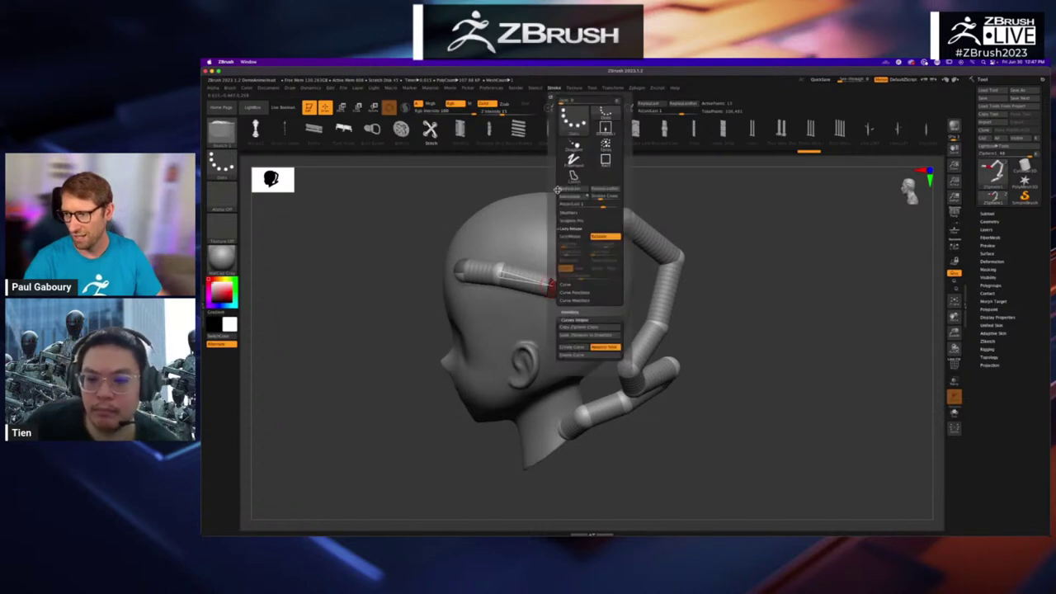
{"action": "left_click", "coordinate": [583, 331]}
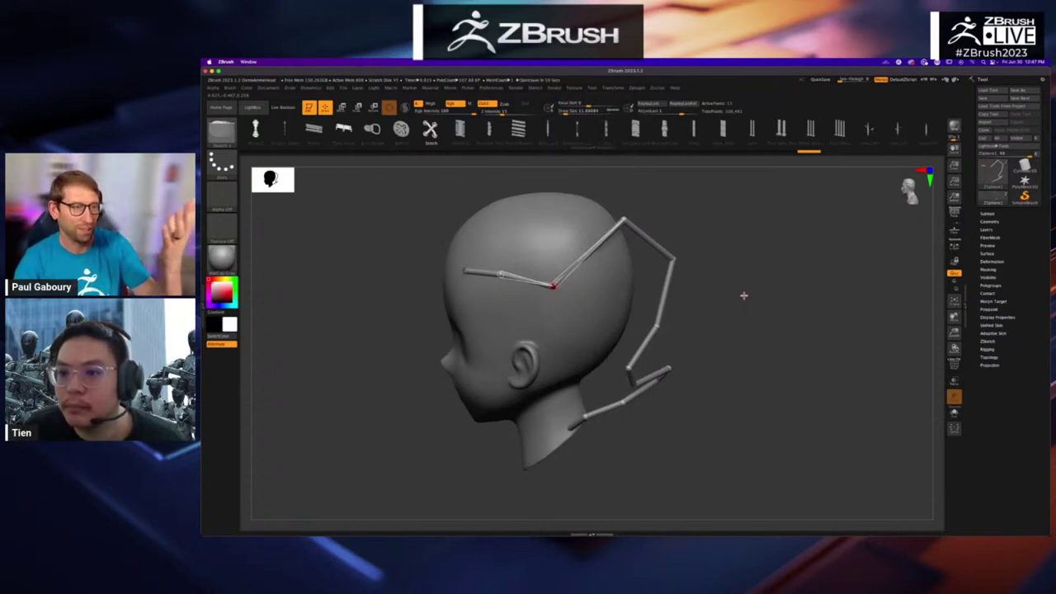
{"action": "key", "text": "s"}
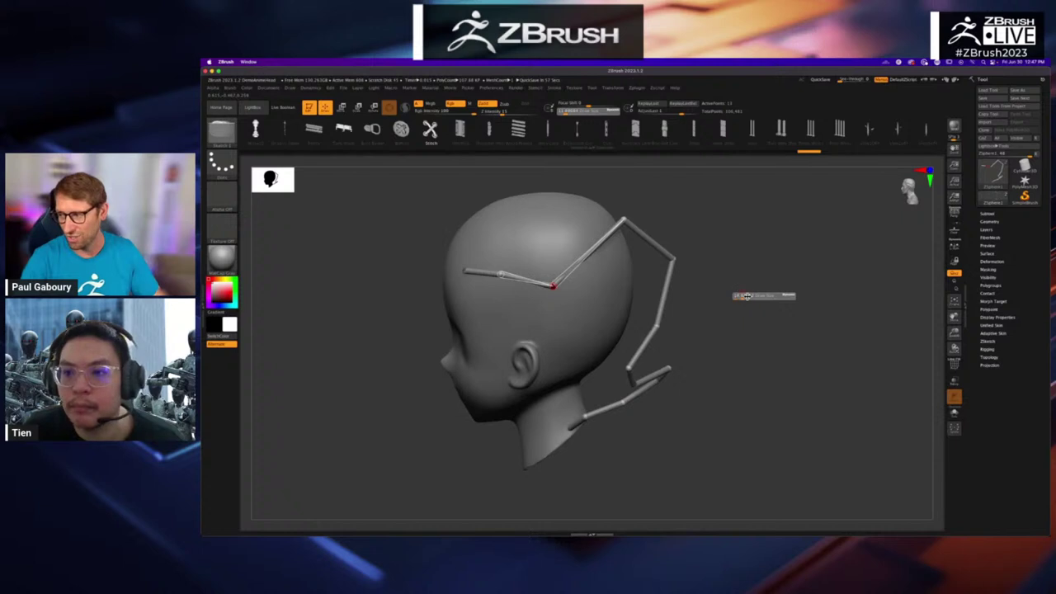
{"action": "left_click", "coordinate": [562, 88]}
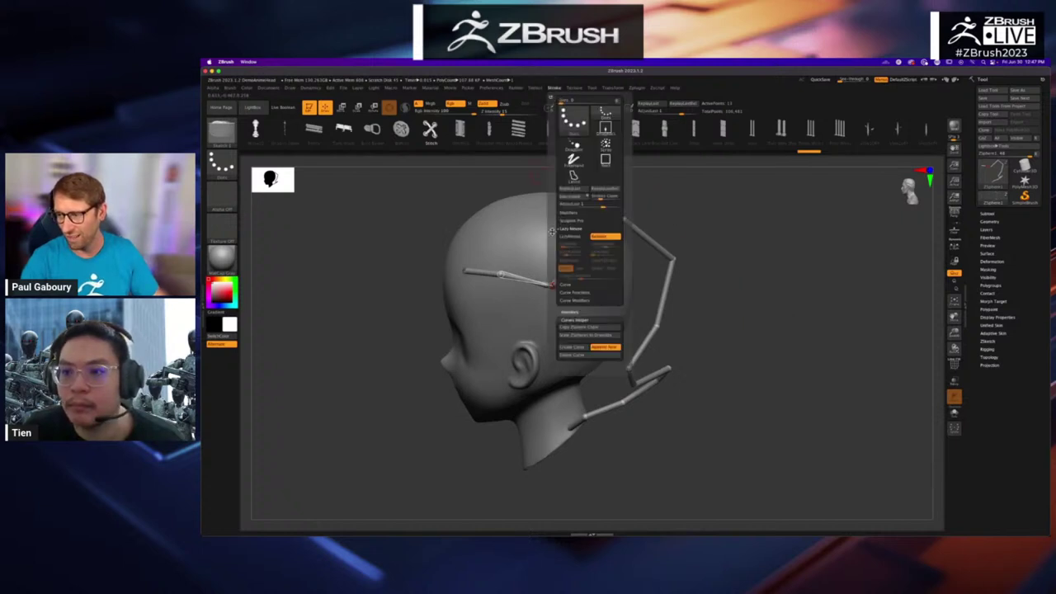
{"action": "left_click", "coordinate": [585, 335]}
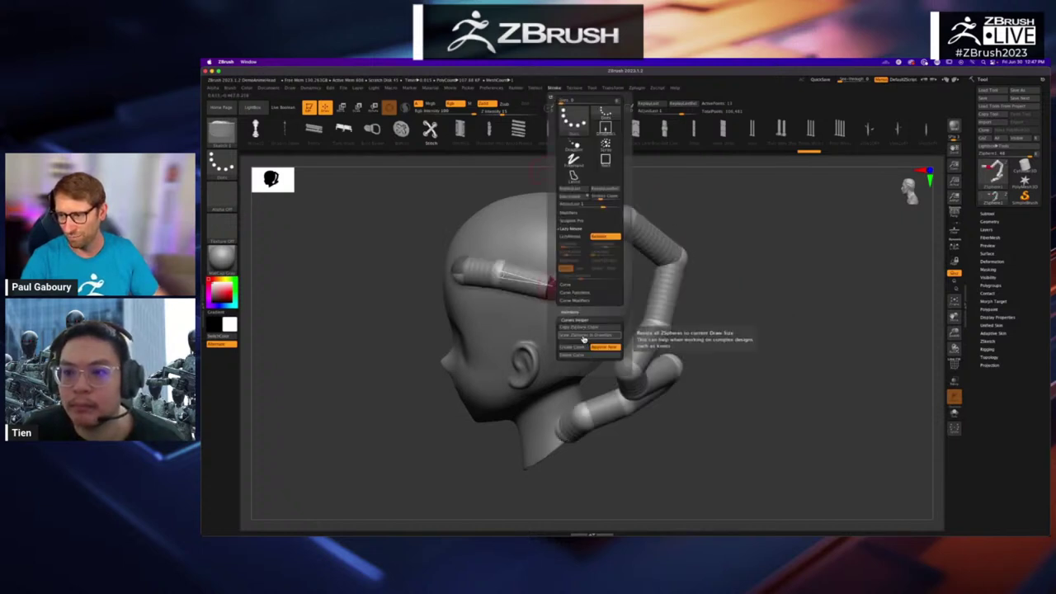
Step: Scale all ZSpheres to a medium draw size and copy the ZSphere chain with the Curves Helper
{"action": "key", "text": "o"}
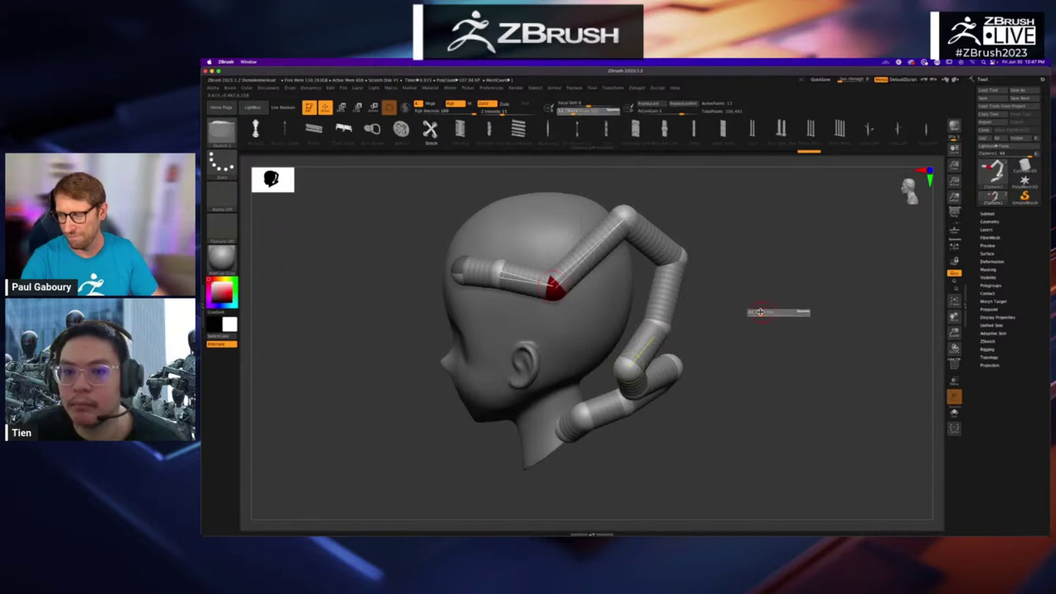
{"action": "left_click", "coordinate": [555, 87]}
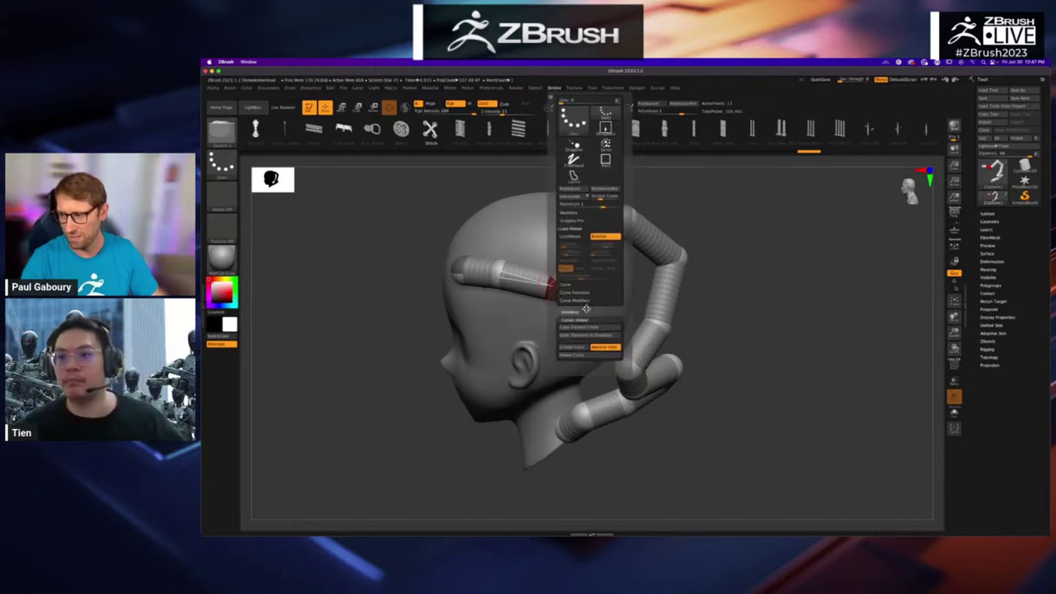
{"action": "left_click", "coordinate": [582, 335]}
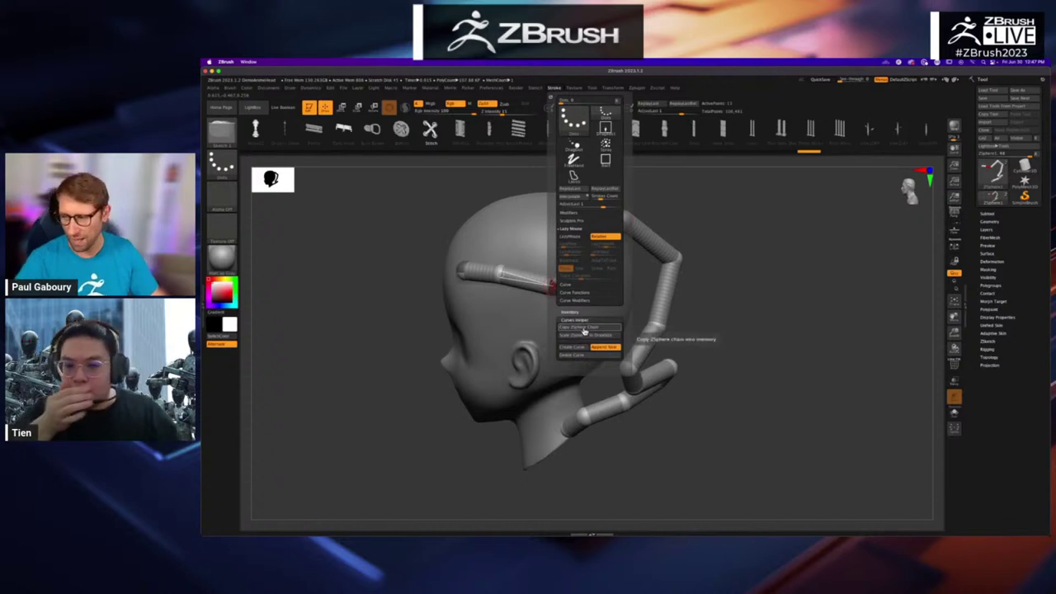
{"action": "left_click", "coordinate": [600, 329]}
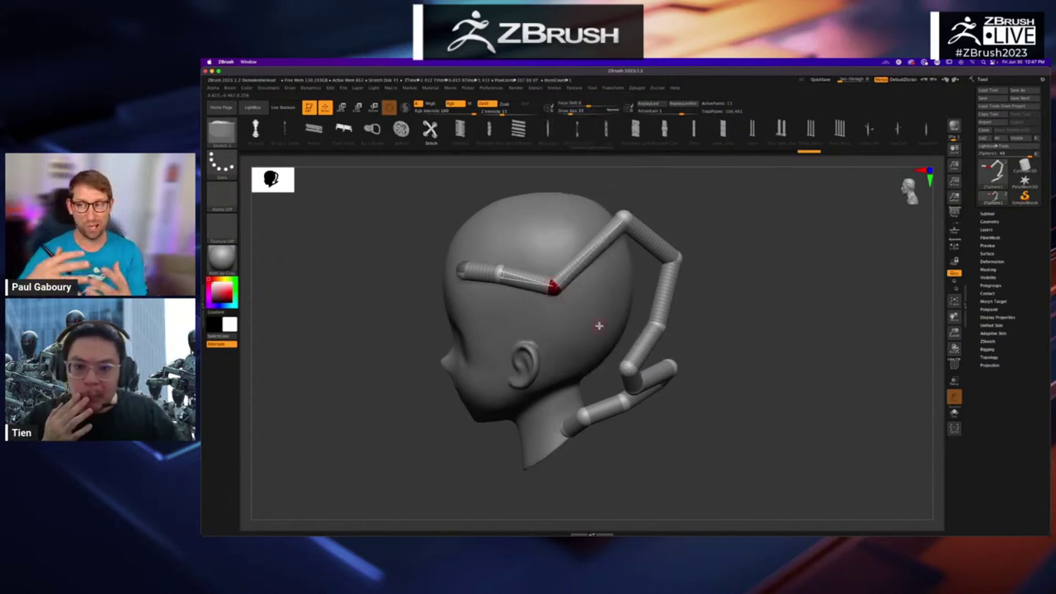
Step: Create a curve from the copied ZSphere chain and hide the ZSphere subtool so only the curve remains around the head
{"action": "left_click", "coordinate": [555, 88]}
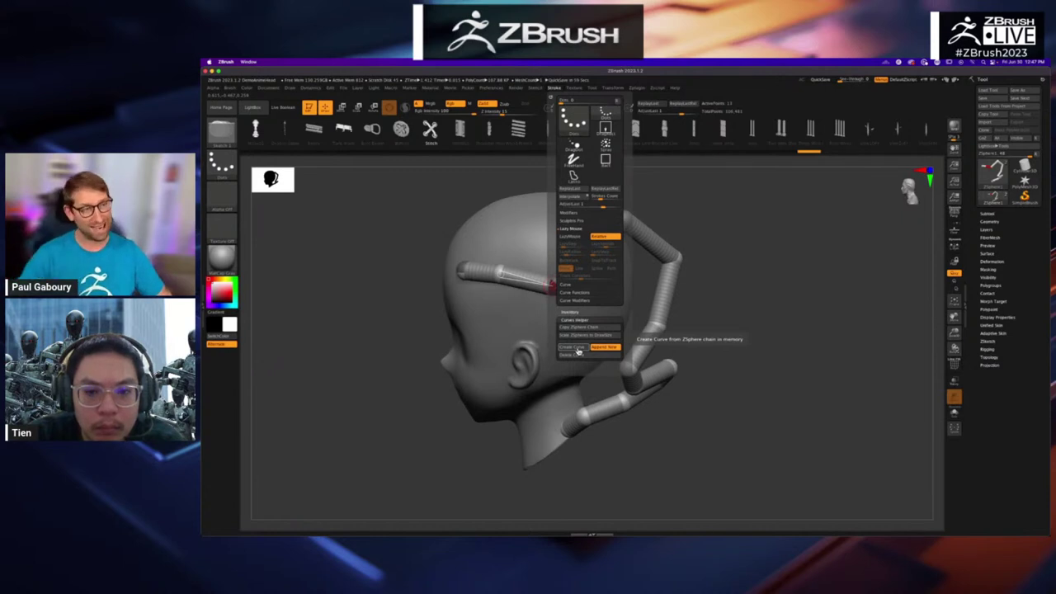
{"action": "left_click", "coordinate": [578, 352]}
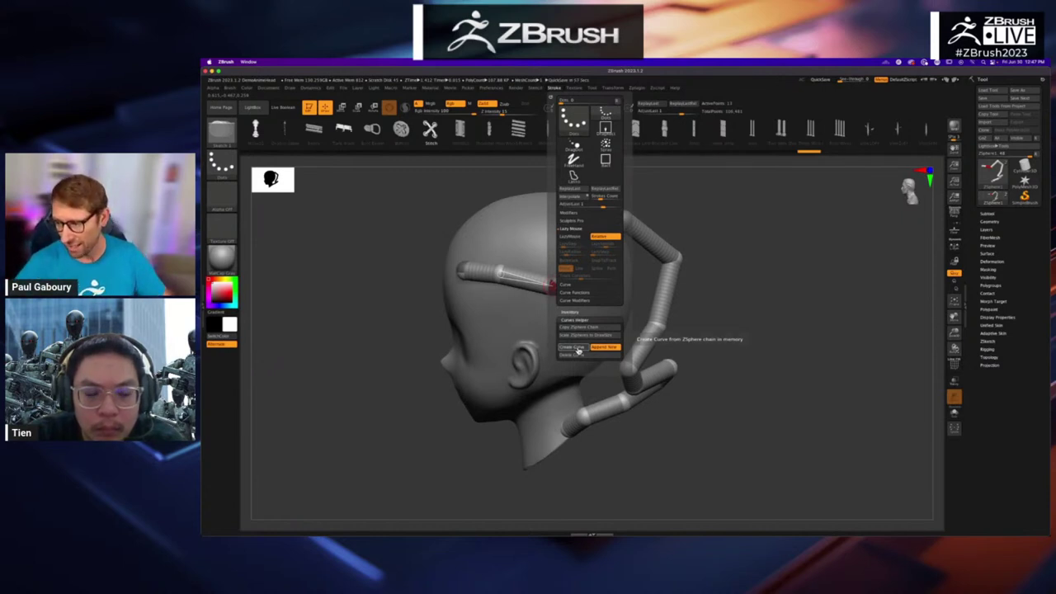
{"action": "left_click", "coordinate": [987, 213]}
{"action": "mouse_move", "coordinate": [999, 192]}
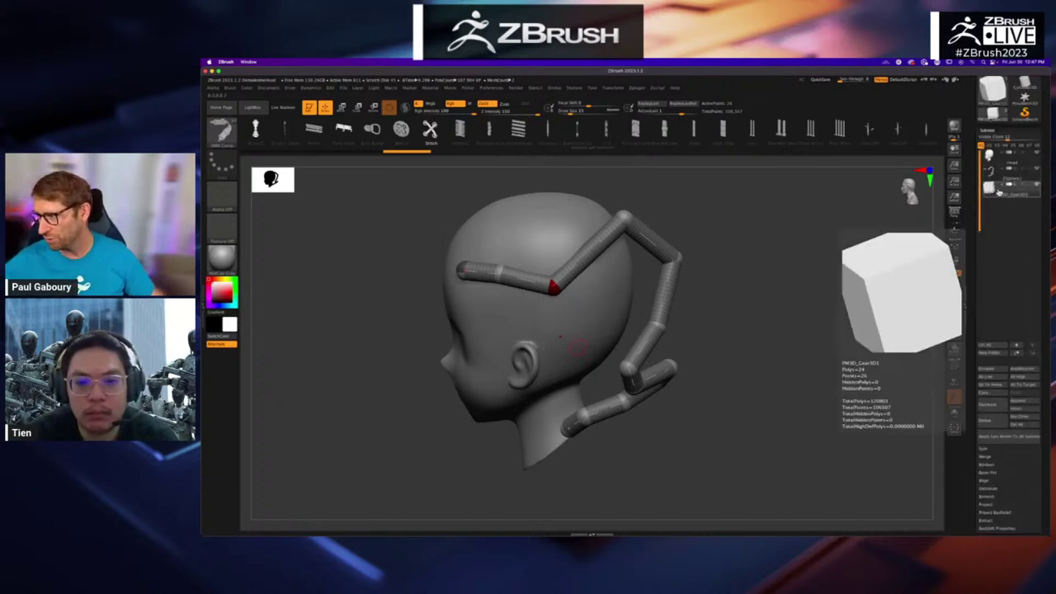
{"action": "left_click", "coordinate": [1038, 169]}
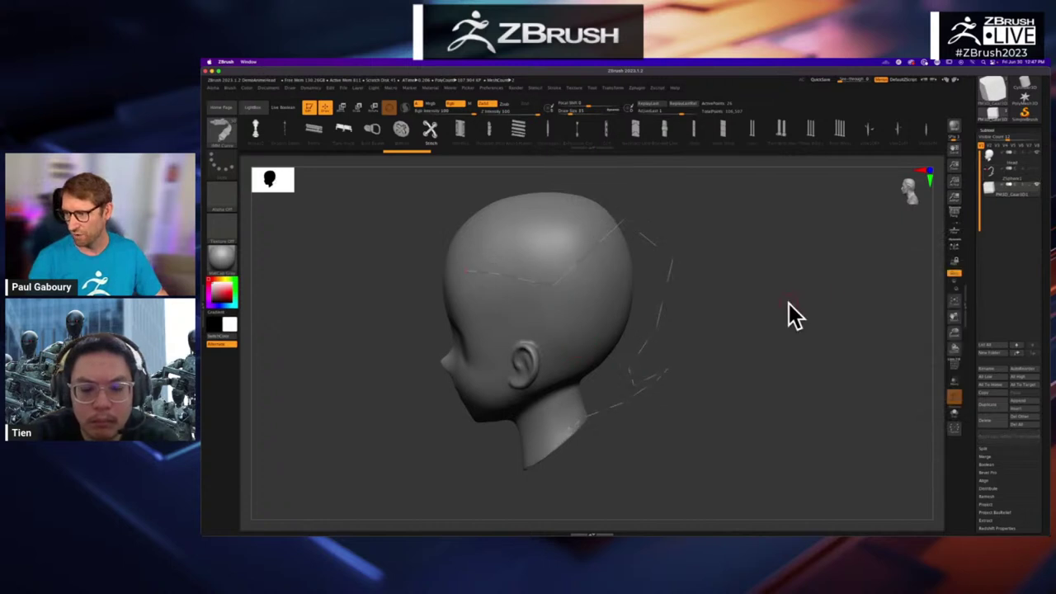
{"action": "mouse_move", "coordinate": [789, 303]}
{"action": "left_mouse_down"}
{"action": "mouse_move", "coordinate": [778, 295]}
{"action": "mouse_move", "coordinate": [793, 316]}
{"action": "mouse_move", "coordinate": [796, 303]}
{"action": "left_mouse_up"}
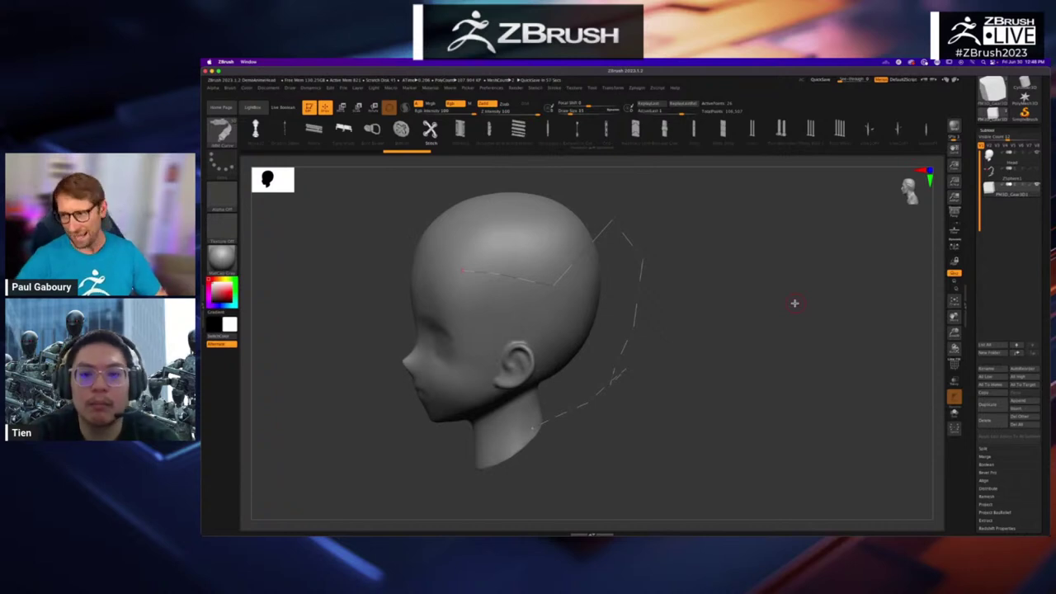
Step: Choose an ExtrudeProfile brush and apply its profile along the curve around the head
{"action": "key", "text": "b"}
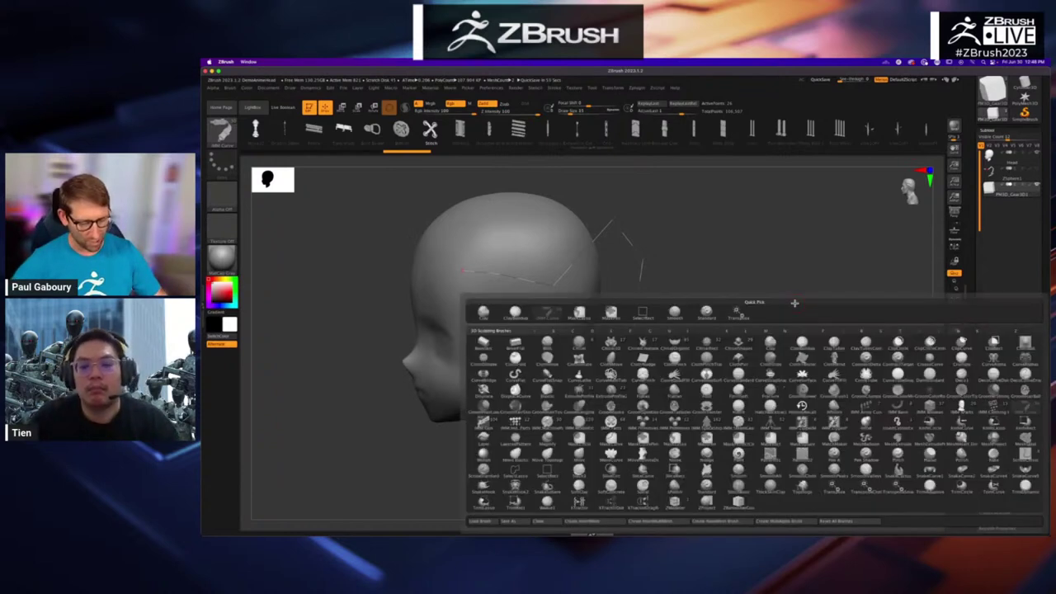
{"action": "key", "text": "e"}
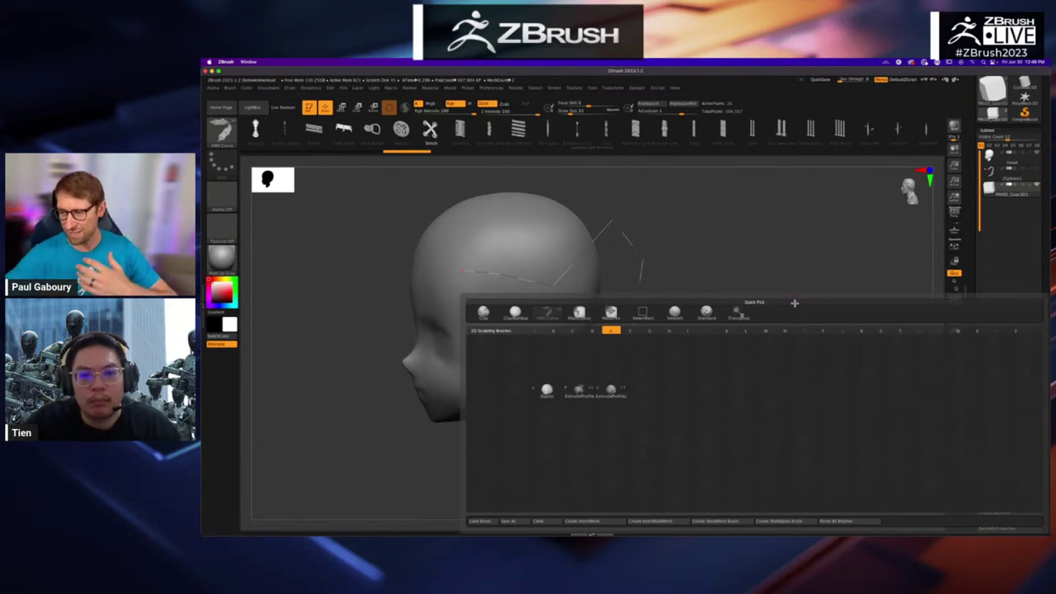
{"action": "left_click", "coordinate": [611, 390]}
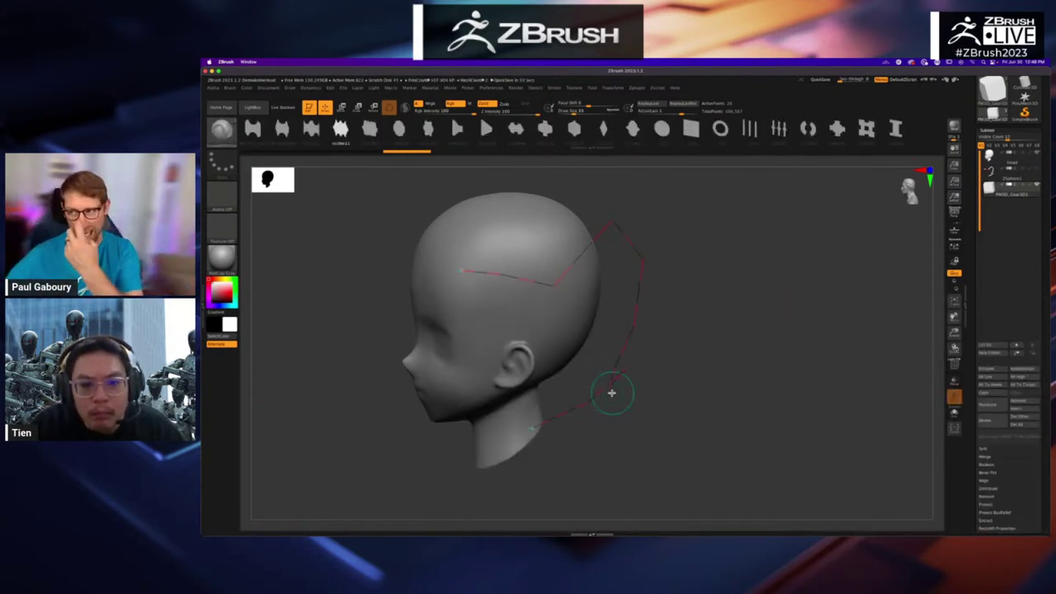
{"action": "left_click", "coordinate": [627, 240]}
{"action": "mouse_move", "coordinate": [705, 322]}
{"action": "left_mouse_down"}
{"action": "mouse_move", "coordinate": [699, 351]}
{"action": "mouse_move", "coordinate": [719, 349]}
{"action": "mouse_move", "coordinate": [710, 313]}
{"action": "left_mouse_up"}
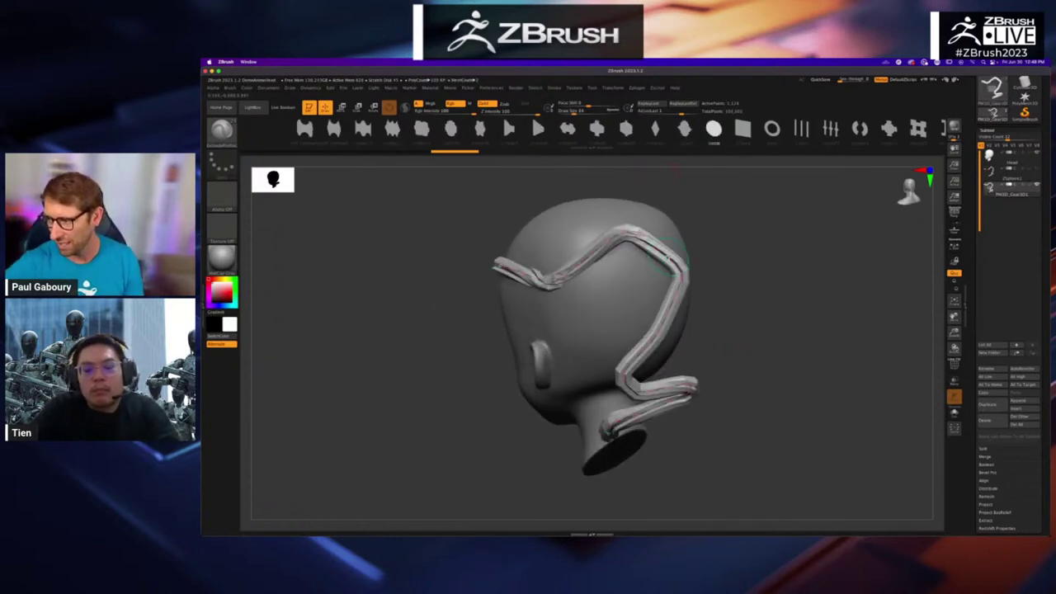
Step: Try different section profiles on the curve, including a rounded tube, and inspect the extruded result
{"action": "left_click", "coordinate": [668, 257]}
{"action": "left_click_drag", "start_coordinate": [755, 285], "coordinate": [772, 283], "text": "shift"}
{"action": "left_click", "coordinate": [480, 130]}
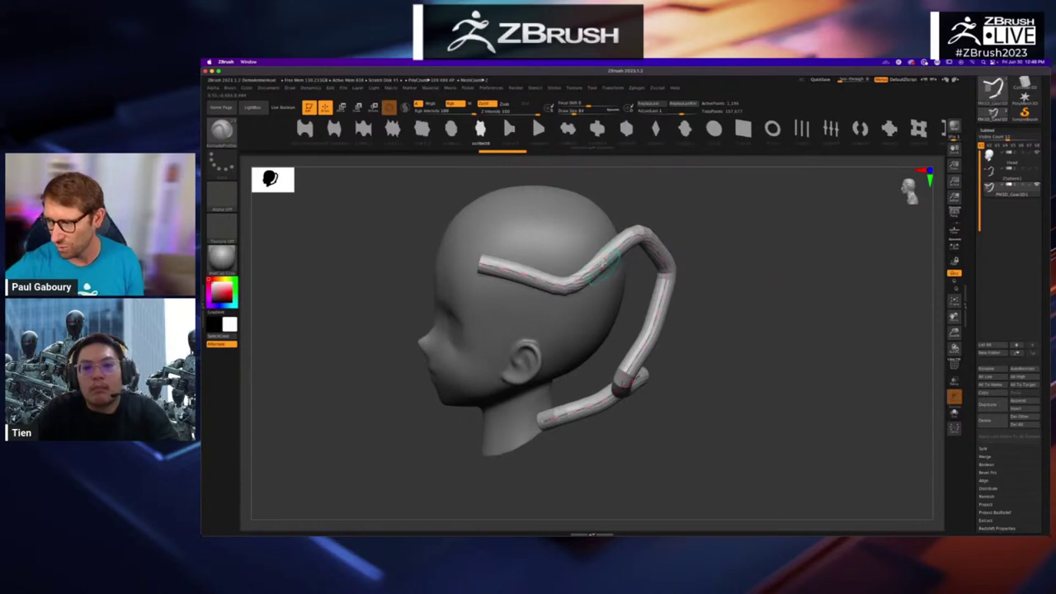
{"action": "left_click", "coordinate": [604, 266]}
{"action": "mouse_move", "coordinate": [735, 341]}
{"action": "left_mouse_down"}
{"action": "mouse_move", "coordinate": [724, 302]}
{"action": "mouse_move", "coordinate": [700, 319]}
{"action": "mouse_move", "coordinate": [675, 306]}
{"action": "mouse_move", "coordinate": [696, 328]}
{"action": "mouse_move", "coordinate": [645, 286]}
{"action": "left_mouse_up"}
Step: Try a notched section and a triple-bar profile on the curve, and inspect the parallel strips from above
{"action": "left_click", "coordinate": [334, 130]}
{"action": "left_click", "coordinate": [670, 252]}
{"action": "left_click", "coordinate": [832, 130]}
{"action": "left_click", "coordinate": [635, 258]}
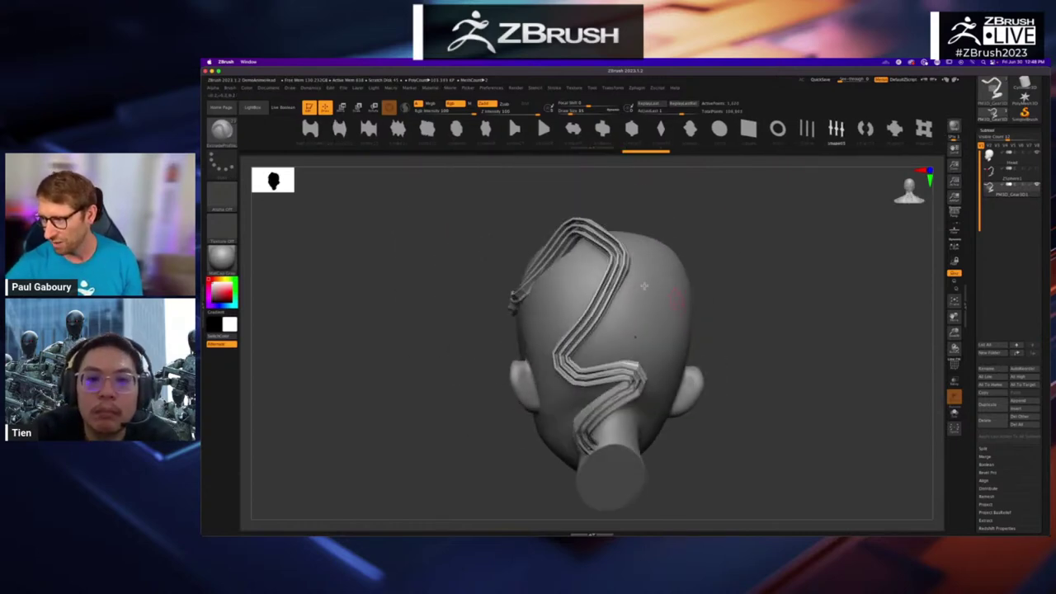
{"action": "right_click_drag", "start_coordinate": [644, 286], "coordinate": [642, 244], "text": "ctrl"}
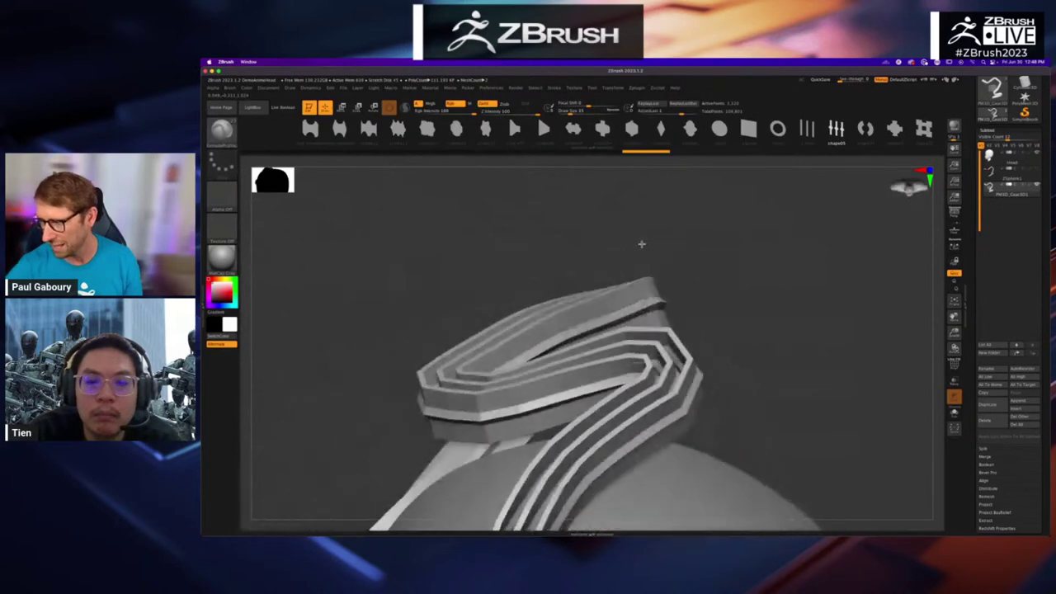
{"action": "left_click_drag", "start_coordinate": [641, 244], "coordinate": [733, 231]}
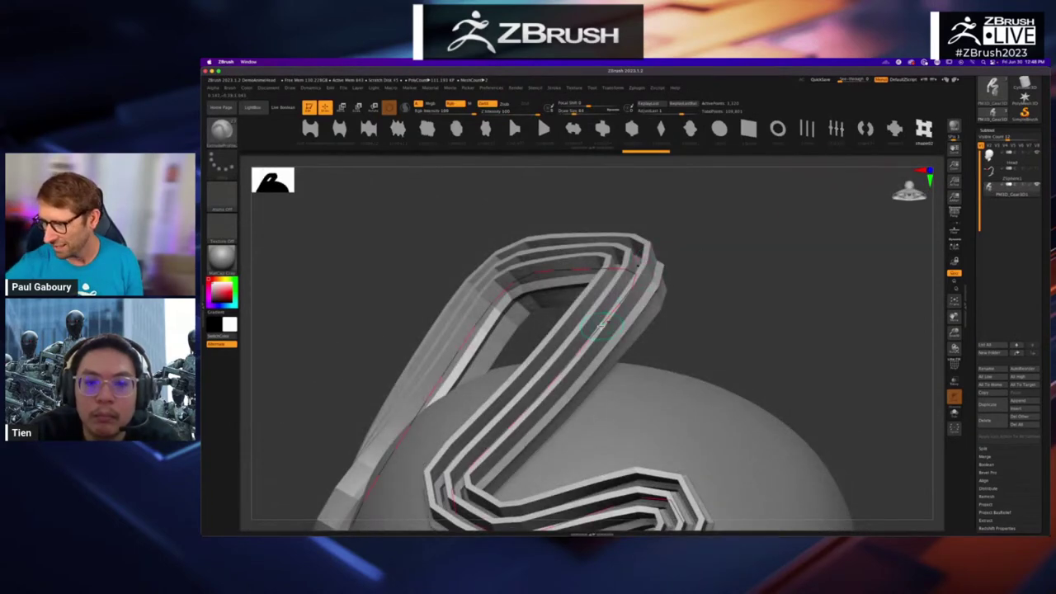
Step: Replace the curve's profile with shape24 to form a rounded tube along its path
{"action": "left_click_drag", "start_coordinate": [601, 325], "coordinate": [558, 388]}
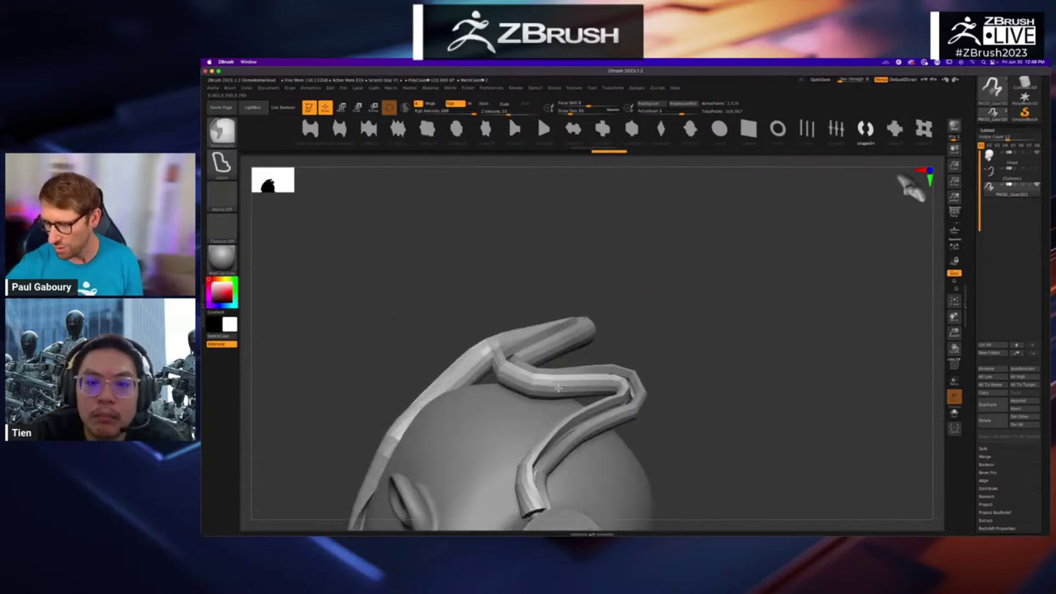
{"action": "right_click_drag", "start_coordinate": [558, 388], "coordinate": [604, 399], "text": "ctrl"}
{"action": "mouse_move", "coordinate": [602, 396]}
{"action": "right_mouse_down"}
{"action": "mouse_move", "coordinate": [623, 326]}
{"action": "mouse_move", "coordinate": [661, 289]}
{"action": "right_mouse_up"}
Step: Reduce the draw size to about 15.5, update the tube to that thickness, and smooth the curve's bends
{"action": "key", "text": "s"}
{"action": "mouse_move", "coordinate": [689, 302]}
{"action": "left_mouse_down"}
{"action": "mouse_move", "coordinate": [677, 306]}
{"action": "mouse_move", "coordinate": [707, 305]}
{"action": "left_mouse_up"}
{"action": "left_click", "coordinate": [573, 305]}
{"action": "left_click_drag", "start_coordinate": [575, 304], "coordinate": [553, 310]}
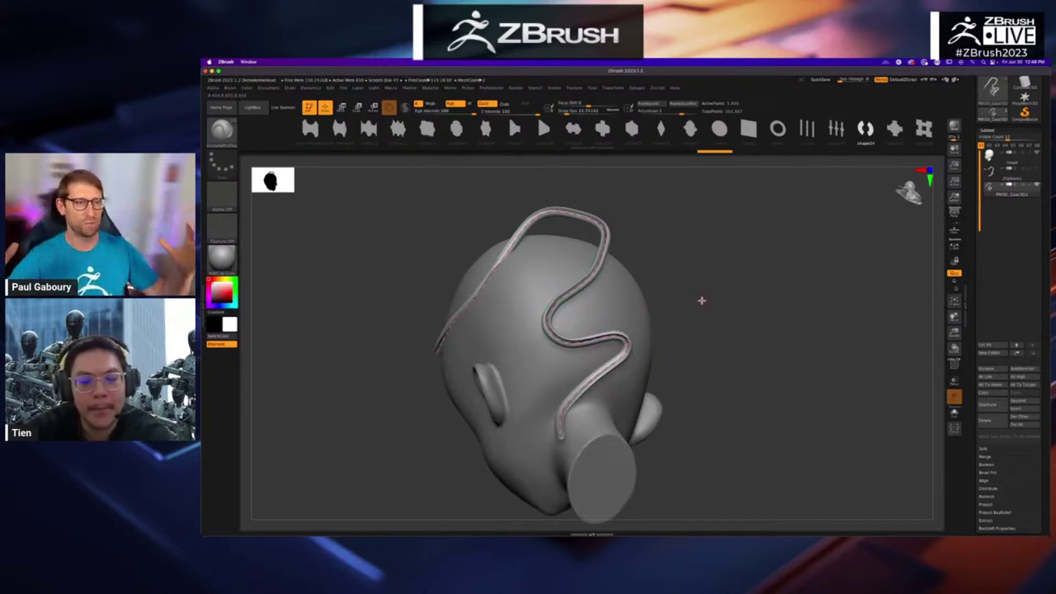
{"action": "left_click_drag", "start_coordinate": [811, 304], "coordinate": [714, 344]}
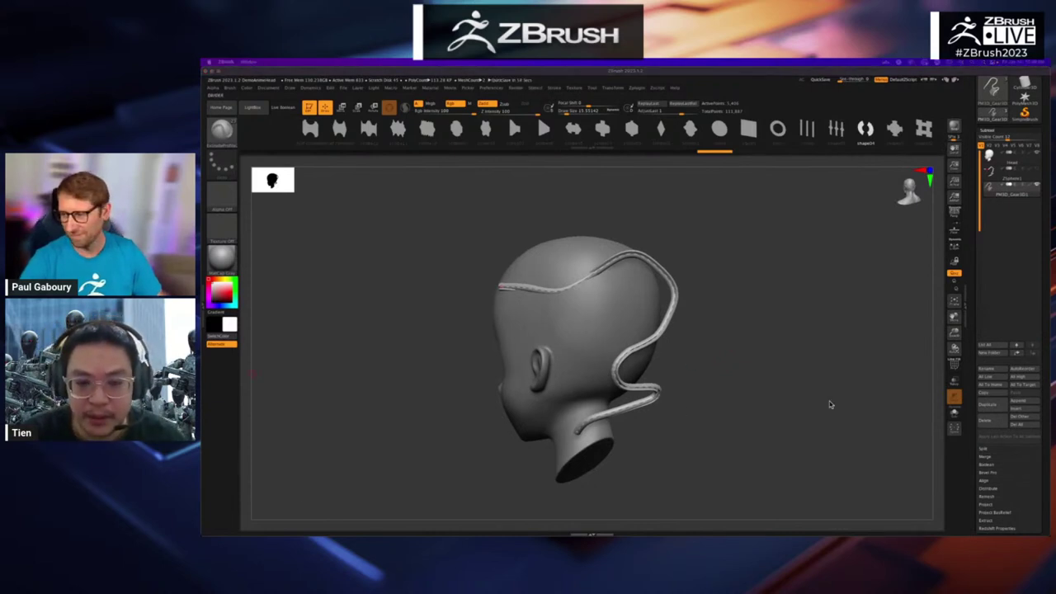
Step: Review the finished tube from the side and examine the Curves Helper's Create Curve and Append New options
{"action": "left_click", "coordinate": [768, 372]}
{"action": "left_click_drag", "start_coordinate": [729, 358], "coordinate": [716, 309]}
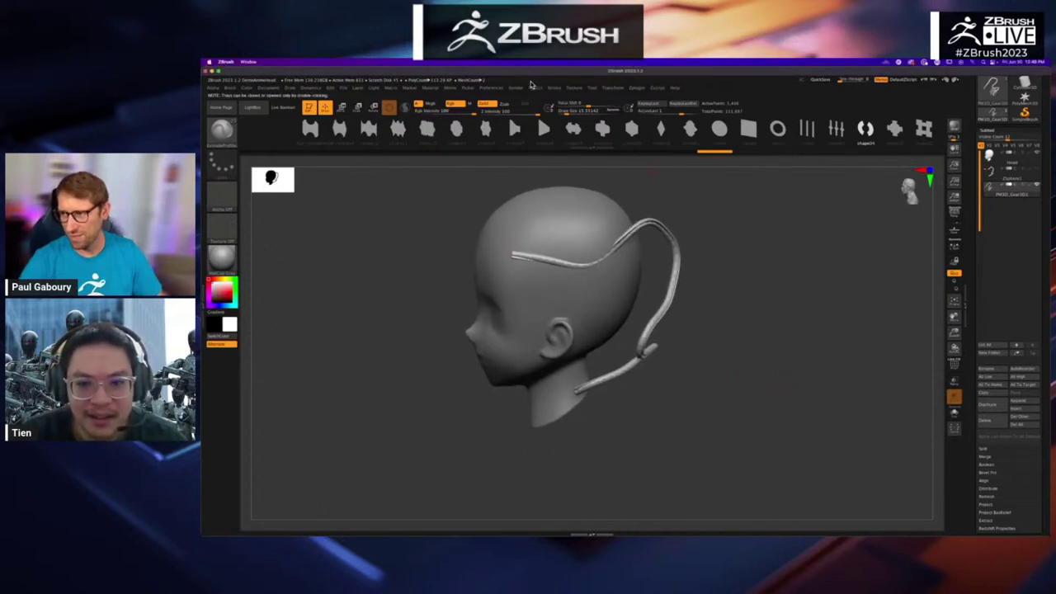
{"action": "left_click", "coordinate": [554, 88]}
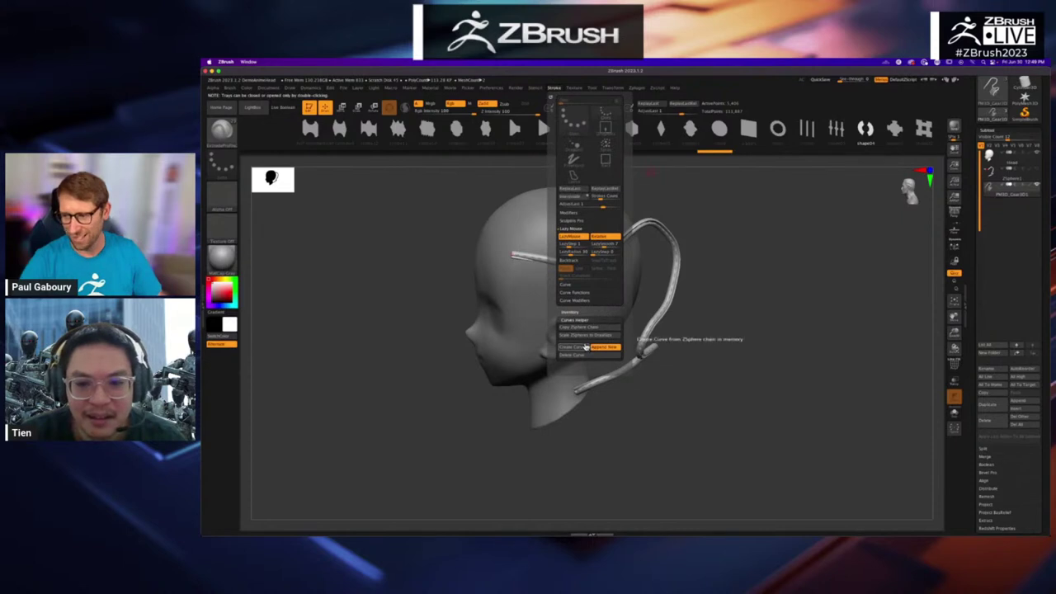
{"action": "left_click", "coordinate": [586, 347]}
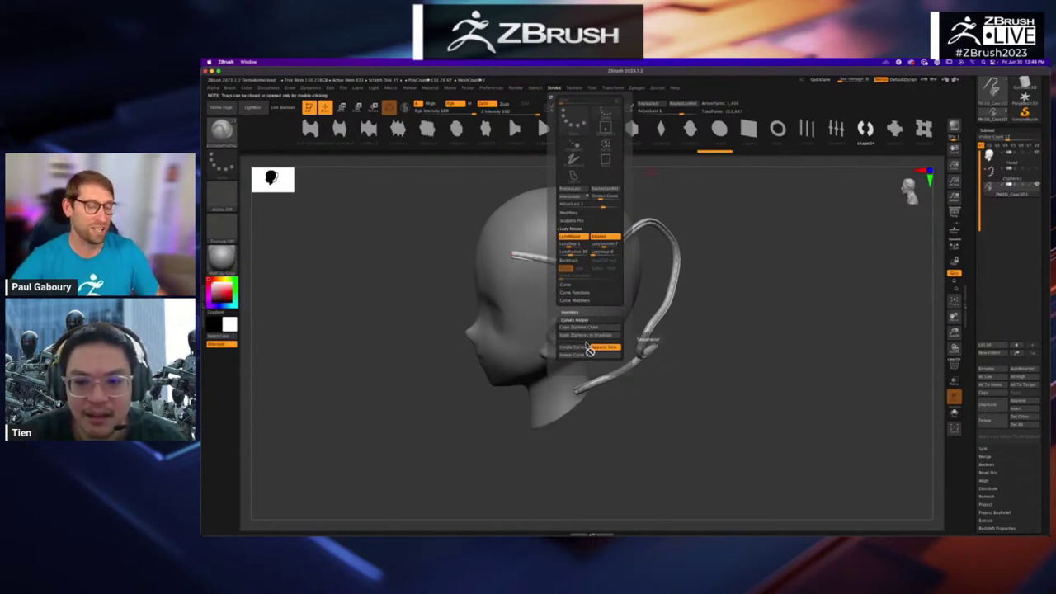